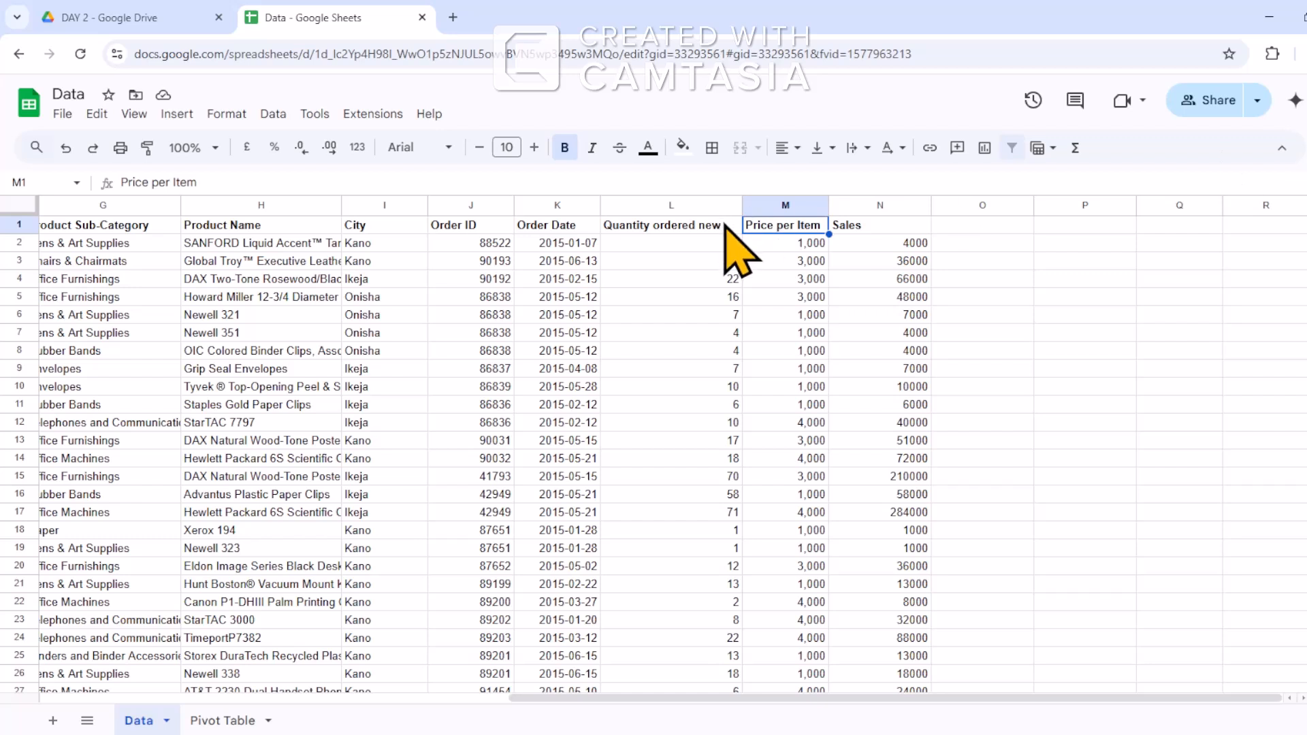
Examine the contents of several cells in the Sales and Price per Item columns to see which hold formulas.
{"action": "left_click", "coordinate": [913, 245]}
{"action": "left_click", "coordinate": [909, 315]}
{"action": "left_click", "coordinate": [923, 440]}
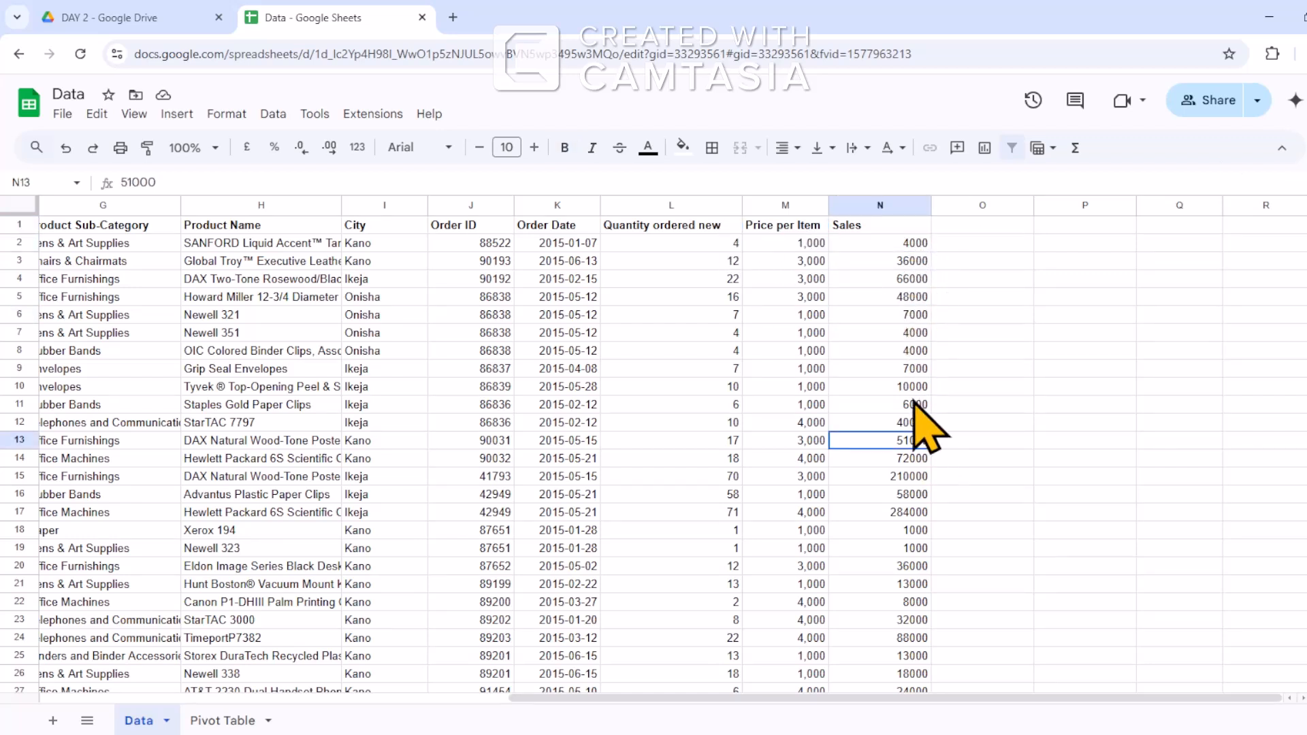
{"action": "left_click", "coordinate": [900, 279]}
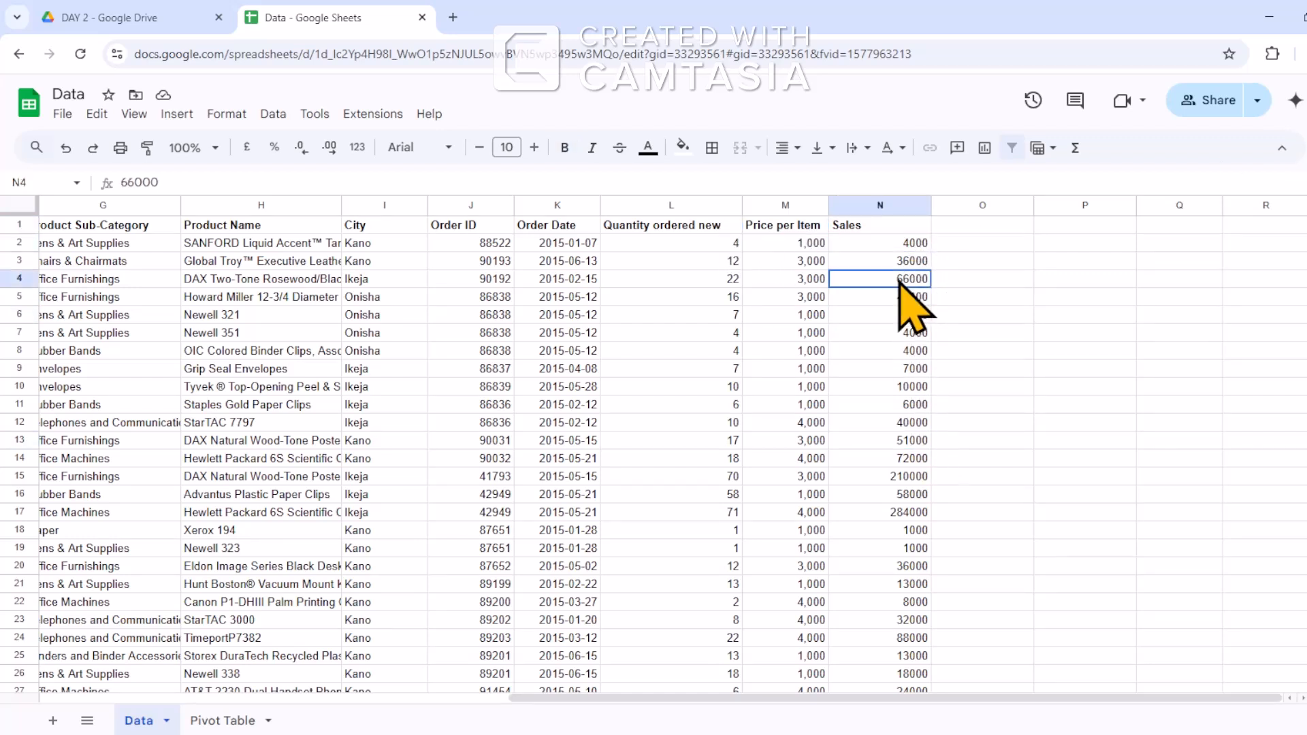
{"action": "left_click", "coordinate": [805, 265]}
{"action": "left_click", "coordinate": [905, 296]}
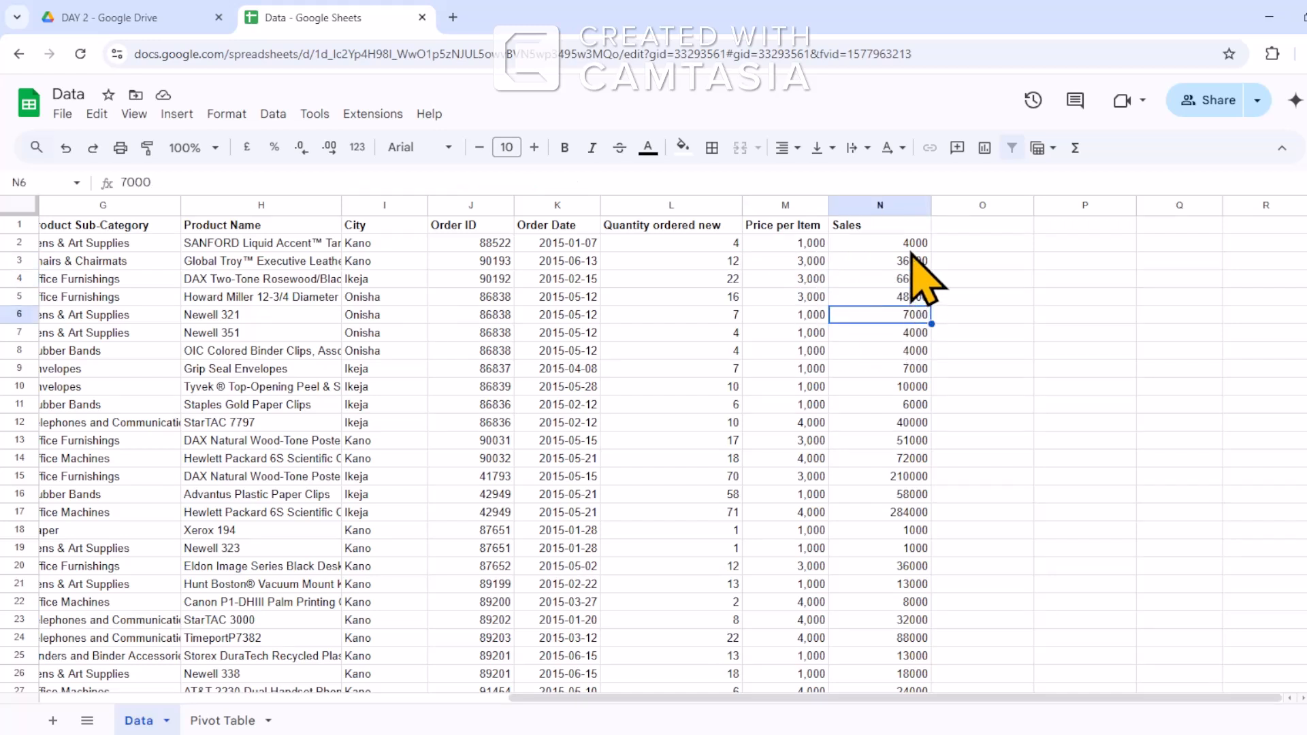
{"action": "left_click", "coordinate": [916, 244]}
{"action": "left_click", "coordinate": [796, 299]}
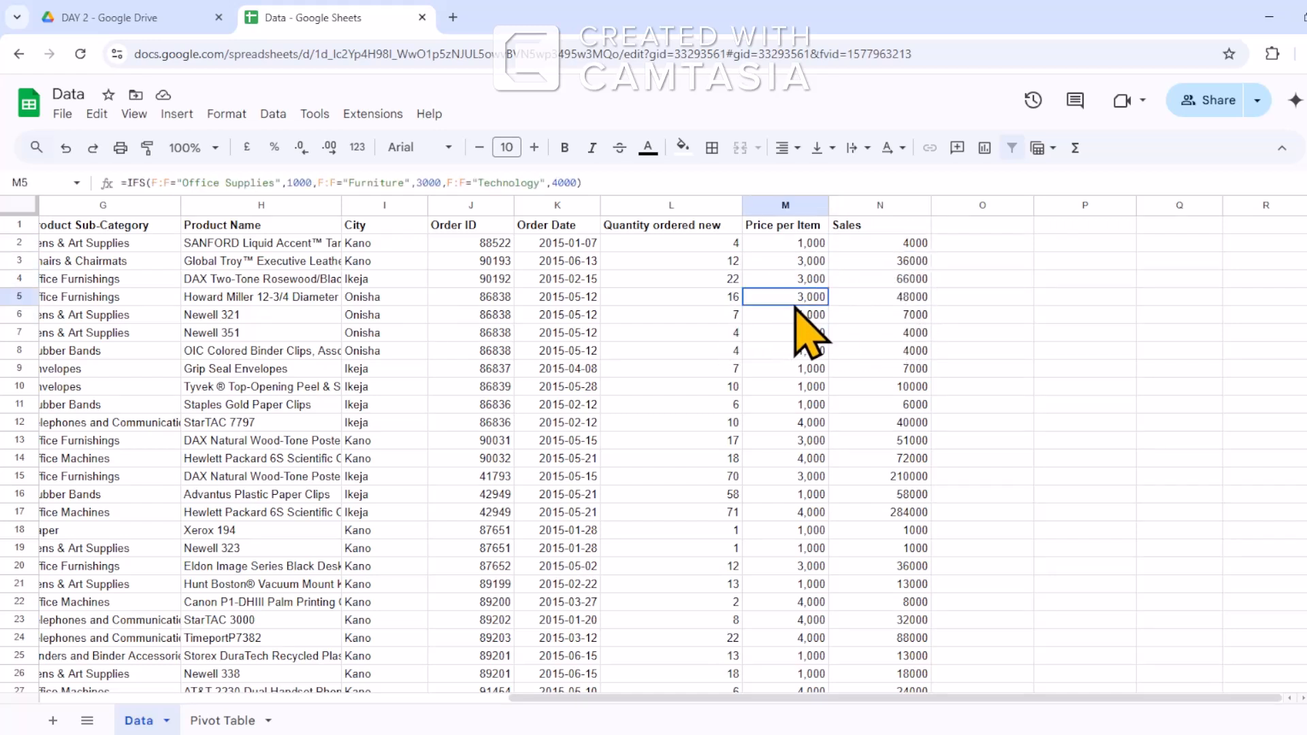
Copy the Price per Item column and paste it over itself as values only, then check several of its cells.
{"action": "left_click", "coordinate": [789, 204]}
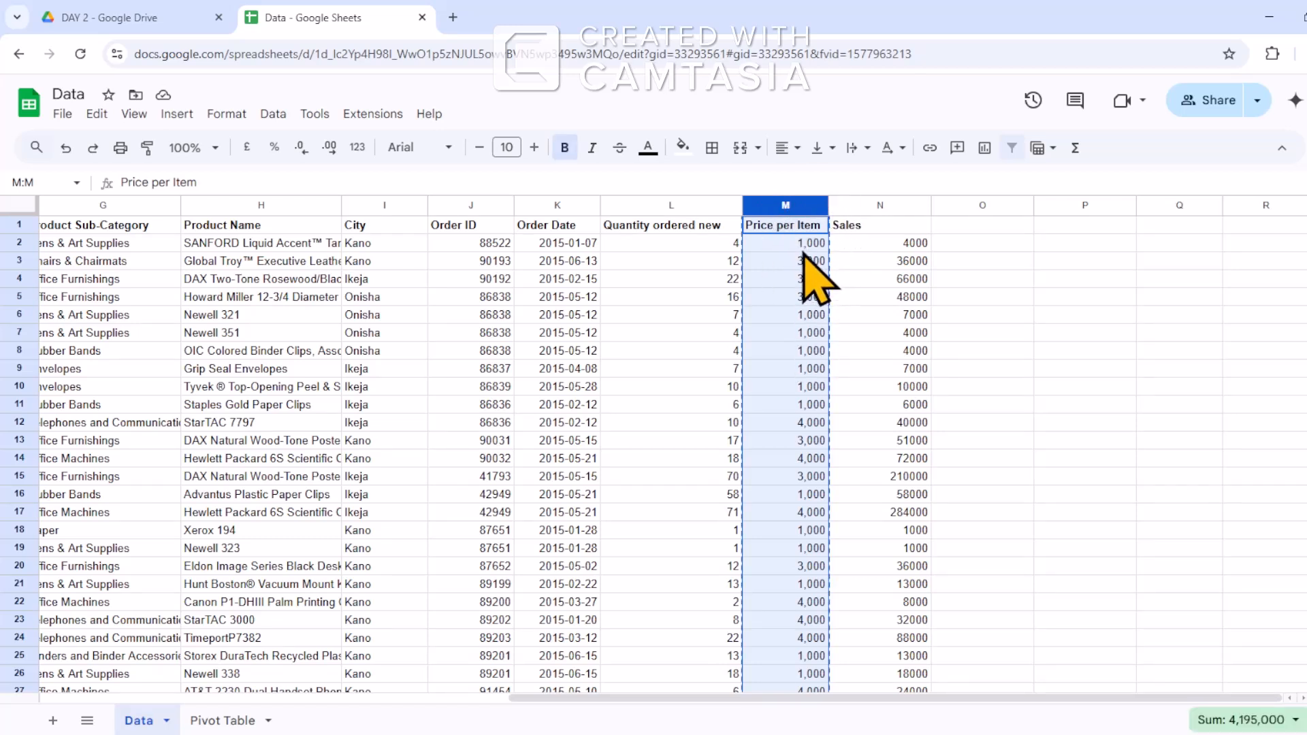
{"action": "key", "text": "ctrl+c"}
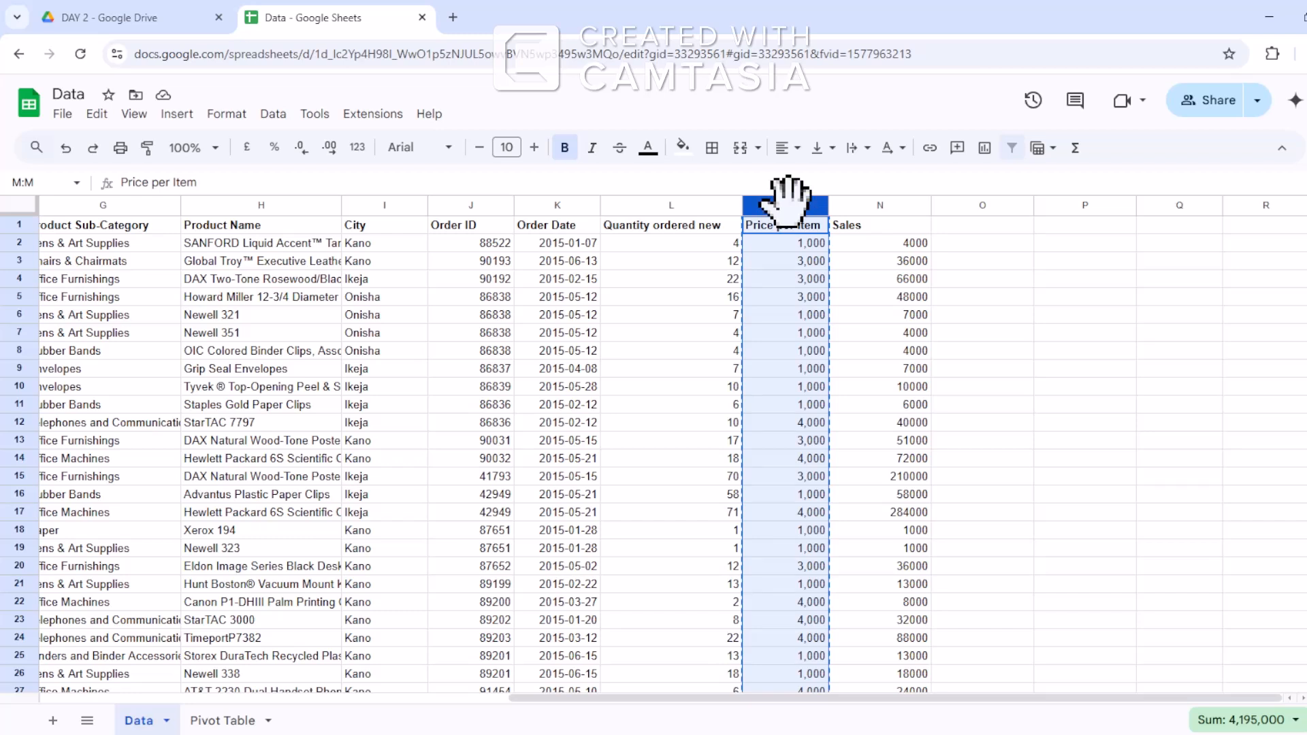
{"action": "right_click", "coordinate": [788, 334]}
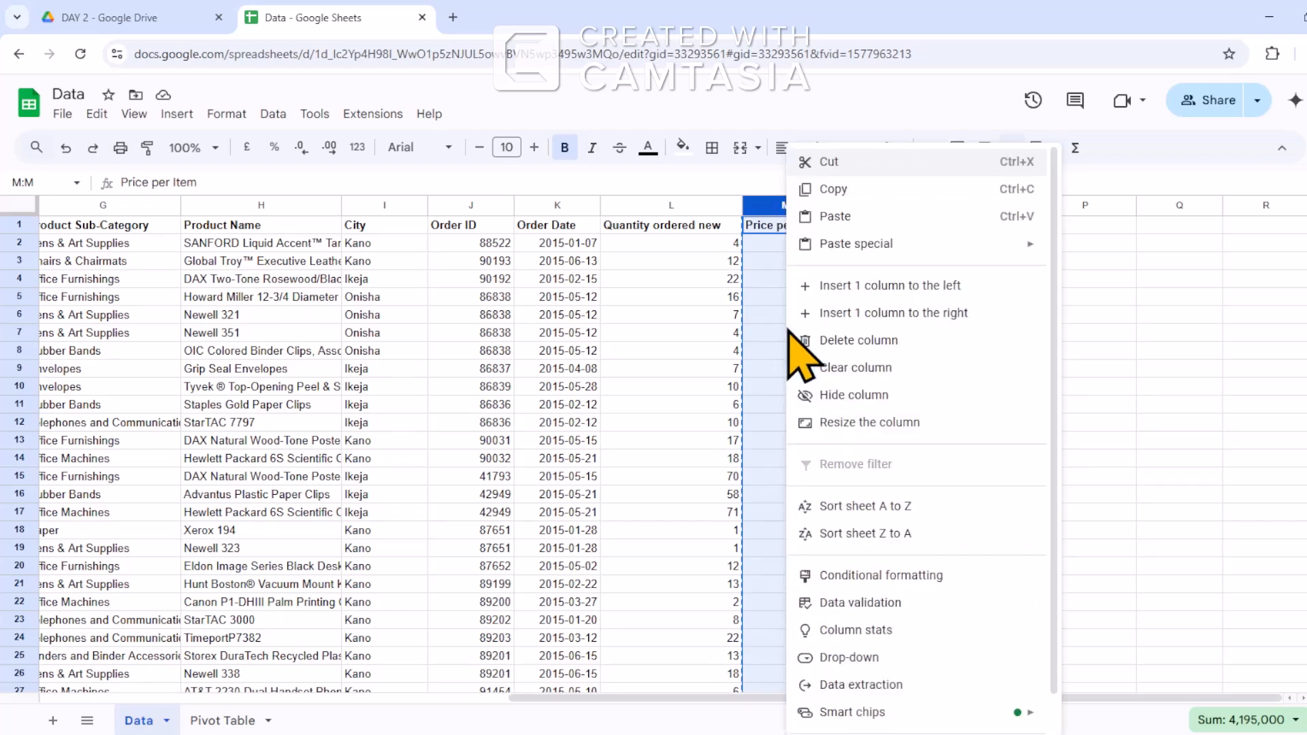
{"action": "mouse_move", "coordinate": [888, 246]}
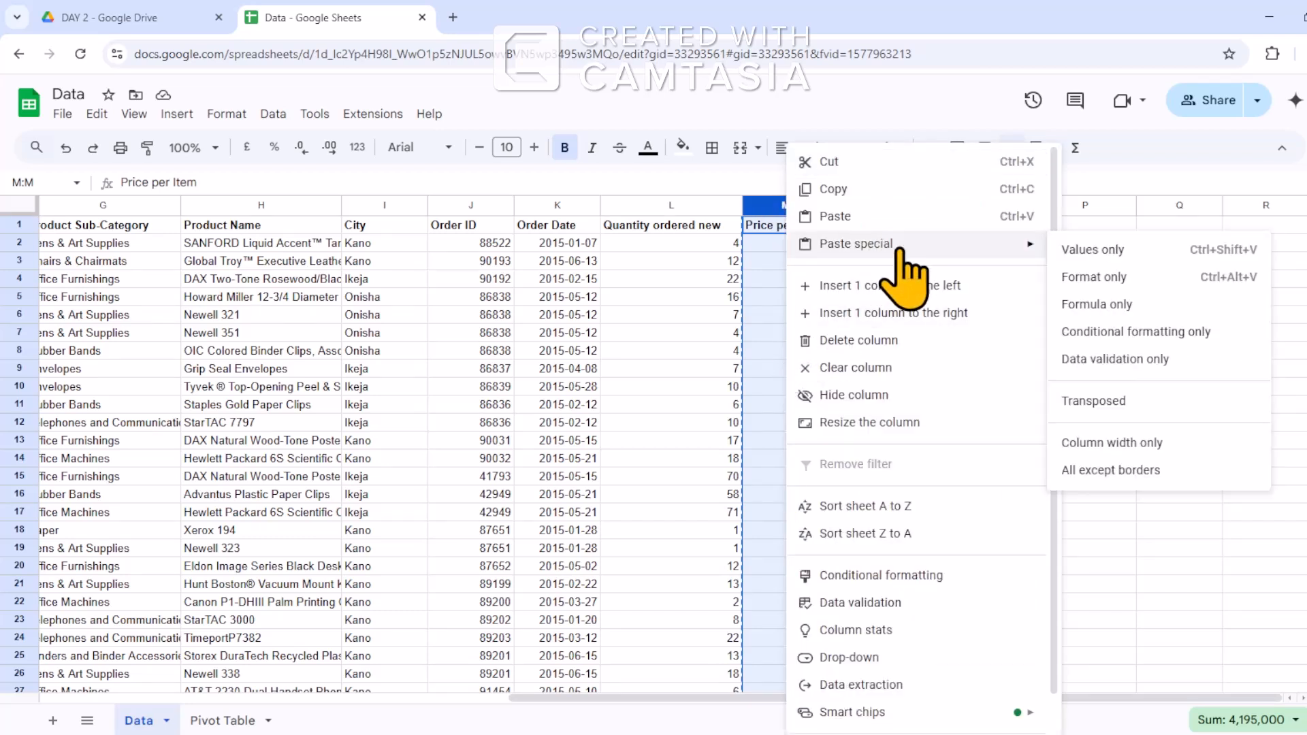
{"action": "left_click", "coordinate": [1118, 255]}
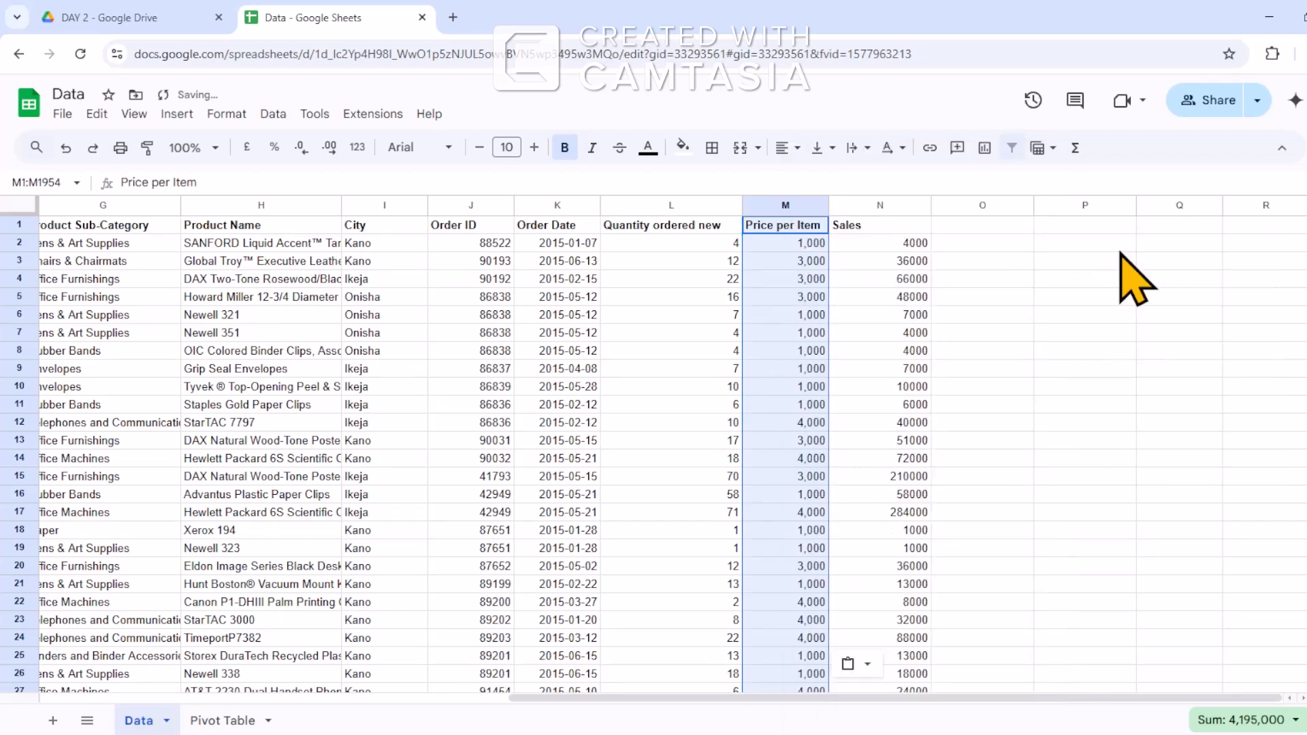
{"action": "left_click", "coordinate": [770, 314]}
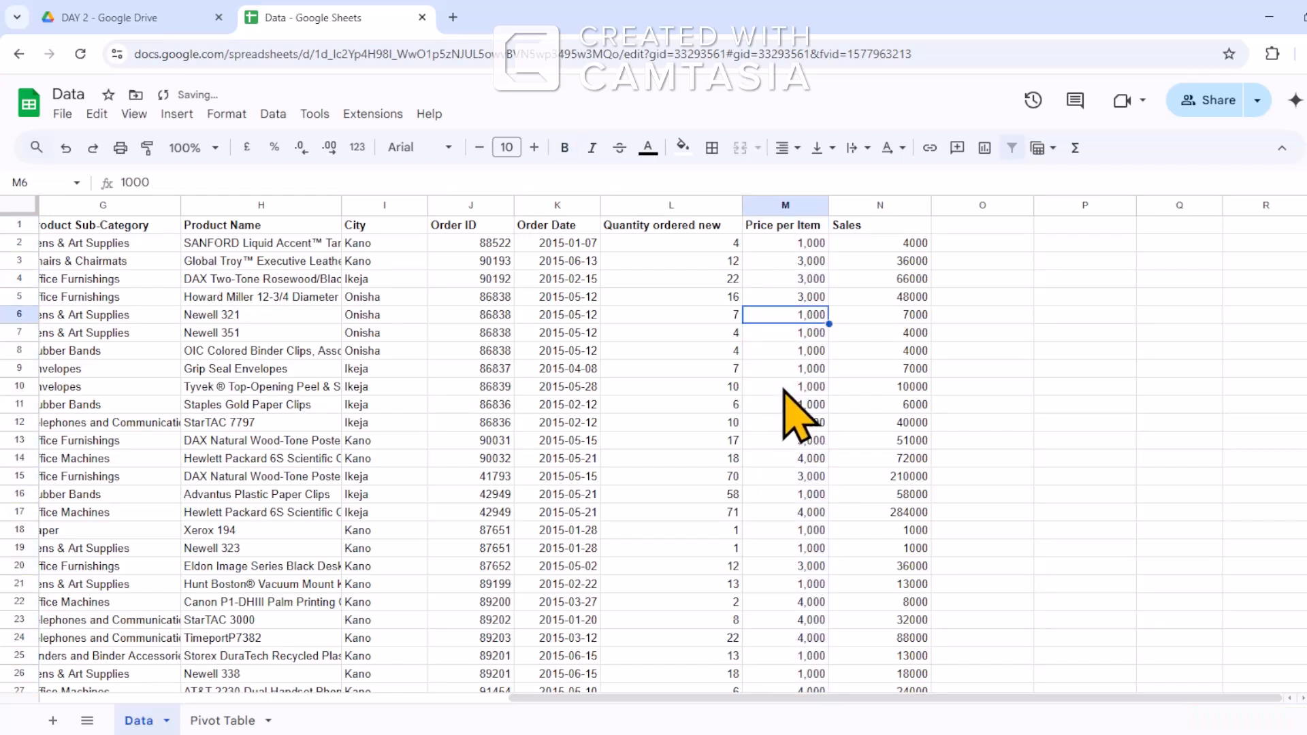
{"action": "left_click", "coordinate": [784, 388]}
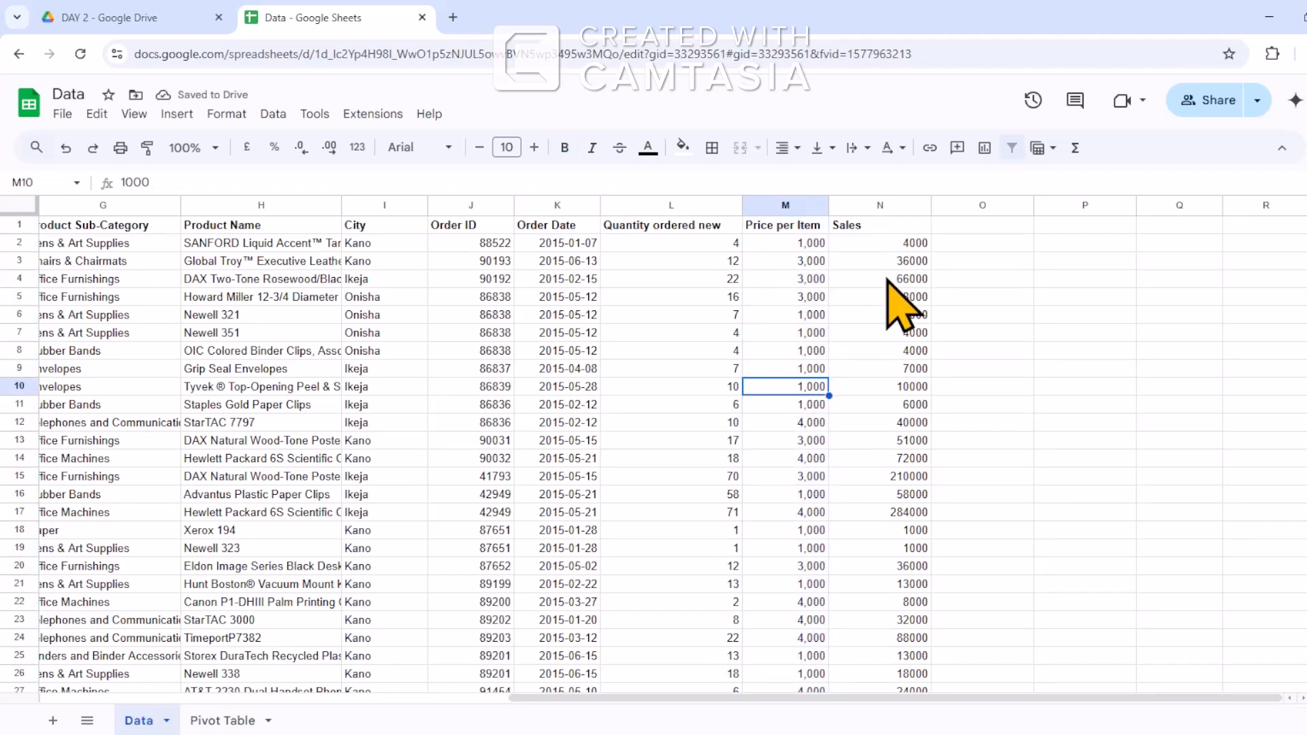
{"action": "left_click", "coordinate": [791, 332]}
{"action": "left_click", "coordinate": [800, 259]}
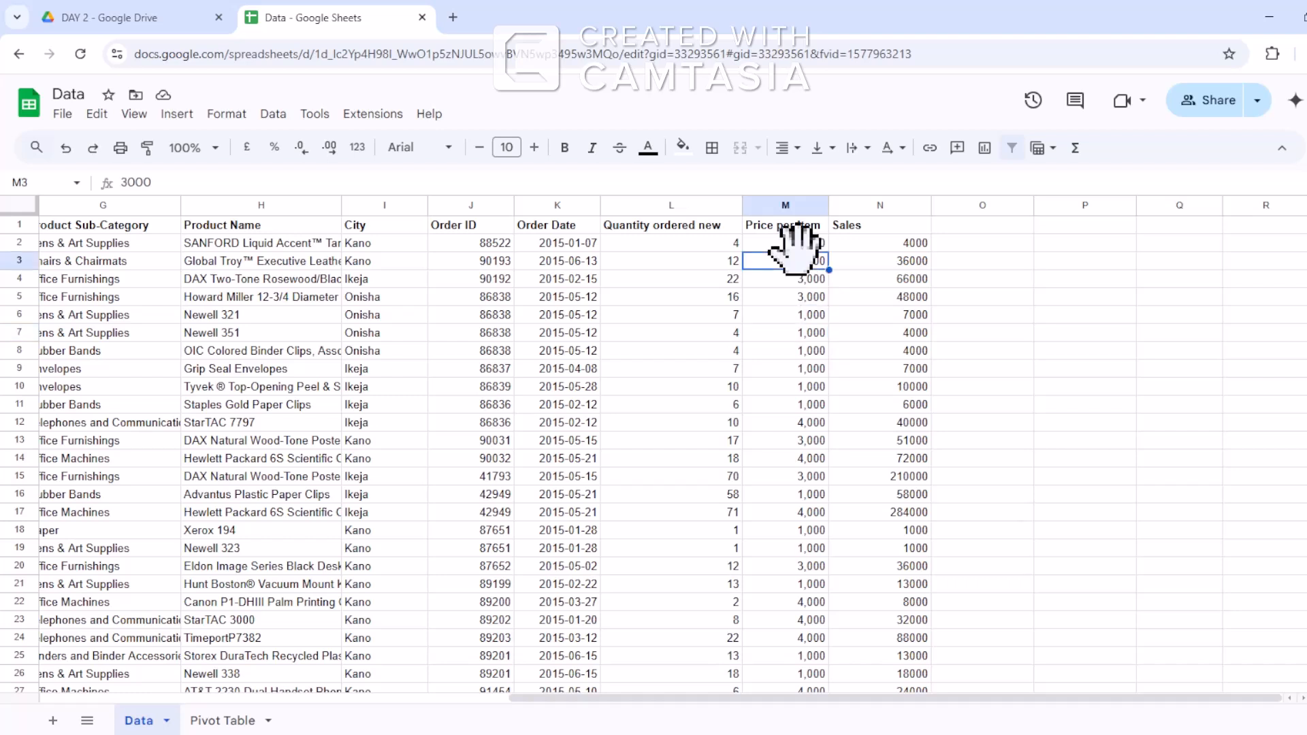
{"action": "left_click", "coordinate": [812, 332]}
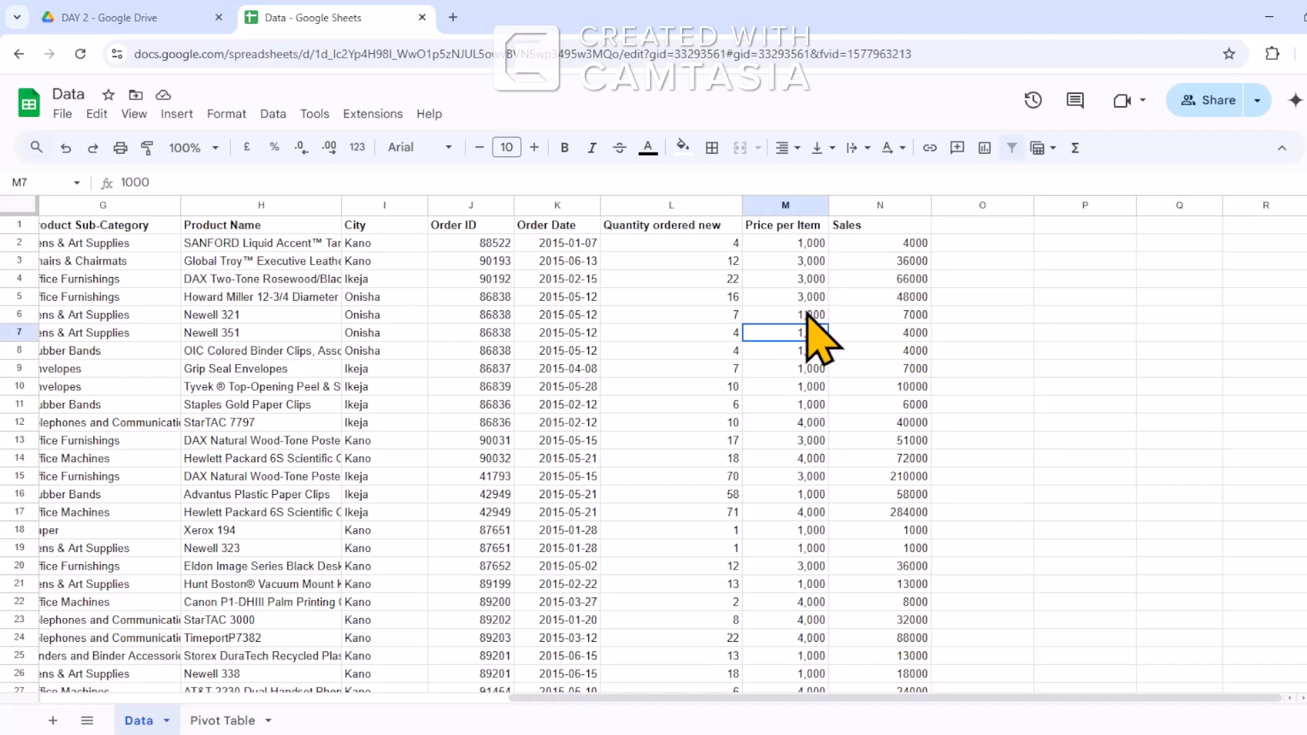
Copy the entire Sales column and paste it over itself as values only.
{"action": "left_click", "coordinate": [881, 205]}
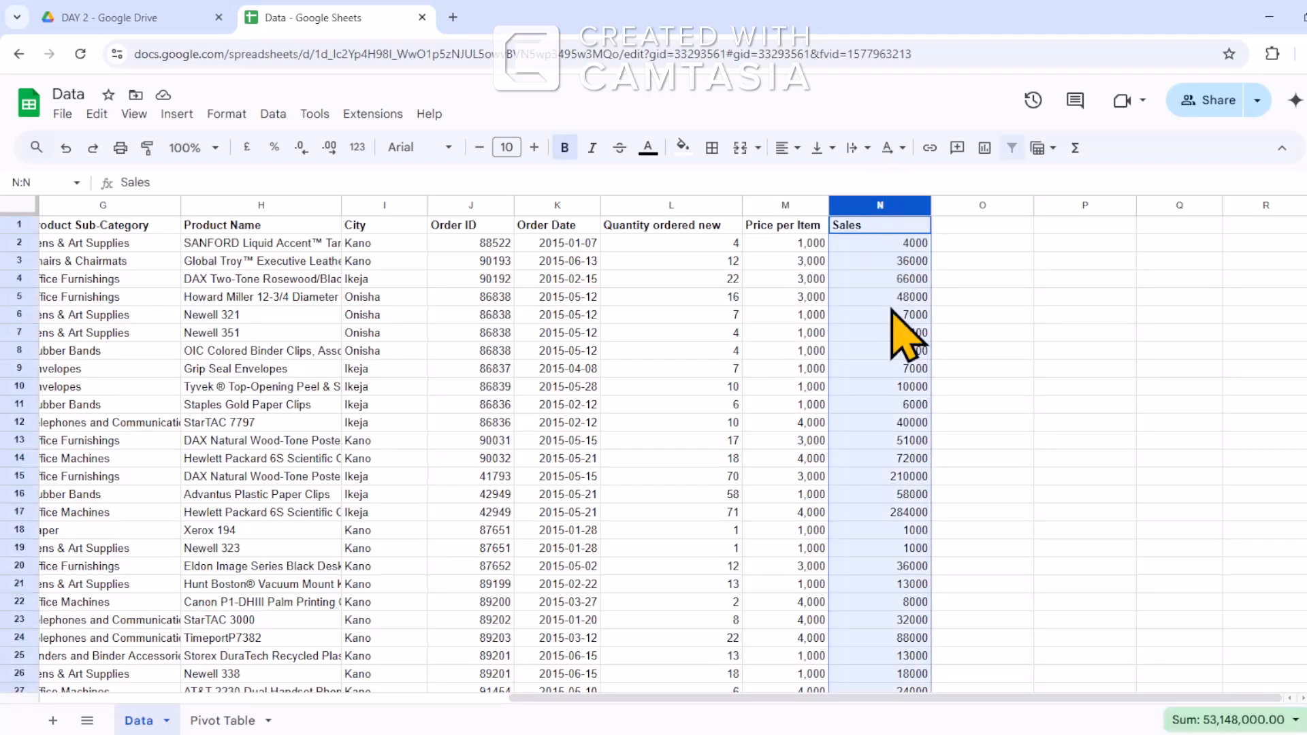
{"action": "key", "text": "ctrl+c"}
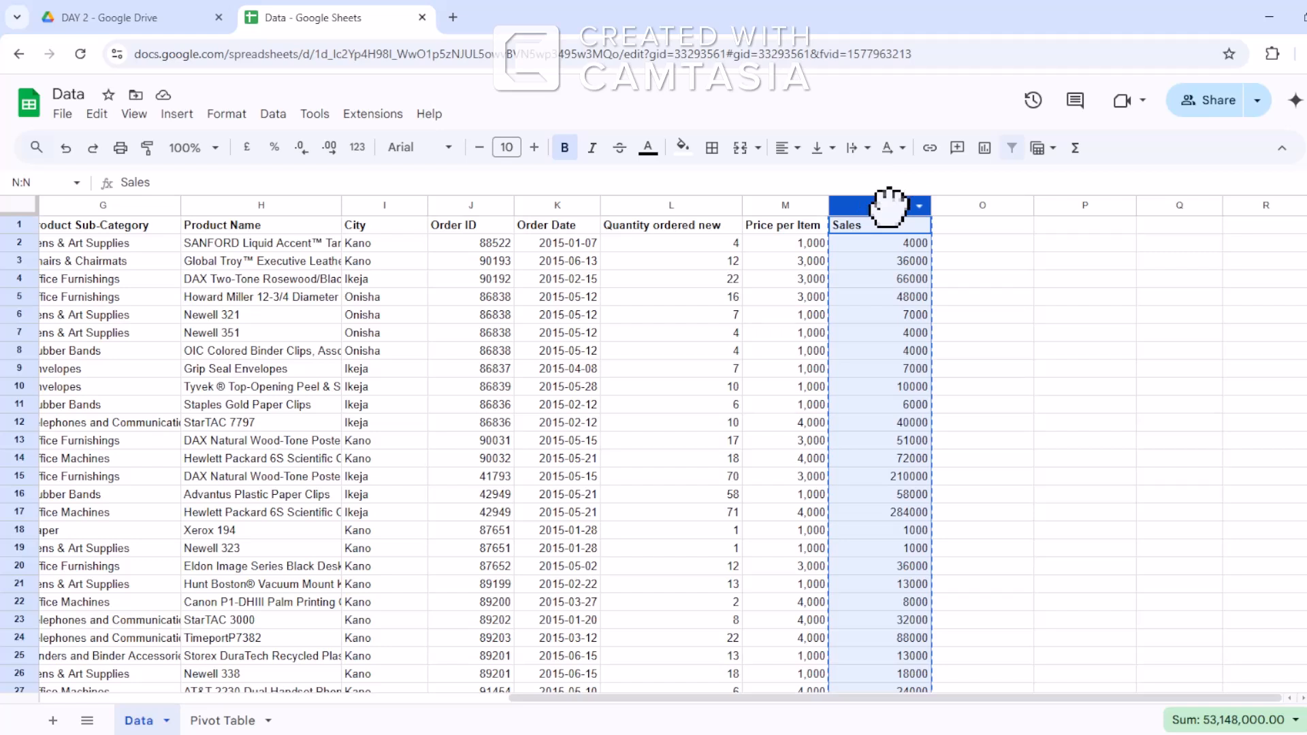
{"action": "right_click", "coordinate": [890, 247]}
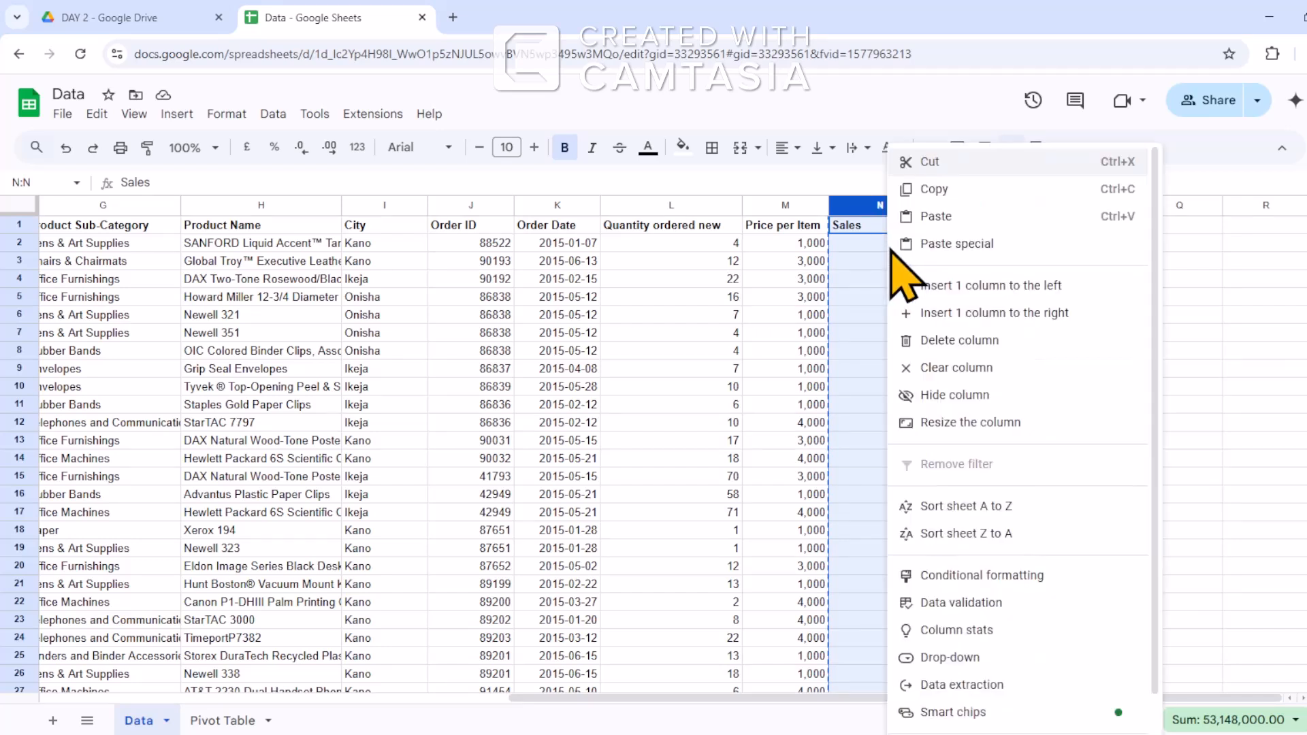
{"action": "mouse_move", "coordinate": [1016, 252]}
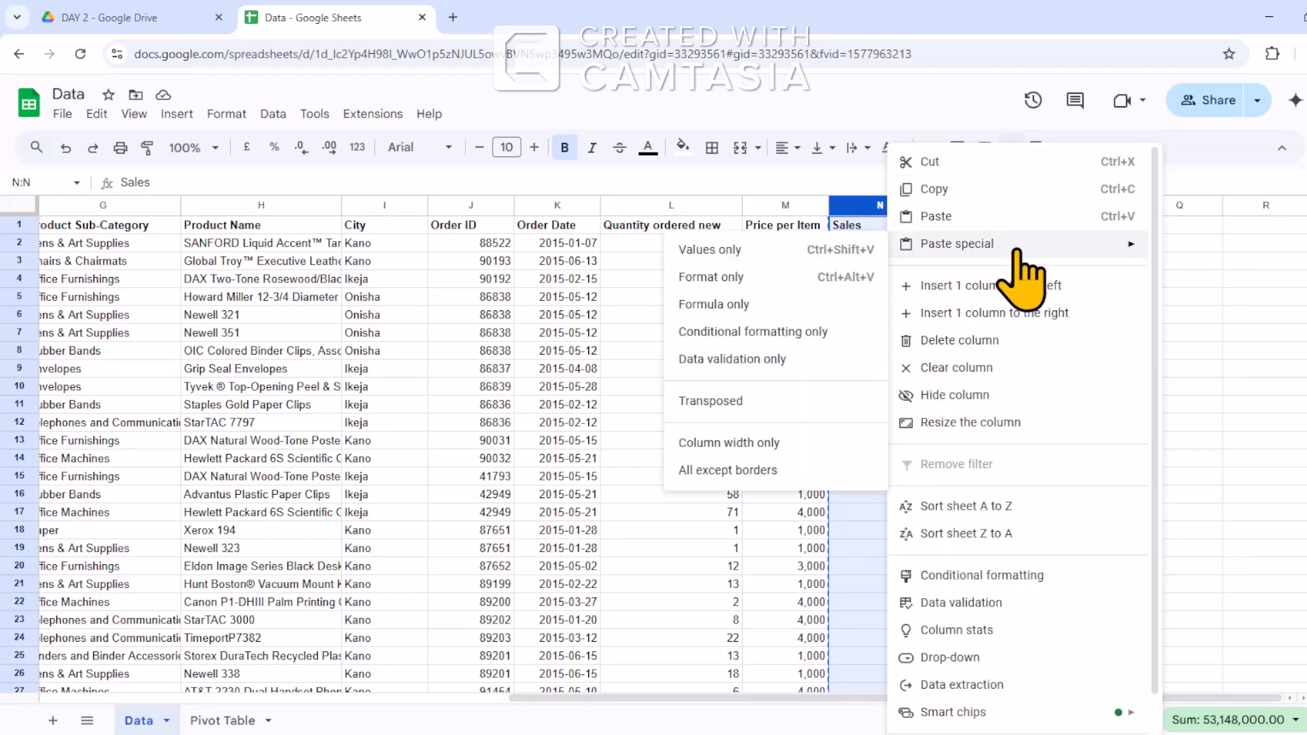
{"action": "left_click", "coordinate": [766, 252]}
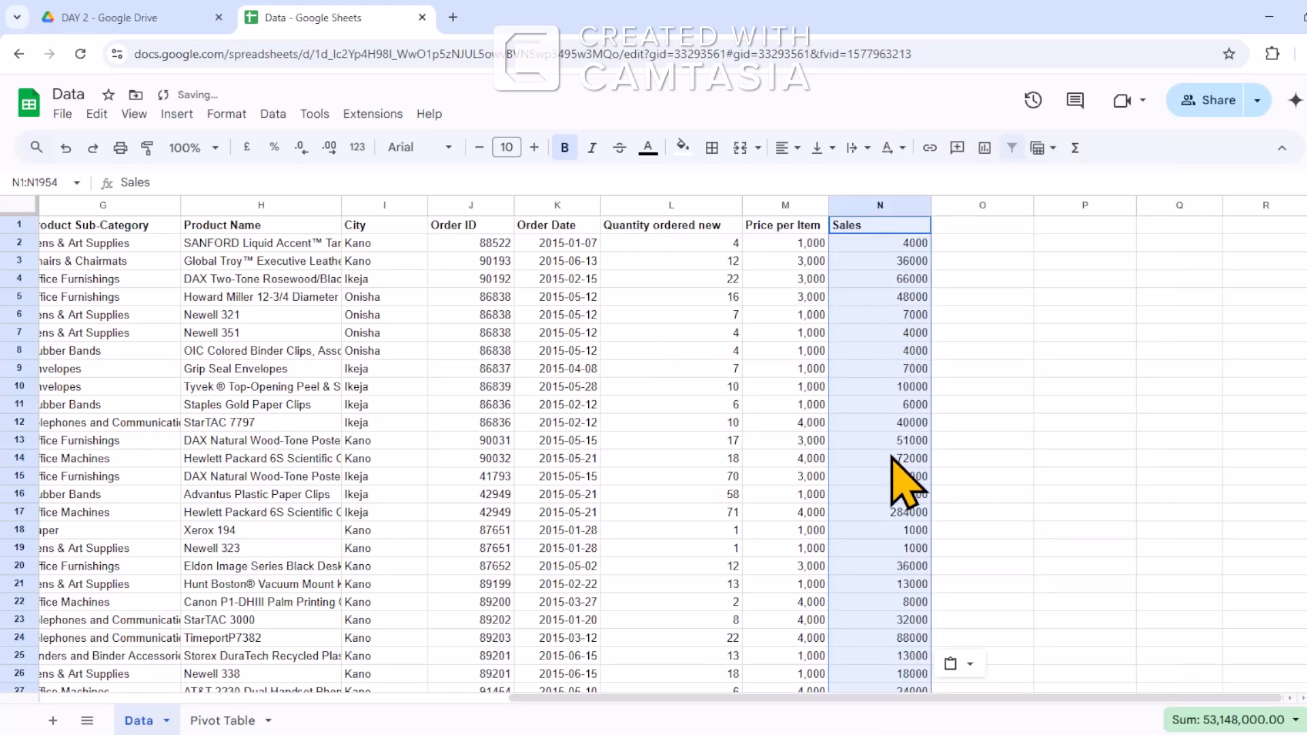
{"action": "left_click", "coordinate": [885, 333]}
{"action": "left_click", "coordinate": [892, 510]}
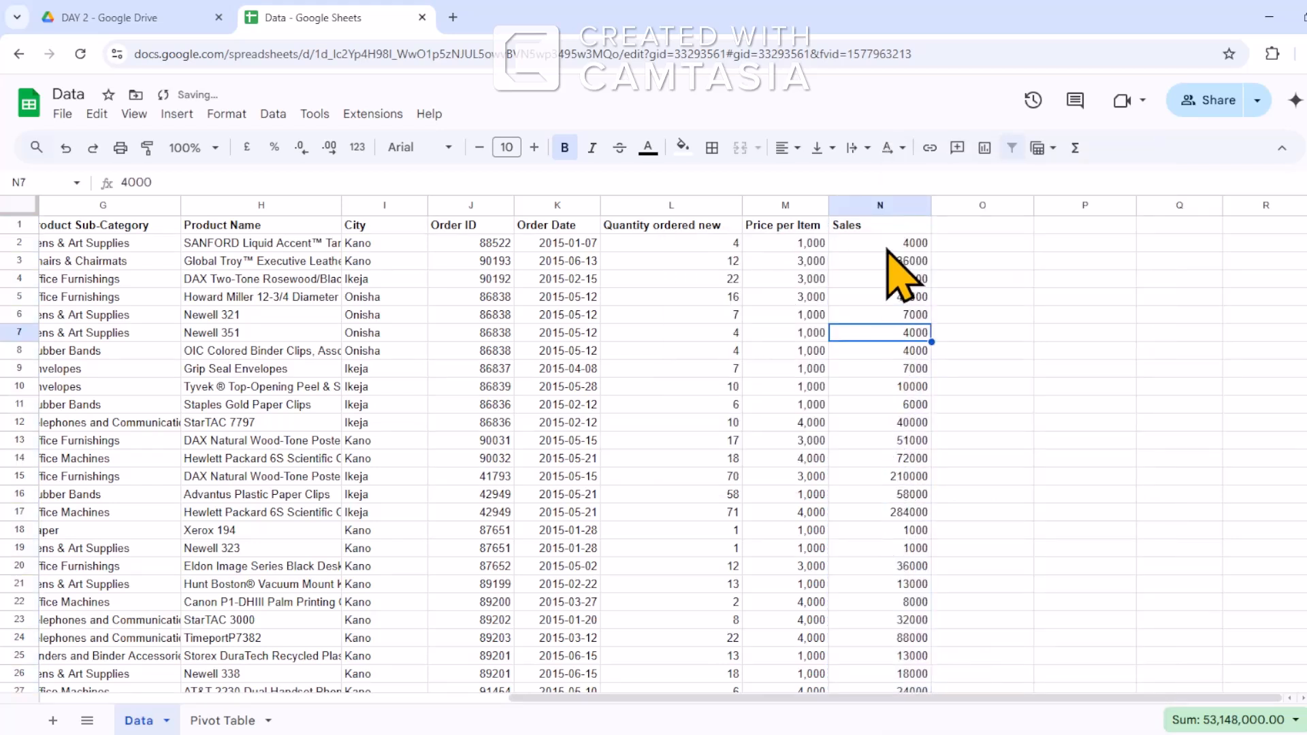
Format the Sales column as Number with thousands separators and no decimal places.
{"action": "left_click", "coordinate": [882, 205]}
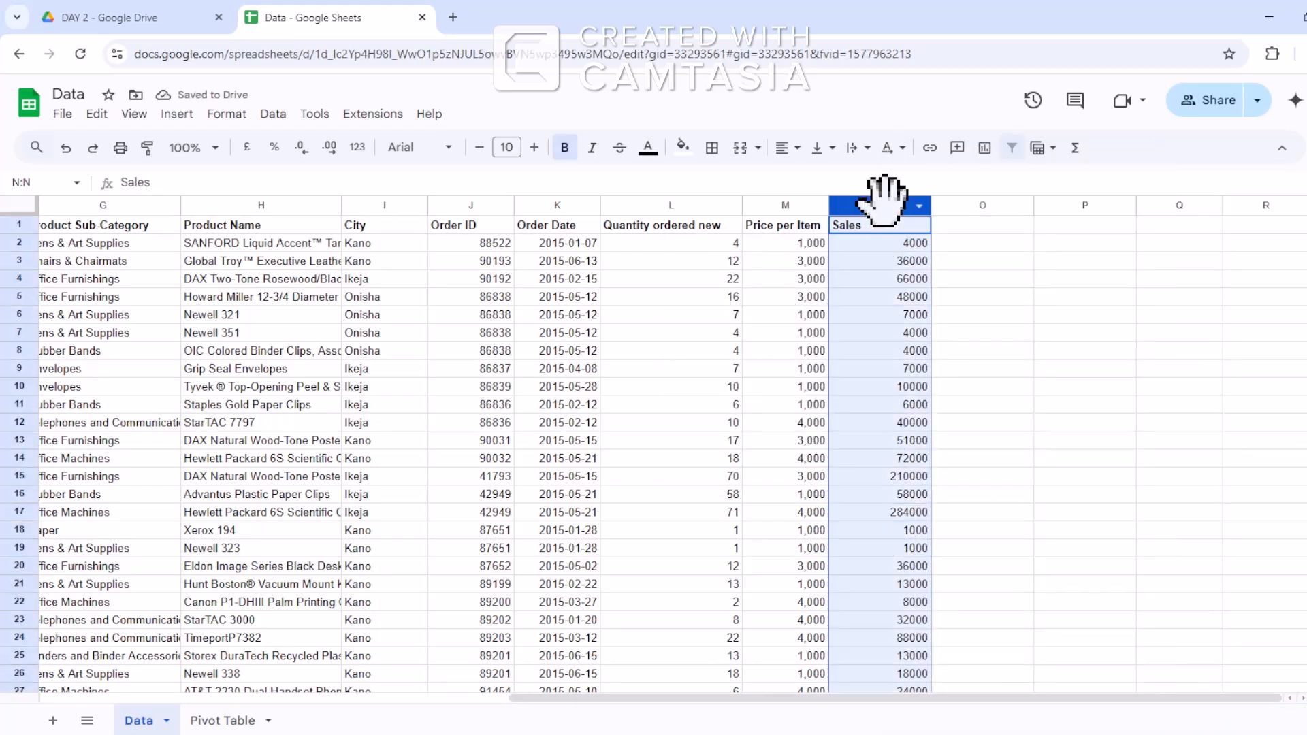
{"action": "left_click", "coordinate": [354, 149]}
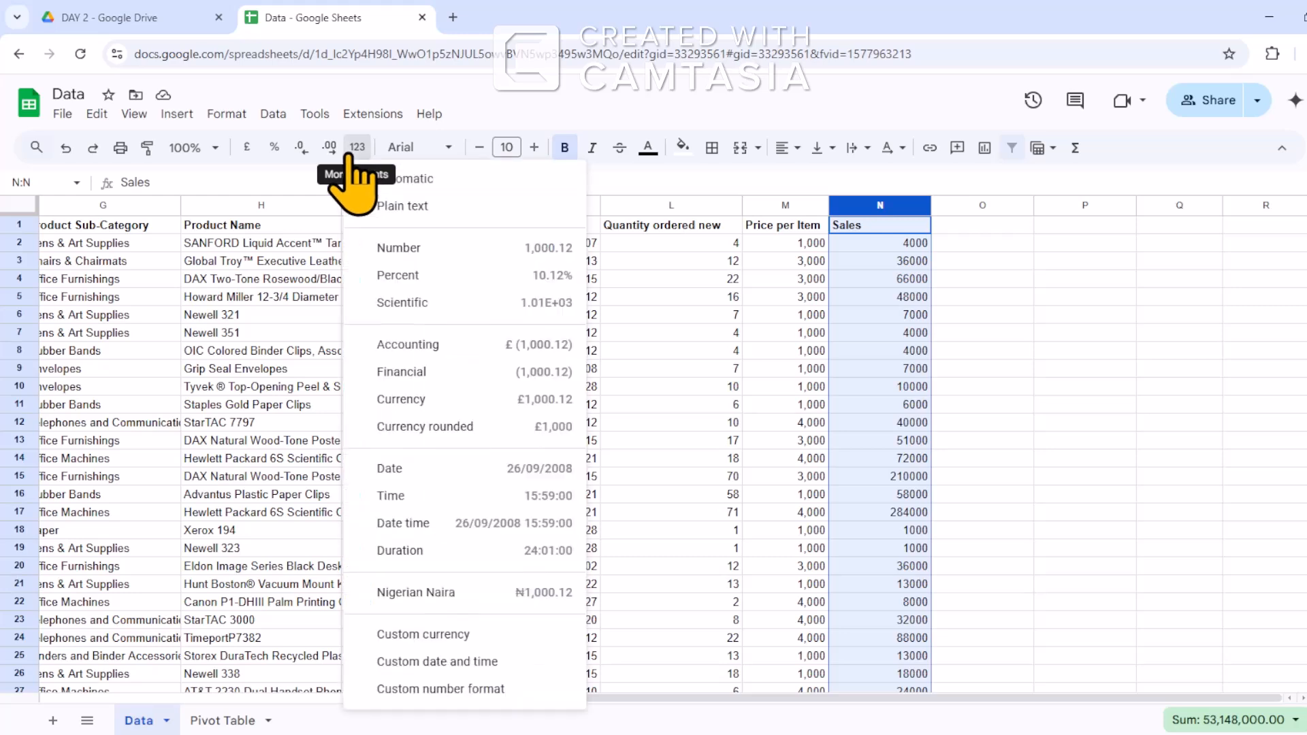
{"action": "left_click", "coordinate": [417, 250]}
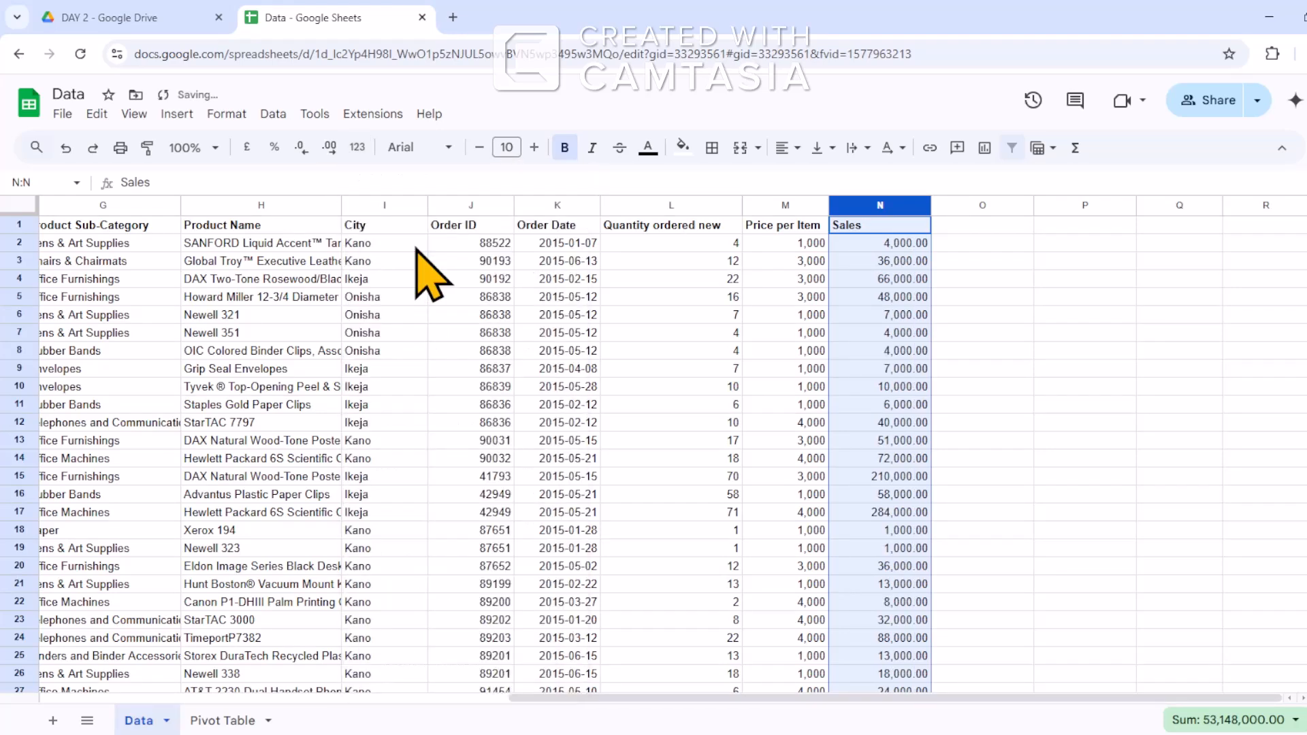
{"action": "left_click", "coordinate": [306, 151]}
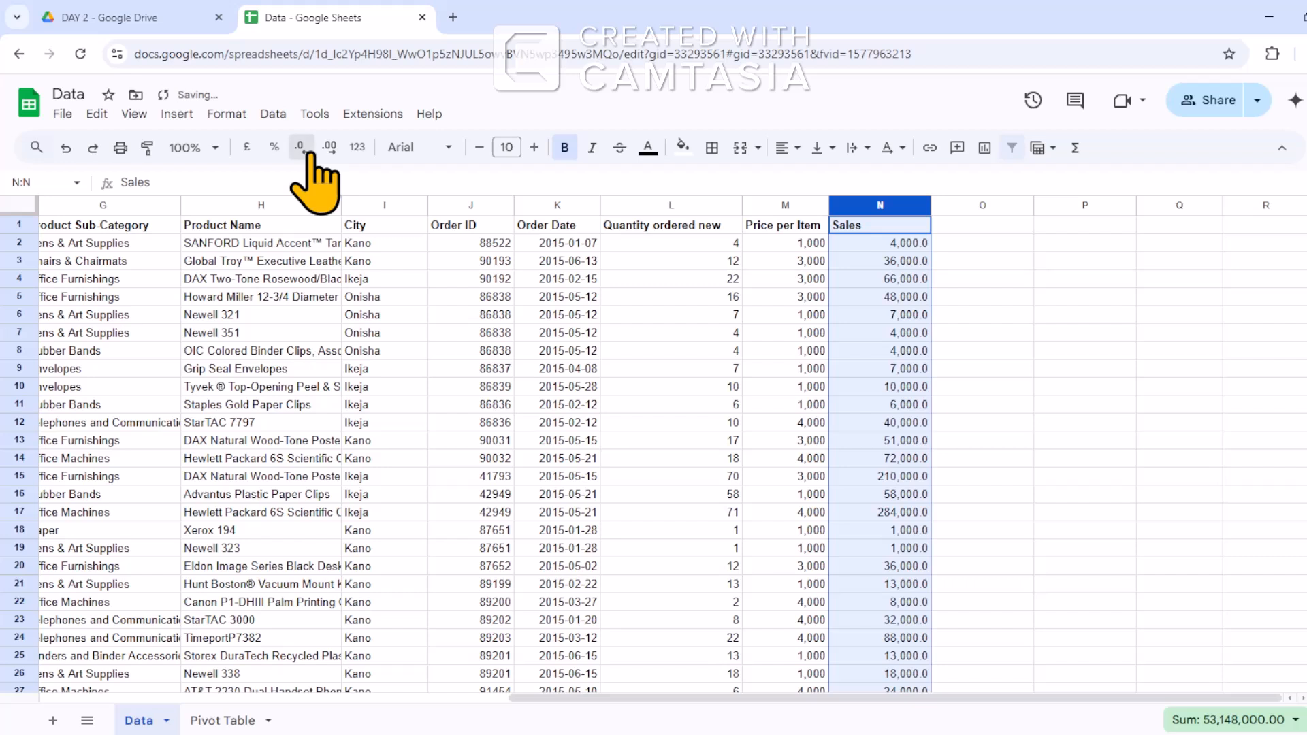
{"action": "left_click", "coordinate": [306, 151]}
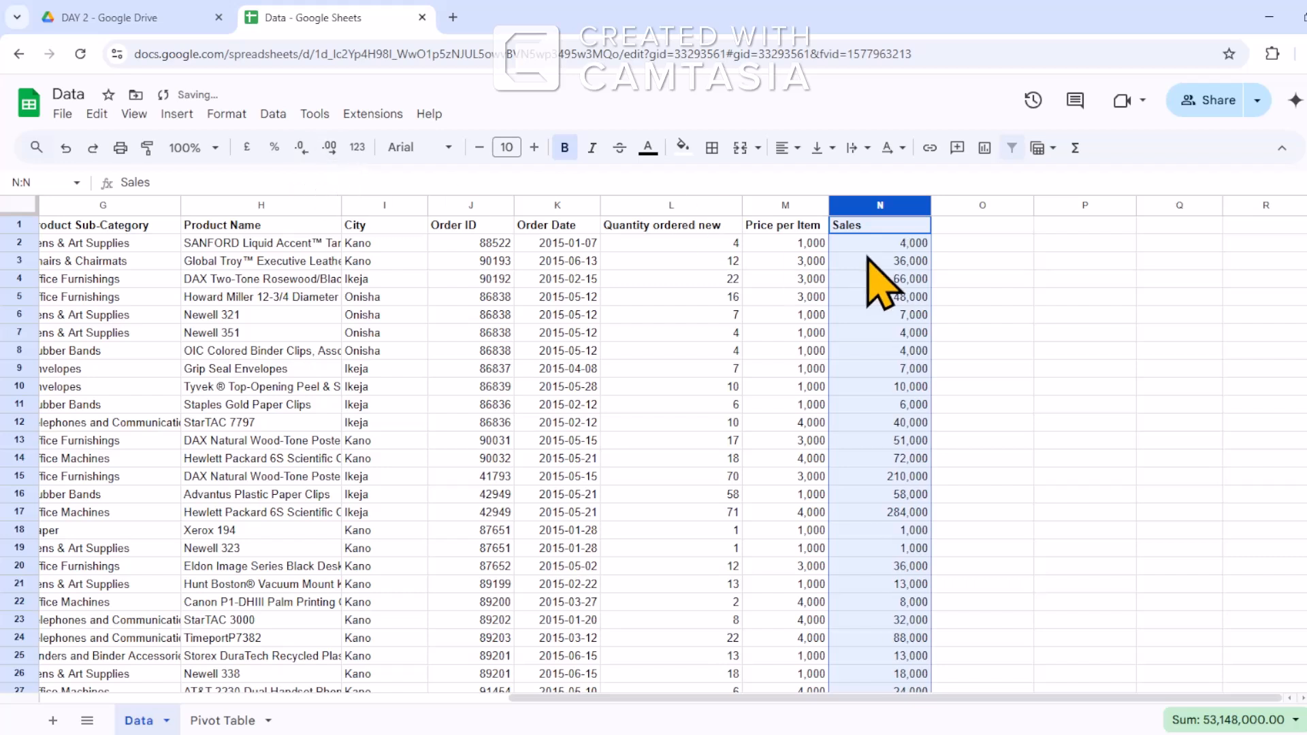
{"action": "left_click", "coordinate": [973, 242]}
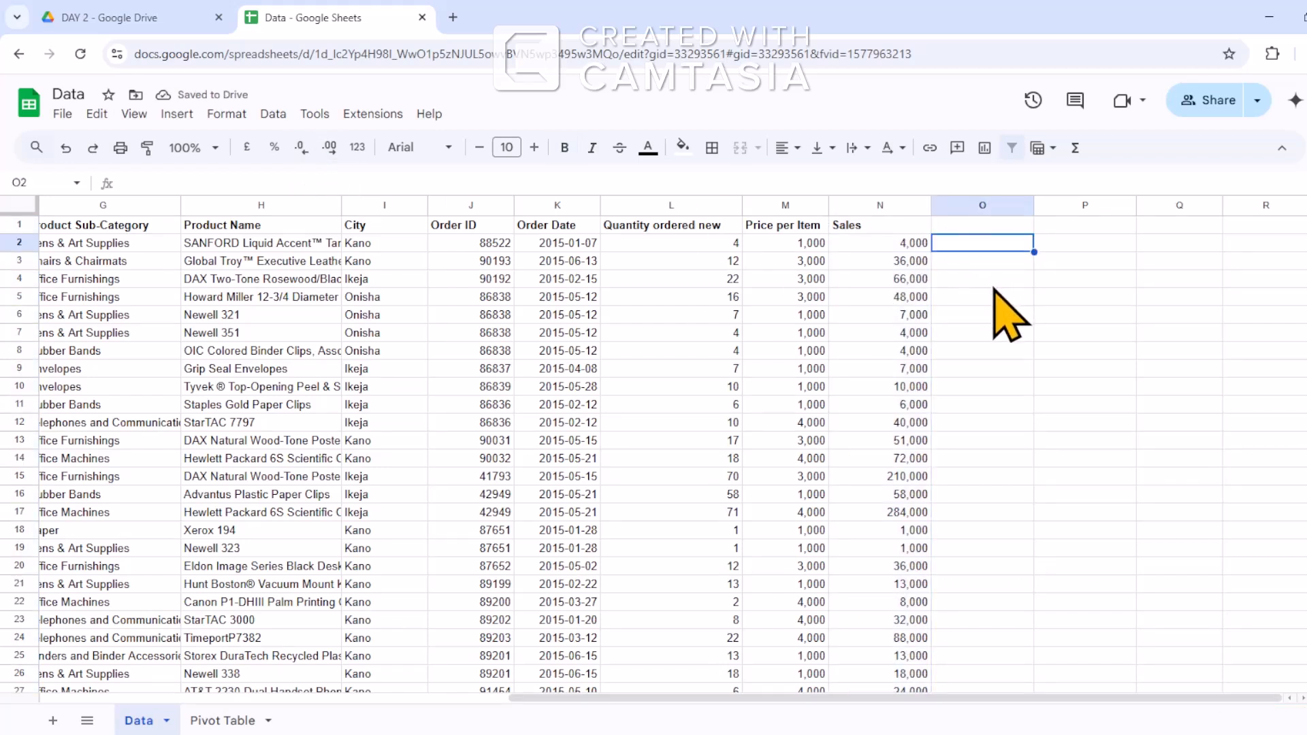
{"action": "left_click", "coordinate": [1109, 282]}
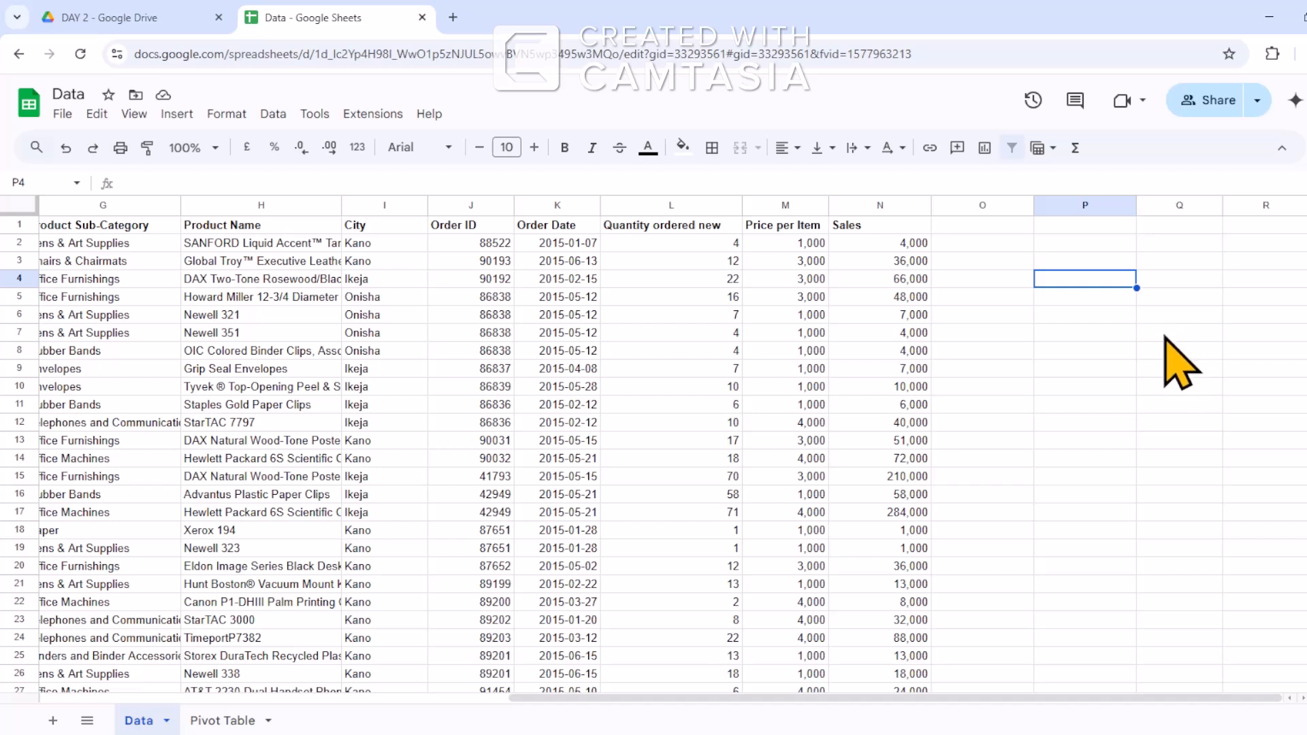
{"action": "left_click", "coordinate": [1164, 332]}
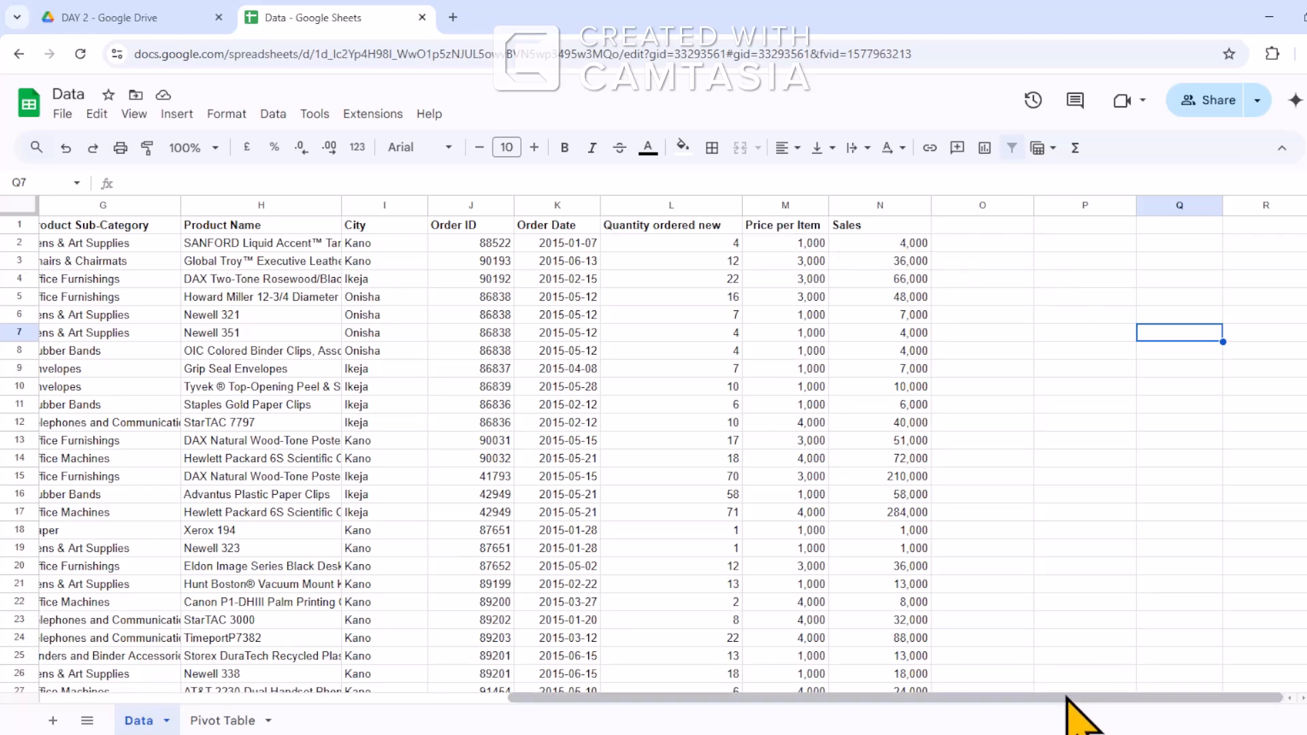
{"action": "left_click_drag", "start_coordinate": [1072, 698], "coordinate": [1004, 691]}
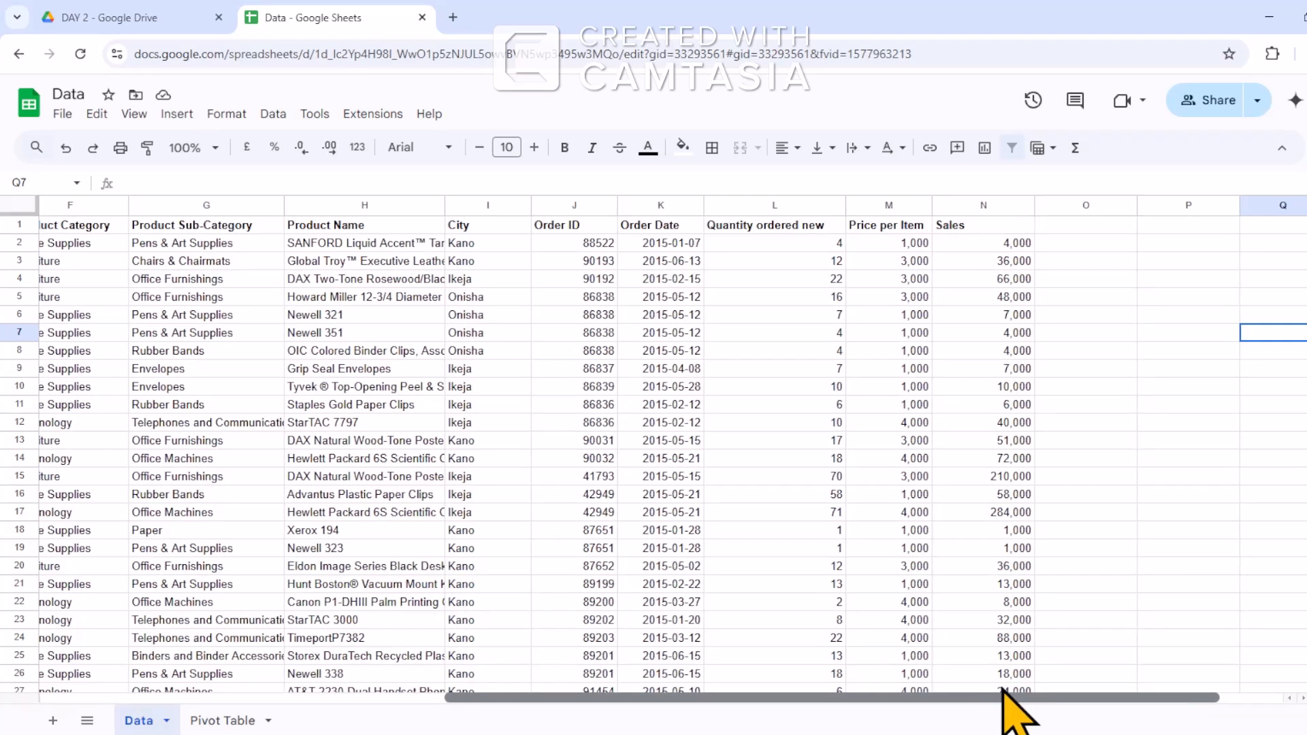
{"action": "left_click", "coordinate": [1002, 689]}
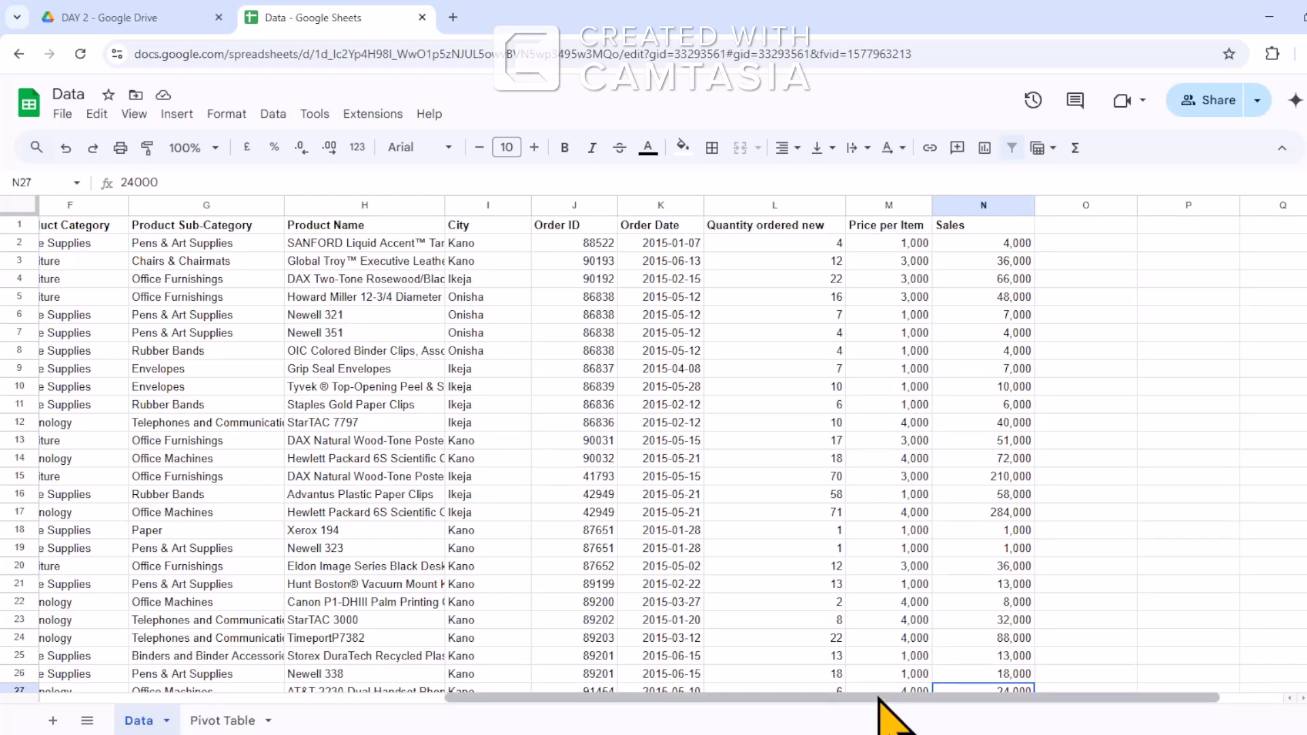
{"action": "left_click_drag", "start_coordinate": [879, 698], "coordinate": [945, 695]}
{"action": "left_click", "coordinate": [965, 690]}
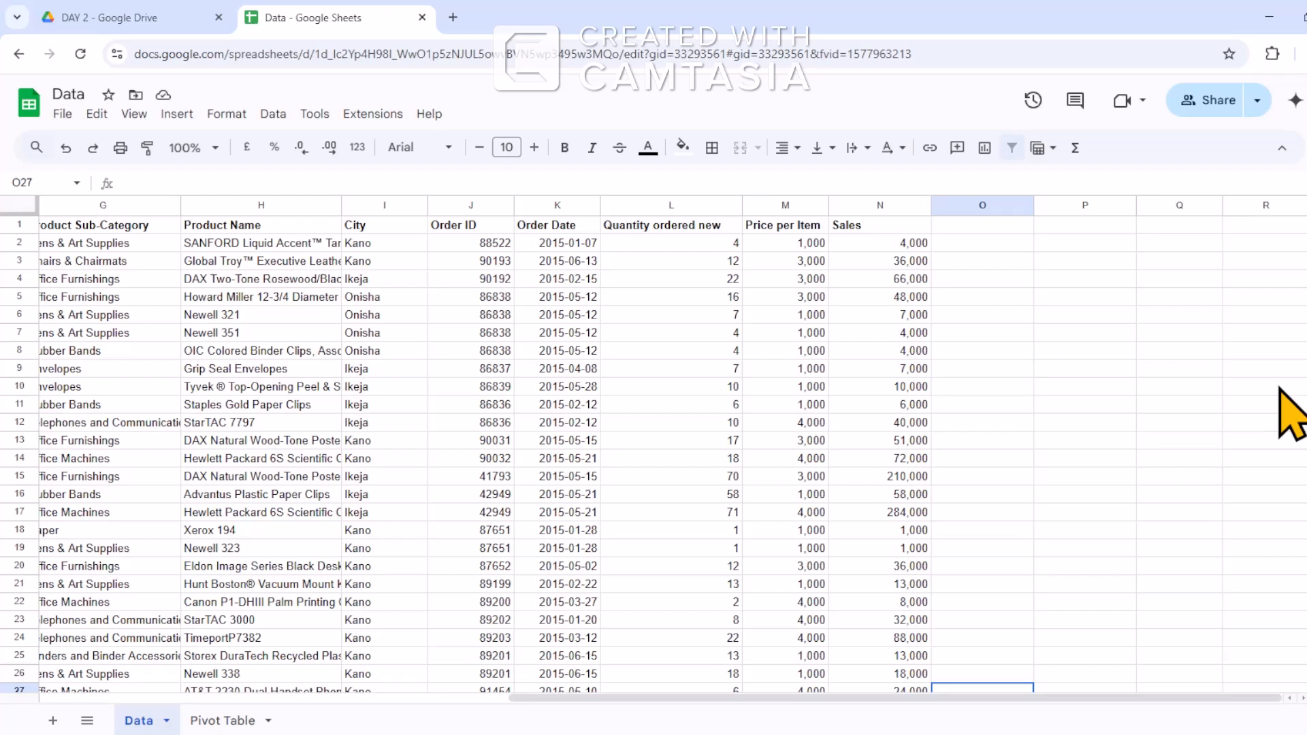
{"action": "left_click", "coordinate": [1183, 332]}
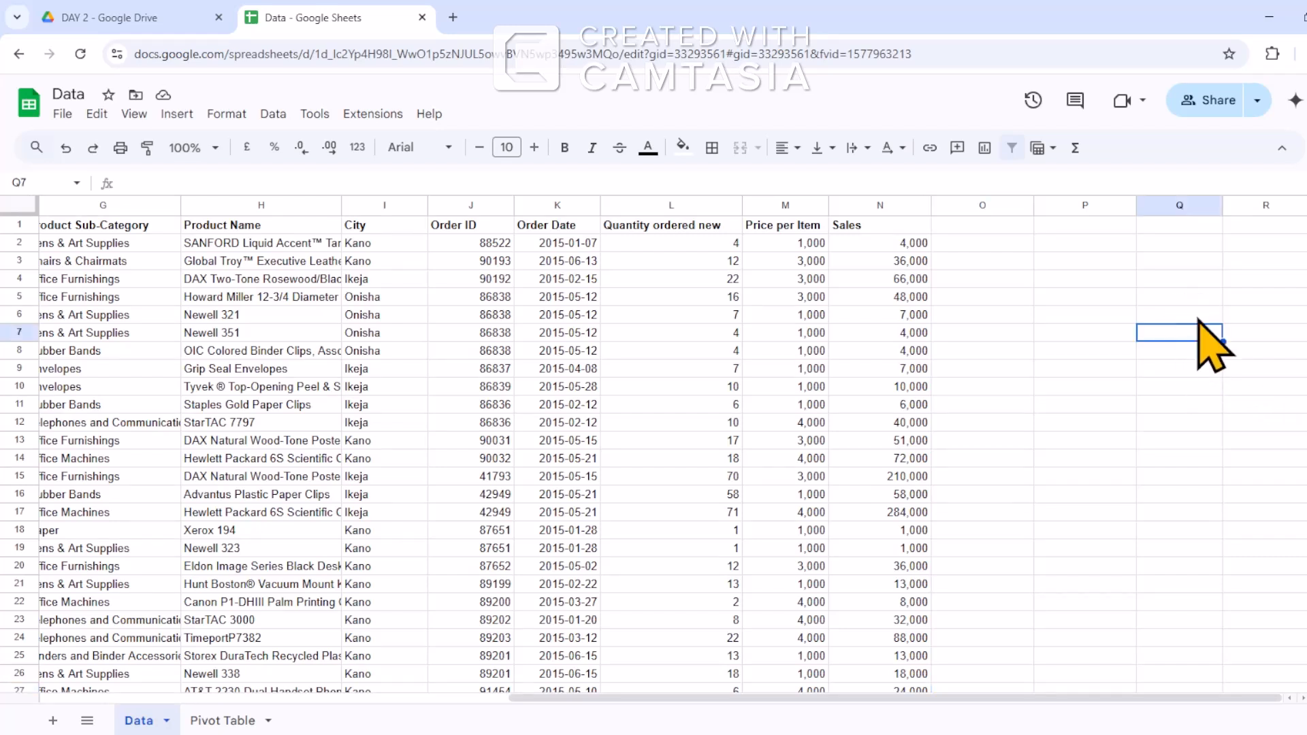
Enter the category label Technology in cell Q5 and its percentage, 40%, in cell R5.
{"action": "left_click", "coordinate": [1212, 297]}
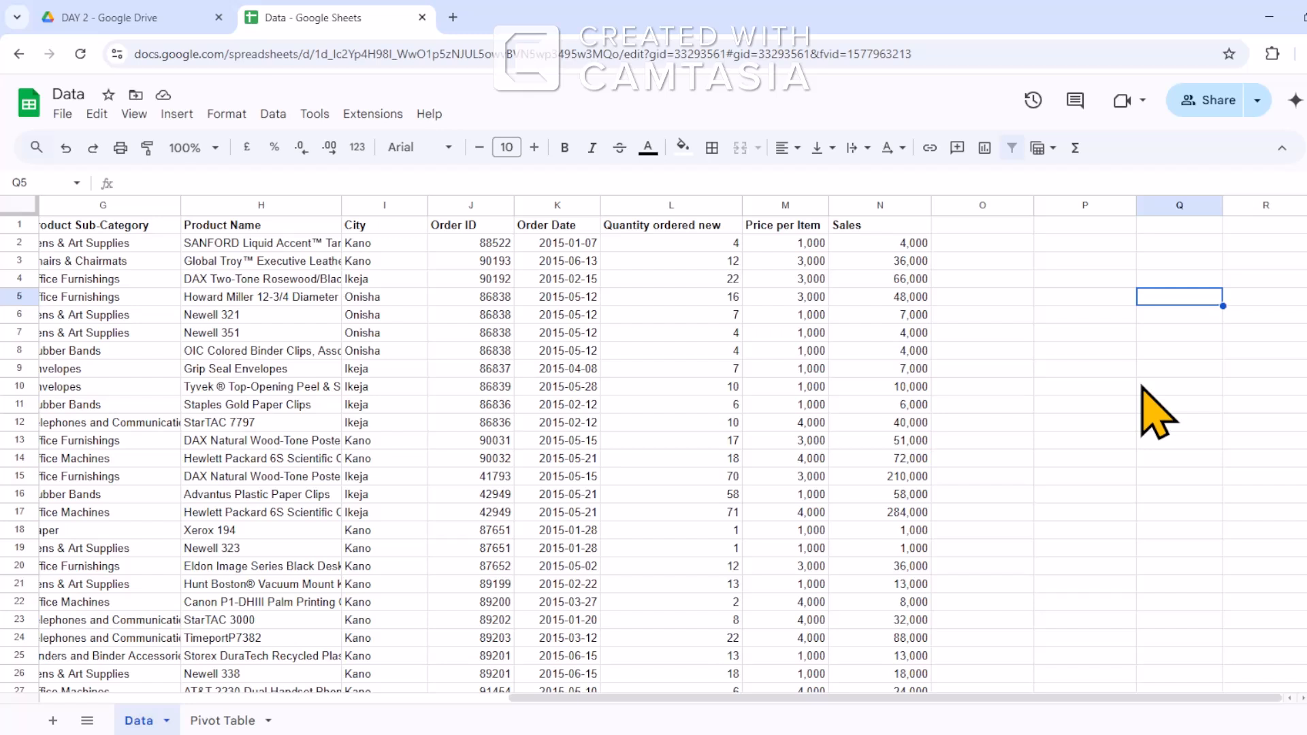
{"action": "type", "text": "Technology"}
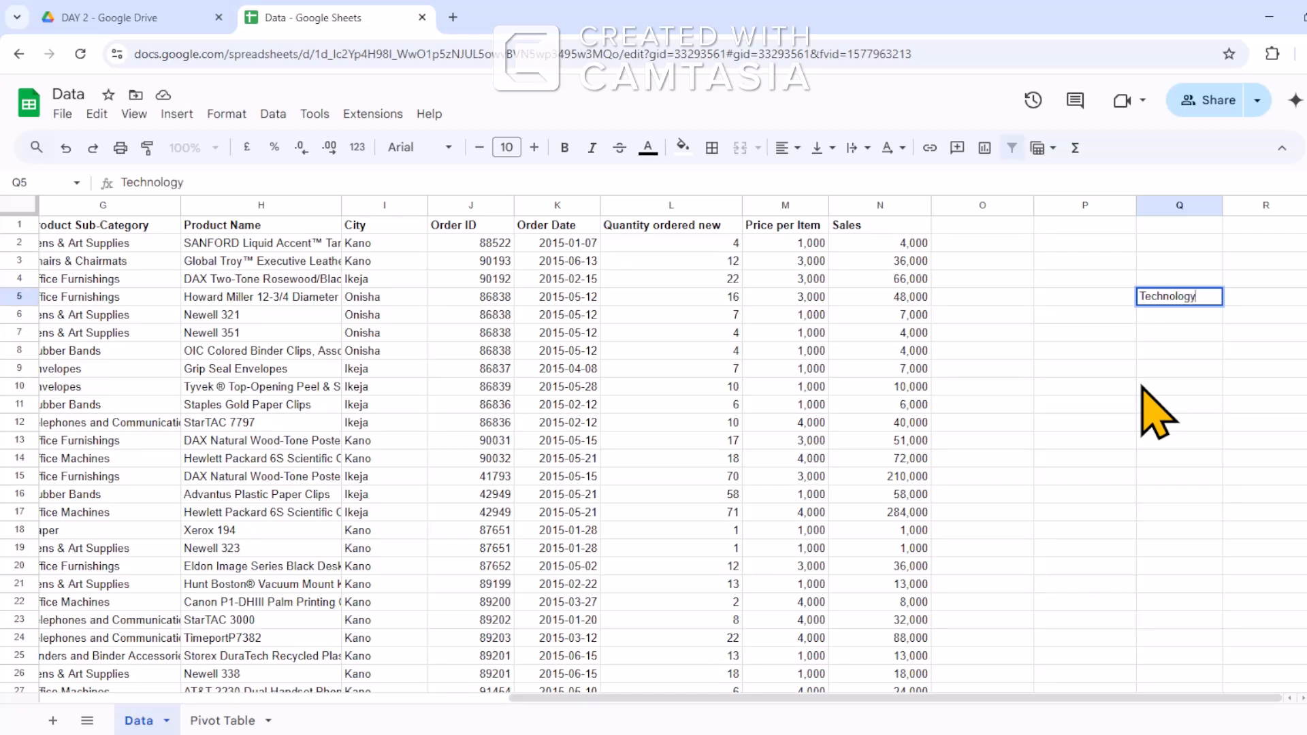
{"action": "key", "text": "Tab"}
{"action": "type", "text": "4"}
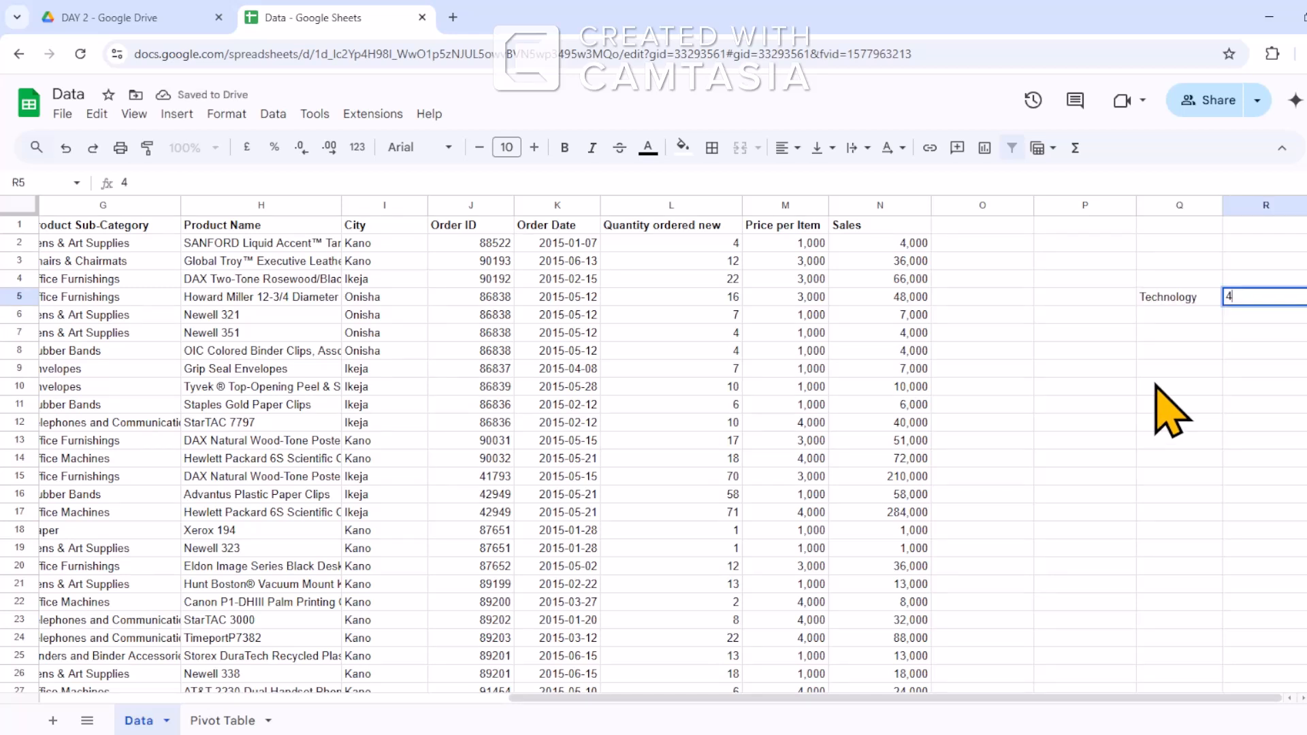
{"action": "type", "text": "0%"}
{"action": "key", "text": "Return"}
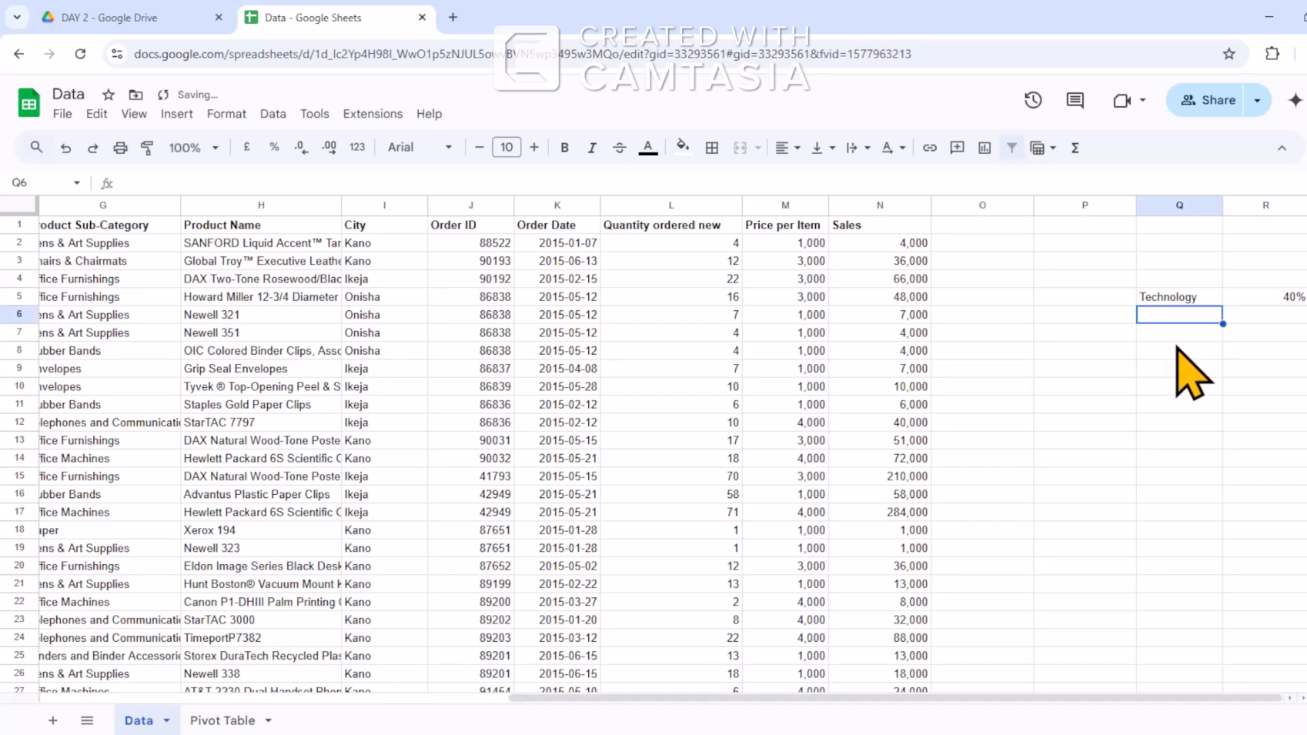
Enter the category label Furniture in cell Q6 and its percentage, 30%, in cell R6.
{"action": "type", "text": "Furn"}
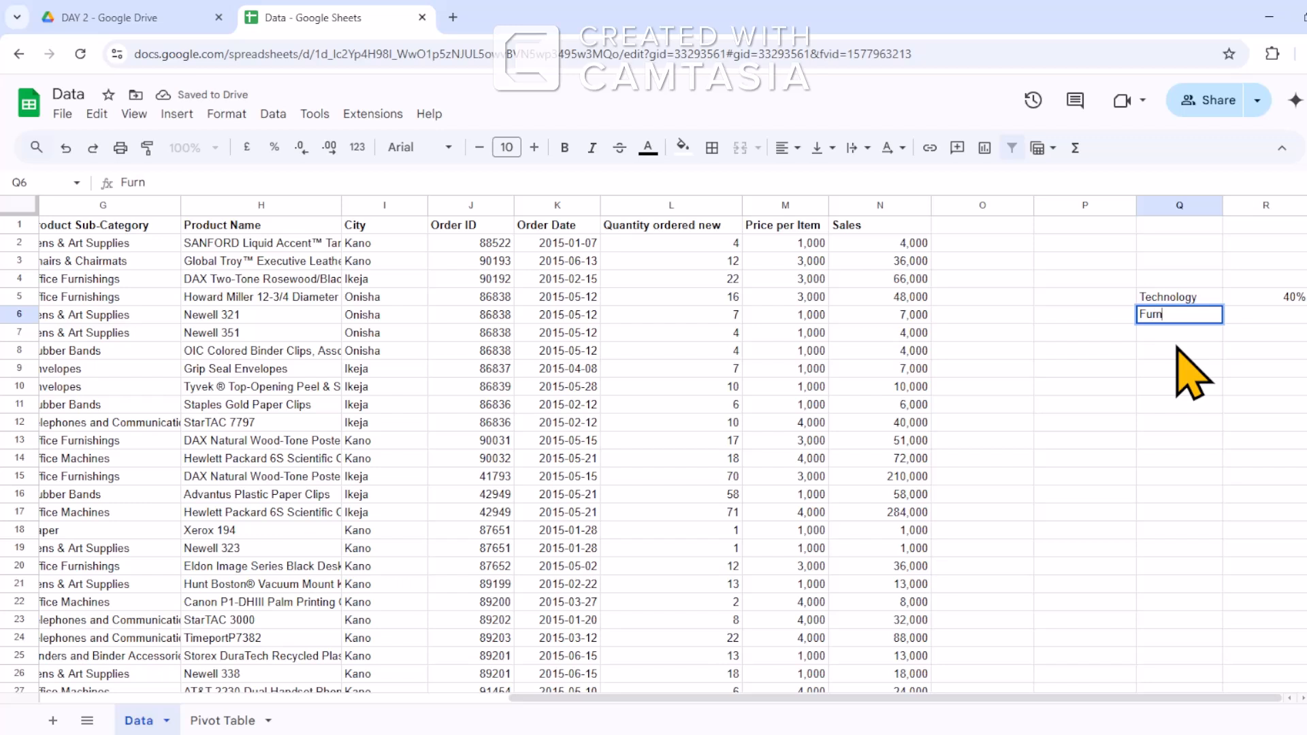
{"action": "type", "text": "iture"}
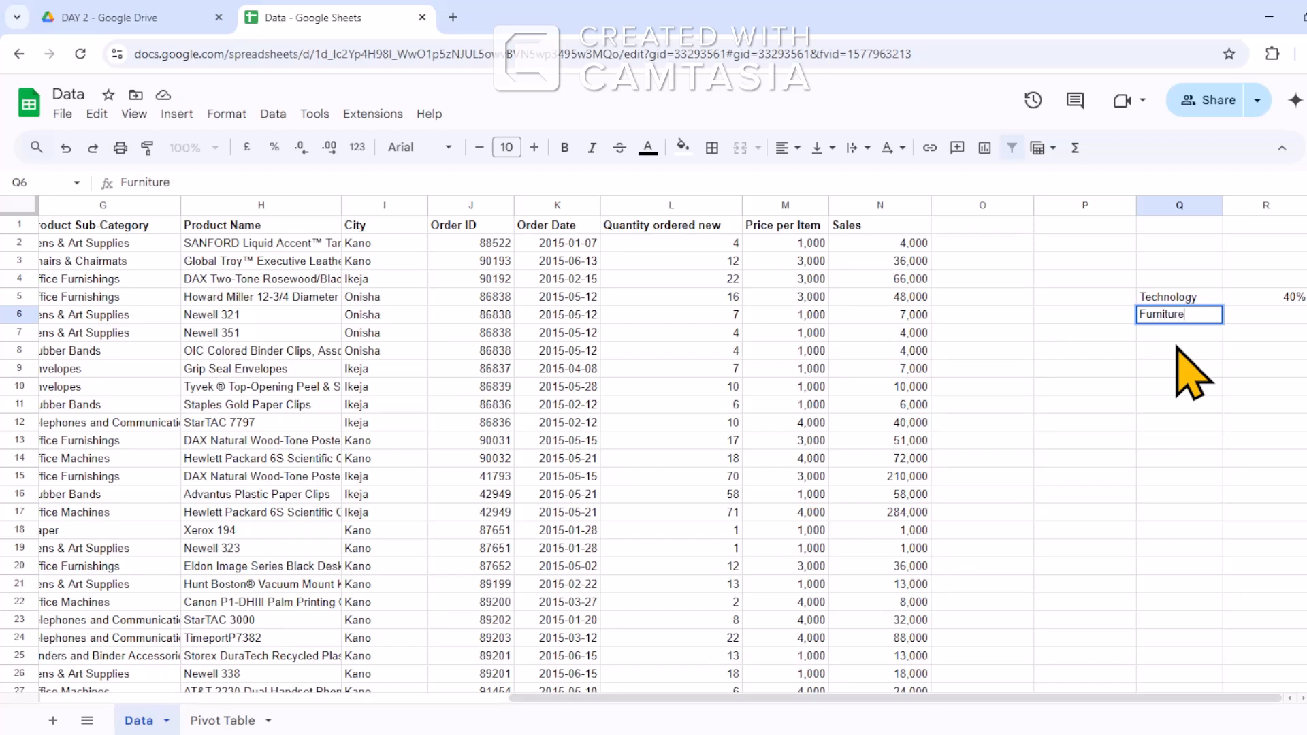
{"action": "left_click", "coordinate": [1290, 317]}
{"action": "type", "text": "30"}
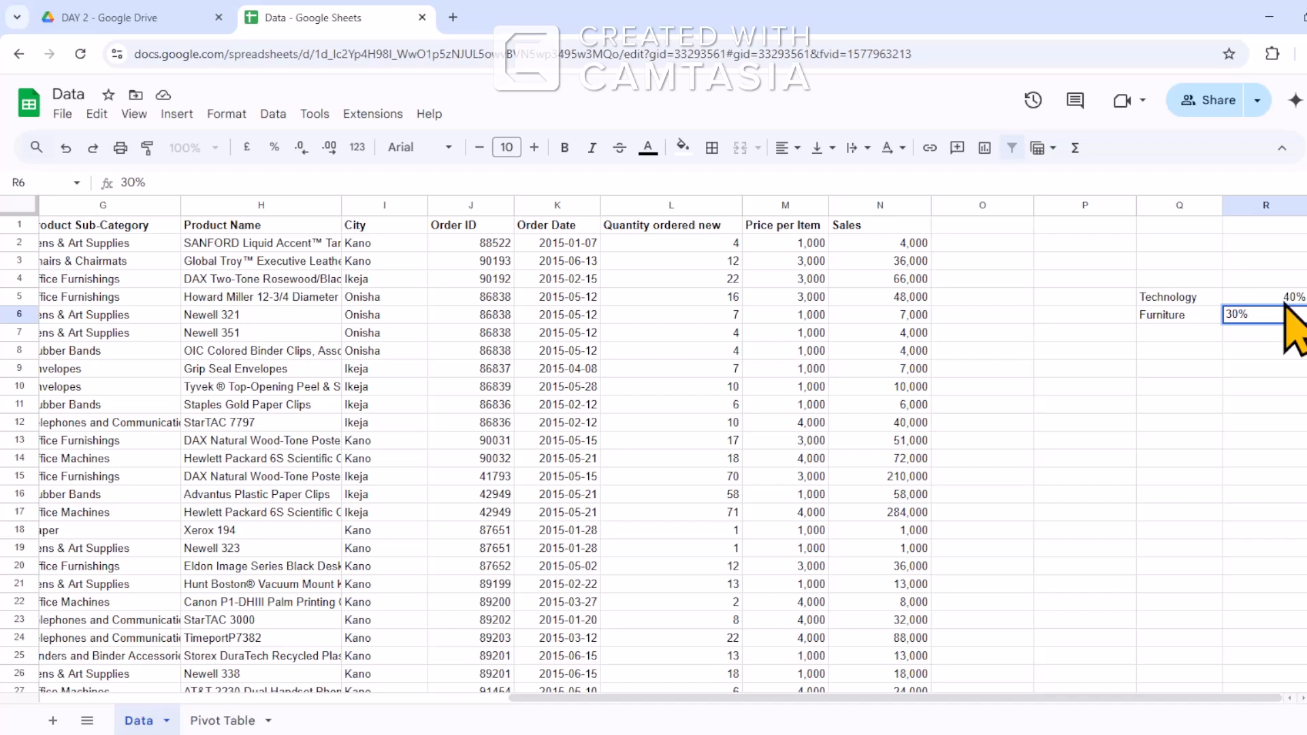
Enter the category label Office Spplies in cell Q7 and its percentage, 20%, in cell R7.
{"action": "left_click", "coordinate": [1183, 333]}
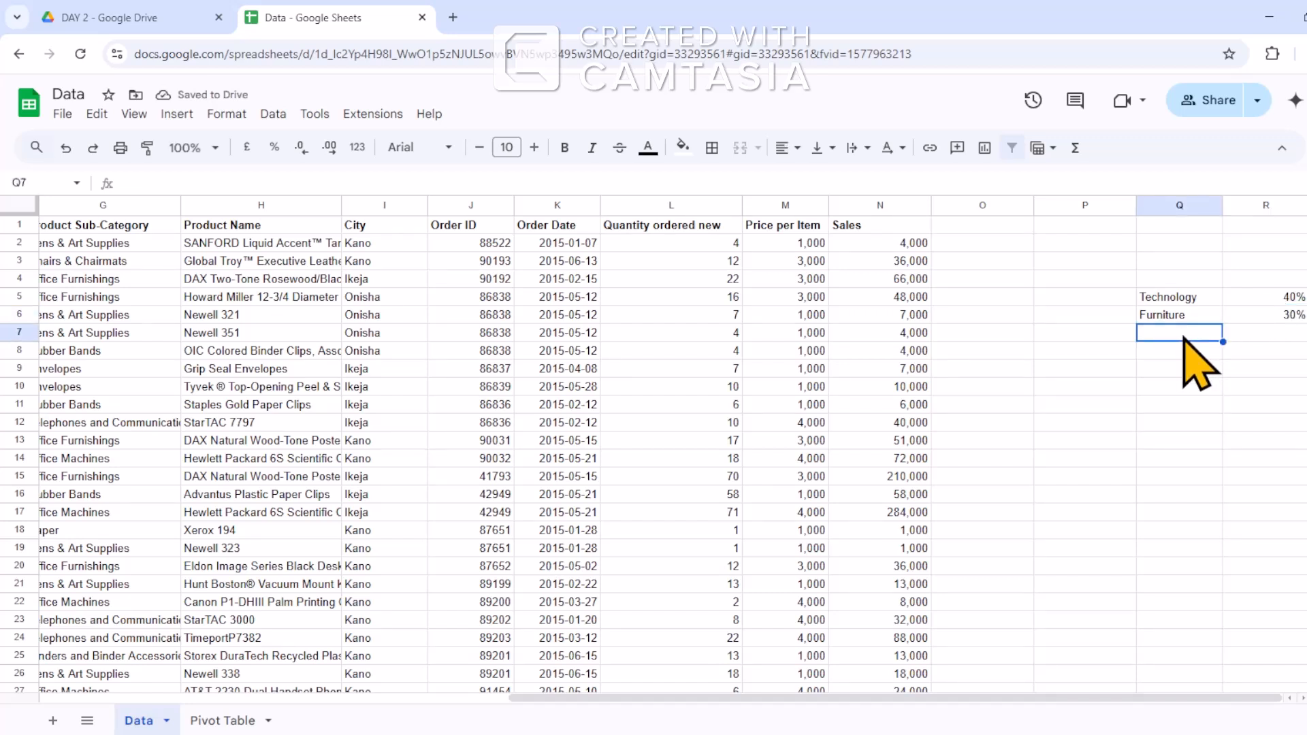
{"action": "type", "text": "Offic"}
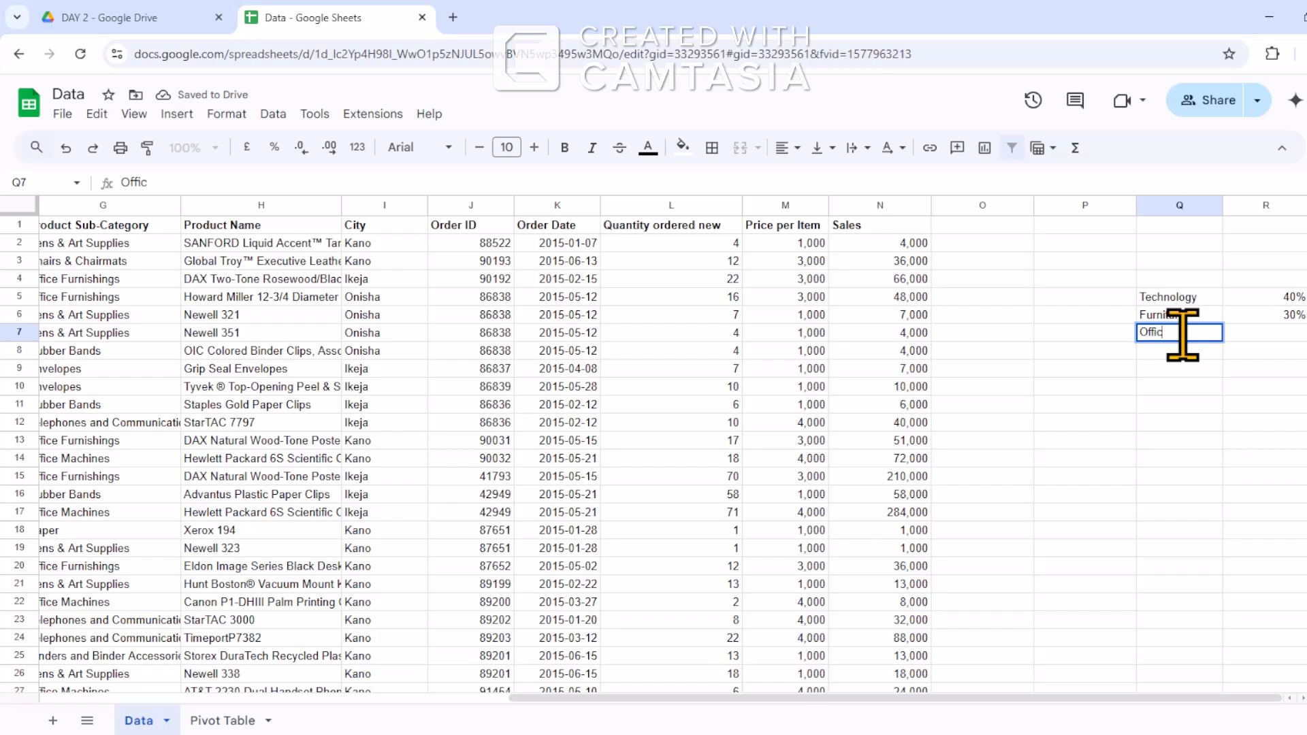
{"action": "type", "text": "e Spplies"}
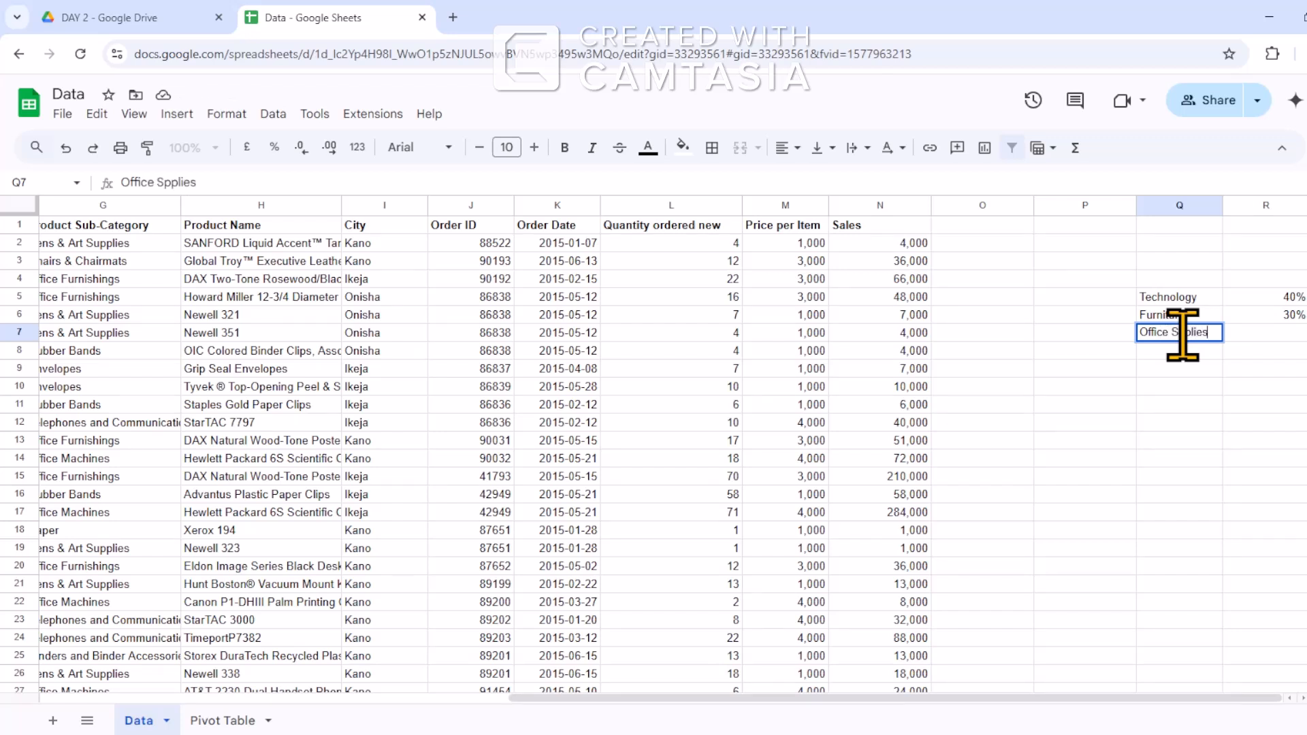
{"action": "left_click", "coordinate": [1270, 332]}
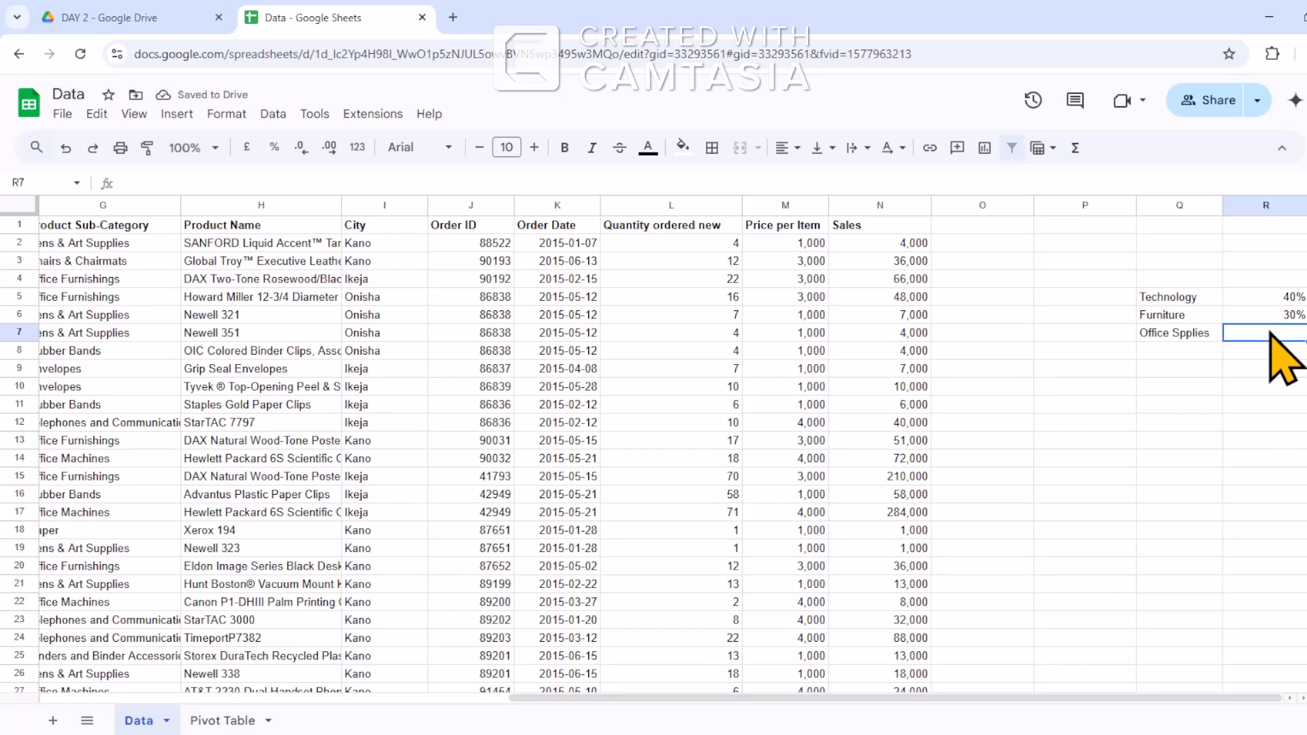
{"action": "type", "text": "@0%"}
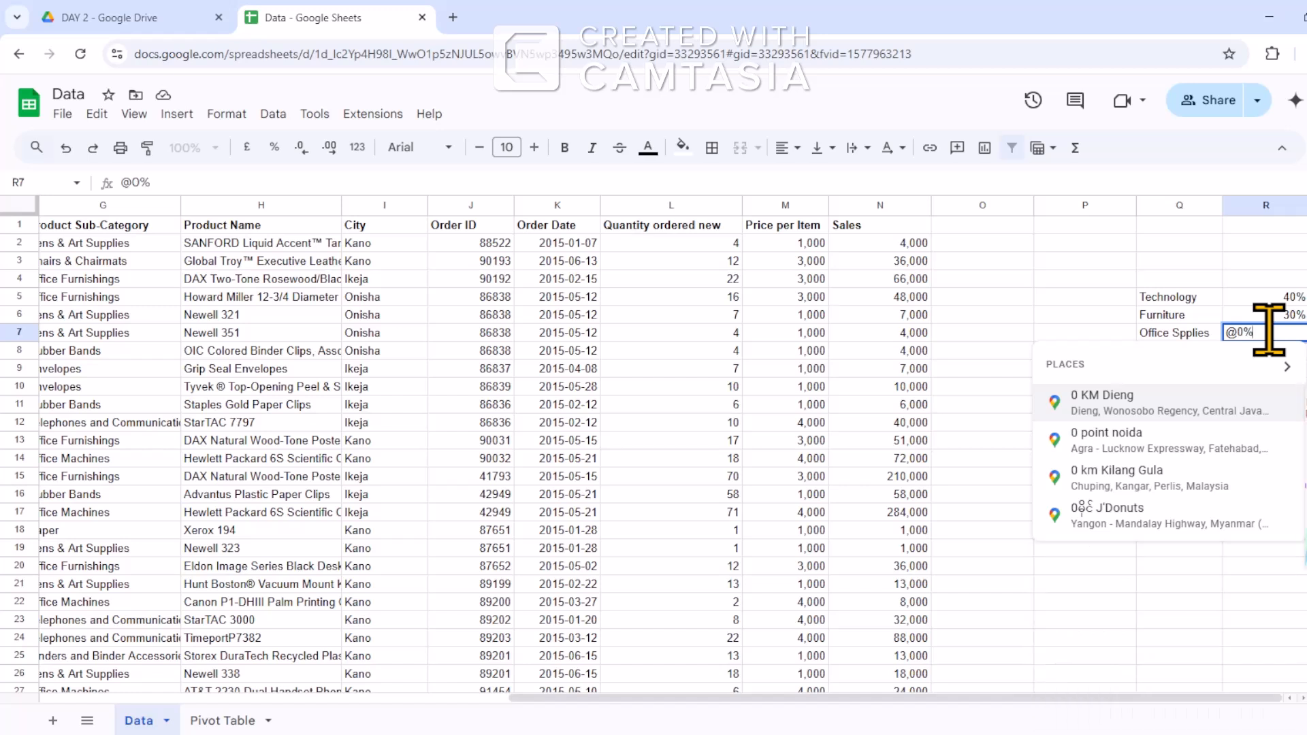
{"action": "key", "text": "BackSpace"}
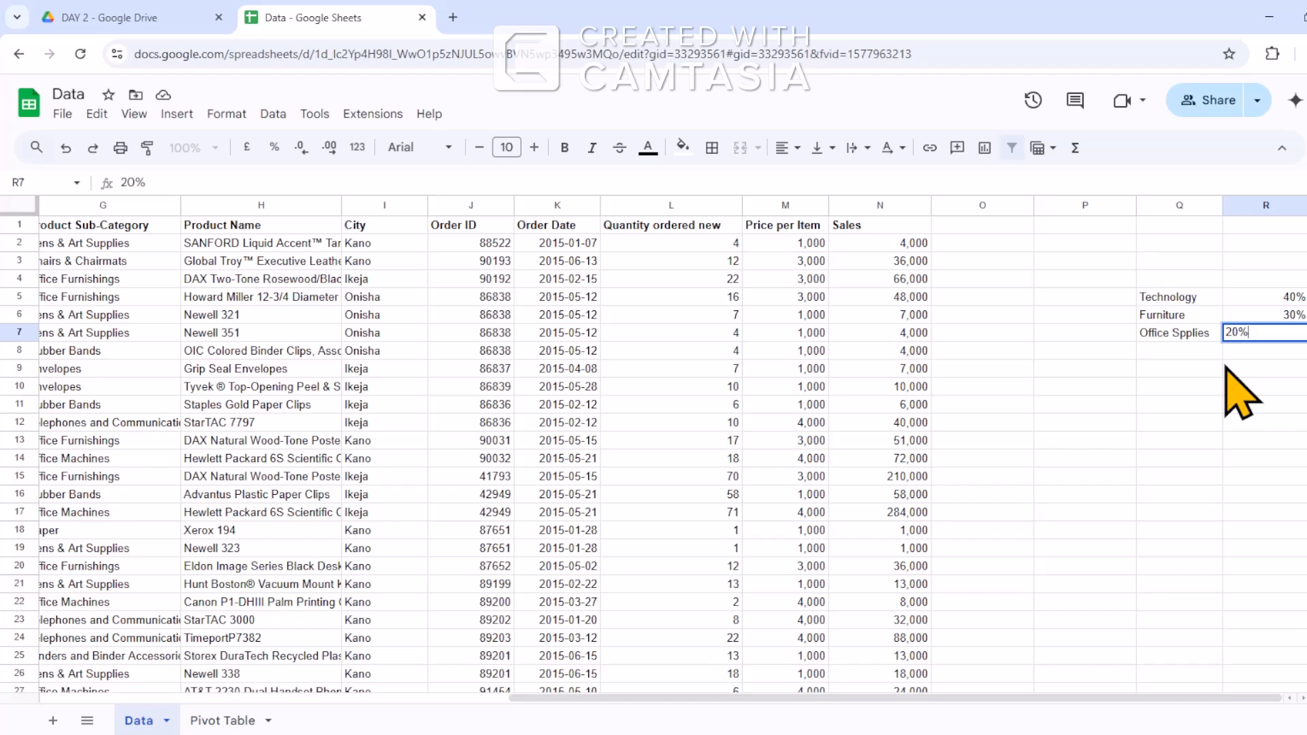
{"action": "key", "text": "Return"}
Correct the spelling of the category label in cell Q7 to Office Supplies.
{"action": "left_click", "coordinate": [1191, 338]}
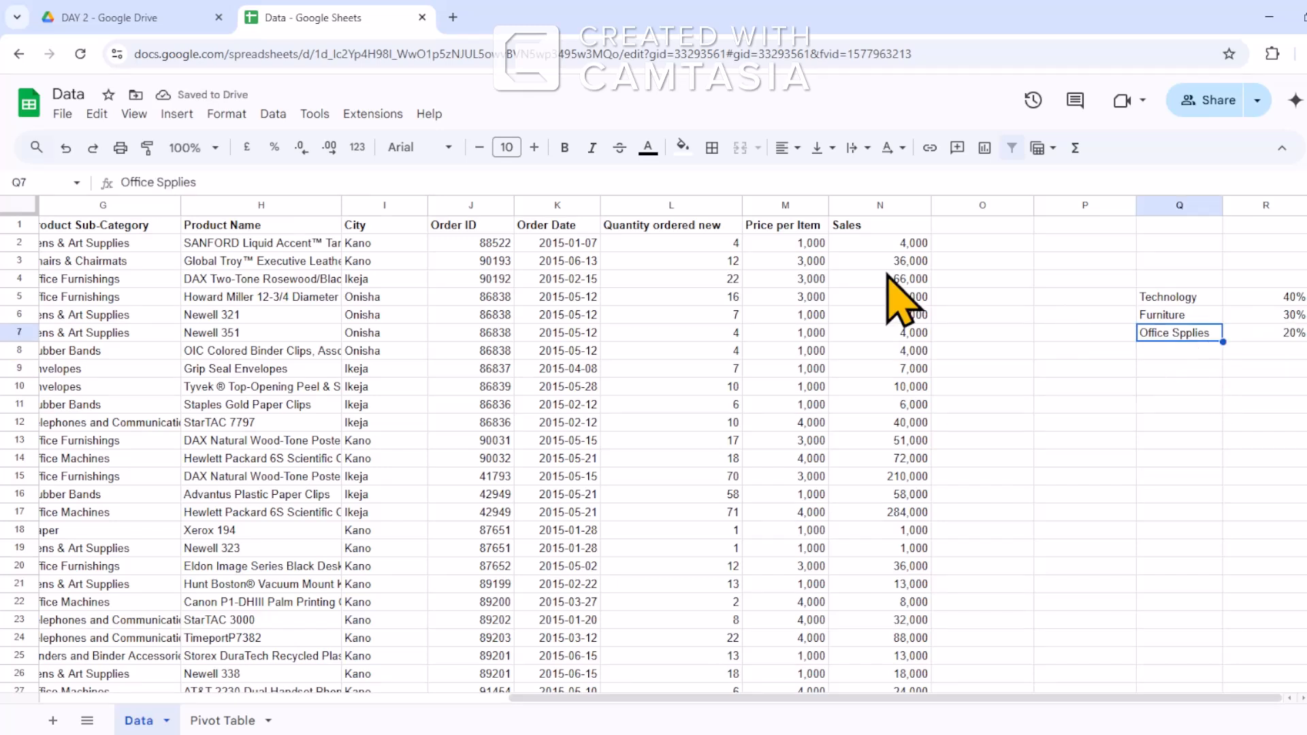
{"action": "left_click", "coordinate": [205, 179]}
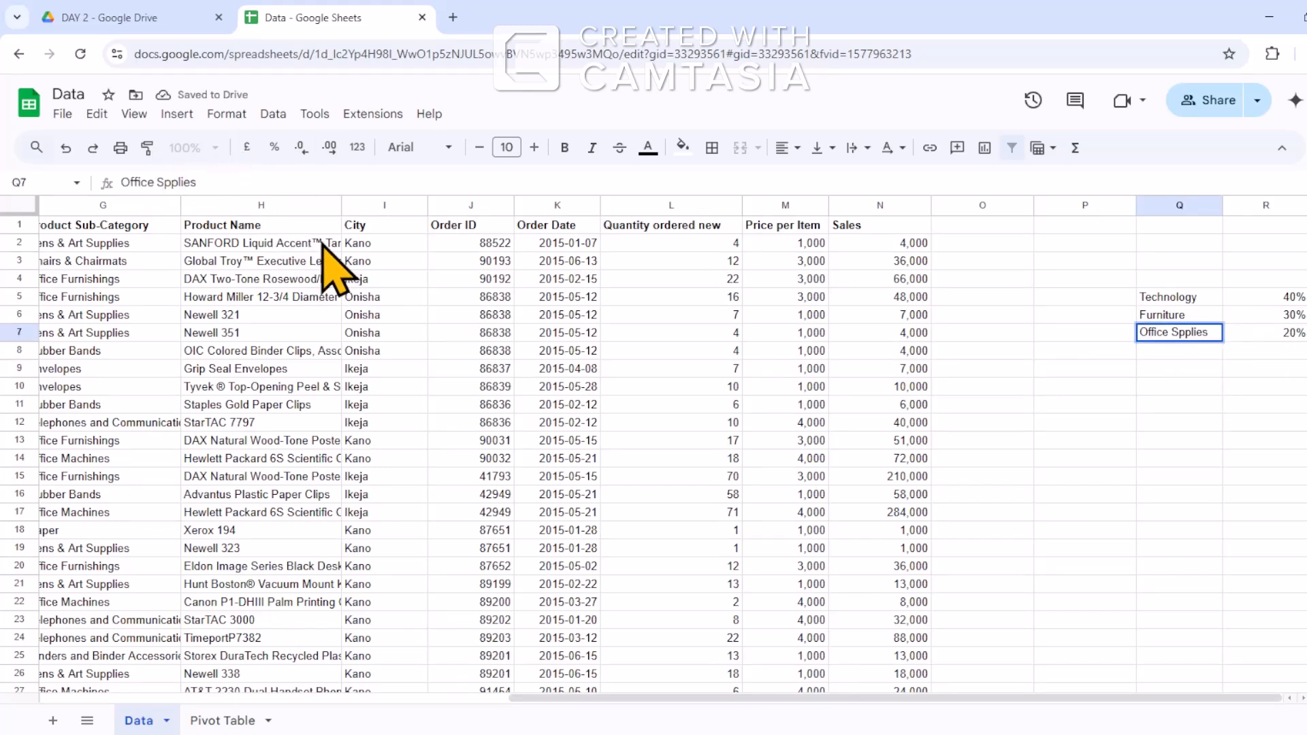
{"action": "type", "text": "u"}
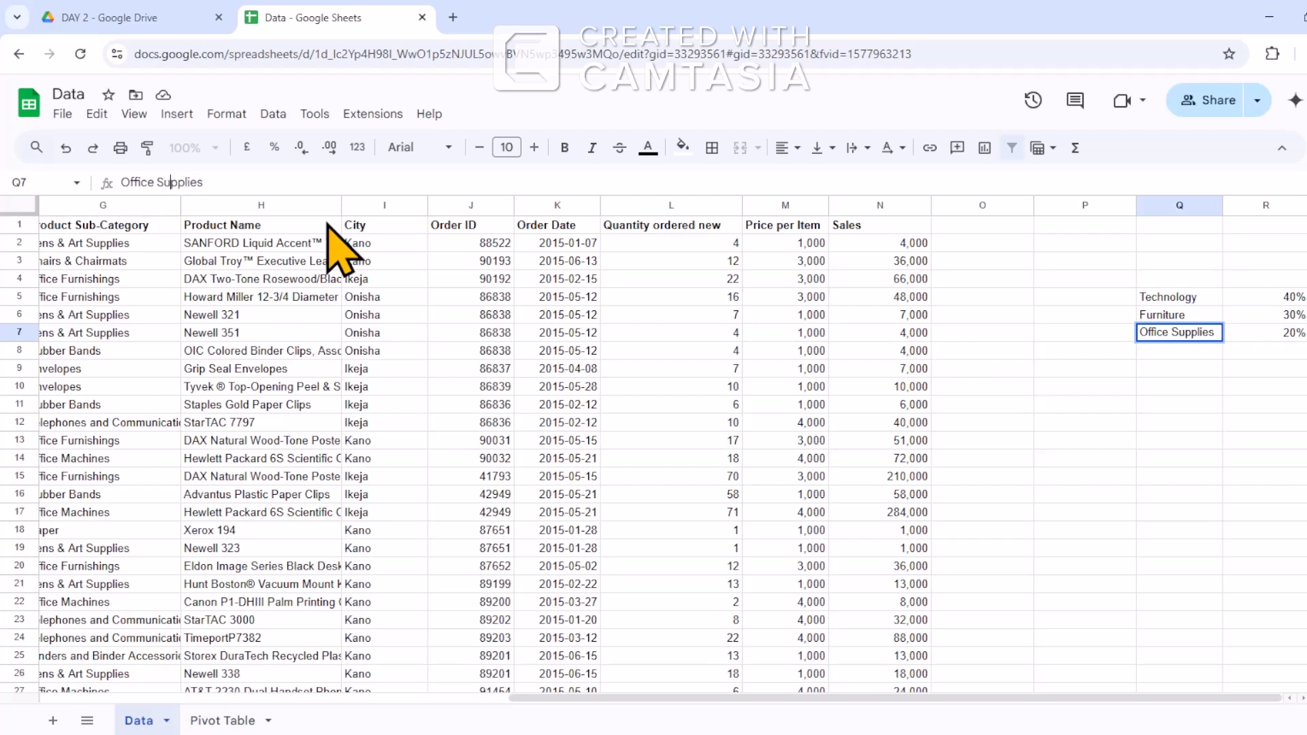
{"action": "left_click", "coordinate": [1080, 278]}
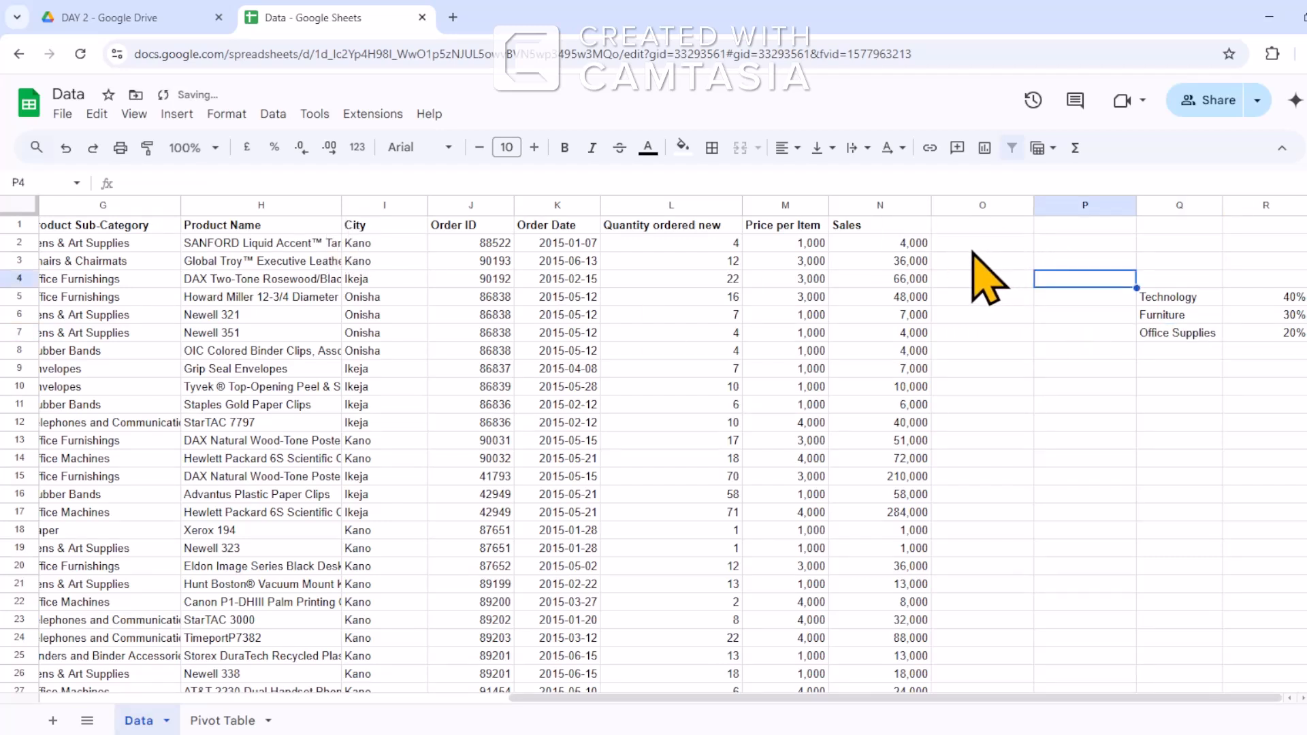
Add the column header % Profit in cell O1, beside the Sales column.
{"action": "left_click", "coordinate": [978, 247]}
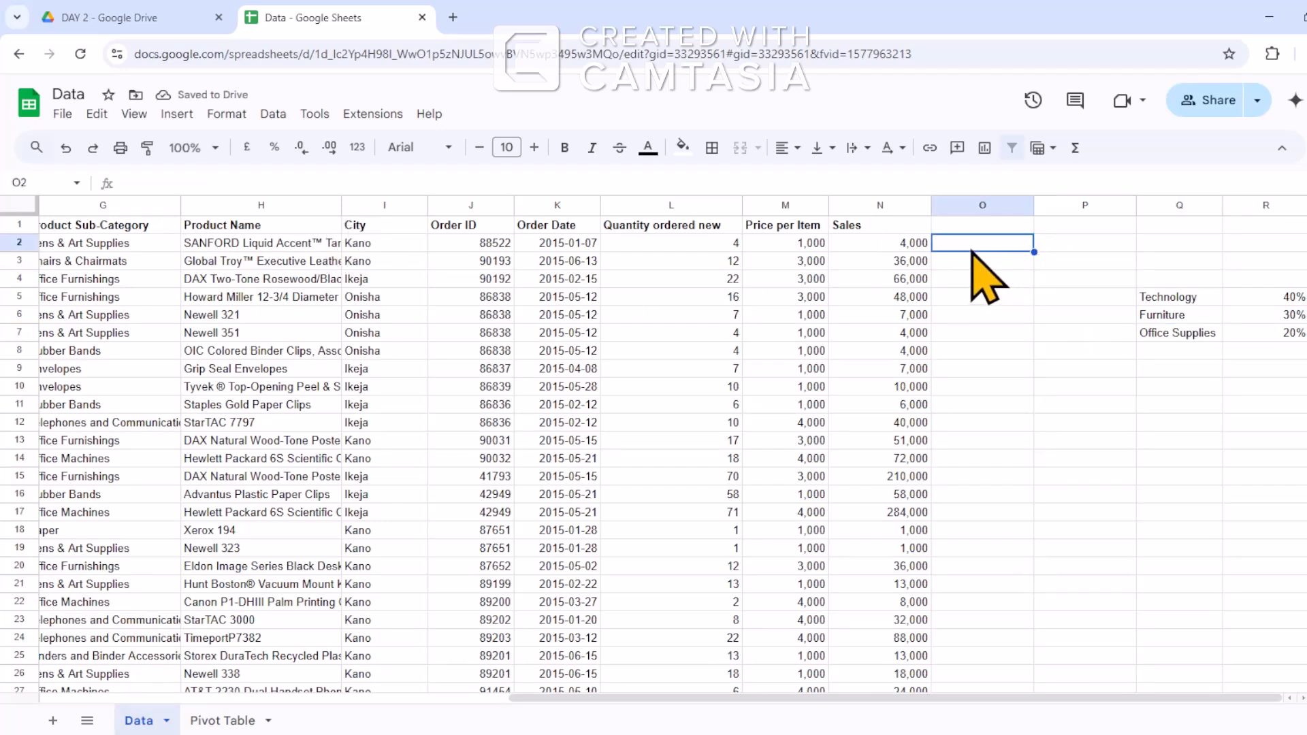
{"action": "left_click", "coordinate": [1001, 229]}
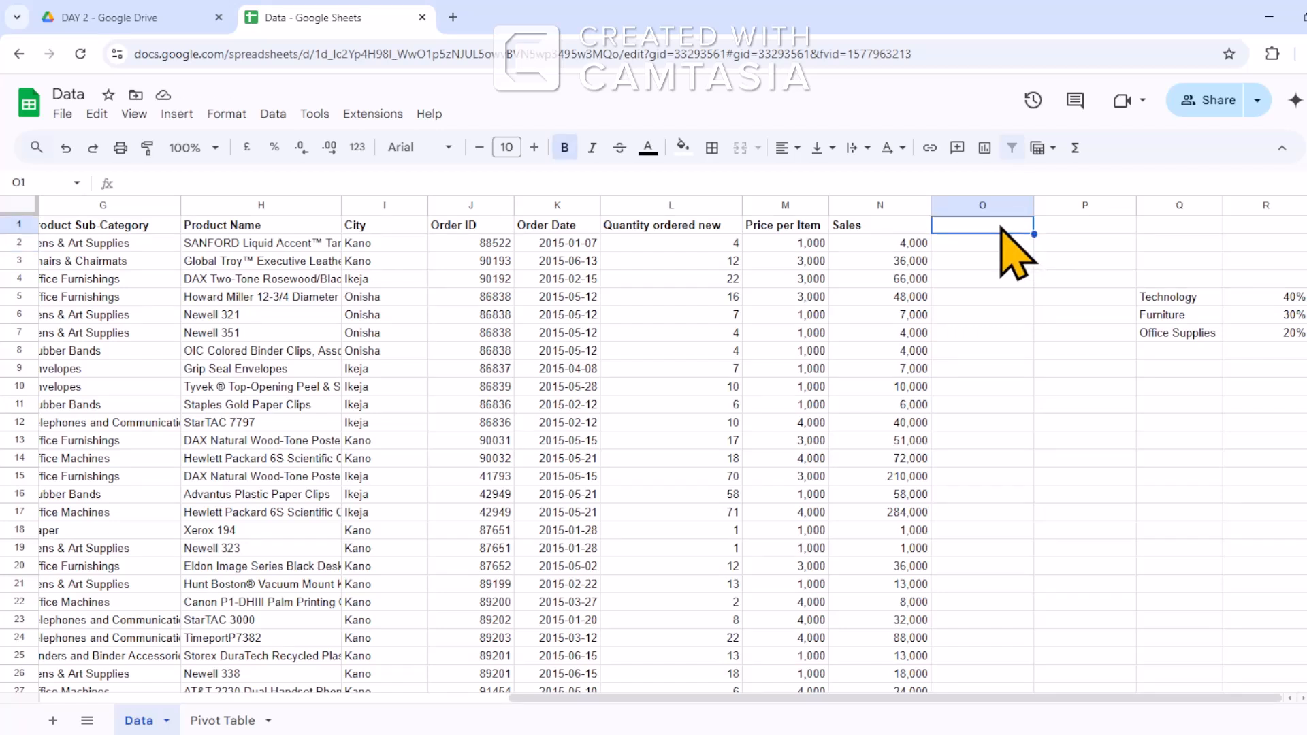
{"action": "type", "text": "% Profit"}
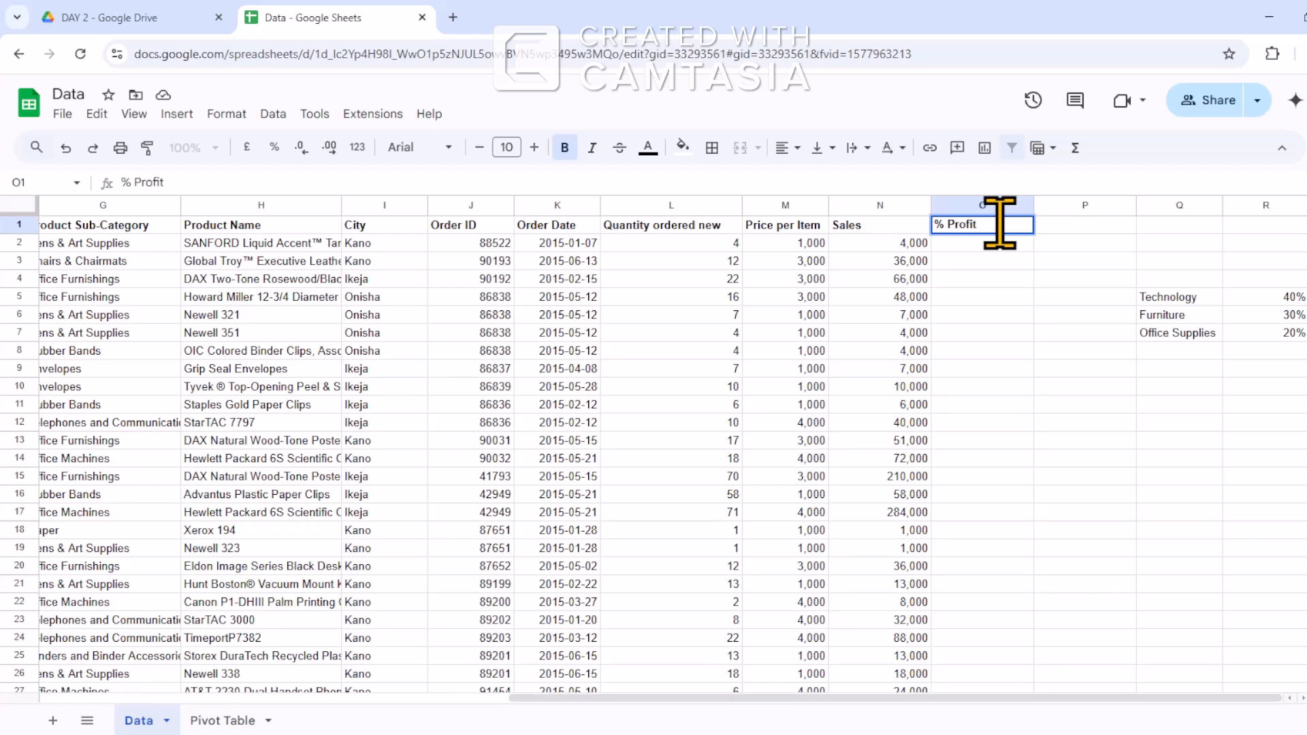
{"action": "key", "text": "Return"}
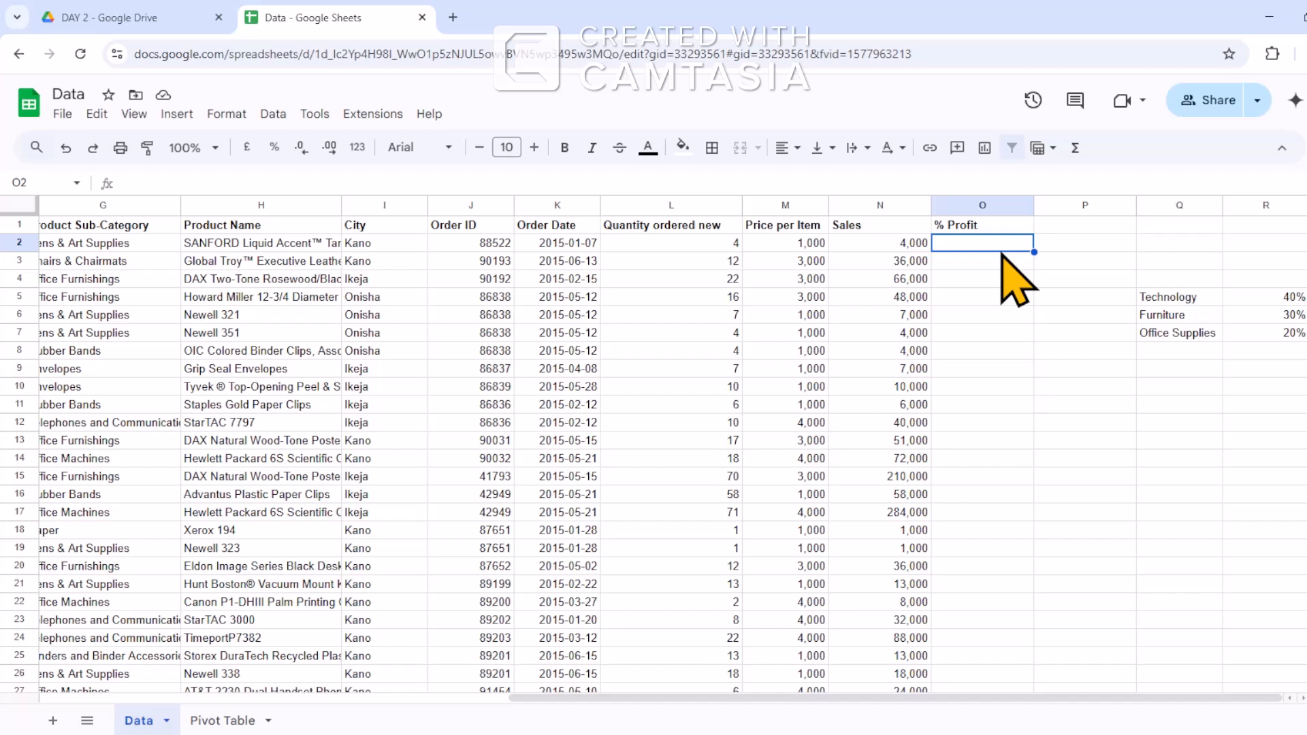
Start a VLOOKUP formula in cell O2 with the product category in F2 as the search key.
{"action": "type", "text": "="}
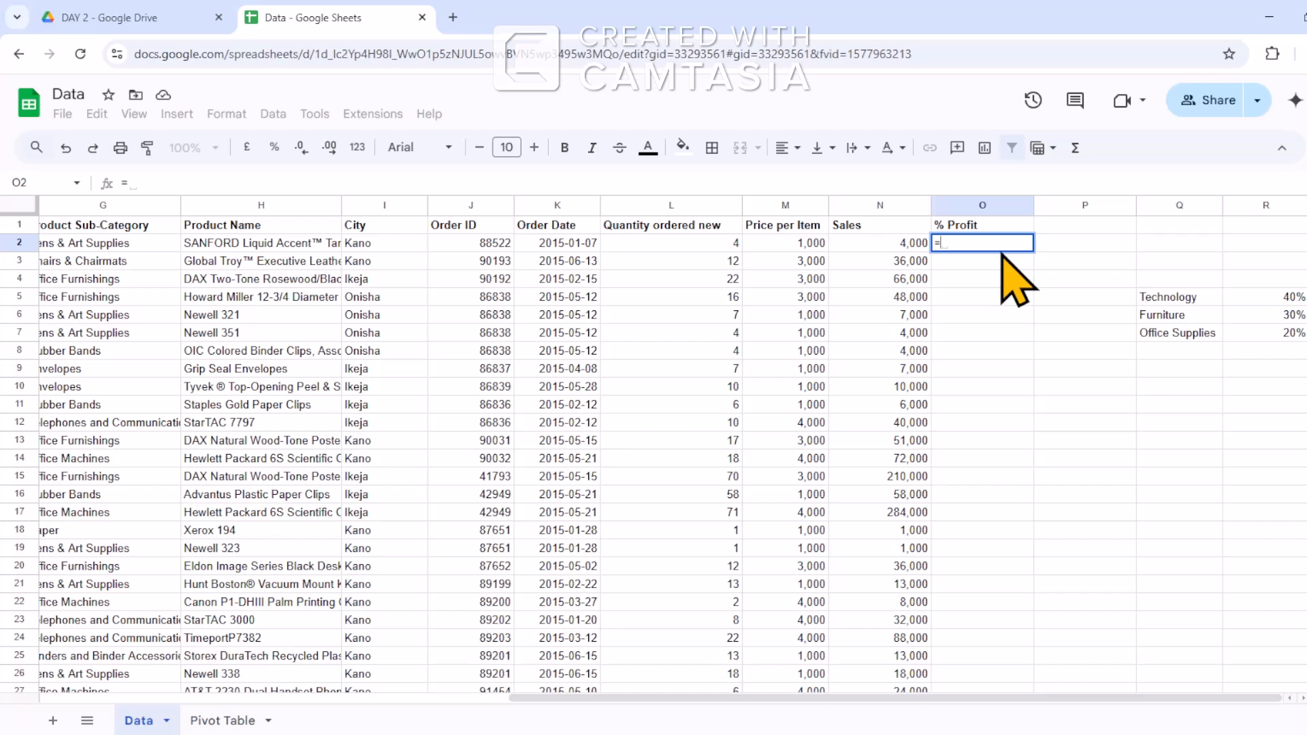
{"action": "type", "text": "vloo"}
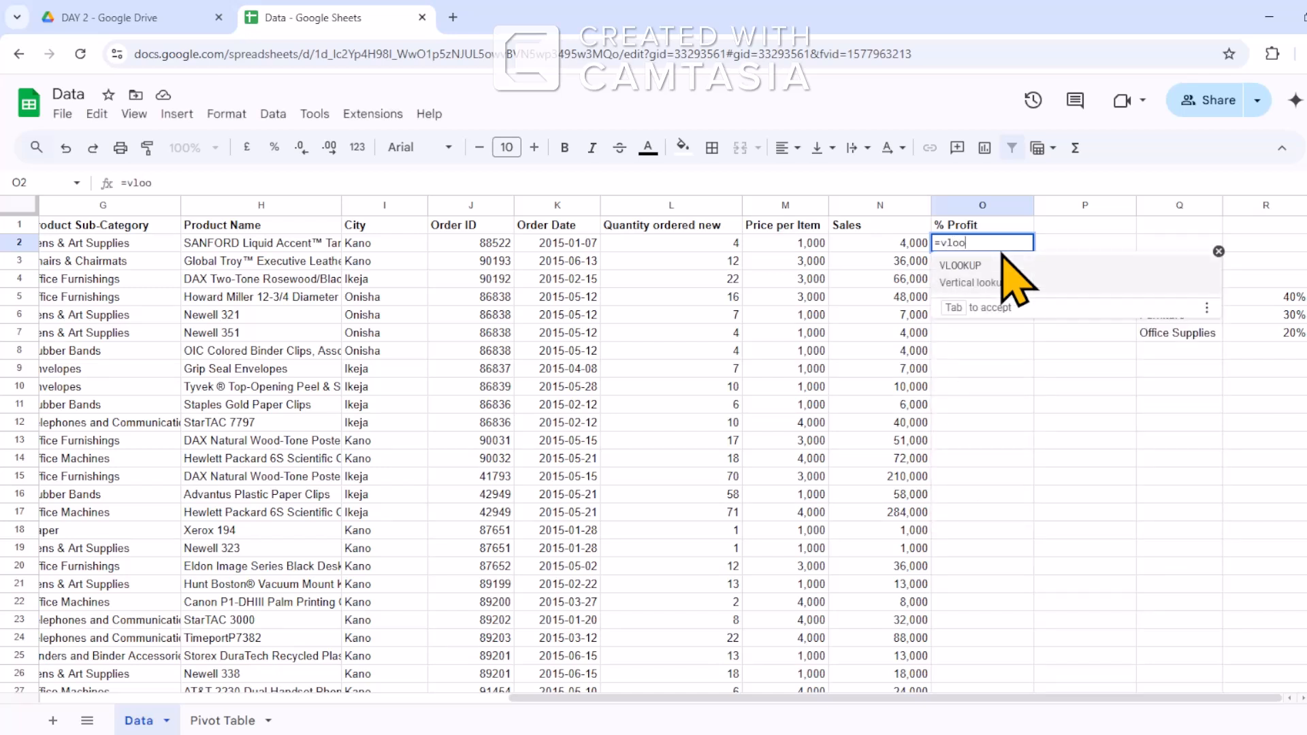
{"action": "left_click", "coordinate": [986, 281]}
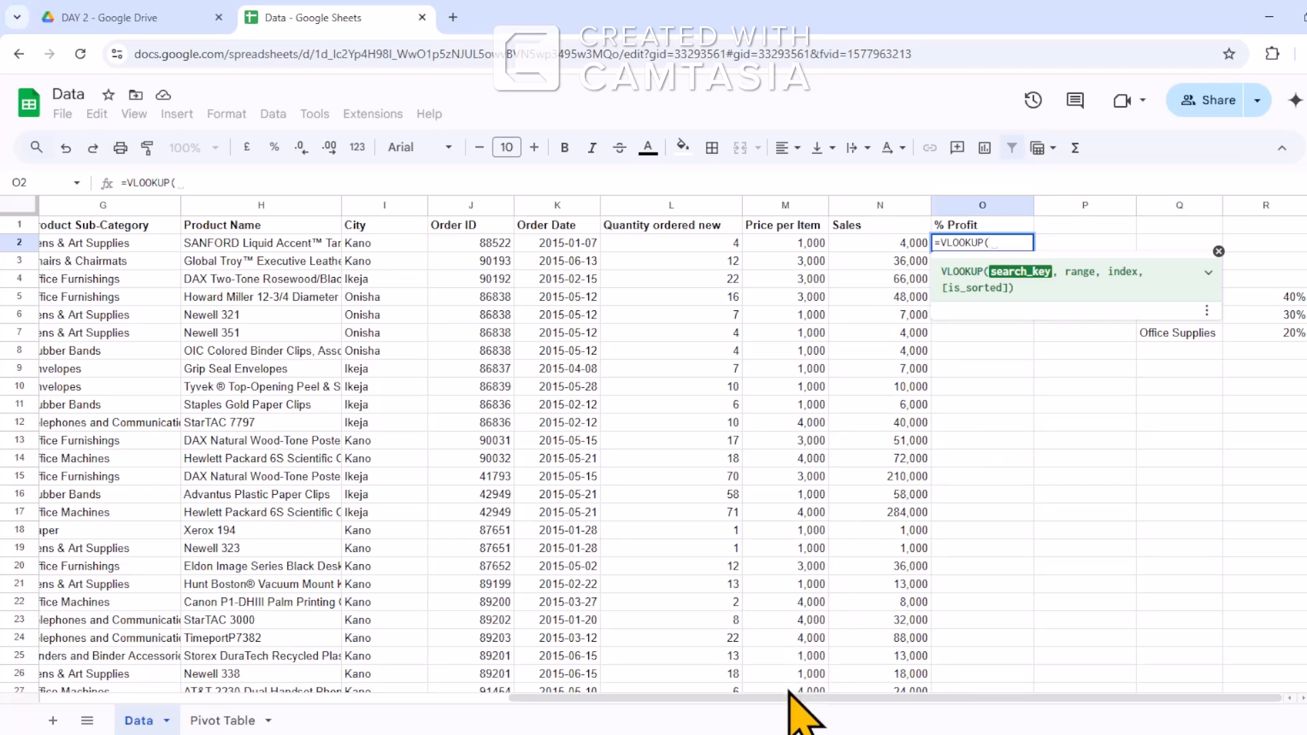
{"action": "left_click_drag", "start_coordinate": [789, 695], "coordinate": [711, 696]}
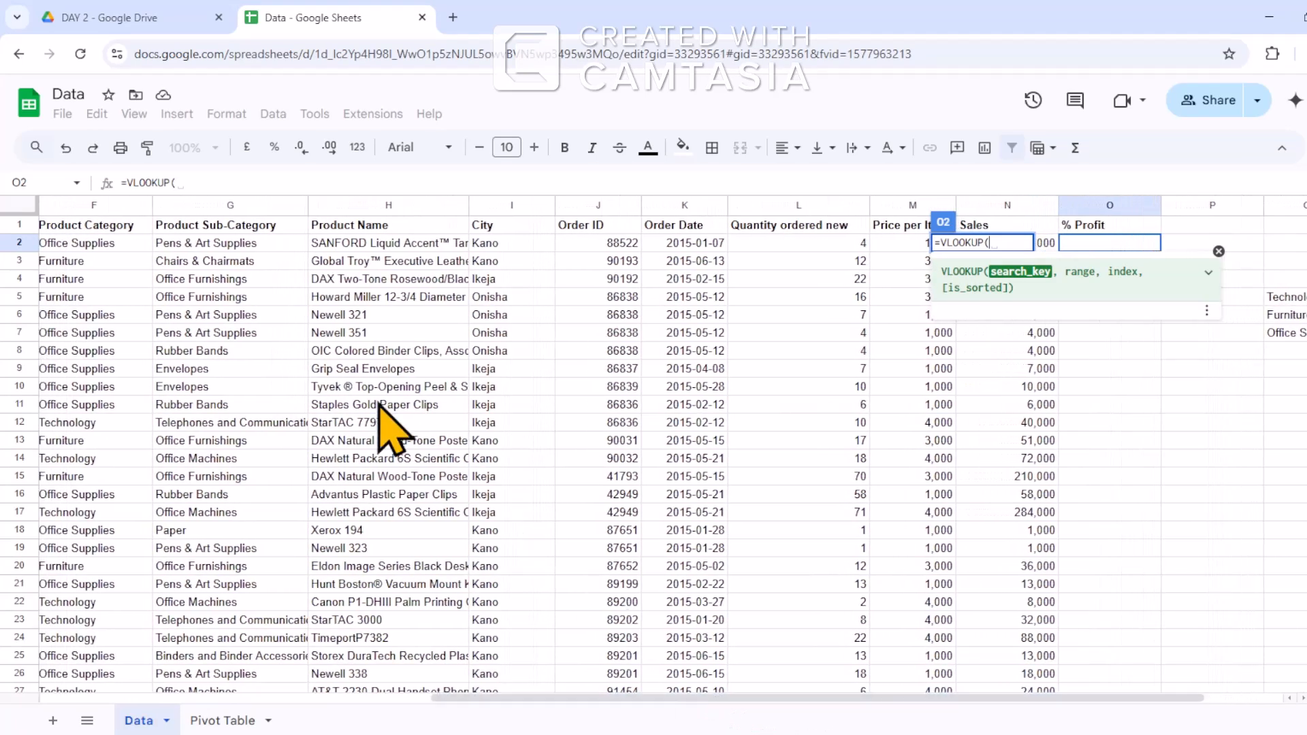
{"action": "left_click", "coordinate": [95, 246]}
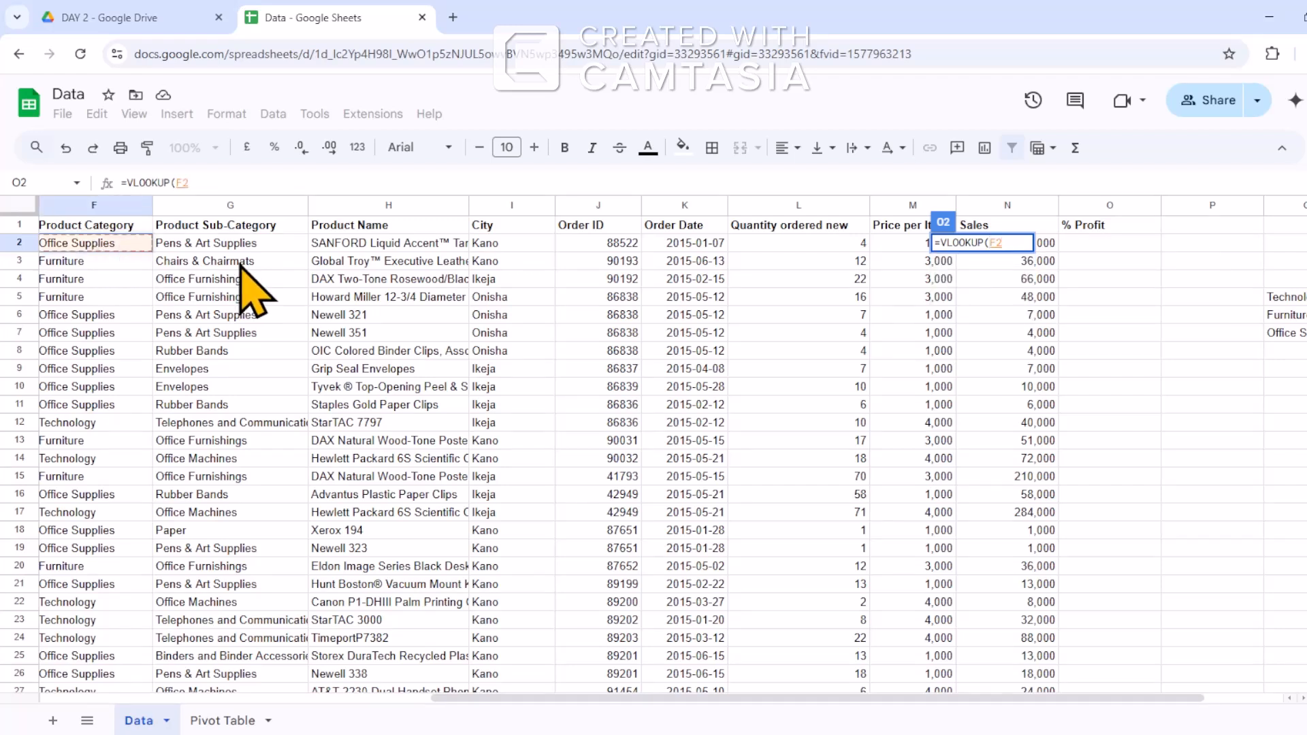
Add the category percentage list Q5:R7 as the VLOOKUP range and make it absolute, $Q$5:$R$7.
{"action": "type", "text": ","}
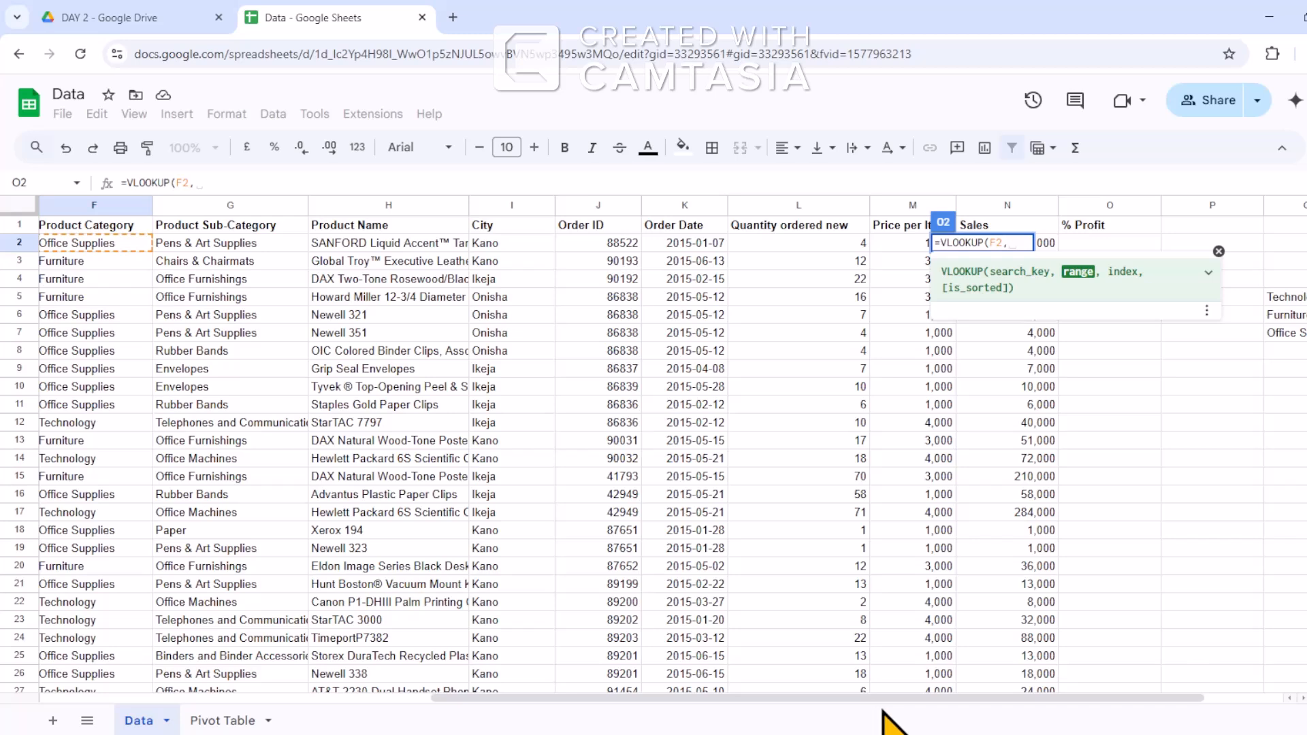
{"action": "left_click_drag", "start_coordinate": [884, 698], "coordinate": [963, 696]}
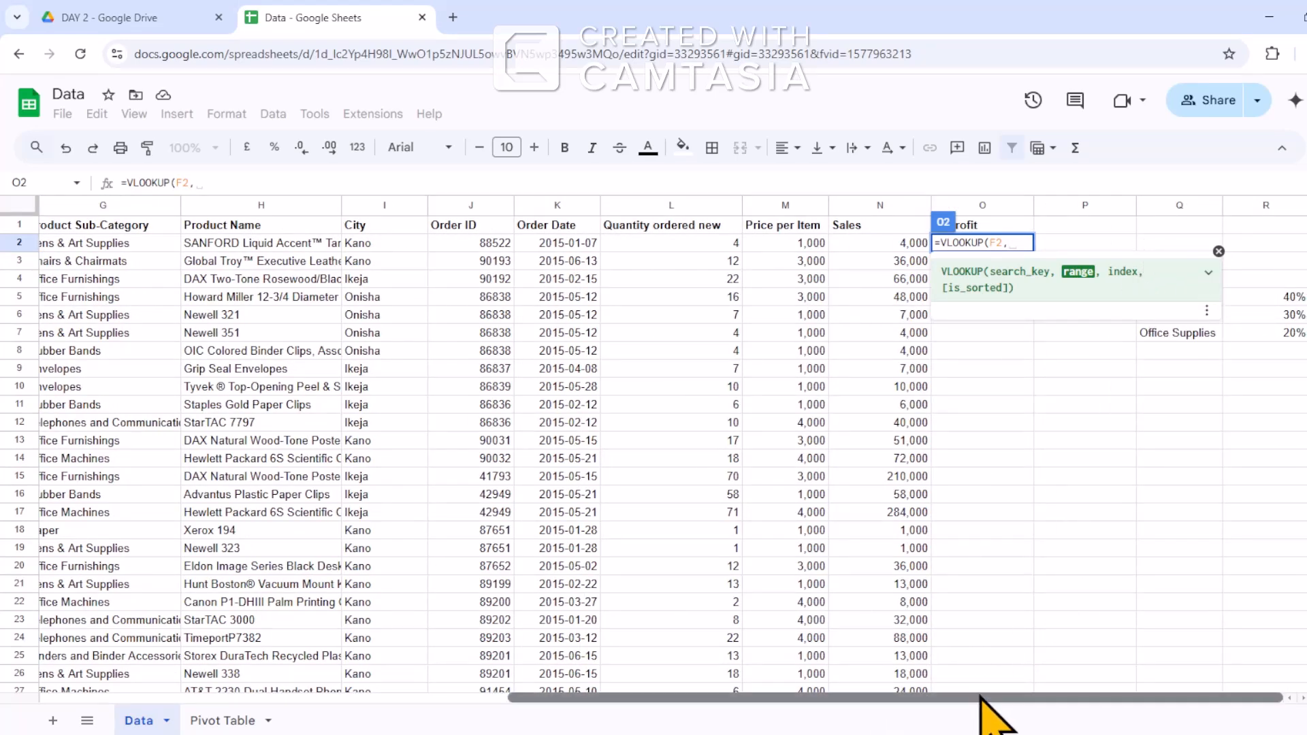
{"action": "left_click_drag", "start_coordinate": [981, 696], "coordinate": [932, 696]}
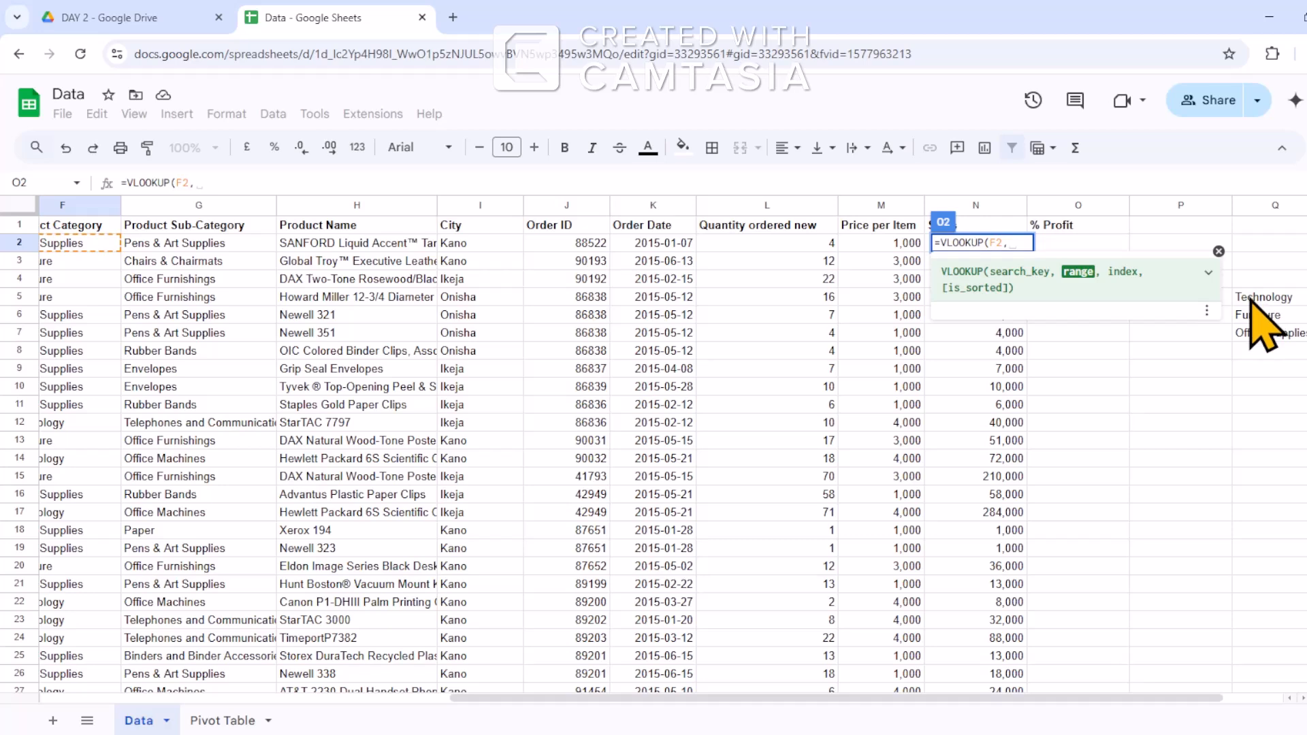
{"action": "left_click_drag", "start_coordinate": [1251, 301], "coordinate": [1304, 333]}
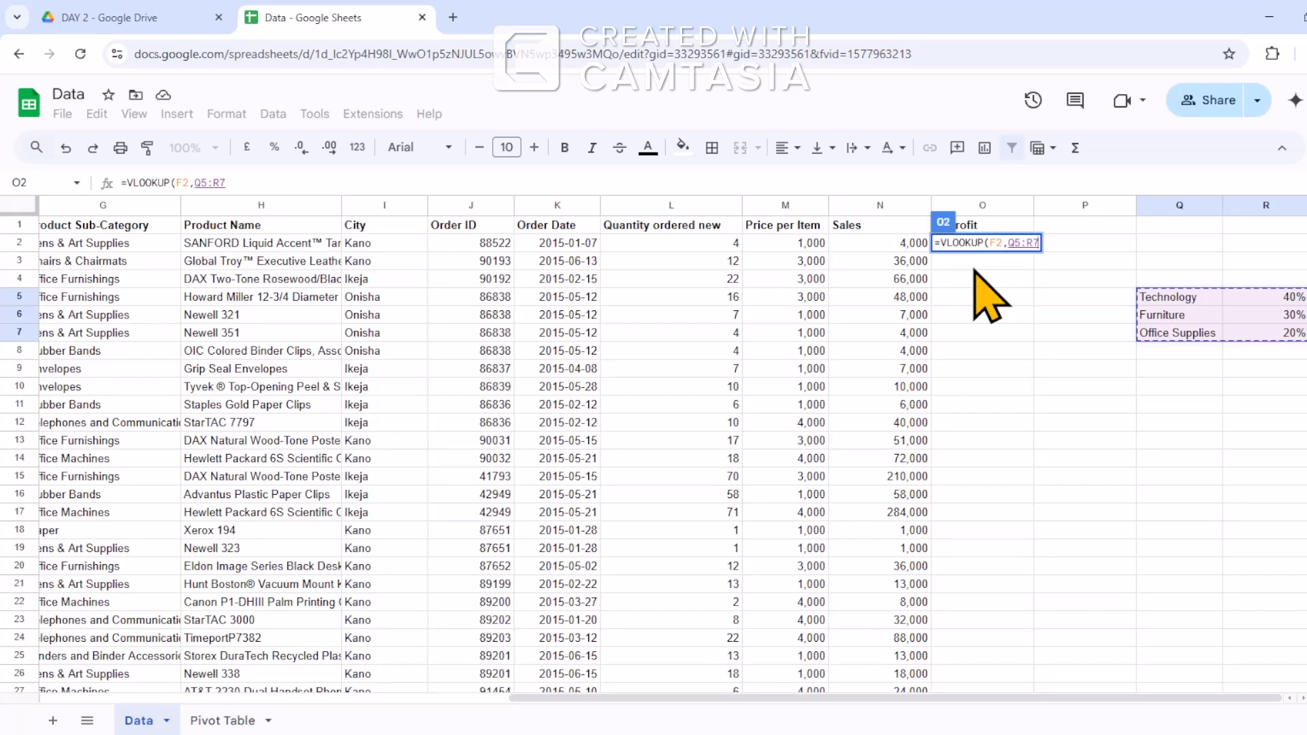
{"action": "key", "text": "F4"}
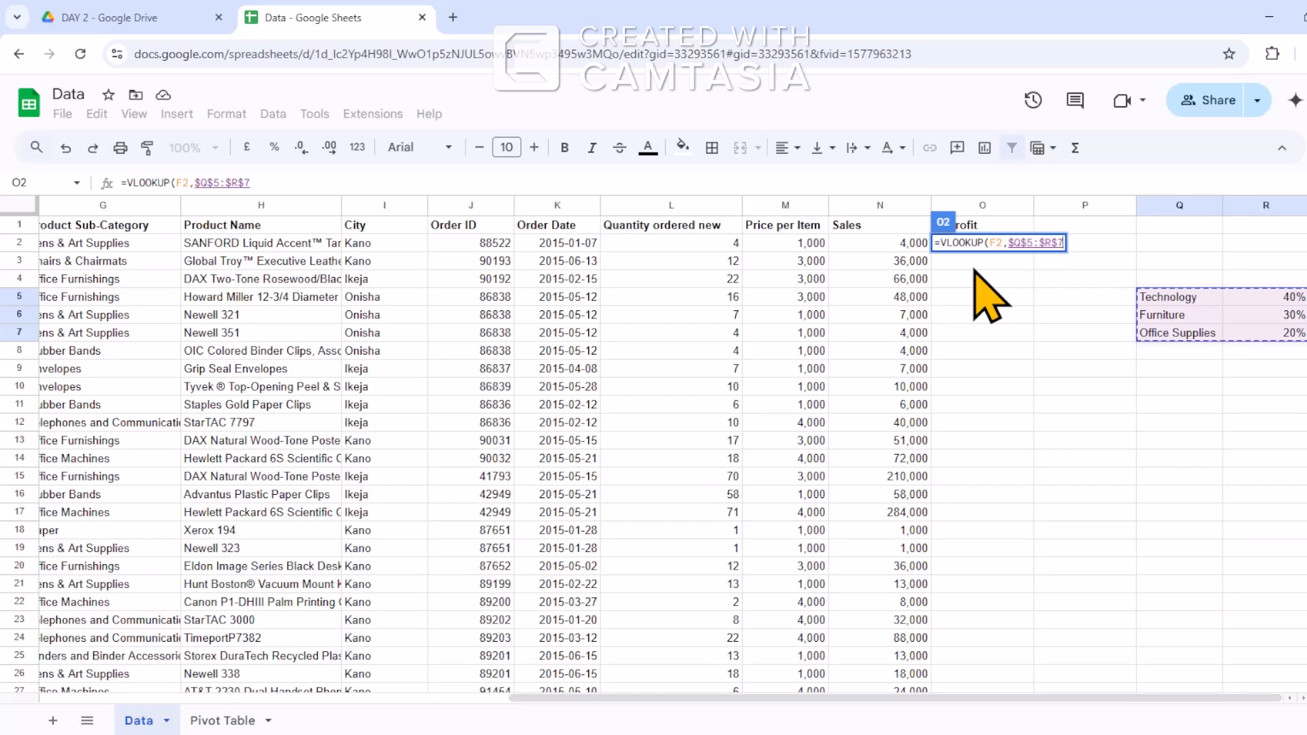
Complete the VLOOKUP formula with column index 2 and 0 for an exact match.
{"action": "type", "text": ","}
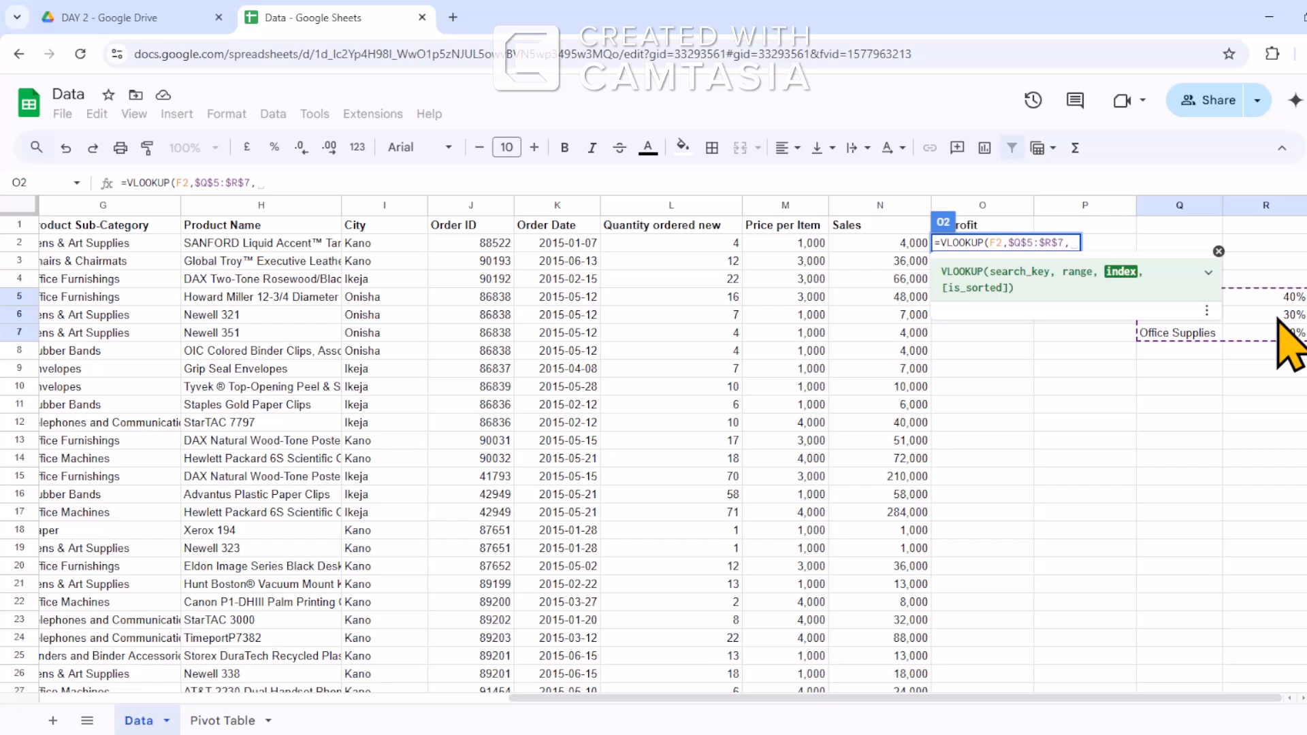
{"action": "type", "text": "2,"}
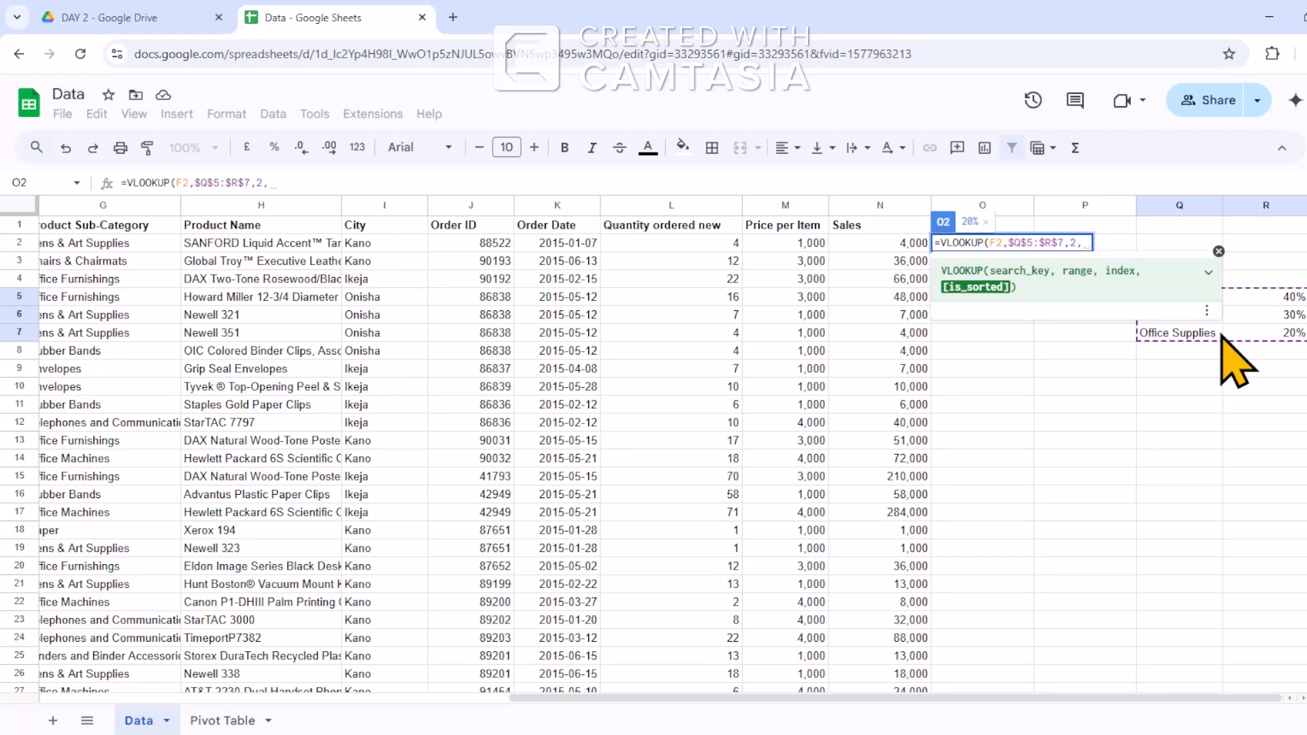
{"action": "type", "text": "0"}
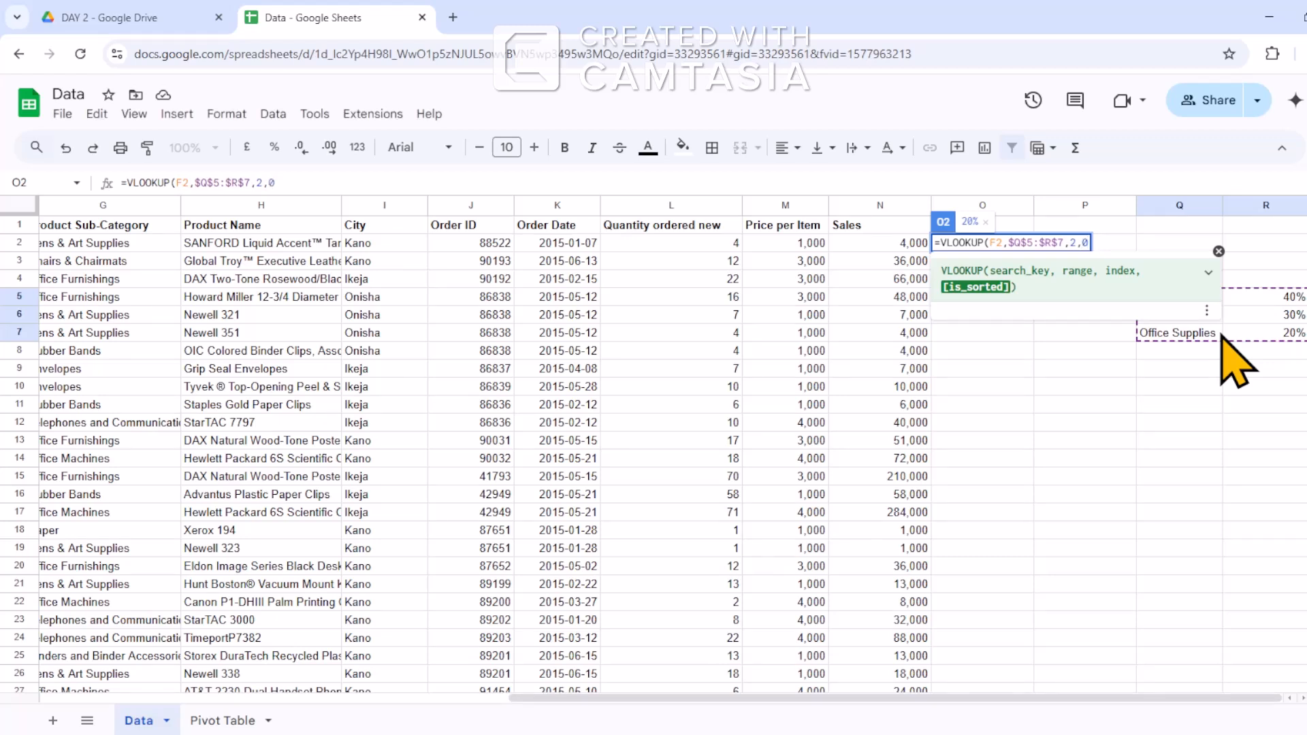
{"action": "type", "text": ")"}
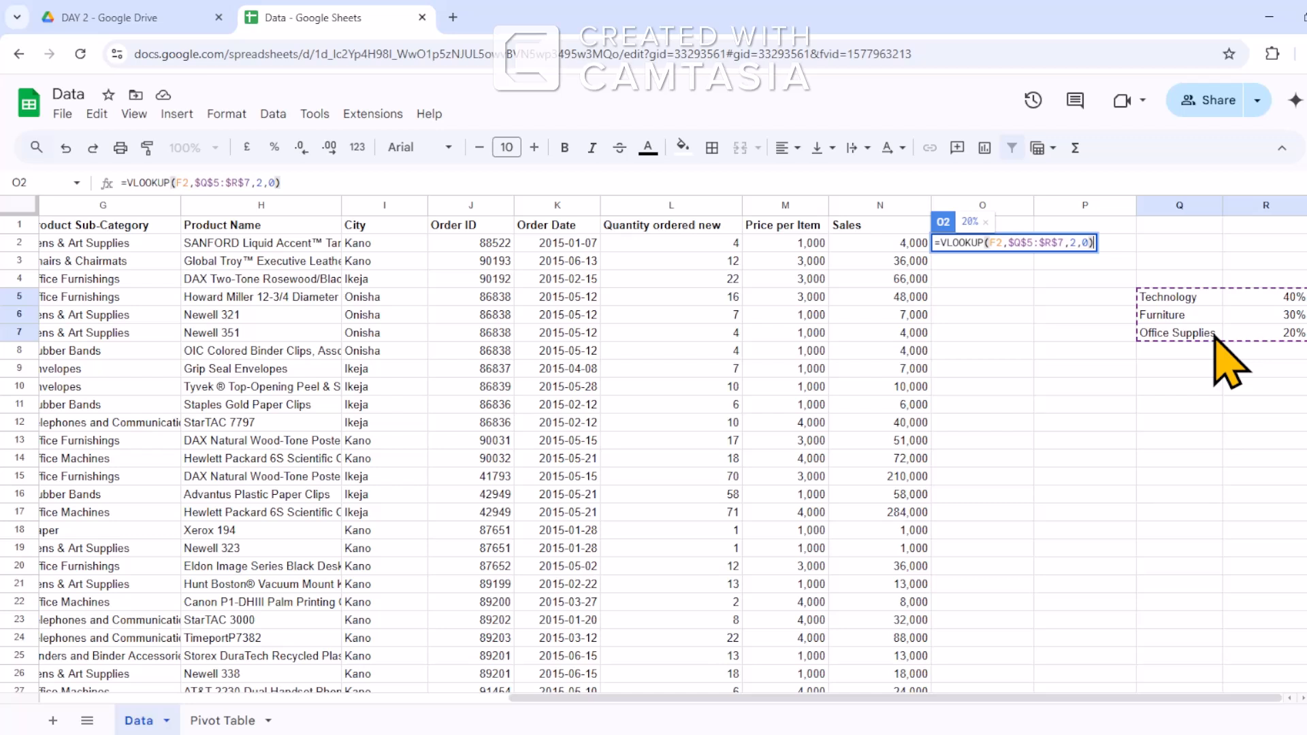
{"action": "key", "text": "Return"}
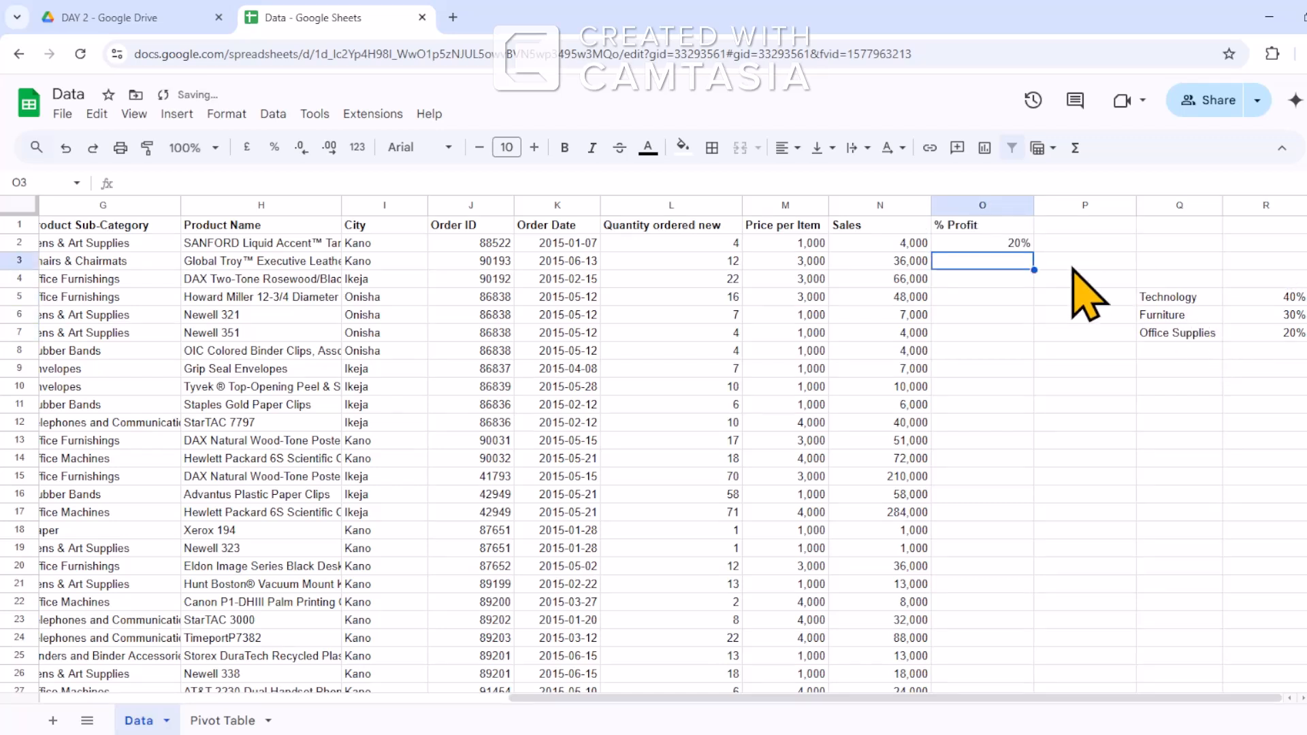
Fill the VLOOKUP formula from cell O2 down the entire % Profit column.
{"action": "left_click", "coordinate": [1006, 246]}
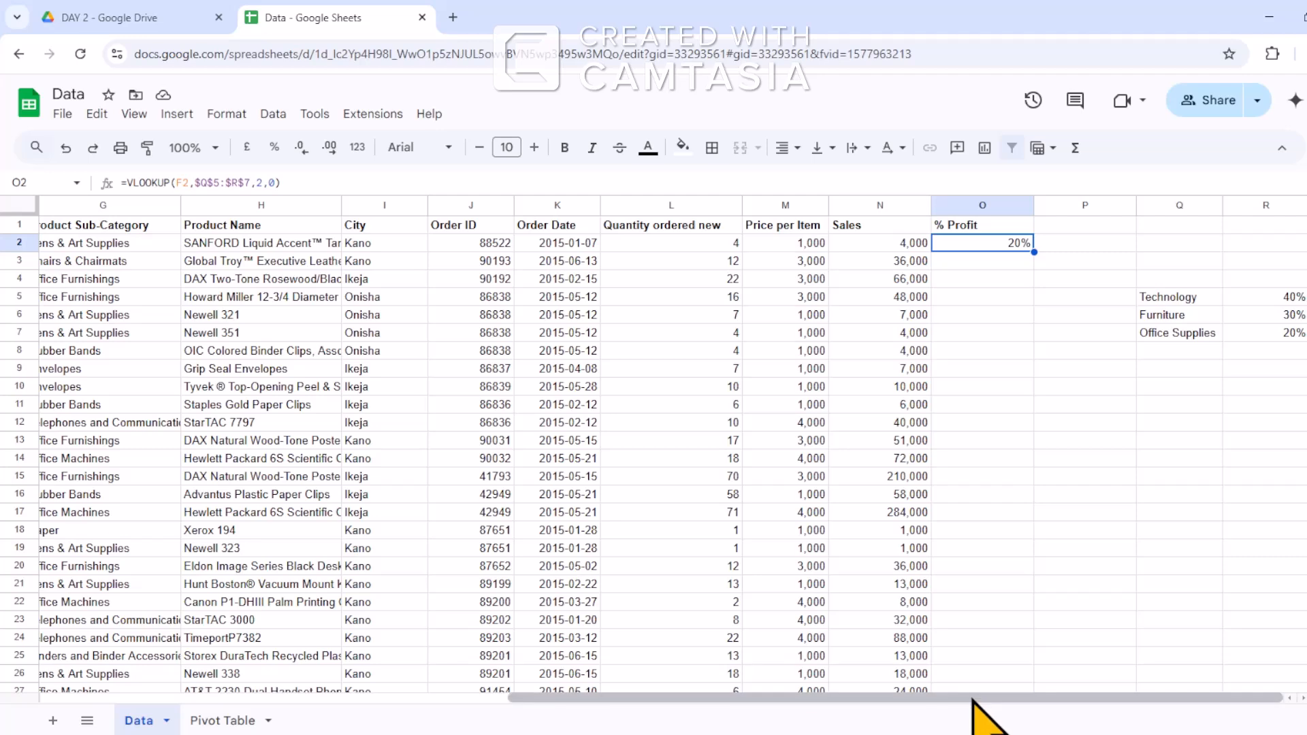
{"action": "left_click_drag", "start_coordinate": [972, 700], "coordinate": [1013, 696]}
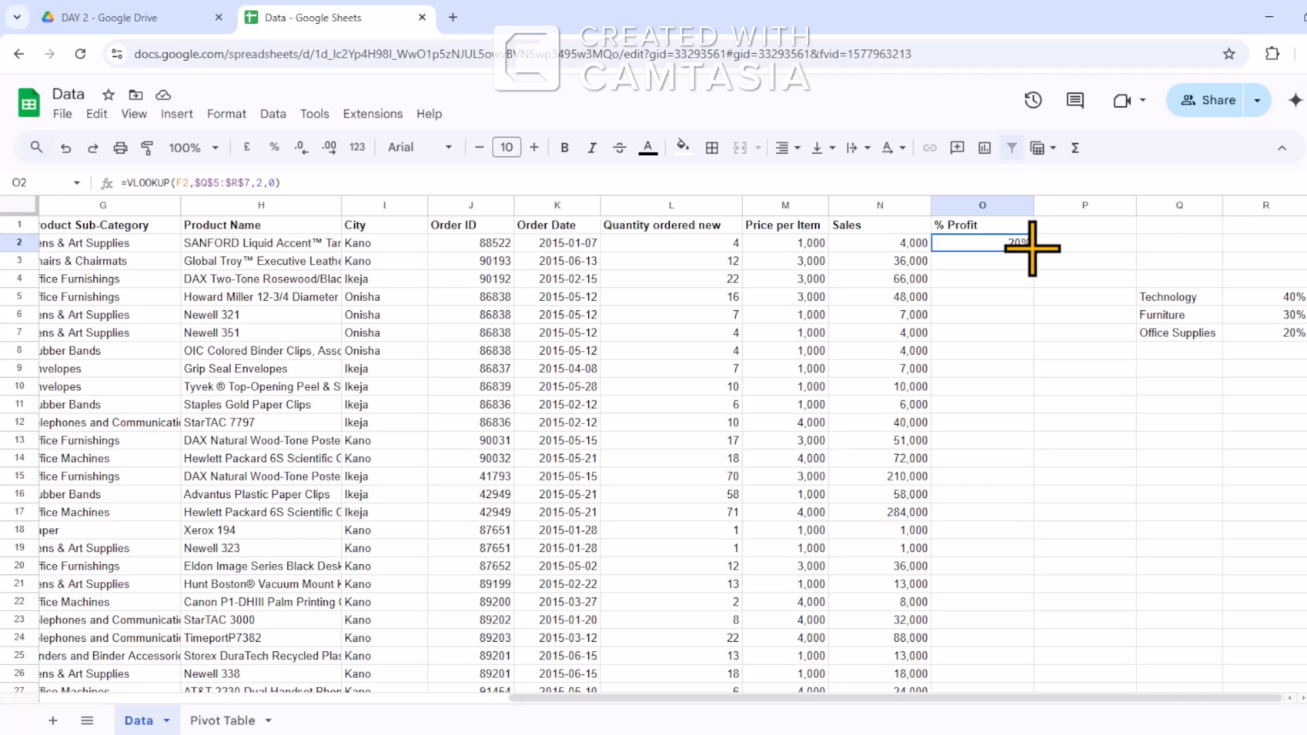
{"action": "double_click", "coordinate": [1033, 251]}
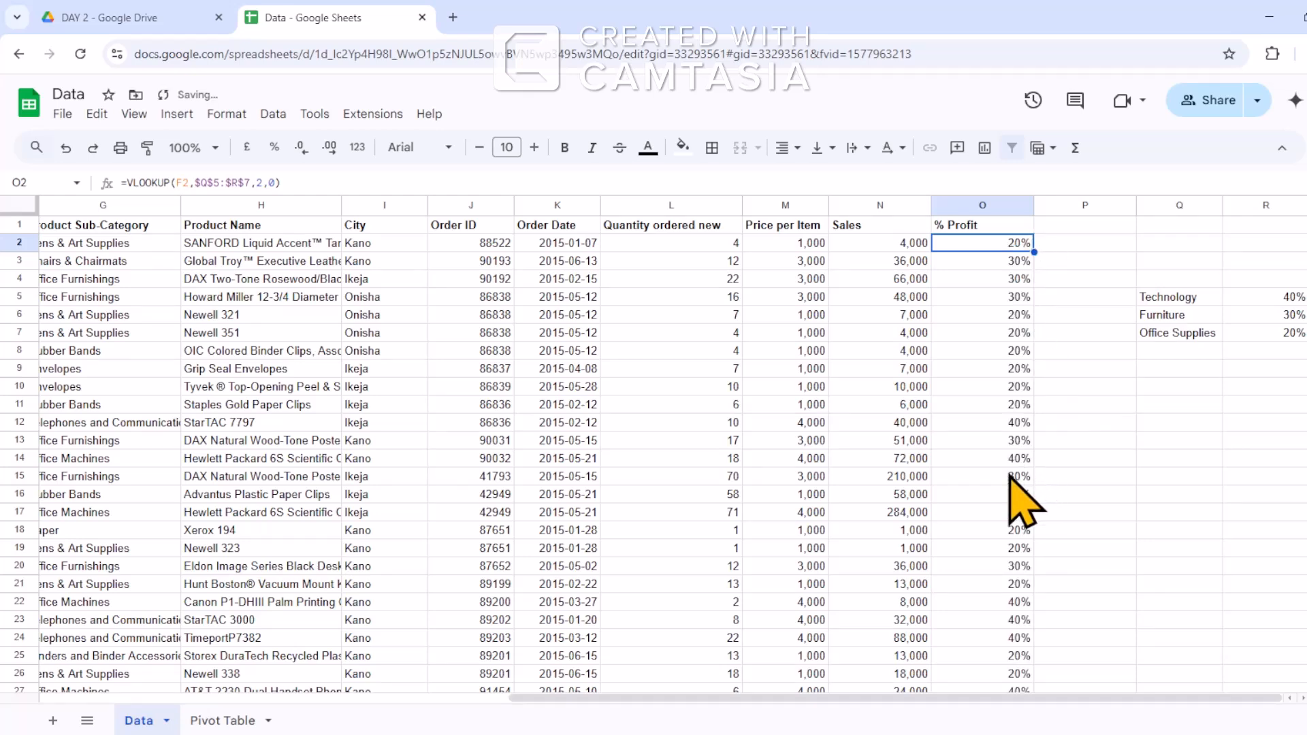
Look through the filled percentages down the % Profit column.
{"action": "scroll", "coordinate": [1025, 507], "scroll_direction": "down", "scroll_amount": 8}
{"action": "scroll", "coordinate": [1024, 507], "scroll_direction": "up", "scroll_amount": 5}
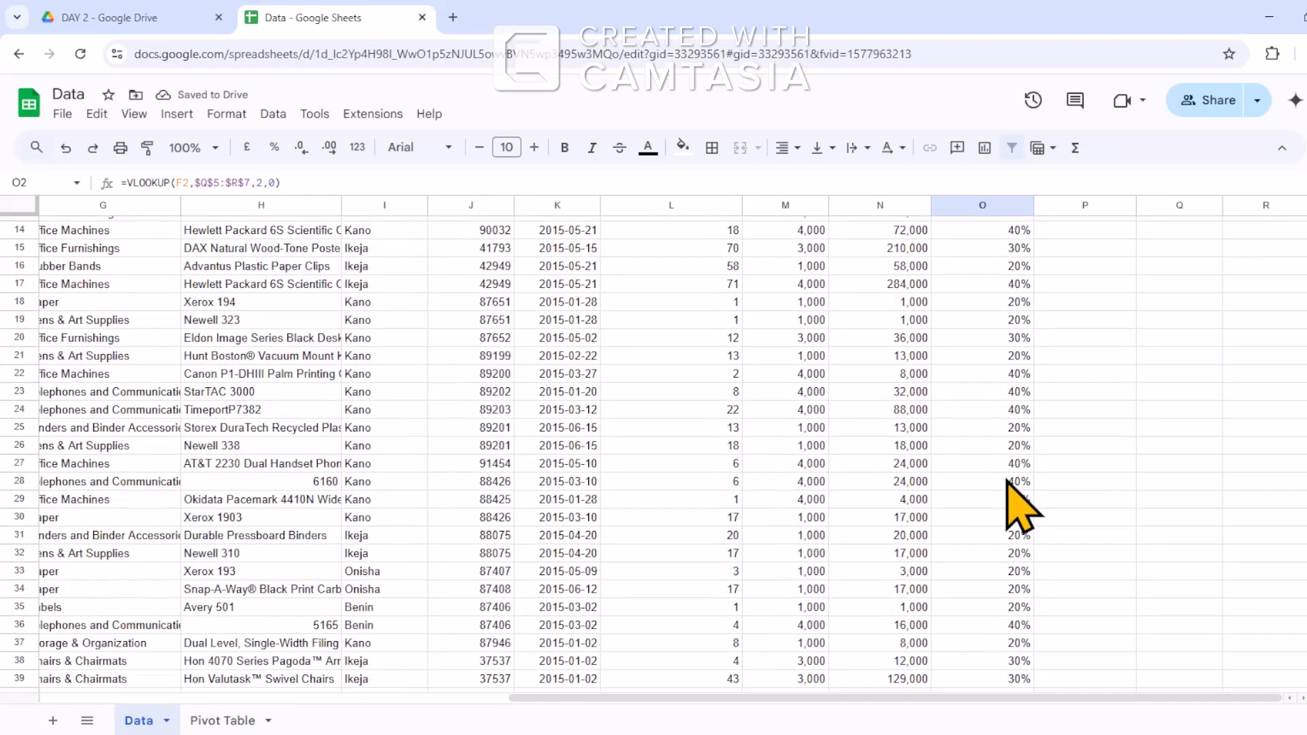
{"action": "scroll", "coordinate": [1021, 507], "scroll_direction": "up", "scroll_amount": 4}
{"action": "scroll", "coordinate": [1016, 497], "scroll_direction": "down", "scroll_amount": 10}
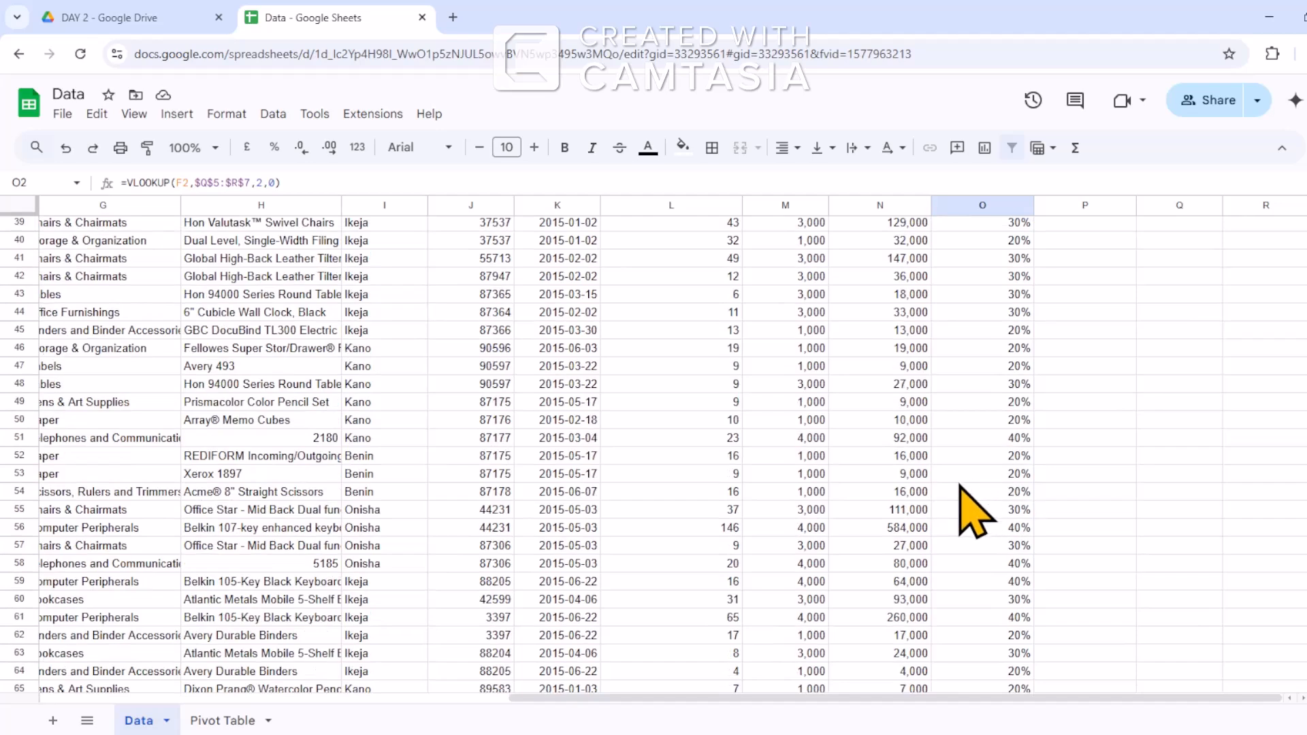
{"action": "scroll", "coordinate": [970, 510], "scroll_direction": "down", "scroll_amount": 4}
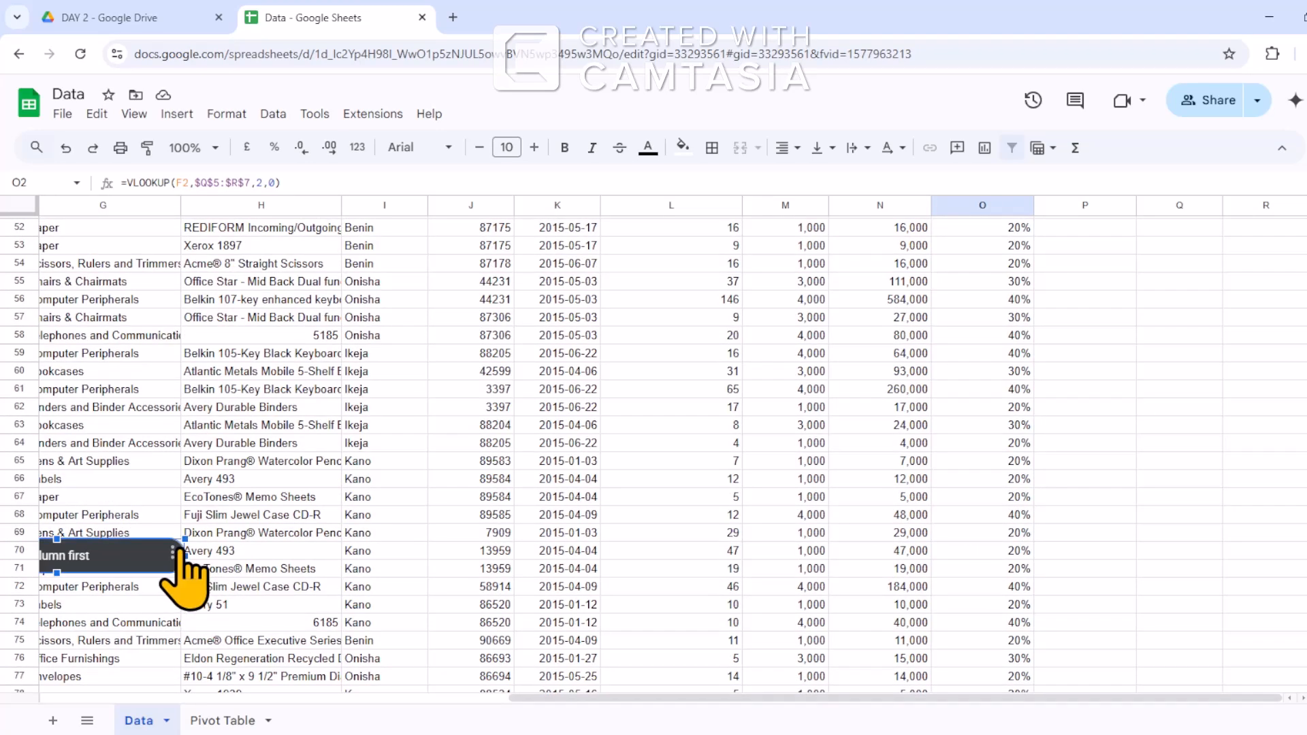
{"action": "key", "text": "Delete"}
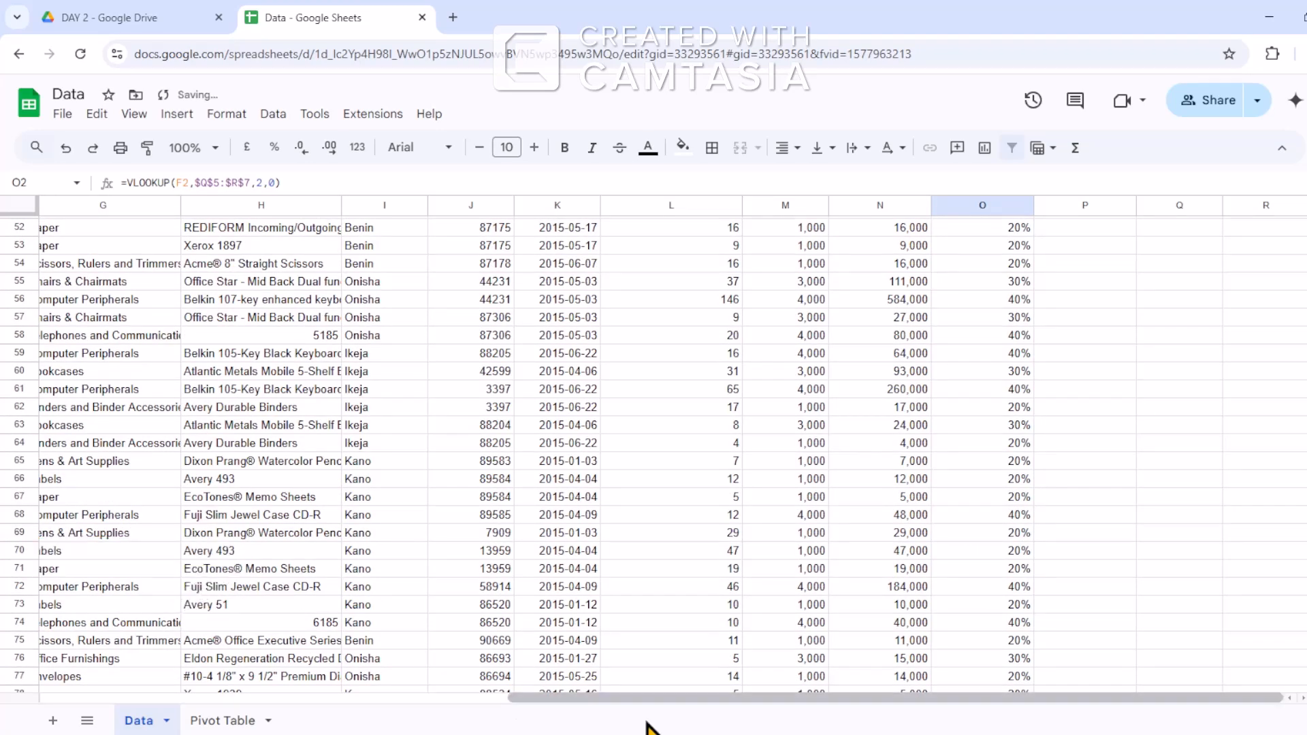
{"action": "scroll", "coordinate": [972, 517], "scroll_direction": "up", "scroll_amount": 15}
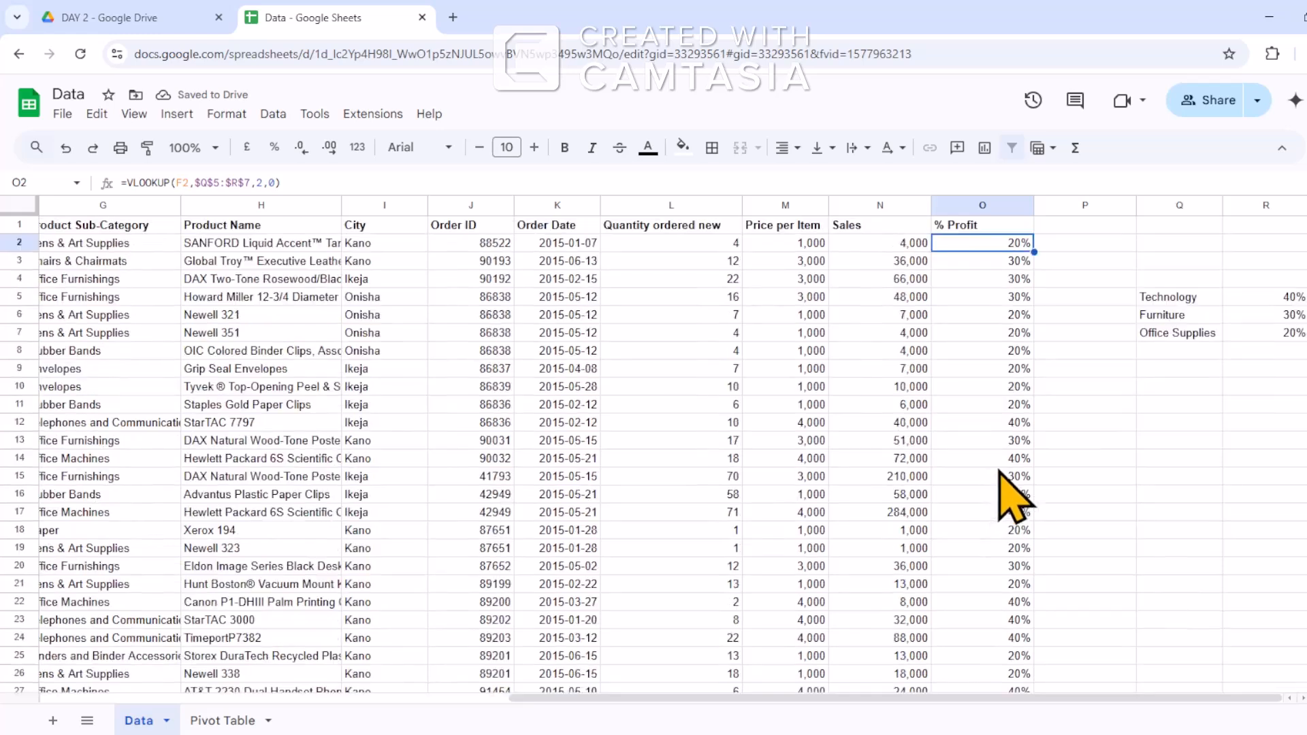
{"action": "left_click", "coordinate": [1065, 249]}
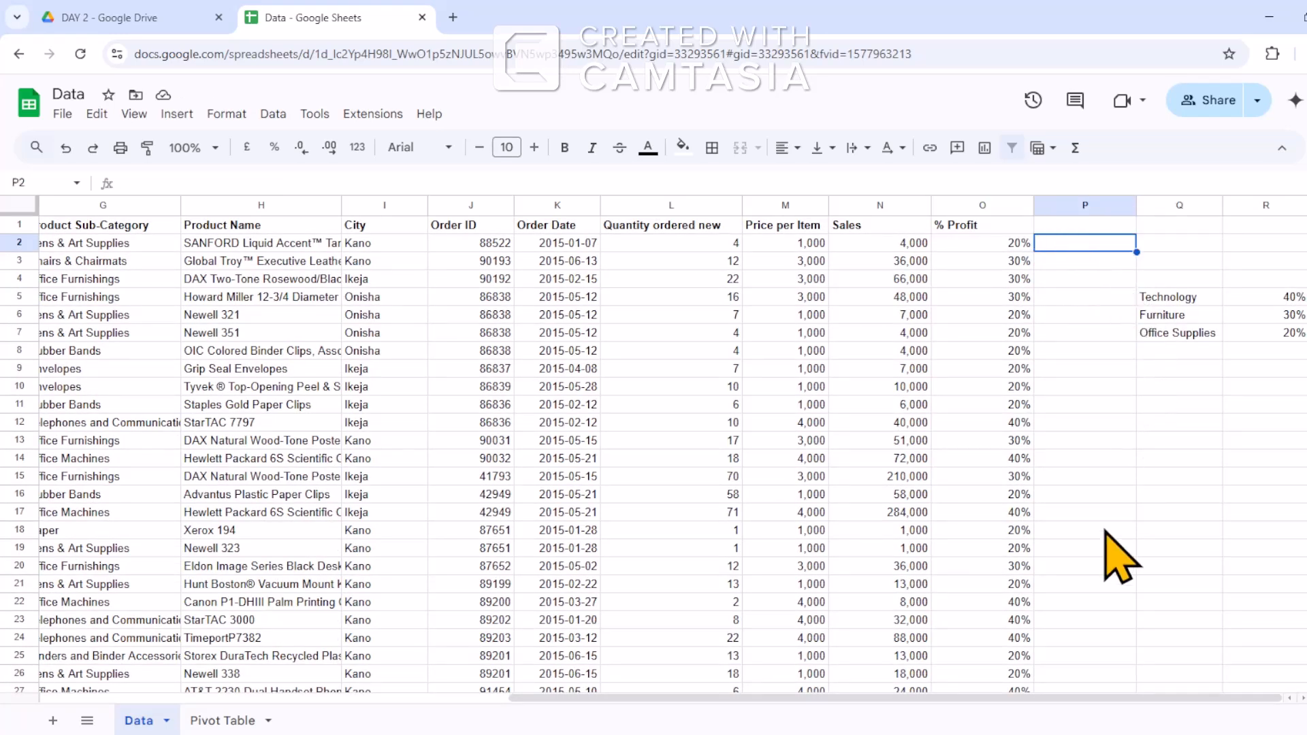
{"action": "left_click", "coordinate": [1174, 203]}
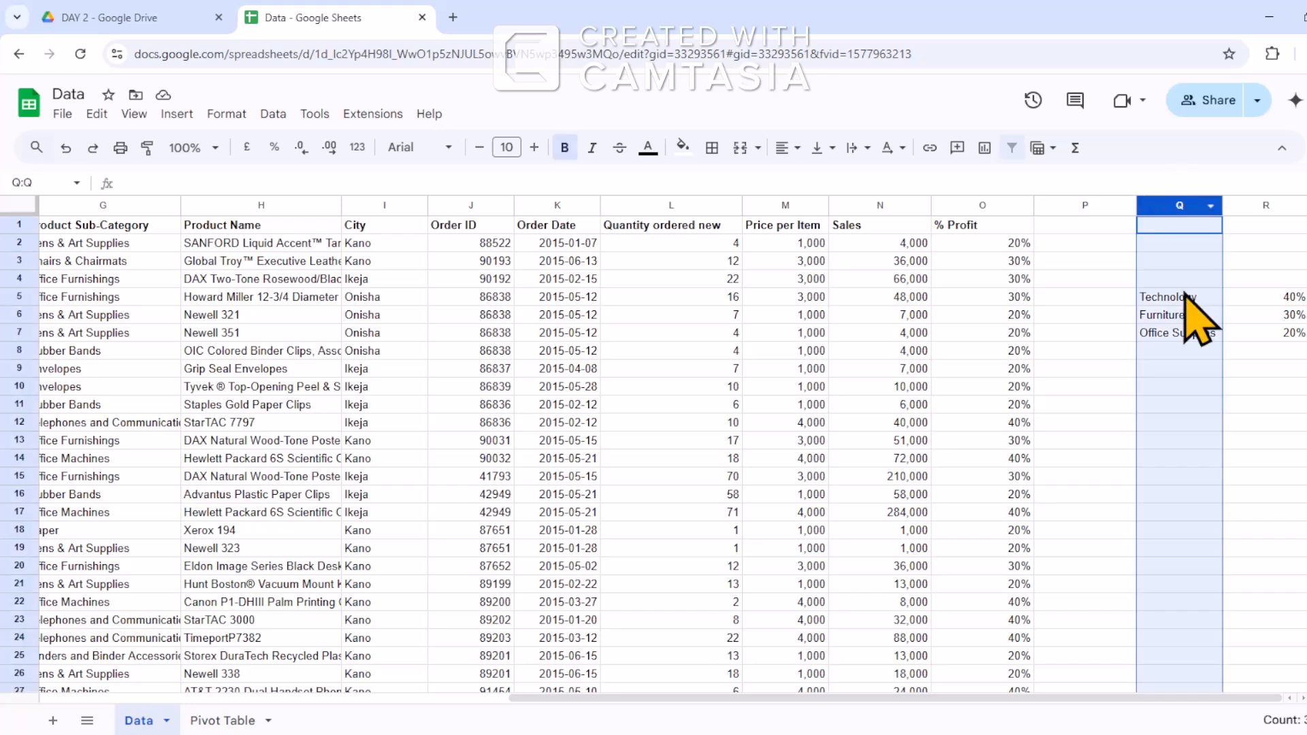
{"action": "left_click", "coordinate": [1013, 245]}
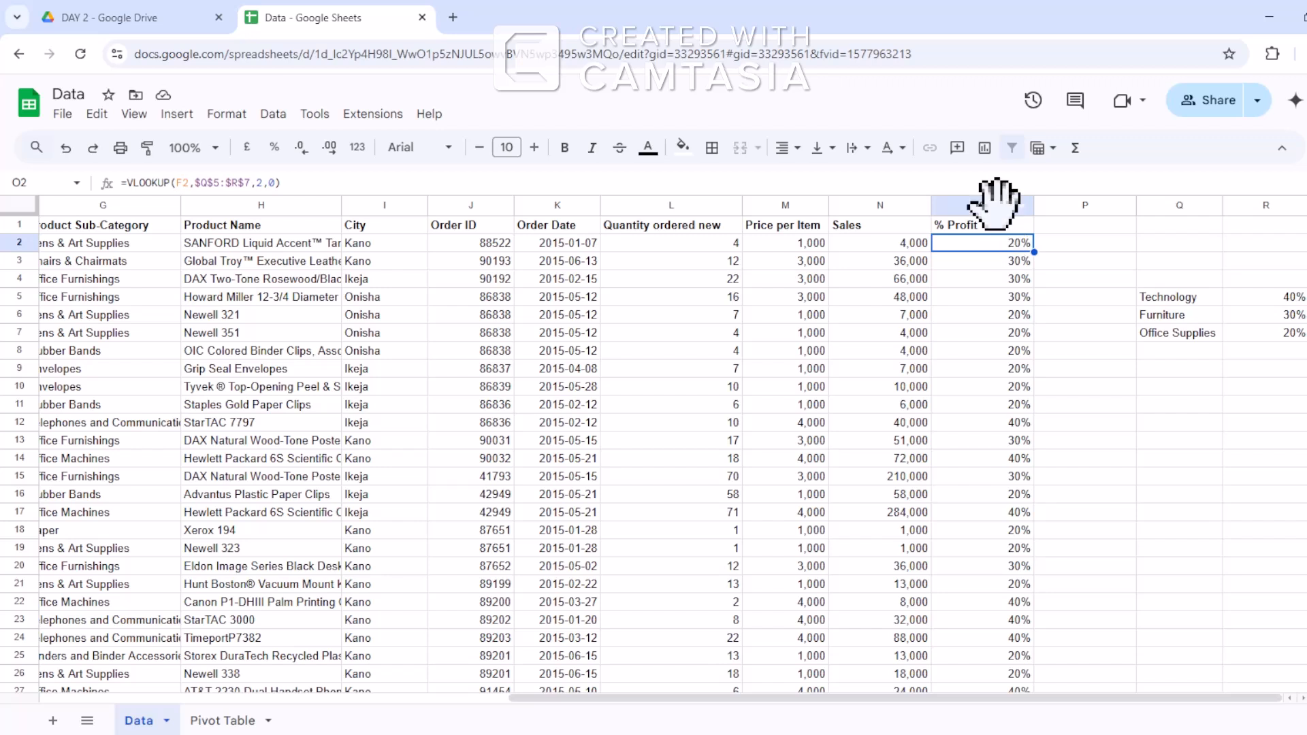
Replace the formulas in the % Profit column with fixed values by copying the column and pasting values only over itself.
{"action": "left_click", "coordinate": [996, 204]}
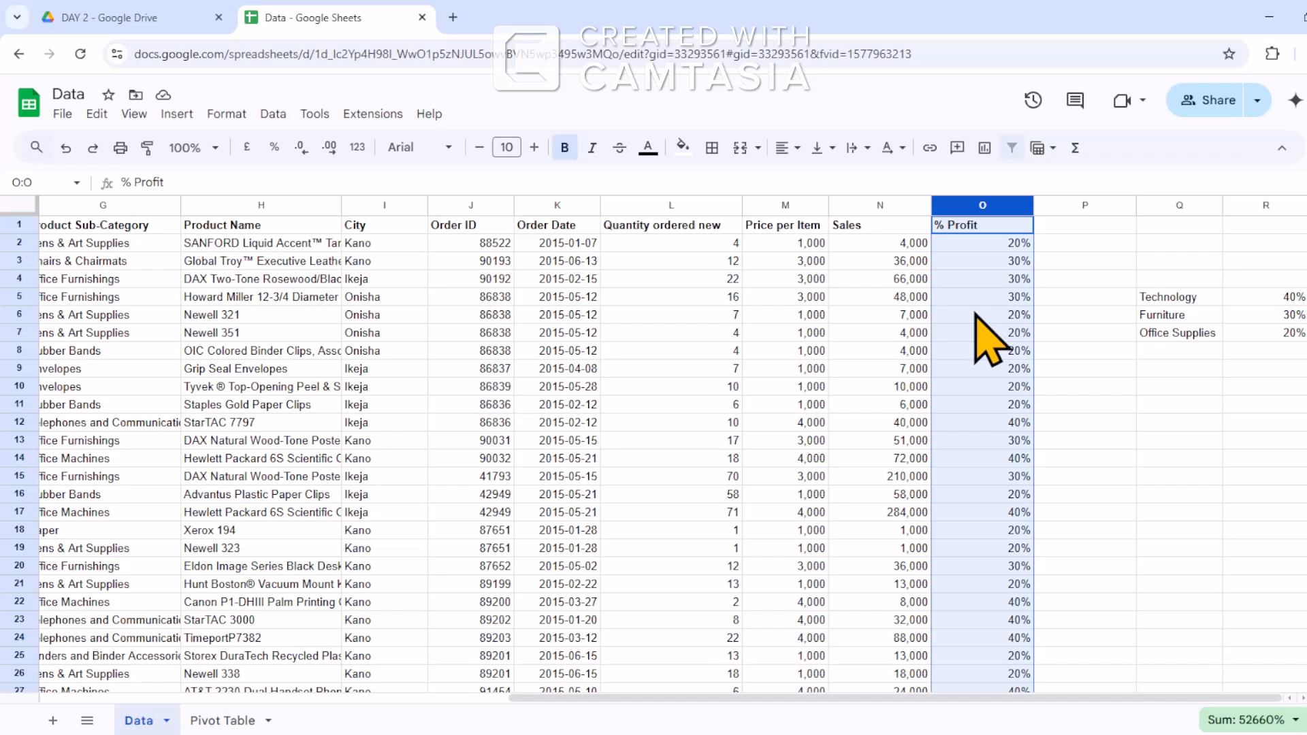
{"action": "key", "text": "ctrl+c"}
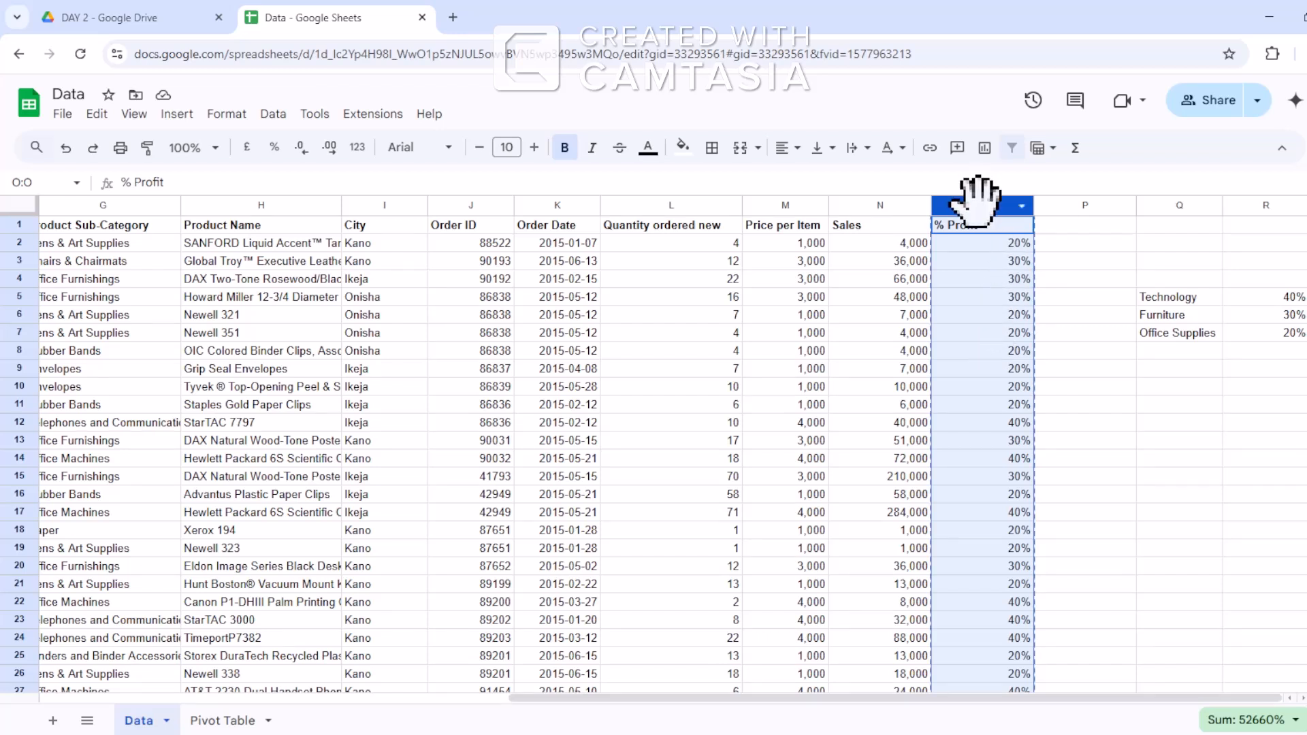
{"action": "right_click", "coordinate": [993, 304]}
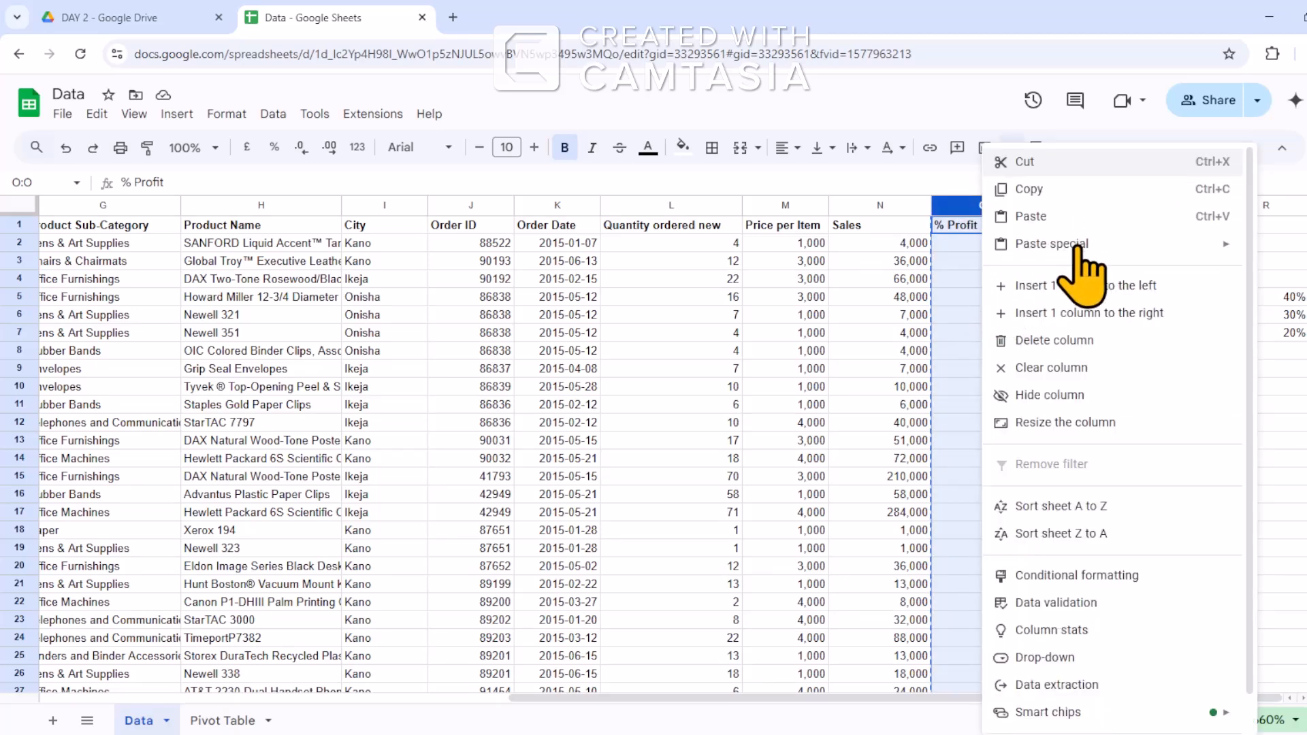
{"action": "mouse_move", "coordinate": [1077, 249]}
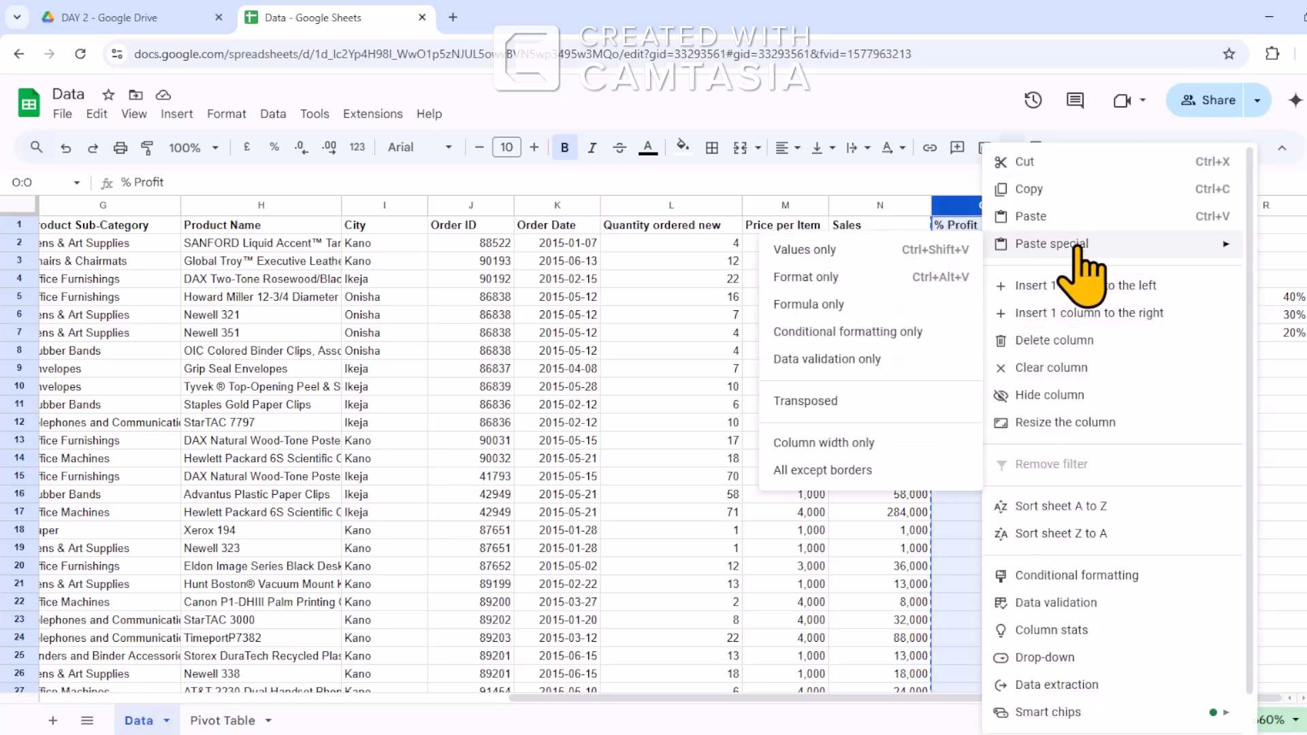
{"action": "left_click", "coordinate": [790, 250]}
{"action": "left_click", "coordinate": [1008, 313]}
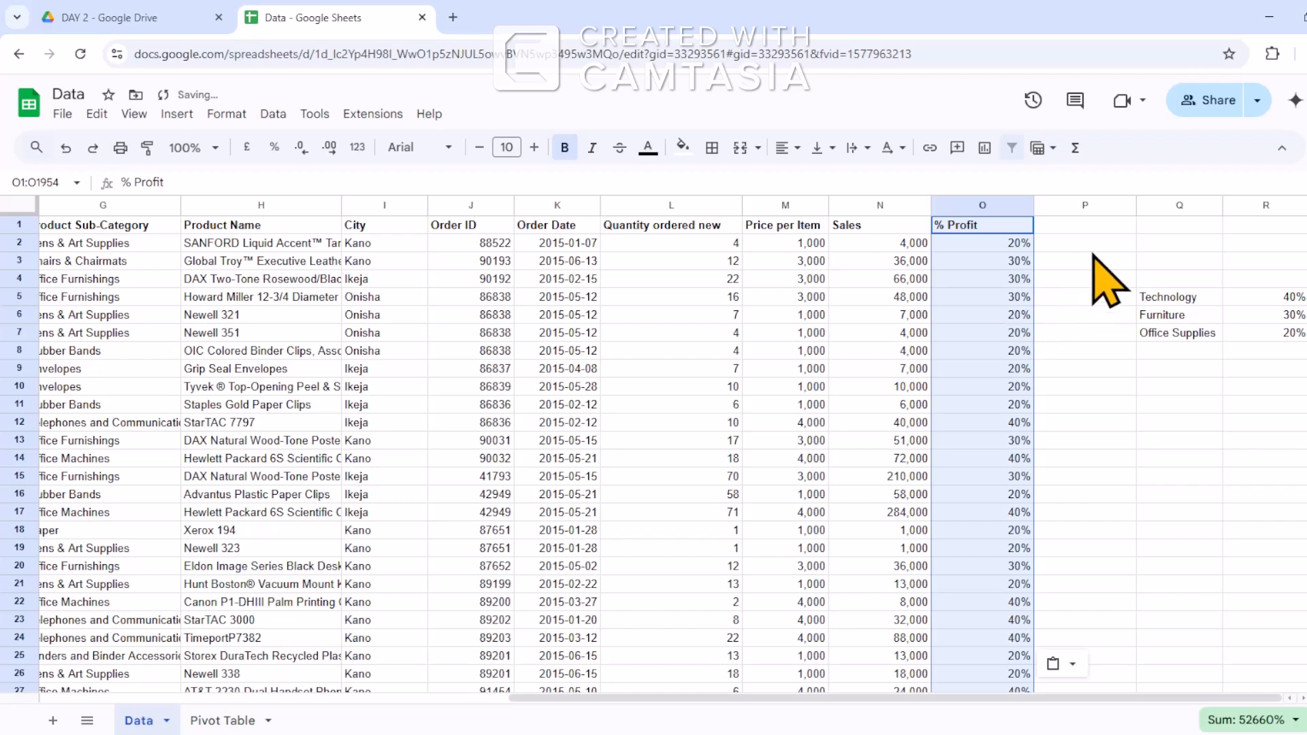
Insert one empty column before column Q, which holds the category names of the percentage list.
{"action": "left_click", "coordinate": [1170, 200]}
{"action": "right_click", "coordinate": [1150, 483]}
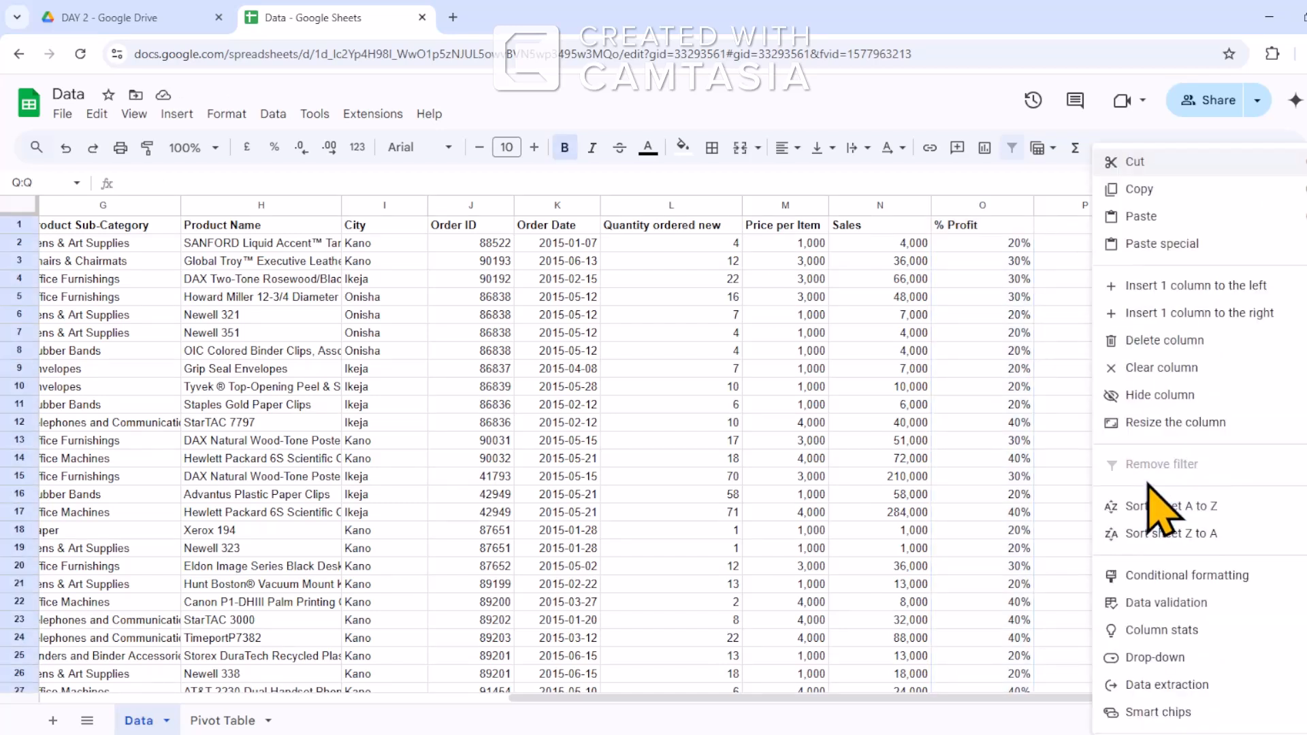
{"action": "left_click", "coordinate": [1164, 287]}
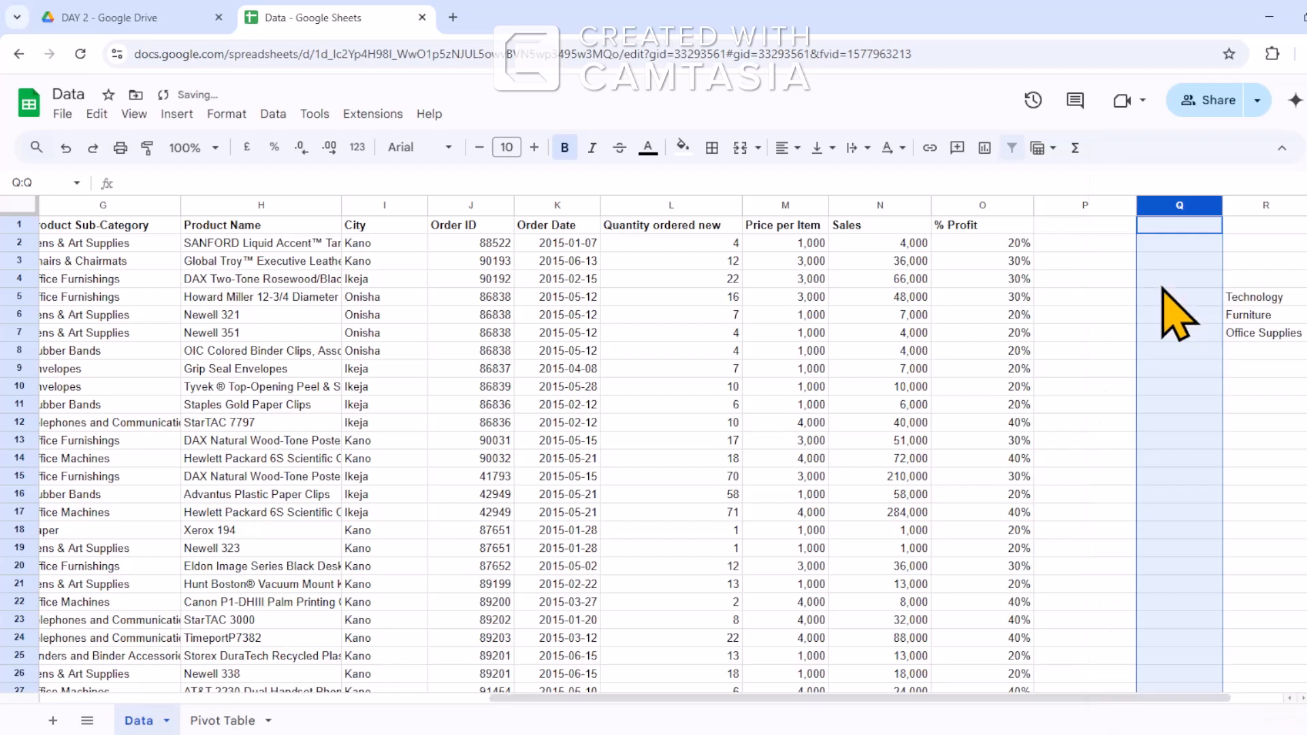
Enter the header Profit in cell P1, beside the % Profit column.
{"action": "left_click", "coordinate": [1071, 231]}
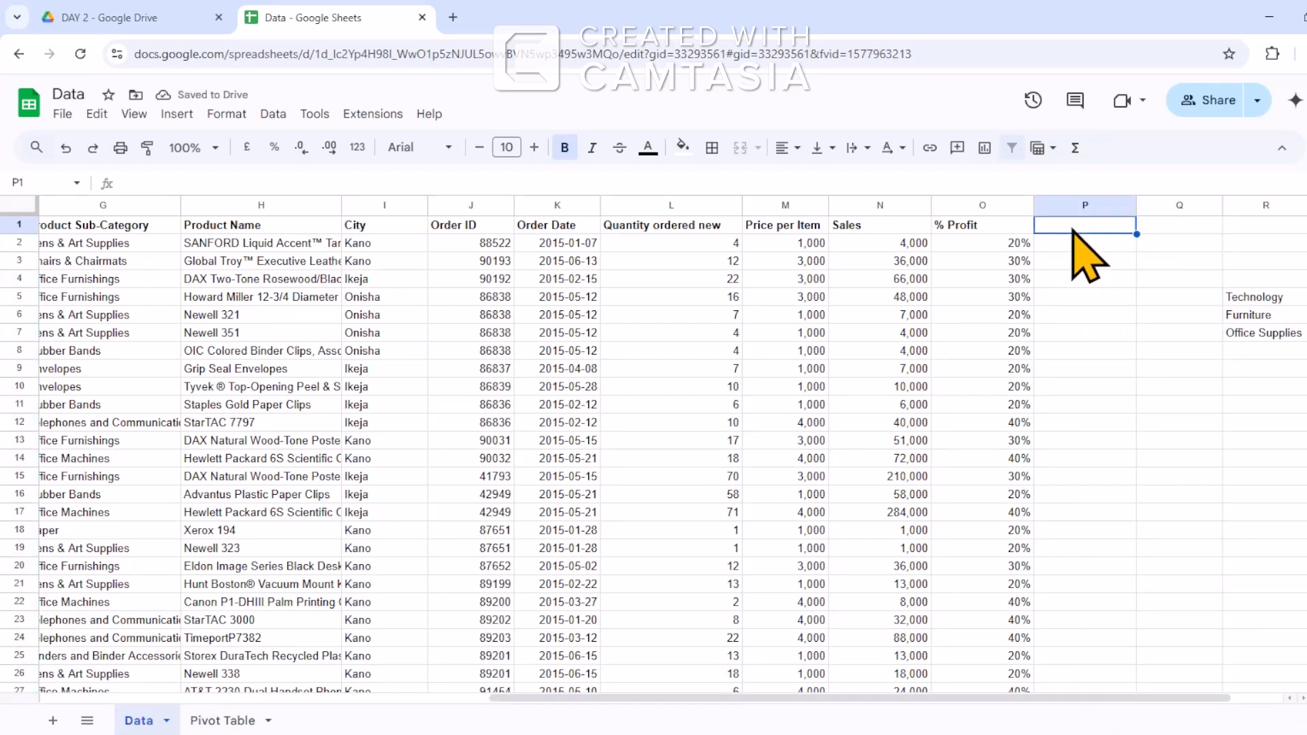
{"action": "type", "text": "Prof"}
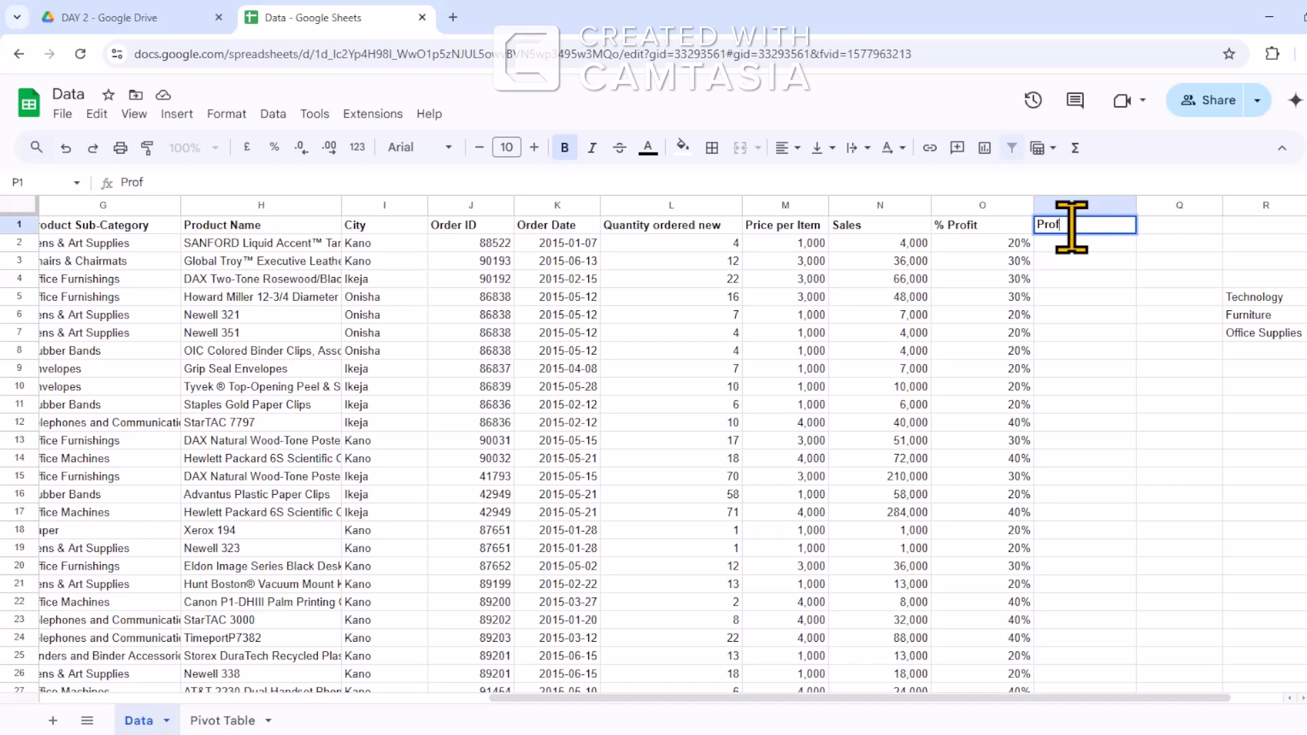
{"action": "type", "text": "it"}
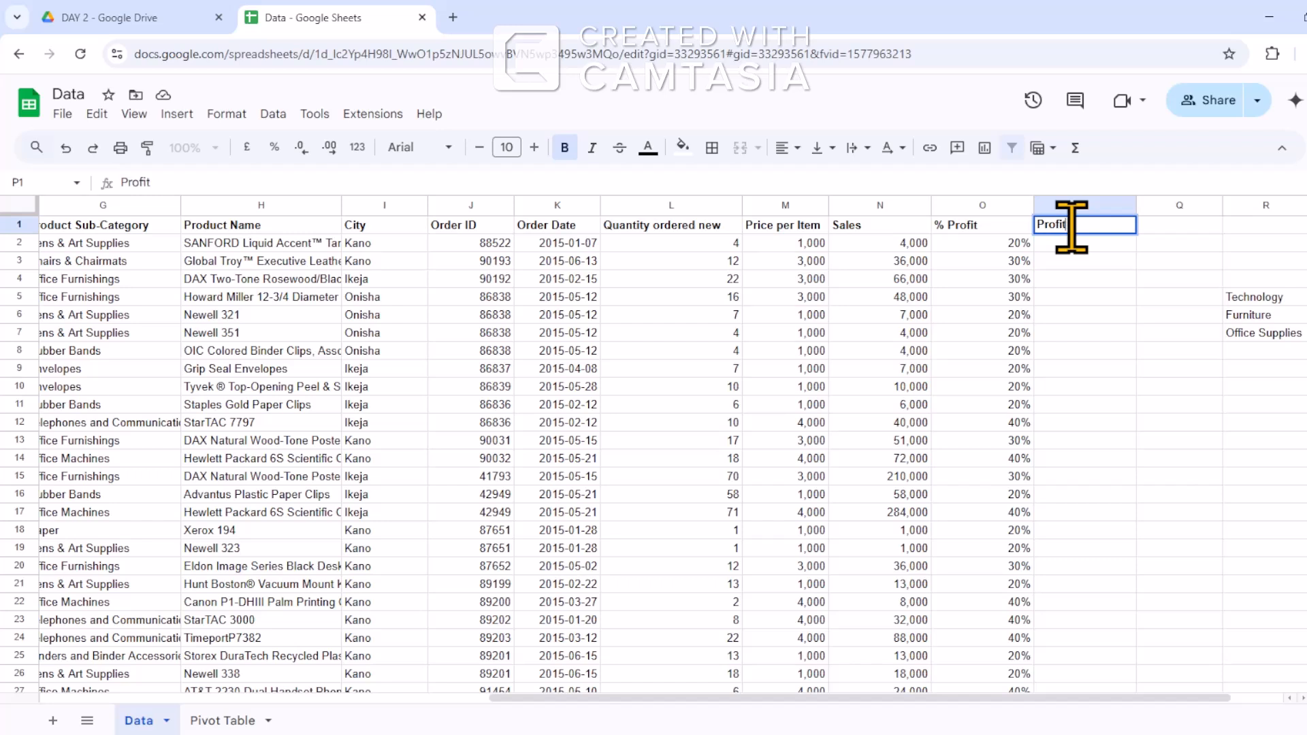
{"action": "left_click", "coordinate": [1082, 261]}
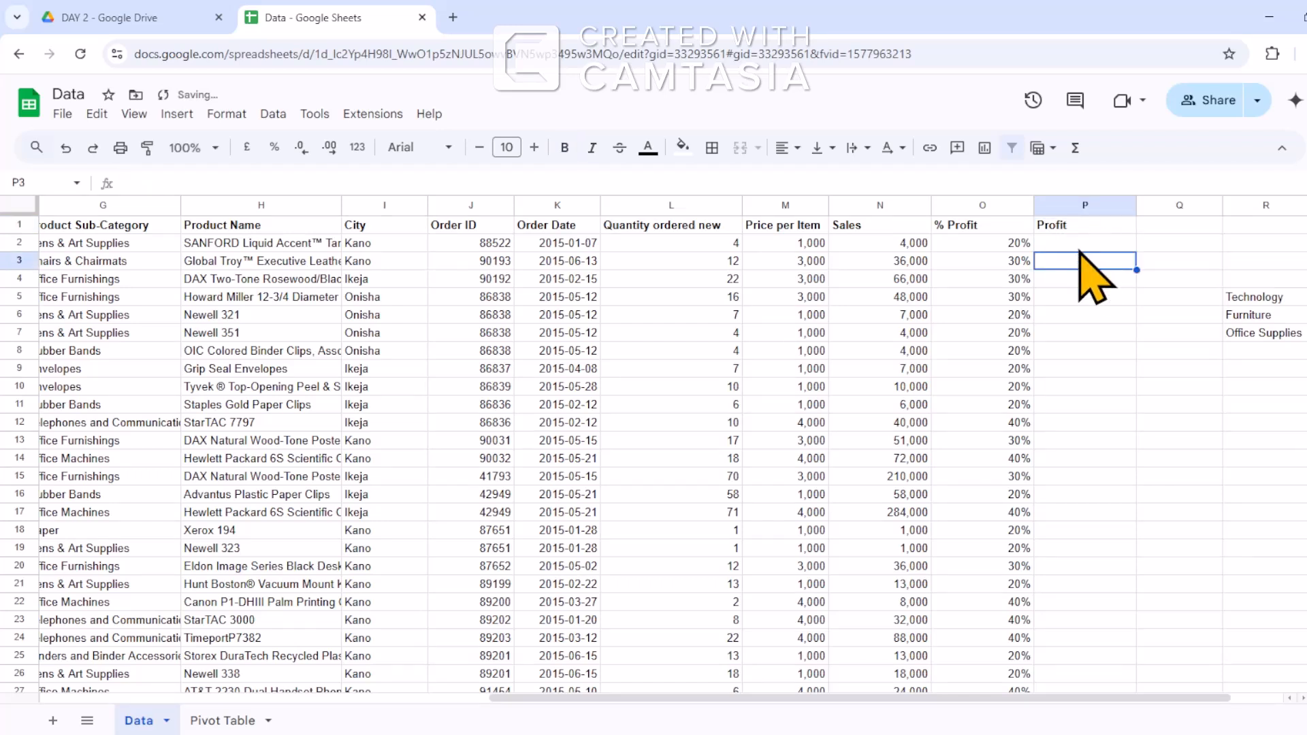
Start an ARRAYFORMULA in cell P2 with the Sales range N2:N, leaving out the header row.
{"action": "left_click", "coordinate": [1080, 245]}
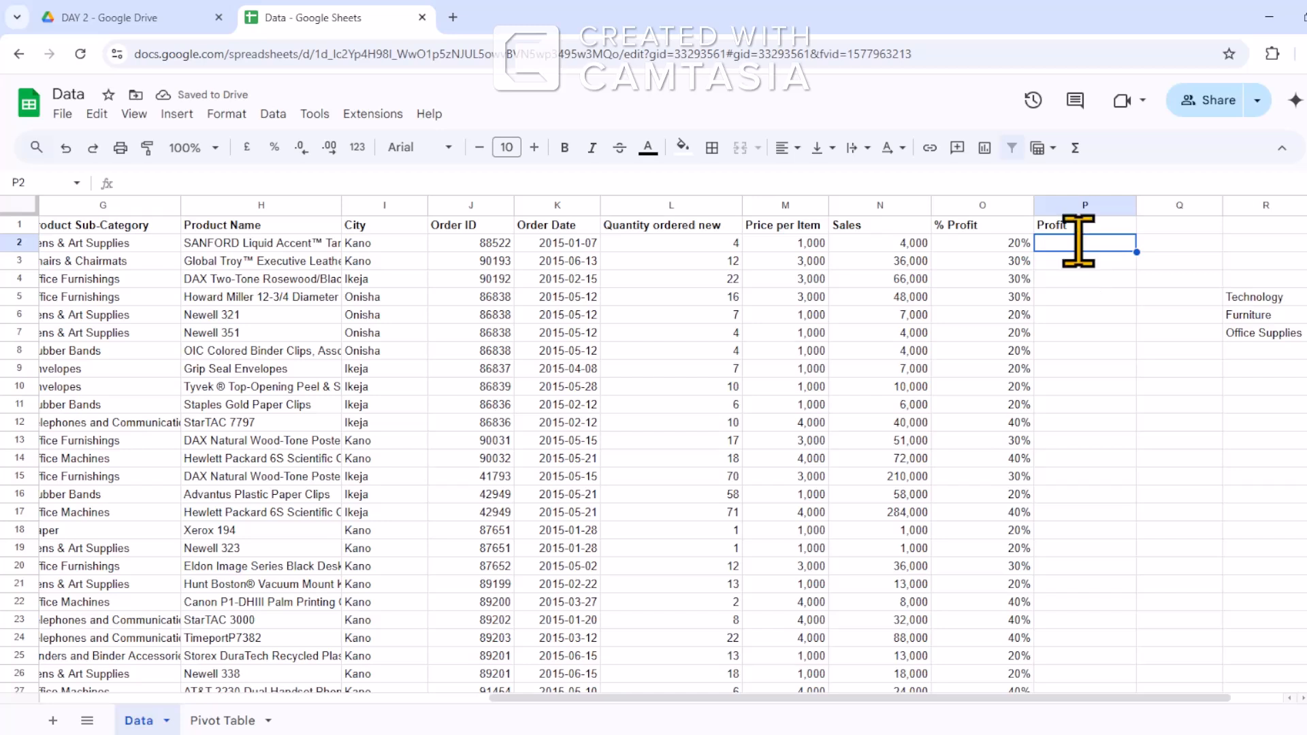
{"action": "type", "text": "="}
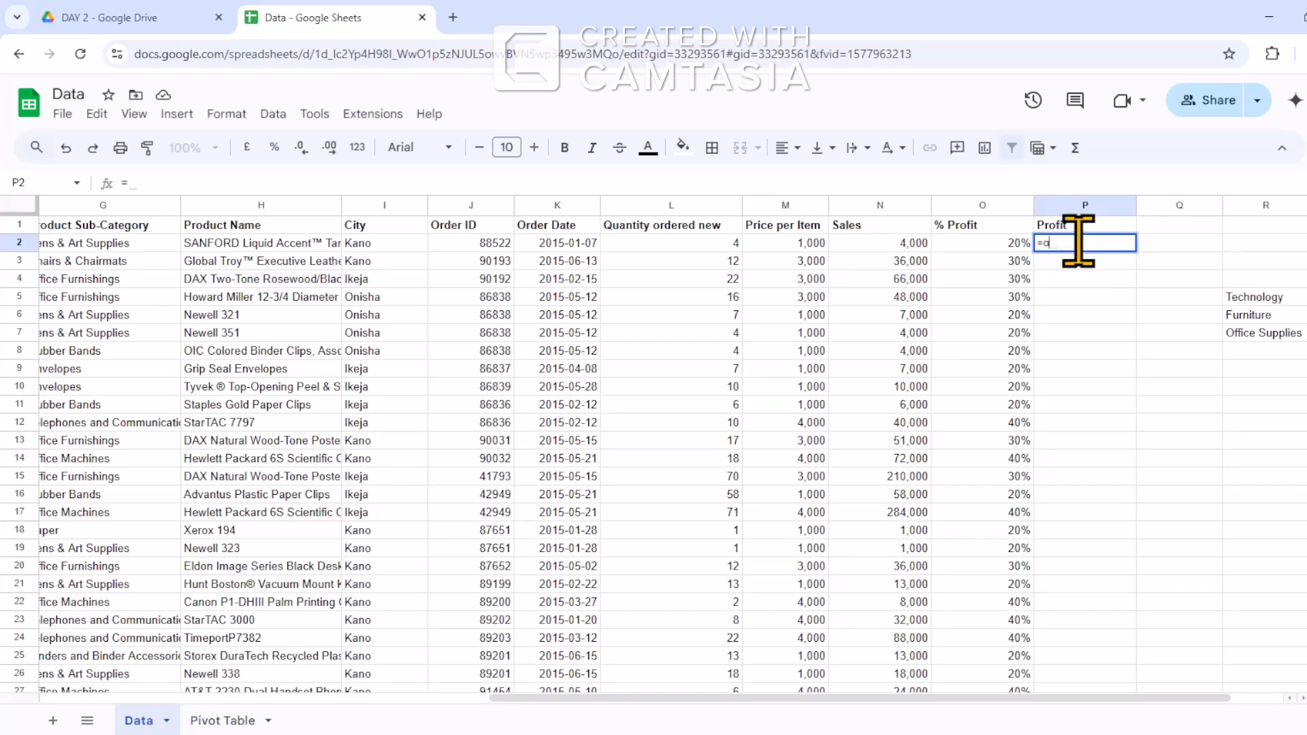
{"action": "type", "text": "array"}
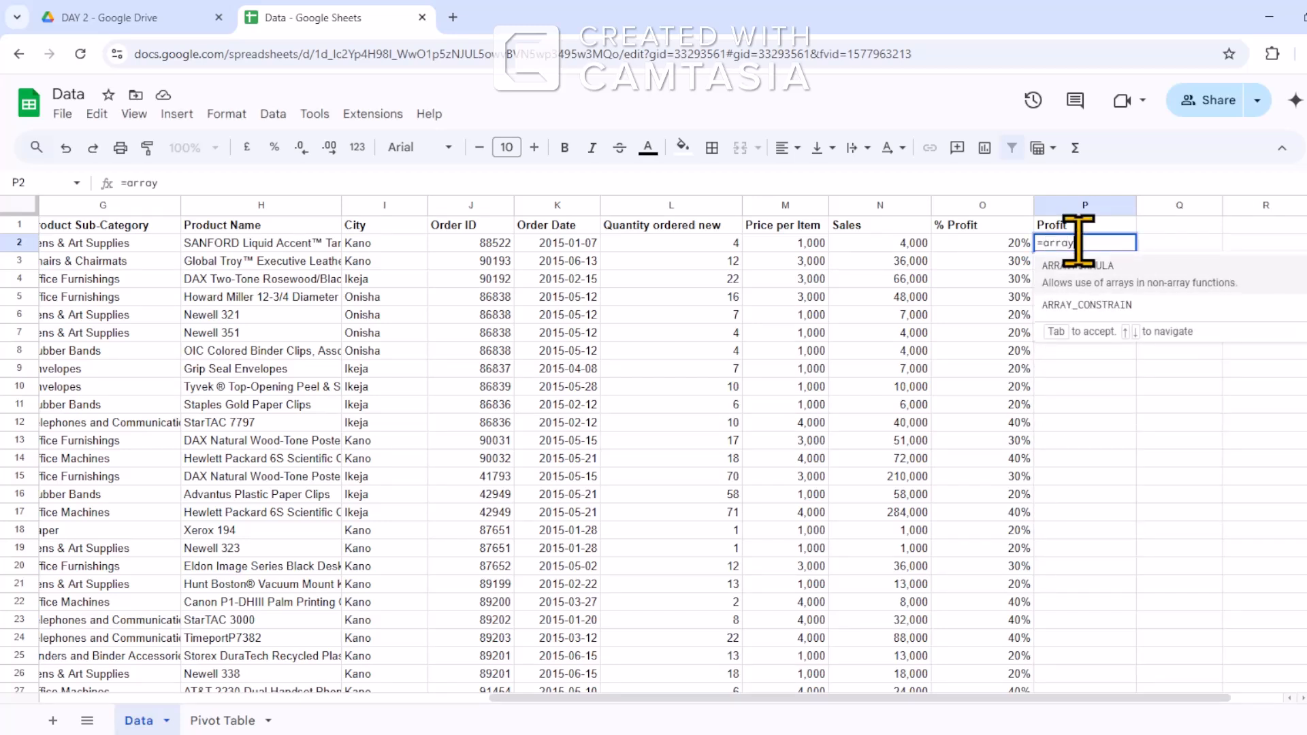
{"action": "left_click", "coordinate": [1086, 271]}
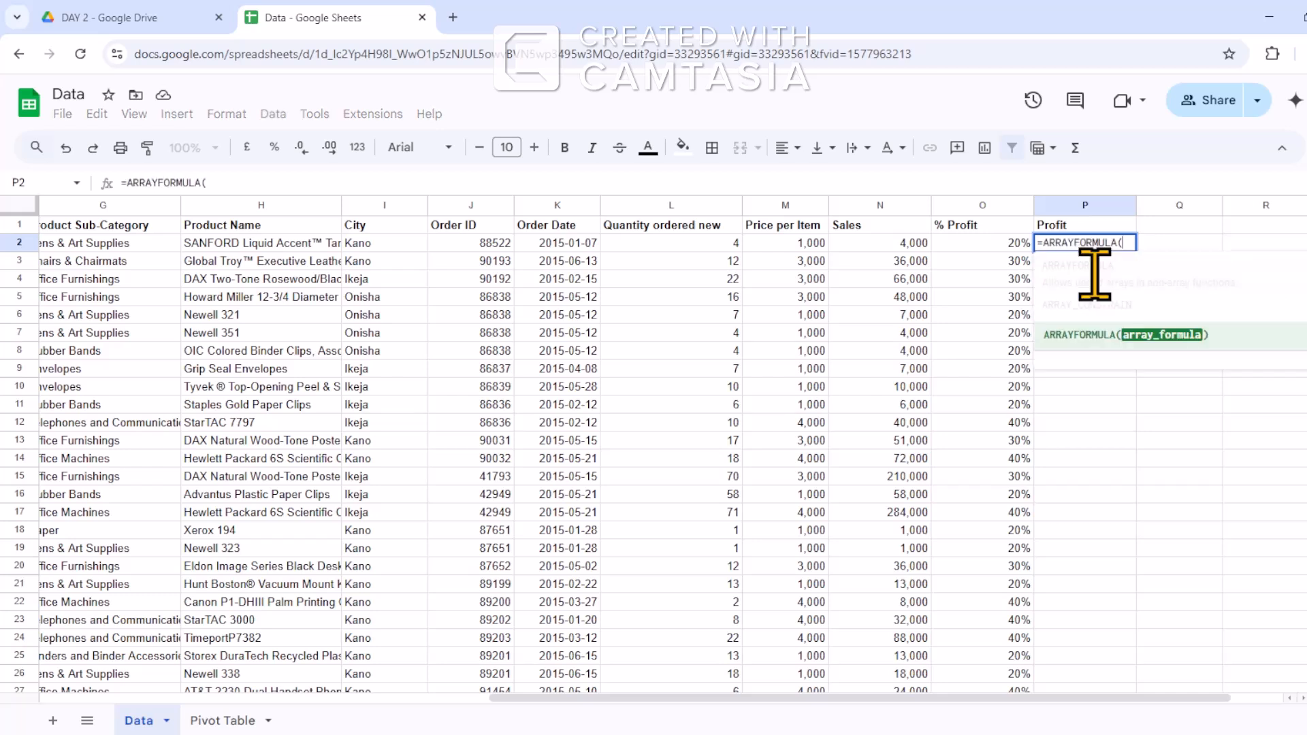
{"action": "left_click", "coordinate": [920, 246]}
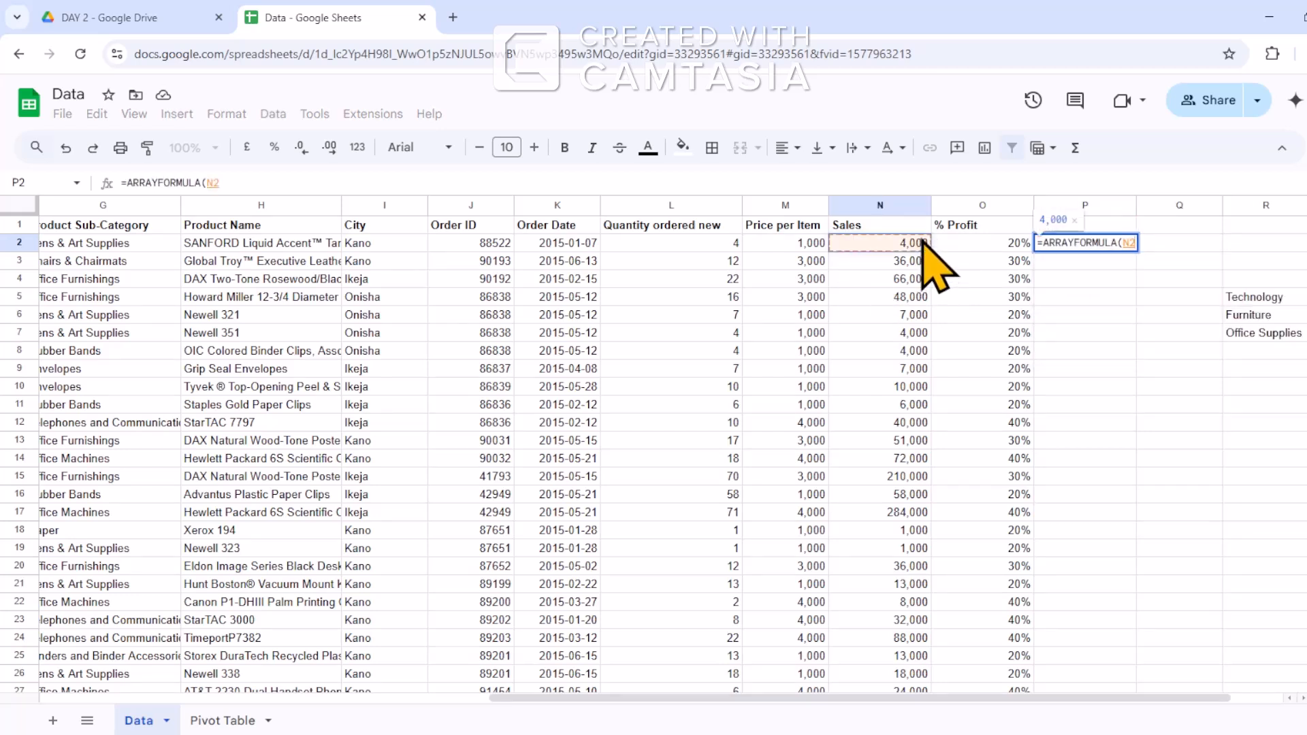
{"action": "left_click", "coordinate": [895, 204]}
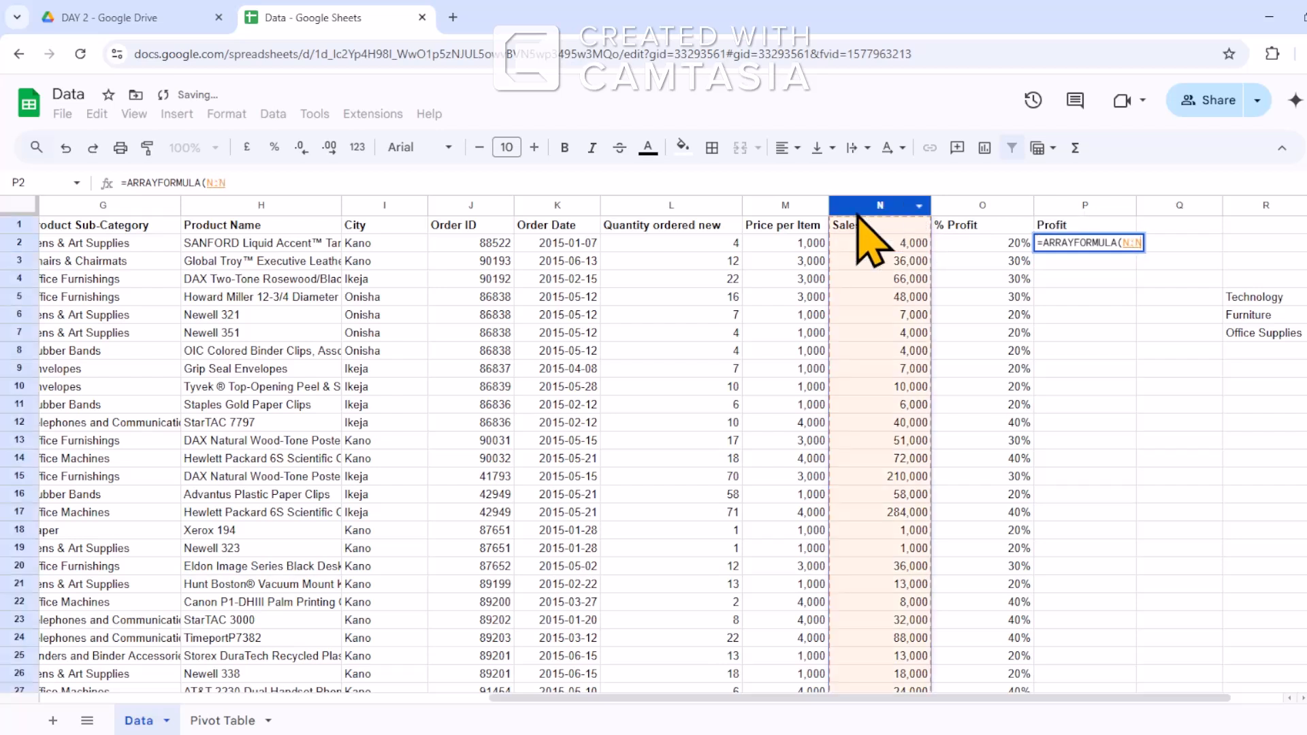
{"action": "left_click", "coordinate": [217, 179]}
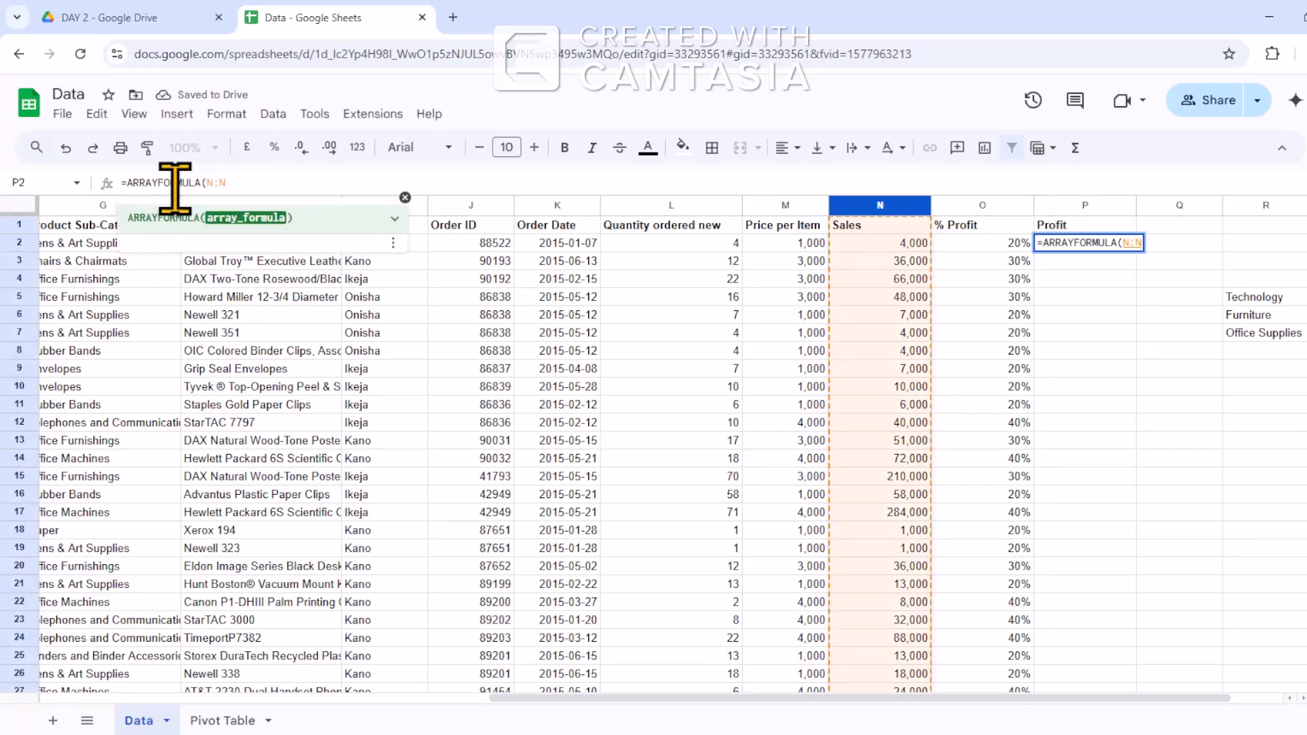
{"action": "type", "text": "2:N"}
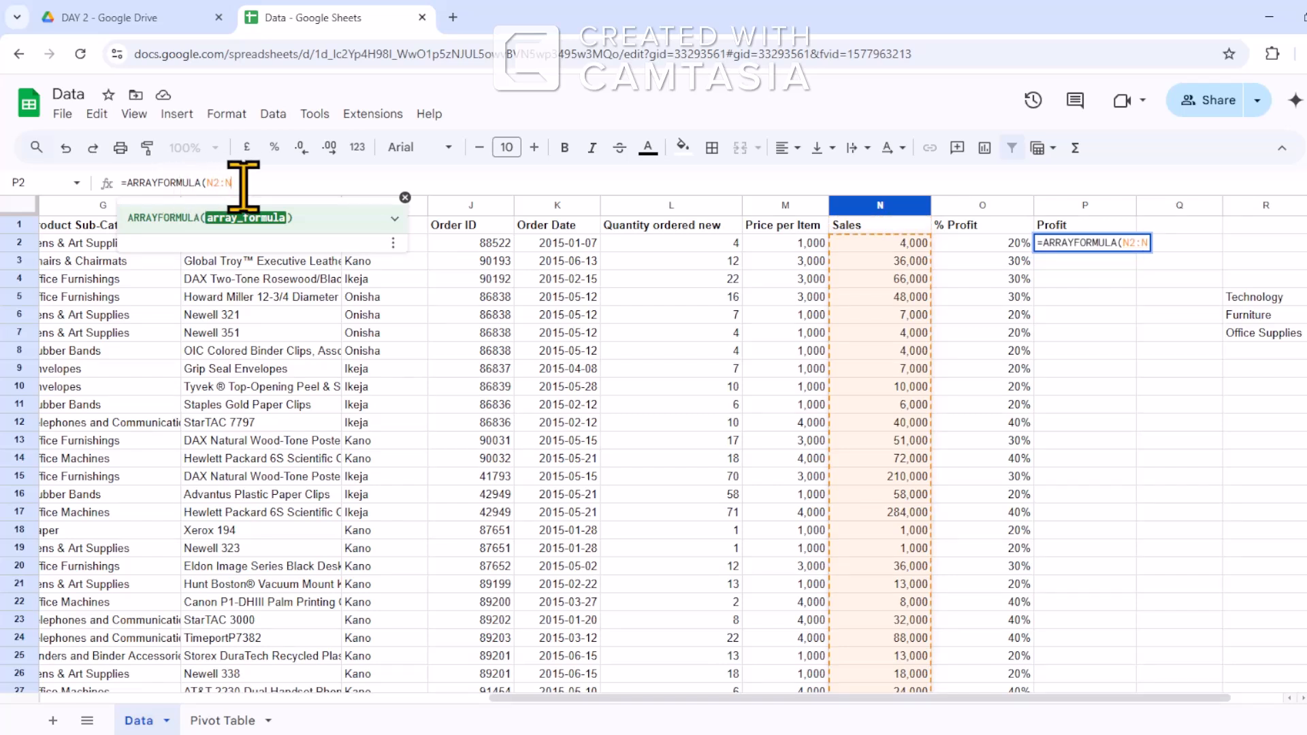
Multiply by the % Profit range and complete the Profit formula as =ARRAYFORMULA(N2:N*O2:O).
{"action": "type", "text": "*"}
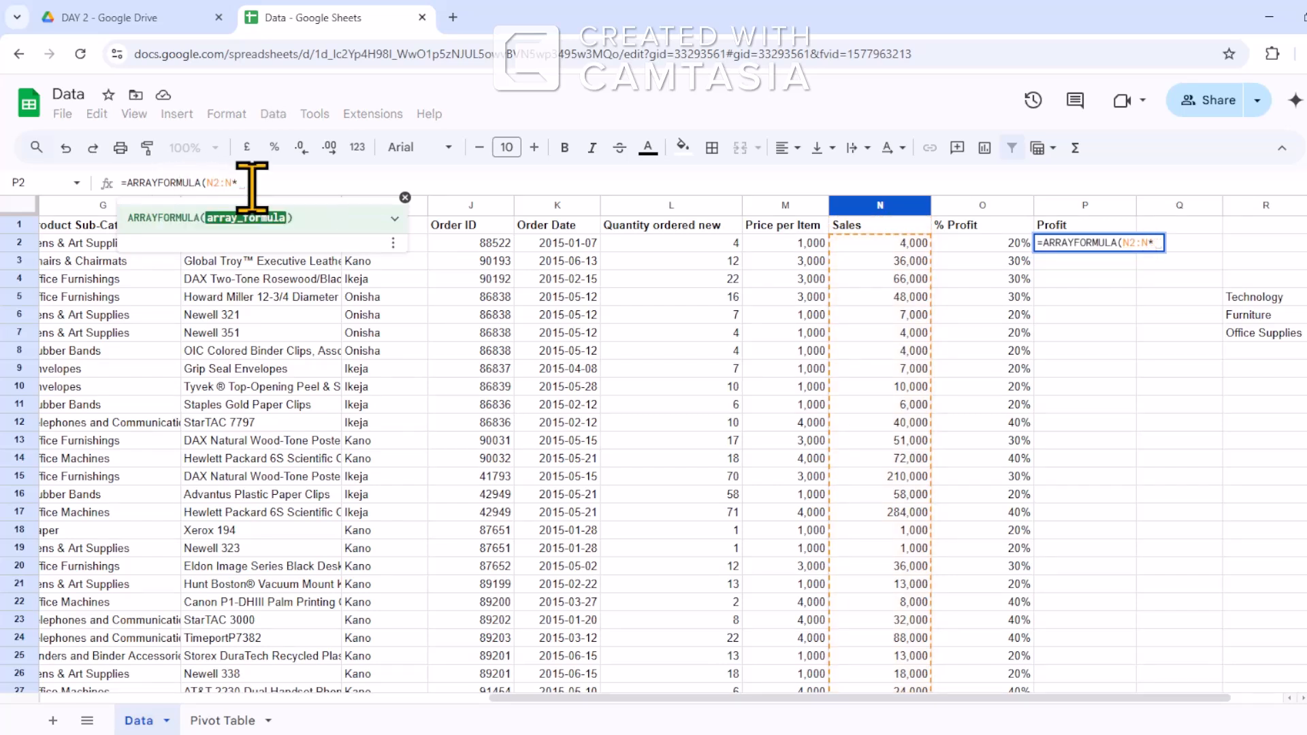
{"action": "left_click", "coordinate": [992, 207]}
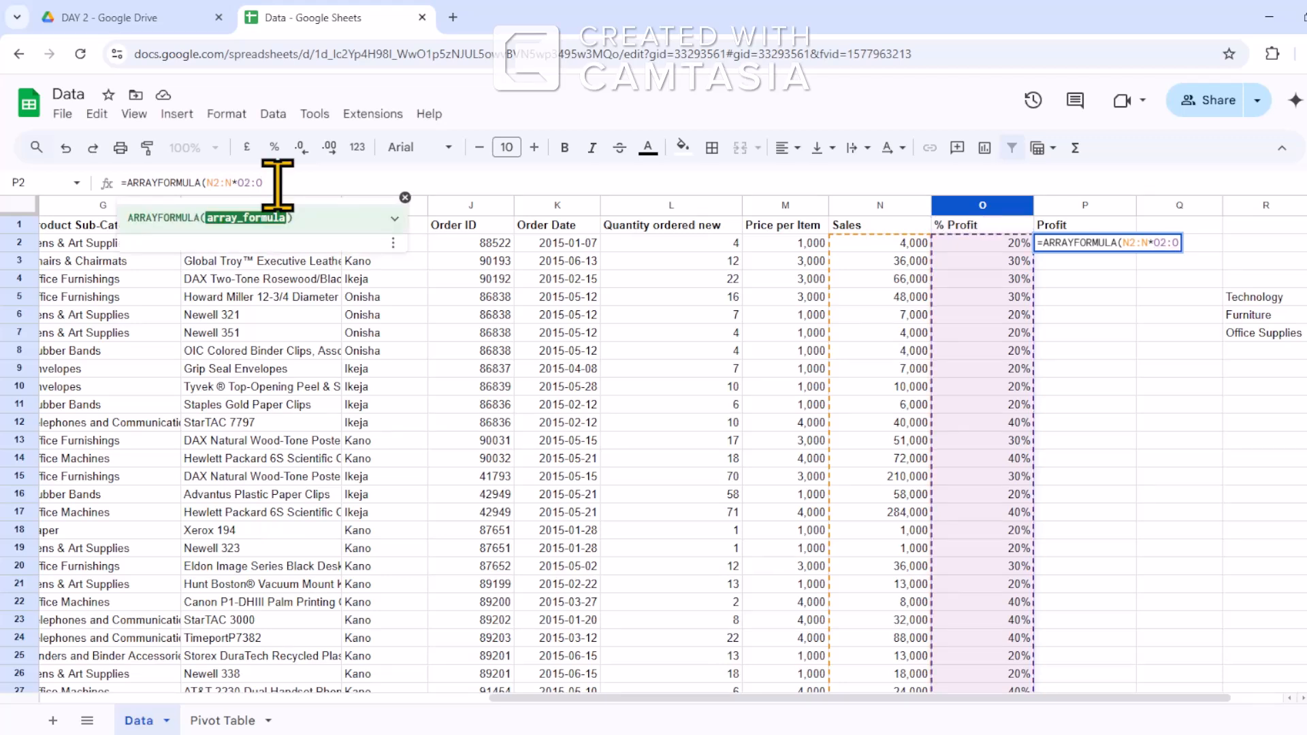
{"action": "type", "text": ")"}
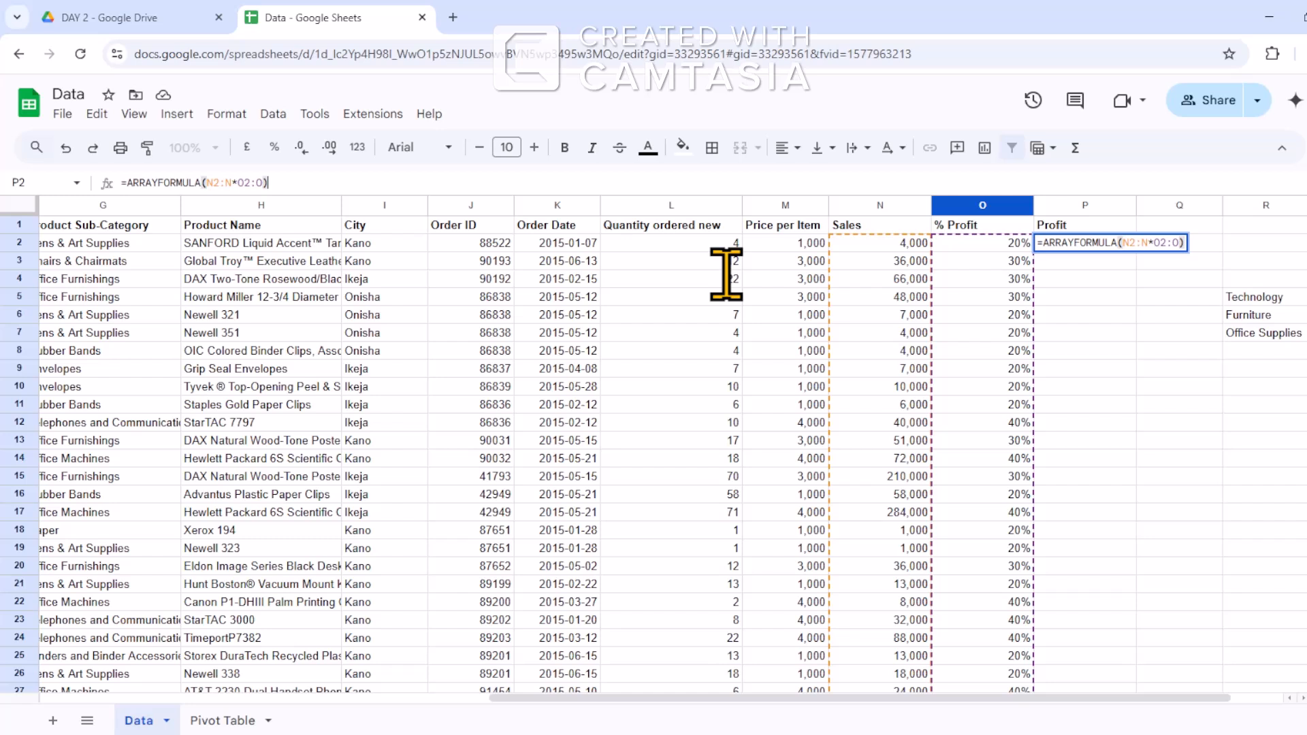
{"action": "key", "text": "Return"}
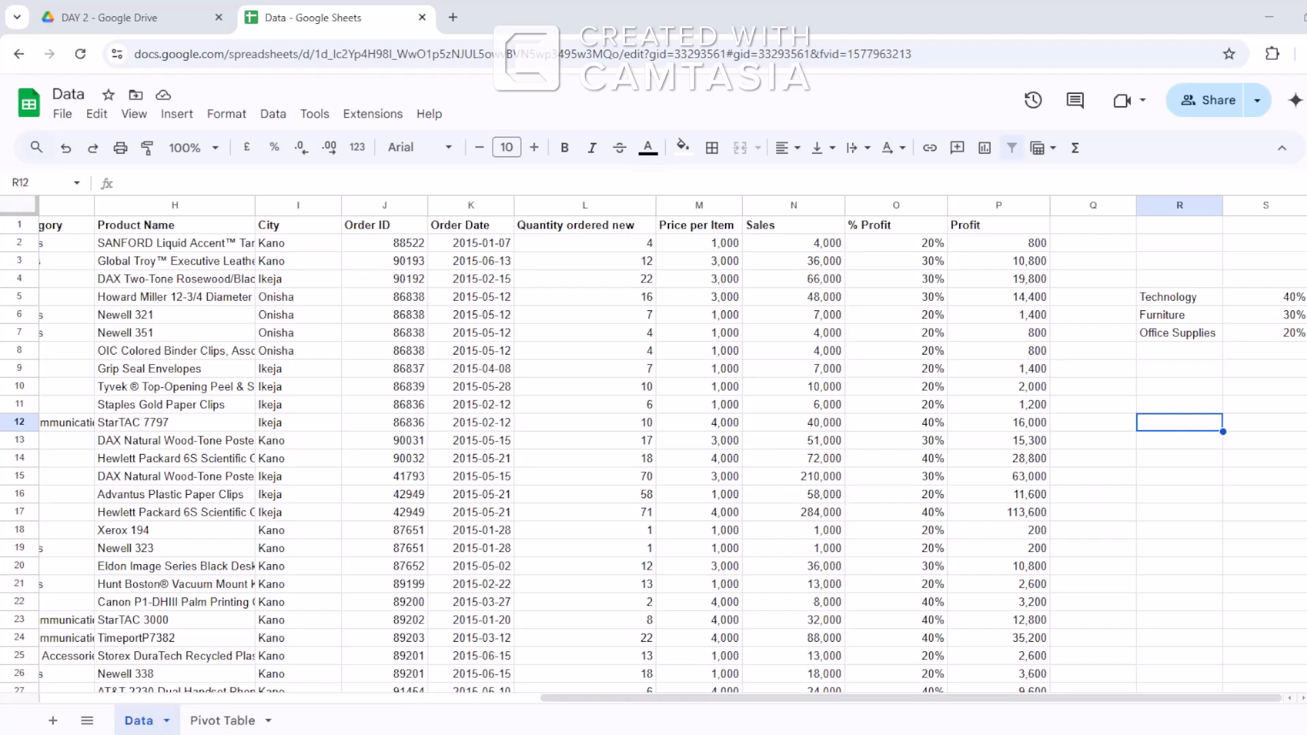
Enter 1 in cell R13 and try to fill it down to R18 as a number series.
{"action": "left_click", "coordinate": [1193, 443]}
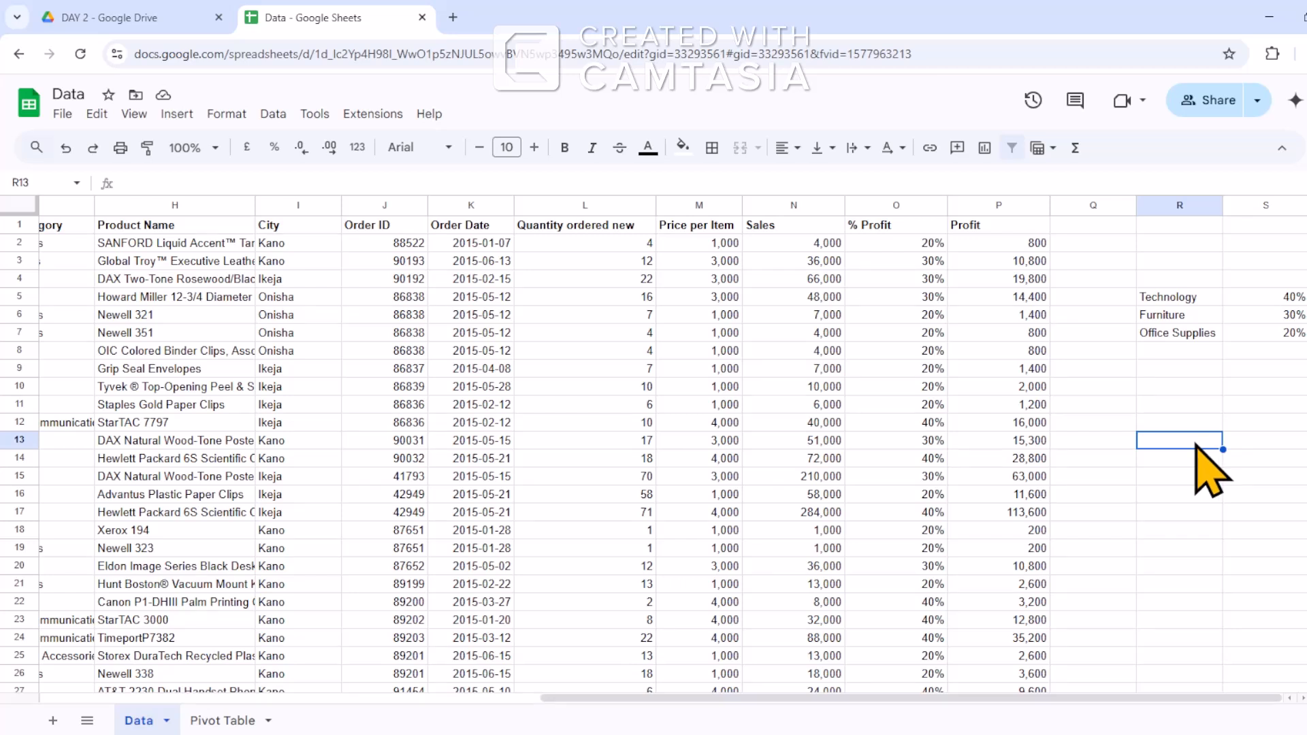
{"action": "type", "text": "1"}
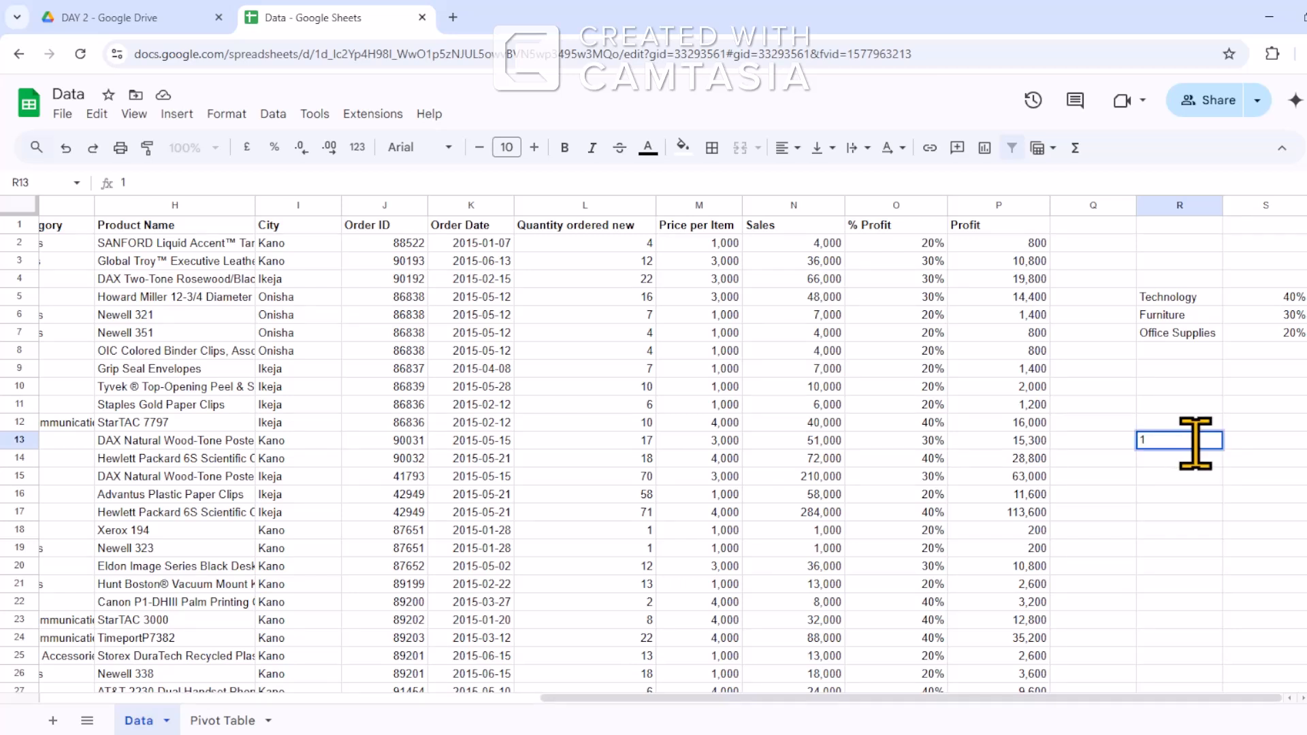
{"action": "key", "text": "Return"}
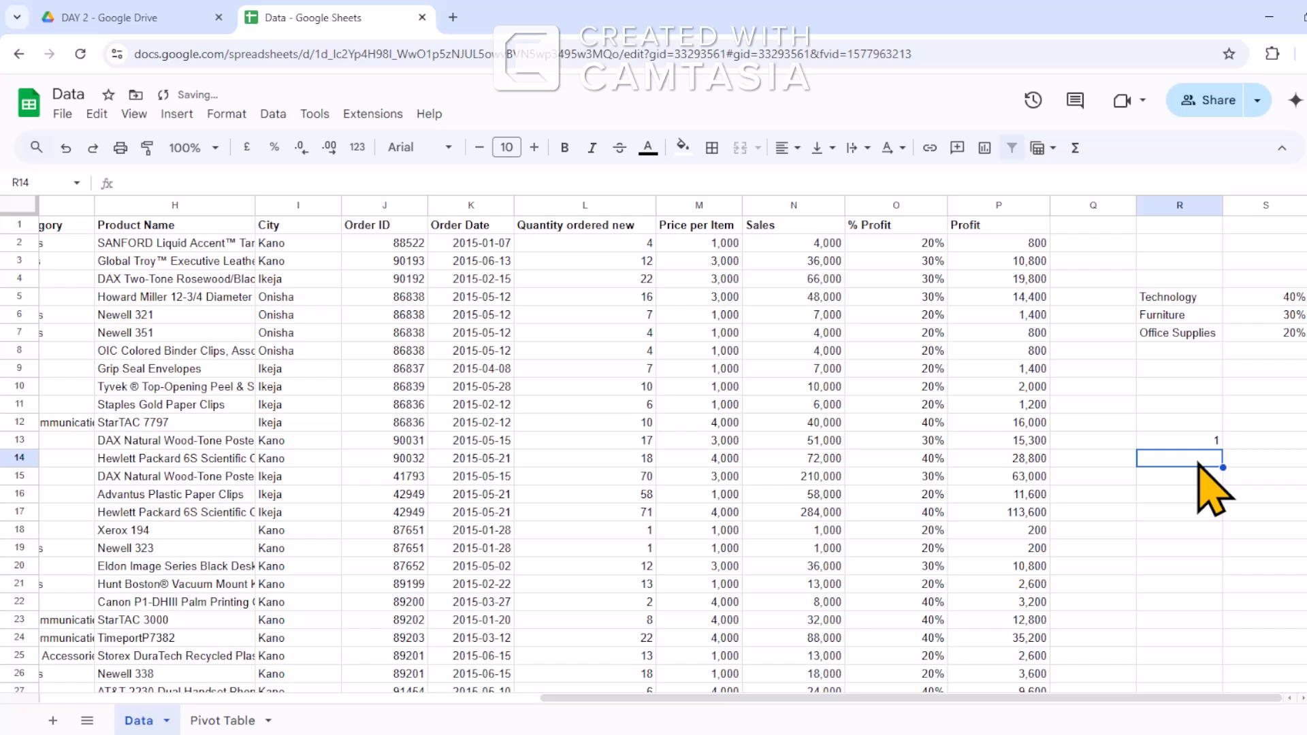
{"action": "type", "text": "2"}
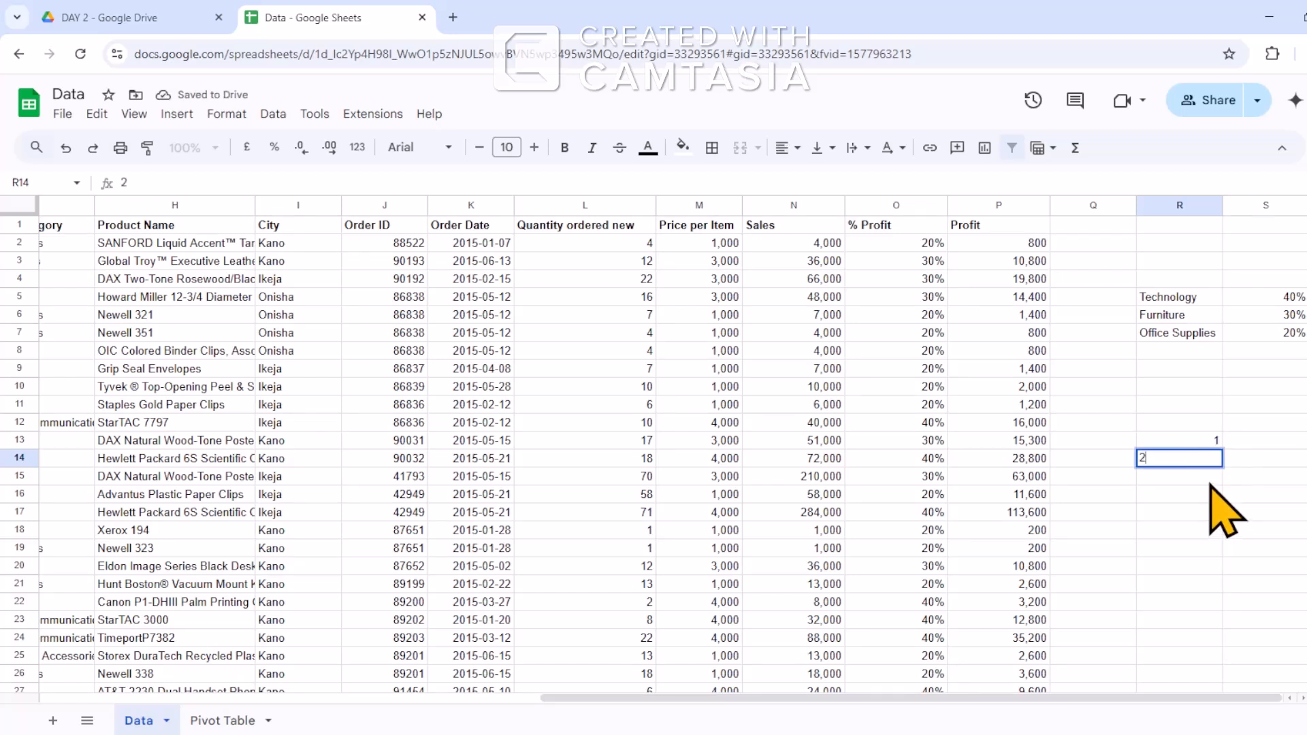
{"action": "key", "text": "Return"}
{"action": "key", "text": "ctrl+z"}
{"action": "left_click", "coordinate": [1213, 444]}
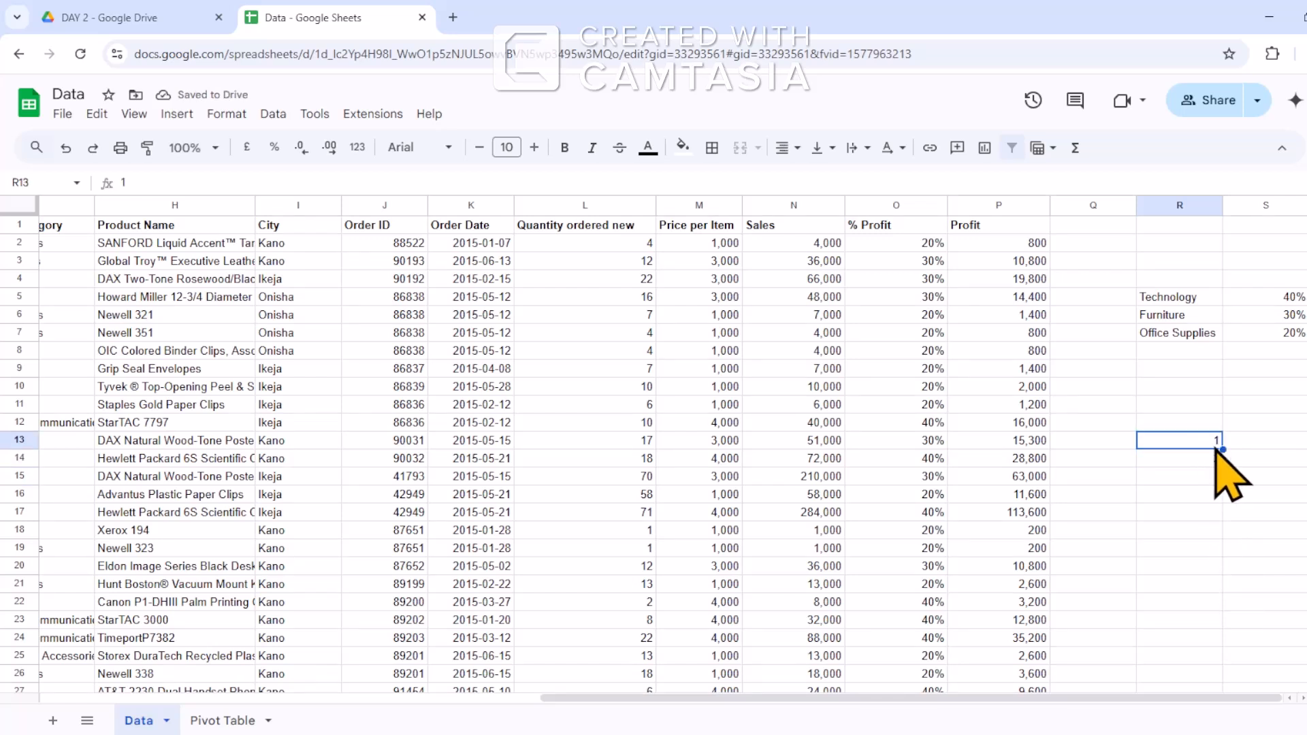
{"action": "left_click_drag", "start_coordinate": [1219, 443], "coordinate": [1218, 536]}
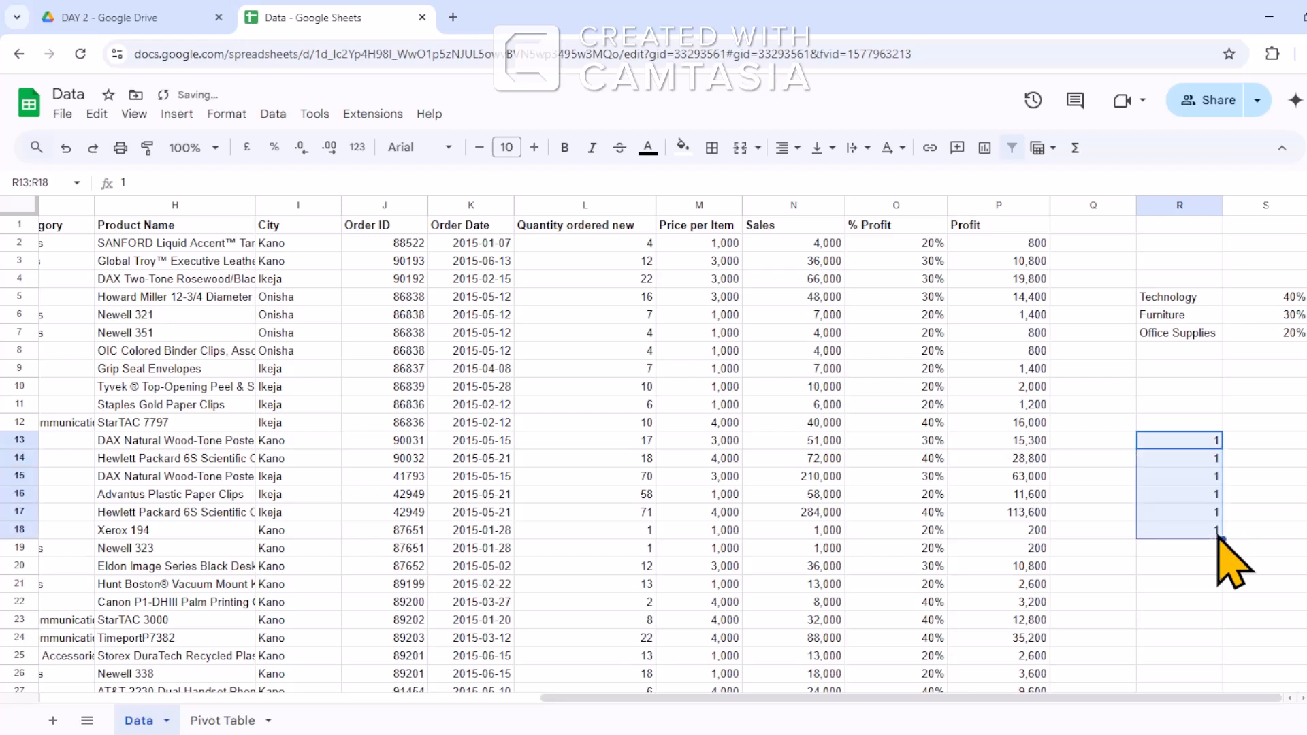
Switch the quick summary of the selected cells R13:R18 to Count, and from there to Count Numbers.
{"action": "left_click", "coordinate": [1294, 722]}
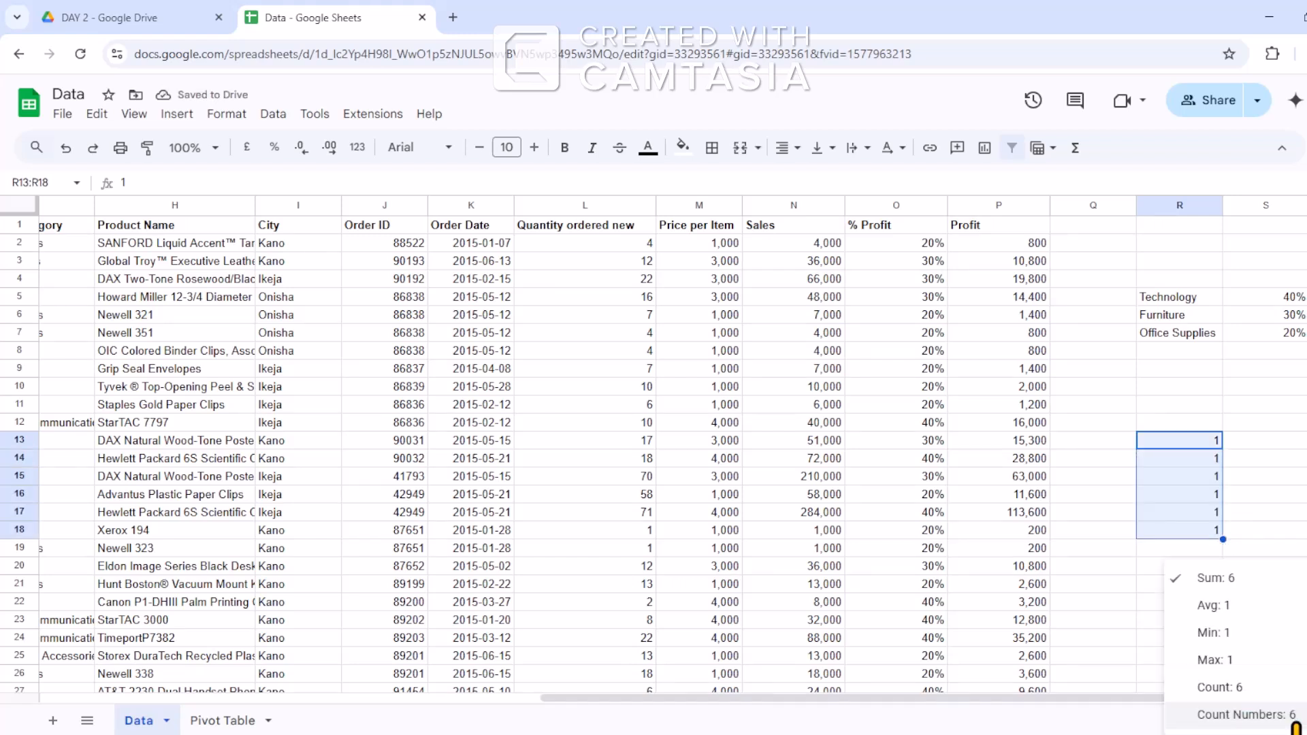
{"action": "left_click", "coordinate": [1234, 687]}
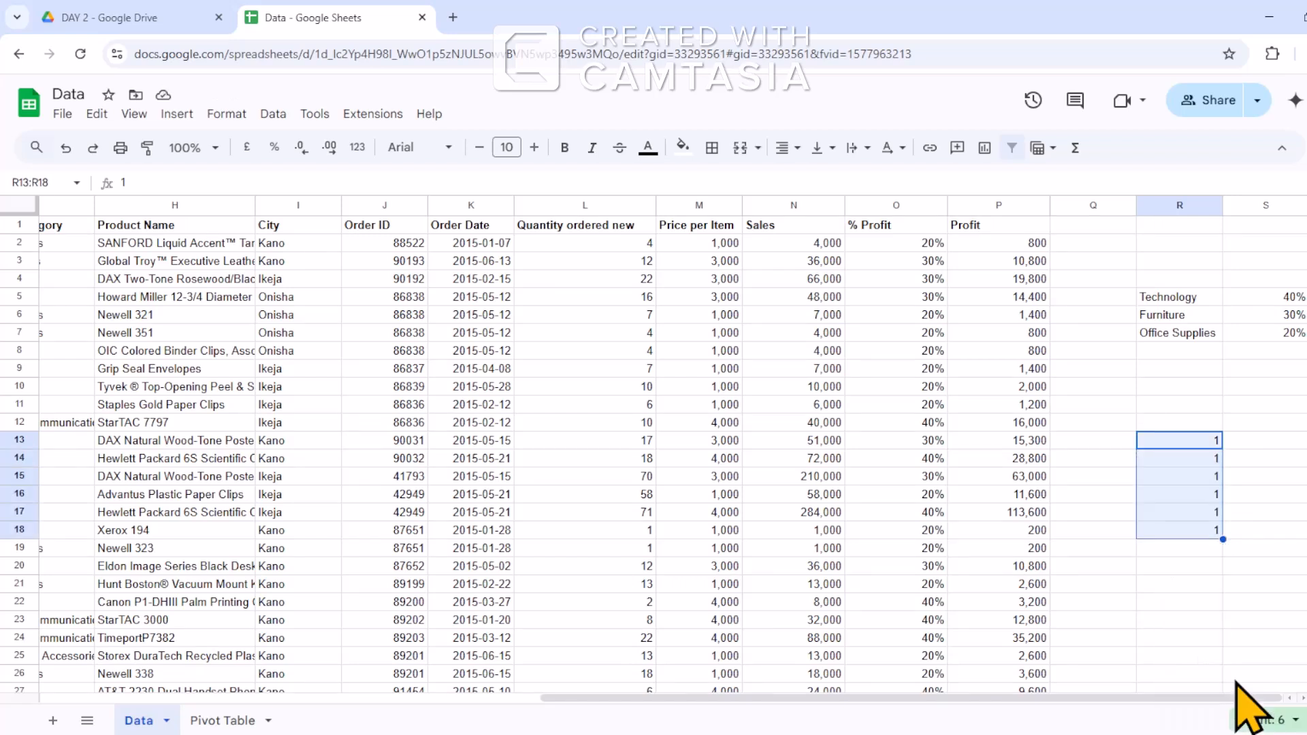
{"action": "left_click", "coordinate": [1263, 720]}
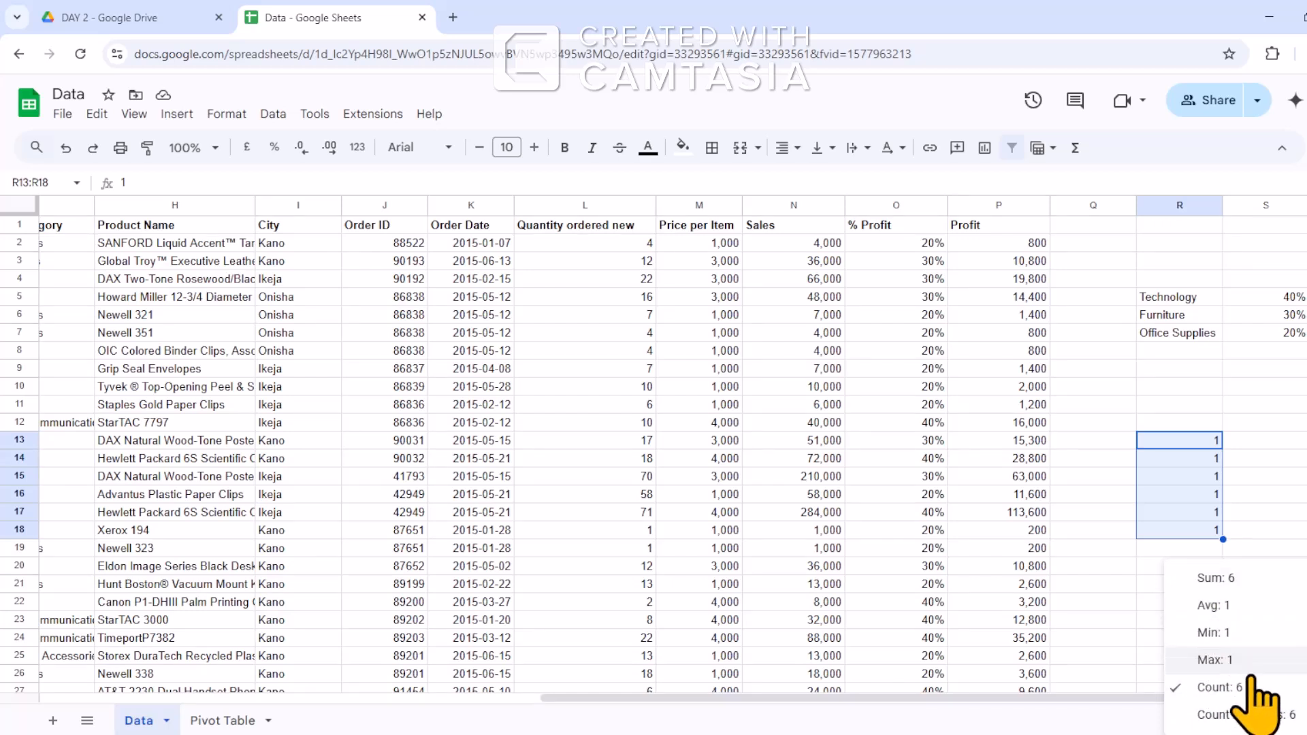
{"action": "left_click", "coordinate": [1259, 720]}
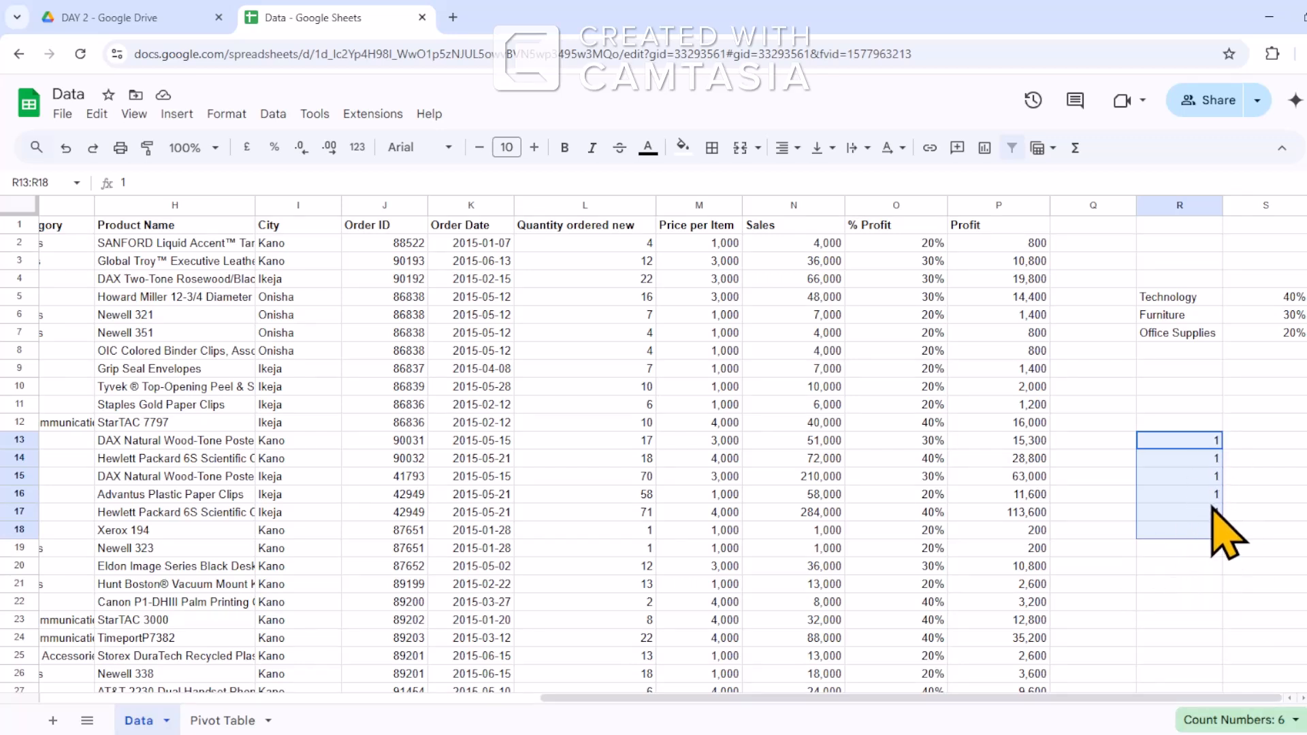
{"action": "left_click", "coordinate": [1226, 451]}
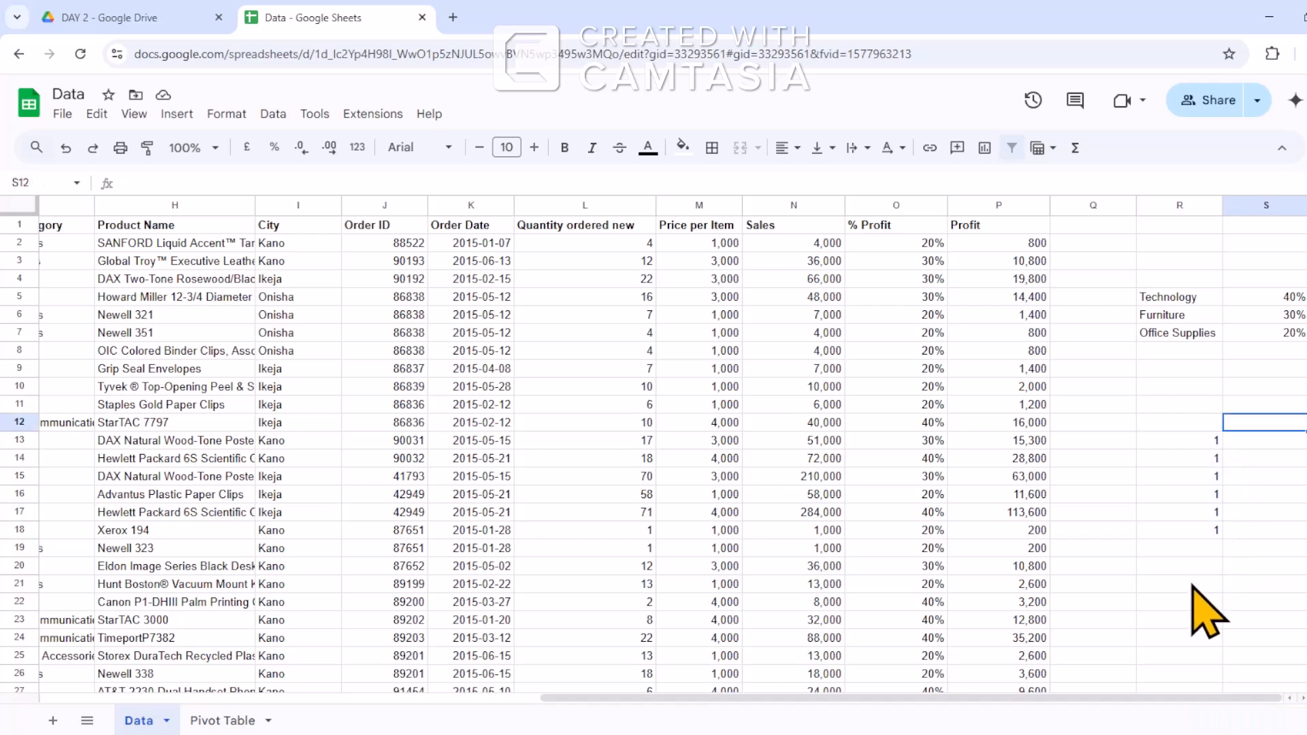
Clear the repeated 1s from cells R13 to R19.
{"action": "left_click", "coordinate": [1196, 441]}
{"action": "left_click_drag", "start_coordinate": [1198, 443], "coordinate": [1203, 553]}
{"action": "key", "text": "Delete"}
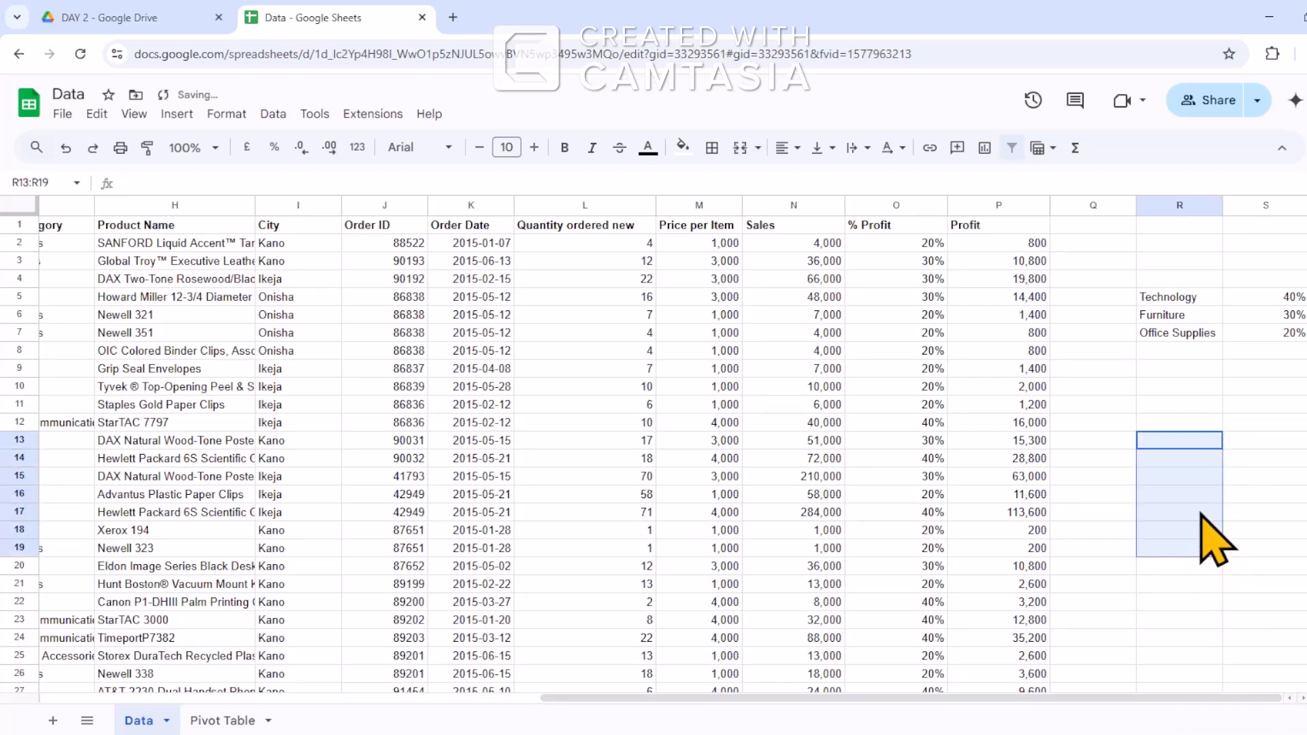
Enter the numbers 1 to 7 one below another in cells R13 to R19.
{"action": "left_click", "coordinate": [1197, 441]}
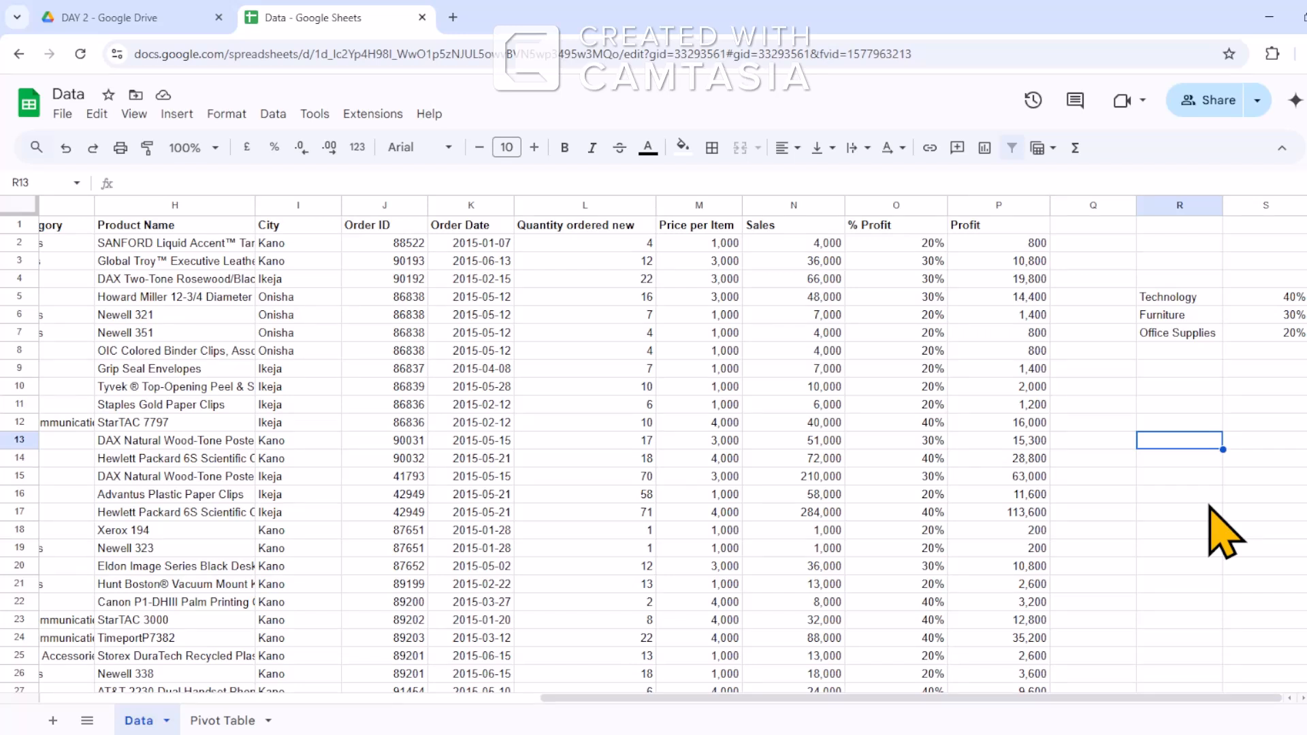
{"action": "type", "text": "1"}
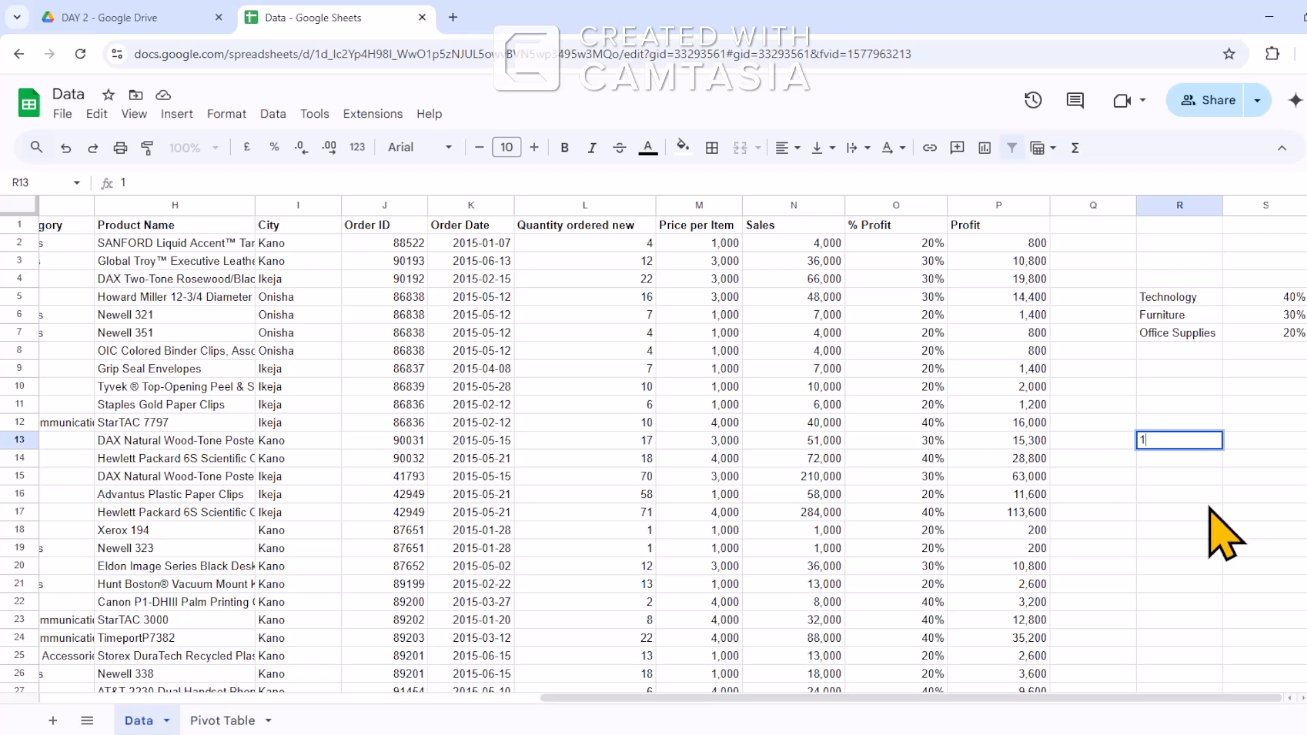
{"action": "key", "text": "Return"}
{"action": "type", "text": "2"}
{"action": "key", "text": "Return"}
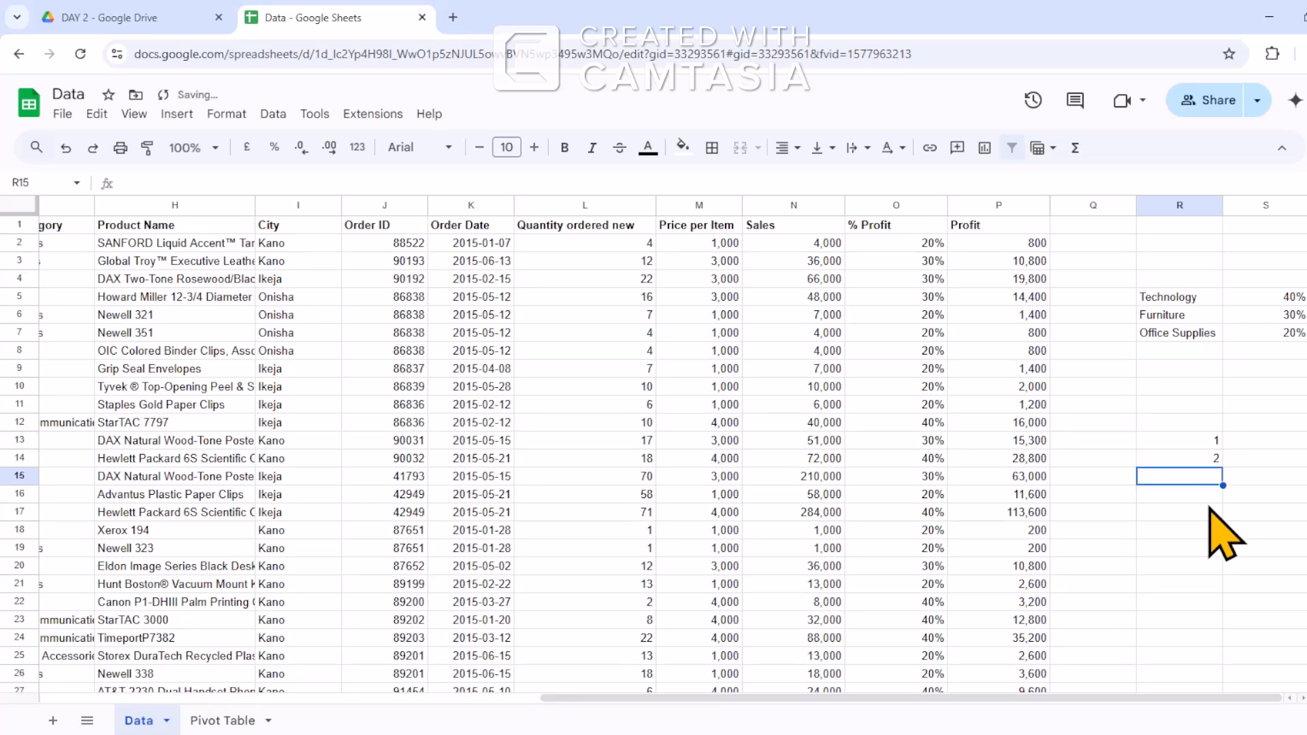
{"action": "type", "text": "3"}
{"action": "key", "text": "Return"}
{"action": "type", "text": "4"}
{"action": "key", "text": "Return"}
{"action": "type", "text": "5"}
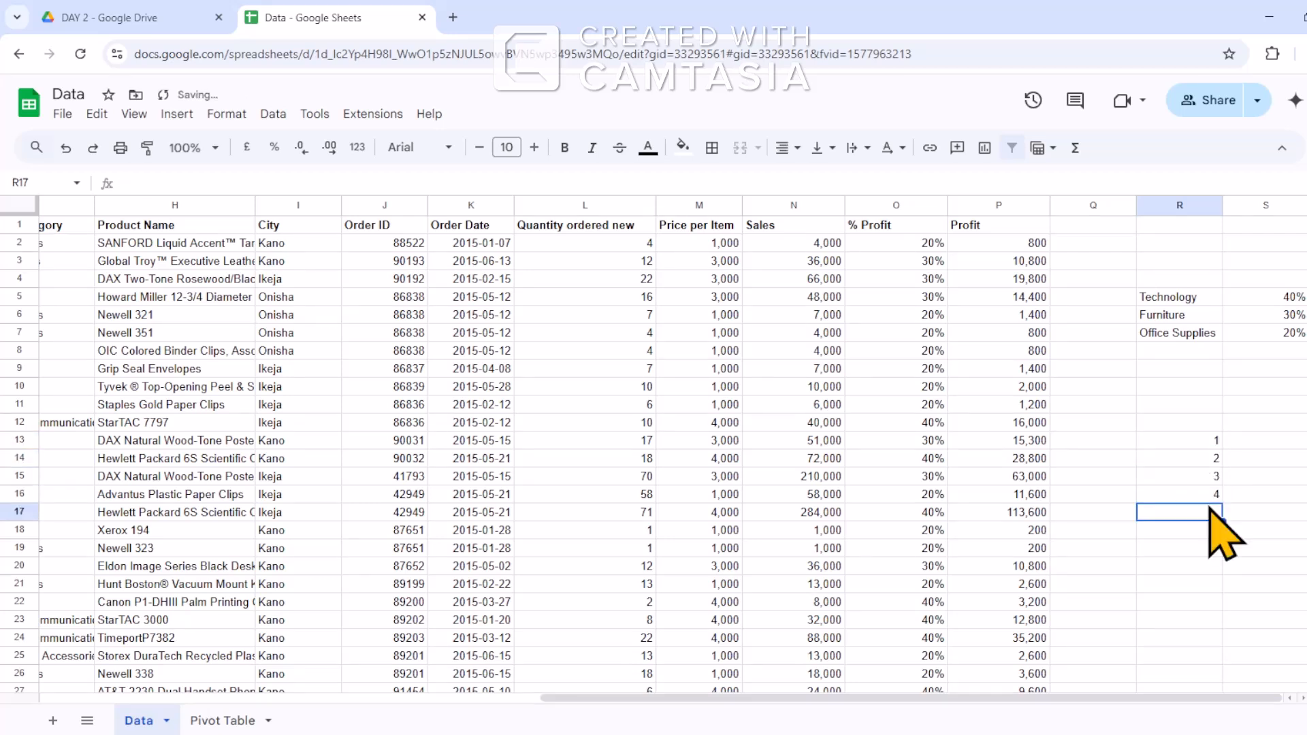
{"action": "key", "text": "Return"}
{"action": "type", "text": "6"}
{"action": "key", "text": "Return"}
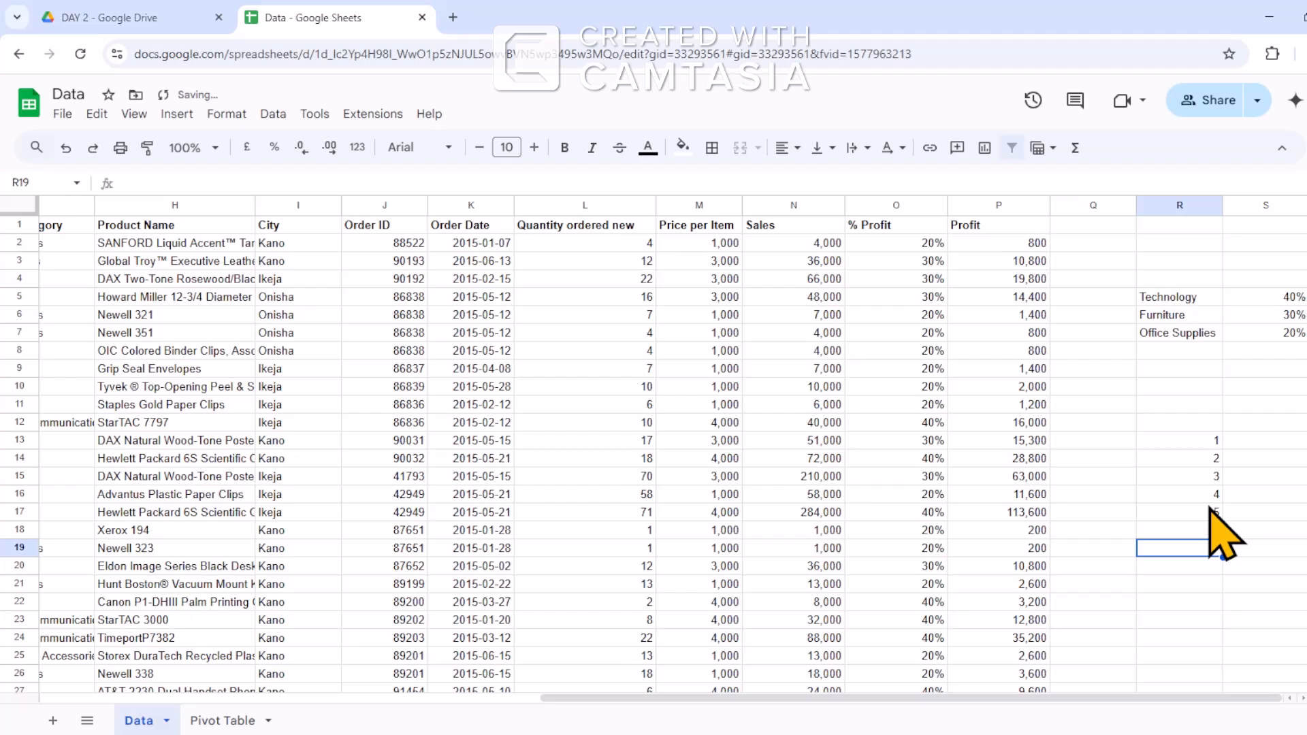
{"action": "type", "text": "7"}
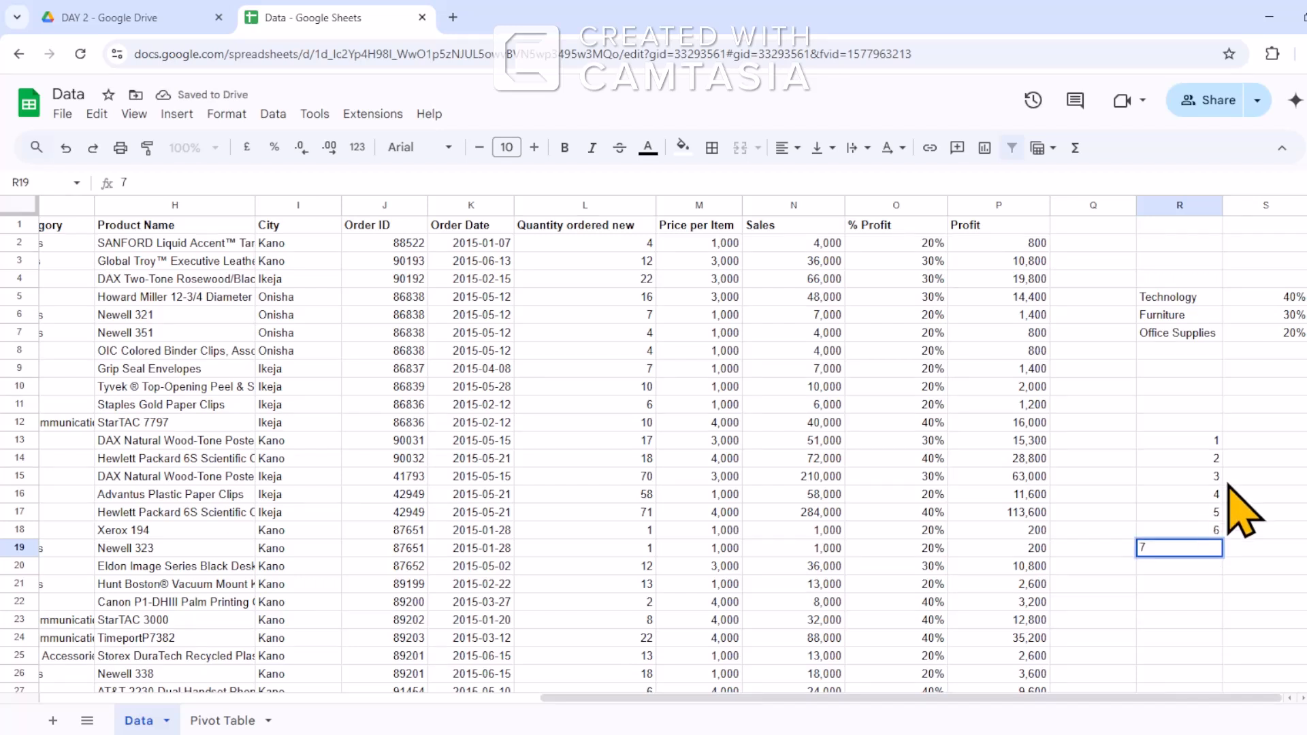
{"action": "key", "text": "Return"}
Enter Monday, Tuesday and Wednesday in cells S13 to S15, beside the numbers 1 to 3.
{"action": "left_click", "coordinate": [1260, 443]}
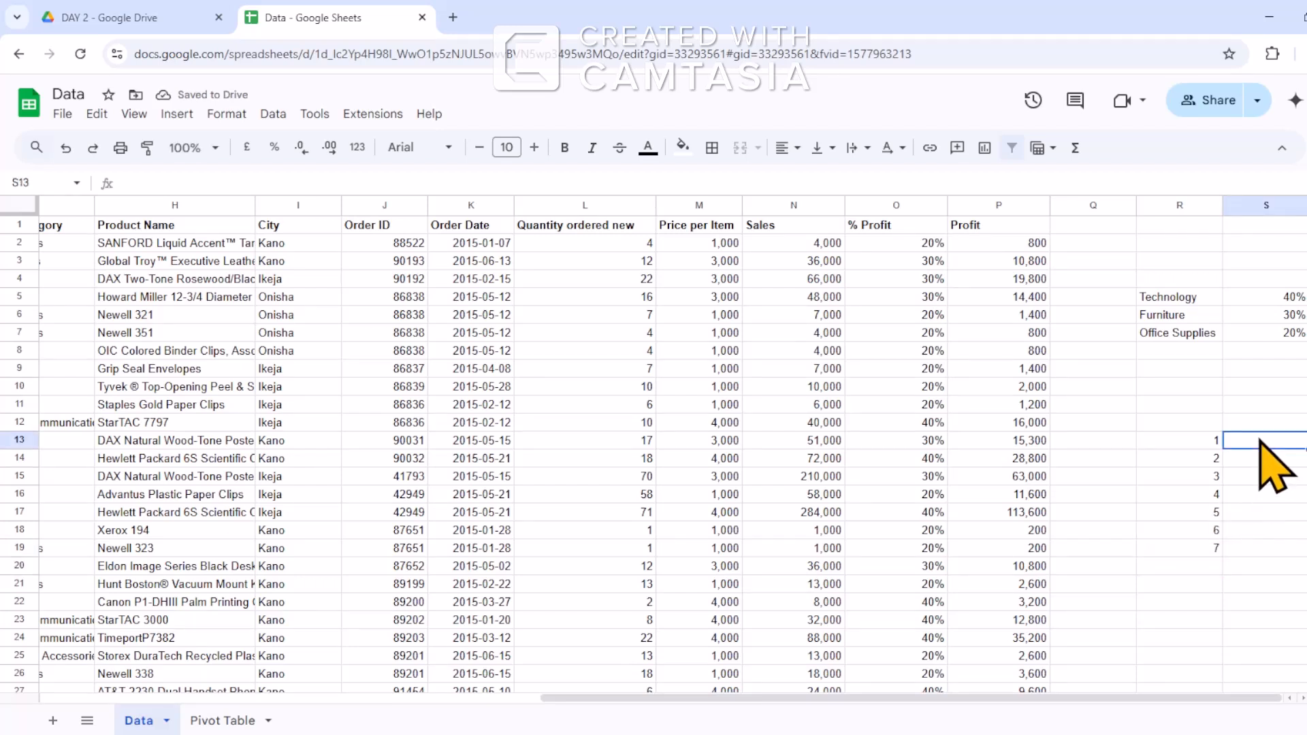
{"action": "type", "text": "Monday"}
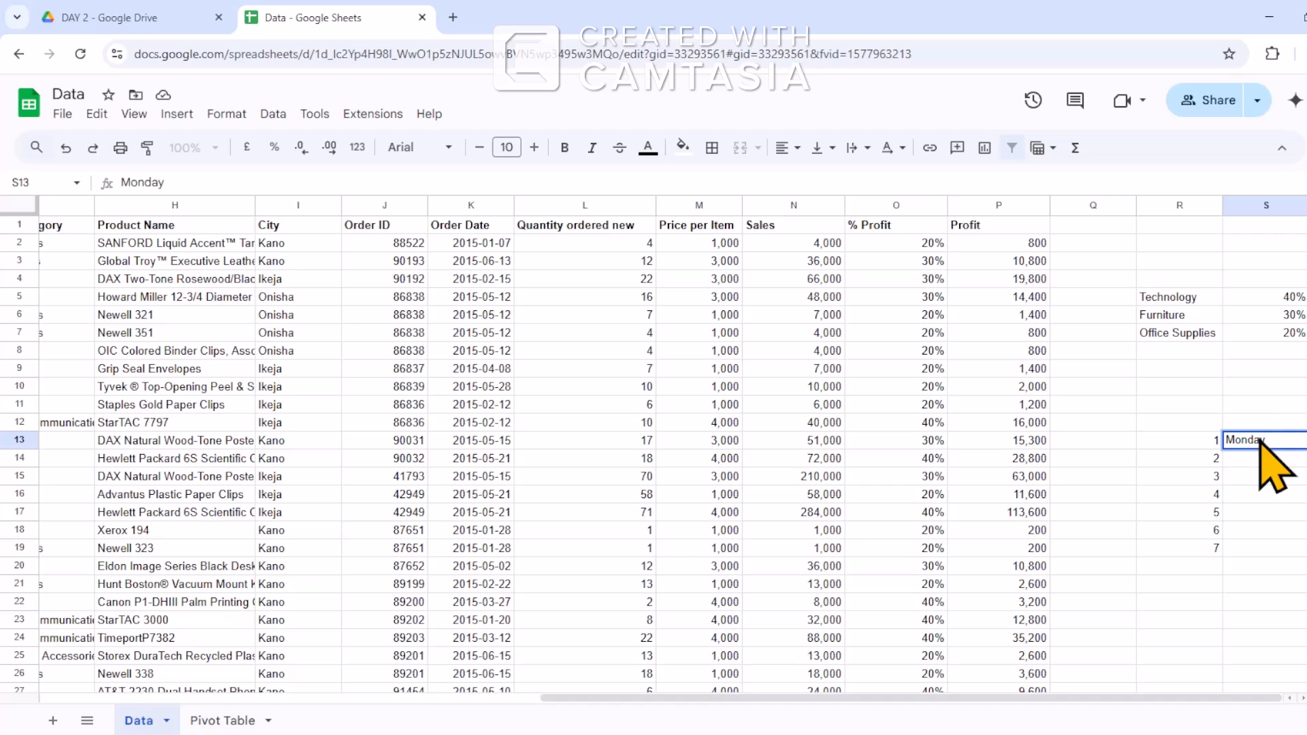
{"action": "key", "text": "Return"}
{"action": "type", "text": "Tuesd"}
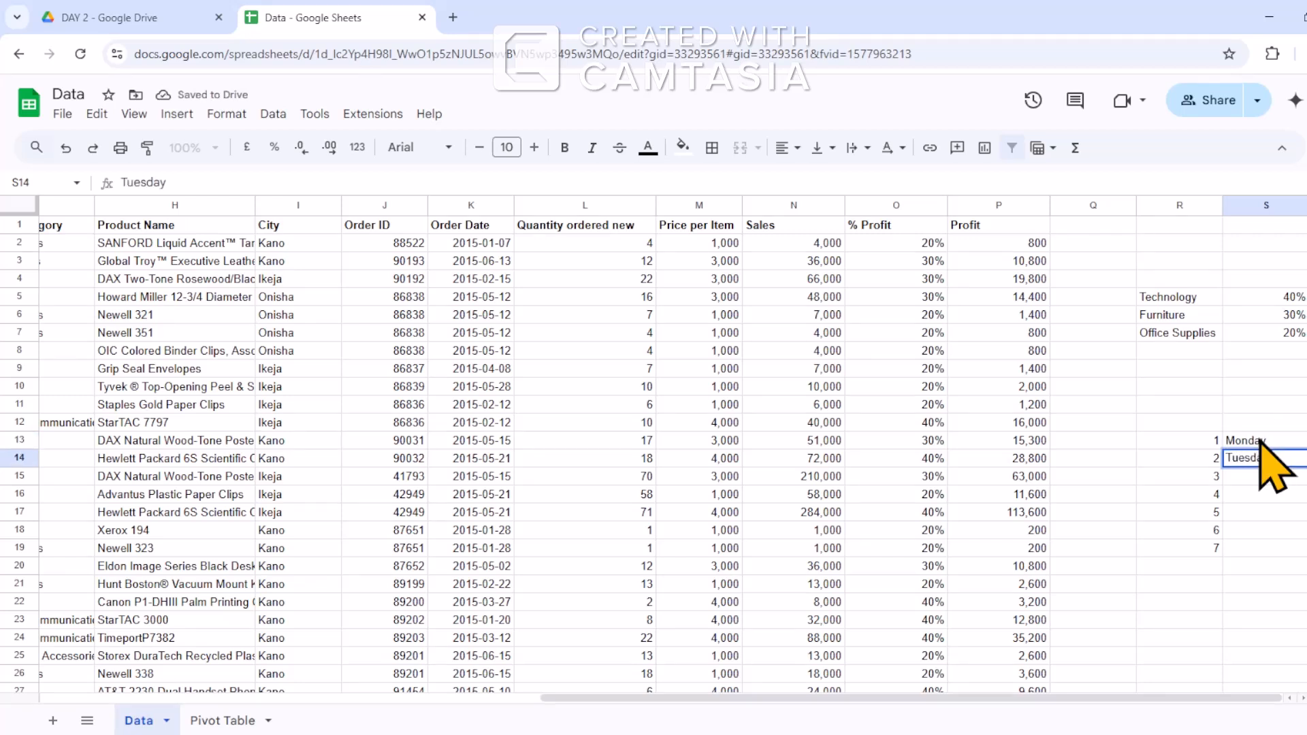
{"action": "type", "text": "ay"}
{"action": "key", "text": "Return"}
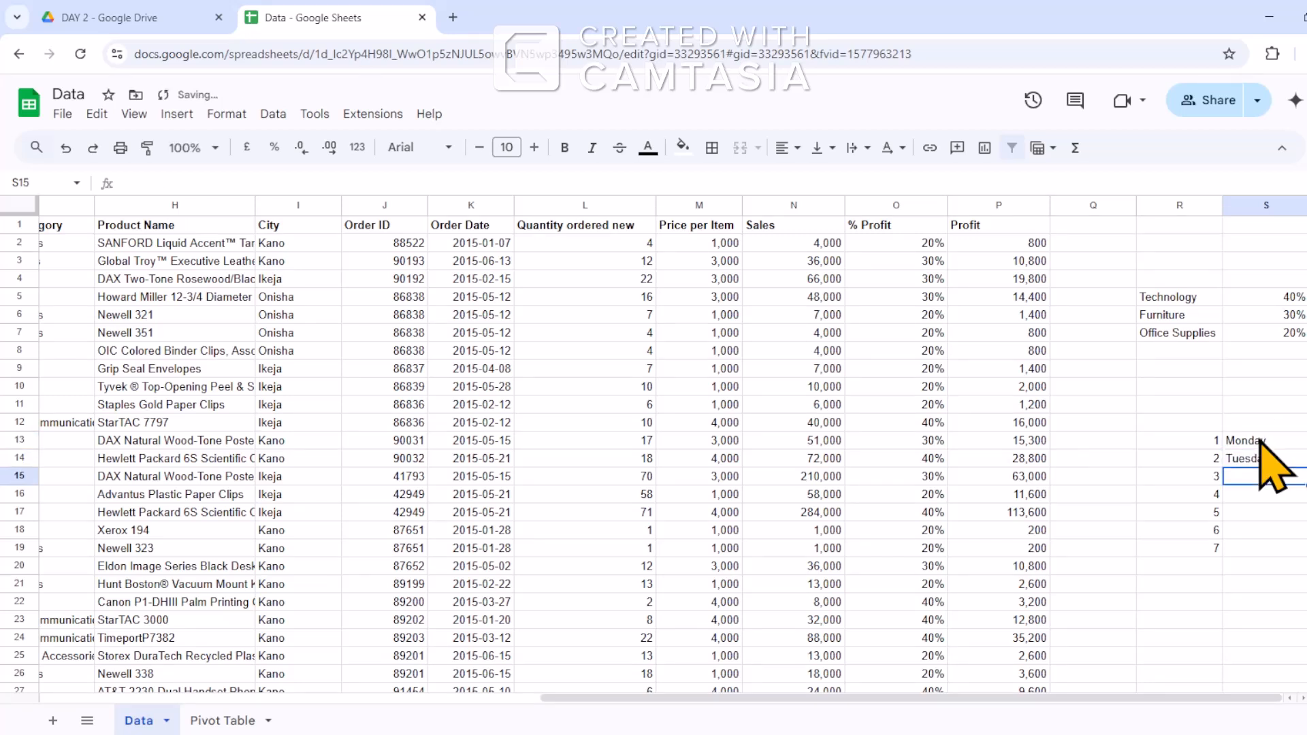
{"action": "type", "text": "Wed"}
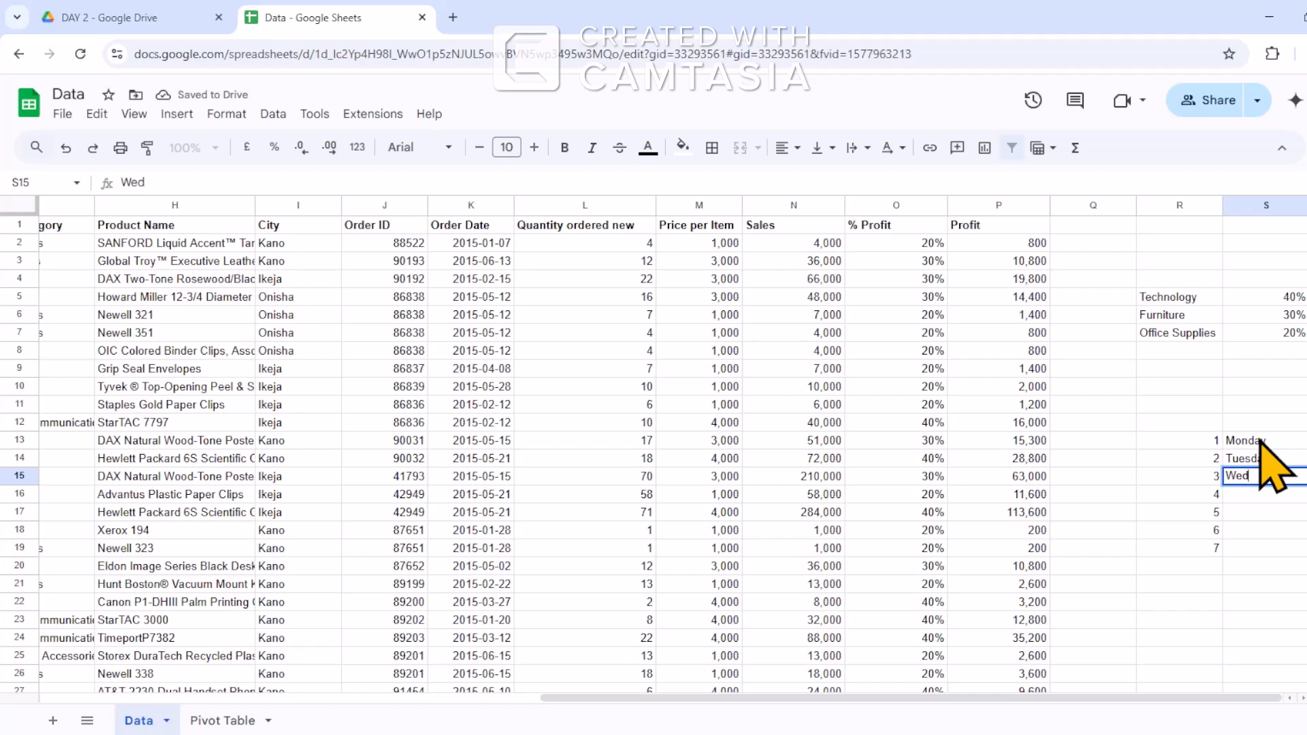
{"action": "type", "text": "nesday"}
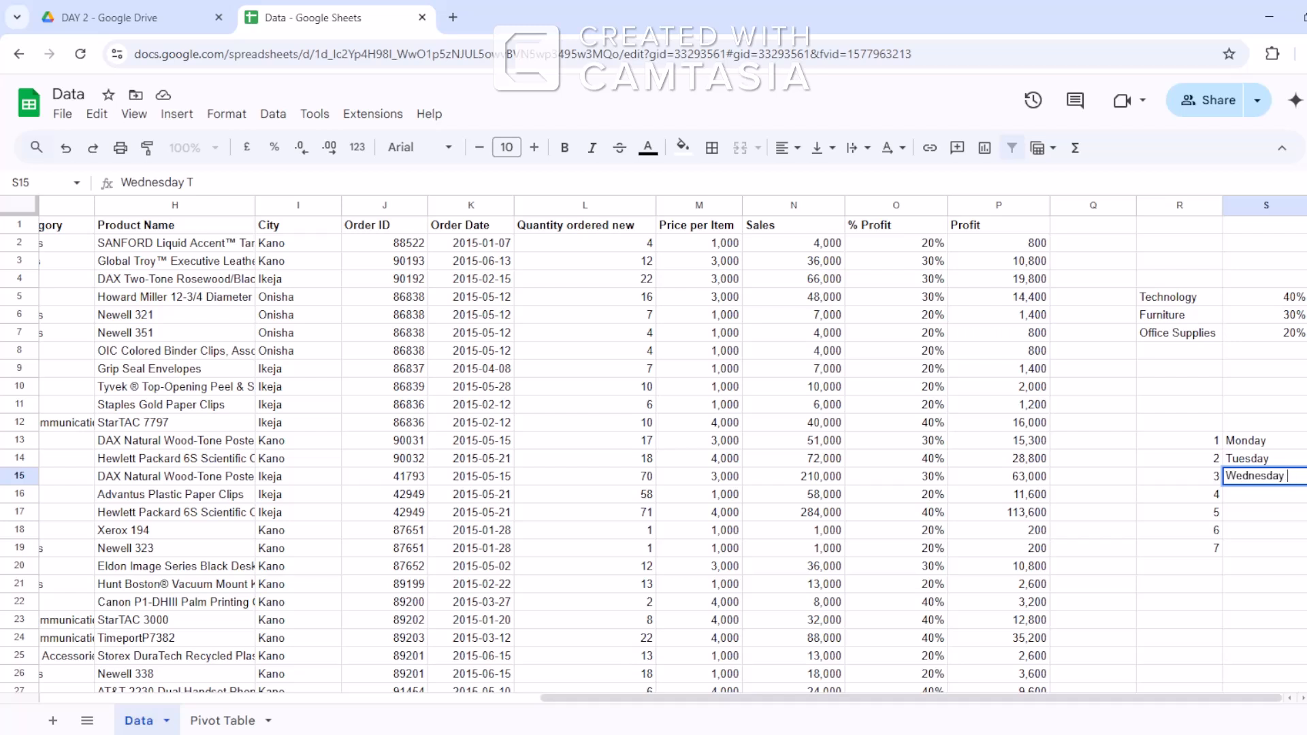
{"action": "key", "text": "Return"}
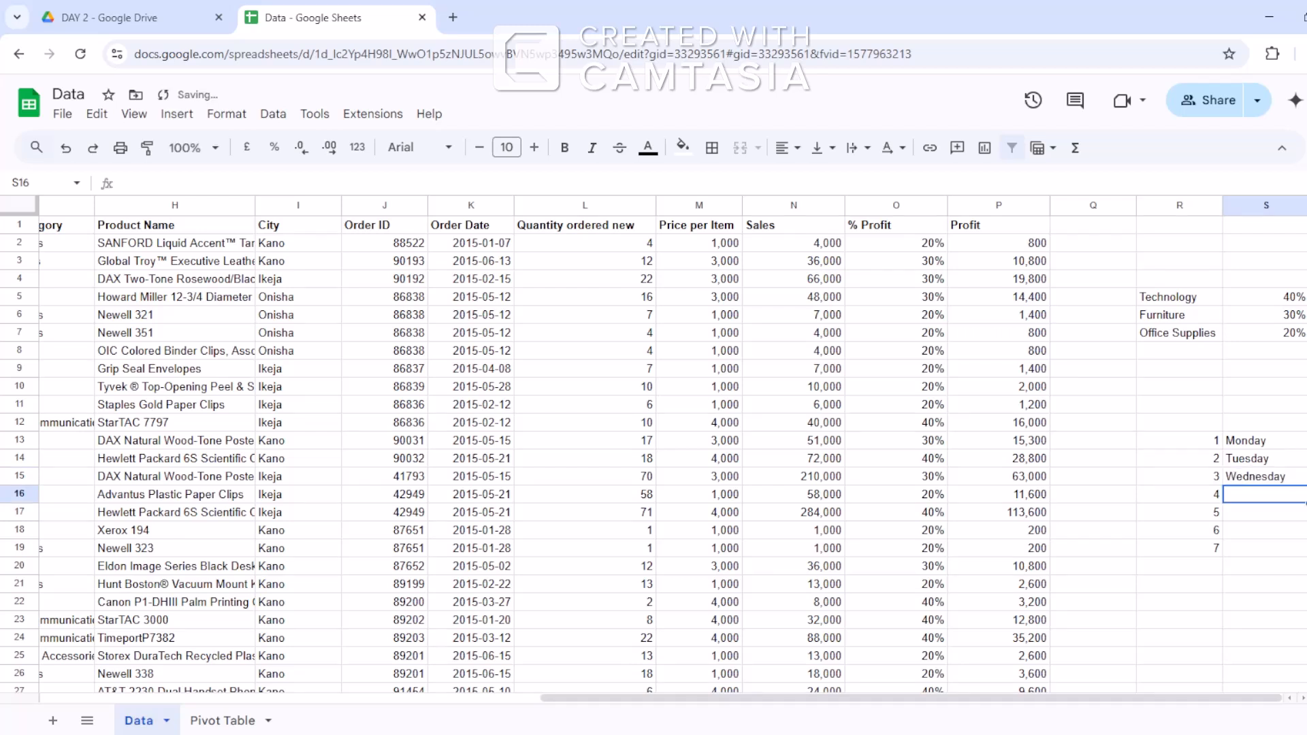
Complete the weekday list with Thursday, Friday, Saturday and Sunday in cells S16 to S19.
{"action": "type", "text": "Thursday"}
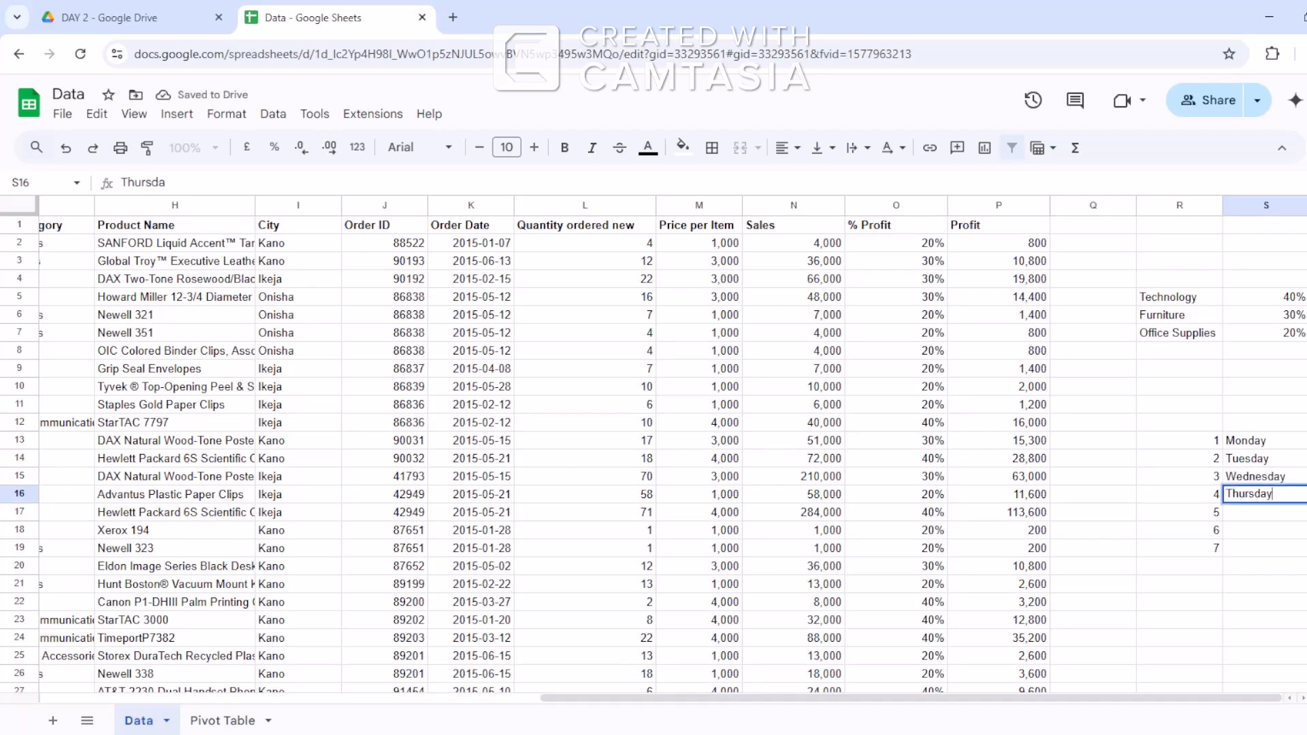
{"action": "key", "text": "Return"}
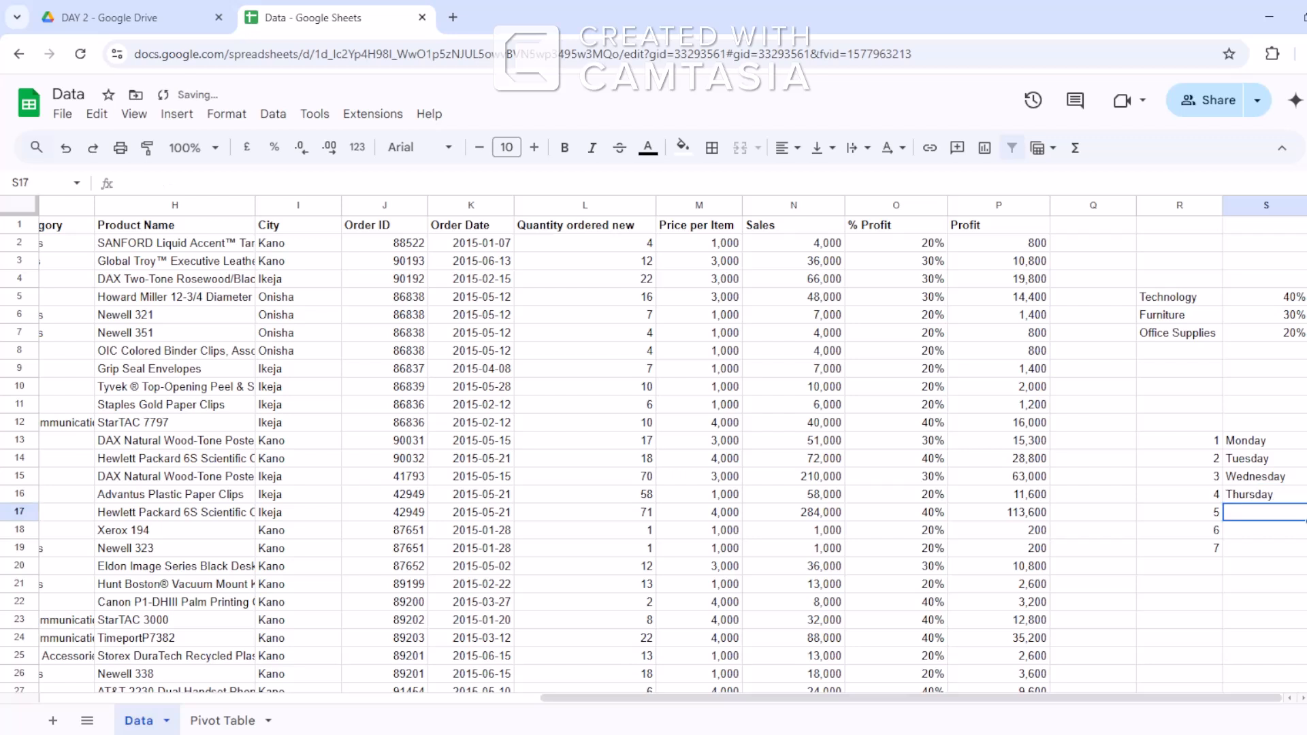
{"action": "type", "text": "Friday"}
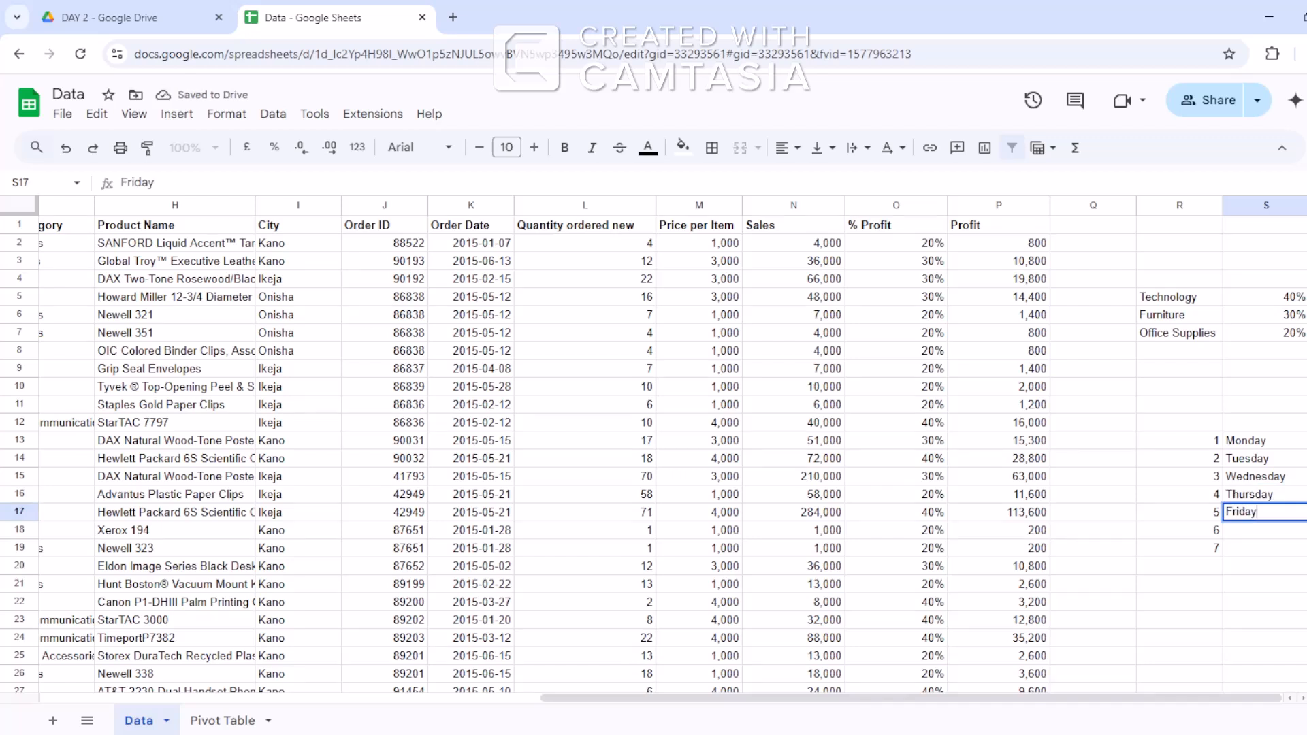
{"action": "key", "text": "Return"}
{"action": "type", "text": "Sa"}
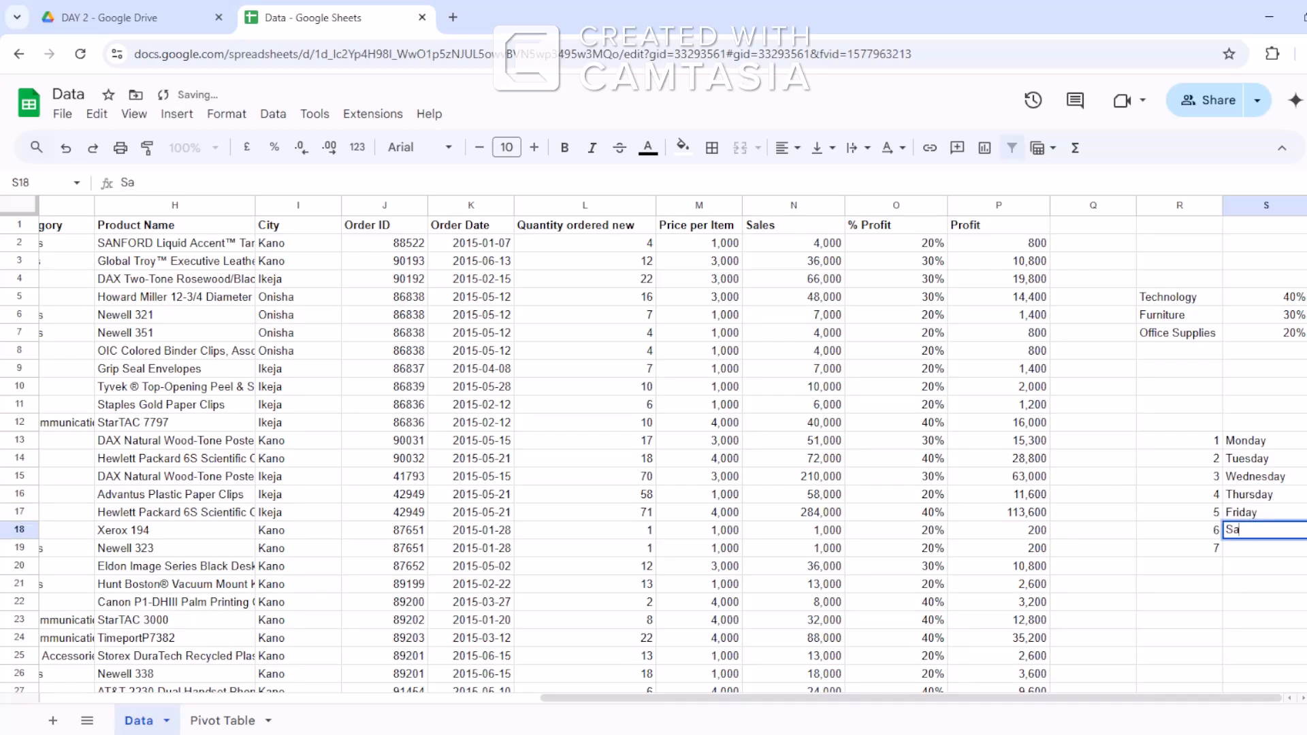
{"action": "type", "text": "turday"}
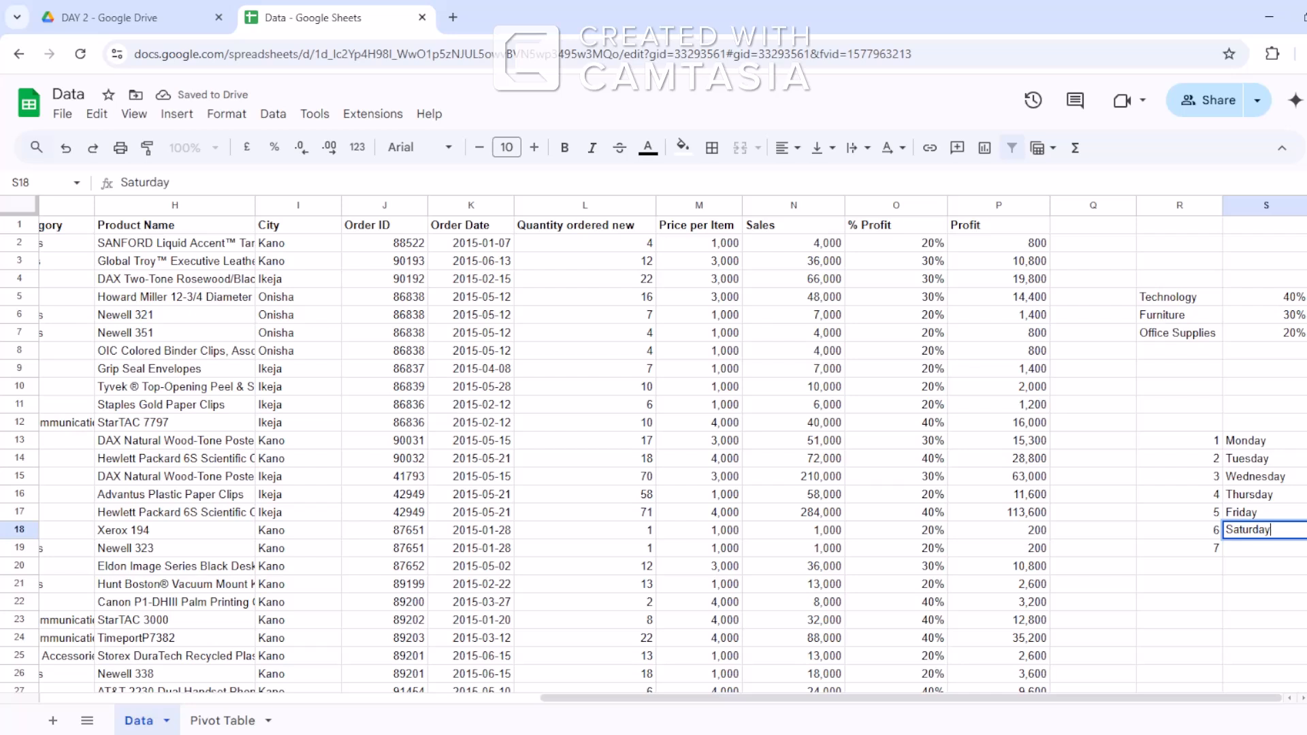
{"action": "key", "text": "Return"}
{"action": "type", "text": "Sunday"}
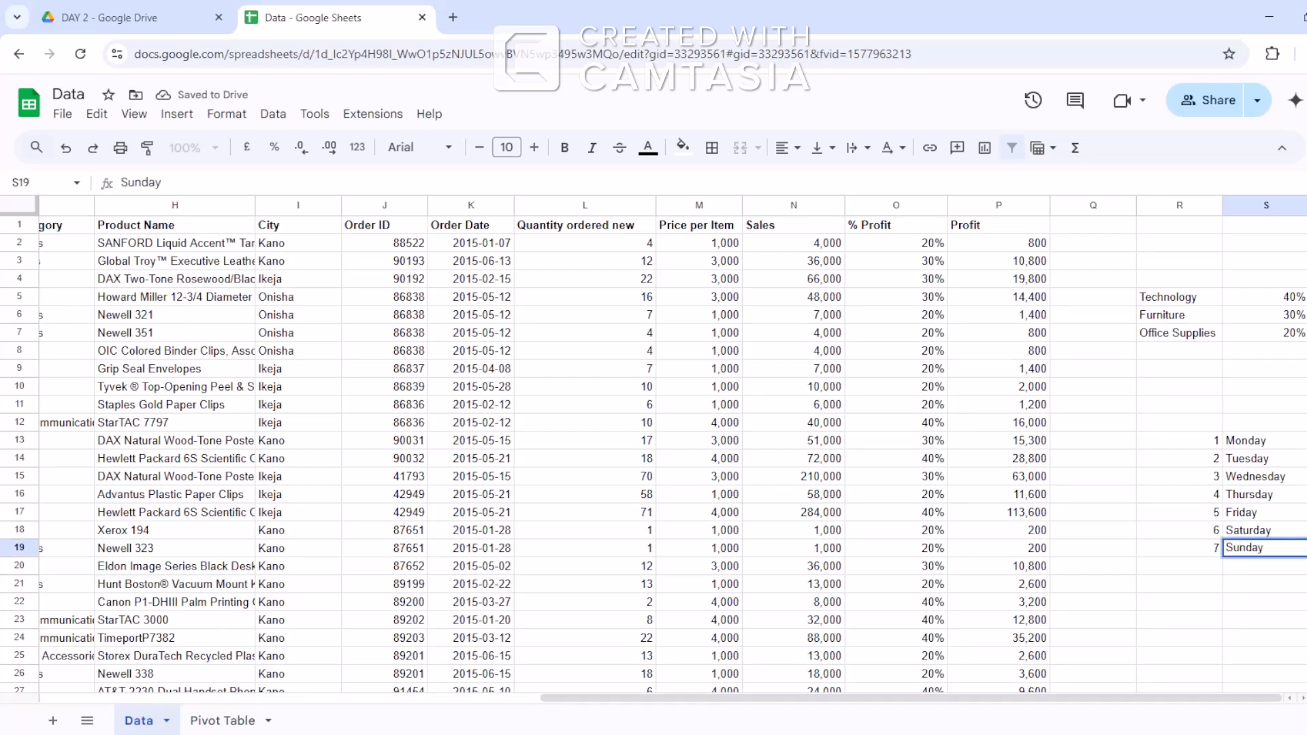
{"action": "key", "text": "Return"}
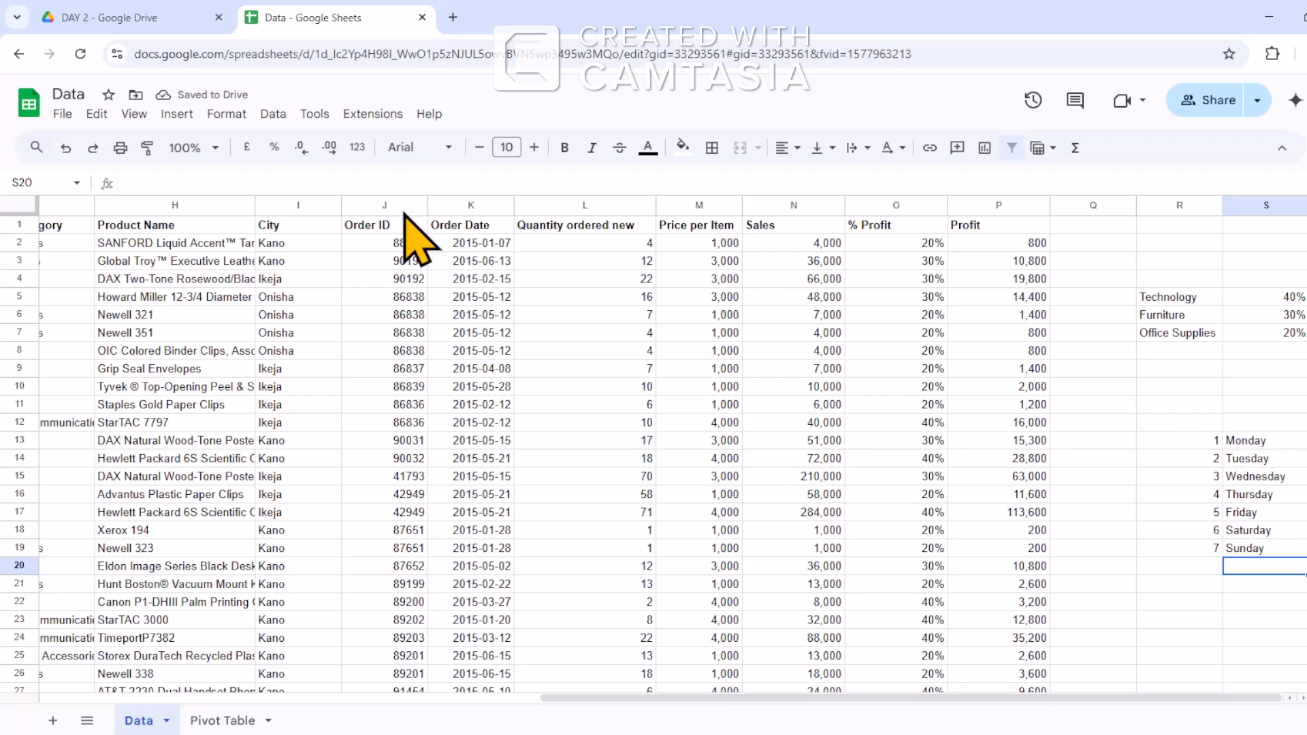
Inspect the contents of several cells in the Profit column.
{"action": "left_click", "coordinate": [547, 204]}
{"action": "left_click", "coordinate": [1028, 244]}
{"action": "left_click", "coordinate": [1033, 315]}
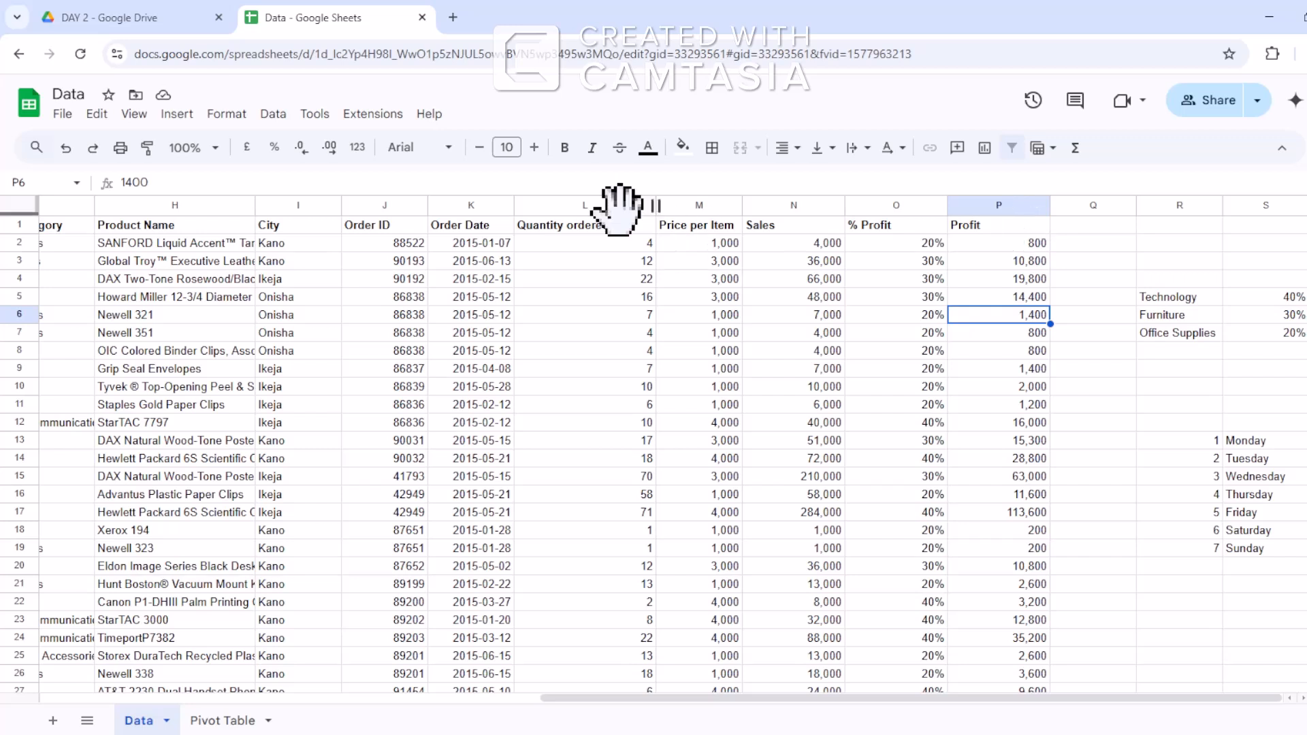
{"action": "left_click", "coordinate": [1019, 352]}
{"action": "left_click", "coordinate": [1026, 437]}
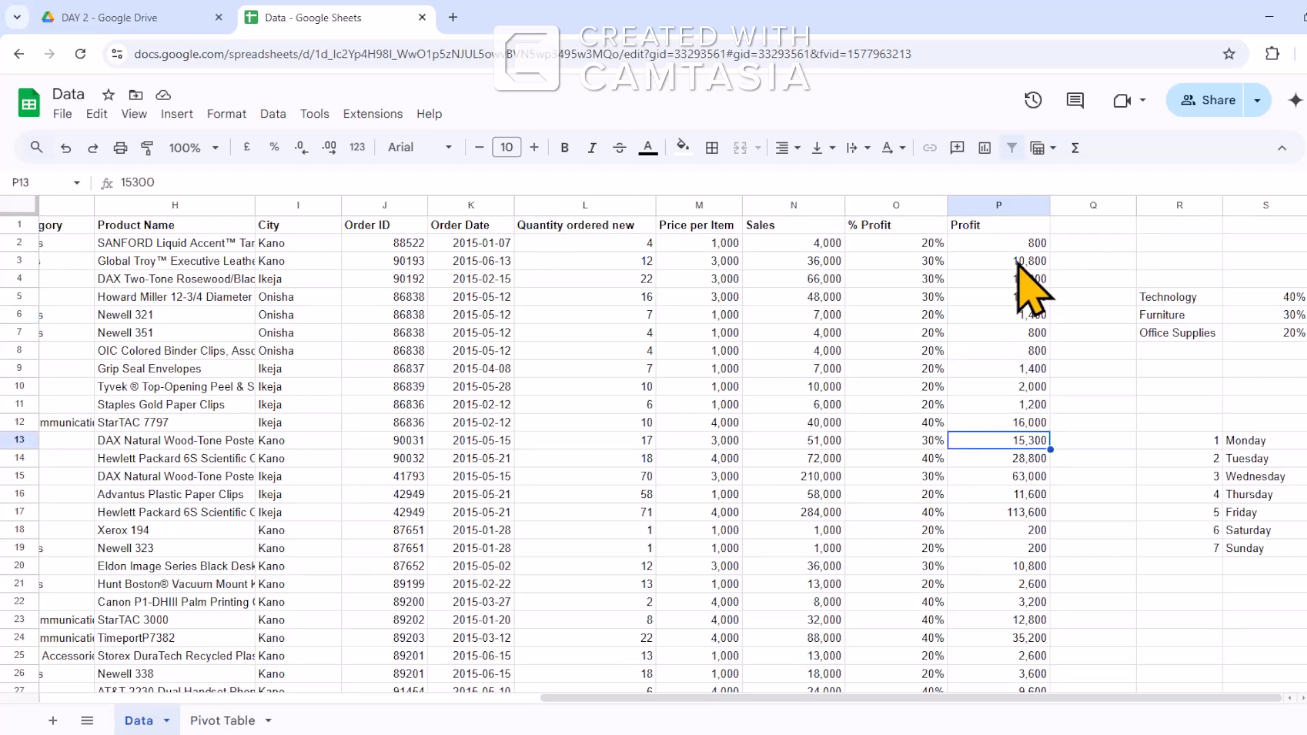
{"action": "left_click", "coordinate": [1016, 263]}
{"action": "left_click", "coordinate": [990, 320]}
Convert the Profit column P to static values by copying it and pasting values only over itself.
{"action": "left_click", "coordinate": [1007, 201]}
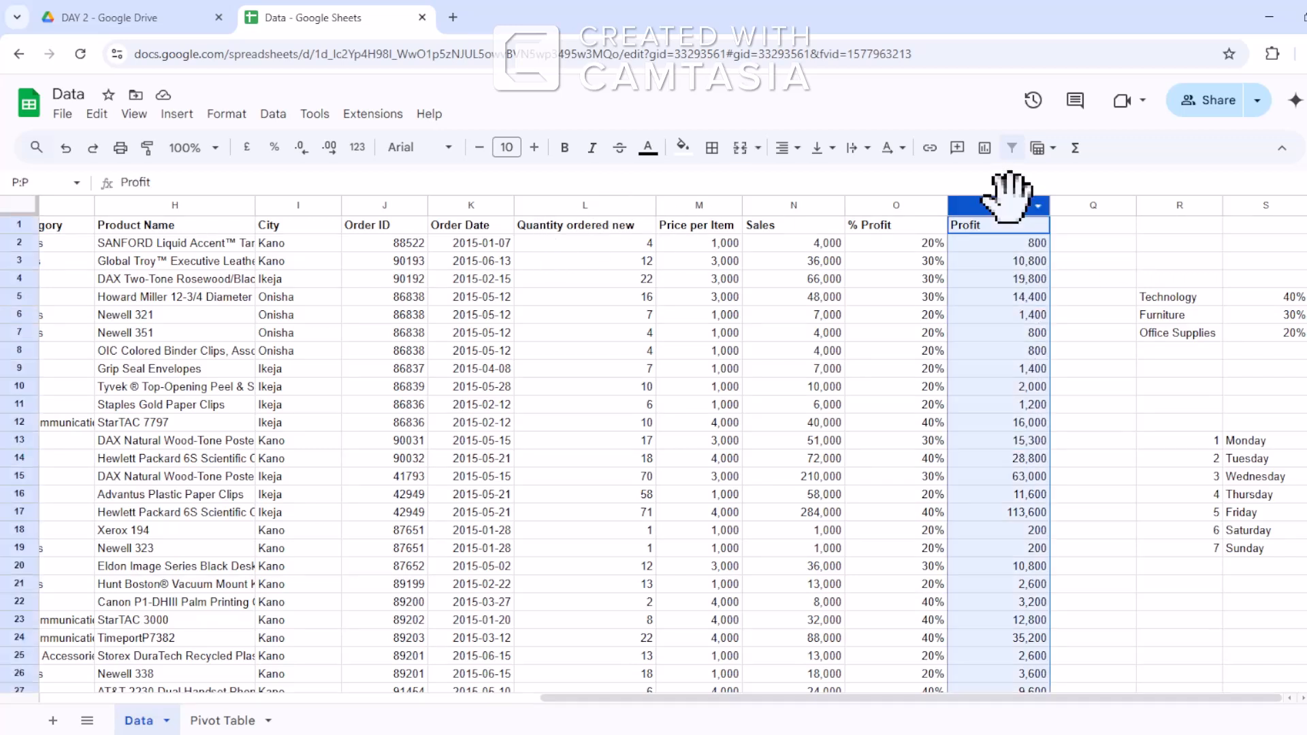
{"action": "key", "text": "ctrl+c"}
{"action": "right_click", "coordinate": [1016, 282]}
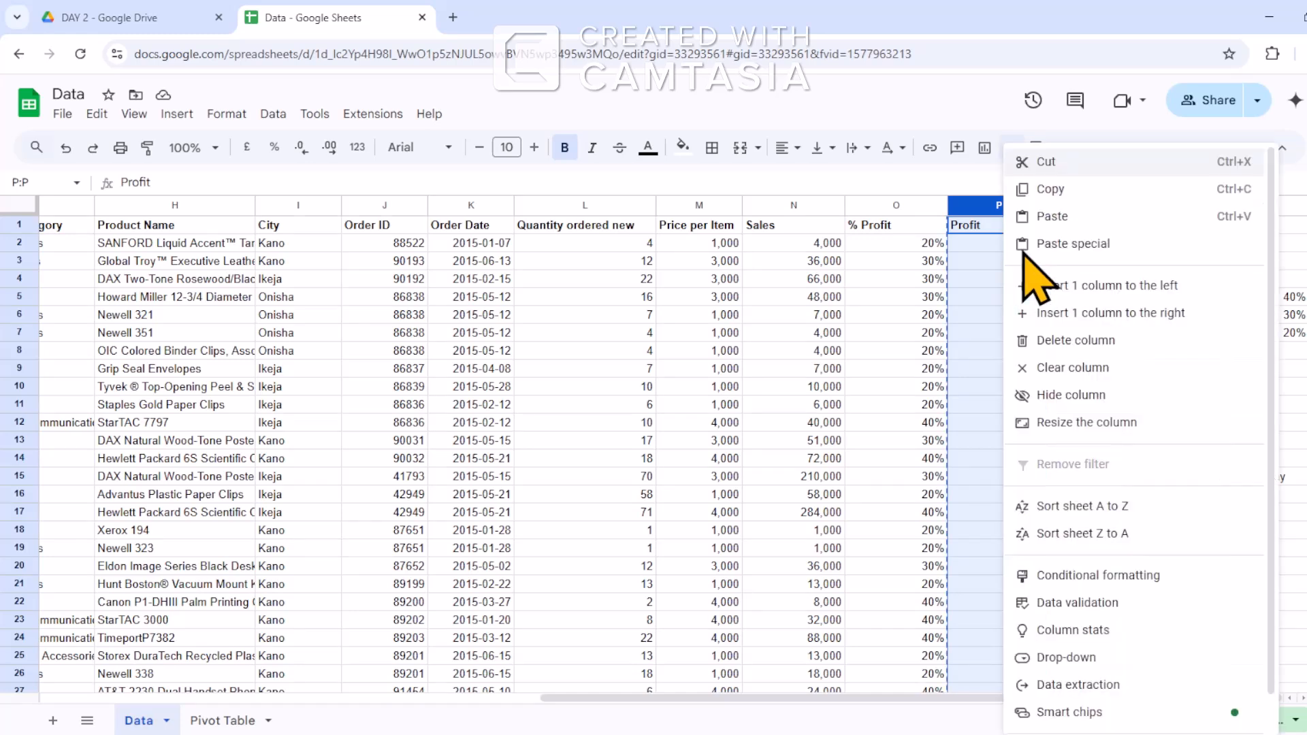
{"action": "mouse_move", "coordinate": [1028, 245]}
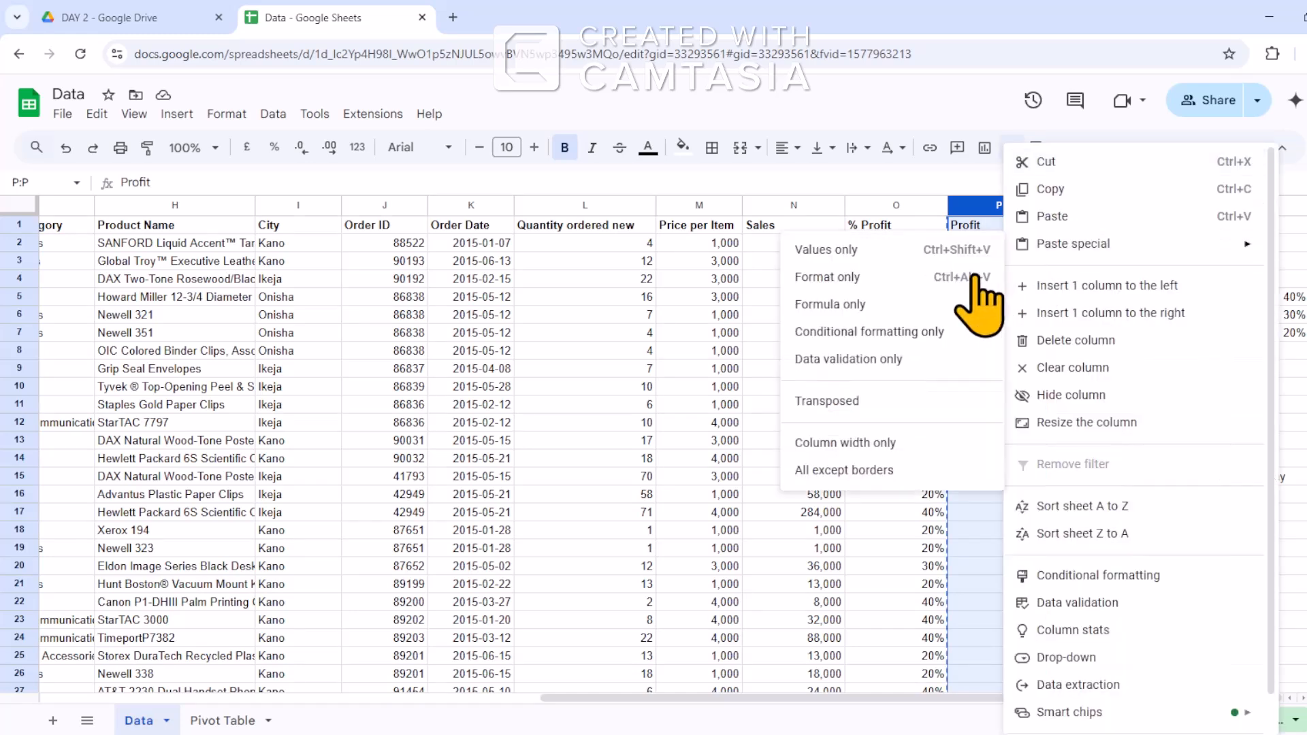
{"action": "left_click", "coordinate": [920, 250]}
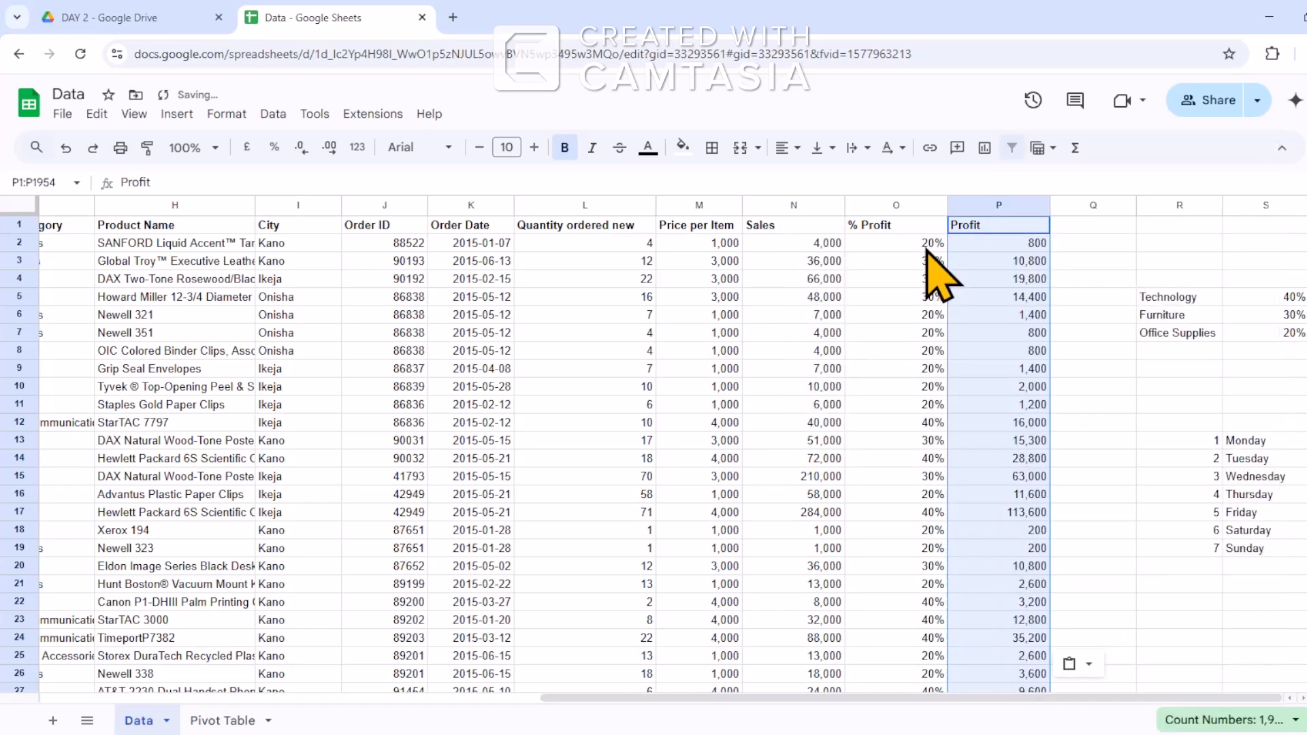
{"action": "left_click", "coordinate": [574, 205]}
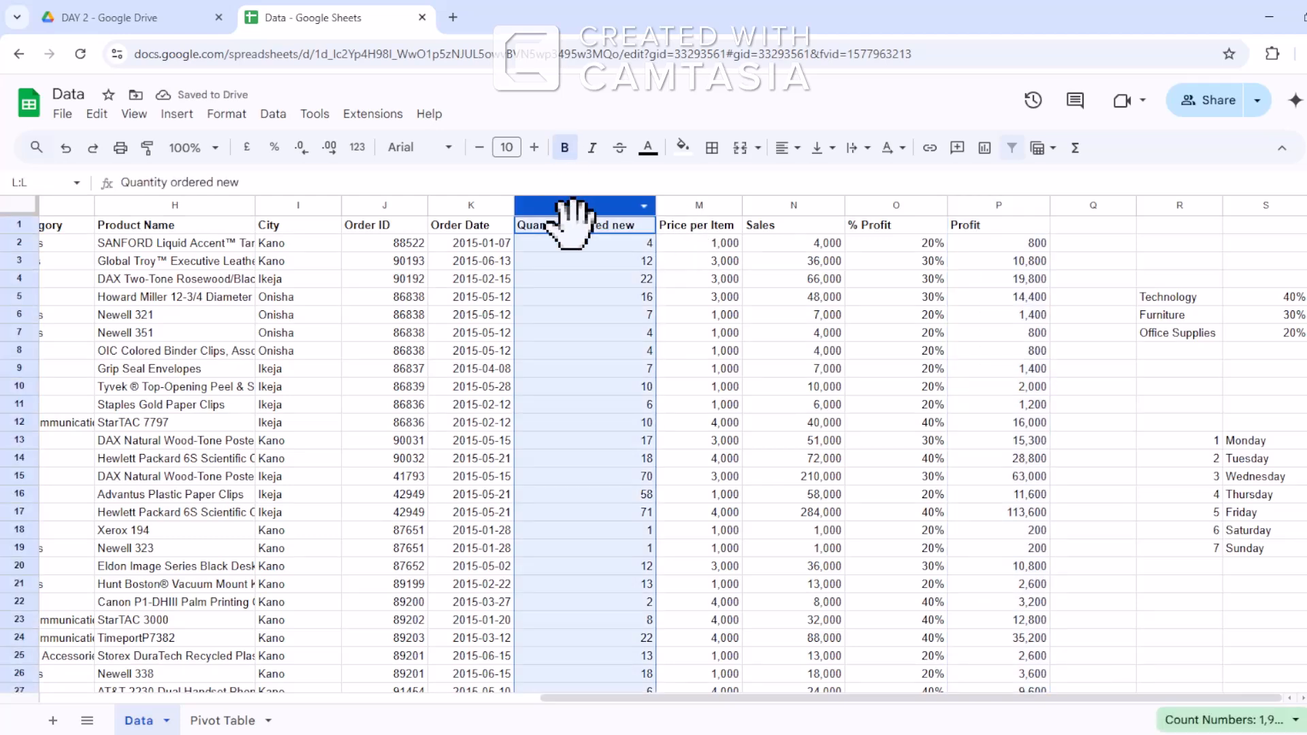
{"action": "right_click", "coordinate": [569, 328]}
{"action": "left_click", "coordinate": [538, 242]}
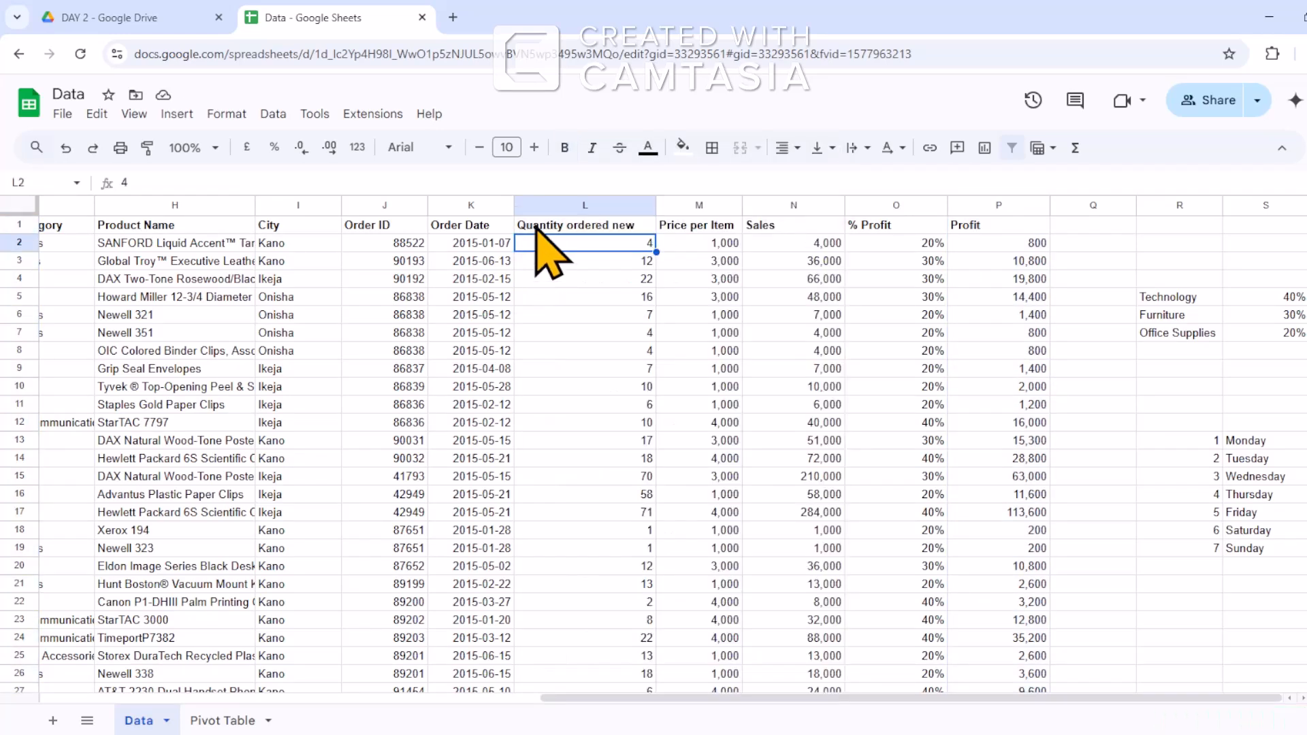
{"action": "left_click", "coordinate": [565, 204]}
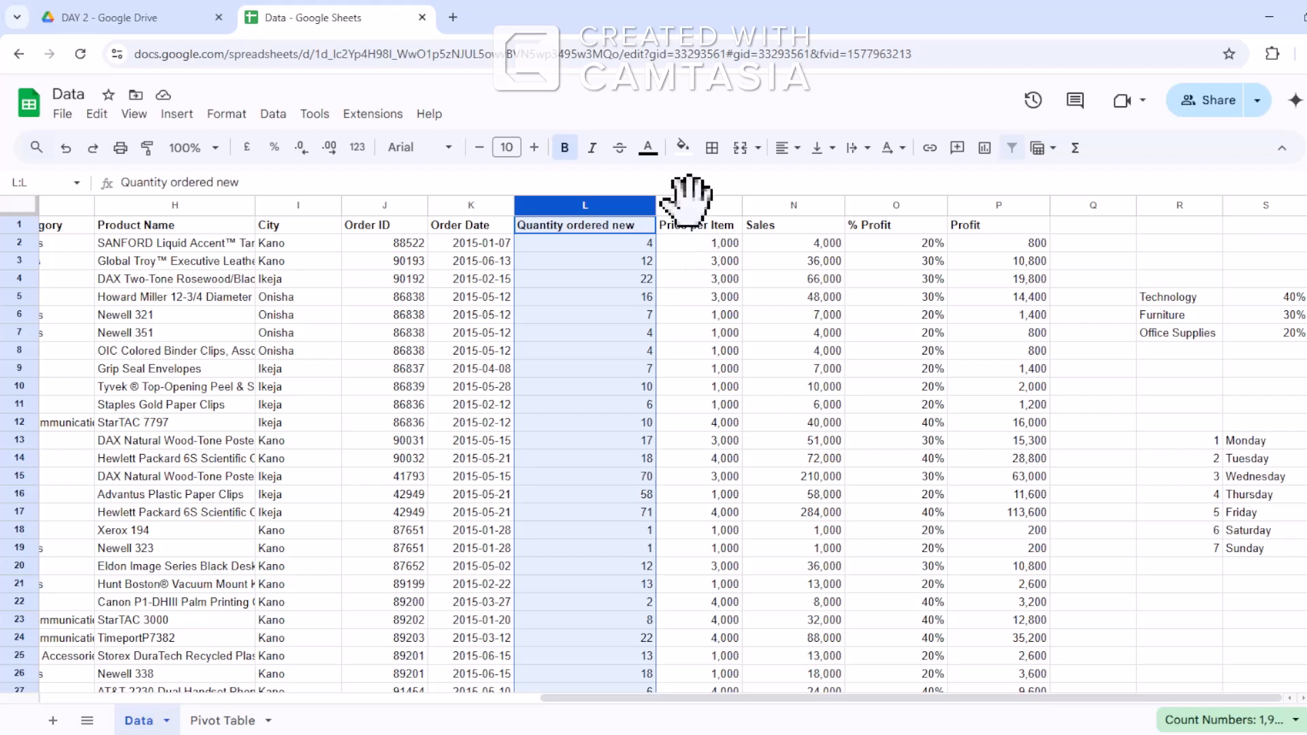
{"action": "left_click", "coordinate": [686, 204], "text": "ctrl"}
{"action": "right_click", "coordinate": [674, 250]}
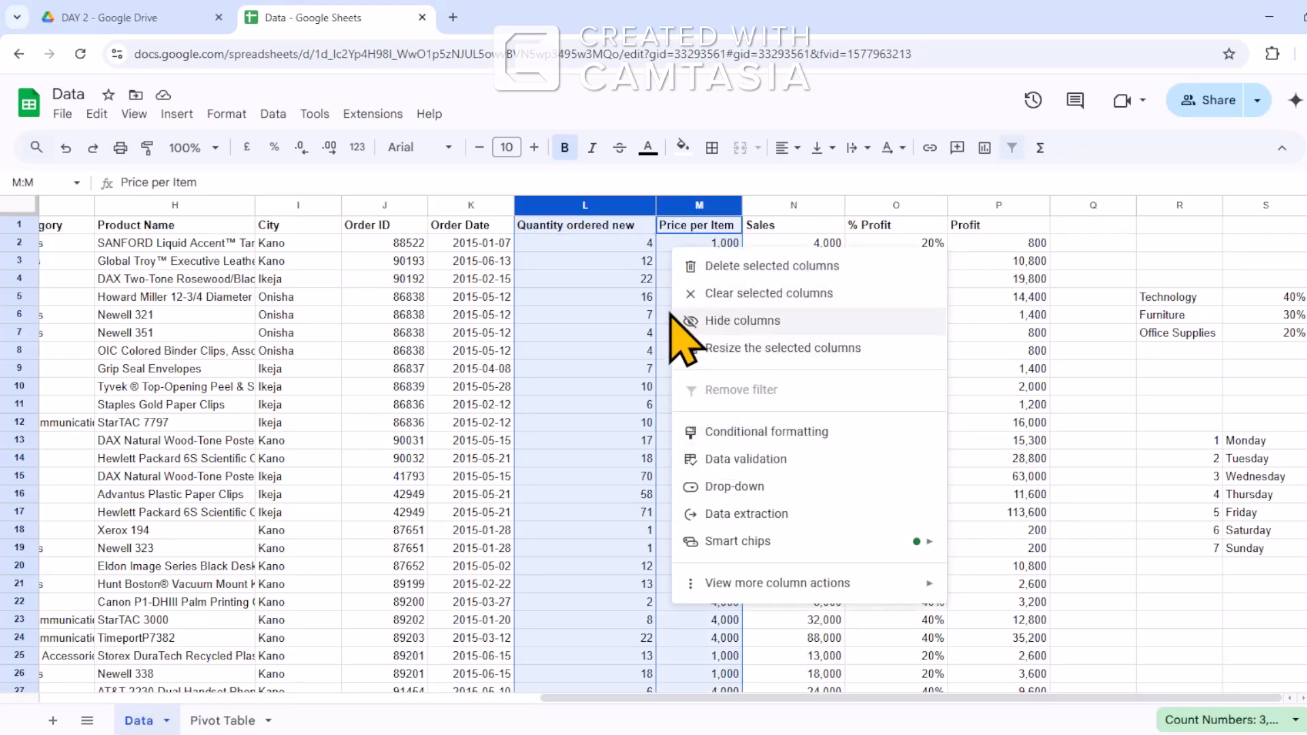
{"action": "left_click", "coordinate": [607, 279]}
Insert two blank columns between Order Date and Quantity ordered new.
{"action": "left_click", "coordinate": [599, 204]}
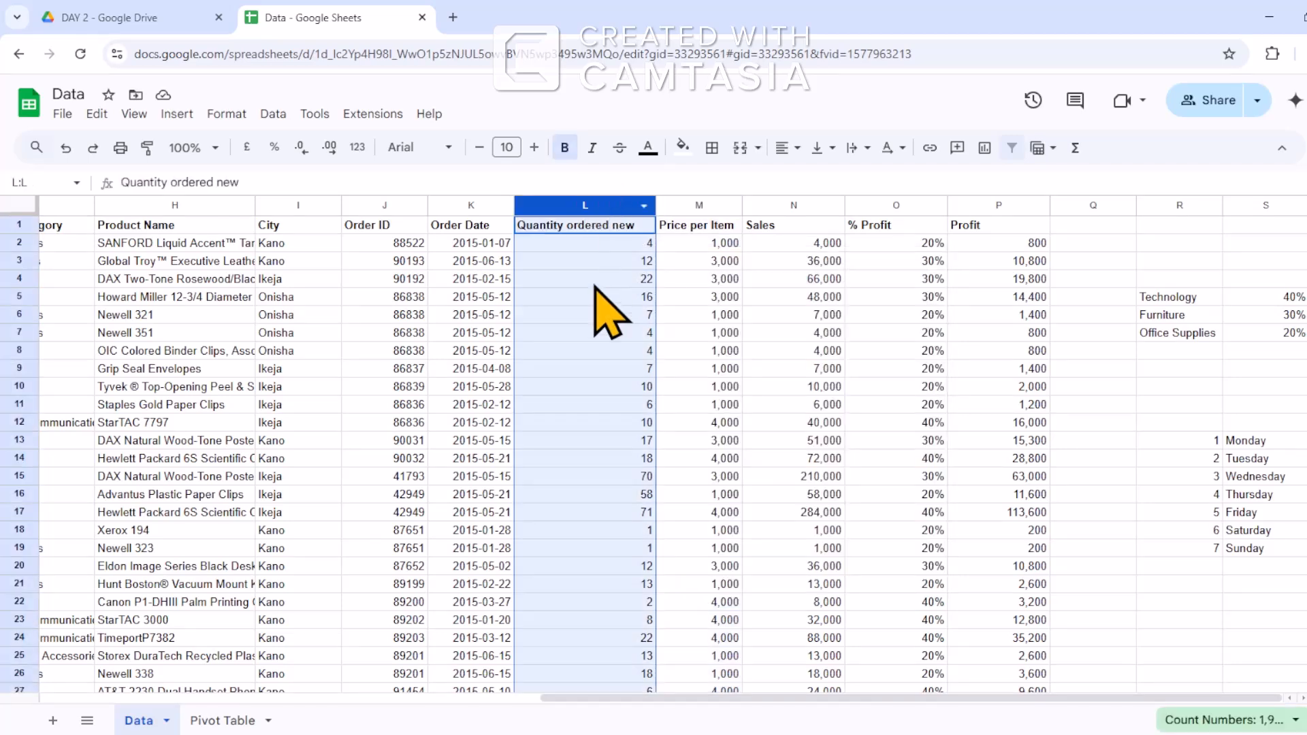
{"action": "right_click", "coordinate": [596, 287]}
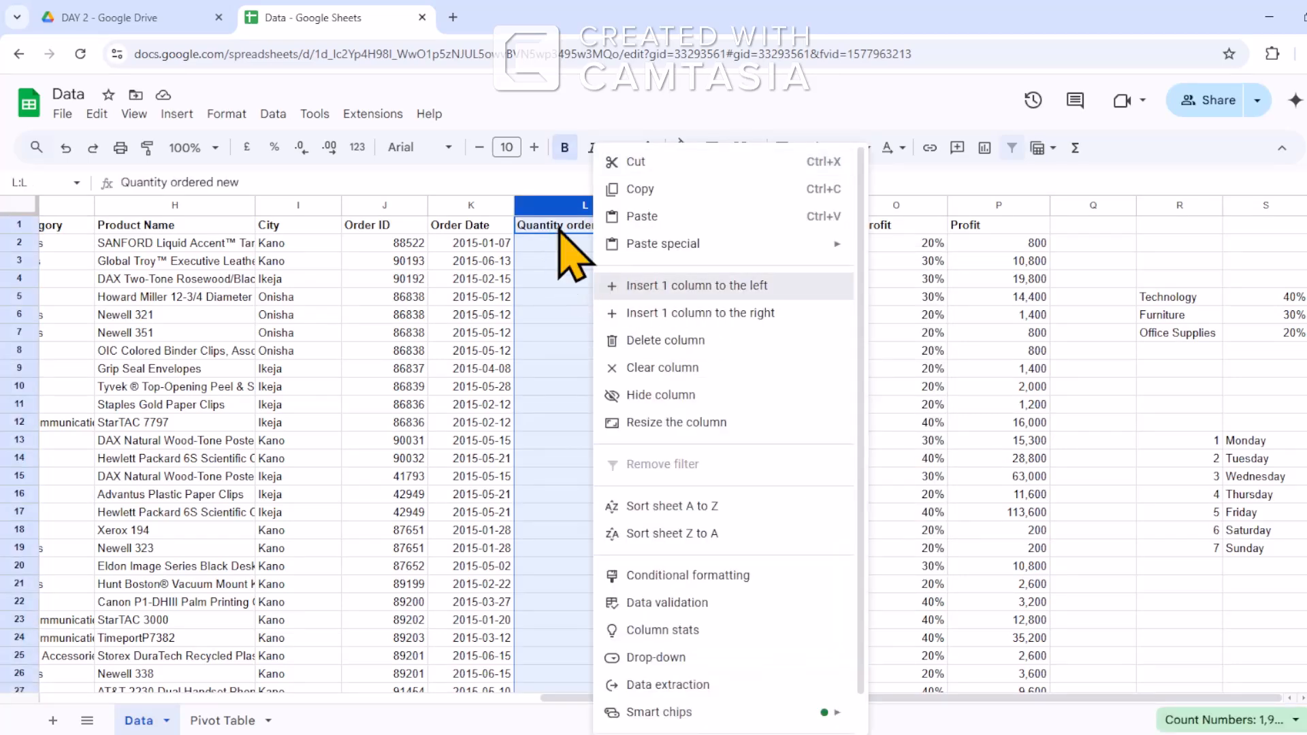
{"action": "key", "text": "Return"}
{"action": "right_click", "coordinate": [566, 279]}
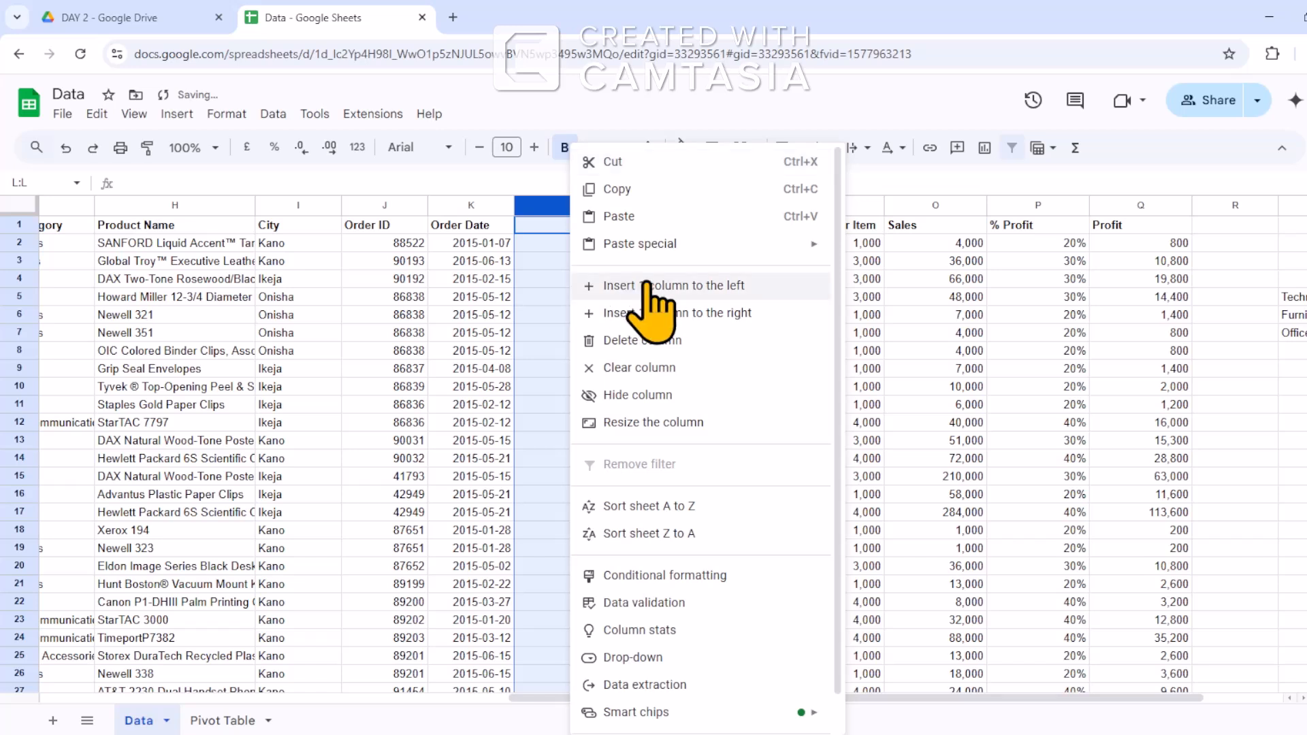
{"action": "left_click", "coordinate": [627, 285]}
Enter the header Weekday in cell L1 and Weekday Helper in cell M1.
{"action": "left_click", "coordinate": [583, 227]}
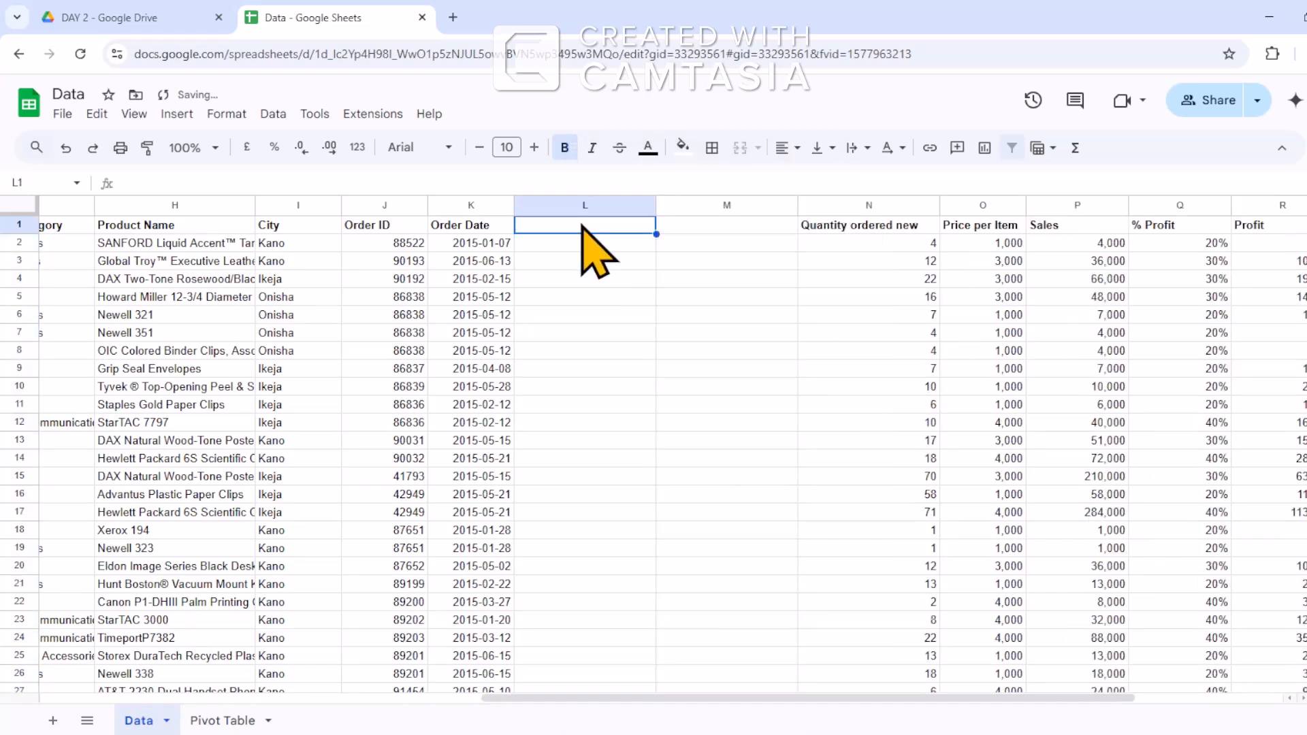
{"action": "left_click", "coordinate": [556, 248]}
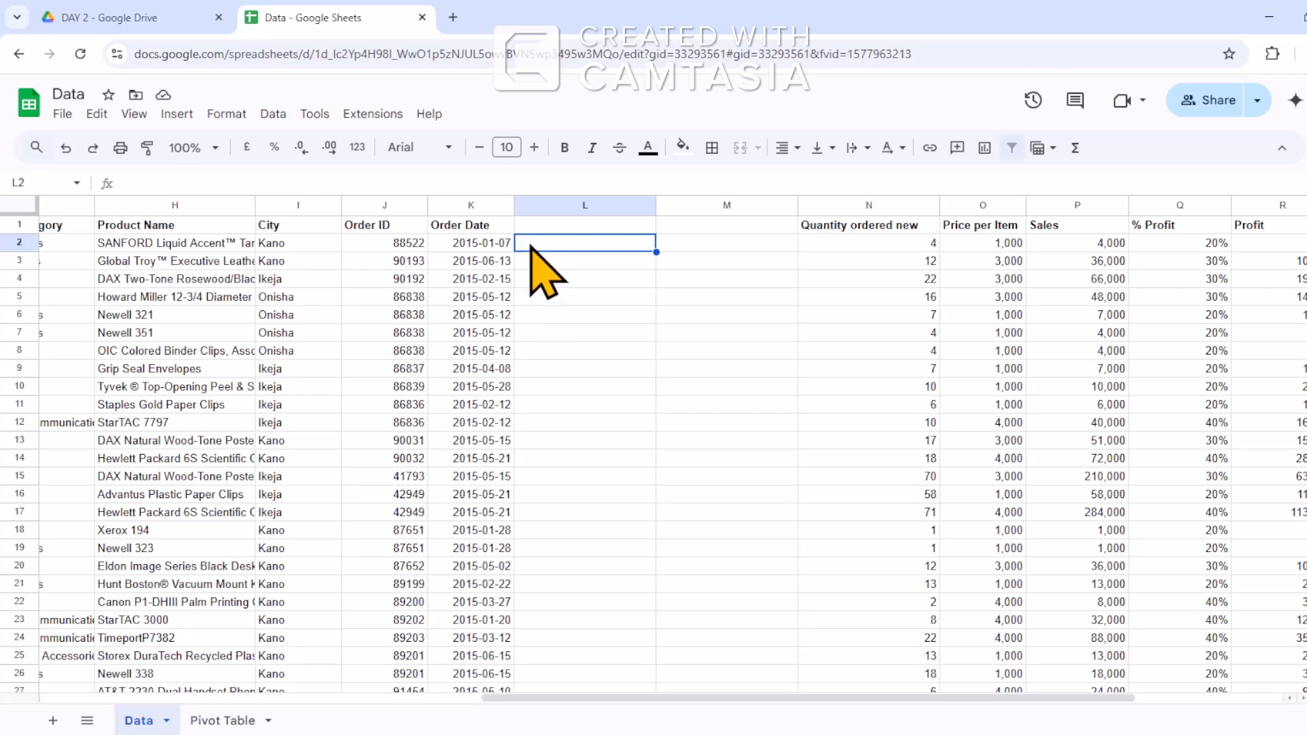
{"action": "left_click", "coordinate": [559, 227]}
{"action": "type", "text": "Wee"}
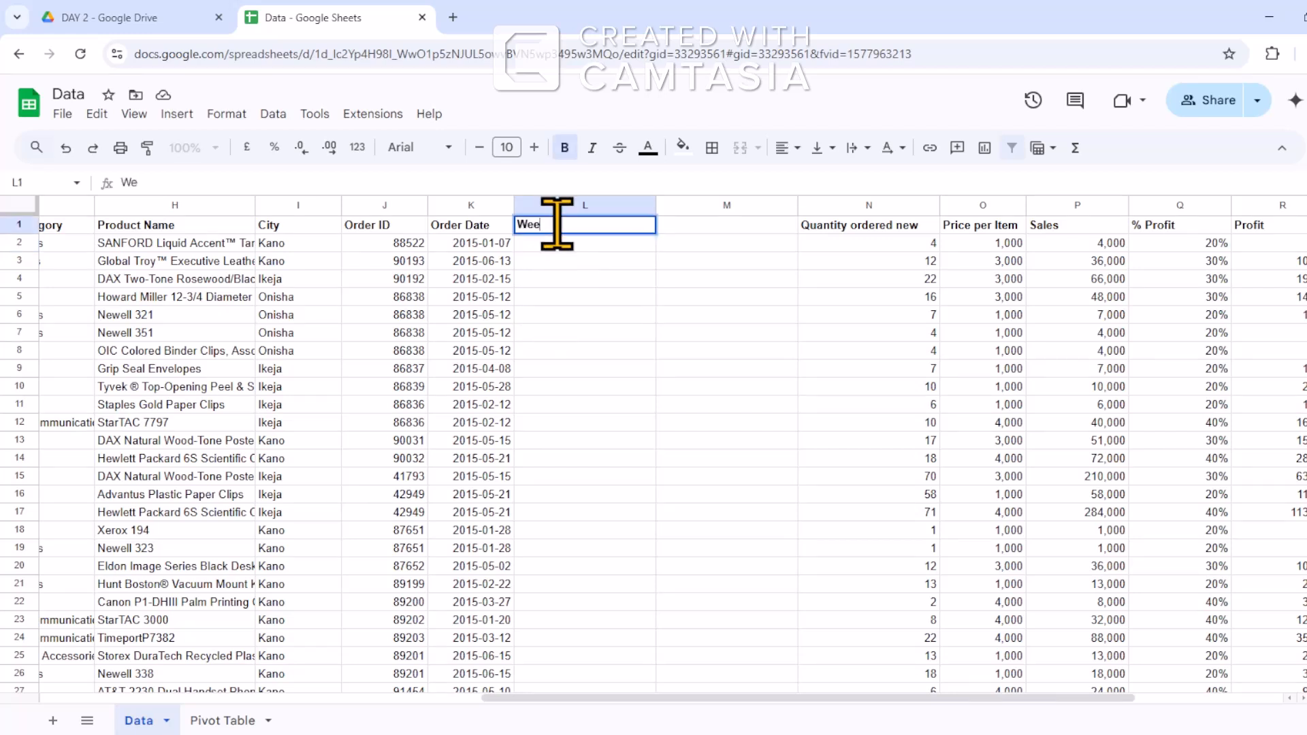
{"action": "type", "text": "kday"}
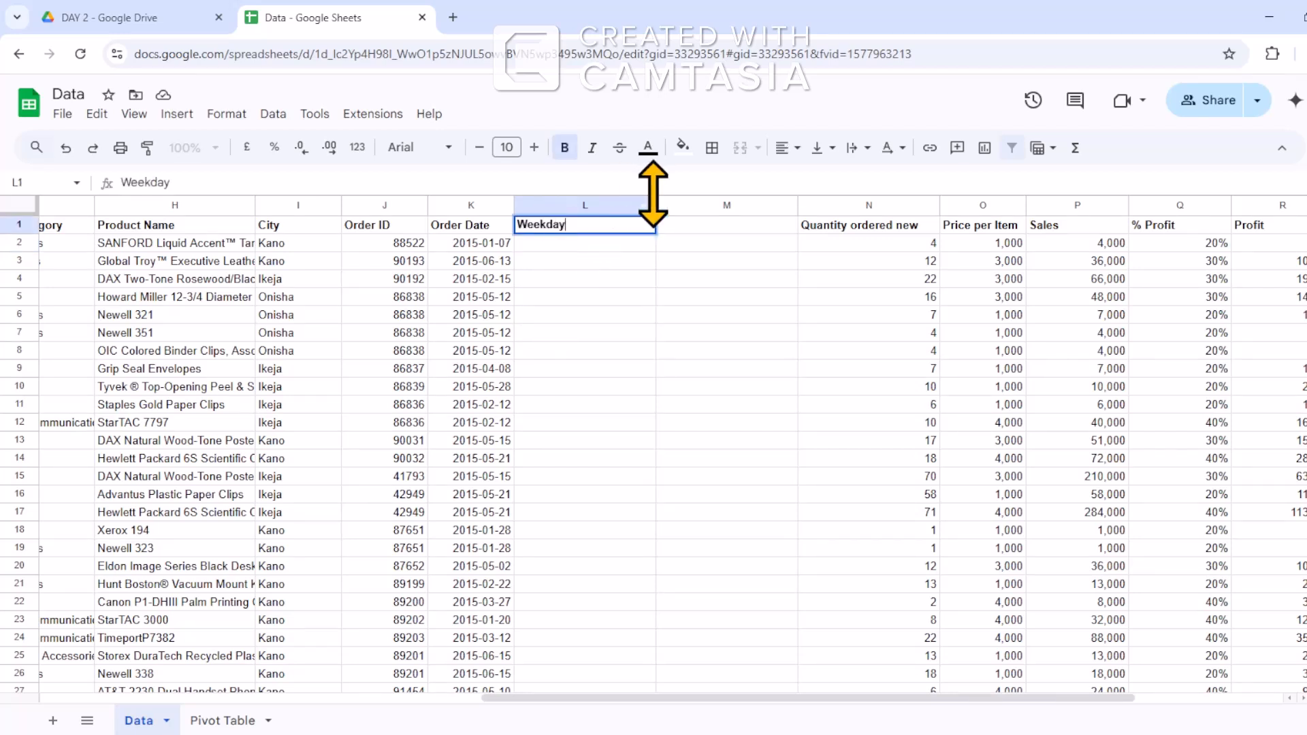
{"action": "left_click", "coordinate": [678, 225]}
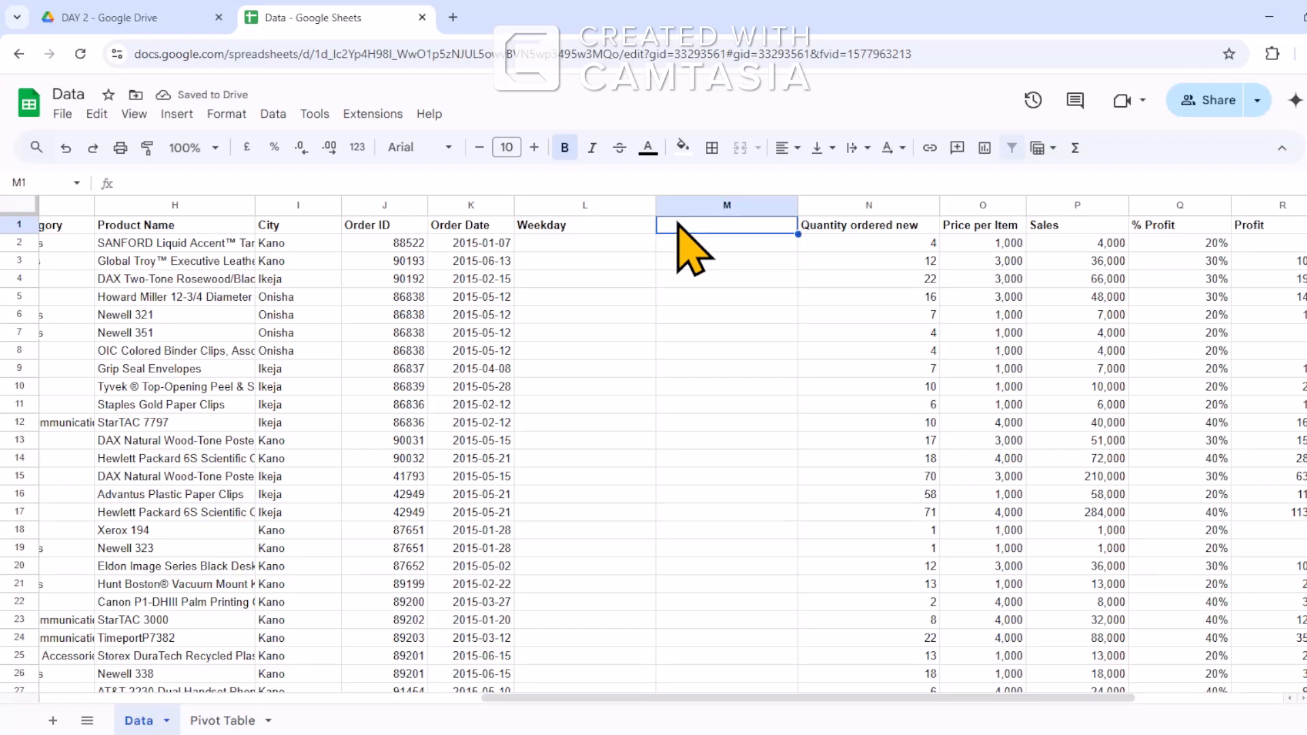
{"action": "type", "text": "Weekd"}
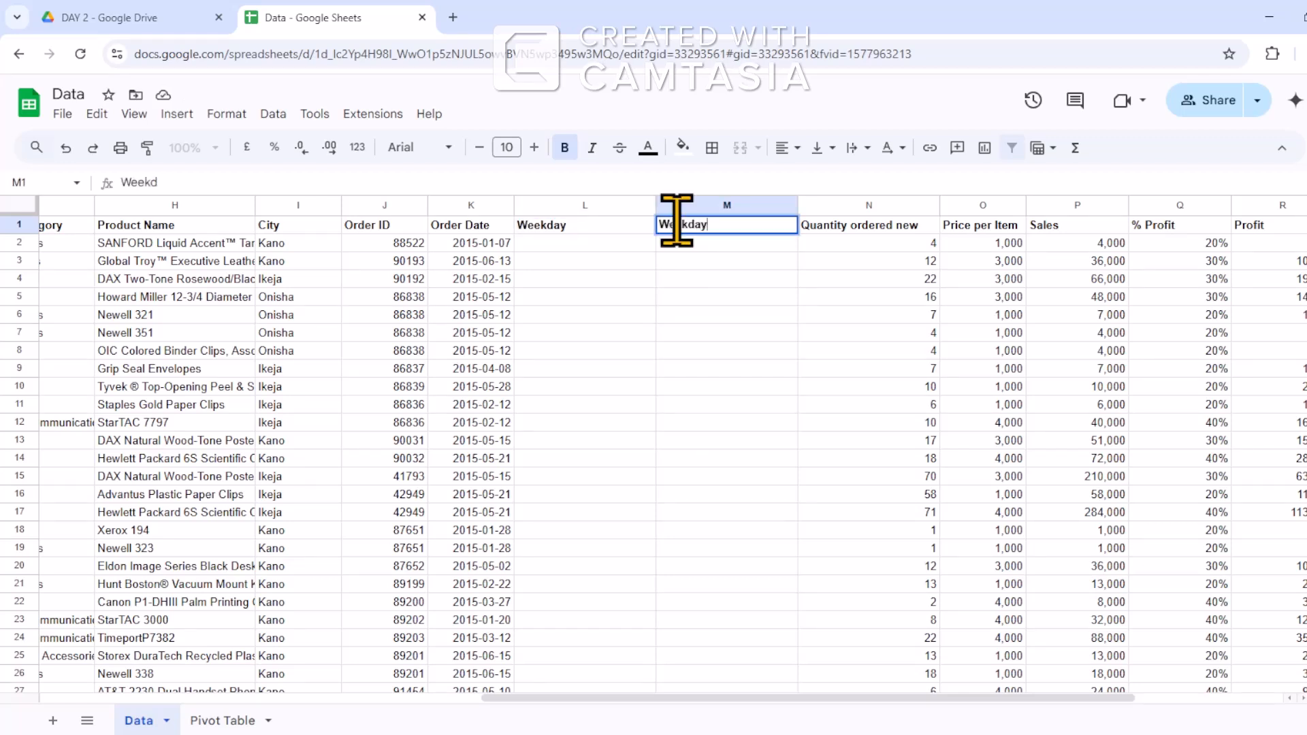
{"action": "type", "text": "ay Helper"}
Enter the formula =WEEKDAY(K2) in cell L2 to get the weekday number of the order date.
{"action": "left_click", "coordinate": [572, 243]}
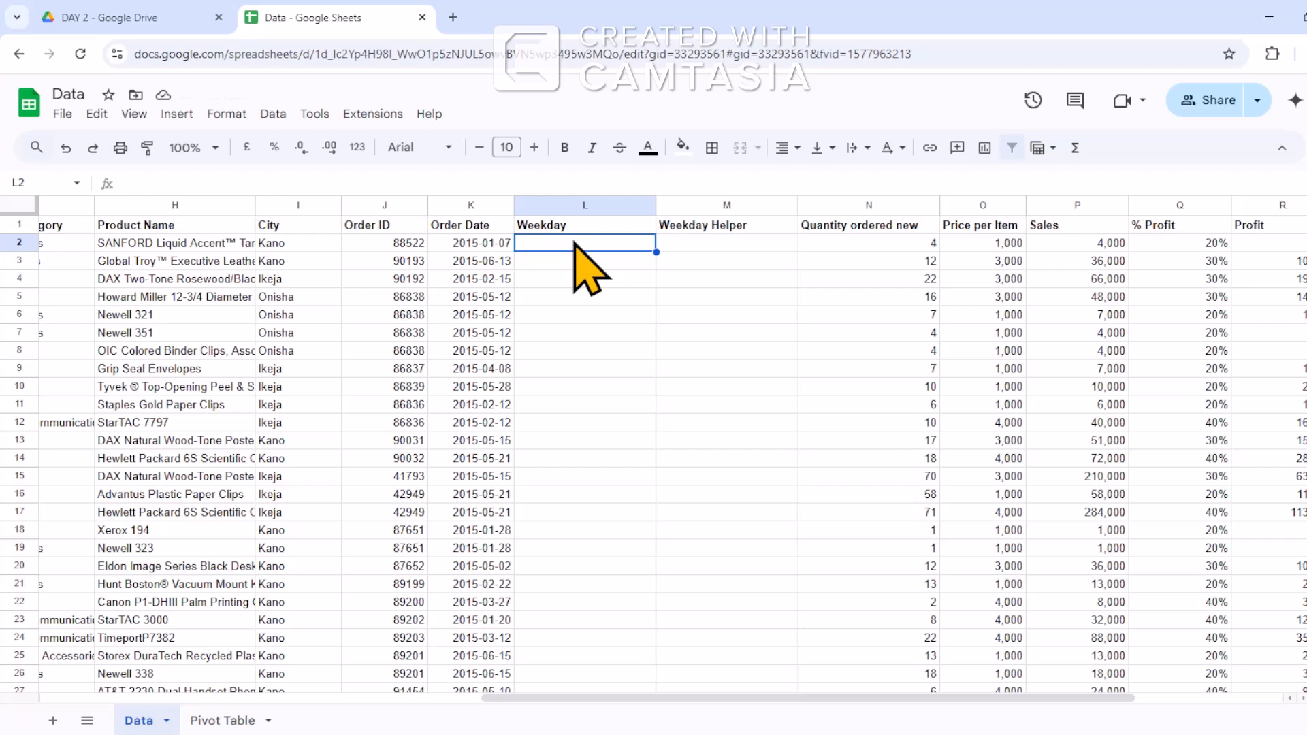
{"action": "type", "text": "="}
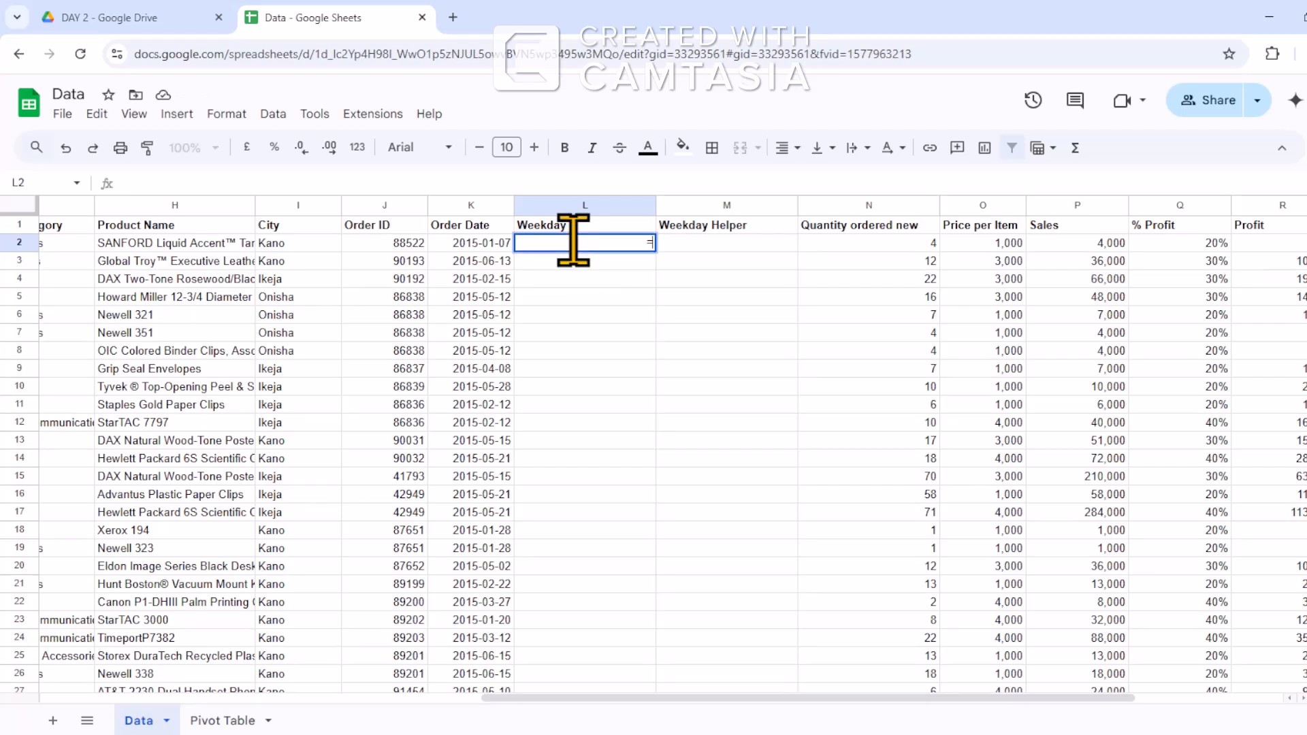
{"action": "type", "text": "we"}
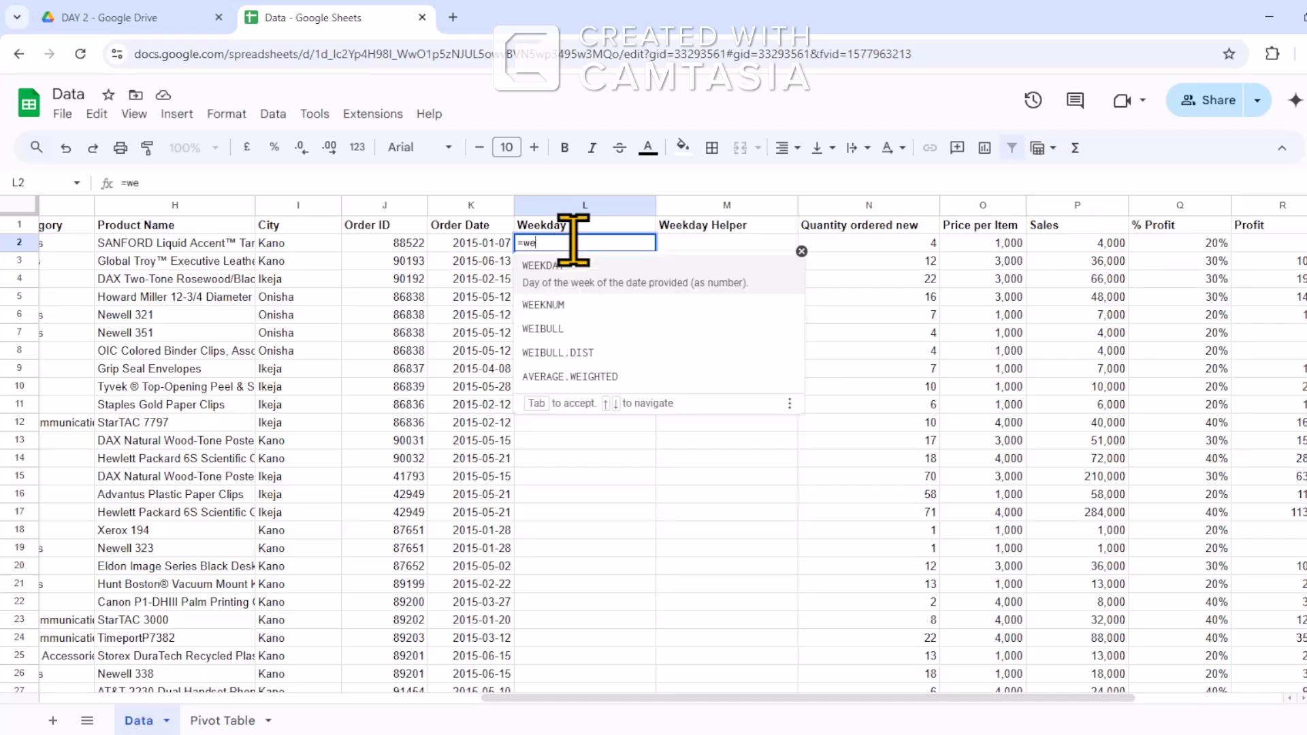
{"action": "left_click", "coordinate": [607, 276]}
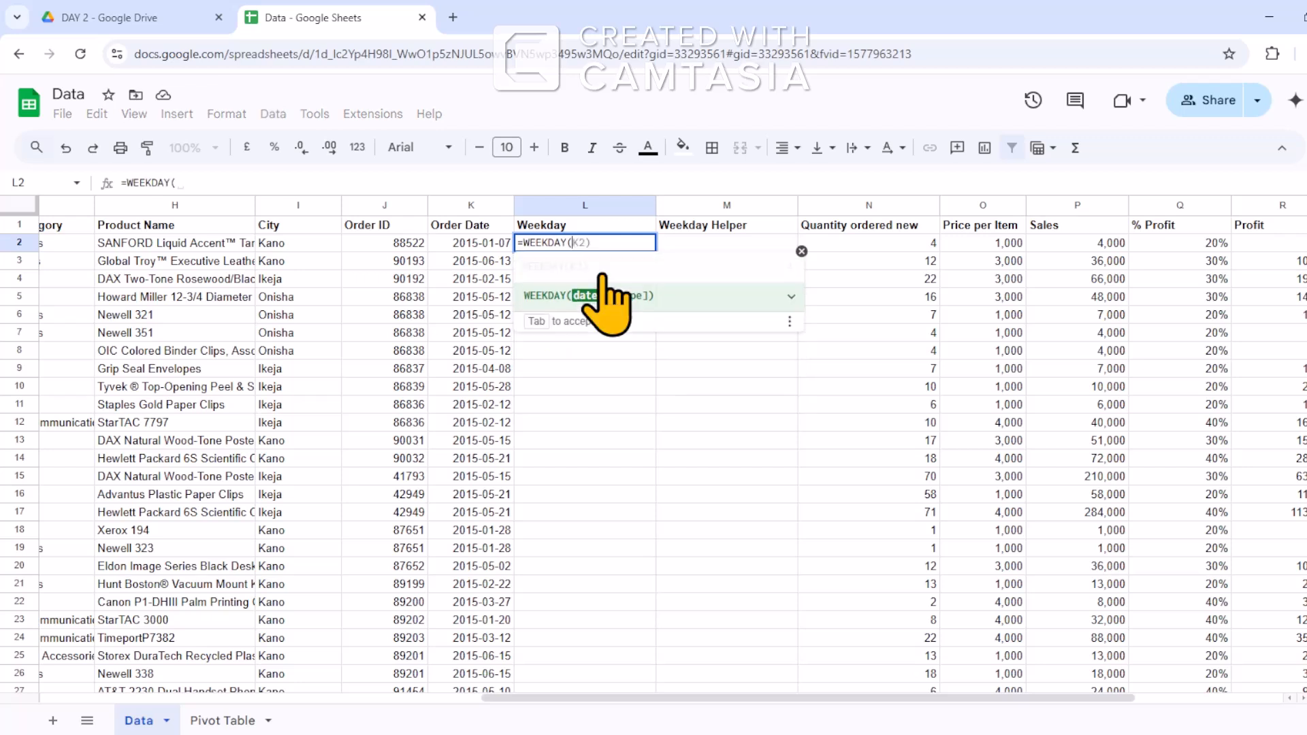
{"action": "left_click", "coordinate": [485, 246]}
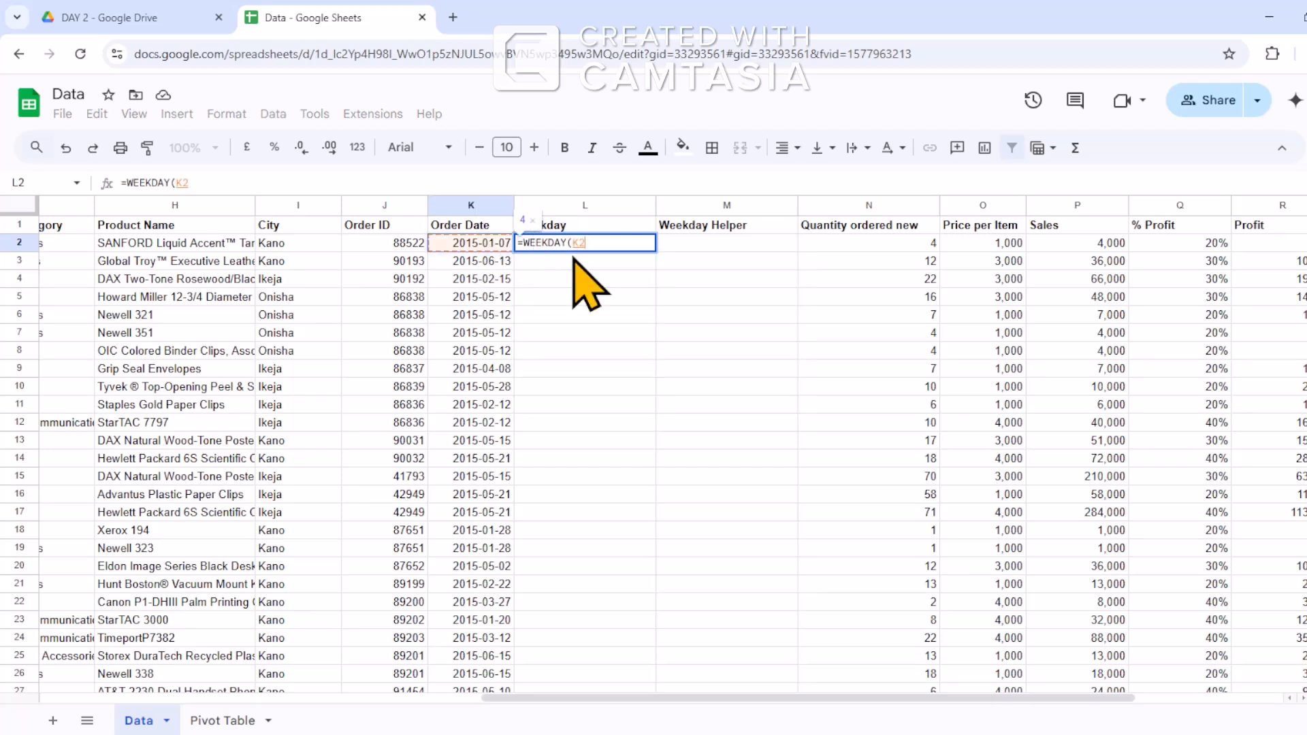
{"action": "type", "text": ")"}
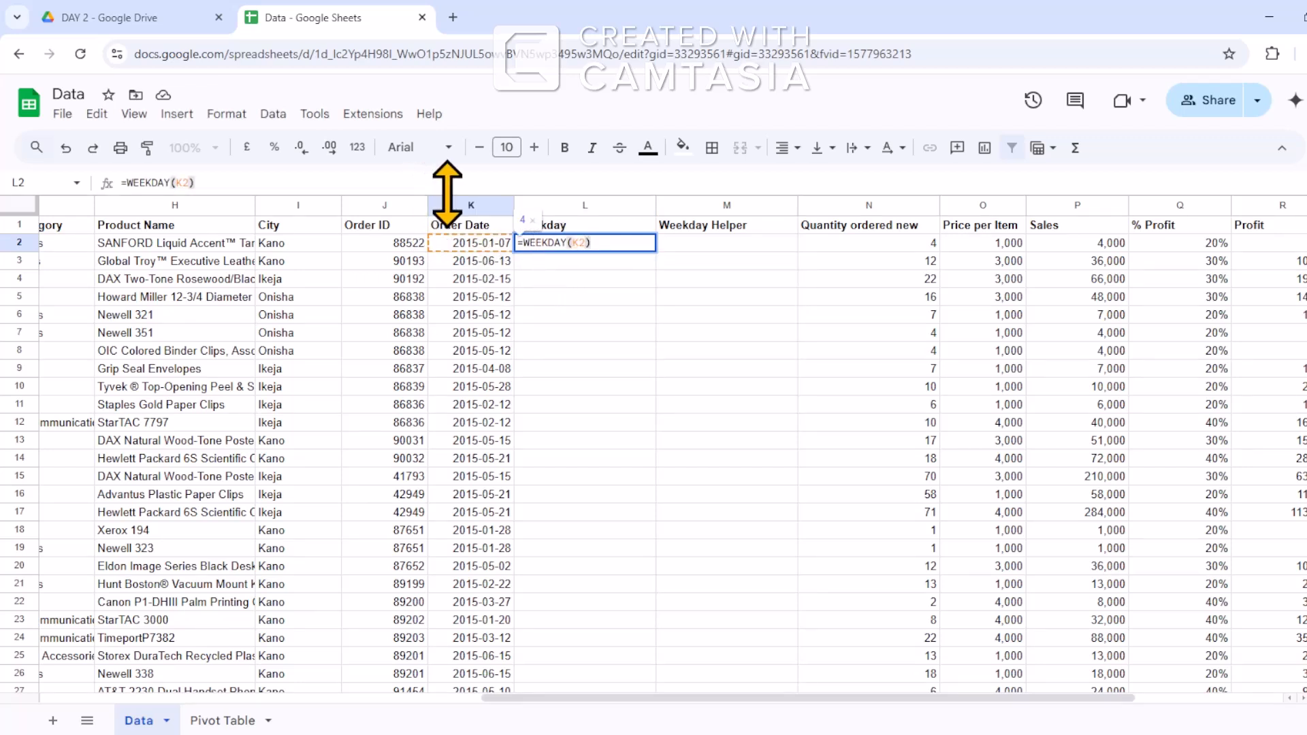
{"action": "key", "text": "Return"}
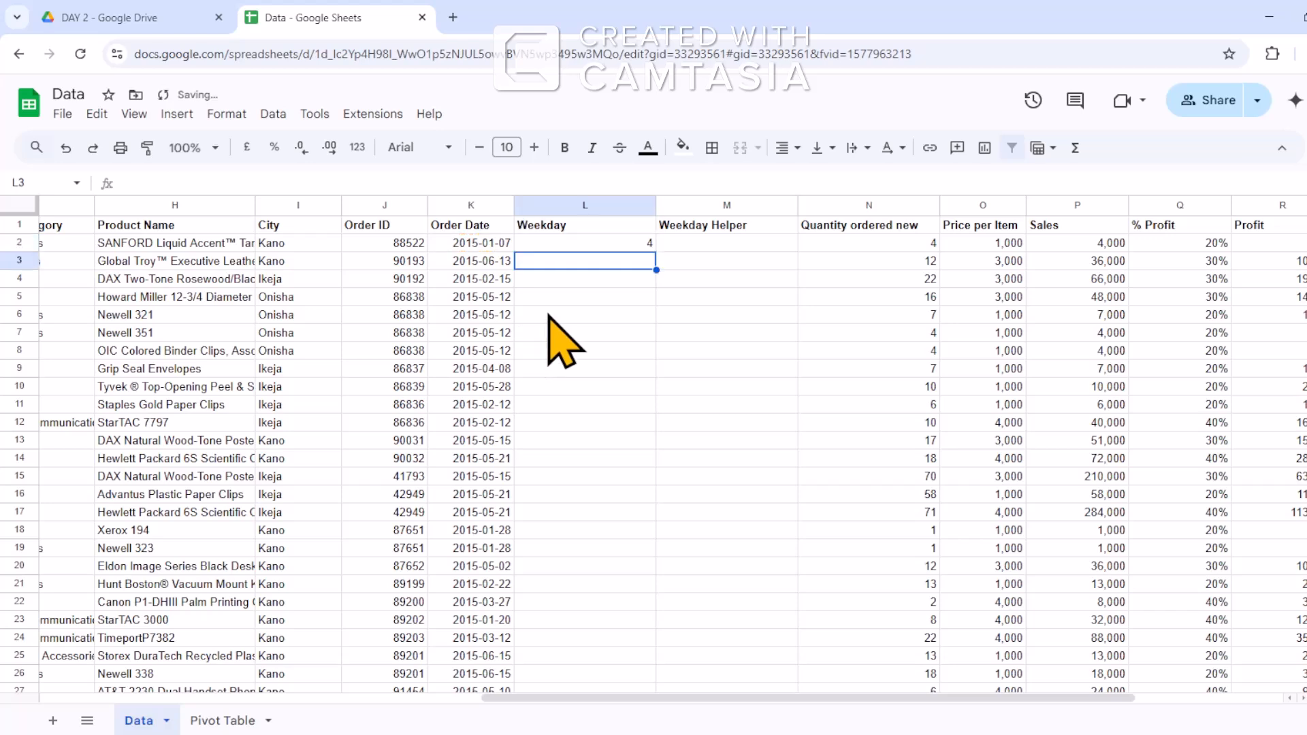
Fill the WEEKDAY formula from L2 down the whole Weekday column and check the filled rows.
{"action": "left_click", "coordinate": [631, 244]}
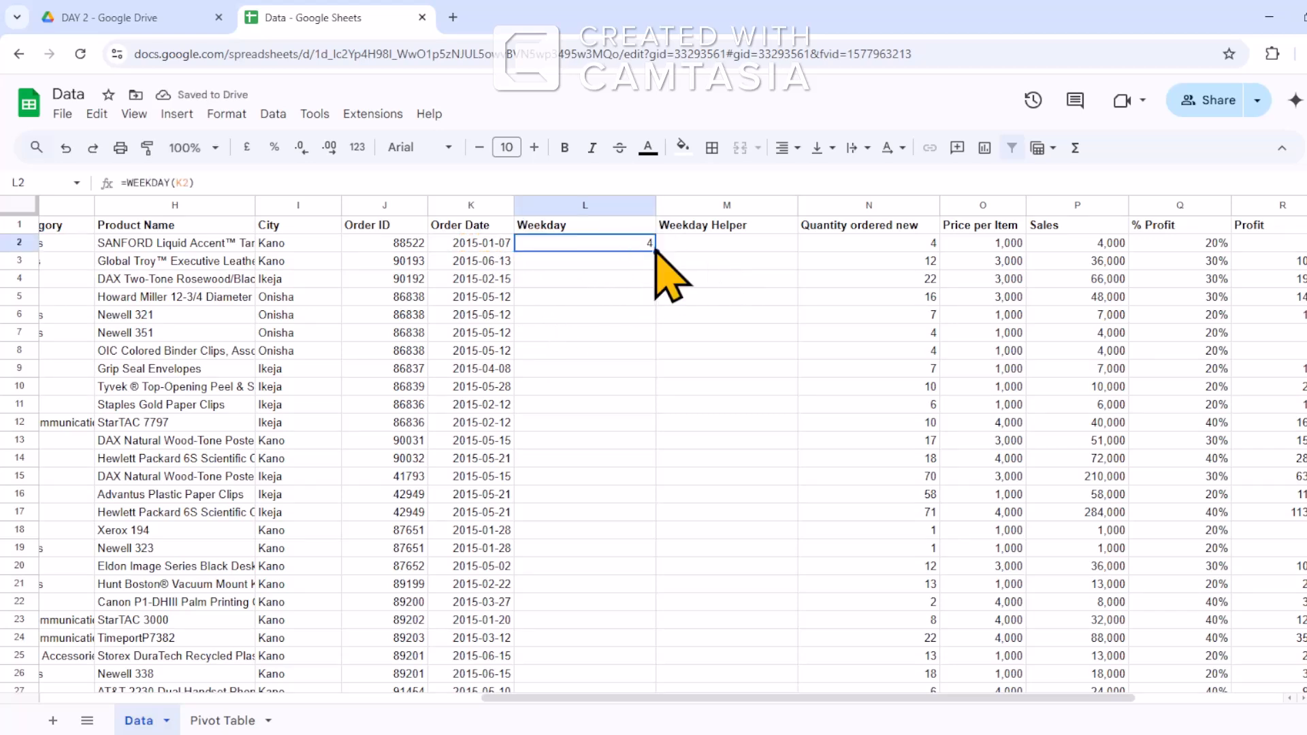
{"action": "double_click", "coordinate": [656, 252]}
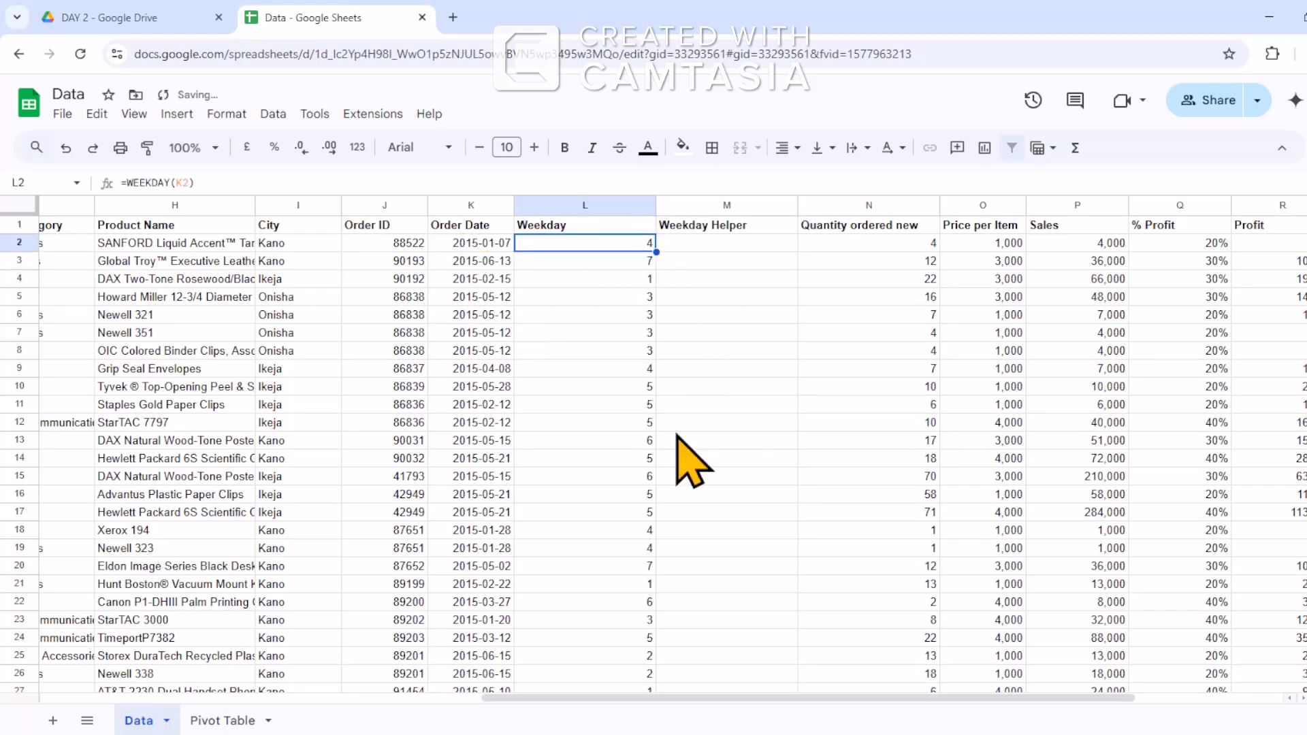
{"action": "scroll", "coordinate": [577, 492], "scroll_direction": "down", "scroll_amount": 10}
{"action": "scroll", "coordinate": [577, 491], "scroll_direction": "up", "scroll_amount": 12}
Start a VLOOKUP formula in cell M2 with the weekday number in L2 as the search key.
{"action": "left_click", "coordinate": [713, 271]}
{"action": "type", "text": "="}
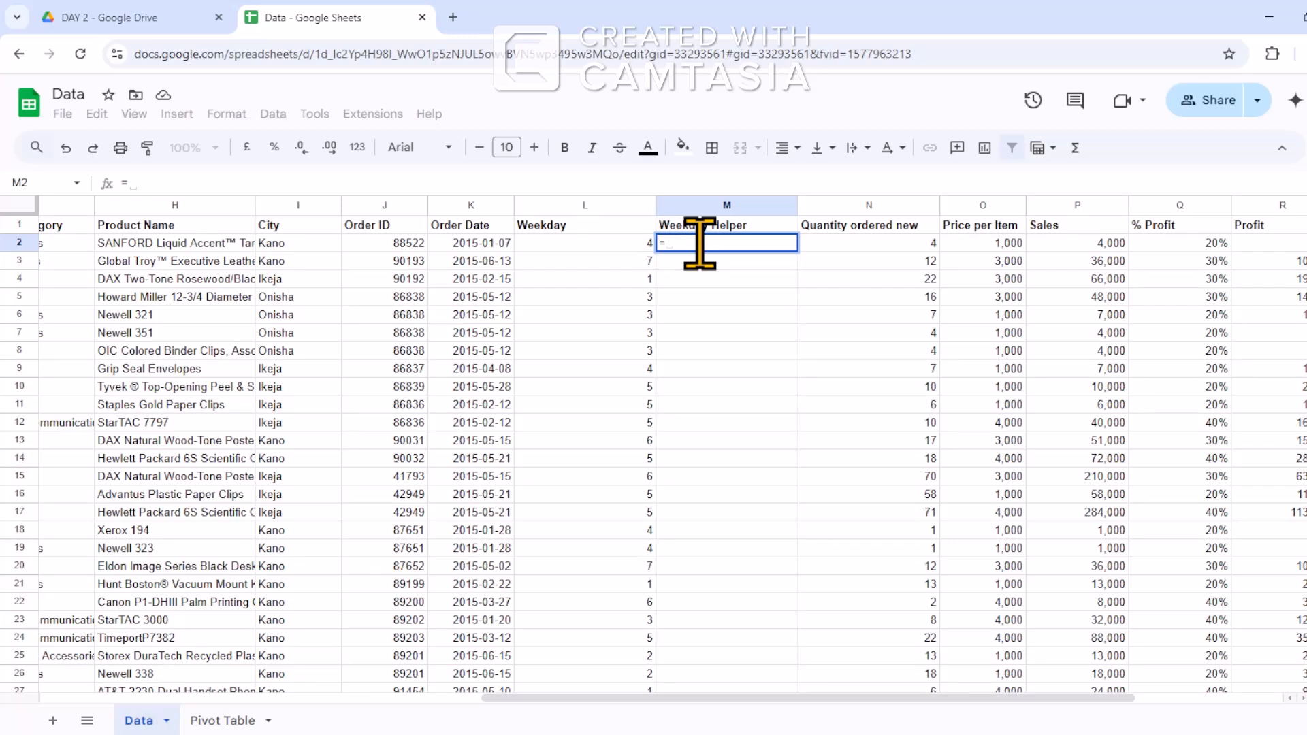
{"action": "type", "text": "vloo"}
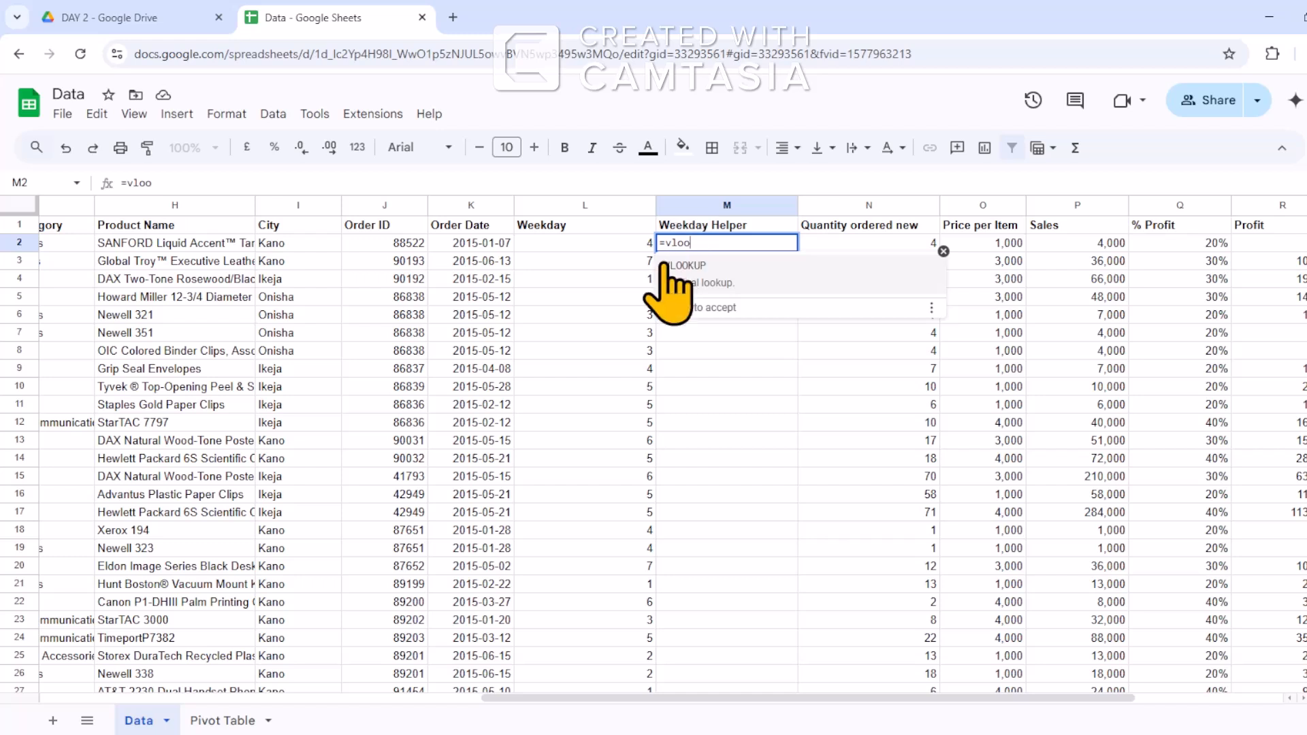
{"action": "left_click", "coordinate": [700, 285]}
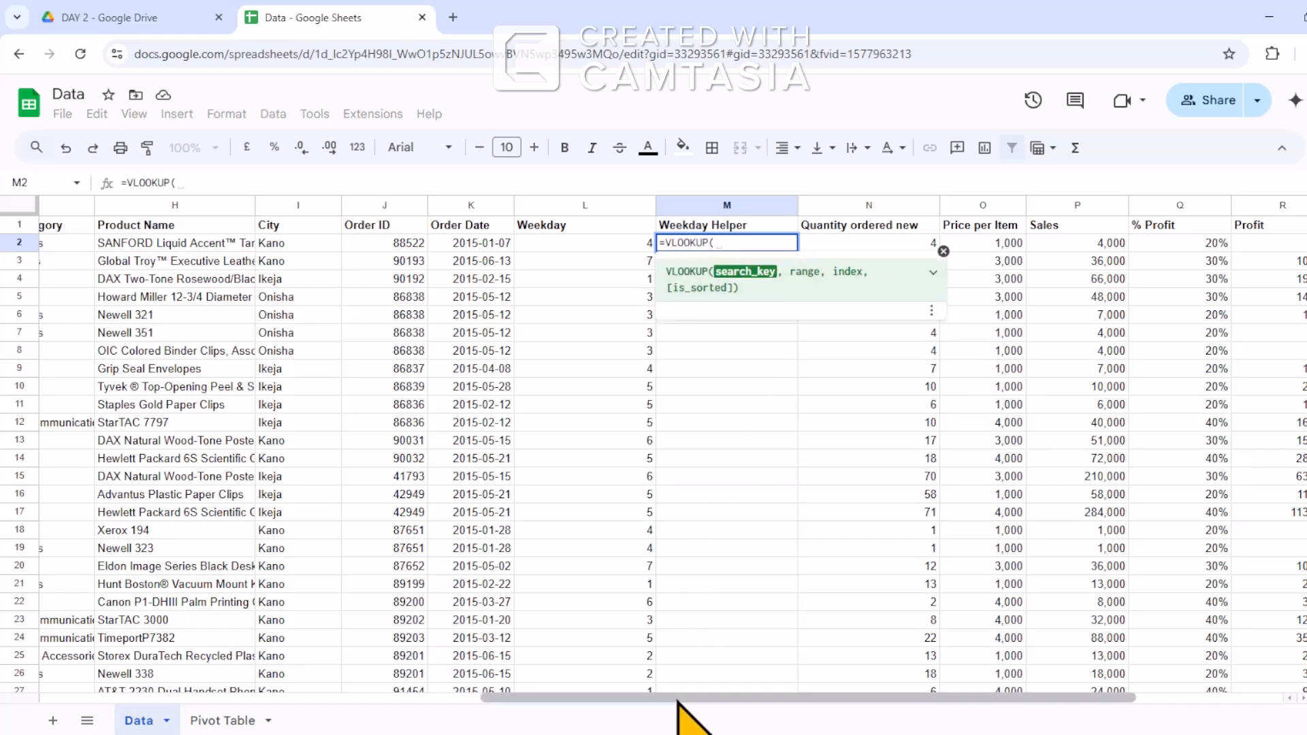
{"action": "left_click", "coordinate": [618, 245]}
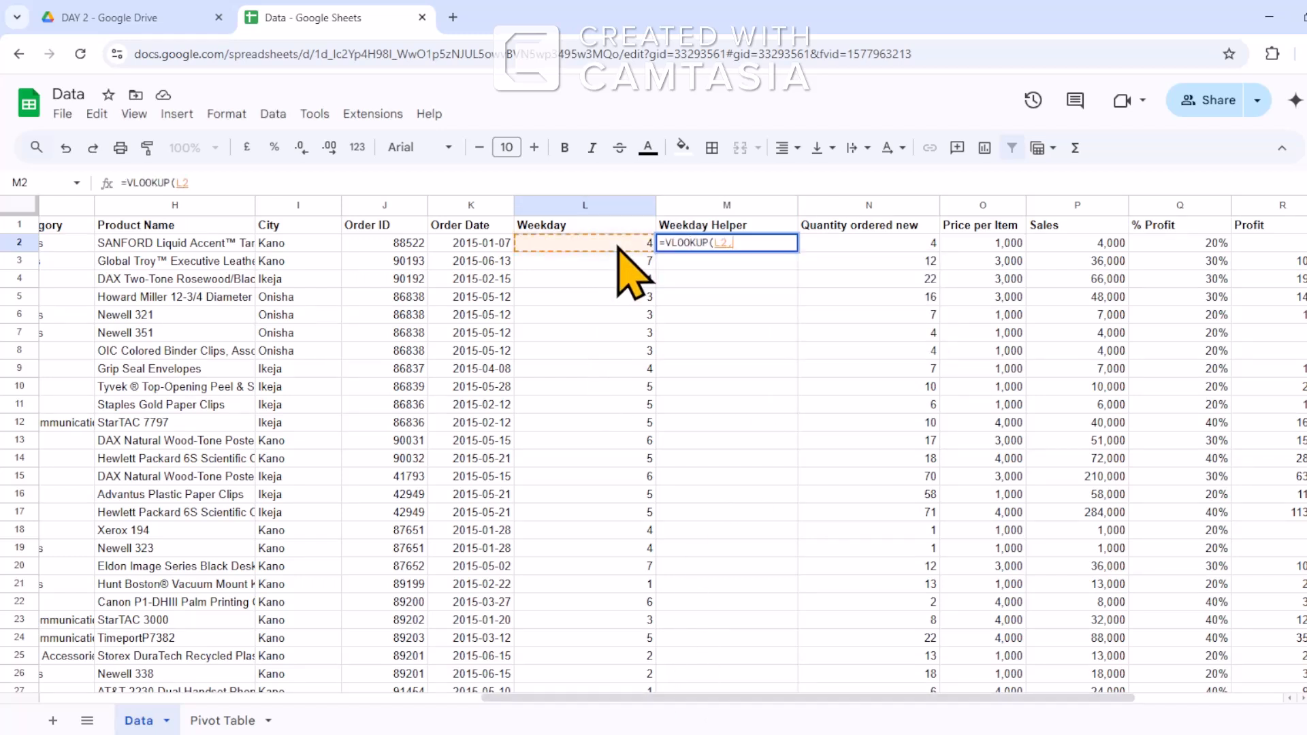
{"action": "type", "text": ","}
Complete the M2 lookup with the absolute weekday table range $T$13:$U$19, index 2 and is_sorted 0.
{"action": "left_click_drag", "start_coordinate": [701, 702], "coordinate": [1225, 689]}
{"action": "left_click", "coordinate": [1186, 444]}
{"action": "left_click_drag", "start_coordinate": [1209, 459], "coordinate": [1256, 547]}
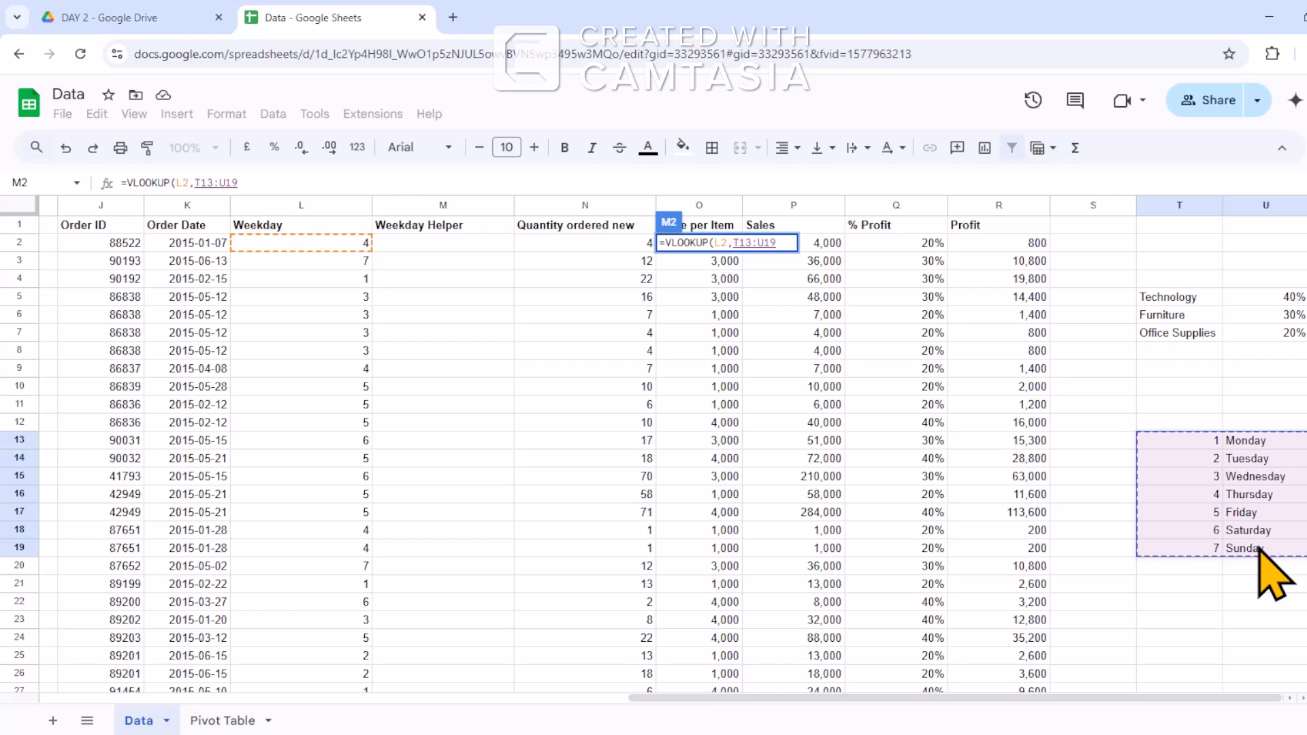
{"action": "type", "text": ","}
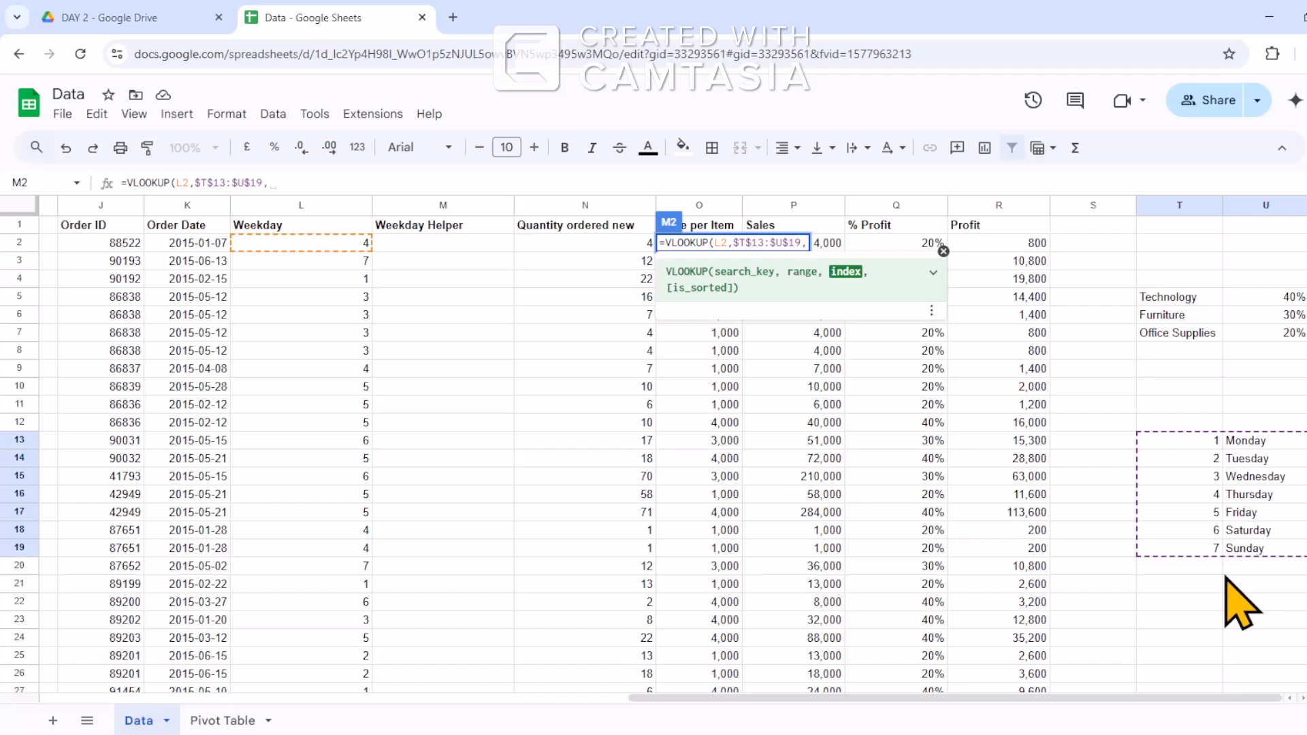
{"action": "type", "text": "2"}
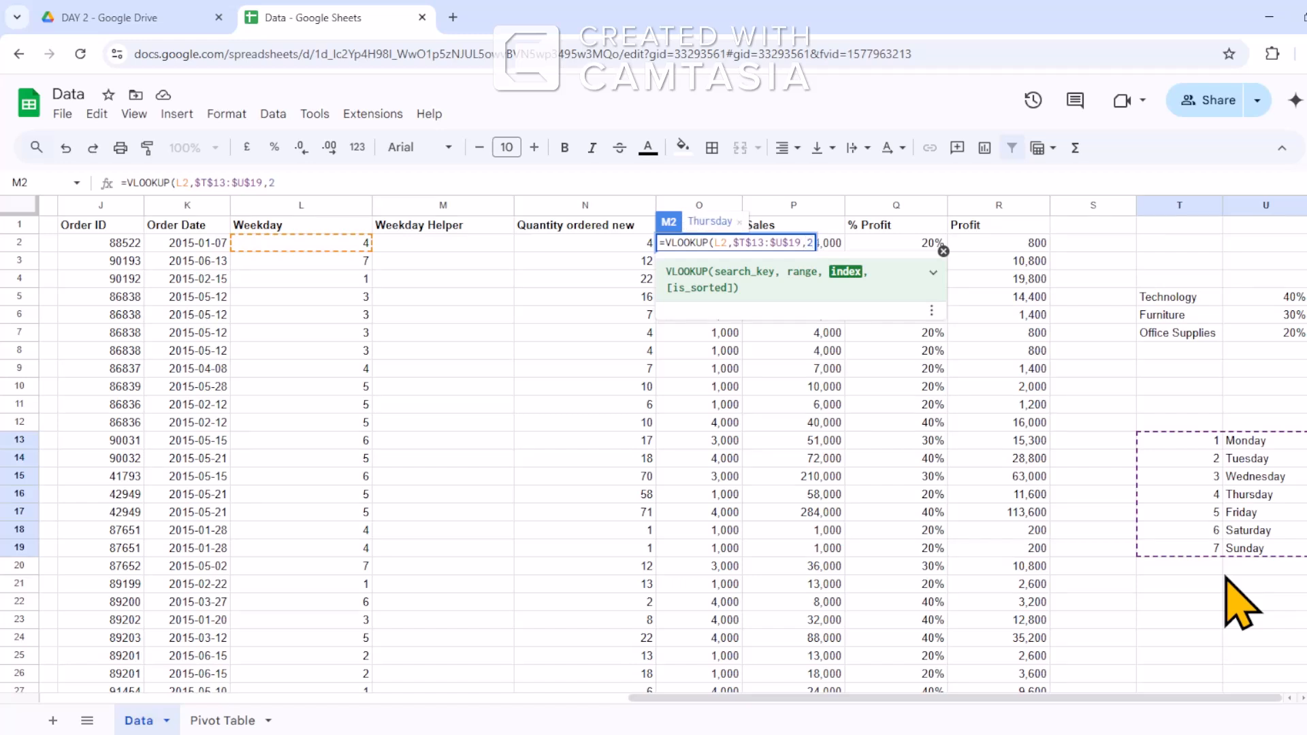
{"action": "type", "text": ", "}
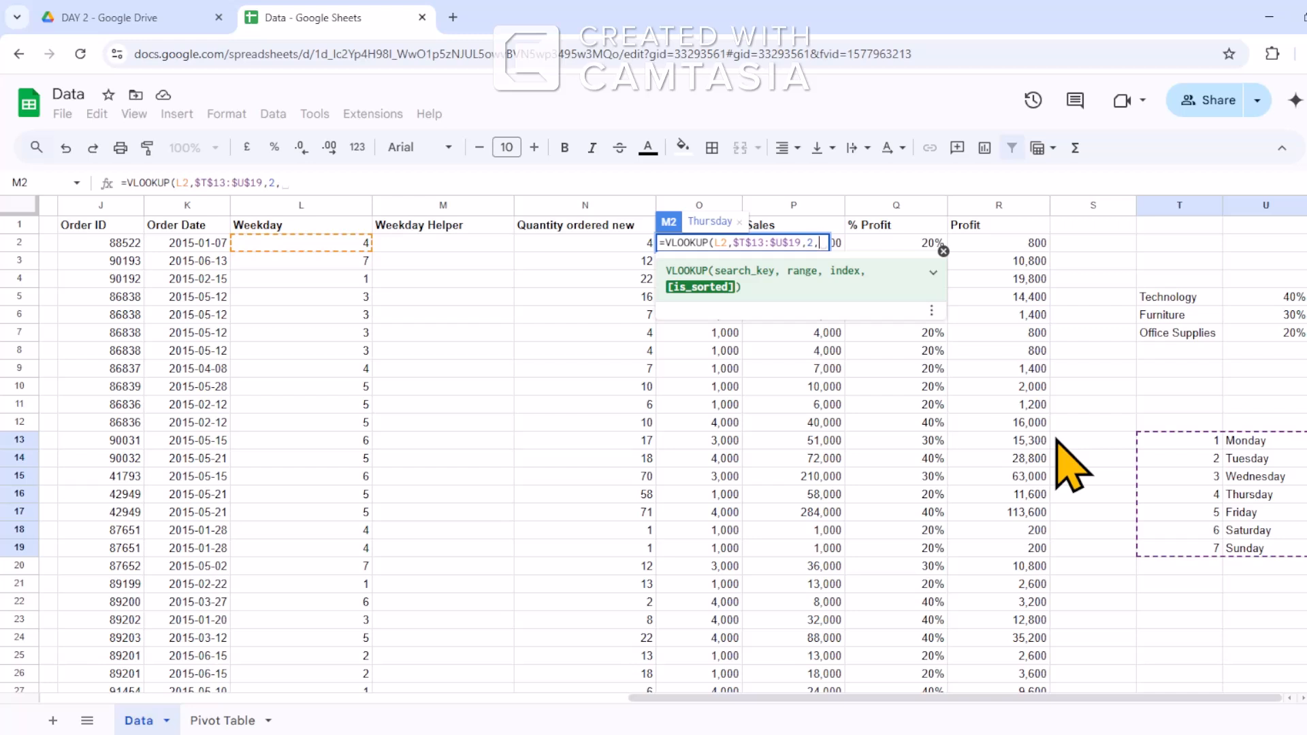
{"action": "type", "text": "0"}
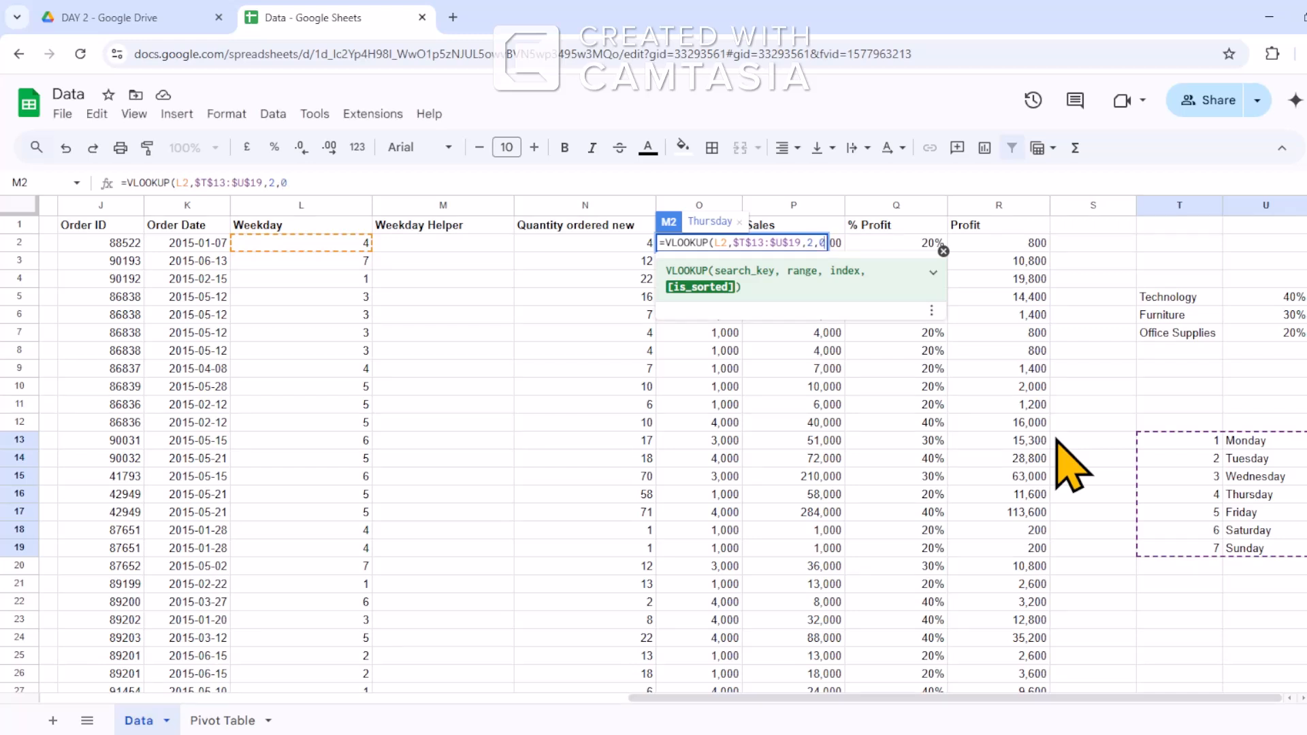
{"action": "type", "text": ")"}
{"action": "key", "text": "Return"}
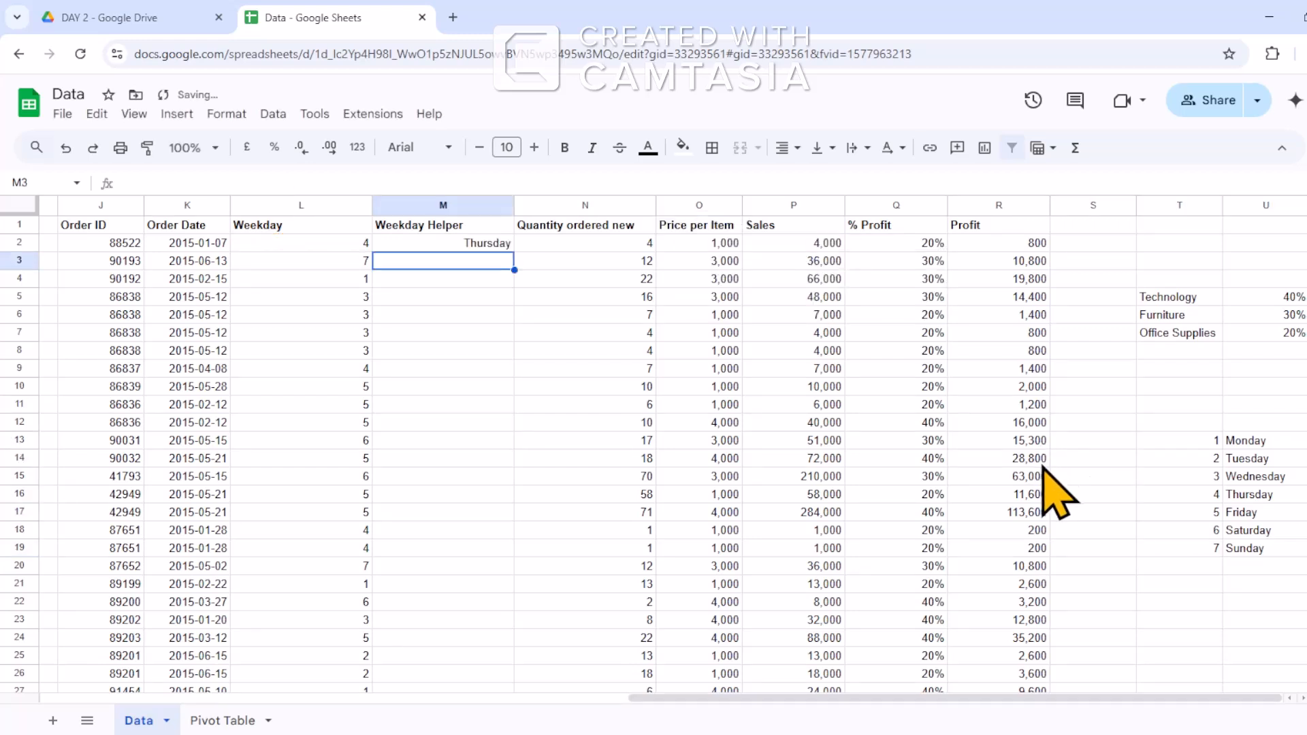
Fill the VLOOKUP formula from M2 down the whole Weekday Helper column and check the filled rows.
{"action": "left_click", "coordinate": [490, 247]}
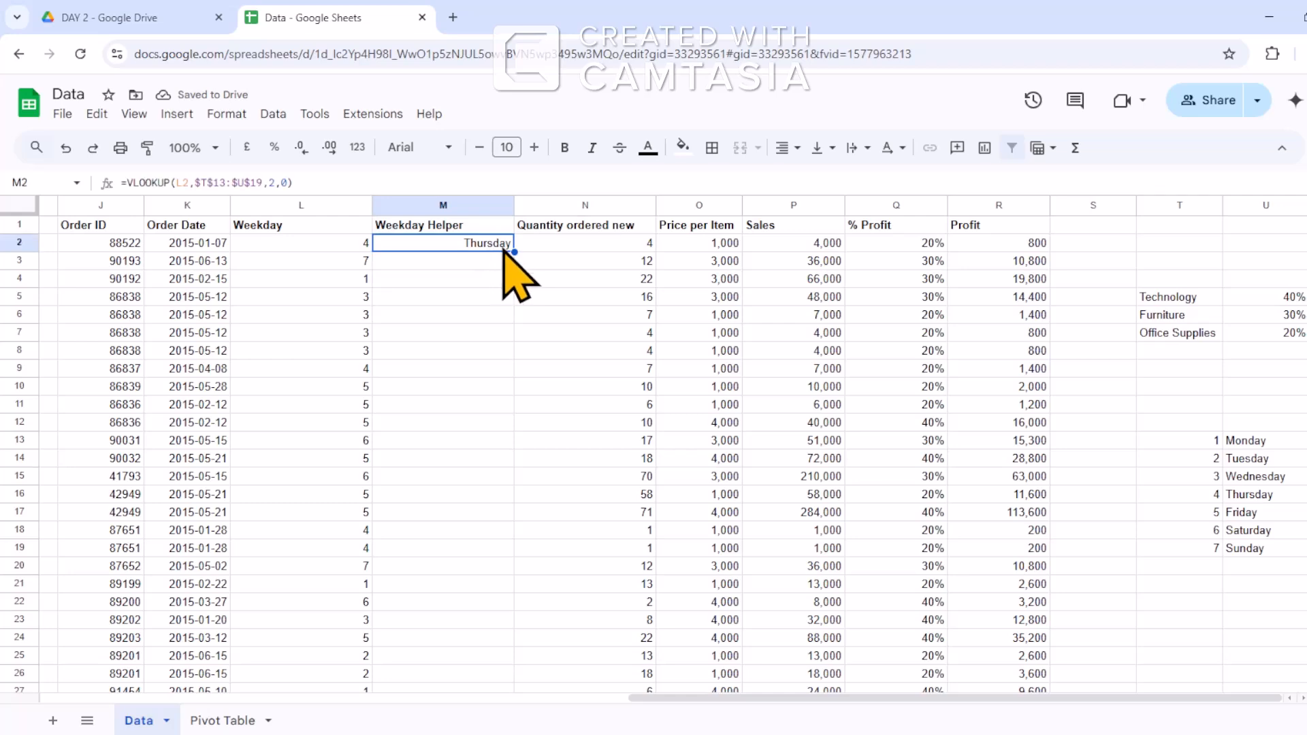
{"action": "double_click", "coordinate": [513, 253]}
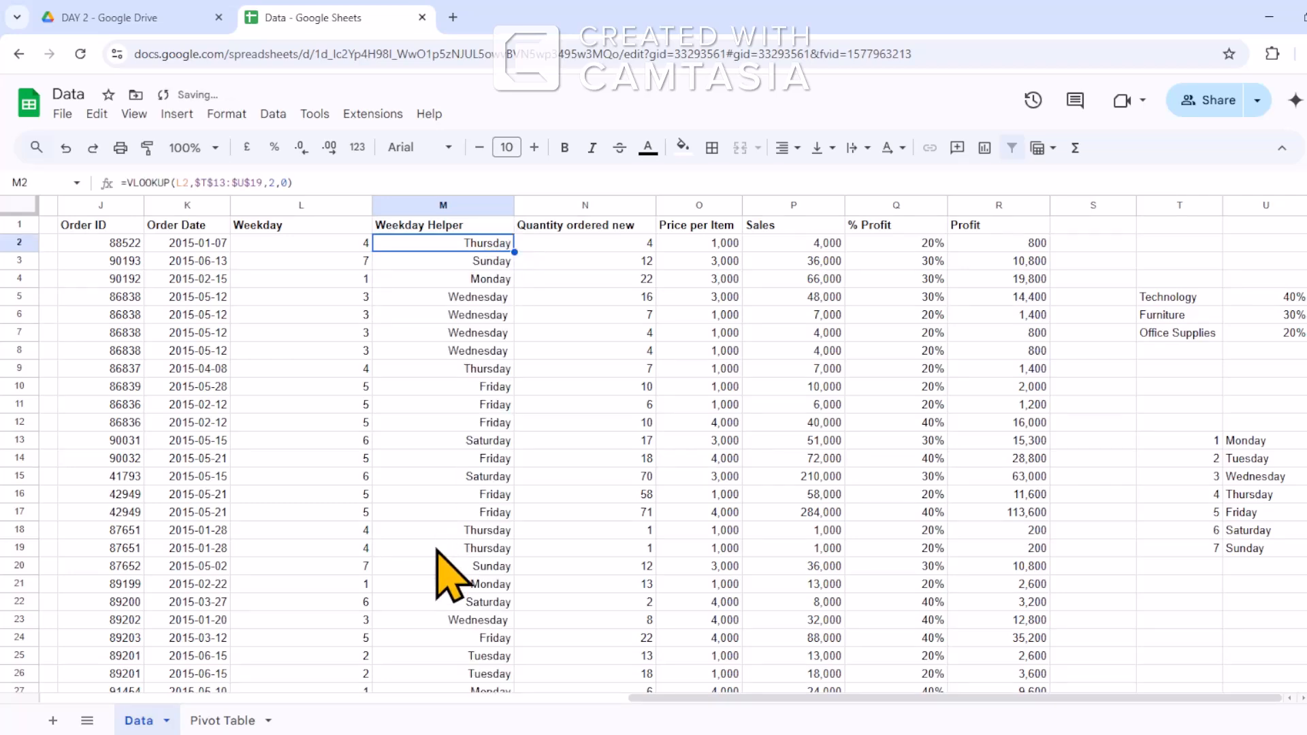
{"action": "scroll", "coordinate": [452, 569], "scroll_direction": "down", "scroll_amount": 10}
{"action": "scroll", "coordinate": [436, 579], "scroll_direction": "up", "scroll_amount": 10}
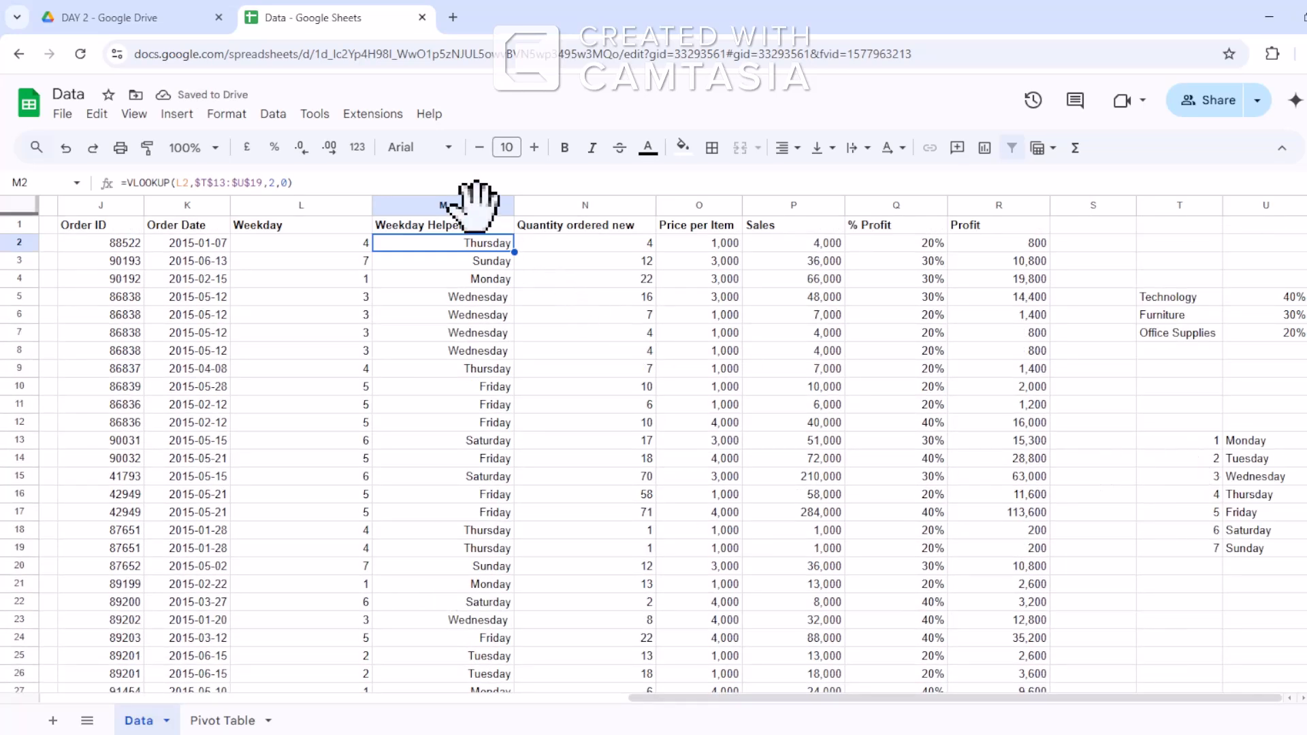
Examine the formulas in several Weekday and Weekday Helper cells and compare the weekday numbers with the day names.
{"action": "left_click", "coordinate": [353, 261]}
{"action": "left_click", "coordinate": [350, 314]}
{"action": "left_click", "coordinate": [350, 386]}
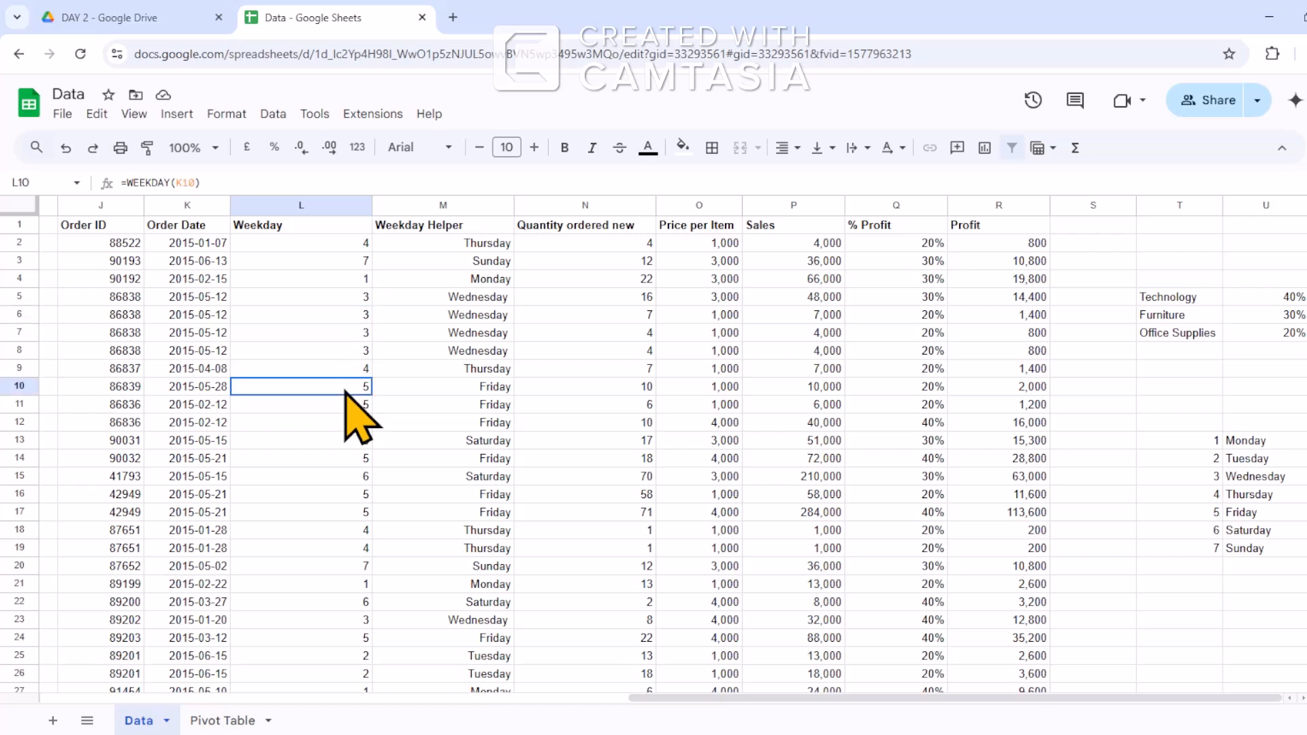
{"action": "left_click", "coordinate": [463, 261]}
{"action": "left_click", "coordinate": [441, 331]}
{"action": "left_click", "coordinate": [441, 404]}
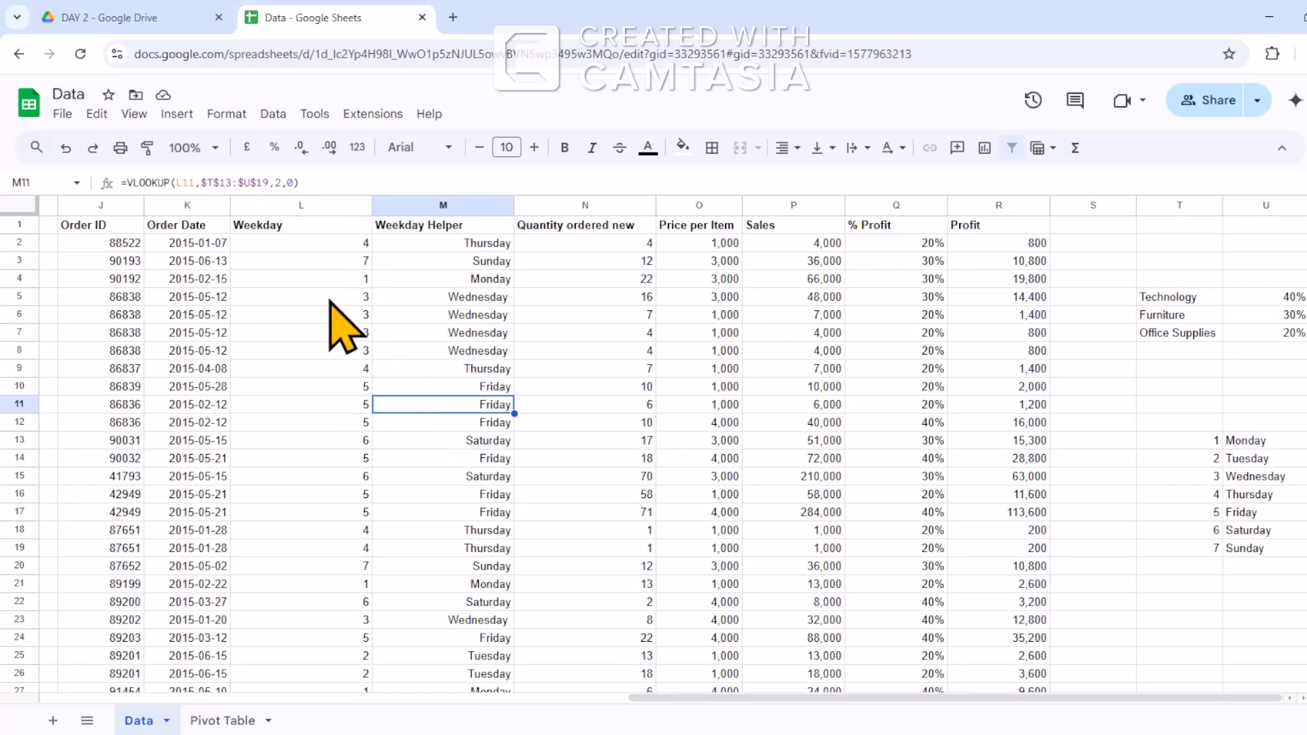
{"action": "left_click", "coordinate": [331, 297]}
{"action": "left_click", "coordinate": [412, 244]}
{"action": "left_click", "coordinate": [337, 243]}
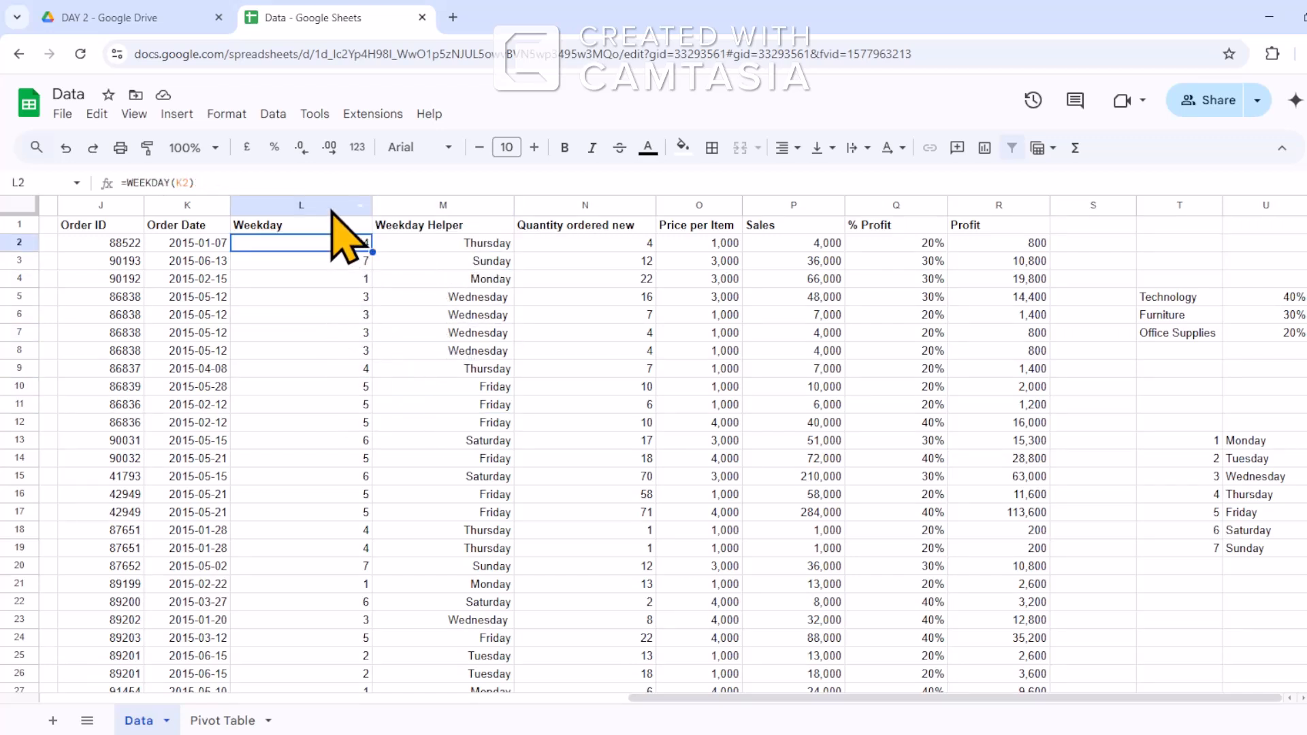
Replace the formulas in the whole Weekday column with their values by copying it and pasting values only in place.
{"action": "left_click", "coordinate": [320, 201]}
{"action": "right_click", "coordinate": [308, 328]}
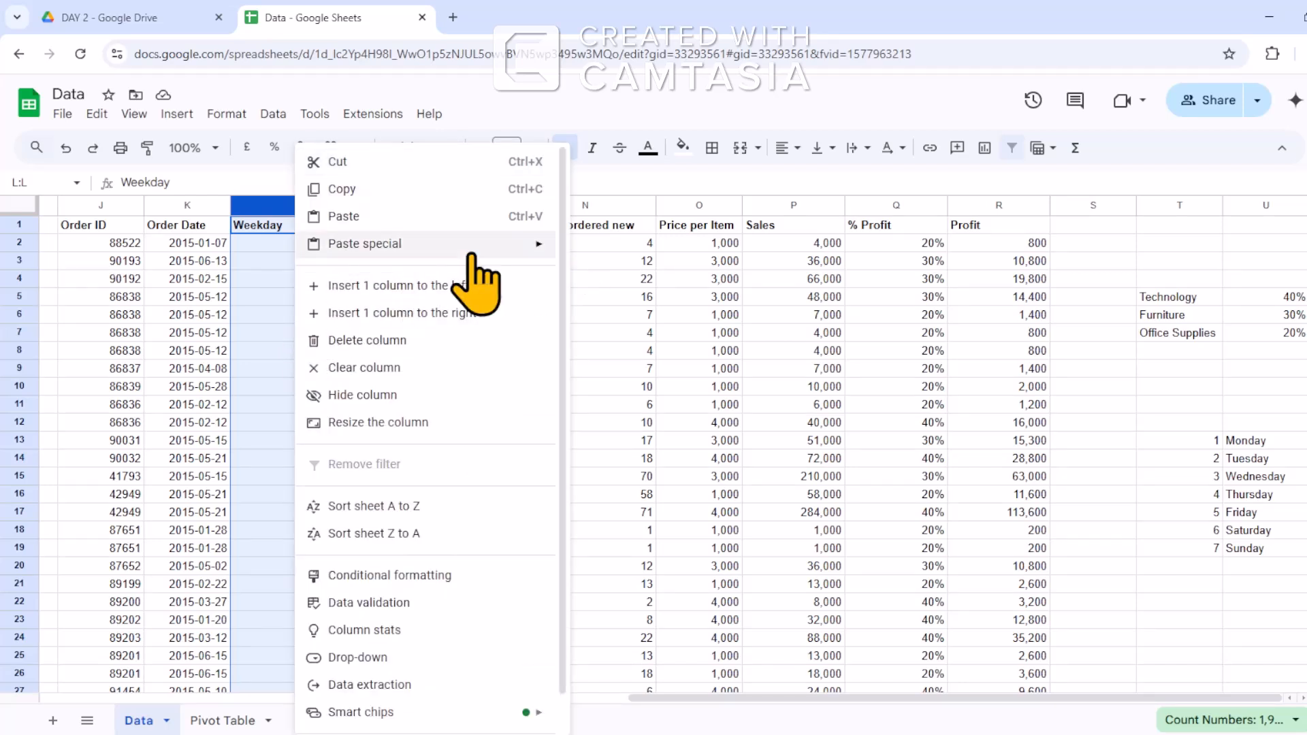
{"action": "left_click", "coordinate": [251, 260]}
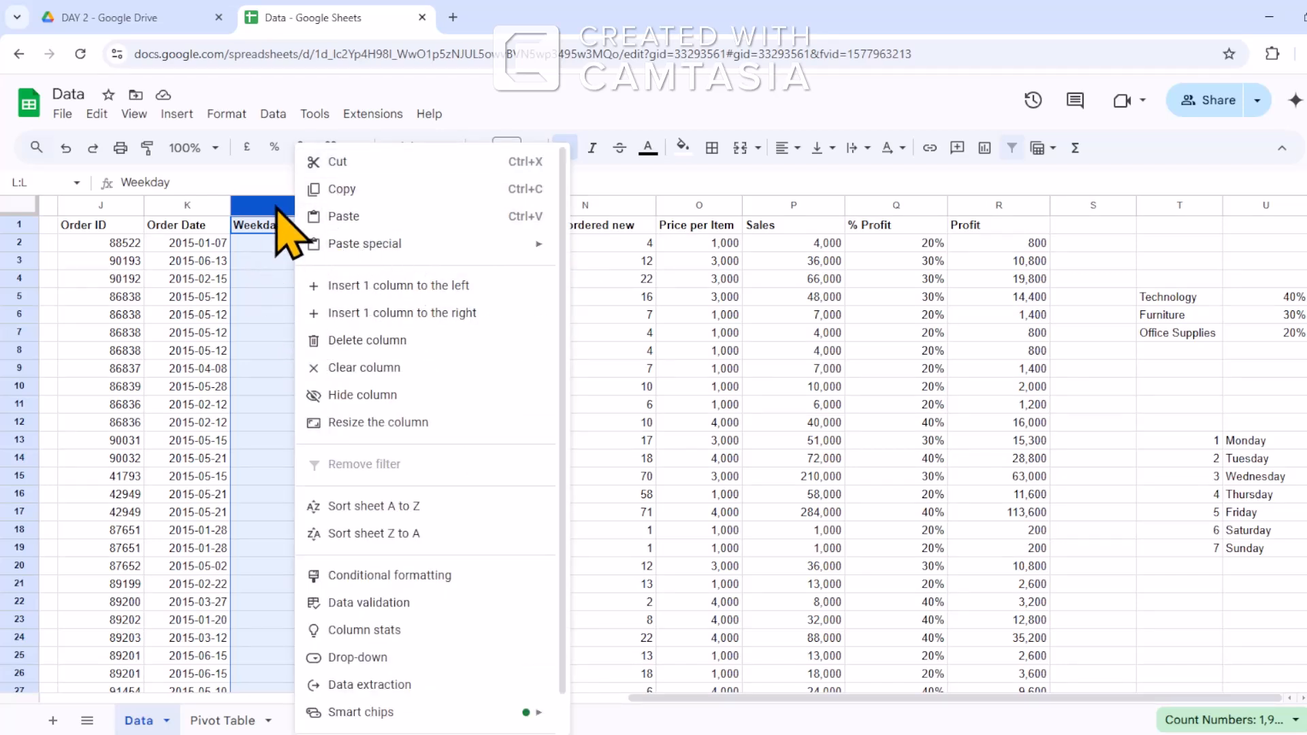
{"action": "left_click", "coordinate": [272, 204]}
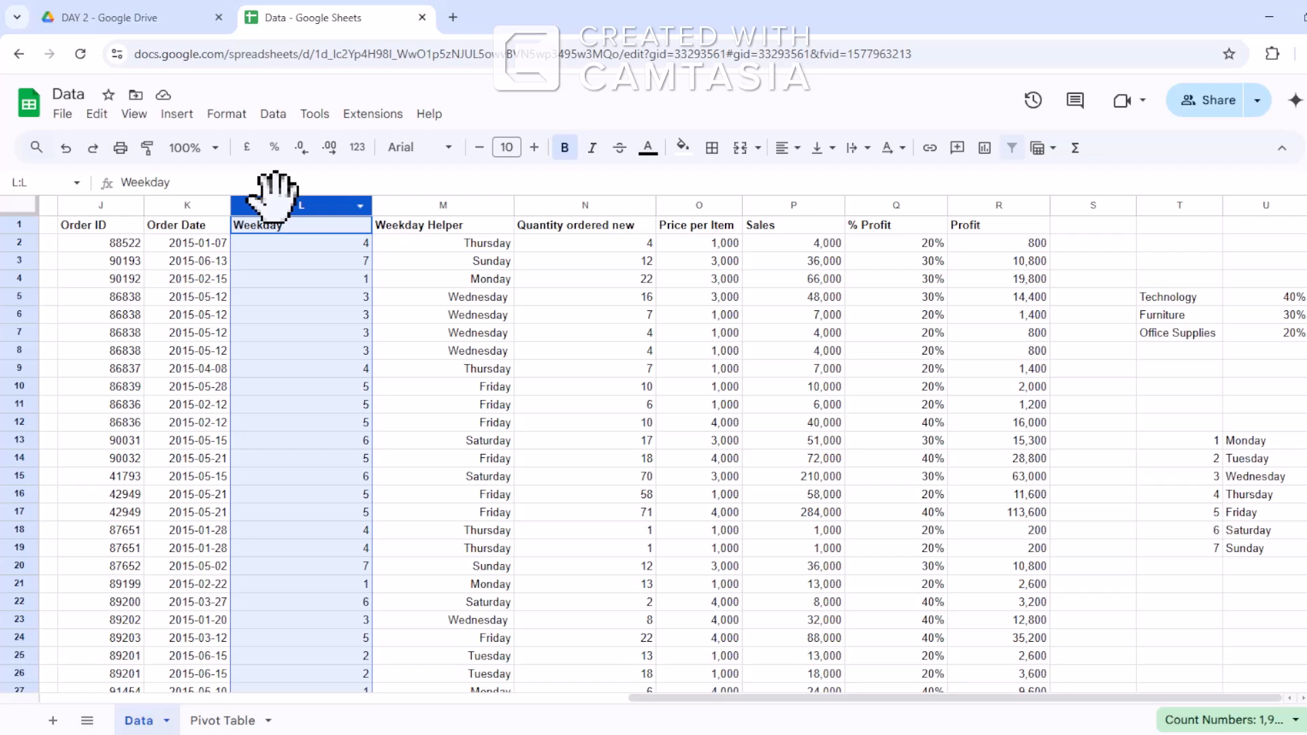
{"action": "key", "text": "ctrl+c"}
{"action": "right_click", "coordinate": [300, 258]}
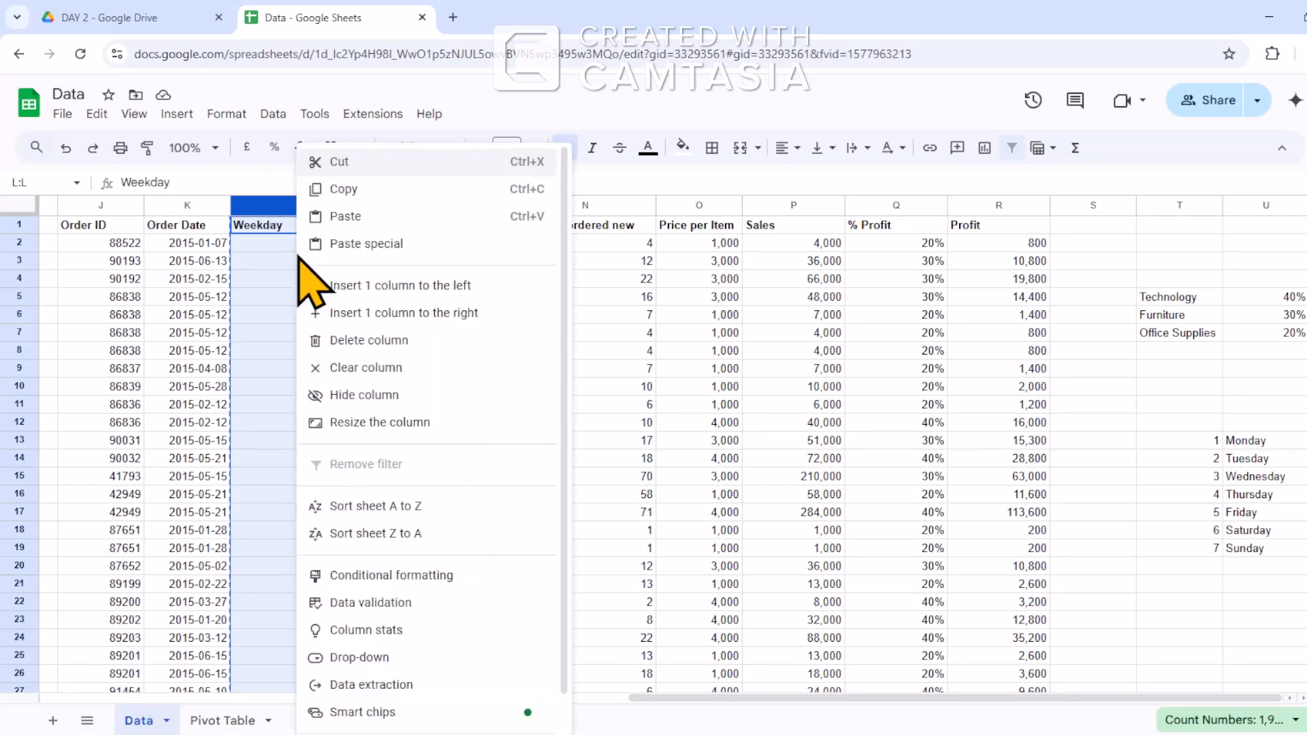
{"action": "mouse_move", "coordinate": [524, 247]}
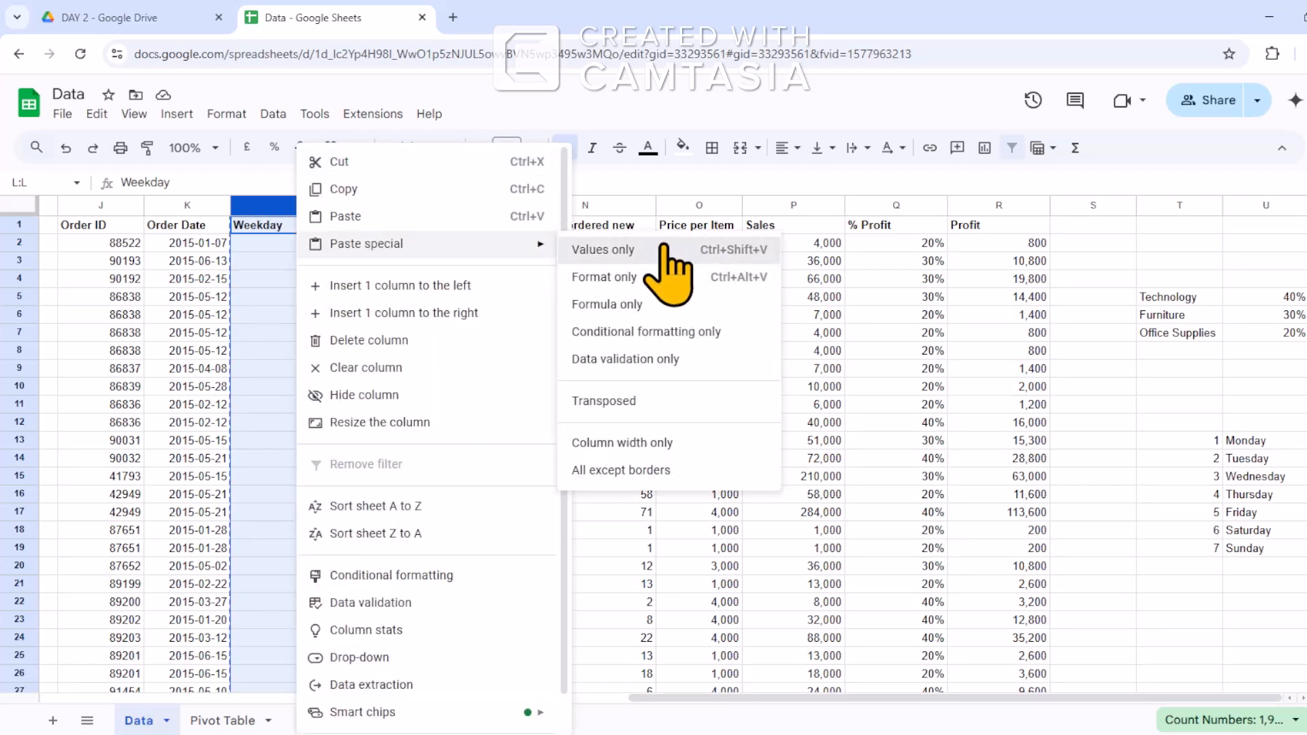
{"action": "left_click", "coordinate": [602, 250]}
Replace the Weekday Helper column's lookup formulas with values only and check that sample cells hold plain text.
{"action": "left_click", "coordinate": [418, 205]}
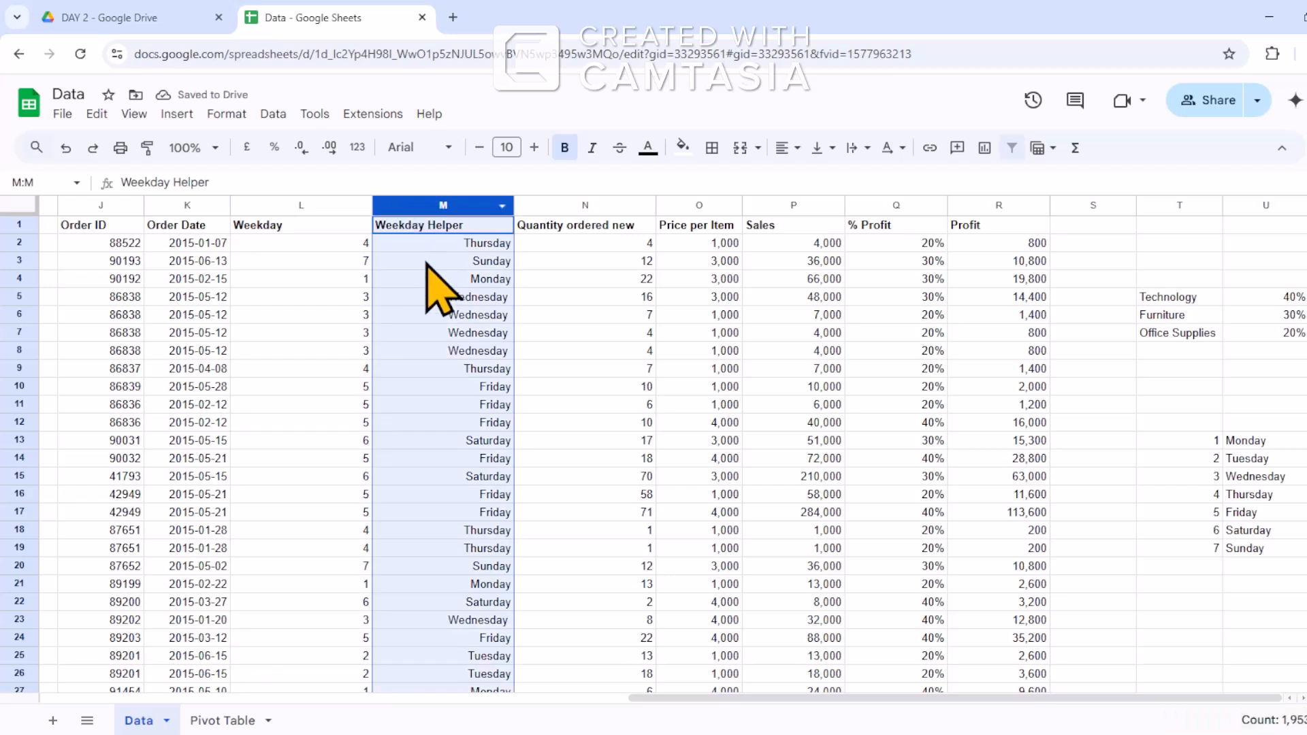
{"action": "right_click", "coordinate": [435, 262]}
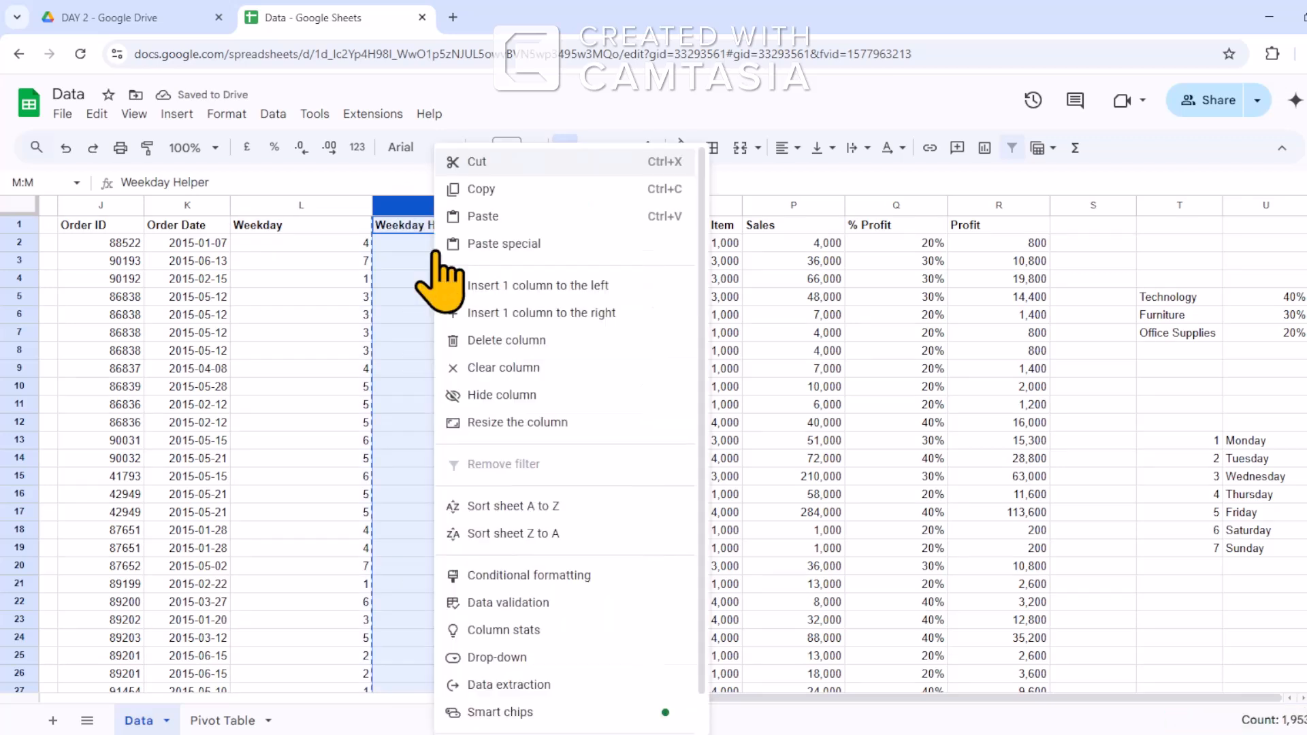
{"action": "mouse_move", "coordinate": [653, 245]}
{"action": "left_click", "coordinate": [738, 250]}
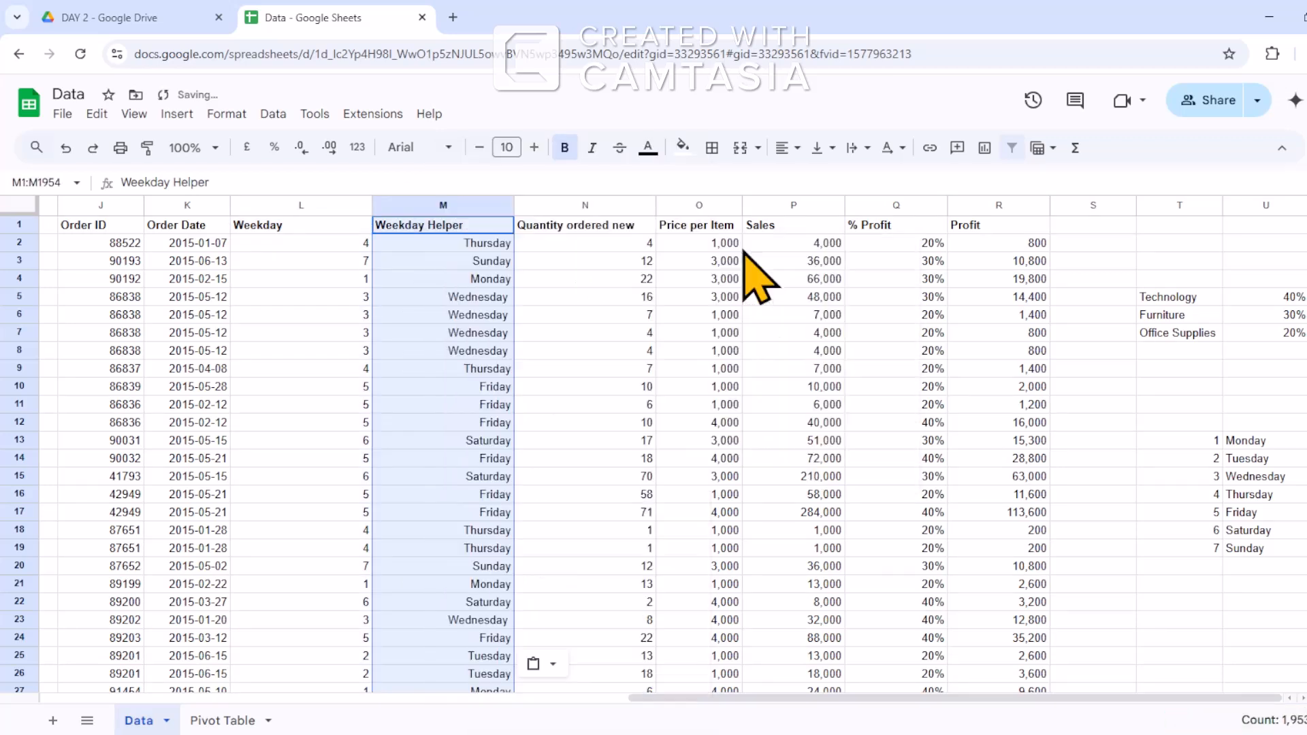
{"action": "left_click", "coordinate": [457, 350]}
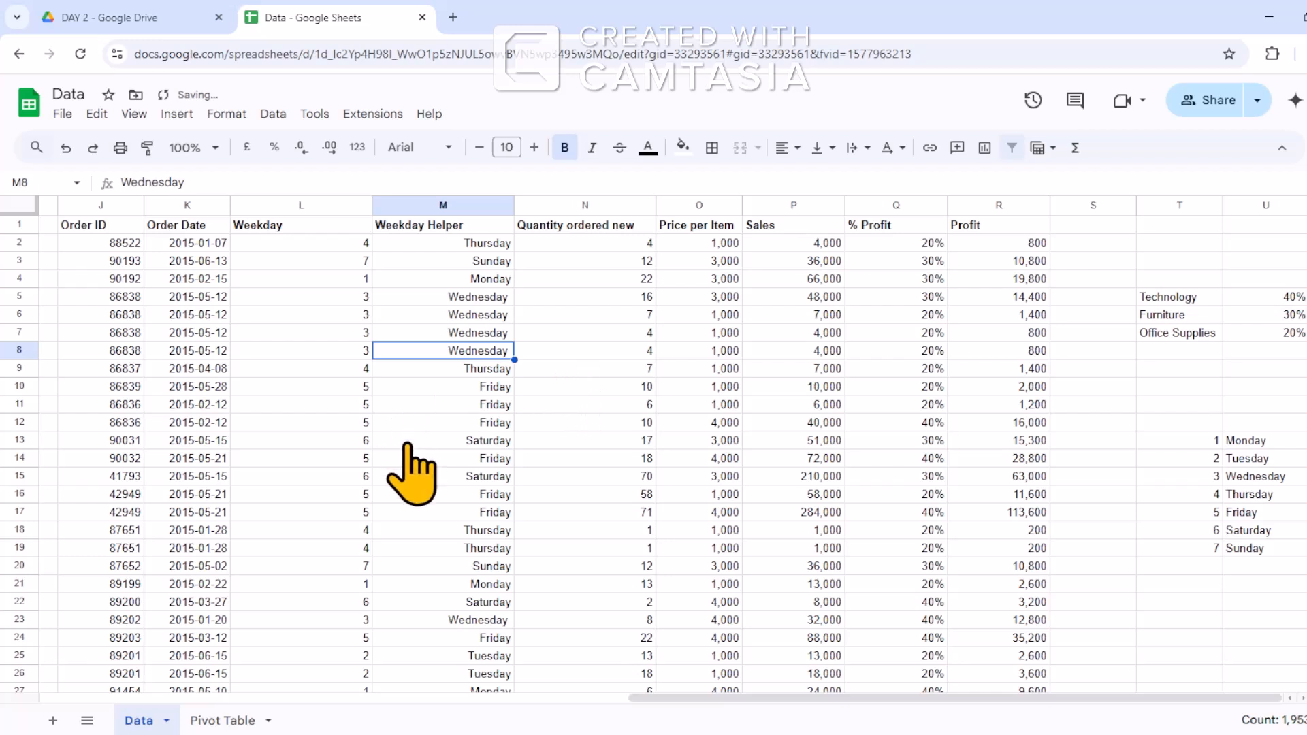
{"action": "left_click", "coordinate": [404, 443]}
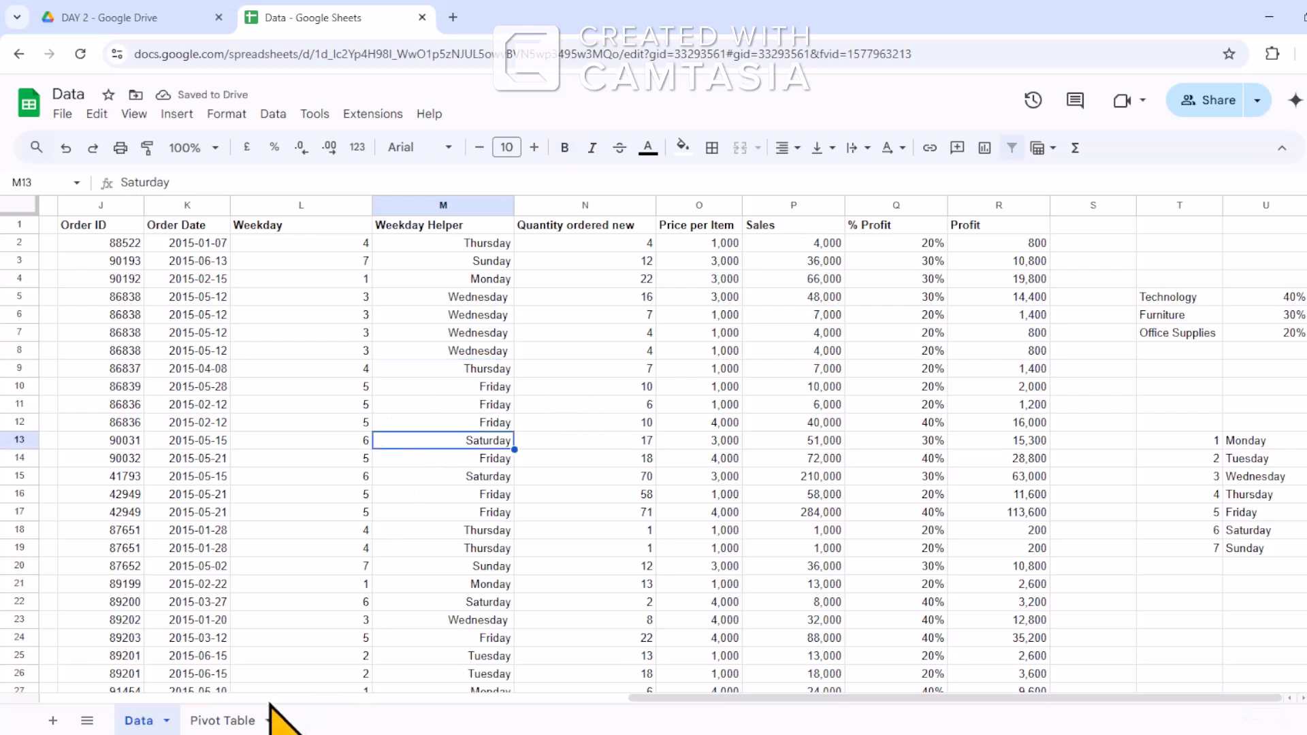
Delete the old Pivot Table sheet from the workbook.
{"action": "left_click", "coordinate": [204, 719]}
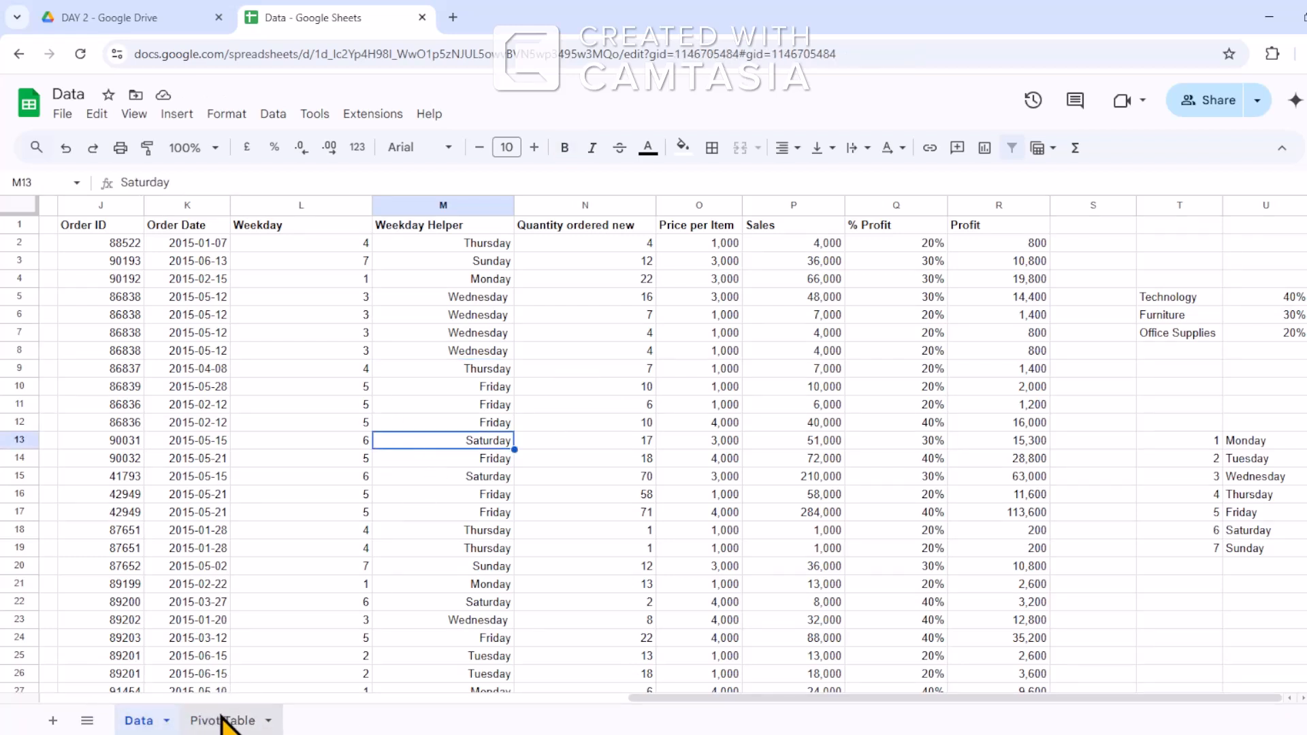
{"action": "right_click", "coordinate": [221, 717]}
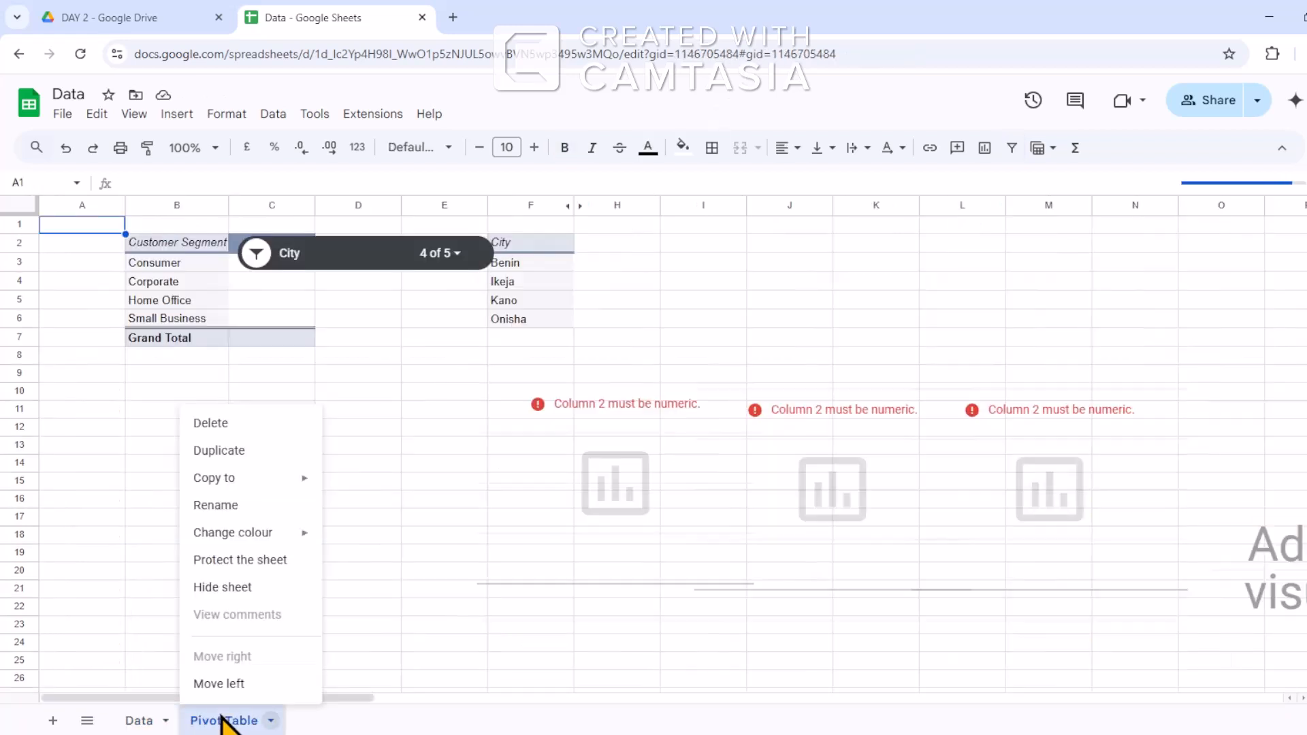
{"action": "left_click", "coordinate": [218, 425]}
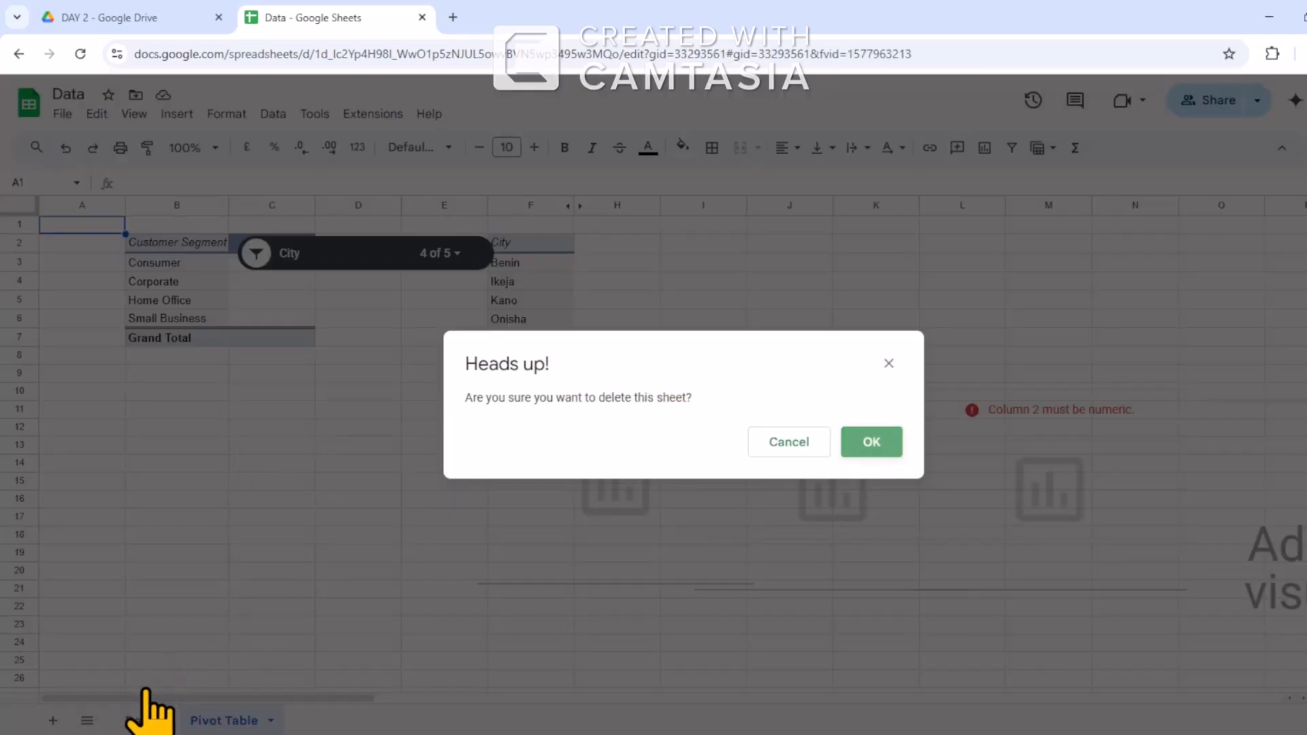
{"action": "left_click", "coordinate": [847, 442]}
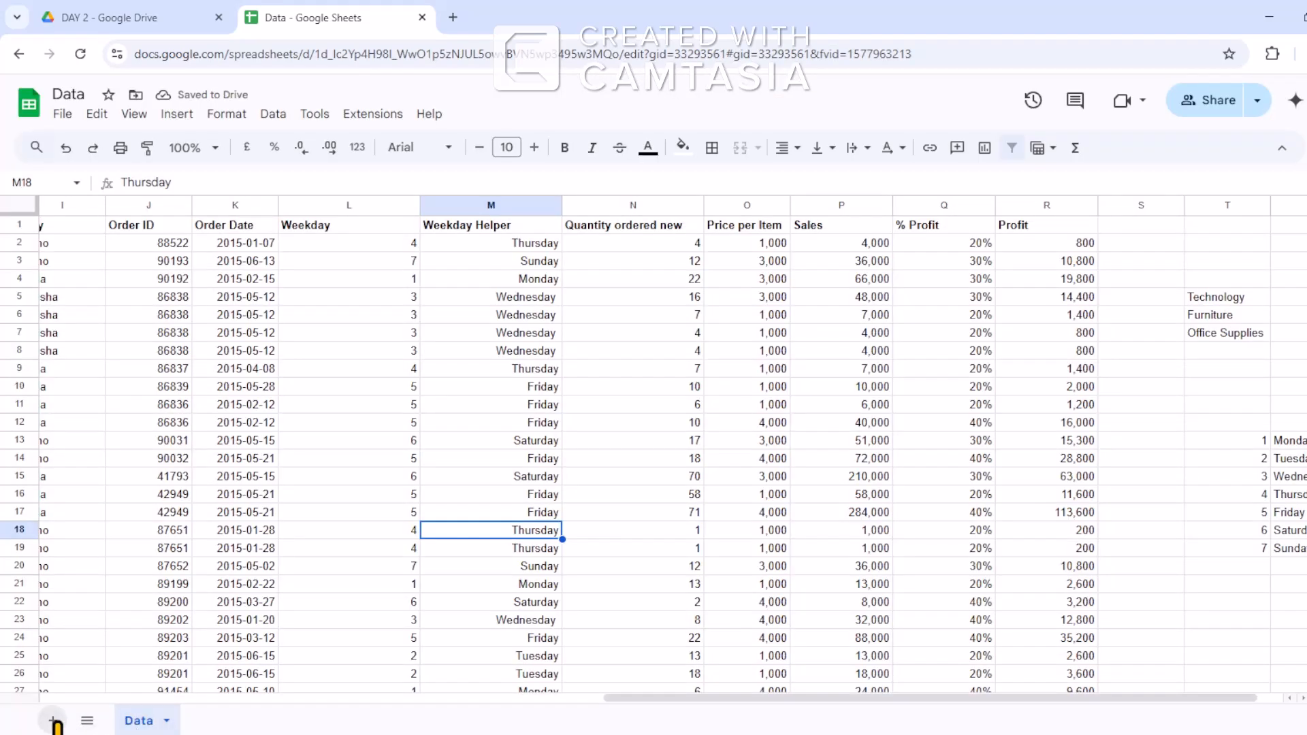
Add two new sheets to the workbook and name them Pivot Tables and Dashboard.
{"action": "left_click", "coordinate": [53, 721]}
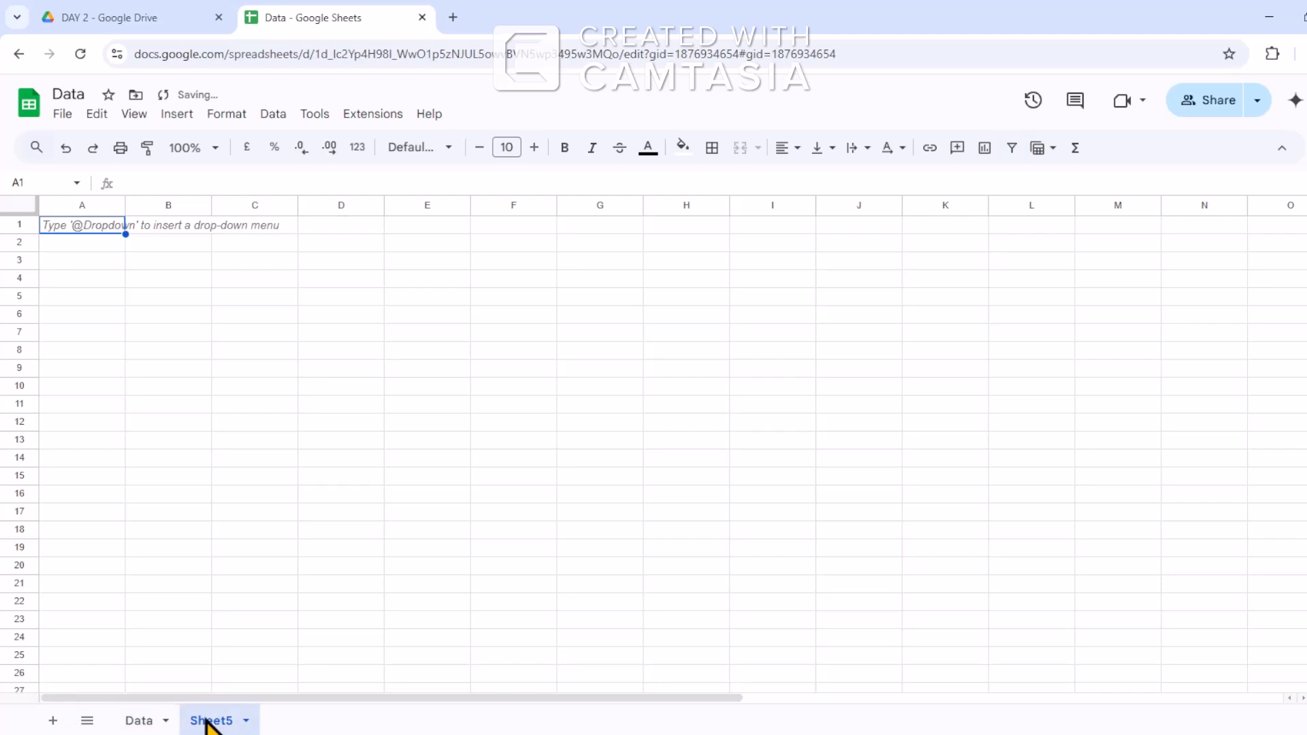
{"action": "type", "text": "Pivot Tables"}
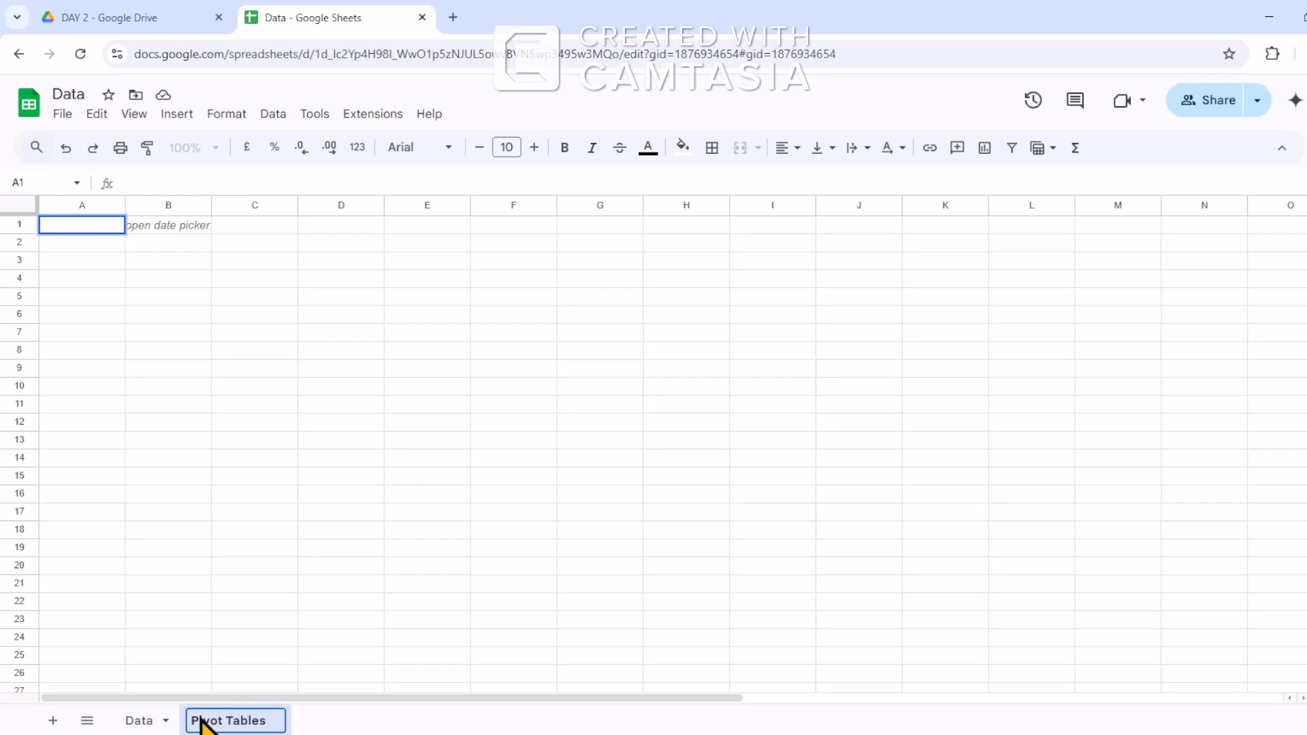
{"action": "left_click", "coordinate": [254, 651]}
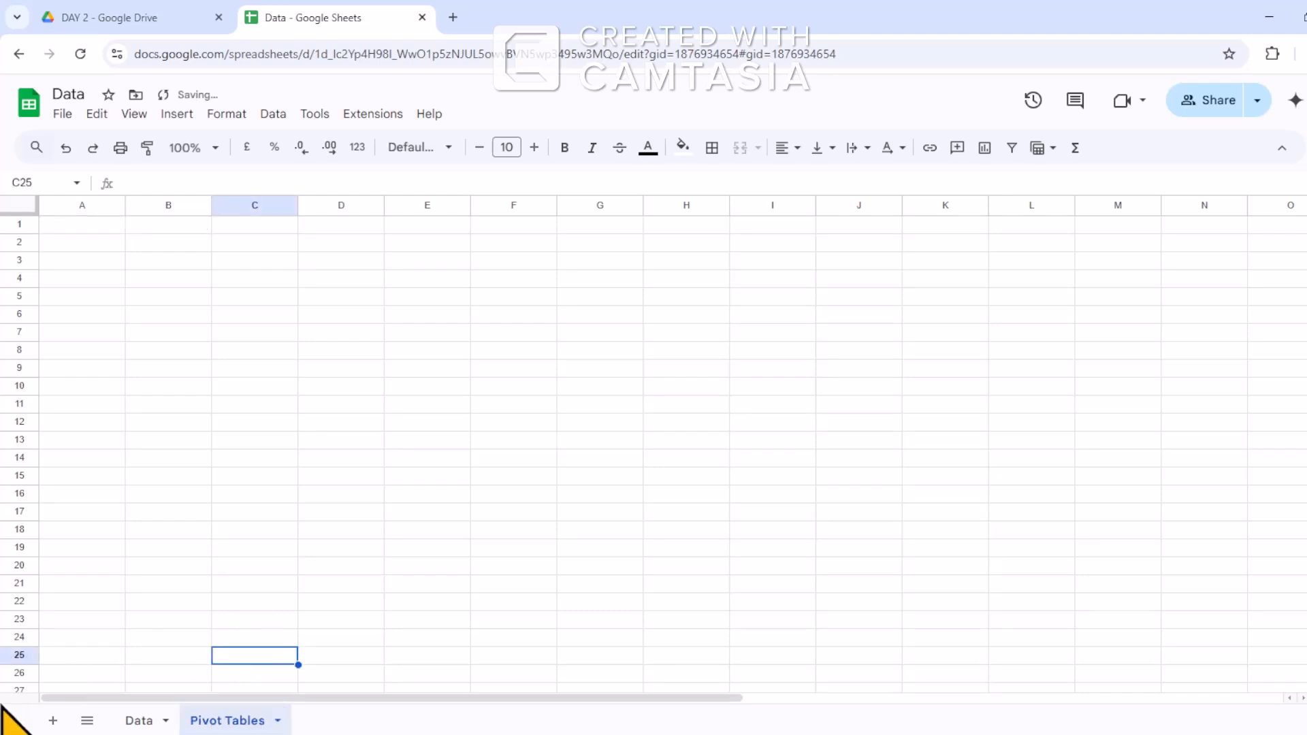
{"action": "left_click", "coordinate": [49, 722]}
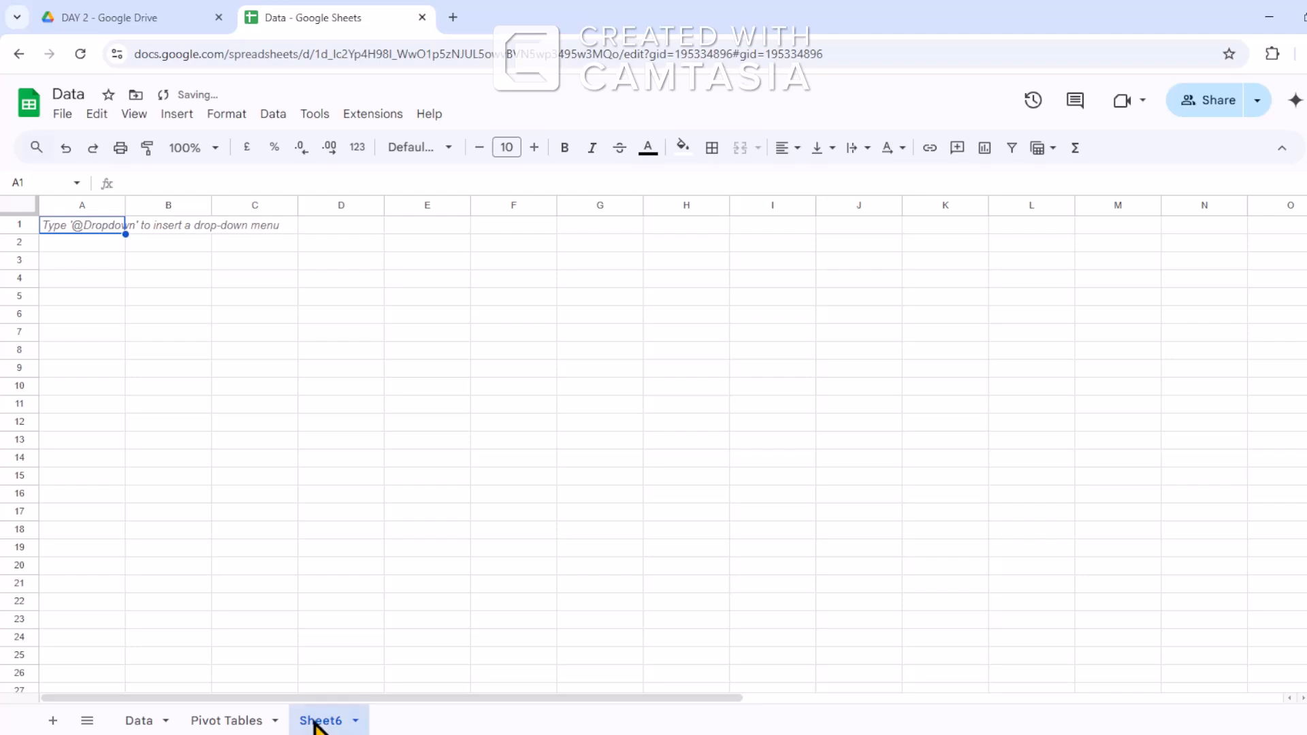
{"action": "type", "text": "Dash"}
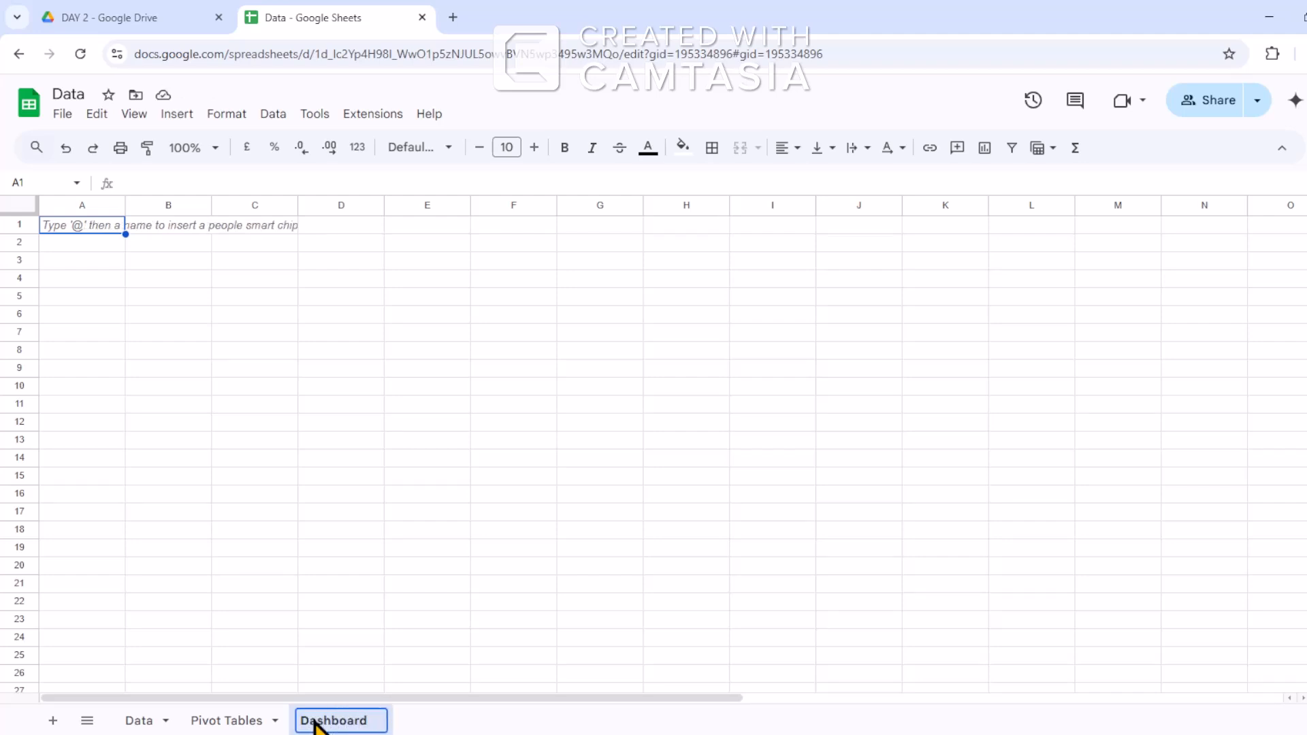
{"action": "type", "text": "board"}
{"action": "left_click", "coordinate": [258, 585]}
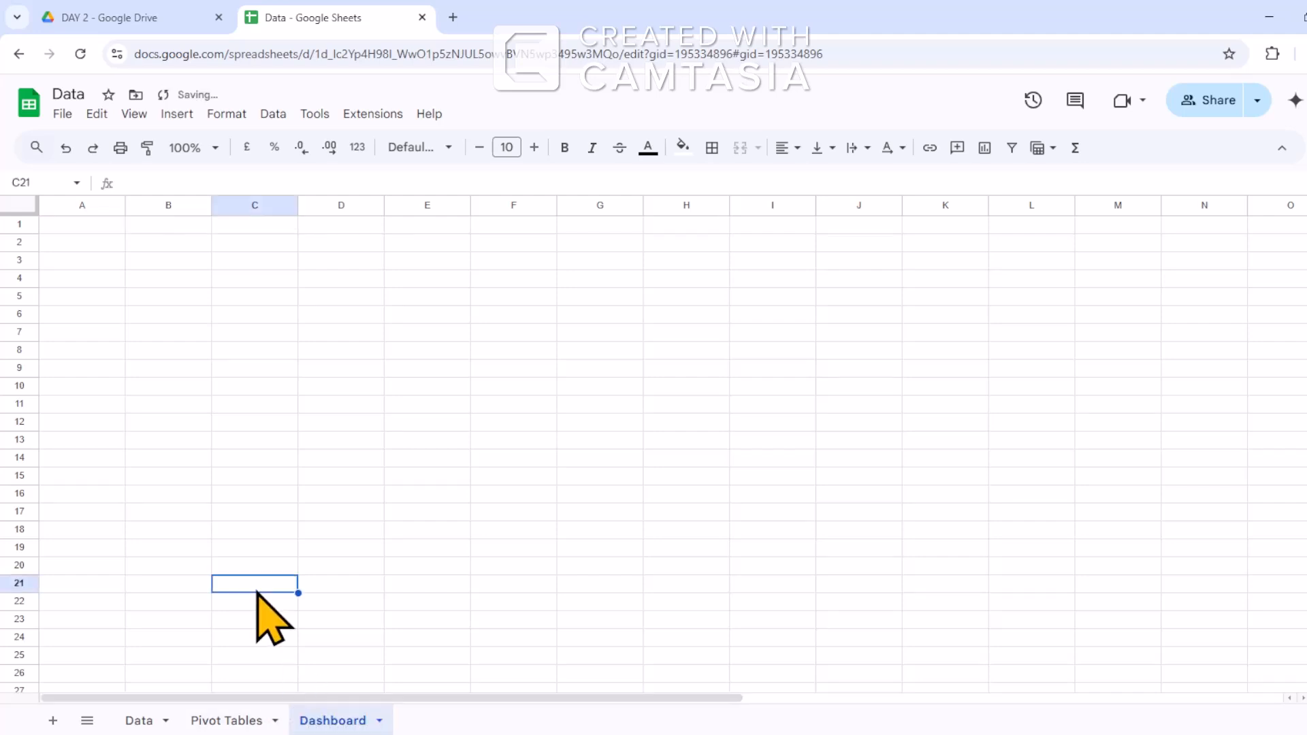
{"action": "left_click", "coordinate": [227, 721]}
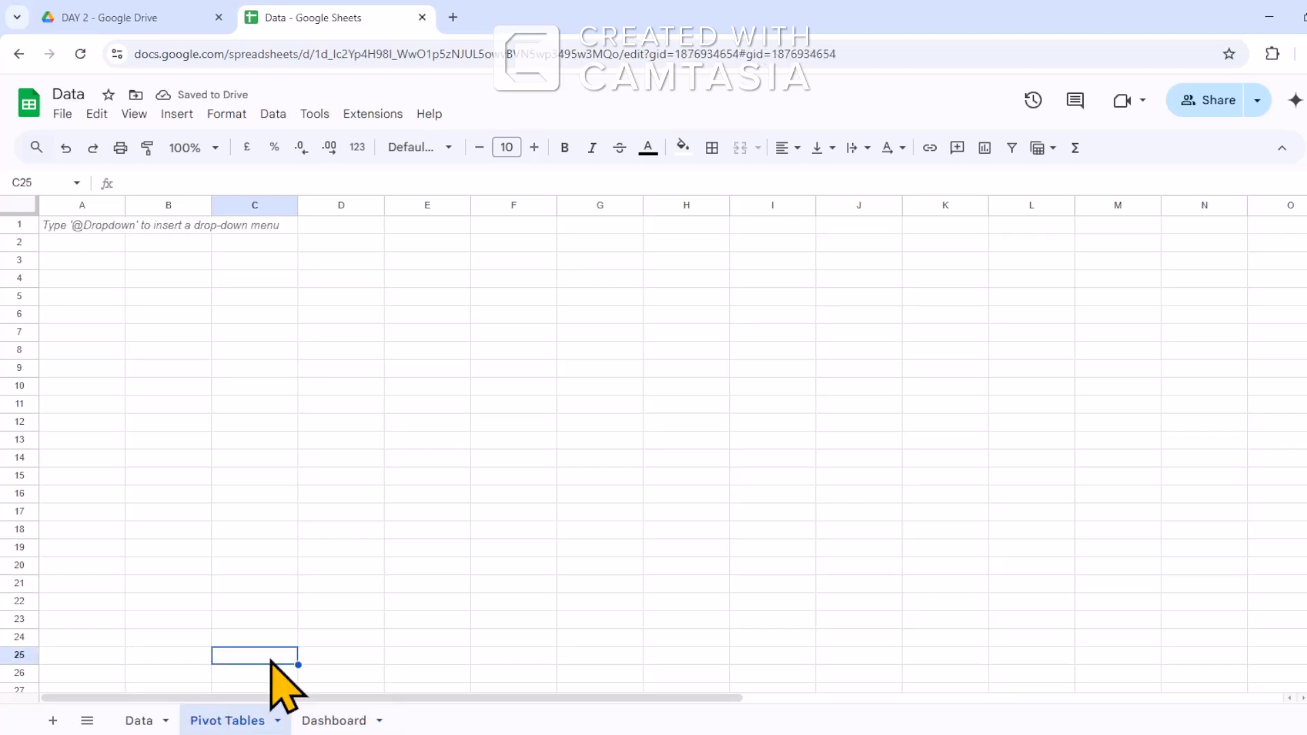
{"action": "left_click", "coordinate": [149, 704]}
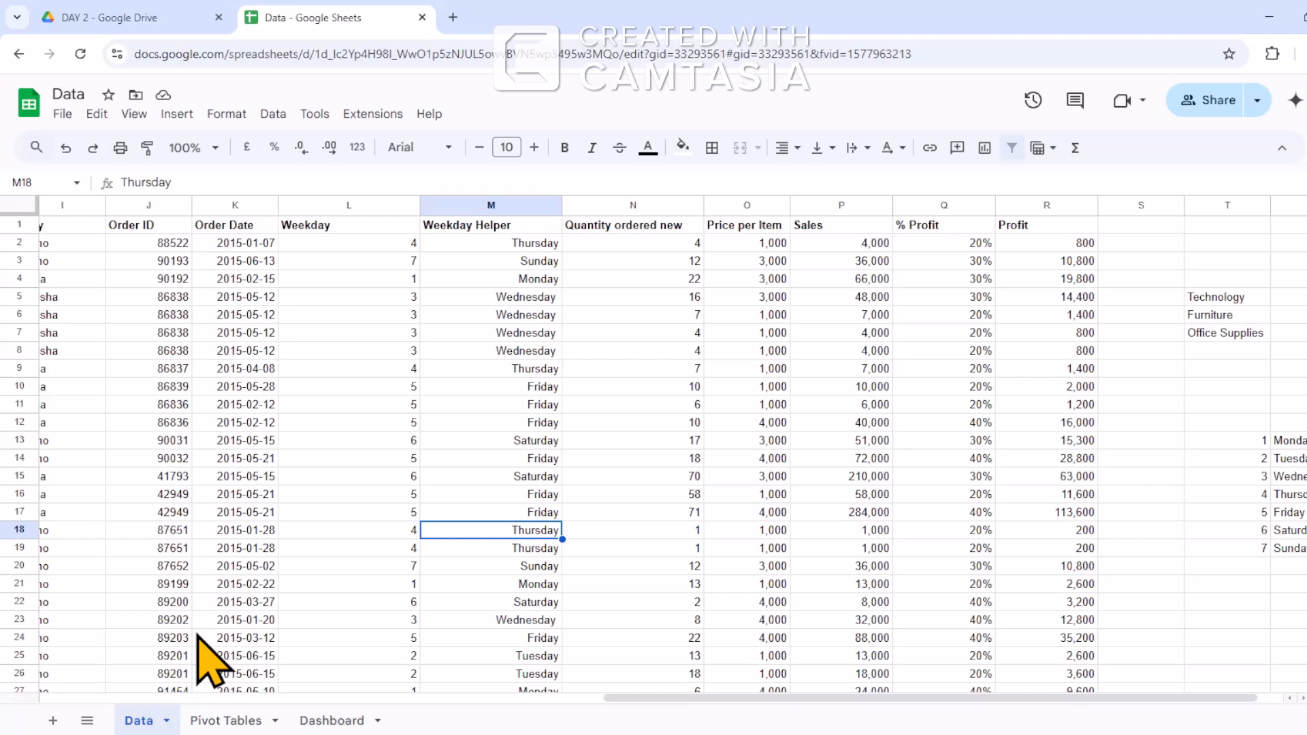
{"action": "left_click_drag", "start_coordinate": [762, 698], "coordinate": [598, 698]}
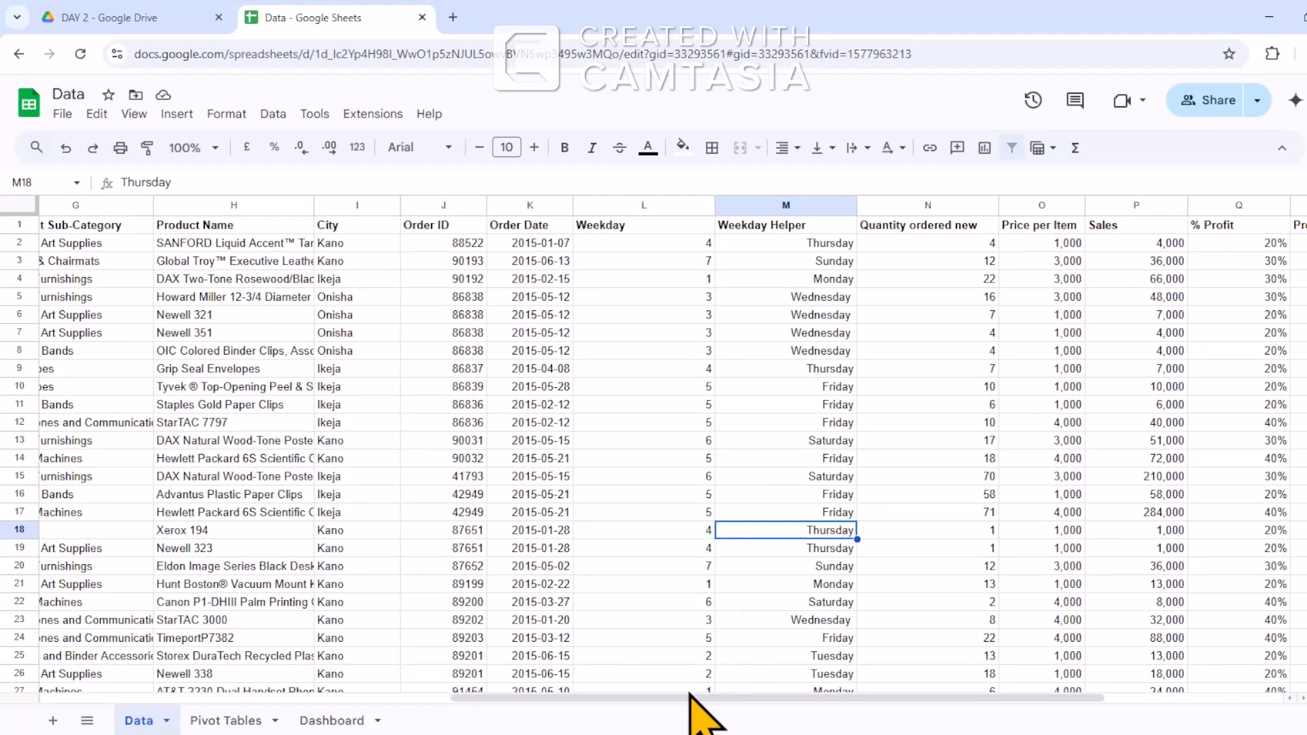
{"action": "left_click_drag", "start_coordinate": [691, 696], "coordinate": [846, 701]}
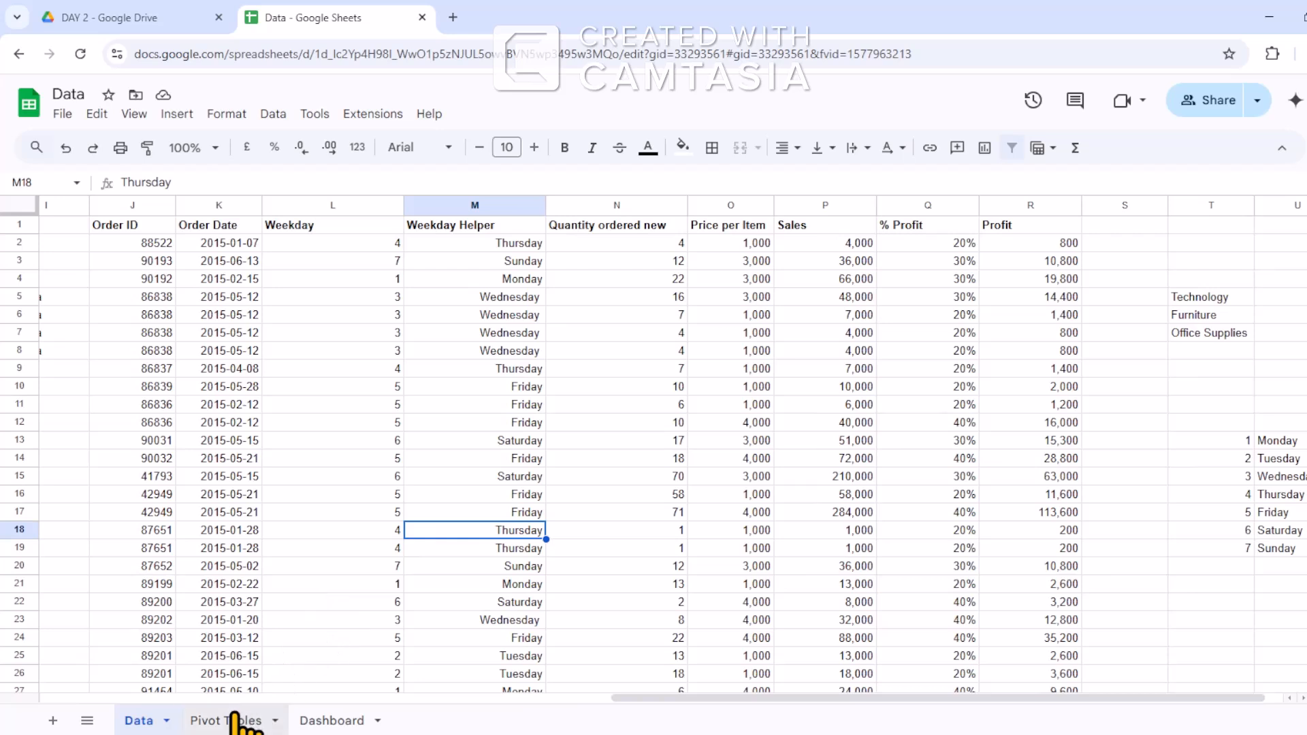
{"action": "left_click", "coordinate": [235, 718]}
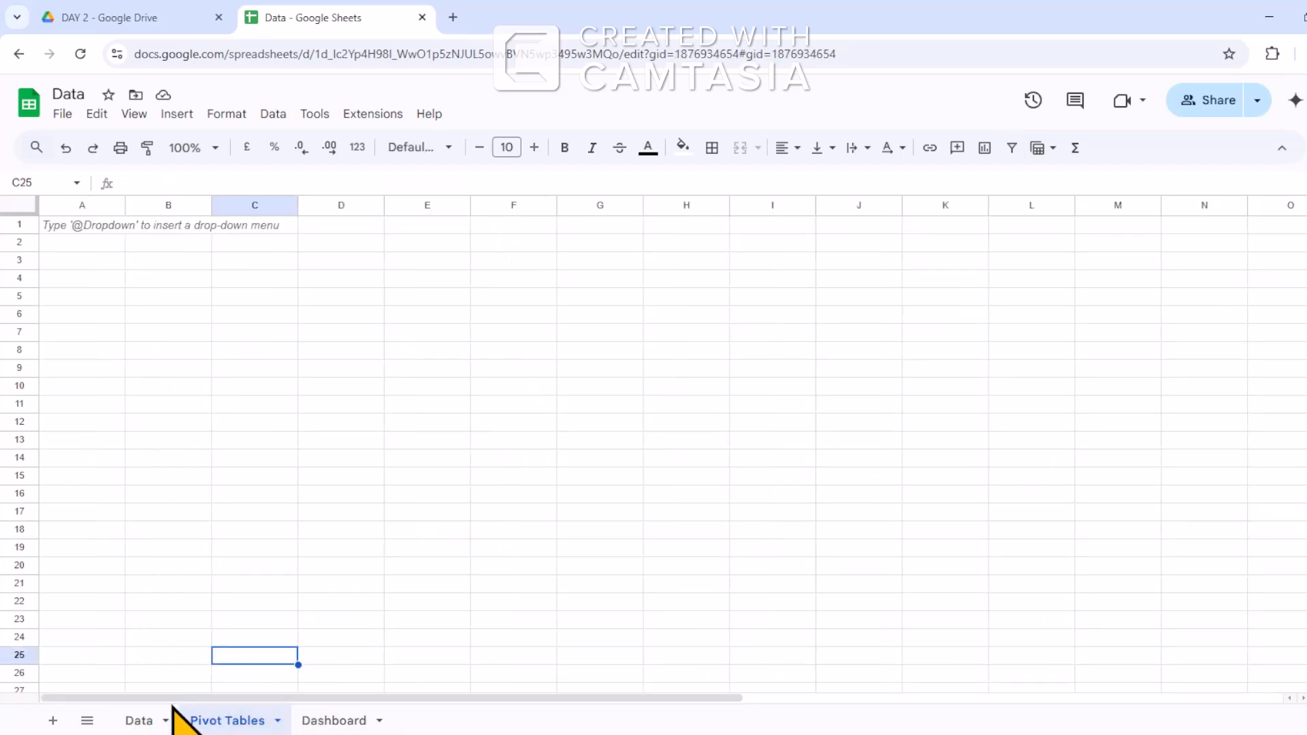
Create a pivot table from Data!A1:R1954 at cell B3 of the existing Pivot Tables sheet, with City as its rows.
{"action": "left_click", "coordinate": [136, 720]}
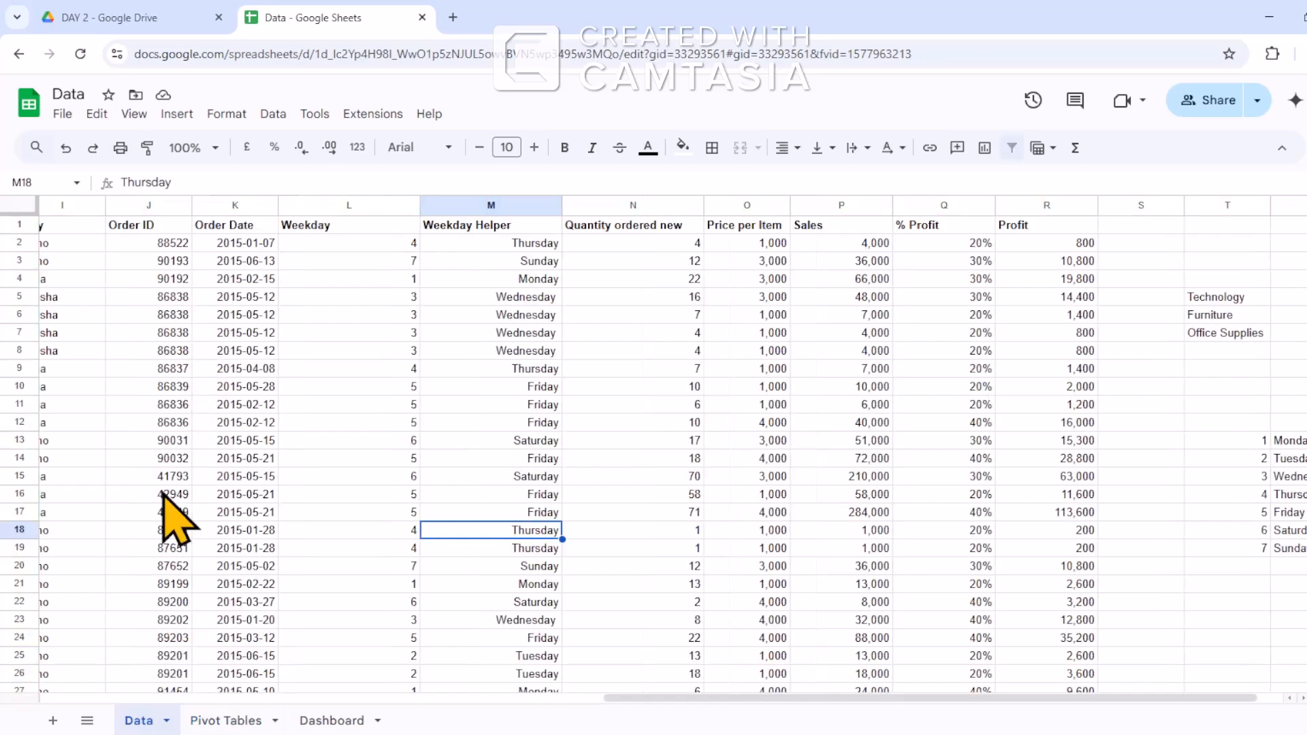
{"action": "left_click", "coordinate": [204, 282]}
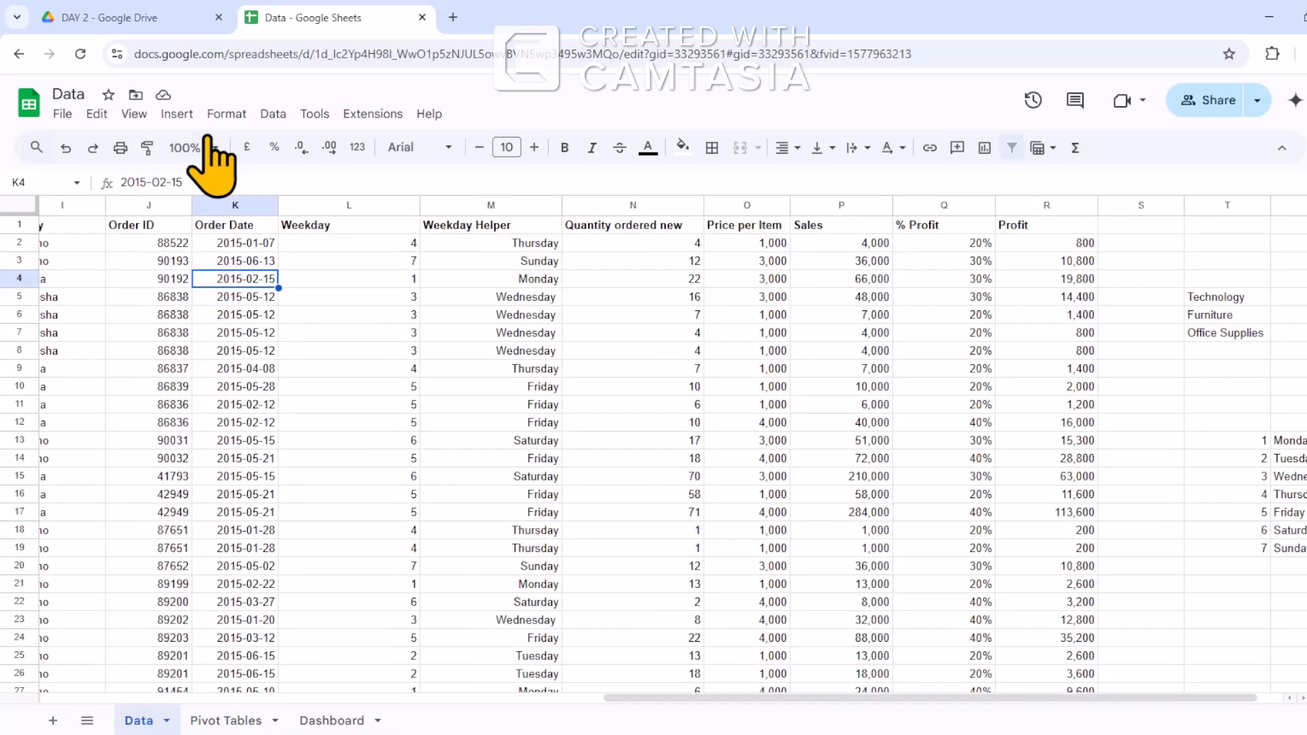
{"action": "left_click", "coordinate": [177, 115]}
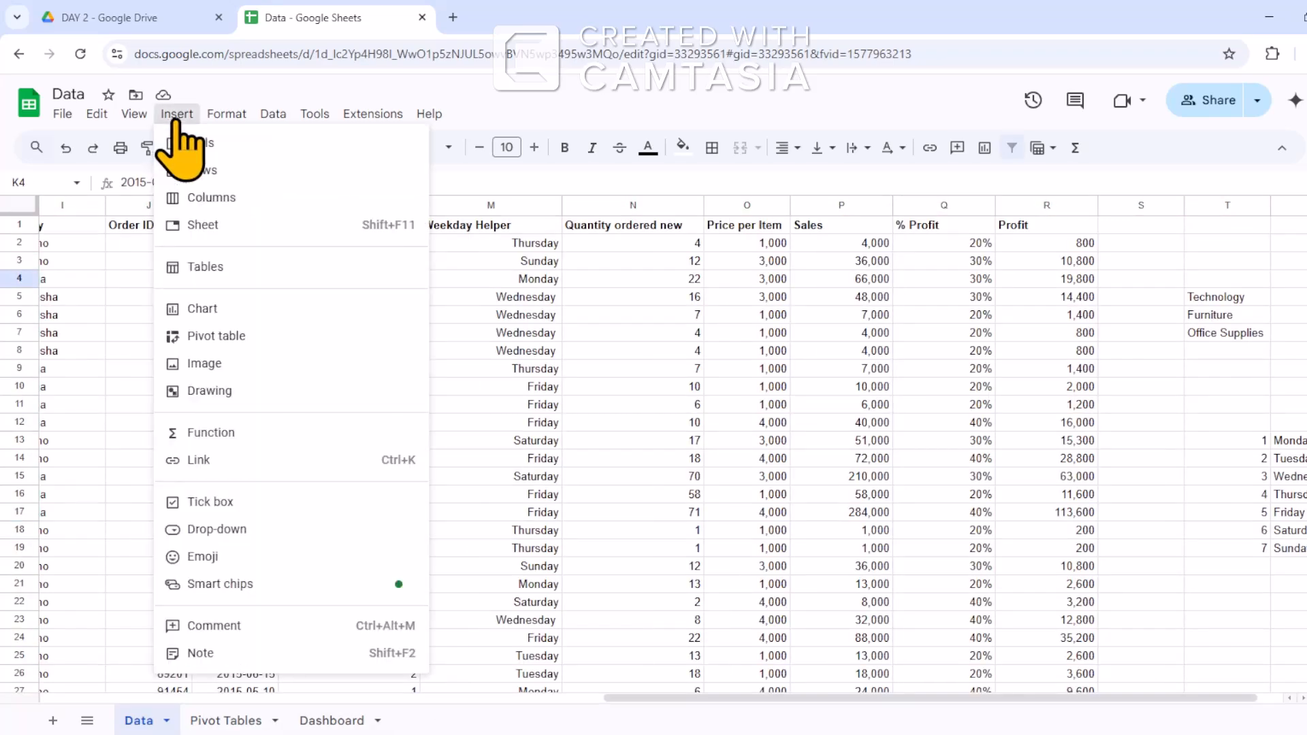
{"action": "left_click", "coordinate": [239, 337]}
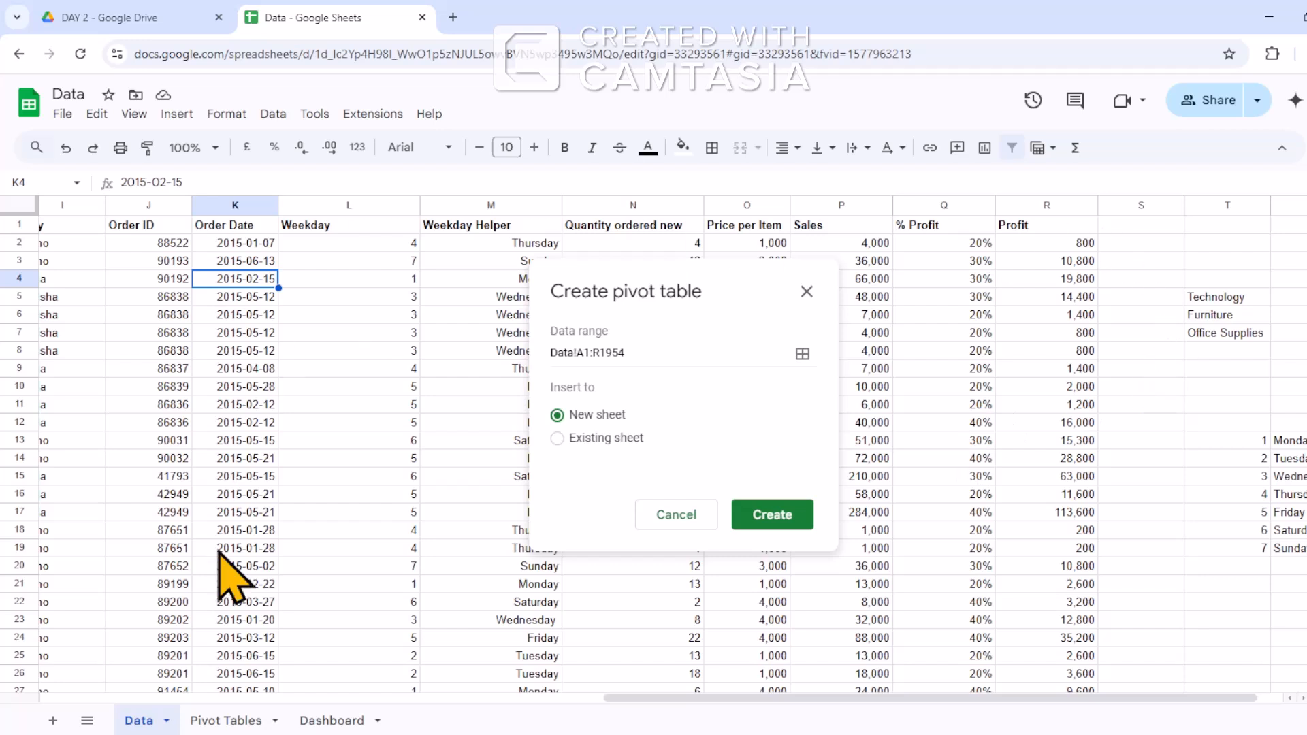
{"action": "left_click", "coordinate": [558, 439]}
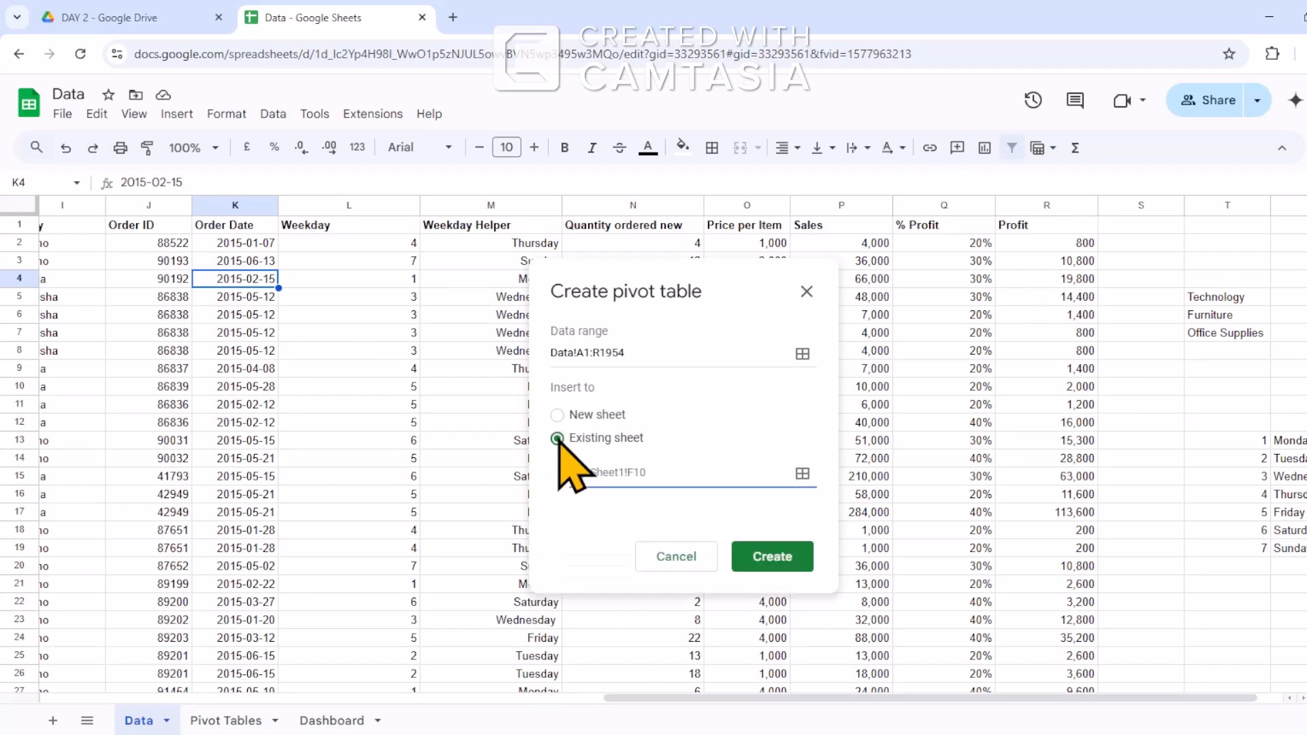
{"action": "left_click", "coordinate": [803, 473]}
{"action": "left_click", "coordinate": [225, 723]}
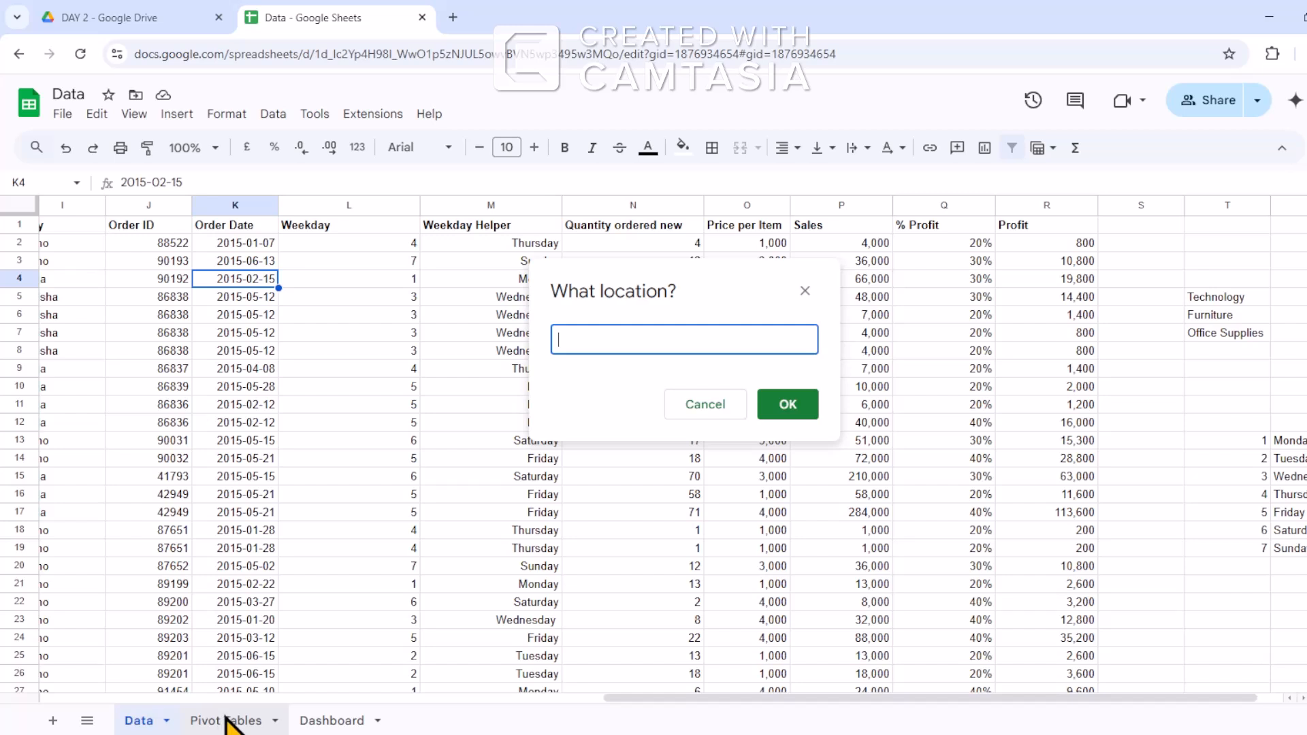
{"action": "left_click", "coordinate": [145, 245]}
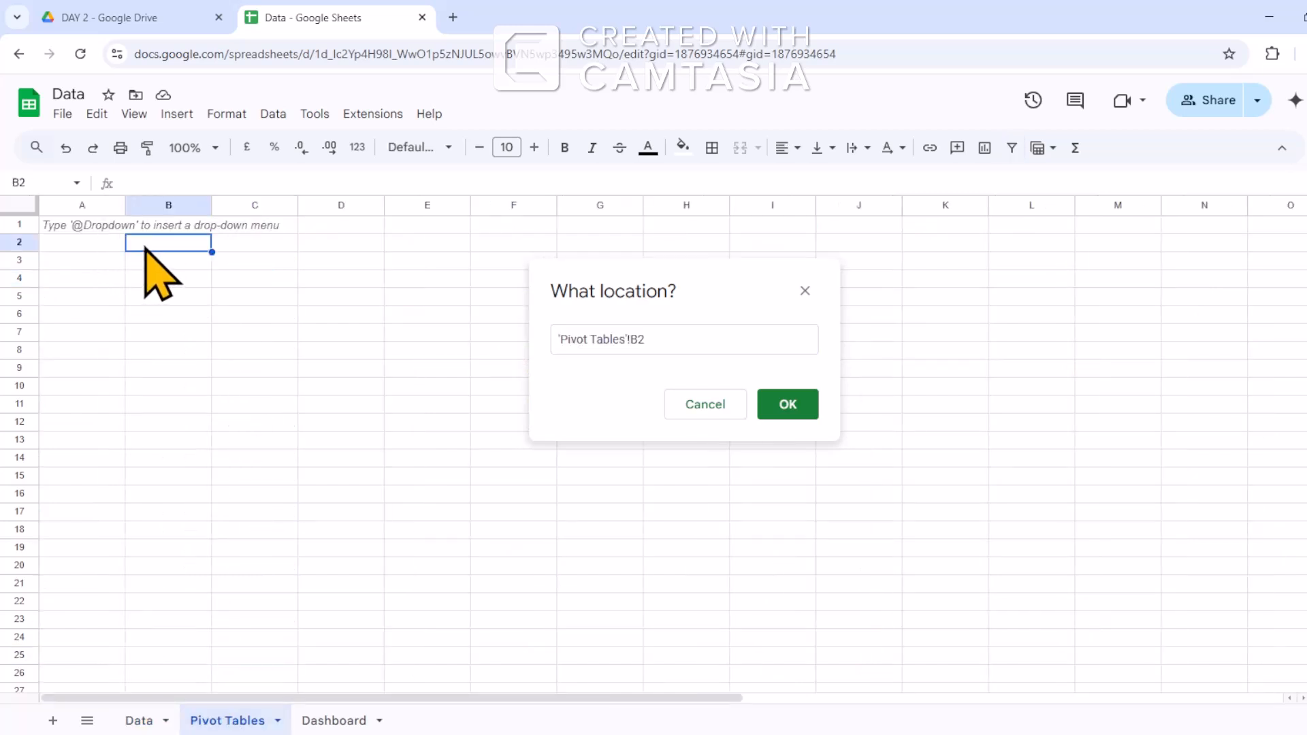
{"action": "left_click", "coordinate": [171, 262]}
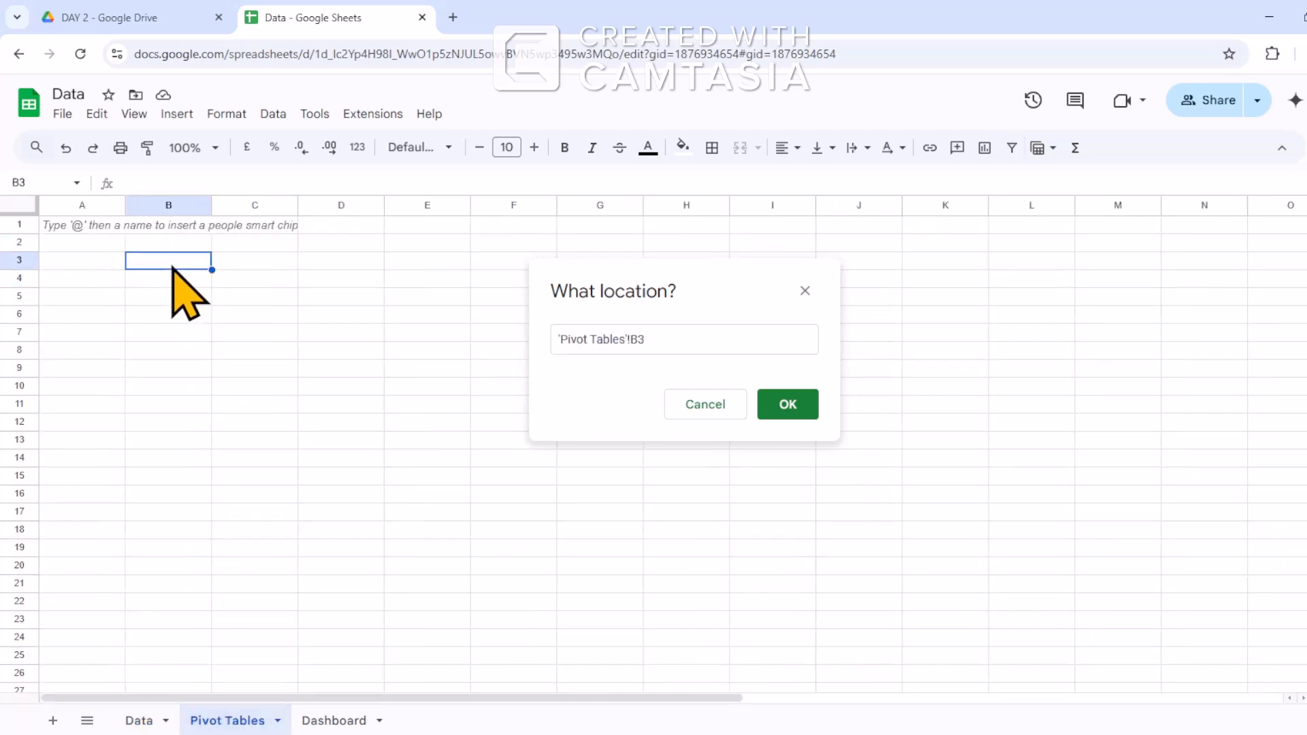
{"action": "left_click", "coordinate": [793, 405]}
{"action": "left_click", "coordinate": [783, 539]}
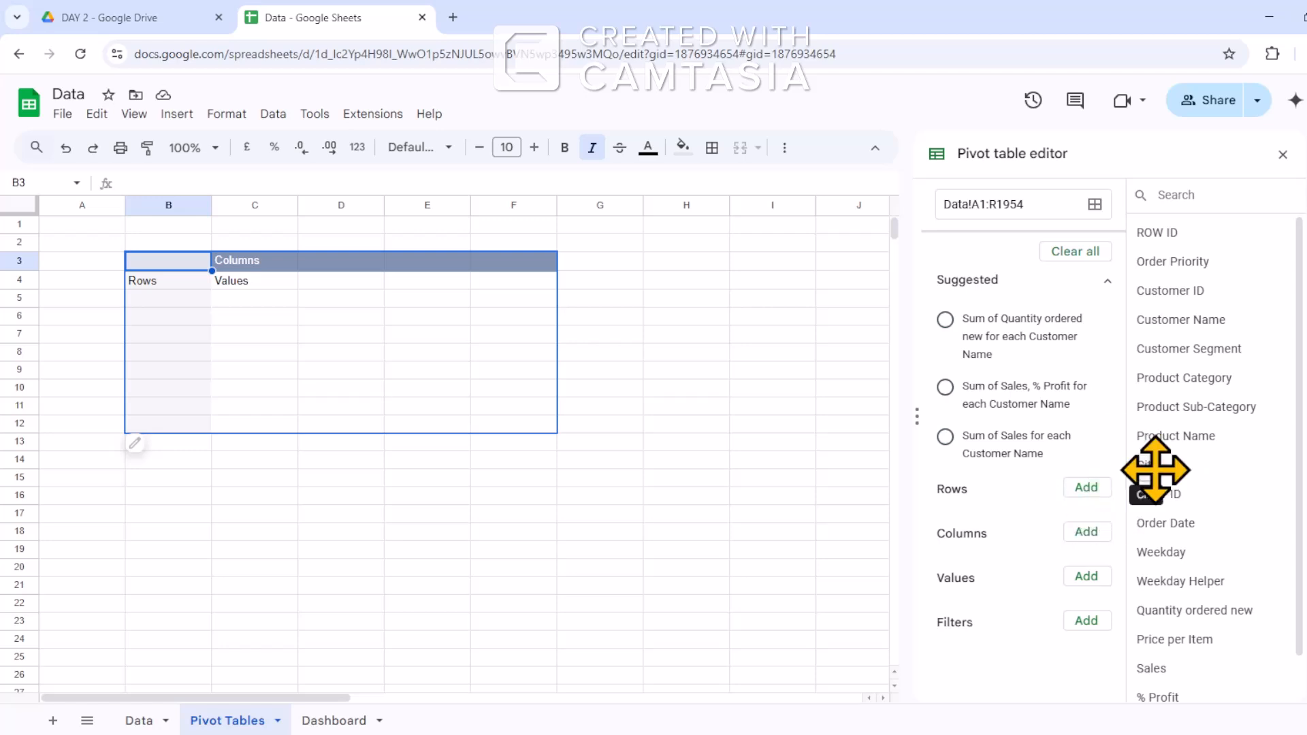
{"action": "left_click", "coordinate": [1086, 488]}
{"action": "left_click", "coordinate": [1101, 469]}
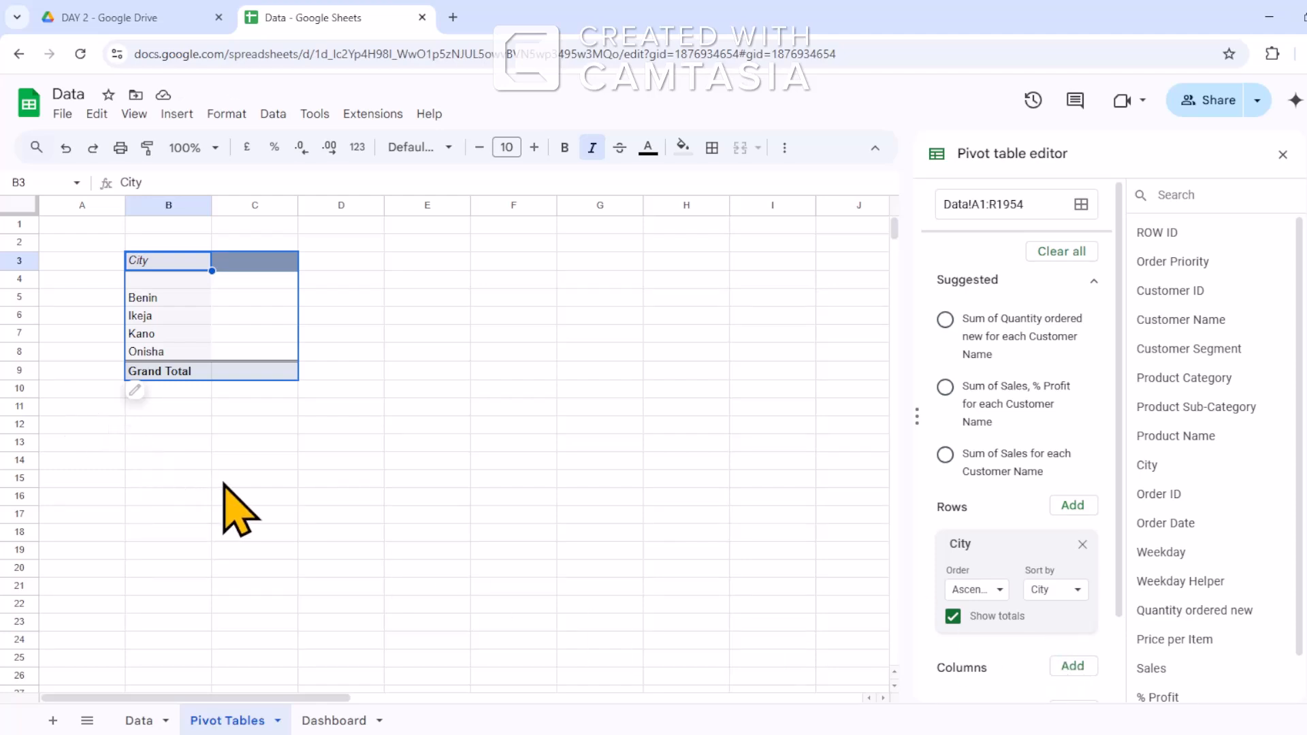
Delete row 1954, the incomplete last row of the Data sheet, and return to the pivot table.
{"action": "left_click", "coordinate": [147, 708]}
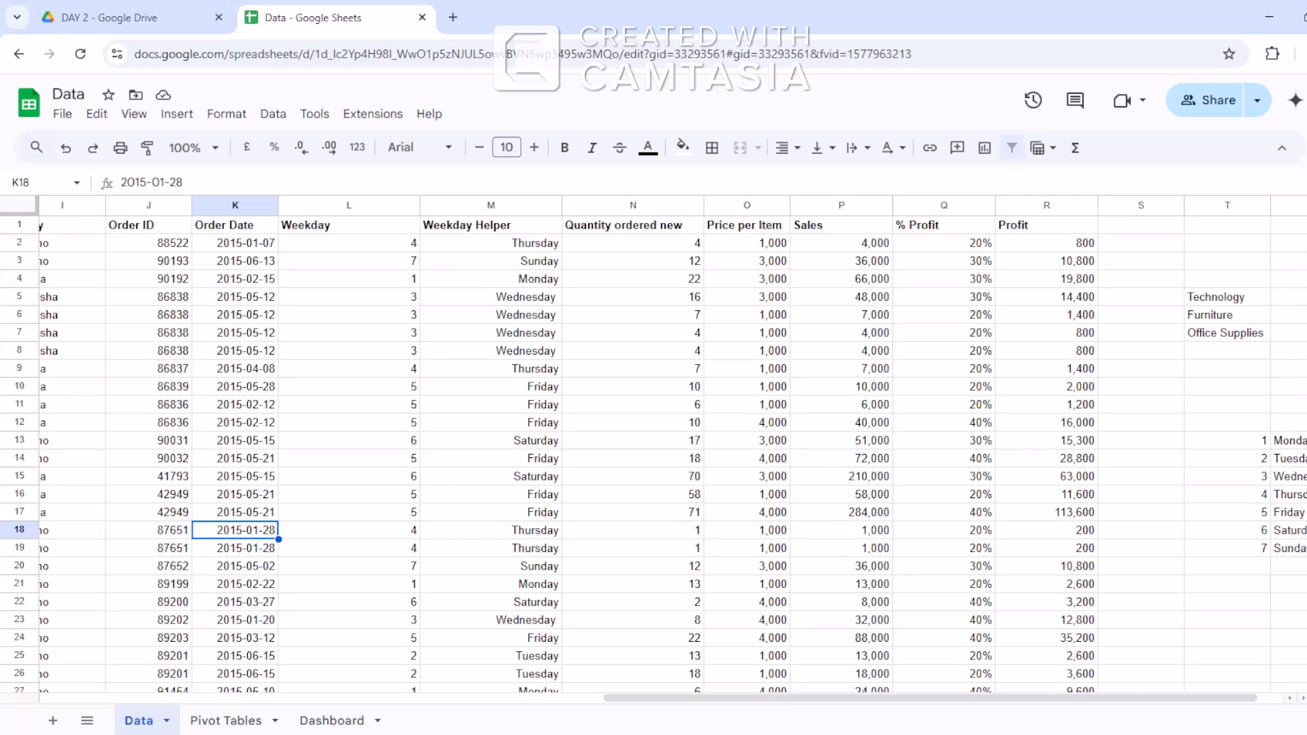
{"action": "left_click_drag", "start_coordinate": [1306, 228], "coordinate": [1306, 684]}
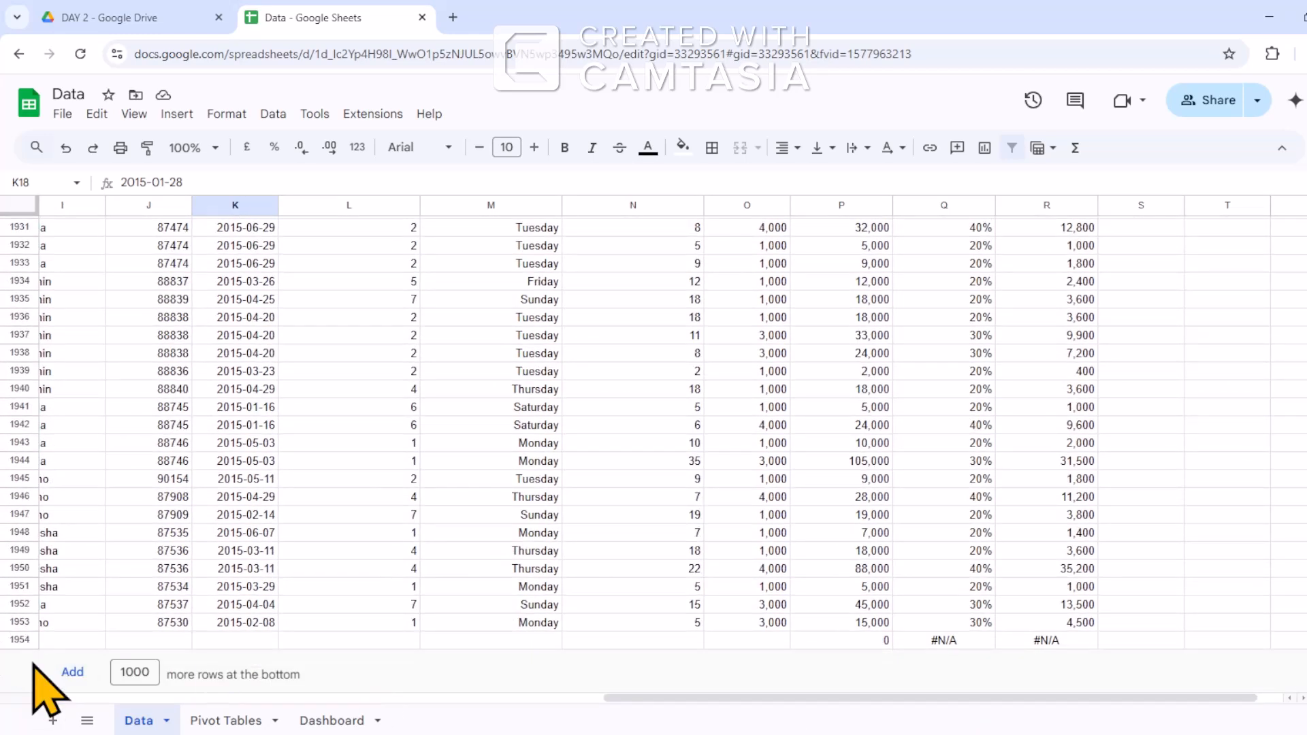
{"action": "left_click", "coordinate": [19, 640]}
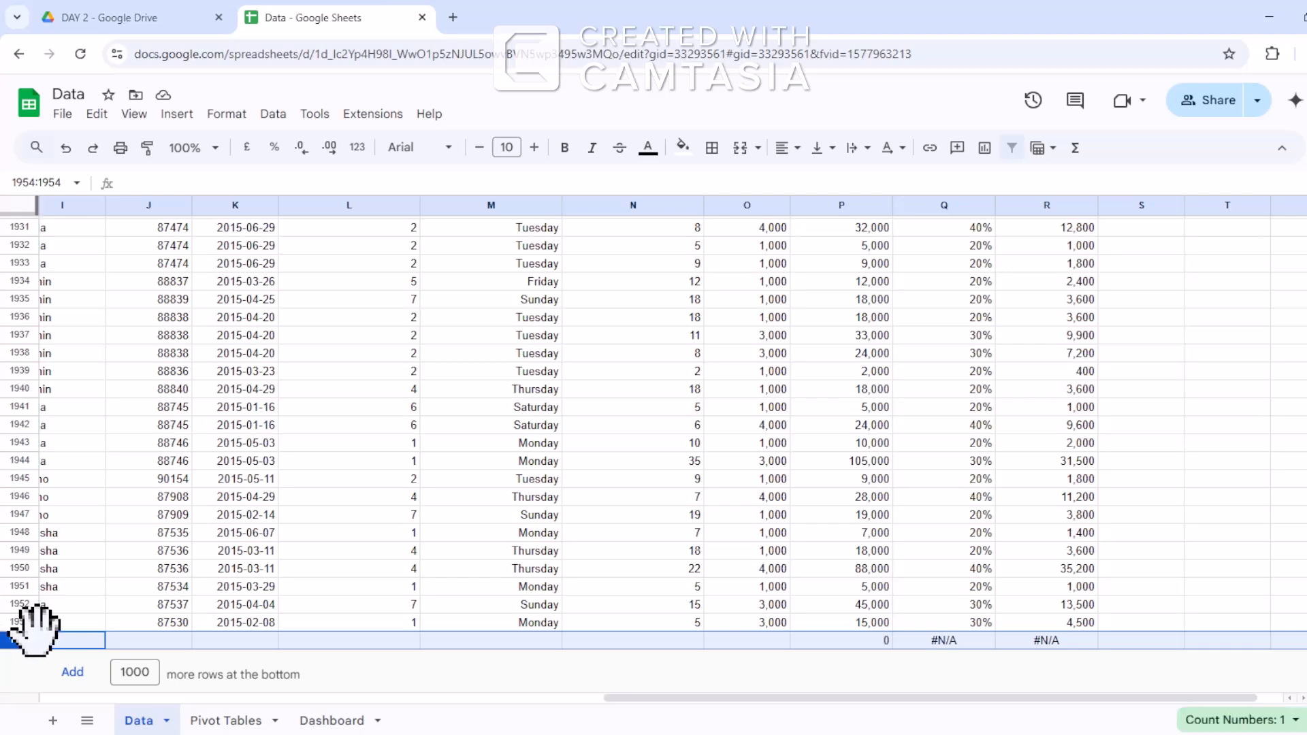
{"action": "right_click", "coordinate": [55, 637]}
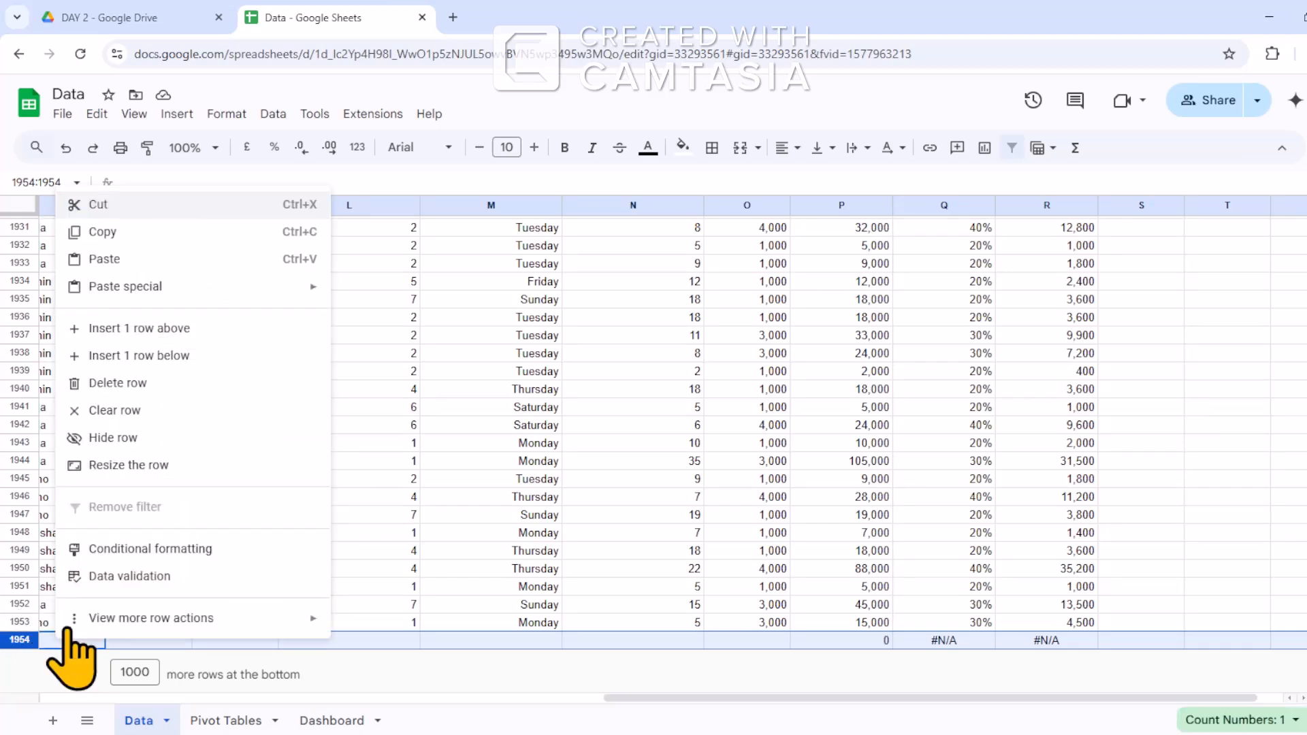
{"action": "left_click", "coordinate": [124, 385]}
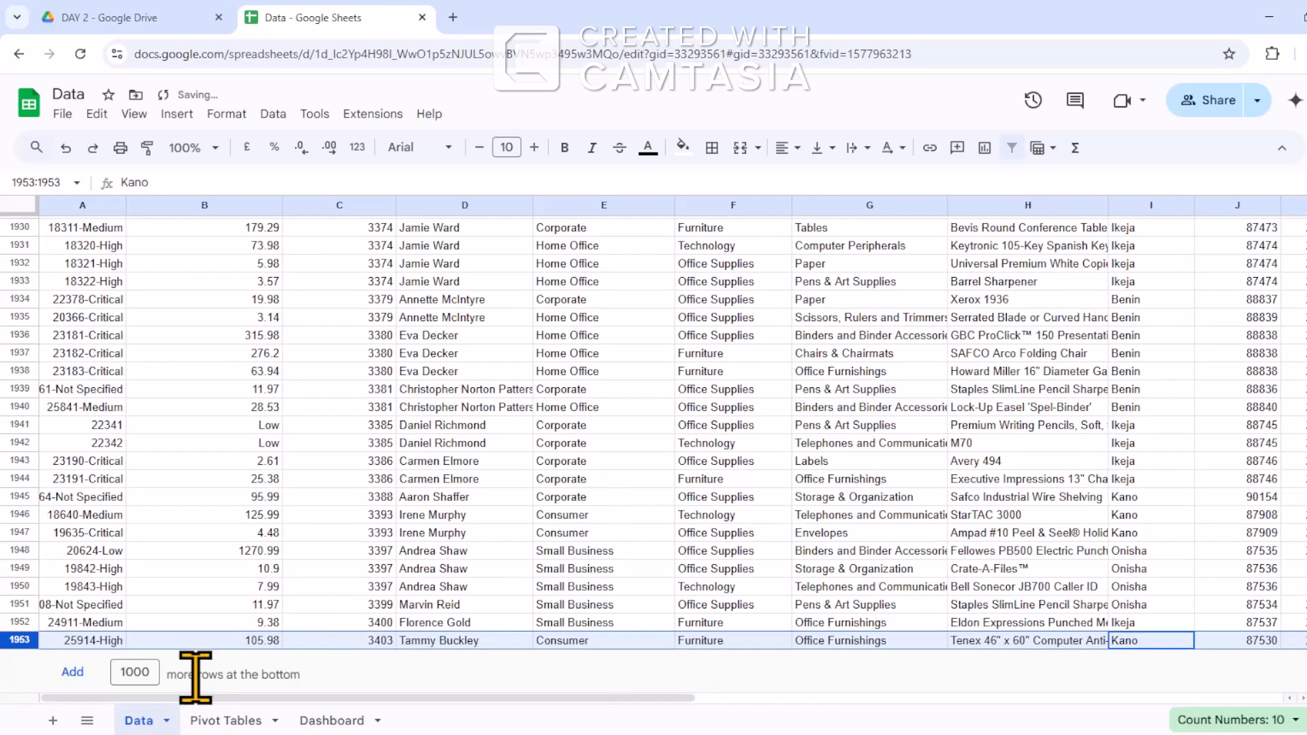
{"action": "left_click", "coordinate": [213, 722]}
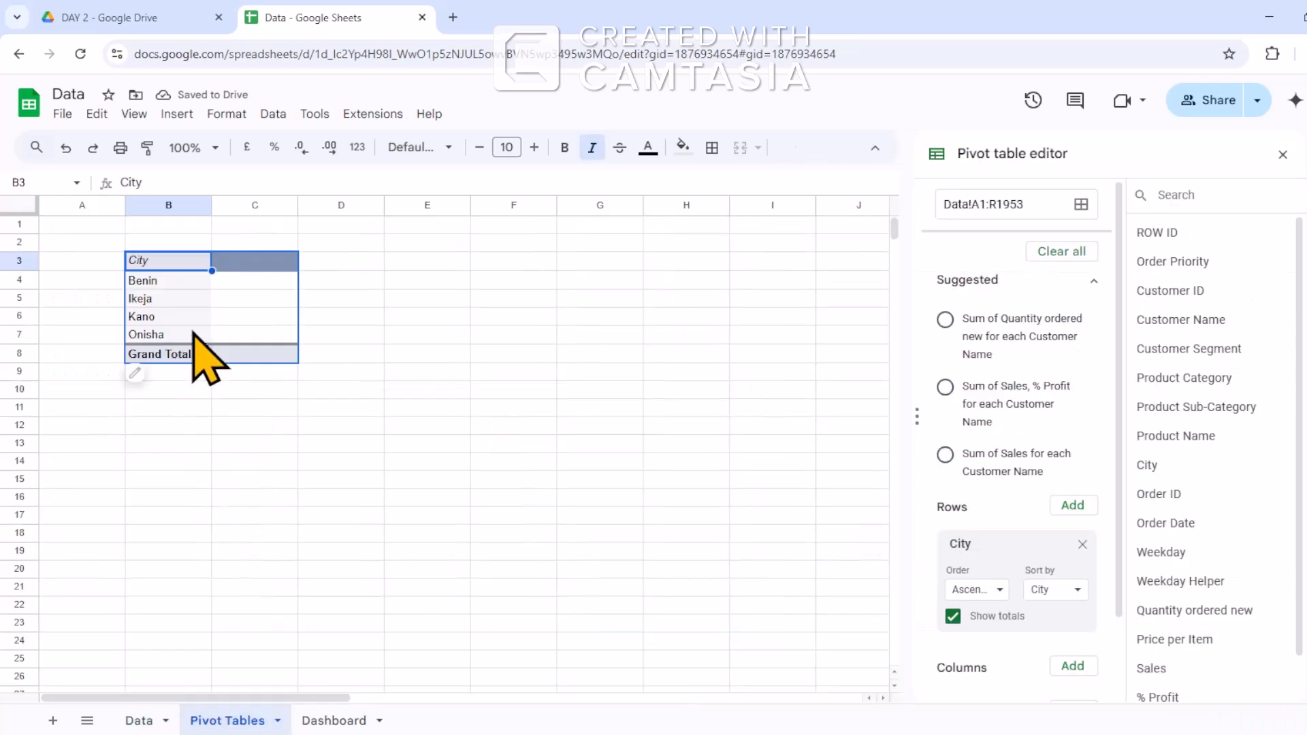
Add Order ID to the pivot table's values and summarise it by COUNTUNIQUE.
{"action": "left_click", "coordinate": [248, 284]}
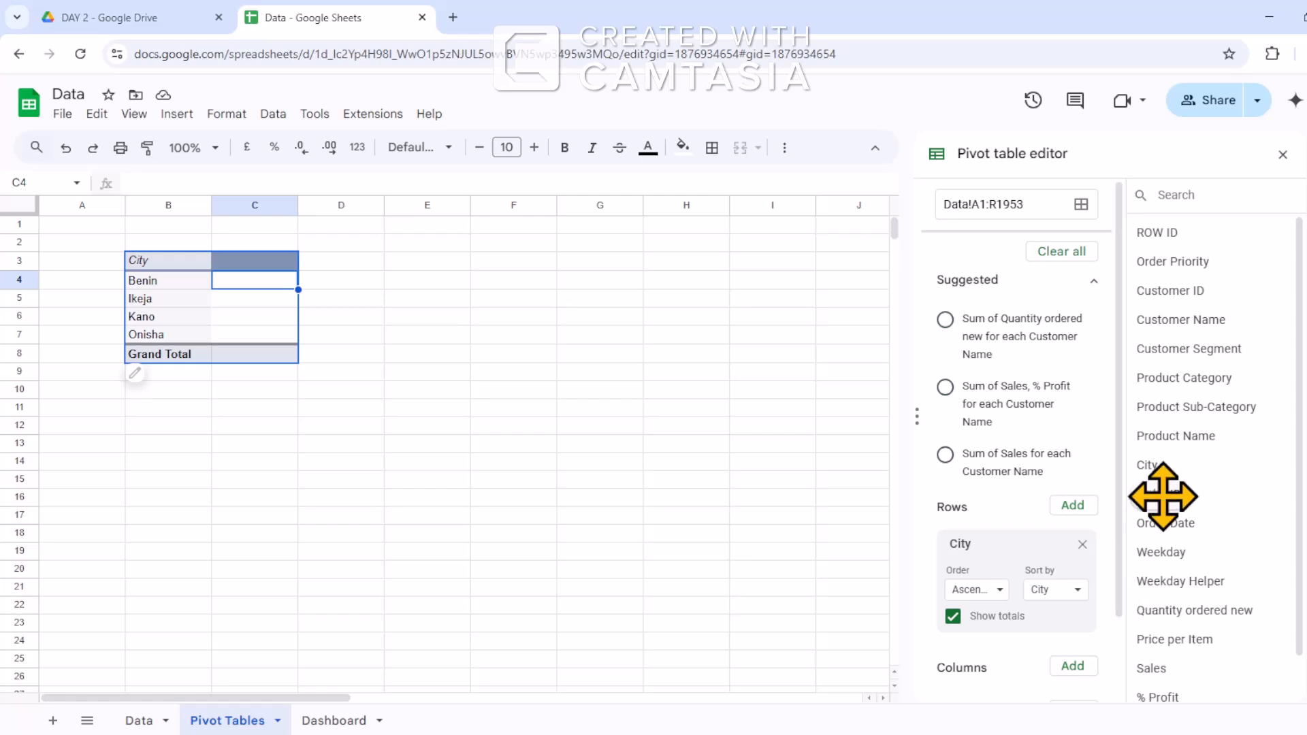
{"action": "scroll", "coordinate": [943, 671], "scroll_direction": "down", "scroll_amount": 3}
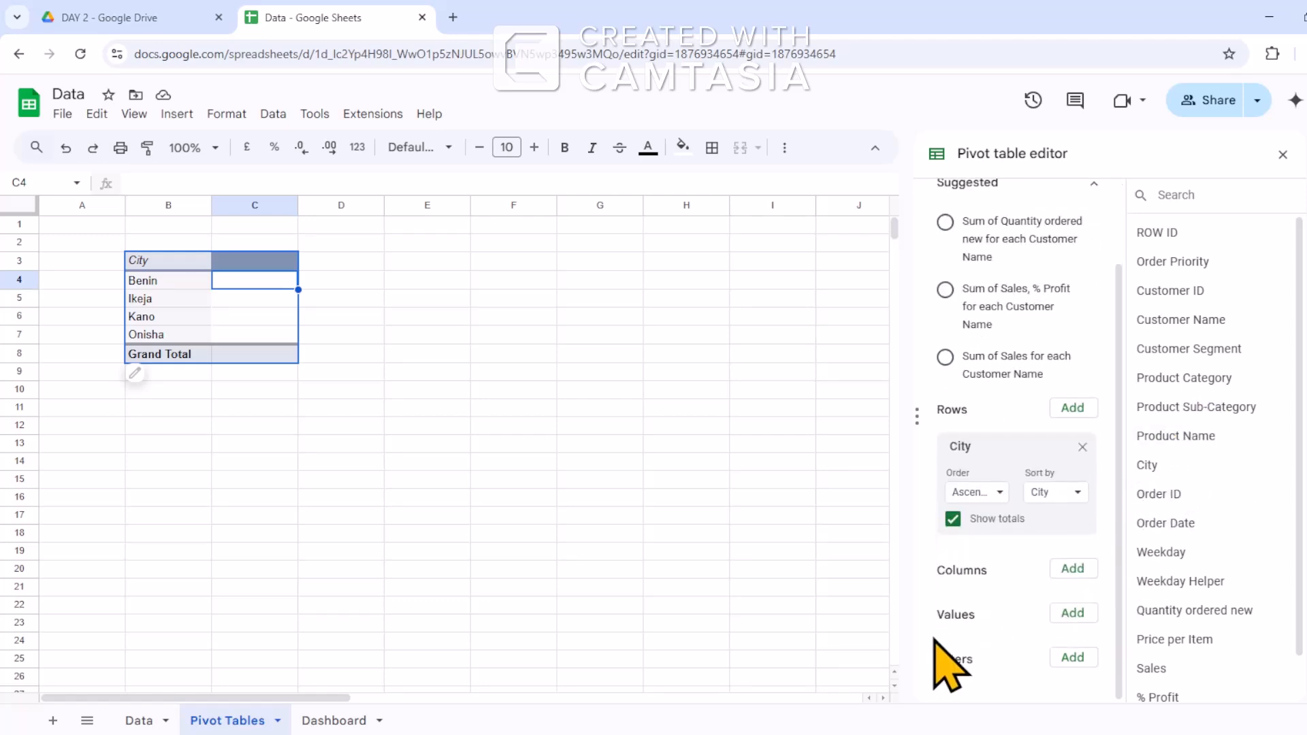
{"action": "left_click", "coordinate": [1075, 614]}
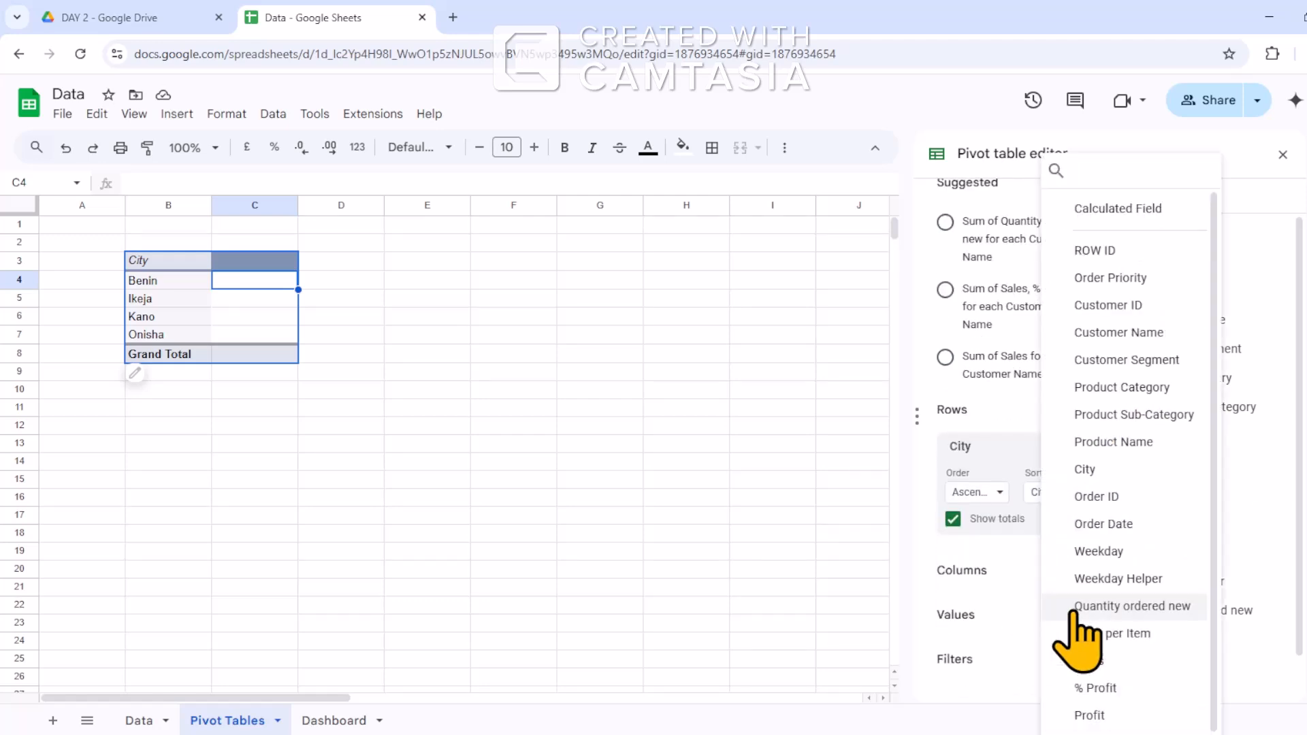
{"action": "left_click", "coordinate": [1098, 498]}
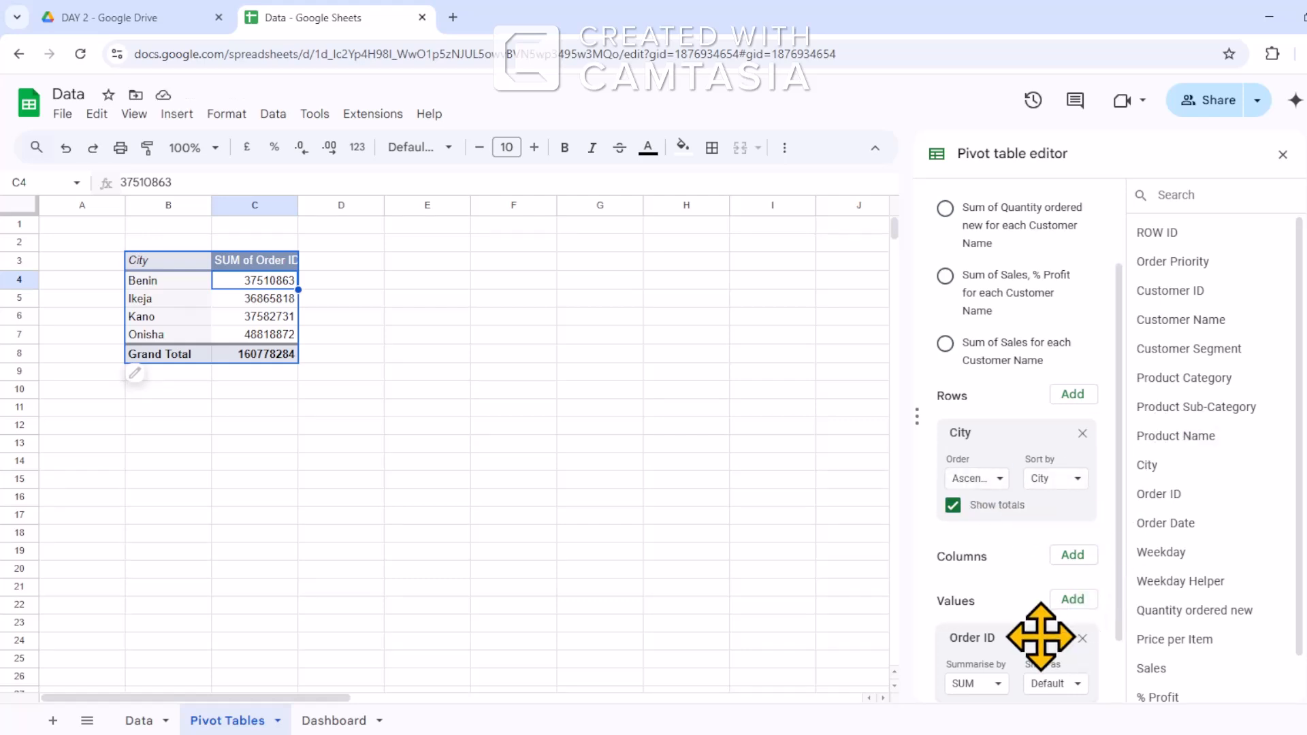
{"action": "scroll", "coordinate": [1017, 623], "scroll_direction": "down", "scroll_amount": 2}
{"action": "left_click", "coordinate": [994, 606]}
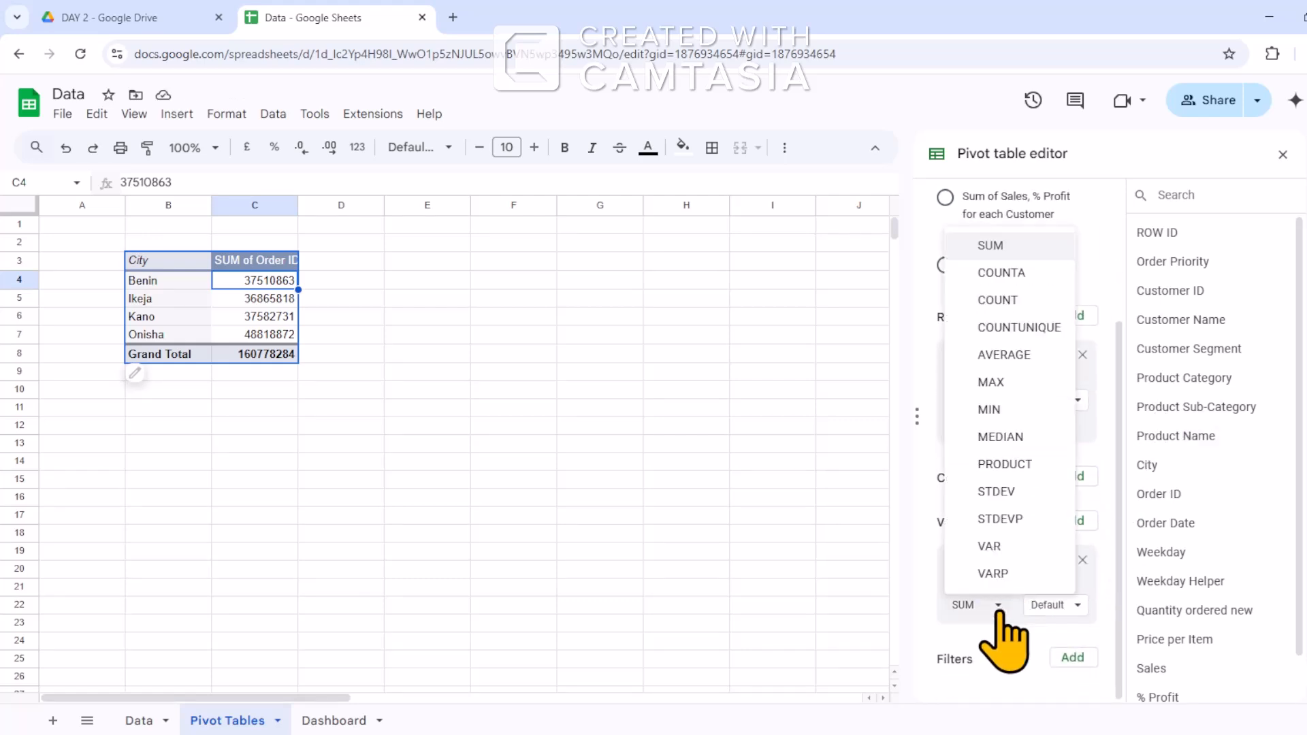
{"action": "left_click", "coordinate": [1019, 329]}
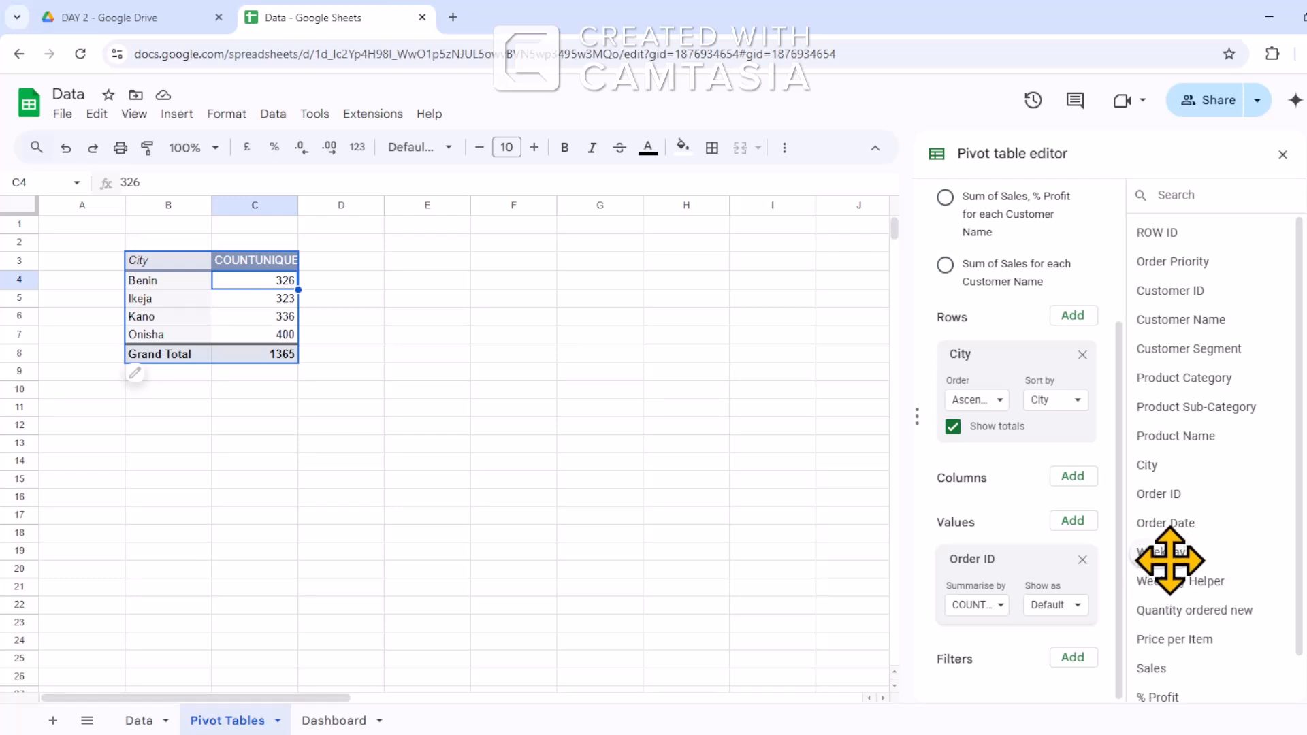
Add Weekday and, below it, Weekday Helper as the pivot table's column fields.
{"action": "left_click_drag", "start_coordinate": [1167, 552], "coordinate": [938, 514]}
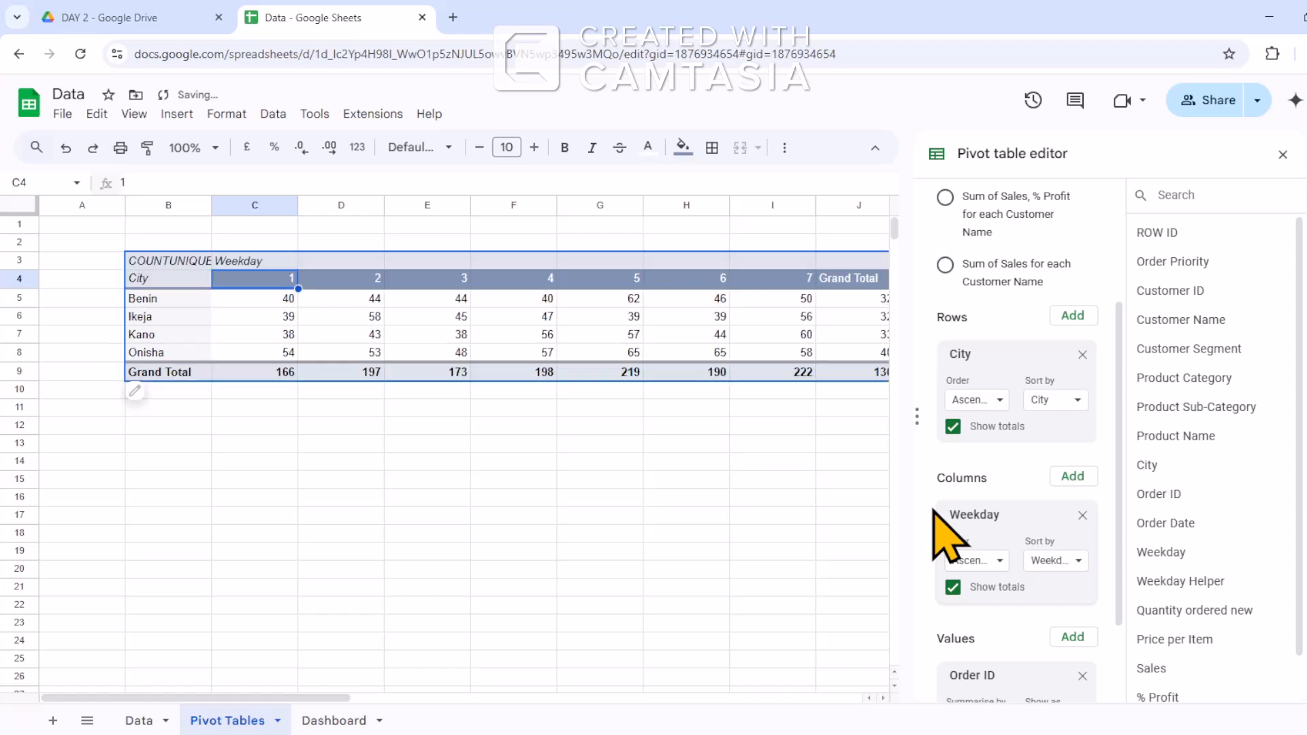
{"action": "left_click_drag", "start_coordinate": [1214, 569], "coordinate": [1083, 621]}
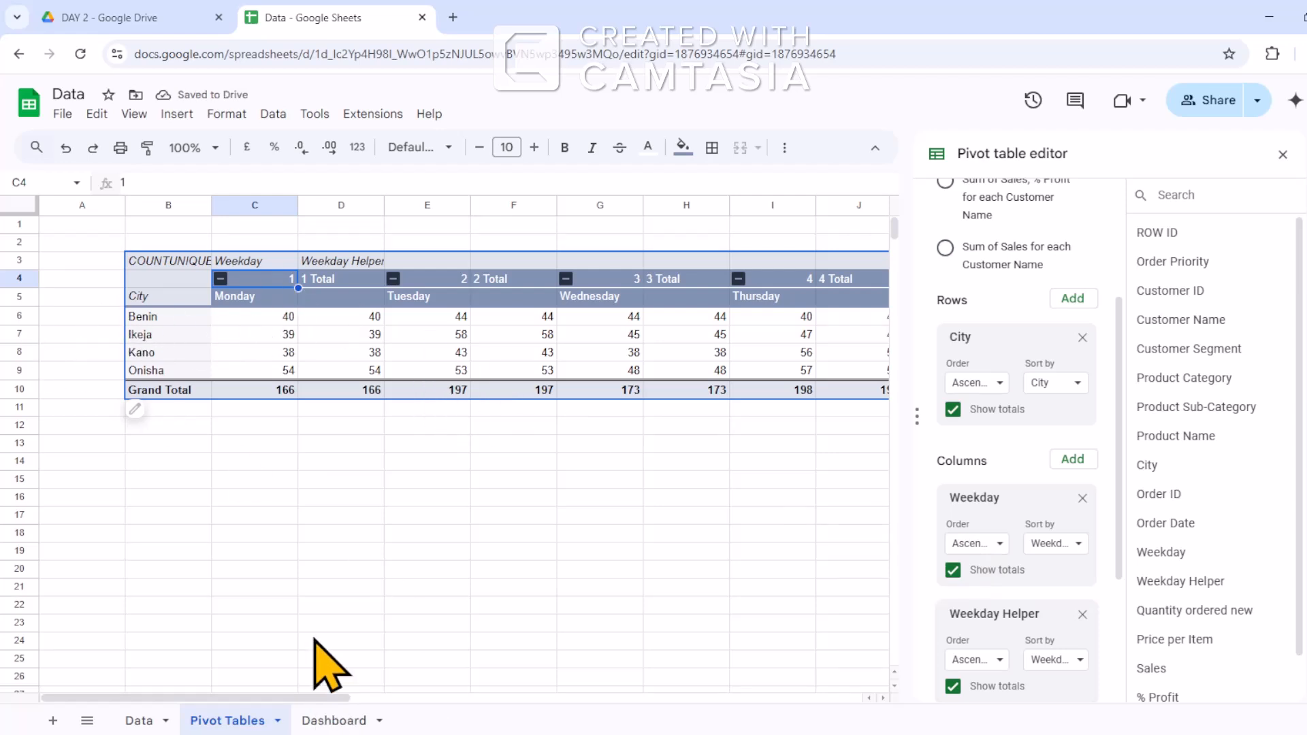
Turn off the totals for the City, Weekday and Weekday Helper fields of the pivot table.
{"action": "left_click_drag", "start_coordinate": [248, 702], "coordinate": [215, 666]}
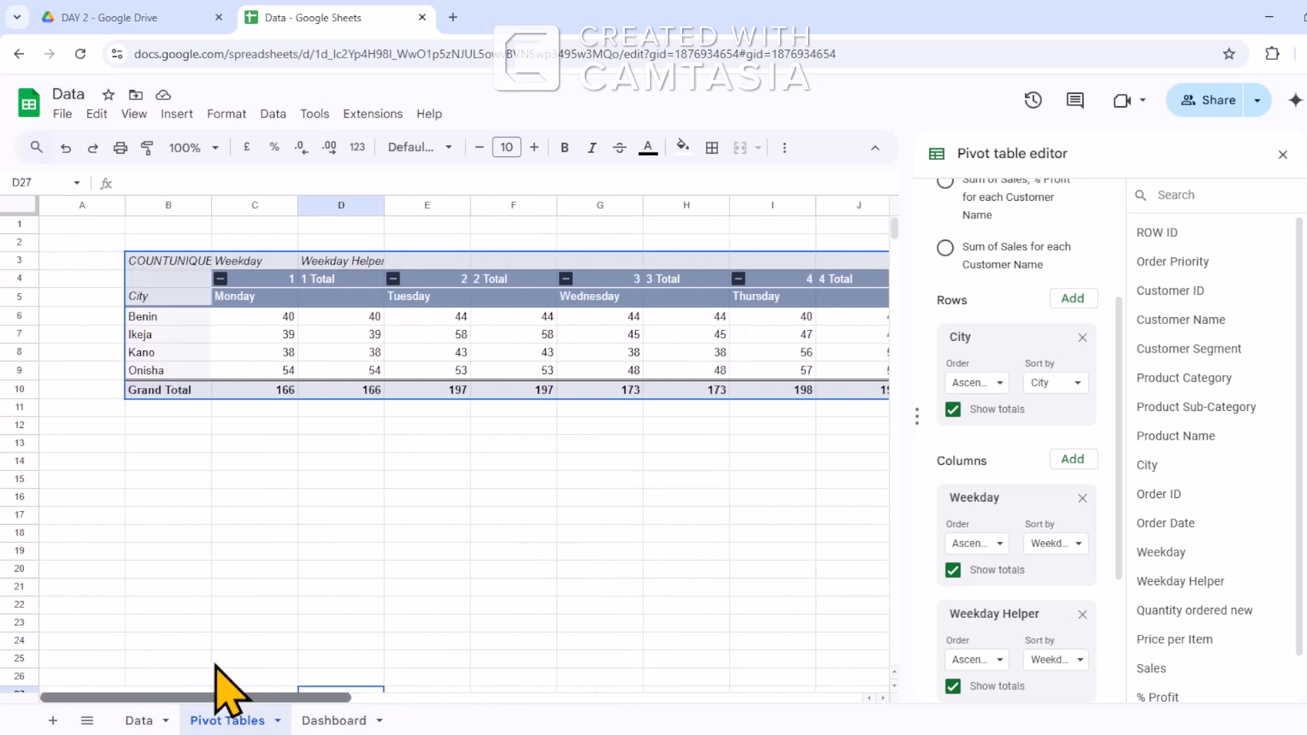
{"action": "left_click", "coordinate": [953, 409]}
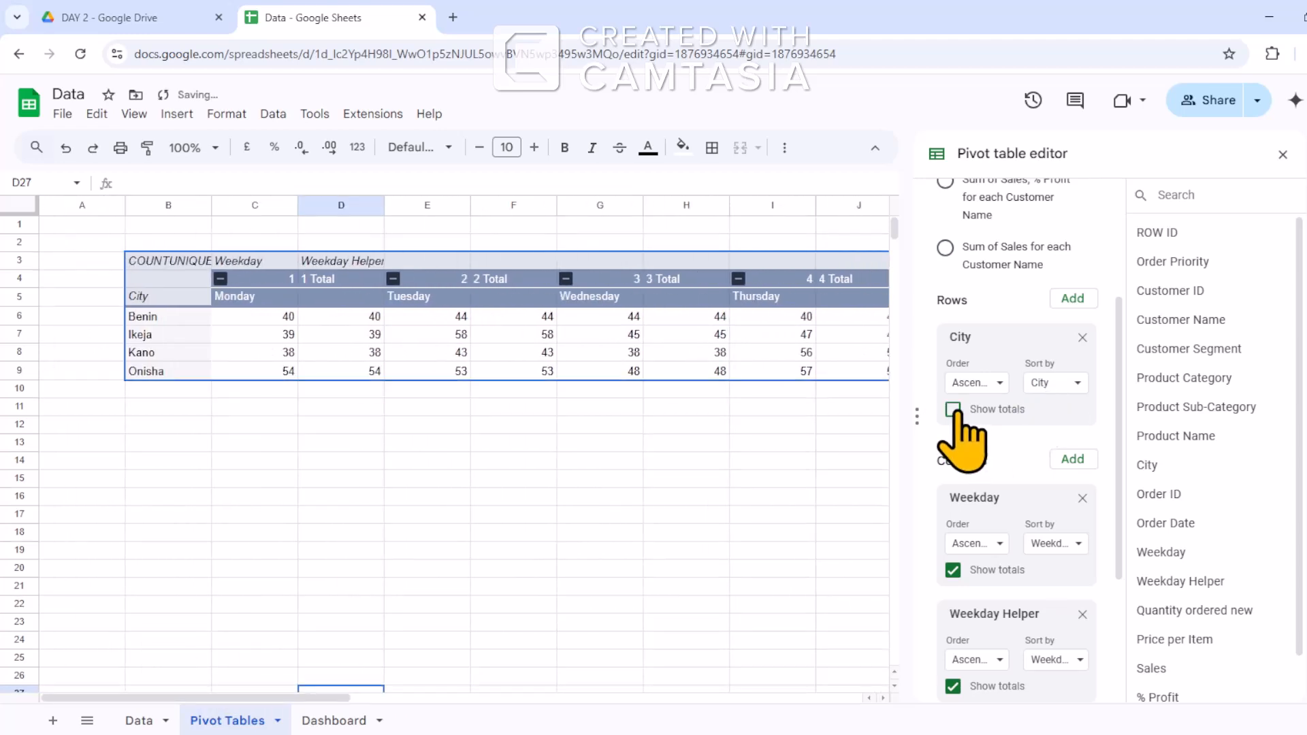
{"action": "left_click", "coordinate": [953, 570]}
{"action": "left_click", "coordinate": [953, 686]}
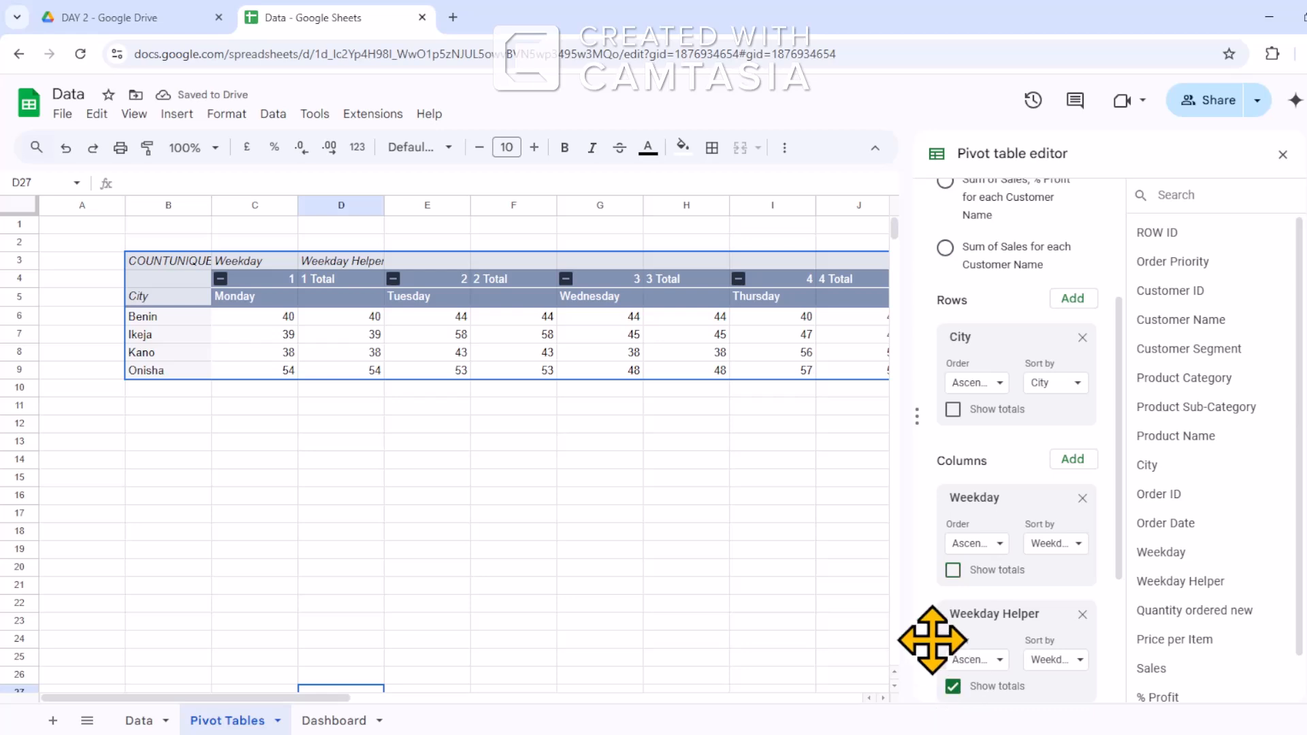
{"action": "scroll", "coordinate": [1090, 561], "scroll_direction": "down", "scroll_amount": 3}
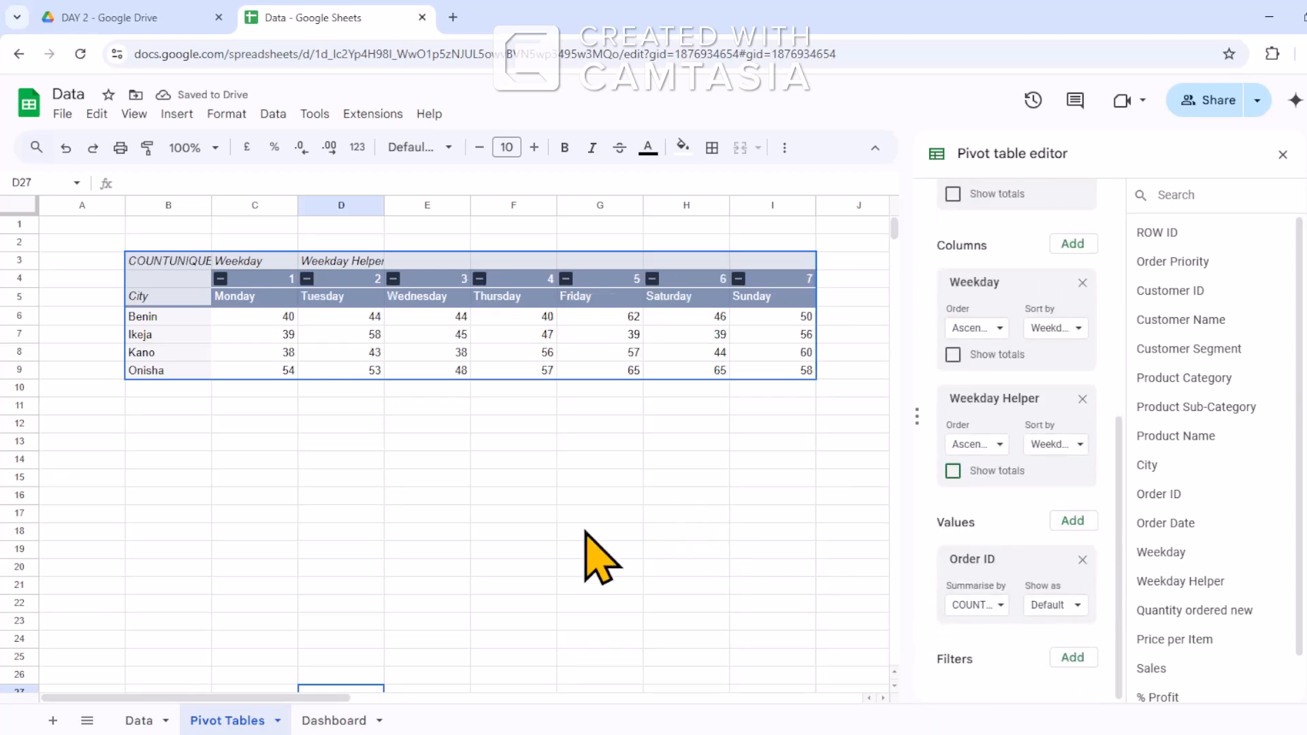
Hide rows 3 and 4 above the pivot table's weekday headings and close the pivot table editor.
{"action": "left_click", "coordinate": [19, 261]}
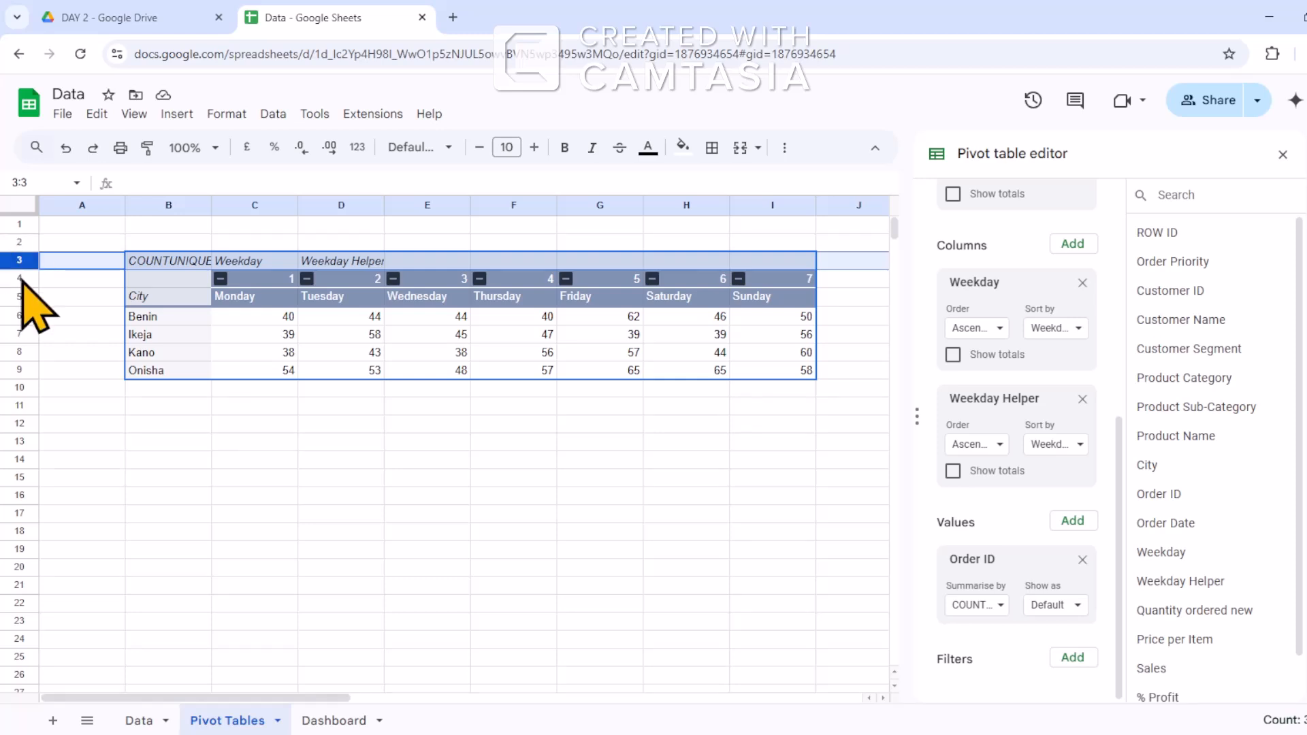
{"action": "left_click", "coordinate": [20, 278]}
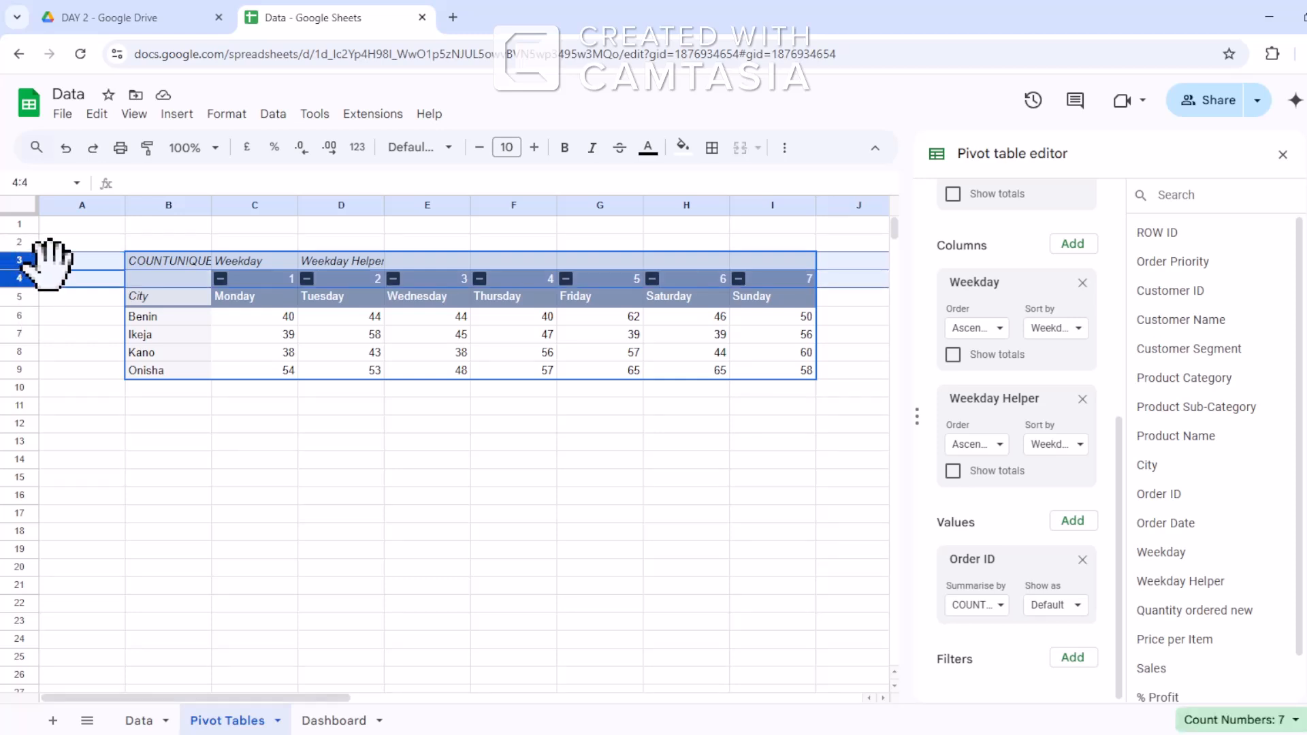
{"action": "right_click", "coordinate": [47, 262]}
{"action": "left_click", "coordinate": [116, 341]}
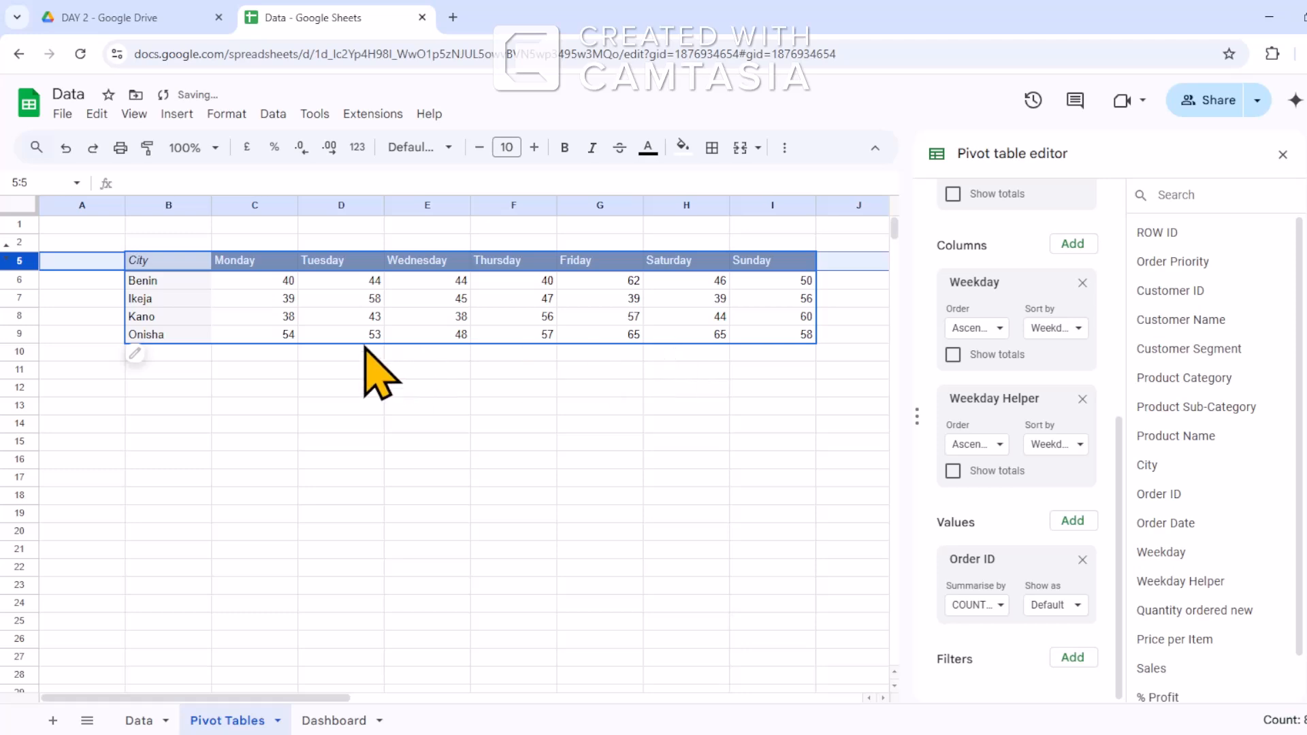
{"action": "left_click", "coordinate": [276, 281]}
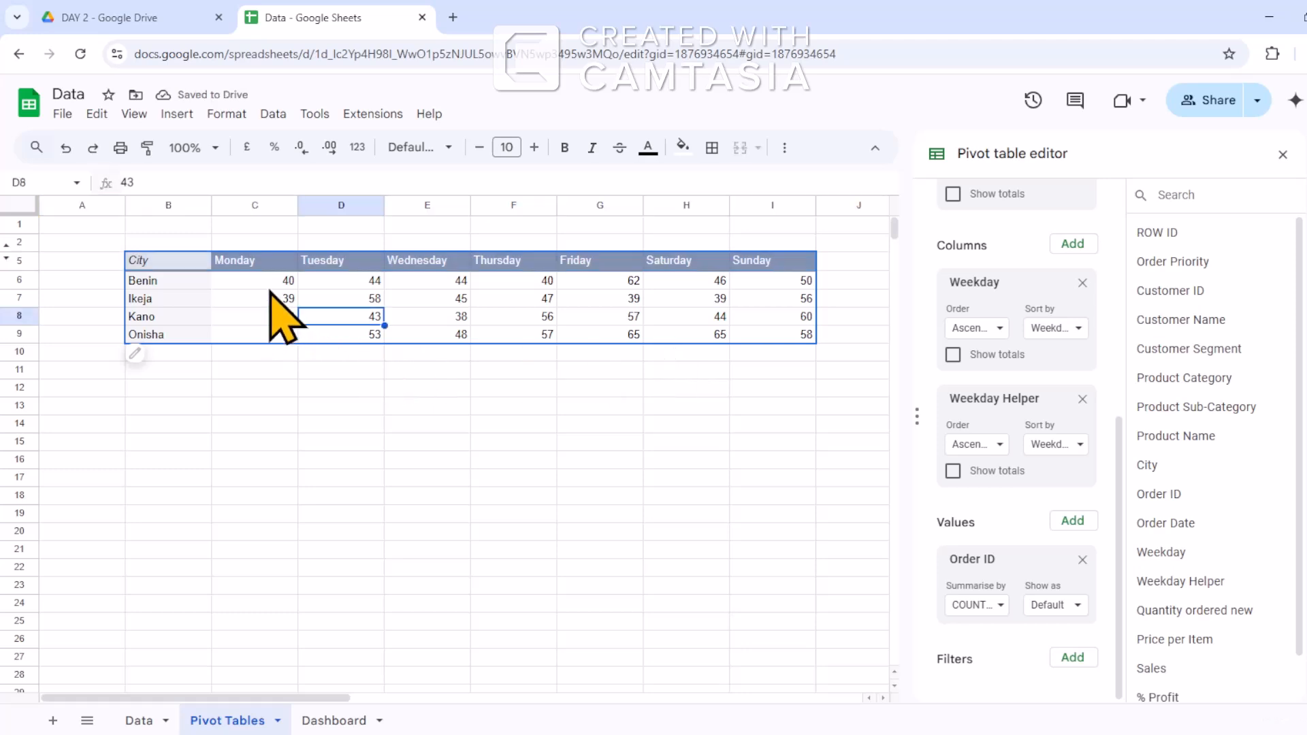
{"action": "left_click", "coordinate": [1283, 155]}
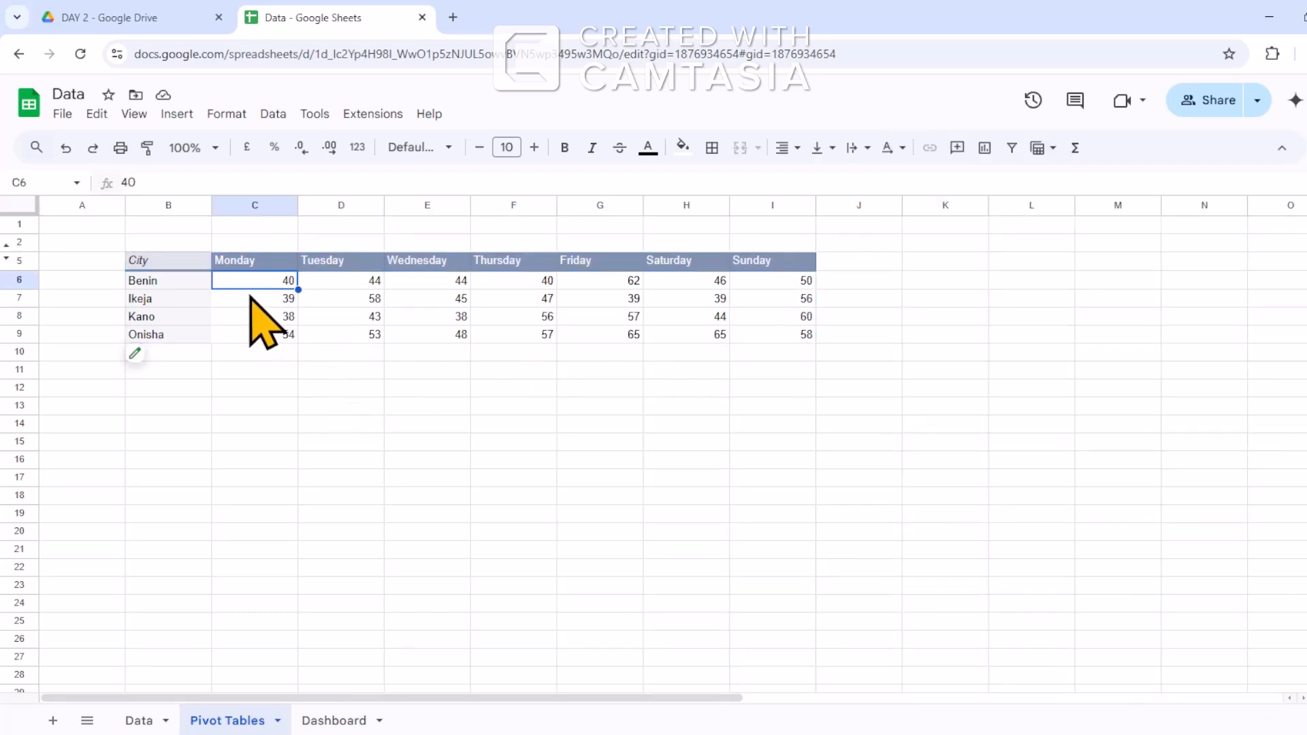
Start a colour scale conditional formatting rule on the pivot table's weekday values, C6:I9.
{"action": "left_click", "coordinate": [332, 368]}
{"action": "left_click_drag", "start_coordinate": [259, 285], "coordinate": [794, 340]}
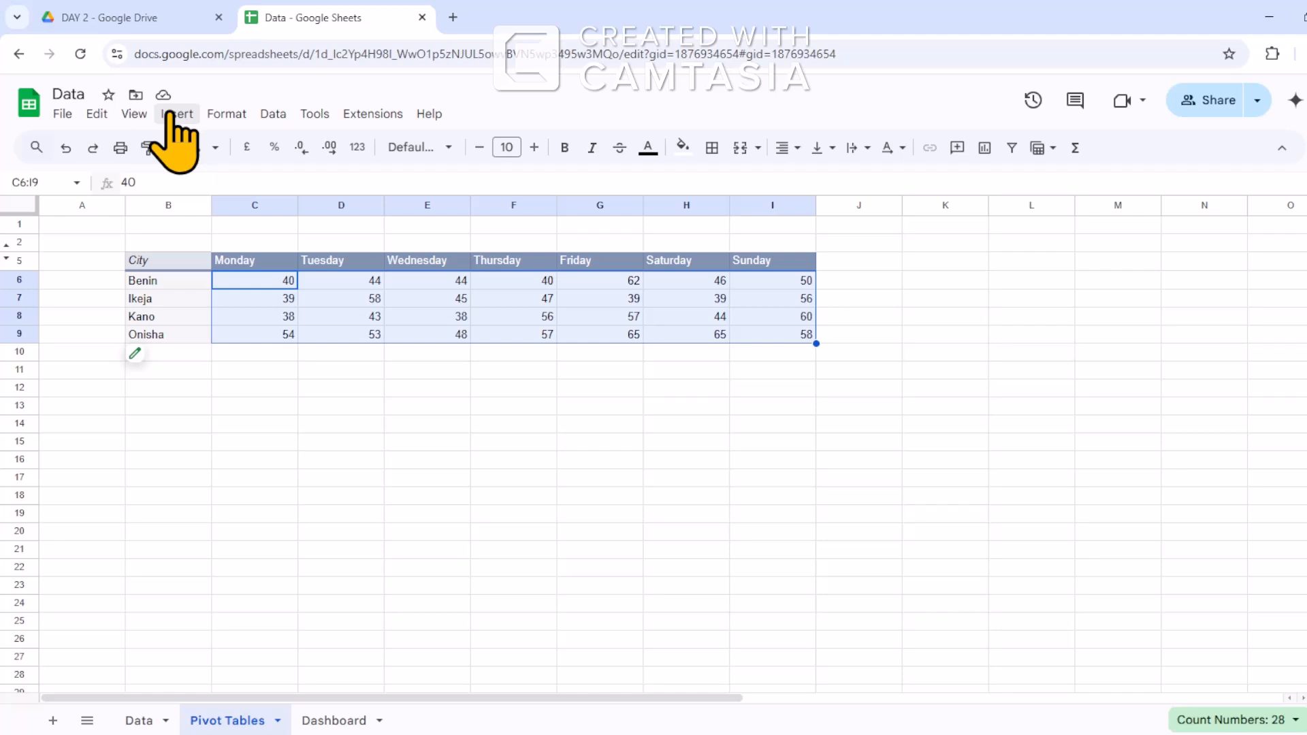
{"action": "left_click", "coordinate": [225, 115]}
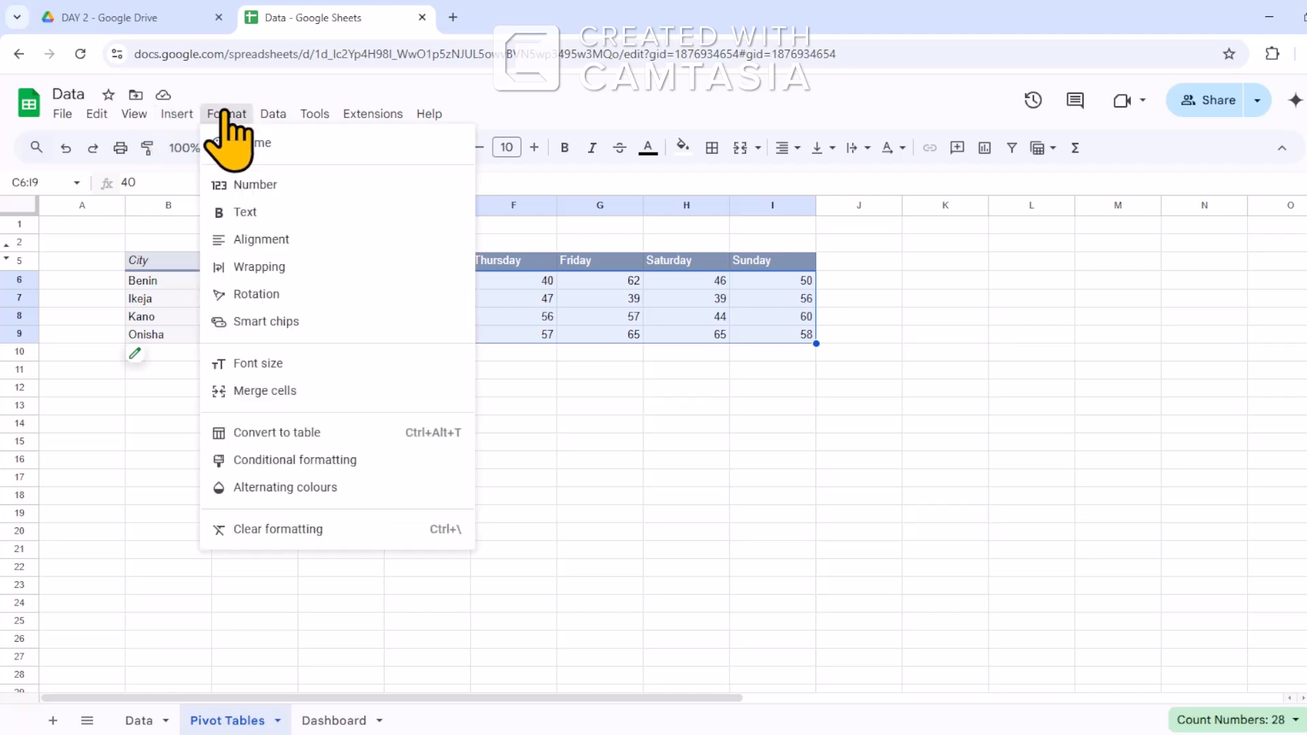
{"action": "left_click", "coordinate": [276, 460]}
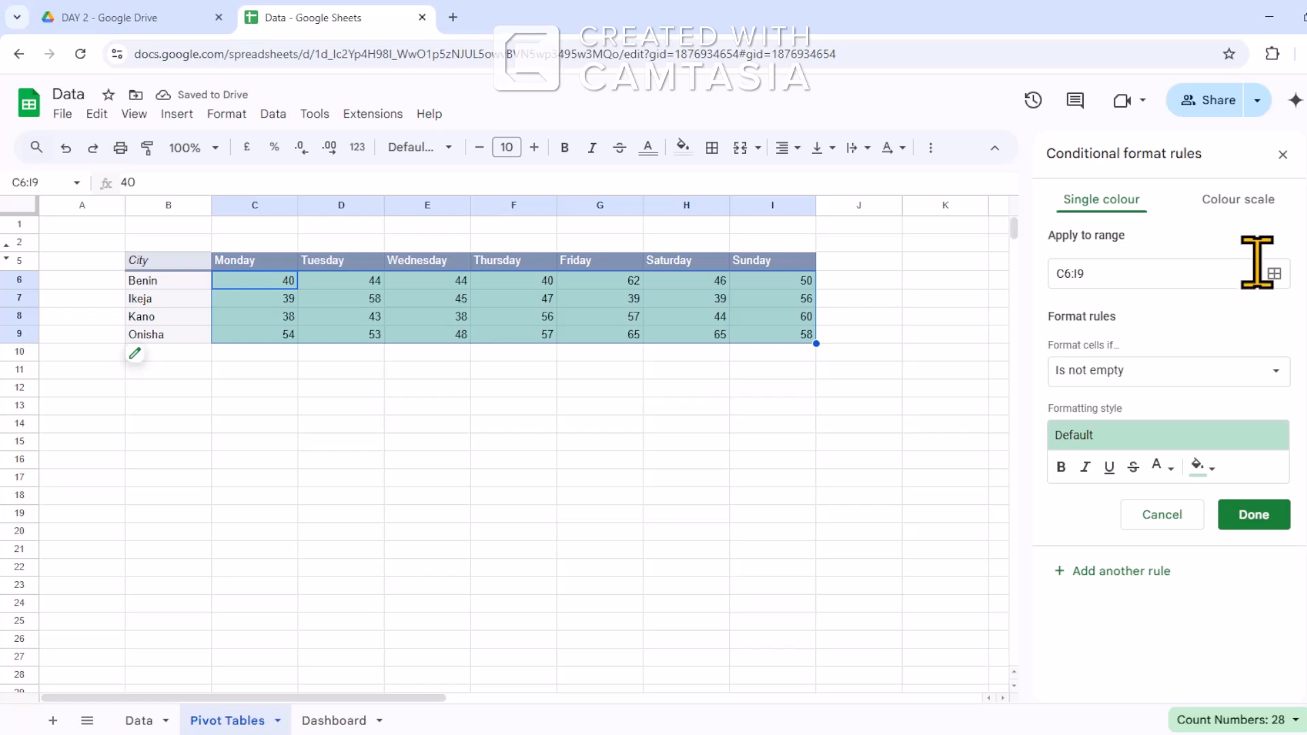
{"action": "left_click", "coordinate": [1247, 205]}
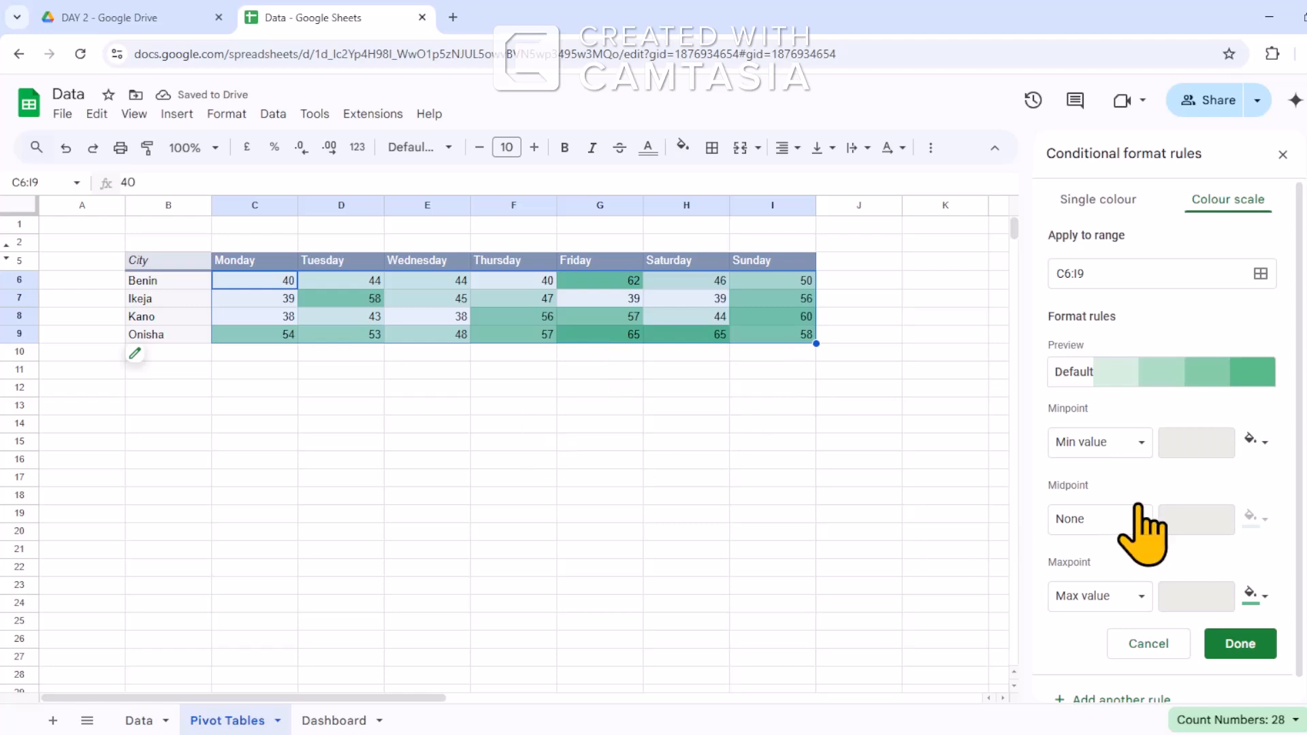
Set the colour scale's maxpoint colour to a dark blue and save the rule.
{"action": "left_click", "coordinate": [1090, 382]}
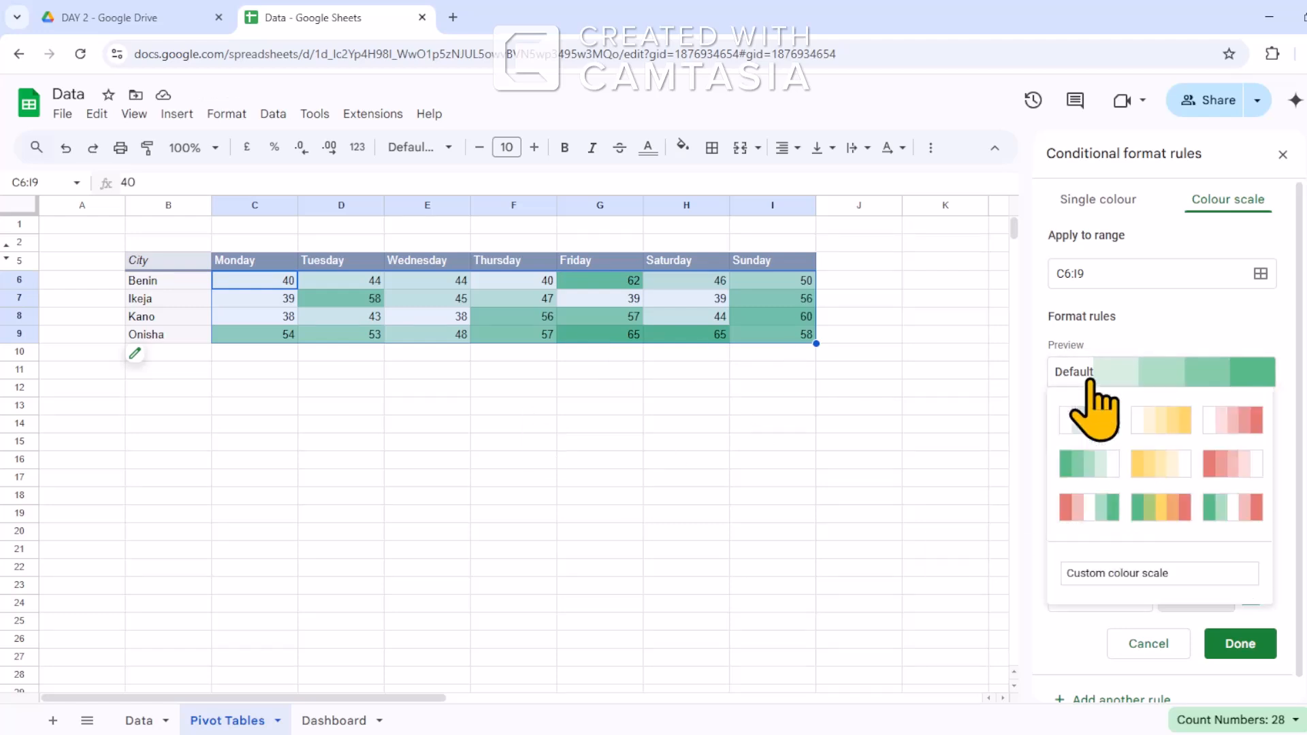
{"action": "left_click", "coordinate": [1157, 583]}
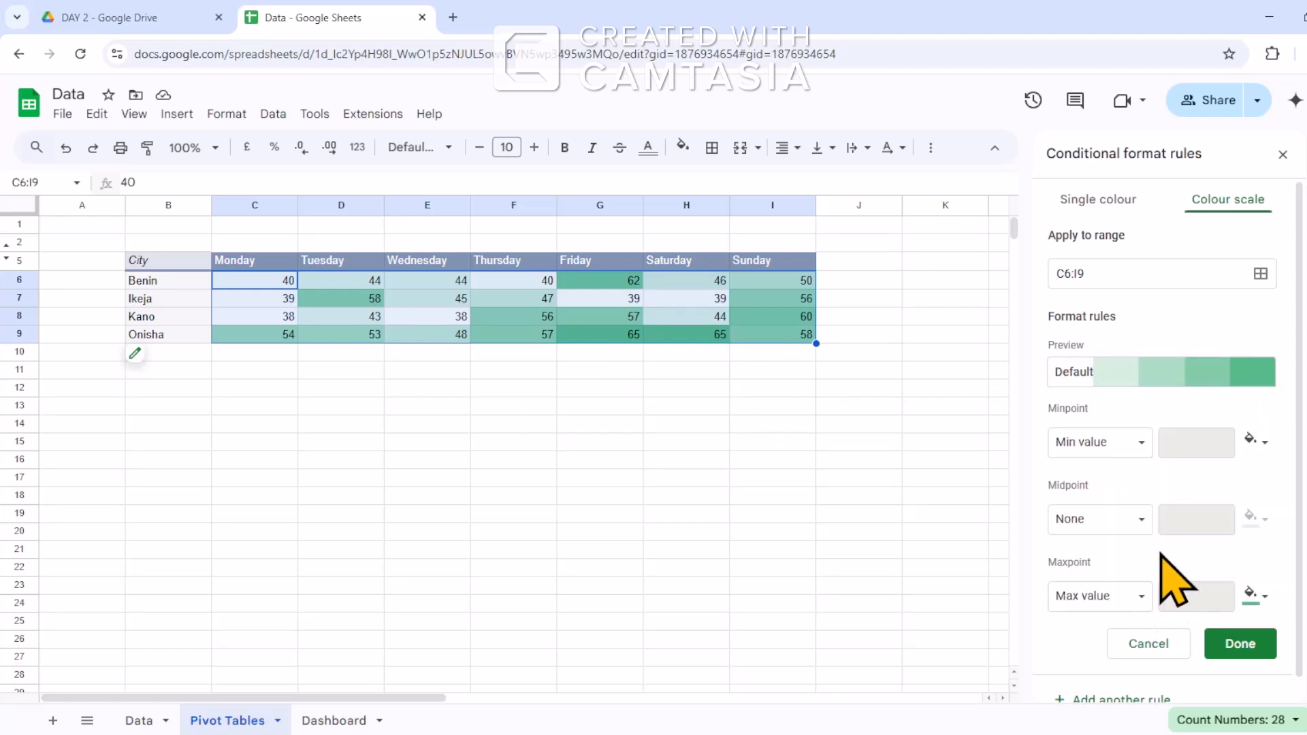
{"action": "left_click", "coordinate": [1136, 376]}
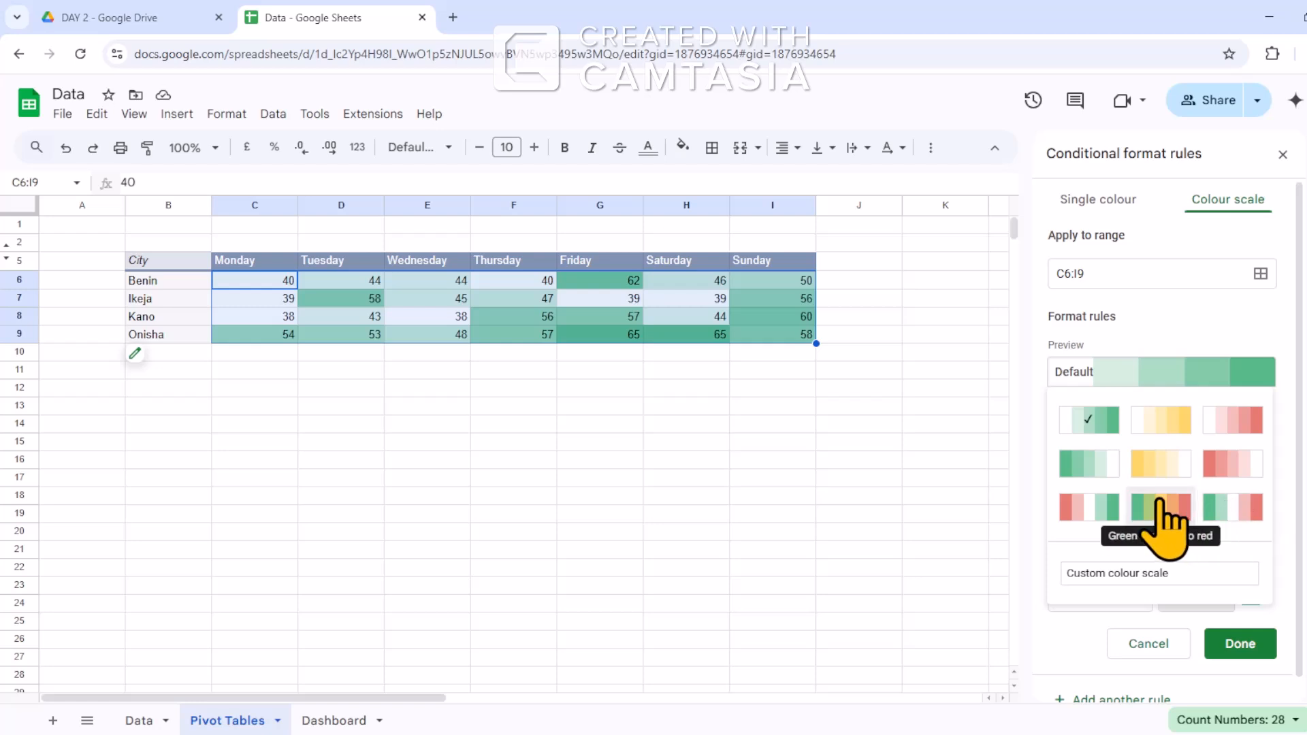
{"action": "left_click", "coordinate": [1134, 575]}
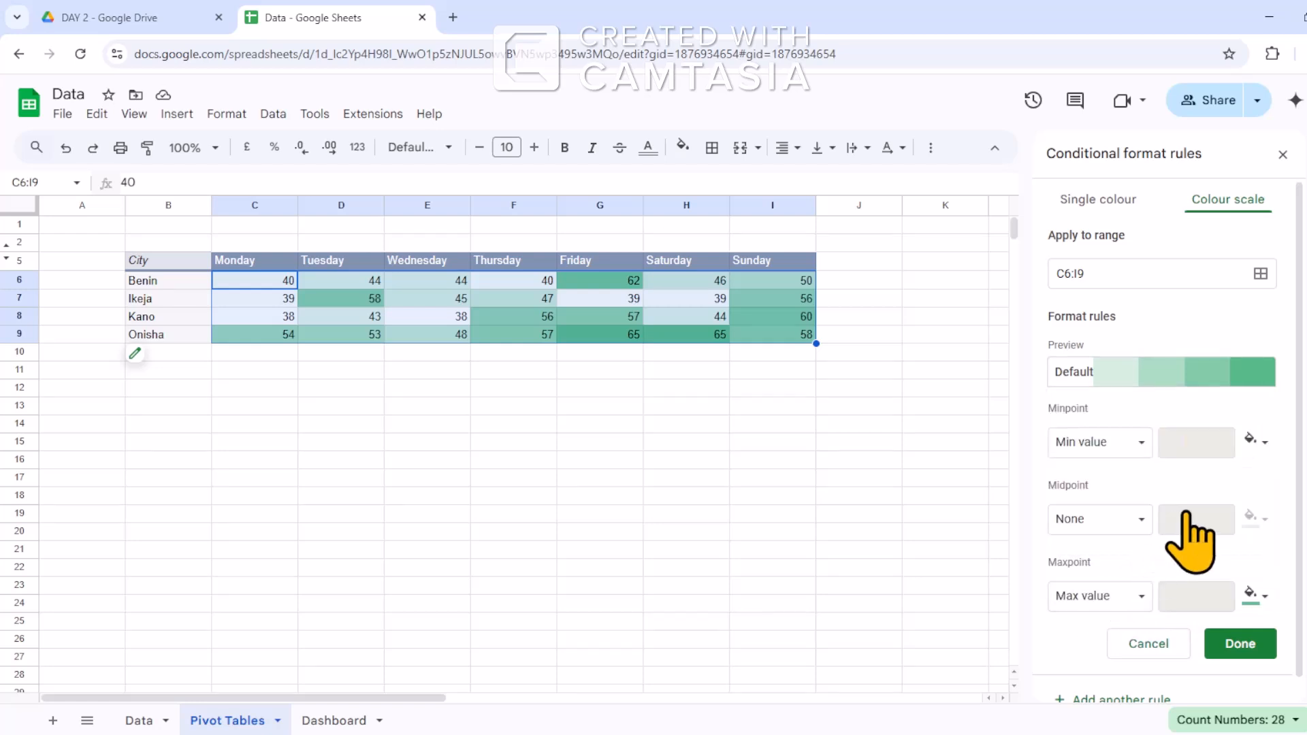
{"action": "scroll", "coordinate": [1198, 538], "scroll_direction": "down", "scroll_amount": 1}
{"action": "left_click", "coordinate": [1252, 573]}
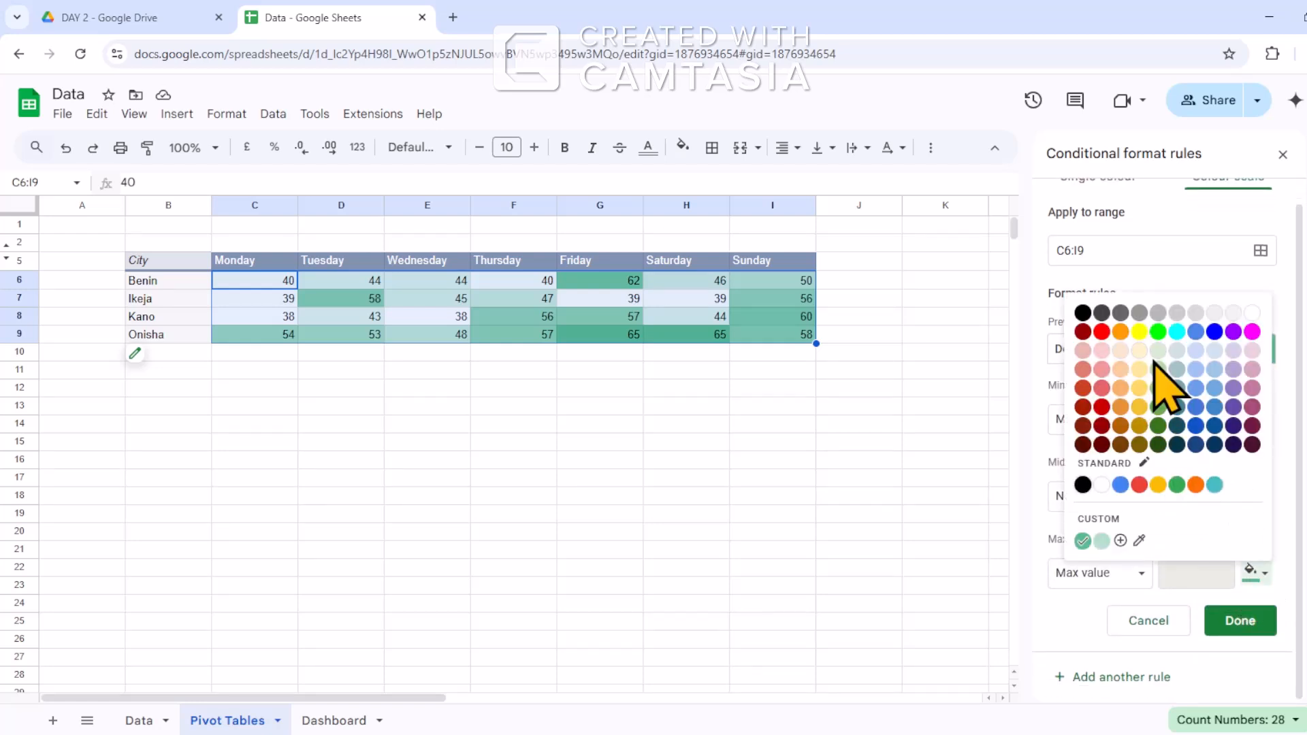
{"action": "left_click", "coordinate": [1196, 427]}
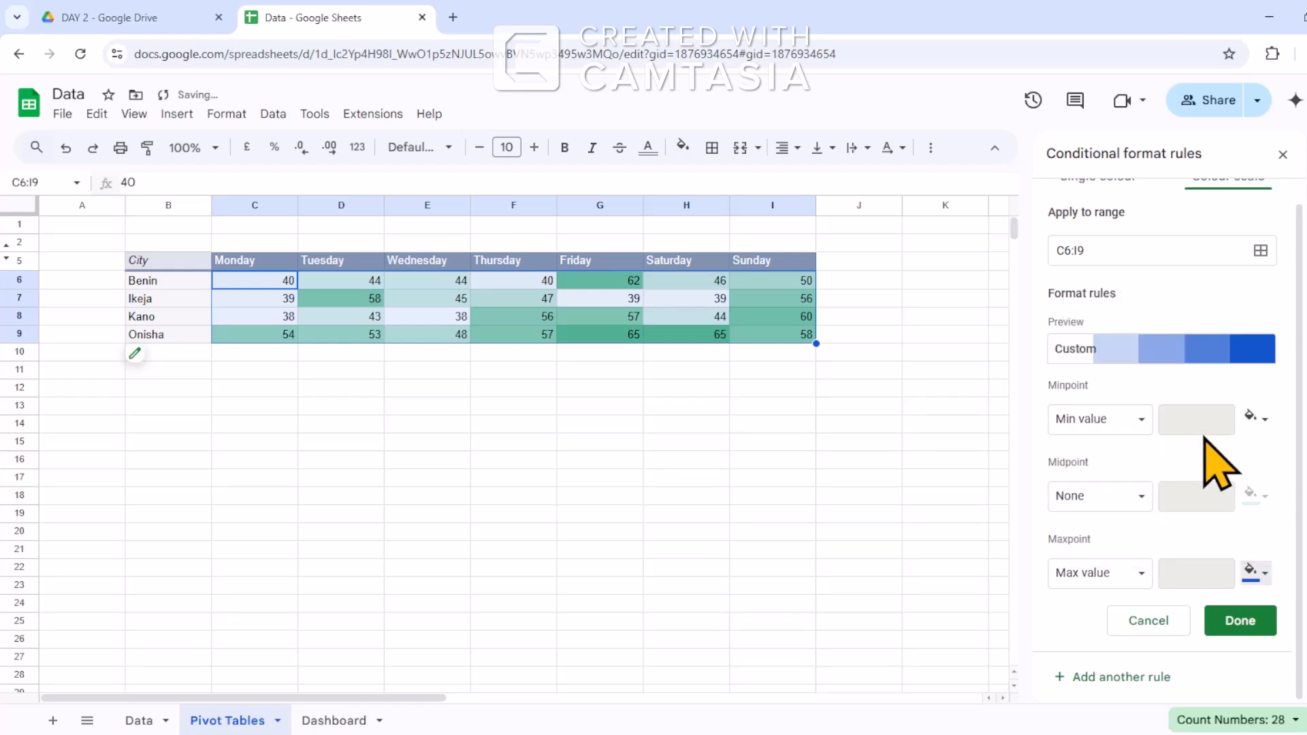
{"action": "left_click", "coordinate": [1240, 621]}
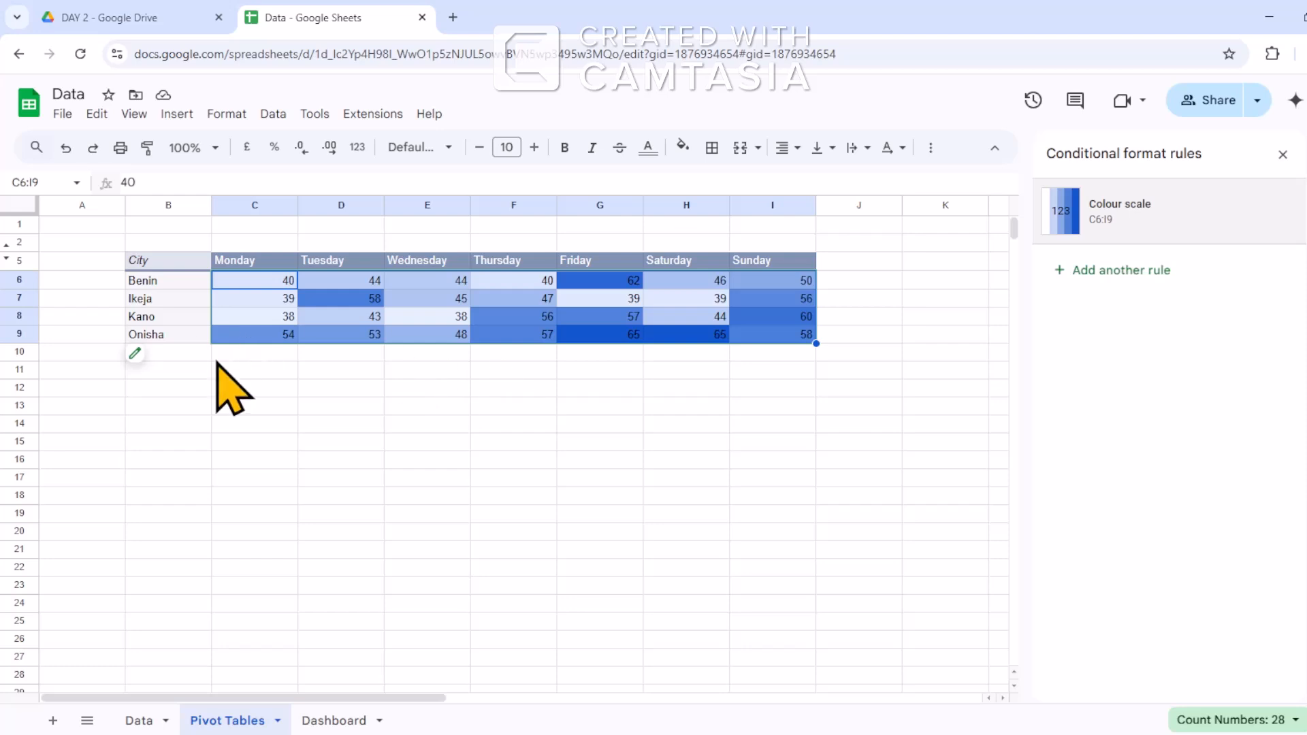
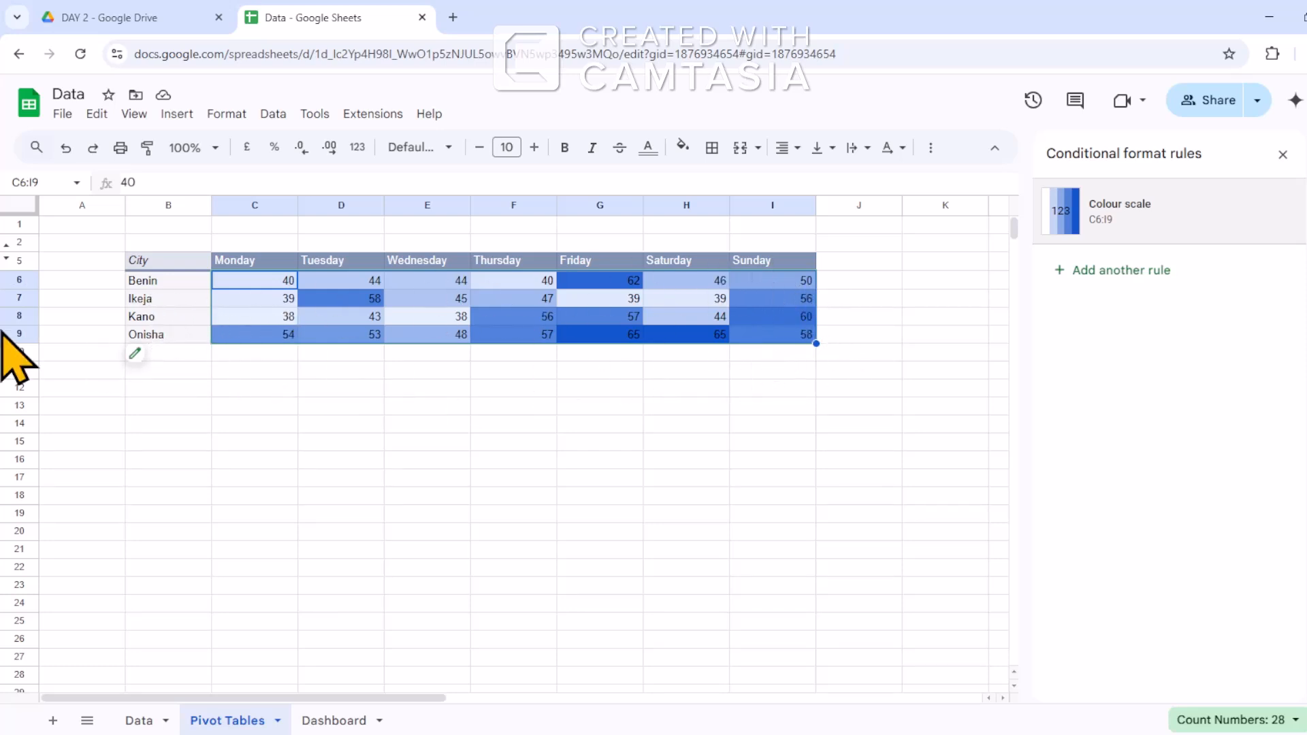
Select the whole Dashboard sheet and hide its gridlines.
{"action": "left_click", "coordinate": [323, 723]}
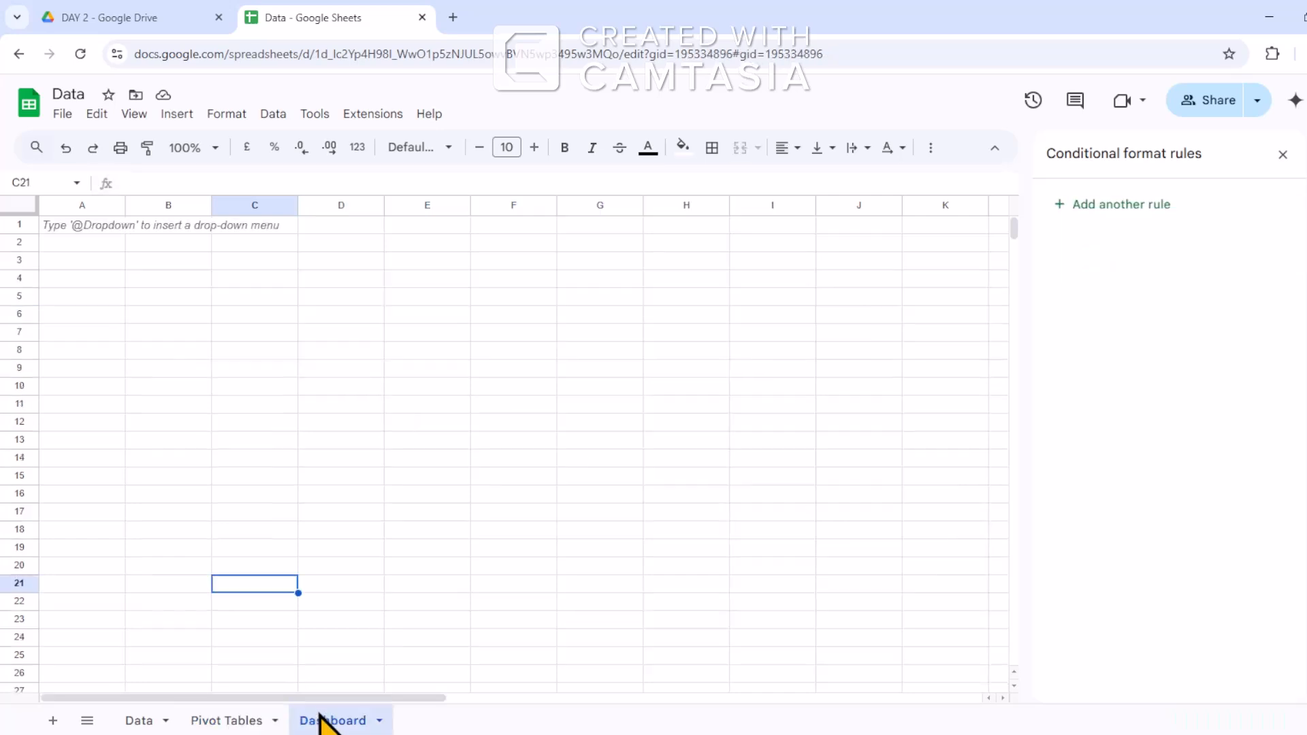
{"action": "left_click", "coordinate": [22, 203]}
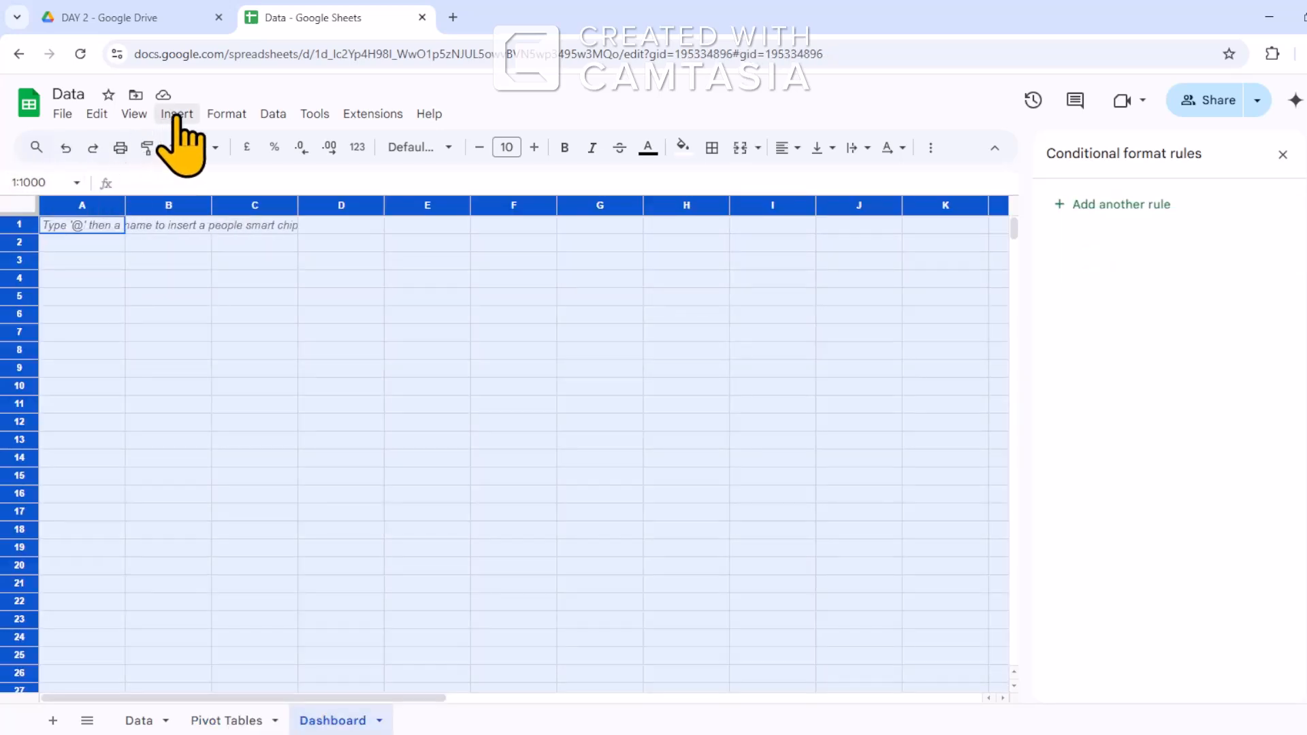
{"action": "left_click", "coordinate": [136, 114]}
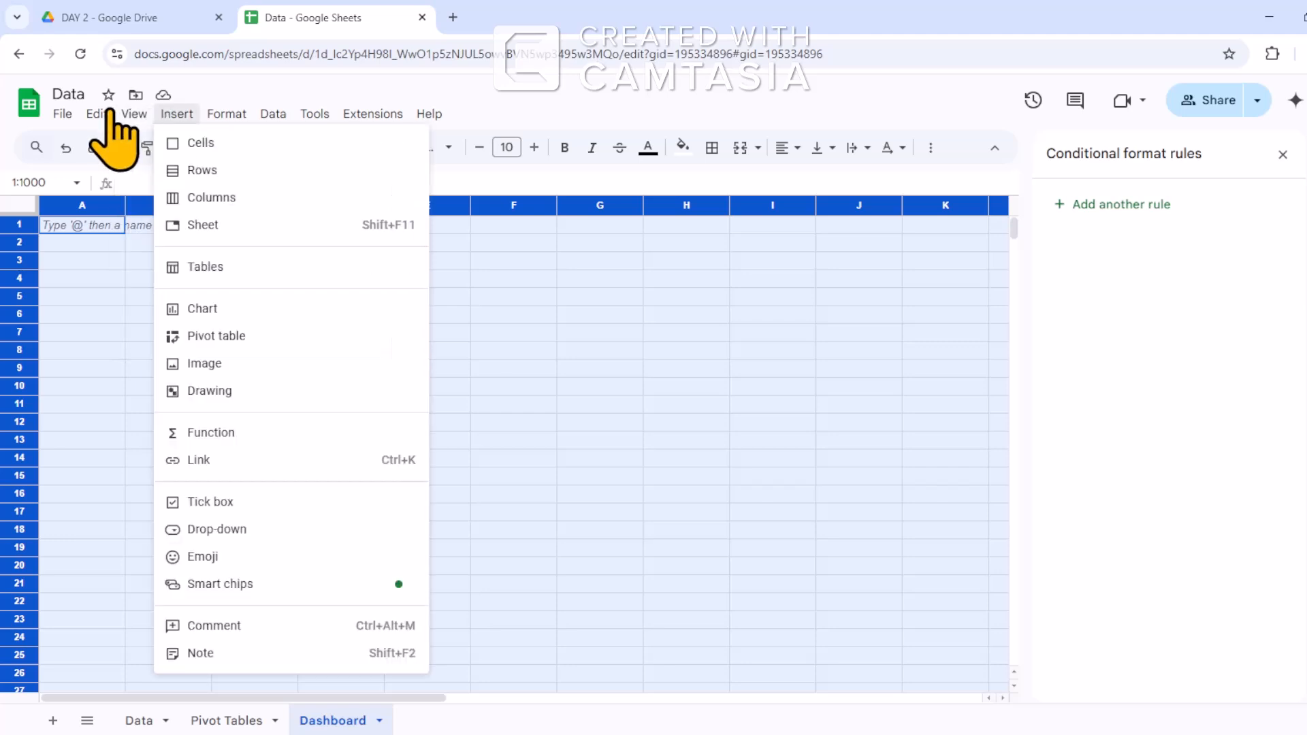
{"action": "mouse_move", "coordinate": [229, 112]}
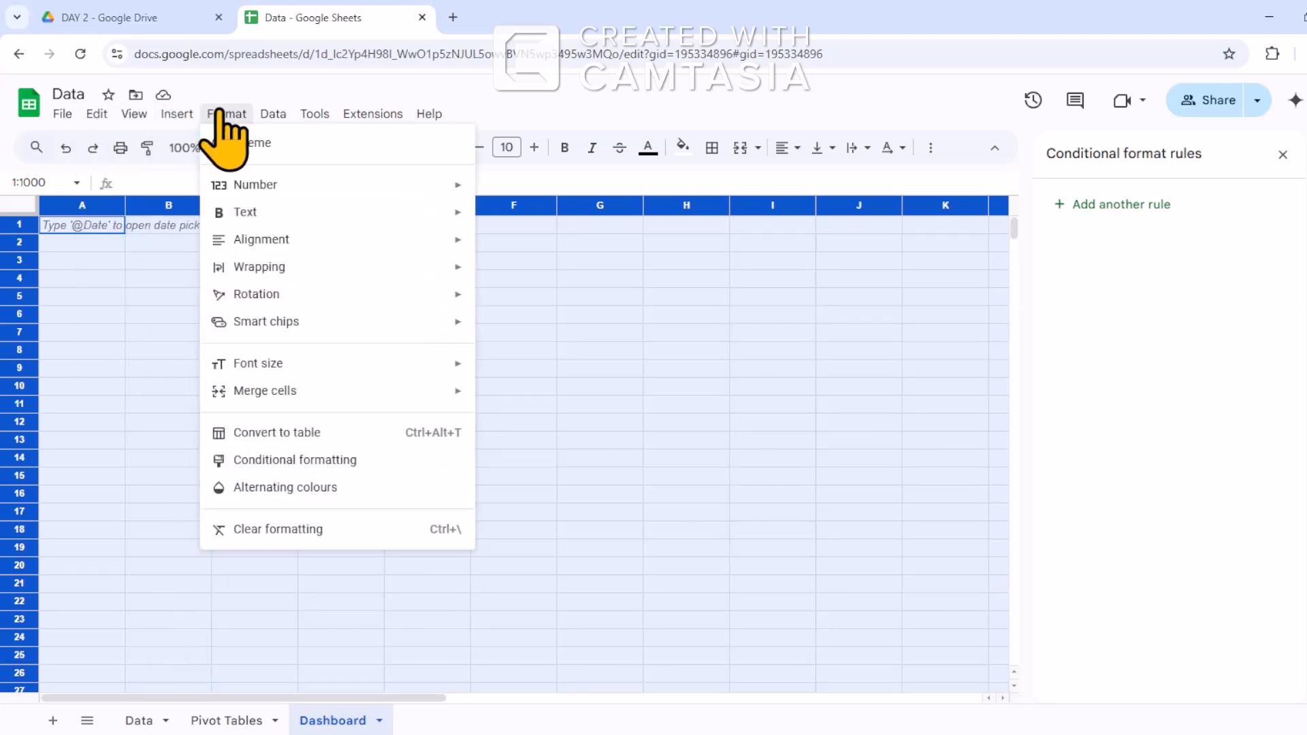
{"action": "mouse_move", "coordinate": [173, 116]}
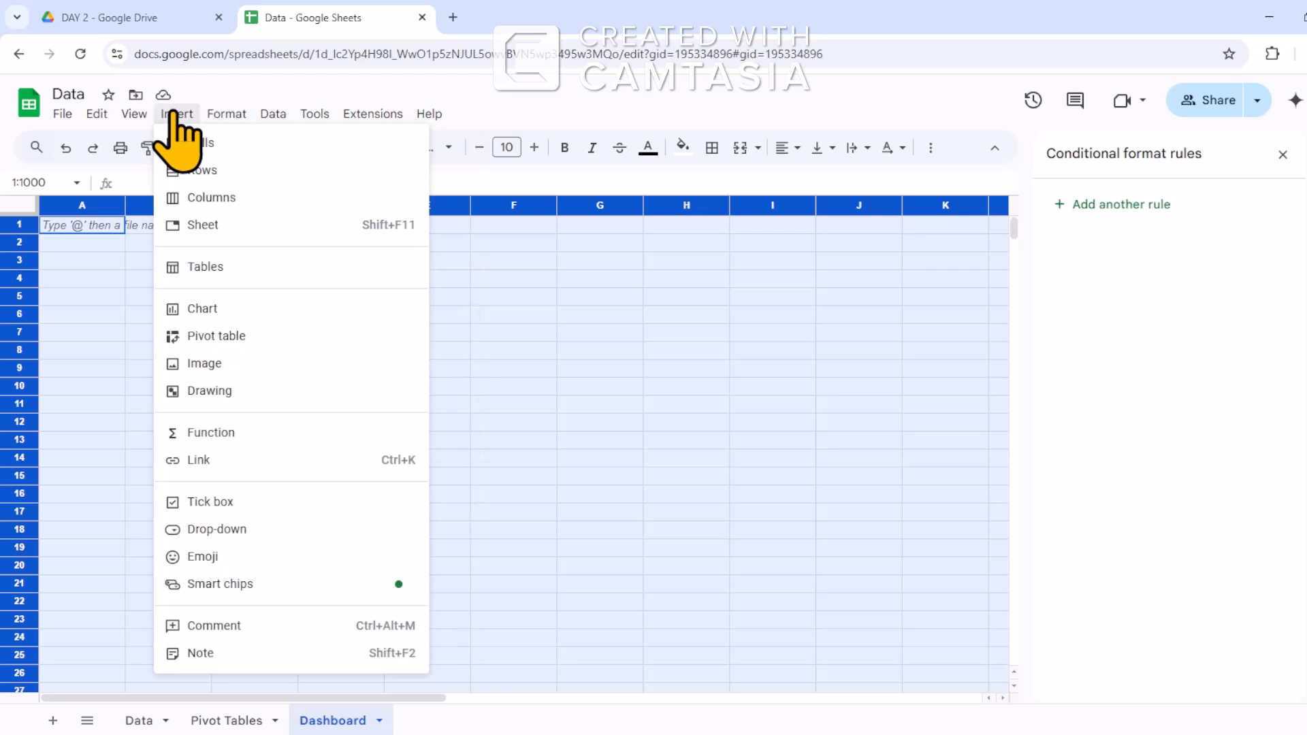
{"action": "mouse_move", "coordinate": [120, 115]}
{"action": "mouse_move", "coordinate": [145, 140]}
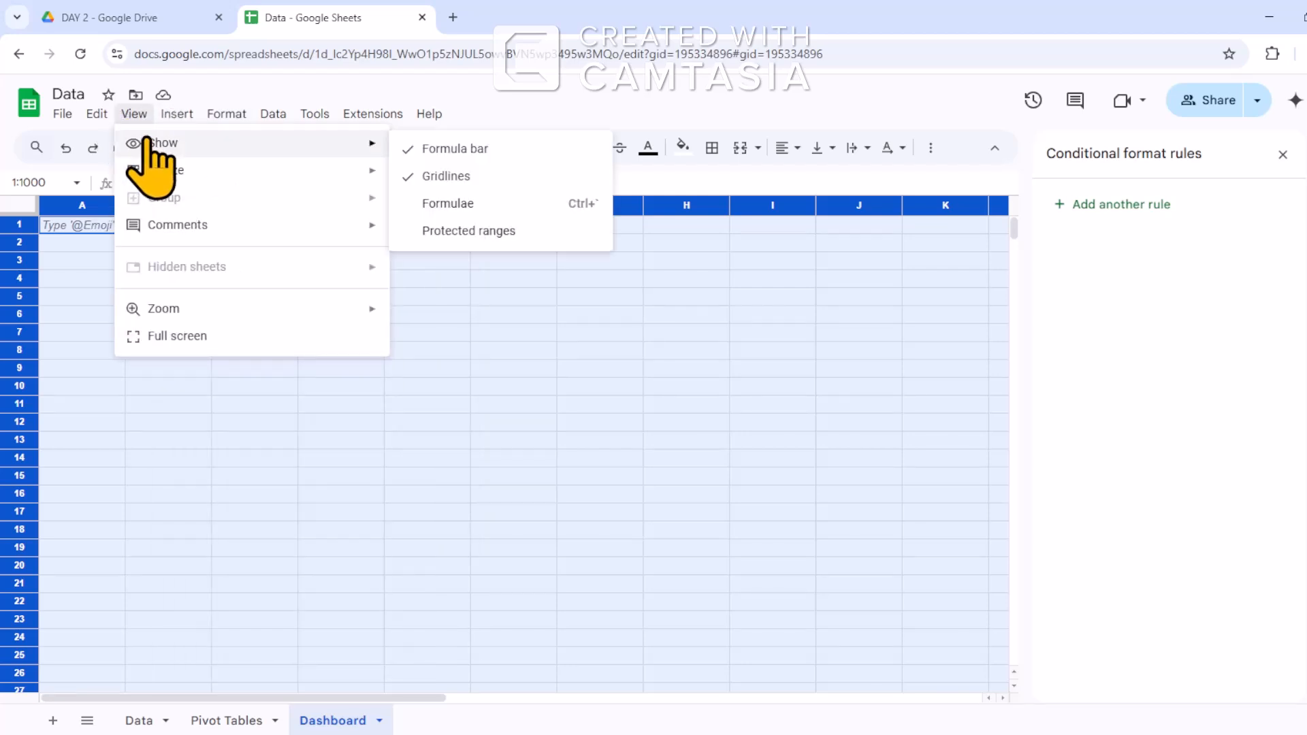
{"action": "left_click", "coordinate": [444, 176]}
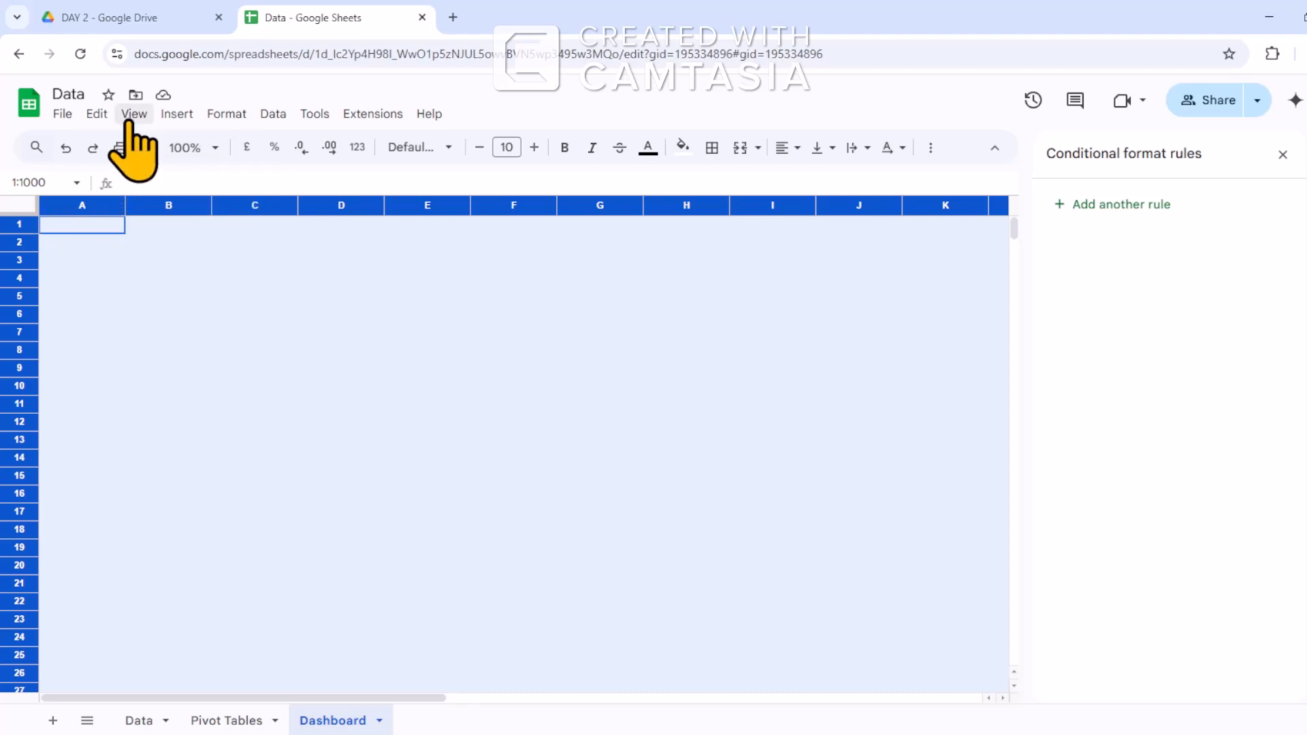
Fill all cells of the Dashboard sheet with light blue and close the conditional format rules.
{"action": "left_click", "coordinate": [683, 147]}
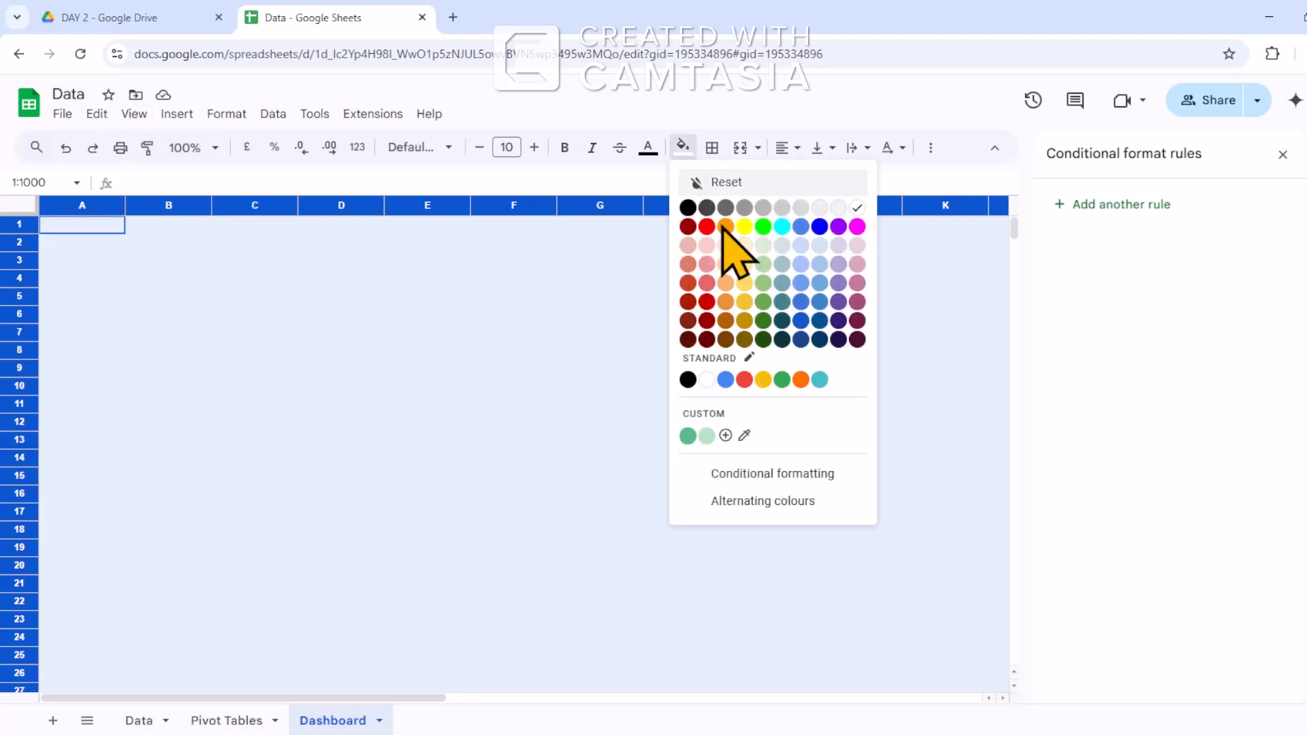
{"action": "left_click", "coordinate": [801, 265]}
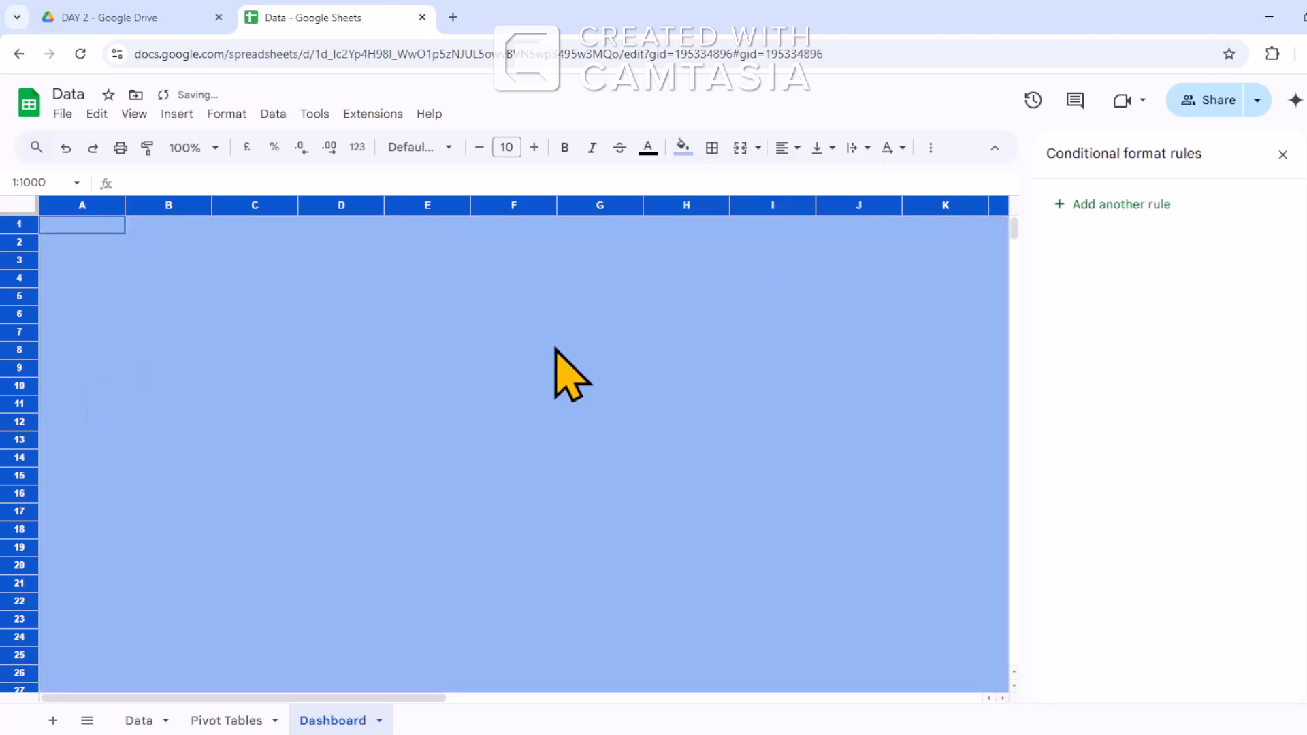
{"action": "left_click", "coordinate": [164, 351]}
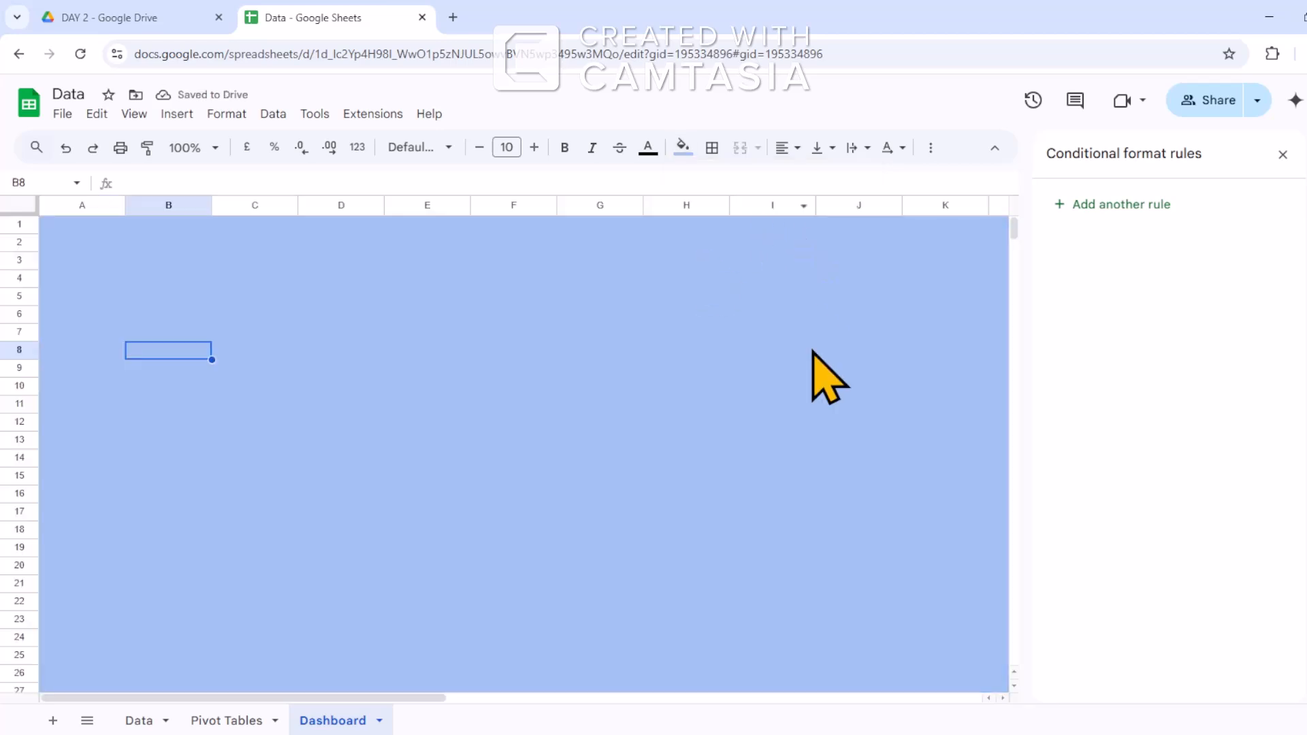
{"action": "left_click", "coordinate": [1283, 155]}
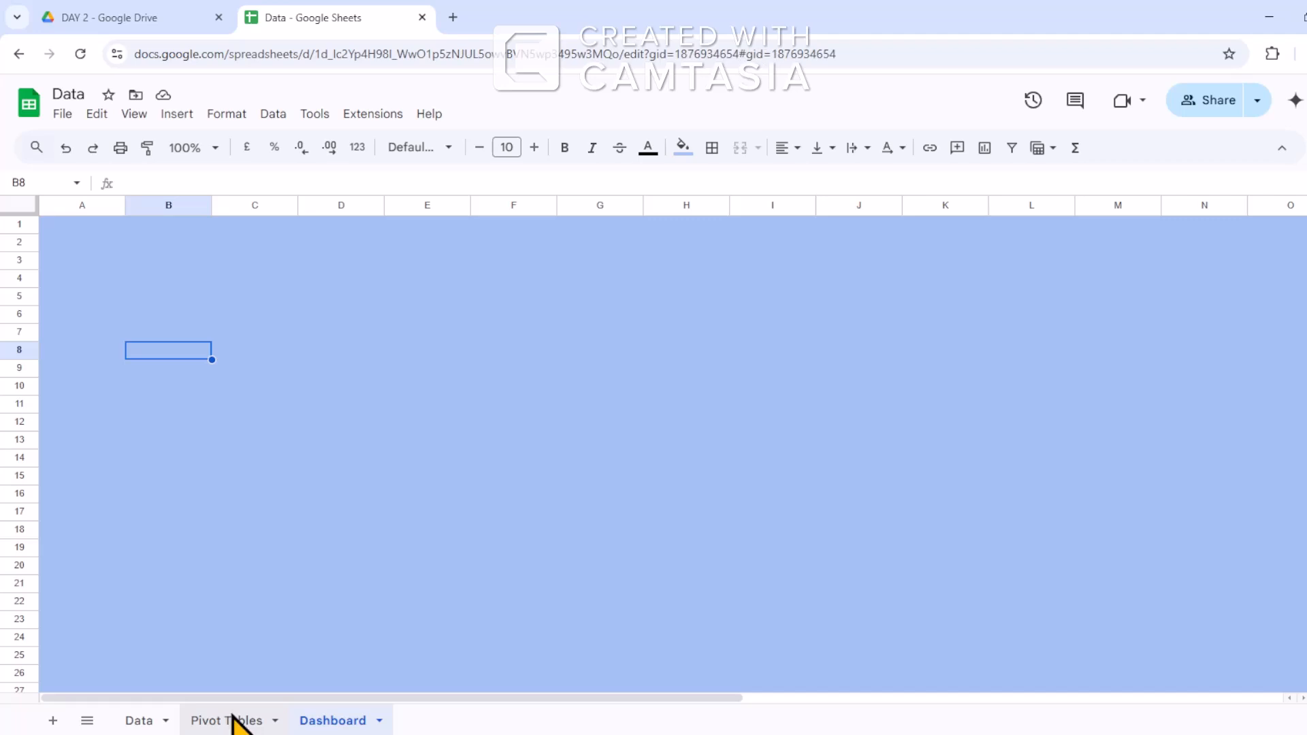
Copy the city-by-weekday pivot table, B5:I9, from the Pivot Tables sheet and paste it into the Dashboard sheet at D4.
{"action": "left_click", "coordinate": [234, 720]}
{"action": "left_click_drag", "start_coordinate": [160, 264], "coordinate": [476, 304]}
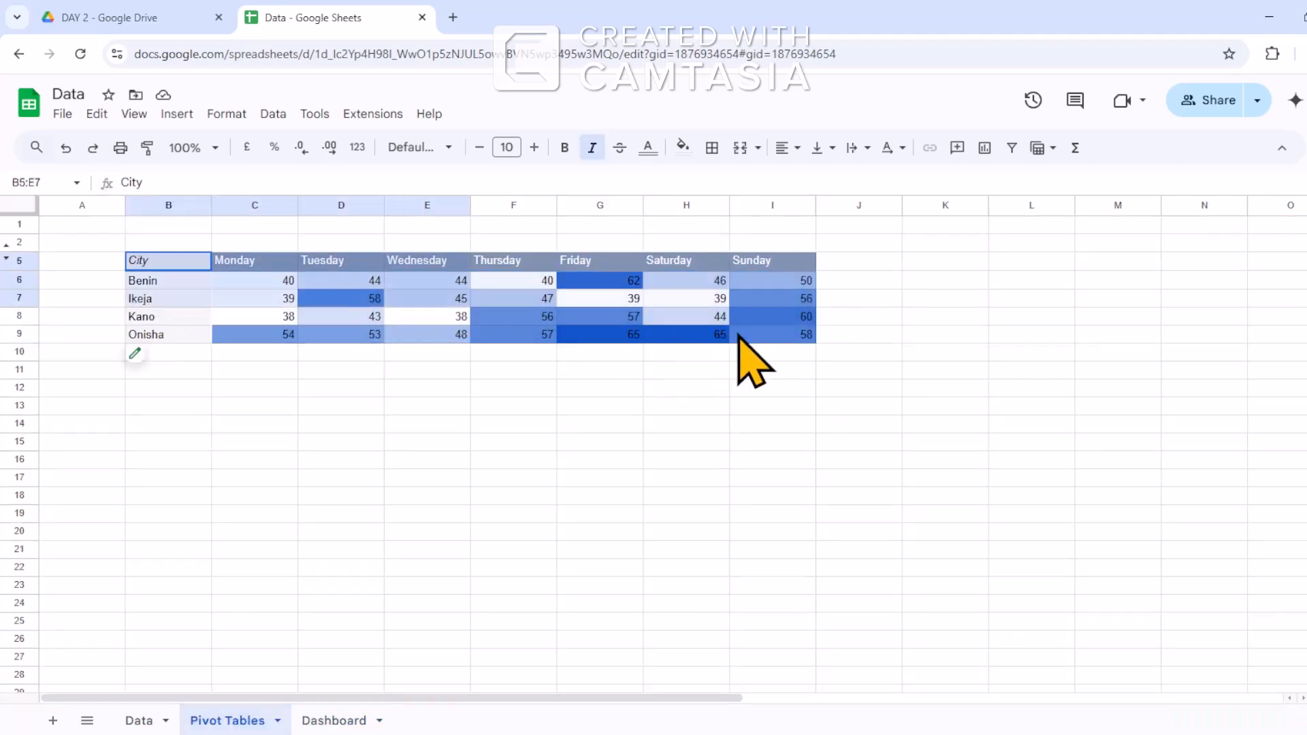
{"action": "left_click_drag", "start_coordinate": [739, 335], "coordinate": [790, 342]}
{"action": "key", "text": "ctrl+c"}
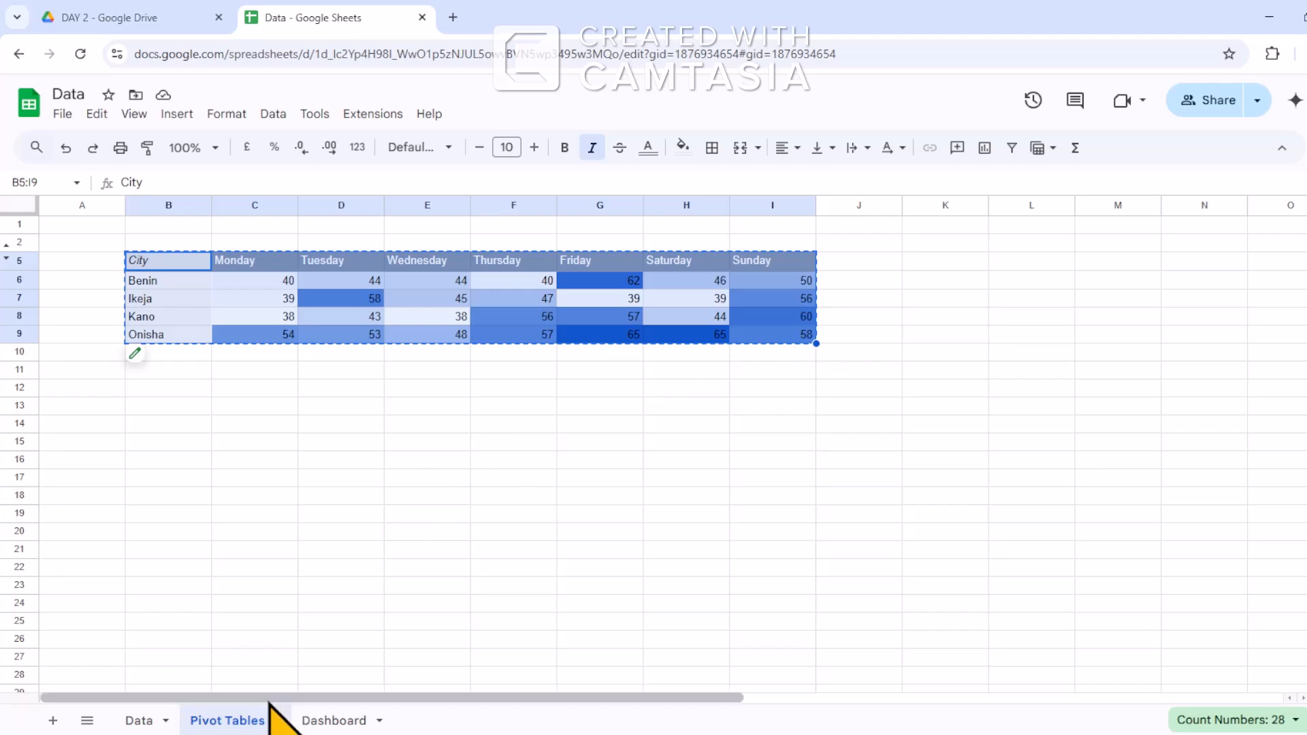
{"action": "left_click", "coordinate": [349, 720]}
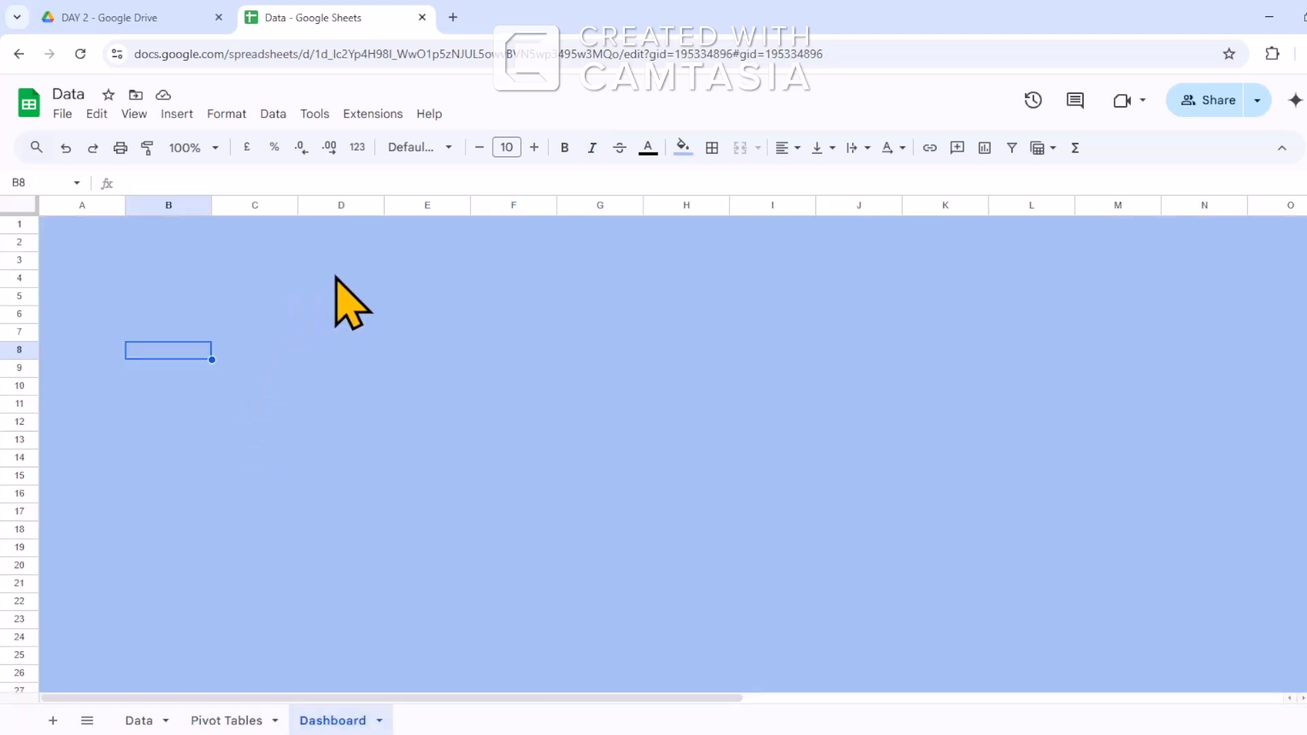
{"action": "left_click", "coordinate": [337, 279]}
{"action": "left_click", "coordinate": [271, 280]}
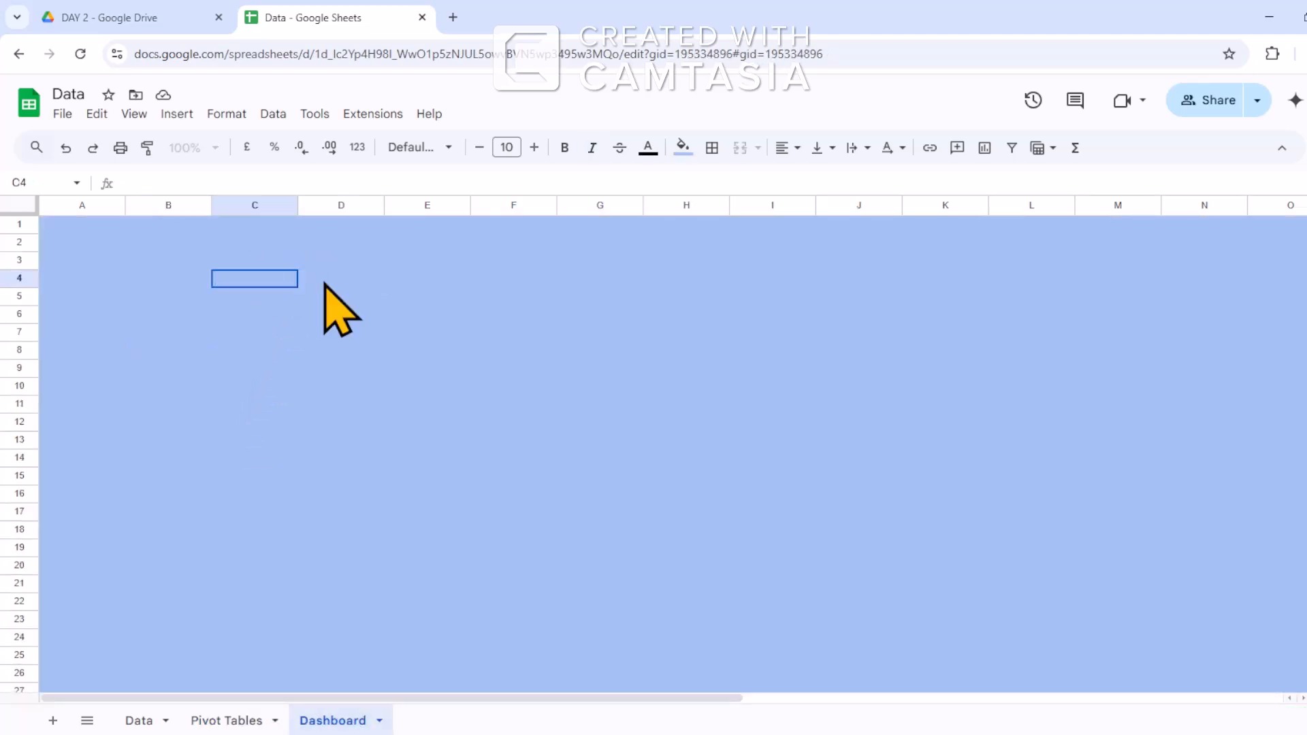
{"action": "left_click", "coordinate": [325, 285]}
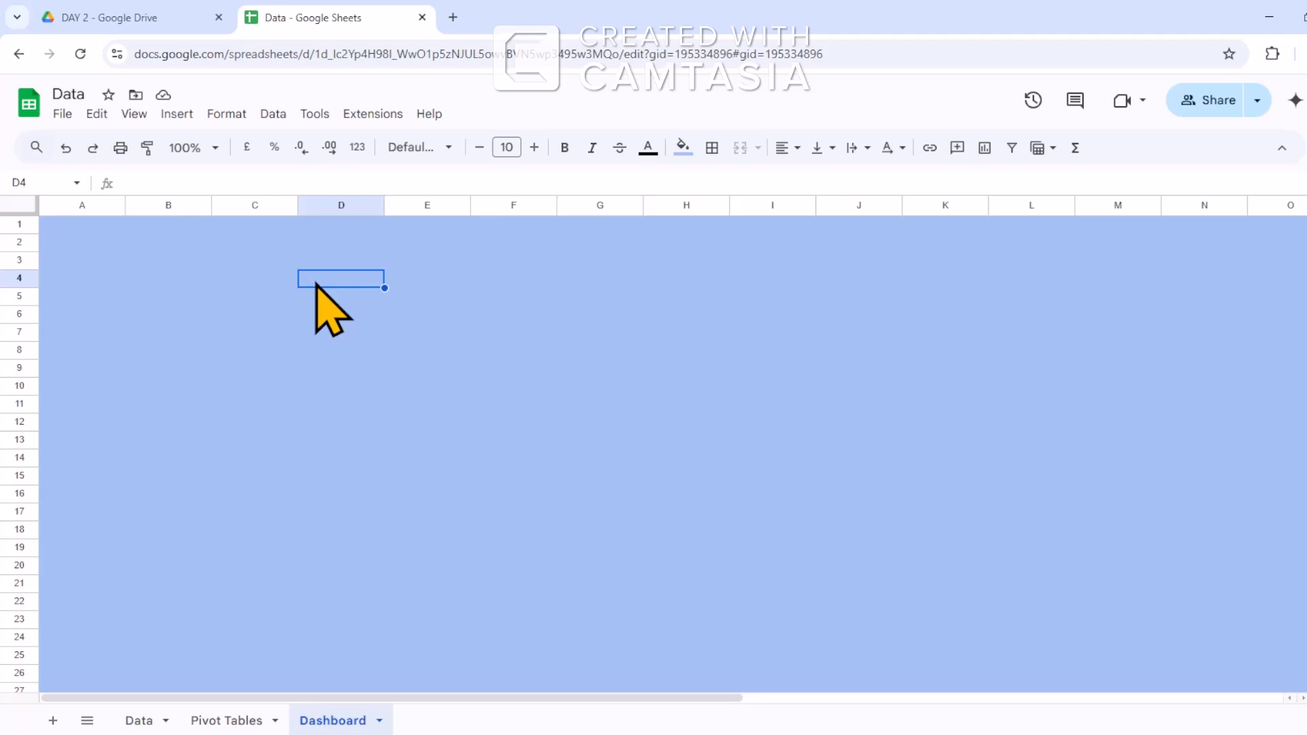
{"action": "key", "text": "ctrl+v"}
Fill the pasted table's header row D4:K4 and its city names D5:D8 together with dark blue.
{"action": "left_click", "coordinate": [930, 284]}
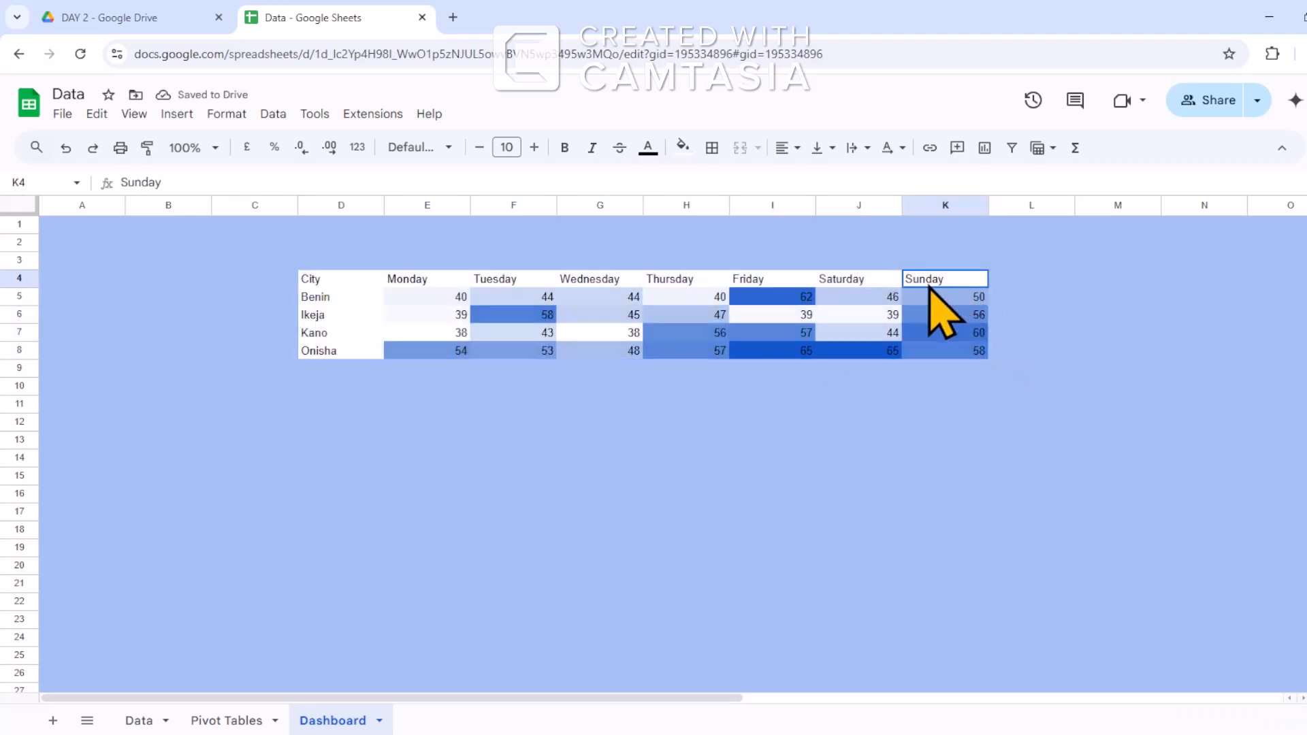
{"action": "left_click_drag", "start_coordinate": [929, 286], "coordinate": [354, 278]}
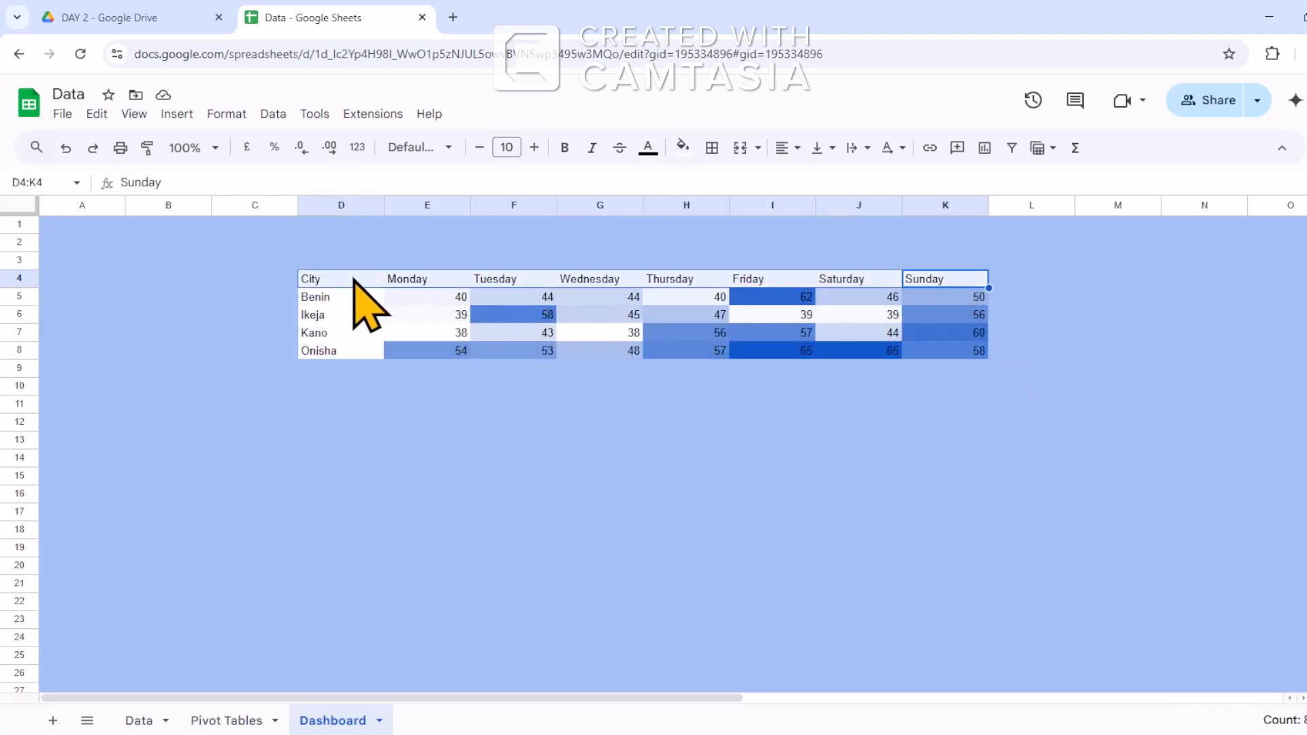
{"action": "left_click", "coordinate": [318, 304]}
{"action": "left_click_drag", "start_coordinate": [320, 317], "coordinate": [318, 350]}
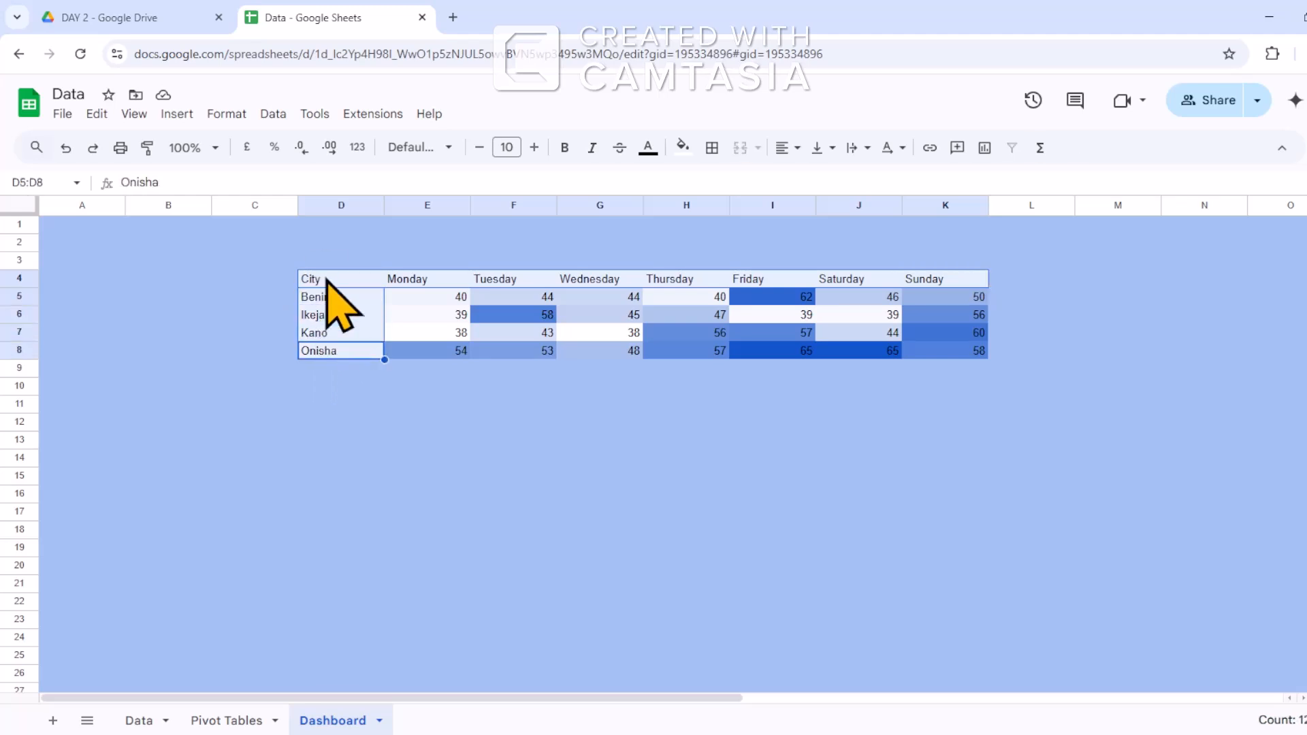
{"action": "left_click", "coordinate": [682, 147]}
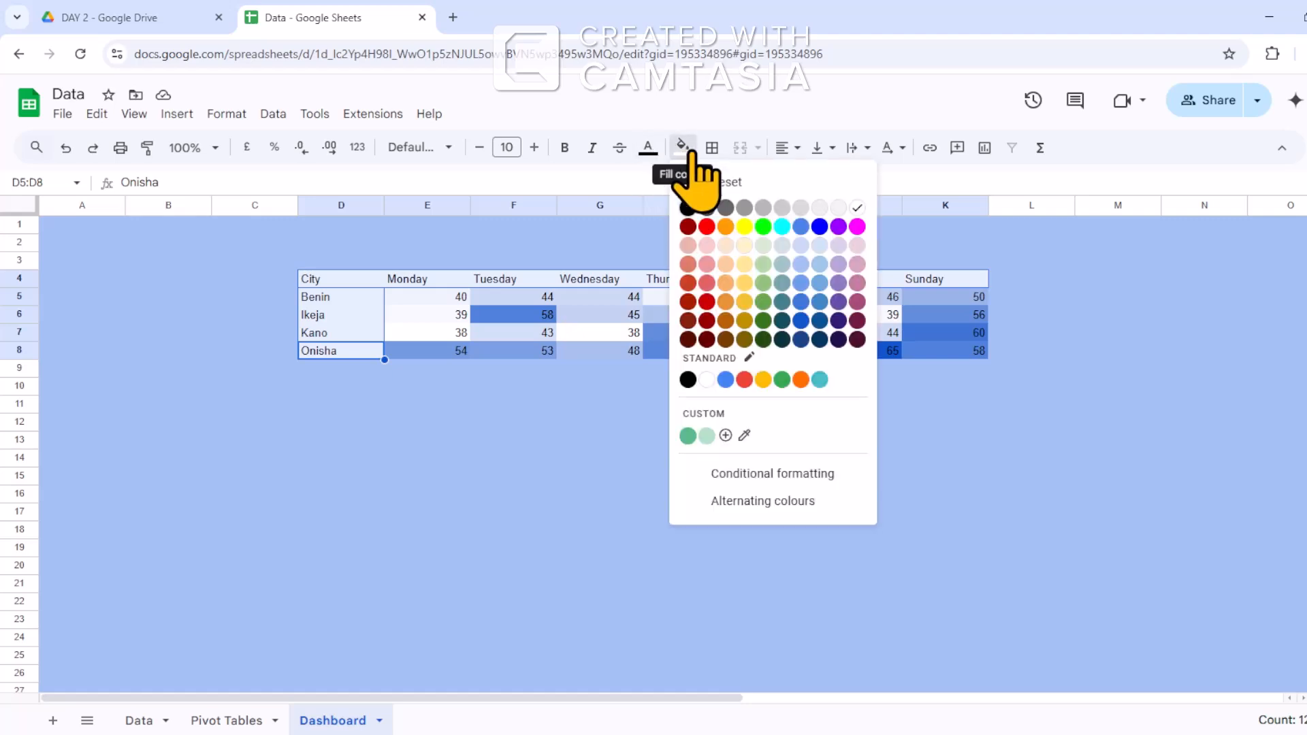
{"action": "left_click", "coordinate": [801, 338]}
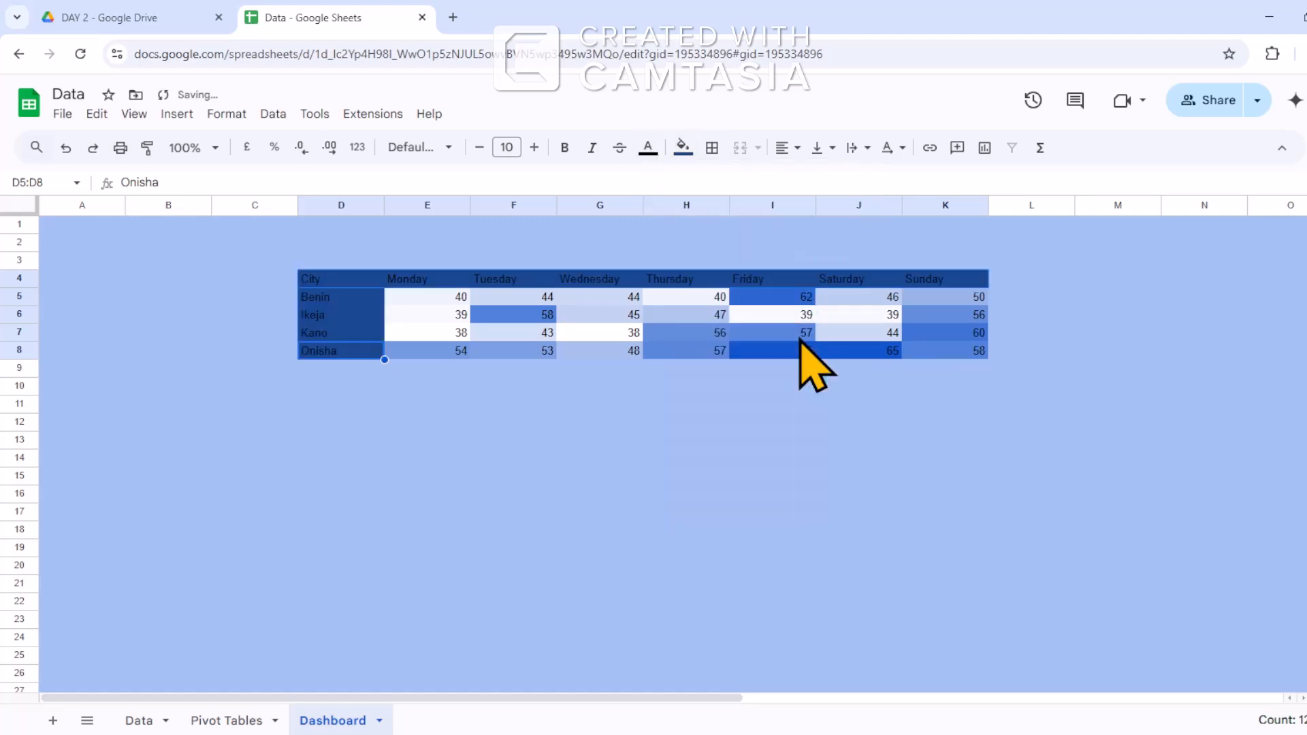
Fill the table's header row and city name cells with a lighter blue and make their text white.
{"action": "left_click", "coordinate": [683, 147]}
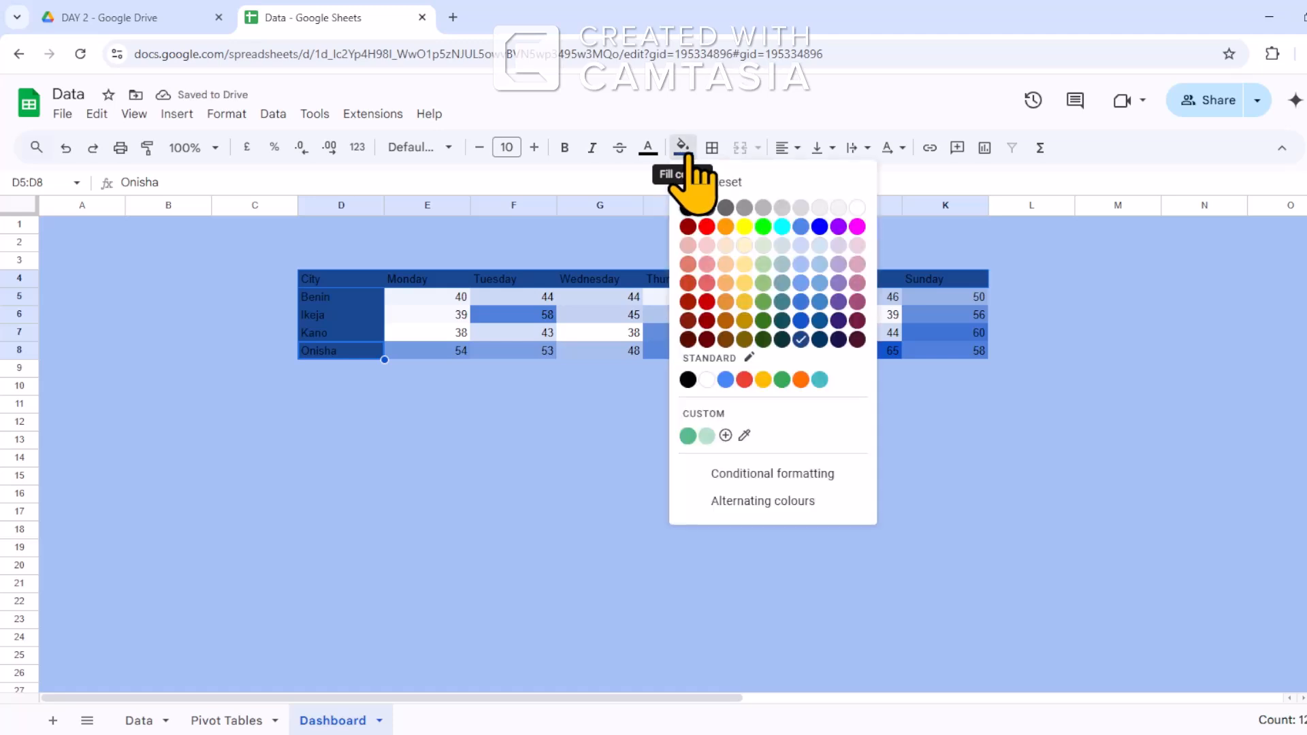
{"action": "left_click", "coordinate": [801, 320]}
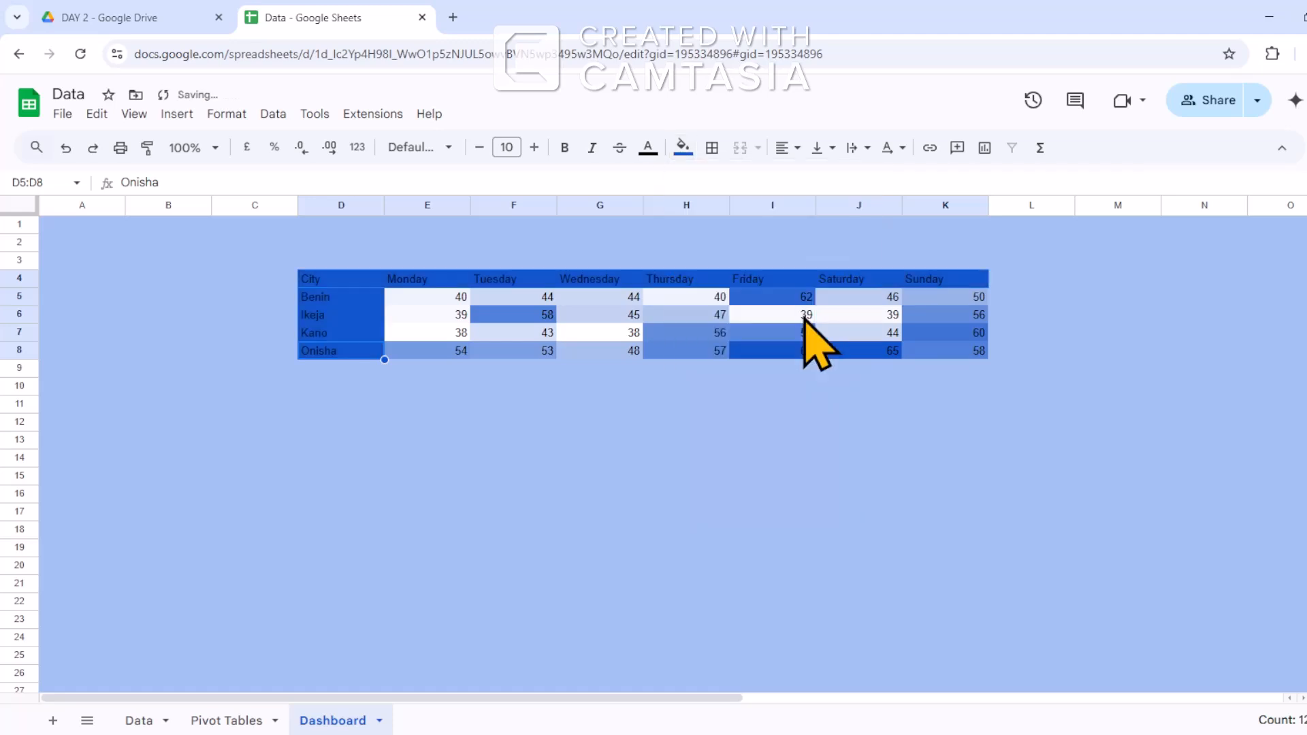
{"action": "left_click", "coordinate": [683, 147]}
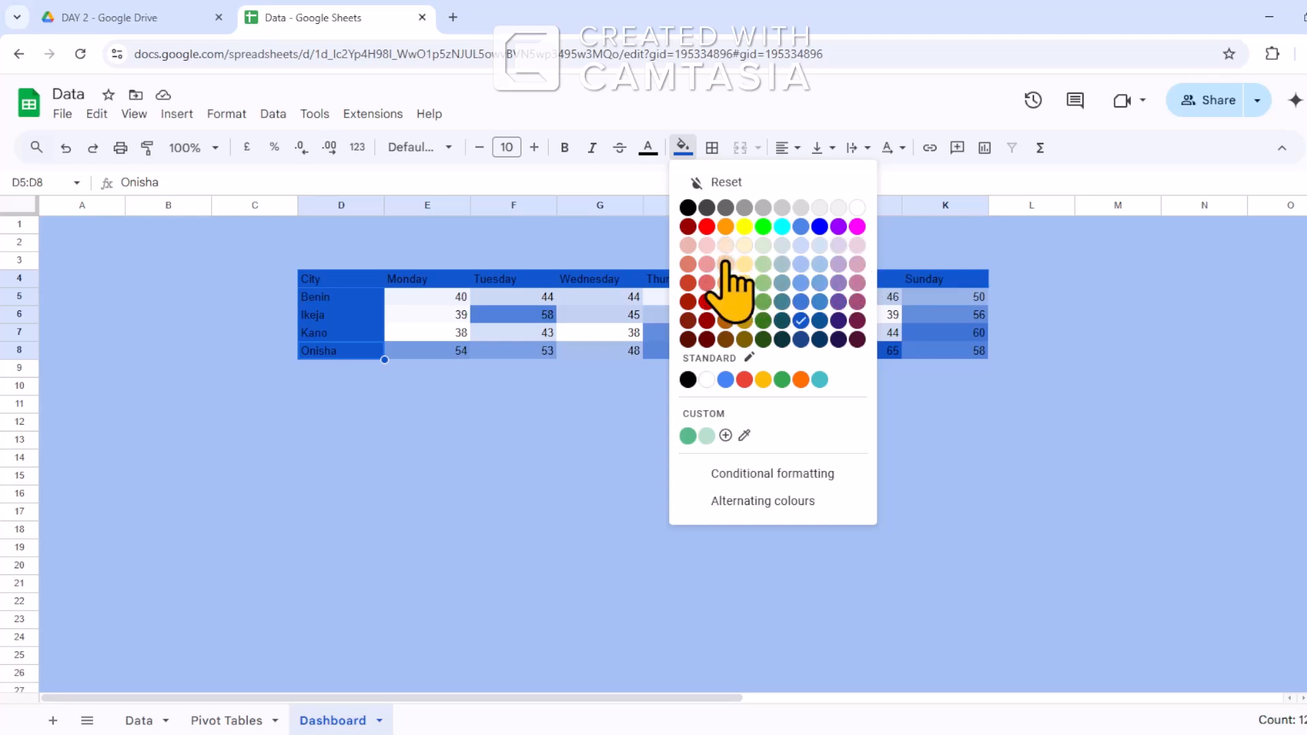
{"action": "left_click", "coordinate": [819, 284]}
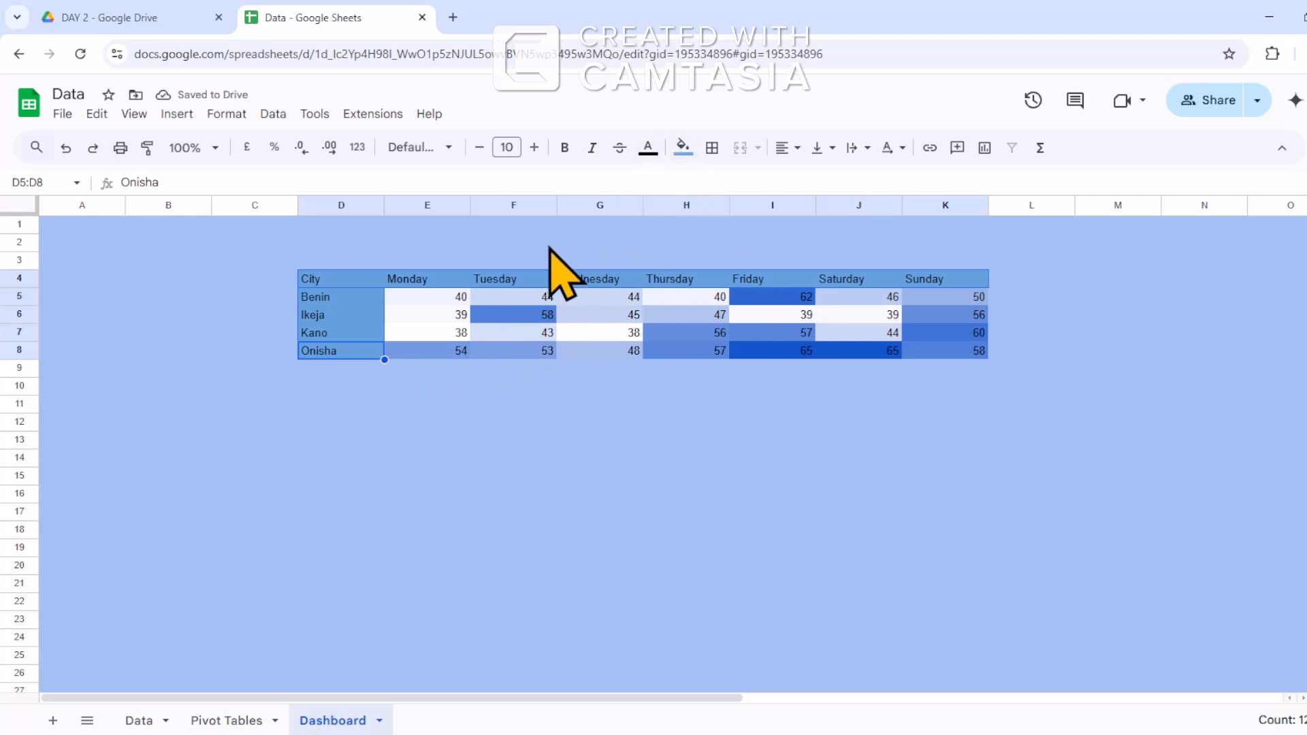
{"action": "left_click", "coordinate": [648, 148]}
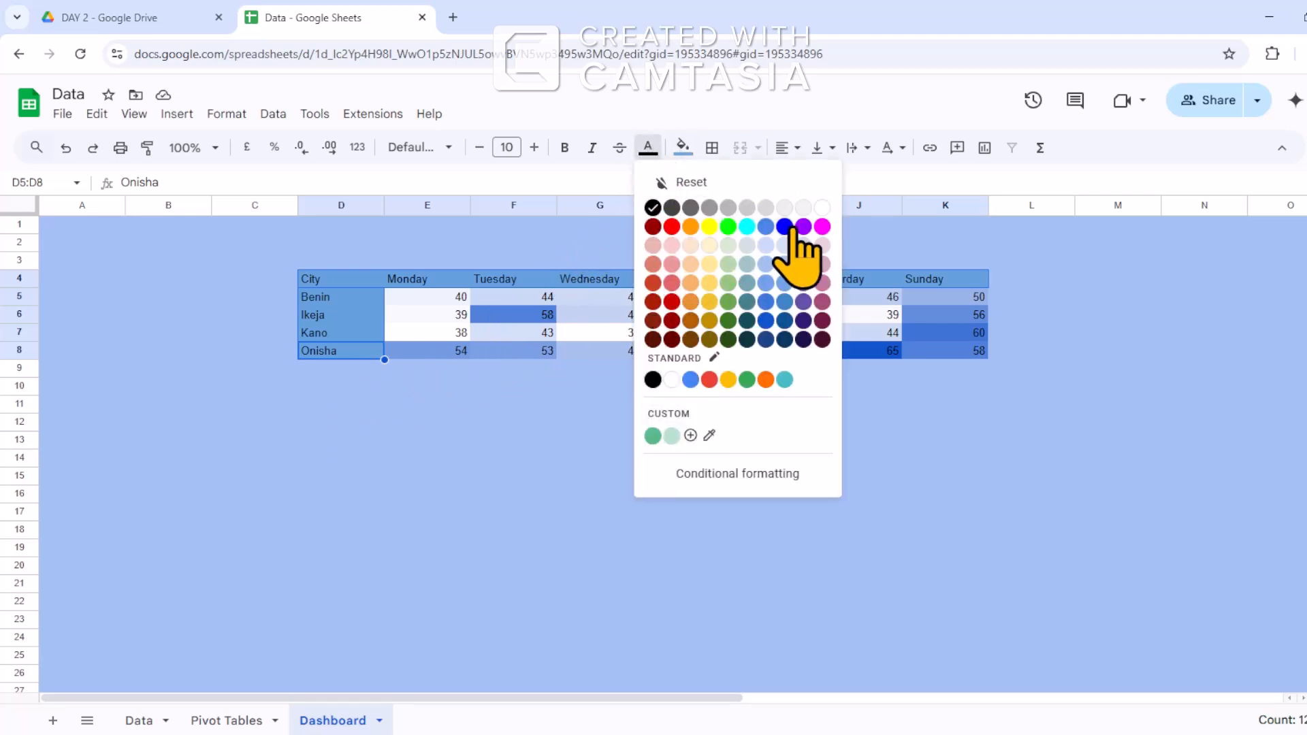
{"action": "left_click", "coordinate": [823, 209]}
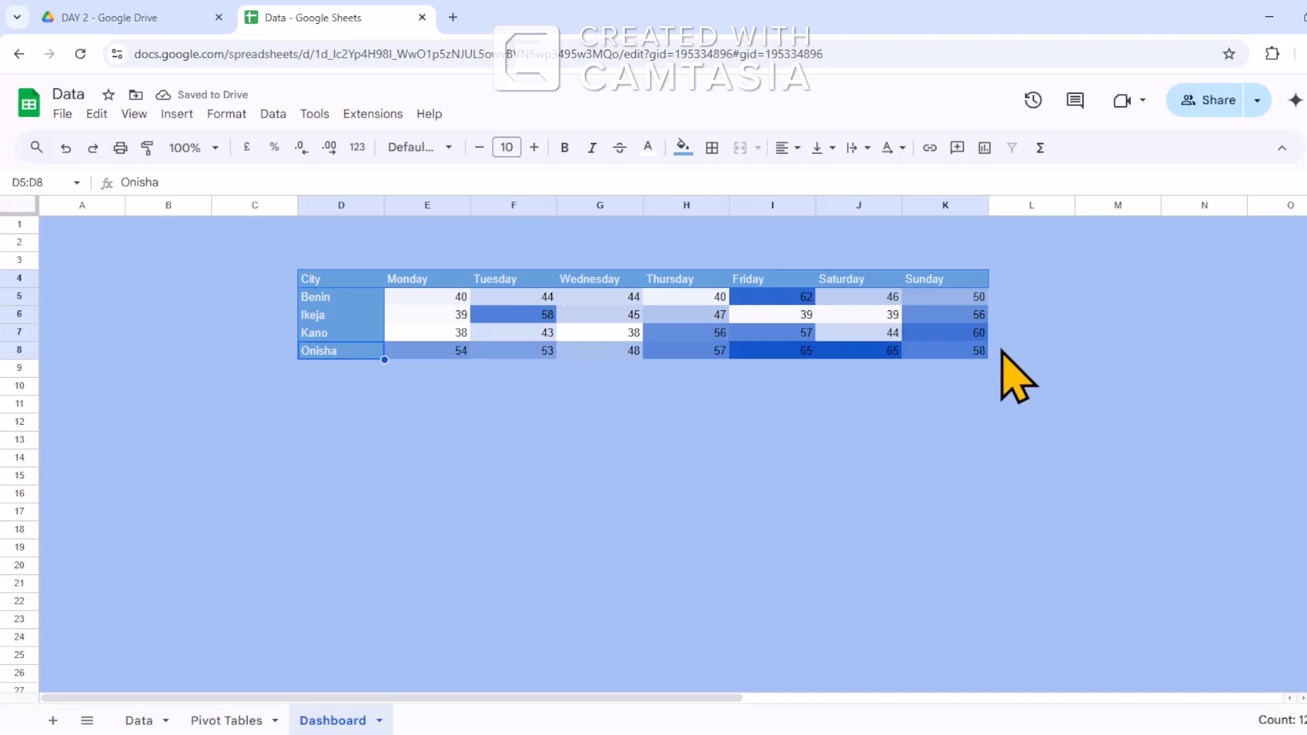
Fill the empty cells surrounding the table, from C3 to L9, with pale blue as a frame.
{"action": "left_click_drag", "start_coordinate": [1001, 350], "coordinate": [273, 287]}
{"action": "left_click", "coordinate": [275, 262], "text": "ctrl"}
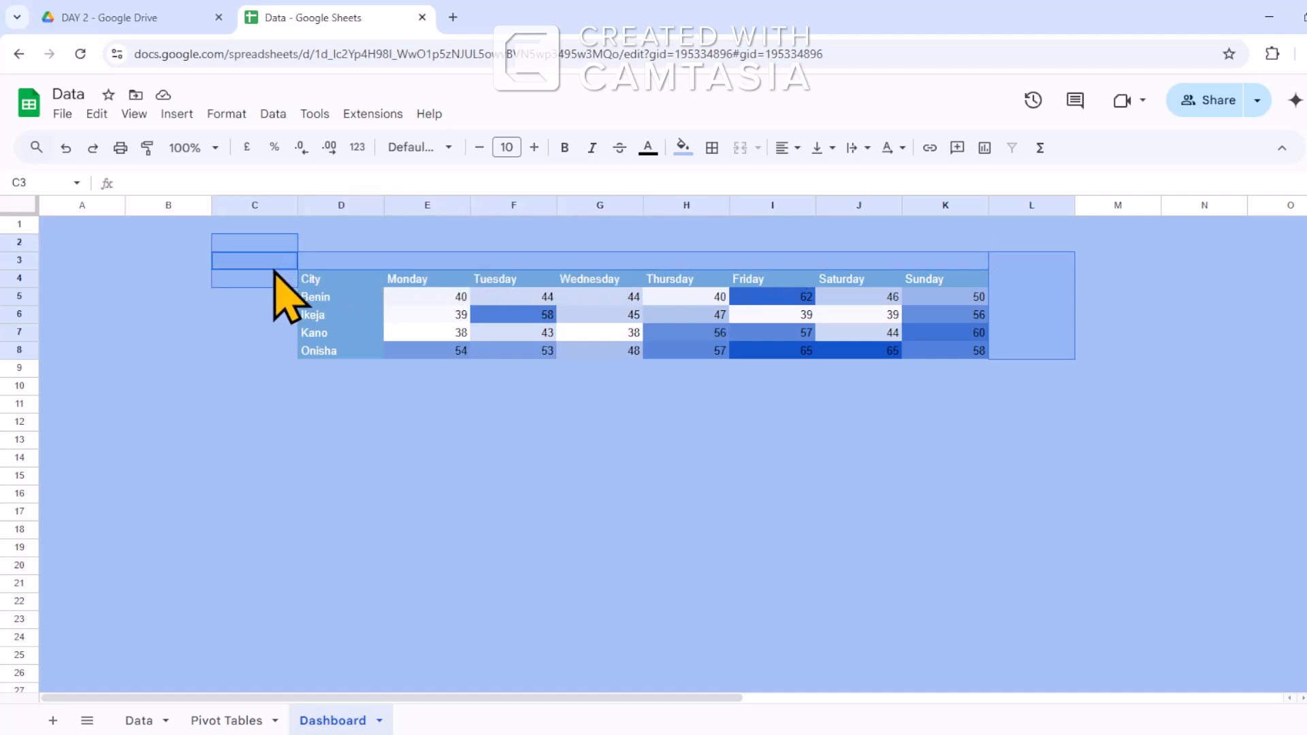
{"action": "left_click", "coordinate": [281, 247], "text": "ctrl"}
{"action": "left_click_drag", "start_coordinate": [264, 261], "coordinate": [1025, 371]}
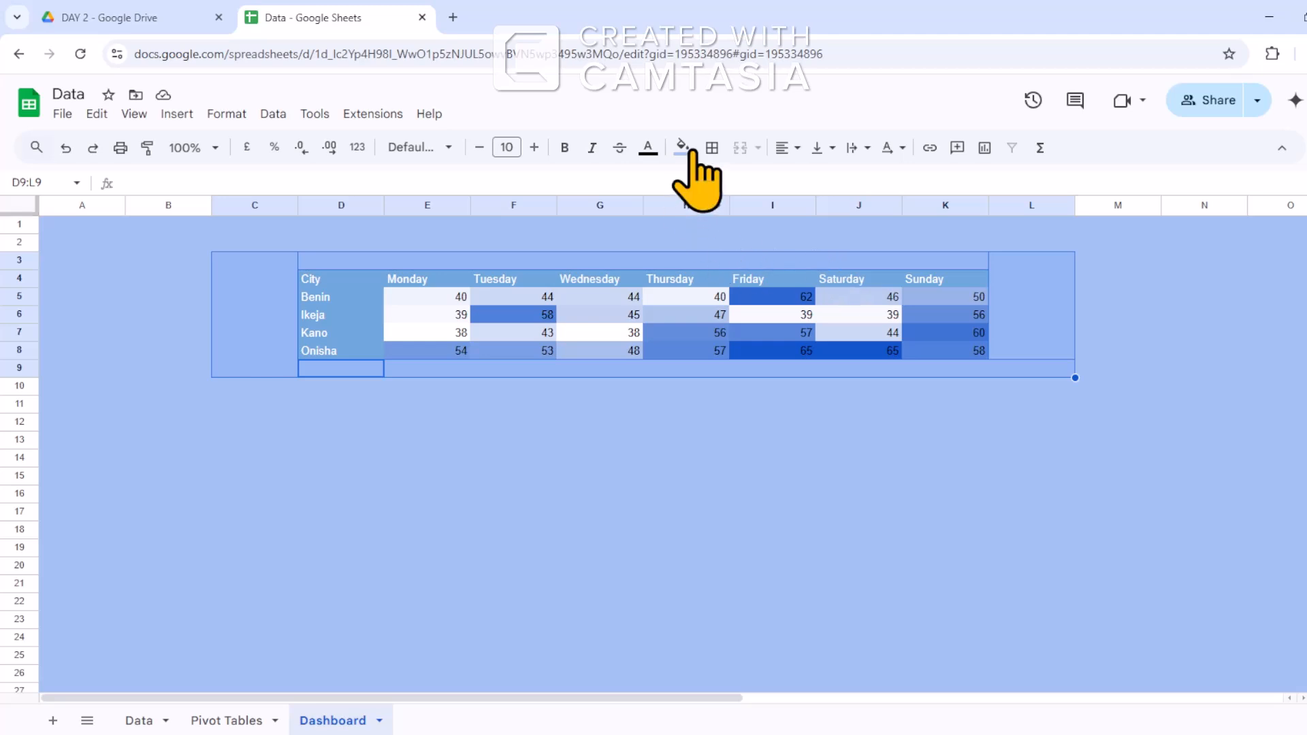
{"action": "left_click", "coordinate": [689, 152]}
{"action": "left_click", "coordinate": [803, 249]}
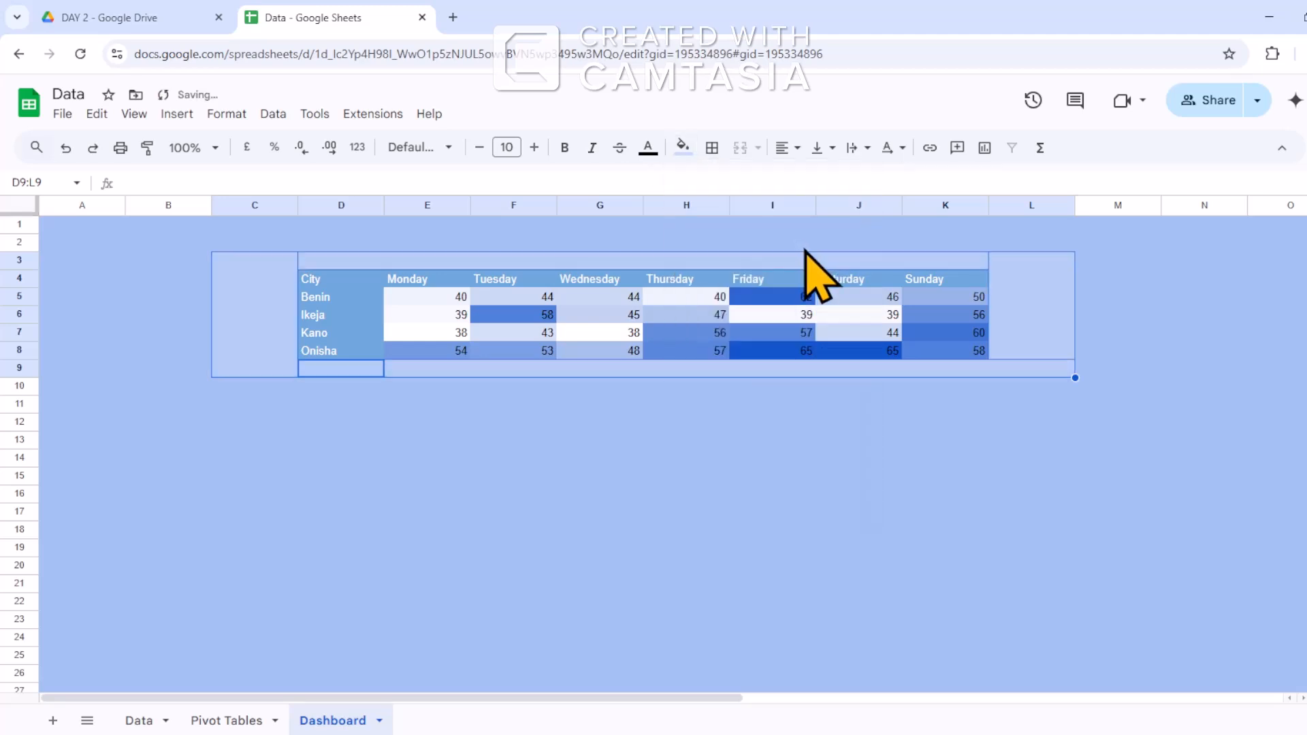
{"action": "left_click", "coordinate": [380, 441]}
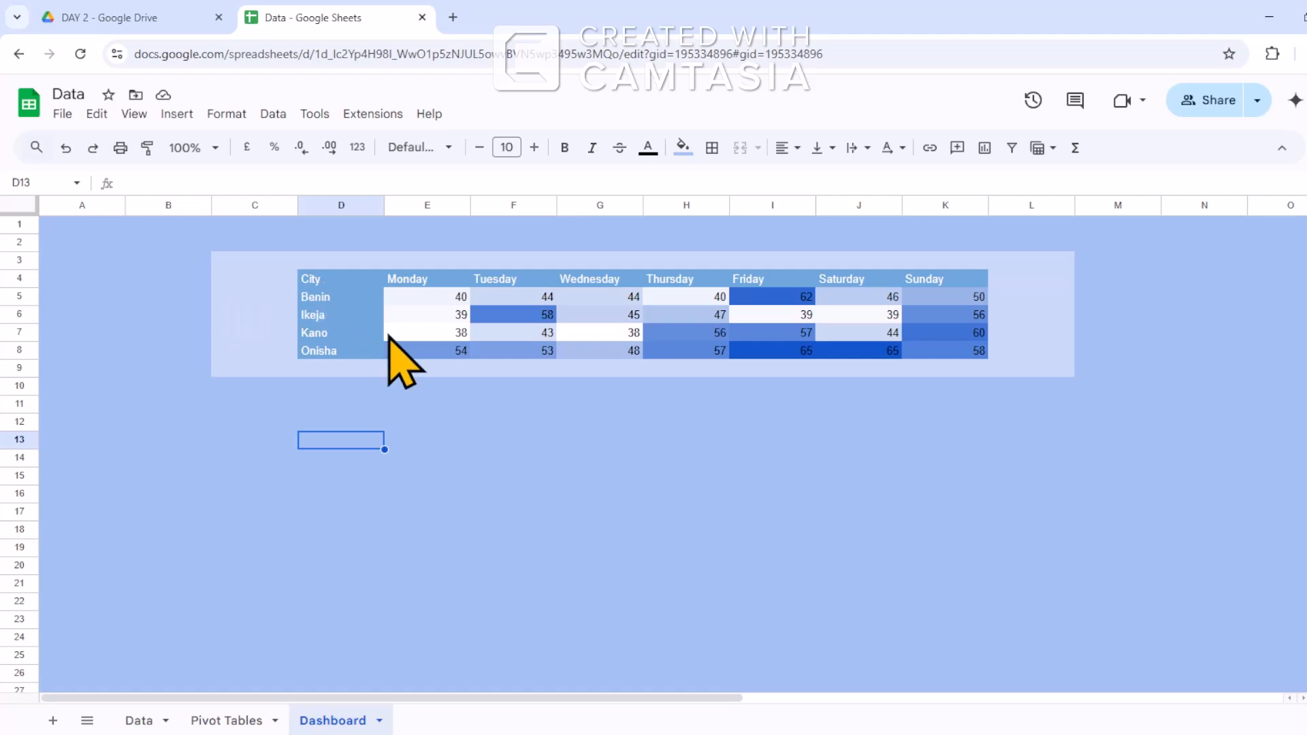
Make the weekday header row D4:K4 and the city names D5:D8 bold.
{"action": "left_click_drag", "start_coordinate": [967, 283], "coordinate": [355, 281]}
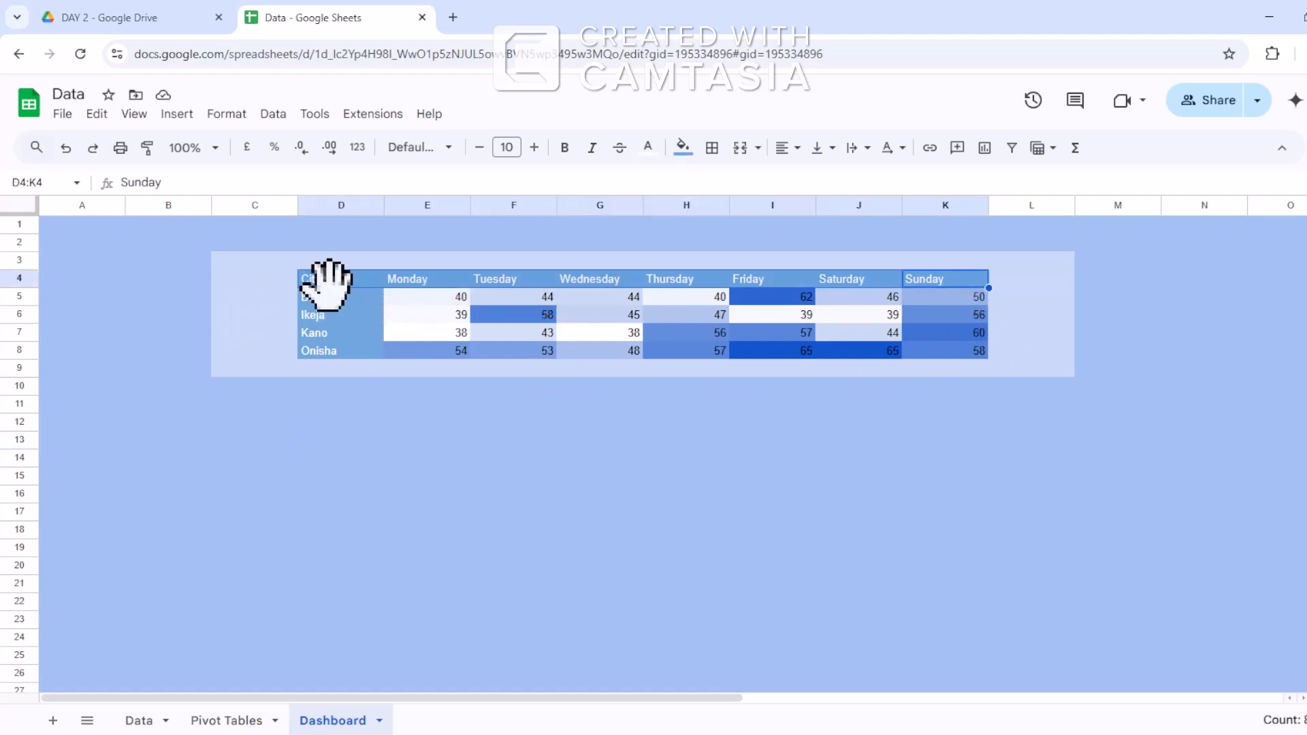
{"action": "left_click_drag", "start_coordinate": [320, 297], "coordinate": [332, 351]}
{"action": "left_click", "coordinate": [564, 148]}
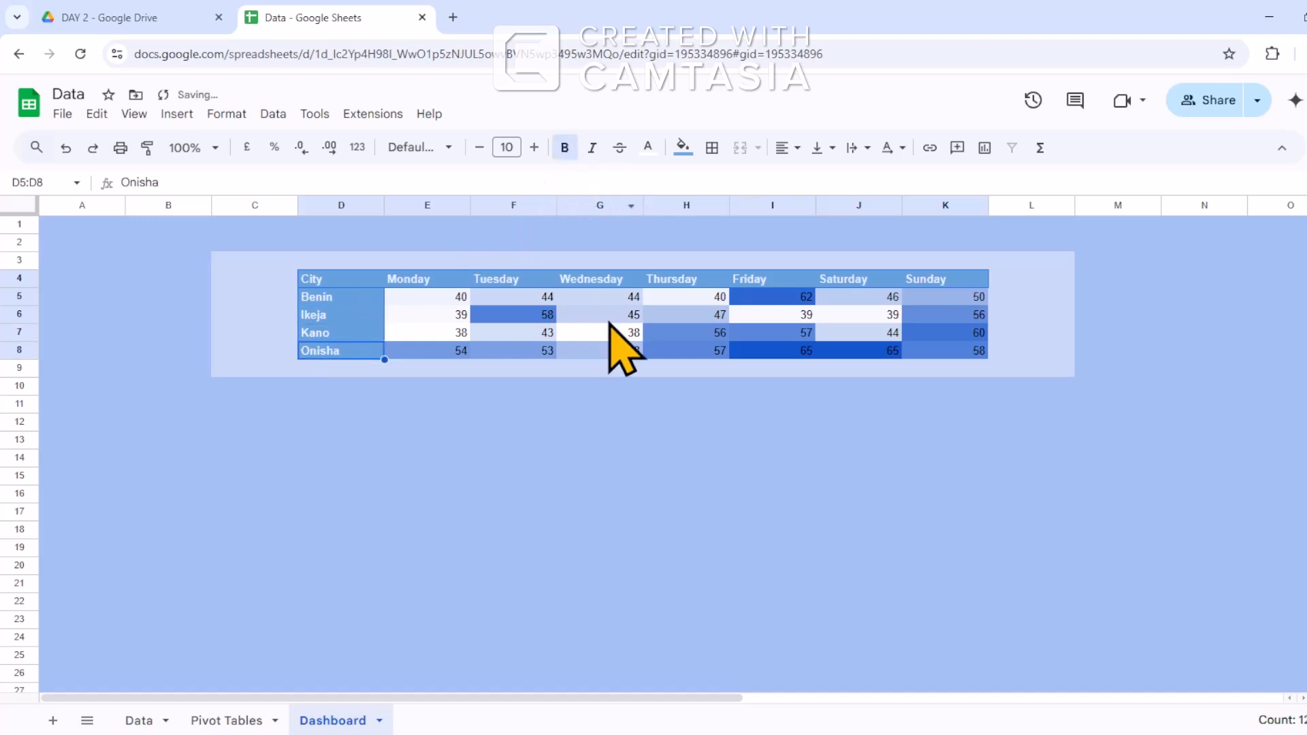
{"action": "left_click", "coordinate": [571, 392]}
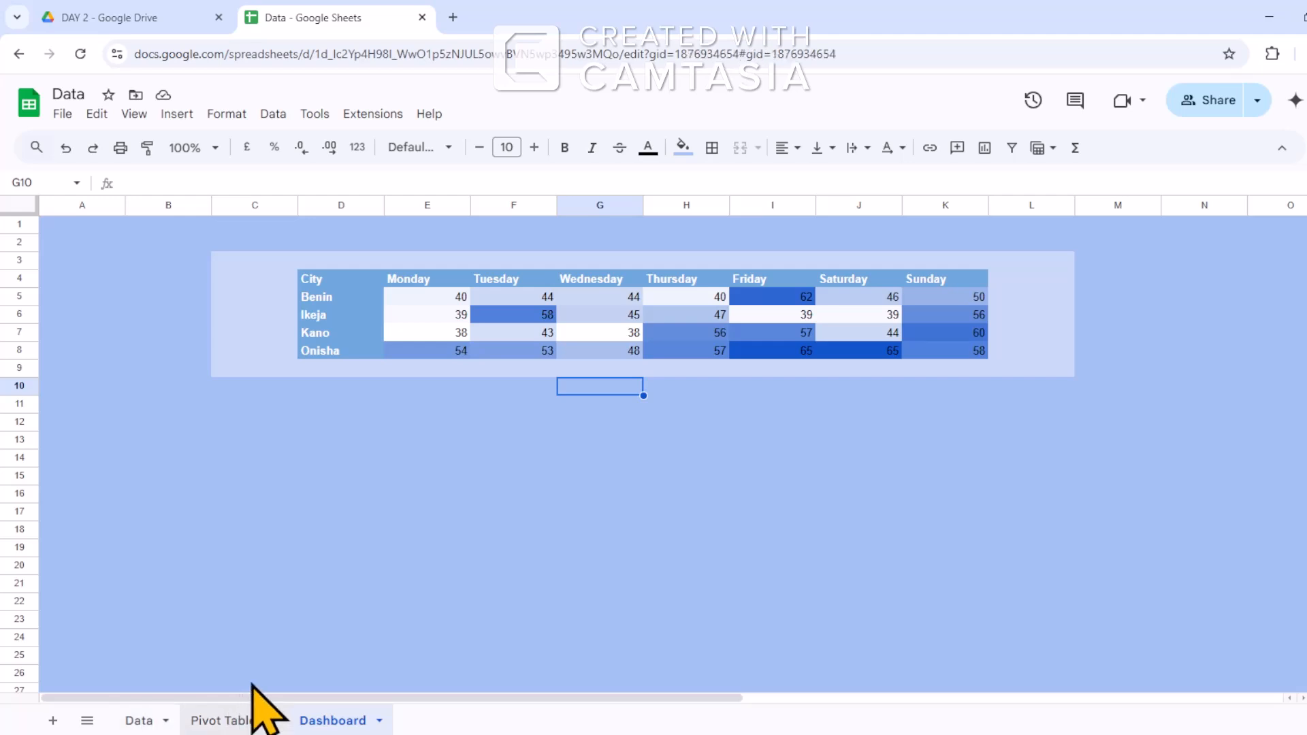
Start a new pivot table from the Data sheet range A1:R1953, set for insertion into an existing sheet.
{"action": "left_click", "coordinate": [239, 720]}
{"action": "left_click", "coordinate": [565, 424]}
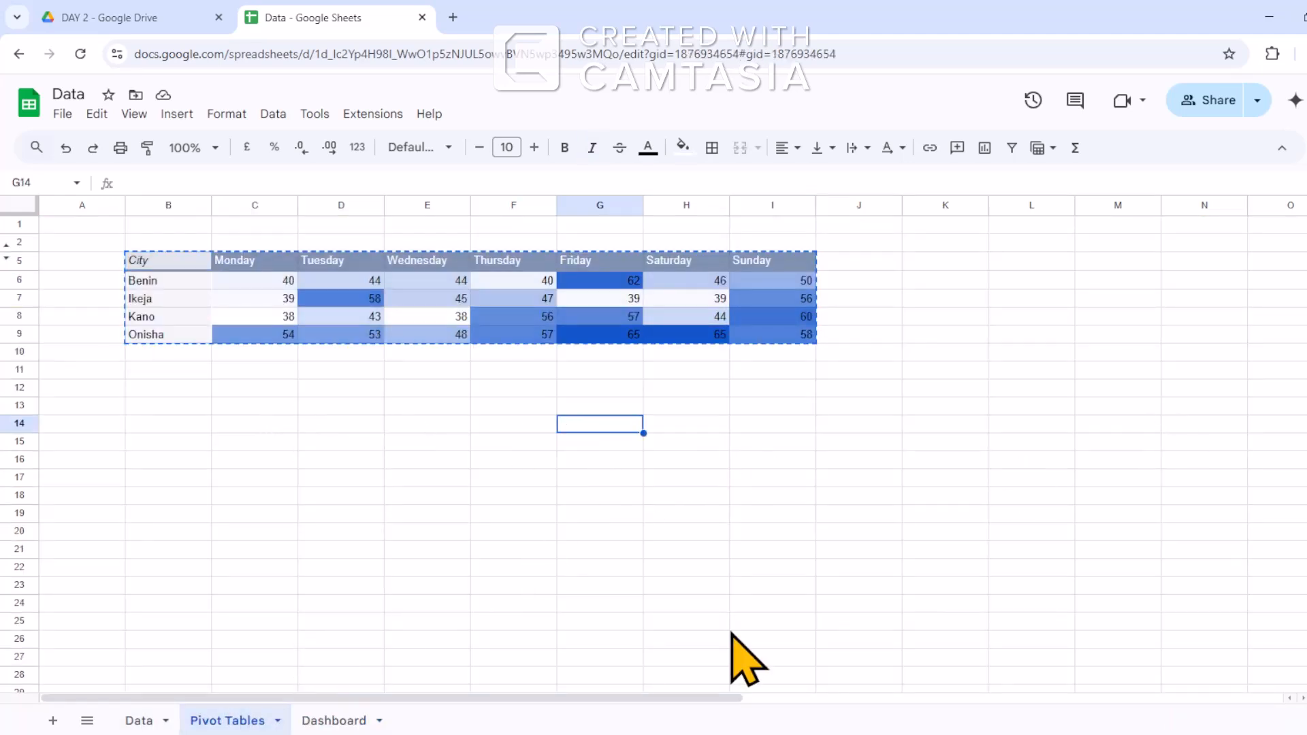
{"action": "left_click_drag", "start_coordinate": [634, 698], "coordinate": [1007, 701]}
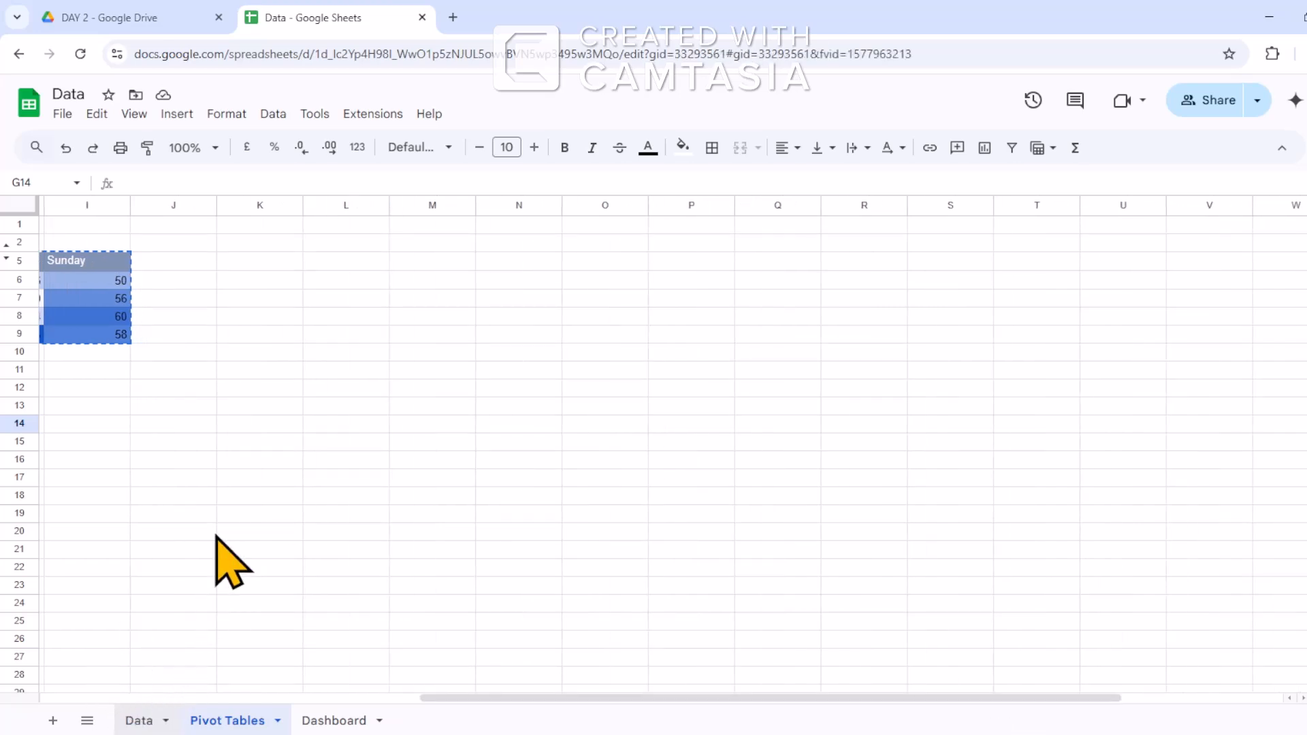
{"action": "left_click", "coordinate": [407, 317]}
{"action": "scroll", "coordinate": [408, 320], "scroll_direction": "up", "scroll_amount": 20}
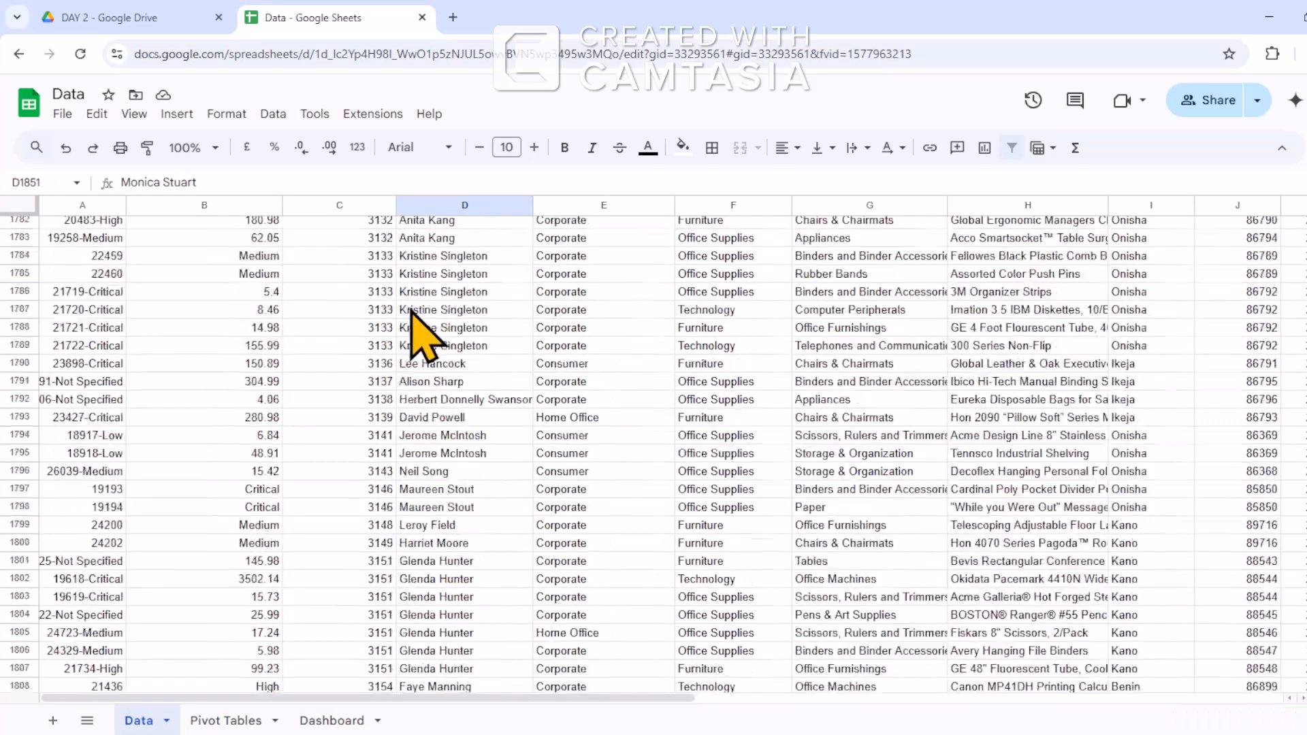
{"action": "left_click", "coordinate": [176, 113]}
{"action": "left_click", "coordinate": [225, 336]}
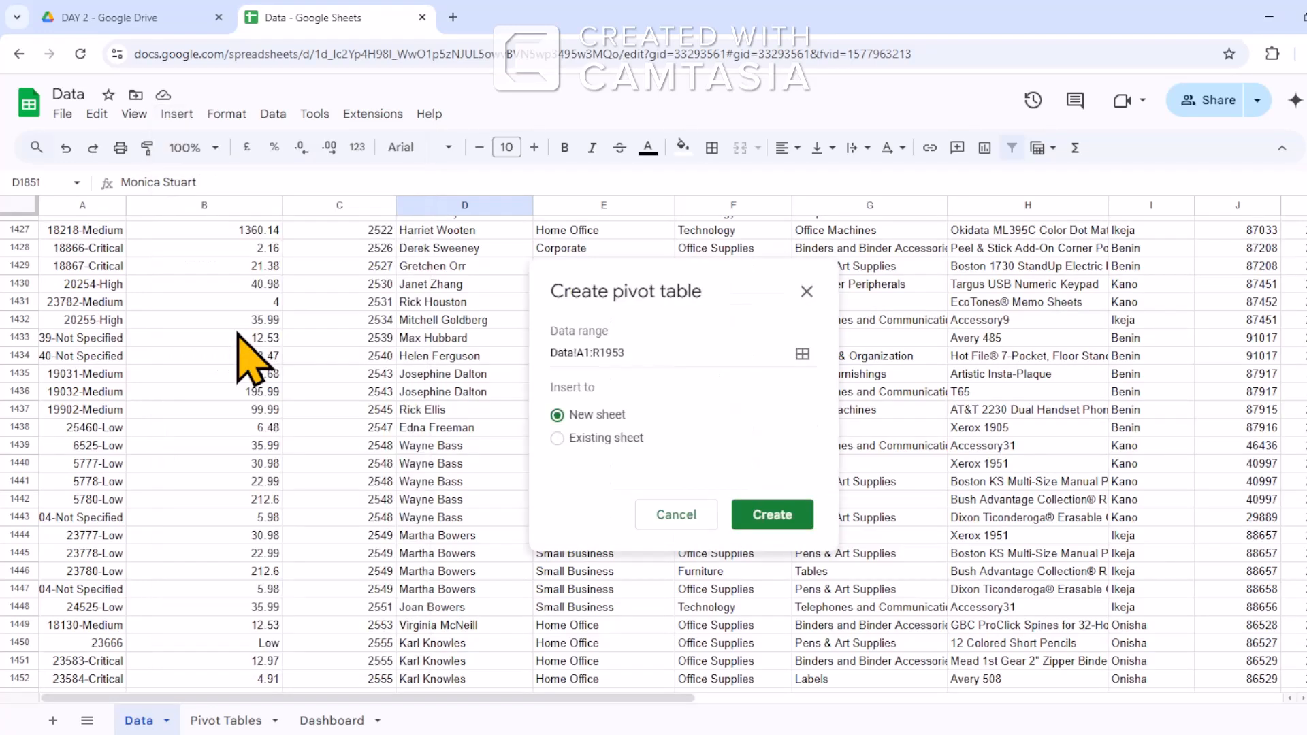
{"action": "left_click", "coordinate": [557, 438]}
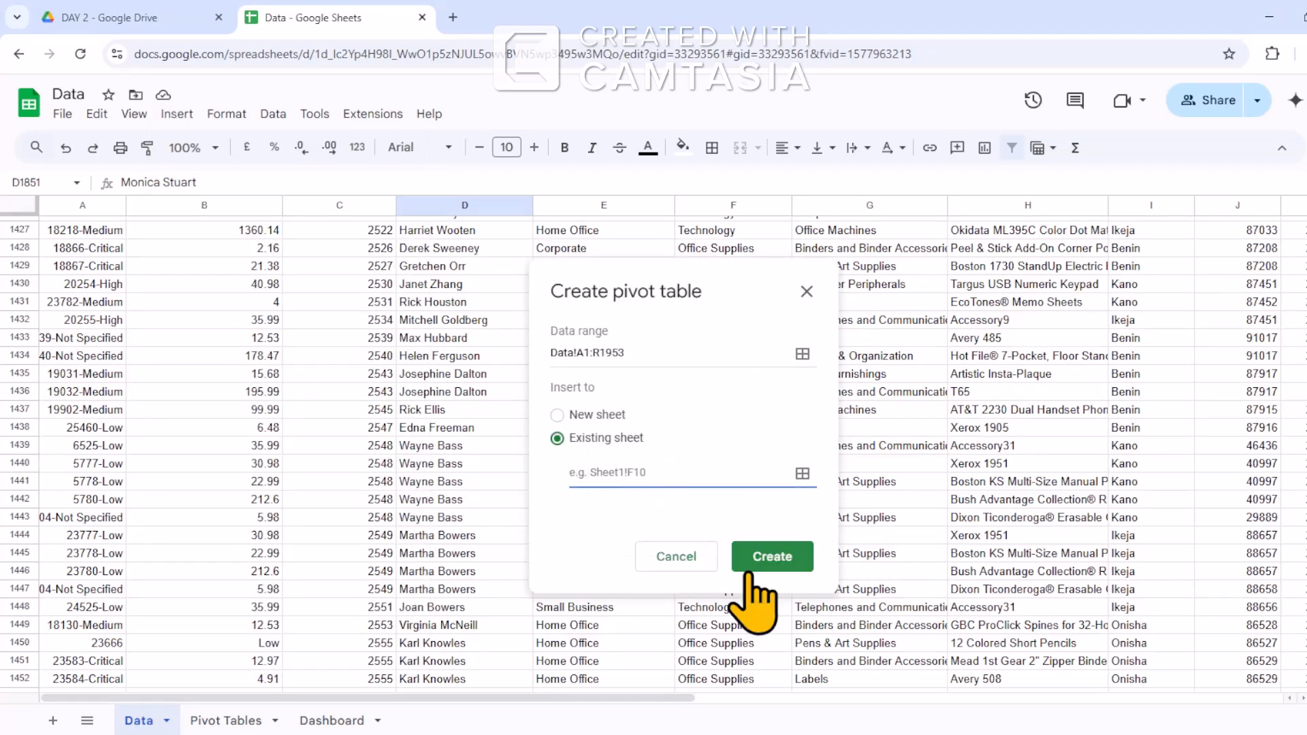
Set the pivot table's location to cell K5 of the Pivot Tables sheet and create it.
{"action": "left_click", "coordinate": [798, 473]}
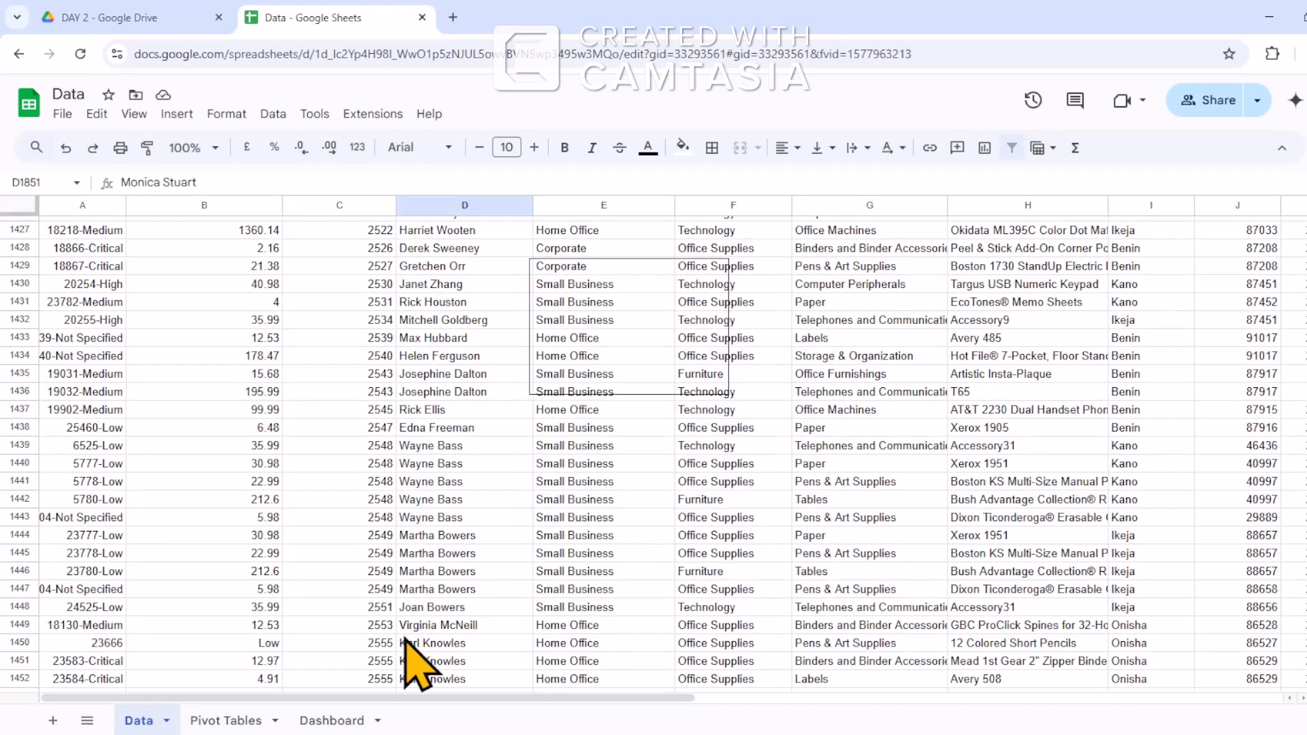
{"action": "left_click", "coordinate": [236, 716]}
{"action": "left_click", "coordinate": [292, 263]}
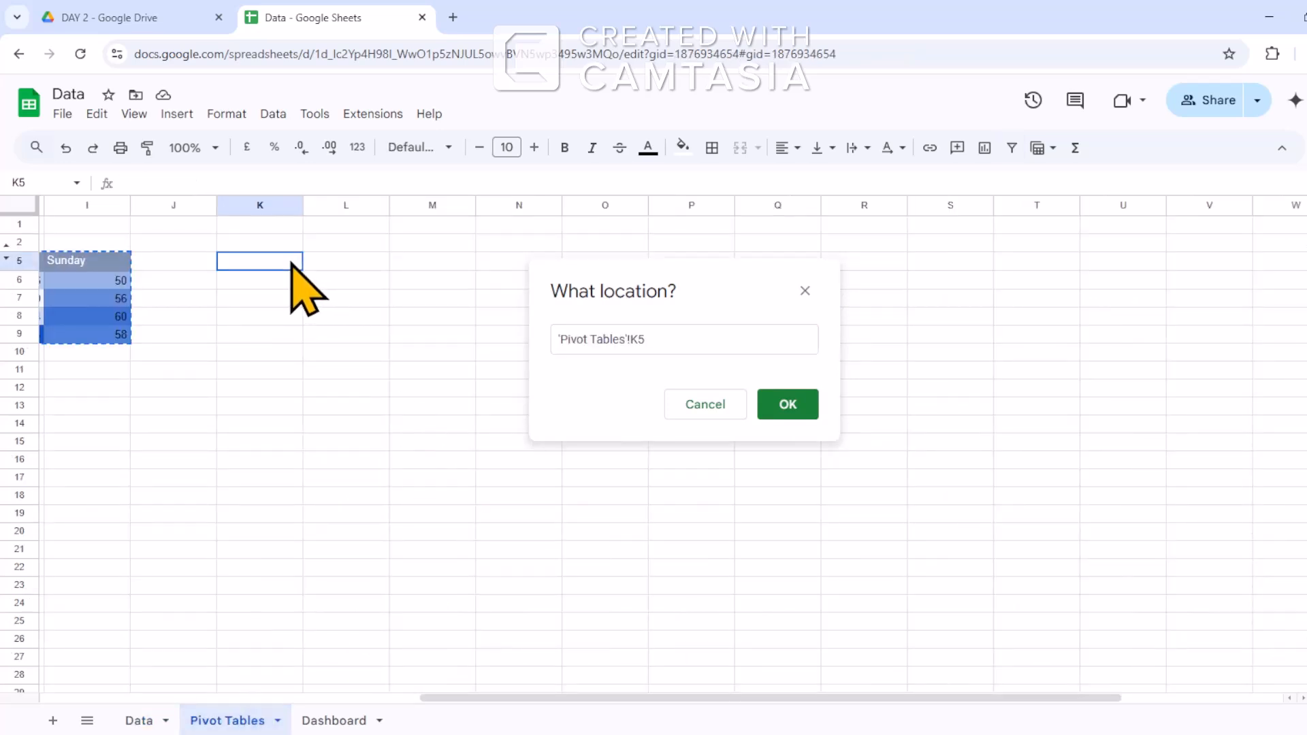
{"action": "left_click", "coordinate": [796, 408]}
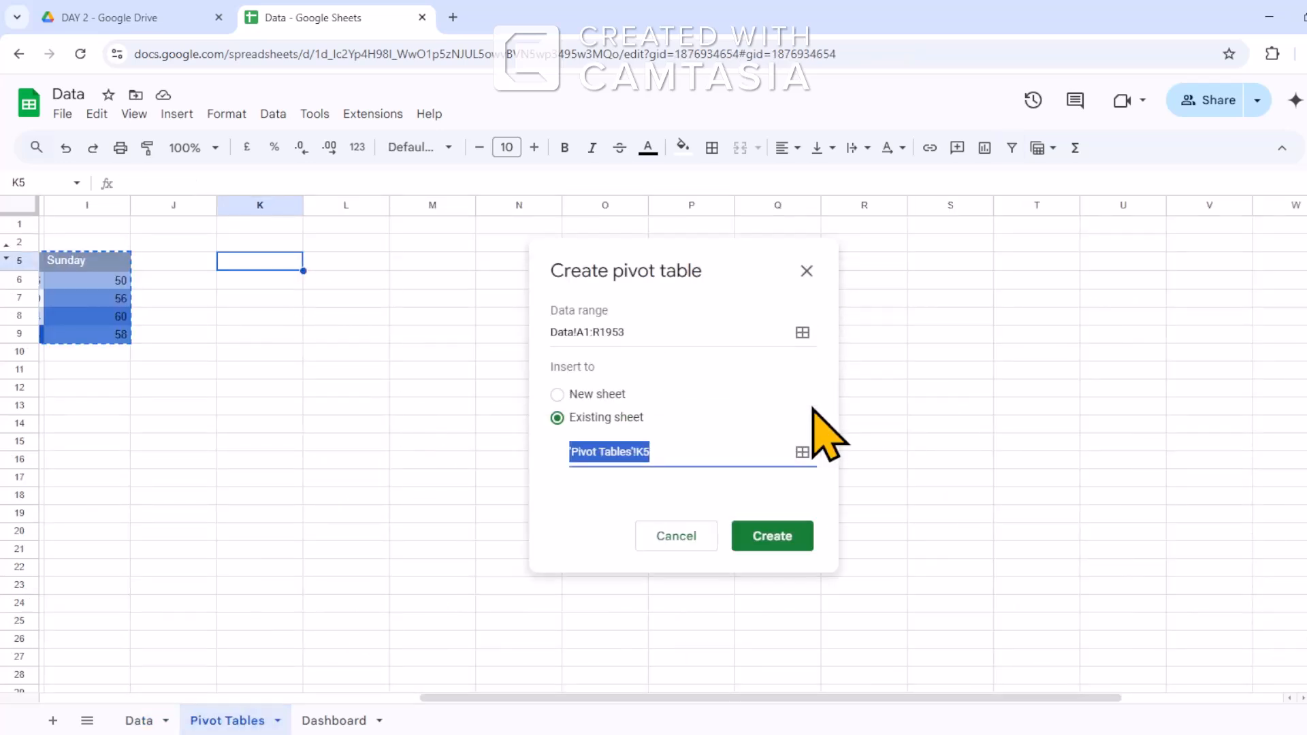
{"action": "left_click", "coordinate": [784, 531]}
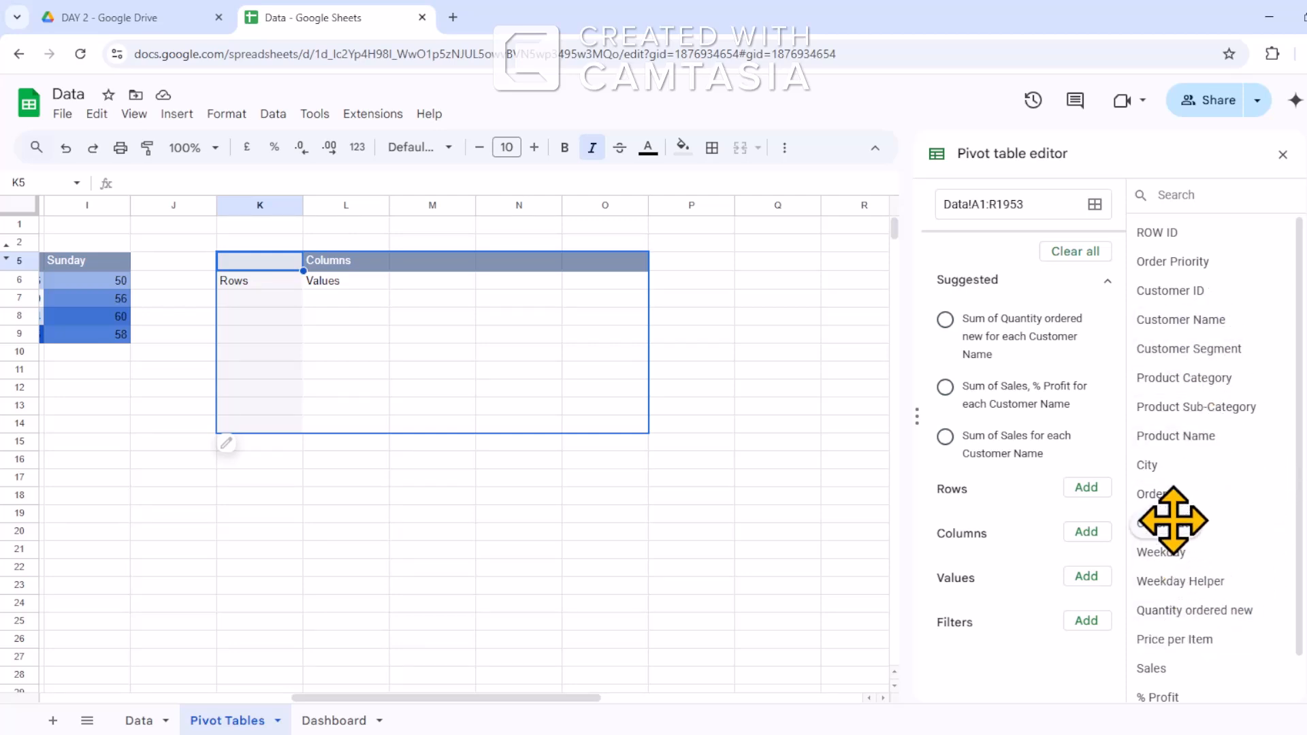
Add Customer Segment as the pivot table's rows and Sales as its summed values.
{"action": "left_click_drag", "start_coordinate": [1174, 348], "coordinate": [1055, 503]}
{"action": "scroll", "coordinate": [885, 586], "scroll_direction": "down", "scroll_amount": 9}
{"action": "scroll", "coordinate": [1028, 552], "scroll_direction": "down", "scroll_amount": 2}
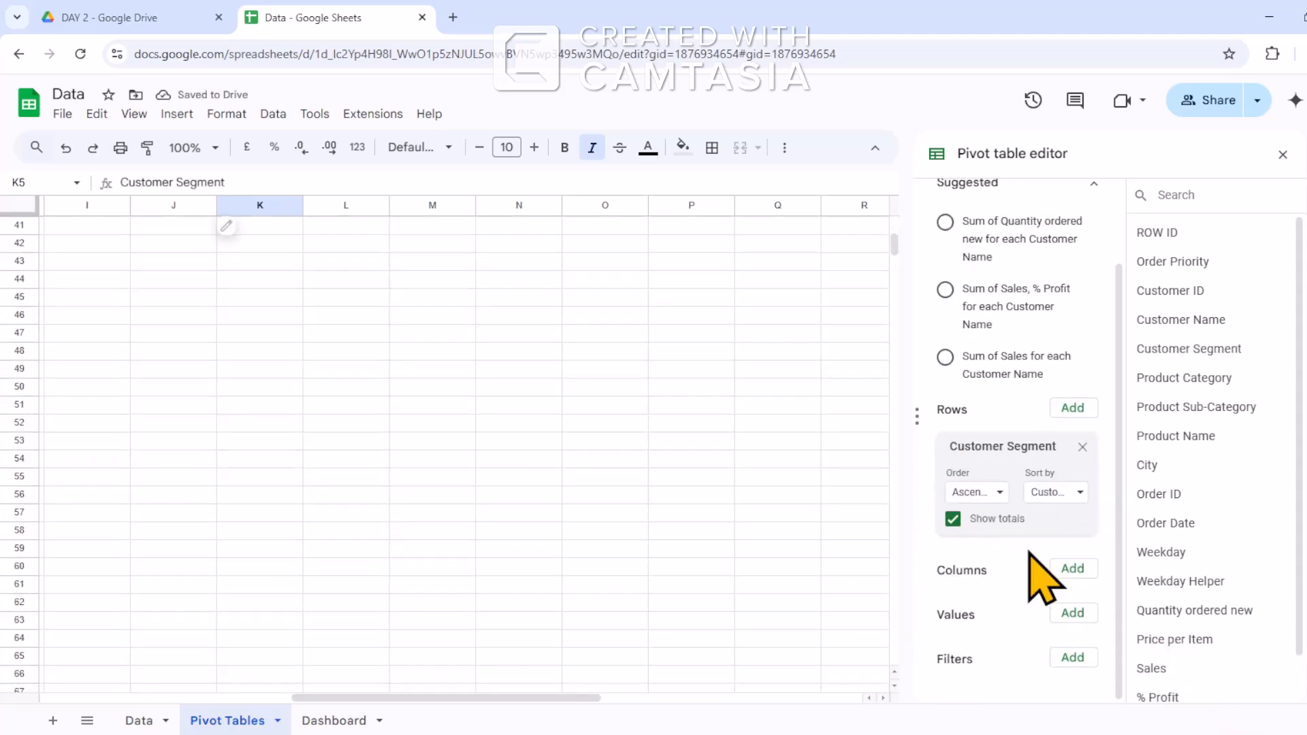
{"action": "left_click_drag", "start_coordinate": [1162, 667], "coordinate": [971, 635]}
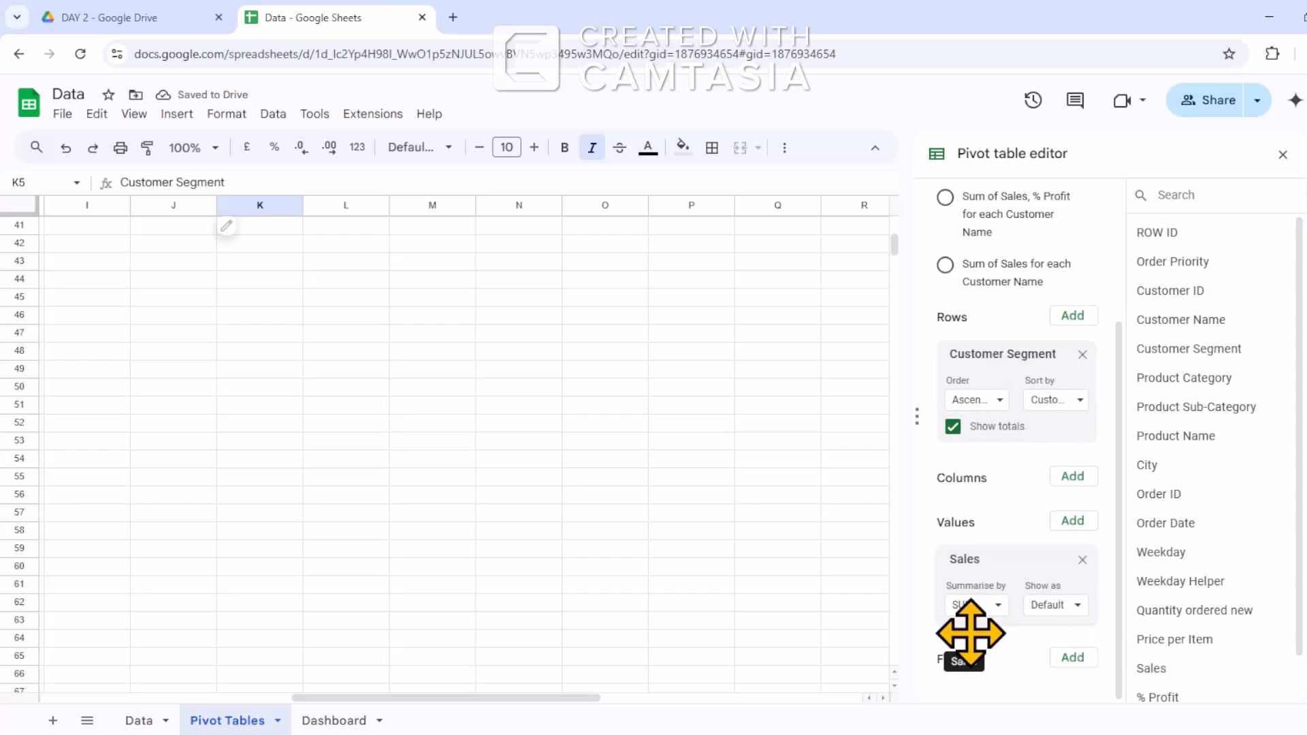
{"action": "left_click_drag", "start_coordinate": [592, 696], "coordinate": [325, 681]}
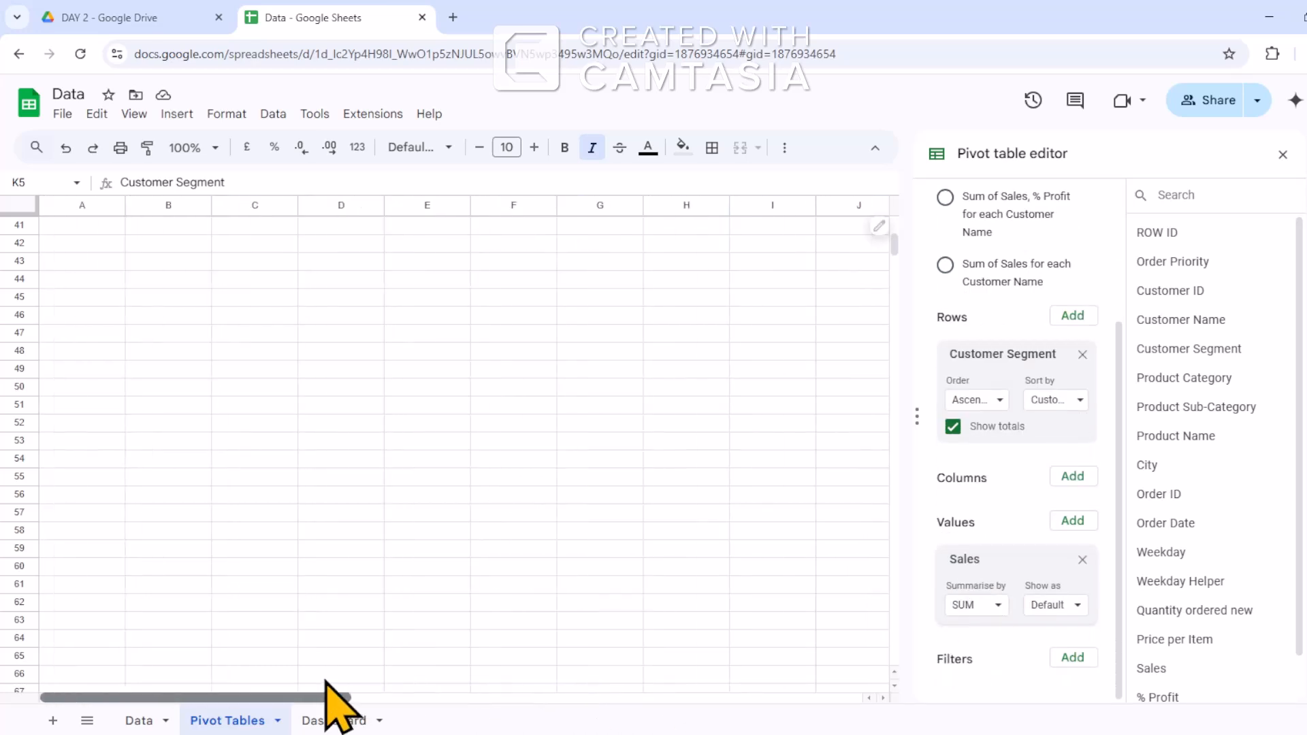
{"action": "left_click_drag", "start_coordinate": [190, 664], "coordinate": [604, 673]}
{"action": "scroll", "coordinate": [267, 474], "scroll_direction": "up", "scroll_amount": 10}
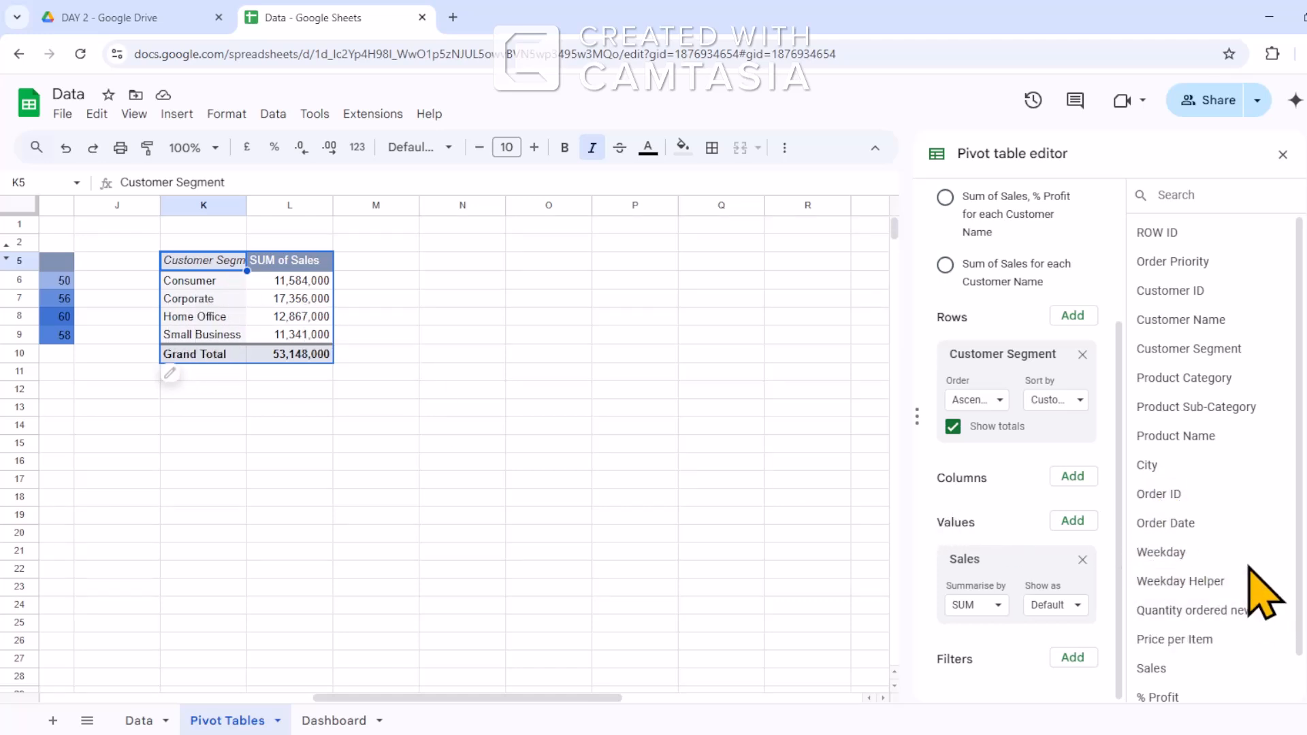
Filter the pivot table by Product Category so that only Furniture is included.
{"action": "scroll", "coordinate": [1263, 593], "scroll_direction": "down", "scroll_amount": 1}
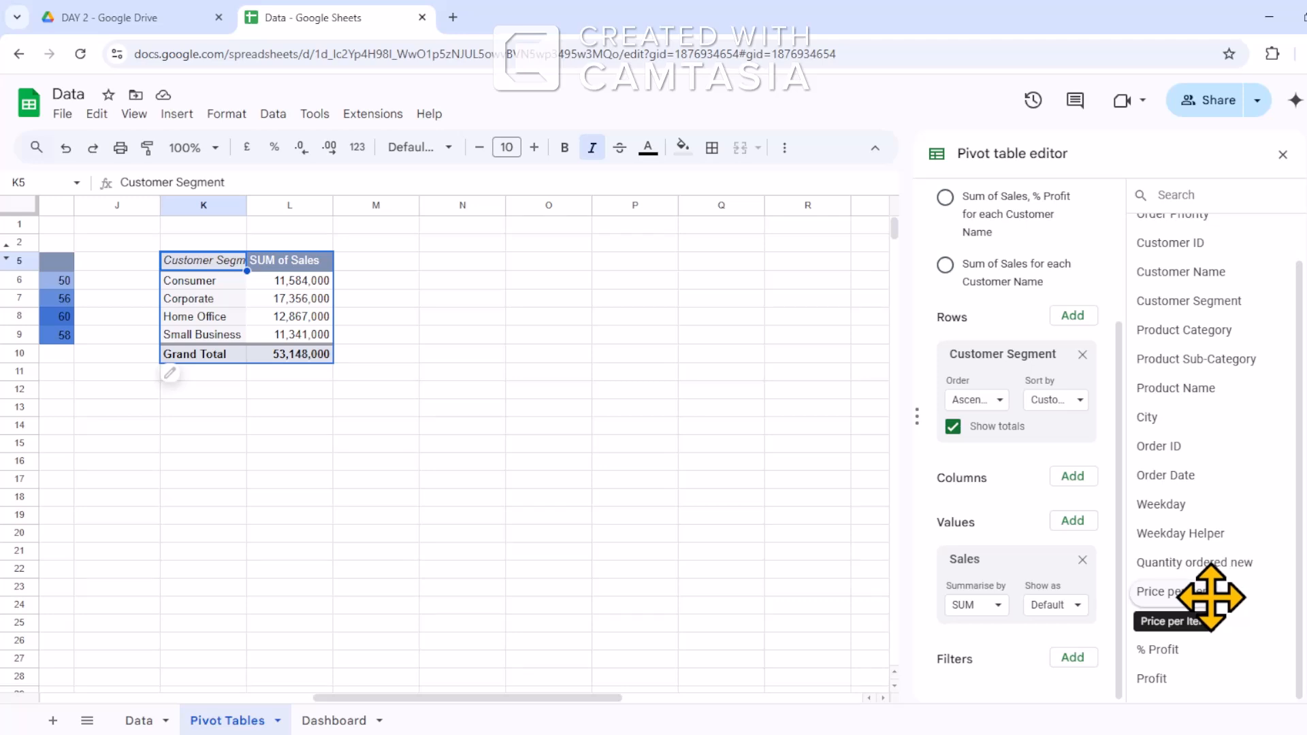
{"action": "left_click_drag", "start_coordinate": [1219, 334], "coordinate": [991, 674]}
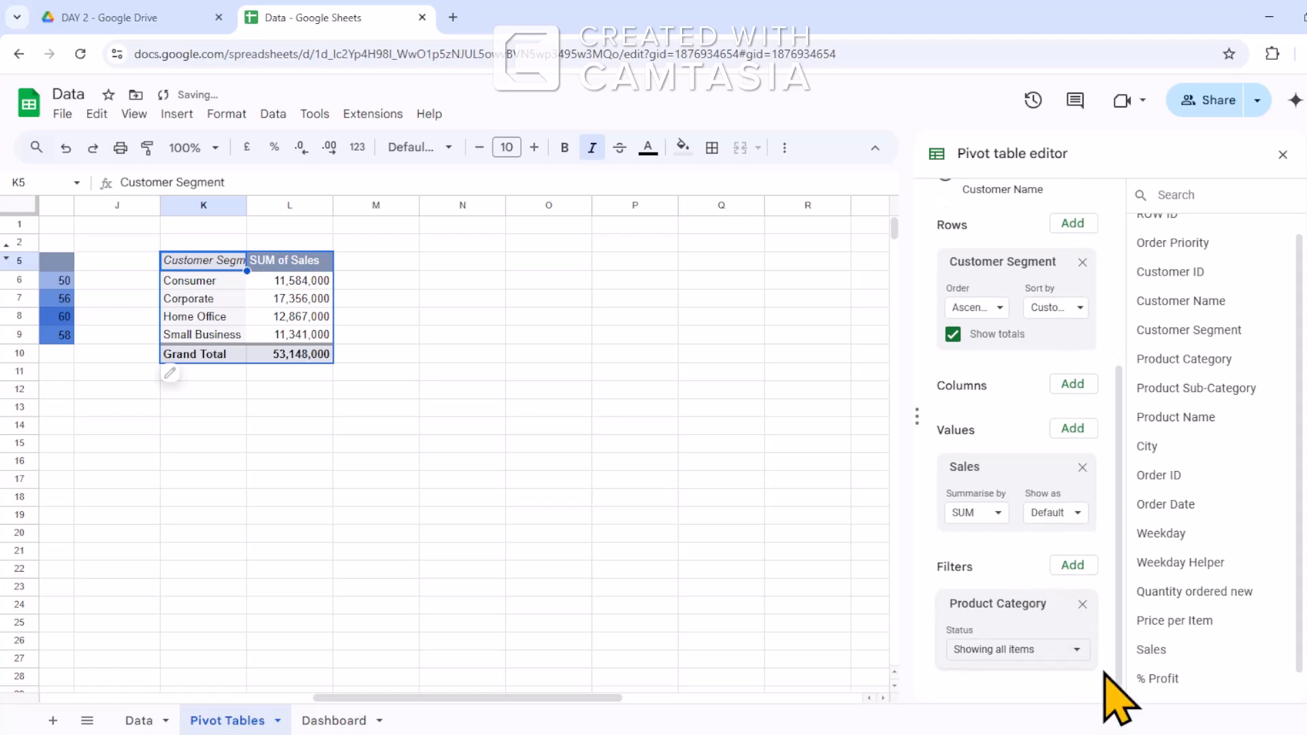
{"action": "left_click", "coordinate": [1082, 652]}
{"action": "left_click", "coordinate": [1022, 619]}
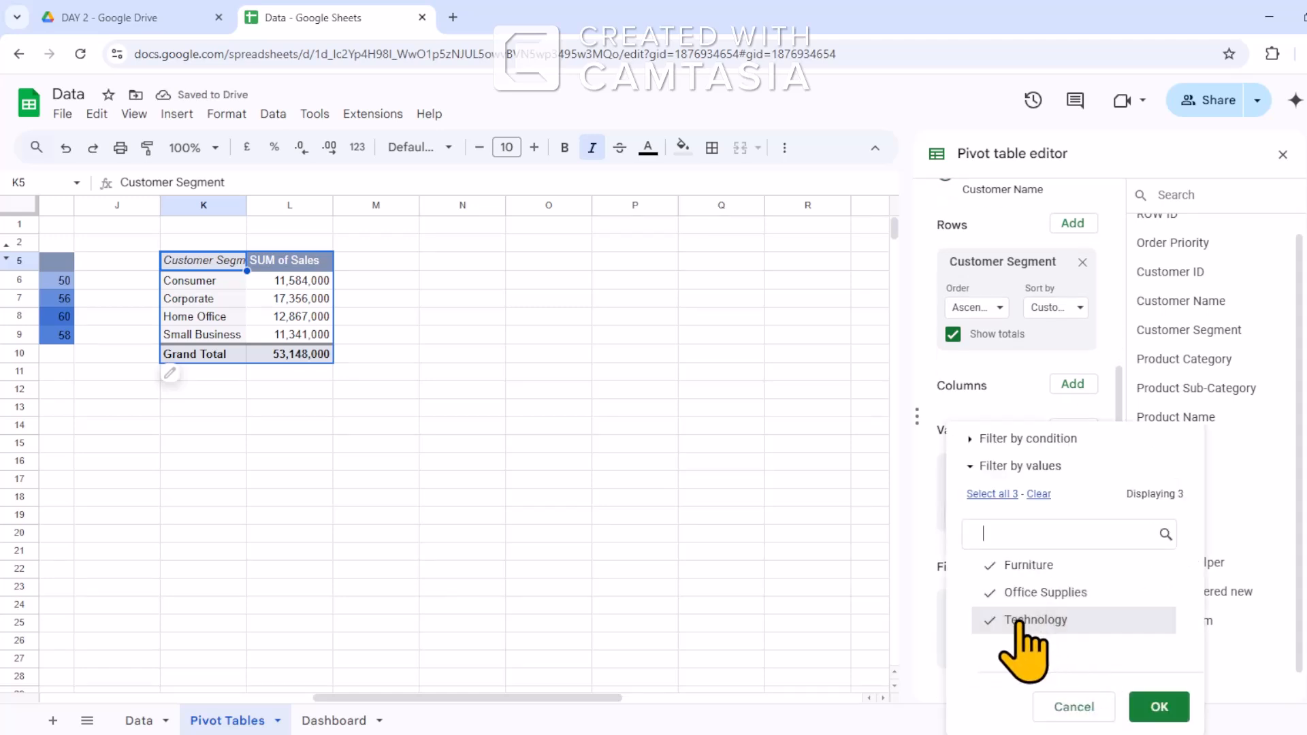
{"action": "left_click", "coordinate": [1029, 592]}
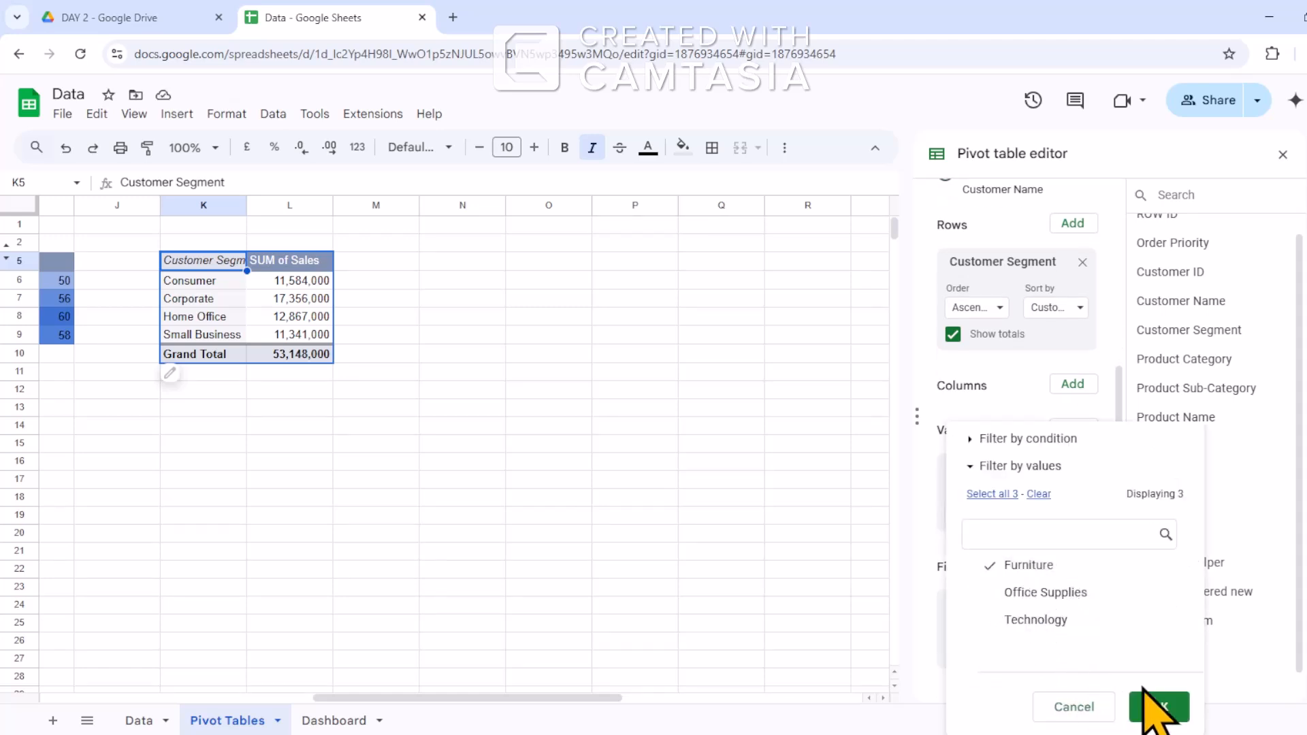
{"action": "left_click", "coordinate": [1158, 708]}
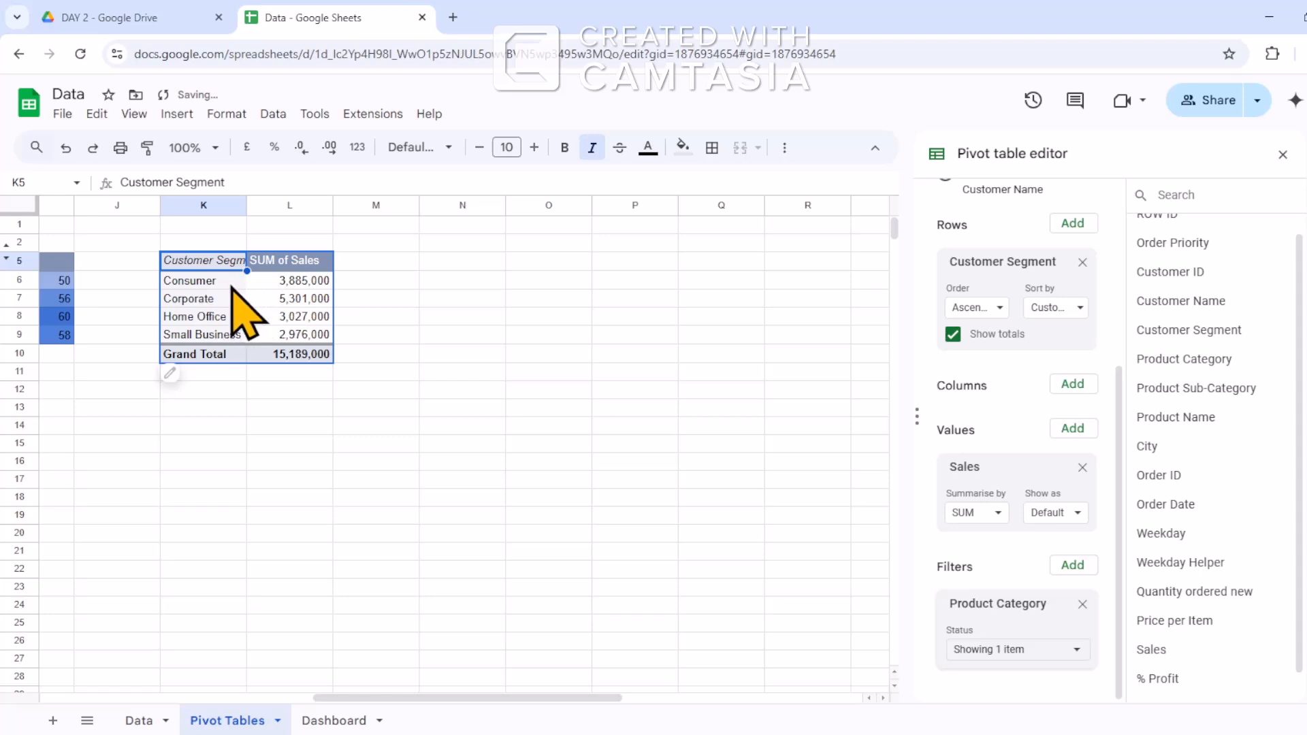
{"action": "key", "text": "Down"}
{"action": "key", "text": "shift+Right"}
{"action": "key", "text": "shift+Down"}
{"action": "key", "text": "shift+Down"}
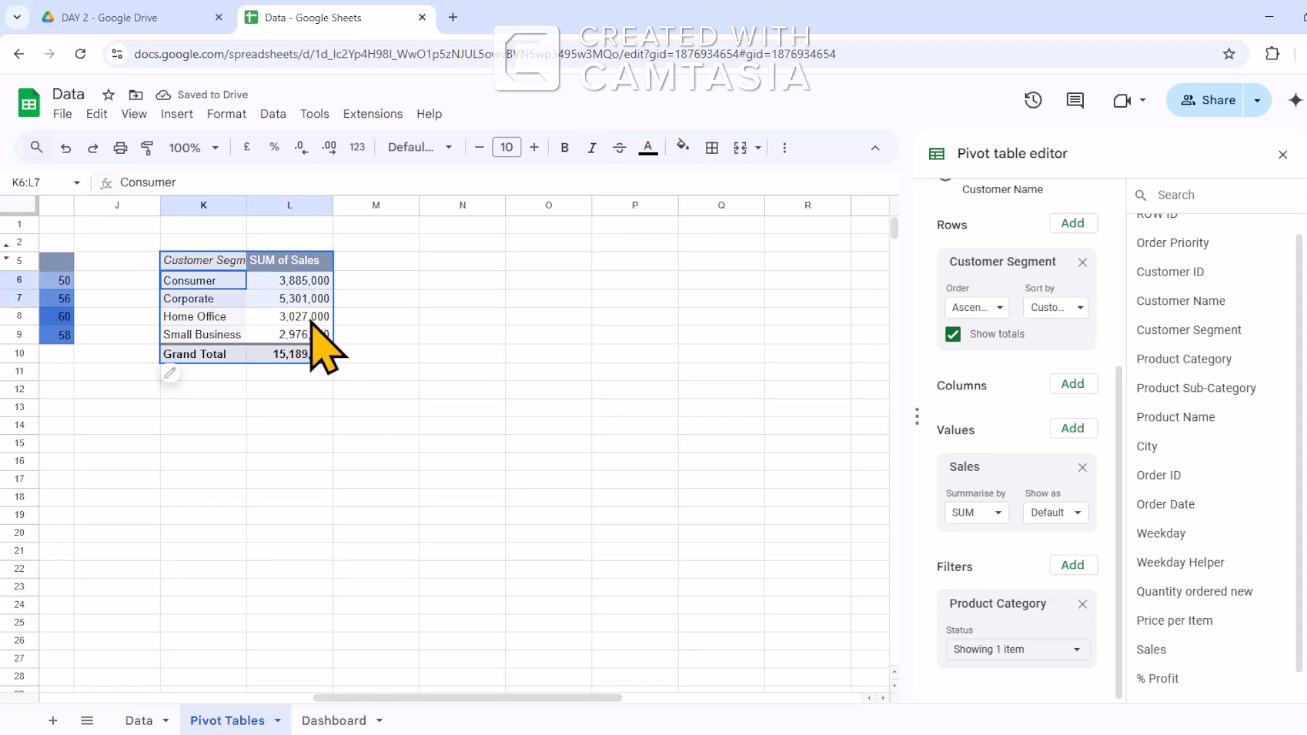
{"action": "key", "text": "shift+Down"}
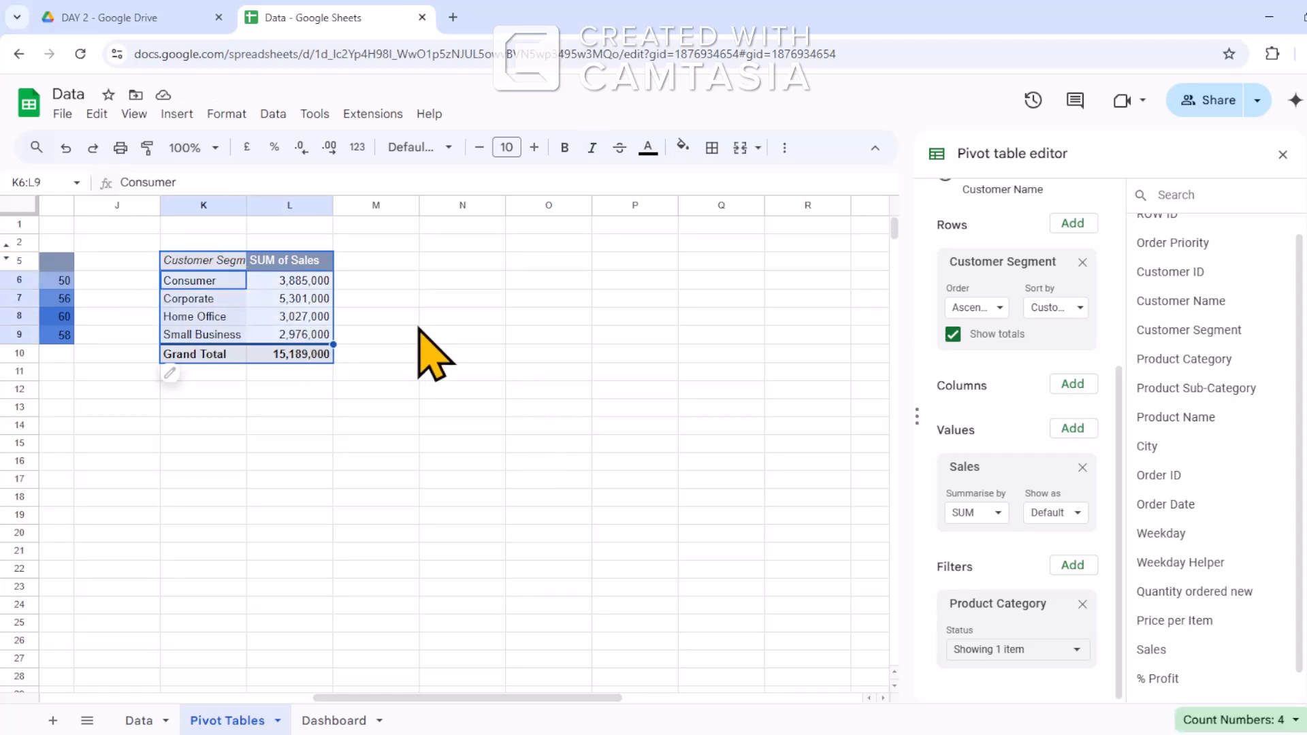
Insert a pie chart from the pivot table's segment and sales cells K6:L9, leaving out the grand total.
{"action": "left_click", "coordinate": [217, 284]}
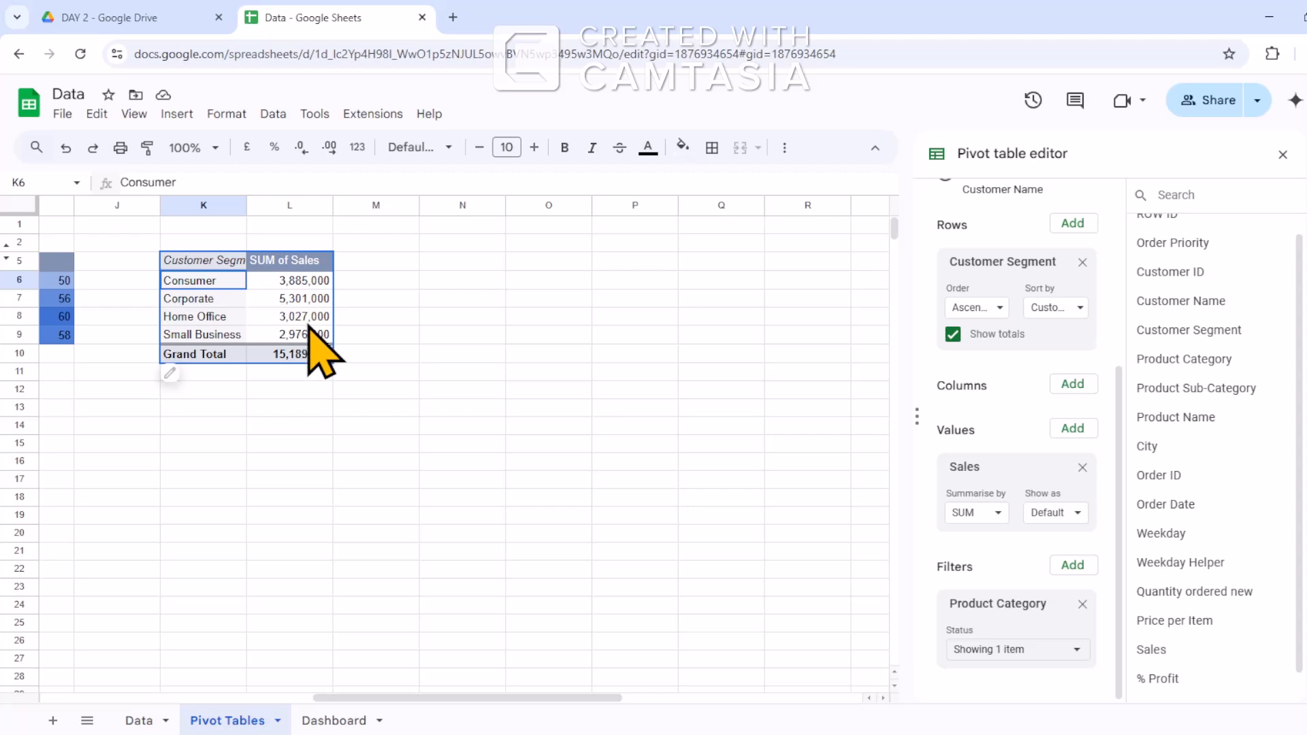
{"action": "key", "text": "shift+Right"}
{"action": "key", "text": "shift+Down"}
{"action": "key", "text": "shift+Down"}
{"action": "key", "text": "shift+Down"}
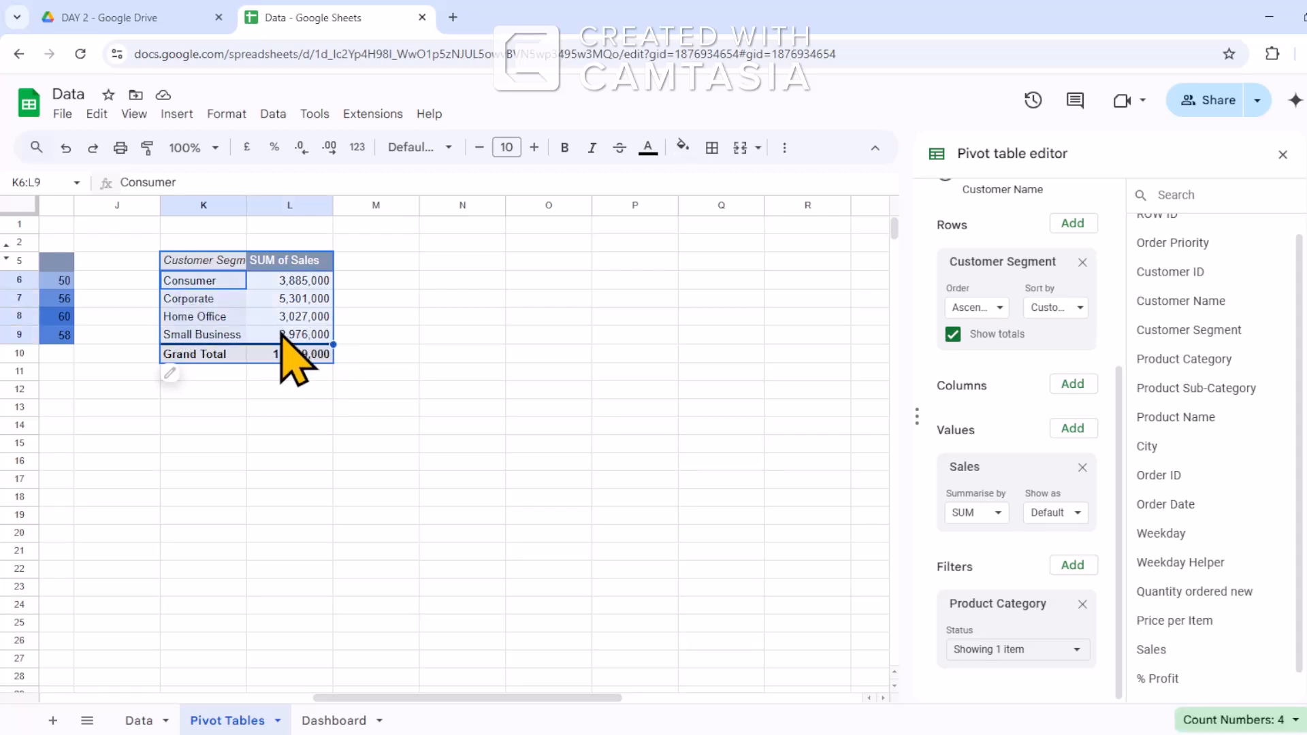
{"action": "left_click", "coordinate": [172, 114]}
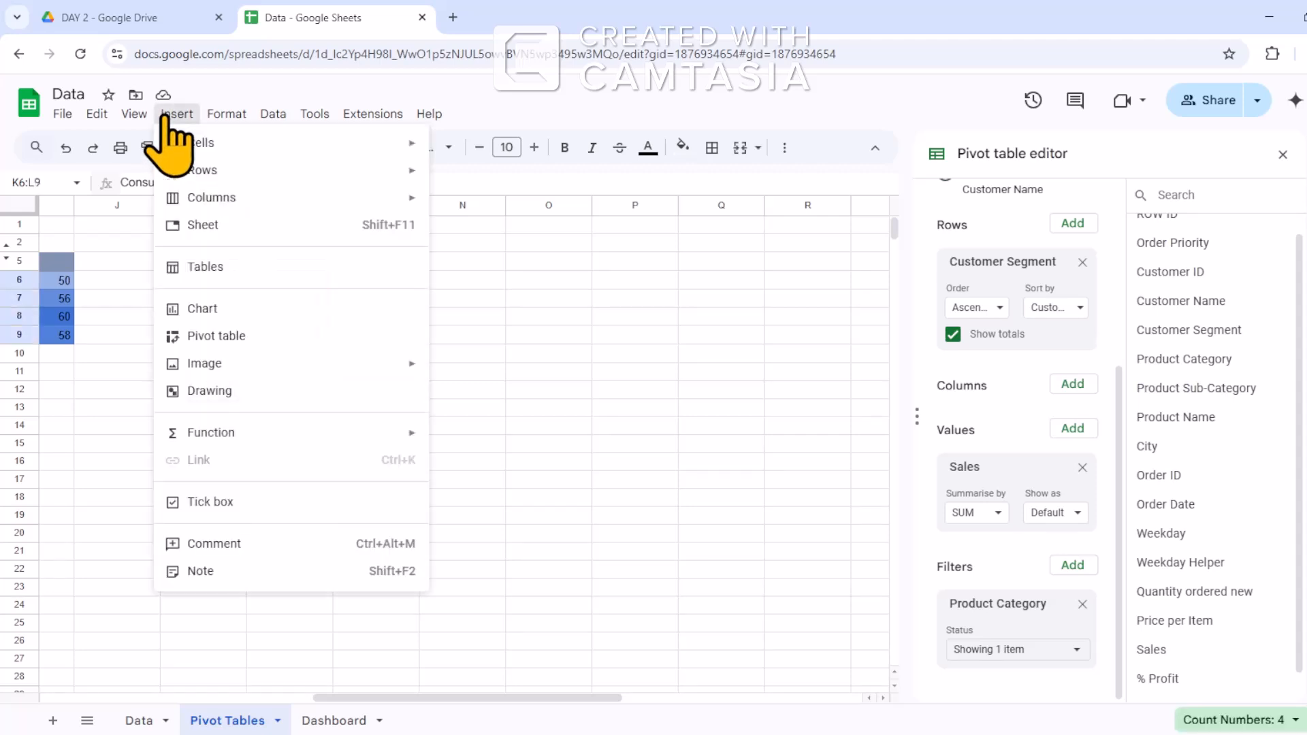
{"action": "left_click", "coordinate": [235, 307]}
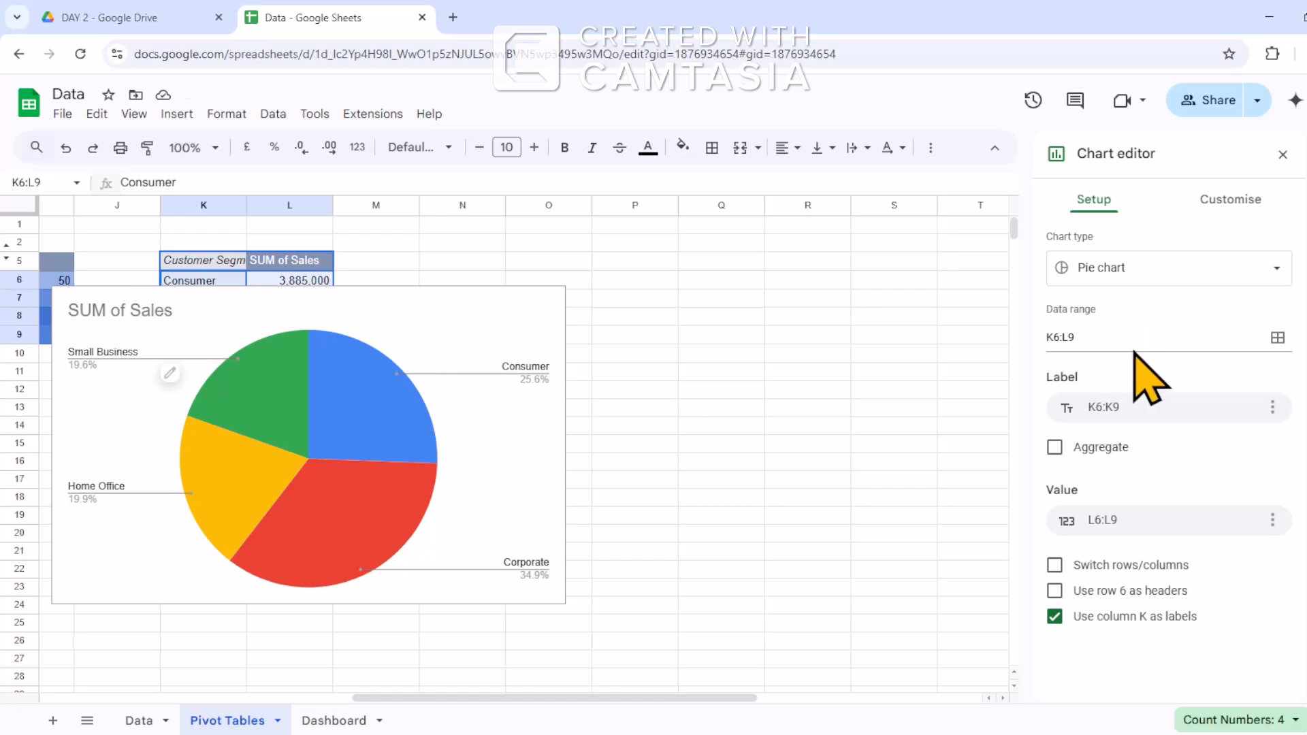
{"action": "left_click", "coordinate": [1272, 272]}
{"action": "left_click", "coordinate": [1273, 271]}
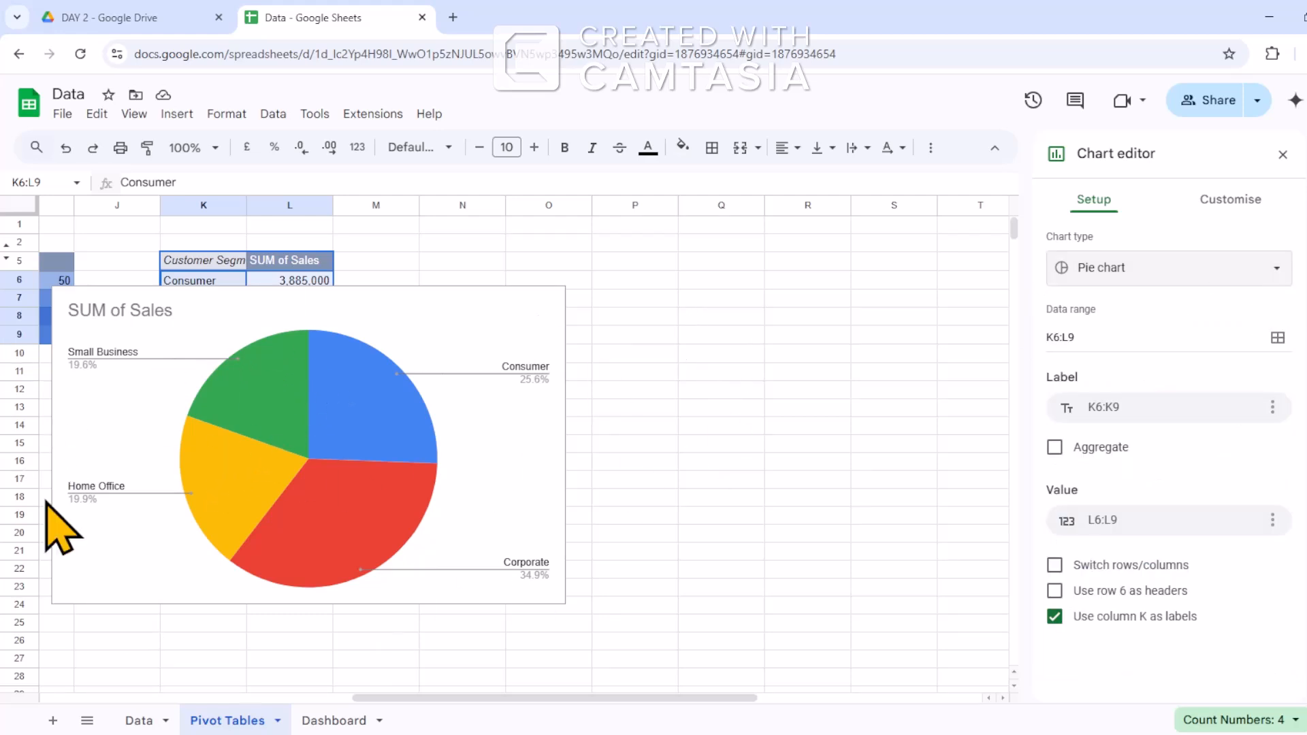
Set both the background colour and the border colour of the pie chart to None.
{"action": "left_click", "coordinate": [1240, 204]}
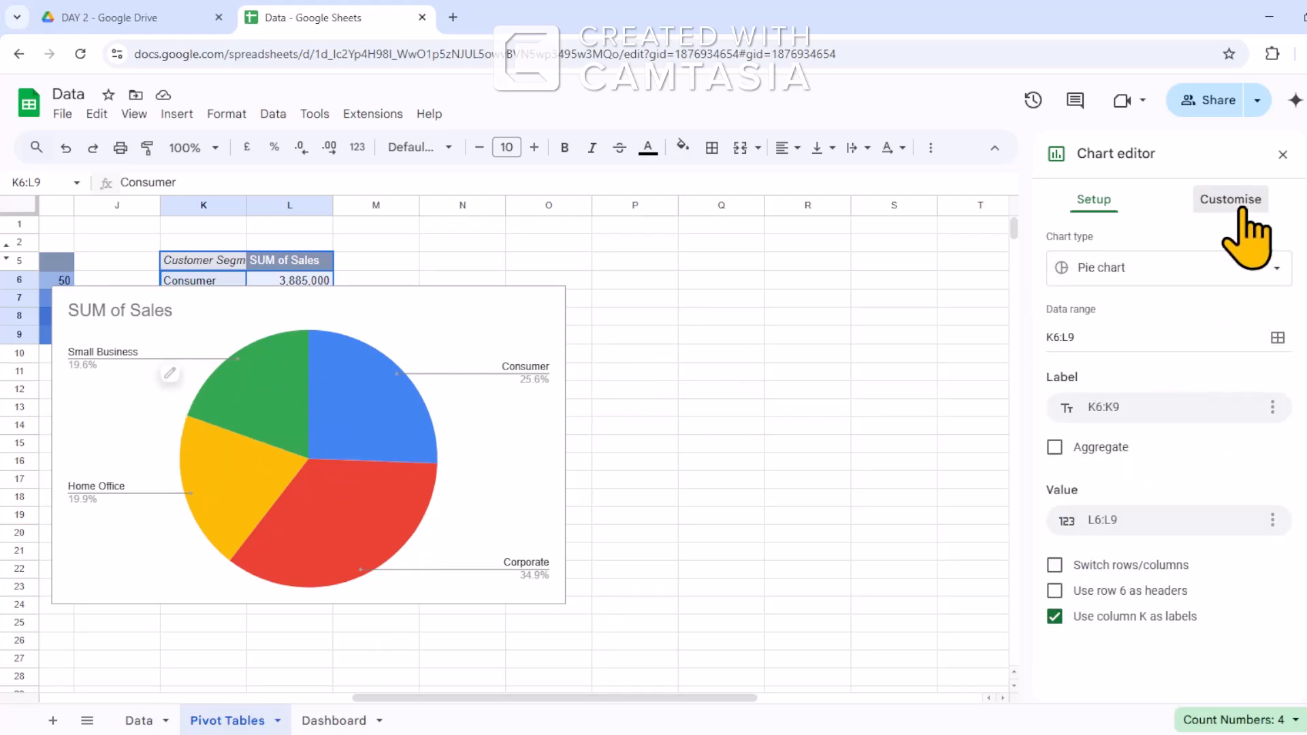
{"action": "left_click", "coordinate": [1068, 246]}
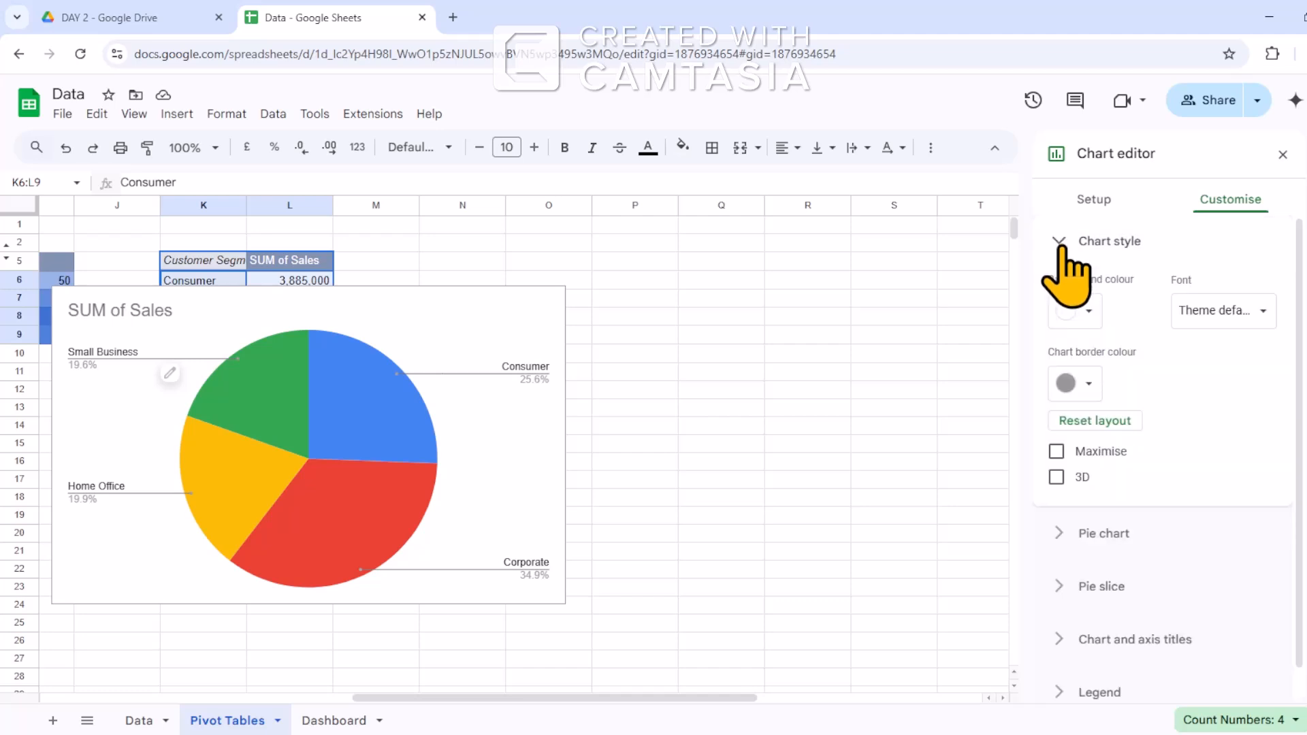
{"action": "left_click", "coordinate": [1083, 311]}
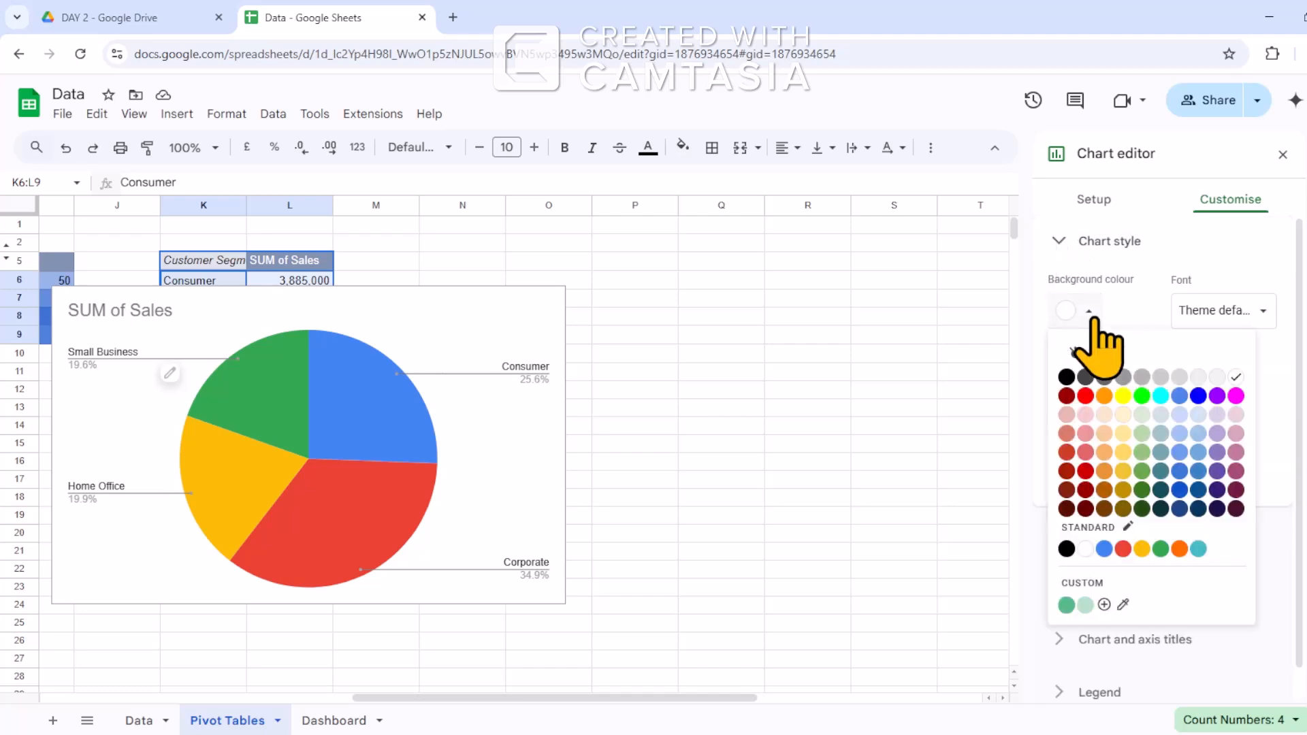
{"action": "left_click", "coordinate": [1103, 351]}
{"action": "left_click_drag", "start_coordinate": [425, 377], "coordinate": [430, 382]}
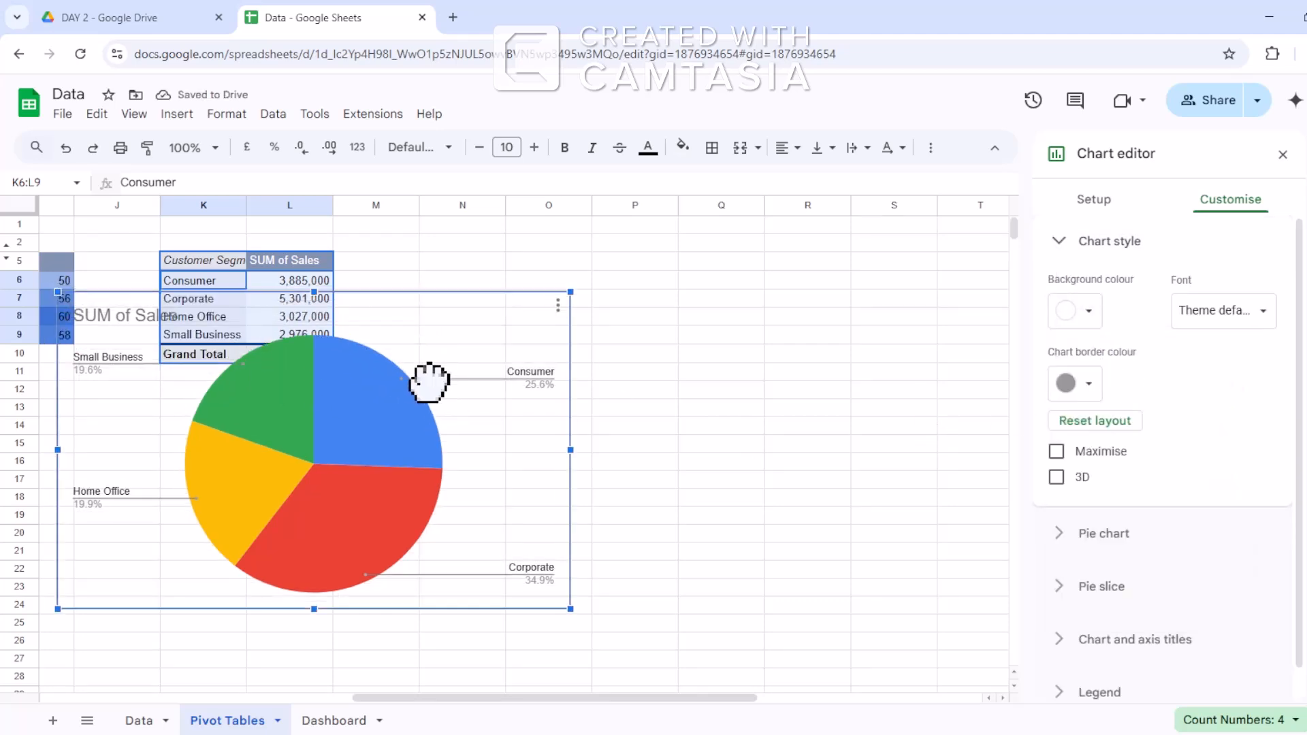
{"action": "left_click", "coordinate": [1079, 384]}
{"action": "left_click", "coordinate": [1089, 385]}
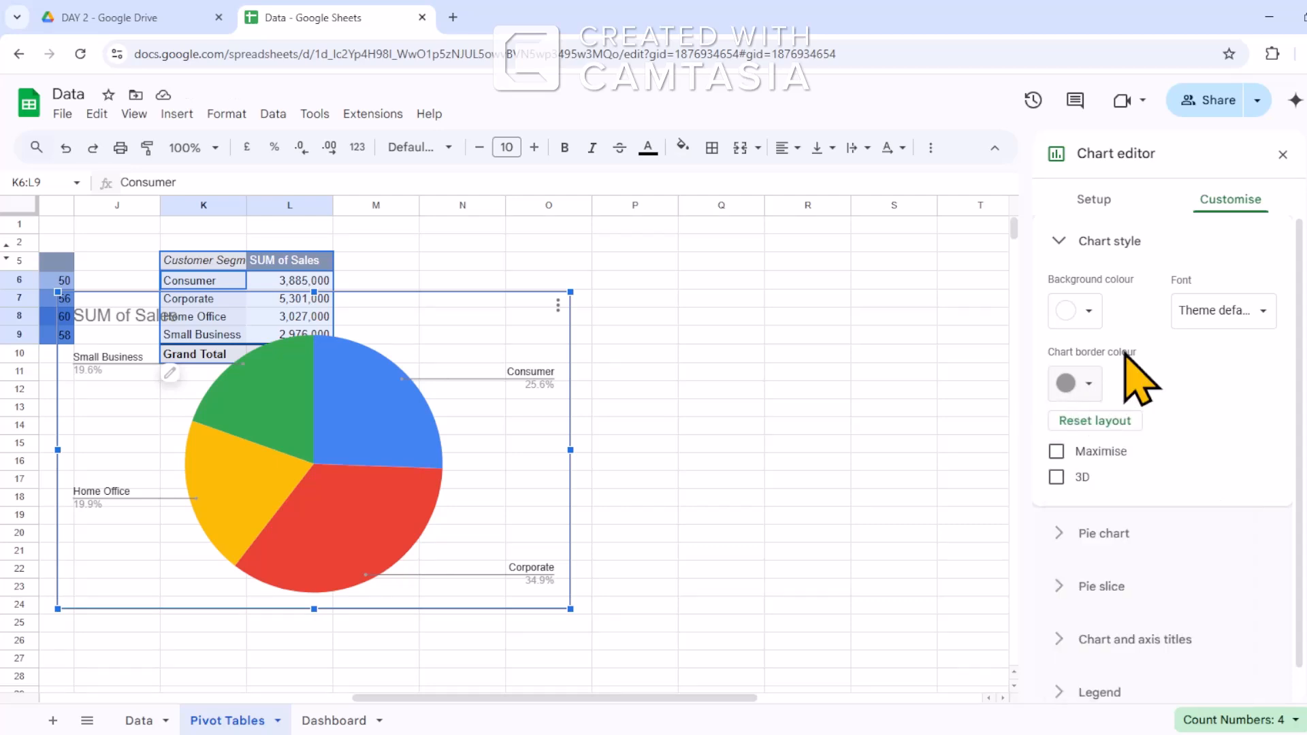
{"action": "left_click", "coordinate": [1089, 385]}
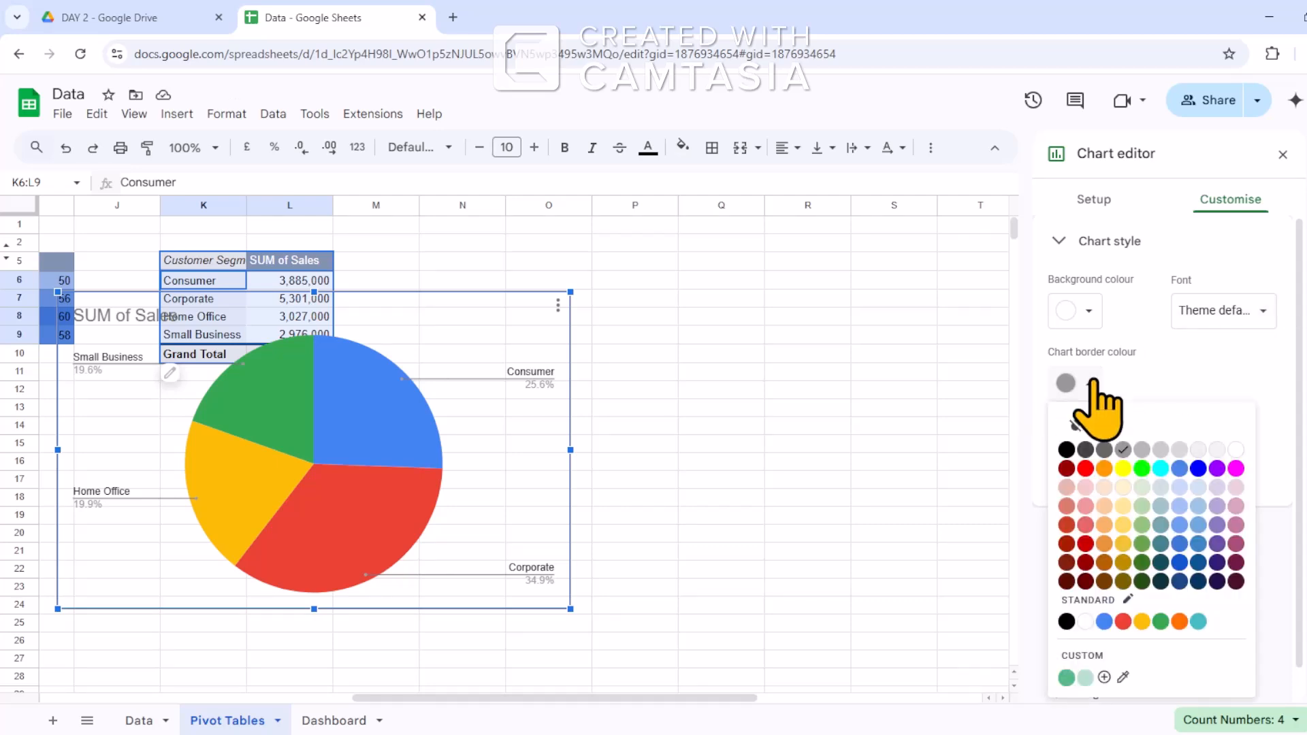
{"action": "left_click", "coordinate": [1175, 425]}
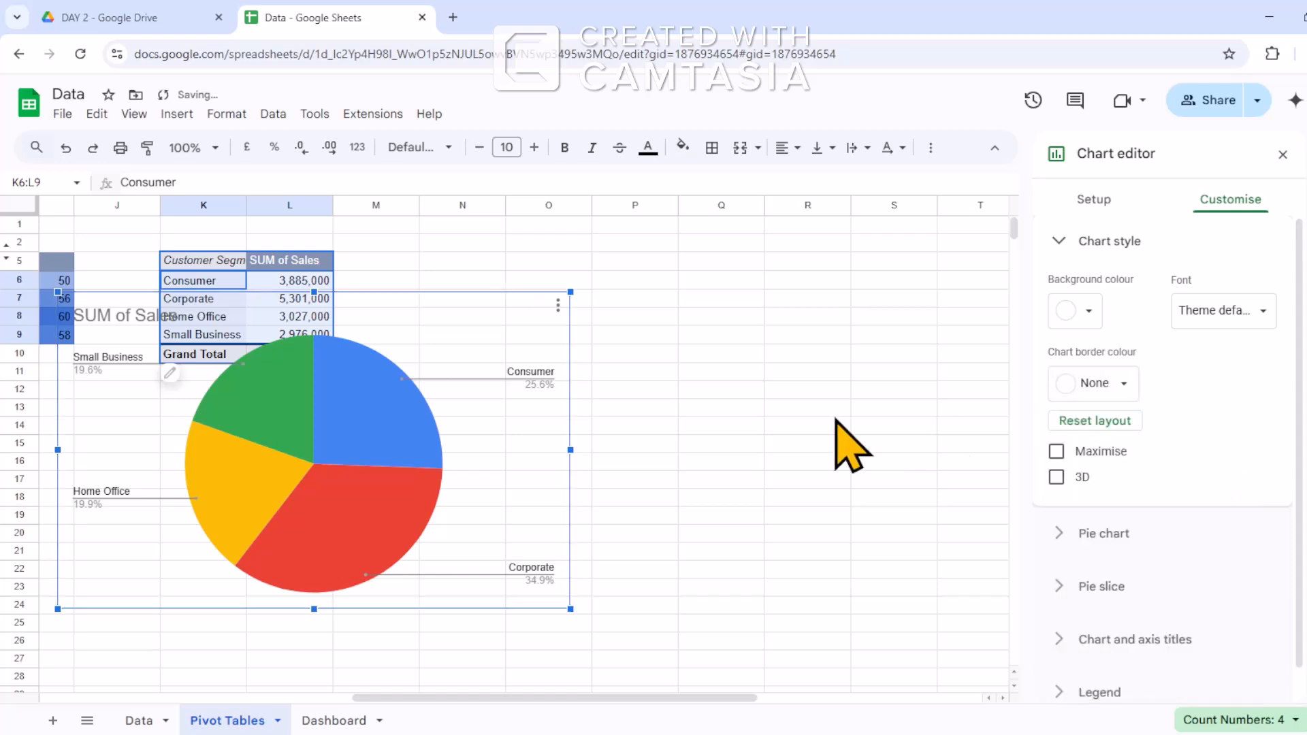
Give the pie chart a 50% doughnut hole and label its slices with Percentage.
{"action": "left_click", "coordinate": [1068, 534]}
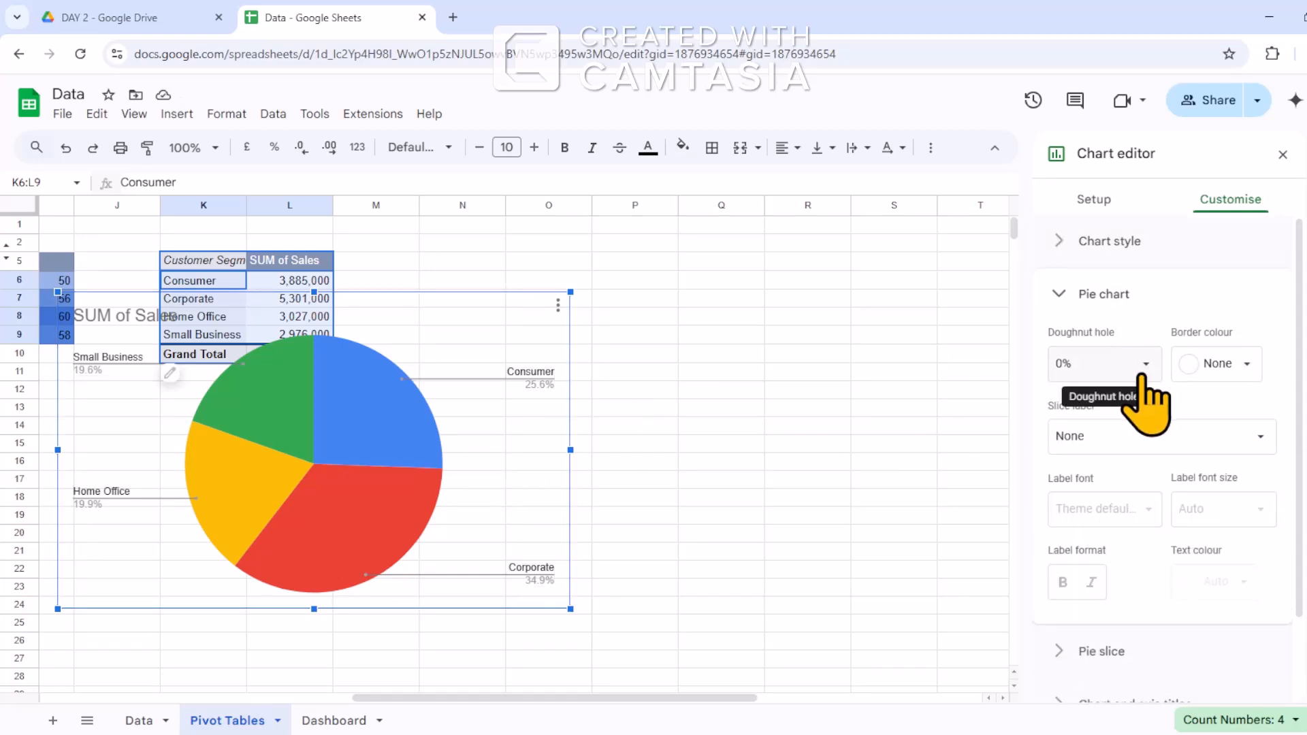
{"action": "left_click", "coordinate": [1142, 376]}
{"action": "left_click", "coordinate": [1091, 456]}
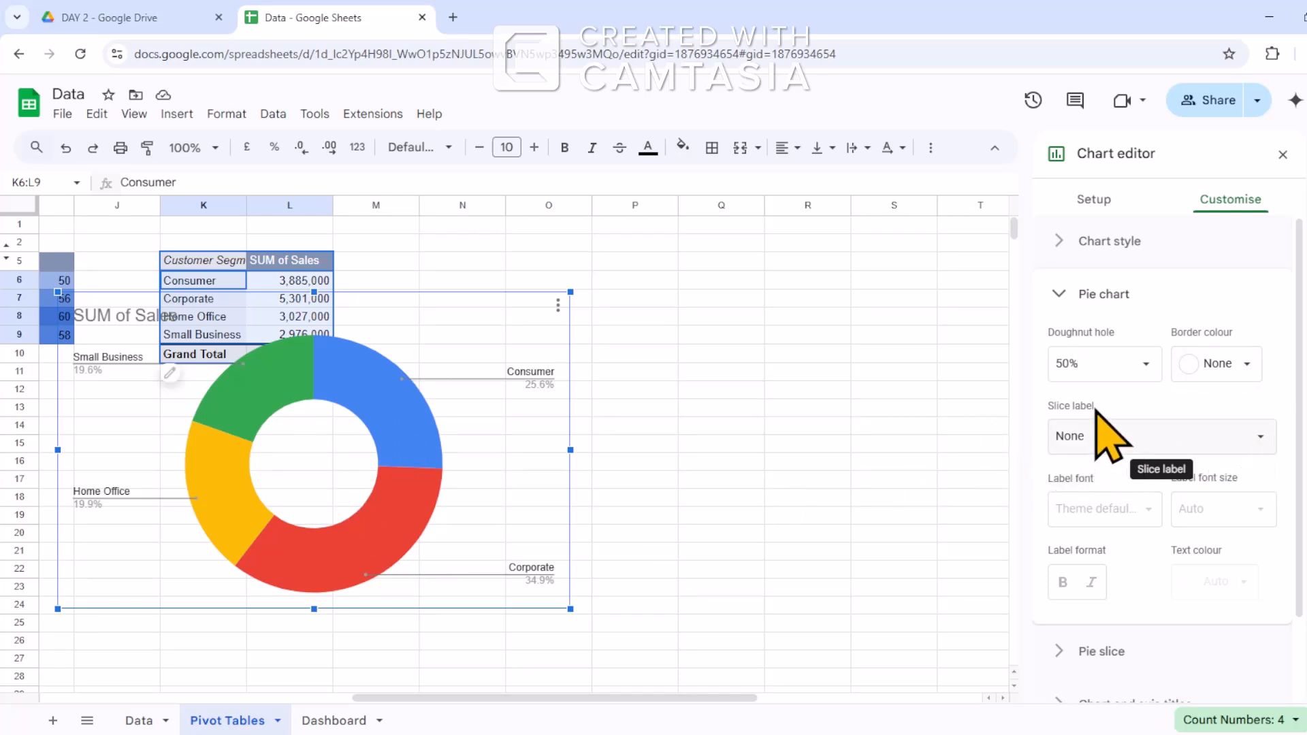
{"action": "left_click", "coordinate": [1249, 439]}
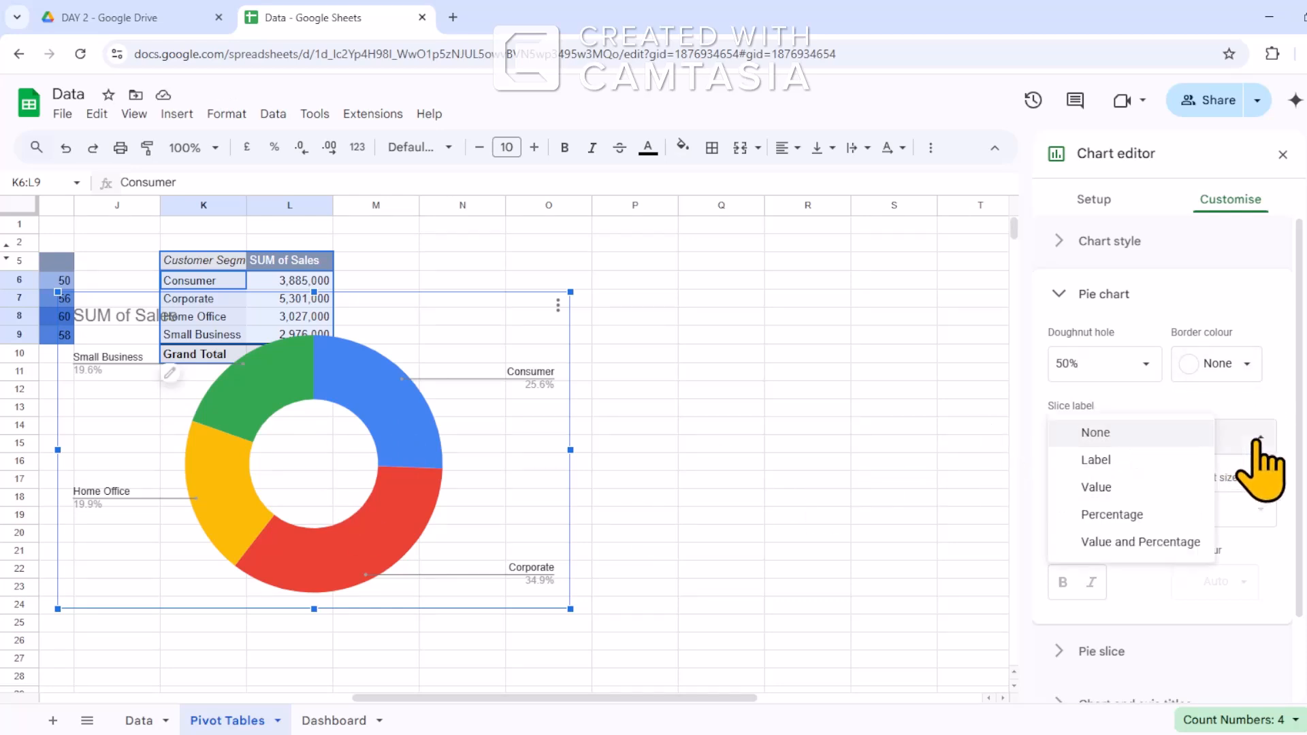
{"action": "left_click", "coordinate": [1134, 516]}
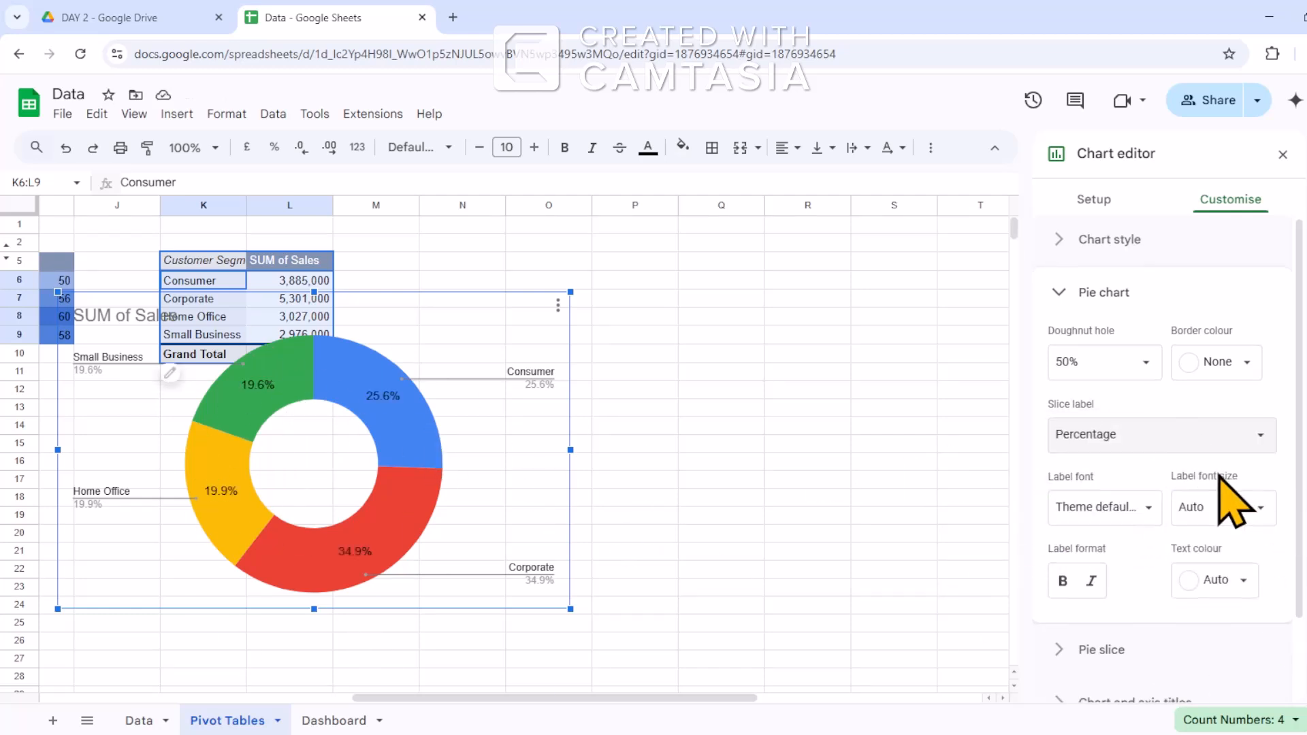
Recolour the Corporate slice of the doughnut chart light blue.
{"action": "scroll", "coordinate": [1219, 486], "scroll_direction": "down", "scroll_amount": 2}
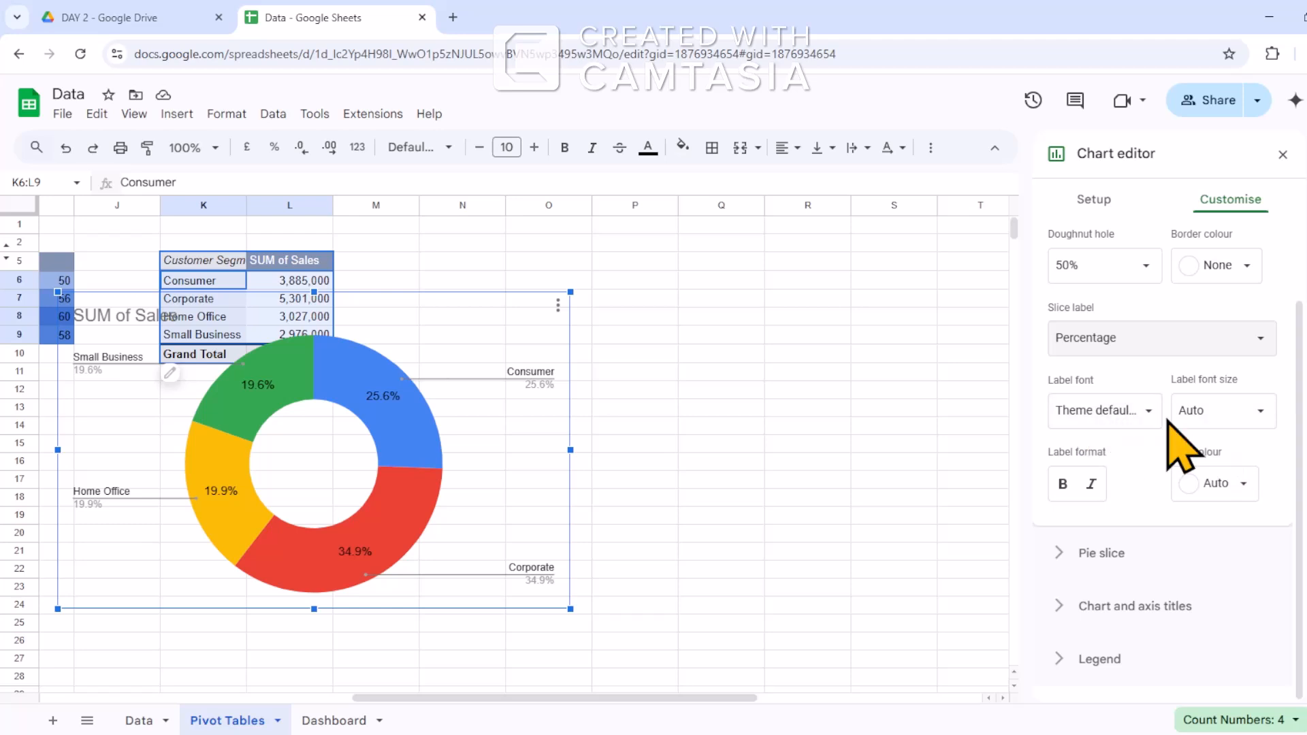
{"action": "left_click", "coordinate": [1070, 555]}
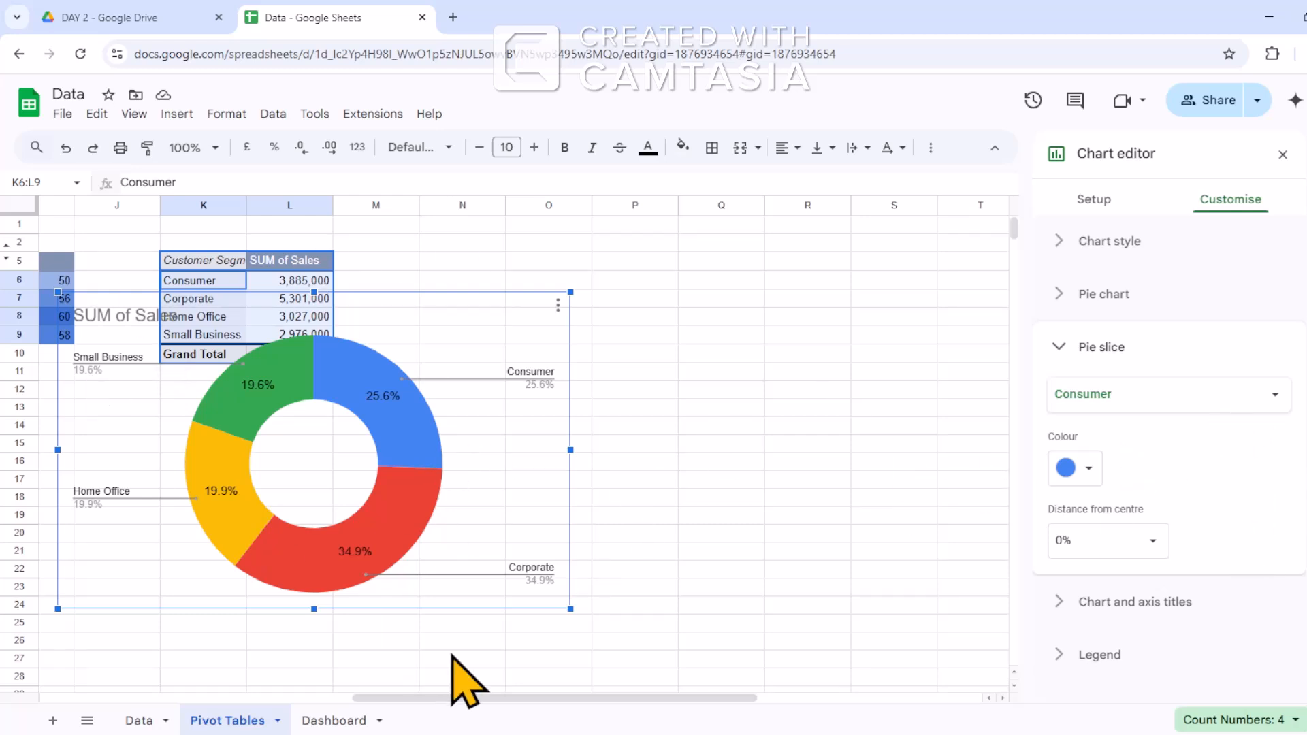
{"action": "left_click", "coordinate": [1090, 470]}
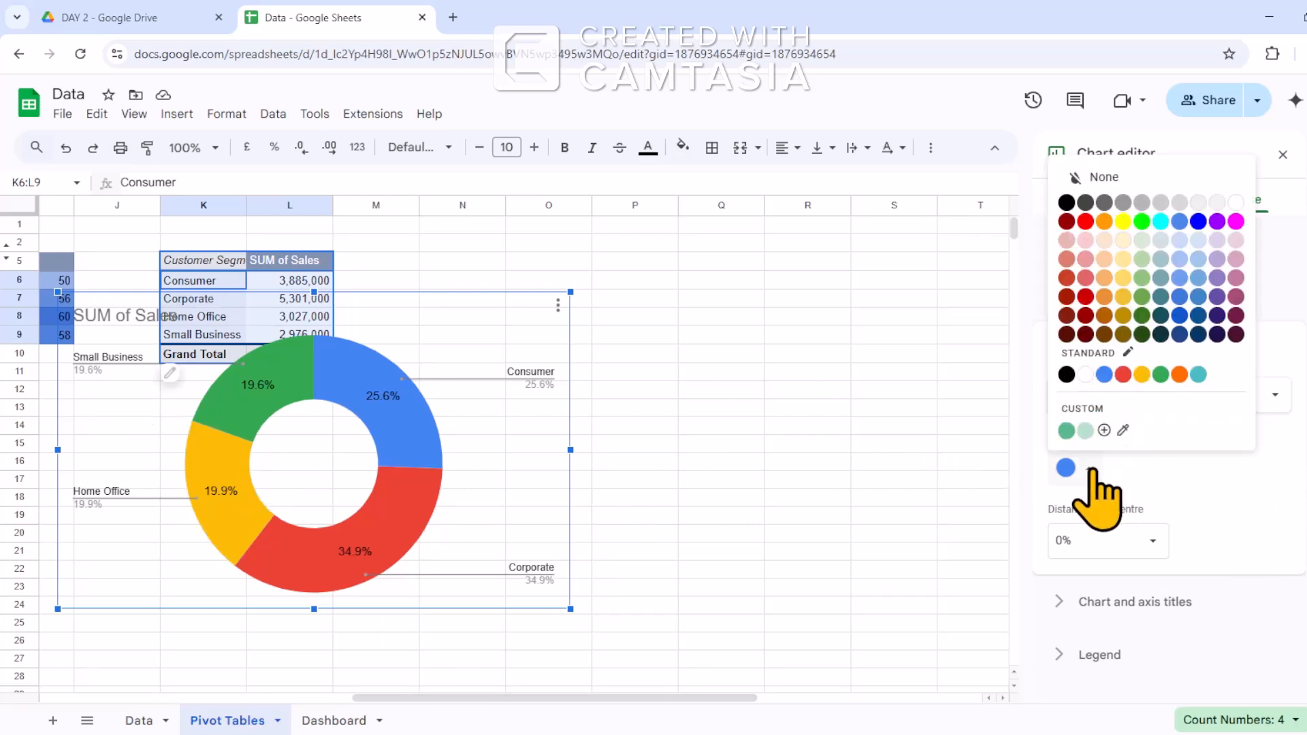
{"action": "left_click", "coordinate": [1190, 482]}
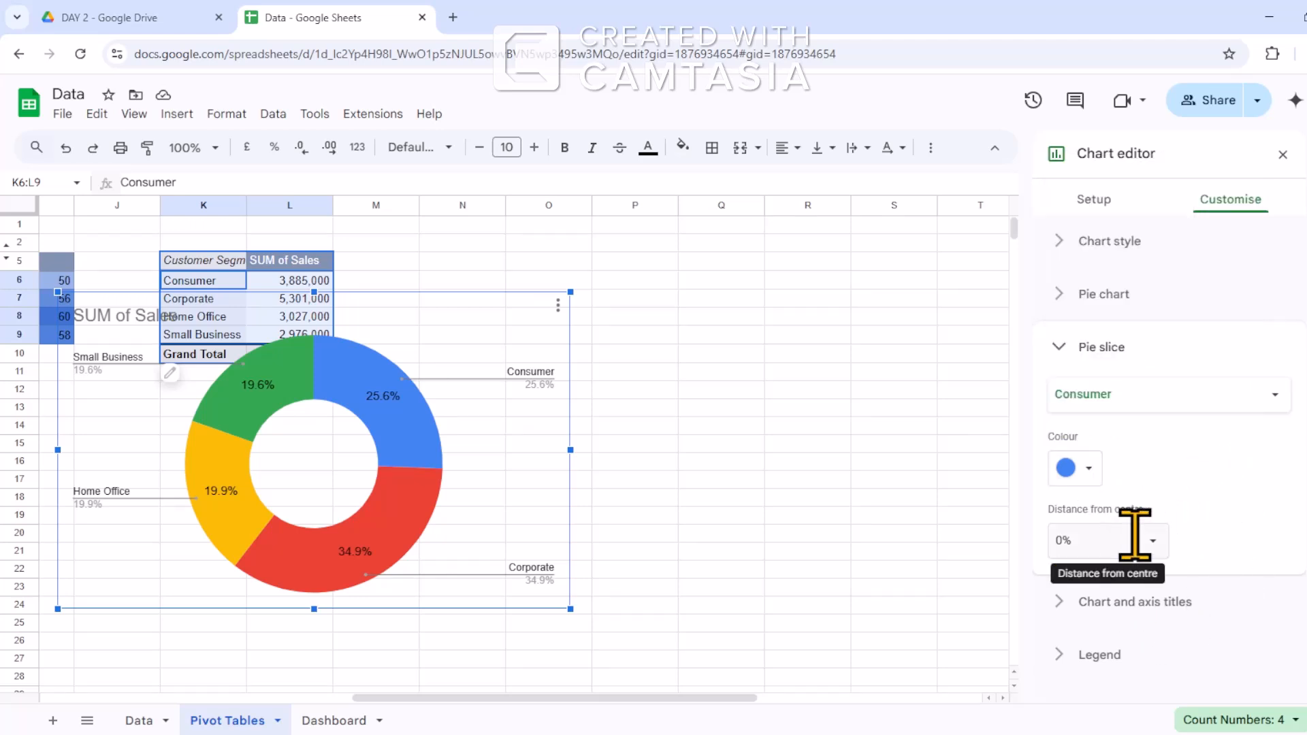
{"action": "left_click", "coordinate": [1275, 395]}
{"action": "left_click", "coordinate": [1075, 418]}
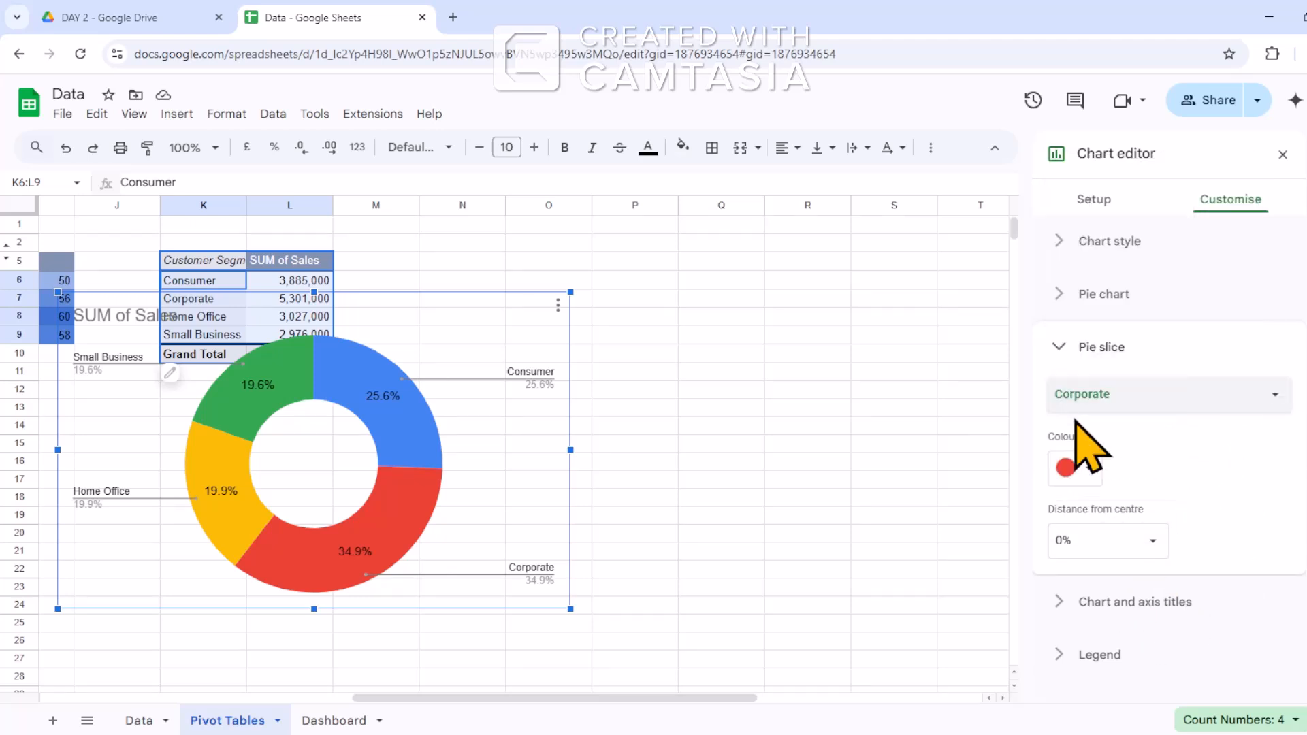
{"action": "left_click", "coordinate": [1090, 469]}
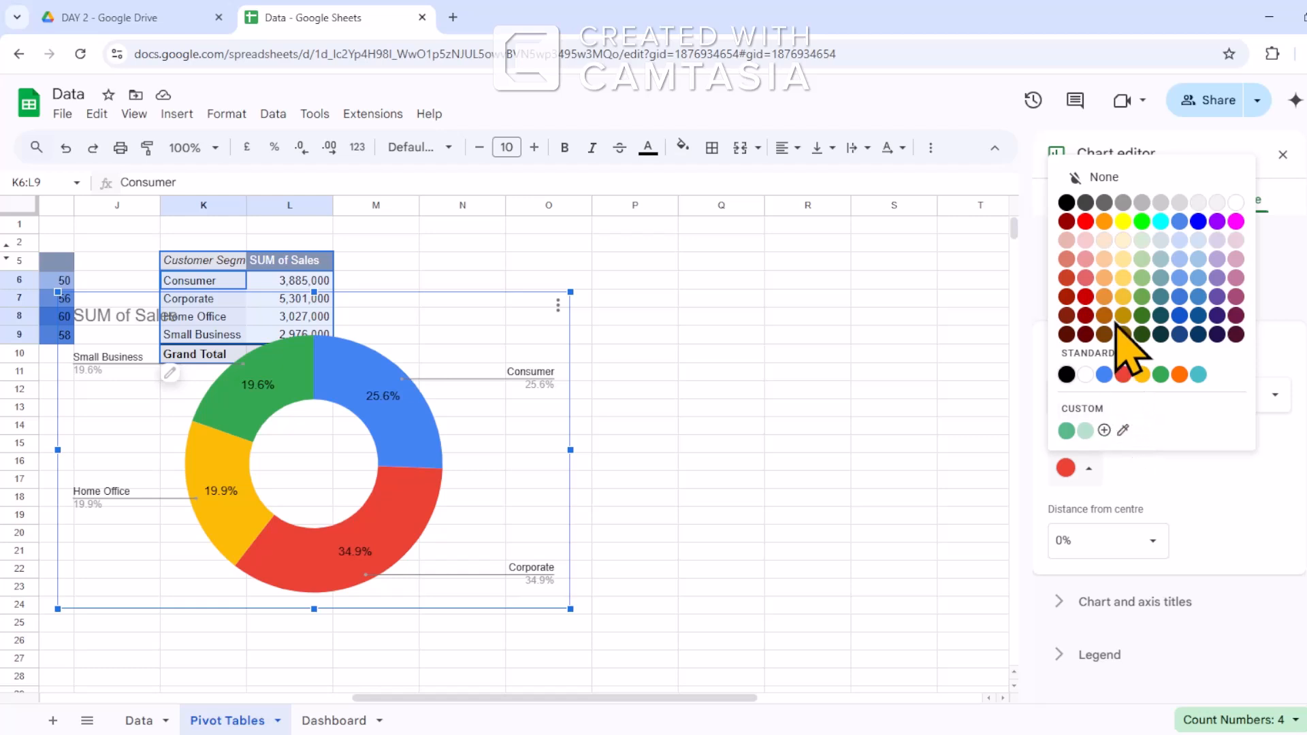
{"action": "left_click", "coordinate": [1178, 244]}
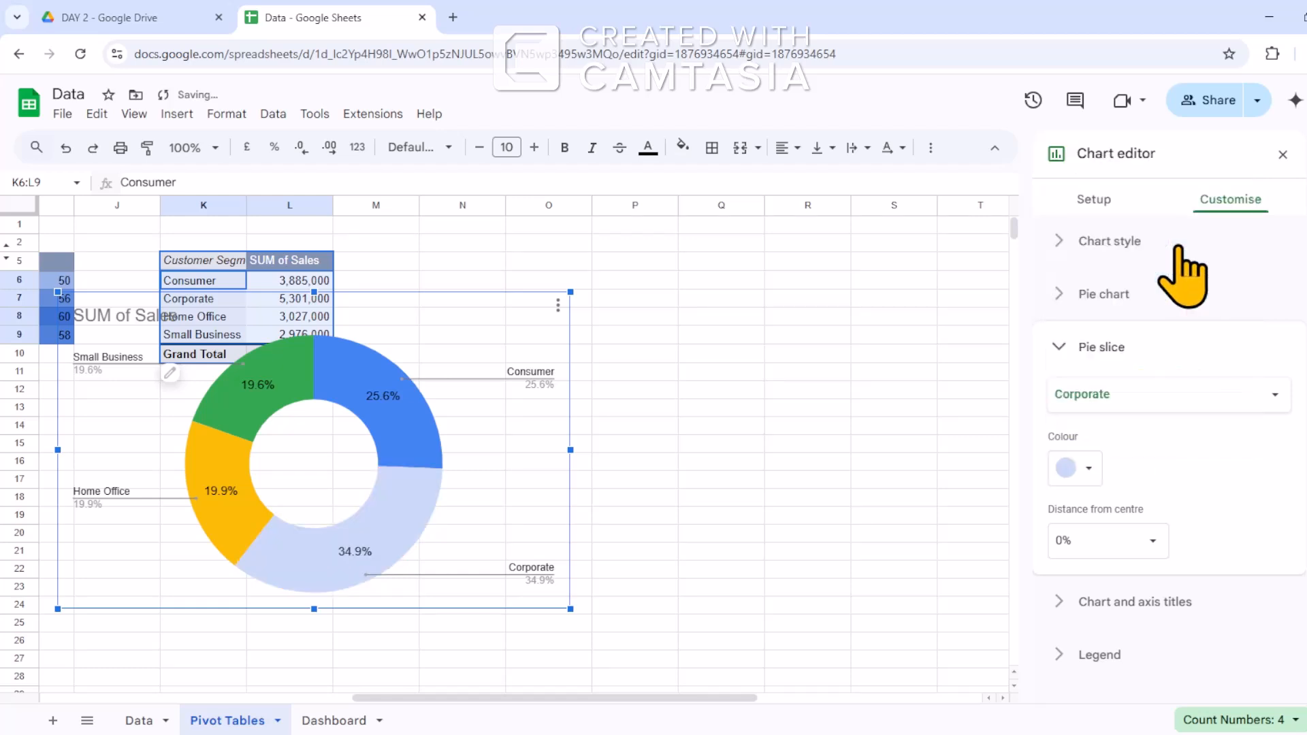
{"action": "left_click", "coordinate": [1084, 469]}
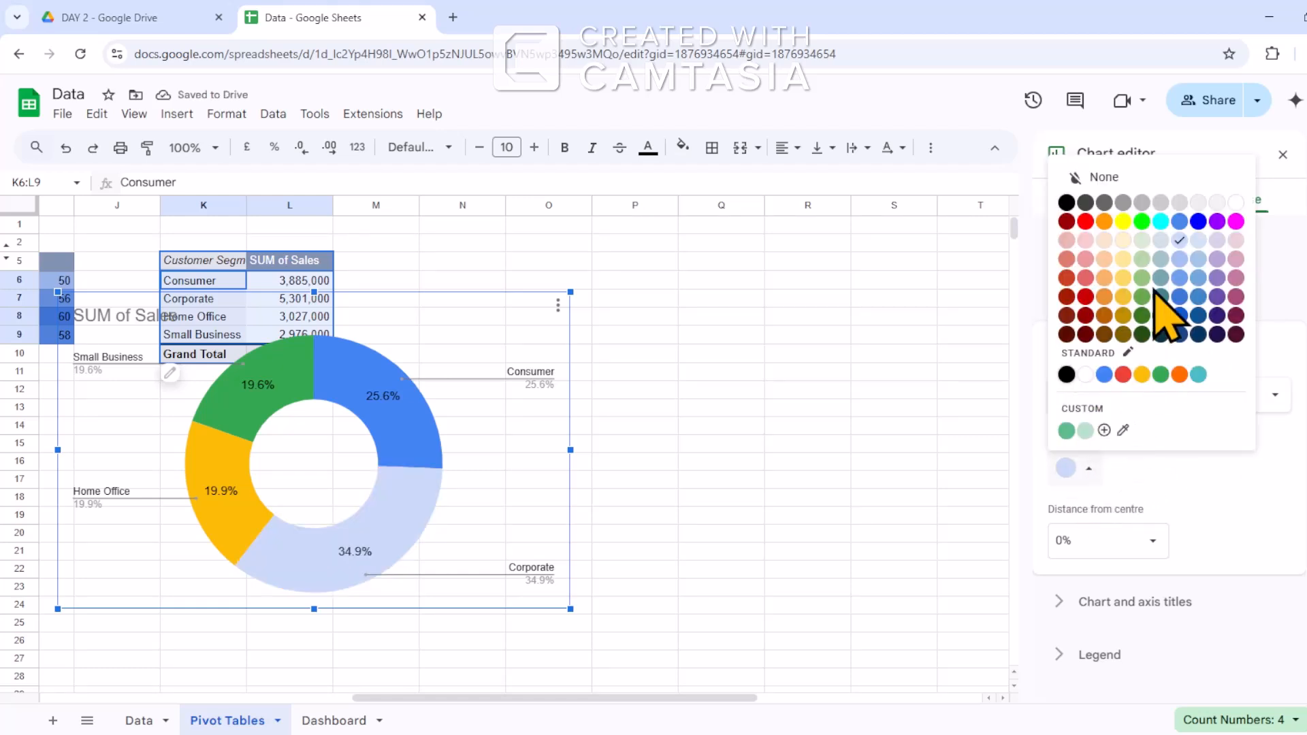
{"action": "left_click", "coordinate": [1179, 262]}
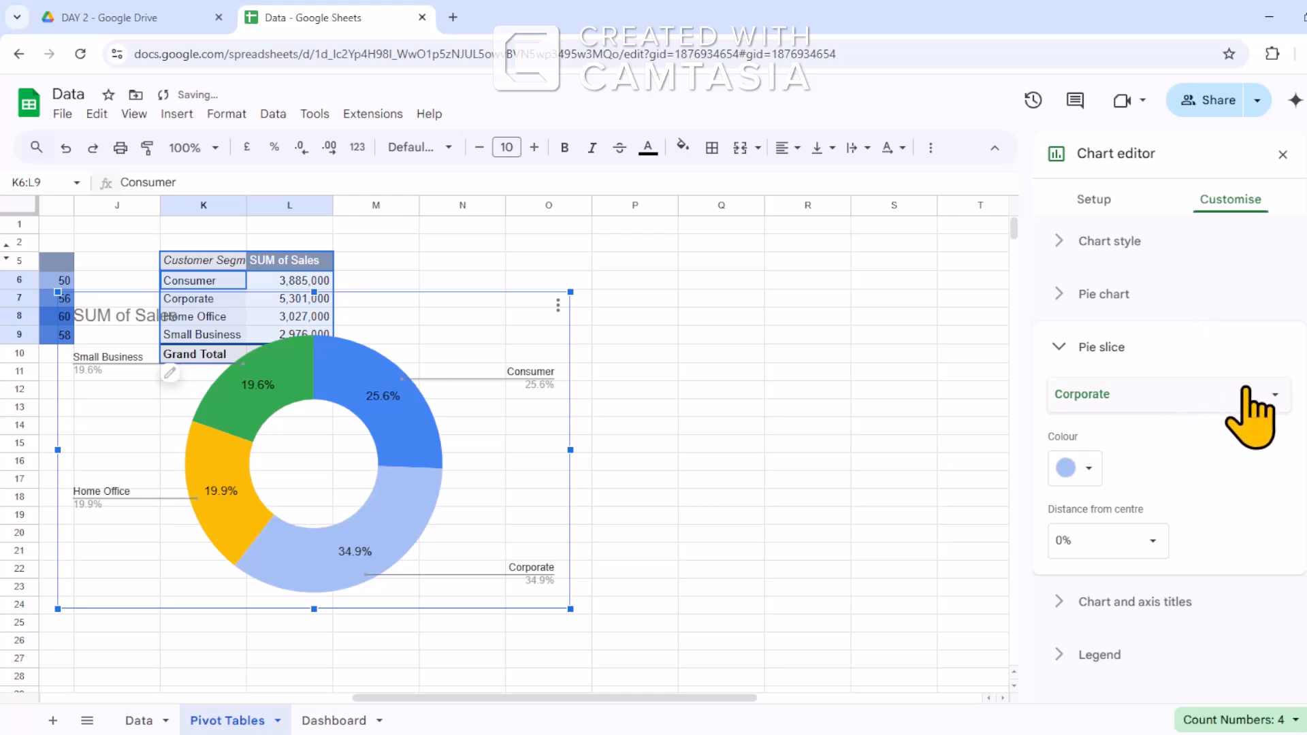
Recolour the Home Office slice a medium blue, one shade darker than the Corporate slice.
{"action": "left_click", "coordinate": [1273, 402]}
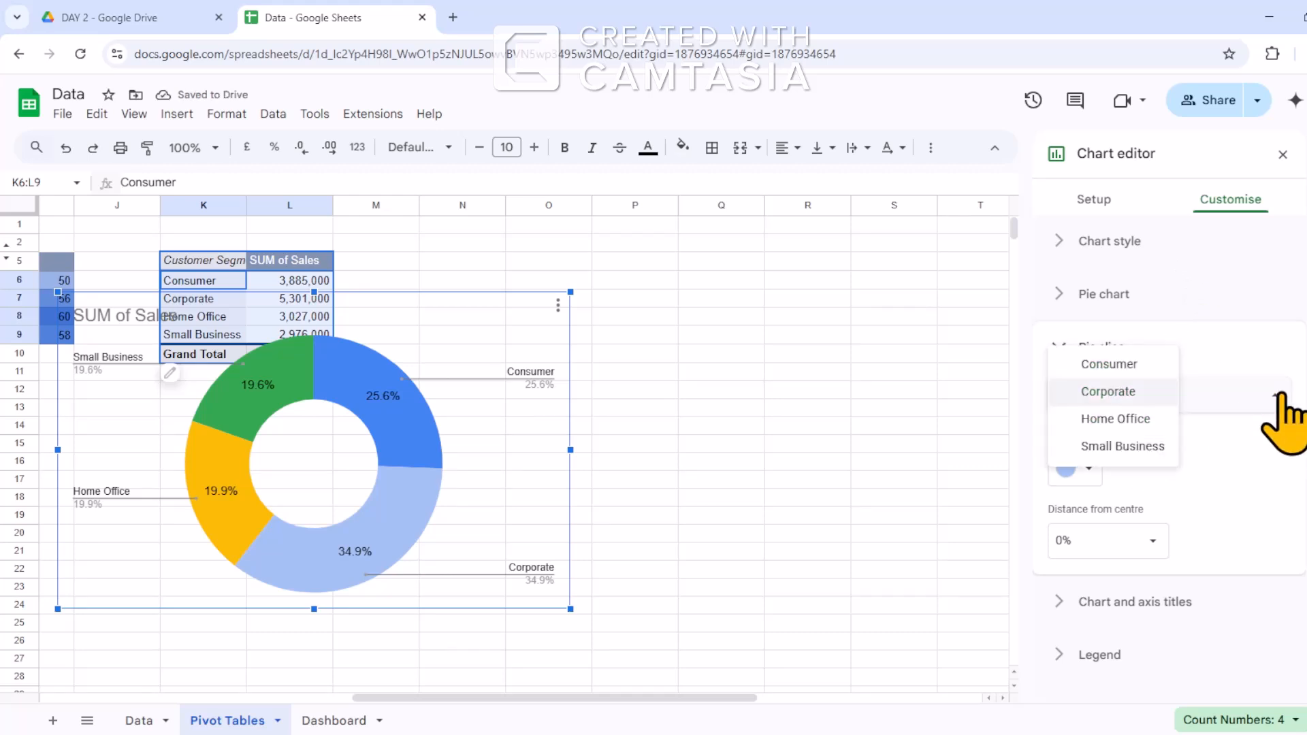
{"action": "left_click", "coordinate": [1118, 417]}
{"action": "left_click", "coordinate": [1091, 468]}
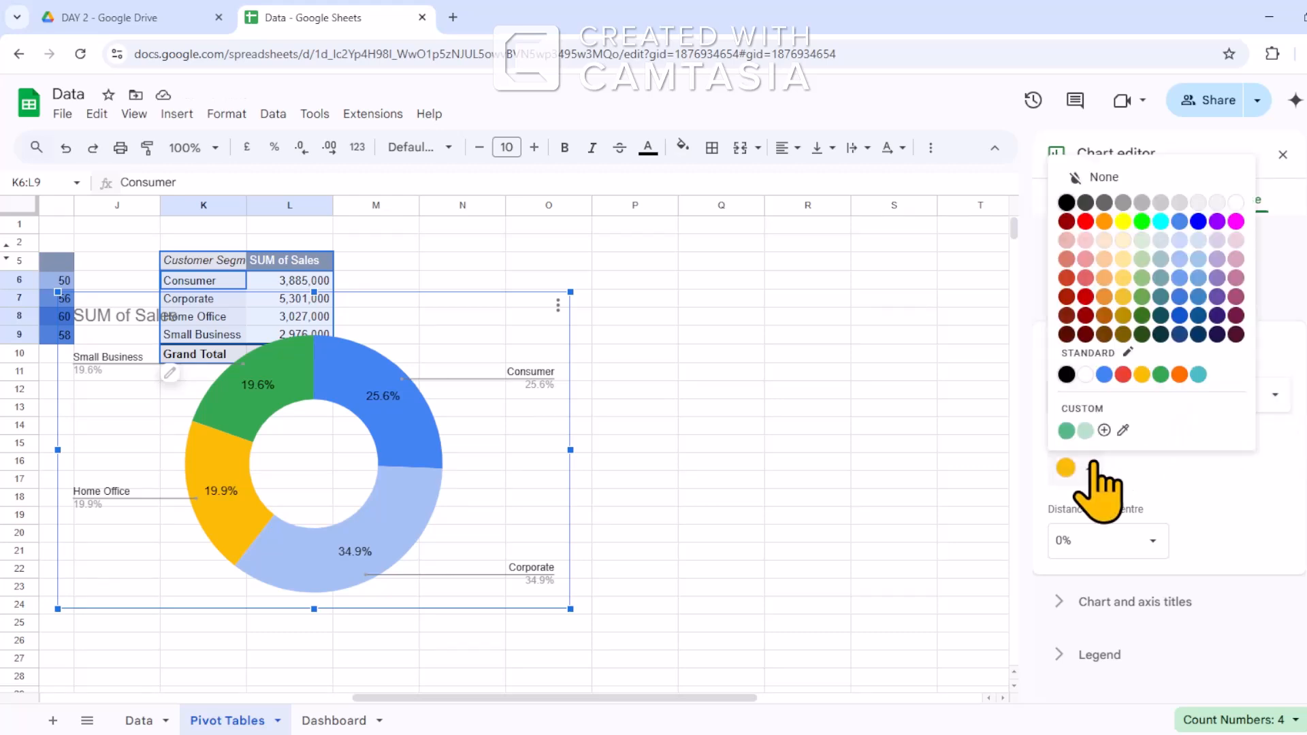
{"action": "left_click", "coordinate": [1178, 279]}
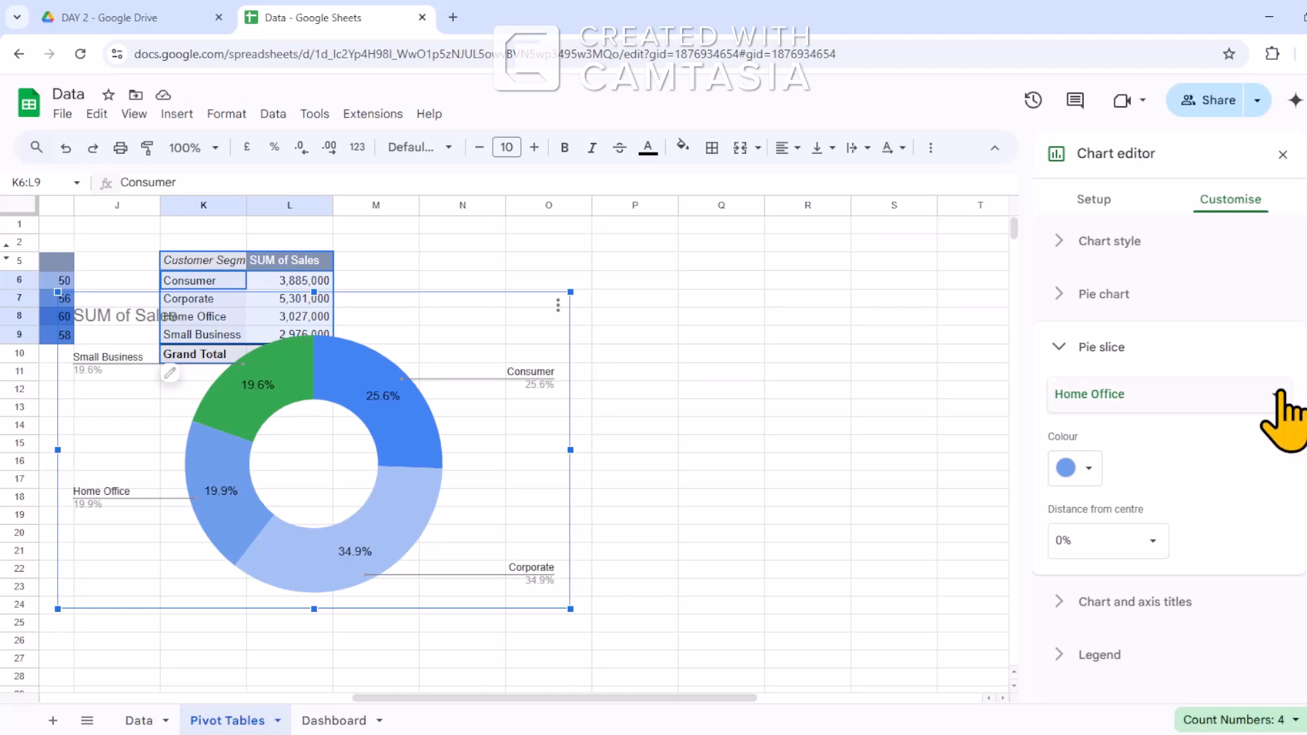
Recolour the Small Business slice of the doughnut chart a muted grey-teal.
{"action": "left_click", "coordinate": [1277, 394]}
{"action": "left_click", "coordinate": [1128, 417]}
{"action": "left_click", "coordinate": [1089, 468]}
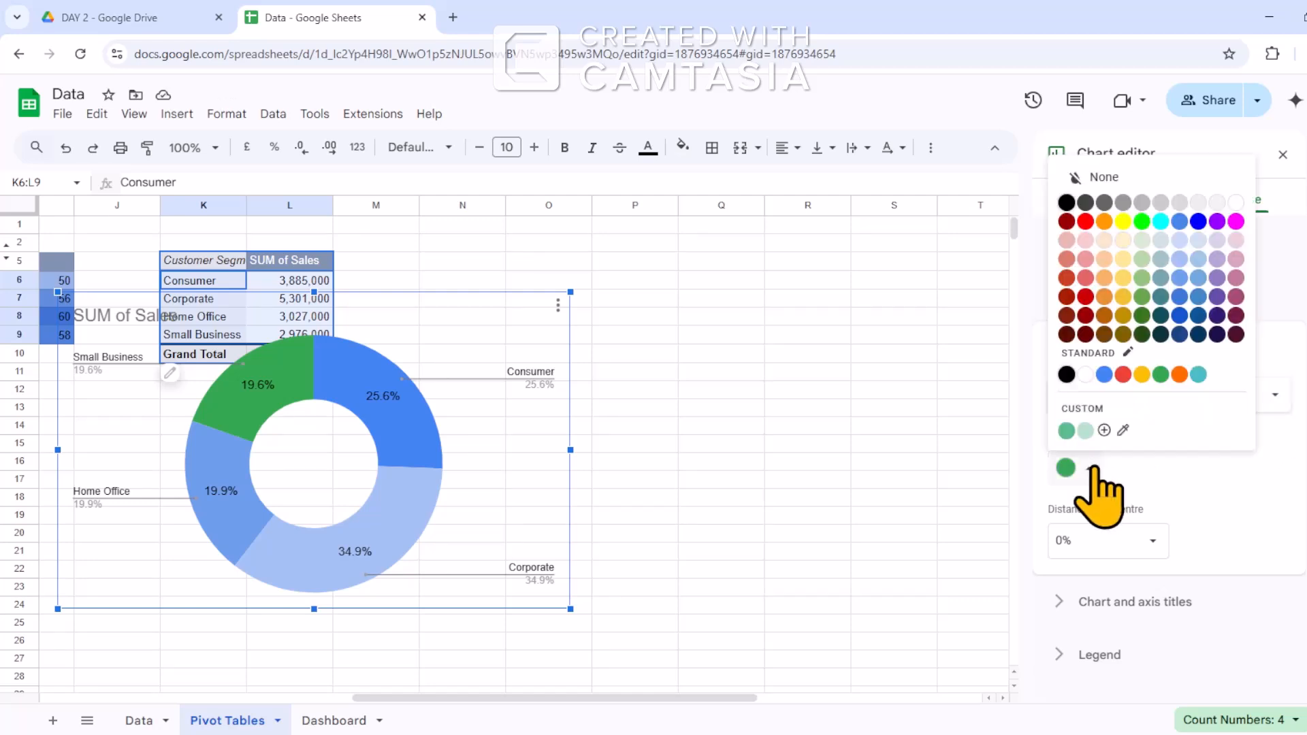
{"action": "left_click", "coordinate": [1163, 266]}
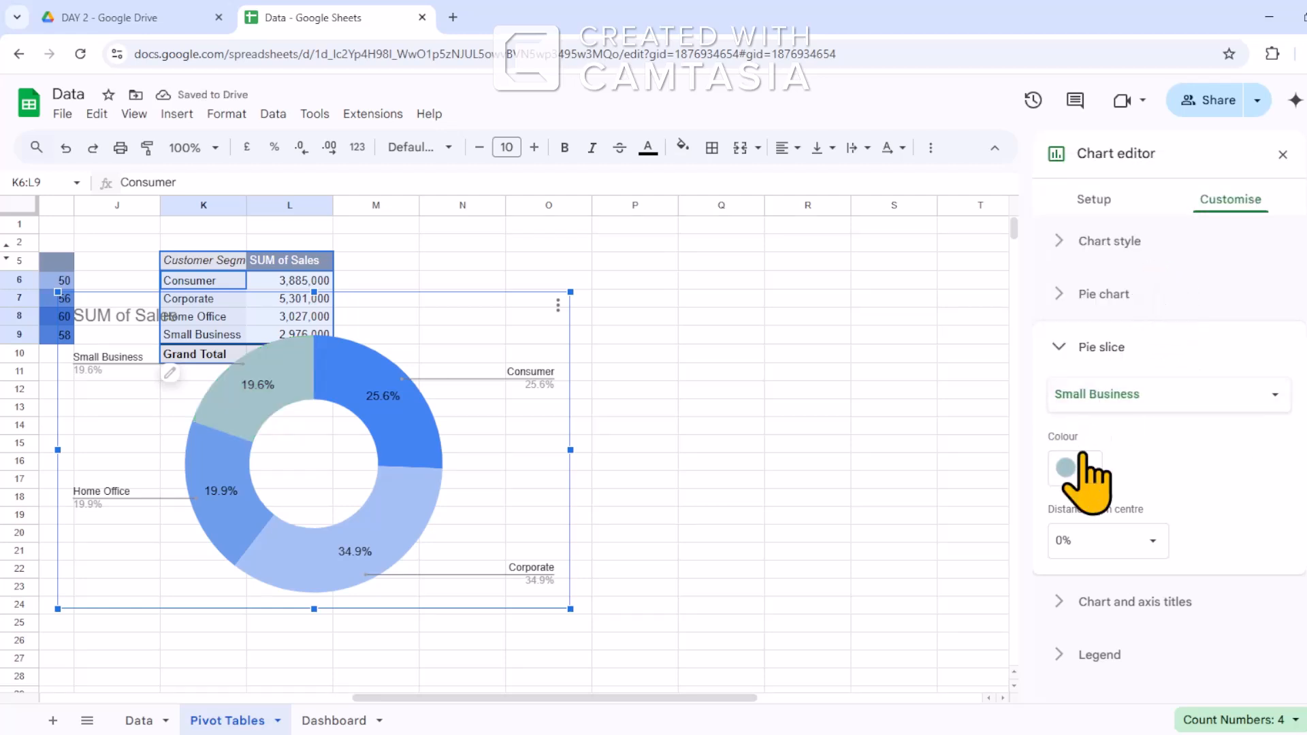
{"action": "left_click", "coordinate": [1084, 456]}
{"action": "left_click", "coordinate": [1162, 284]}
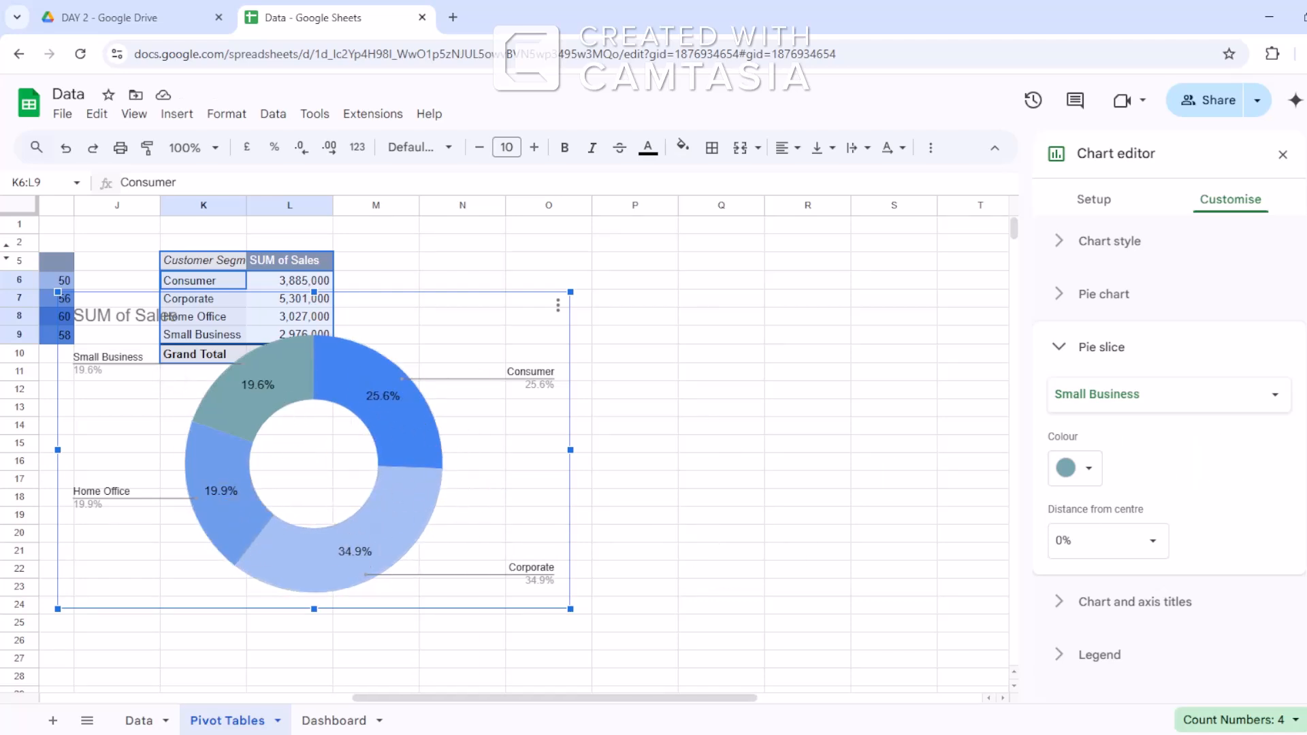
Move the doughnut chart slightly down so its upper edge lies around row 9, and keep it selected.
{"action": "left_click_drag", "start_coordinate": [450, 328], "coordinate": [460, 359]}
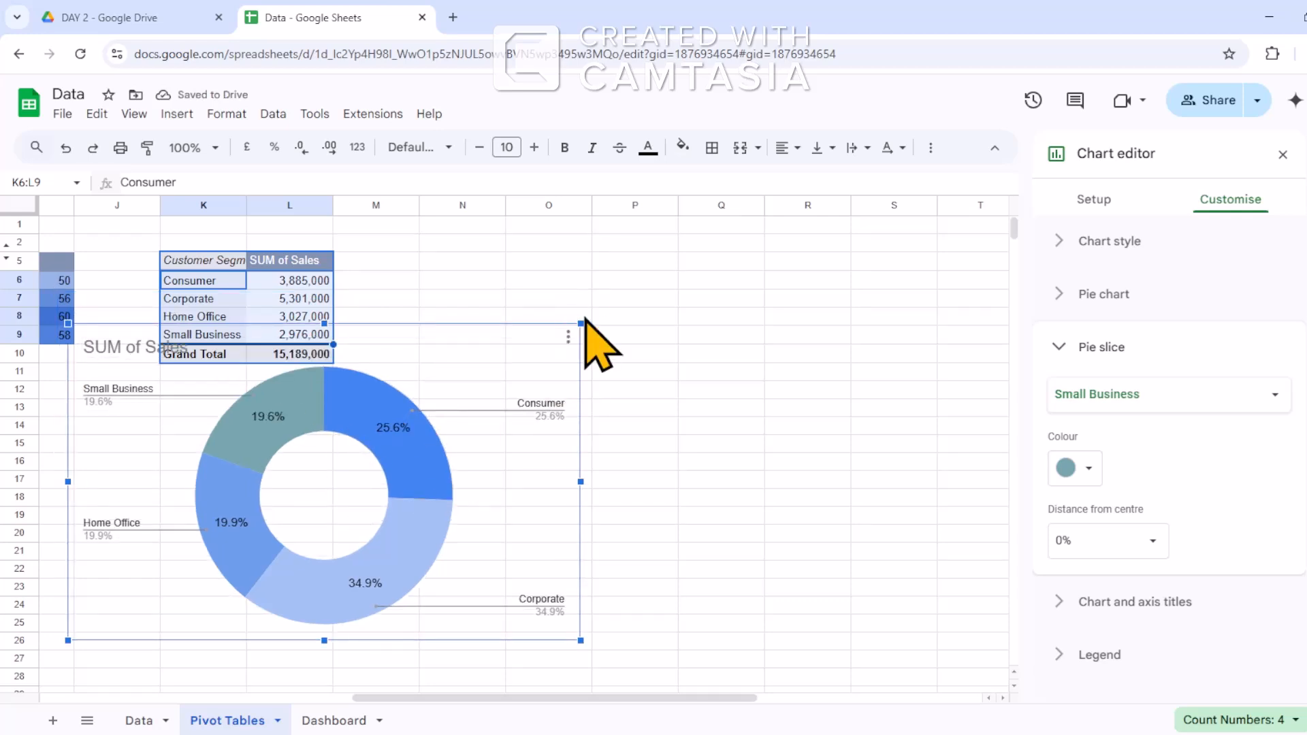
{"action": "left_click", "coordinate": [620, 644]}
{"action": "left_click", "coordinate": [517, 554]}
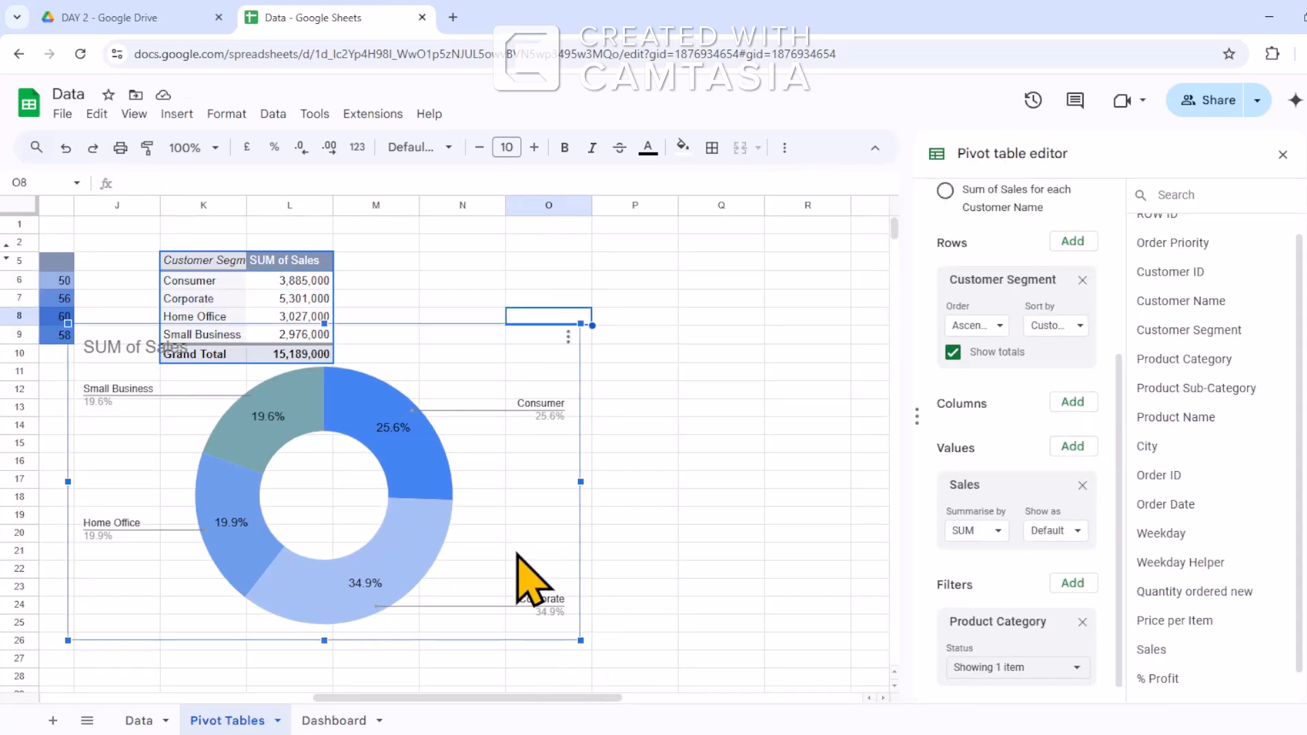
Close the pivot table editor and remove the doughnut chart's title by clearing its title text.
{"action": "left_click", "coordinate": [1281, 155]}
{"action": "double_click", "coordinate": [497, 449]}
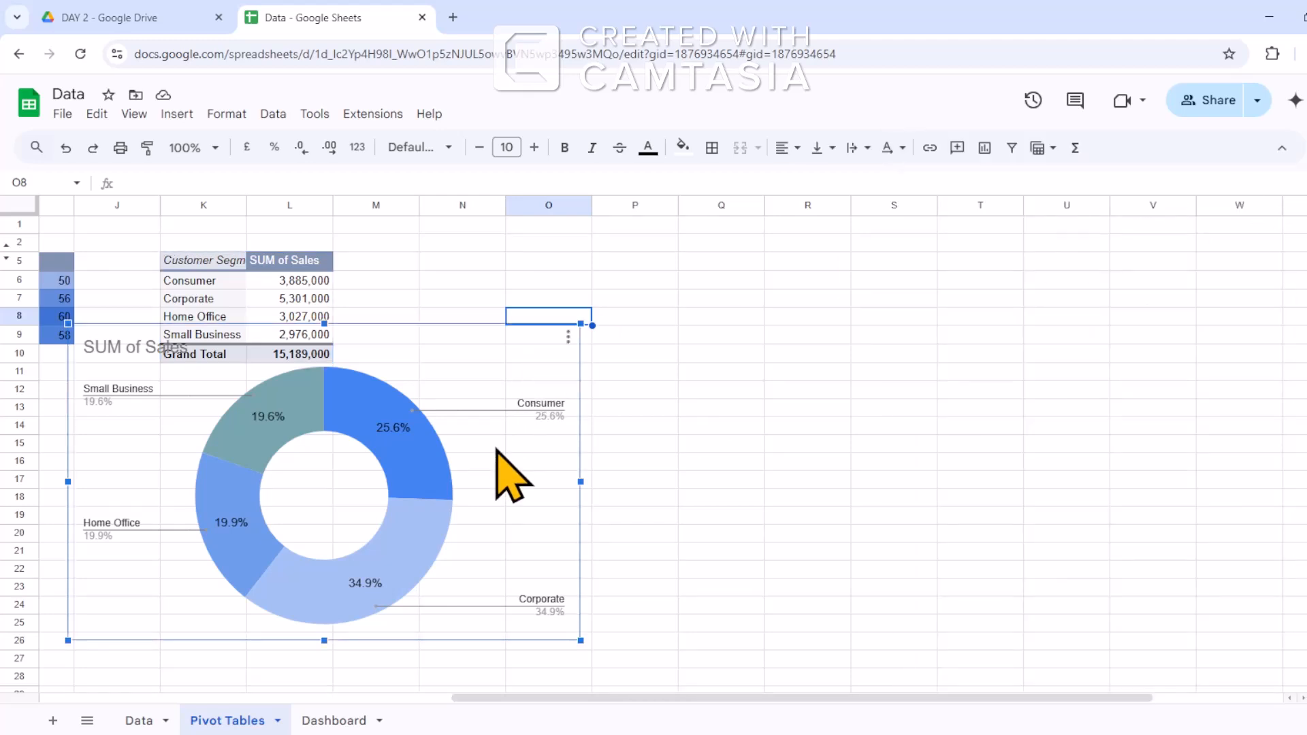
{"action": "left_click", "coordinate": [1230, 197]}
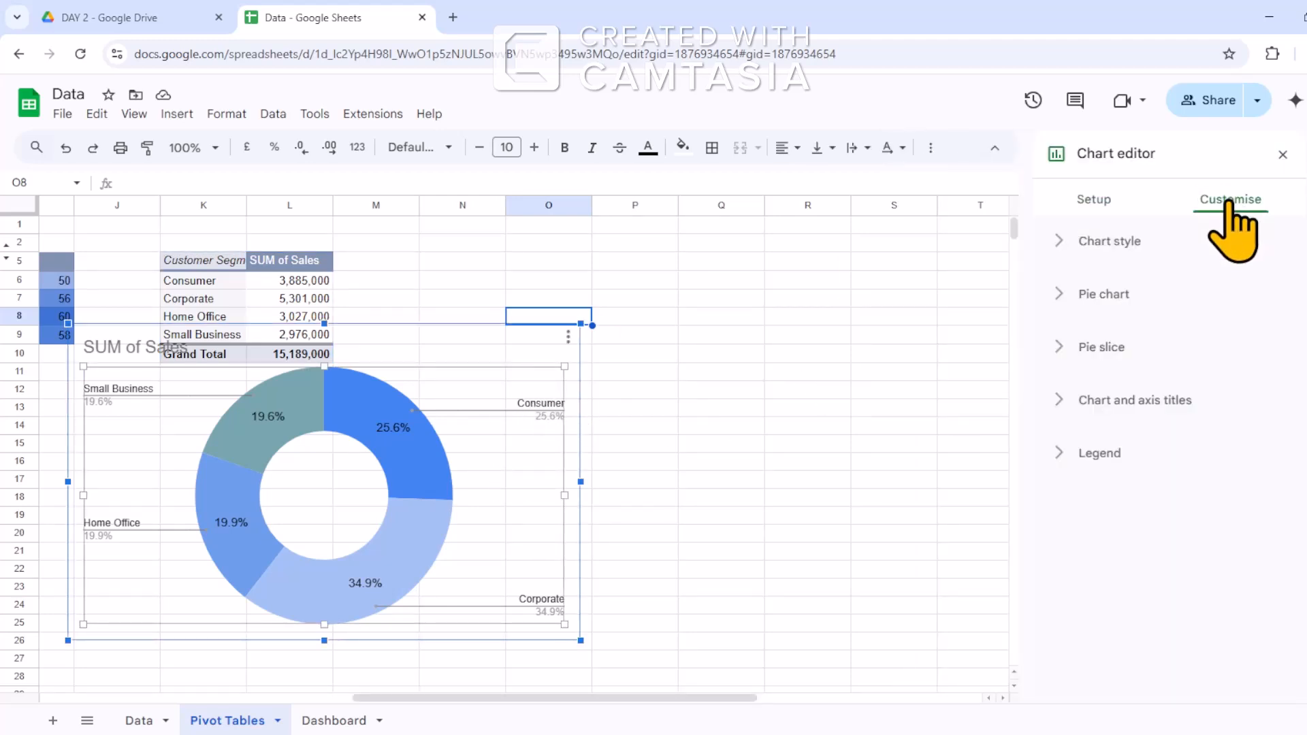
{"action": "left_click", "coordinate": [1062, 357]}
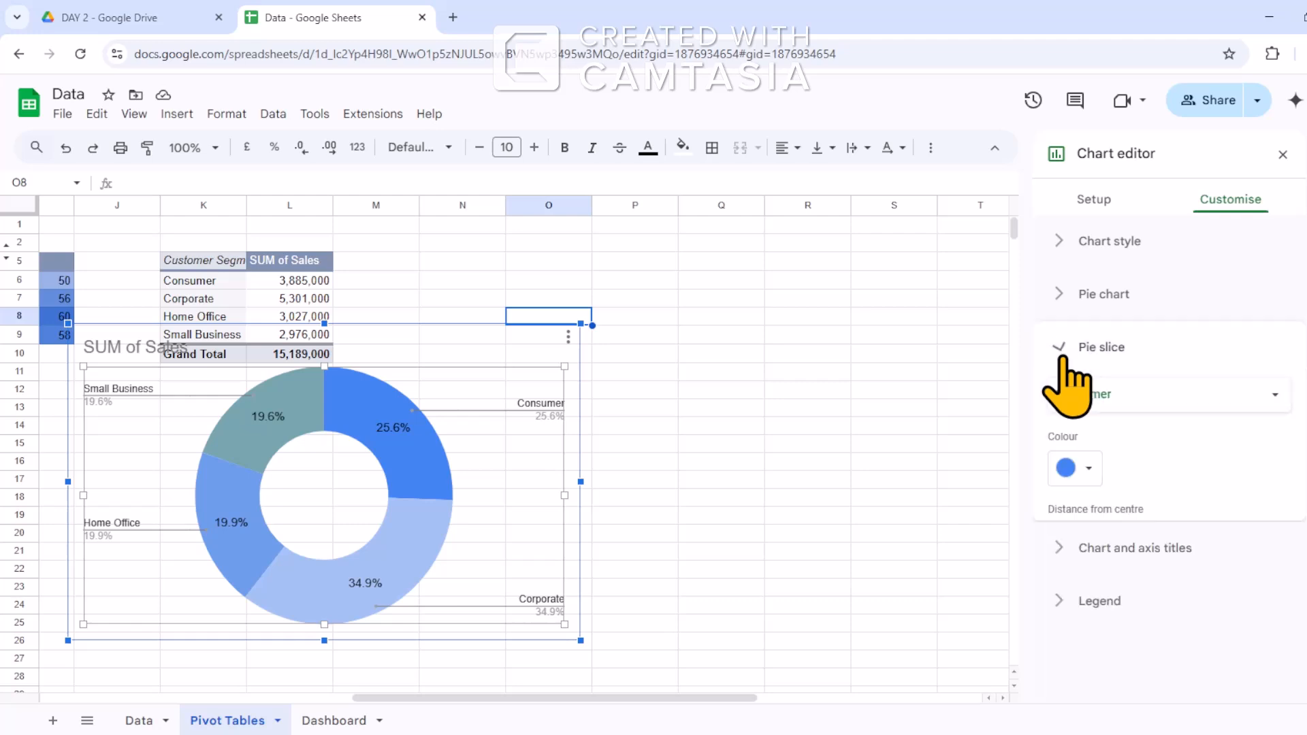
{"action": "left_click", "coordinate": [1062, 357]}
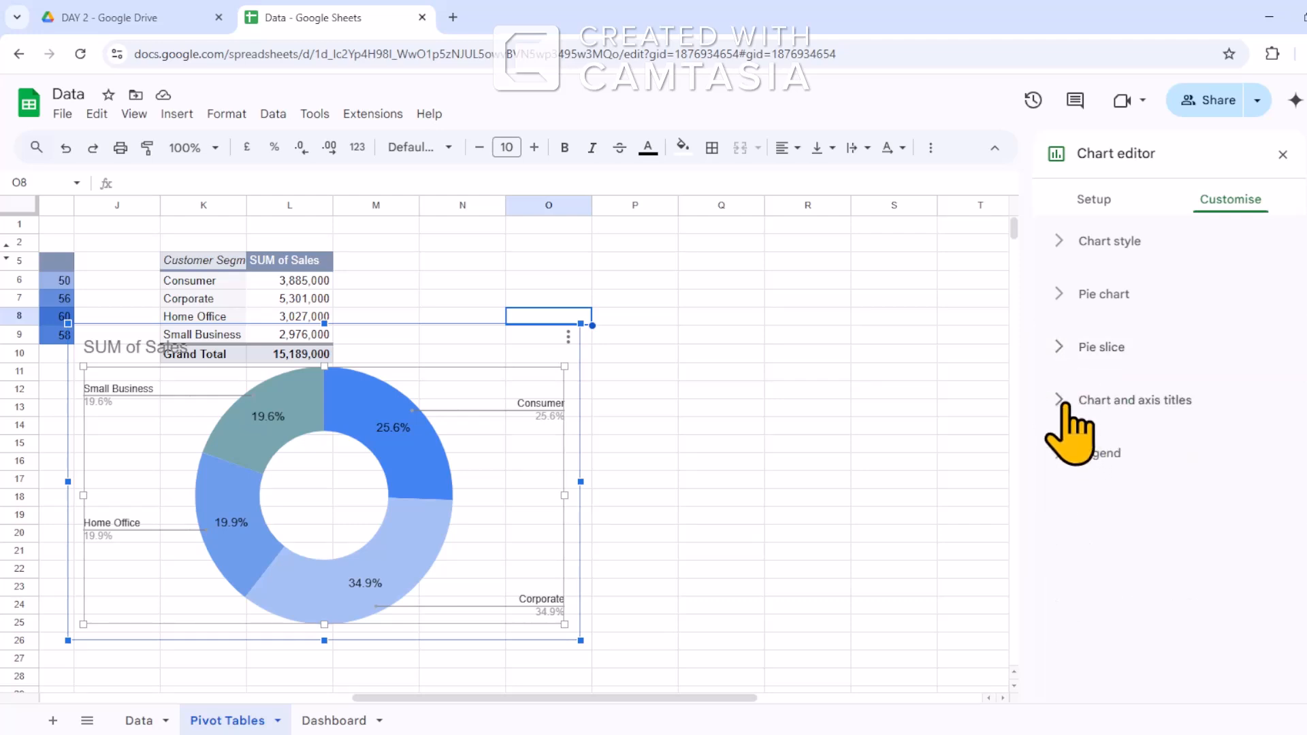
{"action": "left_click", "coordinate": [1064, 404]}
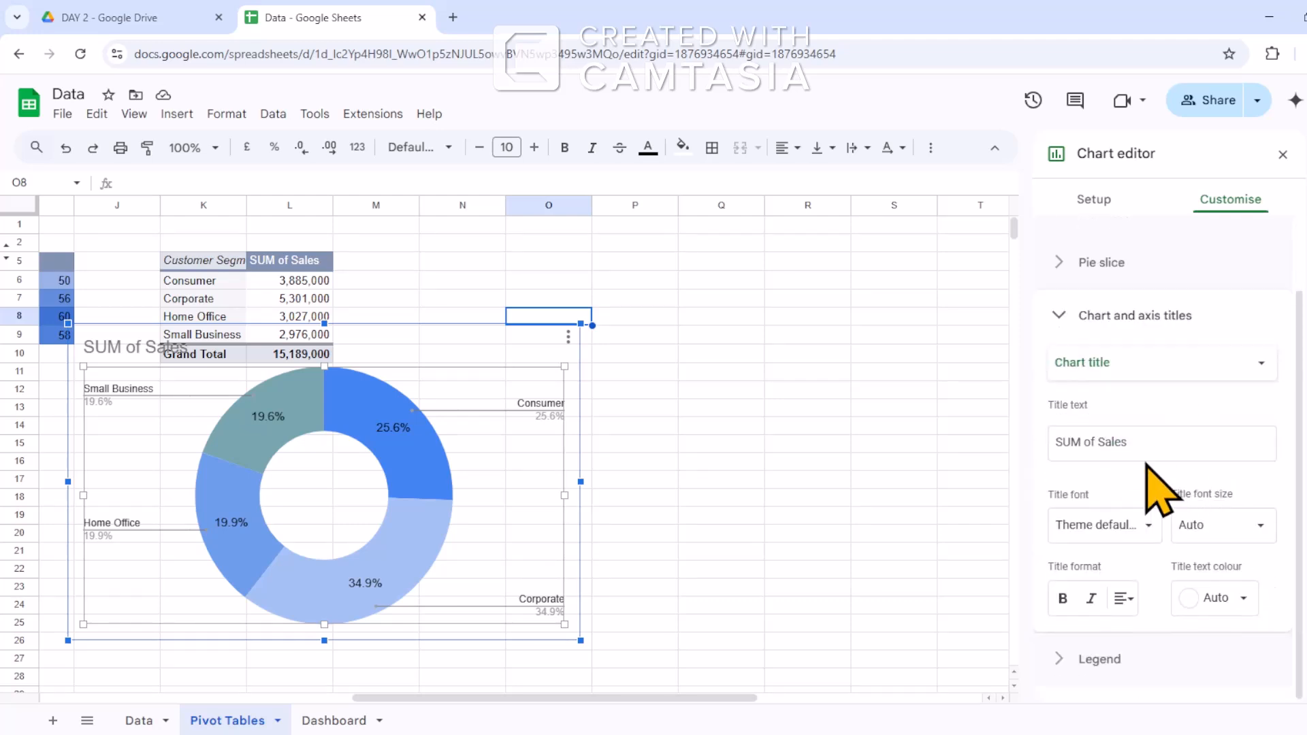
{"action": "left_click", "coordinate": [1133, 441]}
{"action": "key", "text": "BackSpace"}
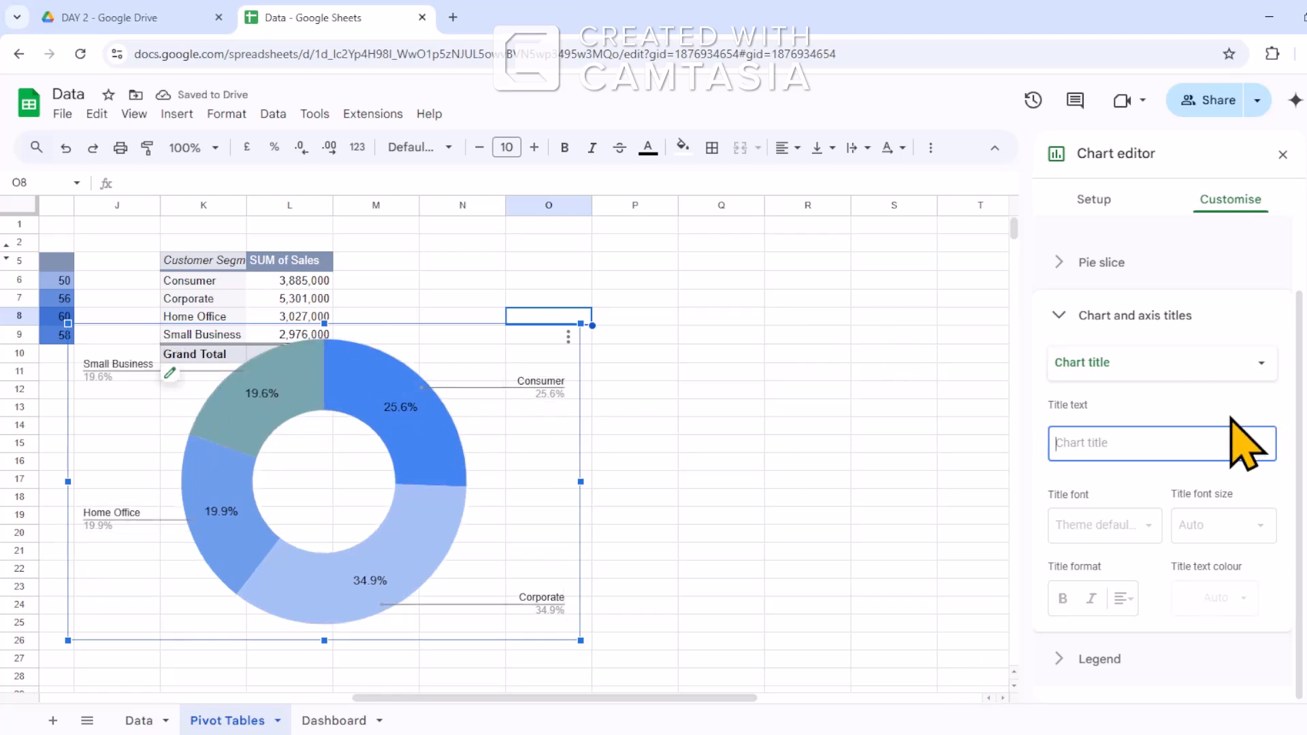
{"action": "left_click", "coordinate": [1062, 319]}
Set the doughnut chart's legend position to None.
{"action": "left_click", "coordinate": [1065, 451]}
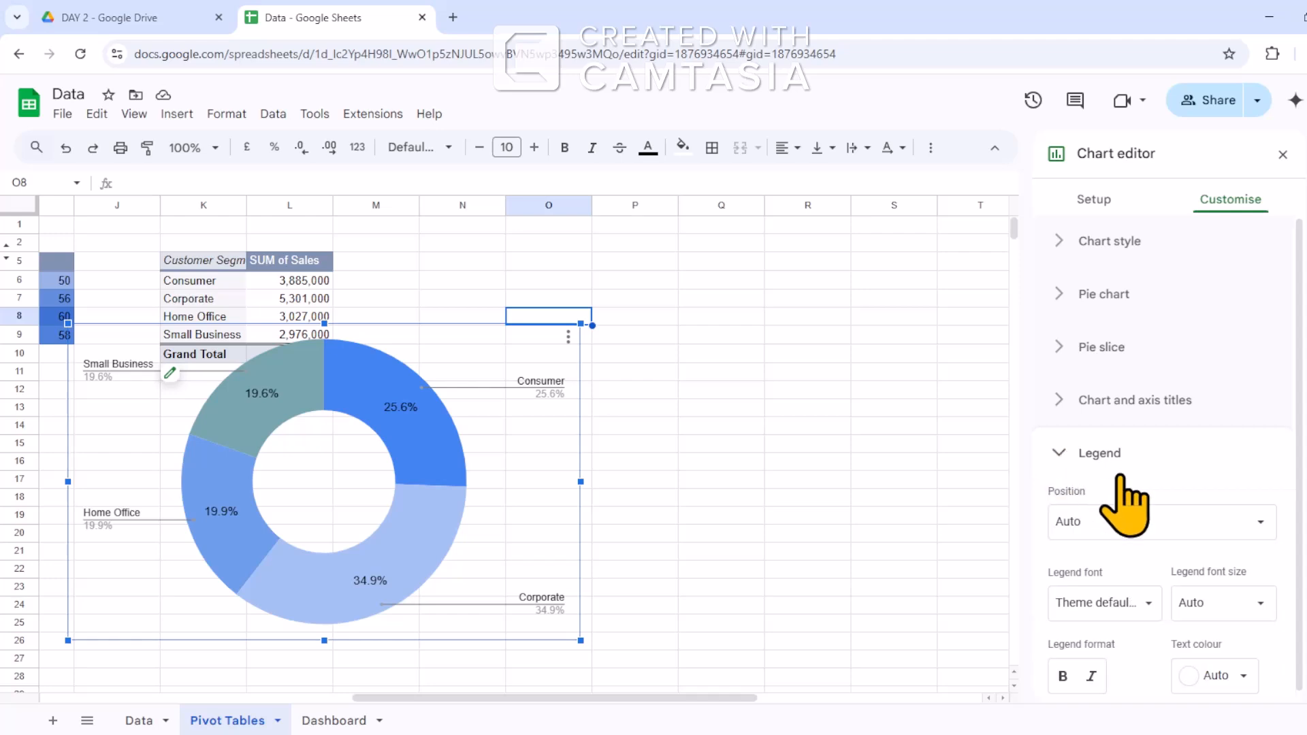
{"action": "left_click", "coordinate": [1231, 519]}
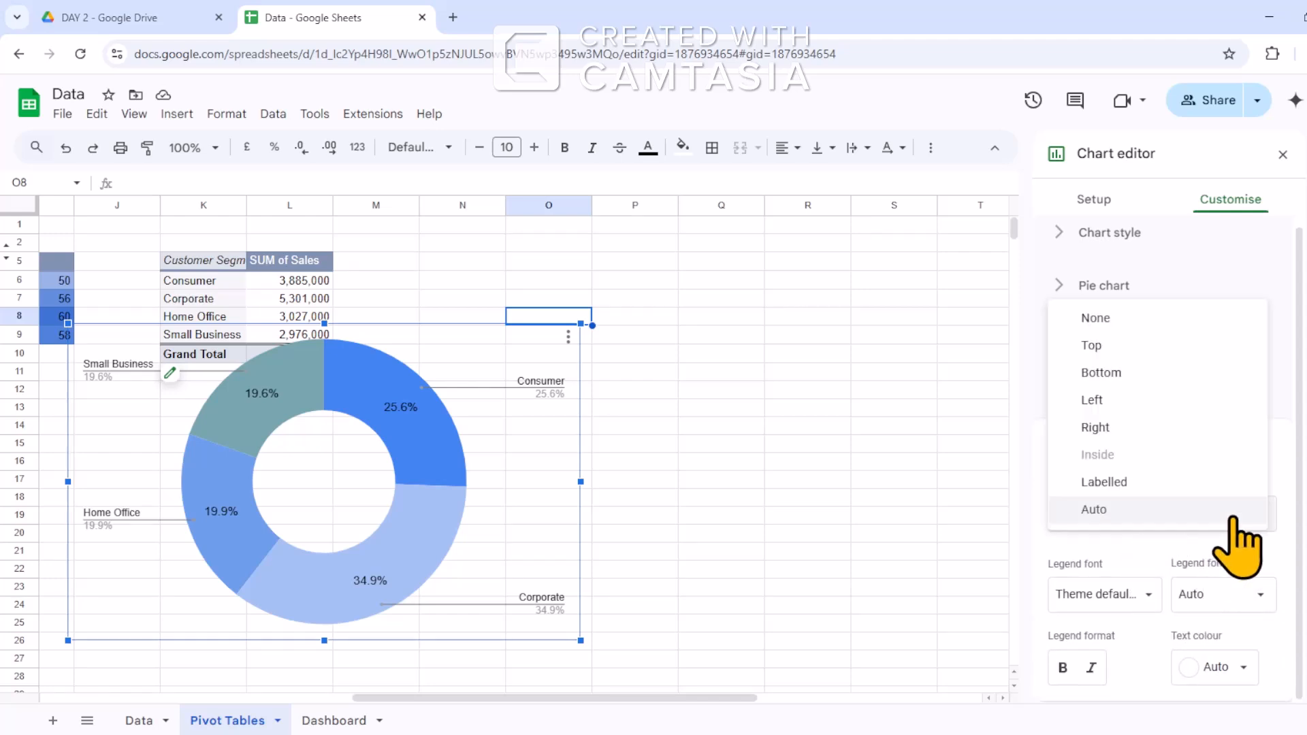
{"action": "left_click", "coordinate": [1133, 320]}
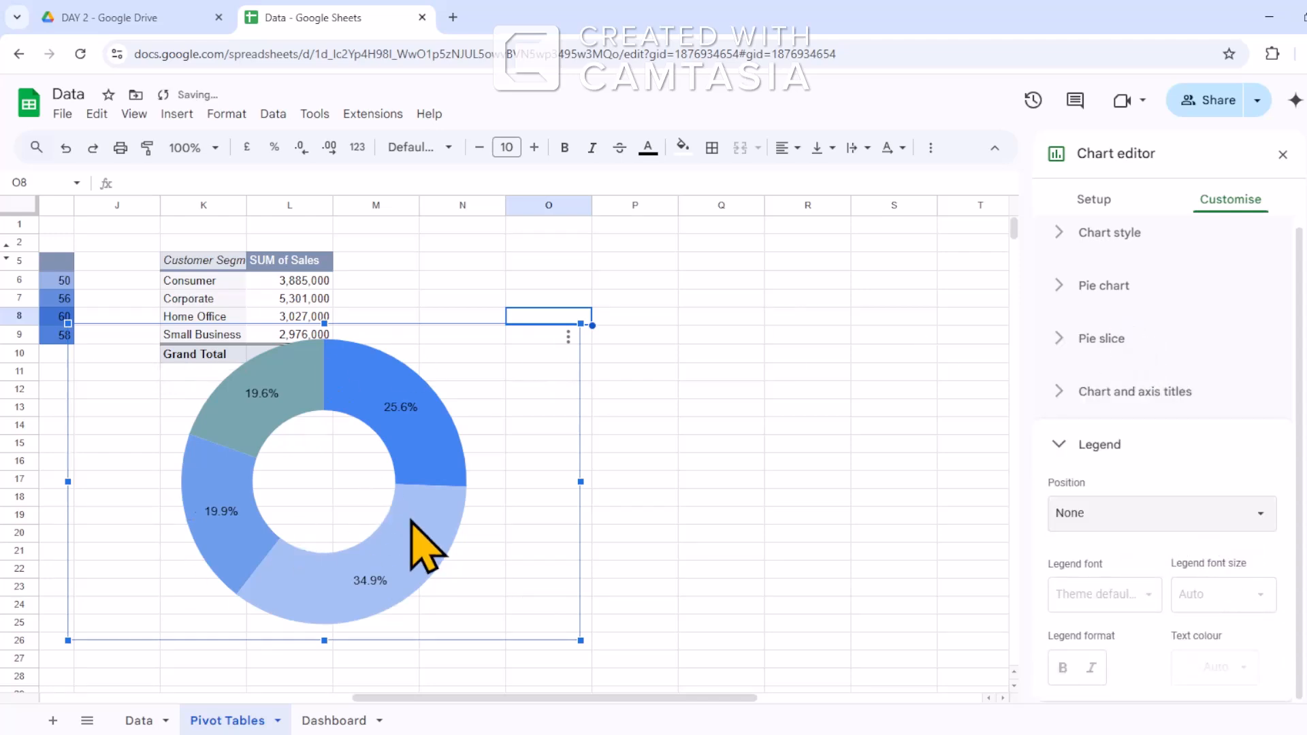
Shrink the doughnut chart to about columns J to L and move it just below the customer segment pivot table, around rows 12 to 21.
{"action": "left_click_drag", "start_coordinate": [580, 640], "coordinate": [386, 521]}
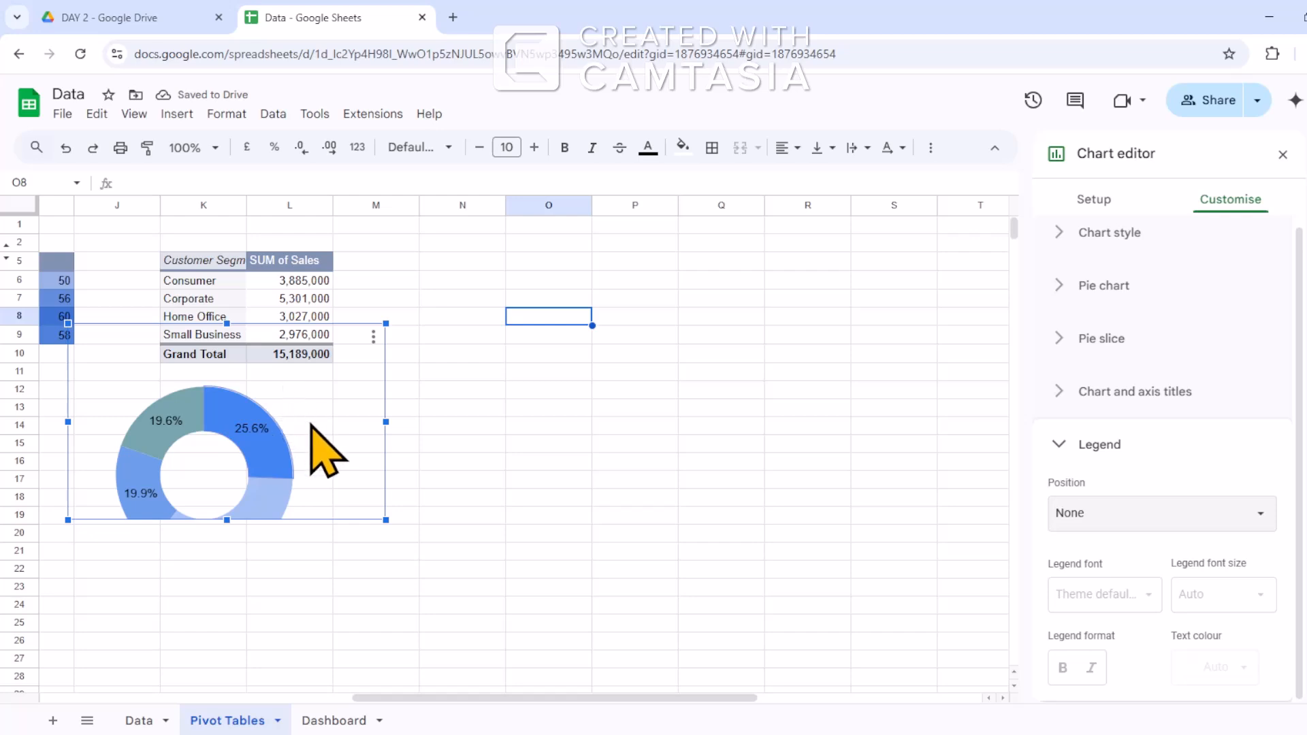
{"action": "key", "text": "ctrl+z"}
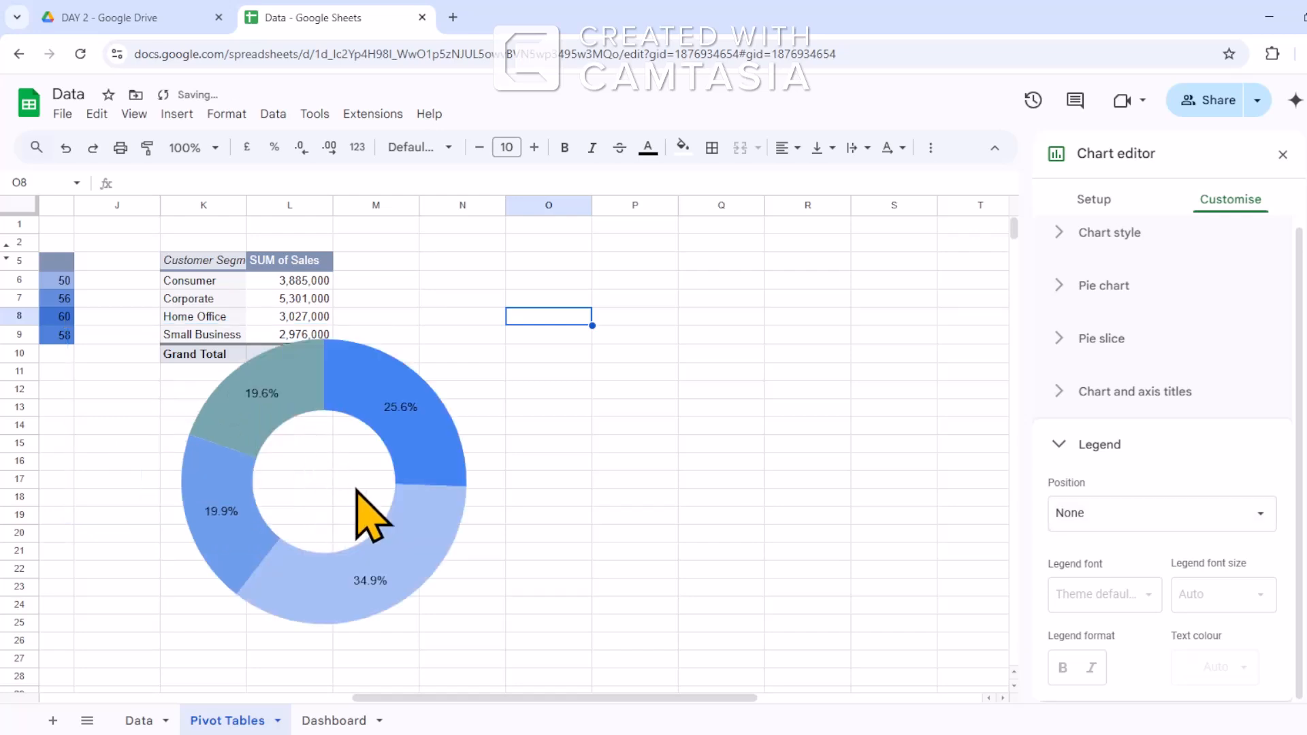
{"action": "left_click", "coordinate": [351, 460]}
{"action": "left_click_drag", "start_coordinate": [581, 640], "coordinate": [284, 495]}
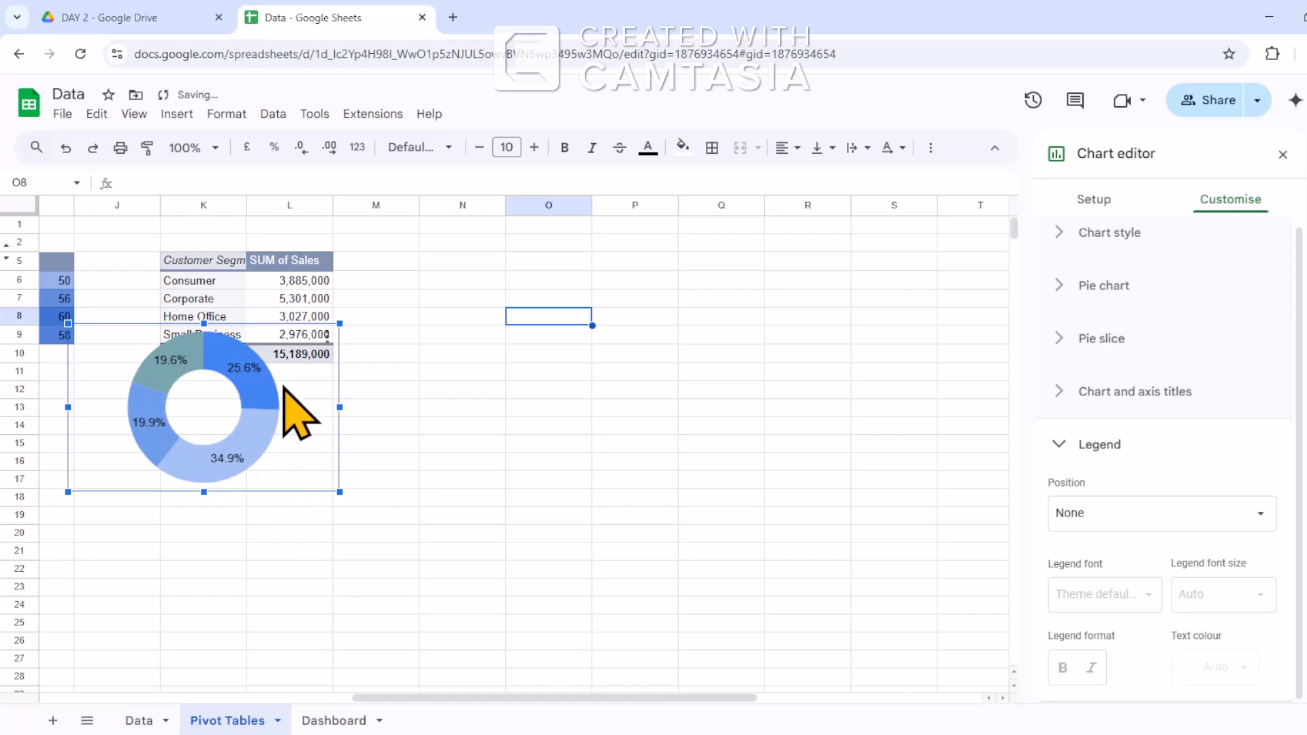
{"action": "left_click_drag", "start_coordinate": [276, 436], "coordinate": [275, 452]}
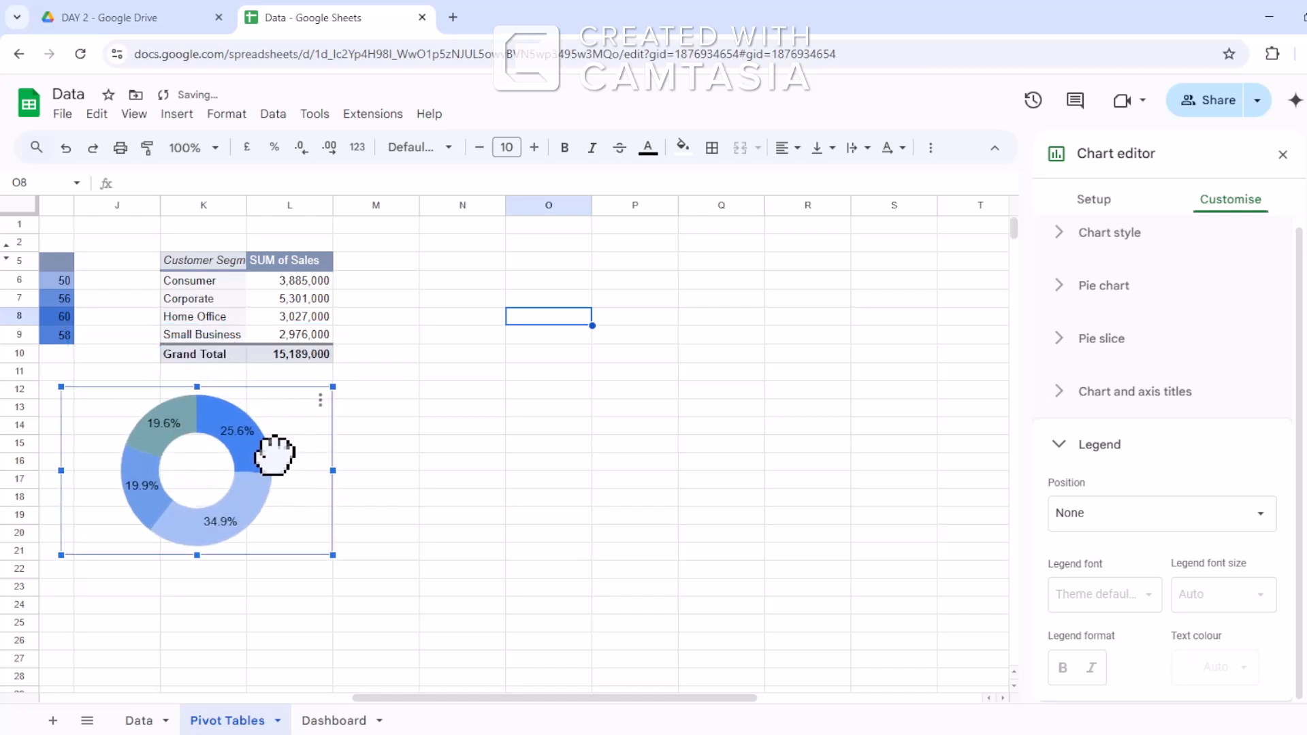
Copy the doughnut chart to the Dashboard sheet and place it beneath the heatmap, around rows 13 to 22 in columns C to F.
{"action": "left_click", "coordinate": [346, 715]}
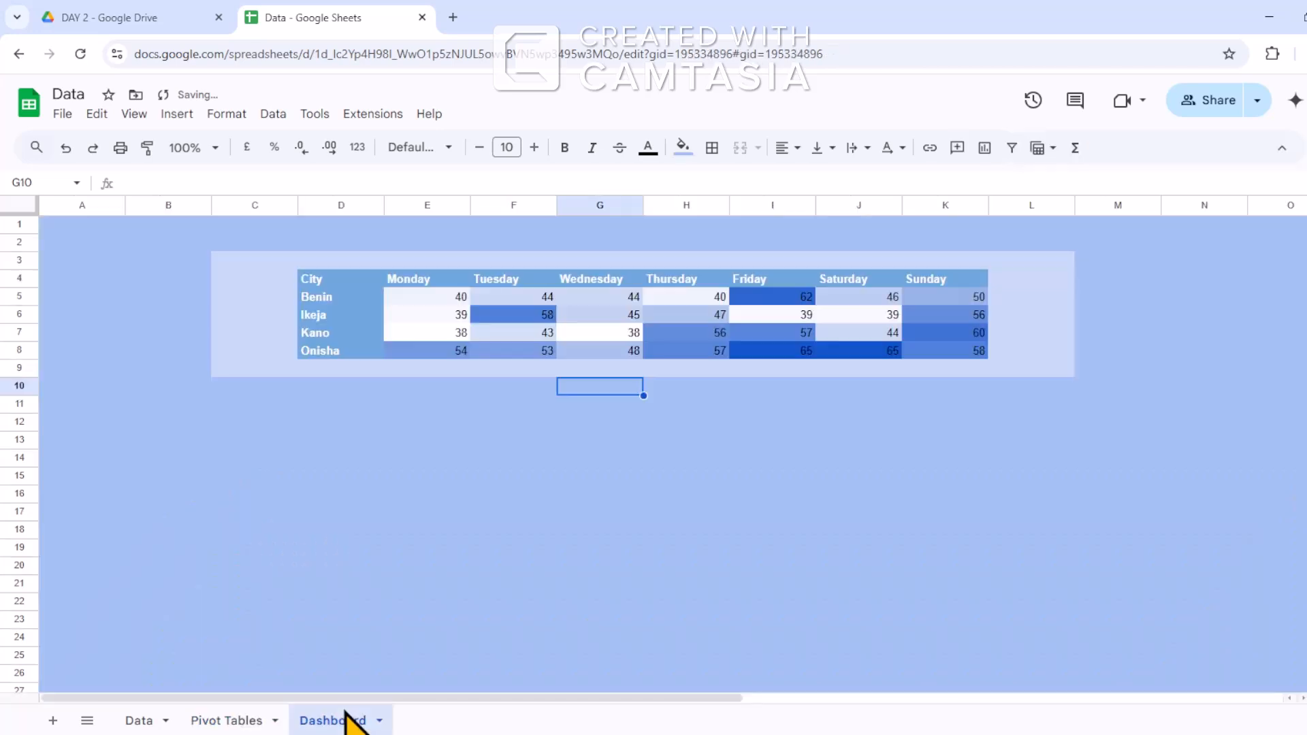
{"action": "left_click", "coordinate": [239, 718]}
{"action": "left_click", "coordinate": [237, 476]}
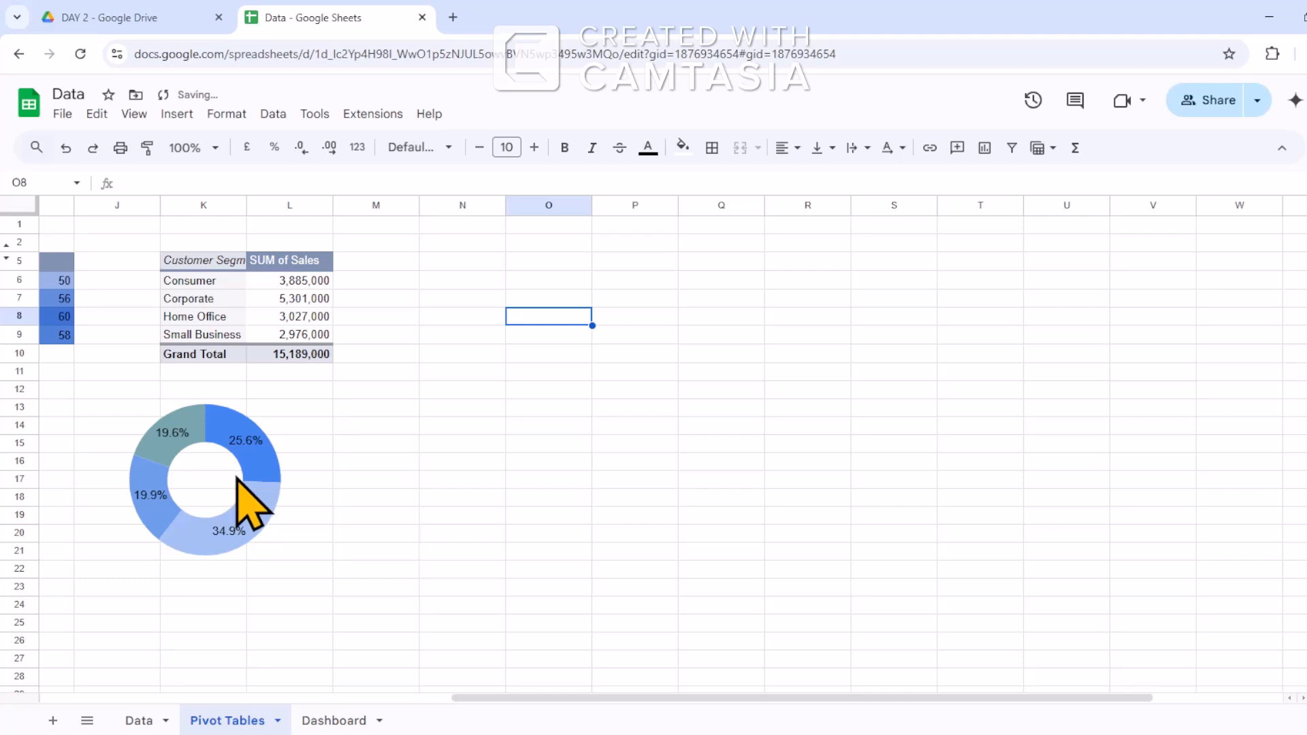
{"action": "left_click", "coordinate": [336, 717]}
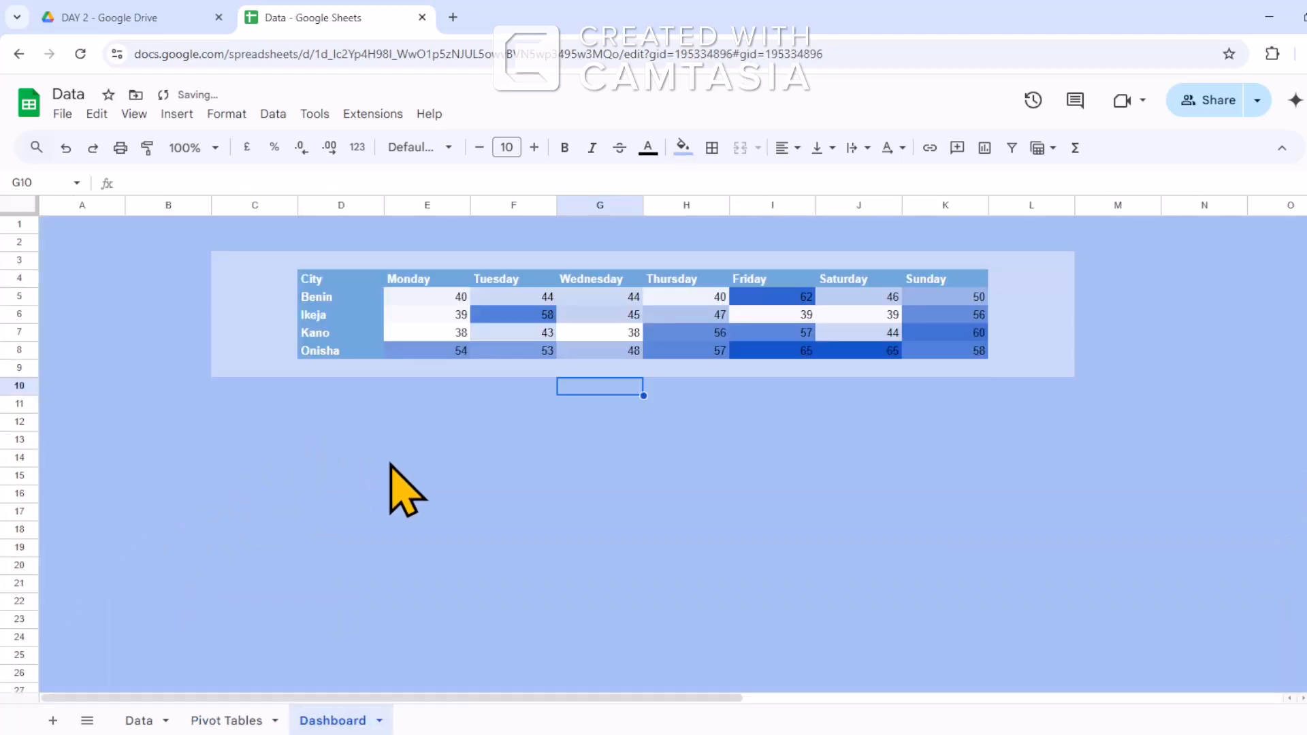
{"action": "left_click", "coordinate": [393, 466]}
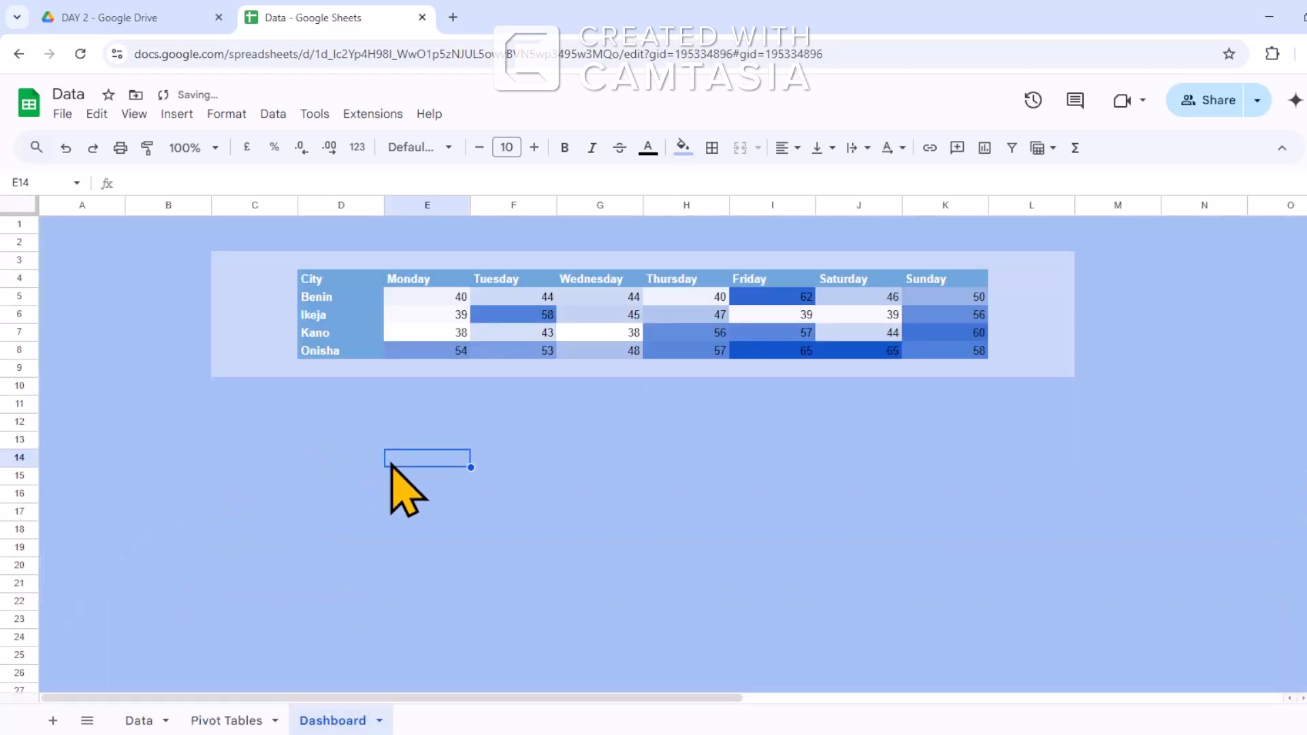
{"action": "key", "text": "ctrl+v"}
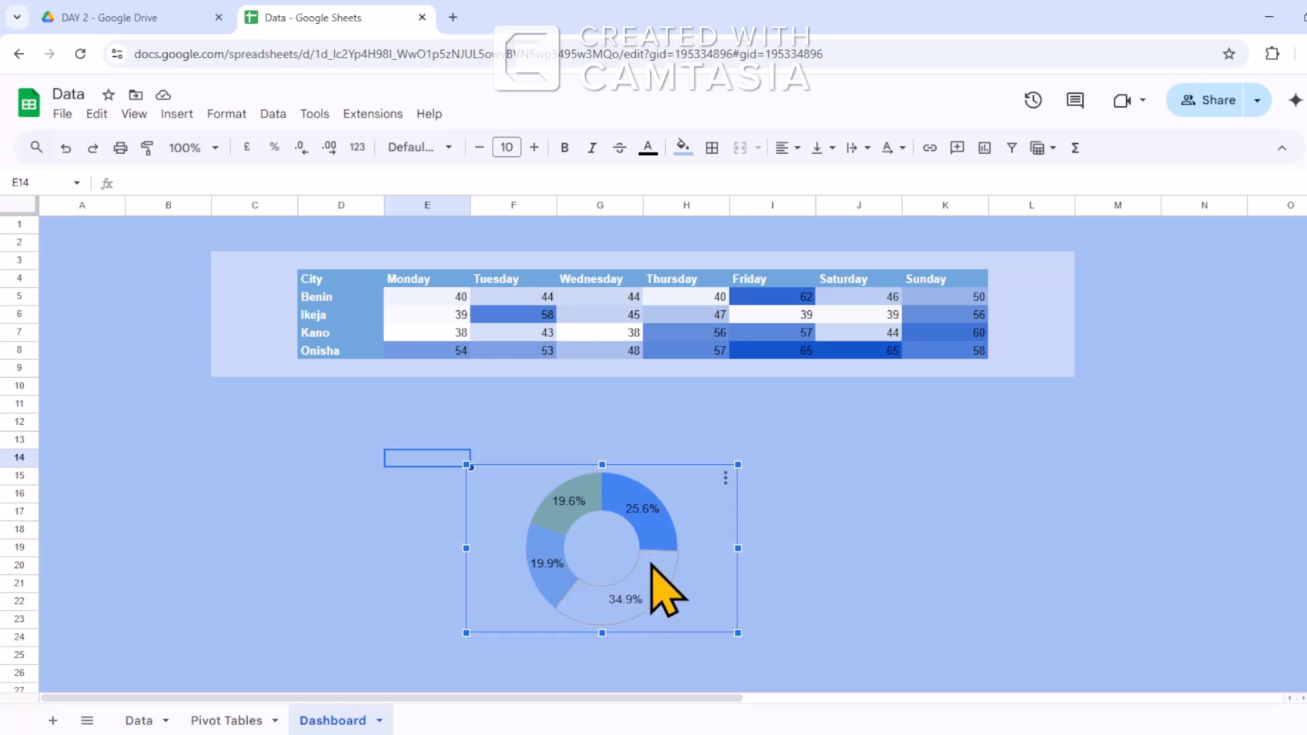
{"action": "left_click_drag", "start_coordinate": [512, 496], "coordinate": [267, 471]}
{"action": "left_click", "coordinate": [569, 265]}
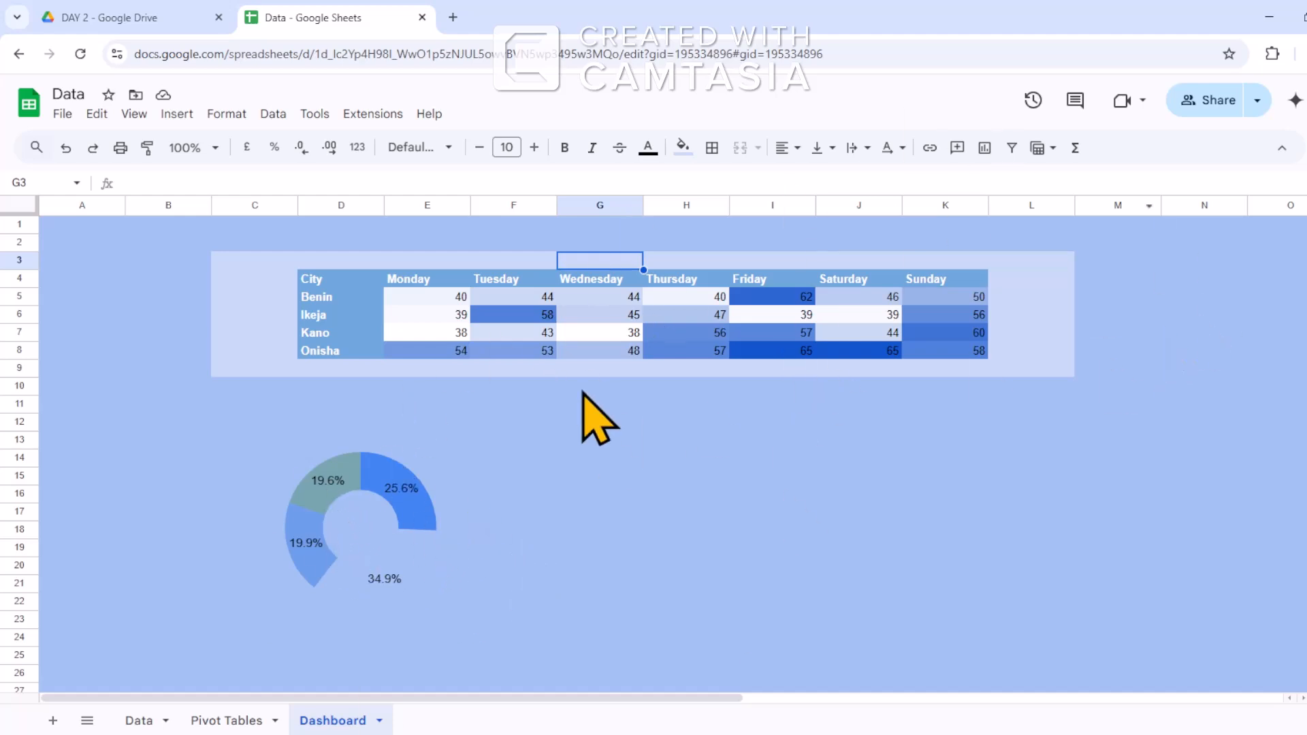
Fill cells C11:L22 with the same pale blue as the heatmap panel and move the doughnut chart up slightly within that area.
{"action": "left_click", "coordinate": [342, 515]}
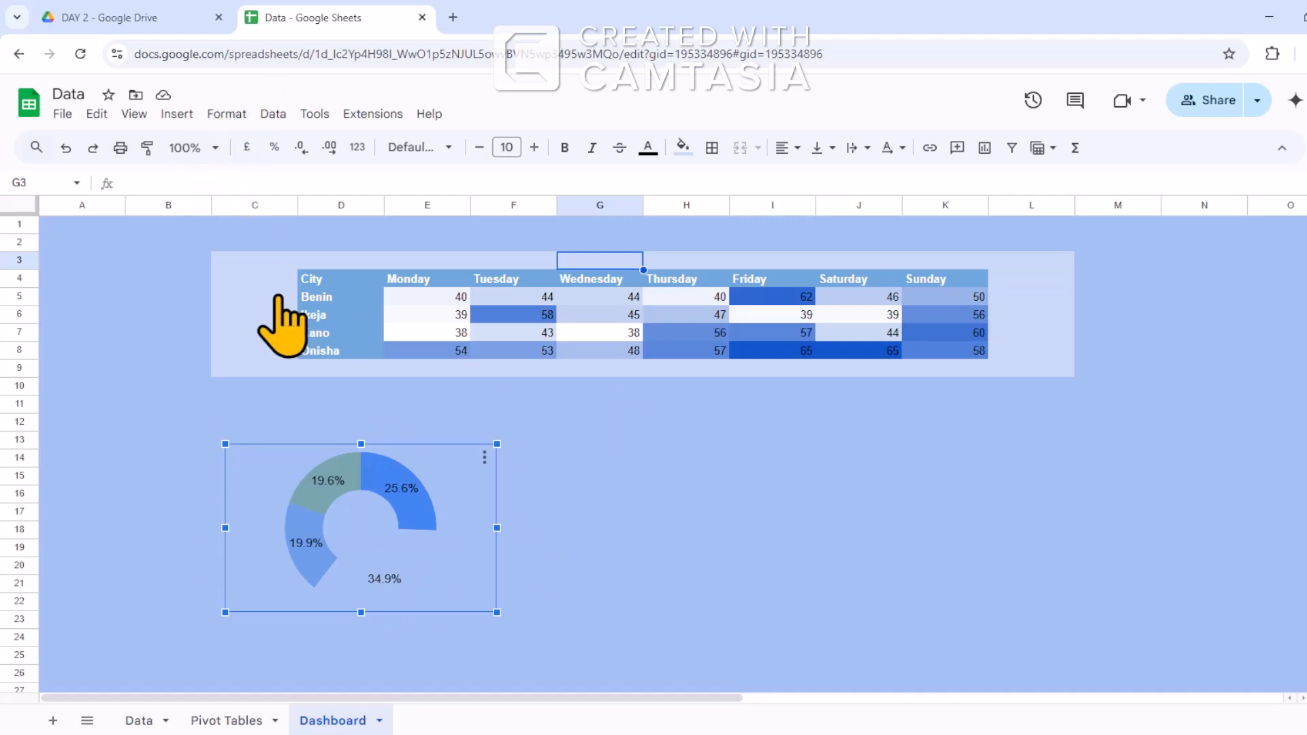
{"action": "left_click_drag", "start_coordinate": [226, 420], "coordinate": [1025, 585]}
{"action": "left_click", "coordinate": [226, 407]}
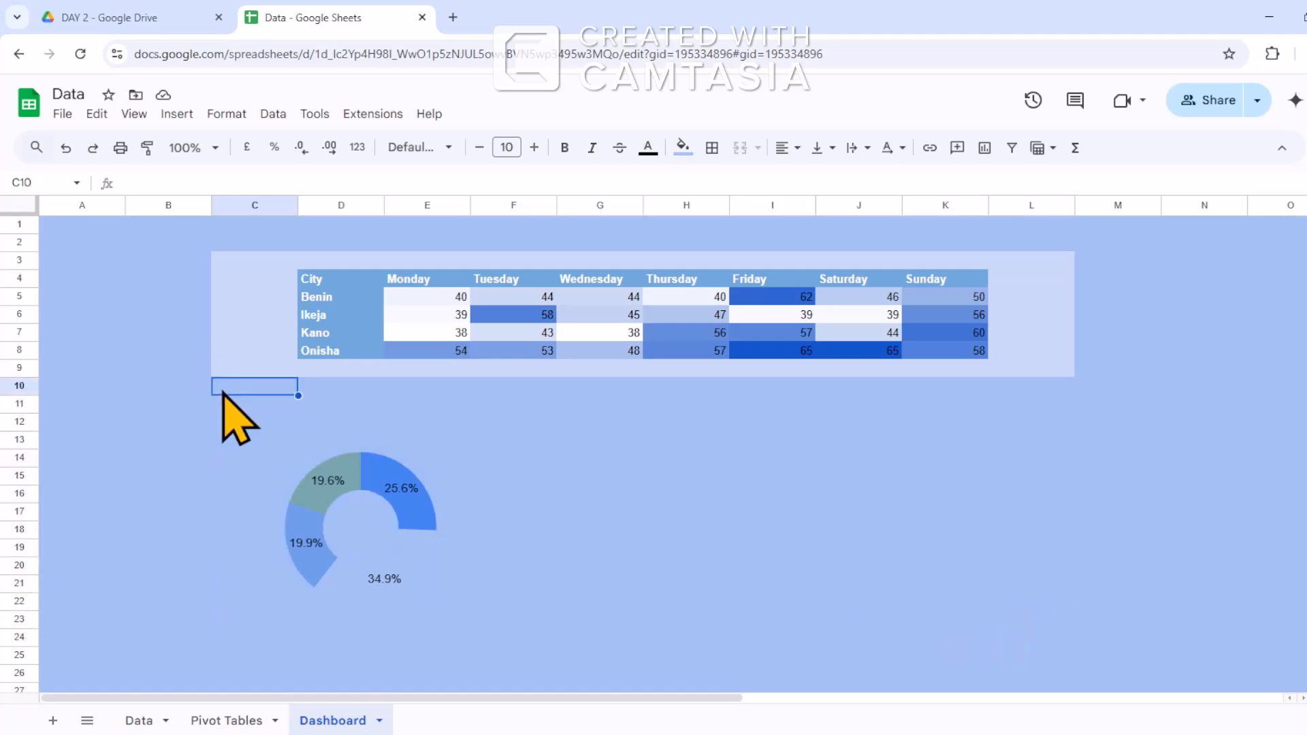
{"action": "left_click_drag", "start_coordinate": [225, 401], "coordinate": [1024, 599]}
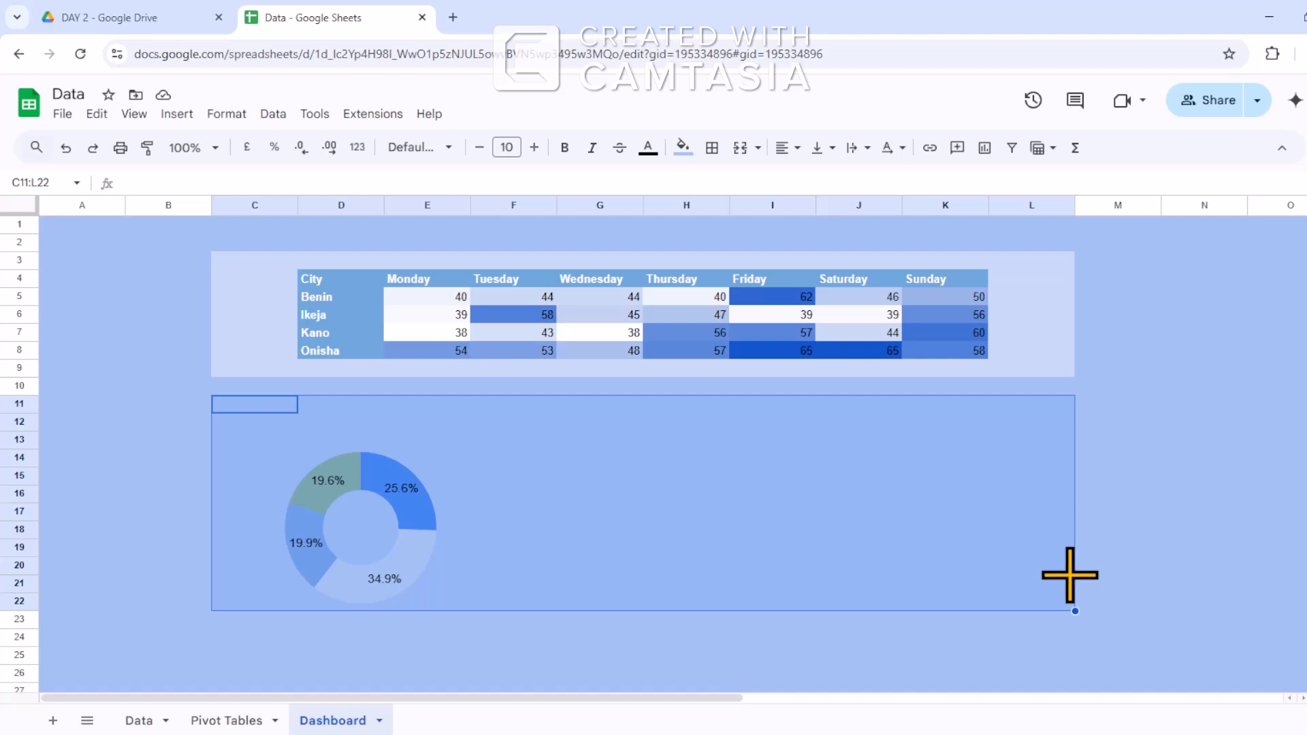
{"action": "left_click", "coordinate": [683, 147]}
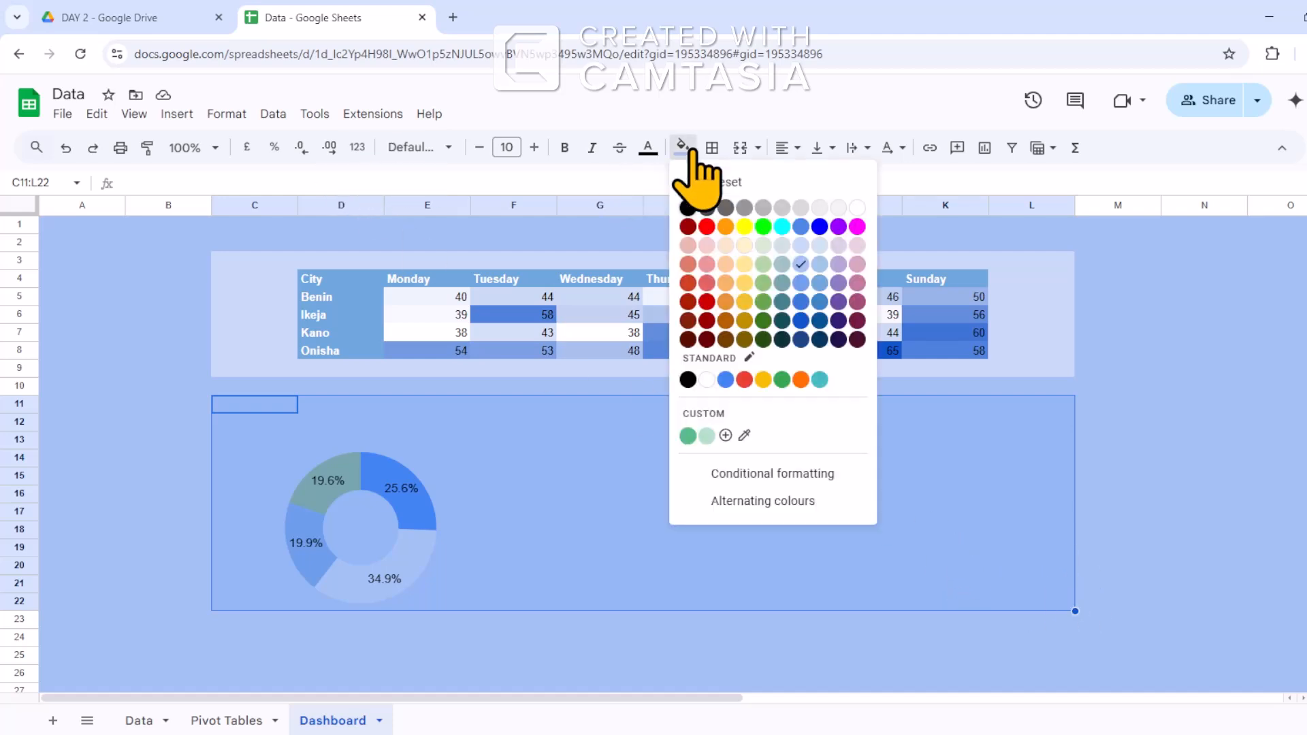
{"action": "left_click", "coordinate": [801, 246]}
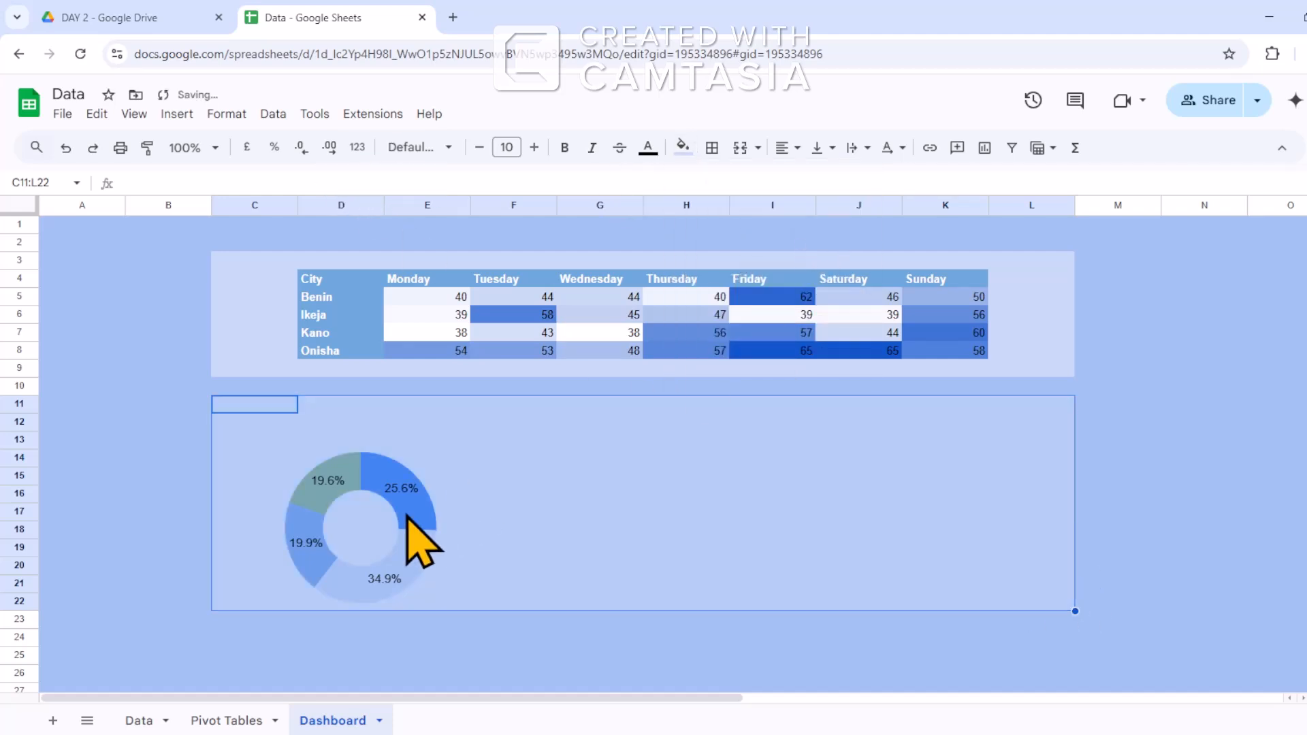
{"action": "left_click", "coordinate": [353, 487]}
{"action": "left_click_drag", "start_coordinate": [354, 507], "coordinate": [346, 470]}
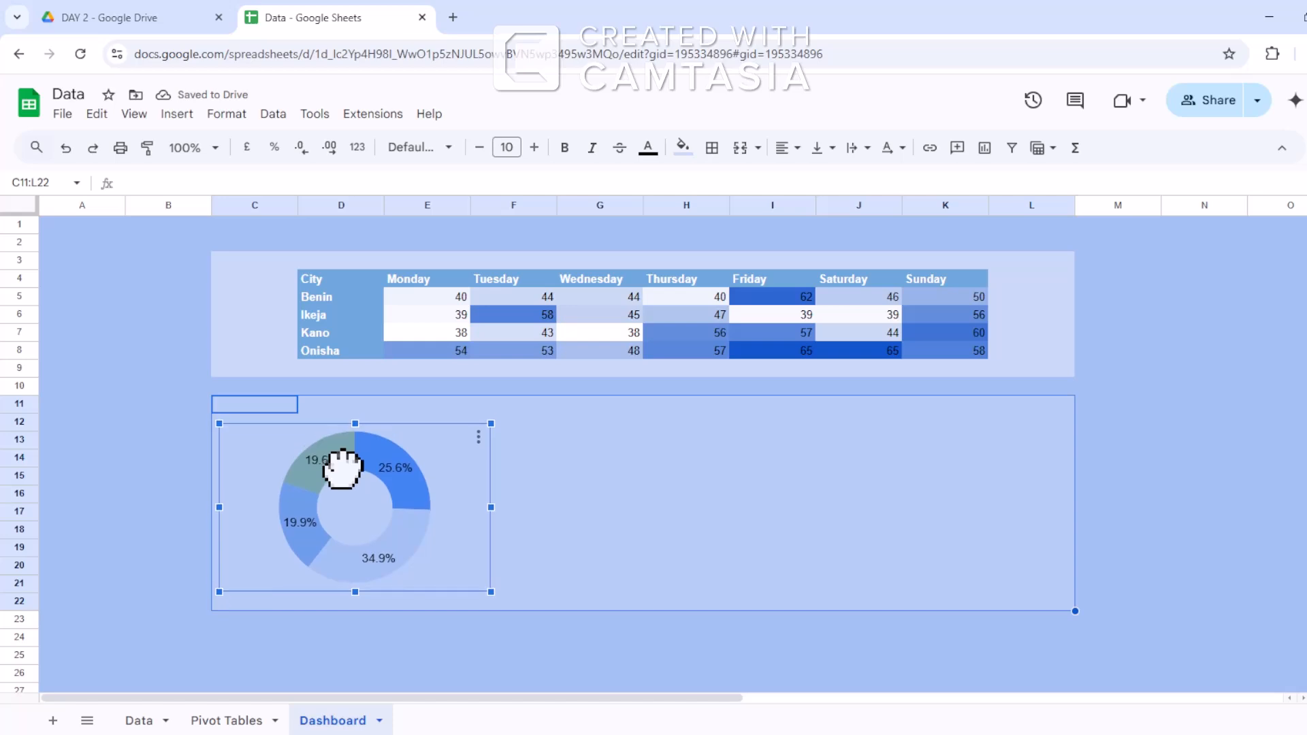
Recolour the Corporate slice of the Dashboard doughnut chart the darkest cornflower blue.
{"action": "double_click", "coordinate": [397, 544]}
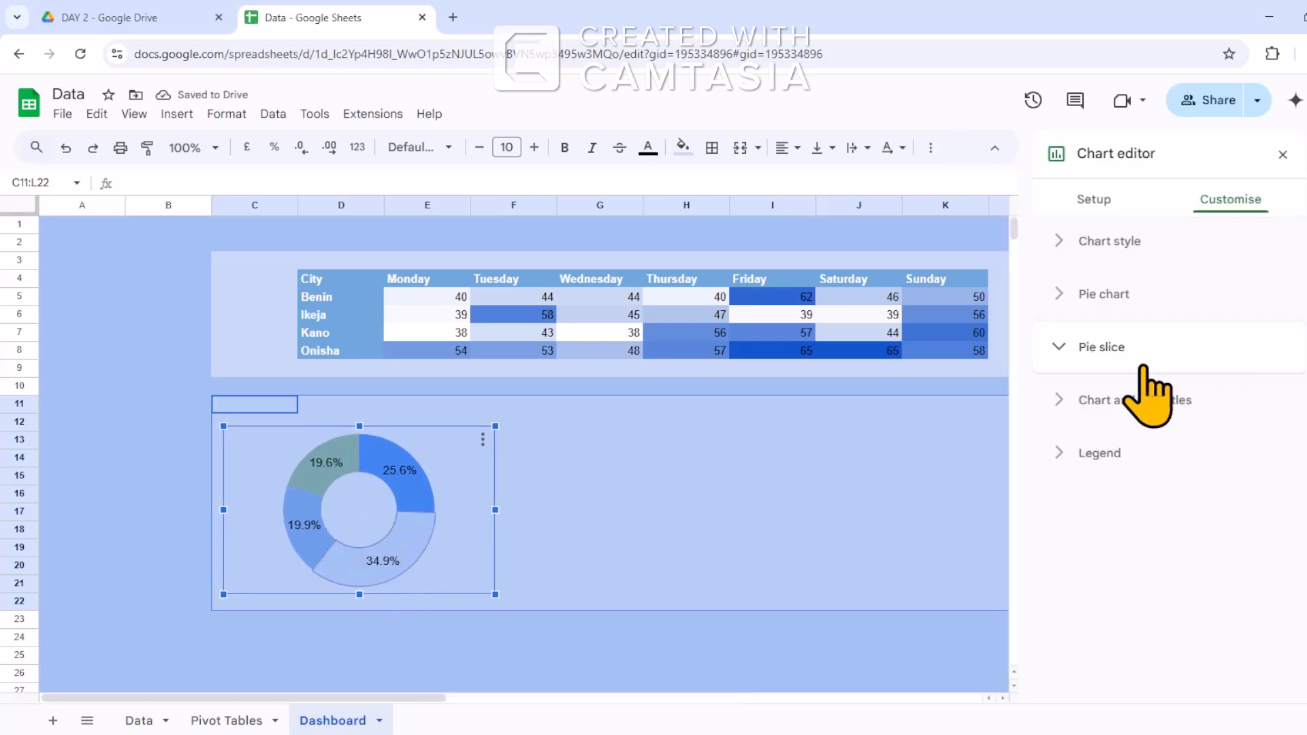
{"action": "left_click", "coordinate": [1090, 476]}
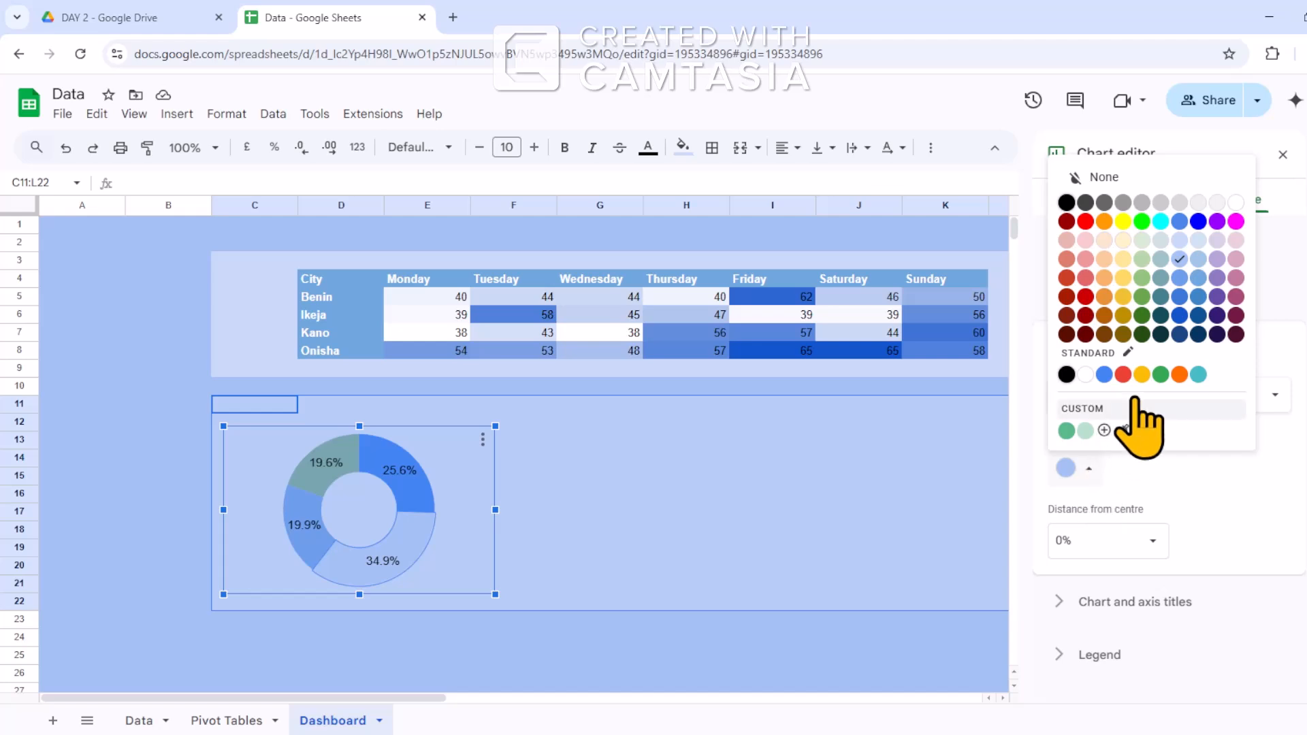
{"action": "left_click", "coordinate": [1180, 334]}
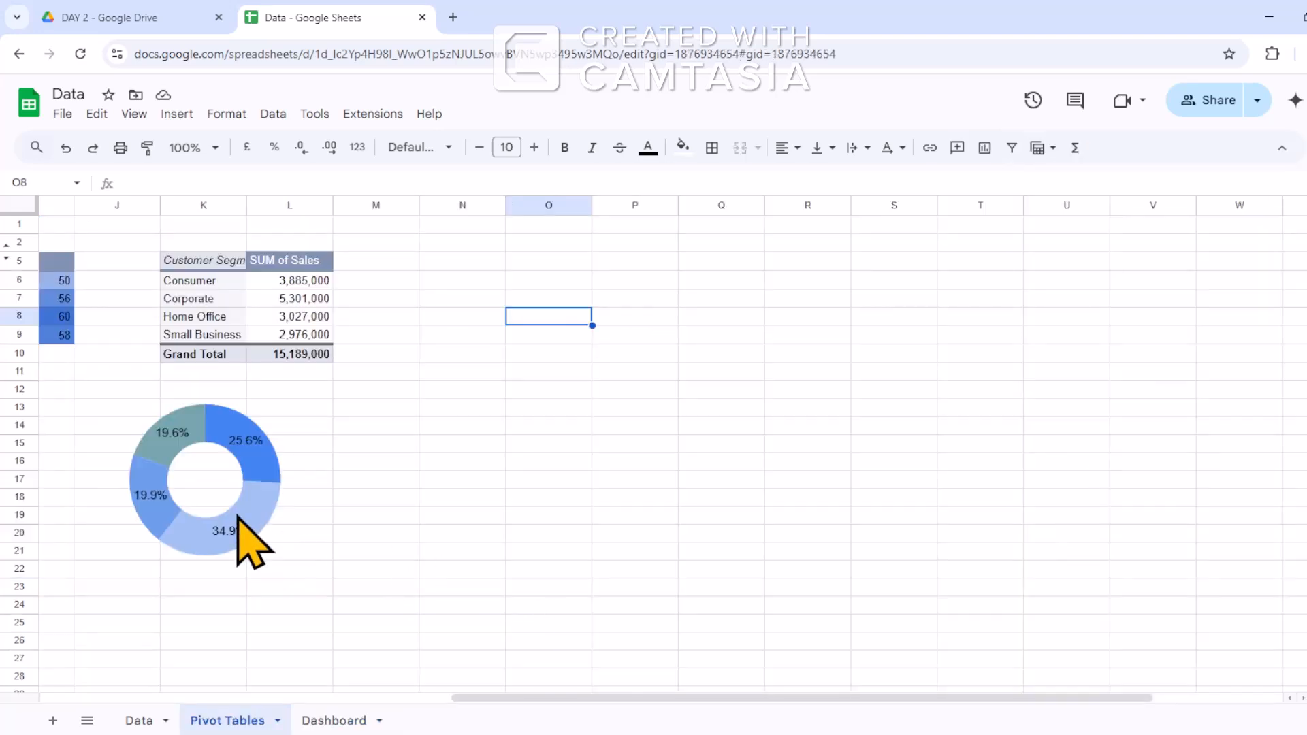
Recolour the Corporate slice of the Pivot Tables sheet's doughnut chart a strong dark blue, one shade lighter than the darkest cornflower blue.
{"action": "left_click", "coordinate": [239, 543]}
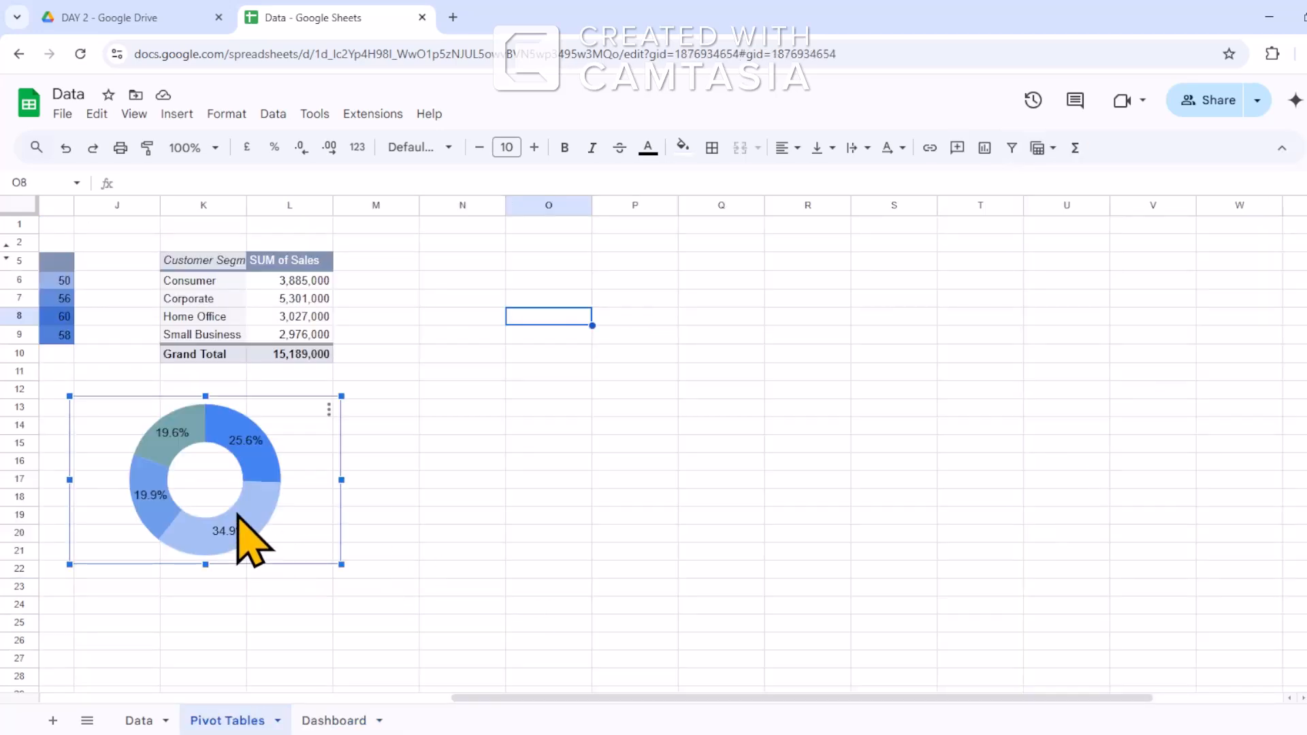
{"action": "double_click", "coordinate": [232, 526]}
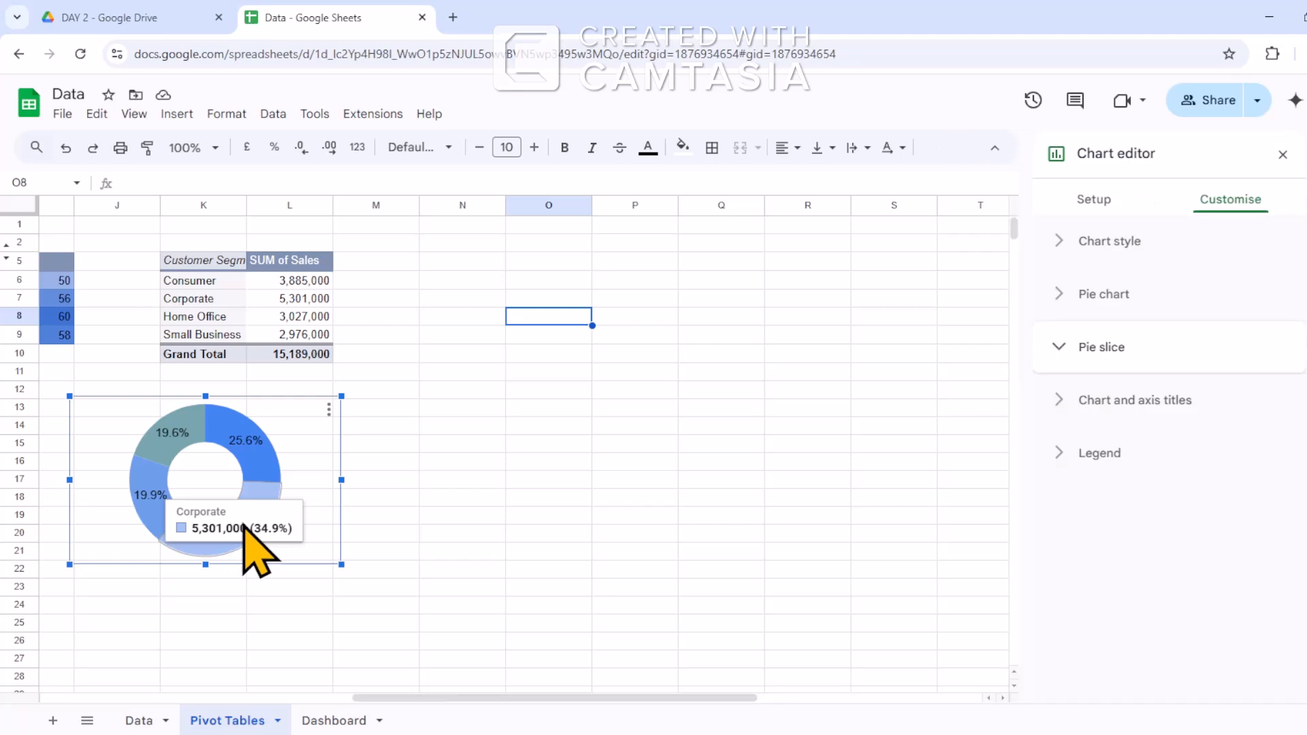
{"action": "left_click", "coordinate": [1088, 469]}
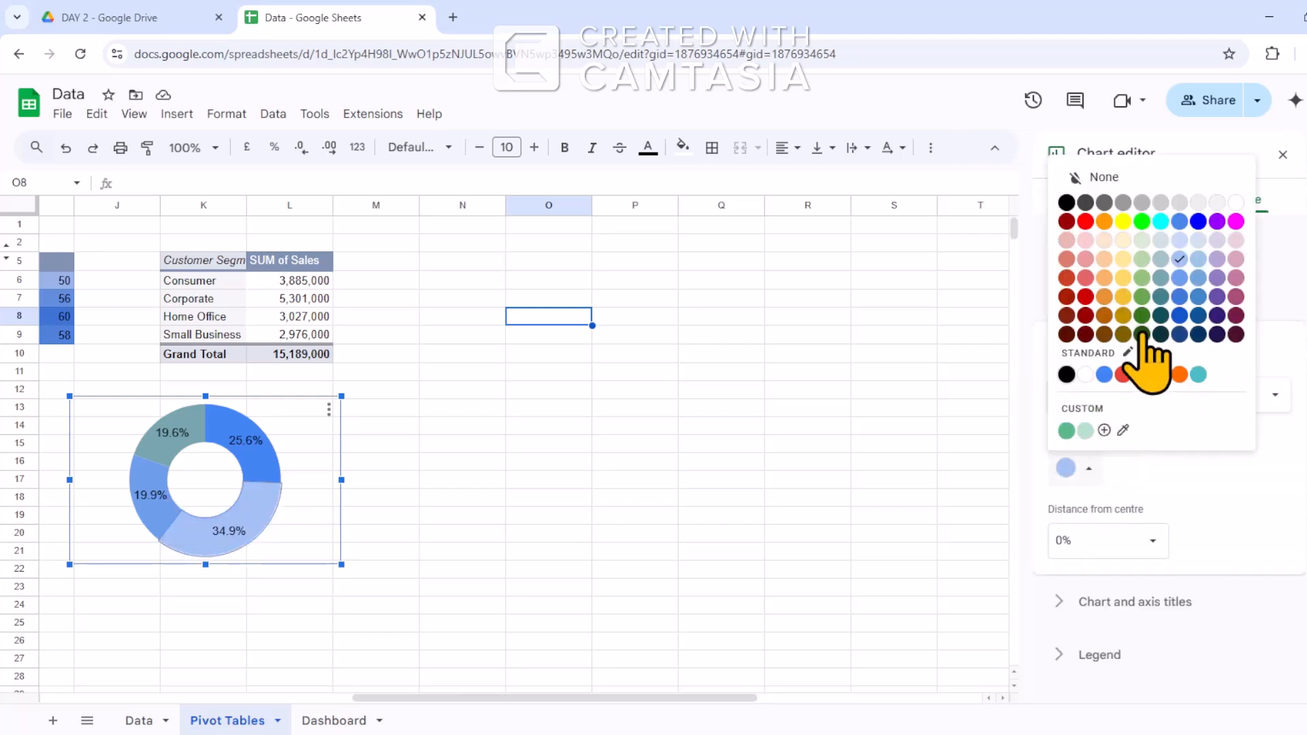
{"action": "left_click", "coordinate": [1180, 315]}
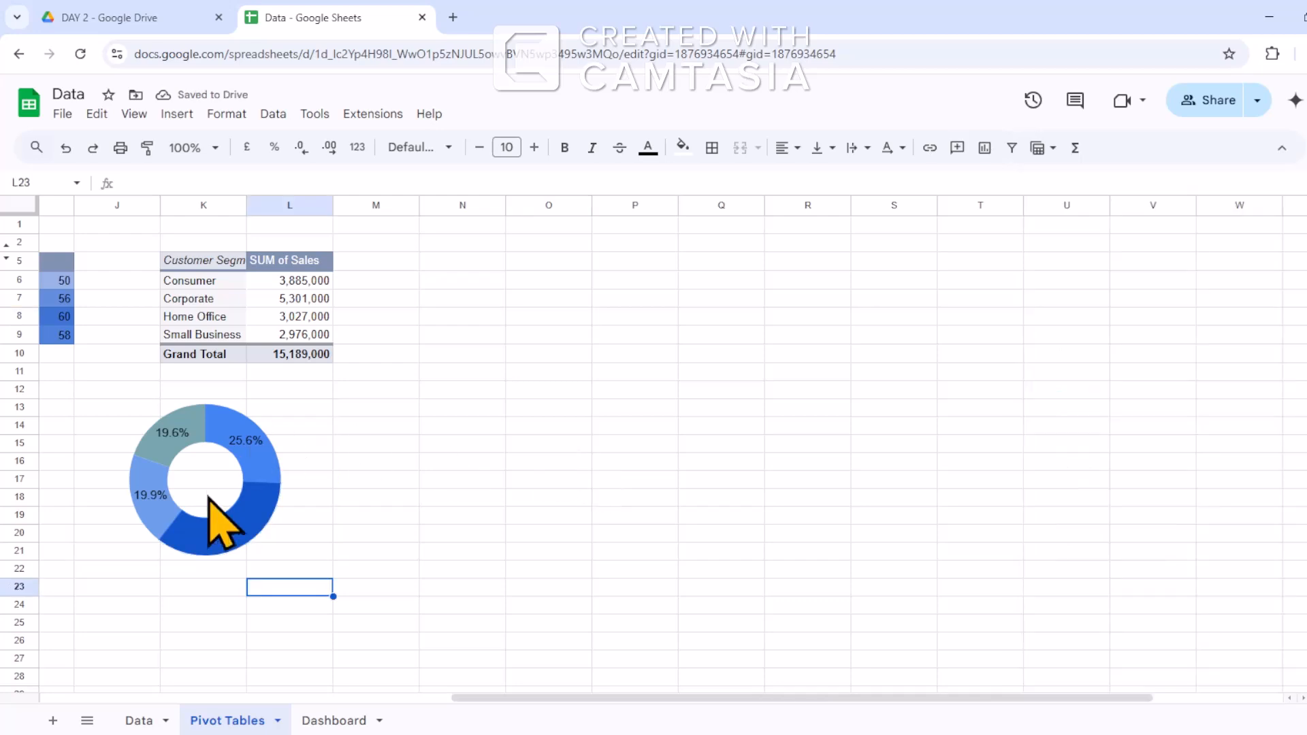
Copy the Furniture pivot table in K5:L10 of the Pivot Tables sheet to N5 and R5.
{"action": "left_click", "coordinate": [241, 455]}
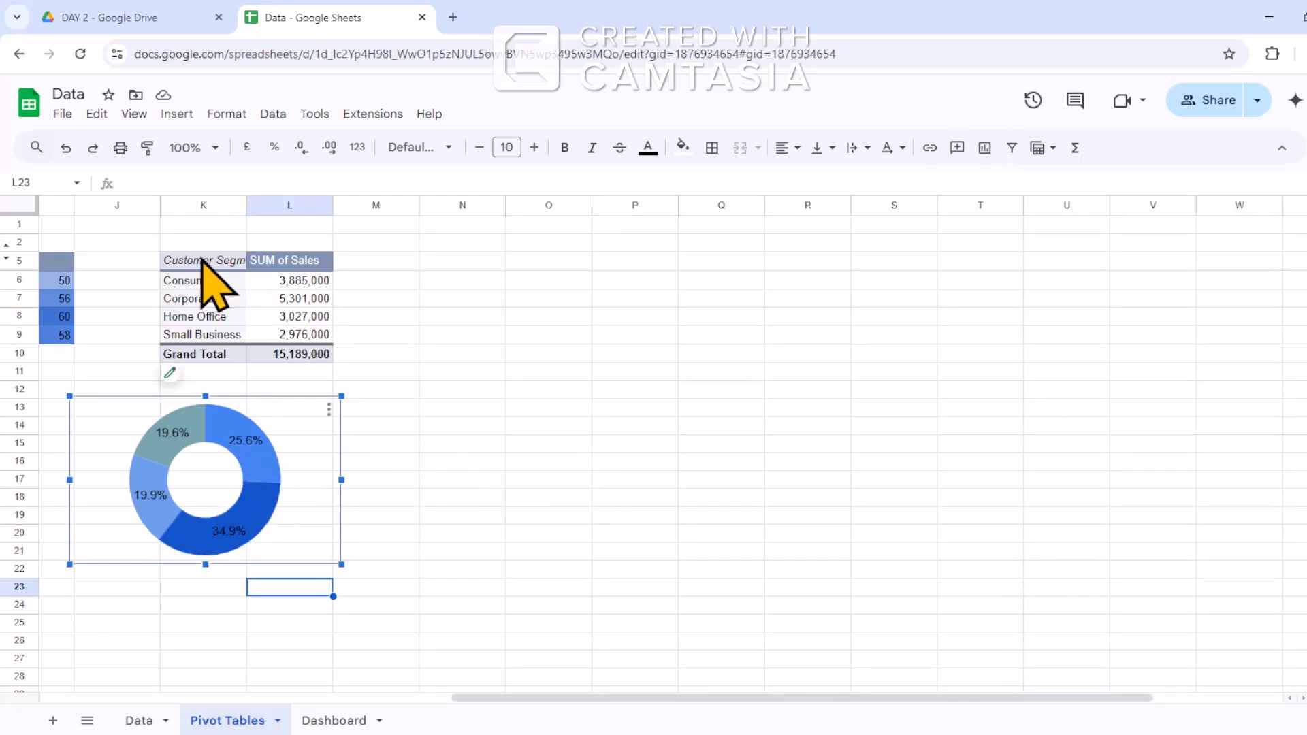
{"action": "left_click_drag", "start_coordinate": [202, 261], "coordinate": [255, 288]}
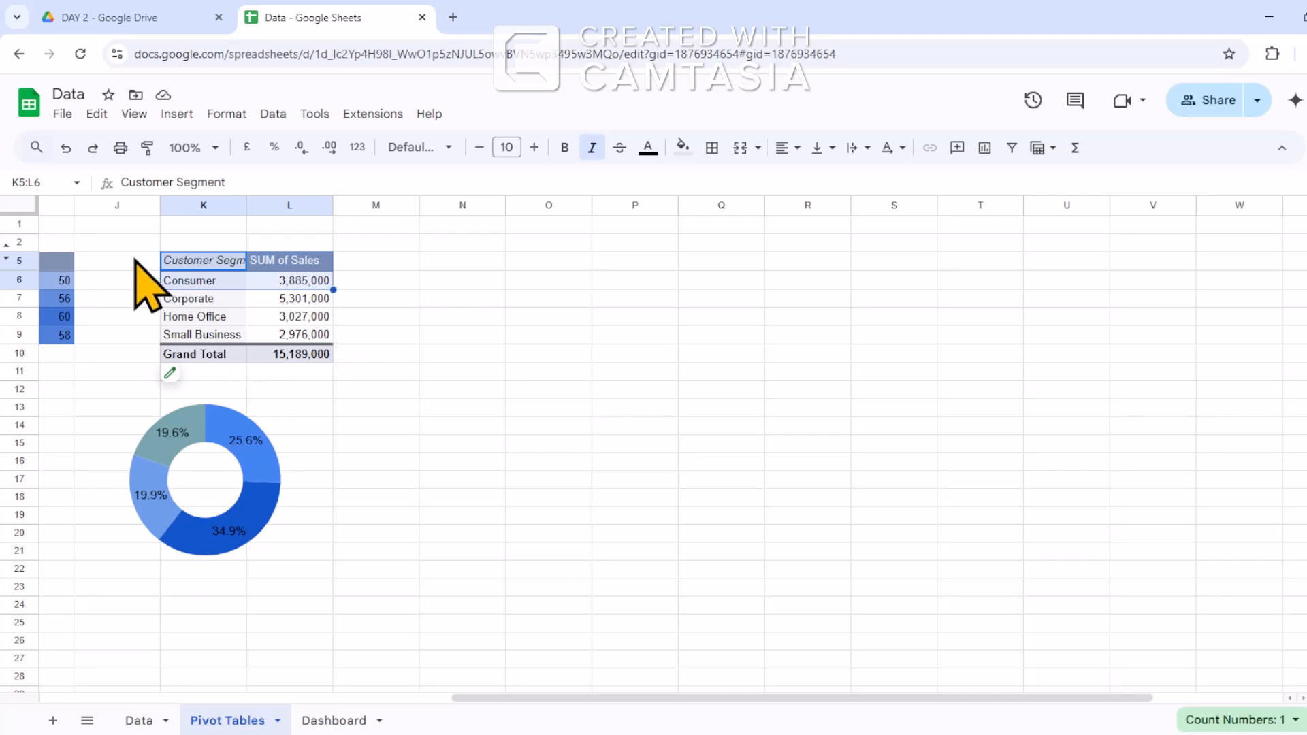
{"action": "left_click_drag", "start_coordinate": [182, 269], "coordinate": [309, 351]}
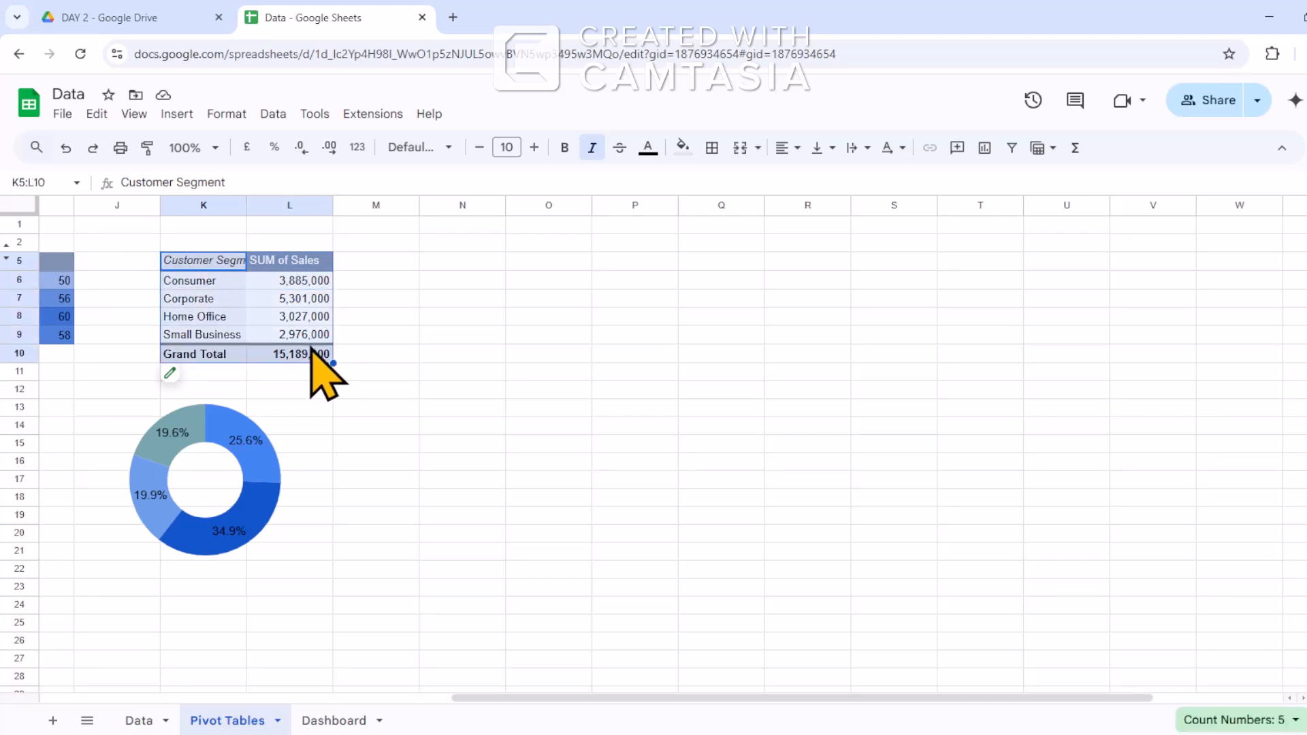
{"action": "key", "text": "ctrl+c"}
{"action": "left_click", "coordinate": [444, 263]}
{"action": "key", "text": "ctrl+v"}
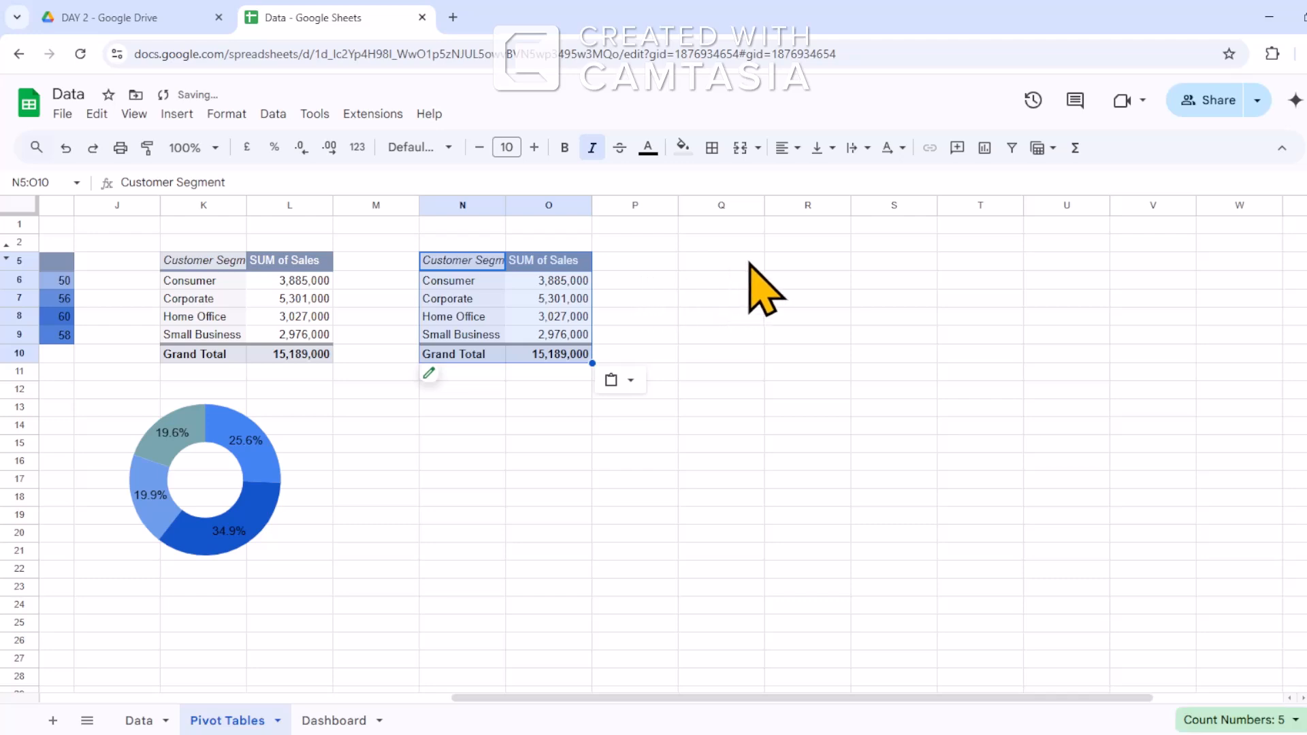
{"action": "left_click", "coordinate": [778, 262]}
{"action": "key", "text": "ctrl+v"}
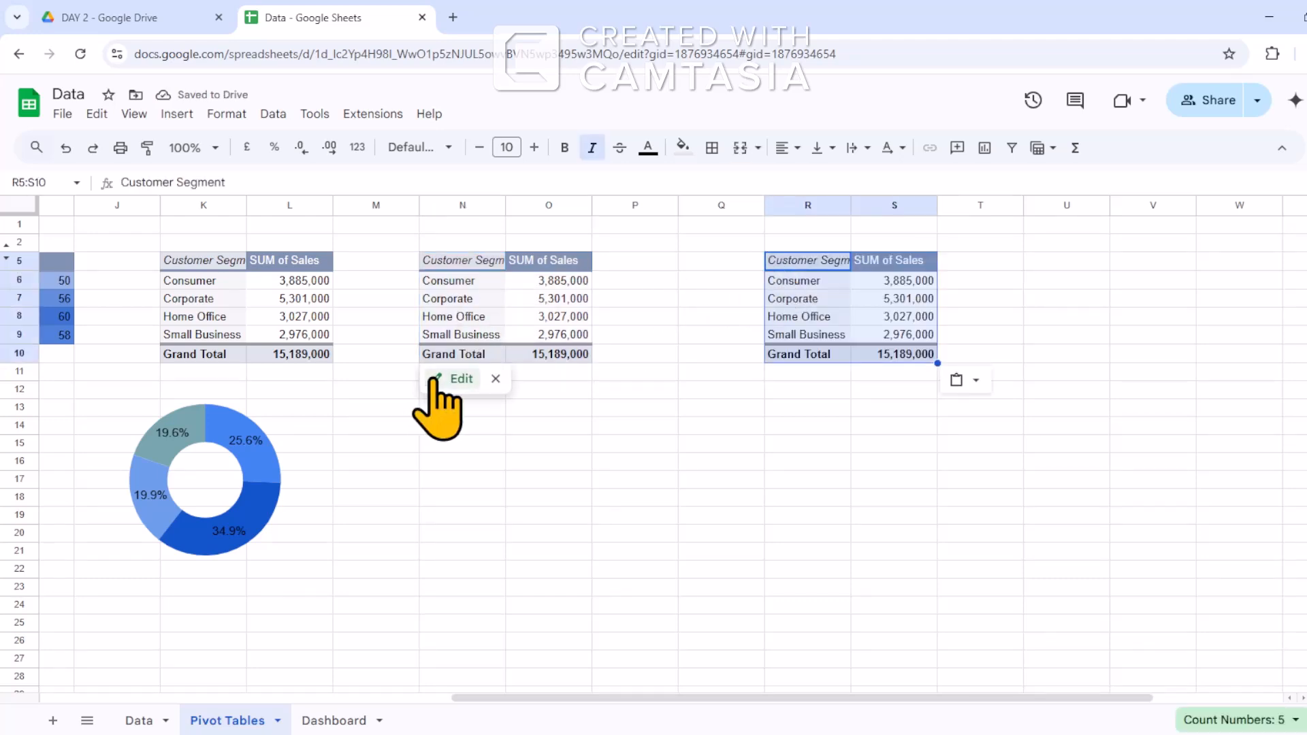
Set the Product Category filter of the pivot table at N5 to show only Office Supplies.
{"action": "left_click", "coordinate": [436, 381]}
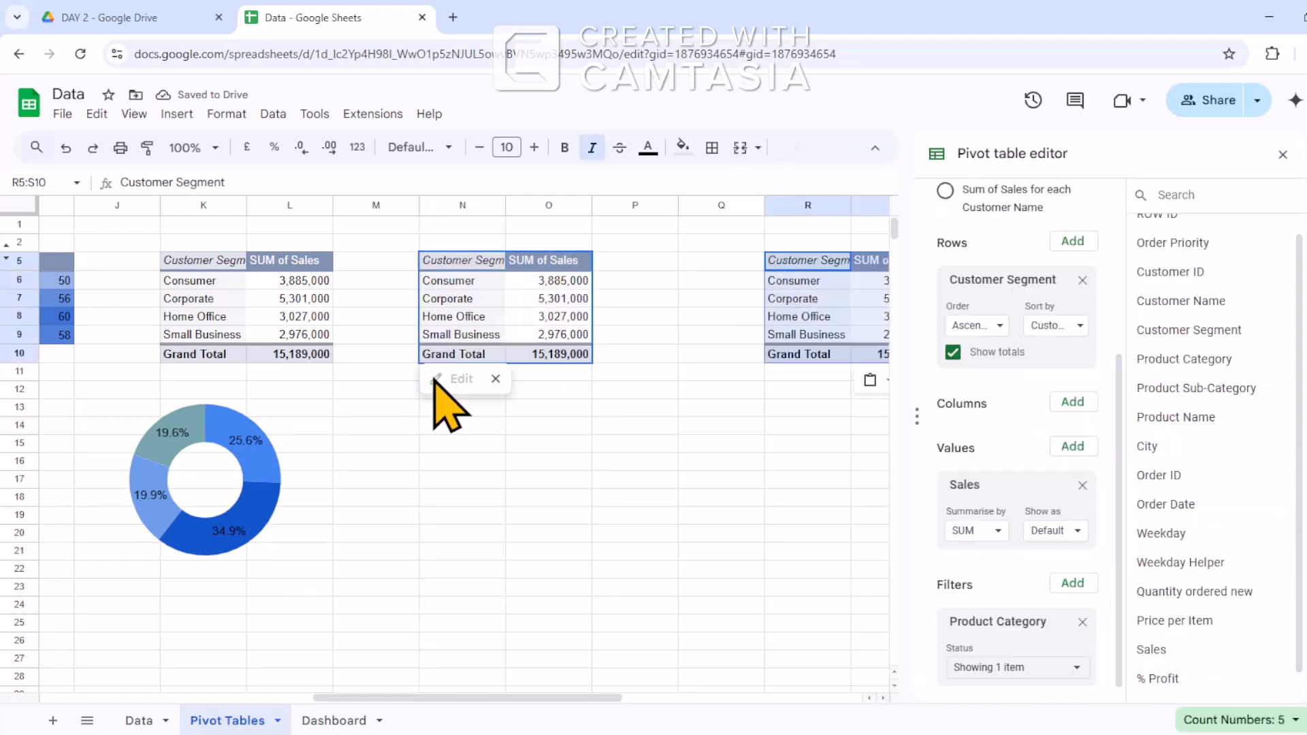
{"action": "left_click", "coordinate": [226, 339]}
{"action": "left_click", "coordinate": [542, 318]}
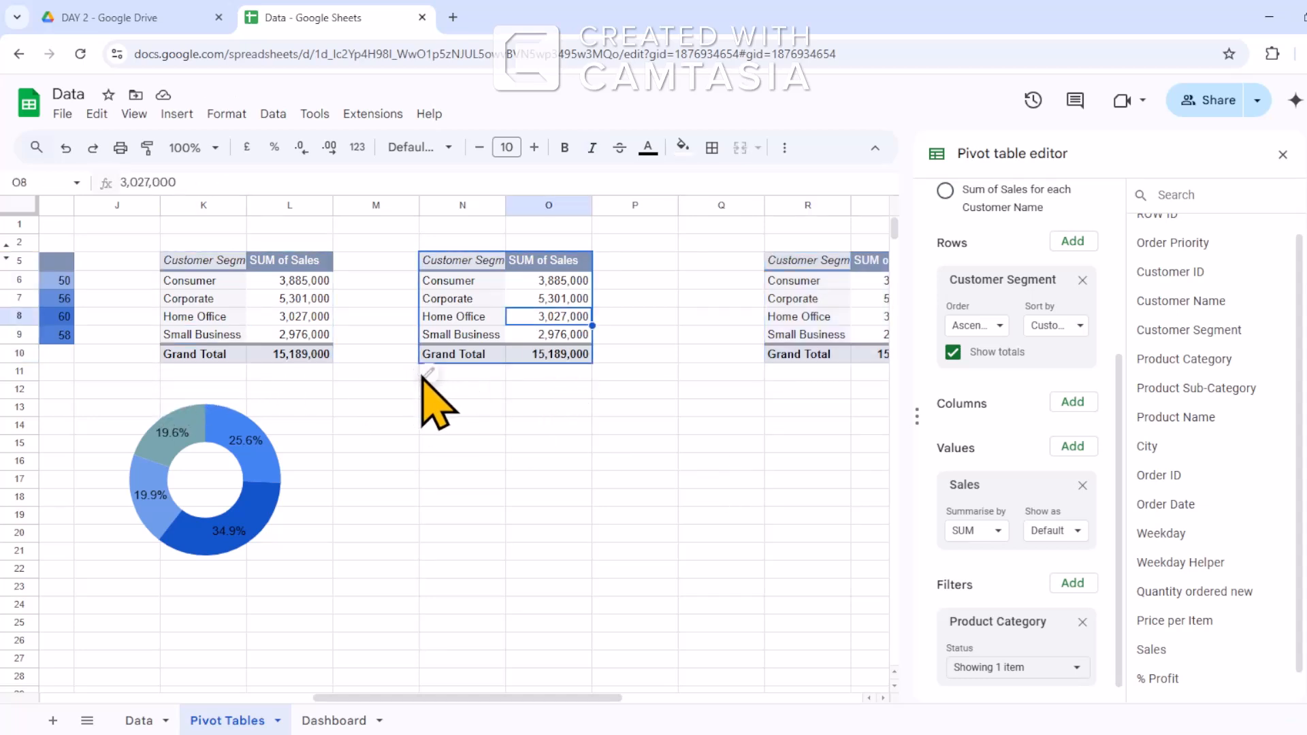
{"action": "scroll", "coordinate": [1035, 623], "scroll_direction": "down", "scroll_amount": 1}
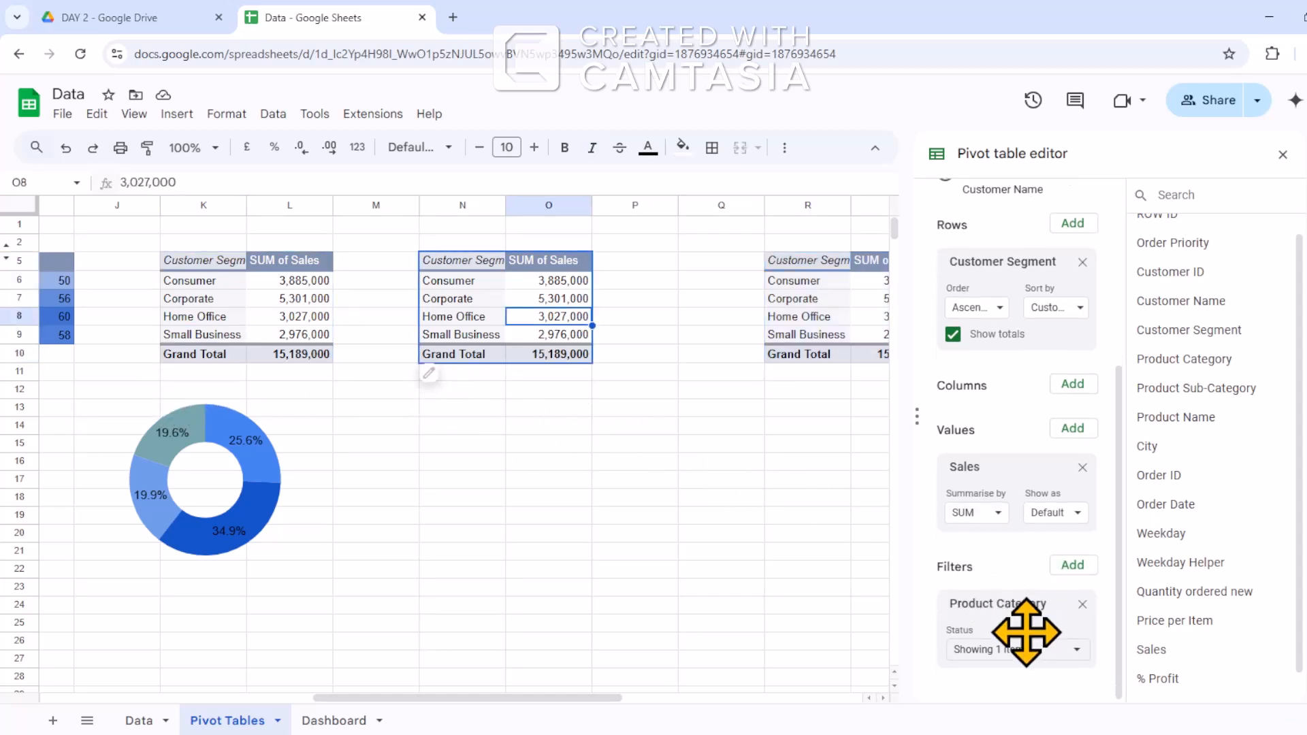
{"action": "left_click", "coordinate": [1078, 651]}
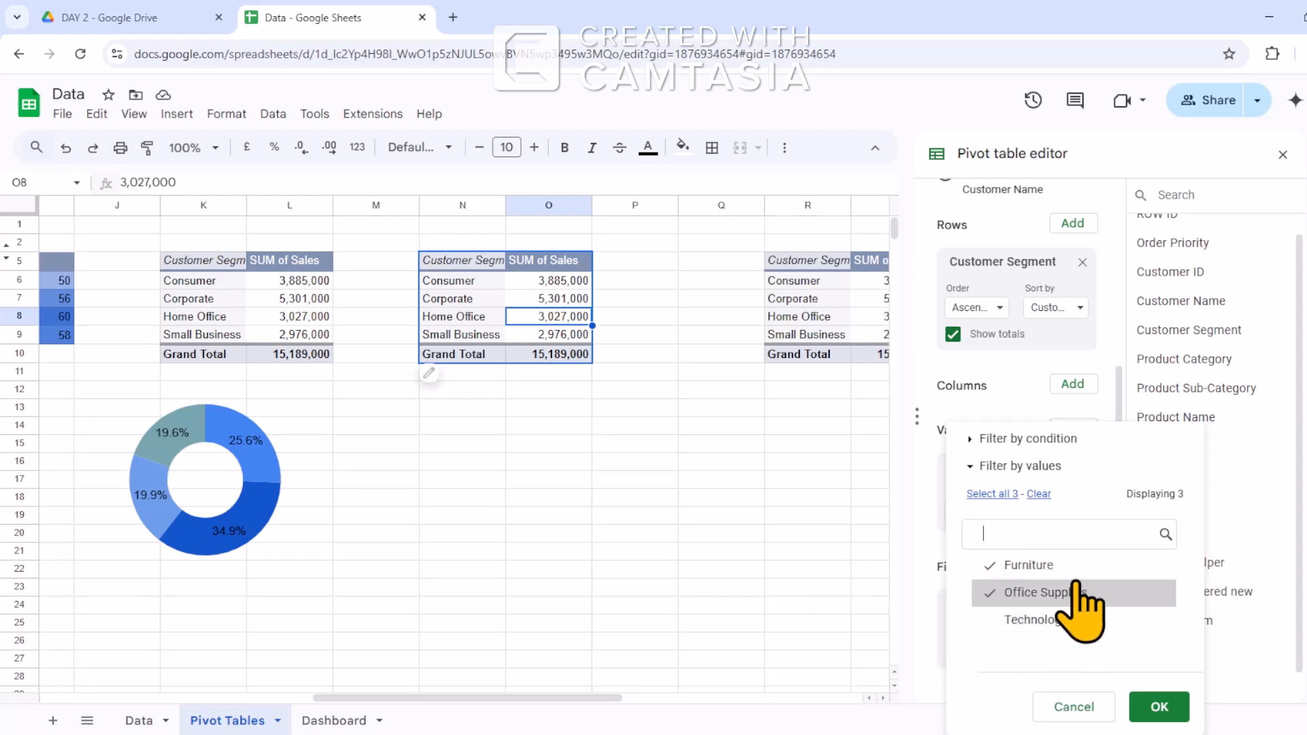
{"action": "left_click", "coordinate": [1028, 565]}
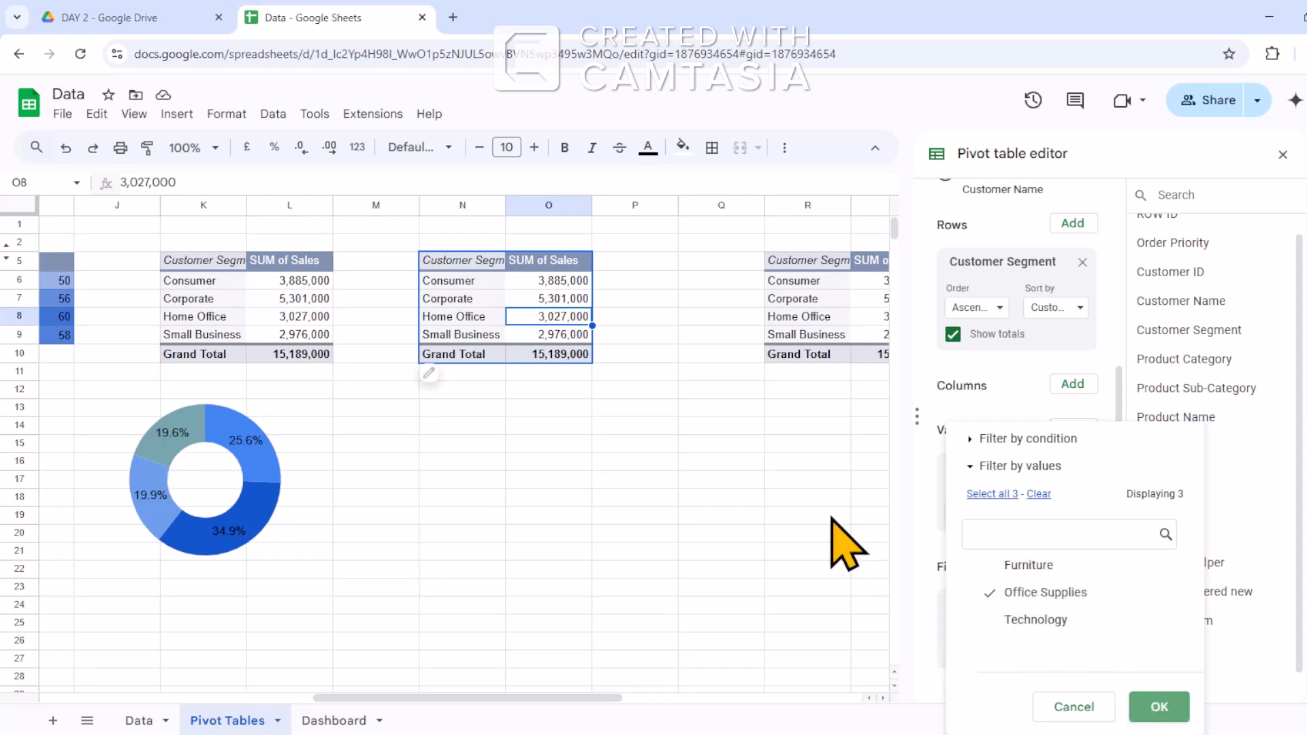
Duplicate the Furniture doughnut chart beneath the Office Supplies pivot table, pasting it at cell N14.
{"action": "left_click", "coordinate": [189, 474]}
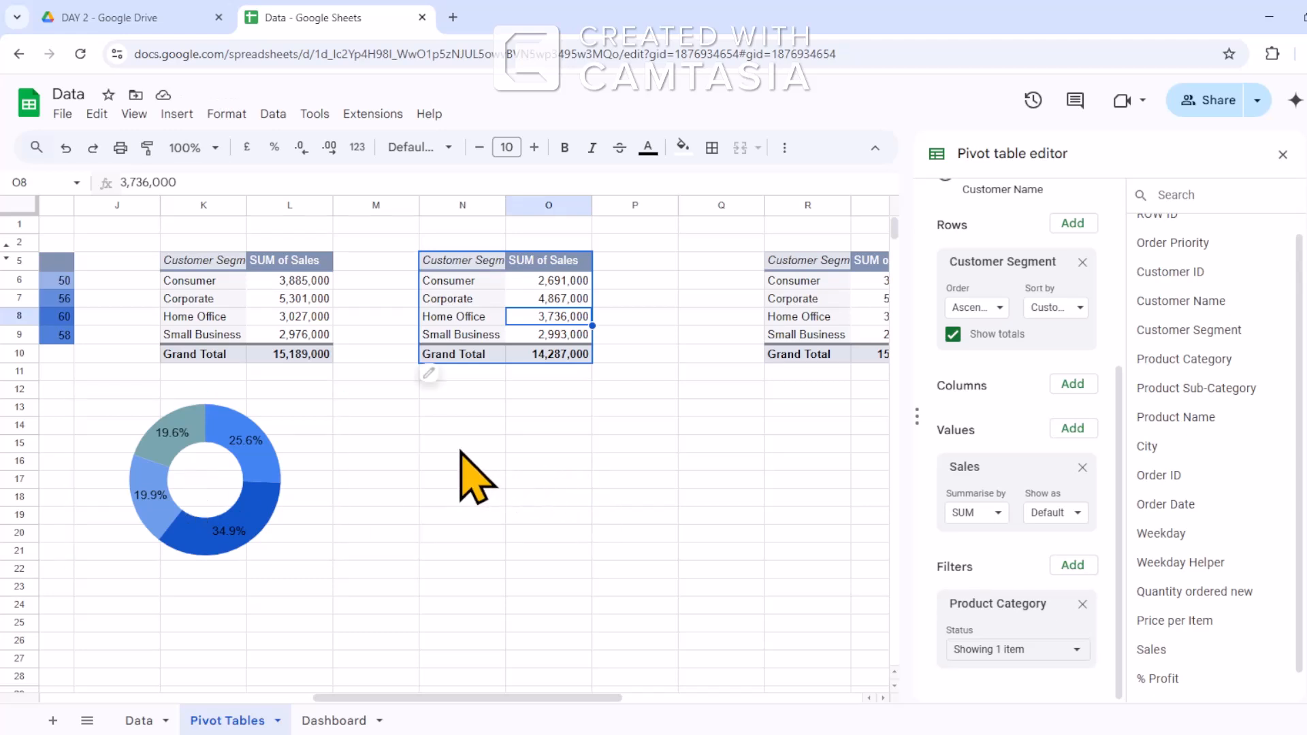
{"action": "left_click", "coordinate": [429, 429]}
{"action": "key", "text": "ctrl+v"}
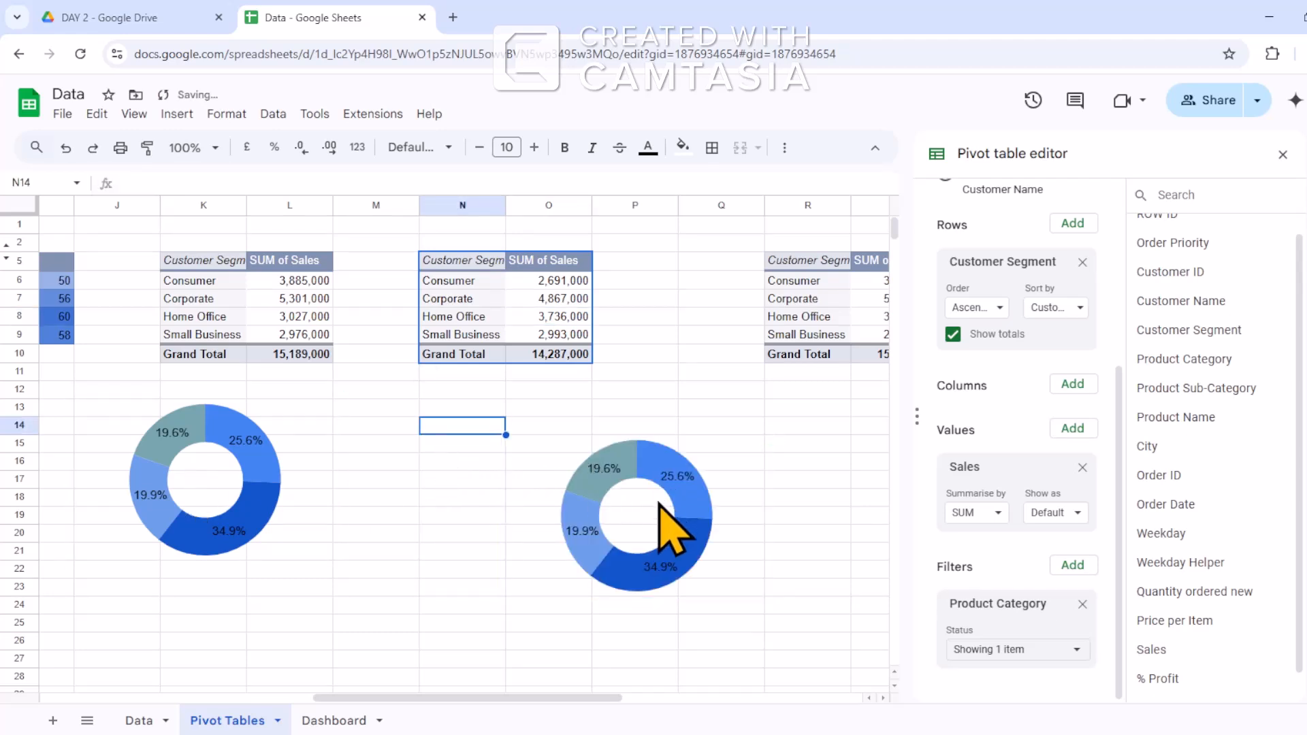
{"action": "left_click", "coordinate": [1285, 157]}
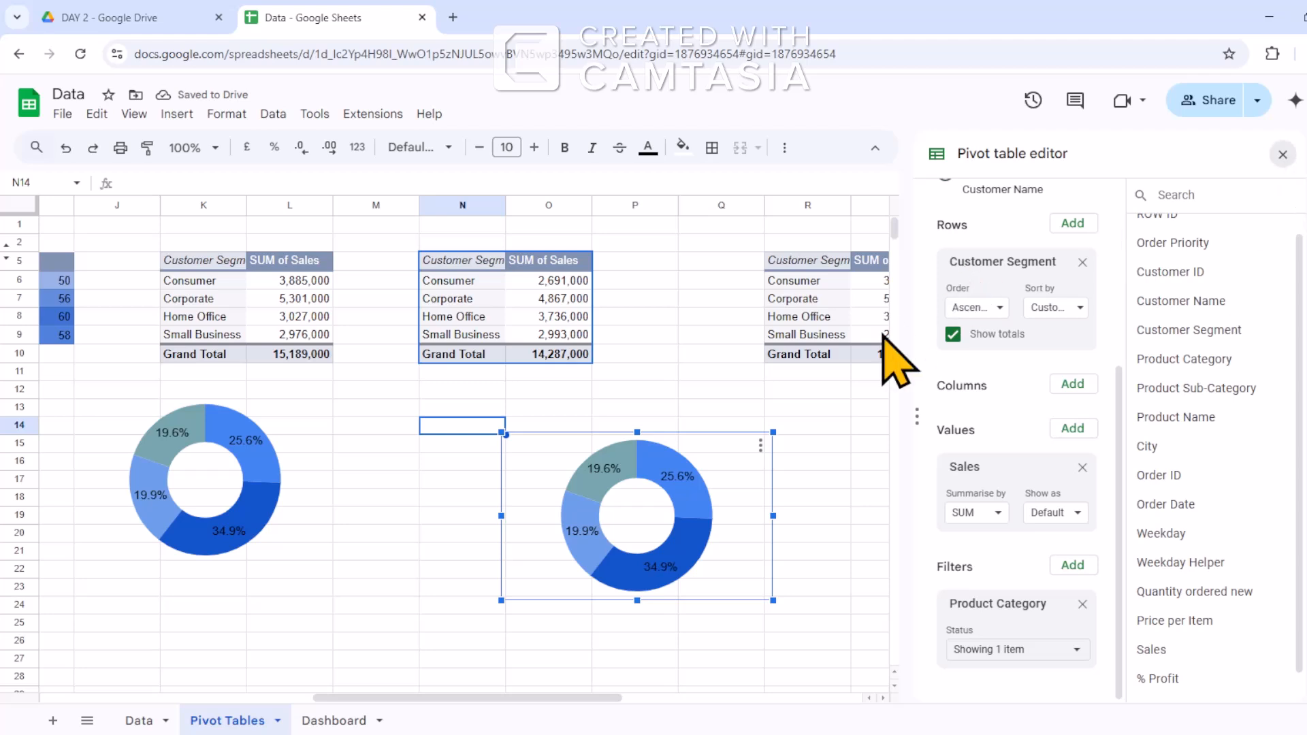
{"action": "double_click", "coordinate": [661, 490]}
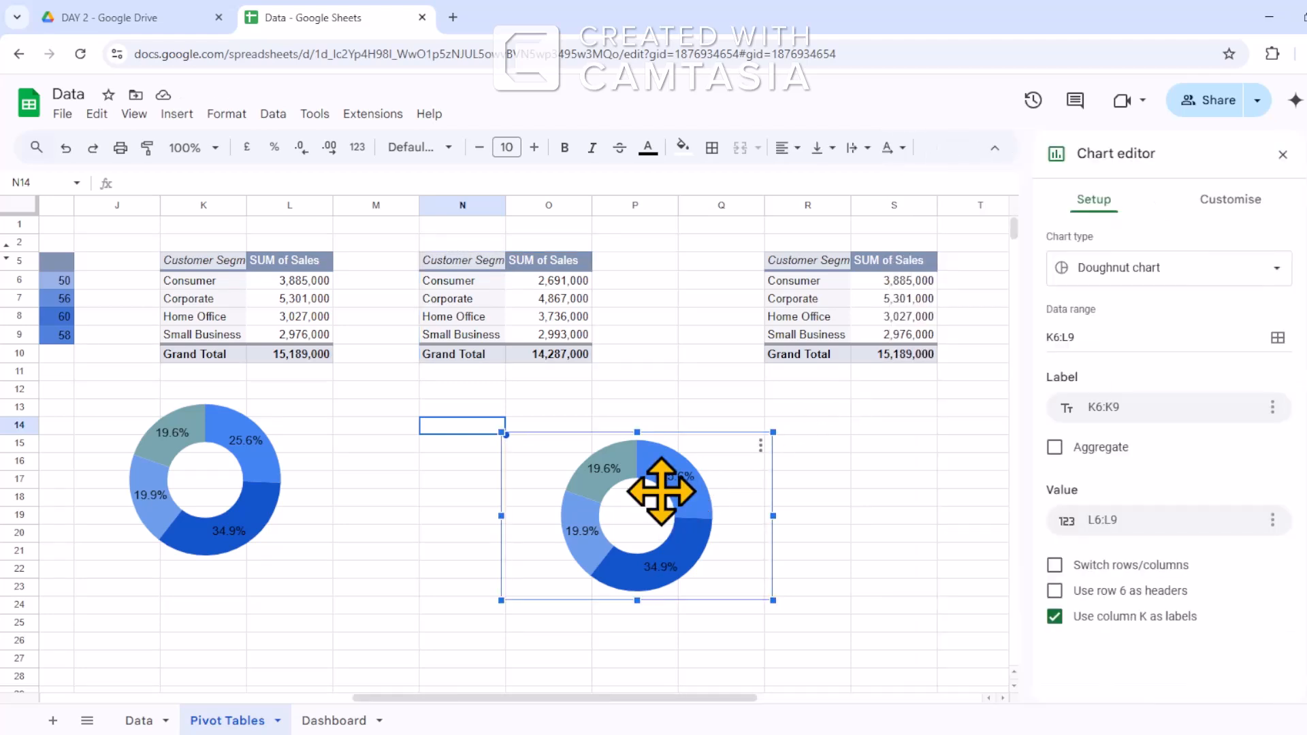
{"action": "left_click", "coordinate": [1114, 341]}
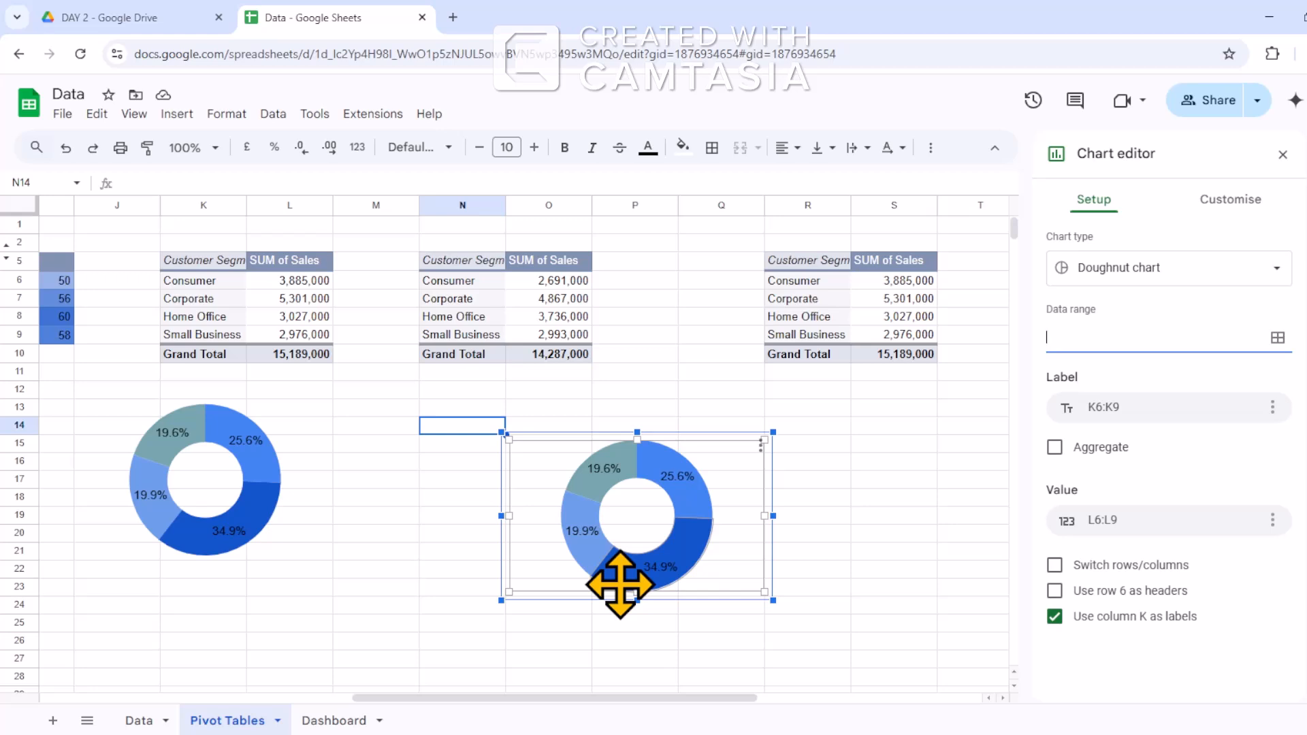
{"action": "left_click_drag", "start_coordinate": [453, 287], "coordinate": [542, 319]}
Set the copied doughnut chart's data range to N6:O9 and move it beneath the Office Supplies pivot table, around rows 13 to 22.
{"action": "left_click", "coordinate": [628, 522]}
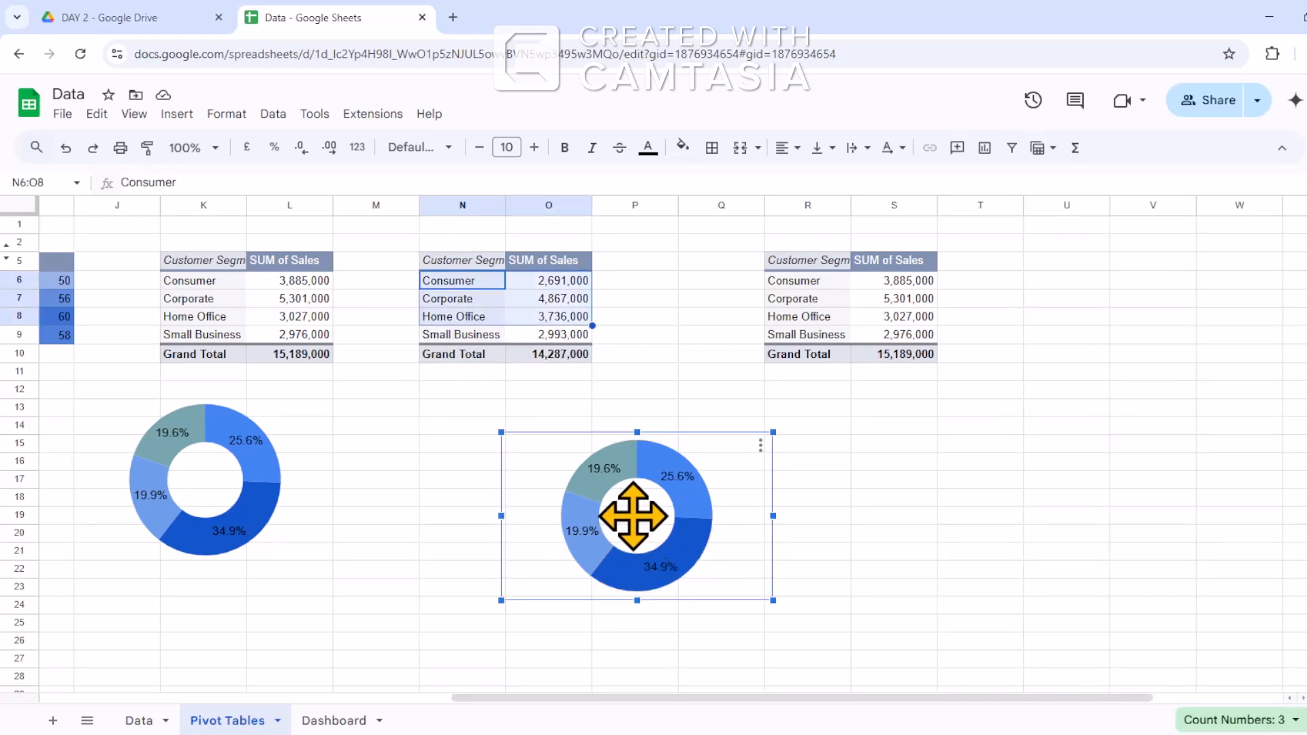
{"action": "double_click", "coordinate": [628, 521]}
{"action": "left_click", "coordinate": [1277, 338]}
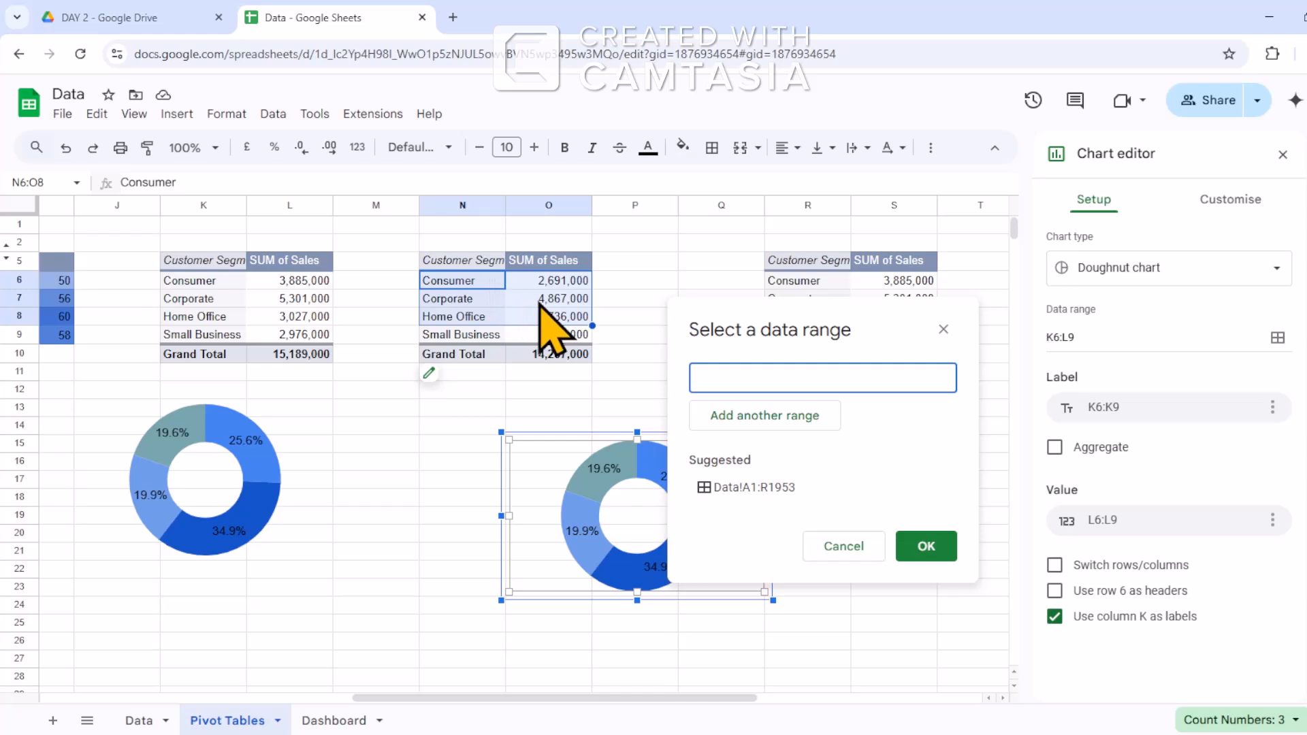
{"action": "left_click_drag", "start_coordinate": [550, 326], "coordinate": [576, 339]}
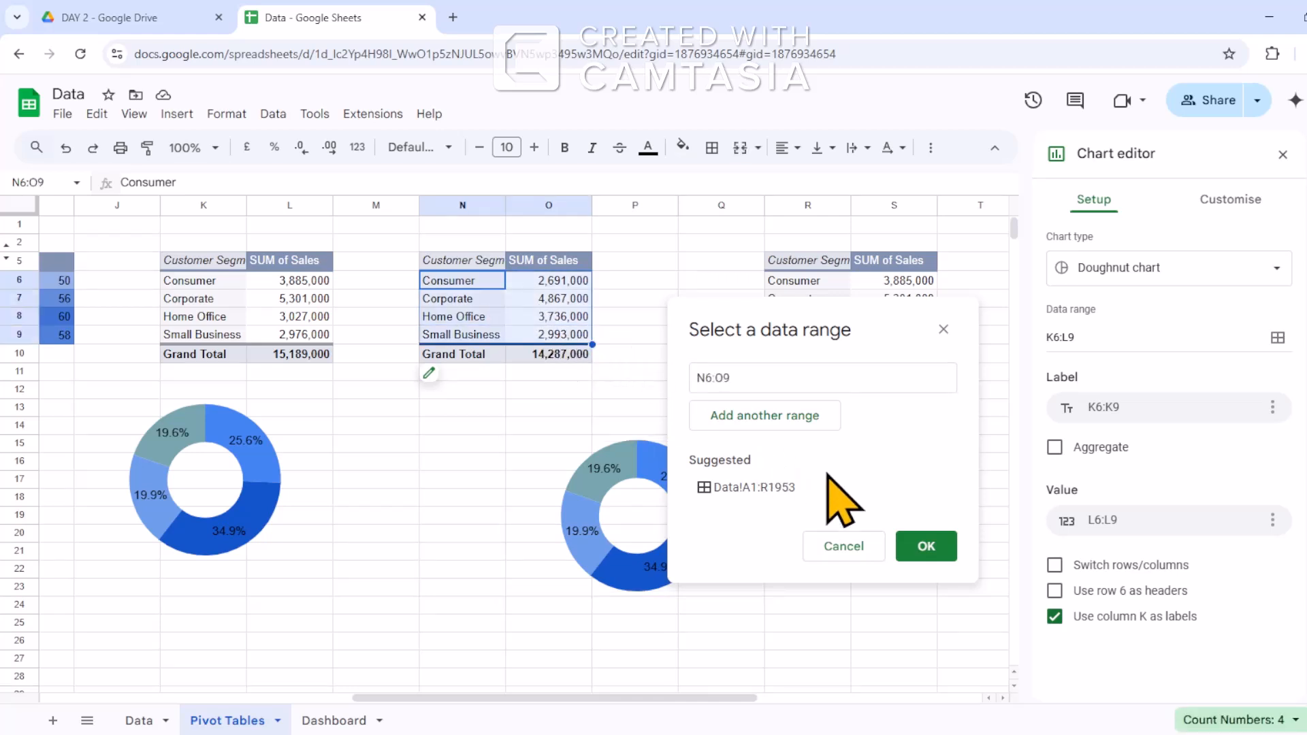
{"action": "left_click", "coordinate": [928, 547]}
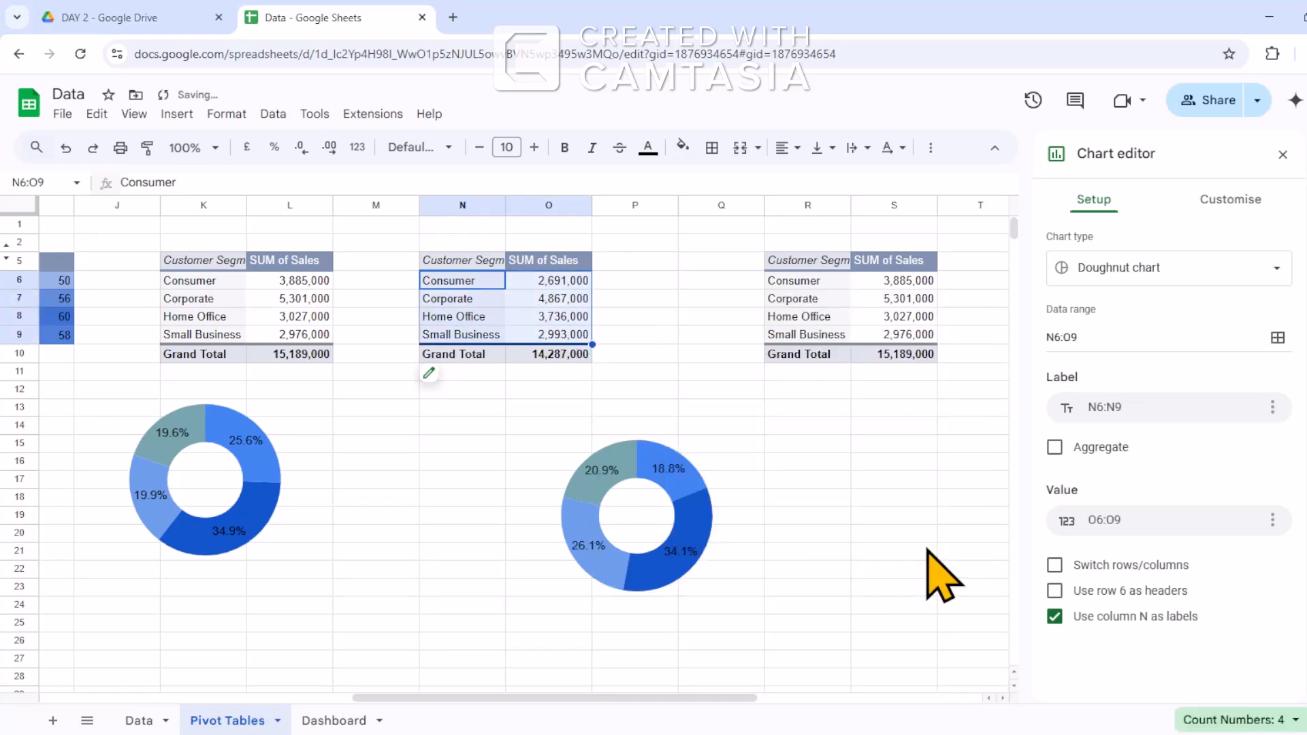
{"action": "left_click", "coordinate": [644, 507]}
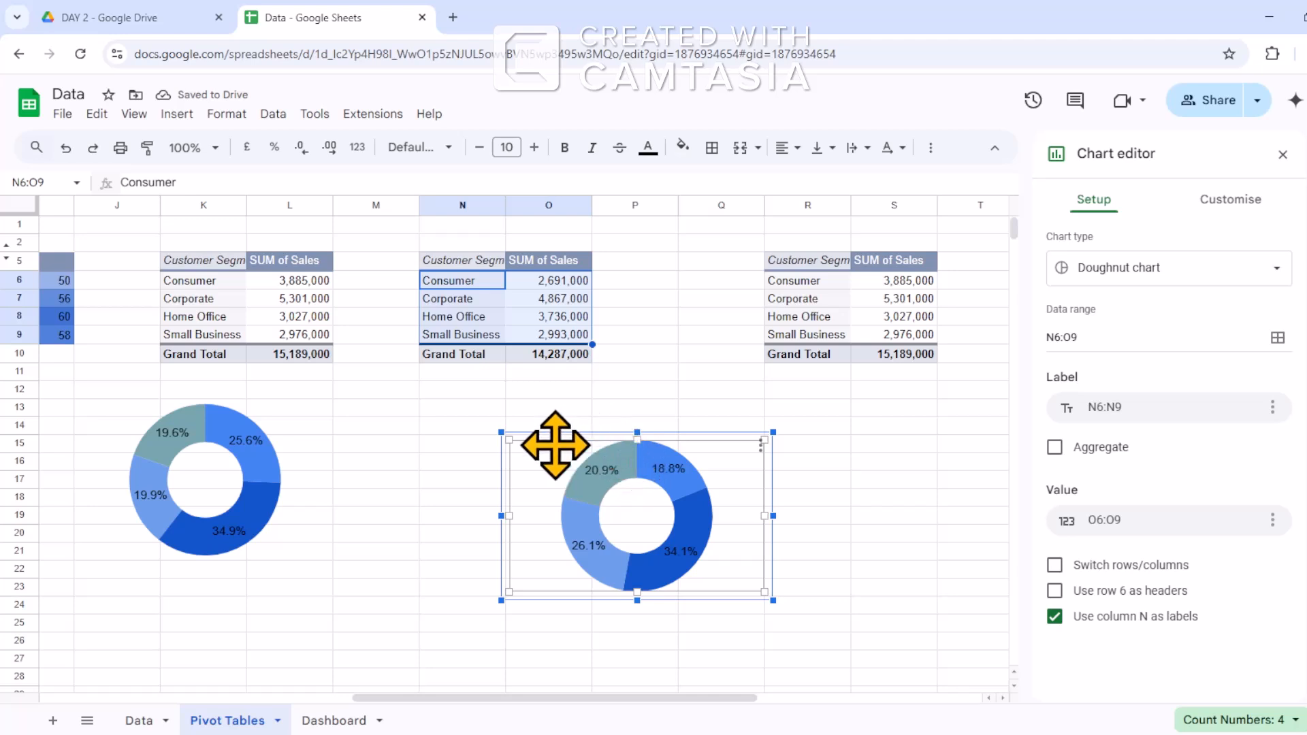
{"action": "left_click_drag", "start_coordinate": [533, 452], "coordinate": [423, 429]}
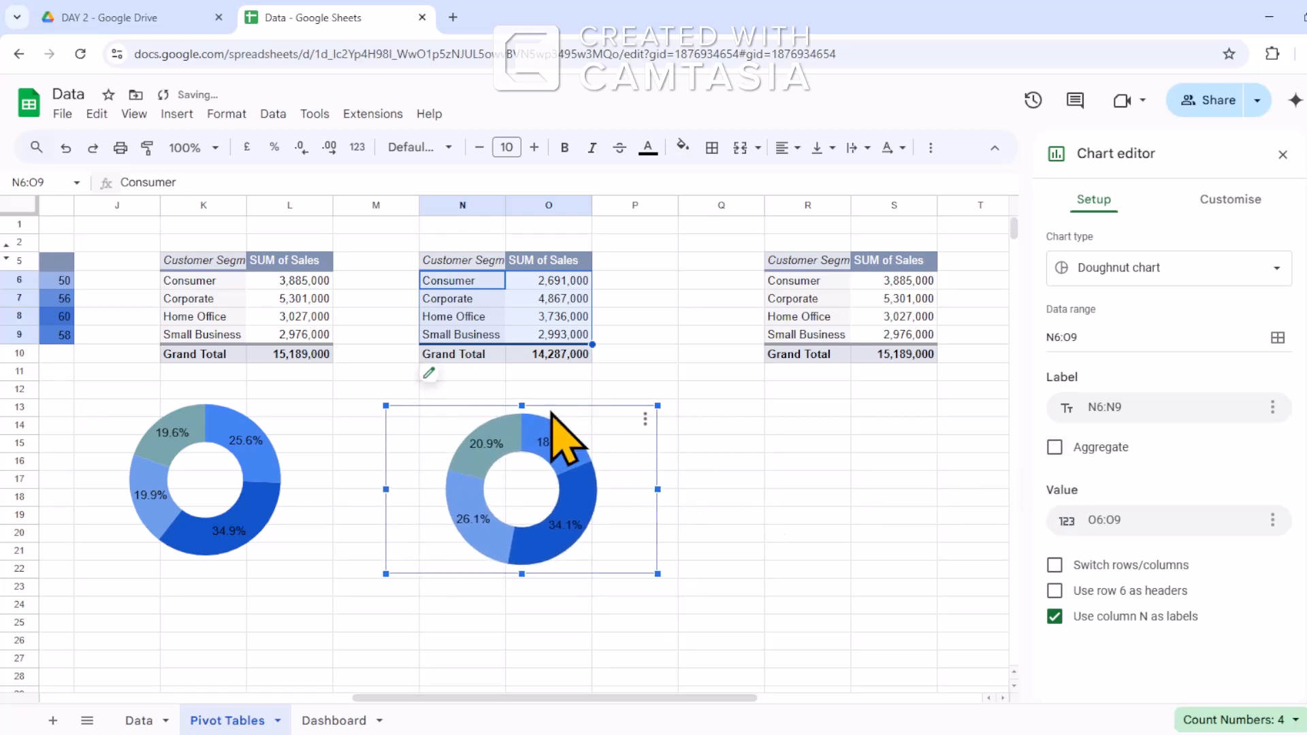
{"action": "key", "text": "Escape"}
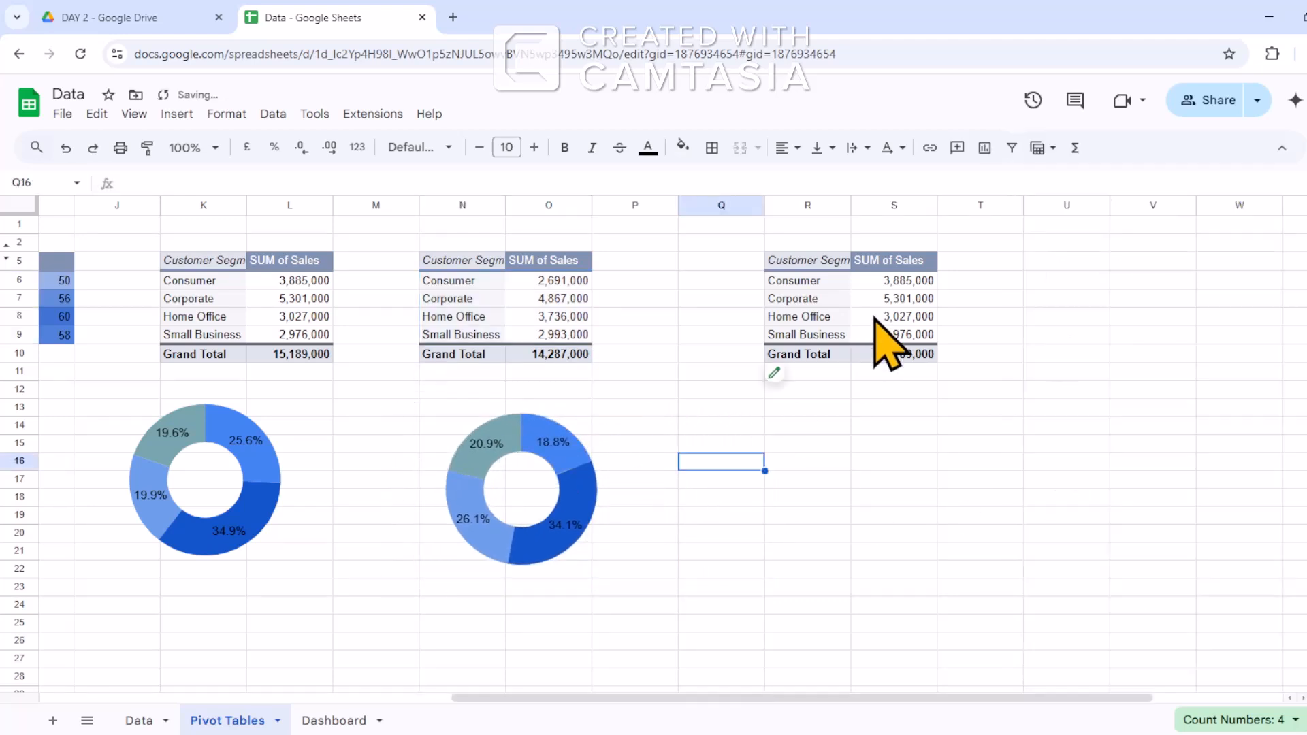
Set the Product Category filter of the pivot table at R5 to show only Technology.
{"action": "left_click", "coordinate": [776, 374]}
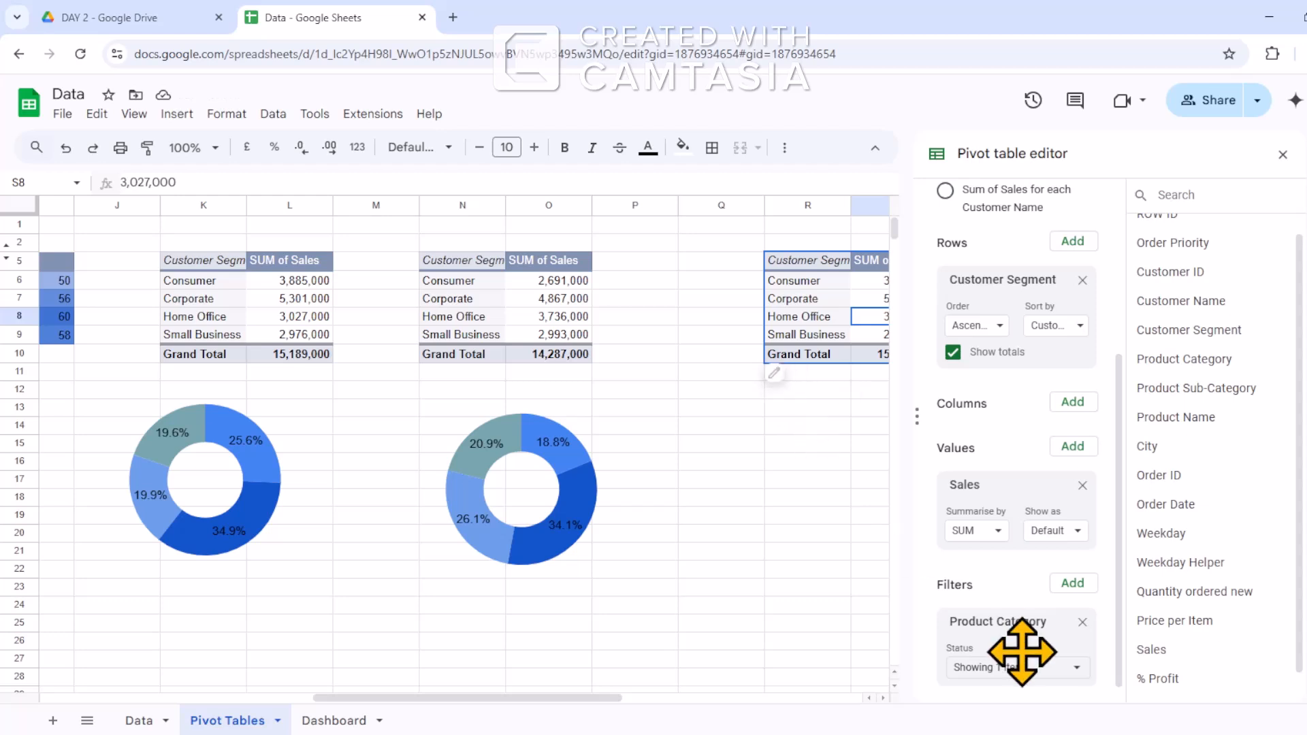
{"action": "left_click", "coordinate": [1079, 667]}
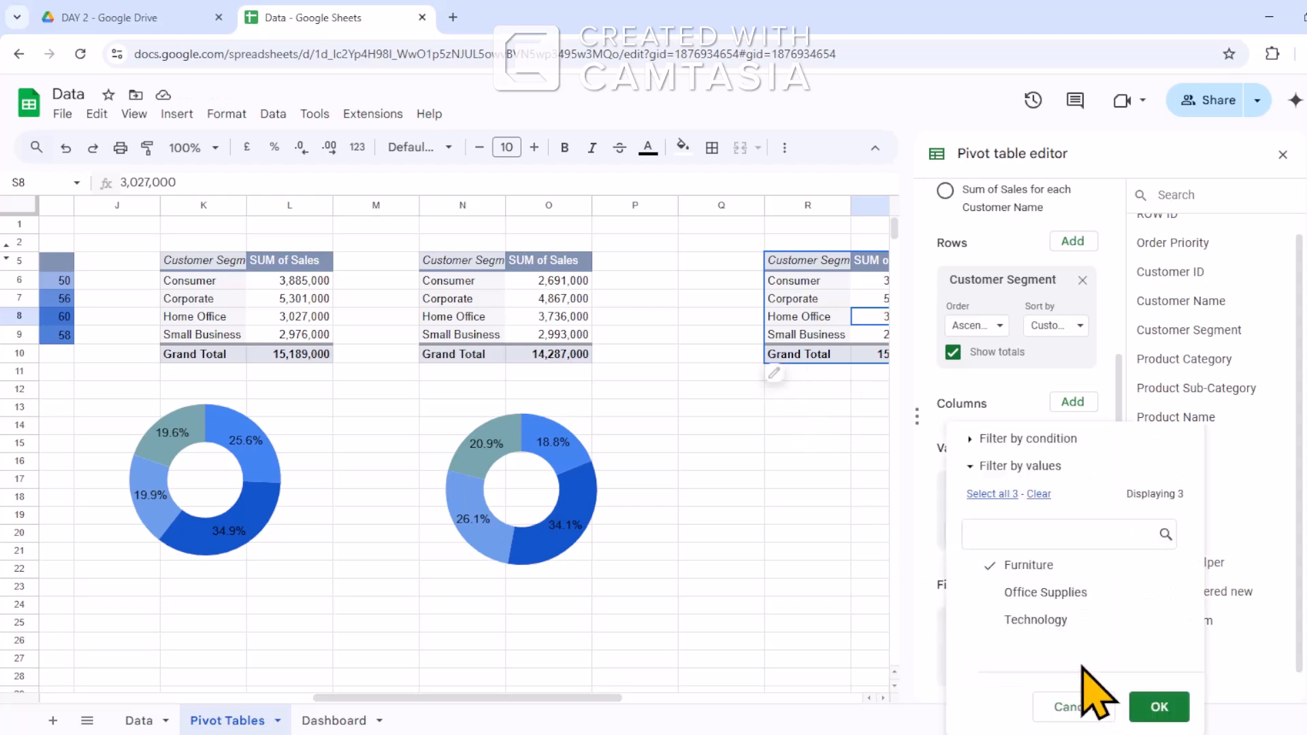
{"action": "left_click", "coordinate": [1004, 565]}
{"action": "left_click", "coordinate": [1006, 619]}
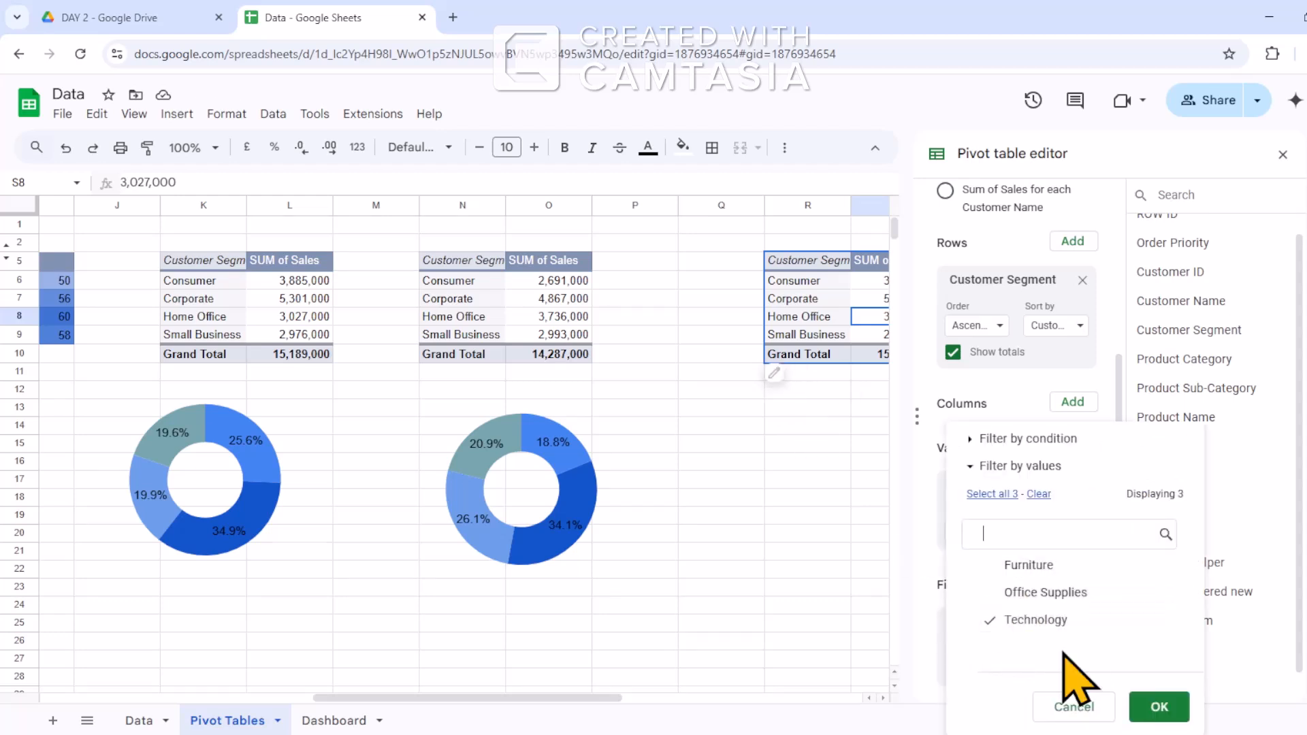
{"action": "left_click", "coordinate": [1159, 708]}
Duplicate the Office Supplies doughnut chart beneath the Technology pivot table, pasting it at cell R14.
{"action": "left_click", "coordinate": [824, 426]}
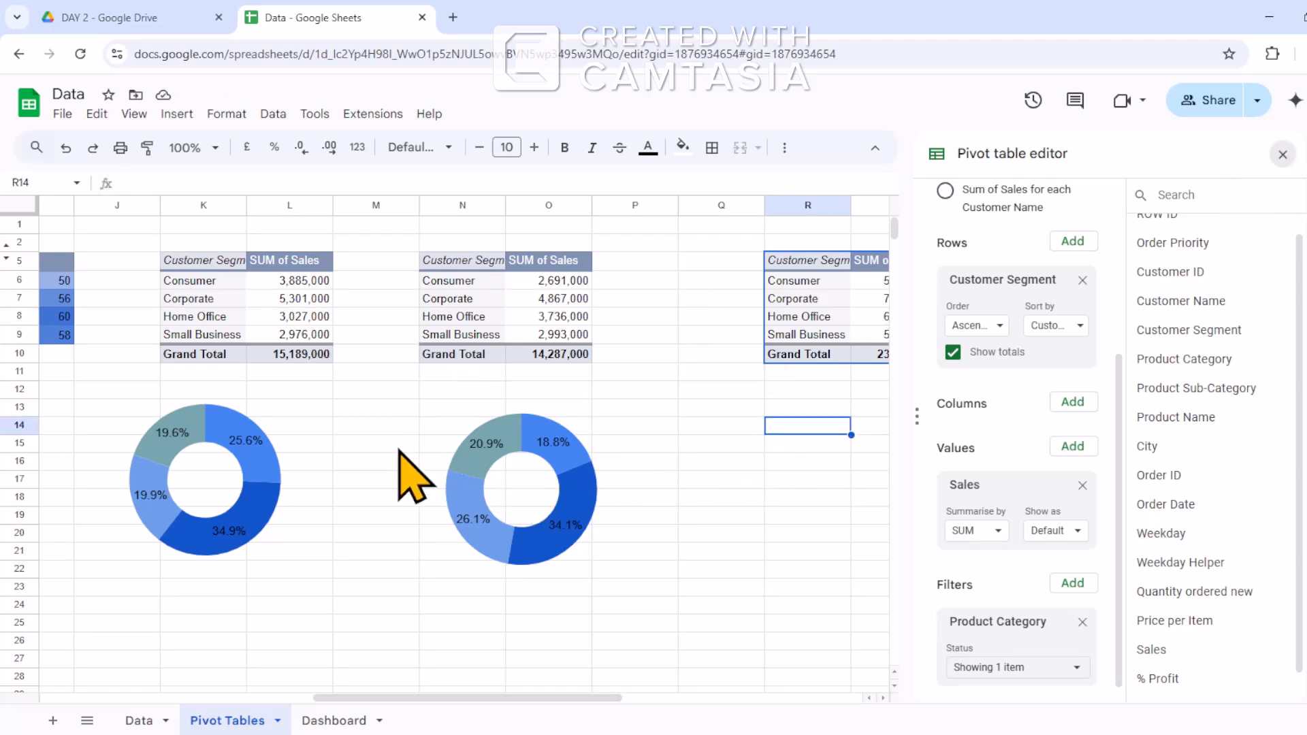
{"action": "left_click", "coordinate": [500, 485]}
{"action": "key", "text": "Escape"}
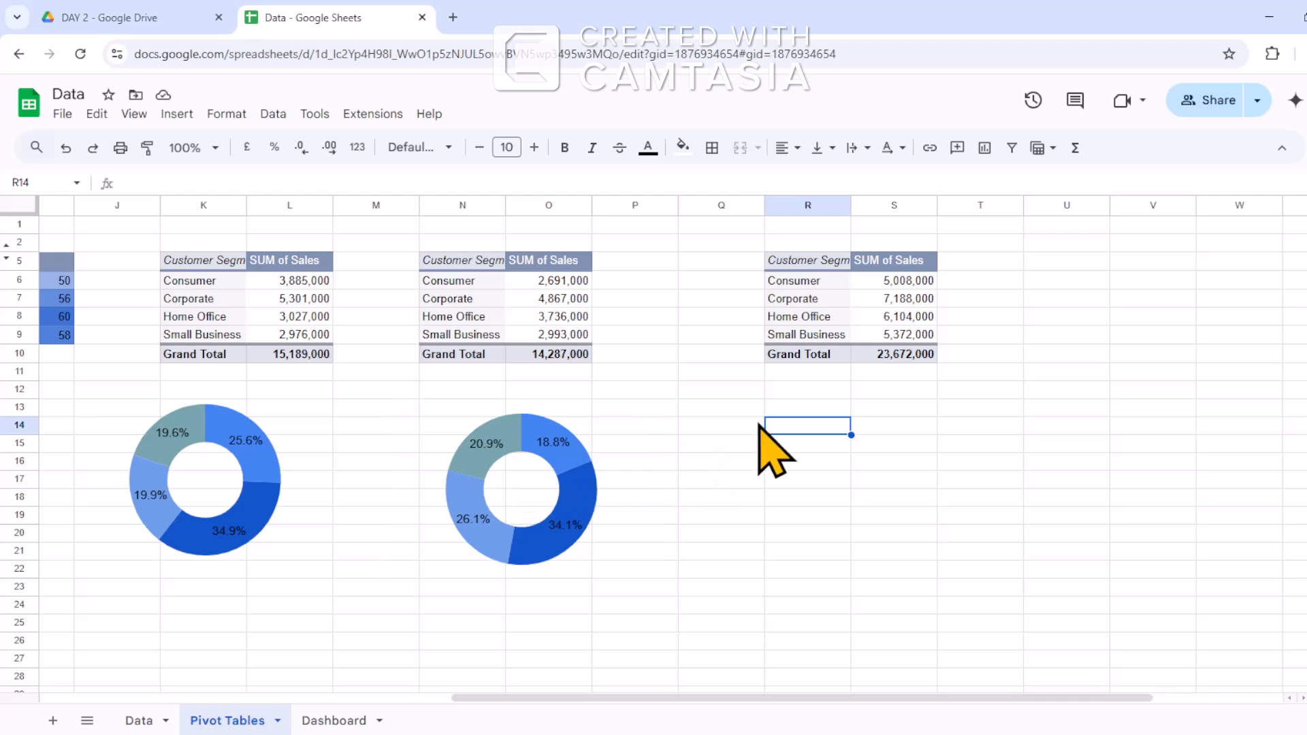
{"action": "key", "text": "ctrl+v"}
{"action": "left_click", "coordinate": [977, 497]}
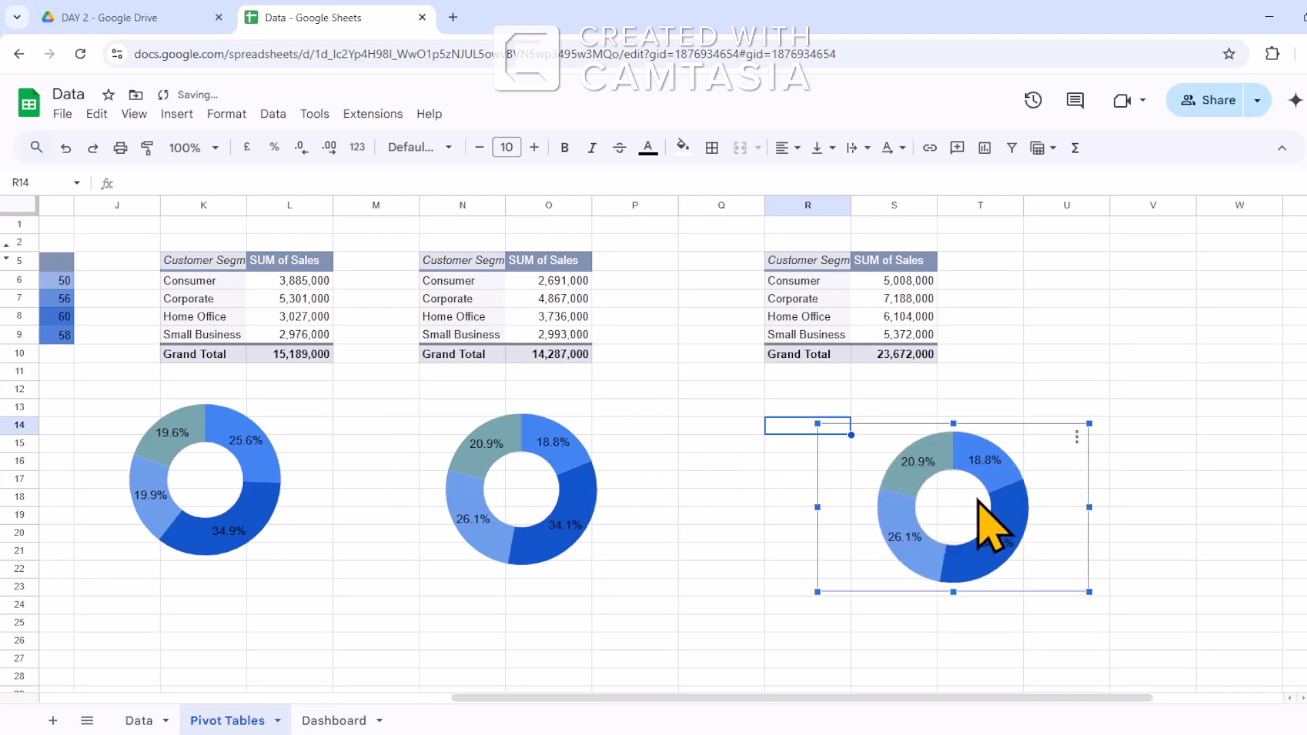
Set the newest doughnut chart's data range to R6:S9 and move it beneath the Technology pivot table, around rows 12 to 21.
{"action": "double_click", "coordinate": [977, 497]}
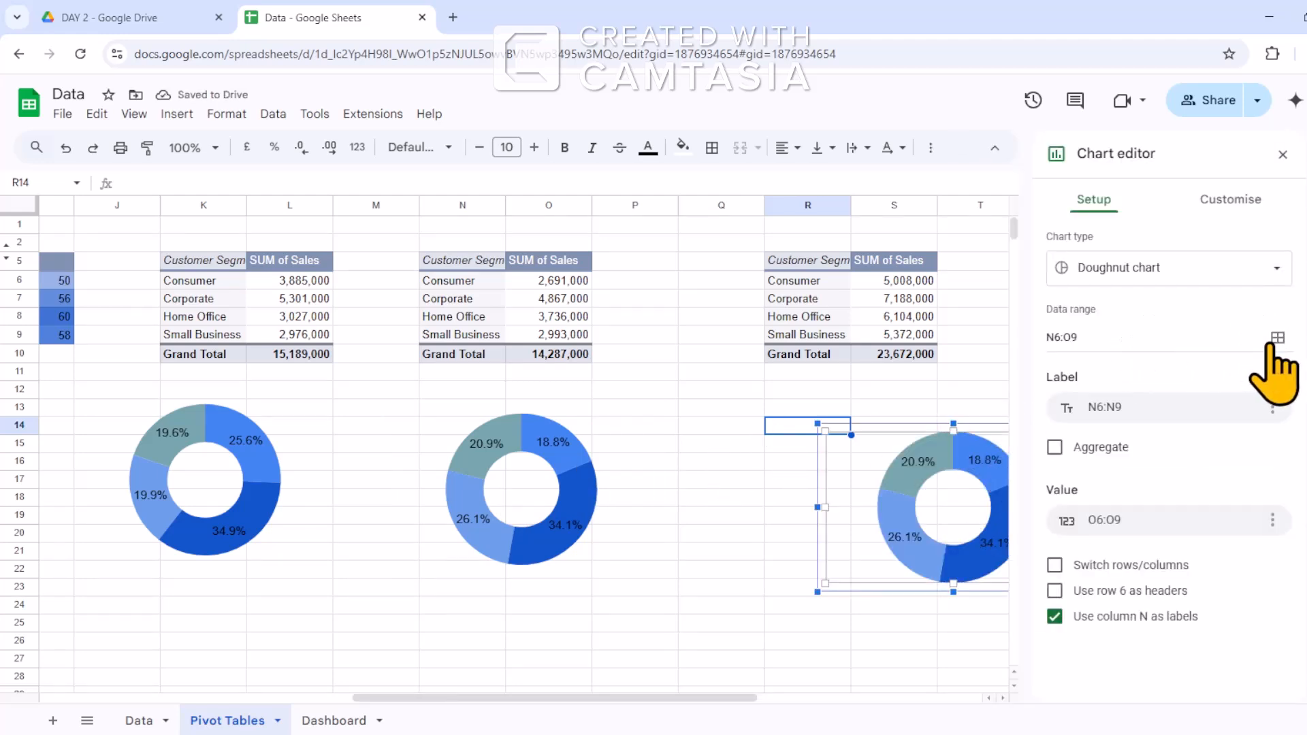
{"action": "left_click", "coordinate": [1278, 339]}
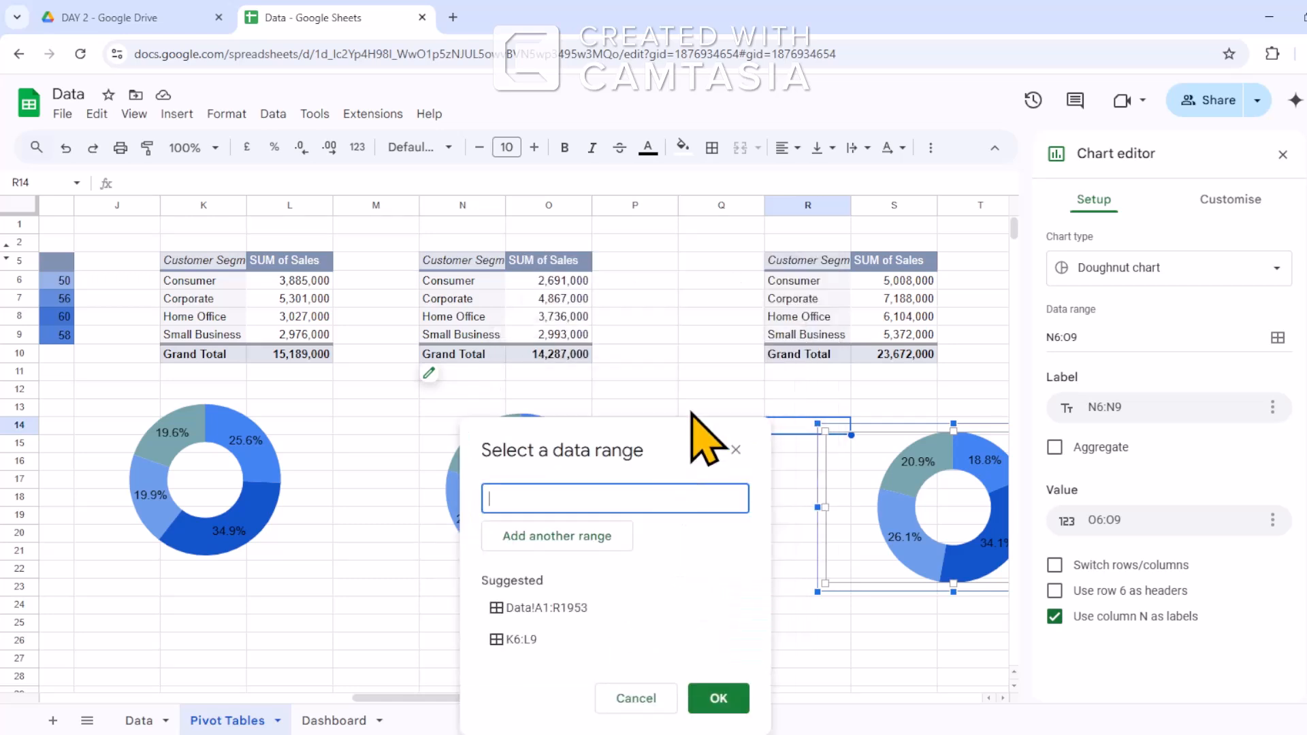
{"action": "left_click_drag", "start_coordinate": [783, 281], "coordinate": [810, 317]}
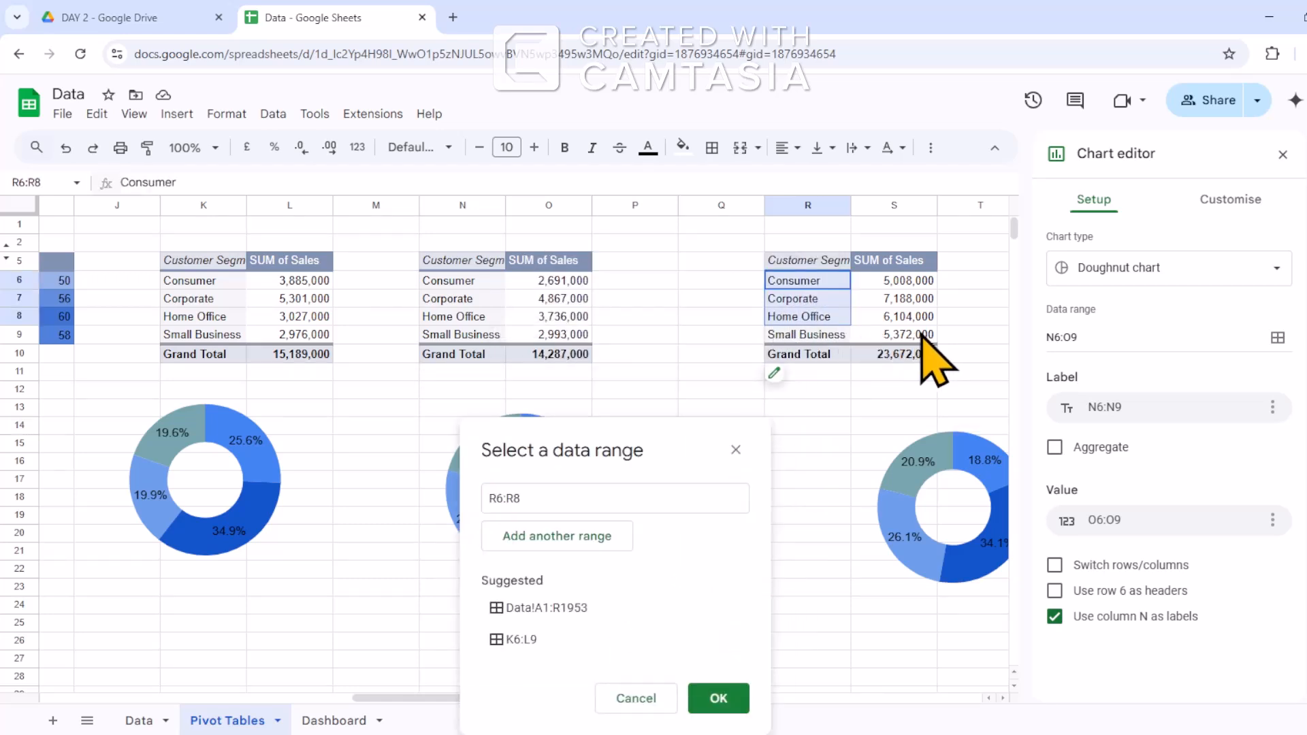
{"action": "left_click_drag", "start_coordinate": [923, 332], "coordinate": [927, 337]}
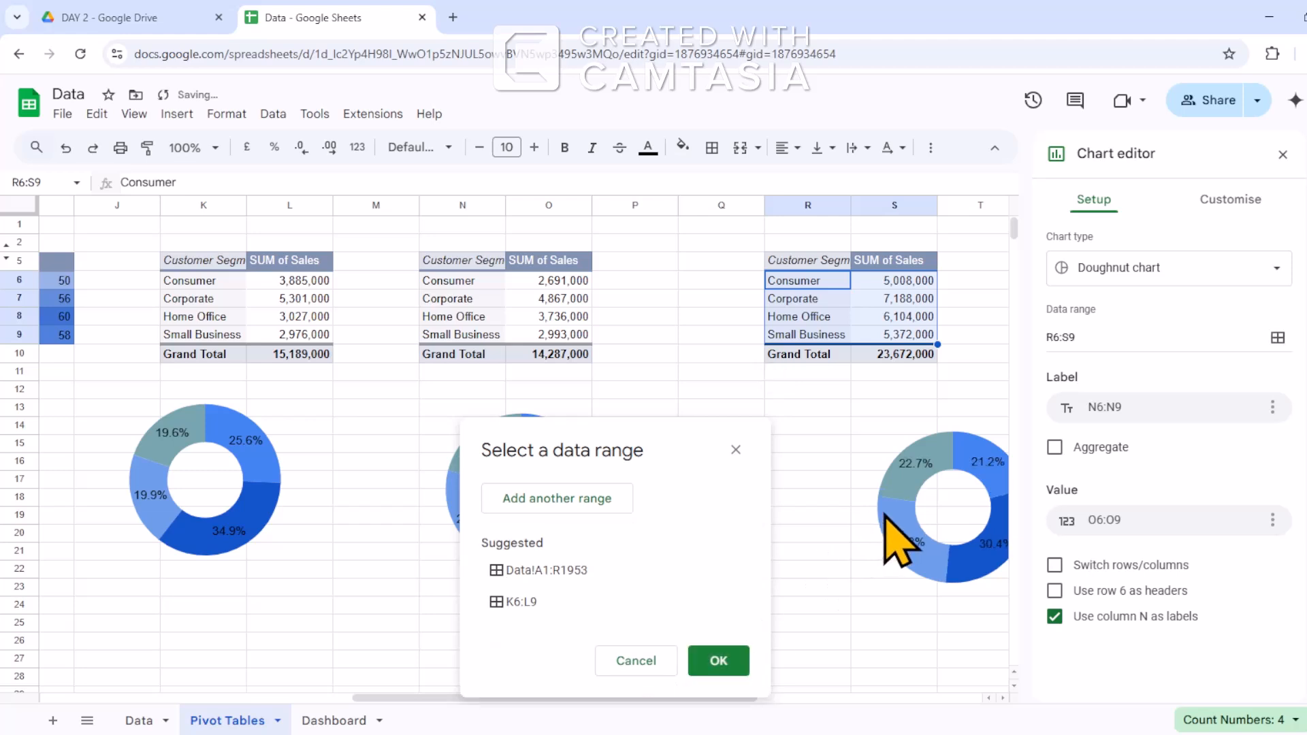
{"action": "key", "text": "Return"}
{"action": "left_click", "coordinate": [942, 501]}
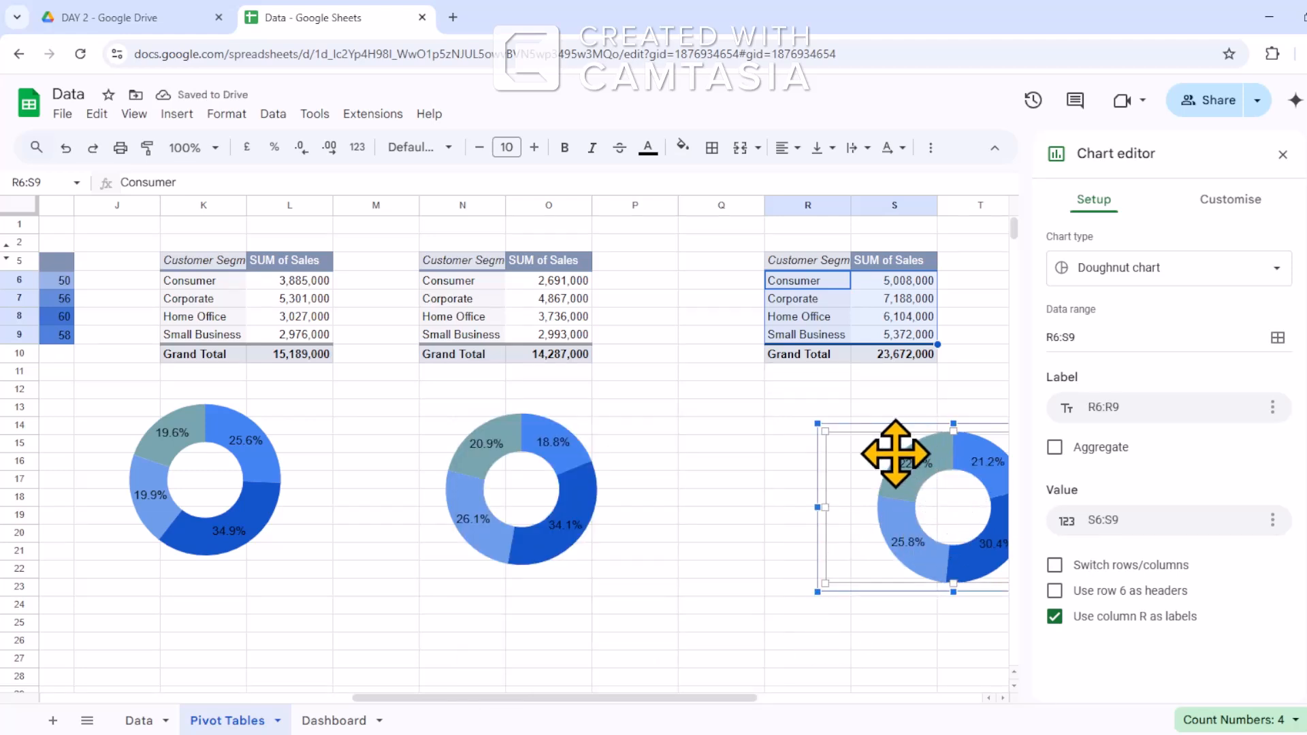
{"action": "left_click_drag", "start_coordinate": [896, 454], "coordinate": [790, 427]}
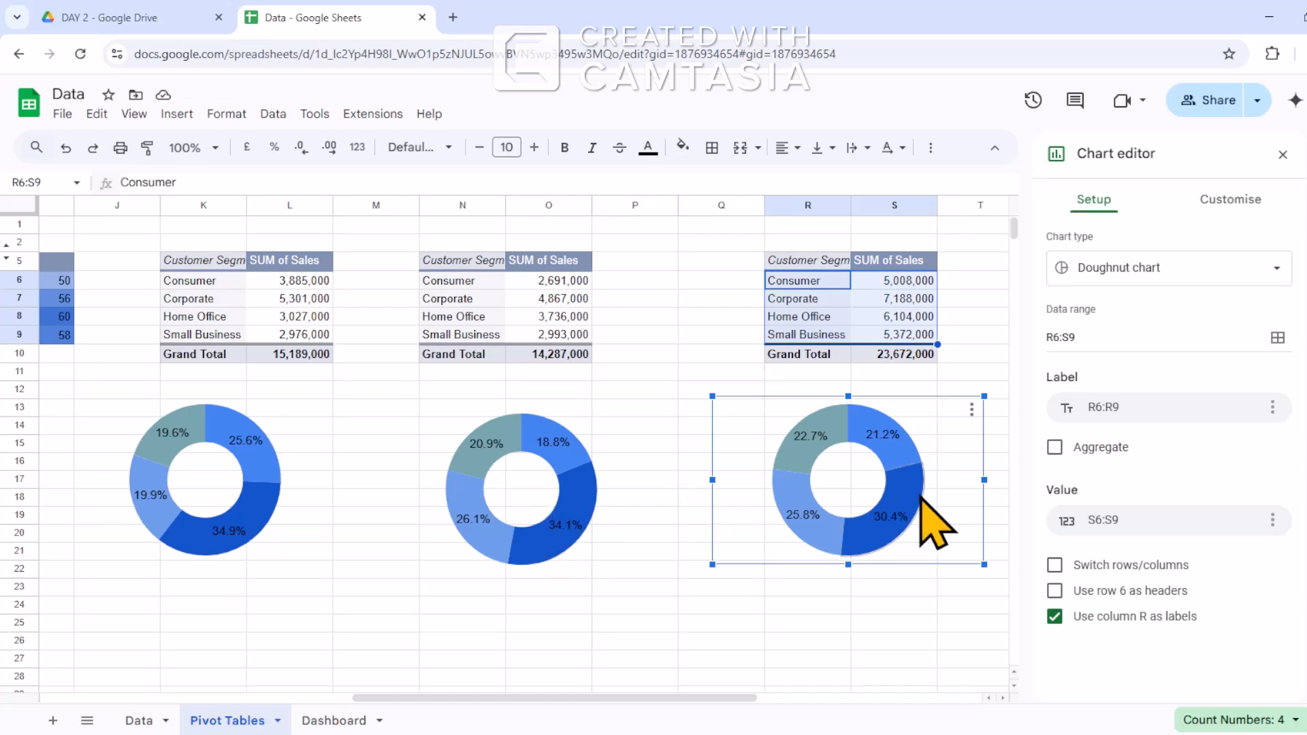
Copy the Office Supplies doughnut chart from the Pivot Tables sheet and paste it at cell F15 of the Dashboard sheet.
{"action": "left_click", "coordinate": [526, 499]}
{"action": "left_click_drag", "start_coordinate": [526, 500], "coordinate": [522, 505]}
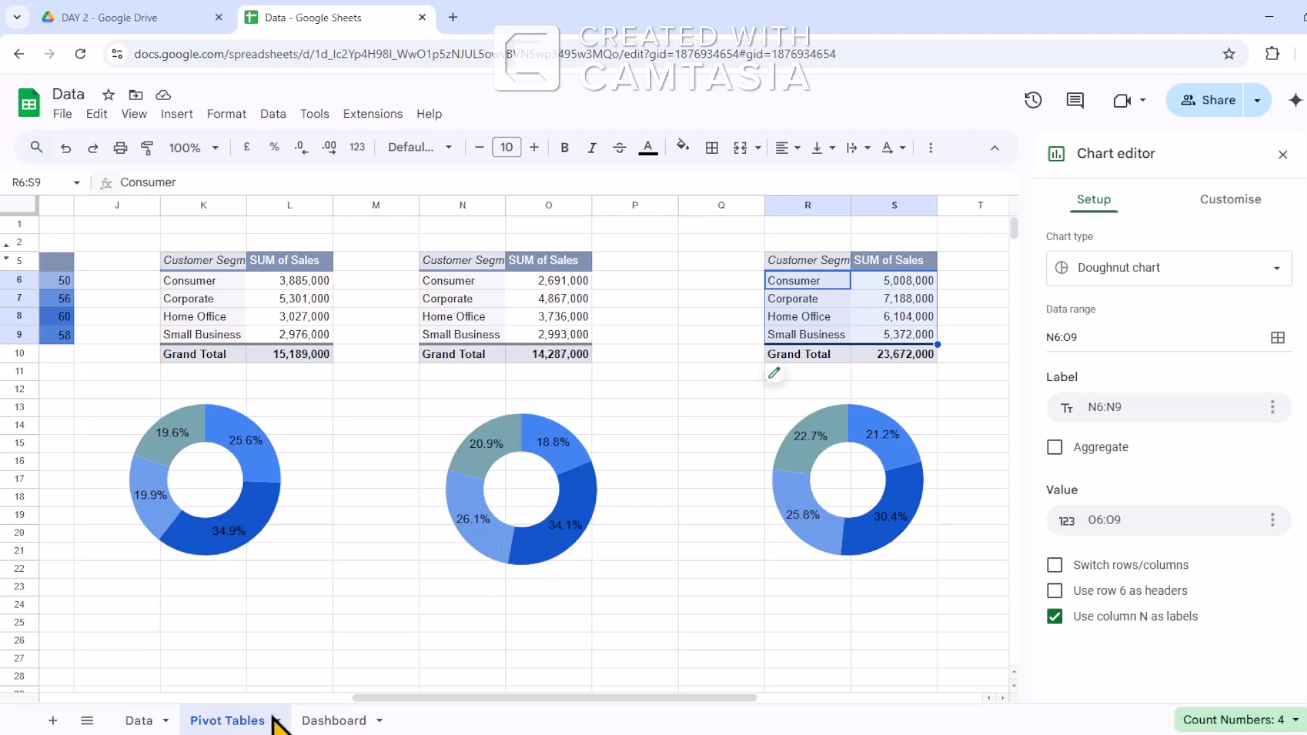
{"action": "left_click", "coordinate": [335, 720]}
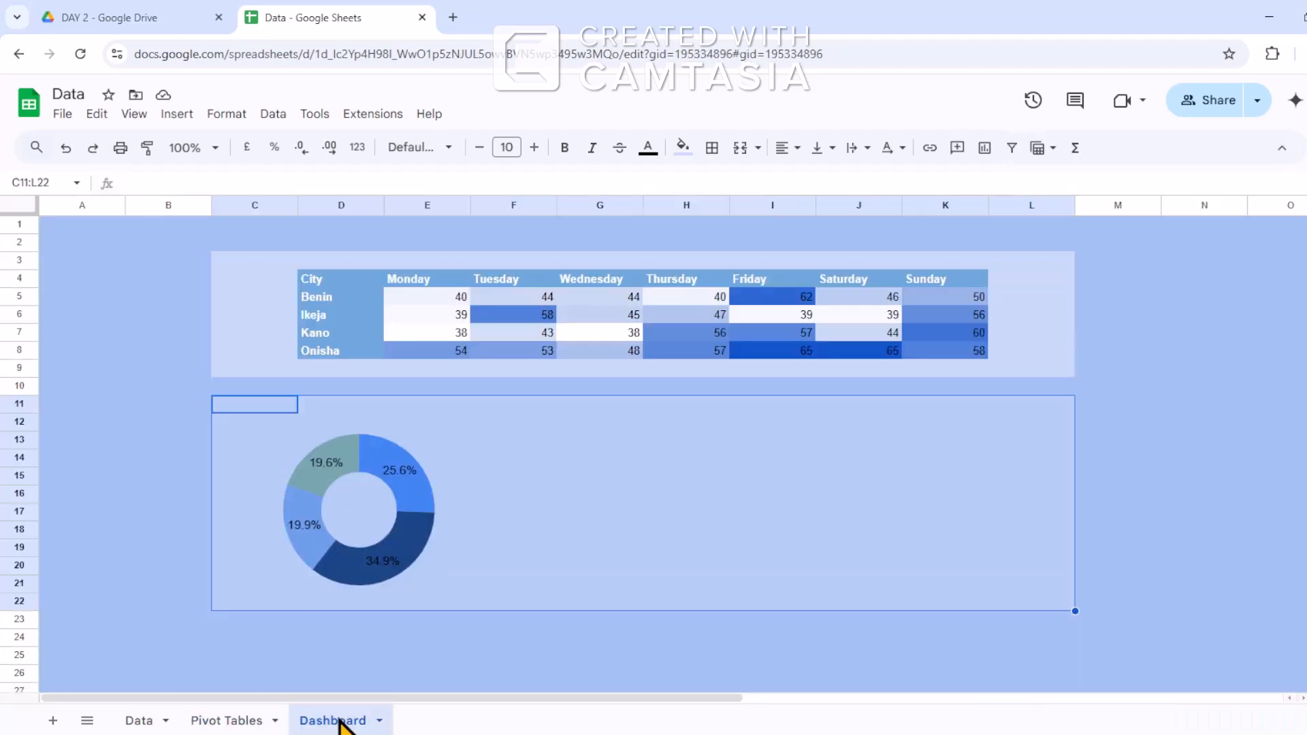
{"action": "left_click", "coordinate": [523, 480]}
{"action": "key", "text": "ctrl+v"}
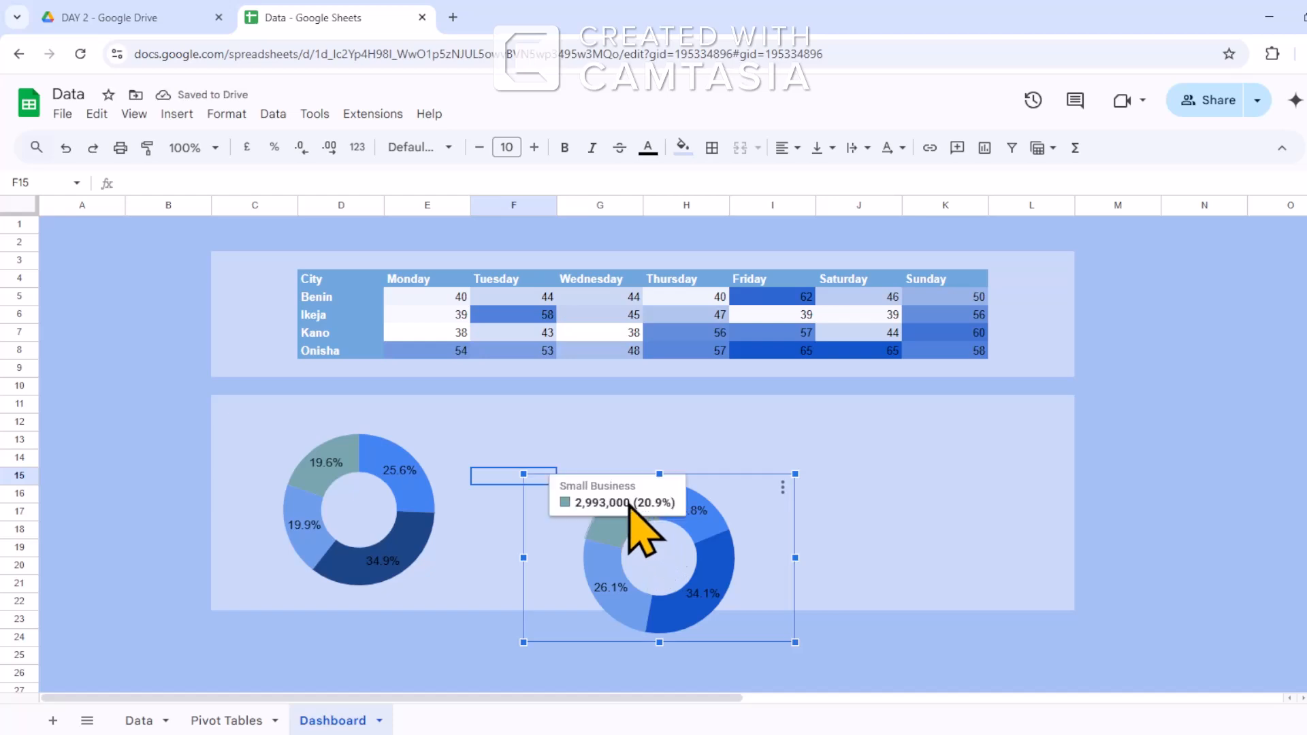
Enlarge the pasted Office Supplies doughnut chart and move it beside the Furniture chart, around rows 12 to 22.
{"action": "left_click_drag", "start_coordinate": [577, 485], "coordinate": [511, 436]}
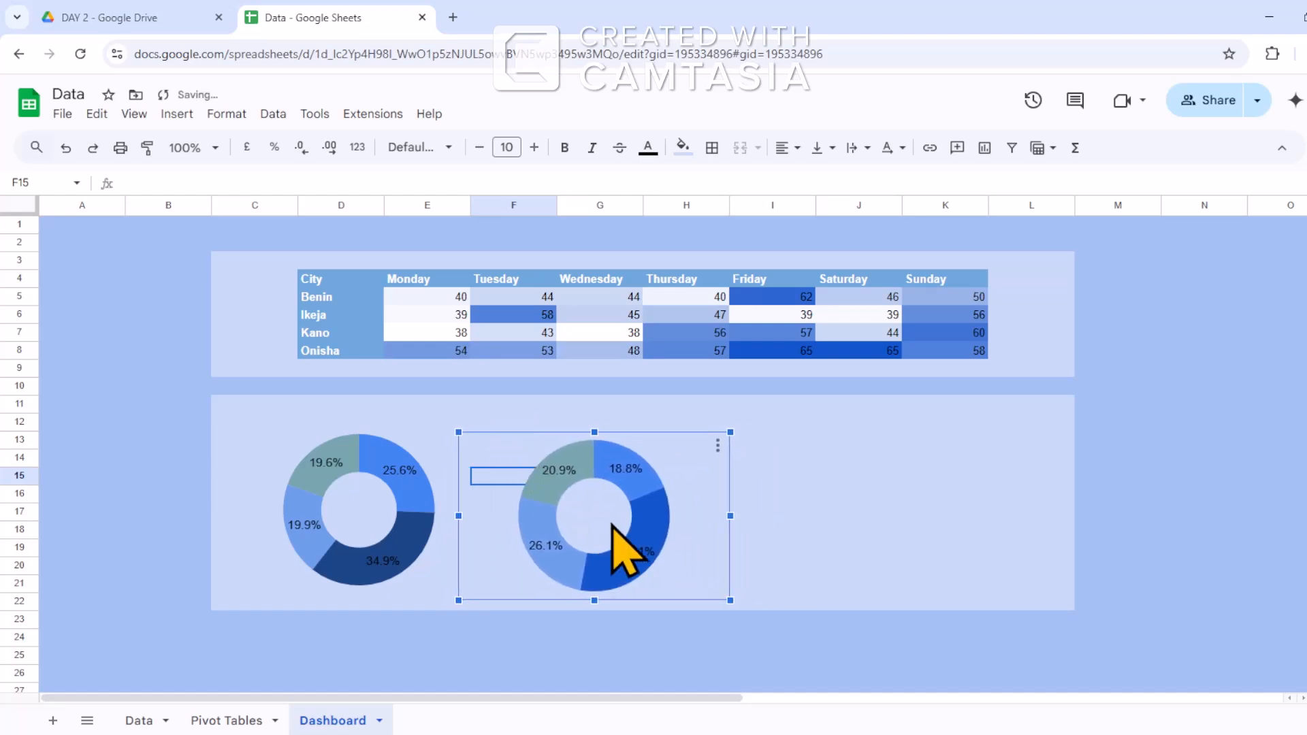
{"action": "left_click_drag", "start_coordinate": [727, 597], "coordinate": [778, 630]}
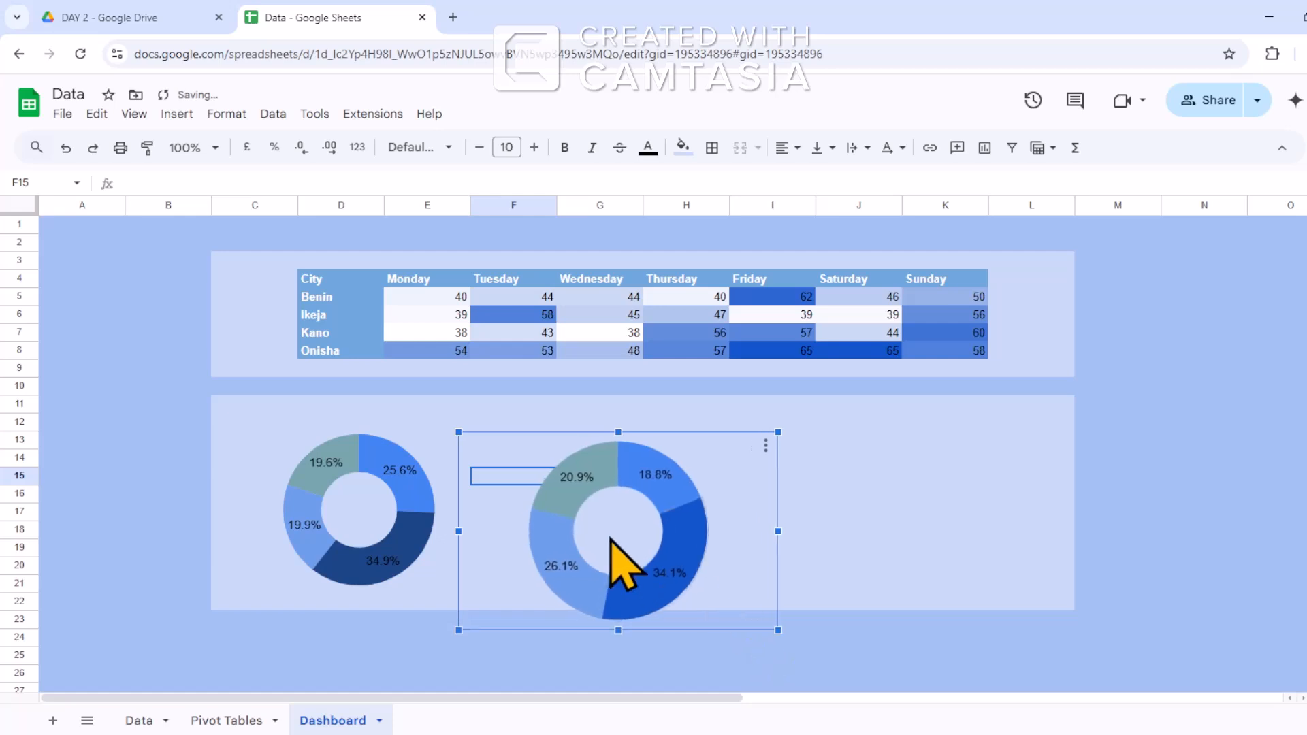
{"action": "left_click_drag", "start_coordinate": [599, 535], "coordinate": [565, 519]}
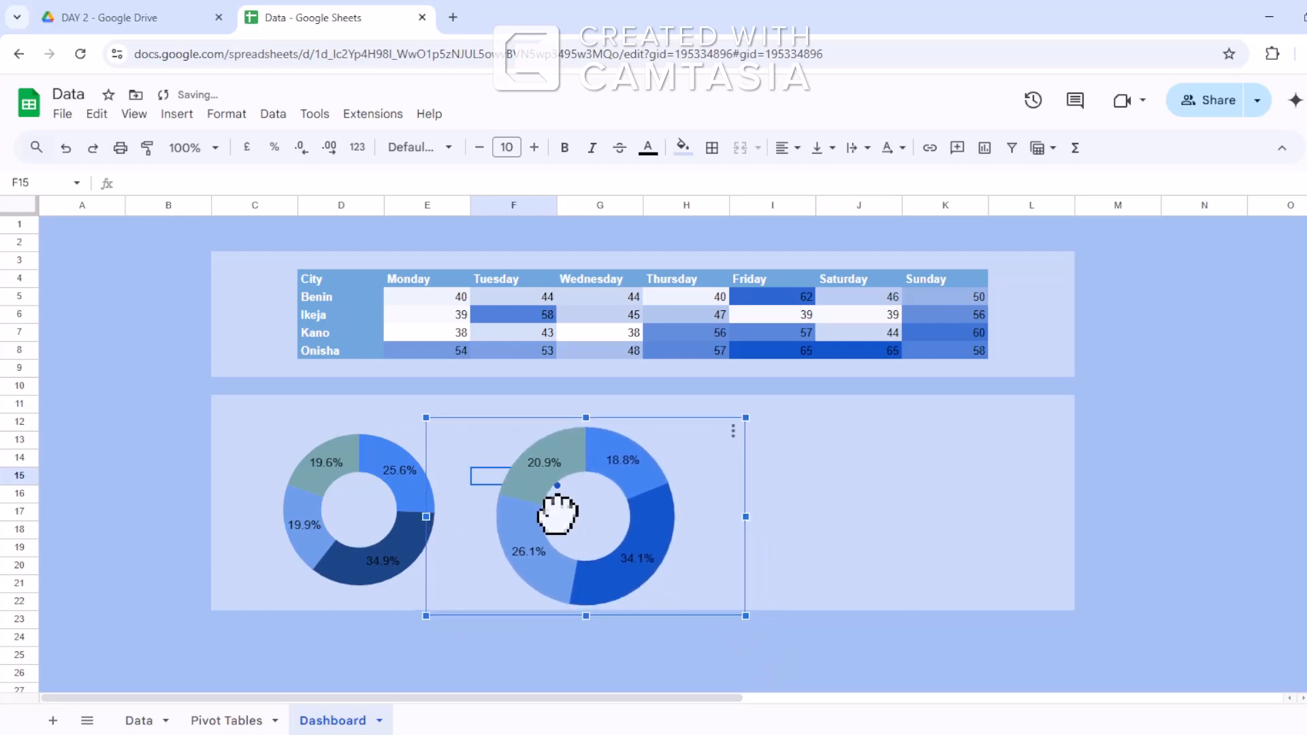
Enlarge the Furniture doughnut chart and shift both dashboard charts upward so they line up within the lower panel.
{"action": "left_click", "coordinate": [318, 500]}
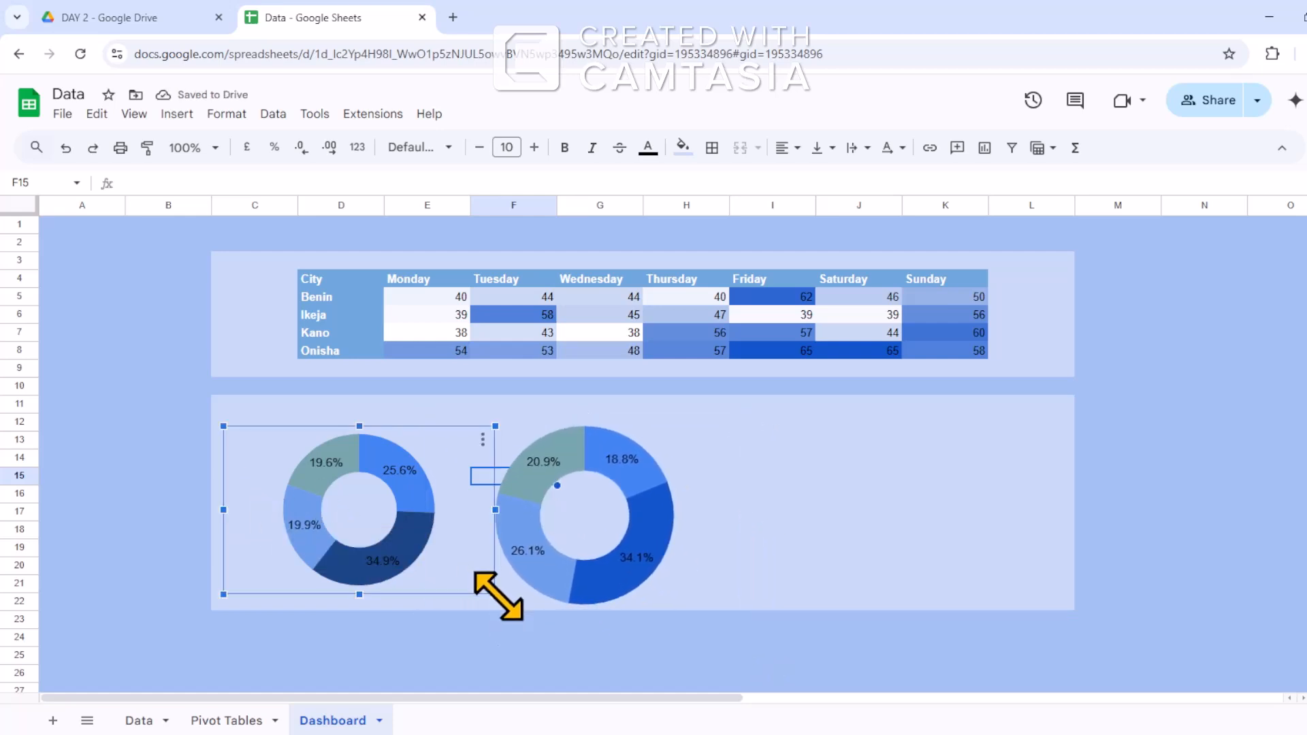
{"action": "left_click_drag", "start_coordinate": [498, 596], "coordinate": [514, 616]}
{"action": "left_click", "coordinate": [578, 527]}
{"action": "left_click_drag", "start_coordinate": [586, 517], "coordinate": [584, 511]}
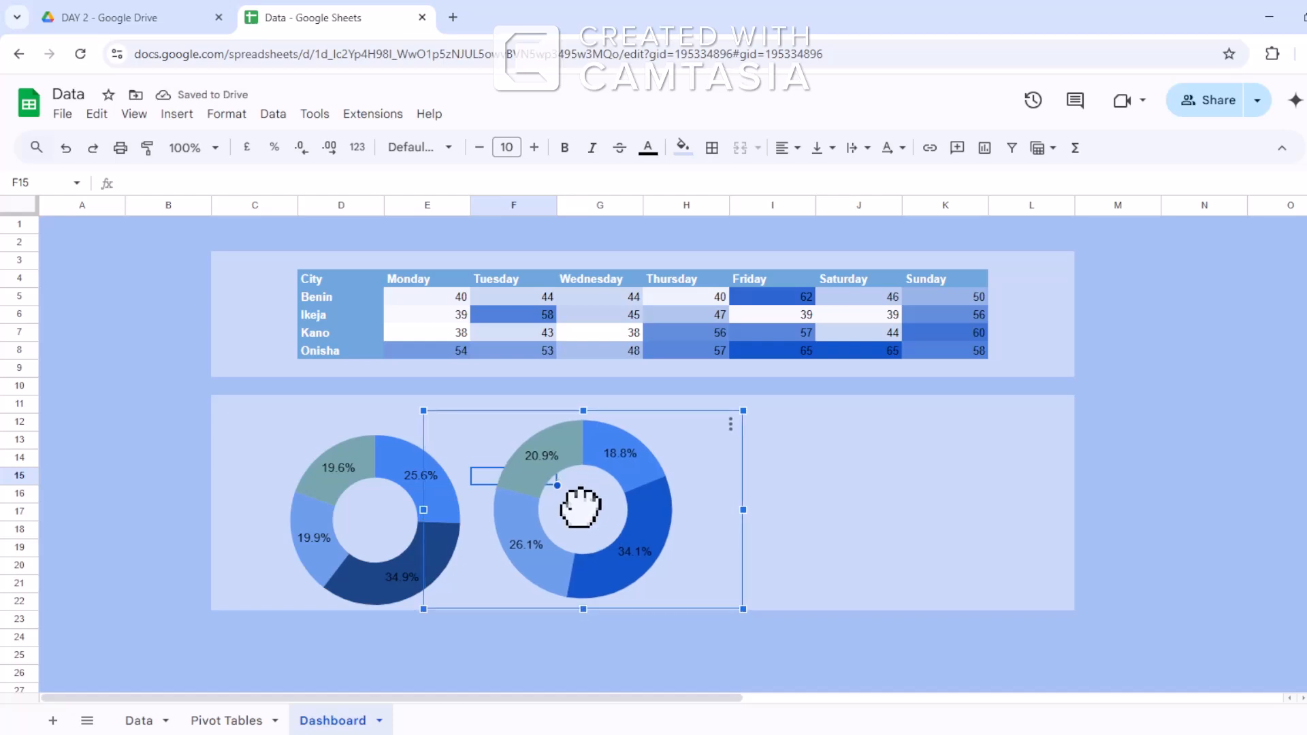
{"action": "left_click", "coordinate": [370, 523]}
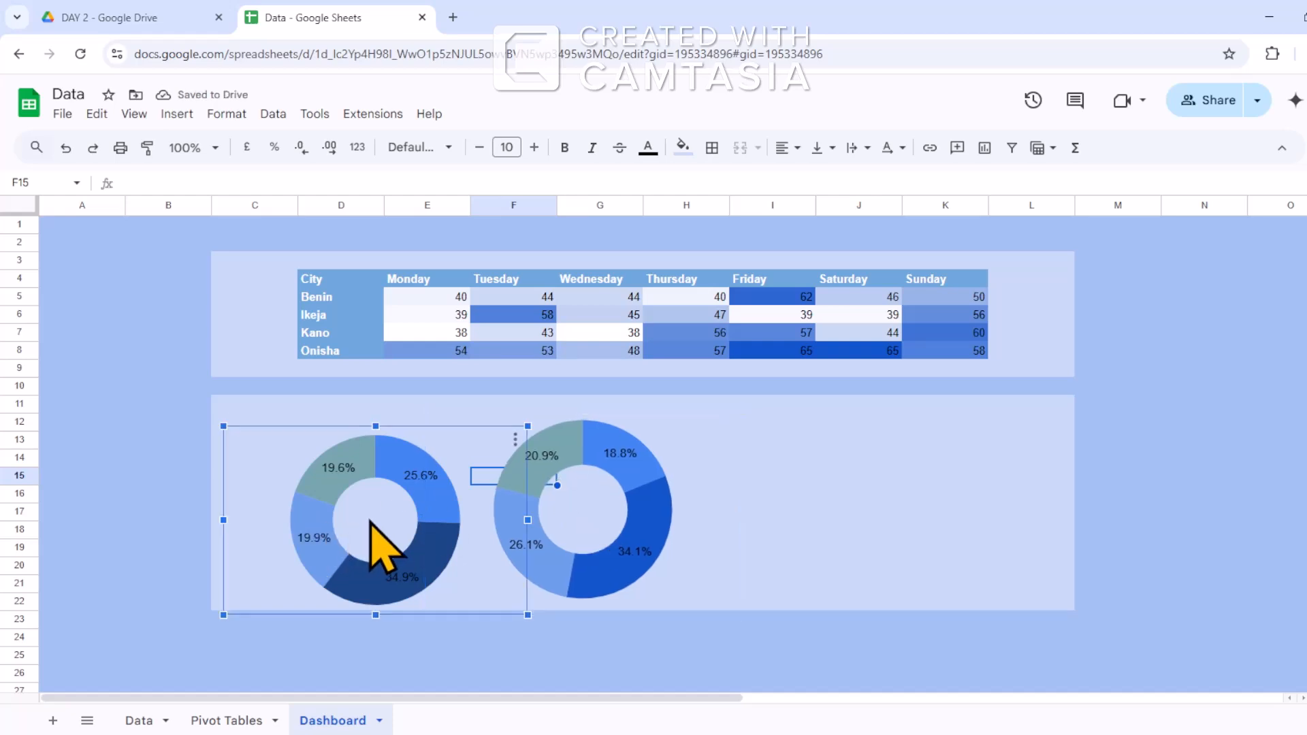
{"action": "left_click_drag", "start_coordinate": [369, 523], "coordinate": [373, 507]}
{"action": "left_click", "coordinate": [604, 540]}
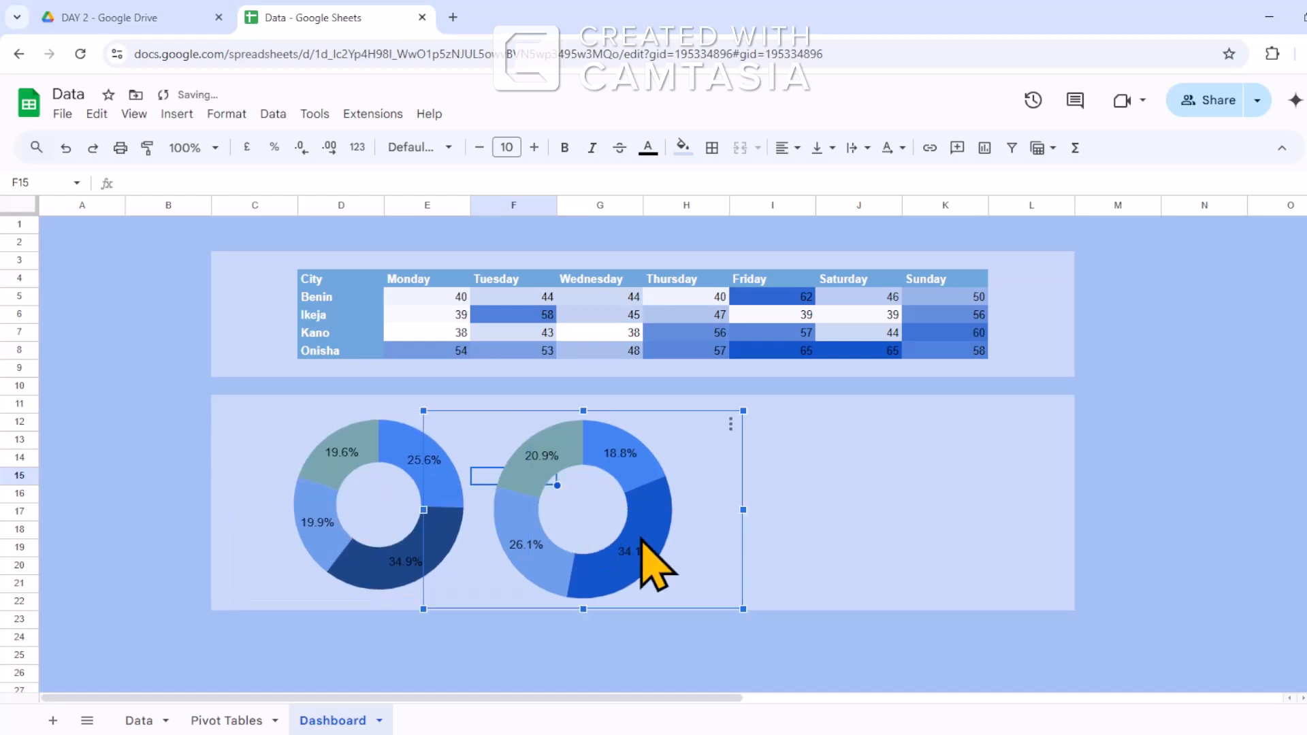
Copy the Technology doughnut chart to the Dashboard sheet and place it, enlarged, to the right of the Office Supplies chart.
{"action": "left_click", "coordinate": [270, 715]}
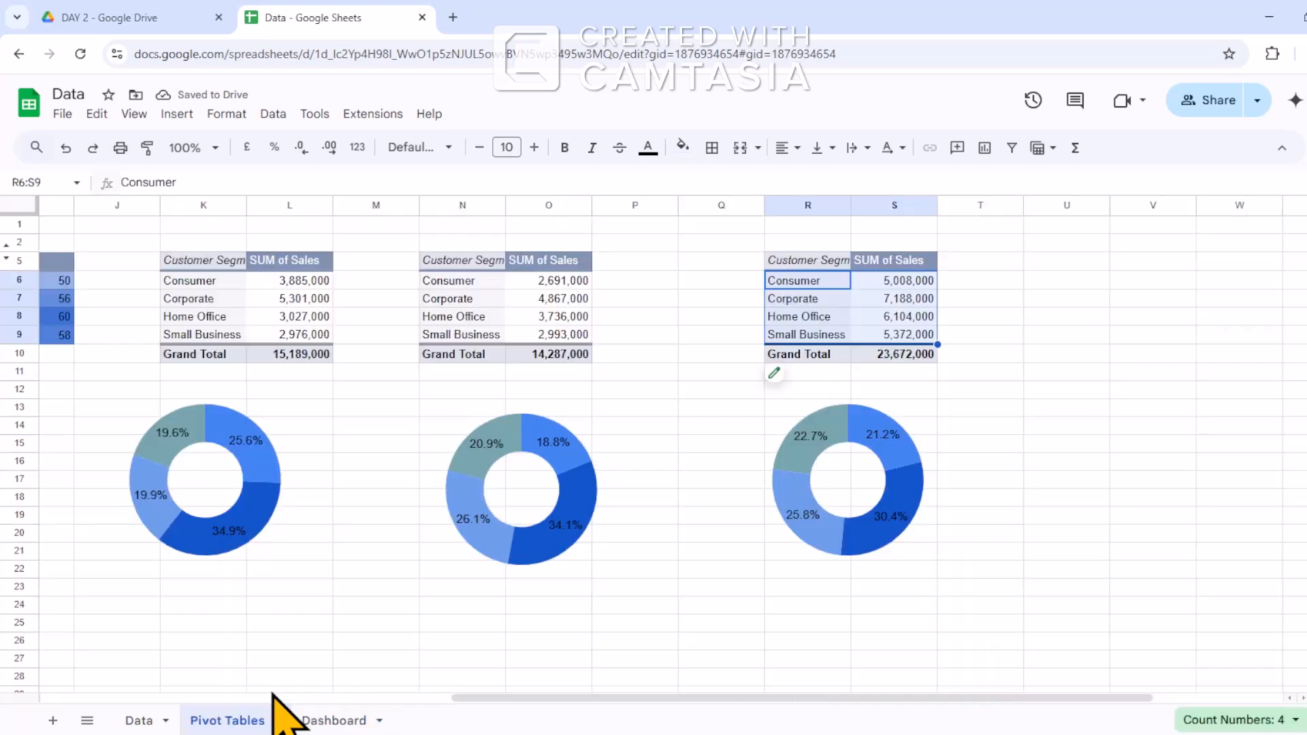
{"action": "left_click", "coordinate": [868, 468]}
{"action": "key", "text": "Escape"}
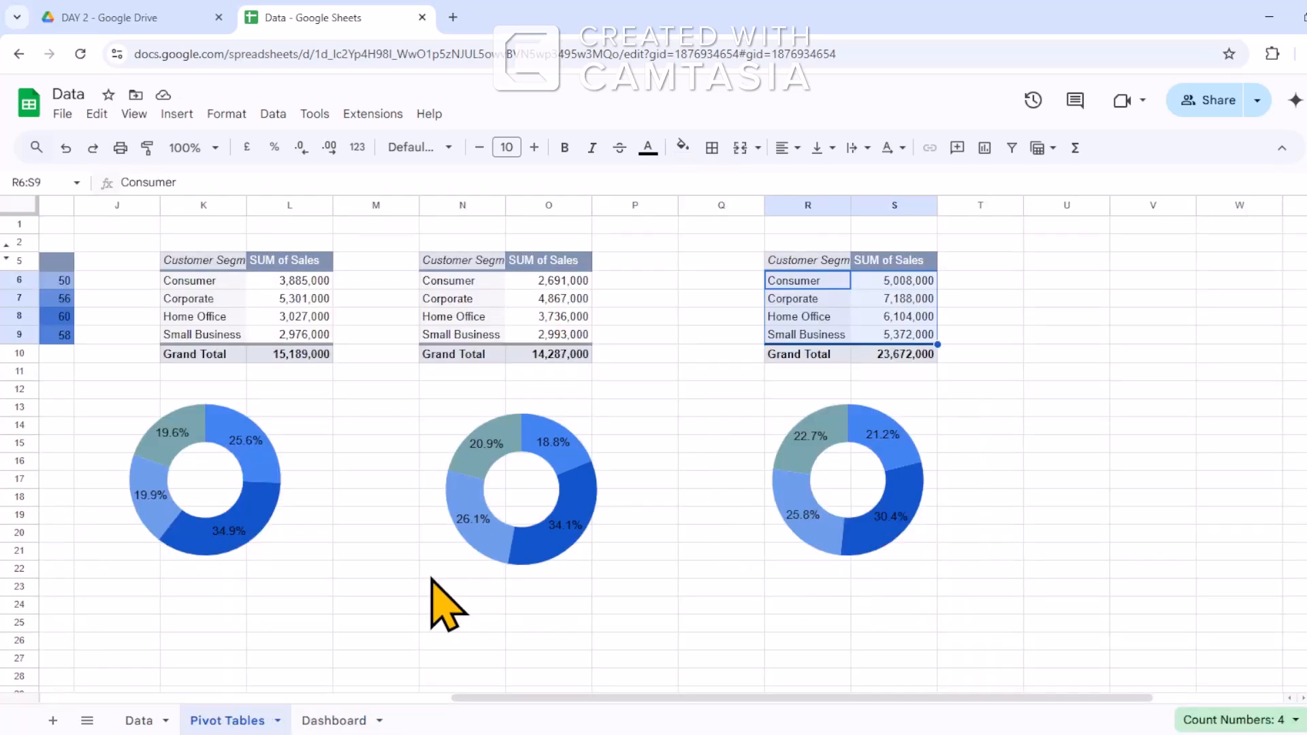
{"action": "left_click", "coordinate": [334, 720]}
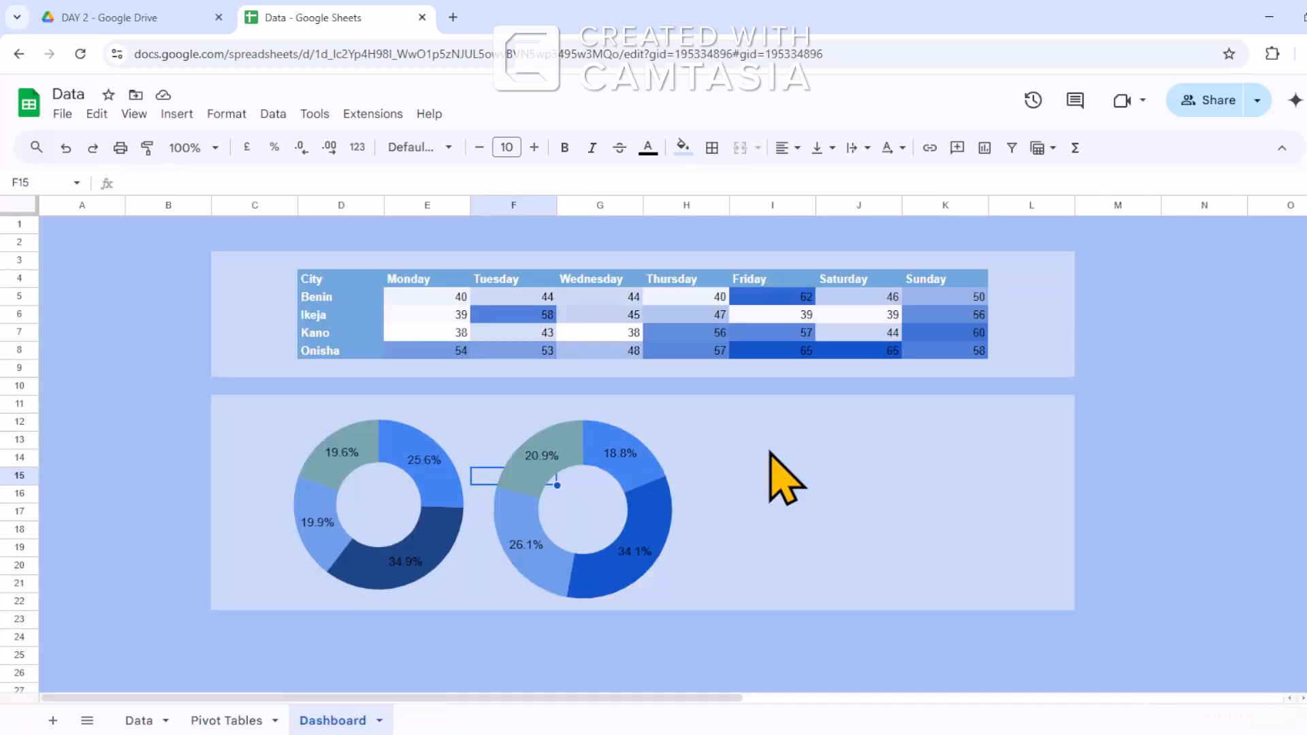
{"action": "left_click", "coordinate": [798, 444]}
{"action": "key", "text": "ctrl+v"}
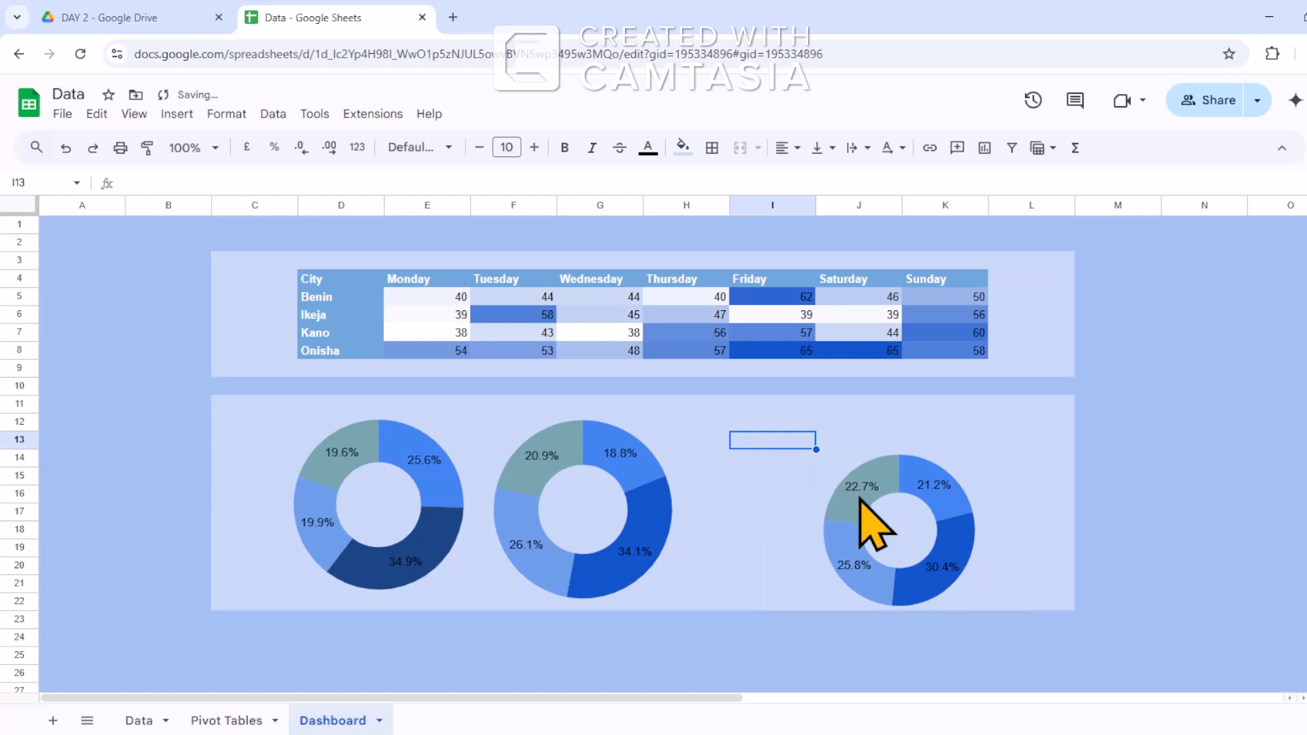
{"action": "left_click_drag", "start_coordinate": [1034, 615], "coordinate": [1086, 649]}
{"action": "left_click_drag", "start_coordinate": [815, 484], "coordinate": [740, 448]}
Enlarge the Office Supplies doughnut chart on the dashboard and move it up so it fills about rows 11 to 22.
{"action": "left_click", "coordinate": [579, 517]}
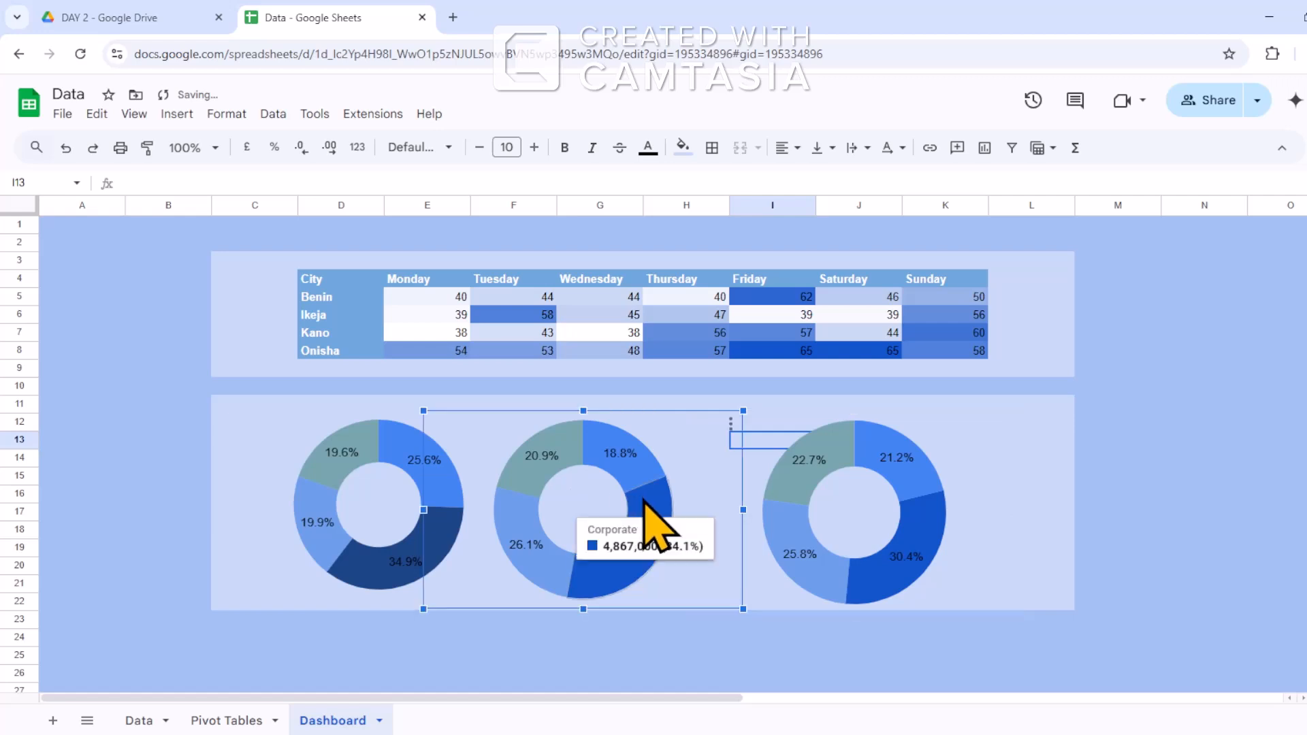
{"action": "left_click_drag", "start_coordinate": [743, 510], "coordinate": [748, 545]}
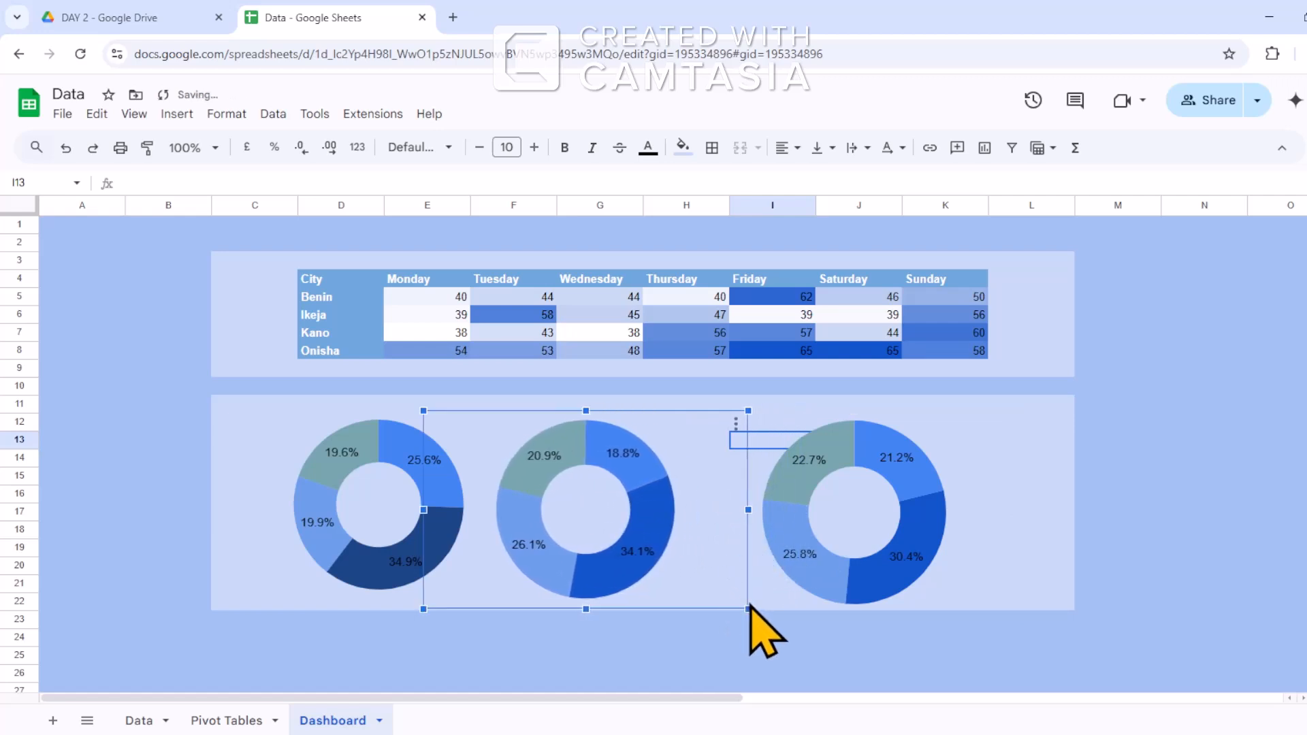
{"action": "left_click_drag", "start_coordinate": [746, 606], "coordinate": [787, 626]}
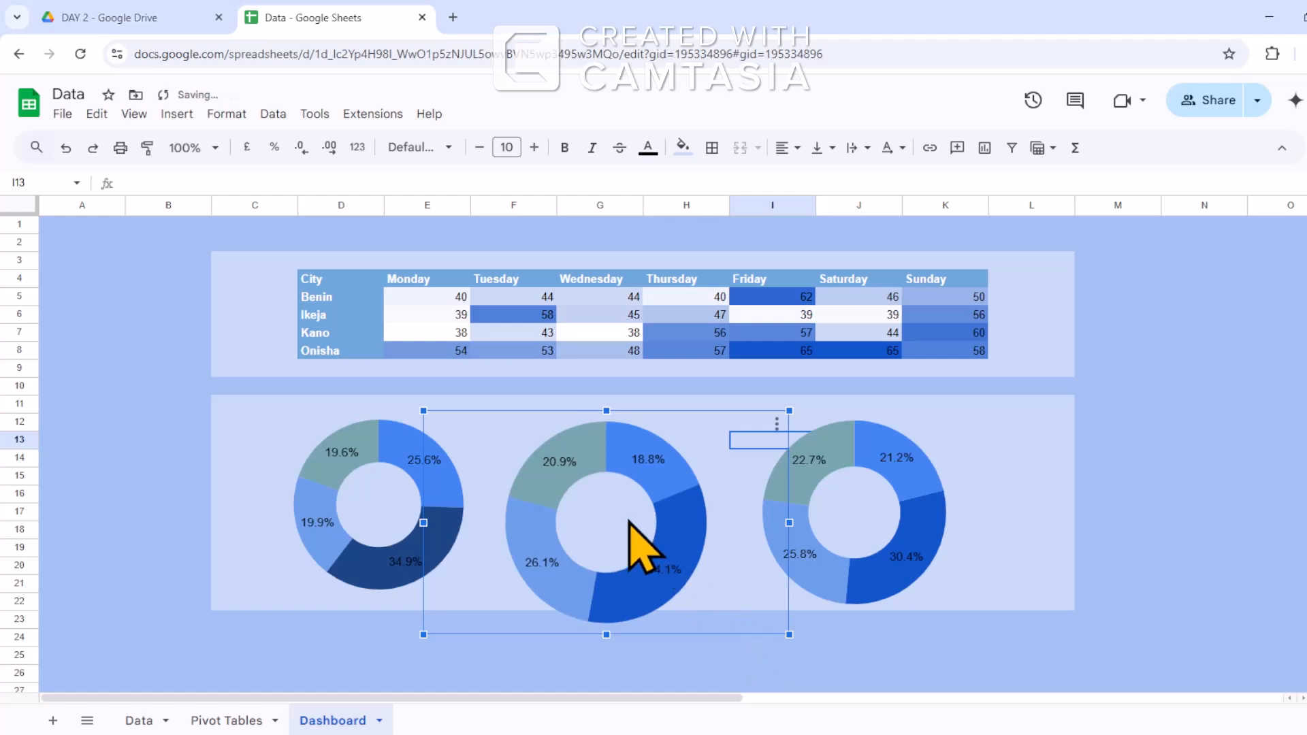
{"action": "left_click_drag", "start_coordinate": [599, 554], "coordinate": [624, 492]}
Resize the Furniture doughnut chart to match the Office Supplies chart by overlaying them, and return it to the left end of the panel.
{"action": "left_click", "coordinate": [373, 496]}
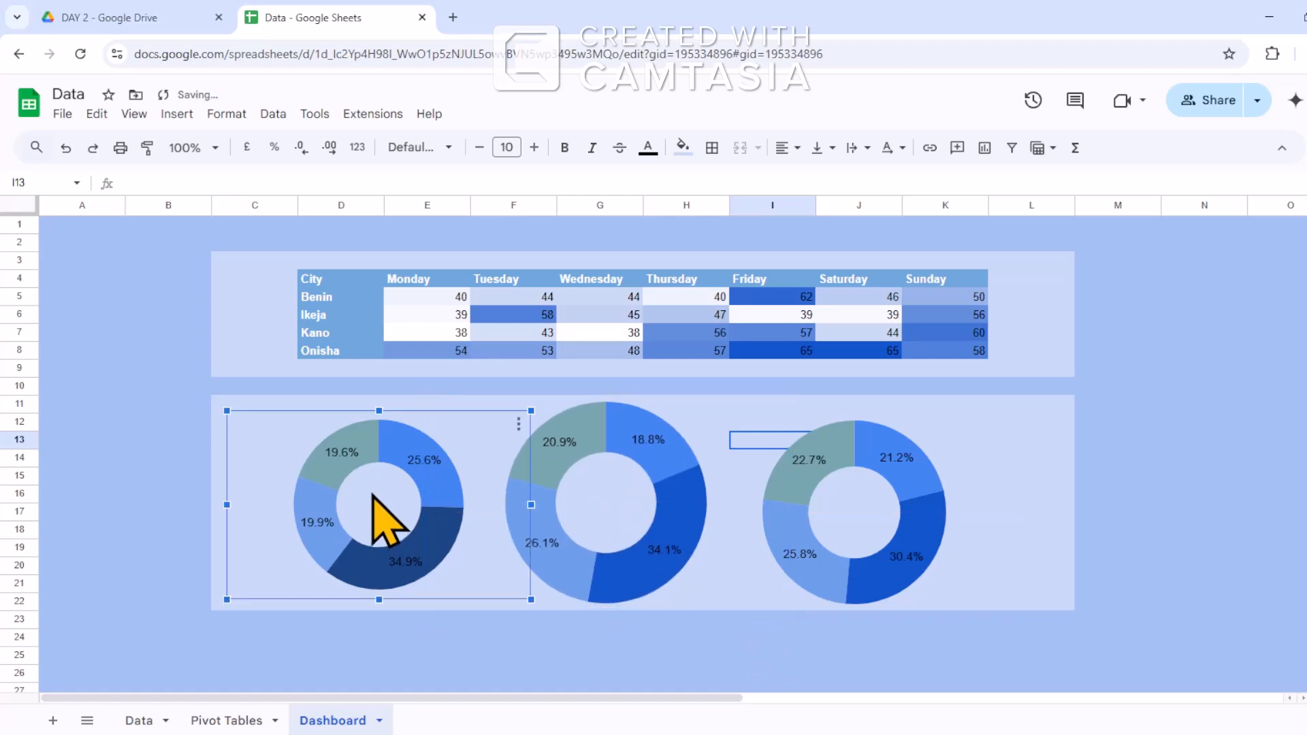
{"action": "left_click_drag", "start_coordinate": [373, 495], "coordinate": [608, 482]}
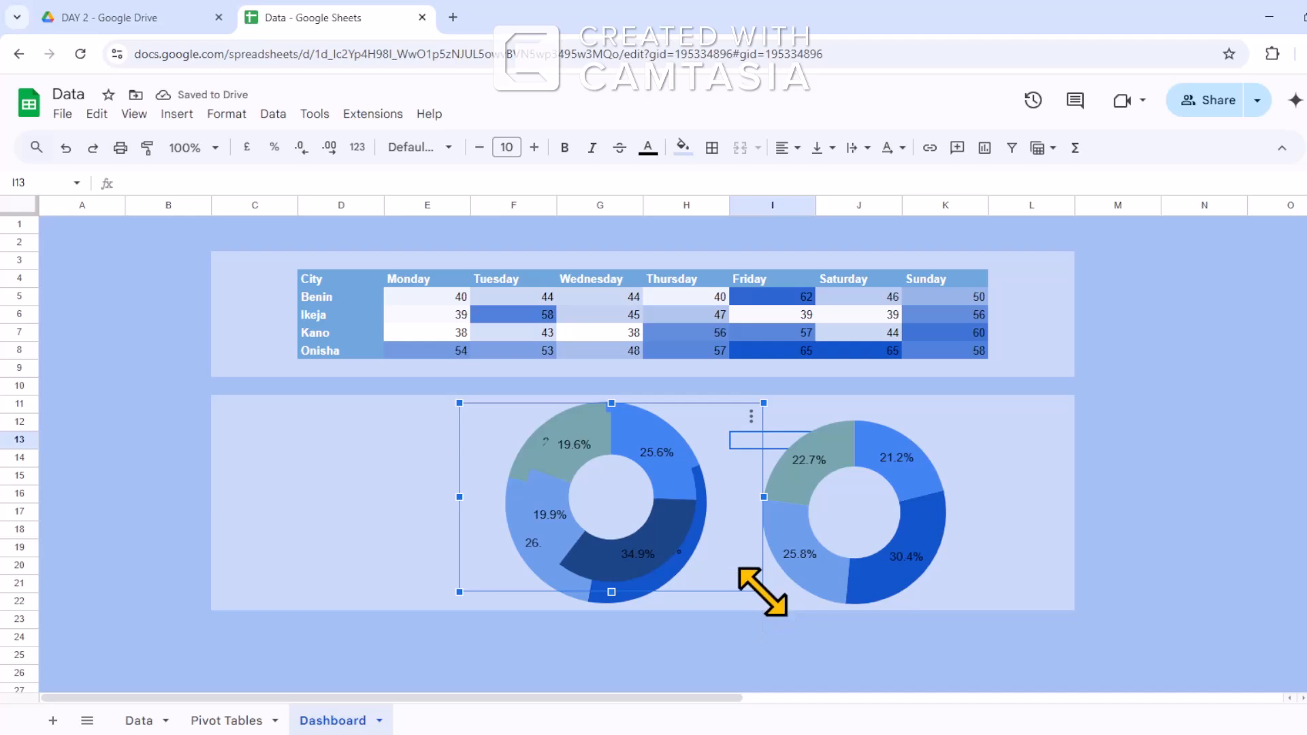
{"action": "left_click_drag", "start_coordinate": [764, 592], "coordinate": [807, 621]}
{"action": "left_click_drag", "start_coordinate": [616, 501], "coordinate": [587, 502]}
{"action": "left_click_drag", "start_coordinate": [782, 612], "coordinate": [785, 615]}
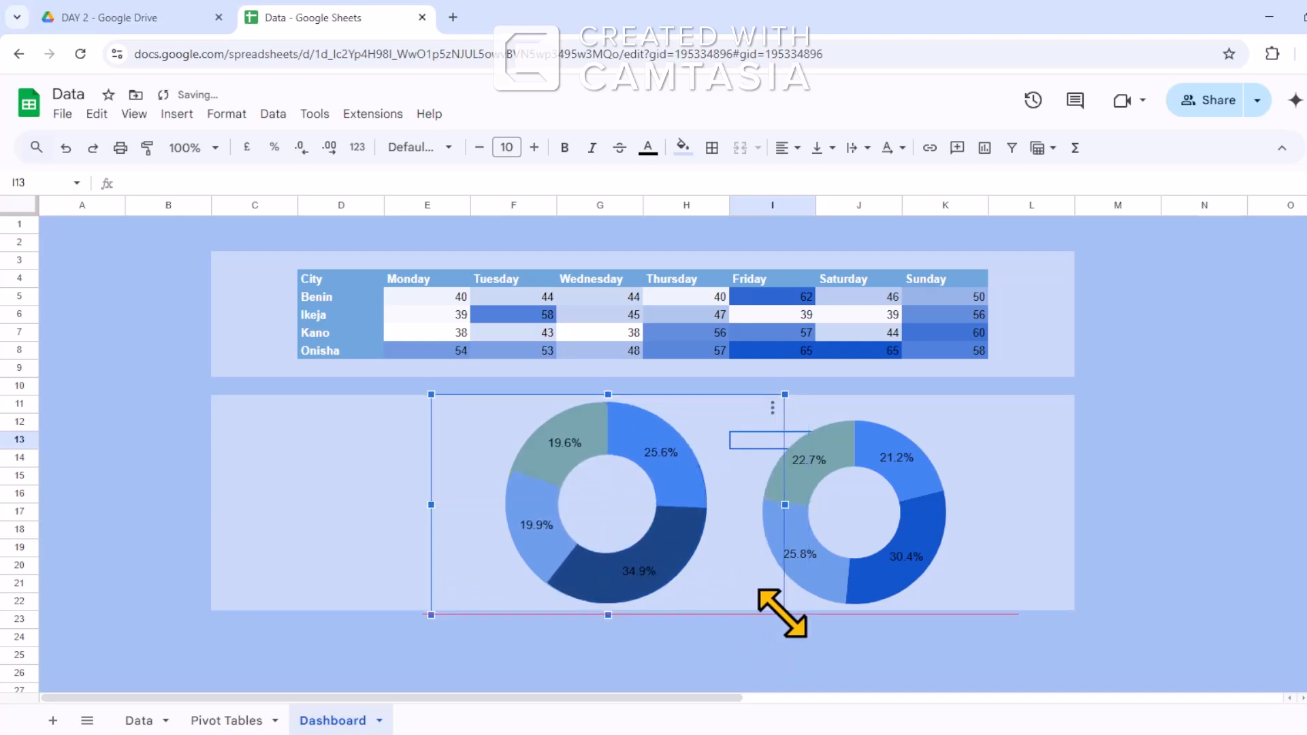
{"action": "left_click_drag", "start_coordinate": [736, 453], "coordinate": [485, 450]}
Resize the Technology doughnut chart to match the Office Supplies chart by overlaying them, and return it to the right end of the panel.
{"action": "left_click", "coordinate": [851, 514]}
{"action": "left_click_drag", "start_coordinate": [851, 514], "coordinate": [602, 490]}
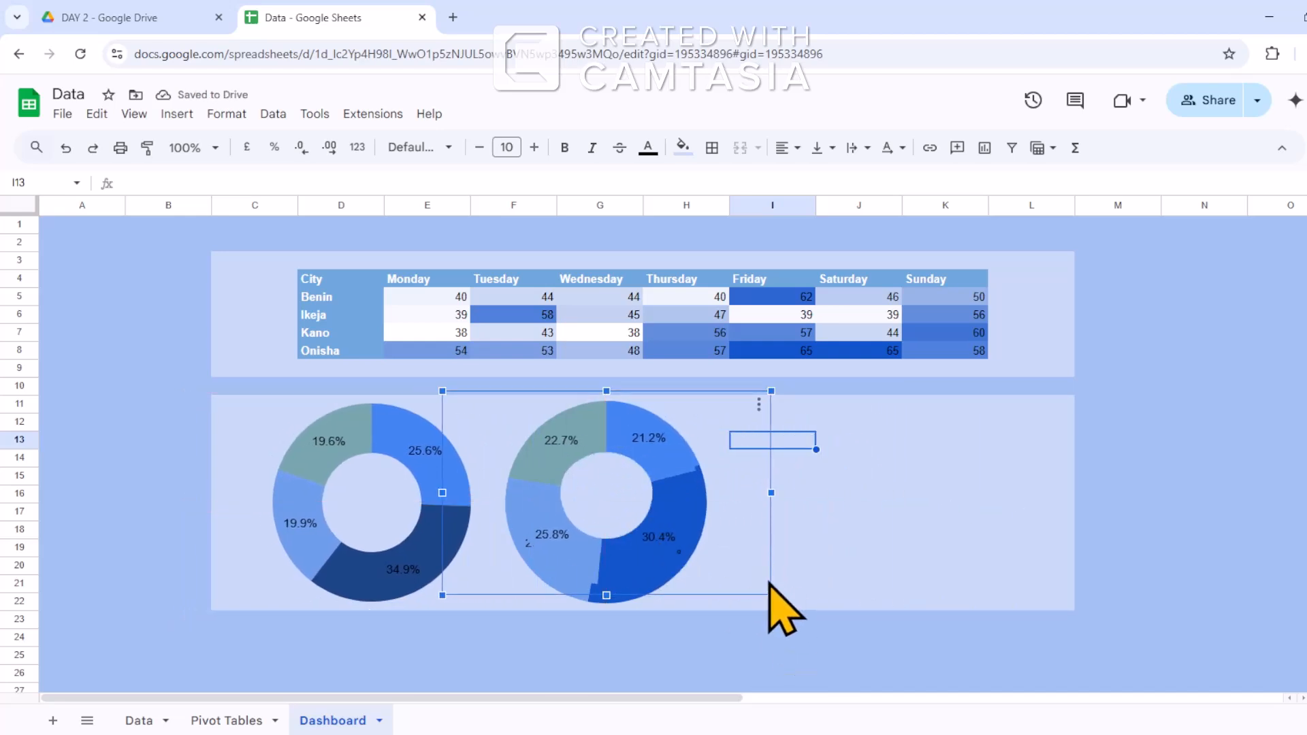
{"action": "left_click_drag", "start_coordinate": [771, 596], "coordinate": [745, 568]}
{"action": "left_click_drag", "start_coordinate": [785, 612], "coordinate": [793, 616]}
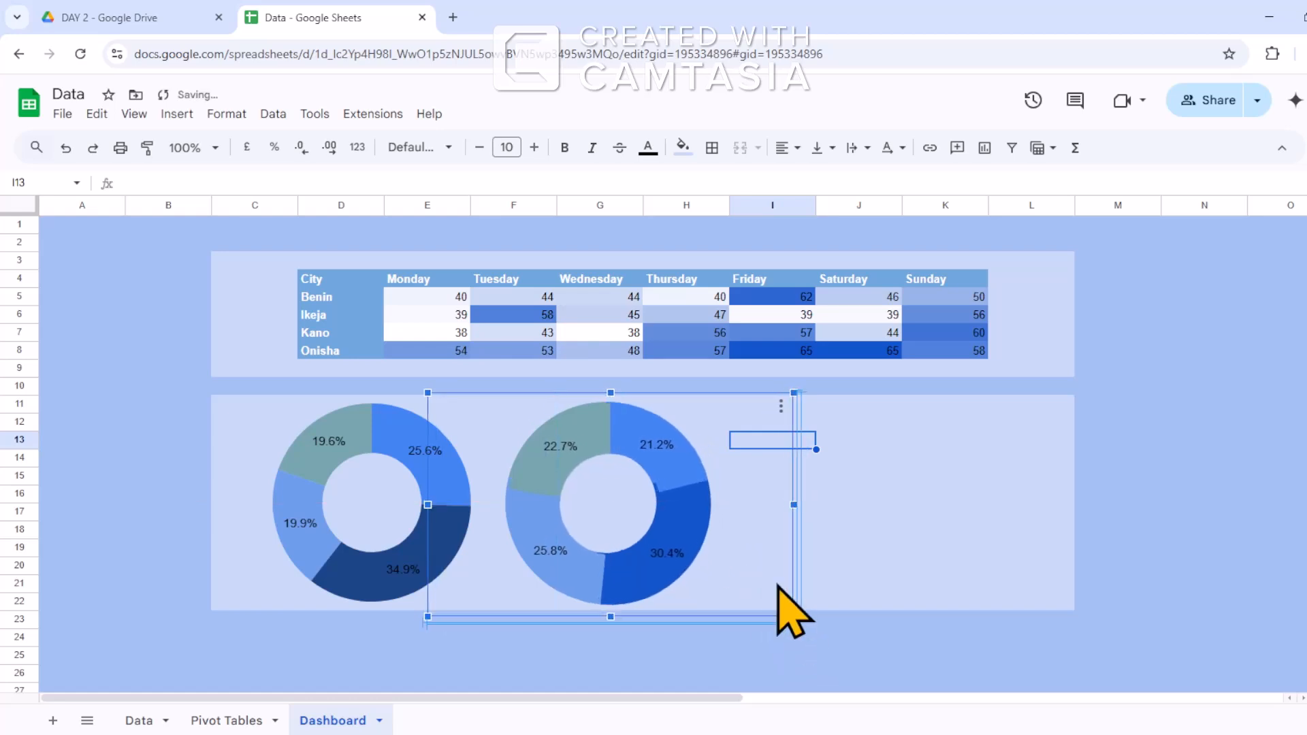
{"action": "left_click_drag", "start_coordinate": [765, 572], "coordinate": [1028, 534]}
Set the legend position of the middle Office Supplies doughnut chart to Bottom.
{"action": "left_click", "coordinate": [563, 516]}
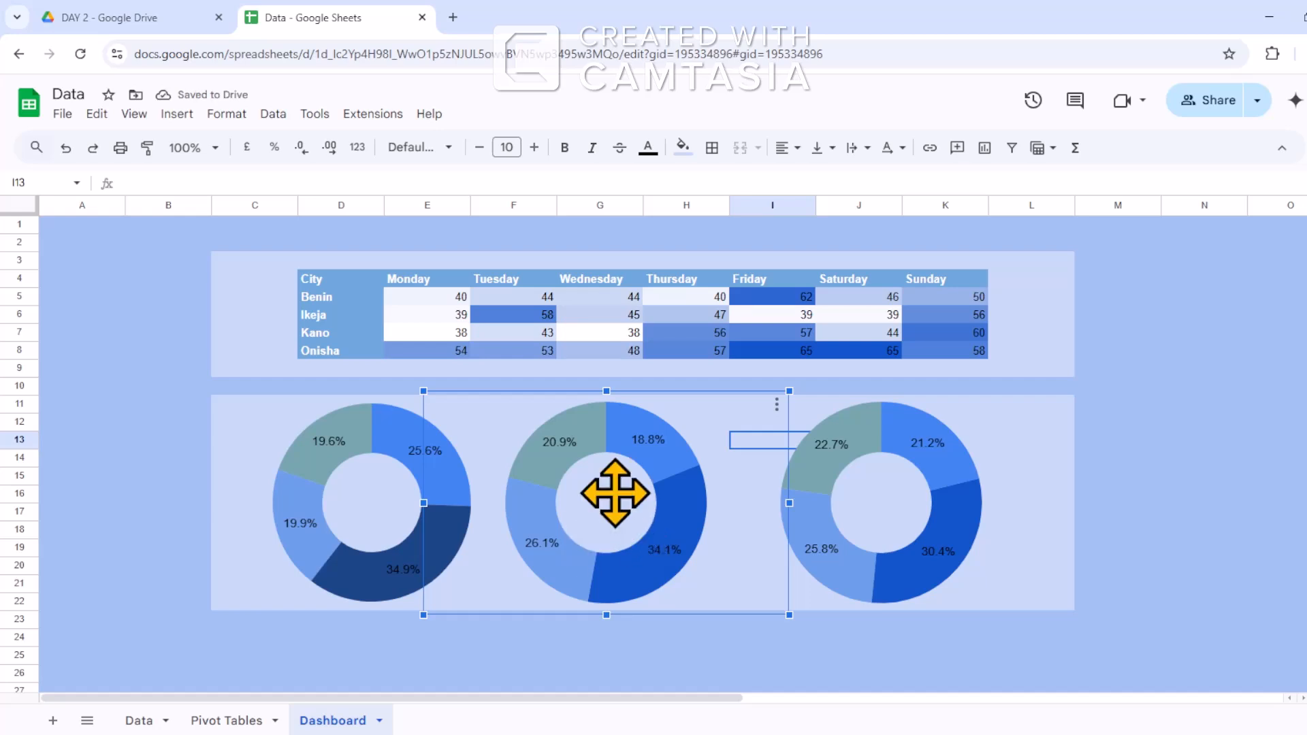
{"action": "double_click", "coordinate": [613, 499]}
{"action": "left_click", "coordinate": [1230, 217]}
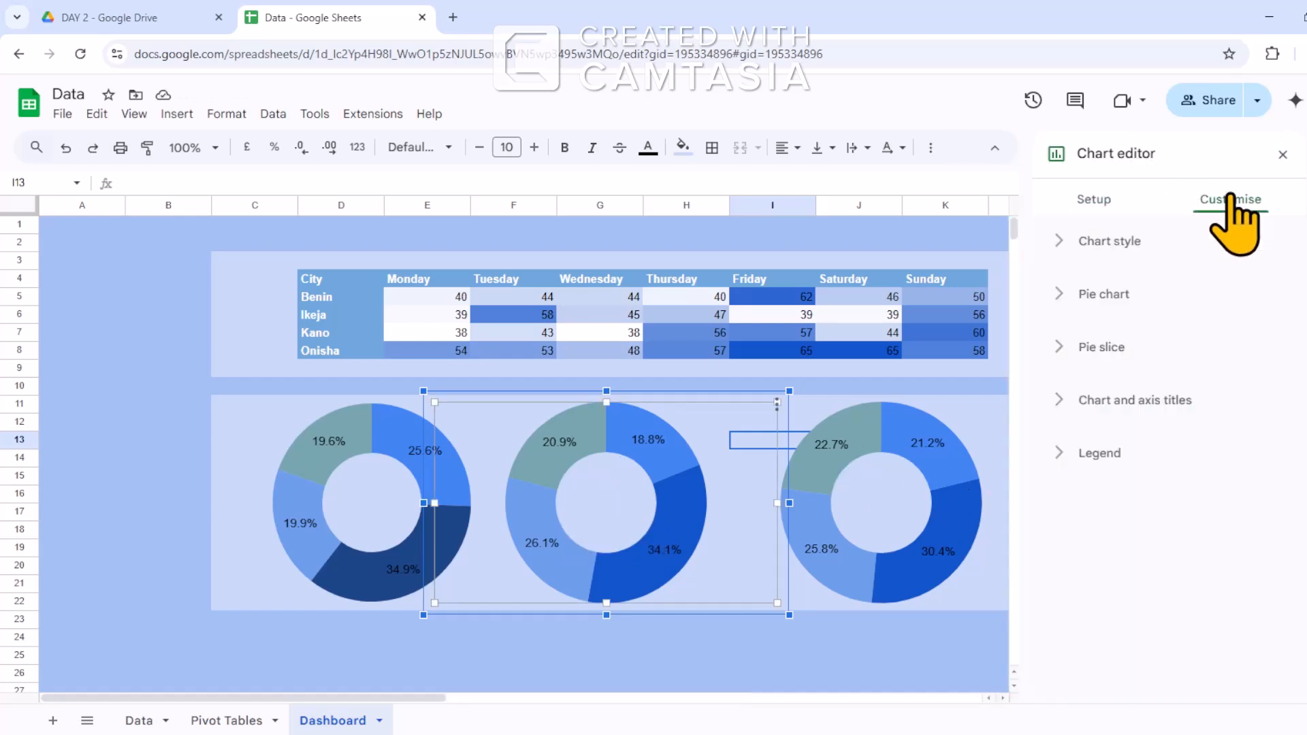
{"action": "left_click", "coordinate": [1063, 454]}
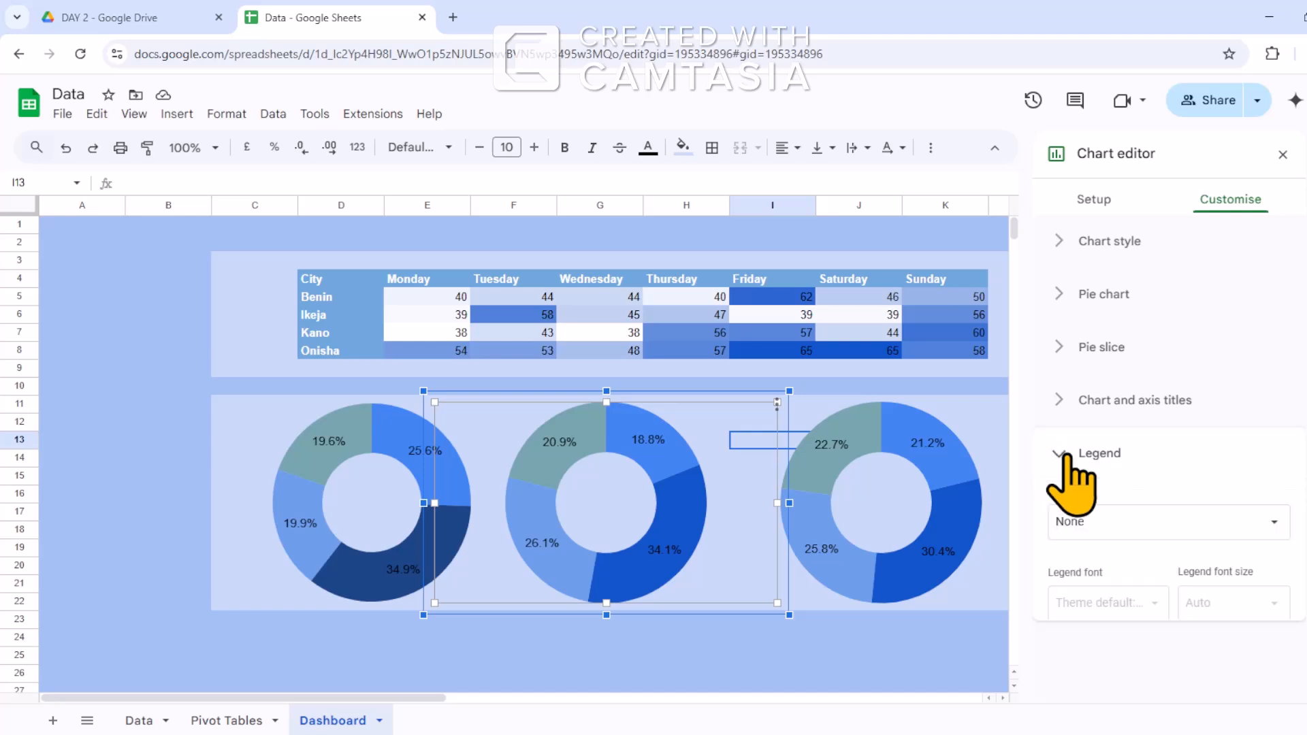
{"action": "left_click", "coordinate": [1162, 525]}
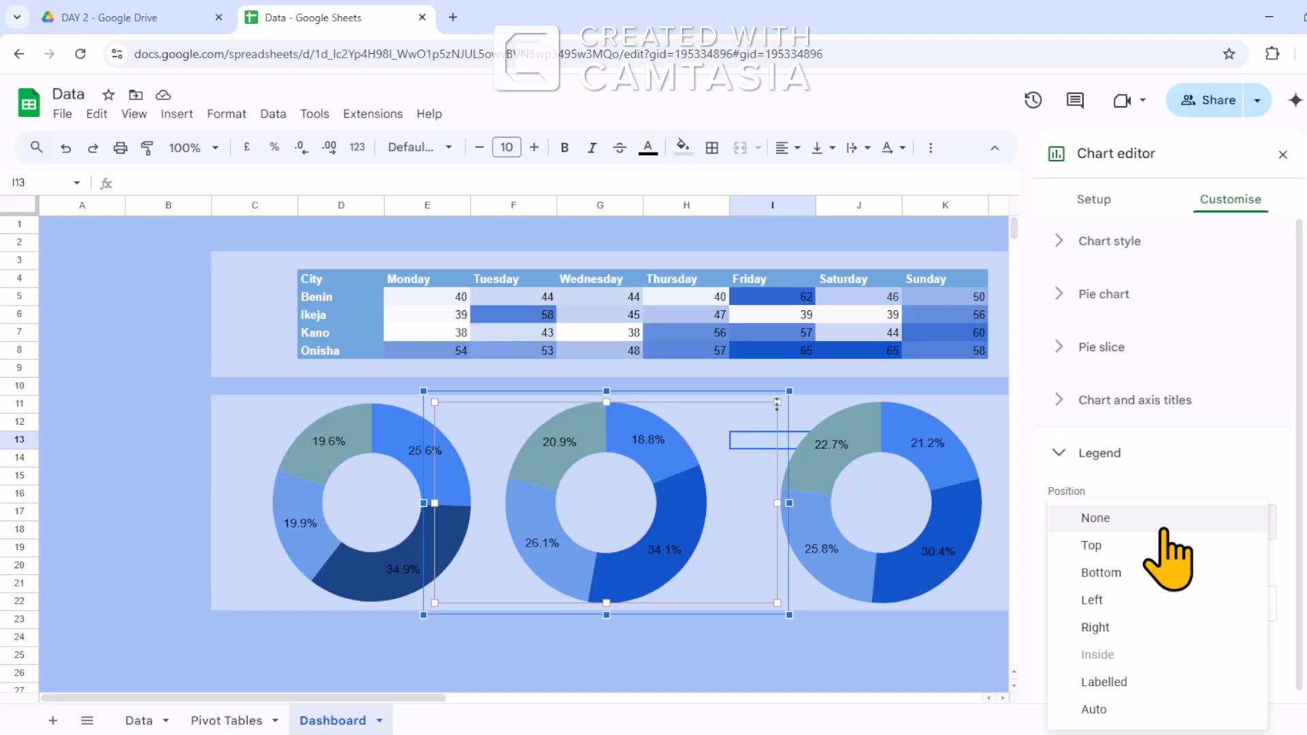
{"action": "left_click", "coordinate": [1130, 573]}
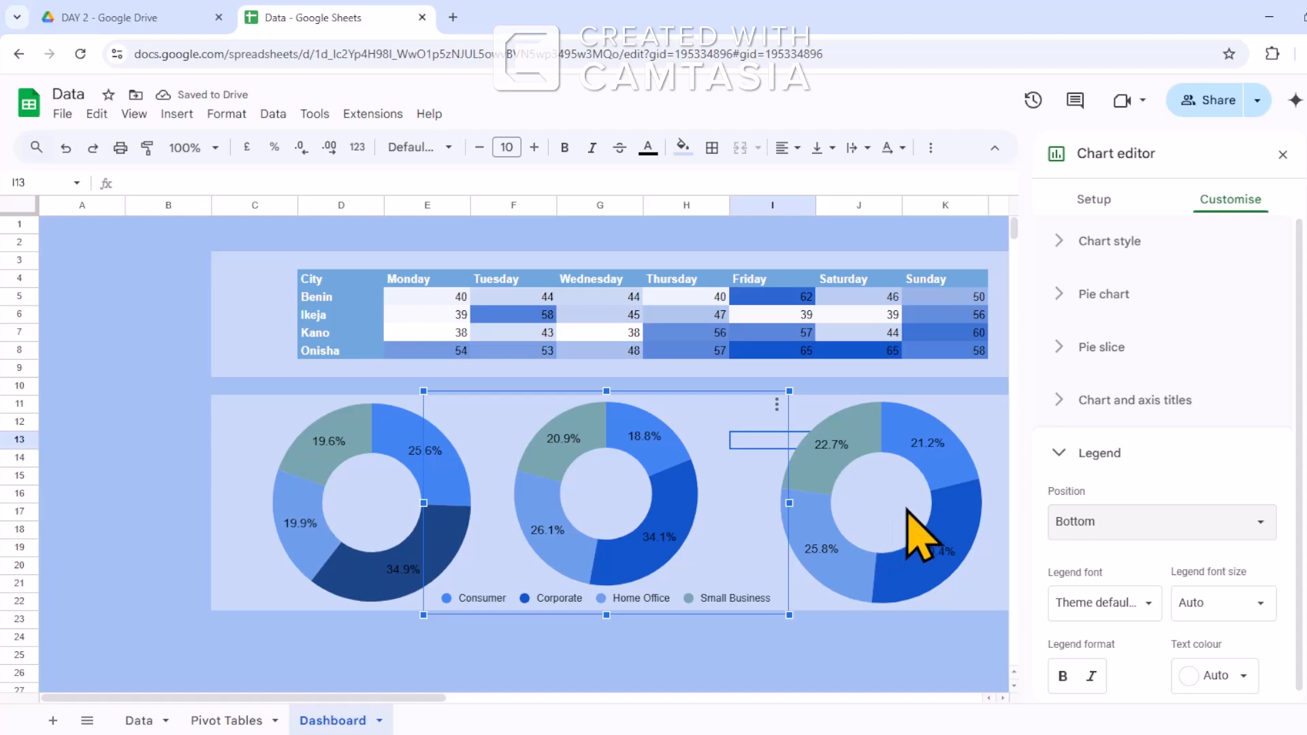
Move the Technology and Furniture doughnut charts inward, closer to the middle Office Supplies chart.
{"action": "left_click", "coordinate": [860, 481]}
{"action": "left_click_drag", "start_coordinate": [860, 482], "coordinate": [814, 487]}
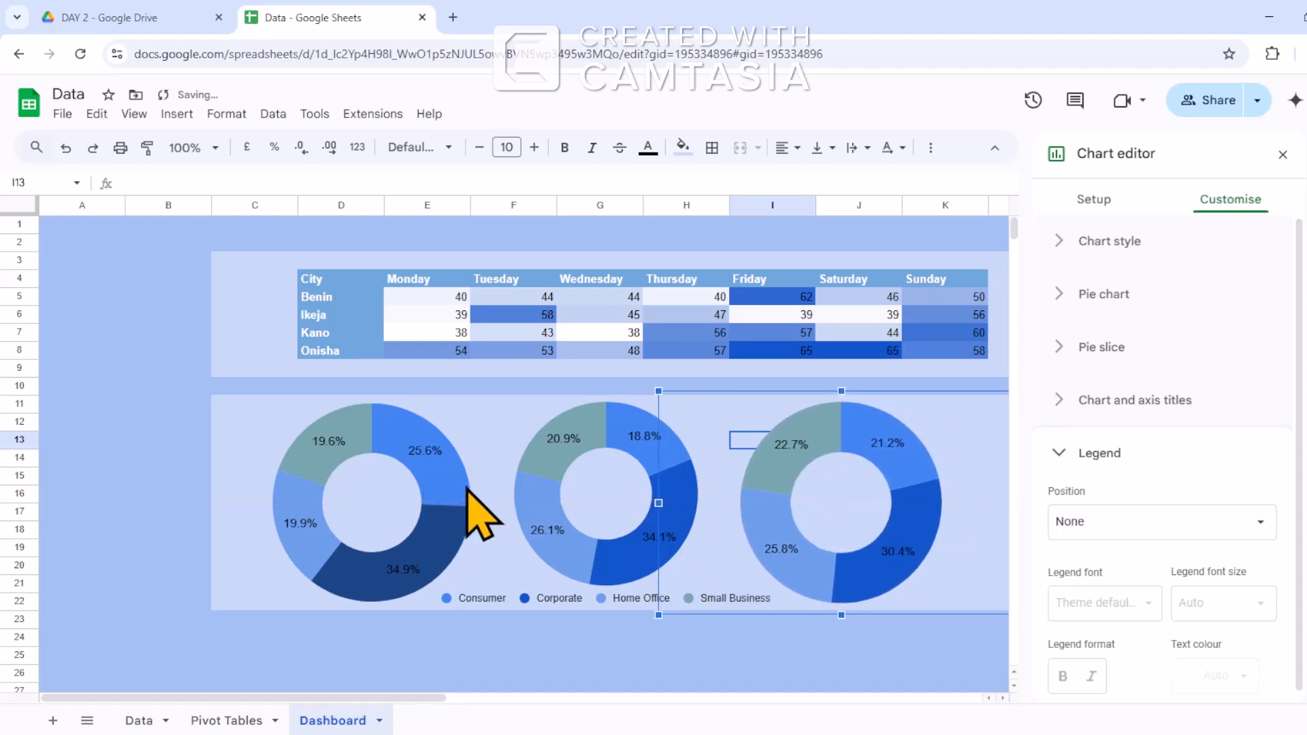
{"action": "left_click", "coordinate": [400, 490]}
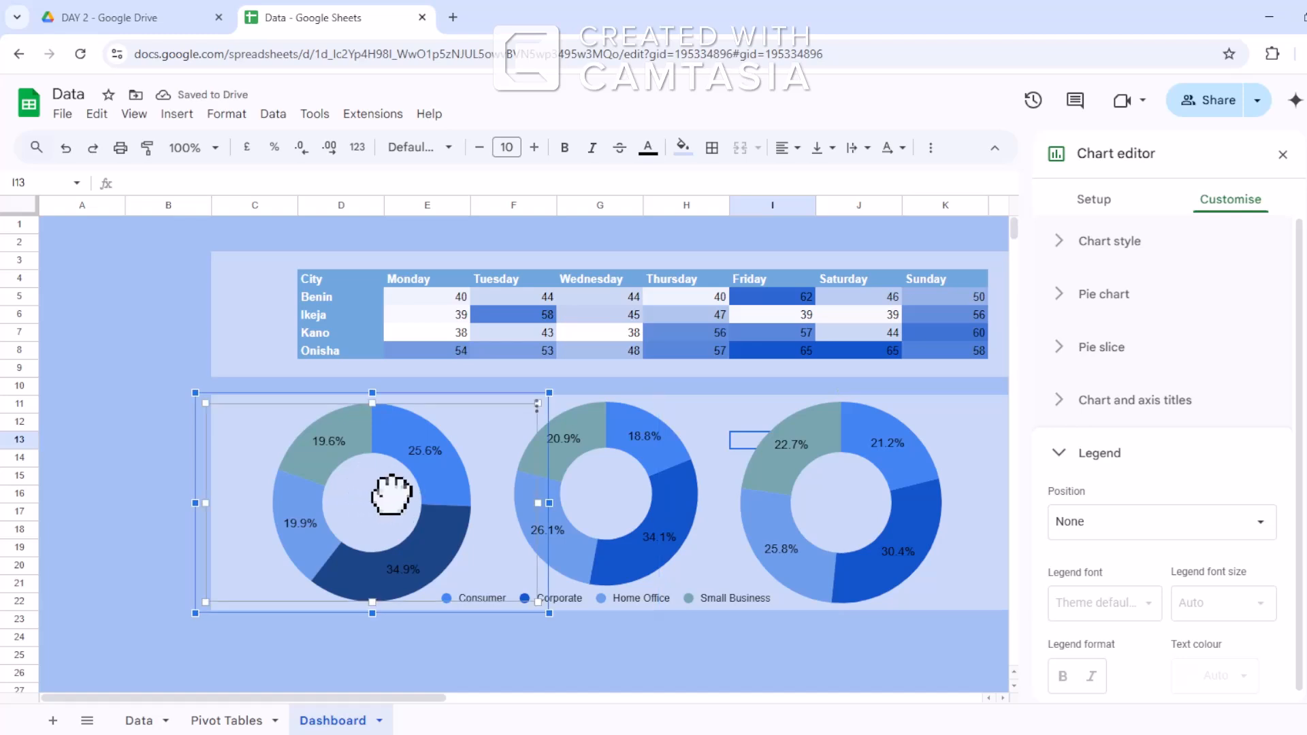
{"action": "left_click_drag", "start_coordinate": [400, 490], "coordinate": [417, 491]}
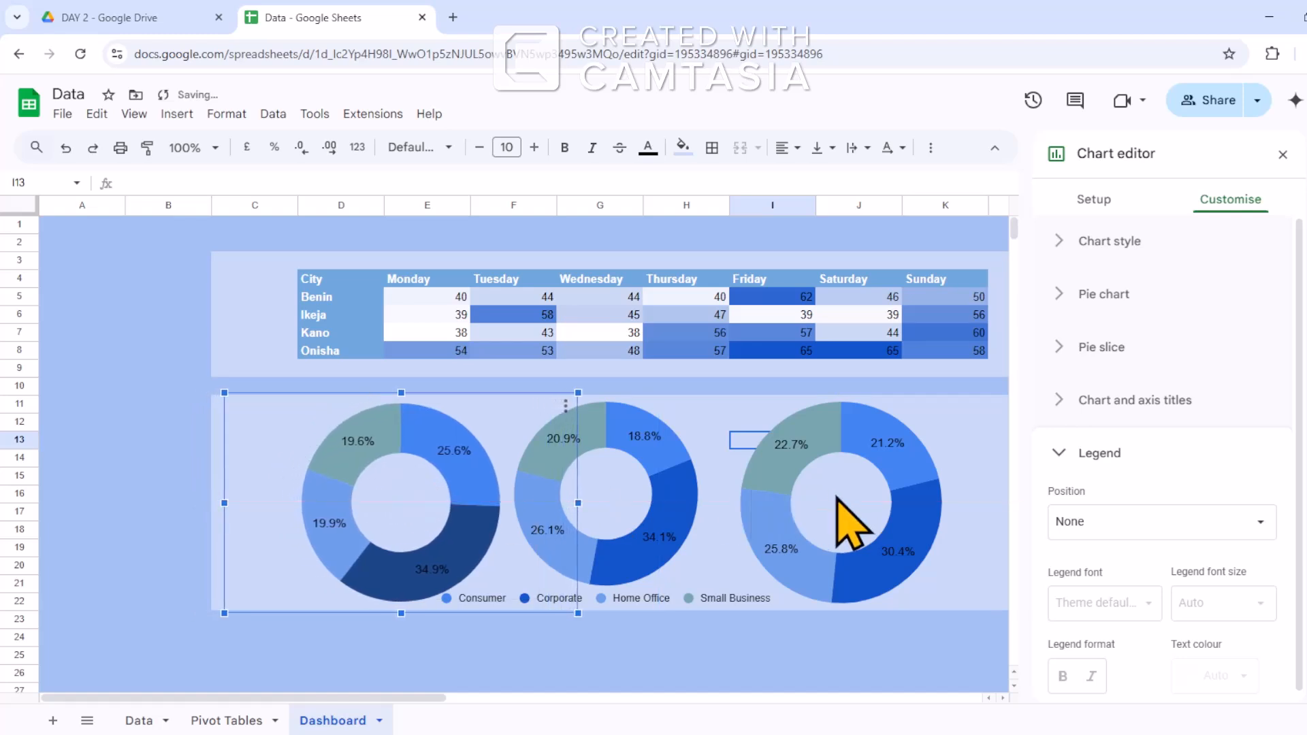
{"action": "left_click", "coordinate": [837, 491]}
{"action": "left_click_drag", "start_coordinate": [837, 490], "coordinate": [811, 494]}
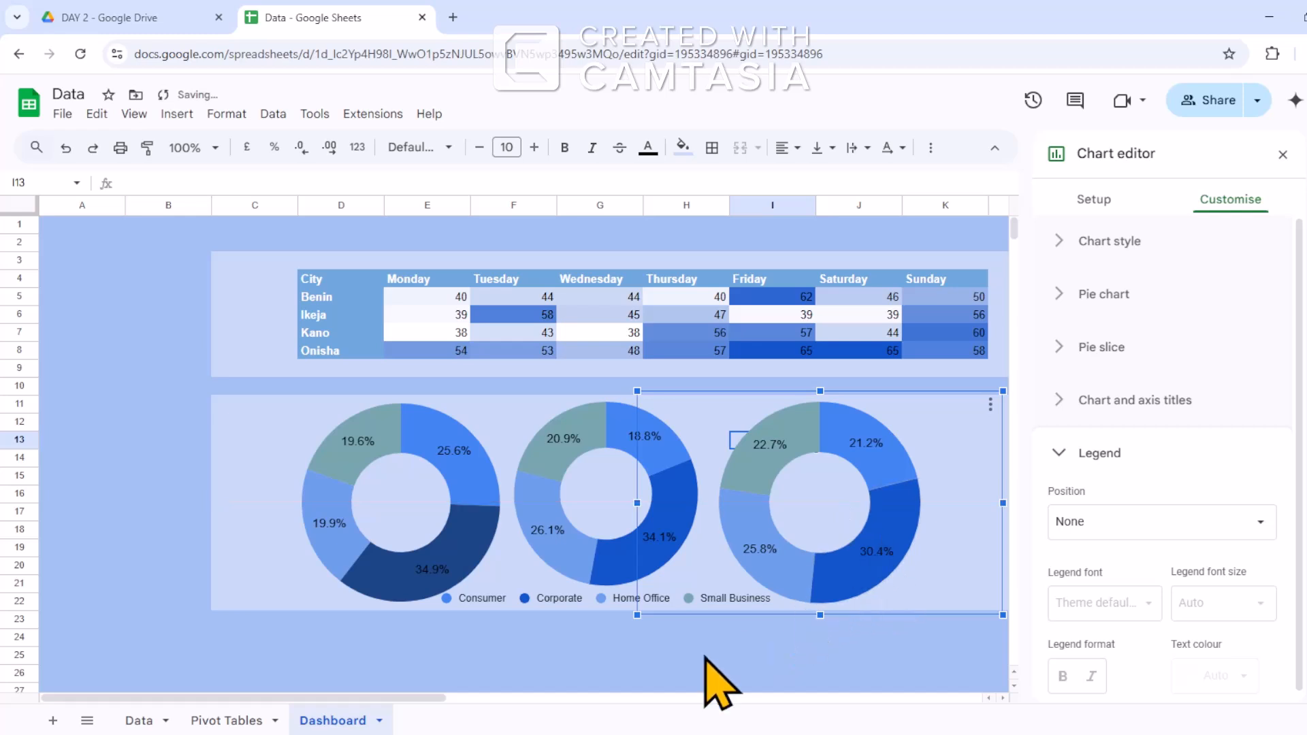
Narrow columns L and C on the Dashboard sheet to slim margins on both sides of the heatmap.
{"action": "left_click_drag", "start_coordinate": [406, 699], "coordinate": [487, 699]}
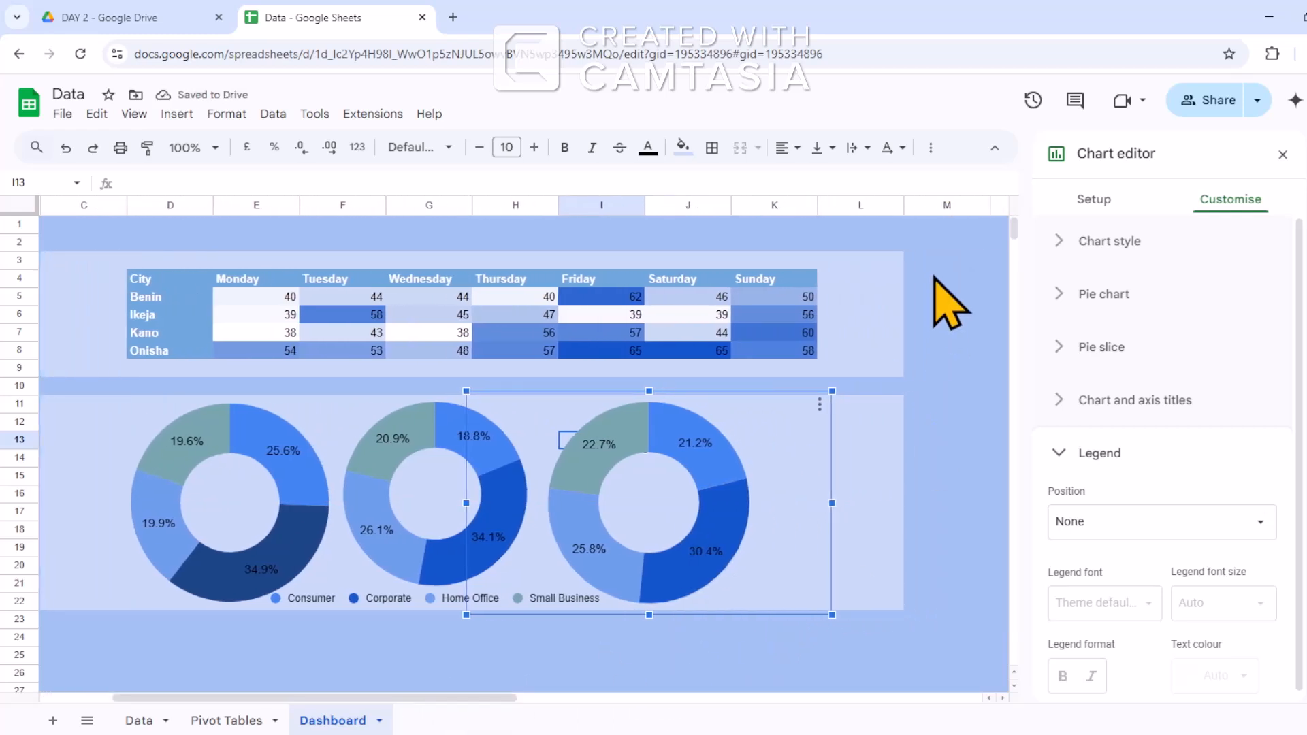
{"action": "left_click_drag", "start_coordinate": [905, 208], "coordinate": [844, 209]}
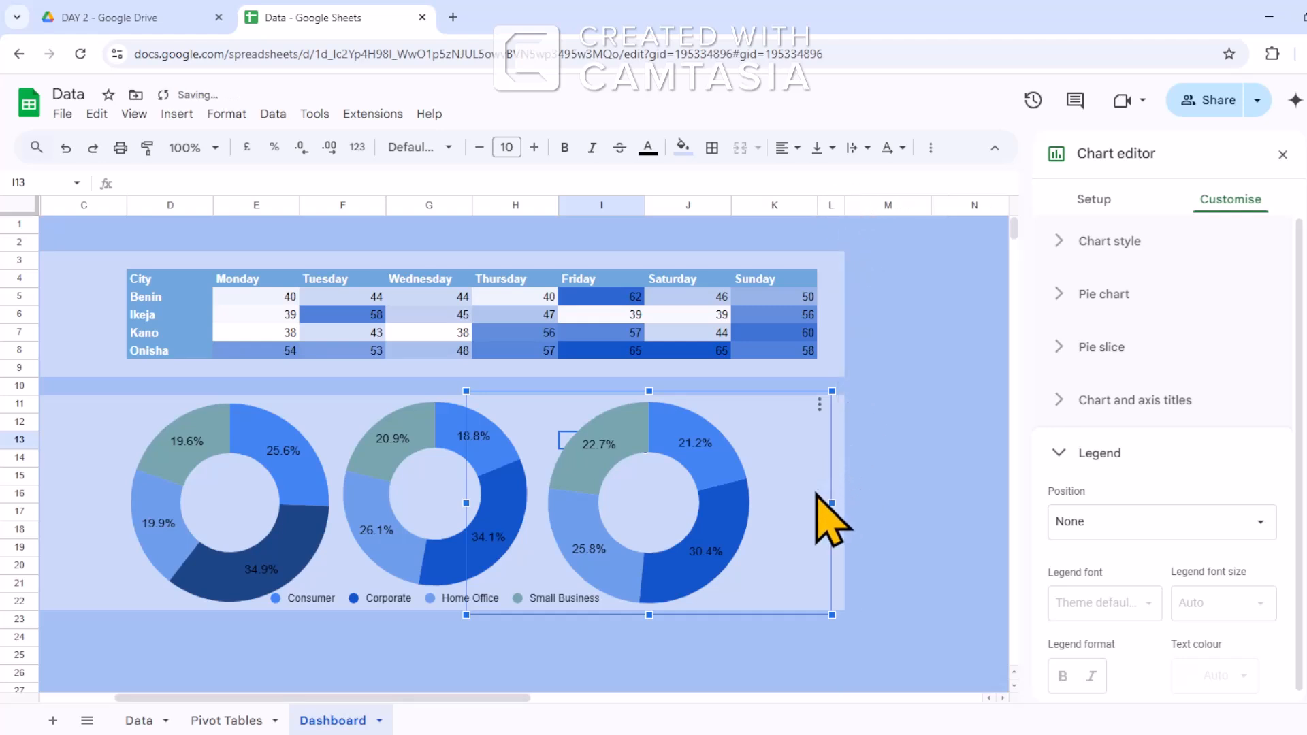
{"action": "left_click_drag", "start_coordinate": [433, 698], "coordinate": [358, 698]}
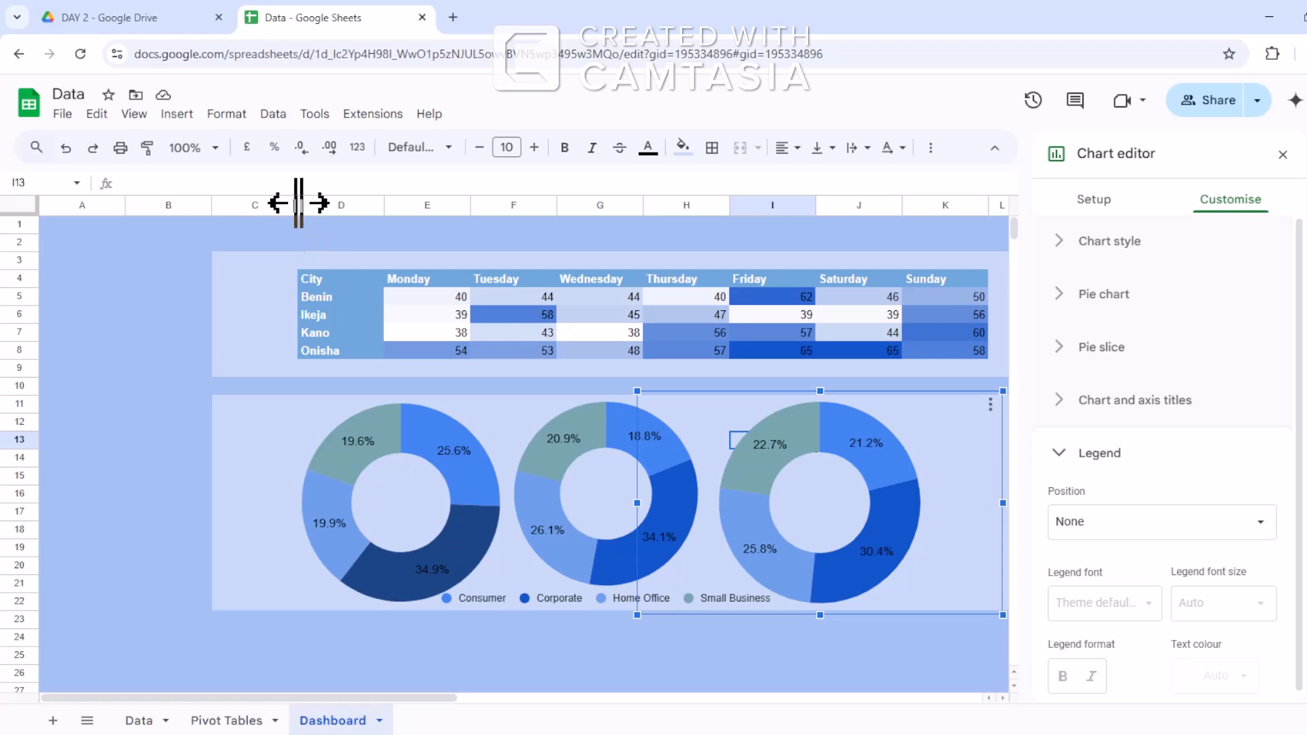
{"action": "left_click_drag", "start_coordinate": [298, 203], "coordinate": [227, 204]}
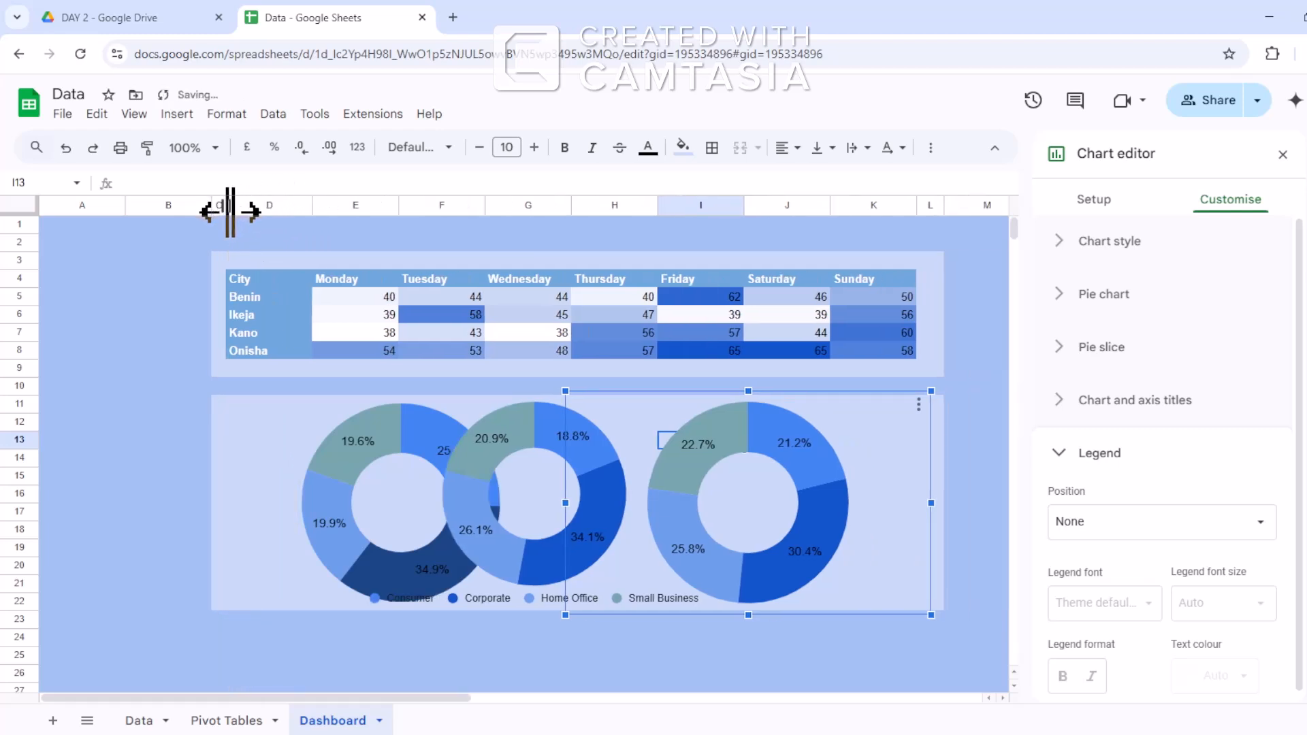
Move the Furniture doughnut chart outward so it clears the Office Supplies chart, and nudge the Technology chart slightly inward.
{"action": "left_click", "coordinate": [398, 487]}
{"action": "left_click", "coordinate": [330, 497]}
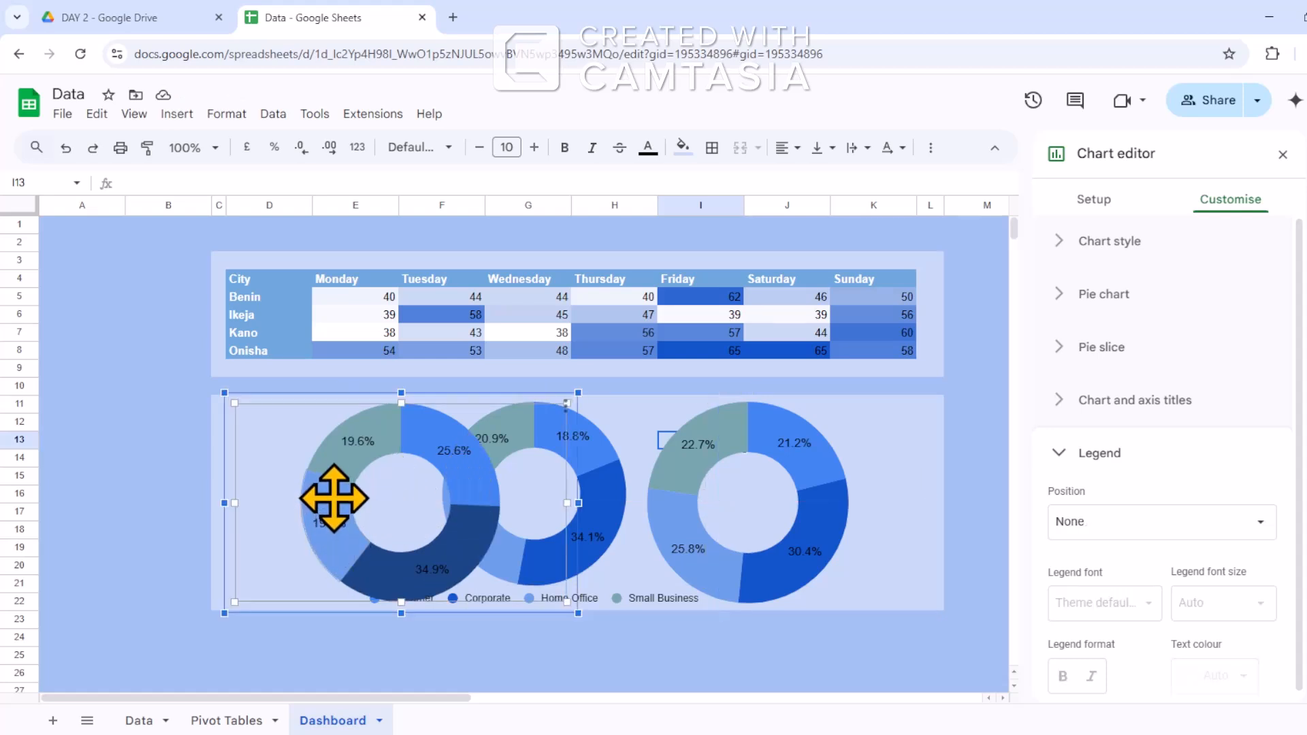
{"action": "left_click_drag", "start_coordinate": [374, 476], "coordinate": [312, 468]}
{"action": "left_click", "coordinate": [738, 499]}
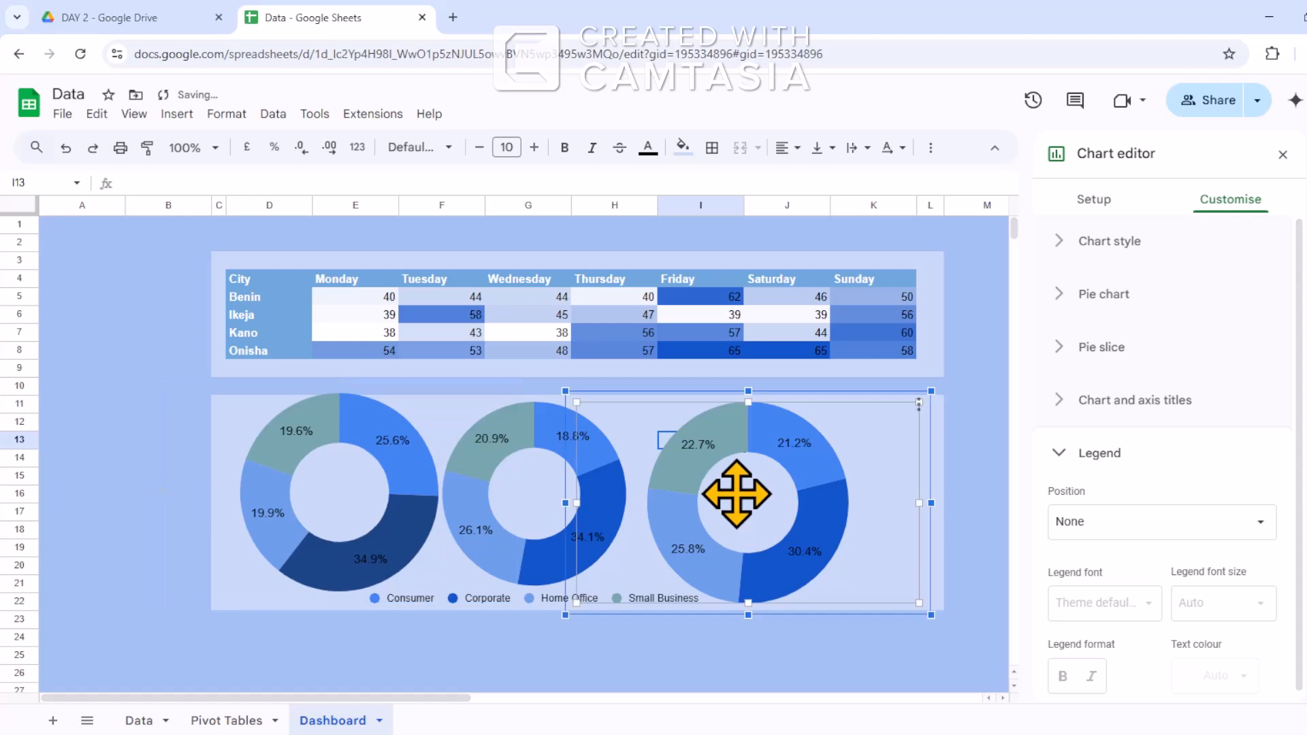
{"action": "left_click_drag", "start_coordinate": [735, 492], "coordinate": [726, 489]}
{"action": "left_click", "coordinate": [511, 477]}
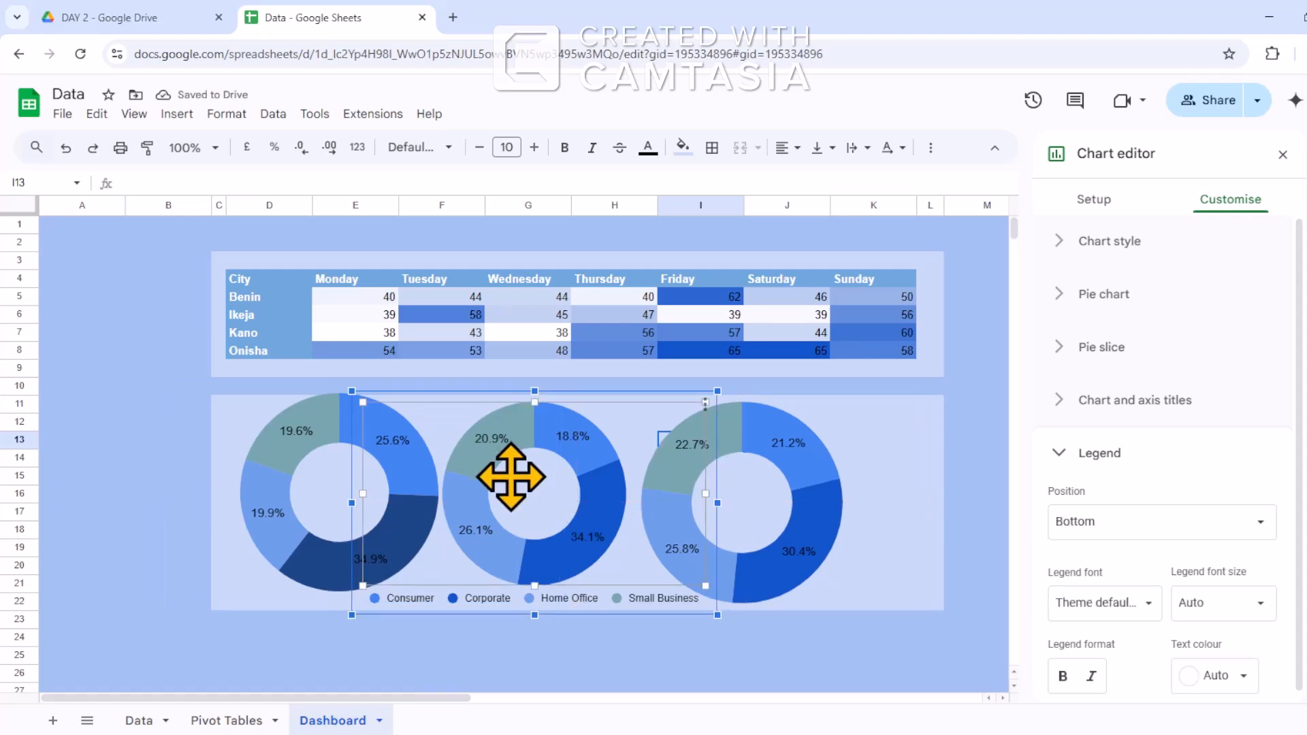
Shrink row 10 to a thin gap above the doughnut panel and increase the height of row 22 to enclose the legend.
{"action": "left_click", "coordinate": [620, 452]}
{"action": "left_click_drag", "start_coordinate": [18, 394], "coordinate": [14, 386]}
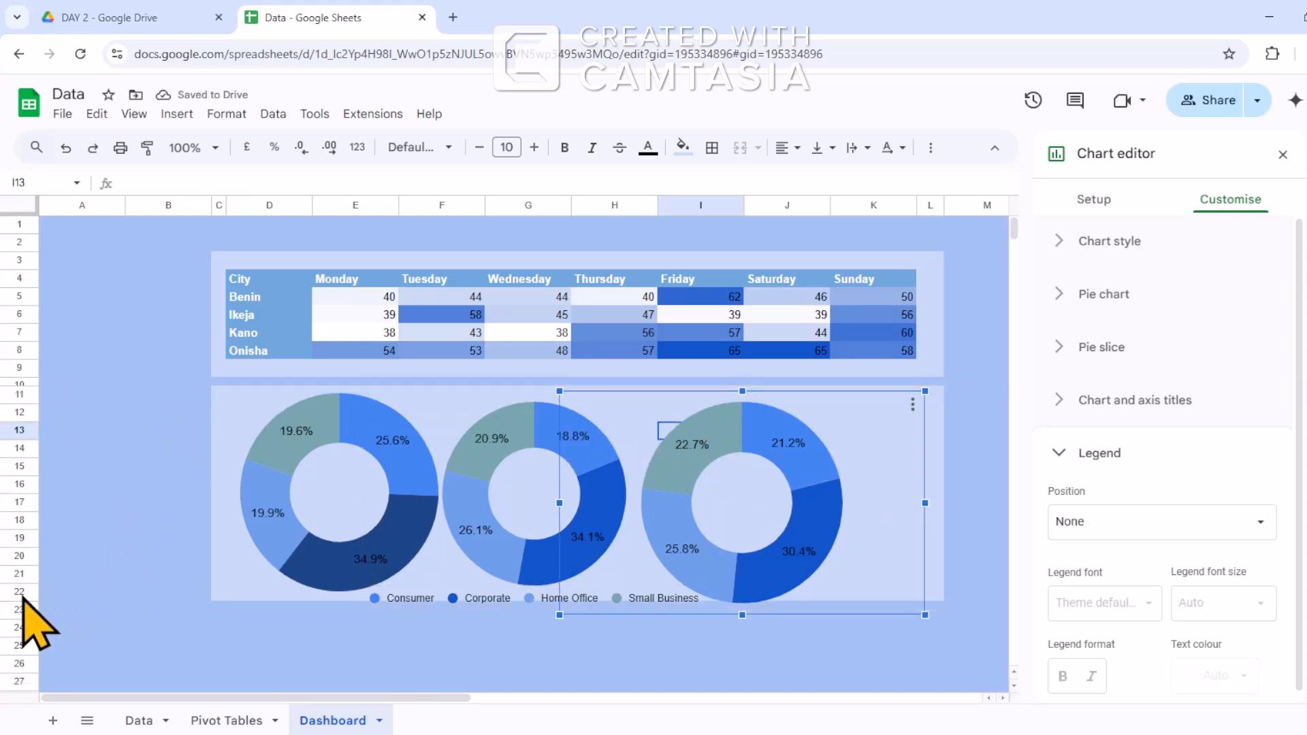
{"action": "left_click_drag", "start_coordinate": [14, 621], "coordinate": [14, 620]}
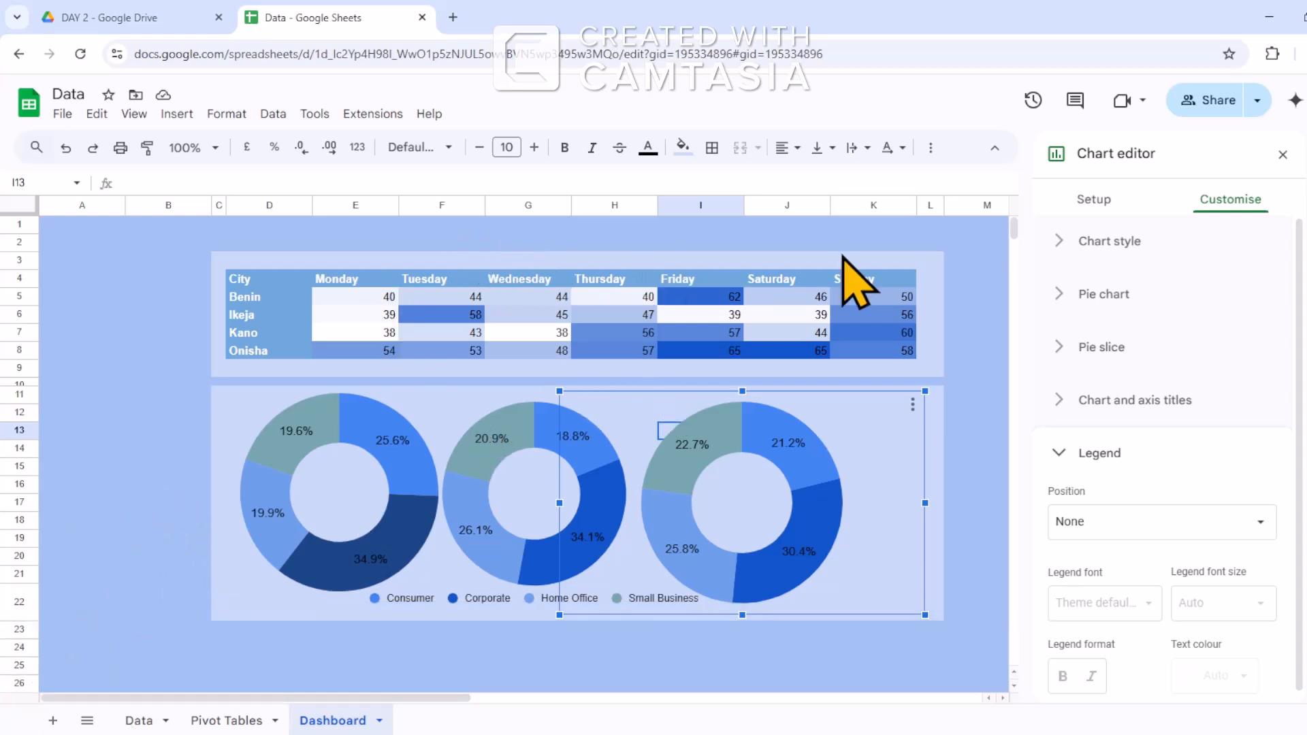
Copy the Technology pivot table R5:S10 on the Pivot Tables sheet and paste it at U5.
{"action": "left_click", "coordinate": [223, 719]}
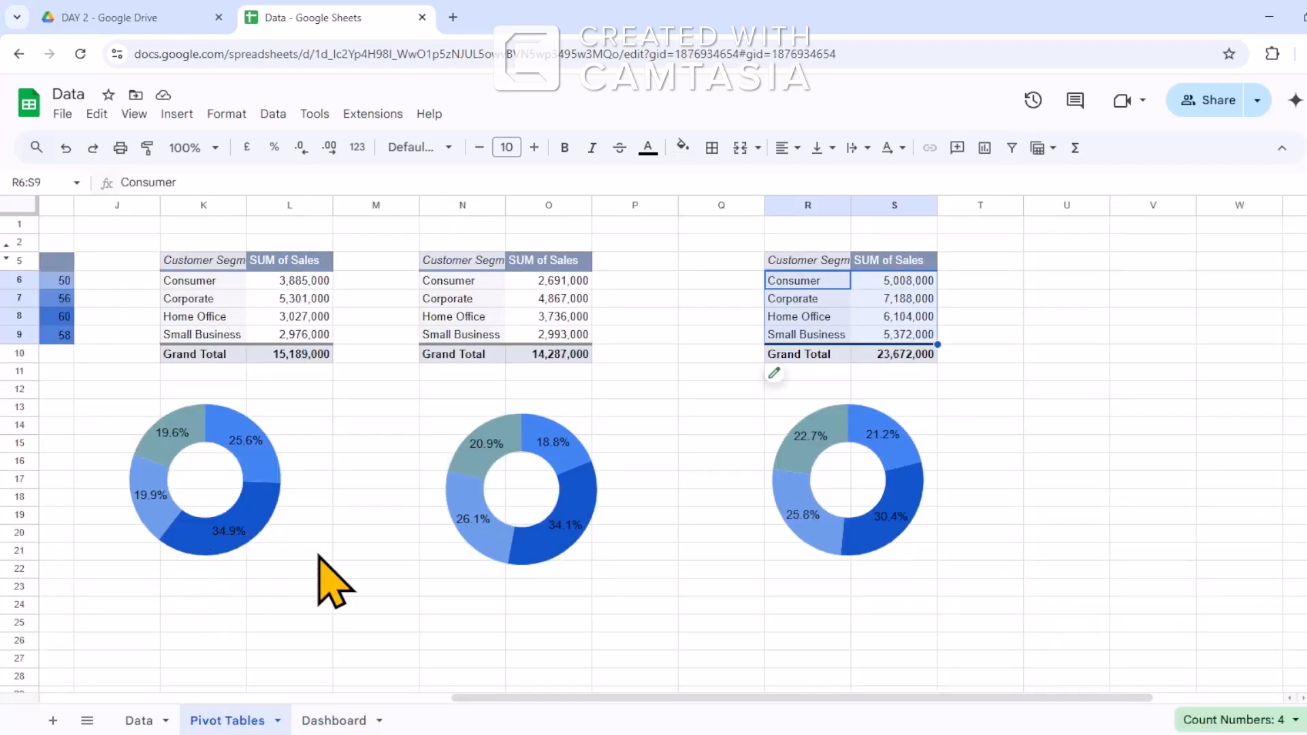
{"action": "left_click_drag", "start_coordinate": [621, 698], "coordinate": [863, 725]}
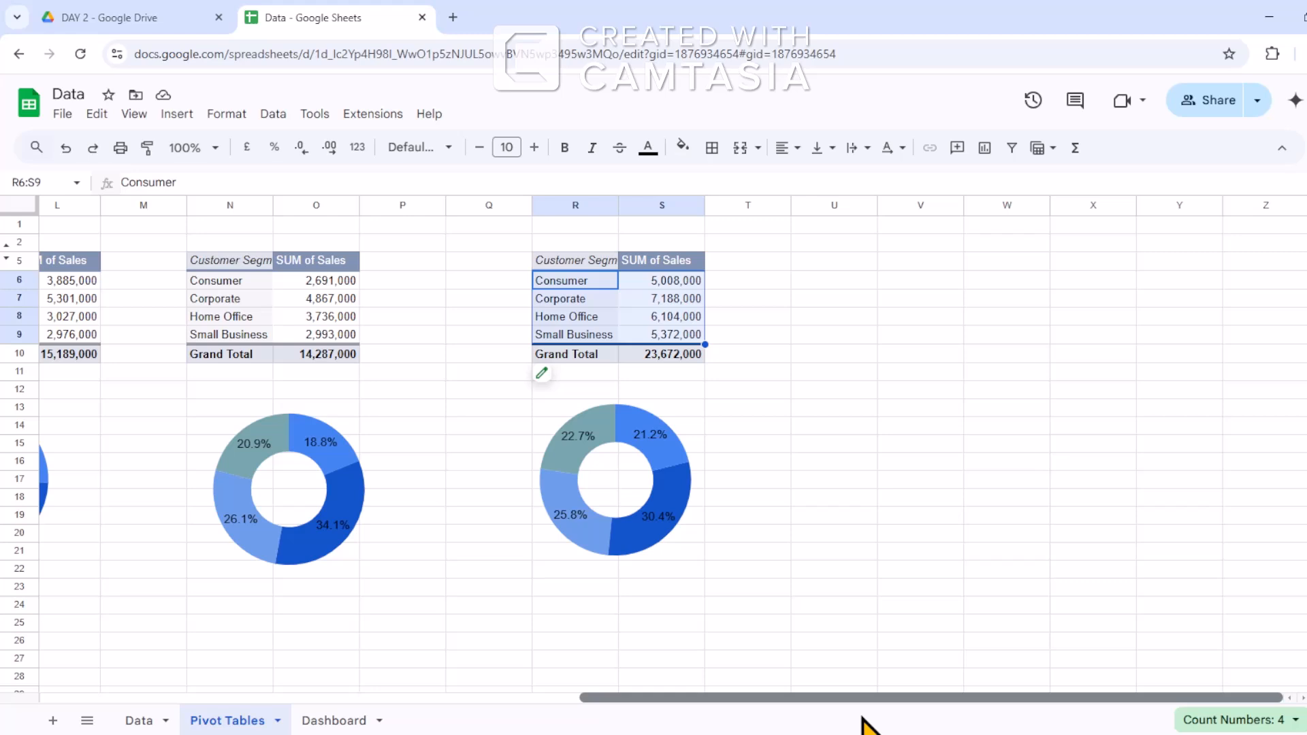
{"action": "left_click", "coordinate": [642, 305]}
{"action": "left_click", "coordinate": [577, 257]}
{"action": "left_click", "coordinate": [606, 257]}
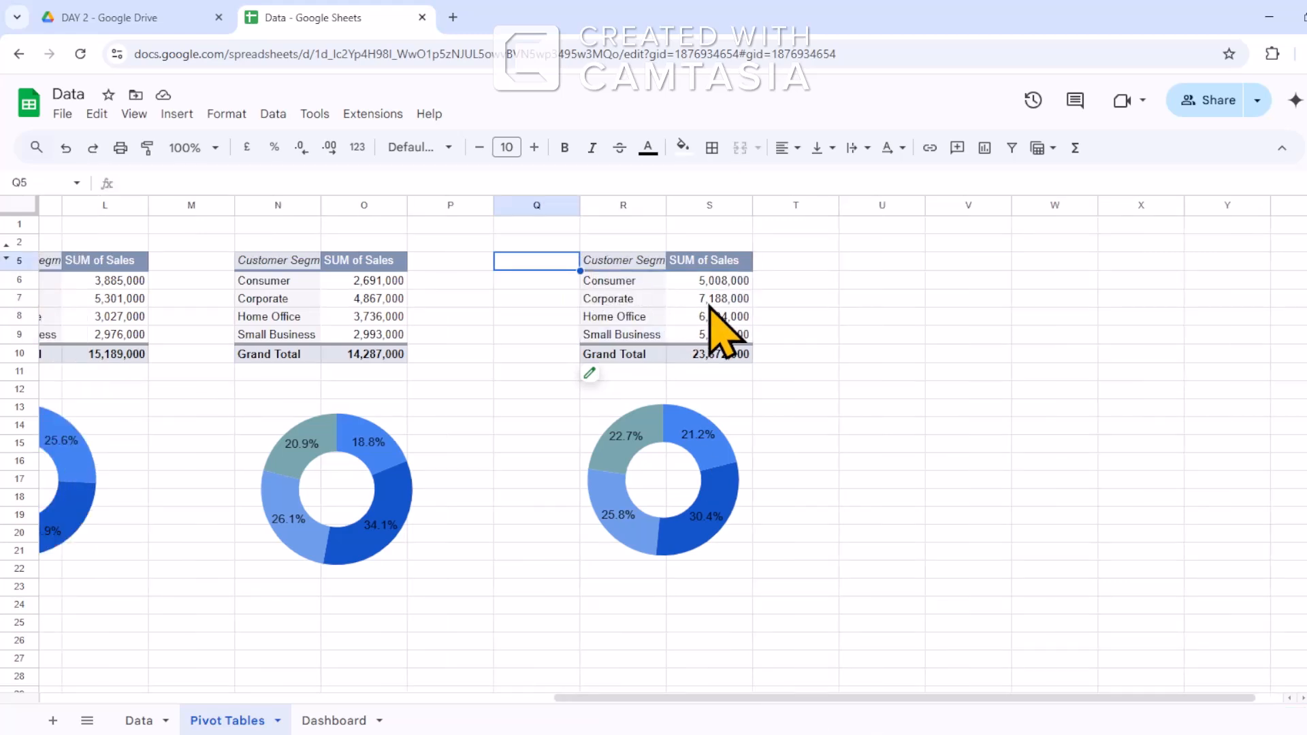
{"action": "left_click", "coordinate": [729, 348], "text": "shift"}
{"action": "key", "text": "ctrl+c"}
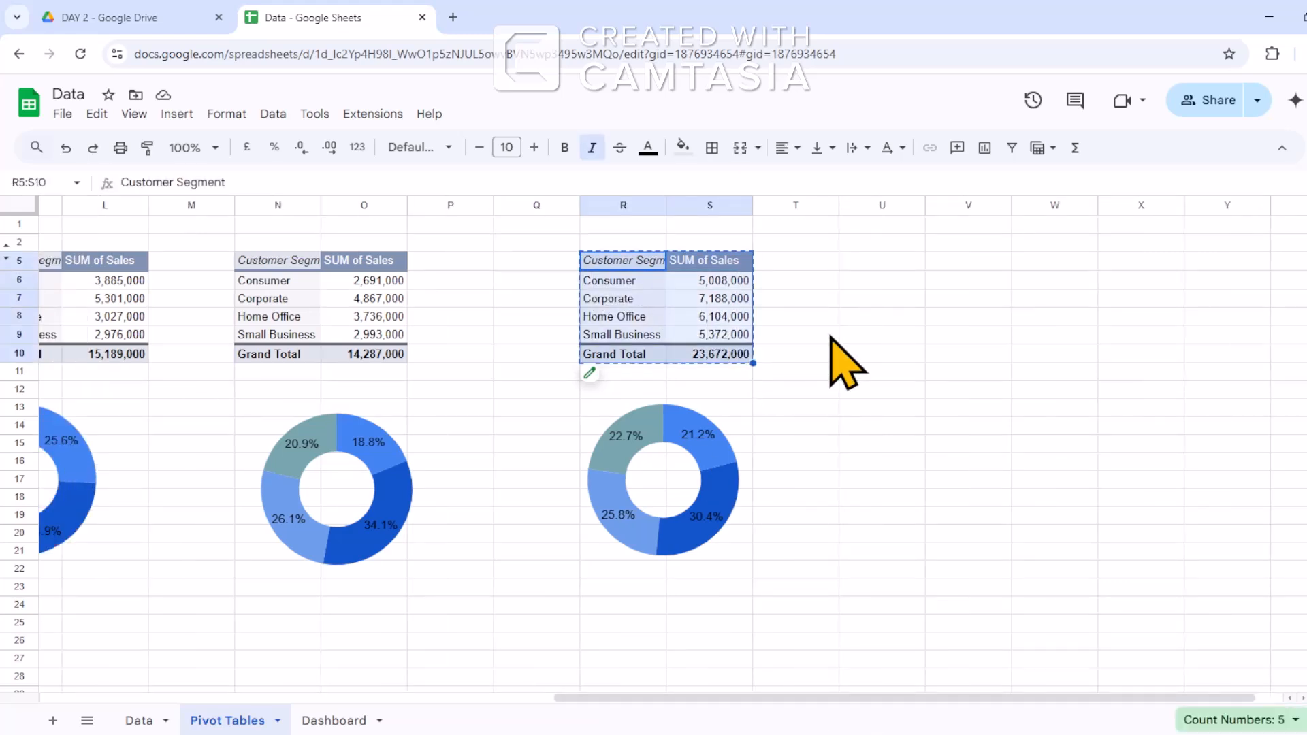
{"action": "left_click", "coordinate": [872, 264]}
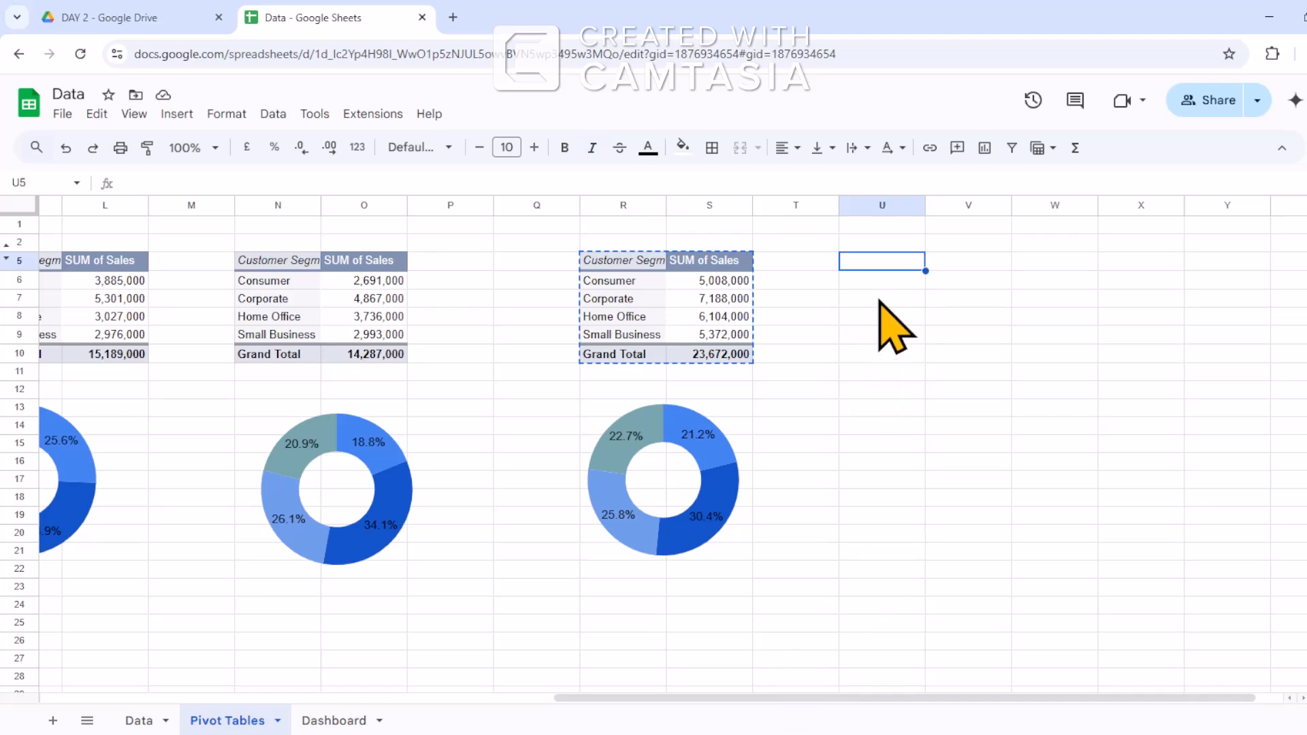
{"action": "key", "text": "ctrl+v"}
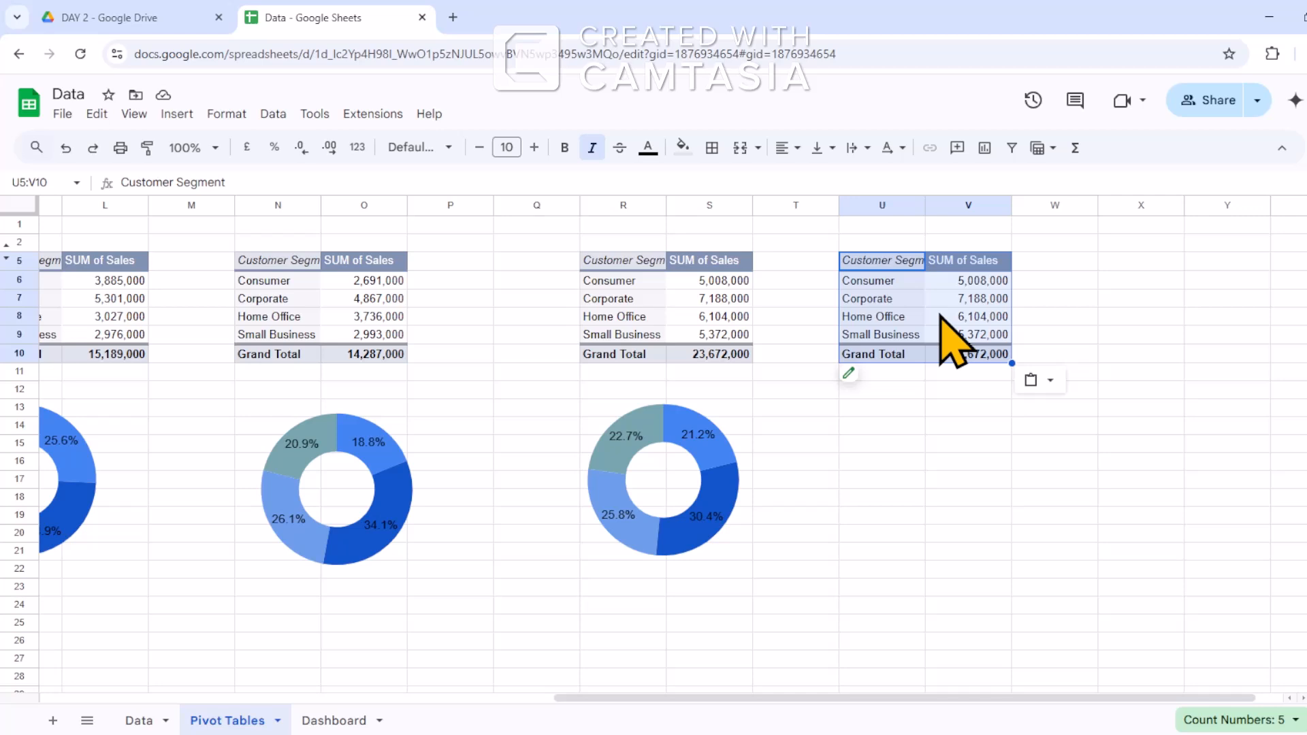
Edit the copied pivot table to replace Customer Segment with Order Date as its row field.
{"action": "left_click", "coordinate": [941, 316]}
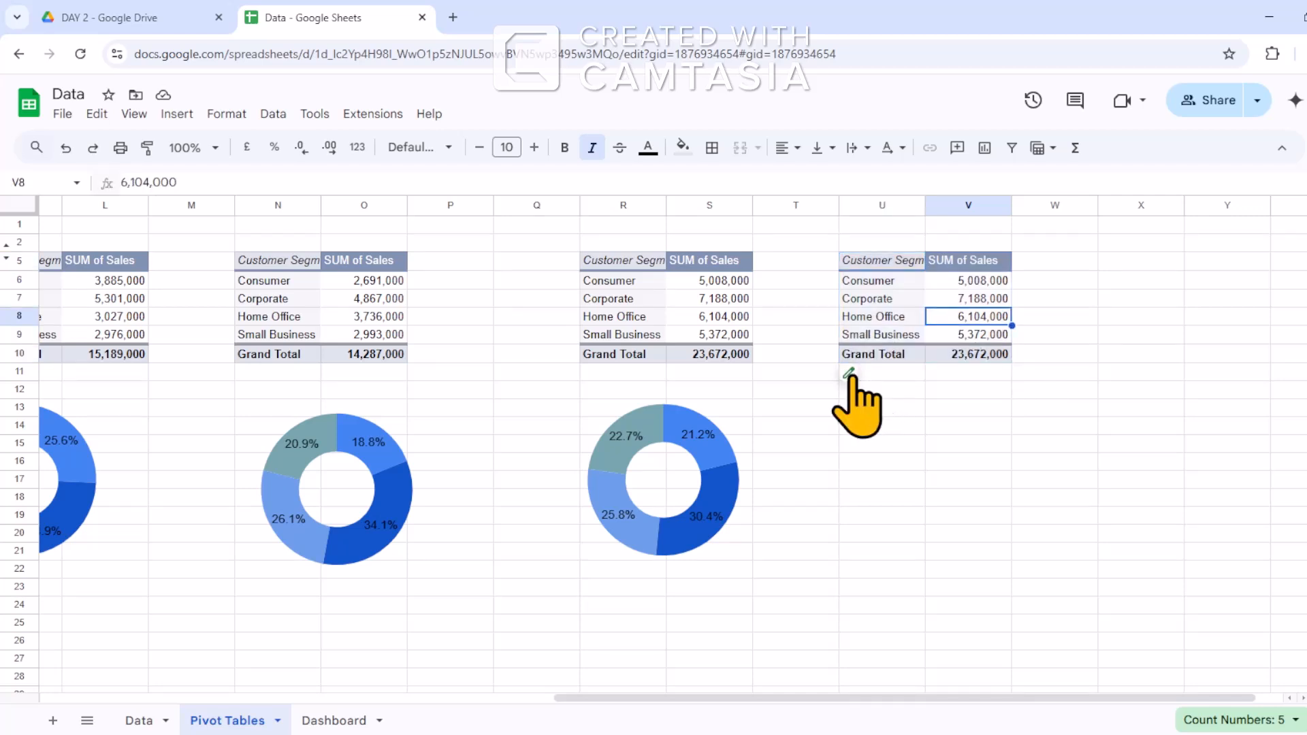
{"action": "left_click", "coordinate": [880, 380]}
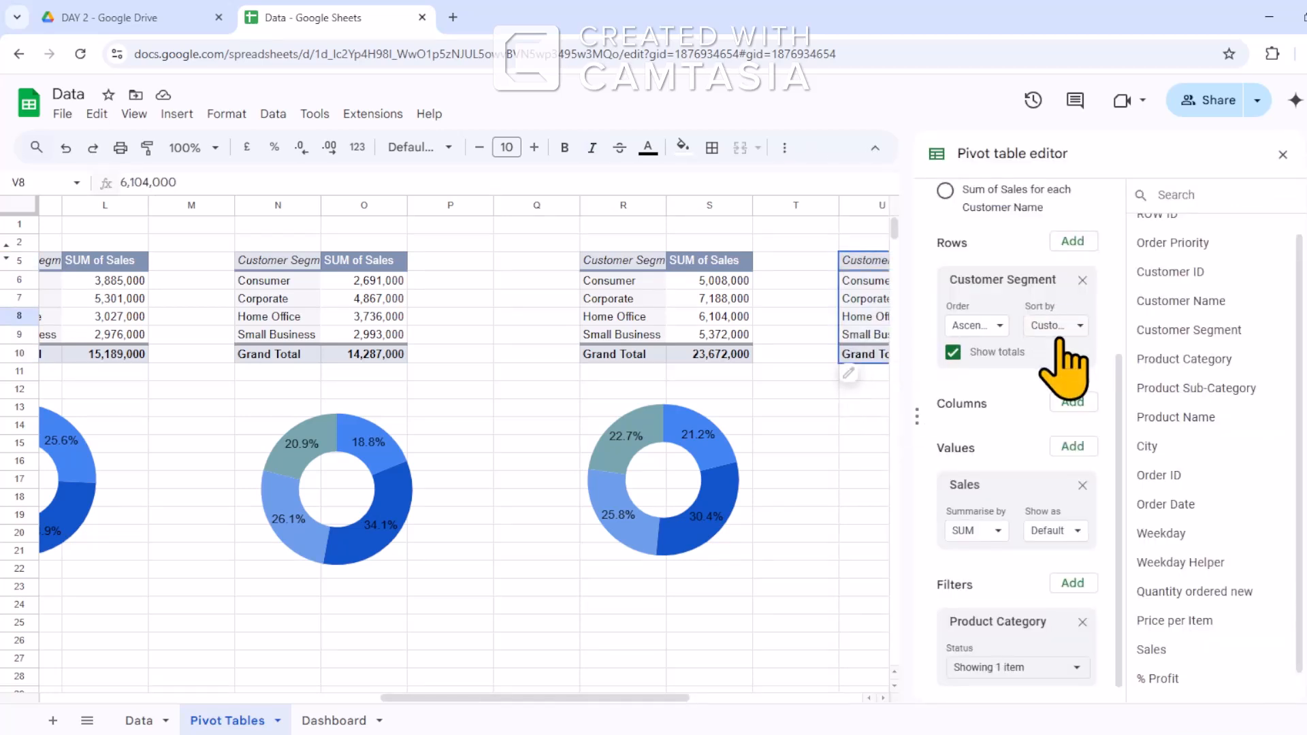
{"action": "left_click", "coordinate": [1082, 281]}
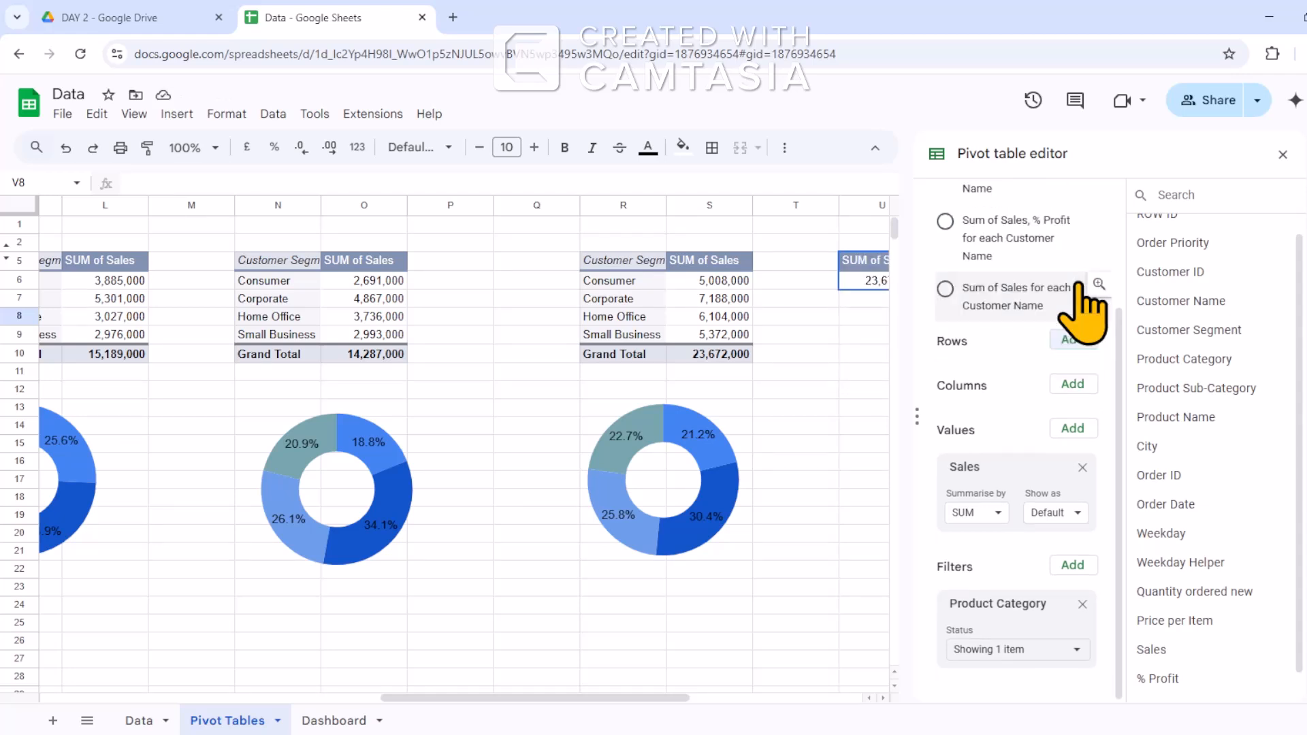
{"action": "left_click_drag", "start_coordinate": [1169, 513], "coordinate": [944, 358]}
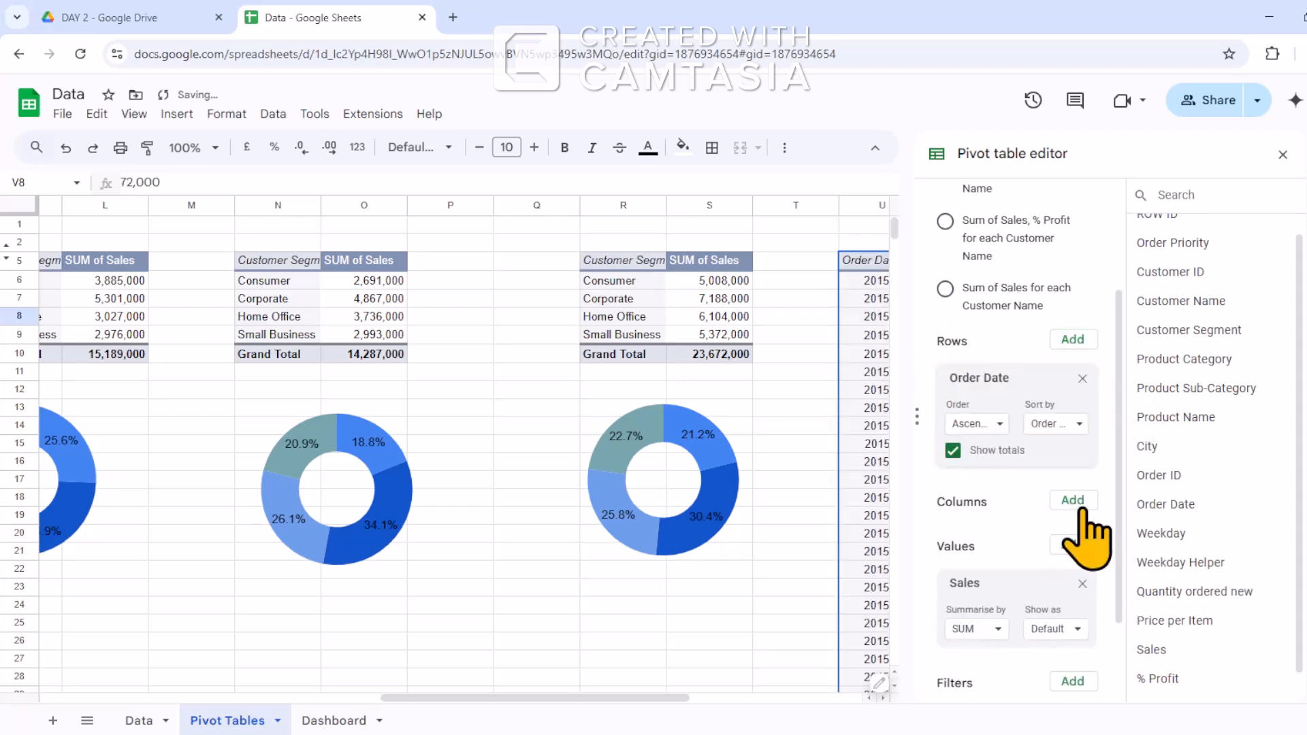
Remove the Sales value and the Product Category filter from the Order Date pivot table.
{"action": "left_click", "coordinate": [1081, 585]}
{"action": "scroll", "coordinate": [1066, 614], "scroll_direction": "down", "scroll_amount": 1}
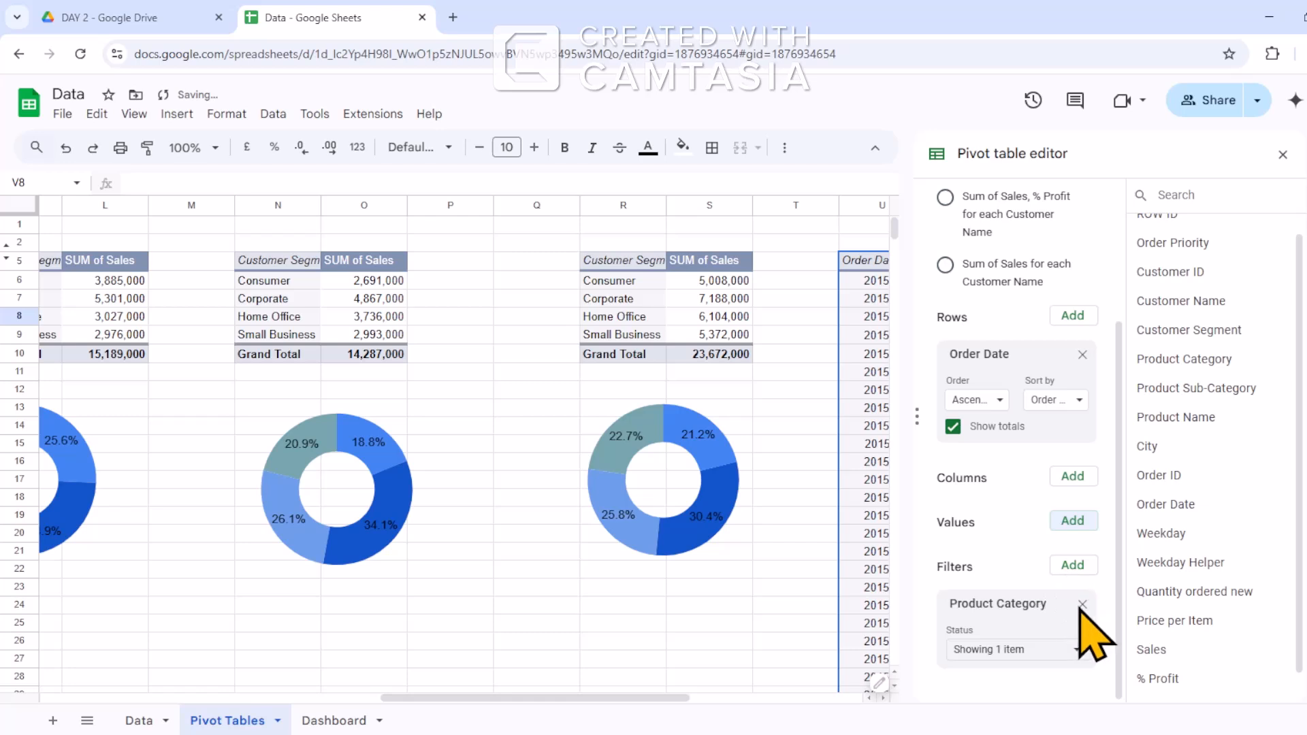
{"action": "scroll", "coordinate": [1082, 636], "scroll_direction": "up", "scroll_amount": 1}
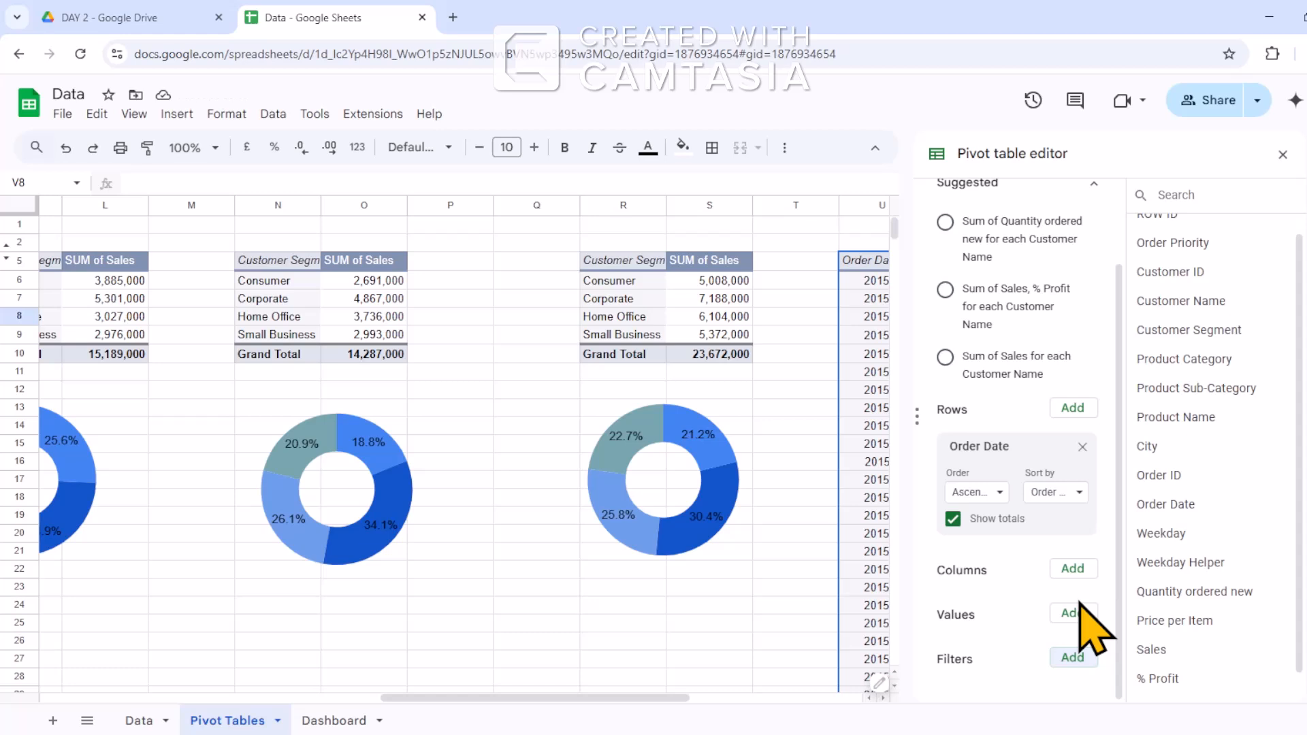
Add Sales and Profit as values of the Order Date pivot table, removing the mistakenly added % Profit.
{"action": "scroll", "coordinate": [1173, 531], "scroll_direction": "down", "scroll_amount": 1}
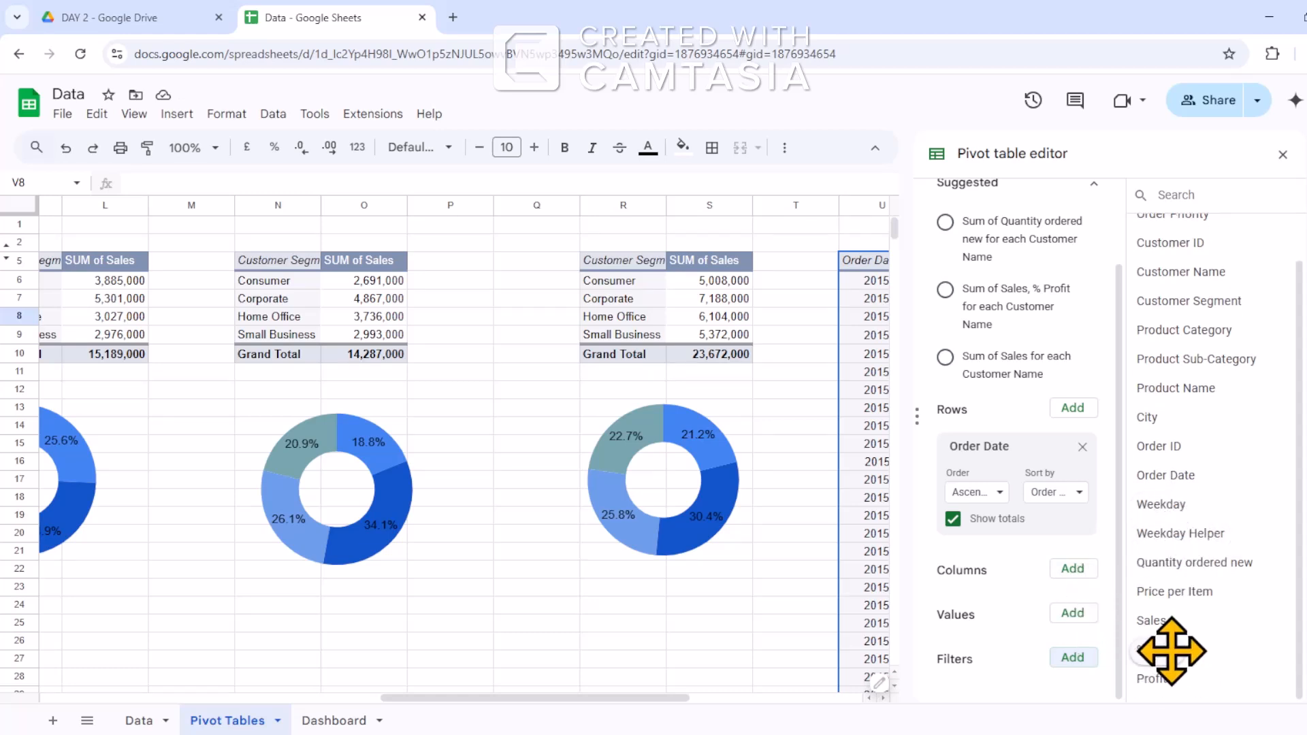
{"action": "left_click_drag", "start_coordinate": [1163, 622], "coordinate": [973, 633]}
{"action": "left_click_drag", "start_coordinate": [1162, 679], "coordinate": [1080, 624]}
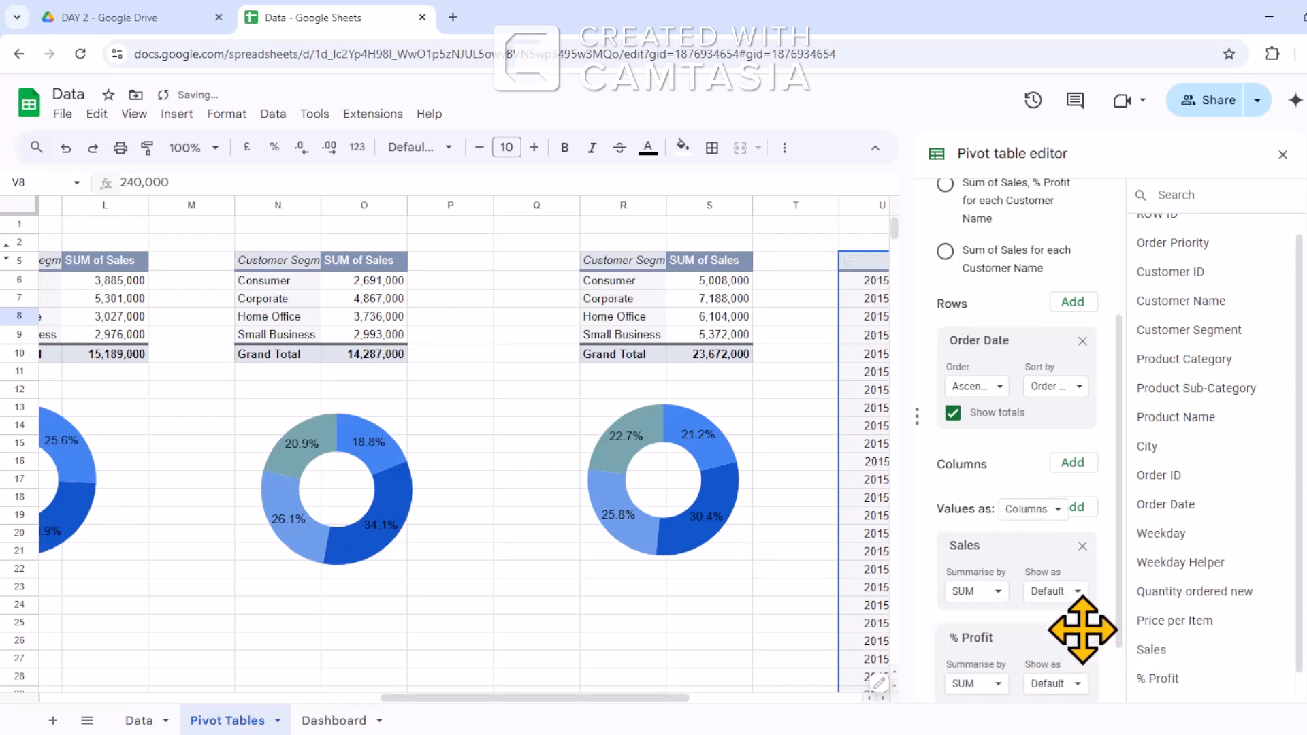
{"action": "left_click", "coordinate": [1082, 638]}
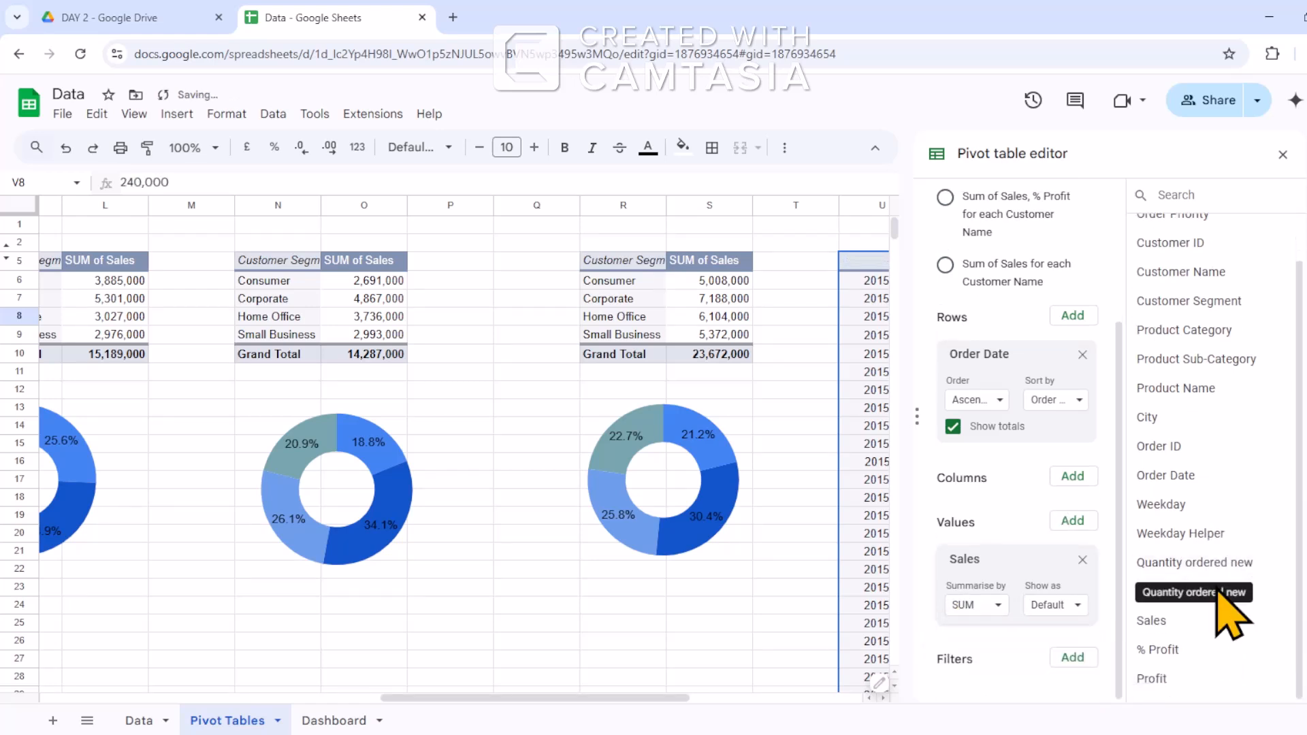
{"action": "left_click_drag", "start_coordinate": [1161, 651], "coordinate": [980, 603]}
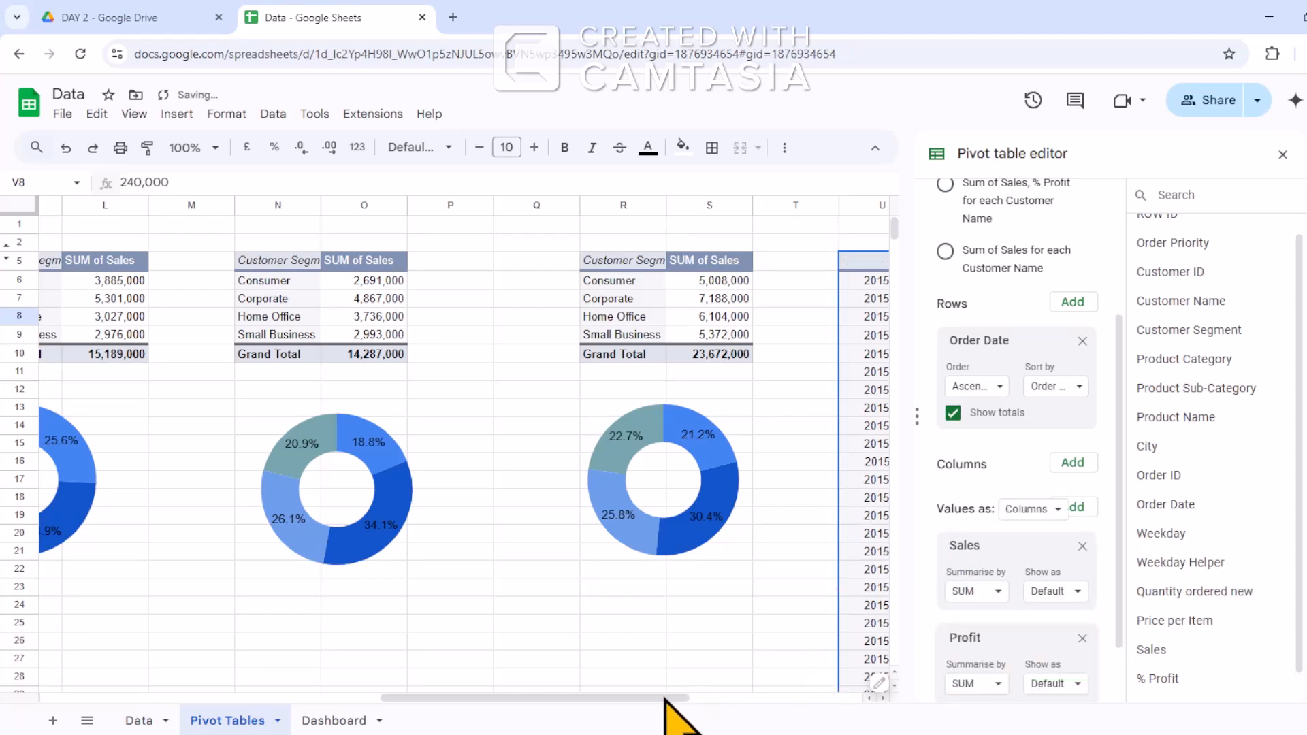
Turn off the totals for the Order Date rows in the new pivot table.
{"action": "left_click_drag", "start_coordinate": [708, 701], "coordinate": [814, 701]}
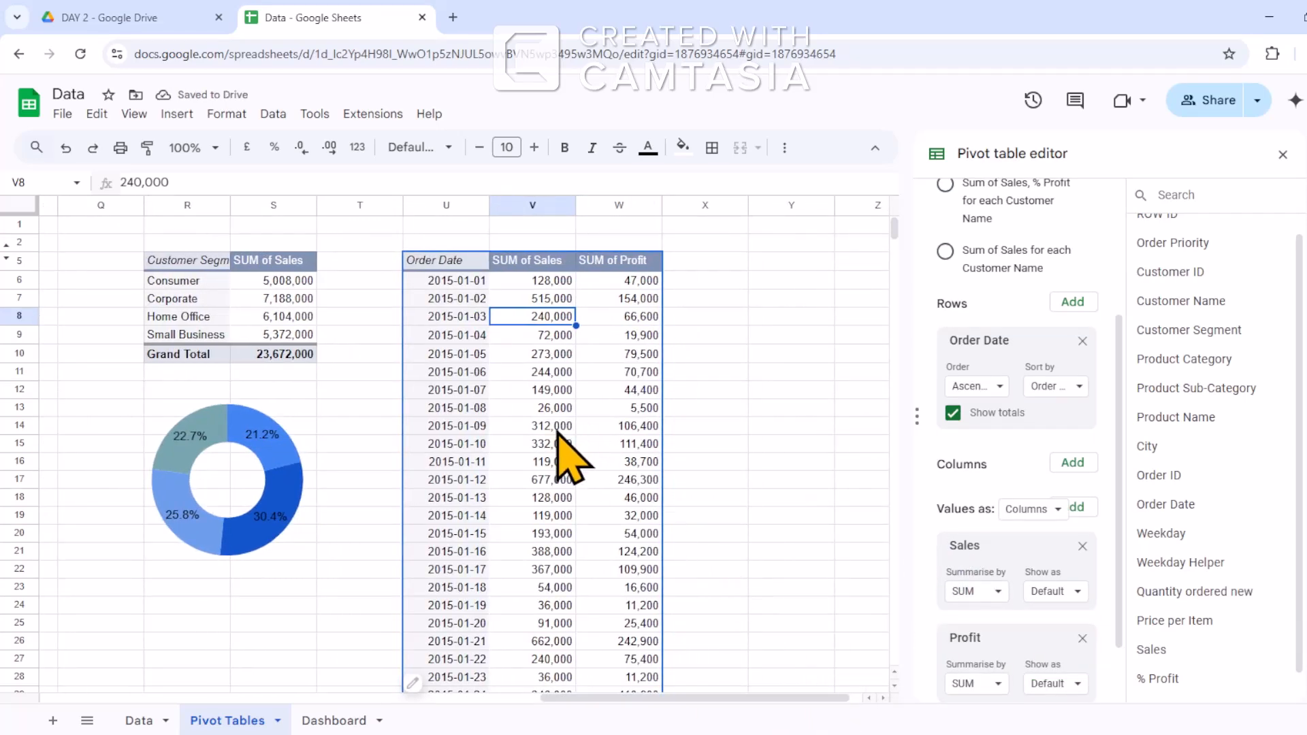
{"action": "scroll", "coordinate": [572, 456], "scroll_direction": "down", "scroll_amount": 20}
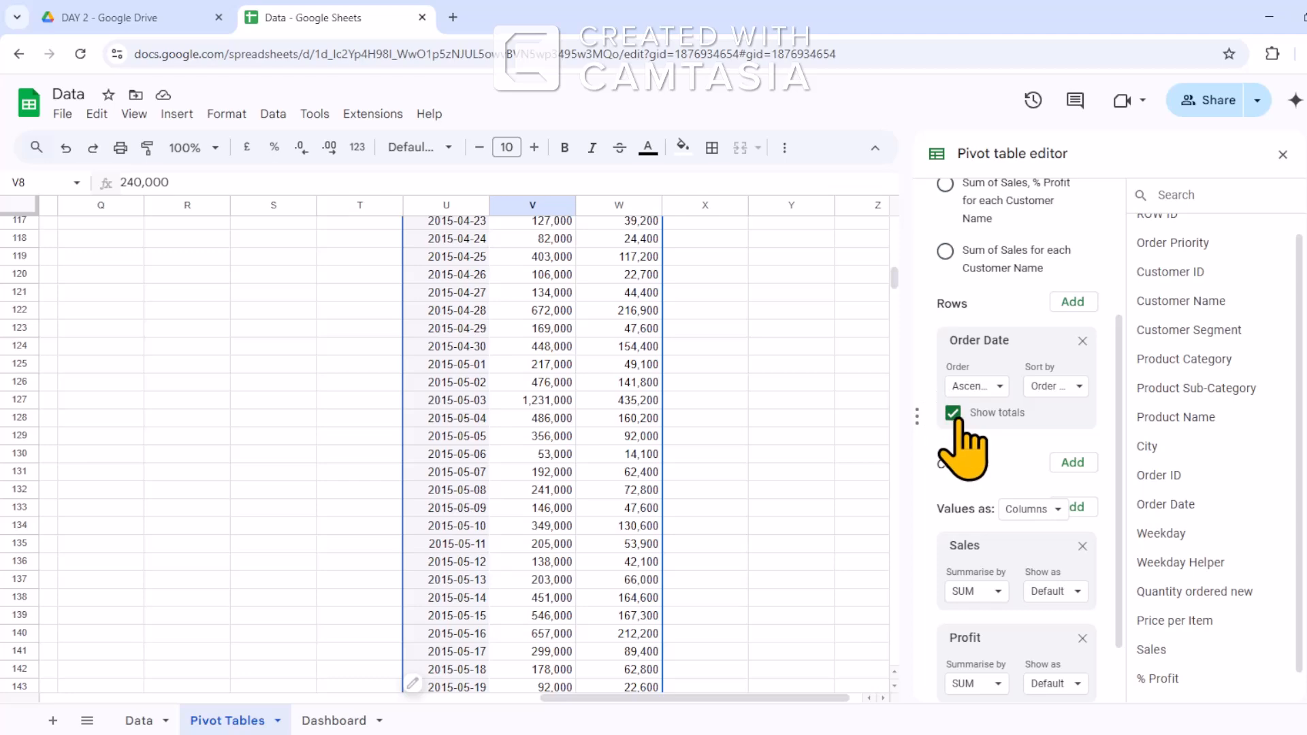
{"action": "left_click", "coordinate": [953, 413]}
{"action": "scroll", "coordinate": [538, 463], "scroll_direction": "down", "scroll_amount": 4}
{"action": "scroll", "coordinate": [544, 470], "scroll_direction": "down", "scroll_amount": 17}
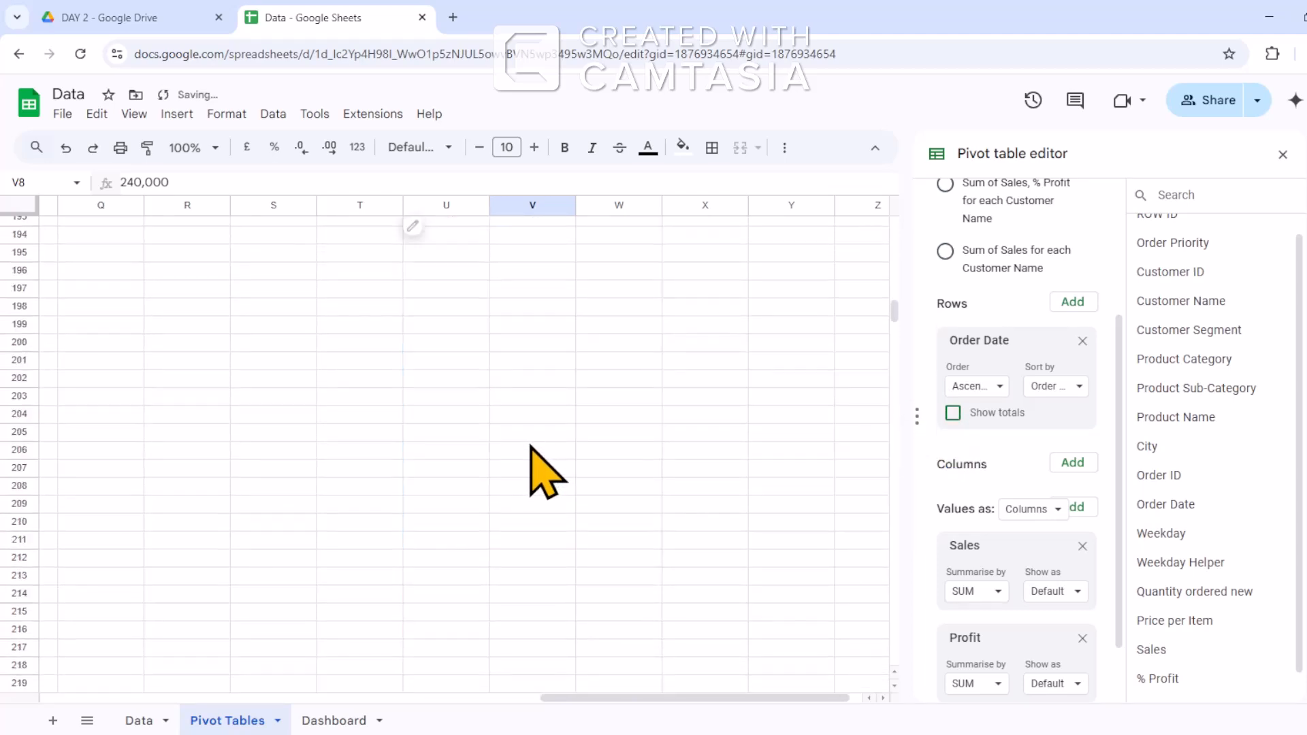
{"action": "scroll", "coordinate": [555, 470], "scroll_direction": "up", "scroll_amount": 20}
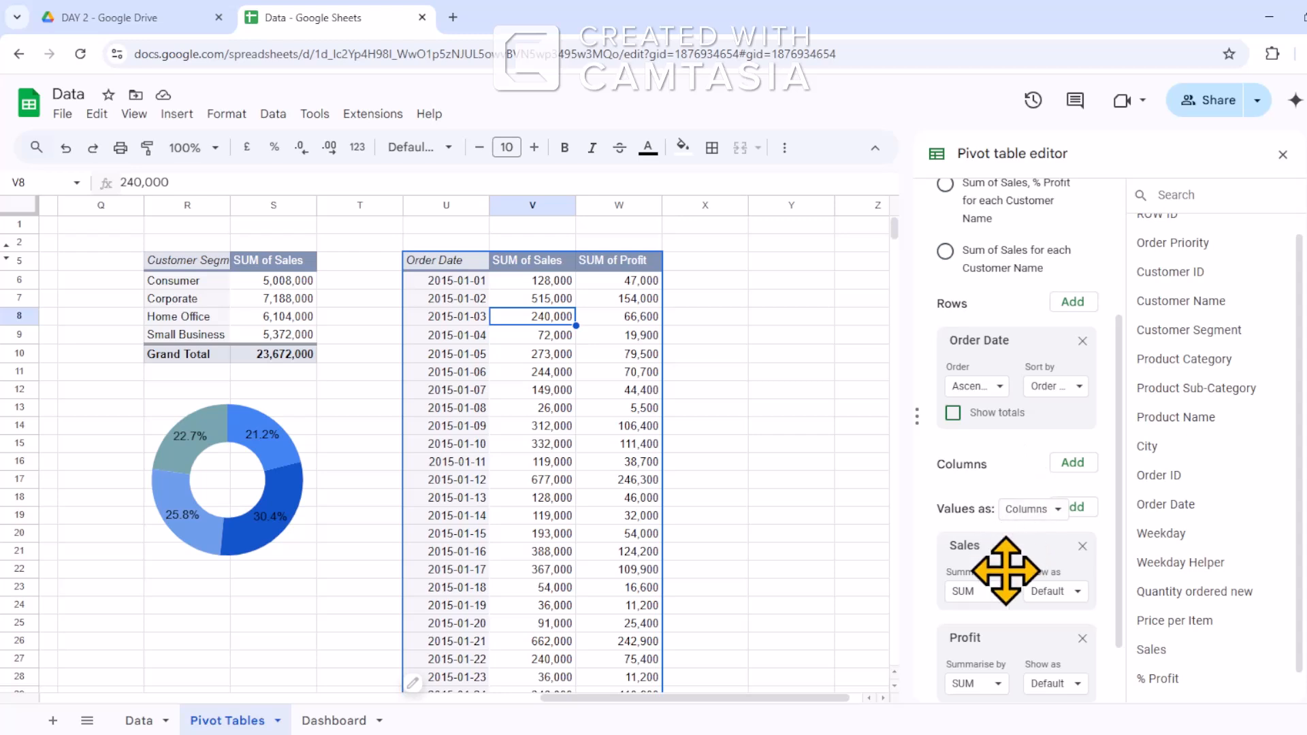
Select all date, sales and profit rows of the Order Date pivot table, U6:W184, without the headers.
{"action": "scroll", "coordinate": [1038, 575], "scroll_direction": "down", "scroll_amount": 1}
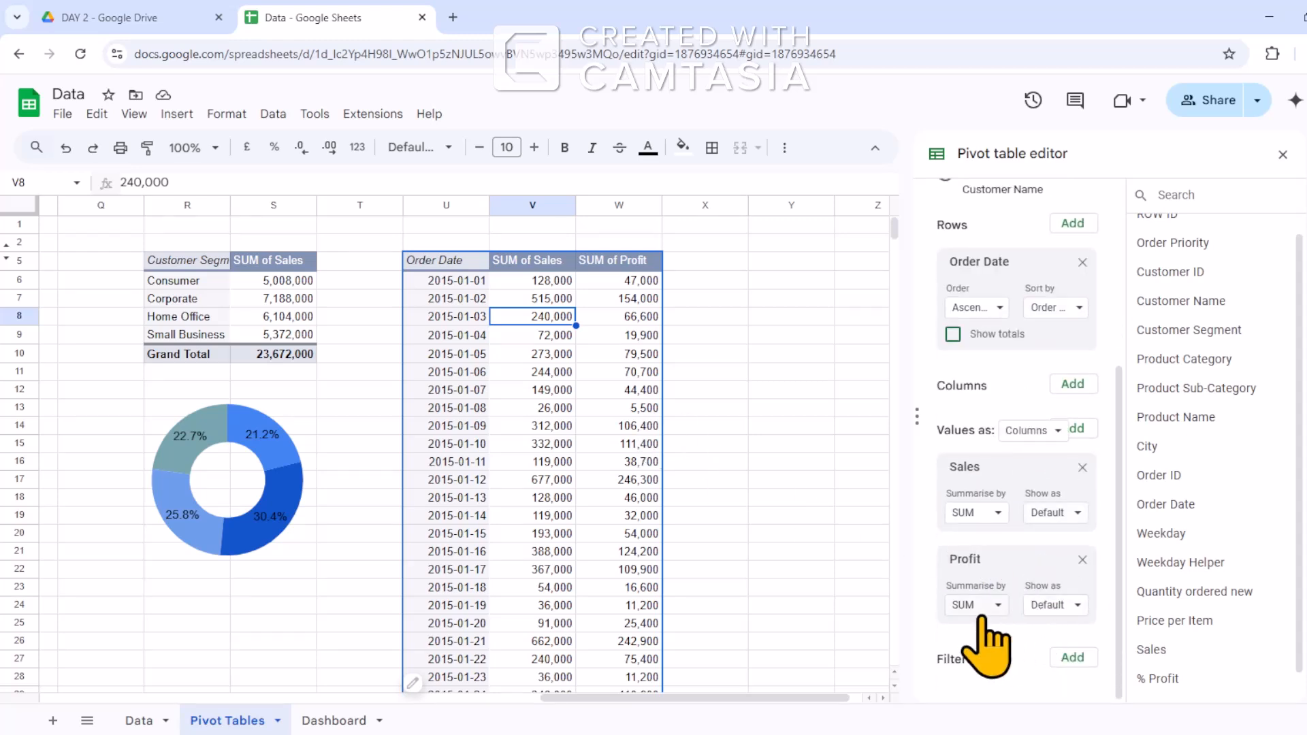
{"action": "left_click", "coordinate": [470, 286]}
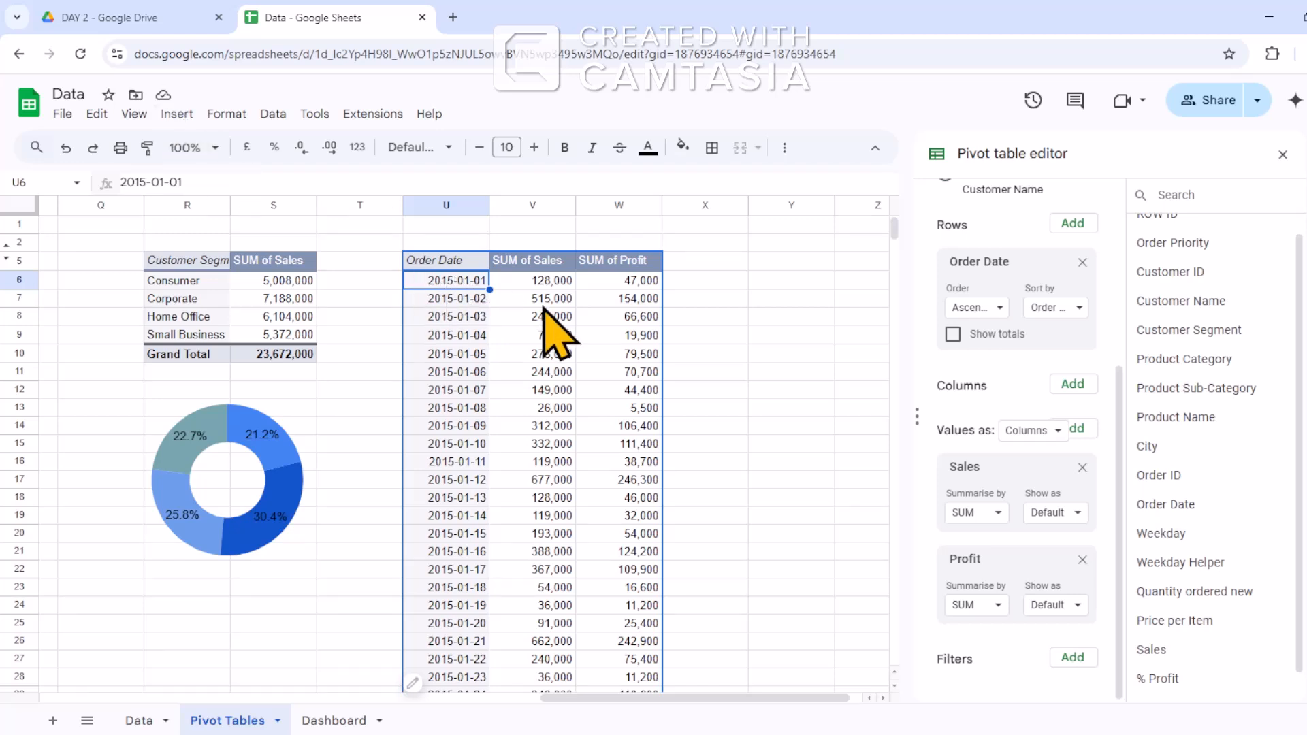
{"action": "left_click_drag", "start_coordinate": [555, 333], "coordinate": [643, 521]}
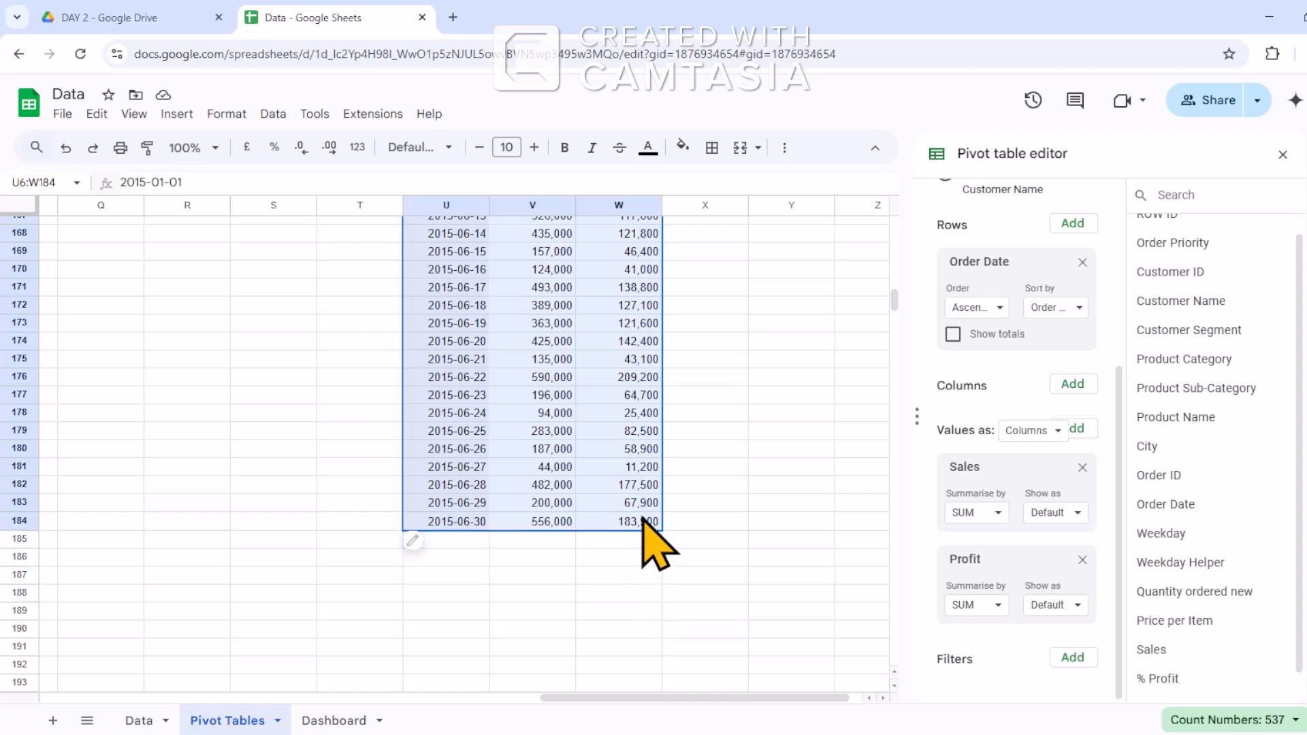
{"action": "left_click", "coordinate": [177, 114]}
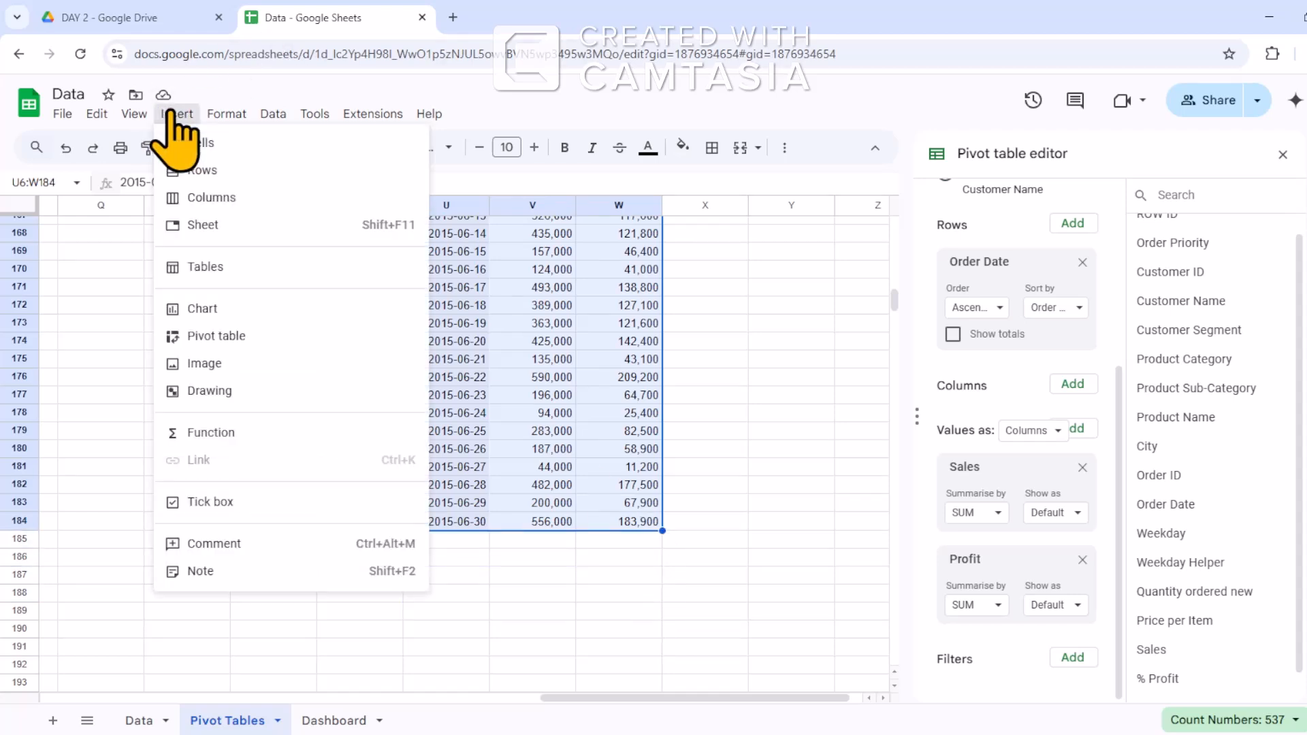
{"action": "left_click", "coordinate": [236, 336]}
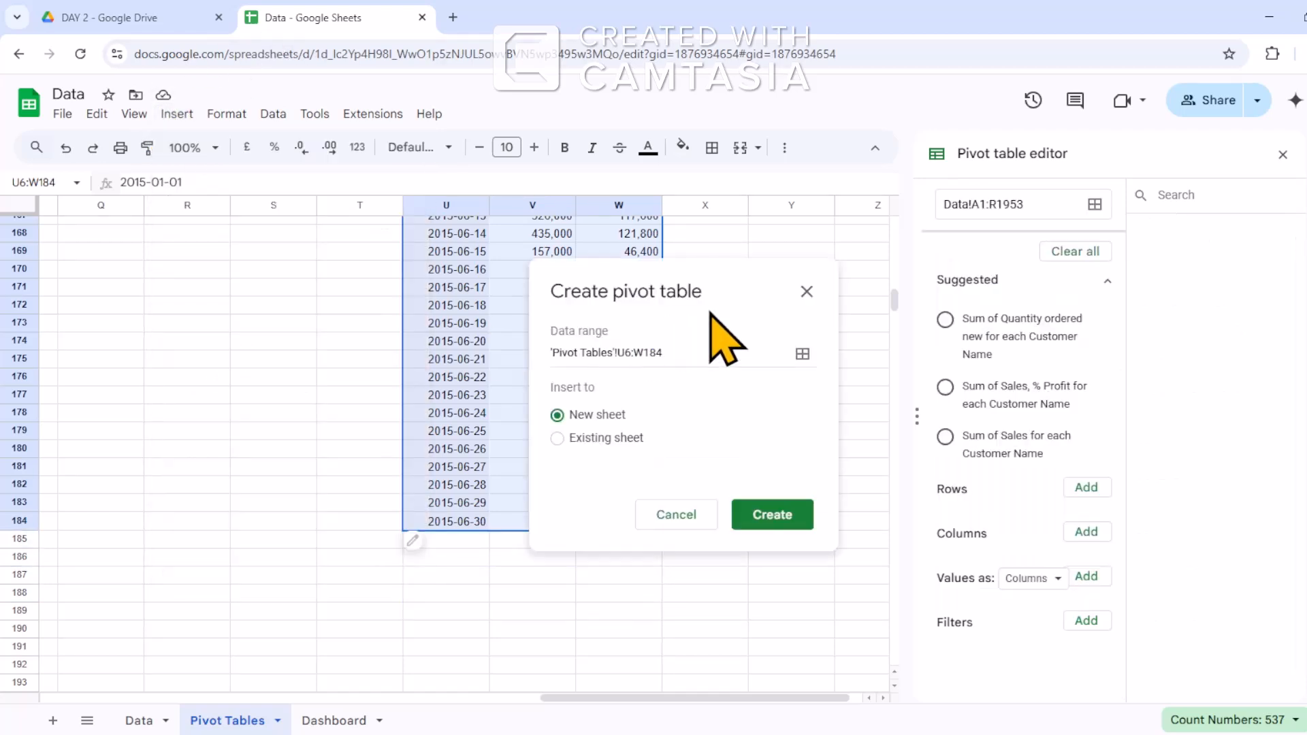
{"action": "left_click", "coordinate": [807, 292]}
Insert a chart of daily sales and profit from the selected range U6:W184.
{"action": "left_click", "coordinate": [182, 116]}
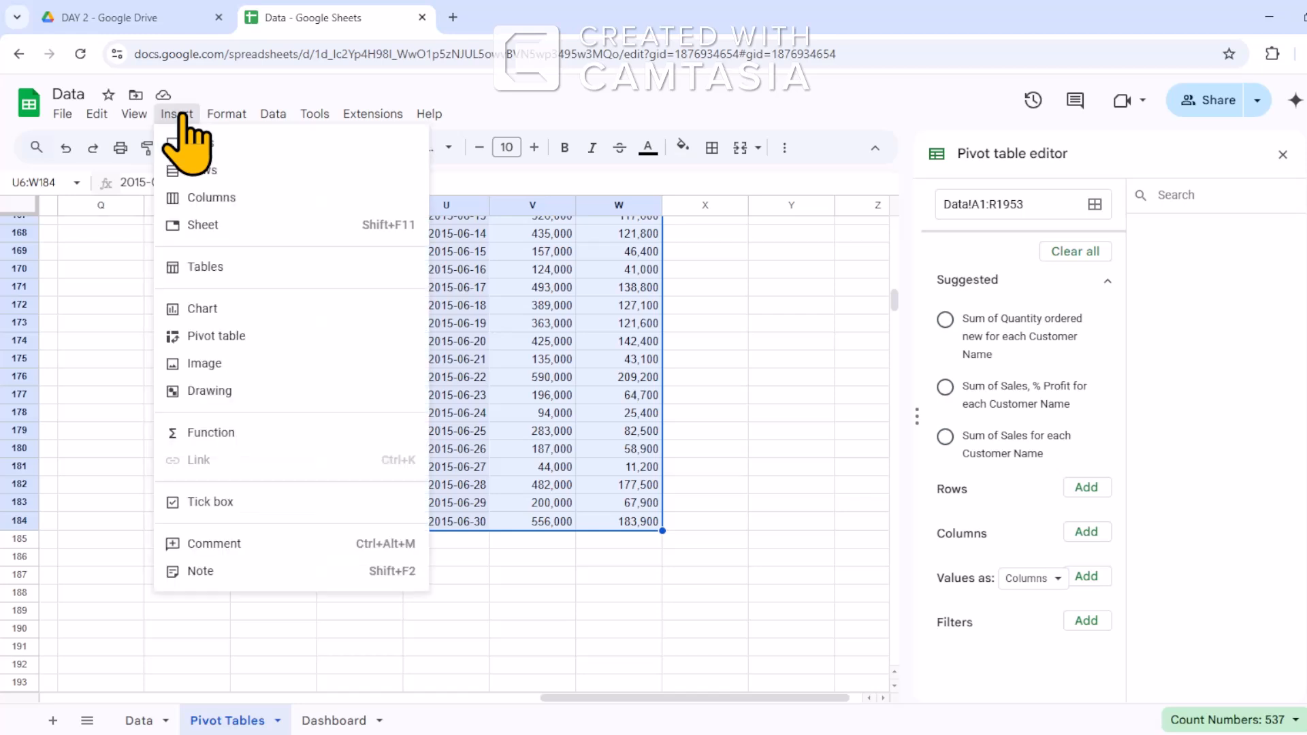
{"action": "left_click", "coordinate": [251, 305]}
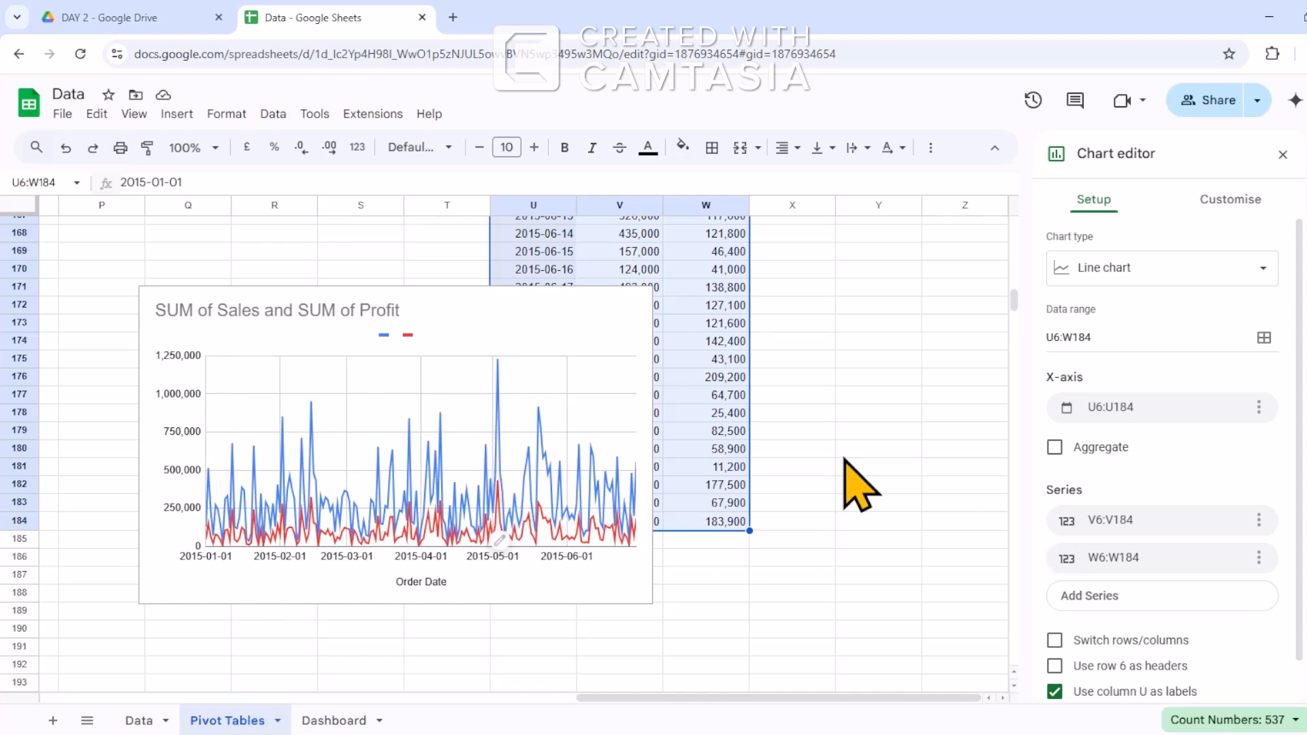
Set the background colour of the daily sales and profit line chart to None.
{"action": "left_click", "coordinate": [1230, 200]}
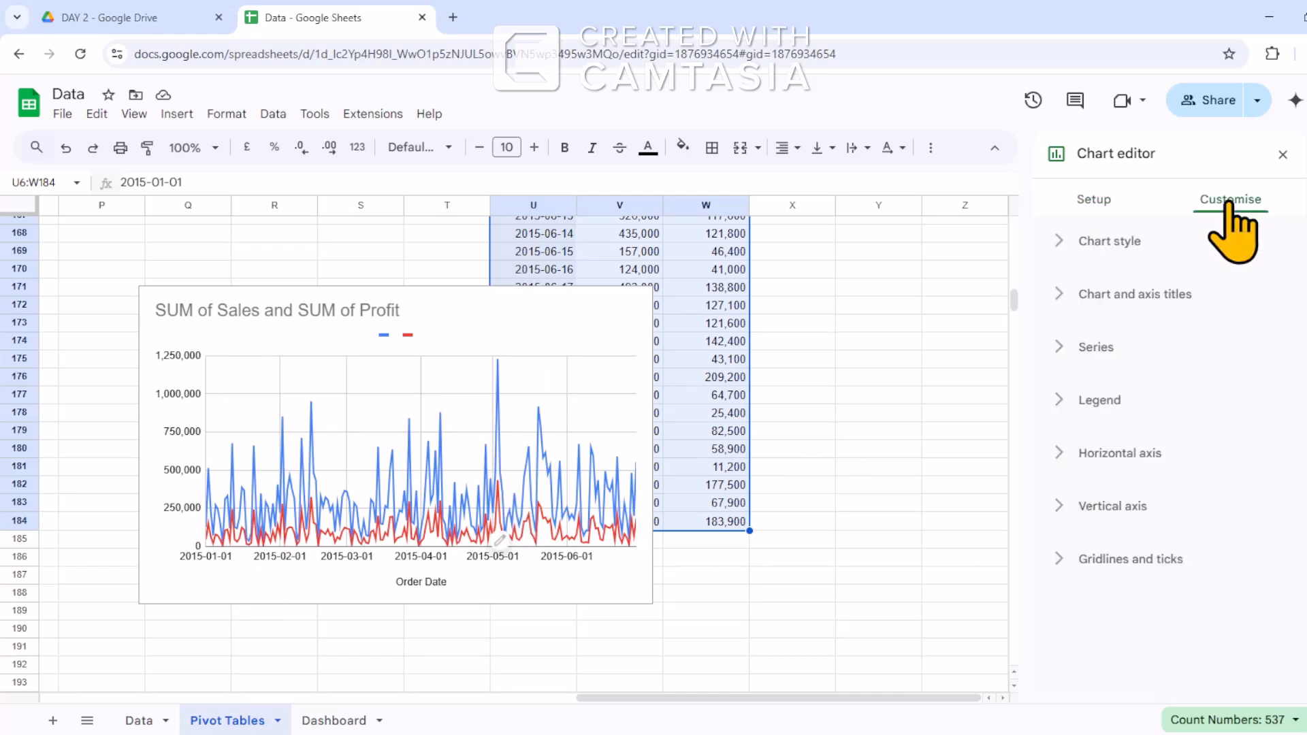
{"action": "left_click", "coordinate": [1070, 245]}
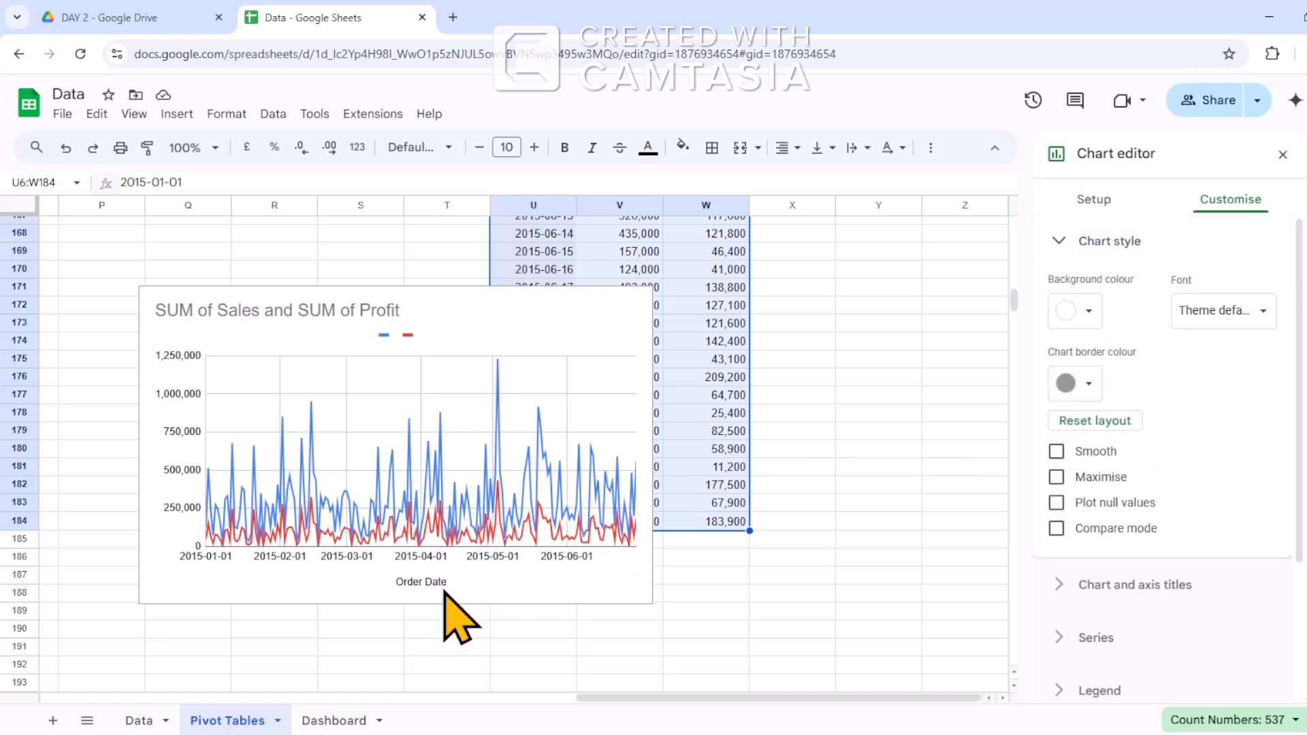
{"action": "left_click", "coordinate": [1086, 311]}
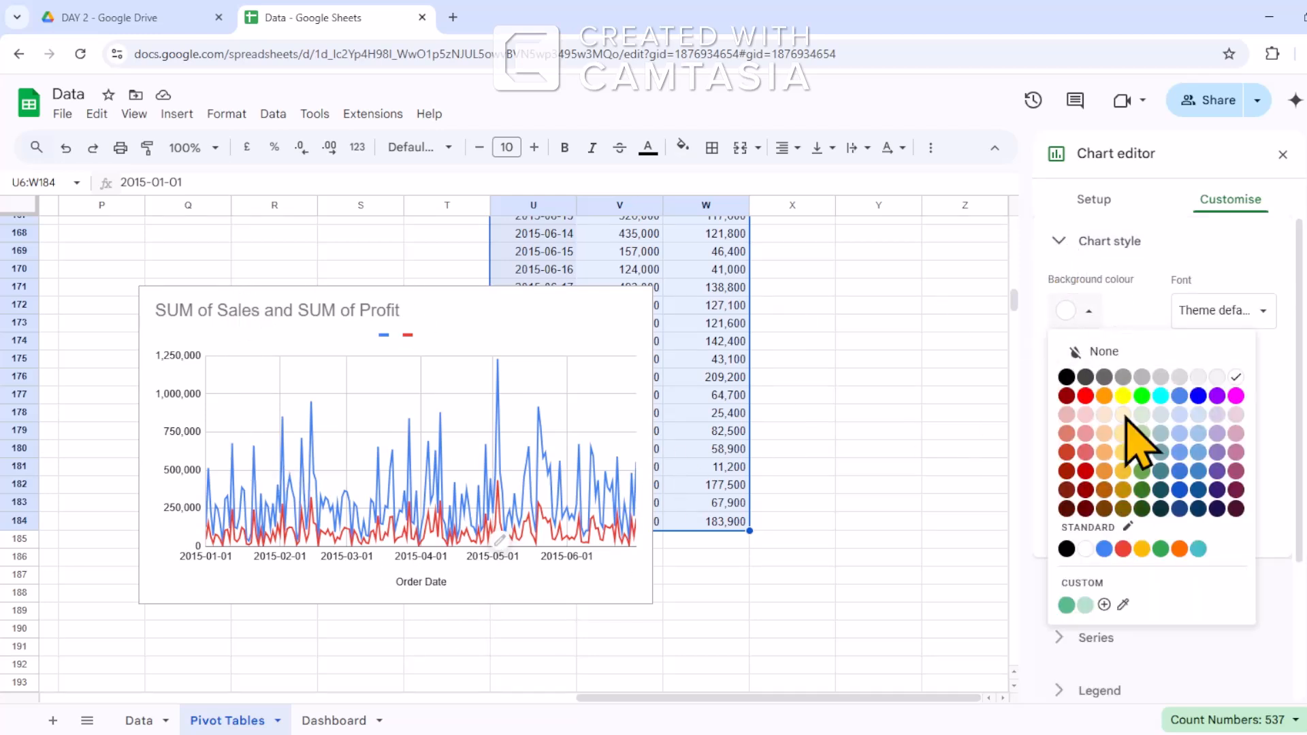
{"action": "left_click", "coordinate": [1117, 352]}
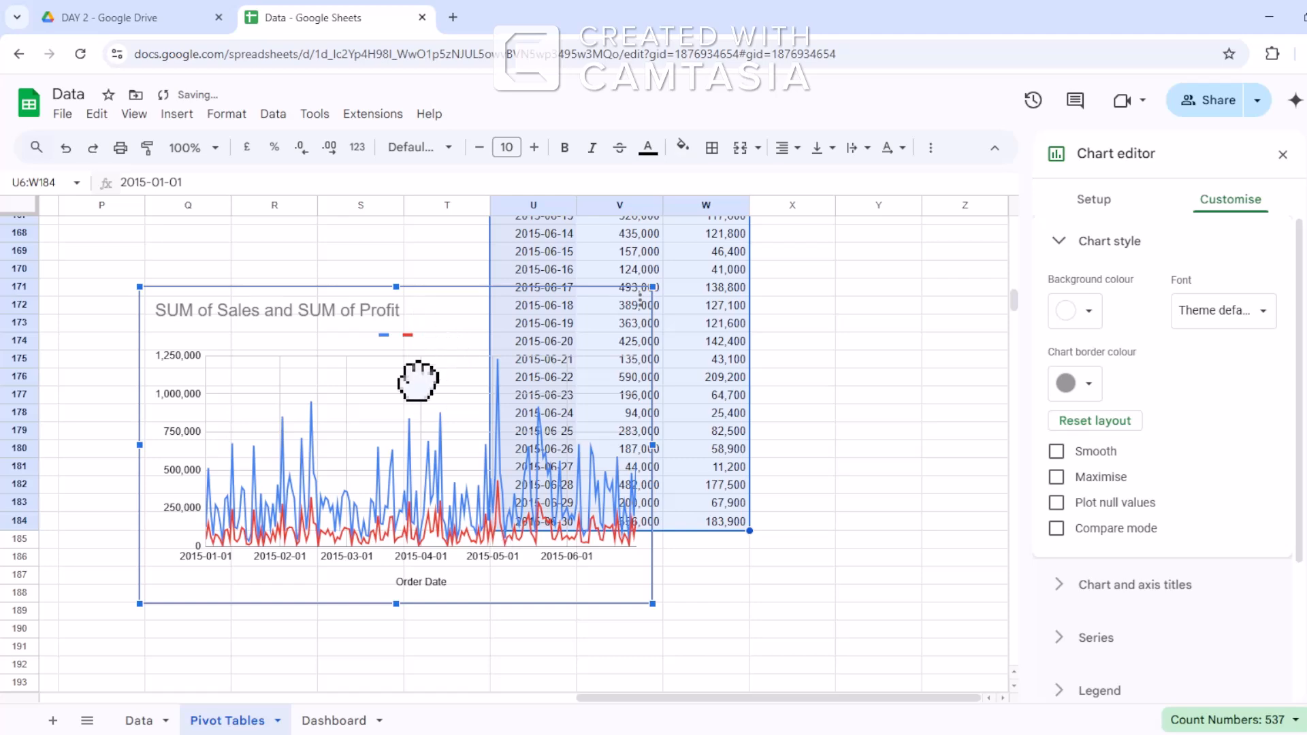
Move the line chart off the pivot table so it sits just beside column U, starting at row 173.
{"action": "left_click_drag", "start_coordinate": [418, 374], "coordinate": [431, 458]}
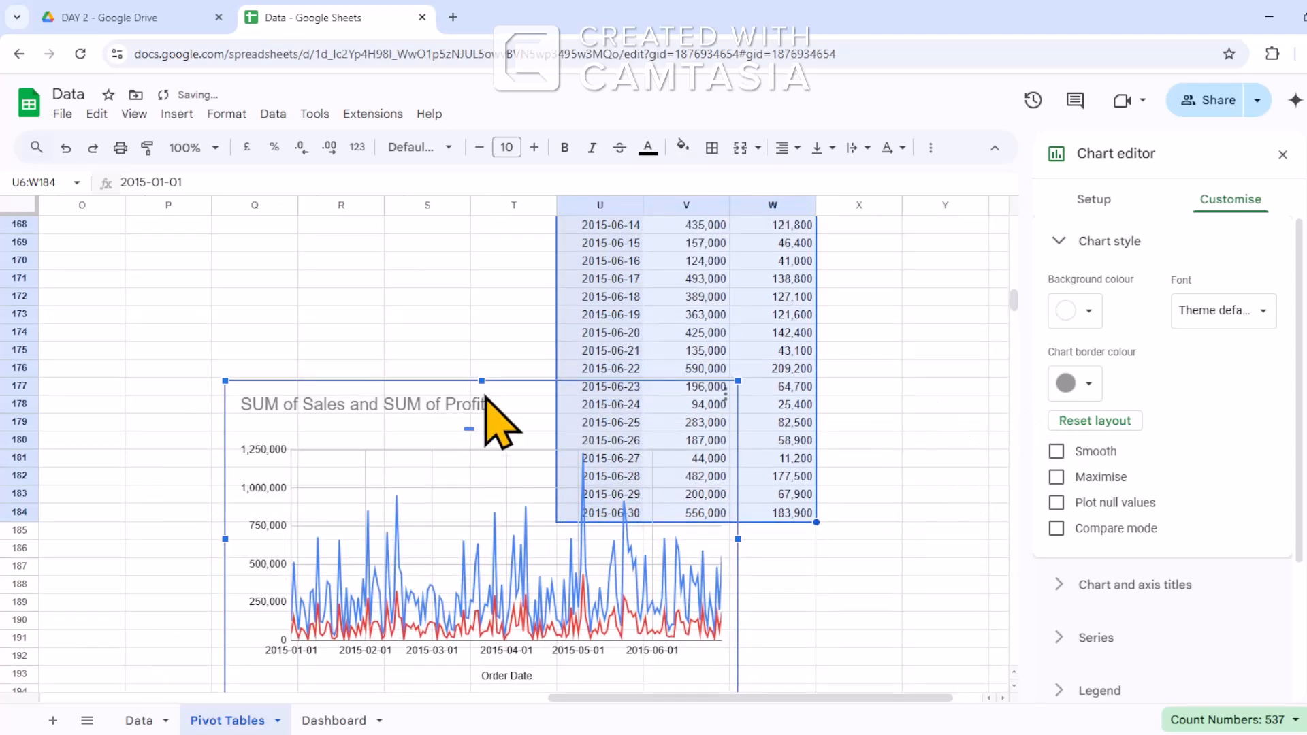
{"action": "left_click_drag", "start_coordinate": [497, 423], "coordinate": [341, 337]}
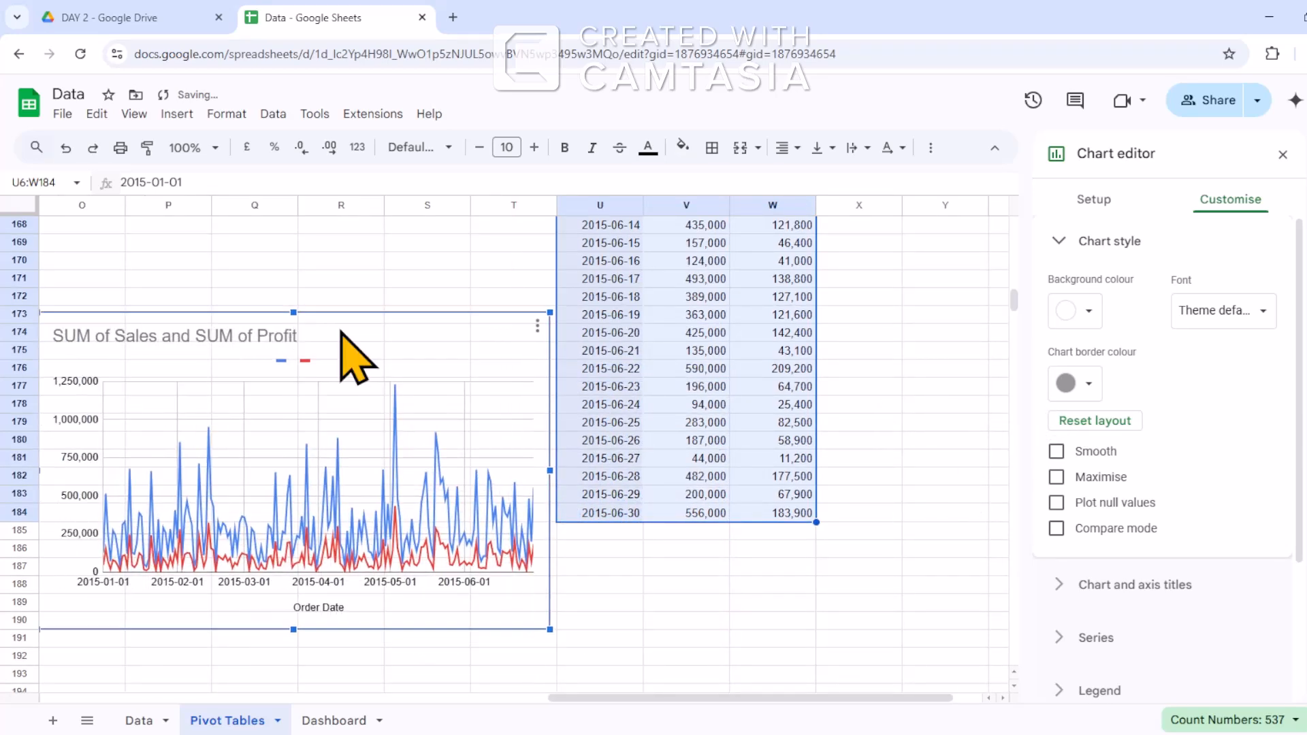
{"action": "left_click_drag", "start_coordinate": [712, 697], "coordinate": [652, 697]}
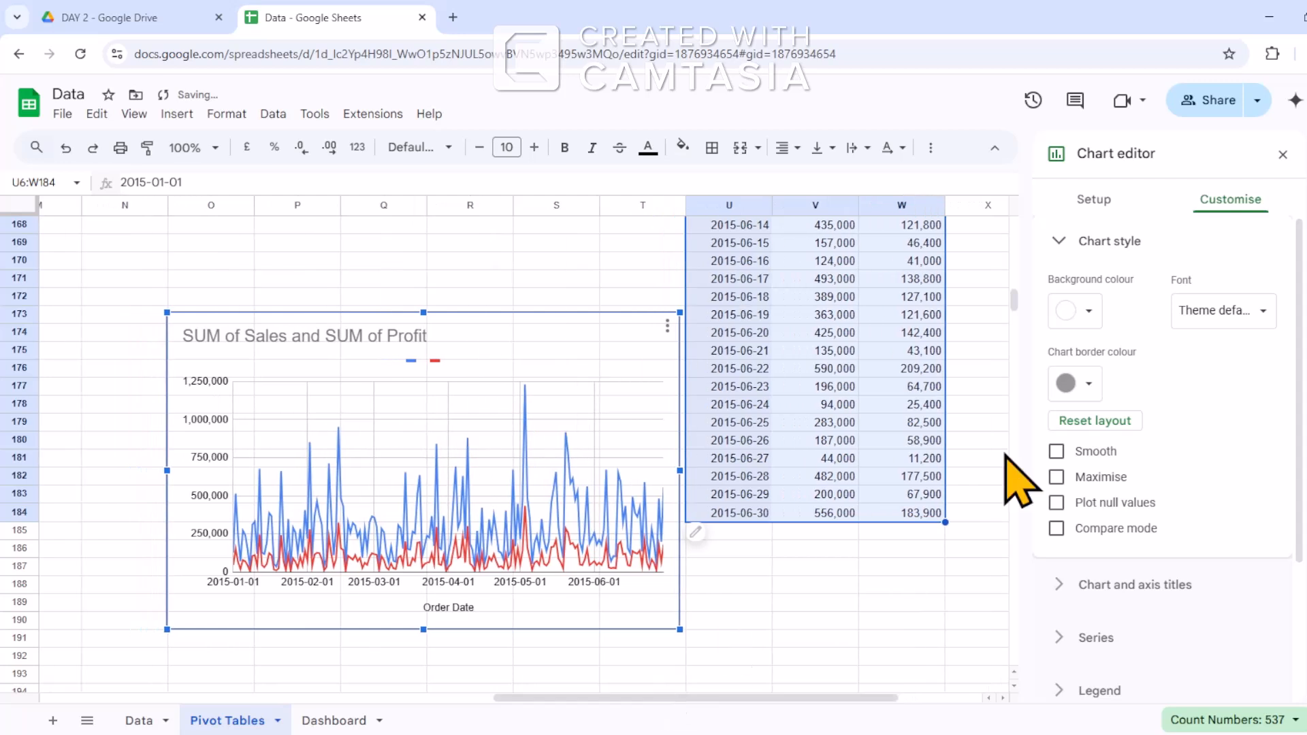
Set the line chart's border colour to None.
{"action": "left_click", "coordinate": [1089, 384]}
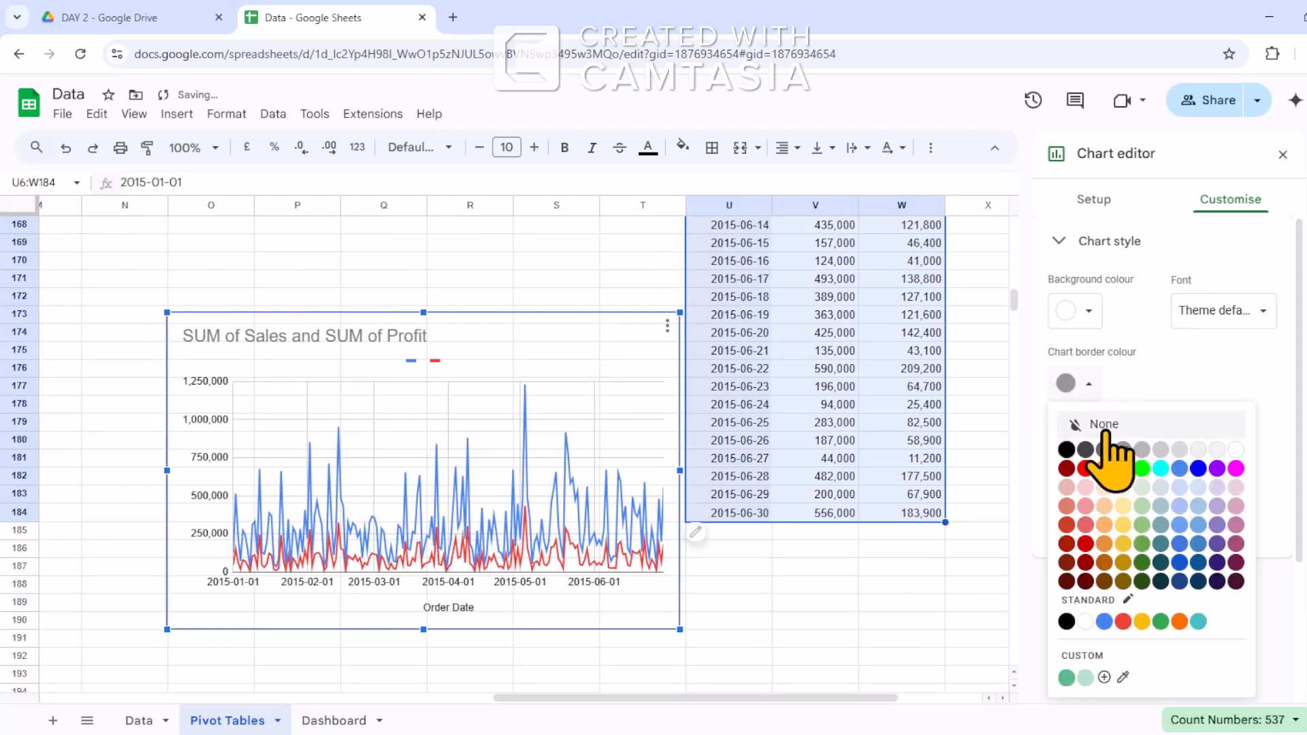
{"action": "left_click", "coordinate": [1079, 425]}
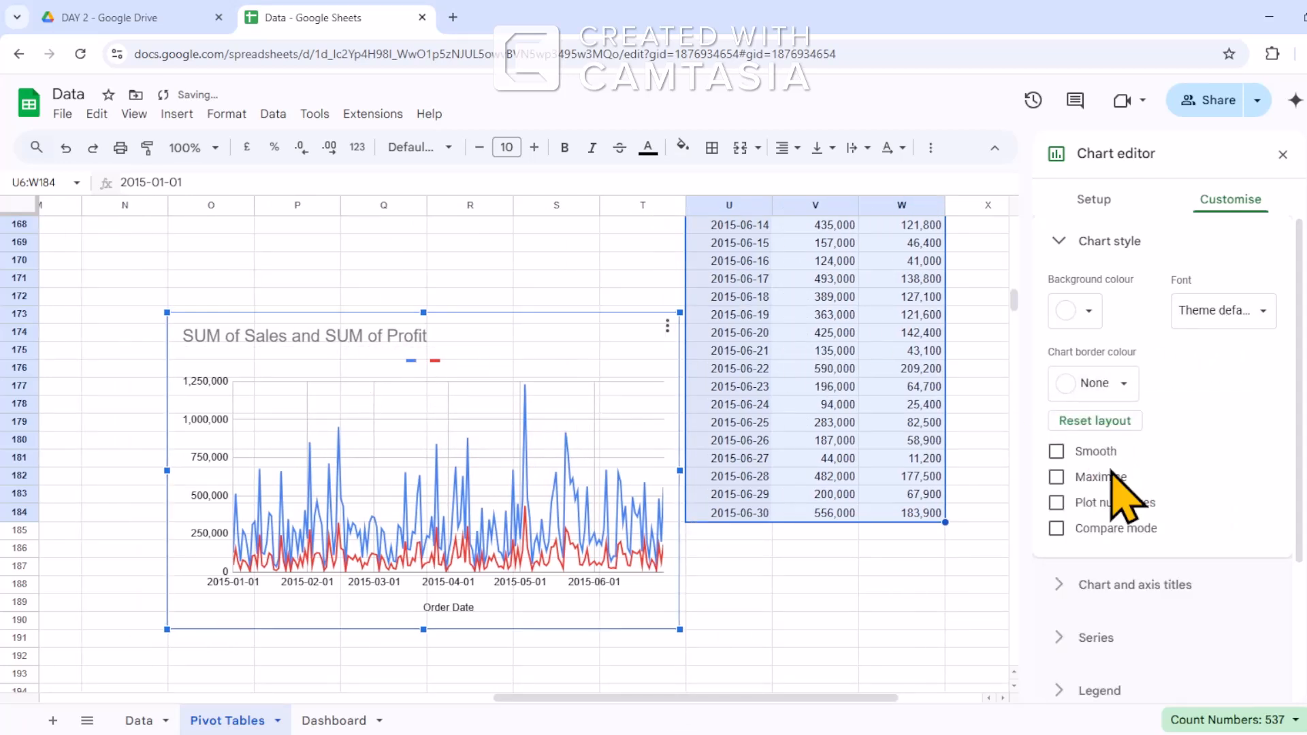
{"action": "left_click", "coordinate": [1079, 246]}
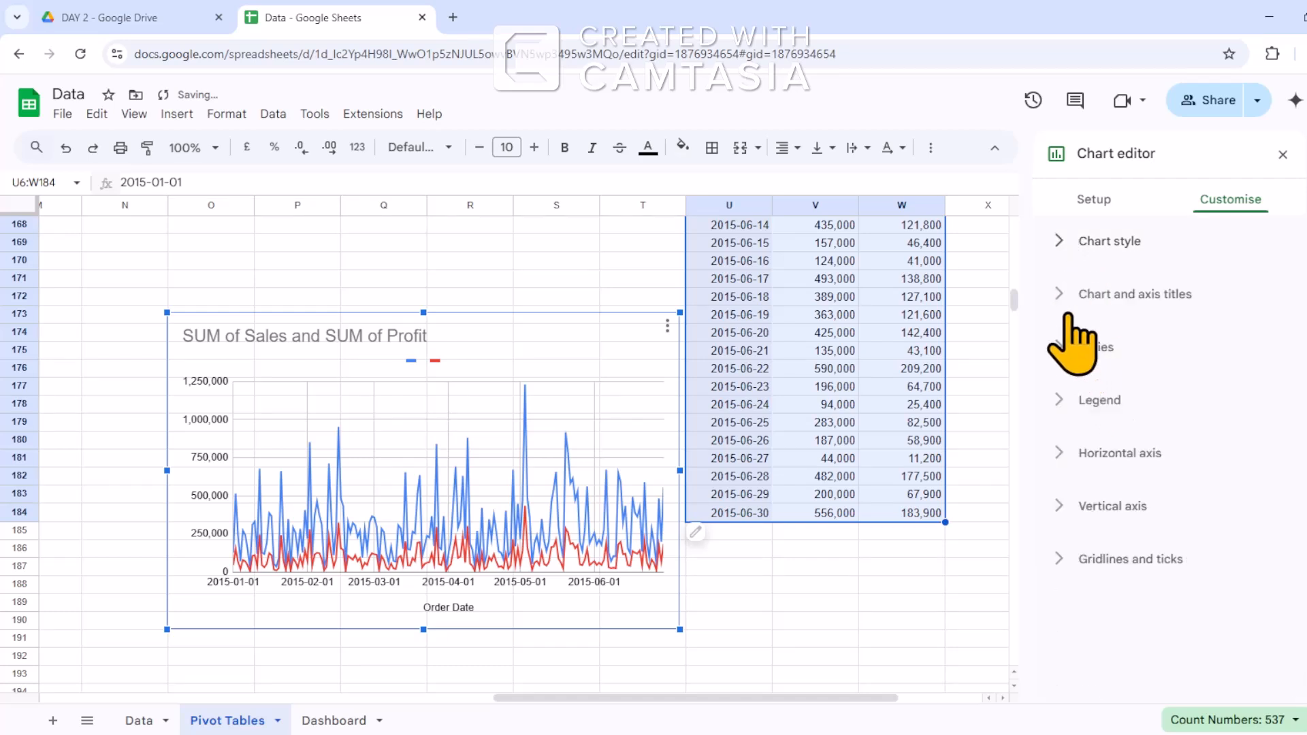
Remove the line chart's title text, undoing the accidental deletion of the pivot table data.
{"action": "left_click", "coordinate": [1062, 294]}
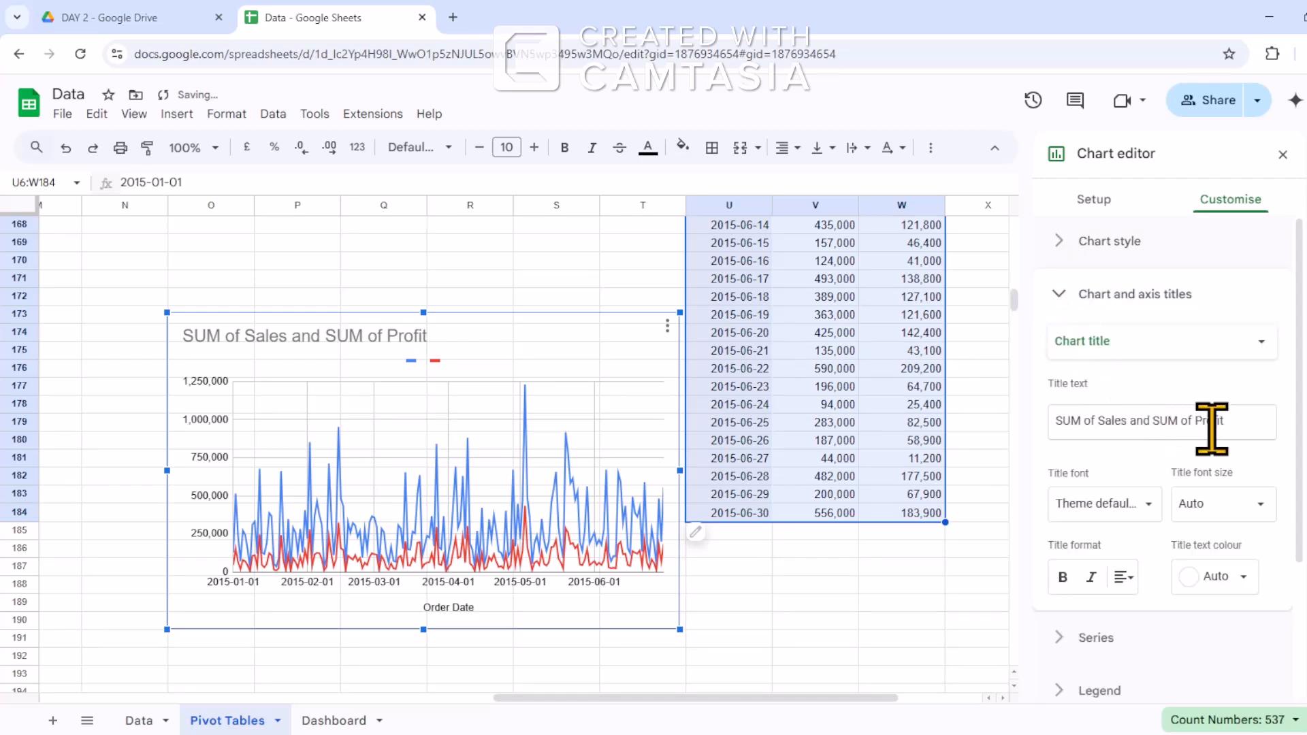
{"action": "left_click", "coordinate": [1258, 425]}
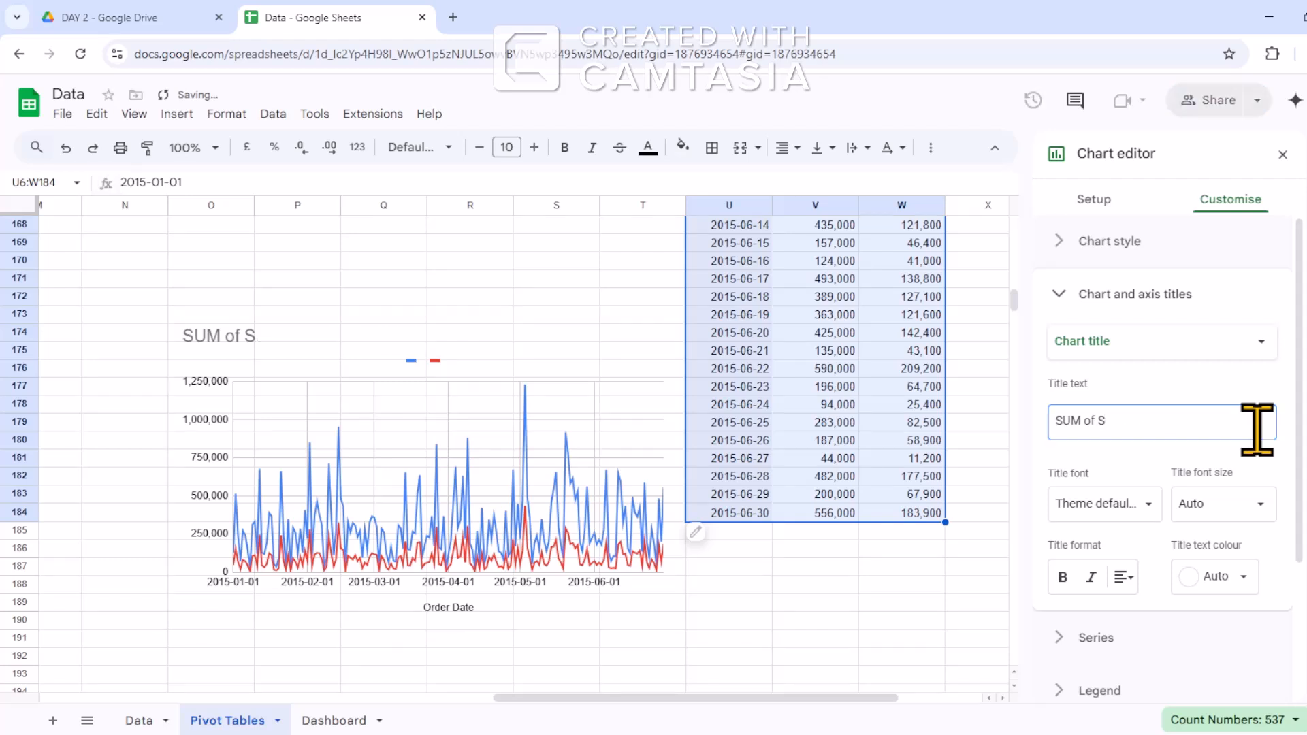
{"action": "key", "text": "Delete"}
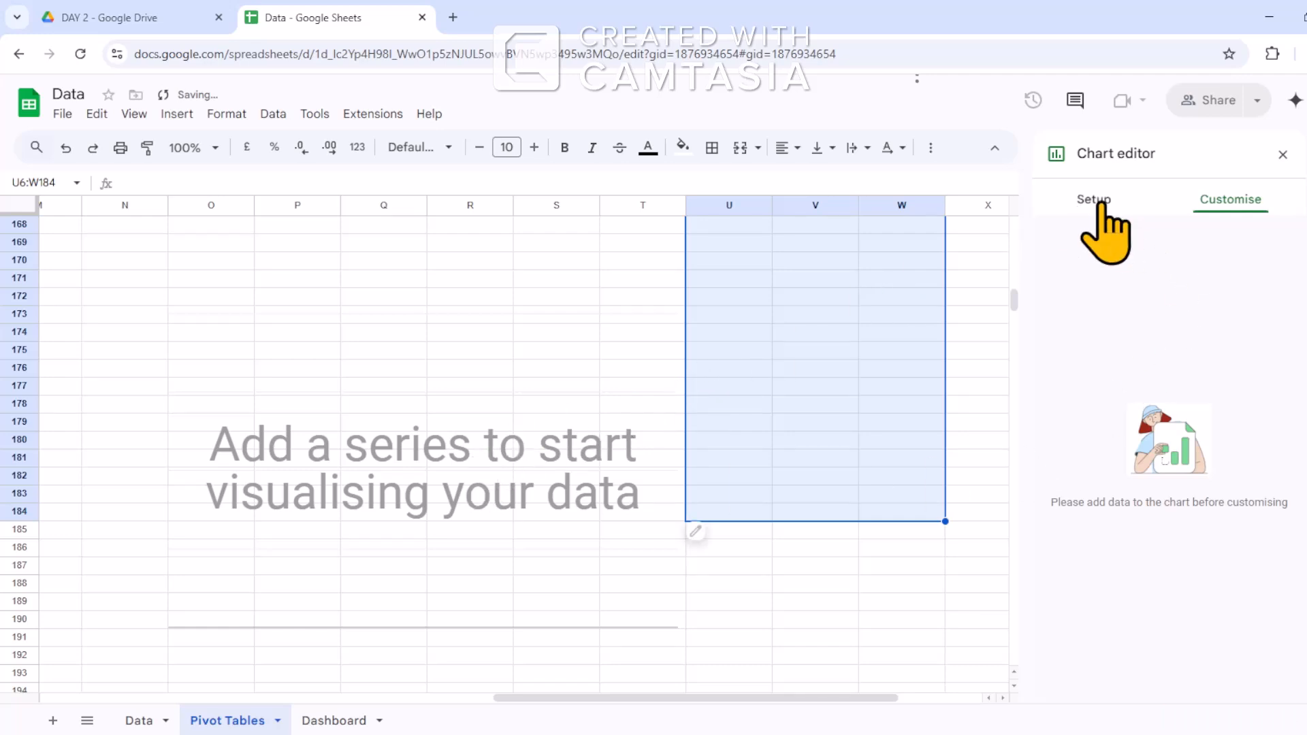
{"action": "key", "text": "ctrl+z"}
{"action": "key", "text": "Delete"}
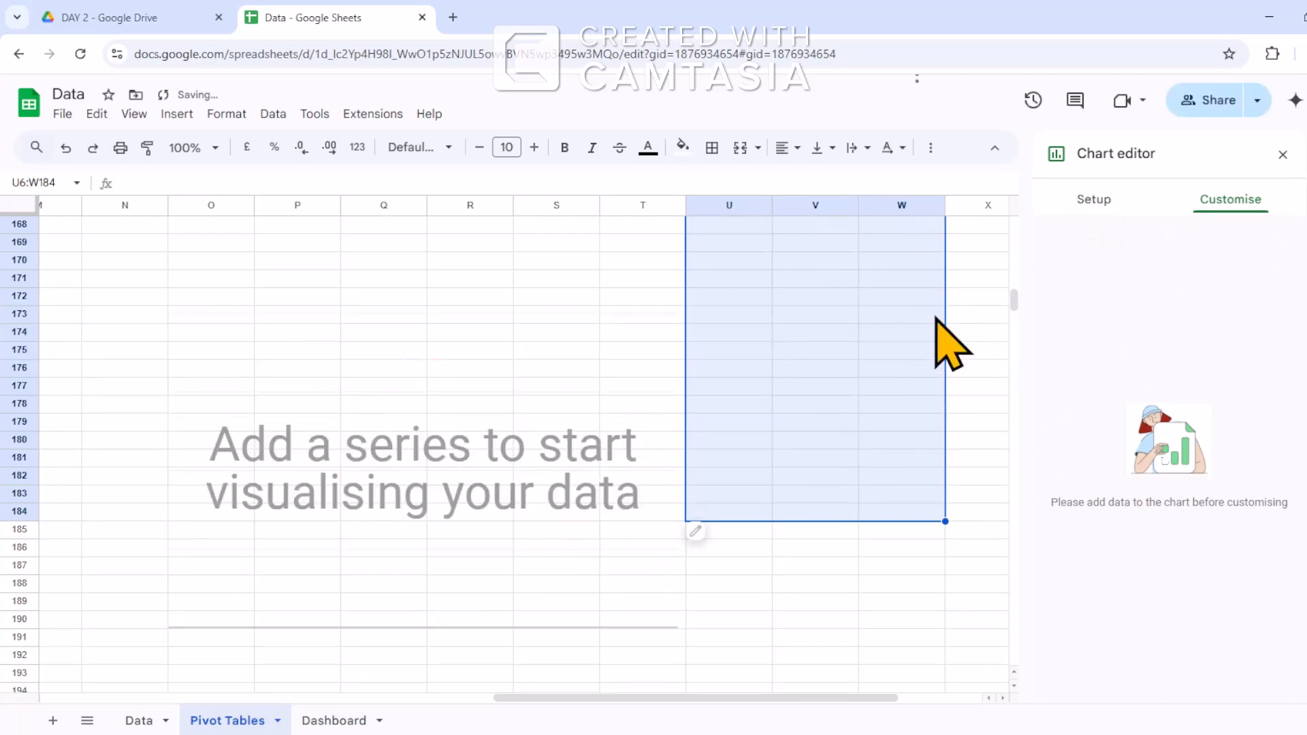
{"action": "key", "text": "ctrl+z"}
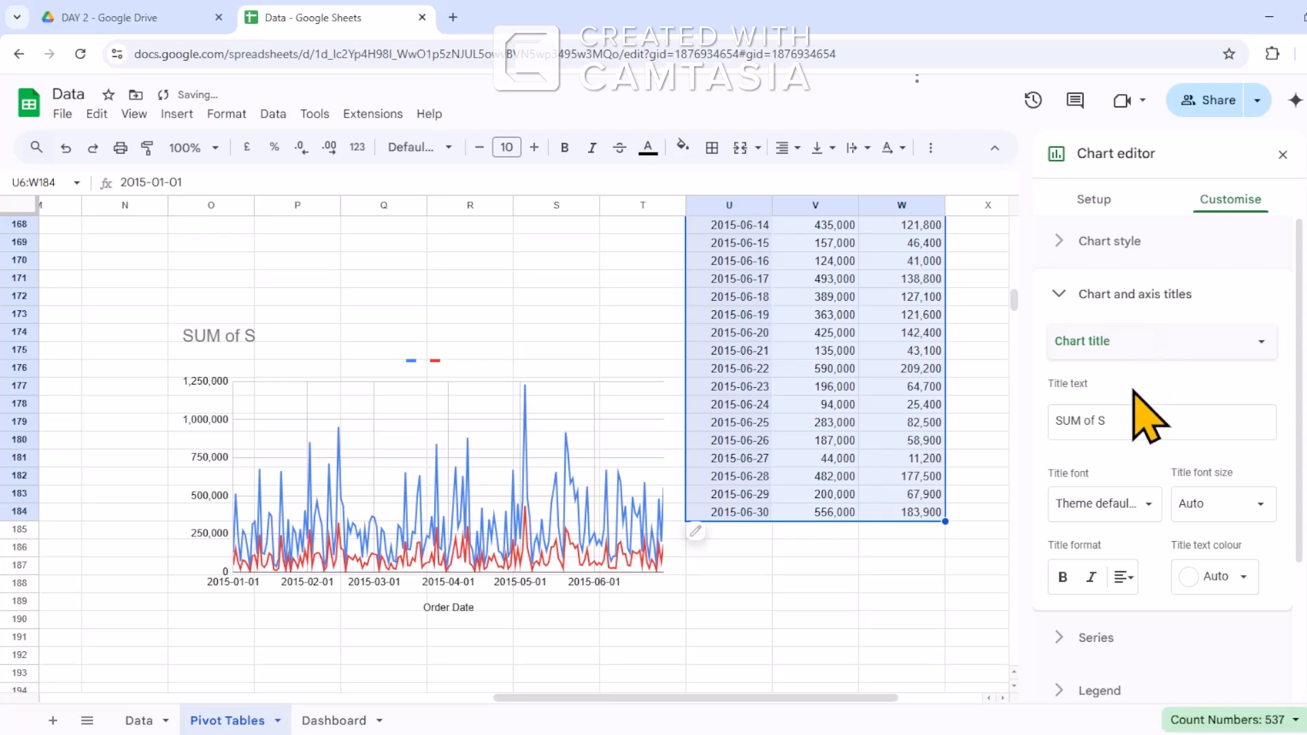
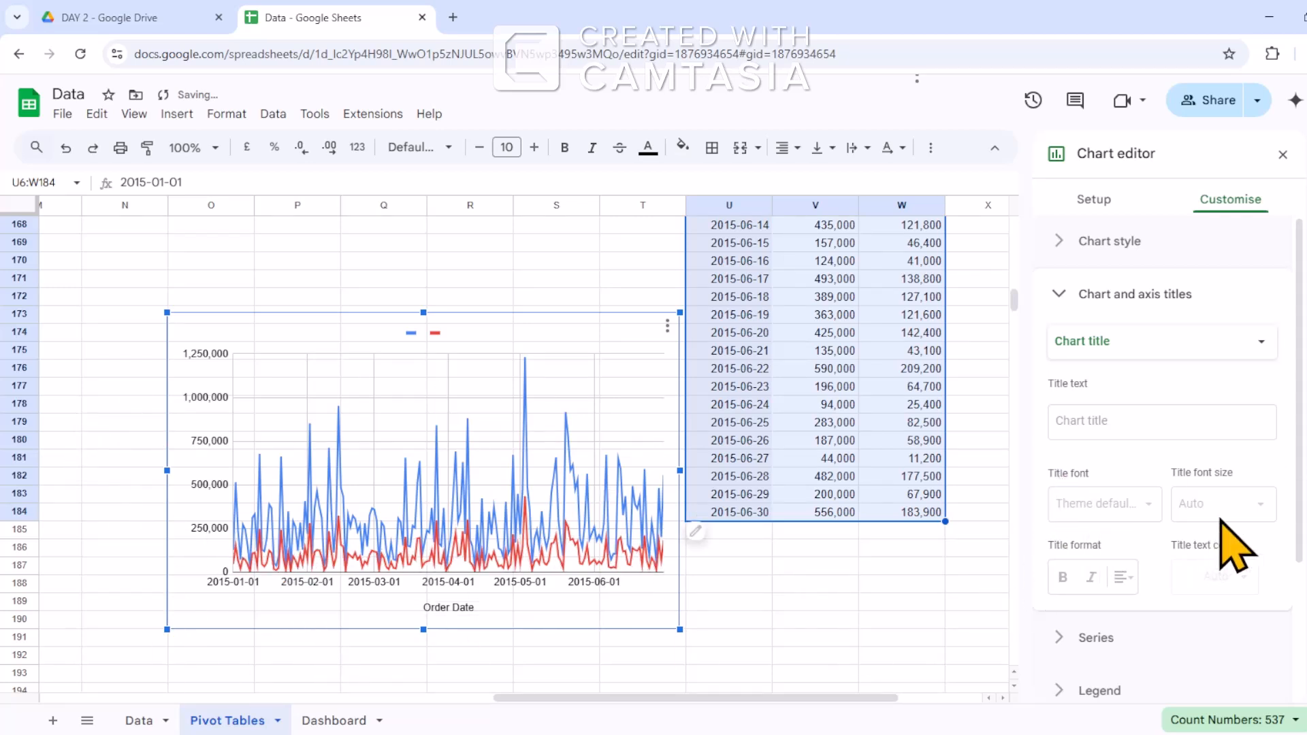
{"action": "scroll", "coordinate": [1174, 476], "scroll_direction": "down", "scroll_amount": 3}
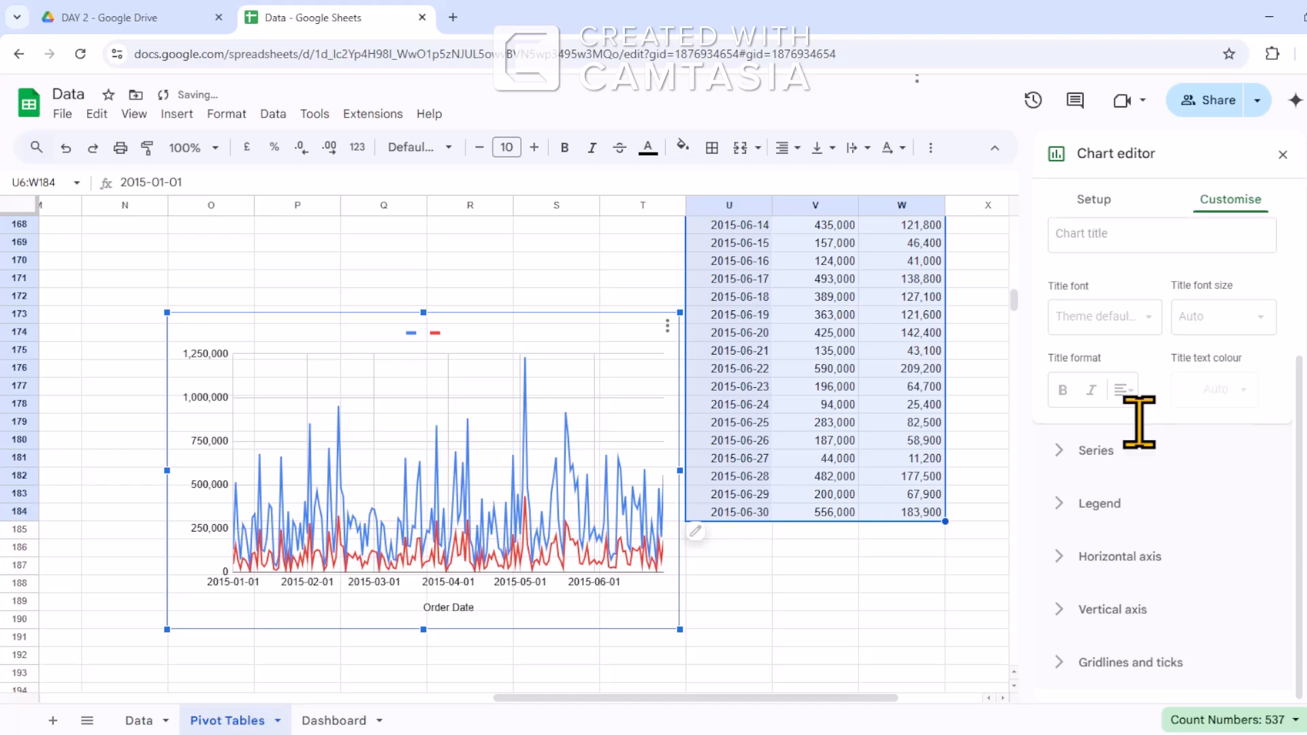
{"action": "scroll", "coordinate": [1138, 422], "scroll_direction": "up", "scroll_amount": 3}
{"action": "left_click", "coordinate": [1054, 294]}
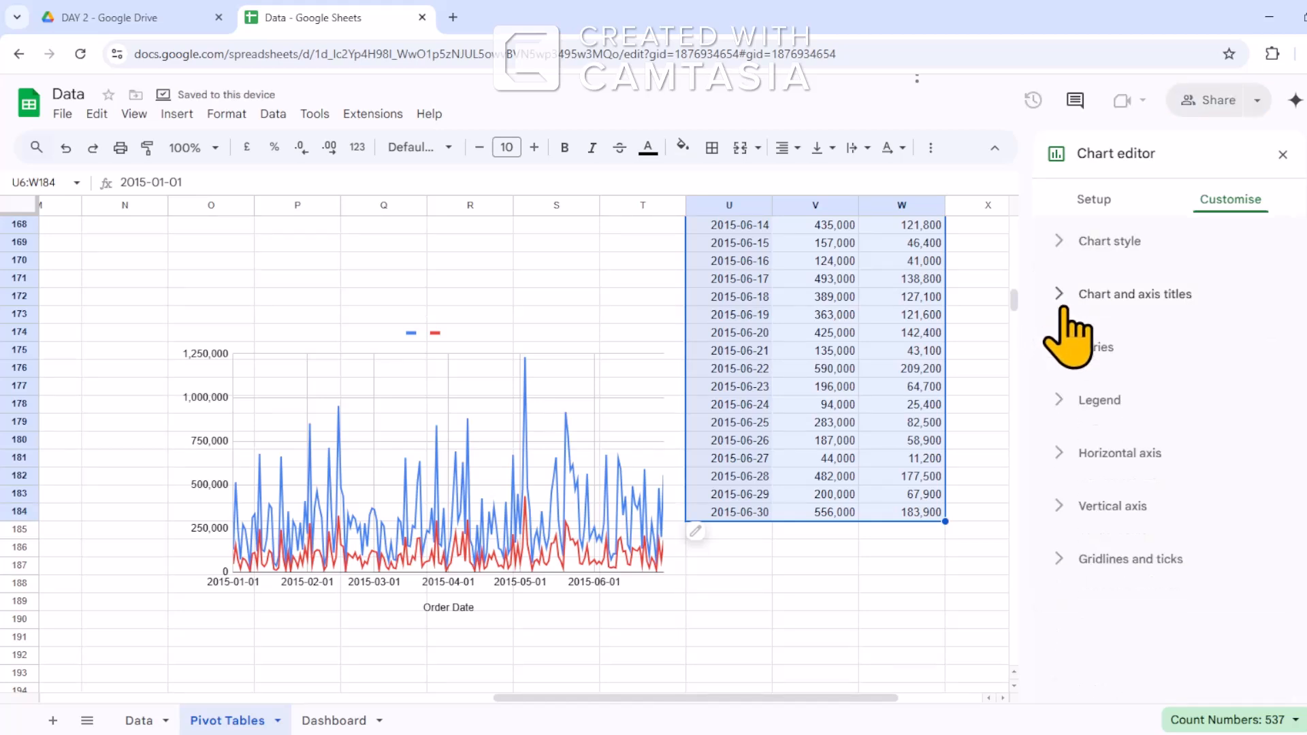
{"action": "left_click", "coordinate": [1079, 348]}
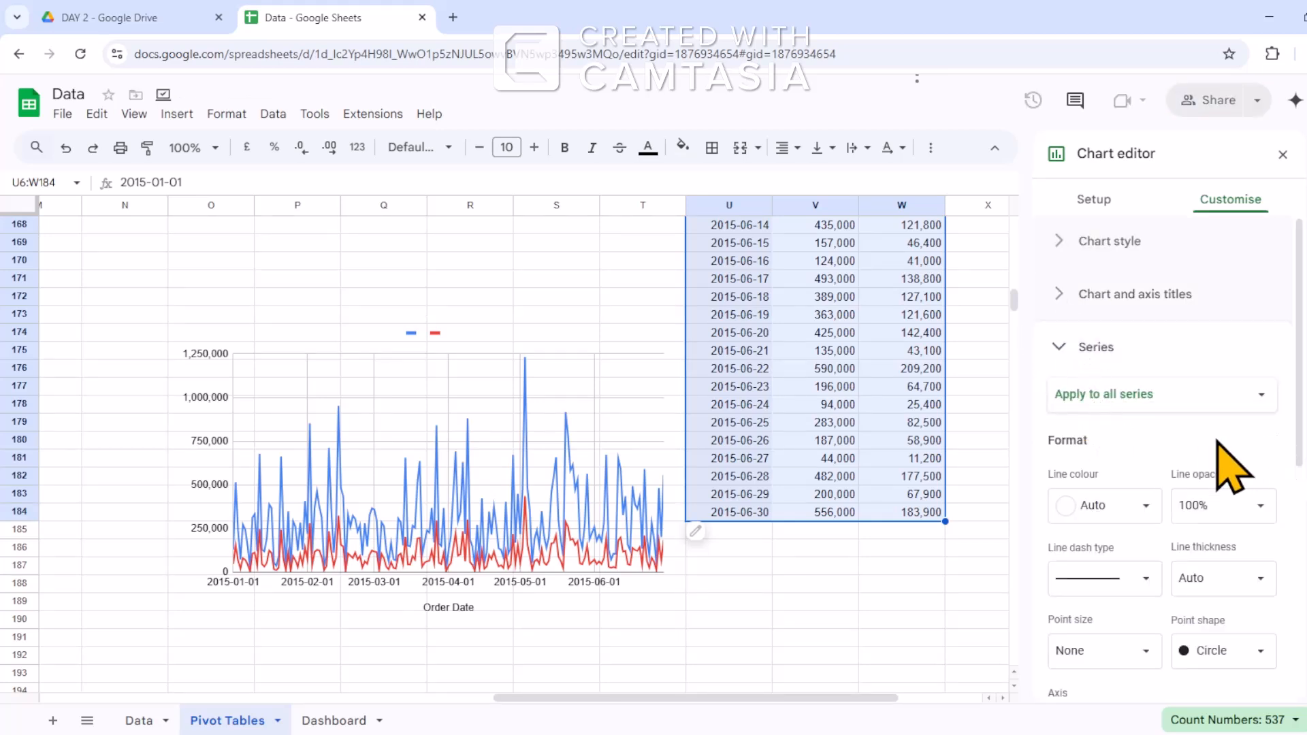
{"action": "scroll", "coordinate": [1158, 476], "scroll_direction": "down", "scroll_amount": 5}
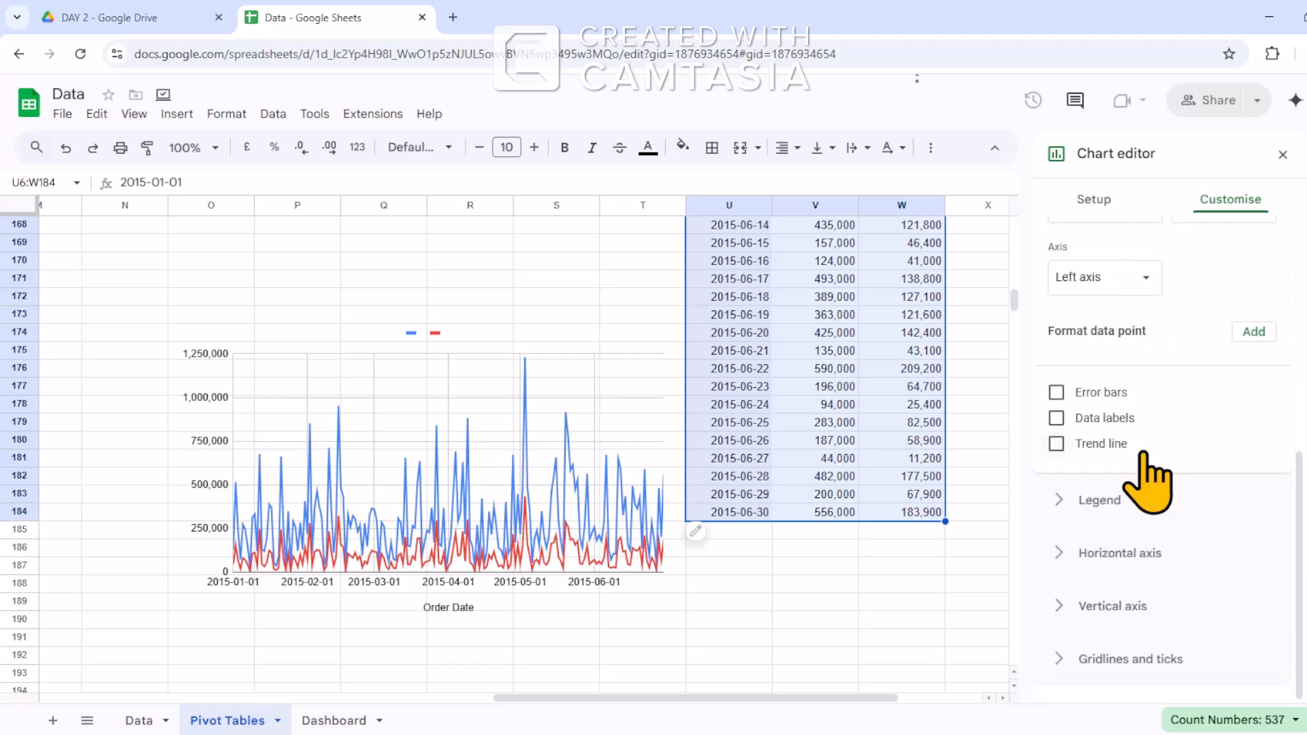
{"action": "left_click", "coordinate": [1064, 499]}
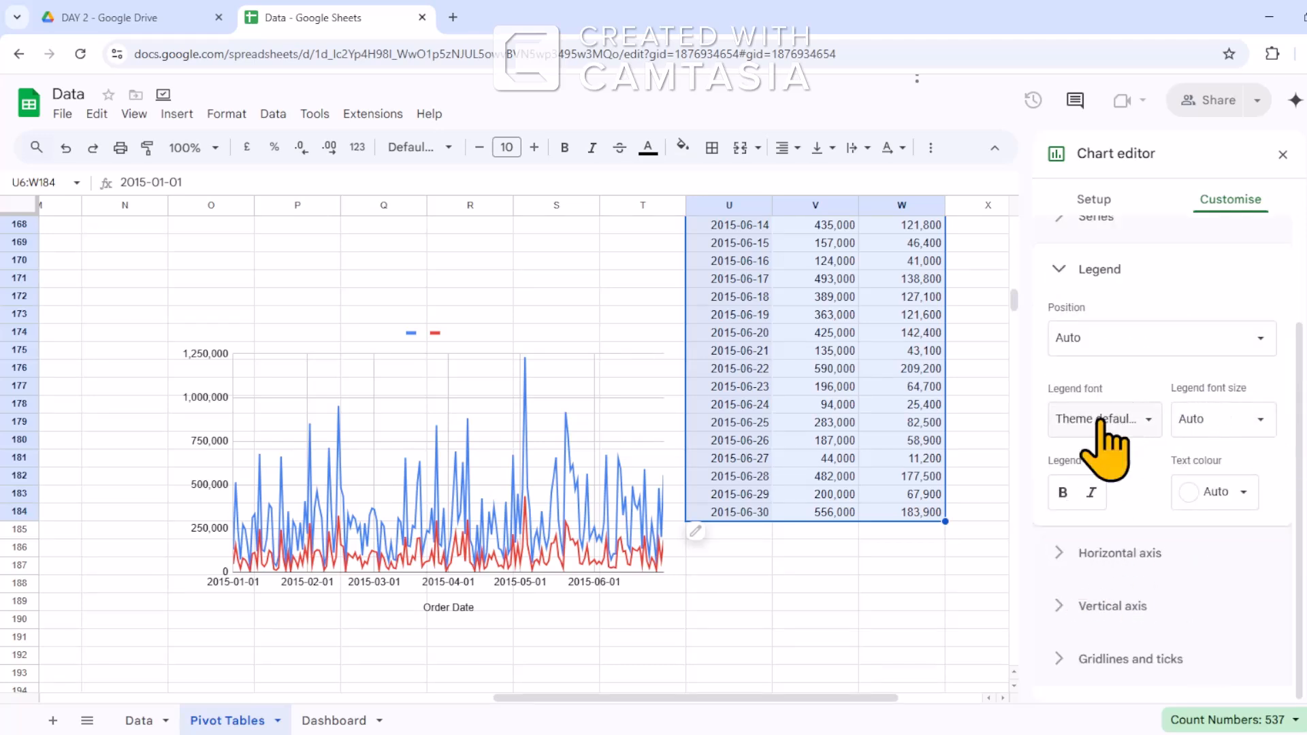
{"action": "left_click", "coordinate": [1146, 340]}
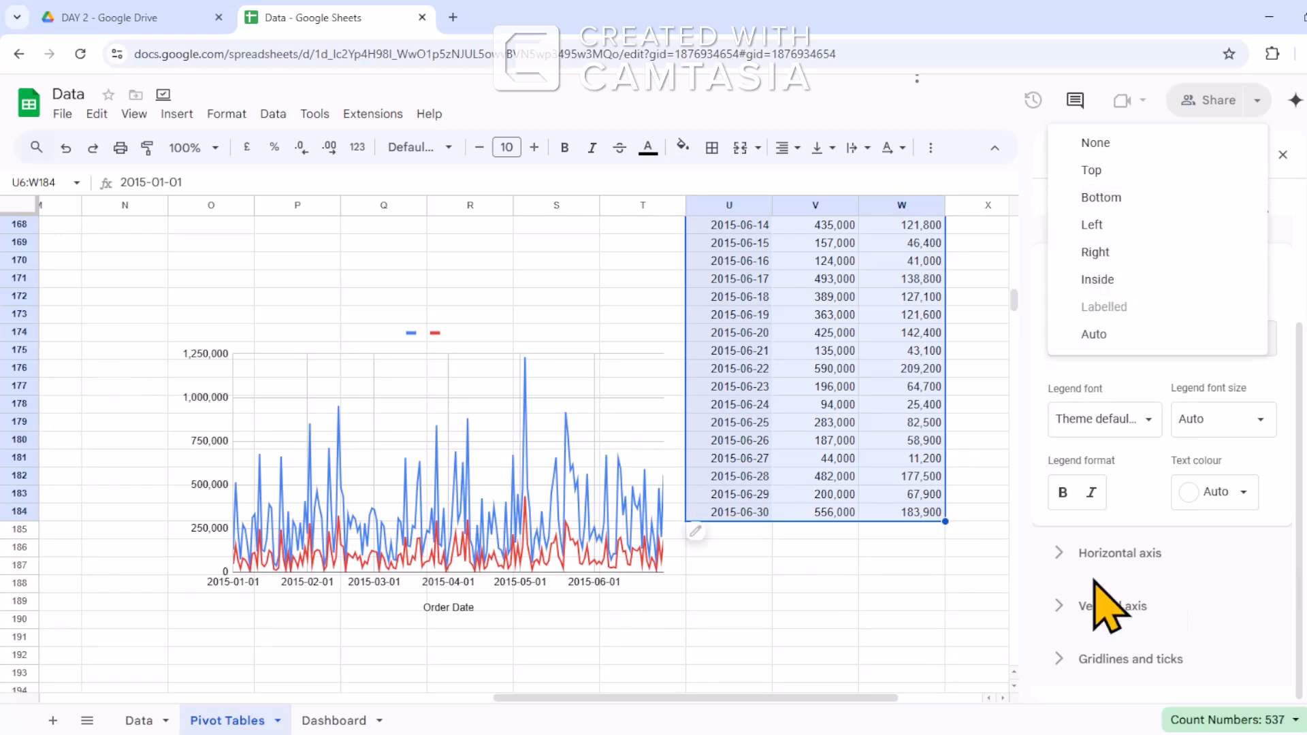
Try reversing the order of the line chart's horizontal axis, and restore the original order.
{"action": "left_click", "coordinate": [1069, 555]}
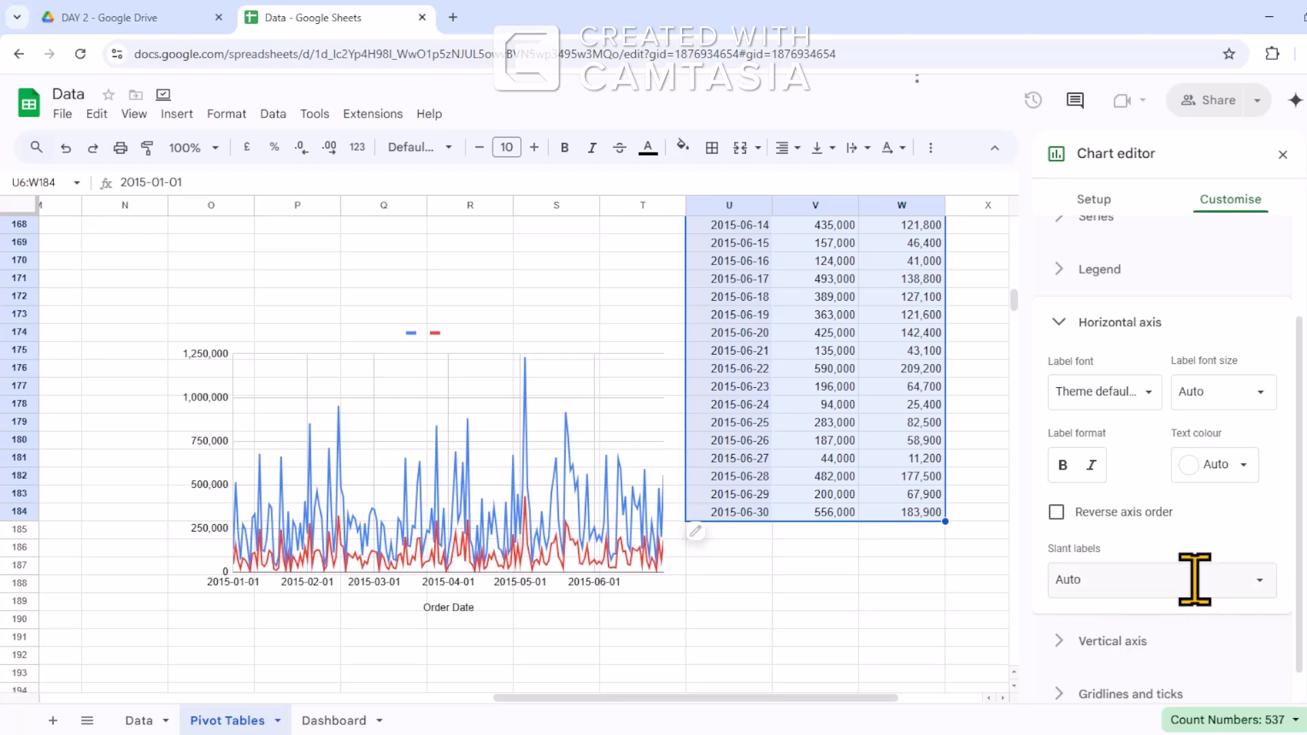
{"action": "left_click", "coordinate": [1057, 512]}
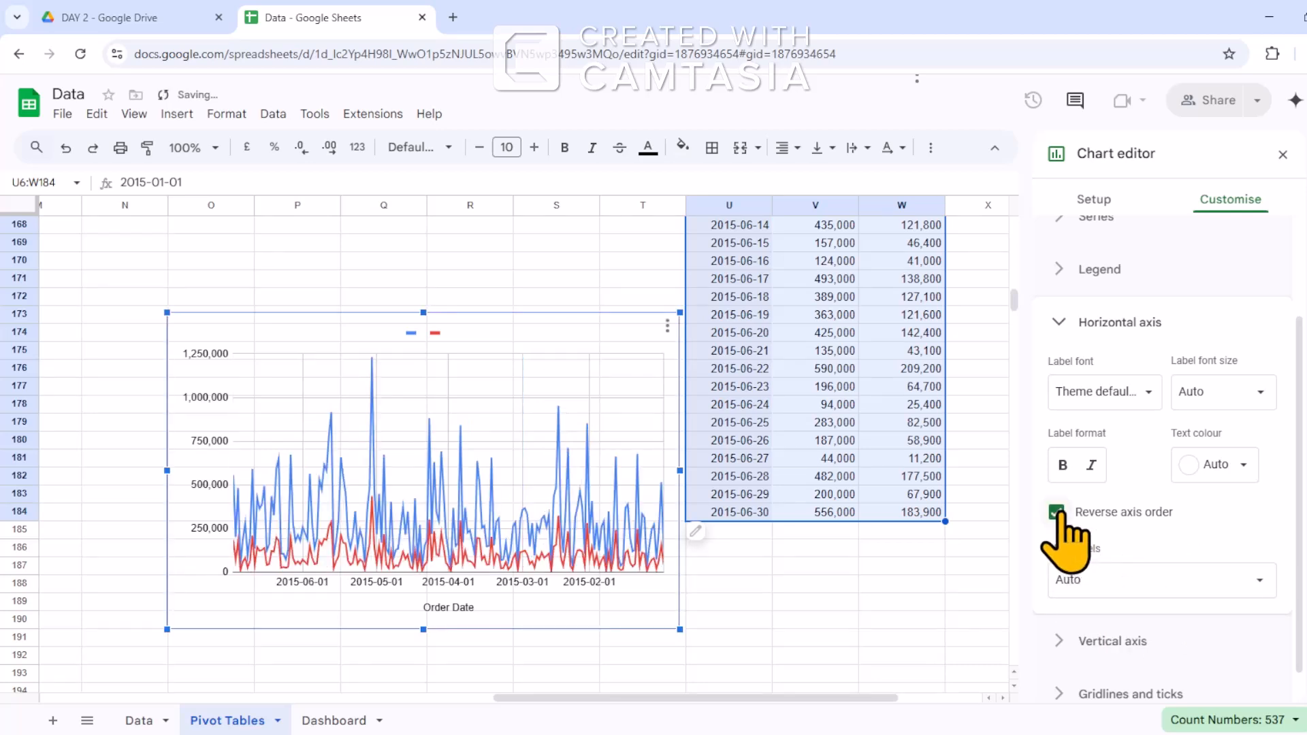
{"action": "left_click", "coordinate": [1057, 512]}
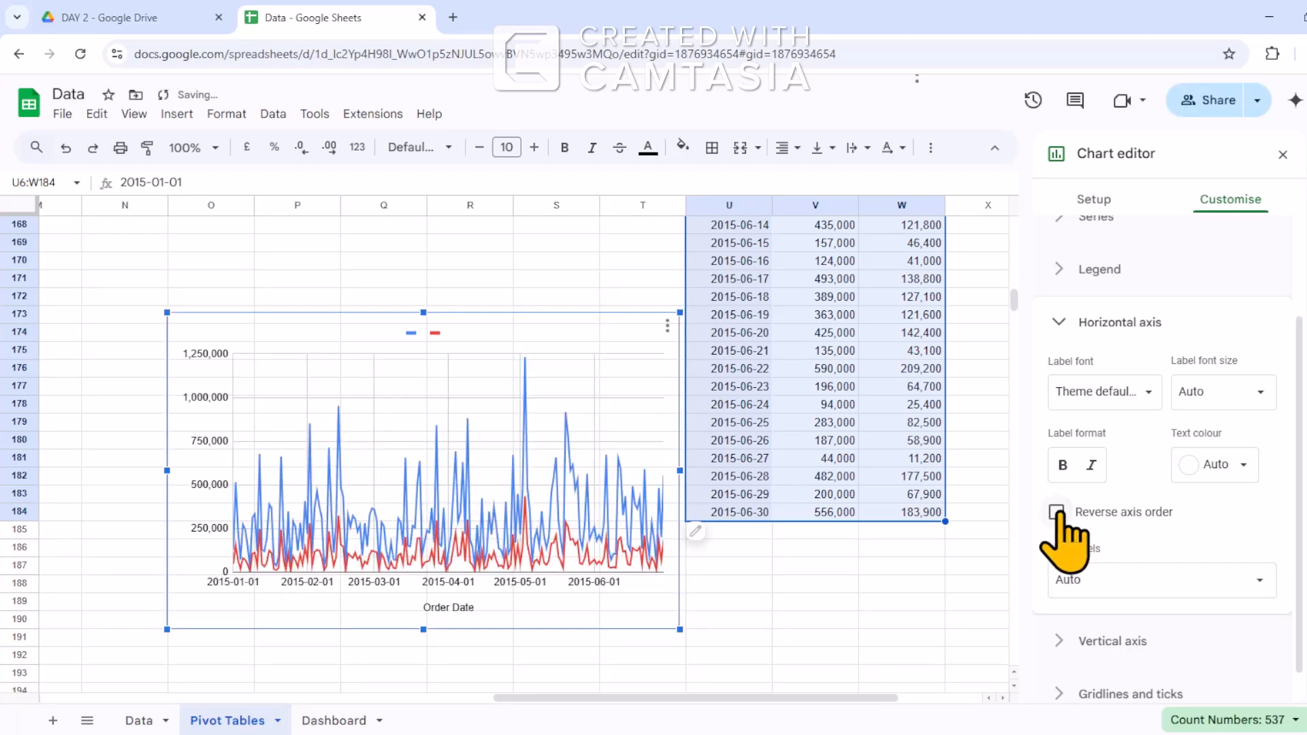
{"action": "left_click", "coordinate": [1057, 512]}
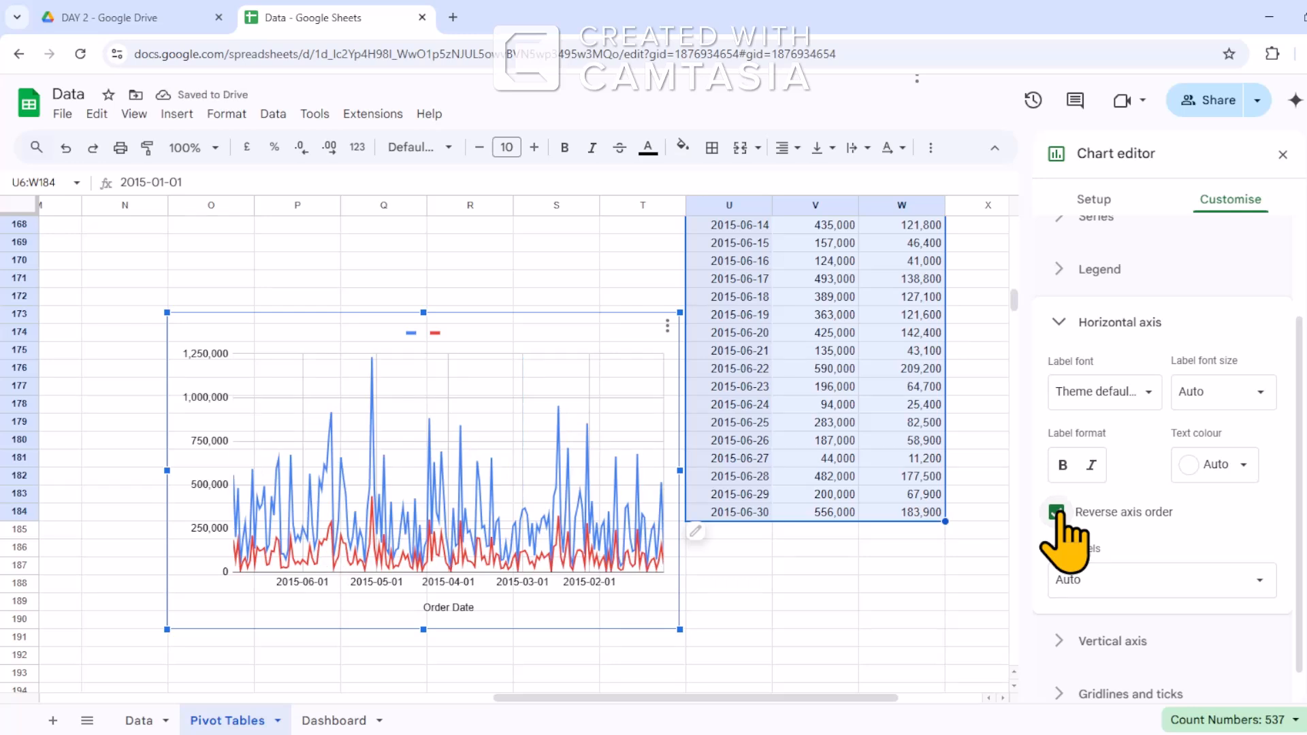
{"action": "left_click", "coordinate": [1057, 512]}
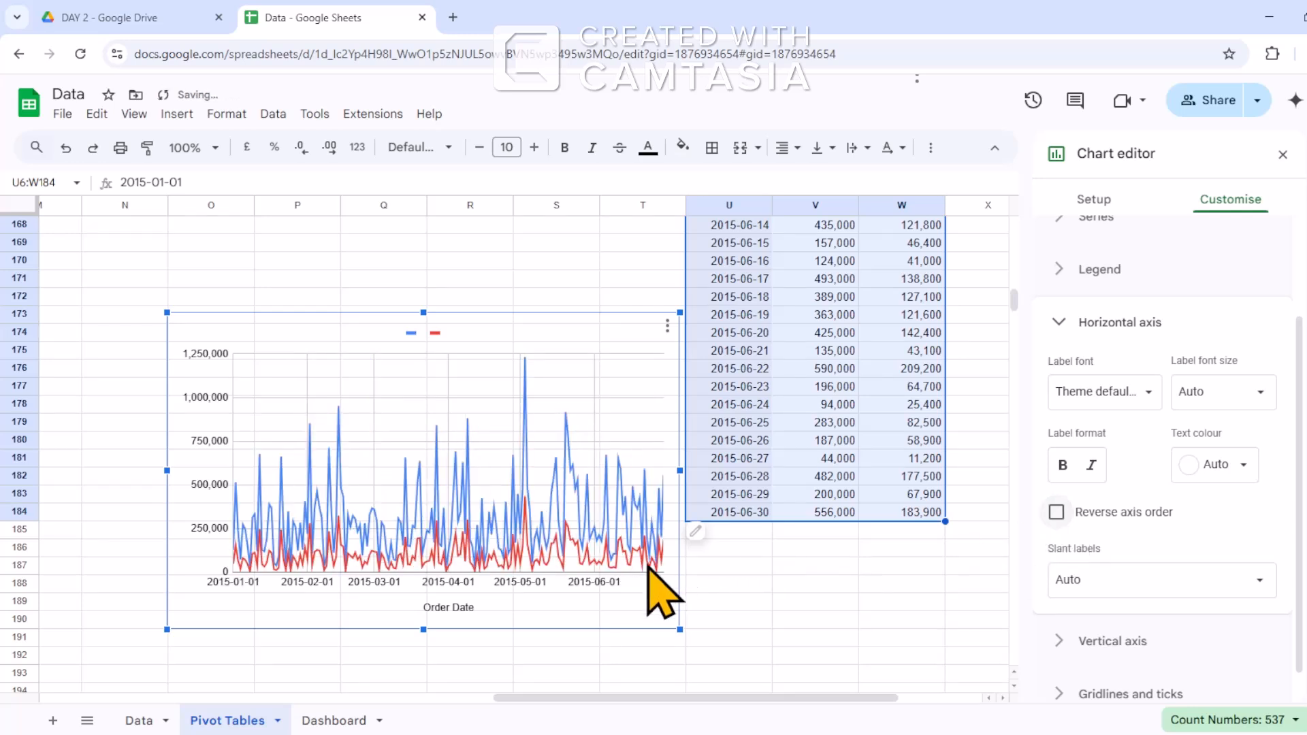
Widen the line chart on both sides so it spans from column N into column U.
{"action": "scroll", "coordinate": [1117, 613], "scroll_direction": "down", "scroll_amount": 1}
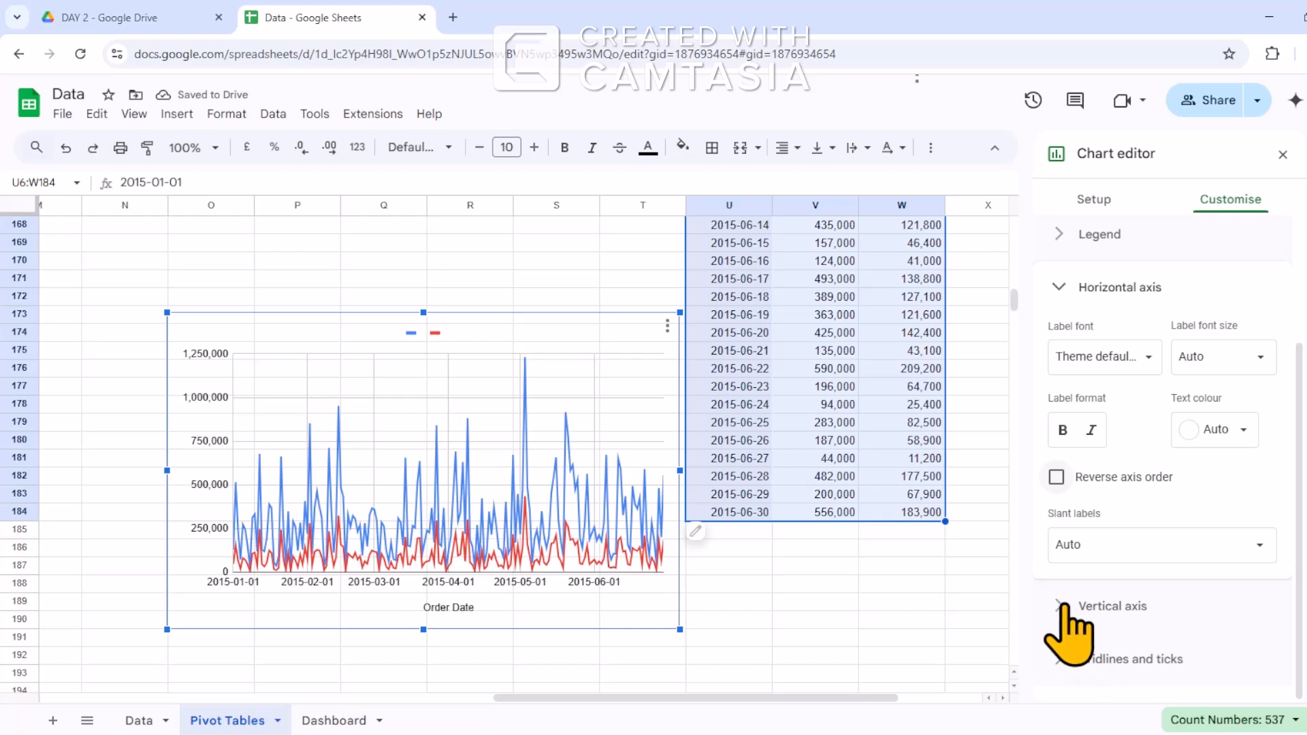
{"action": "left_click", "coordinate": [1068, 604]}
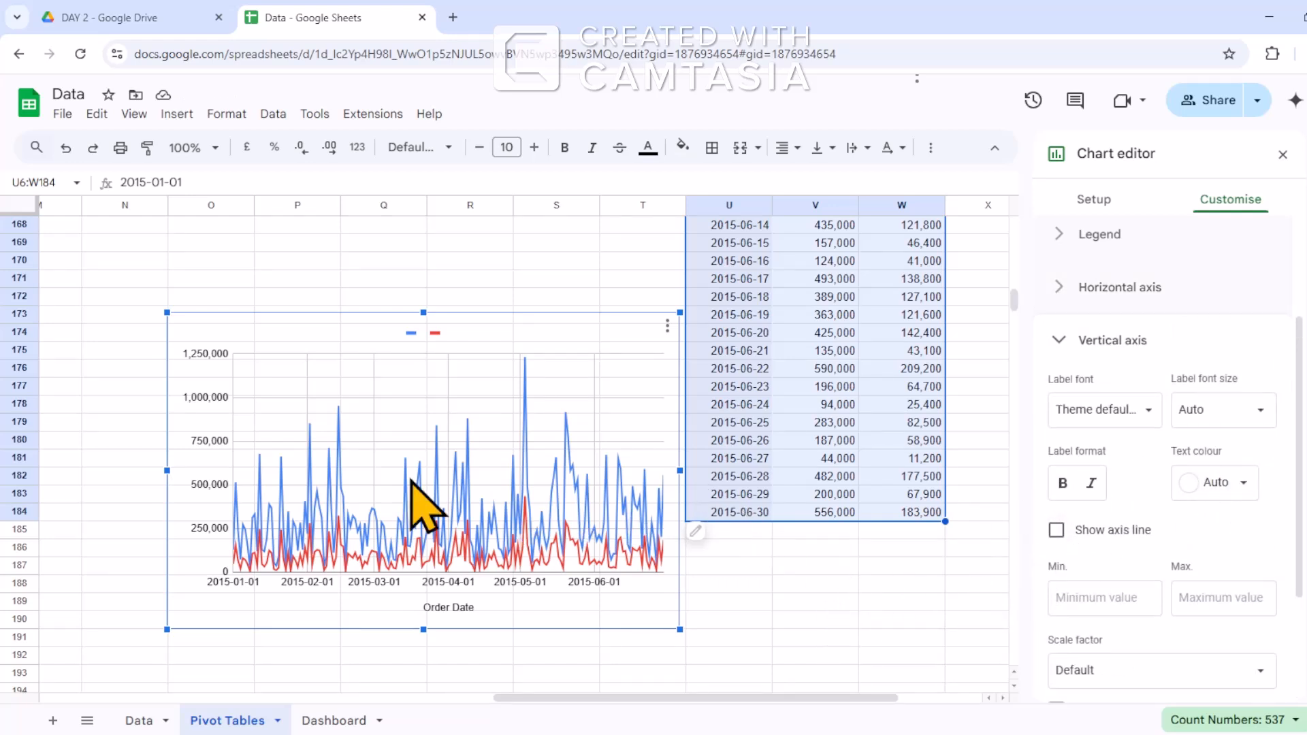
{"action": "left_click_drag", "start_coordinate": [167, 470], "coordinate": [97, 454]}
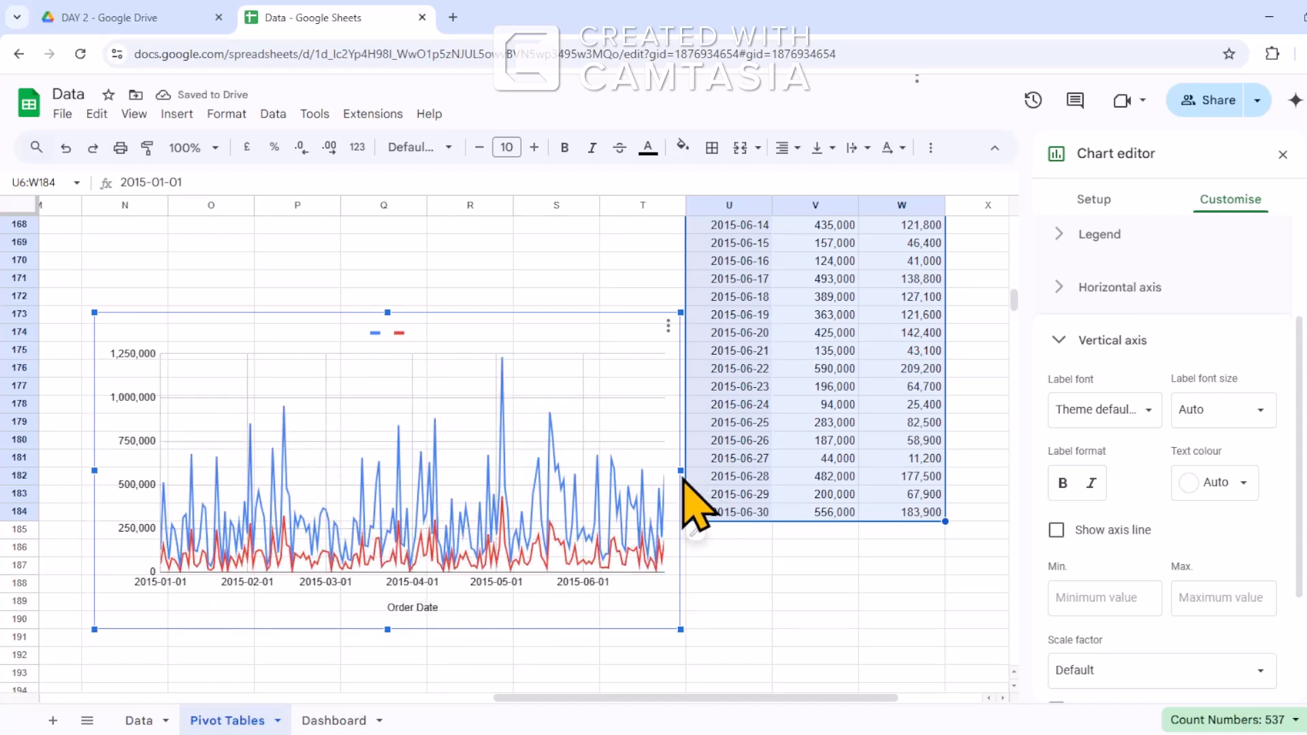
{"action": "left_click_drag", "start_coordinate": [681, 473], "coordinate": [754, 474]}
Turn off the major gridlines of the vertical axis and extend the line chart's upper edge to row 172.
{"action": "scroll", "coordinate": [1222, 602], "scroll_direction": "down", "scroll_amount": 3}
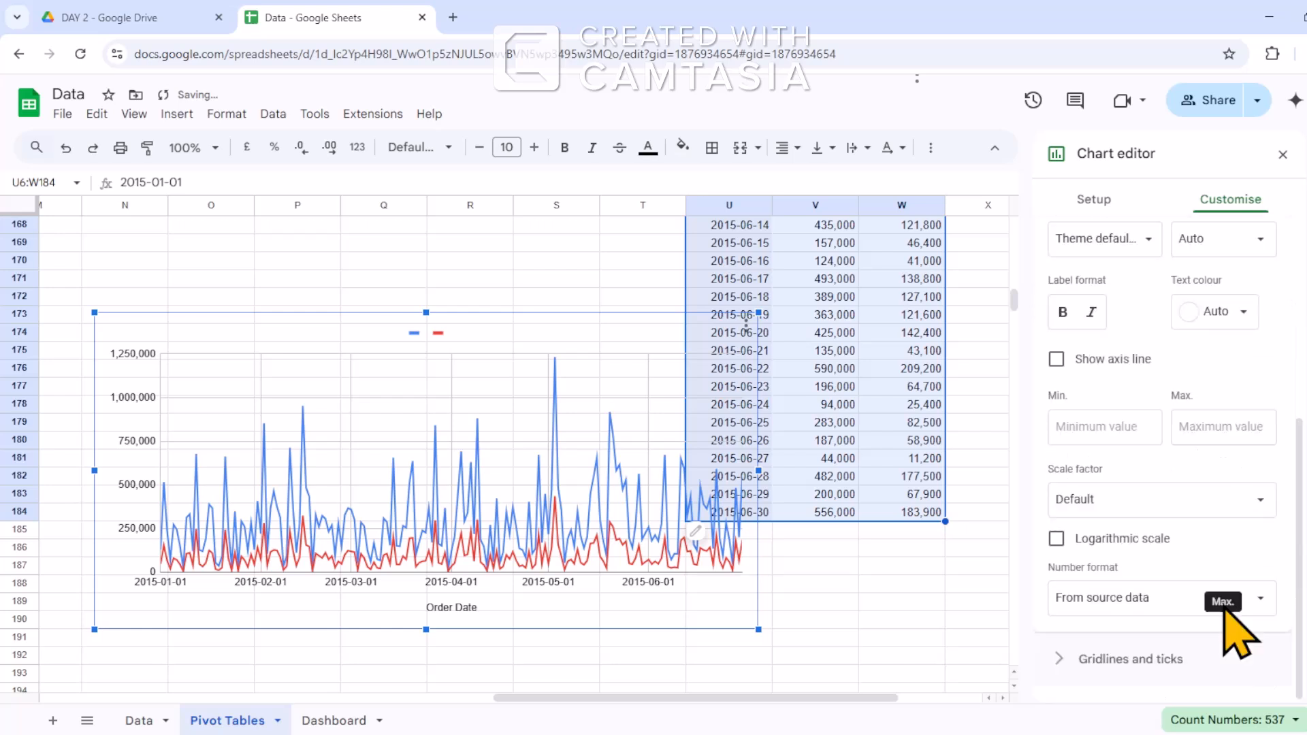
{"action": "left_click", "coordinate": [1070, 659]}
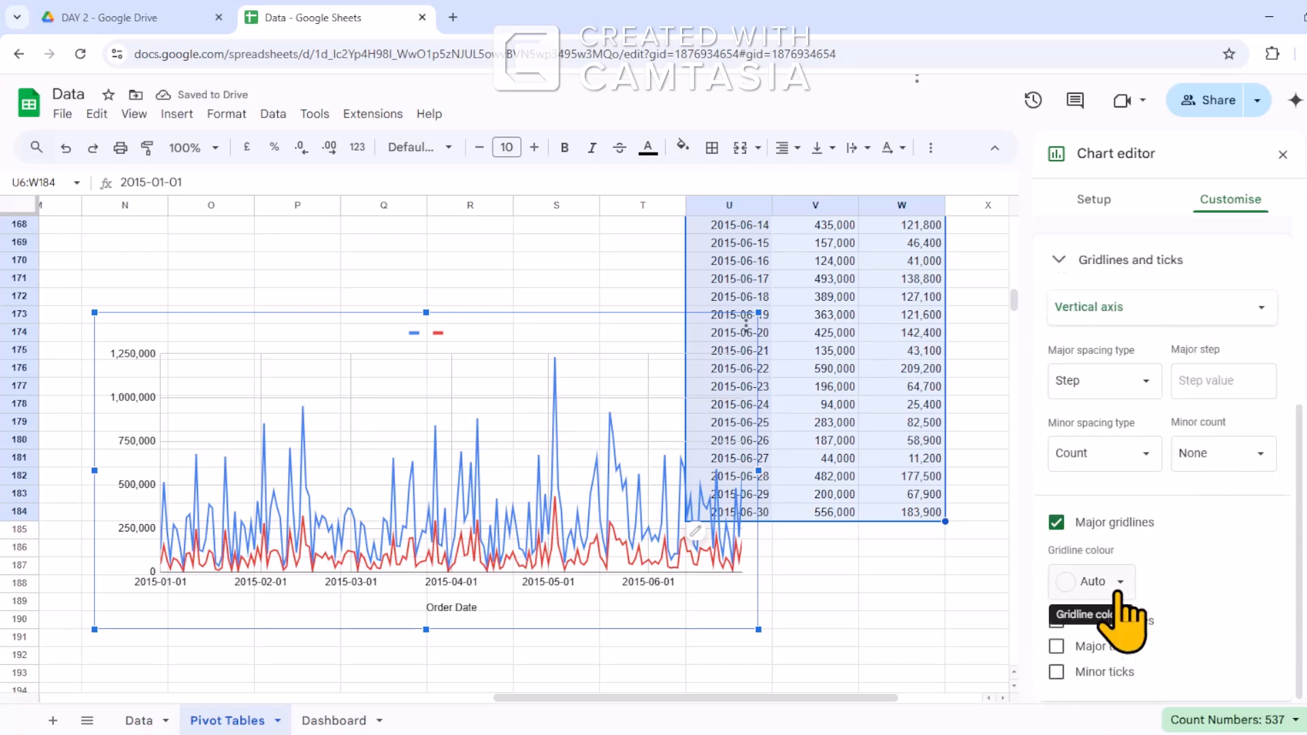
{"action": "left_click", "coordinate": [1056, 523]}
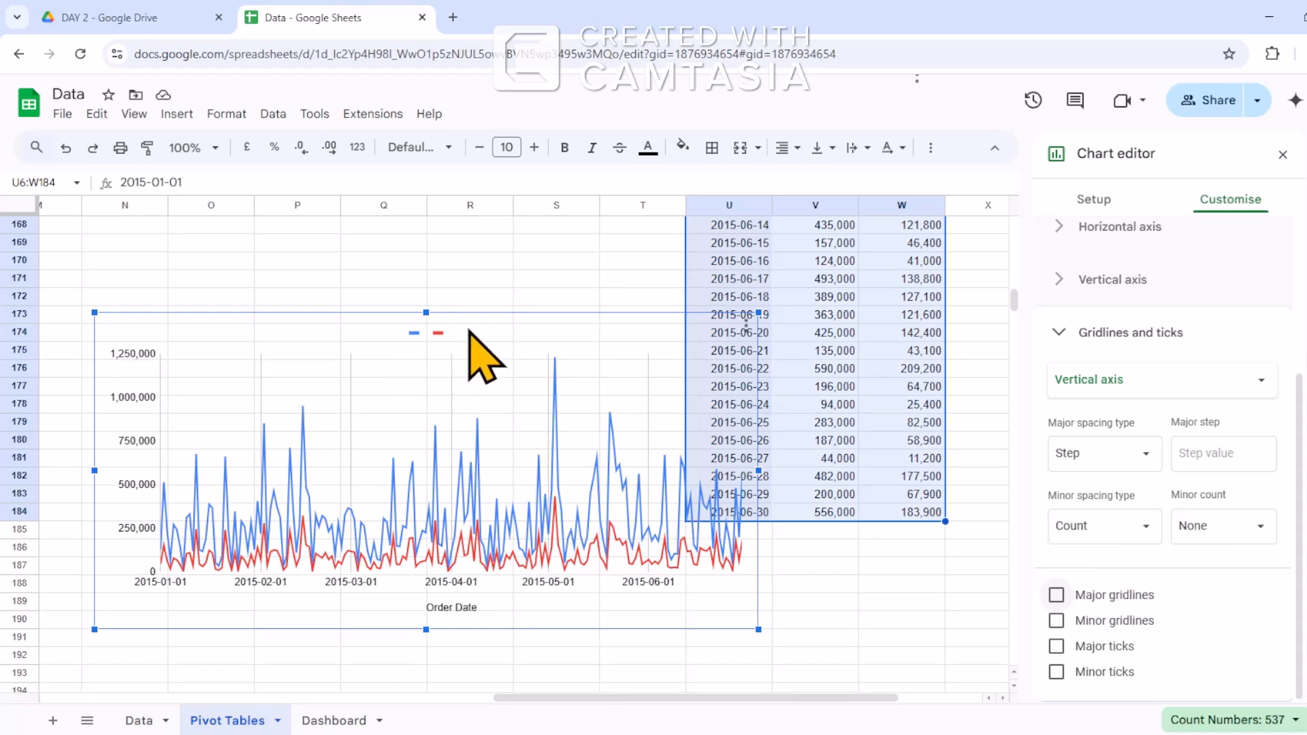
{"action": "left_click_drag", "start_coordinate": [426, 313], "coordinate": [427, 296]}
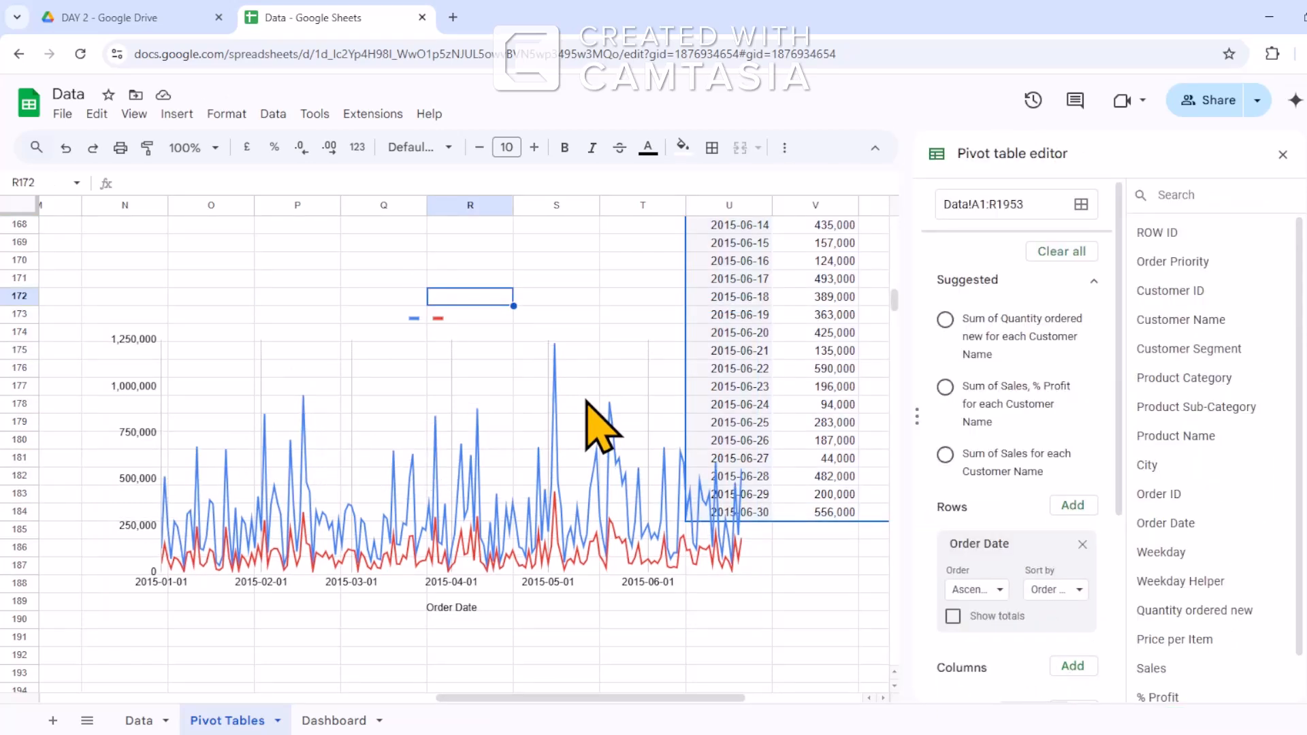
{"action": "left_click", "coordinate": [490, 443]}
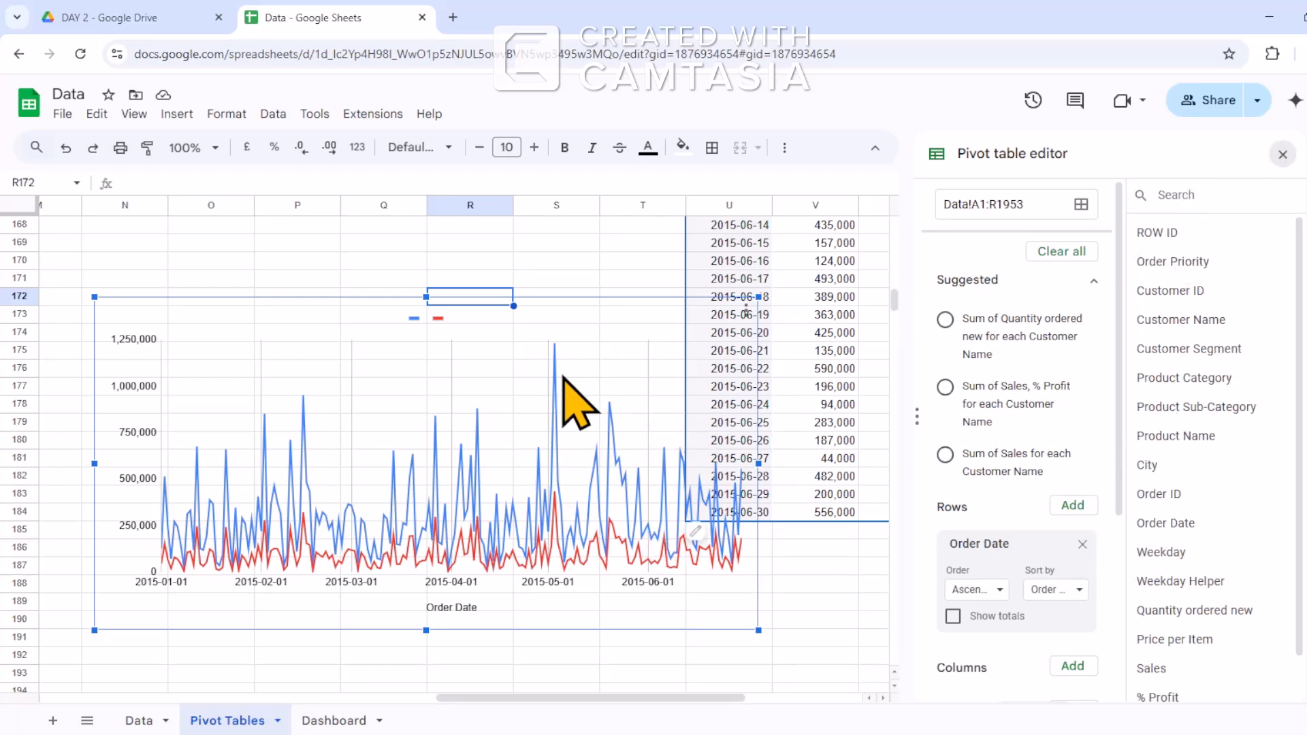
Slant the line chart's horizontal axis labels by 30°.
{"action": "left_click", "coordinate": [516, 397]}
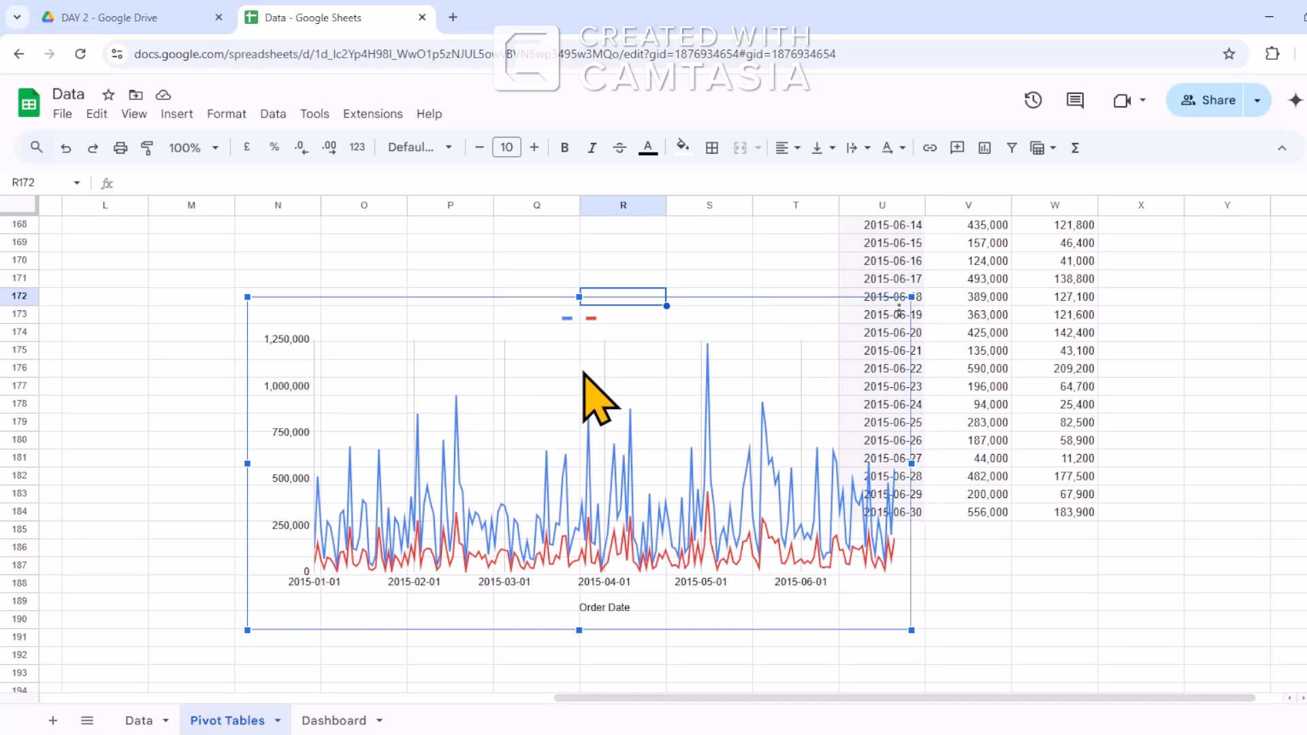
{"action": "double_click", "coordinate": [692, 612]}
{"action": "left_click", "coordinate": [1140, 560]}
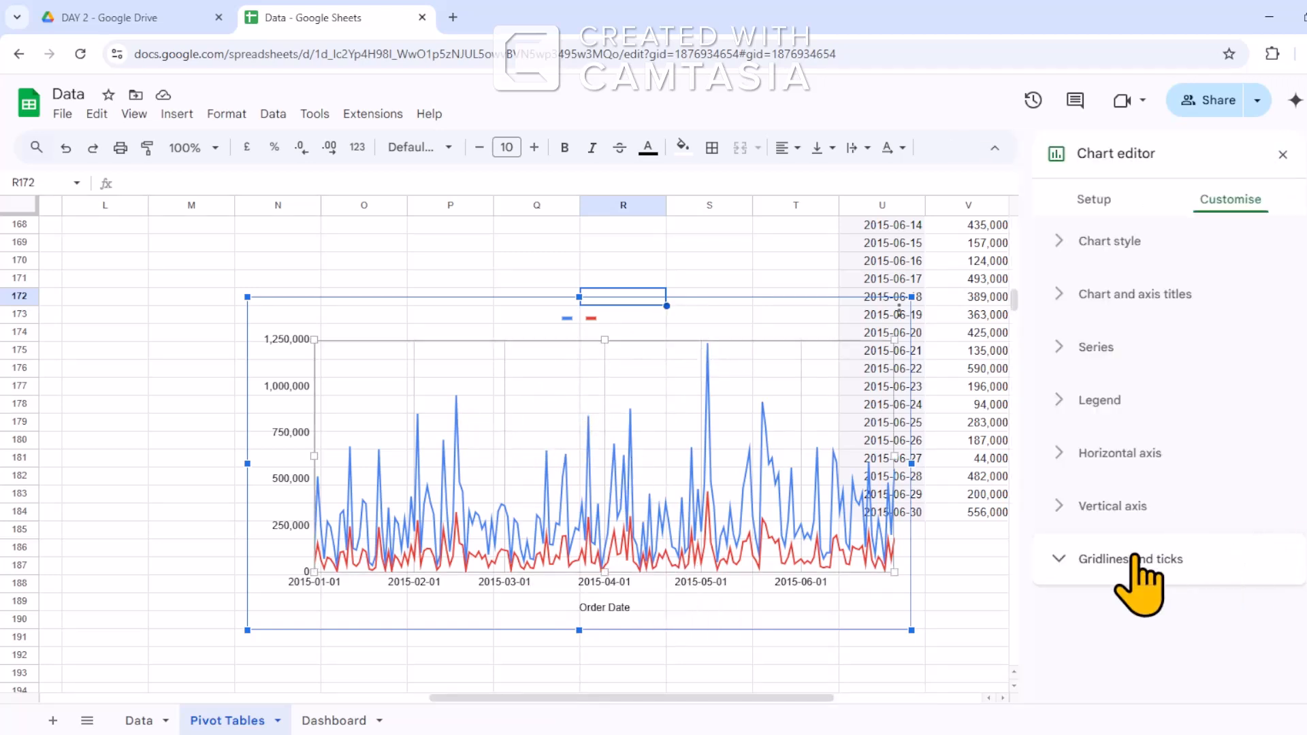
{"action": "left_click", "coordinate": [1059, 403]}
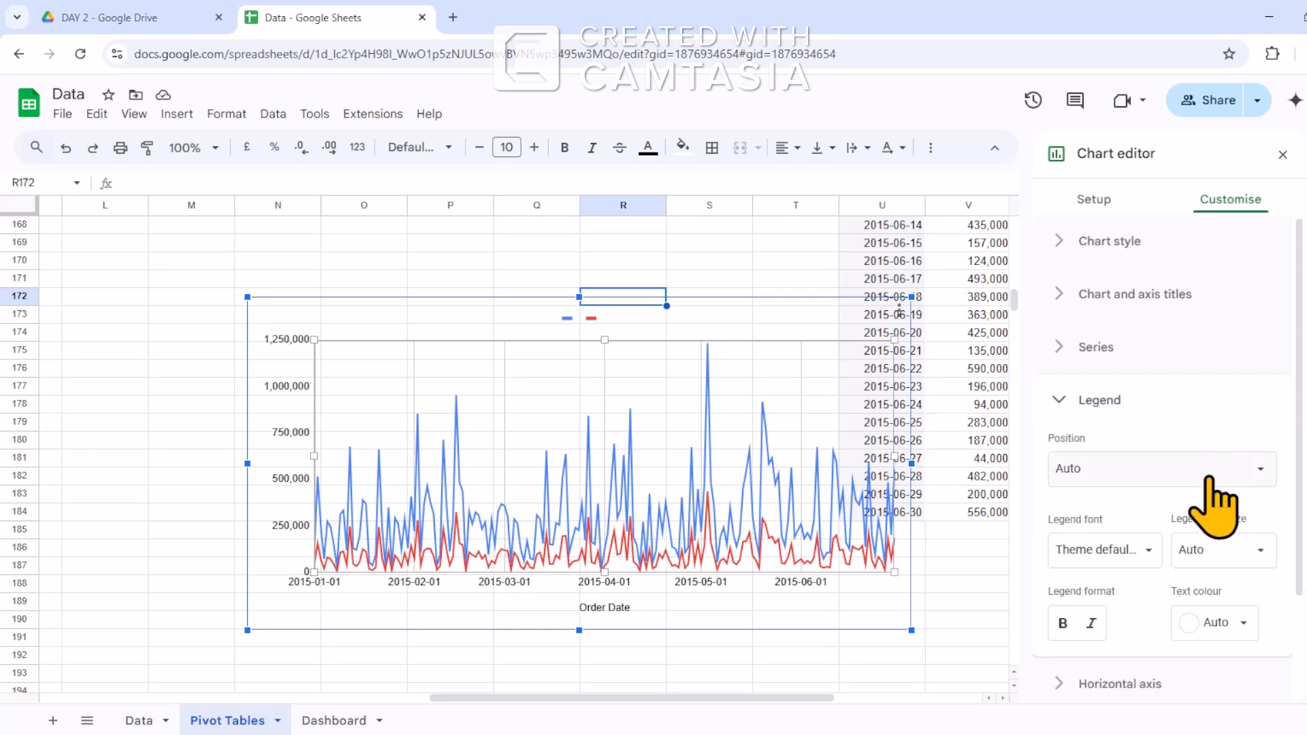
{"action": "left_click", "coordinate": [1066, 554]}
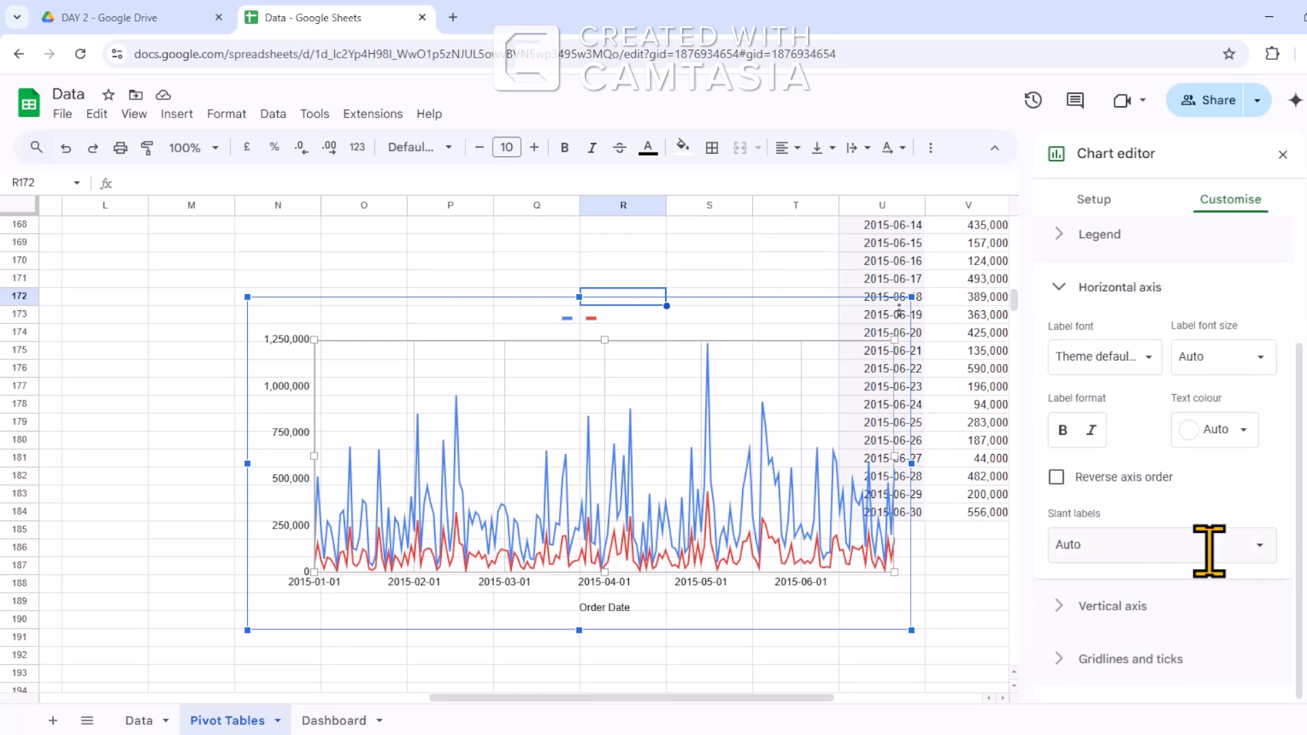
{"action": "left_click", "coordinate": [1258, 549]}
{"action": "left_click", "coordinate": [1258, 548]}
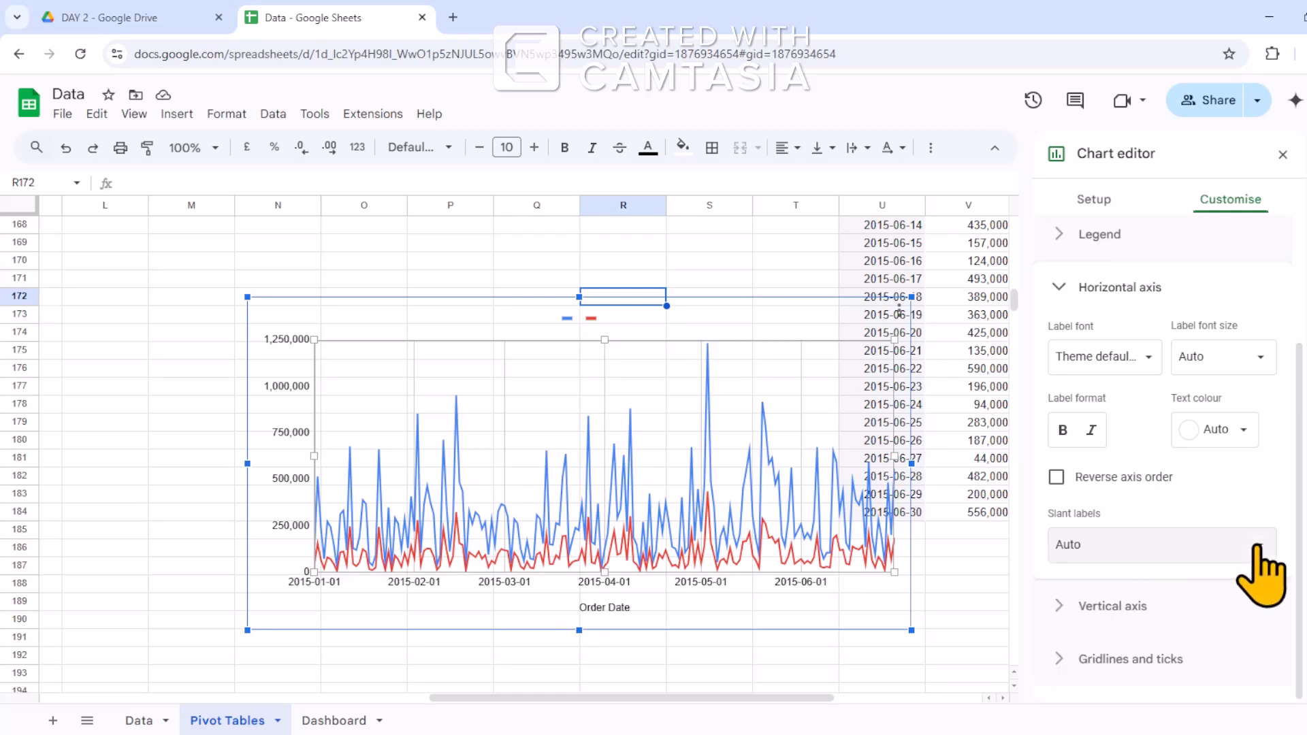
{"action": "left_click", "coordinate": [1257, 548]}
{"action": "left_click", "coordinate": [1087, 636]}
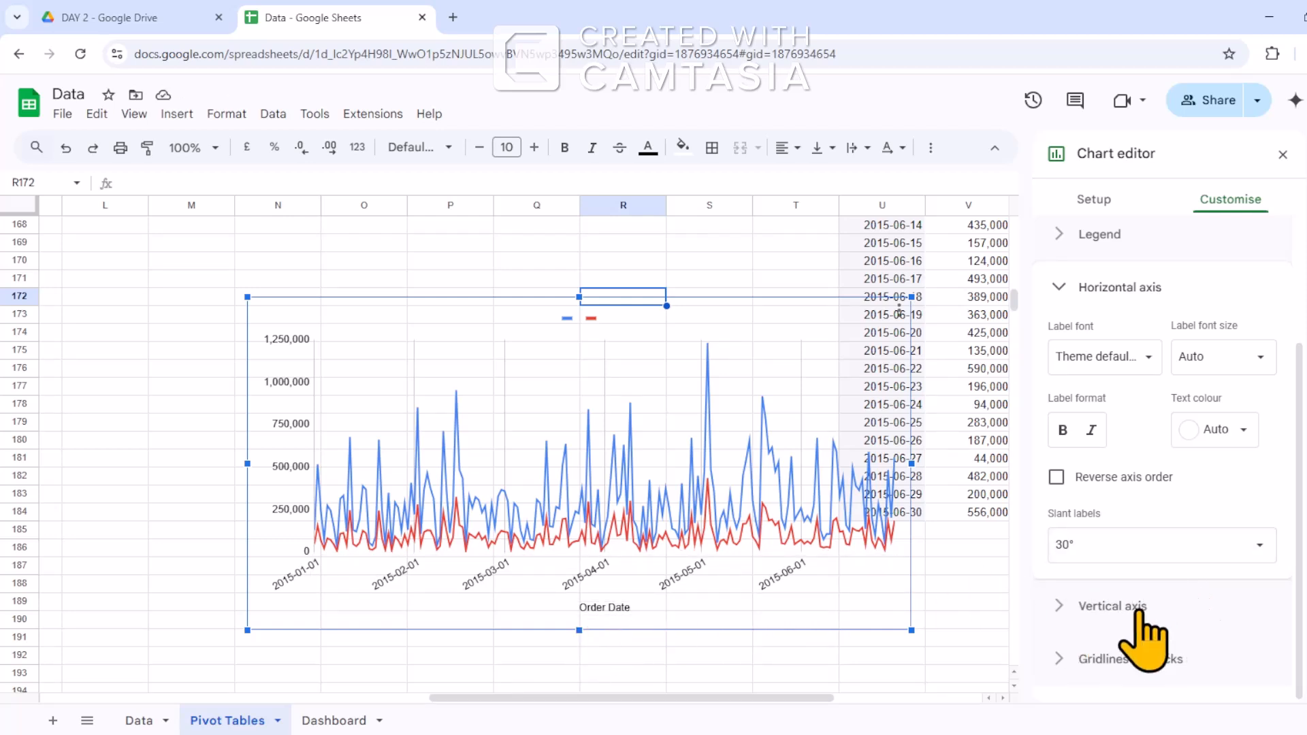
Look through the line chart's vertical axis, gridline and series formatting options, including point size and the individual series.
{"action": "left_click", "coordinate": [1071, 606]}
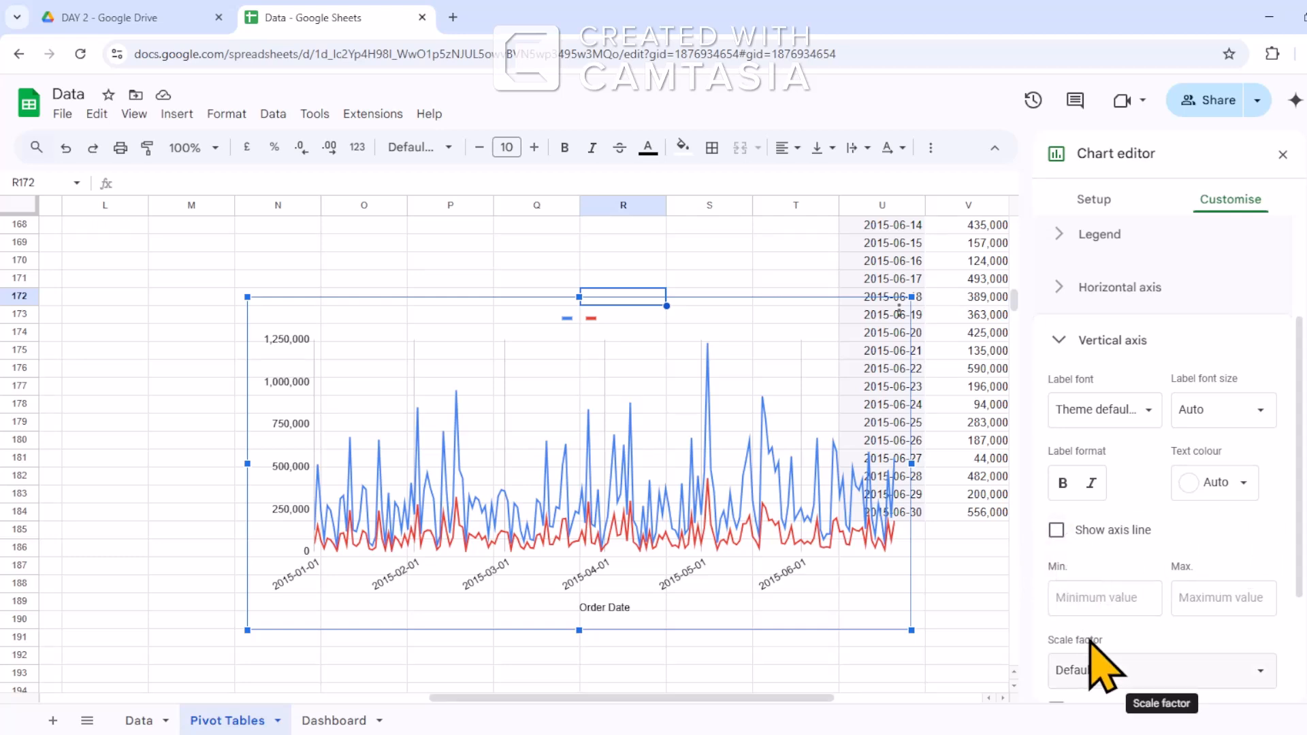
{"action": "scroll", "coordinate": [1093, 637], "scroll_direction": "down", "scroll_amount": 3}
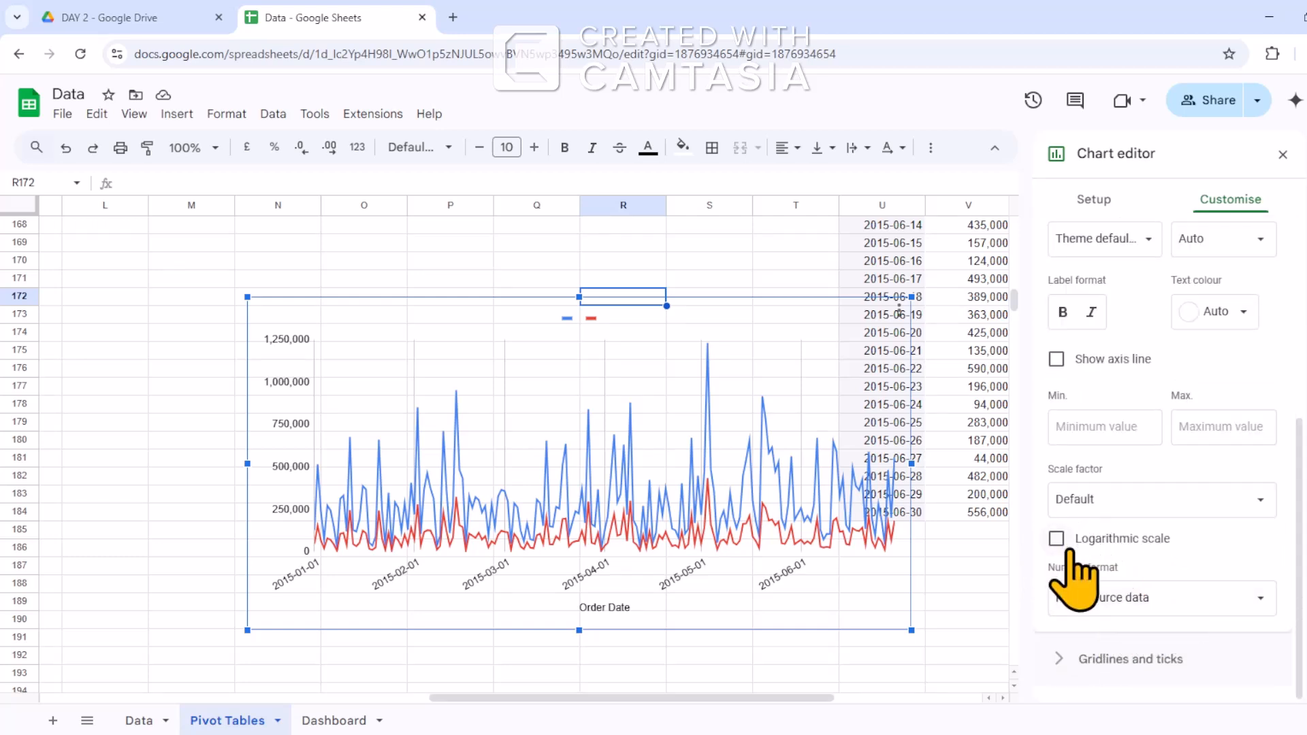
{"action": "left_click", "coordinate": [1079, 657]}
{"action": "scroll", "coordinate": [1134, 617], "scroll_direction": "up", "scroll_amount": 4}
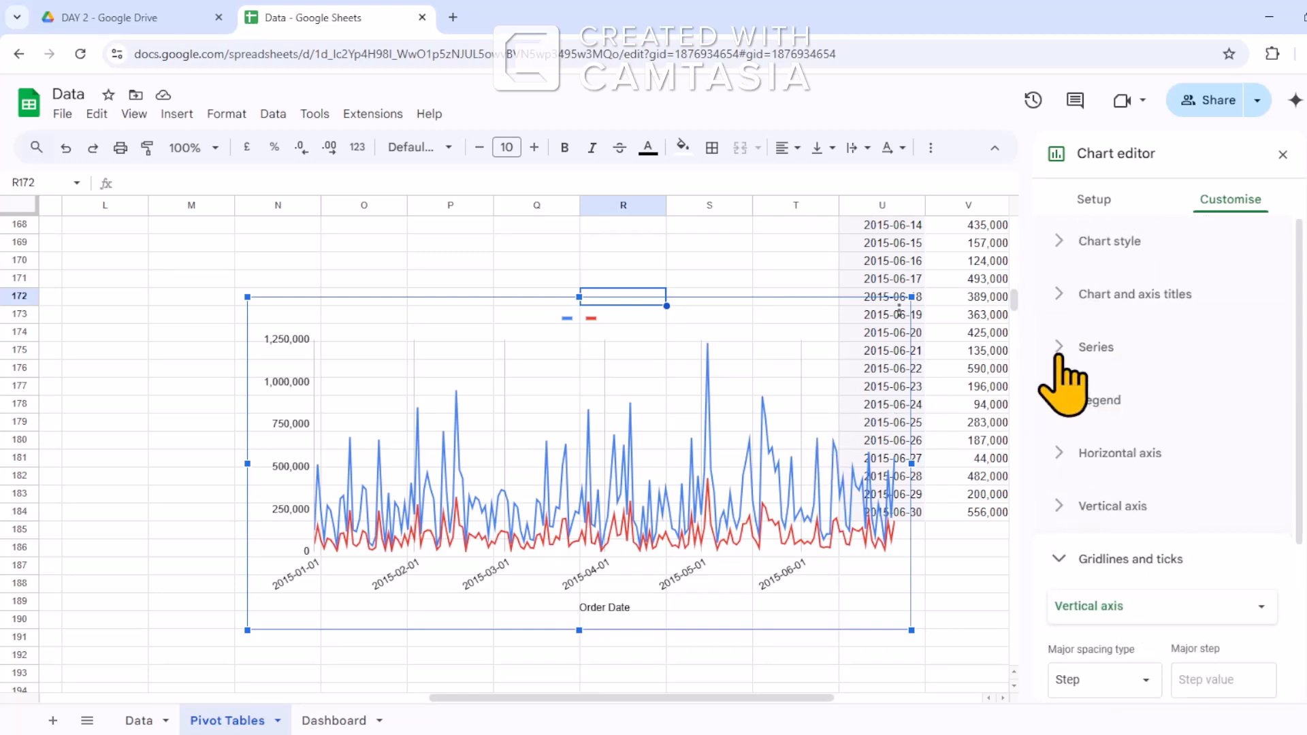
{"action": "left_click", "coordinate": [1060, 349]}
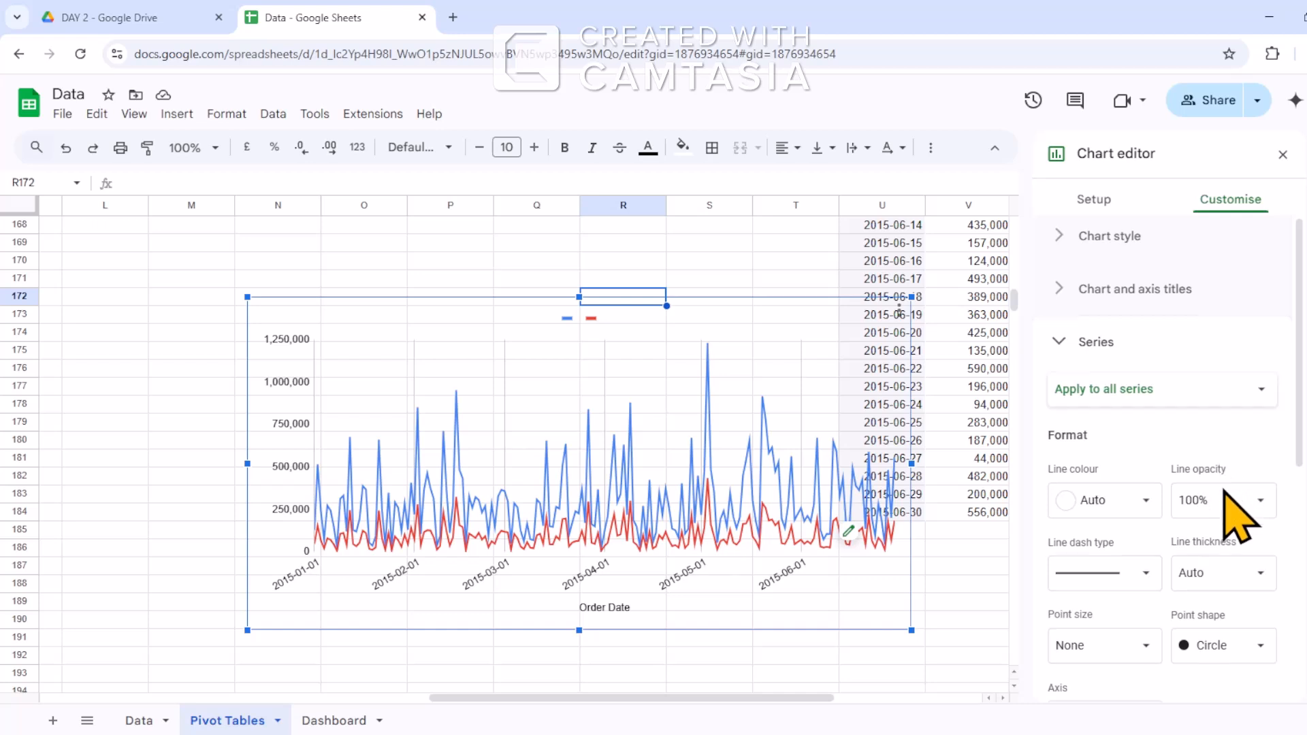
{"action": "scroll", "coordinate": [1223, 492], "scroll_direction": "down", "scroll_amount": 5}
{"action": "scroll", "coordinate": [1225, 492], "scroll_direction": "up", "scroll_amount": 5}
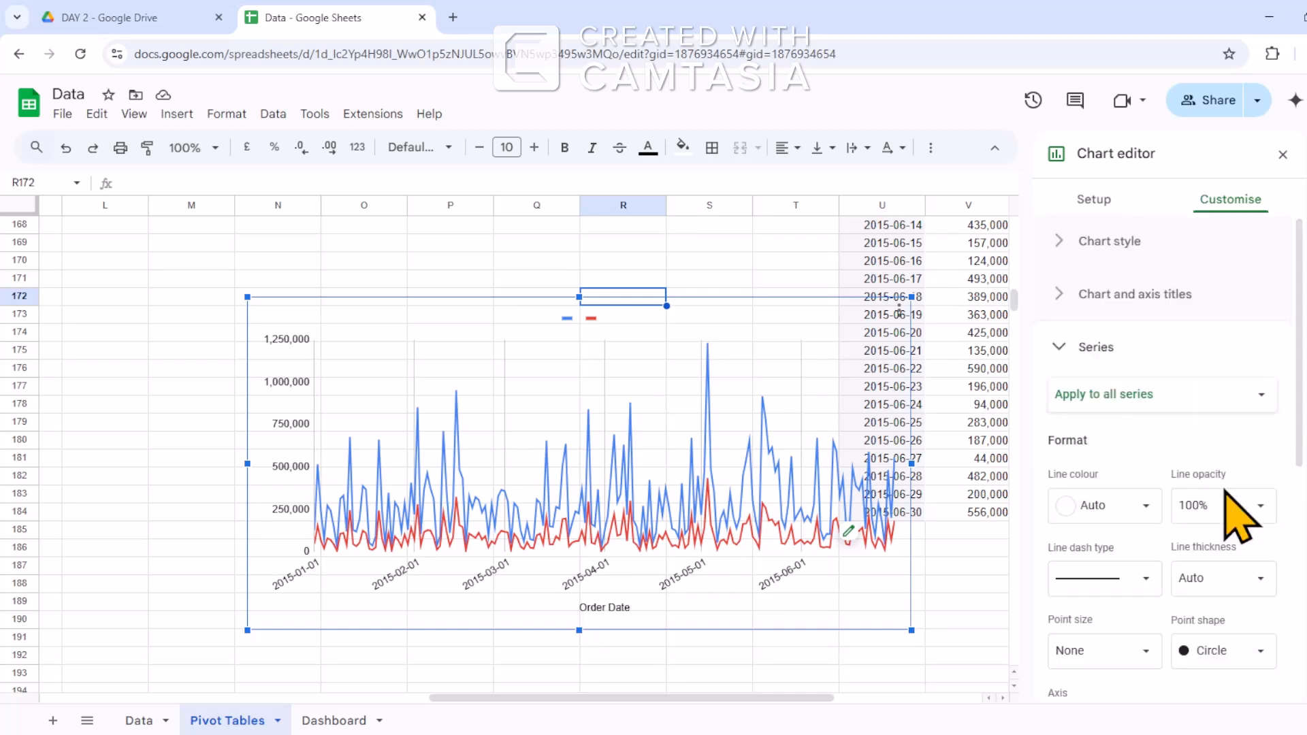
{"action": "scroll", "coordinate": [1225, 492], "scroll_direction": "down", "scroll_amount": 3}
{"action": "left_click", "coordinate": [1157, 423]}
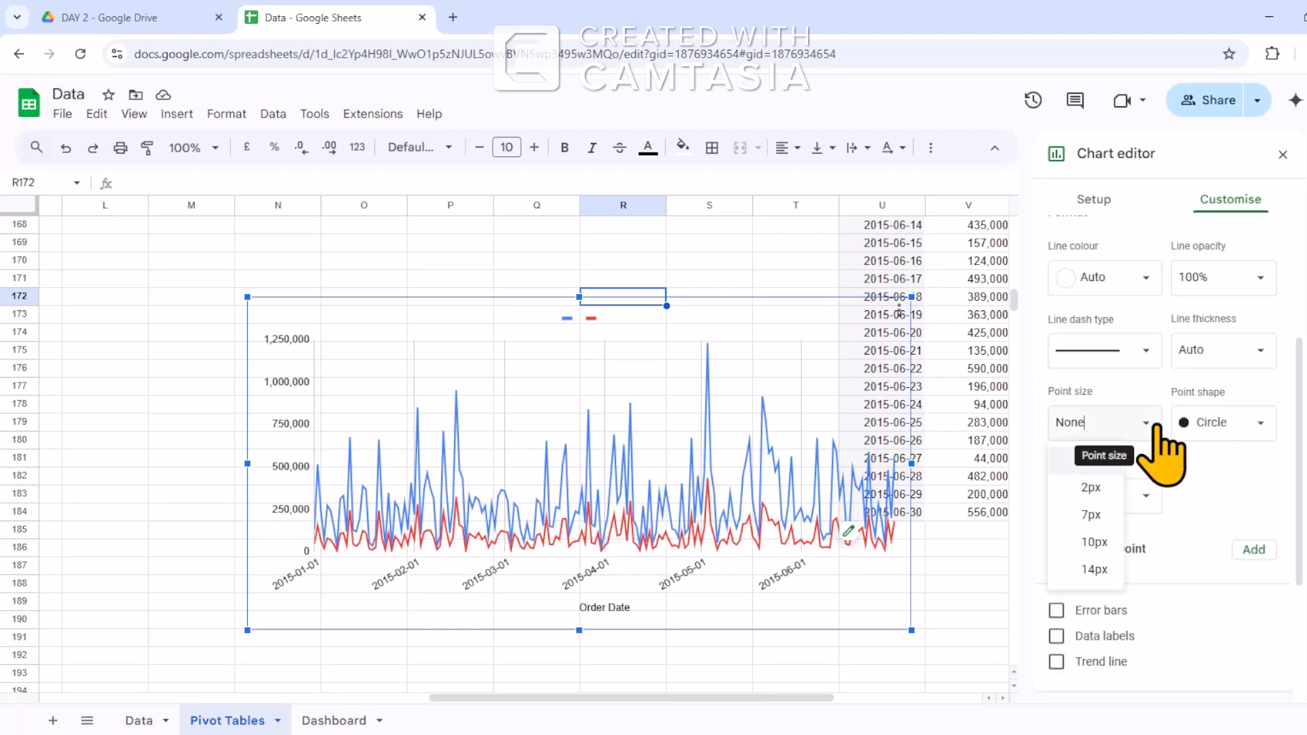
{"action": "left_click", "coordinate": [1158, 423]}
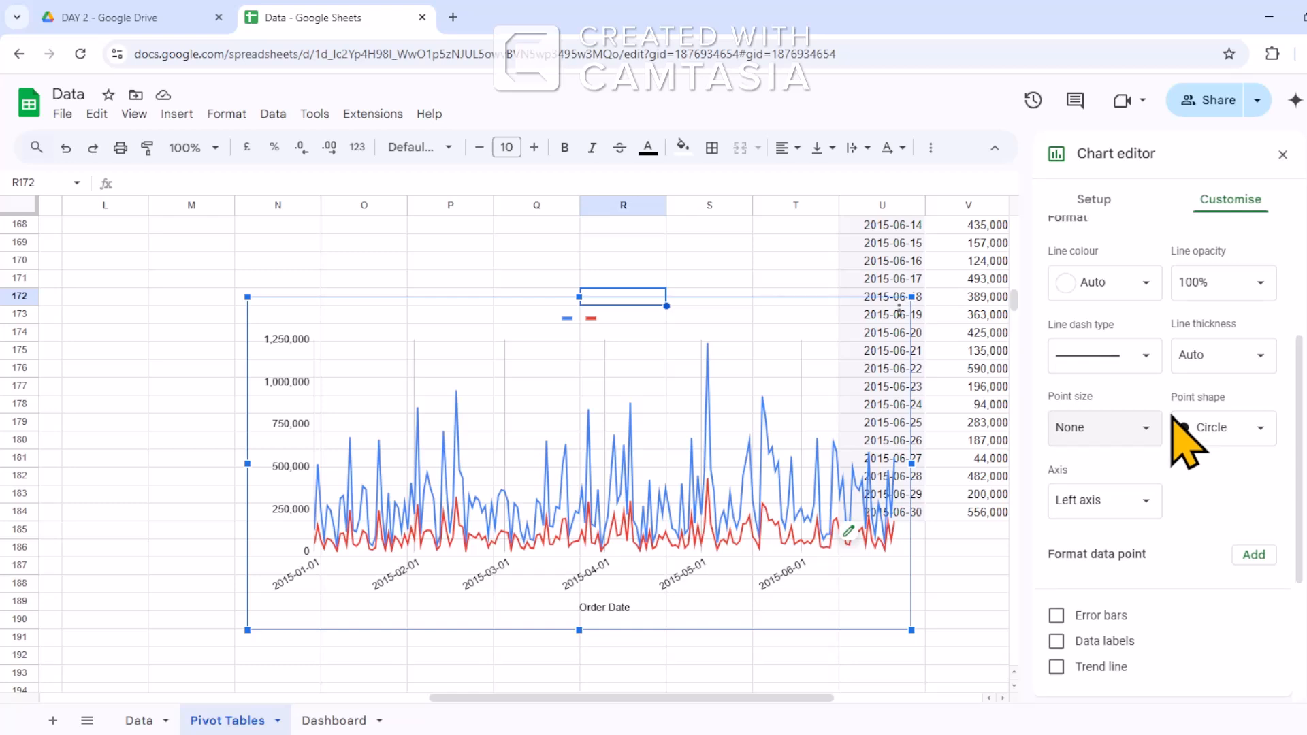
{"action": "scroll", "coordinate": [1184, 443], "scroll_direction": "up", "scroll_amount": 3}
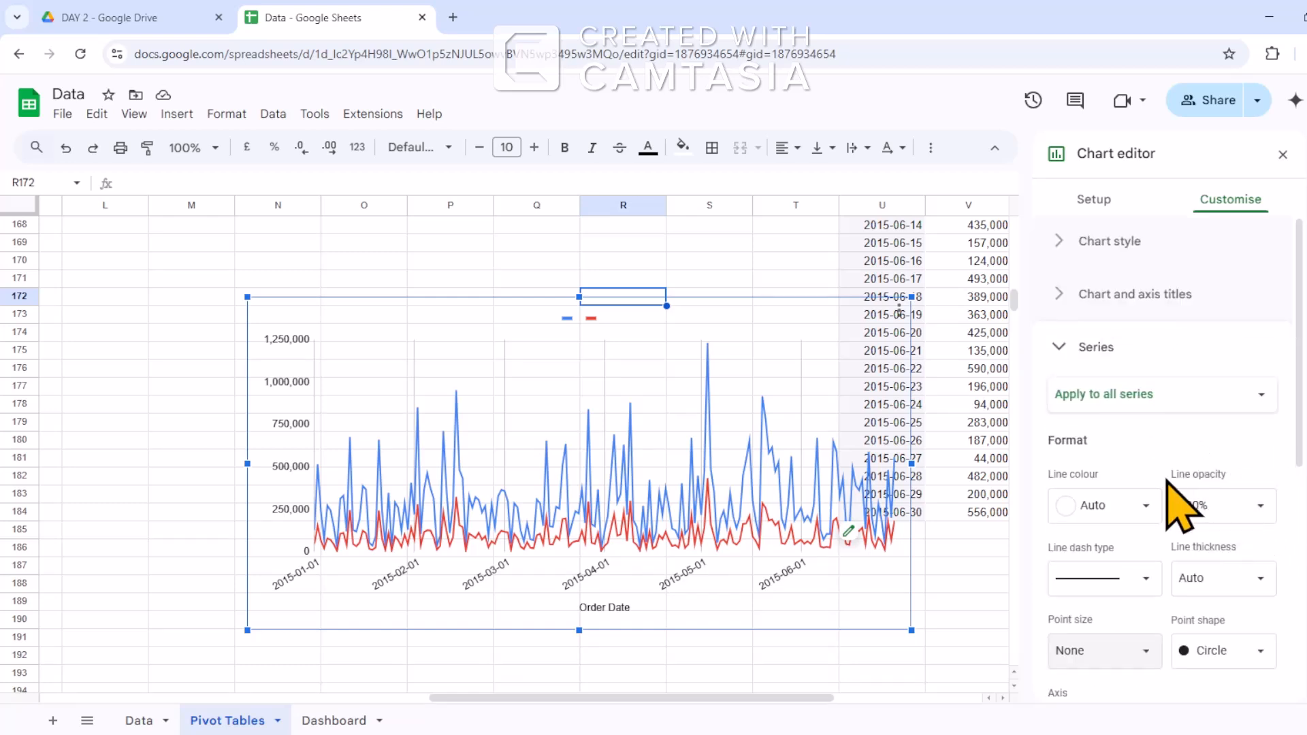
{"action": "left_click", "coordinate": [1236, 403]}
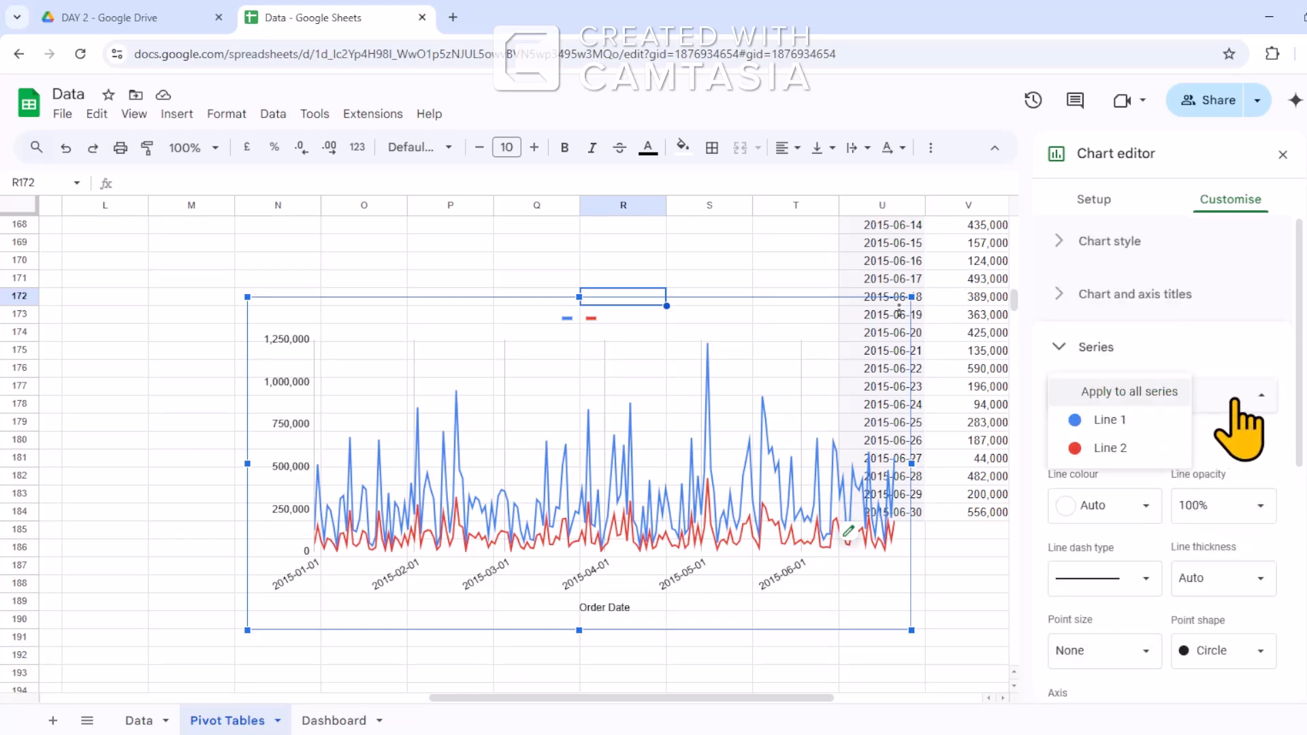
{"action": "left_click", "coordinate": [1234, 402]}
Look through the line chart's title types, checking the chart subtitle settings and returning to the chart title.
{"action": "left_click", "coordinate": [1059, 295]}
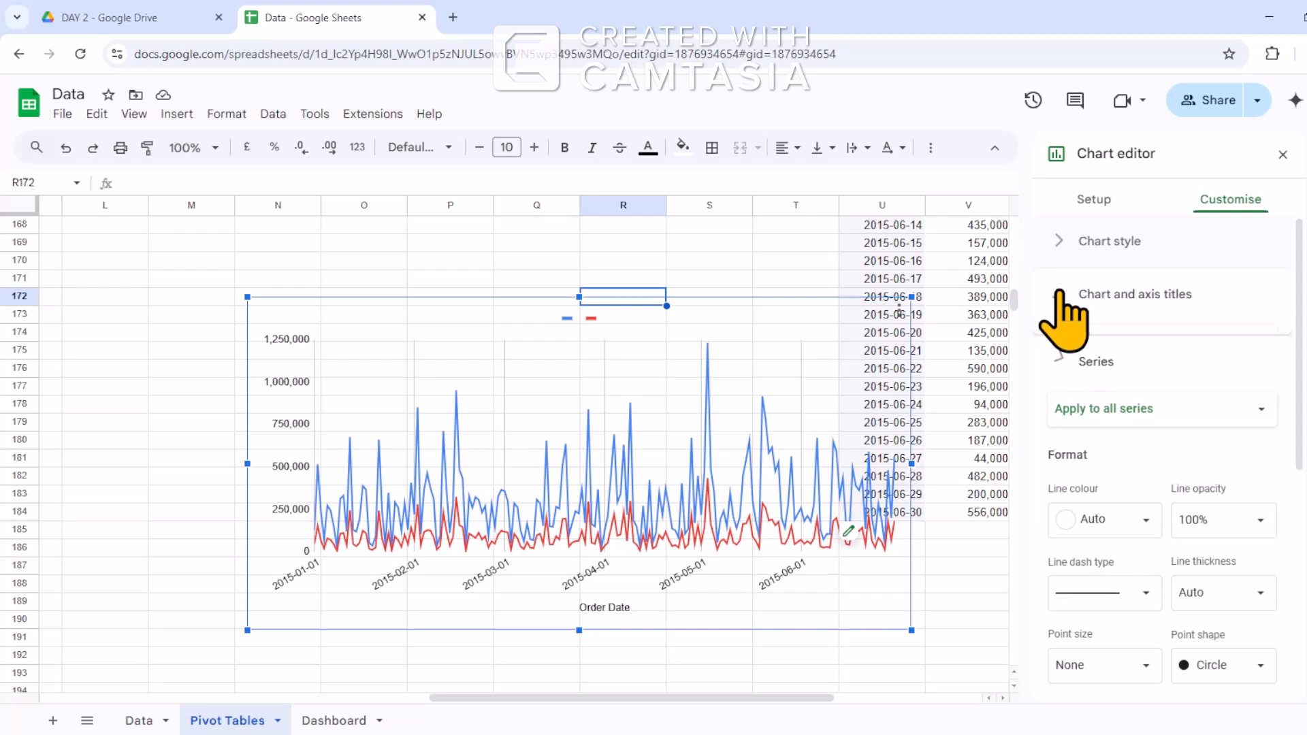
{"action": "left_click", "coordinate": [1229, 348]}
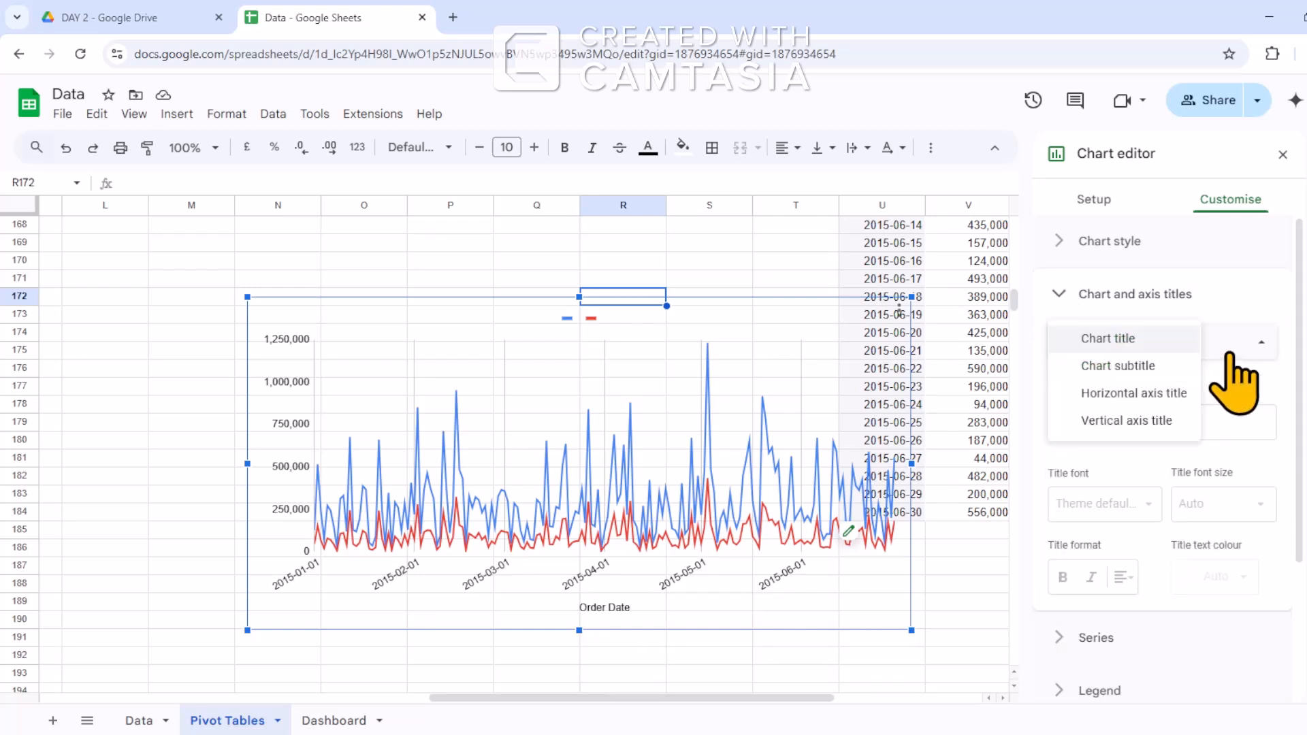
{"action": "left_click", "coordinate": [1141, 368]}
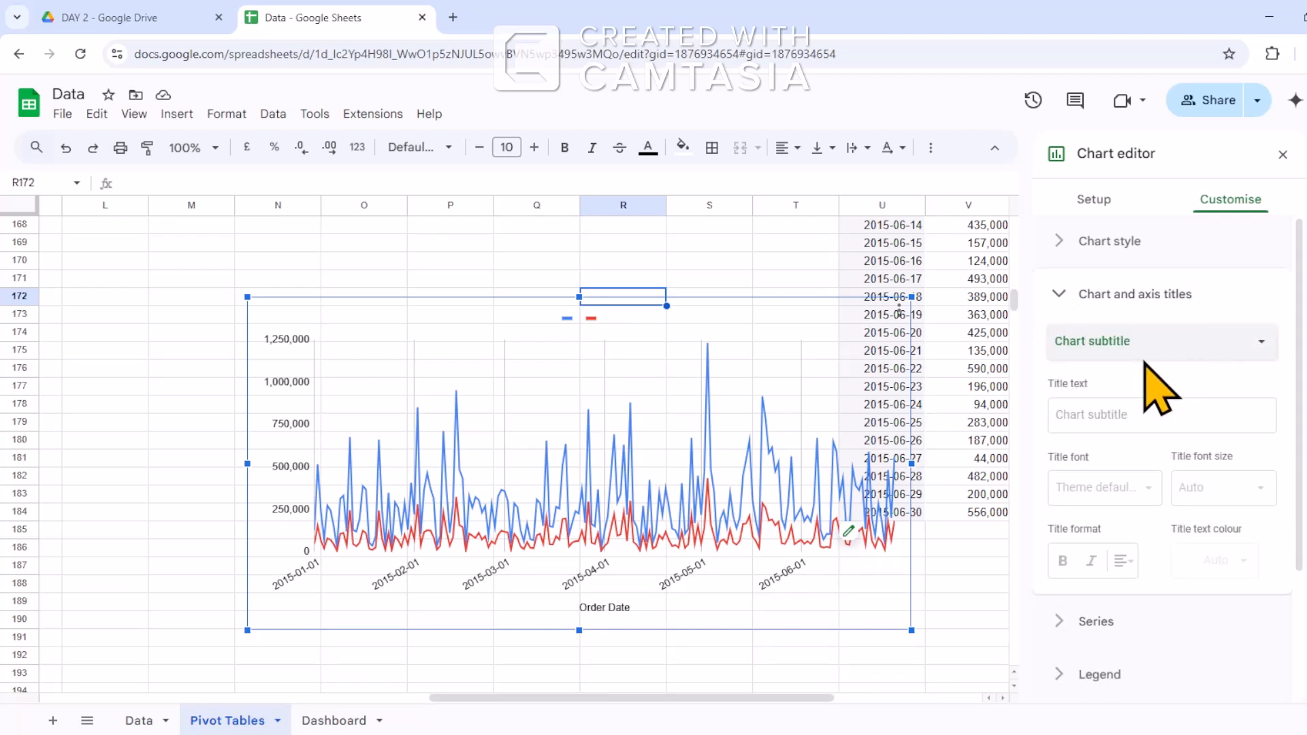
{"action": "left_click", "coordinate": [1265, 346]}
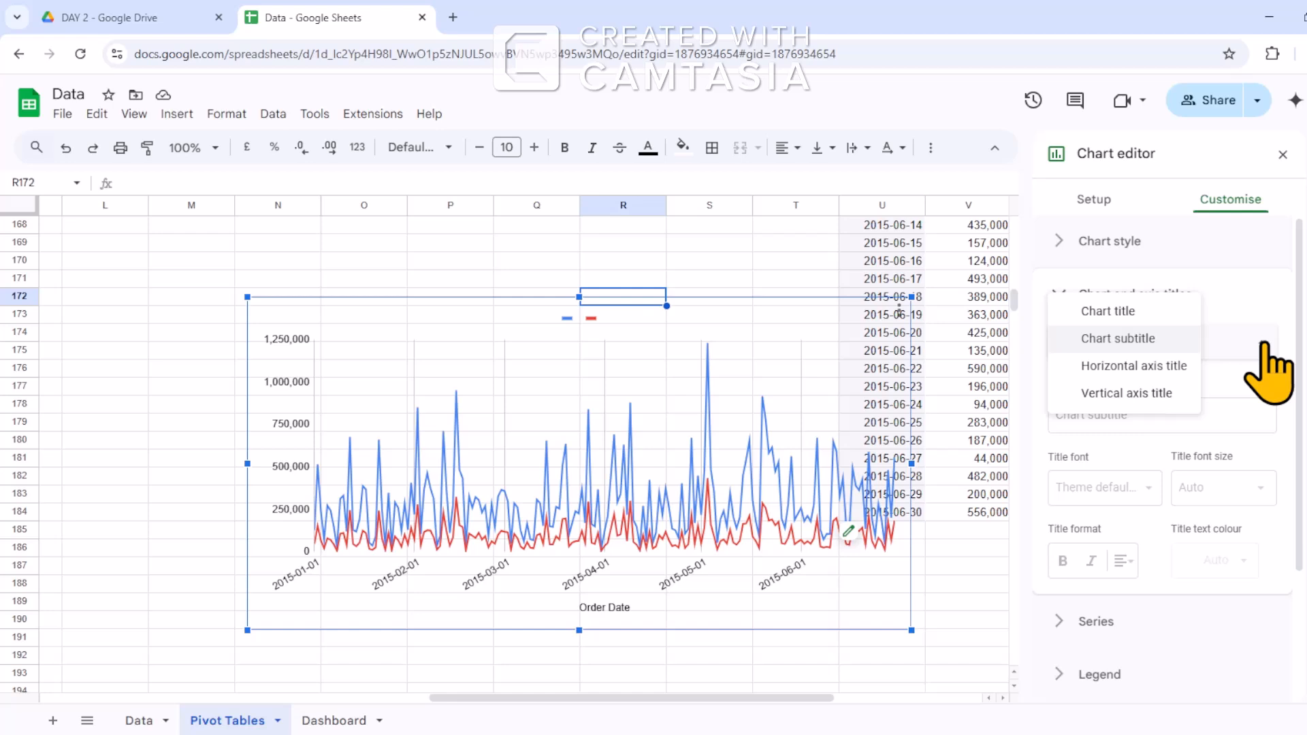
{"action": "left_click", "coordinate": [1160, 314]}
{"action": "left_click", "coordinate": [1203, 342]}
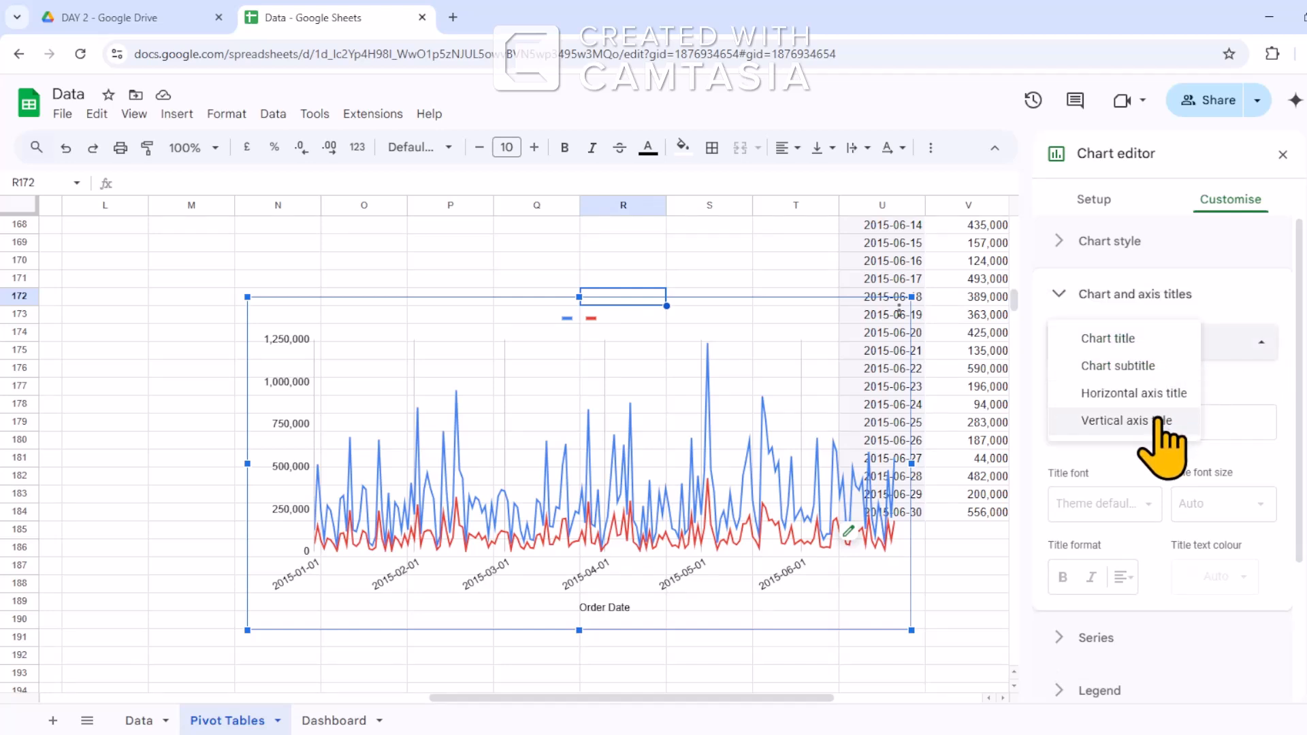
{"action": "left_click", "coordinate": [1261, 346]}
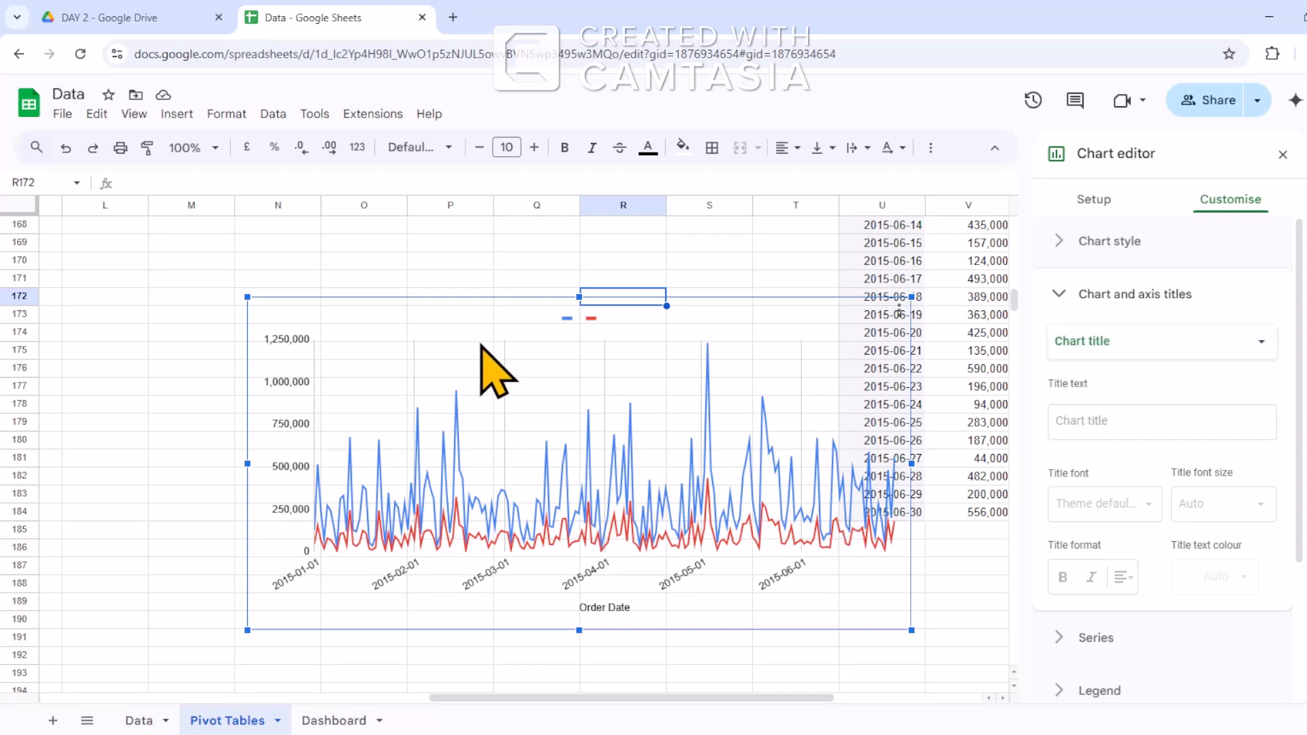
Paste a copy of the line chart into the Dashboard sheet at cell N12, beside the existing panels.
{"action": "left_click", "coordinate": [344, 721]}
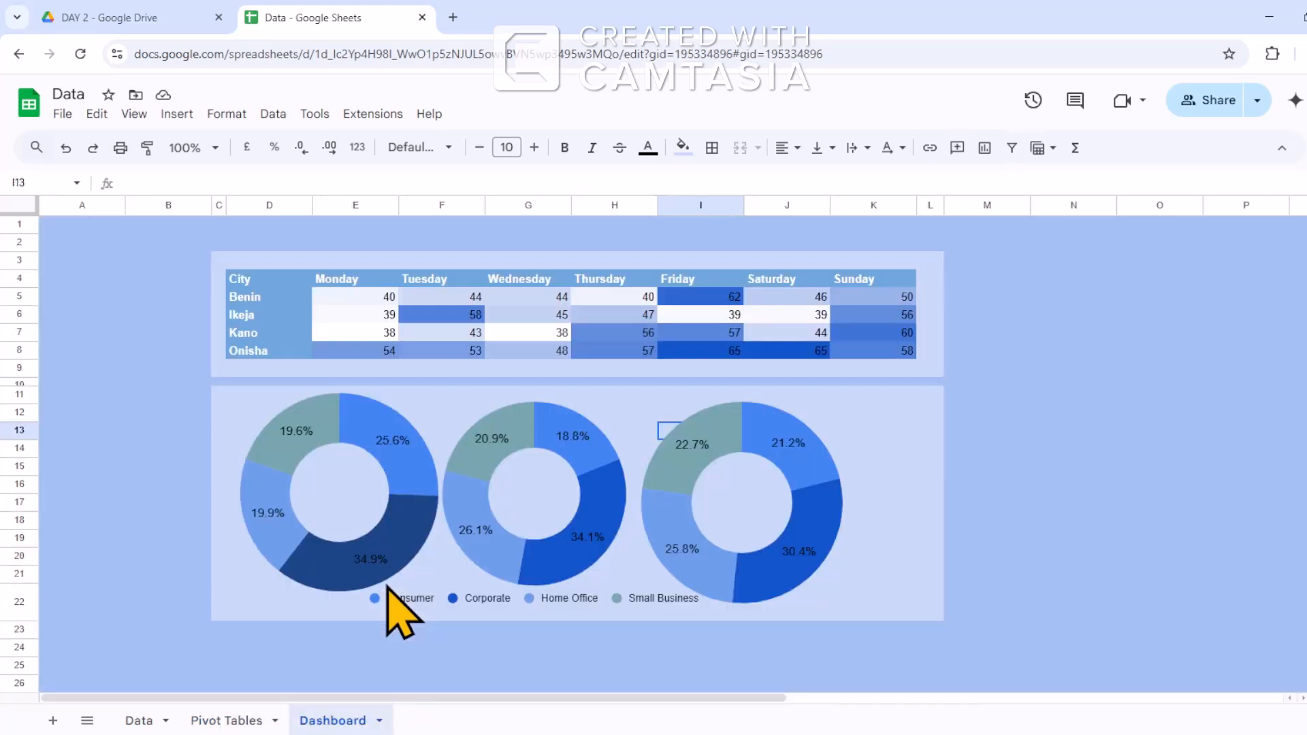
{"action": "left_click_drag", "start_coordinate": [616, 695], "coordinate": [1041, 699]}
{"action": "left_click", "coordinate": [425, 419]}
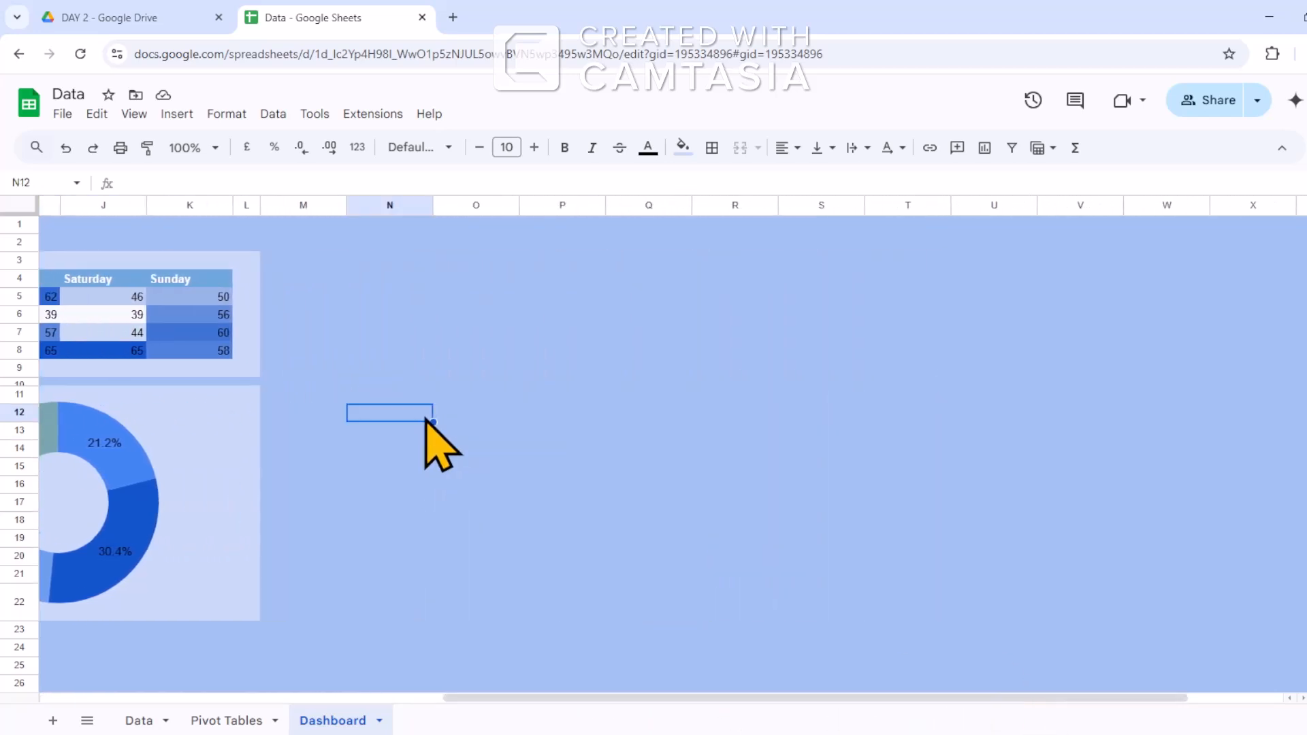
{"action": "key", "text": "ctrl+v"}
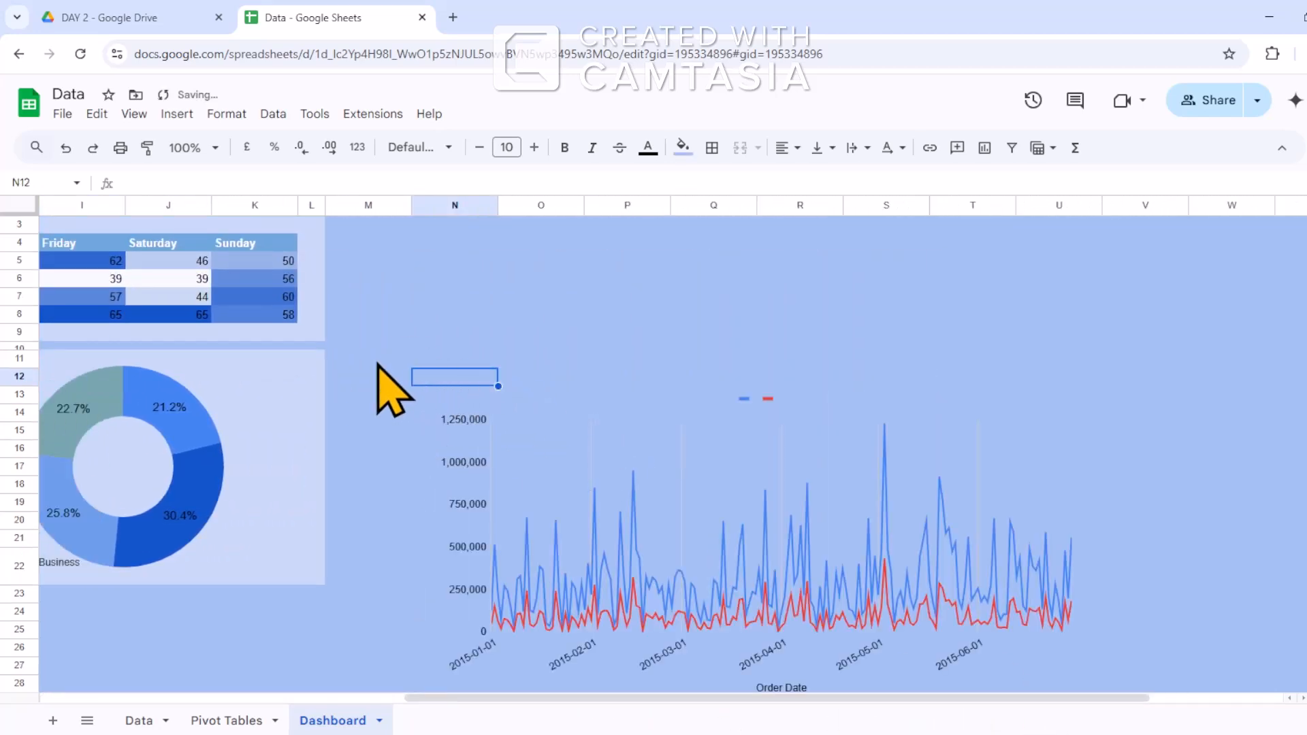
Move the line chart directly beneath the doughnut chart panel, with its upper edge at row 23.
{"action": "left_click_drag", "start_coordinate": [602, 697], "coordinate": [421, 697]}
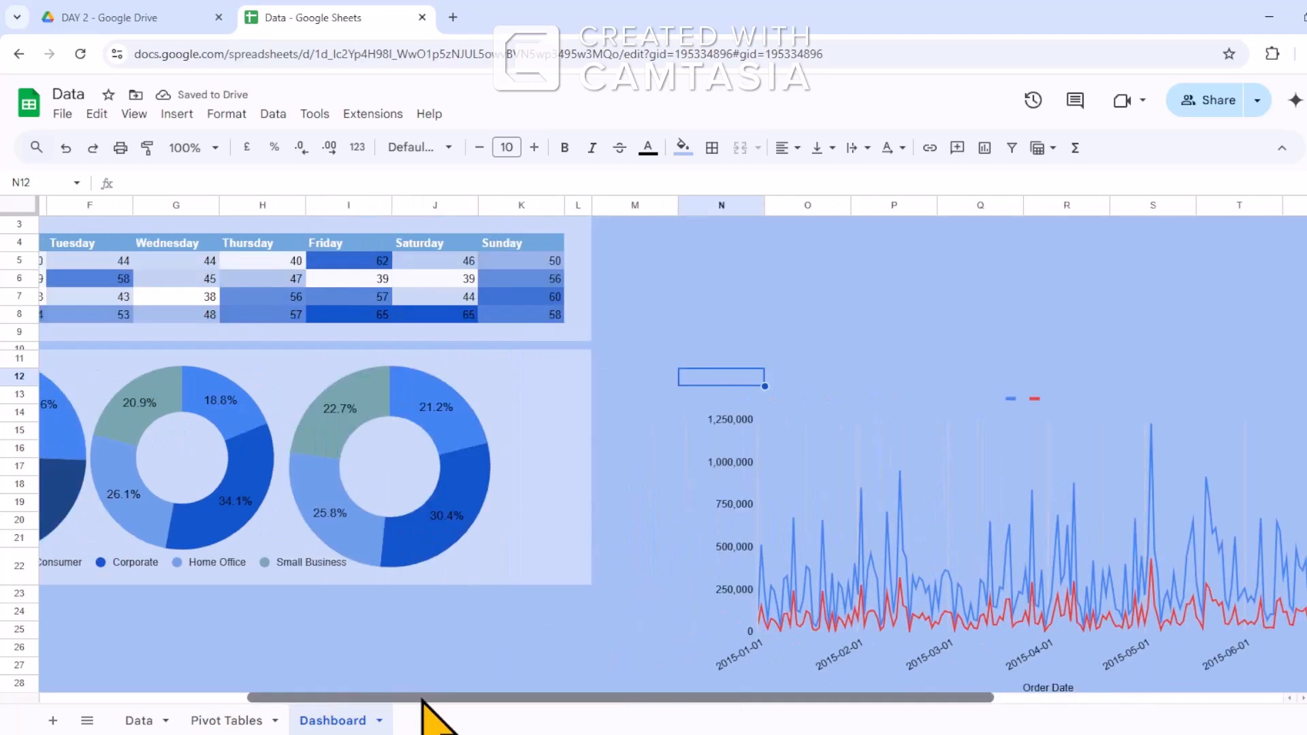
{"action": "scroll", "coordinate": [373, 652], "scroll_direction": "down", "scroll_amount": 3}
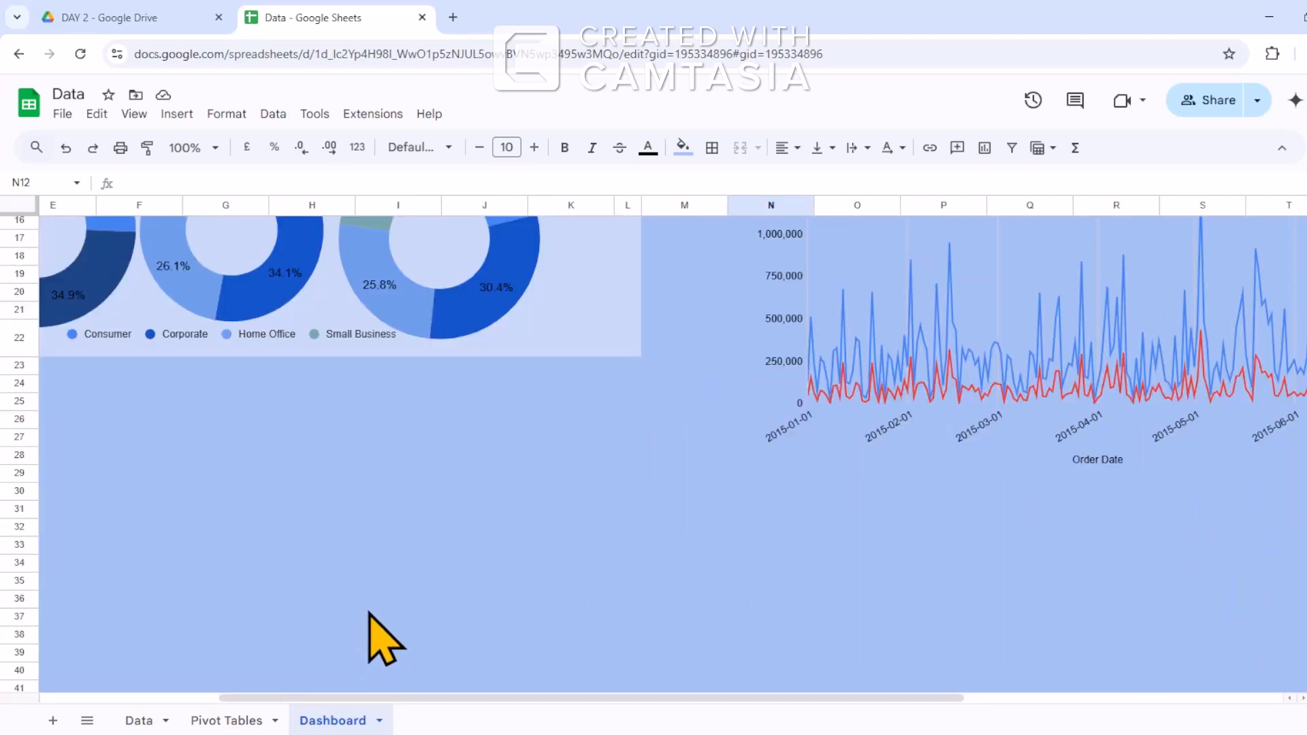
{"action": "left_click", "coordinate": [915, 418]}
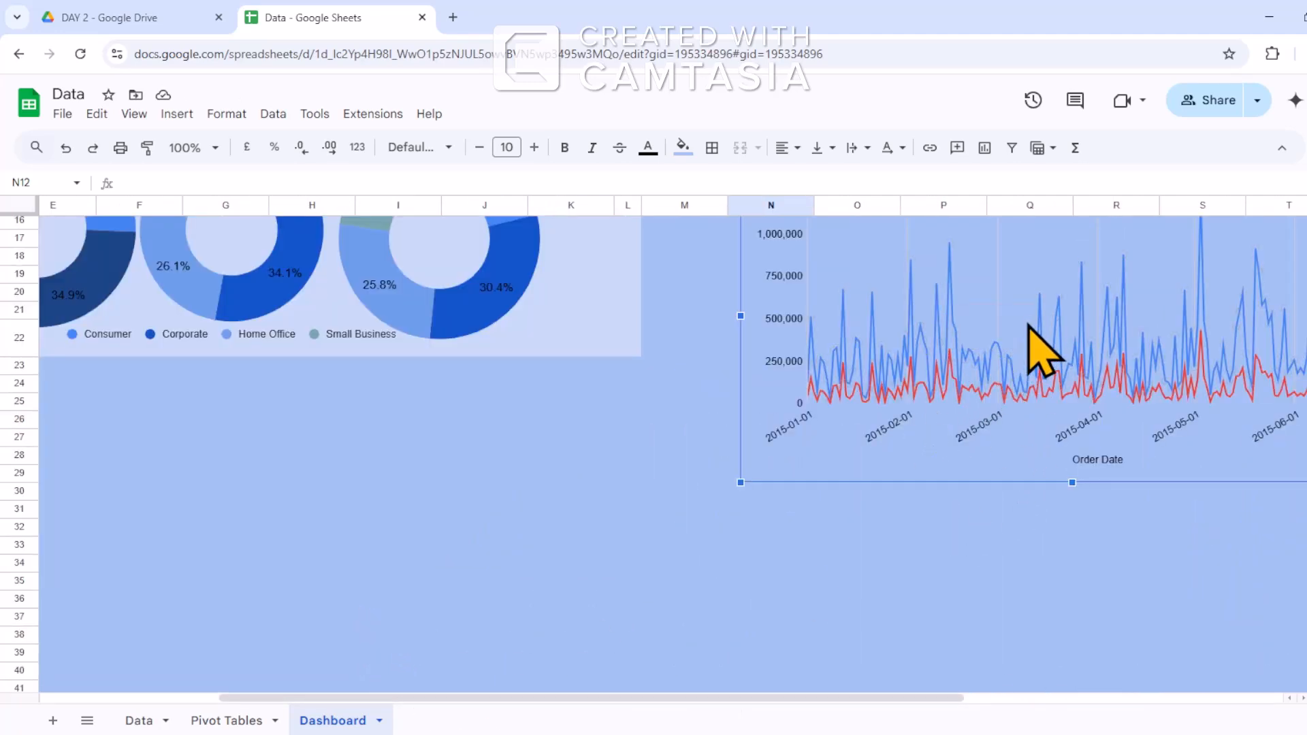
{"action": "left_click_drag", "start_coordinate": [1035, 280], "coordinate": [227, 484]}
{"action": "left_click_drag", "start_coordinate": [689, 695], "coordinate": [513, 696]}
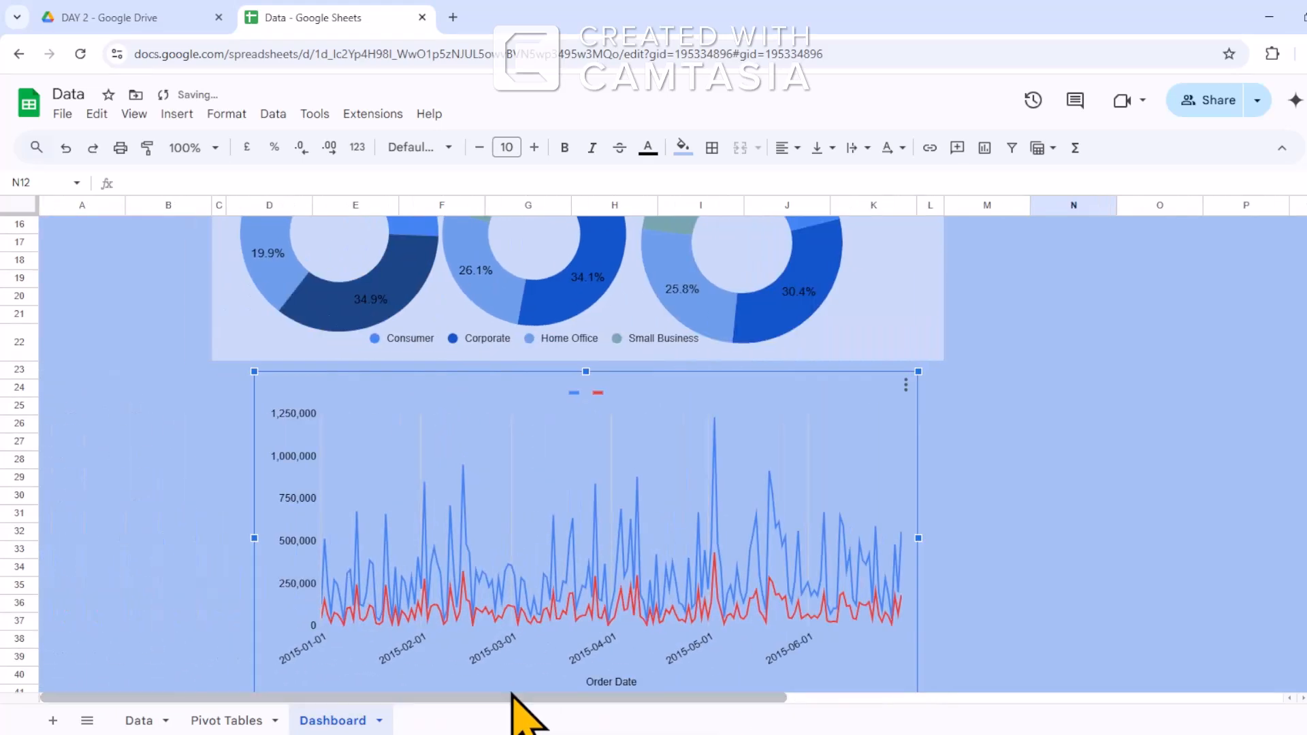
Widen the line chart on both sides so it spans from column B to the start of column M.
{"action": "left_click_drag", "start_coordinate": [915, 548], "coordinate": [958, 548]}
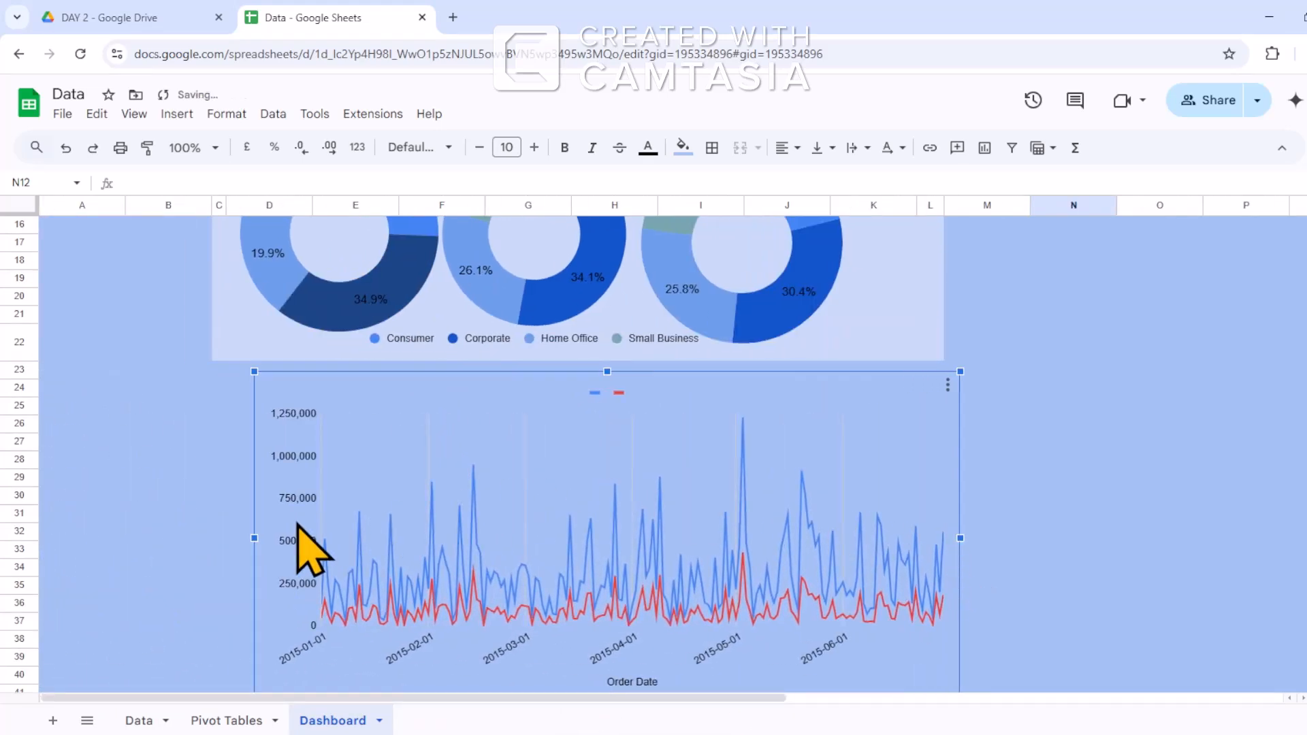
{"action": "left_click_drag", "start_coordinate": [254, 537], "coordinate": [191, 537]}
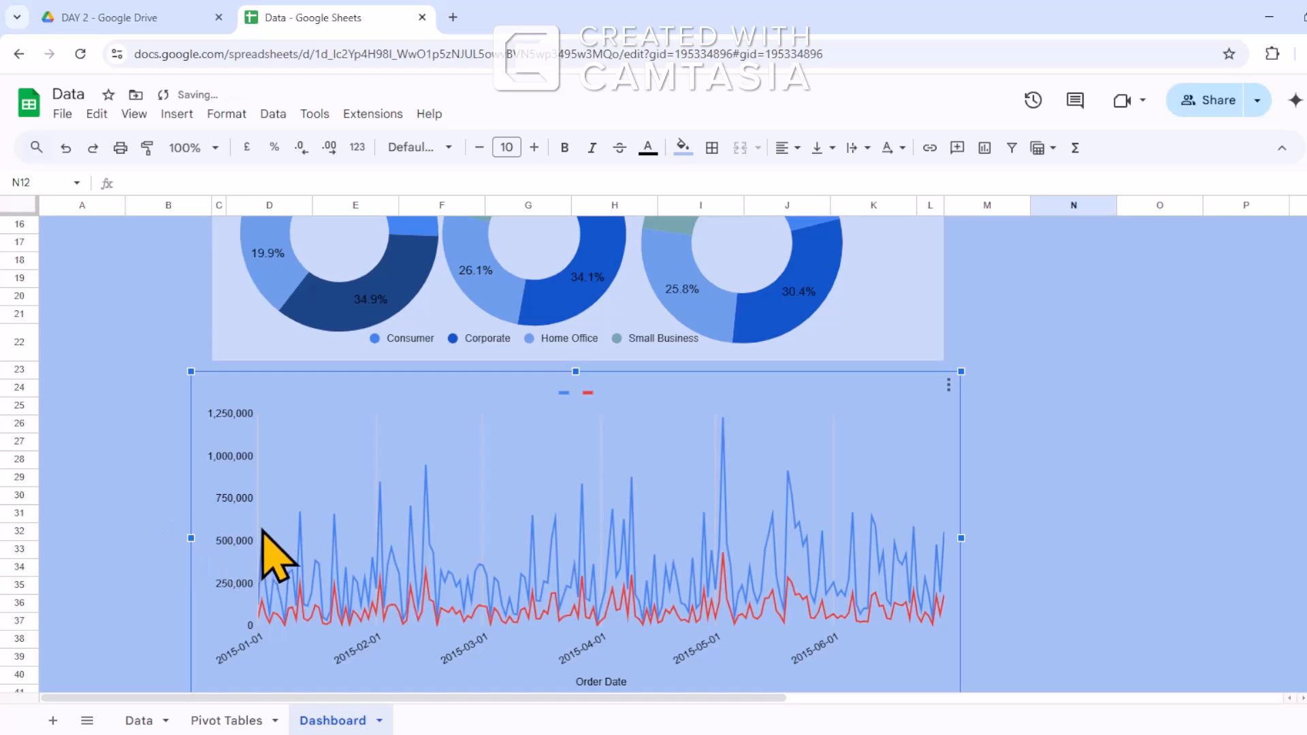
{"action": "left_click", "coordinate": [186, 392]}
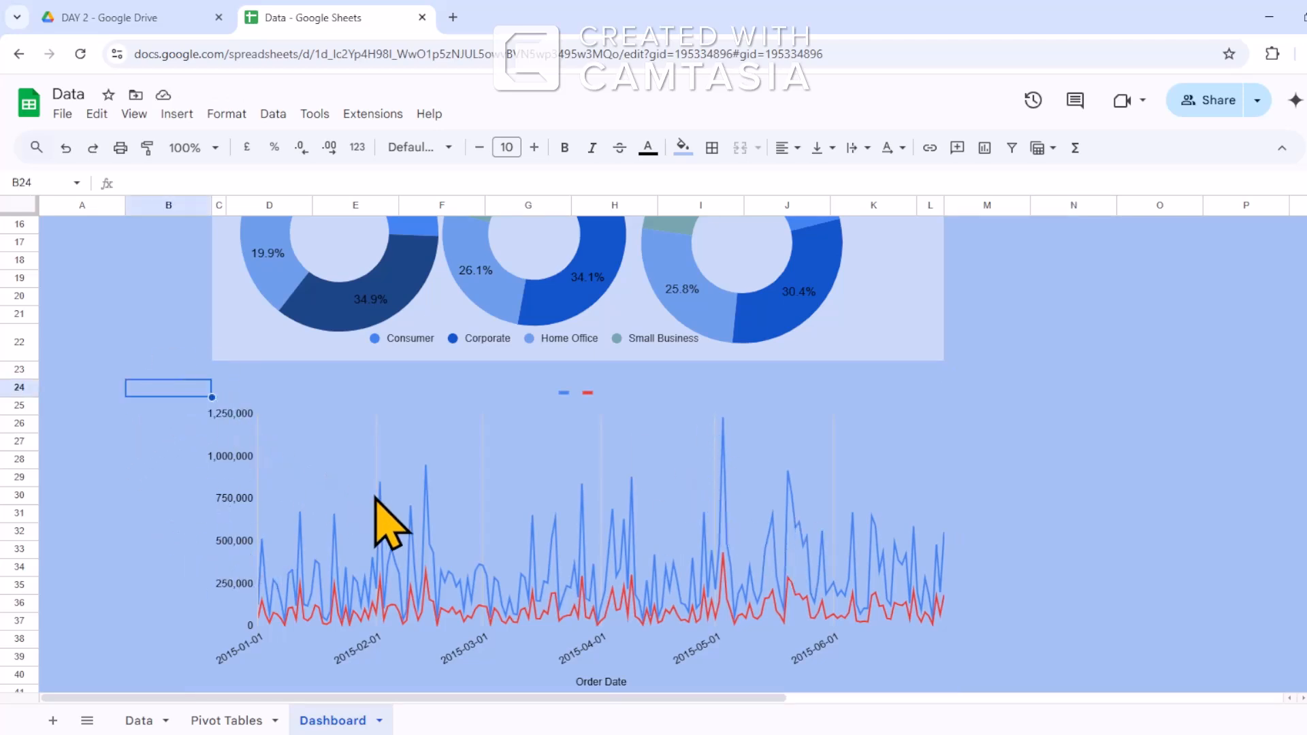
Move the line chart aside to start at column M, clearing the area below the doughnut panel, and select cell C24.
{"action": "left_click", "coordinate": [611, 527]}
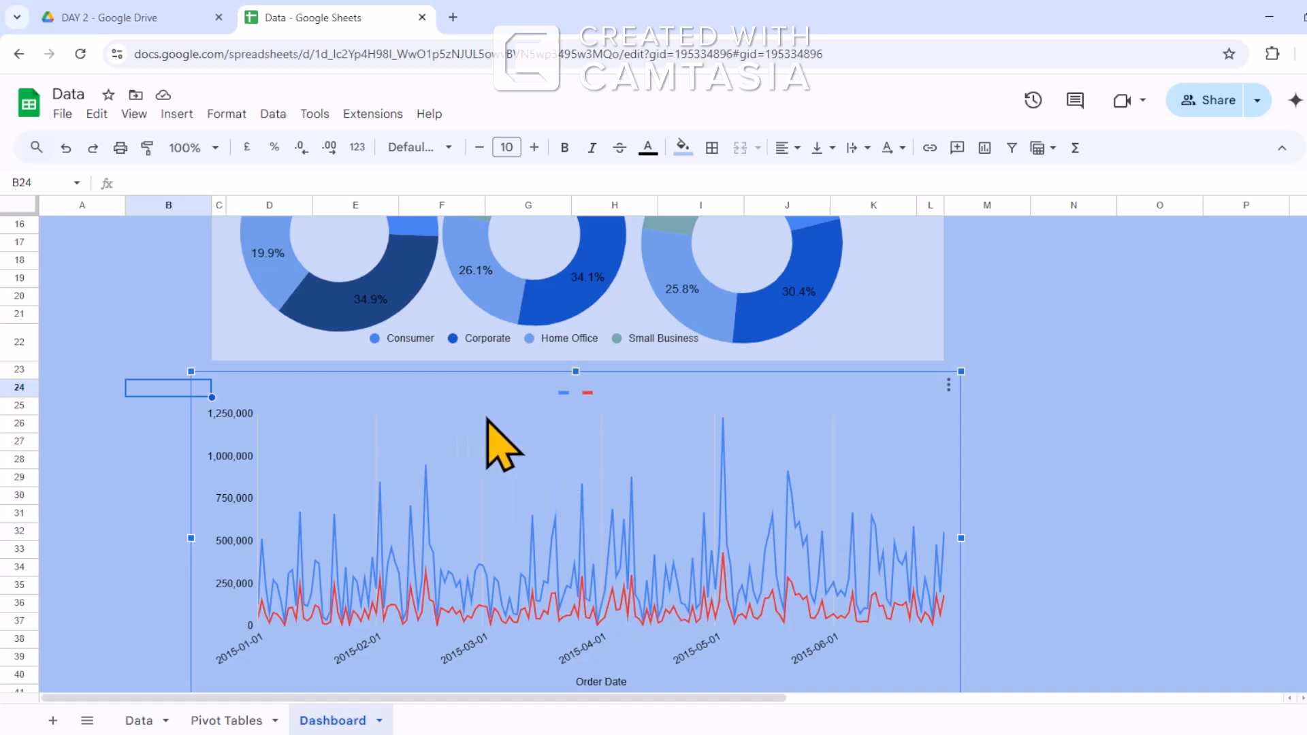
{"action": "left_click_drag", "start_coordinate": [500, 443], "coordinate": [1304, 507]}
{"action": "scroll", "coordinate": [170, 395], "scroll_direction": "down", "scroll_amount": 2}
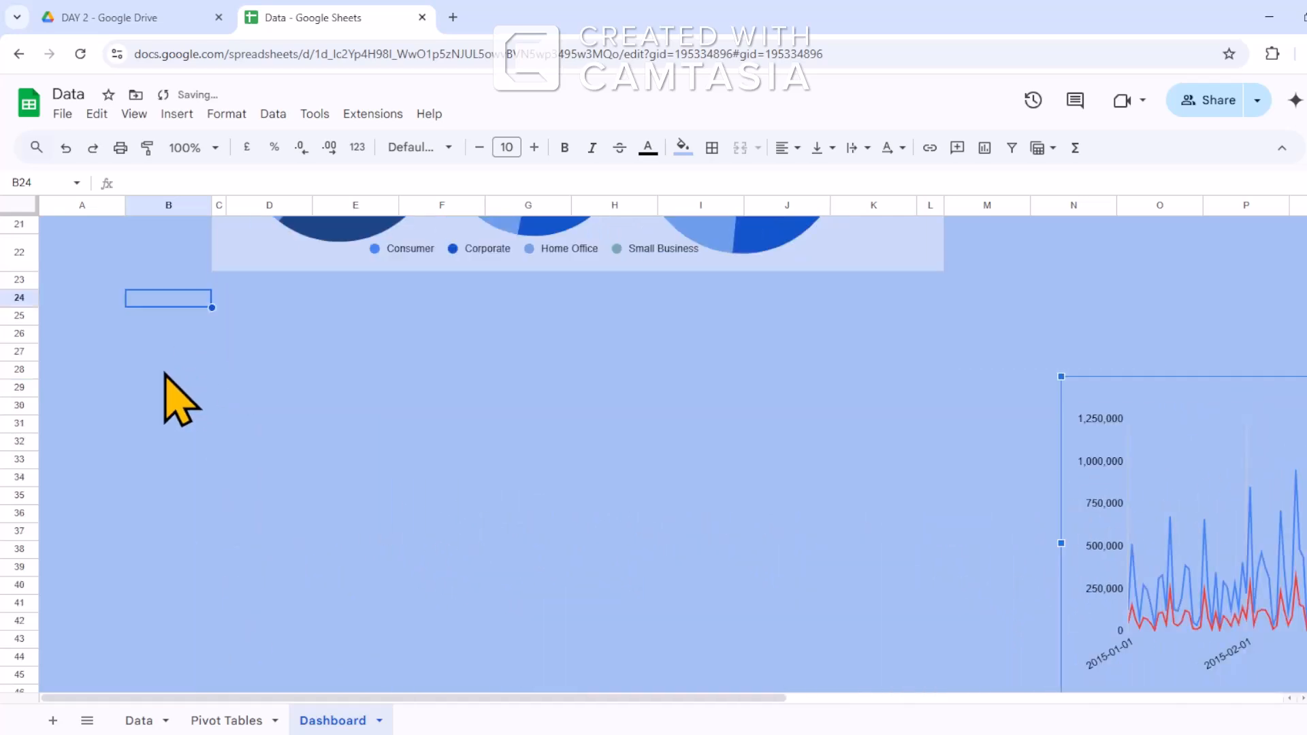
{"action": "left_click", "coordinate": [218, 298]}
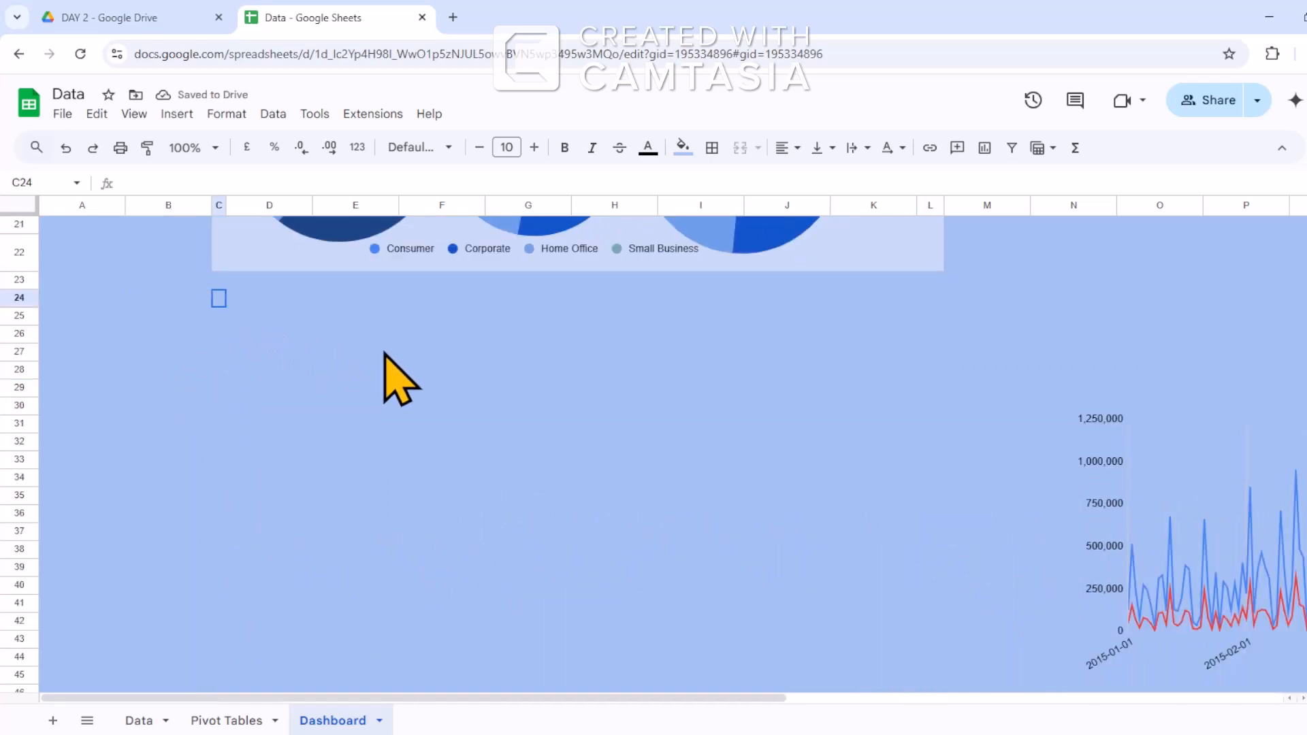
Fill C24:L39 on the dashboard with the same pale blue as the panels above.
{"action": "left_click_drag", "start_coordinate": [385, 354], "coordinate": [925, 576]}
{"action": "left_click", "coordinate": [681, 145]}
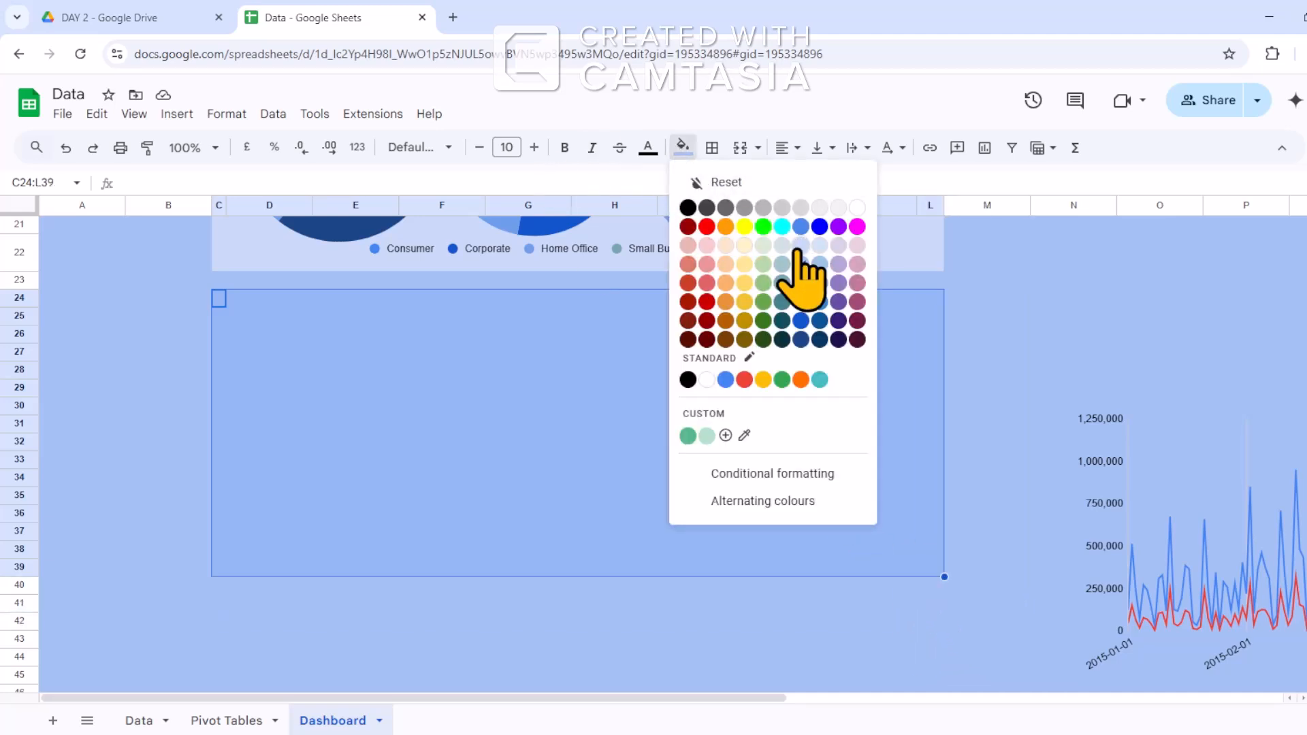
{"action": "left_click", "coordinate": [795, 248]}
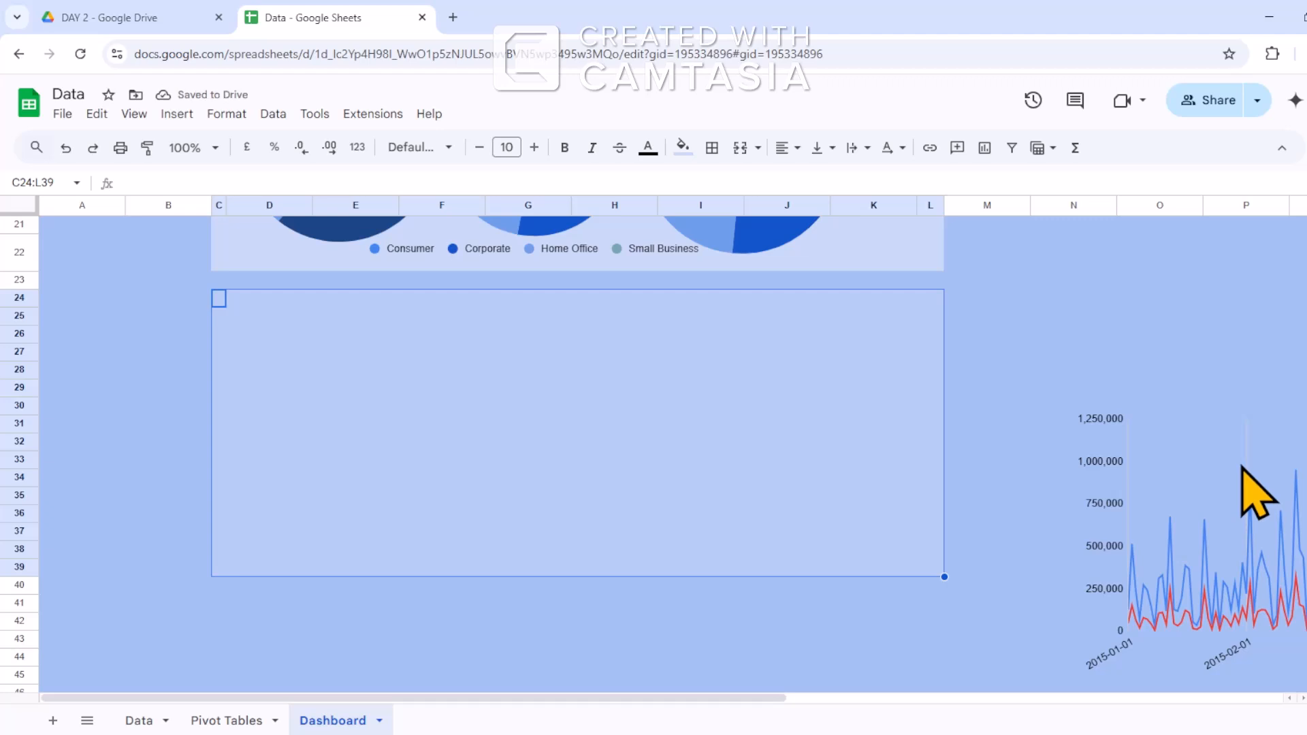
Move the Order Date line chart onto the new pale blue panel below the doughnut charts.
{"action": "left_click_drag", "start_coordinate": [1239, 483], "coordinate": [379, 361]}
{"action": "left_click", "coordinate": [415, 621]}
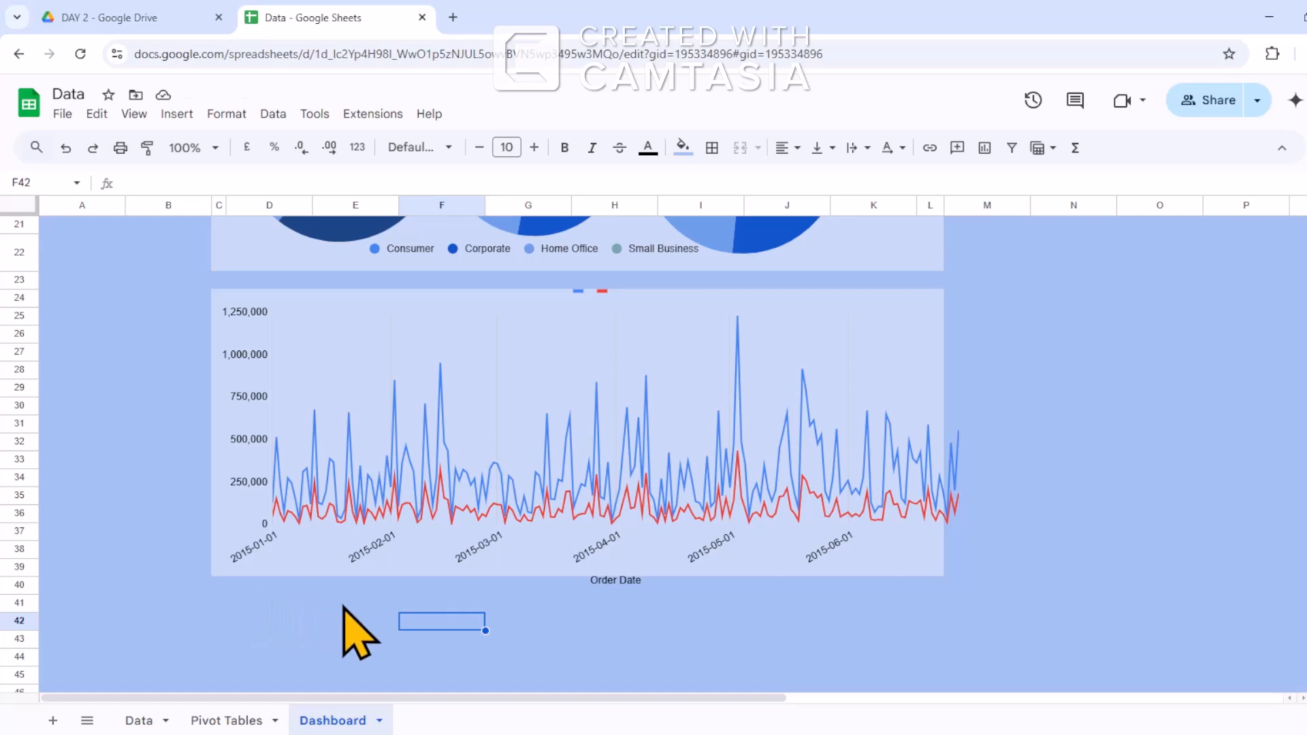
{"action": "left_click", "coordinate": [938, 596]}
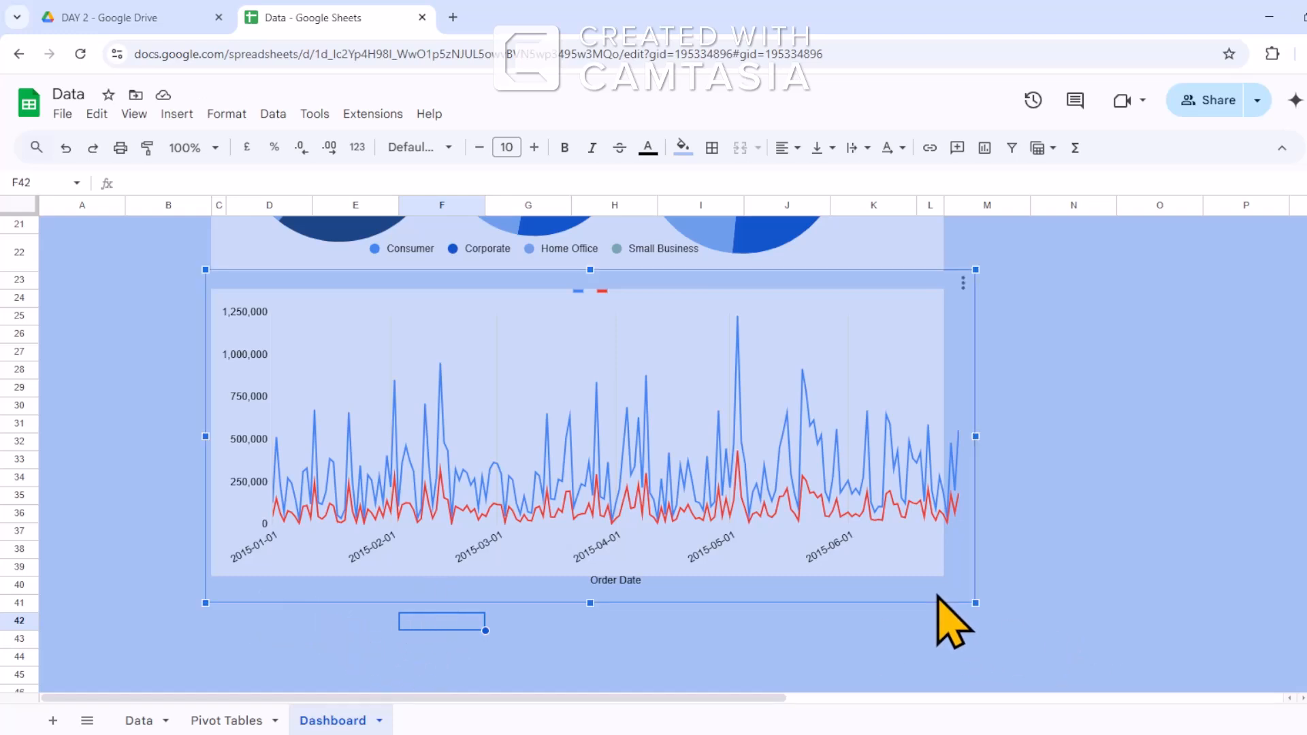
Extend the line chart's background panel by one row by filling C40:L40 with the same pale blue.
{"action": "left_click", "coordinate": [911, 620]}
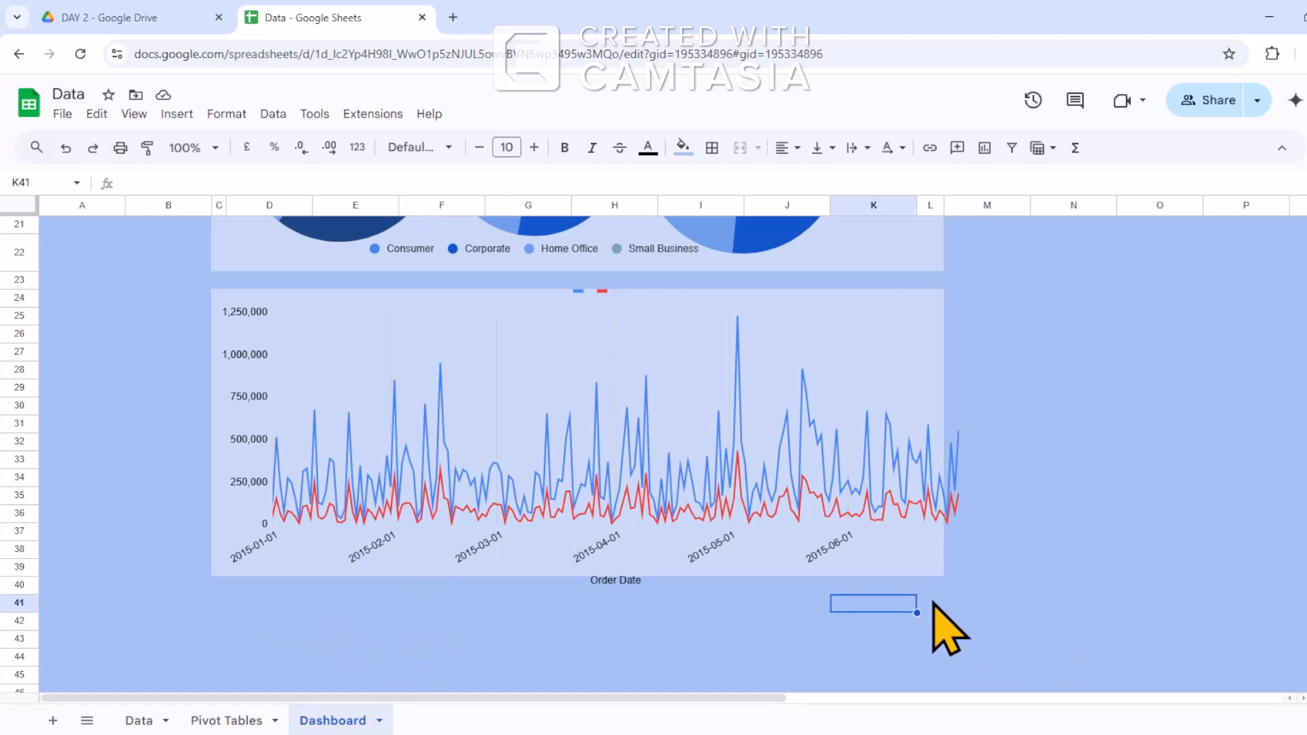
{"action": "key", "text": "Up"}
{"action": "key", "text": "Right"}
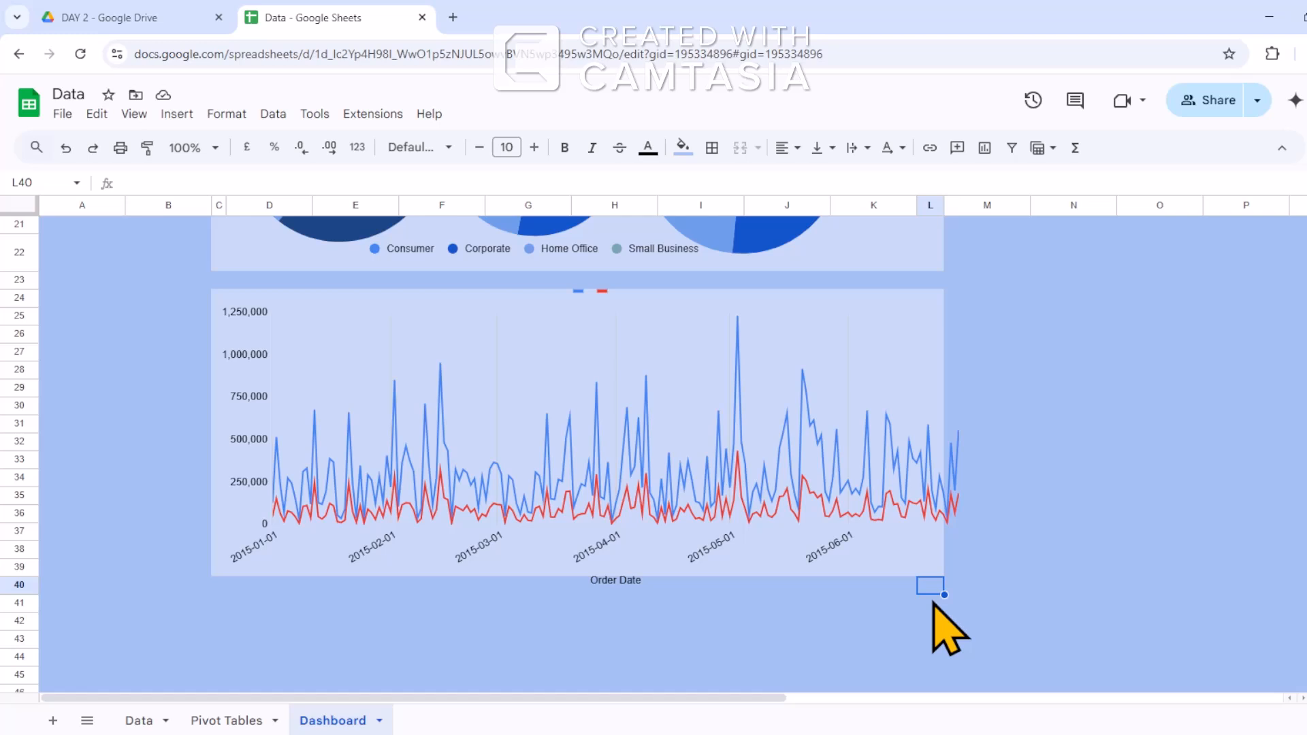
{"action": "key", "text": "ctrl+shift+Left"}
{"action": "key", "text": "shift+Right"}
{"action": "key", "text": "shift+Right"}
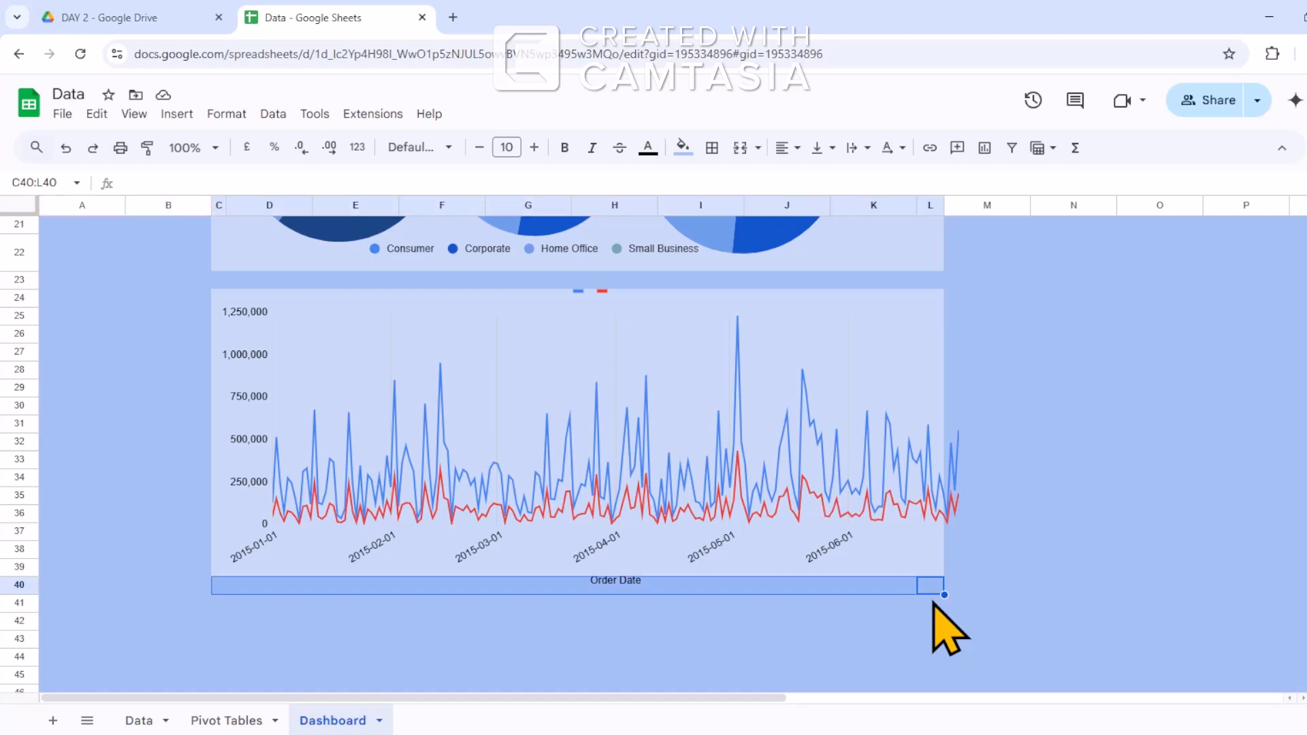
{"action": "left_click", "coordinate": [682, 148]}
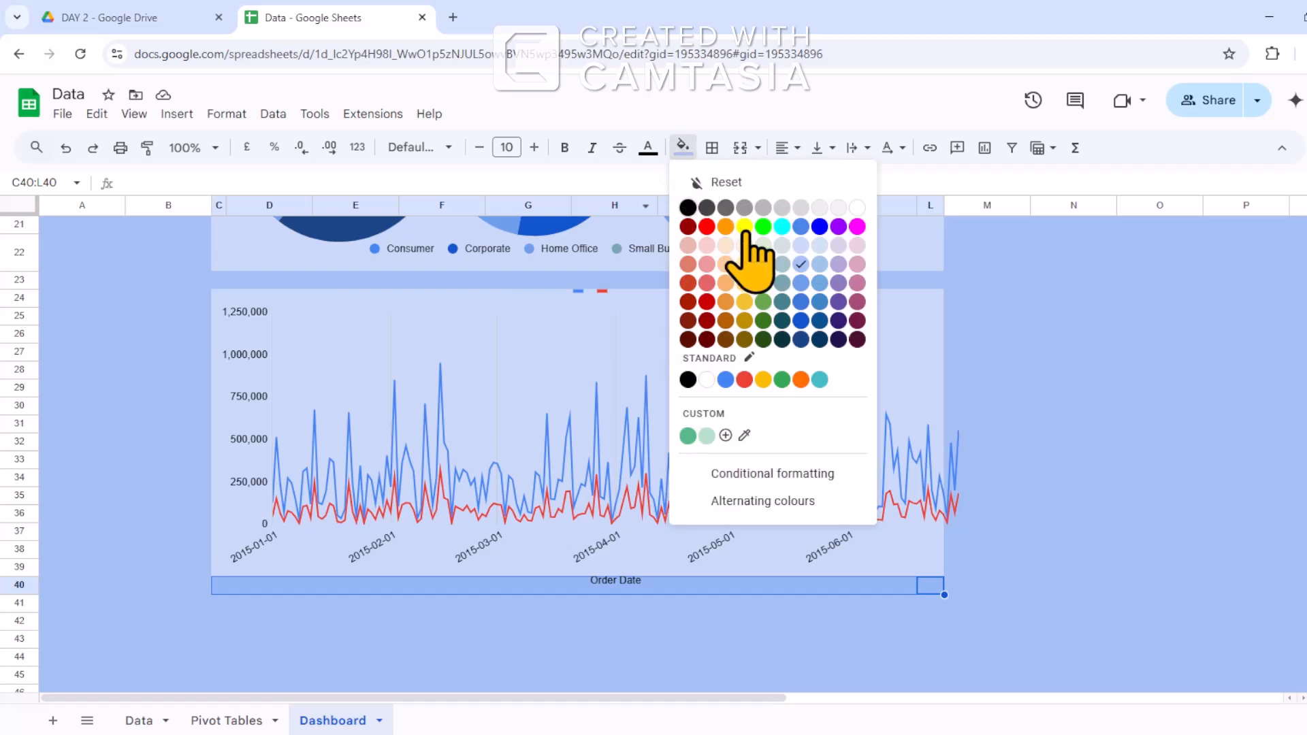
{"action": "left_click", "coordinate": [804, 248]}
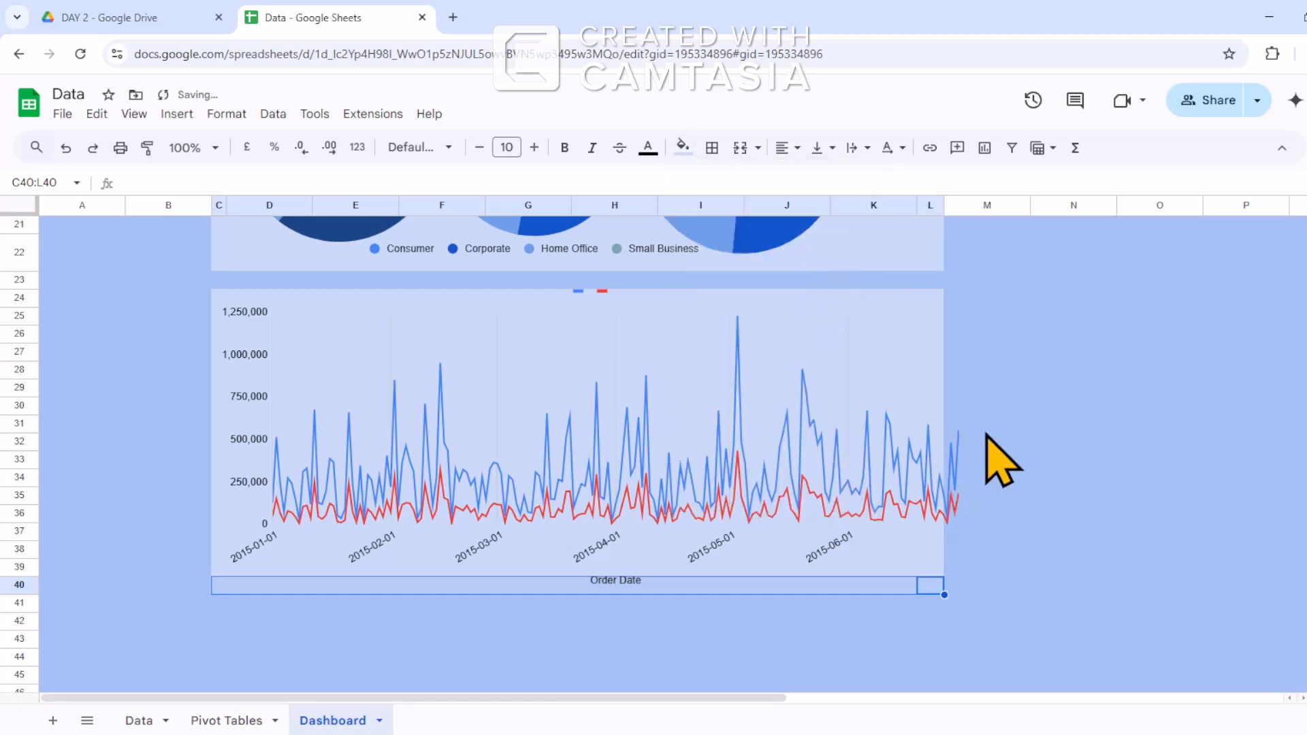
Narrow the line chart from its right edge so it no longer extends past column L.
{"action": "left_click", "coordinate": [946, 409]}
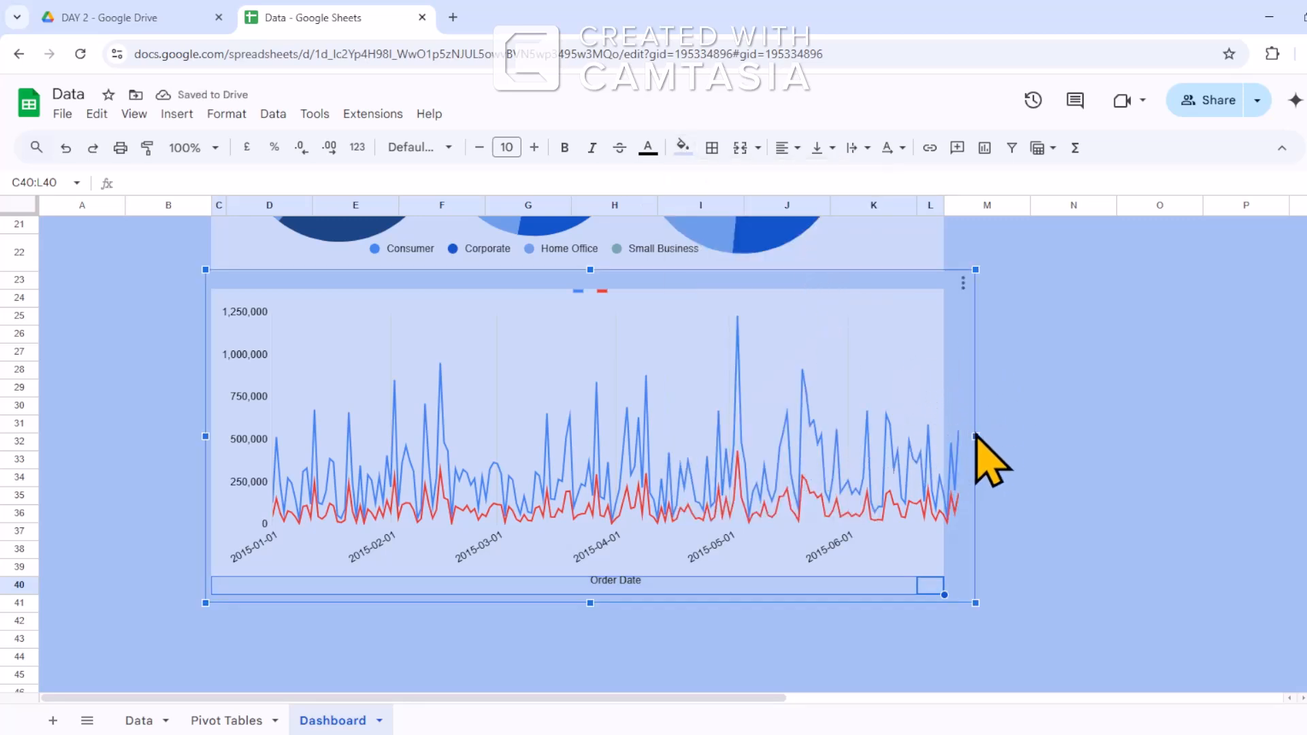
{"action": "left_click_drag", "start_coordinate": [976, 436], "coordinate": [938, 436]}
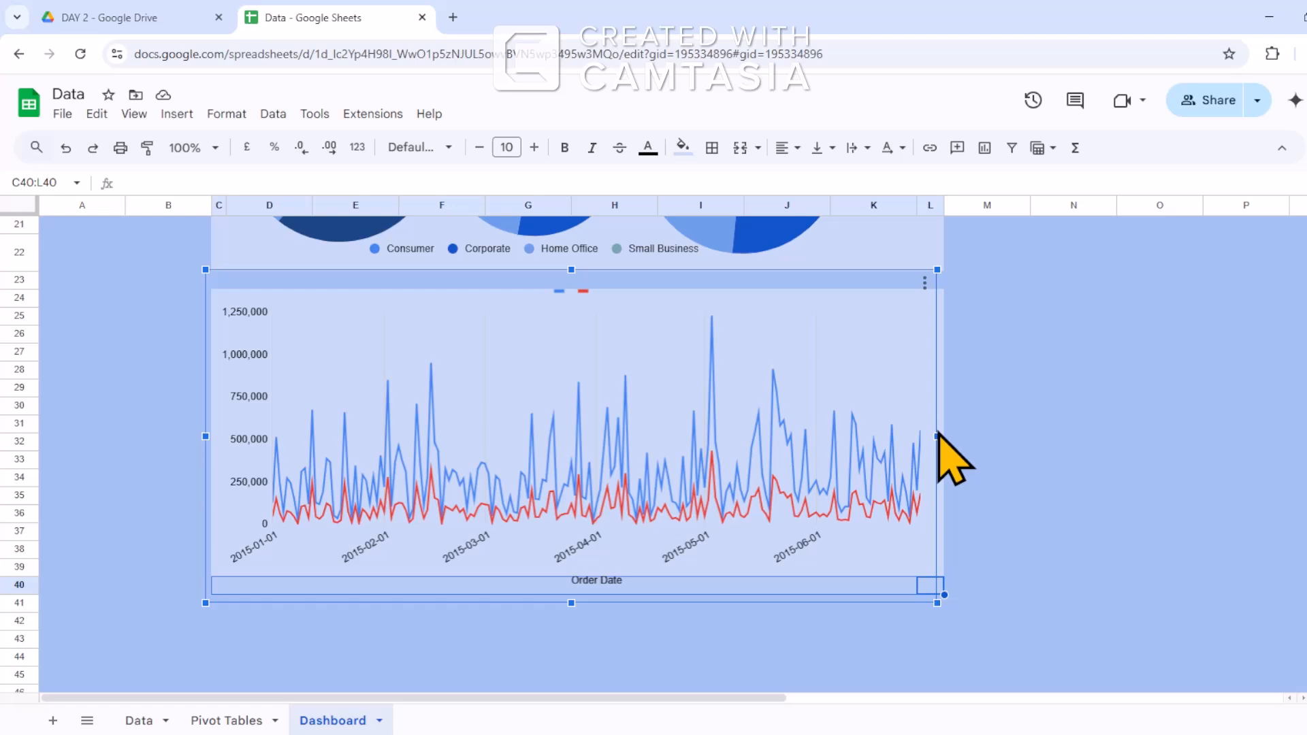
{"action": "left_click", "coordinate": [988, 496]}
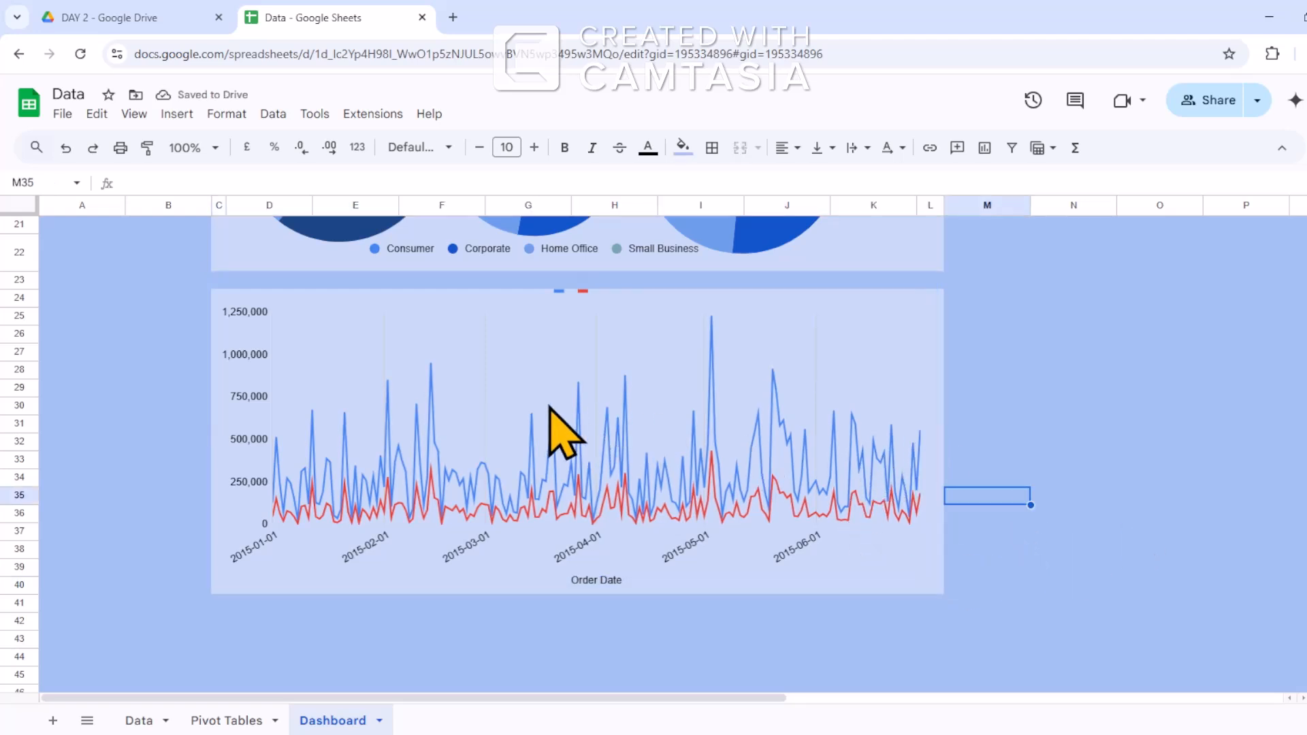
Shrink the line chart slightly and reposition it so it sits centred within its background panel.
{"action": "left_click", "coordinate": [528, 344]}
{"action": "left_click_drag", "start_coordinate": [937, 271], "coordinate": [938, 272]}
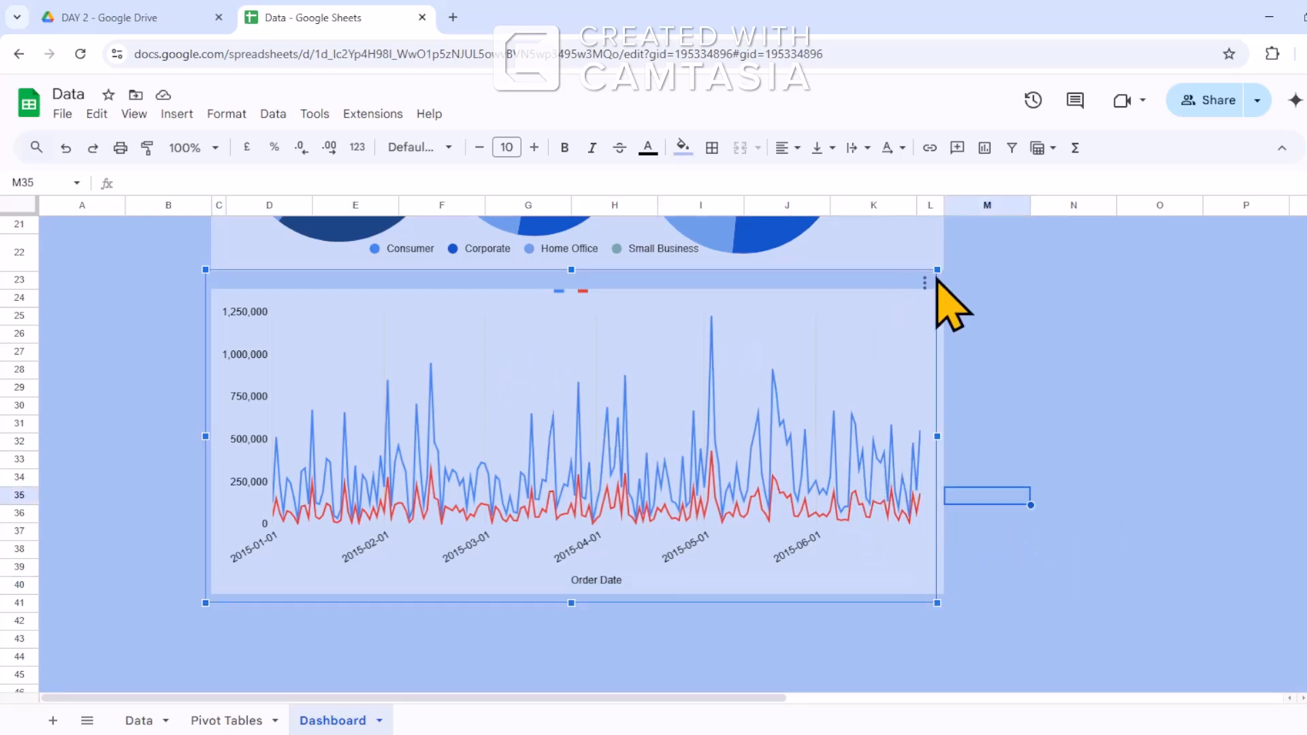
{"action": "left_click_drag", "start_coordinate": [937, 603], "coordinate": [919, 594]}
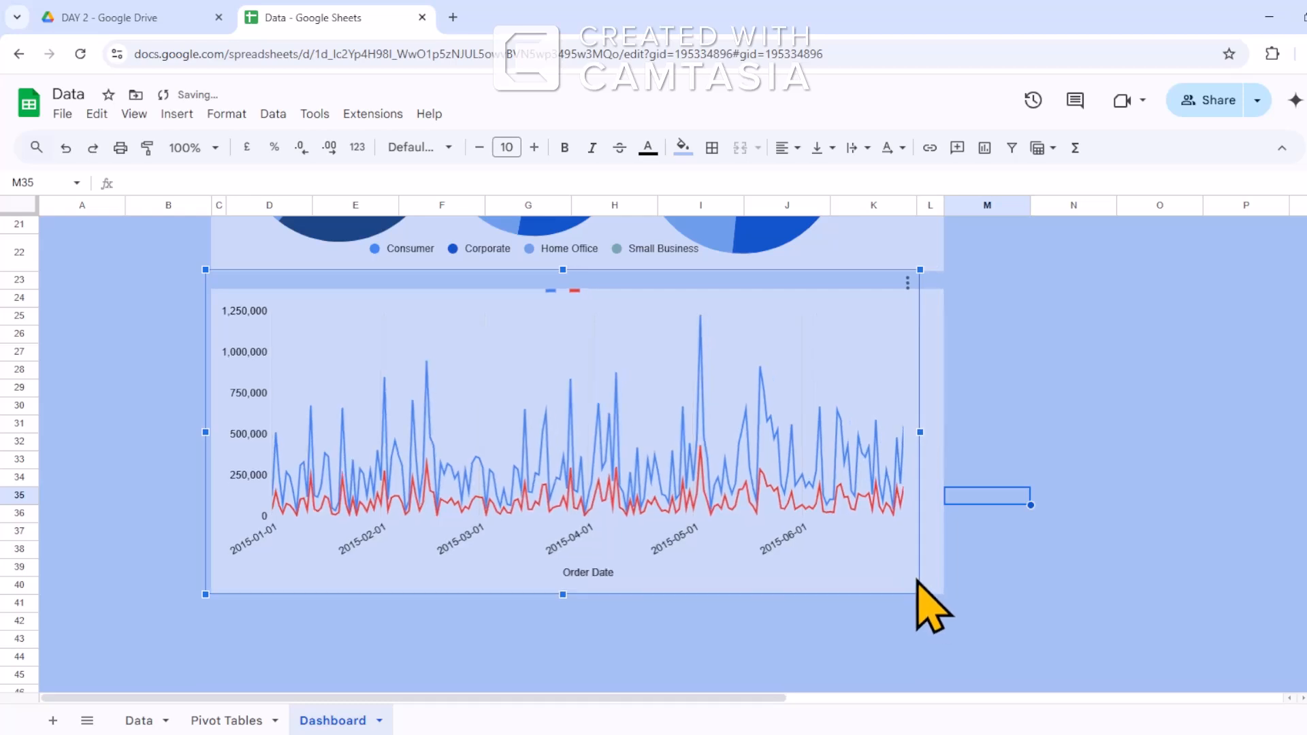
{"action": "left_click_drag", "start_coordinate": [845, 548], "coordinate": [862, 558]}
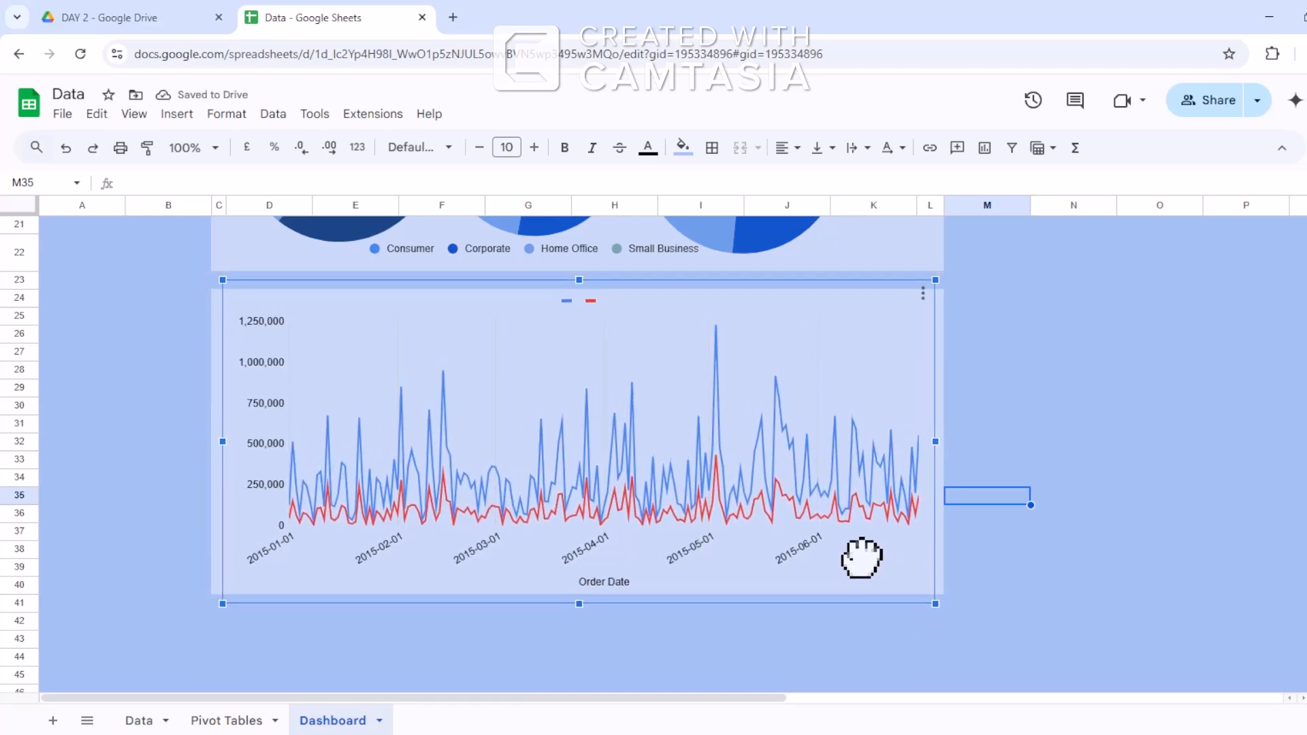
{"action": "left_click", "coordinate": [1043, 366]}
{"action": "scroll", "coordinate": [715, 438], "scroll_direction": "up", "scroll_amount": 6}
{"action": "scroll", "coordinate": [867, 388], "scroll_direction": "down", "scroll_amount": 3}
{"action": "scroll", "coordinate": [856, 372], "scroll_direction": "up", "scroll_amount": 3}
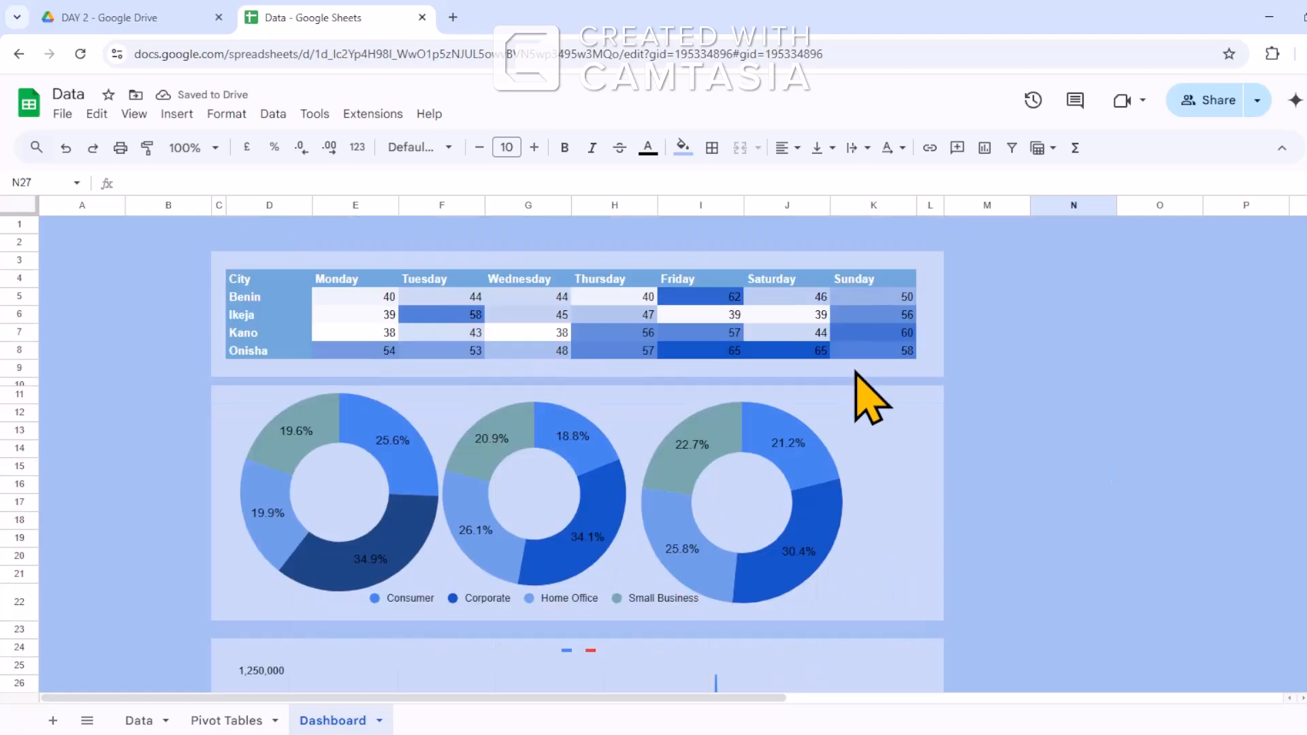
{"action": "scroll", "coordinate": [666, 451], "scroll_direction": "down", "scroll_amount": 5}
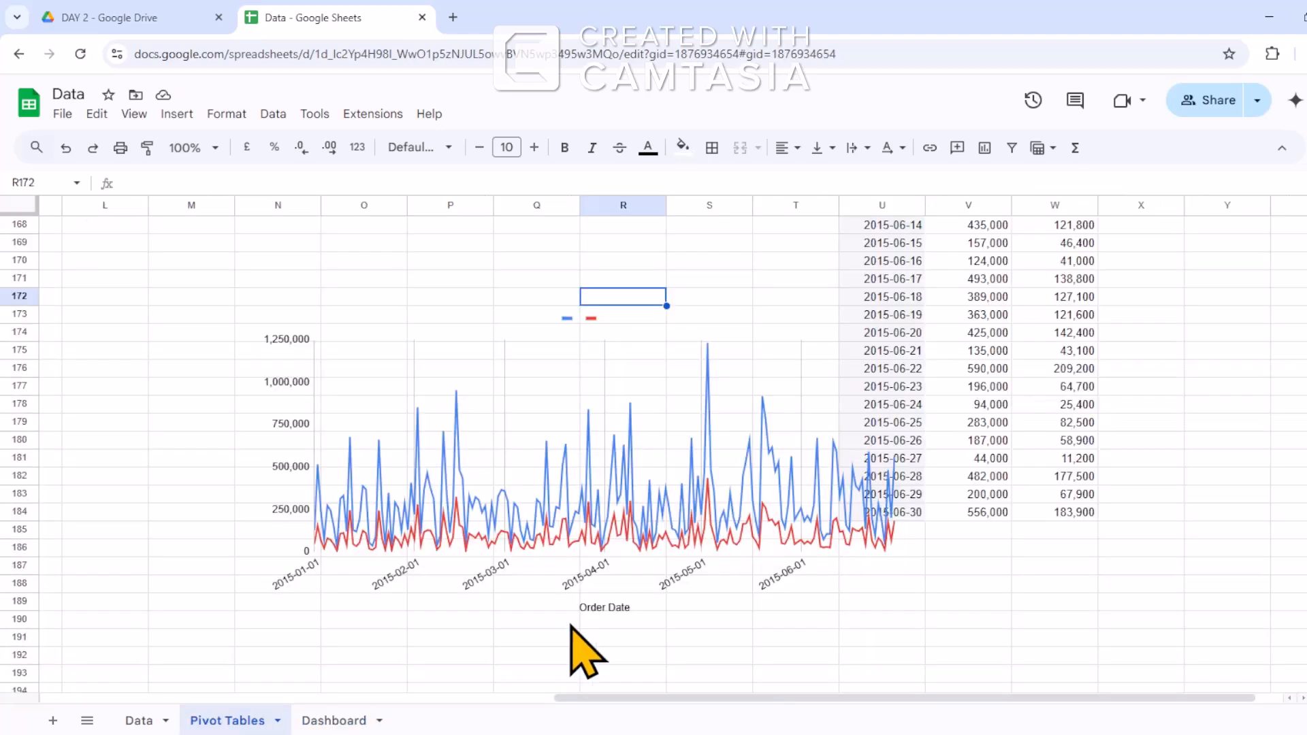
On the Pivot Tables sheet, copy the customer segment pivot table in R5:S10 and paste it at Y5.
{"action": "left_click_drag", "start_coordinate": [603, 698], "coordinate": [630, 697]}
{"action": "scroll", "coordinate": [1100, 548], "scroll_direction": "up", "scroll_amount": 10}
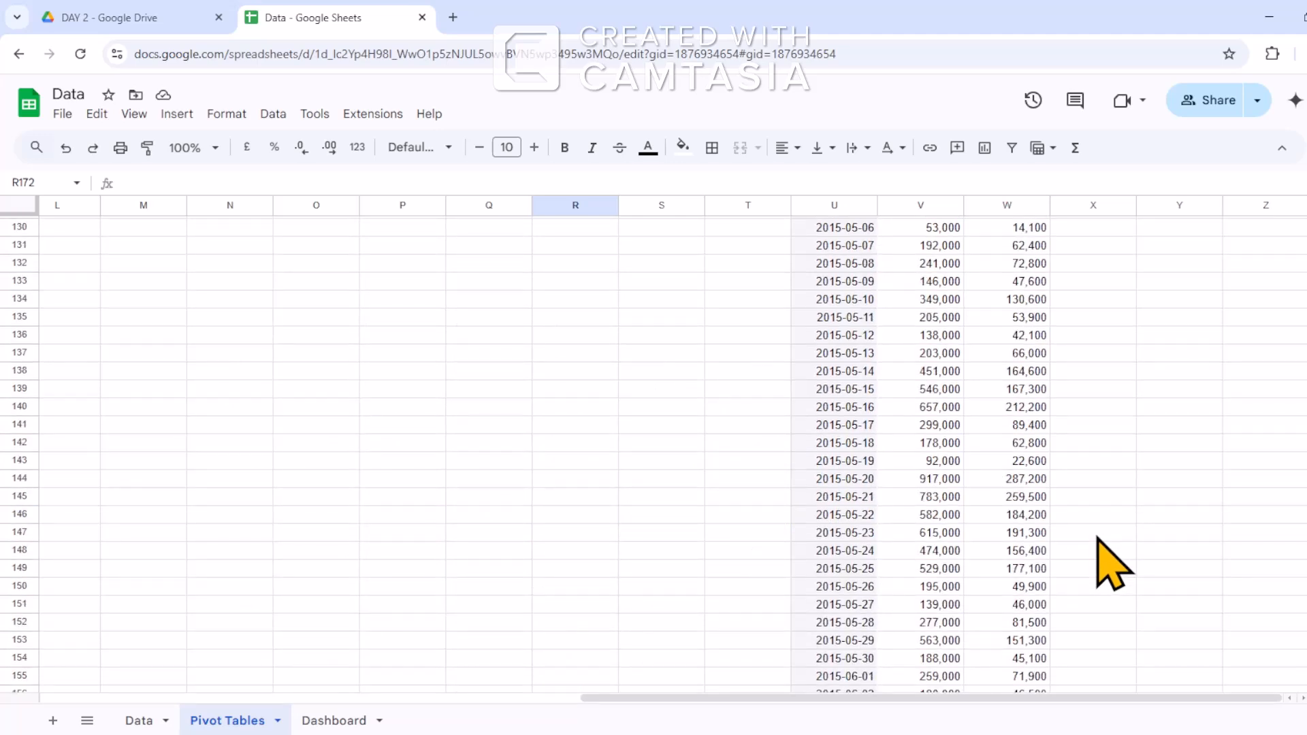
{"action": "scroll", "coordinate": [877, 327], "scroll_direction": "up", "scroll_amount": 20}
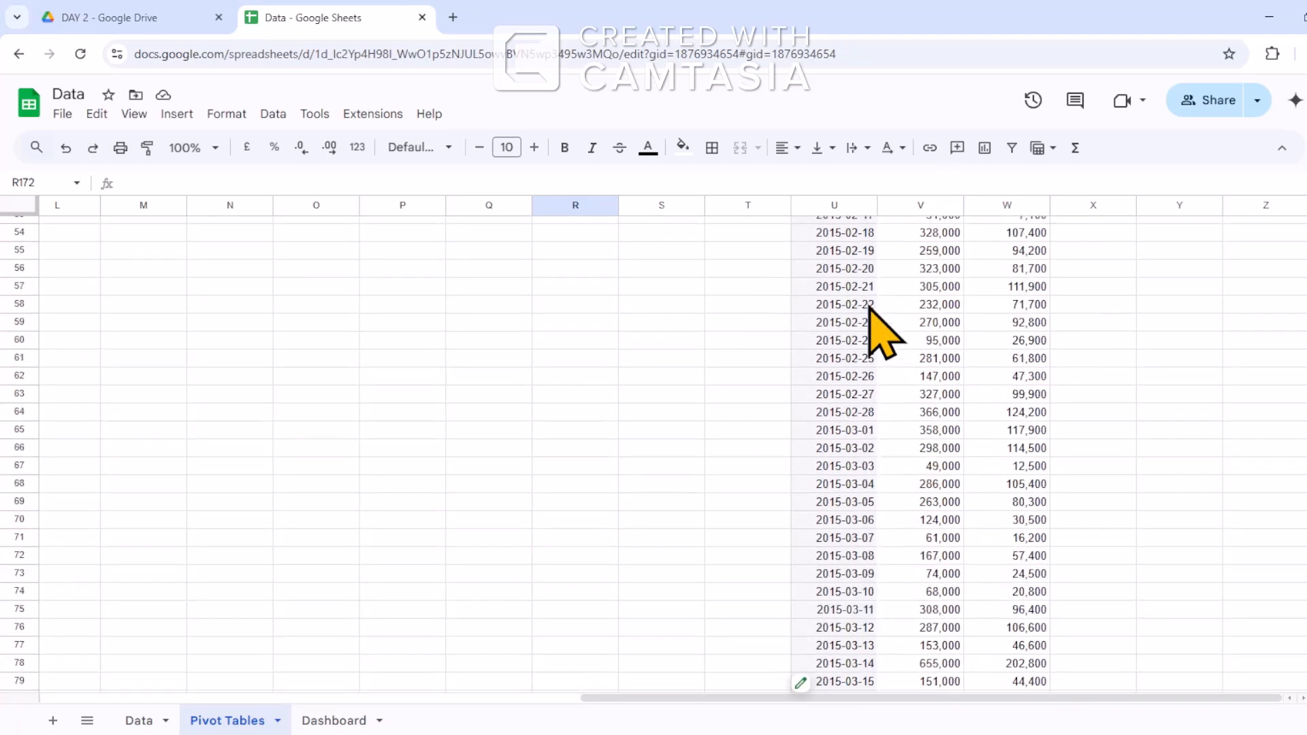
{"action": "scroll", "coordinate": [877, 326], "scroll_direction": "up", "scroll_amount": 15}
{"action": "left_click", "coordinate": [575, 260]}
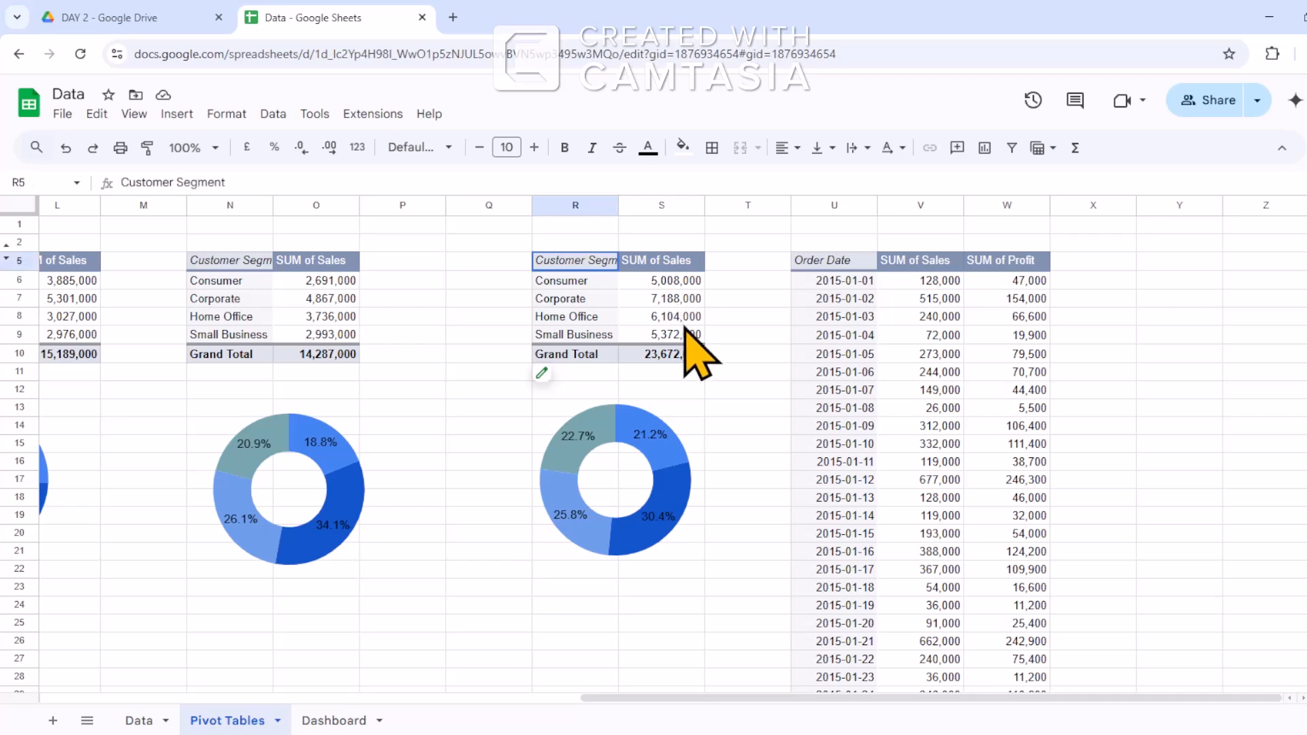
{"action": "left_click_drag", "start_coordinate": [685, 330], "coordinate": [695, 349]}
{"action": "key", "text": "ctrl+c"}
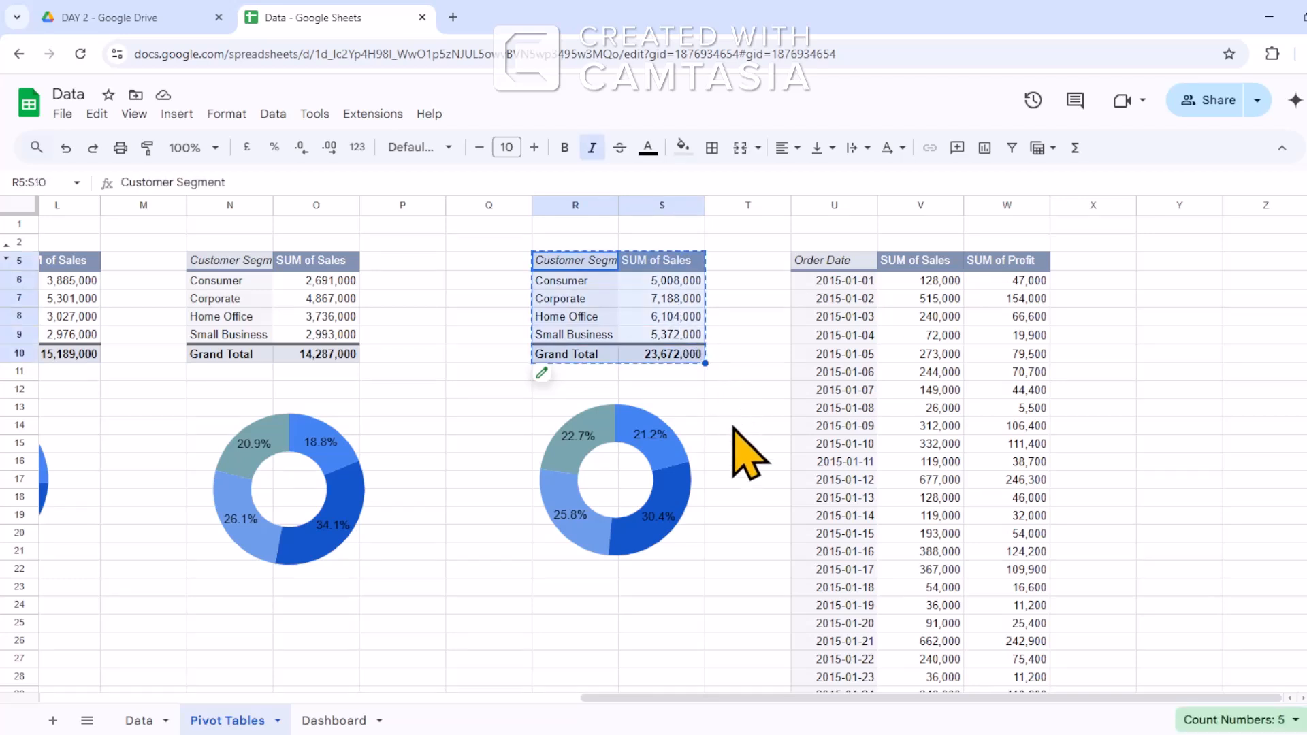
{"action": "left_click", "coordinate": [1185, 262]}
{"action": "key", "text": "ctrl+v"}
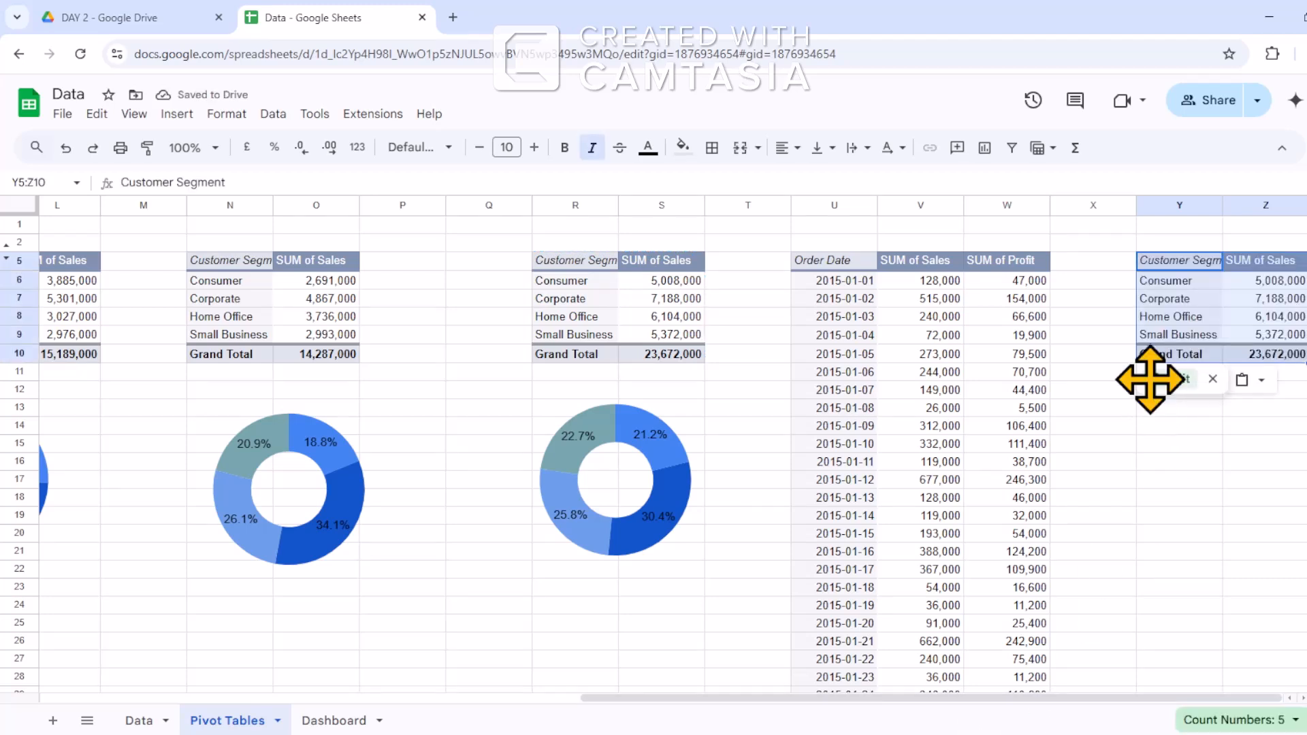
Remove the Customer Segment row, the Sales value and the Product Category filter from the pasted pivot table.
{"action": "left_click", "coordinate": [1157, 379]}
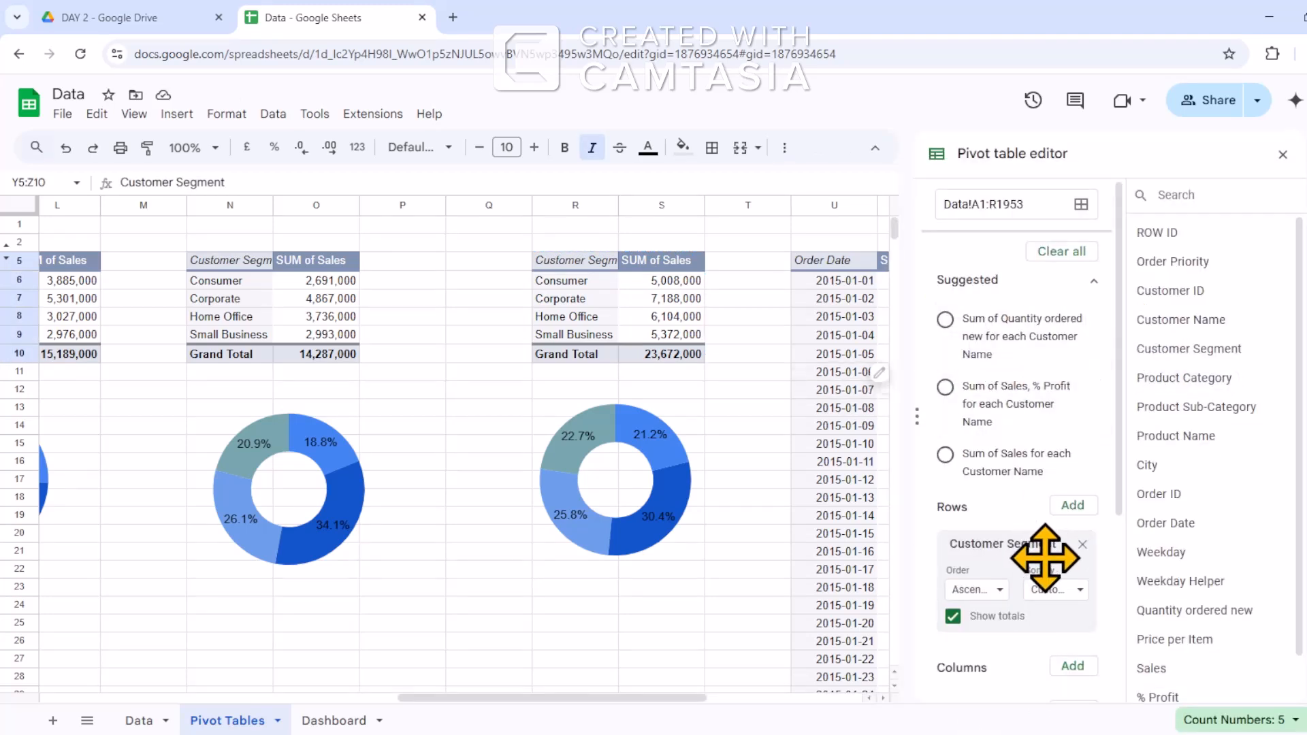
{"action": "left_click", "coordinate": [1082, 544]}
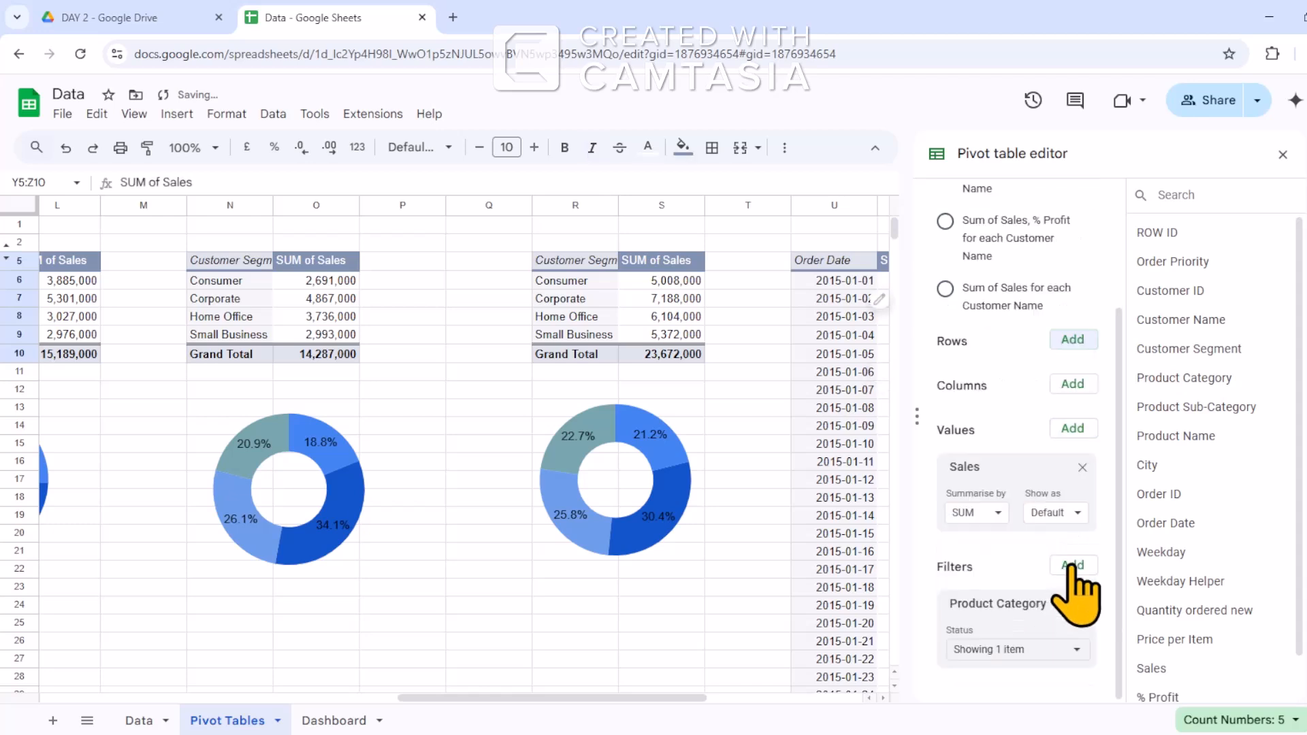
{"action": "left_click", "coordinate": [1083, 467]}
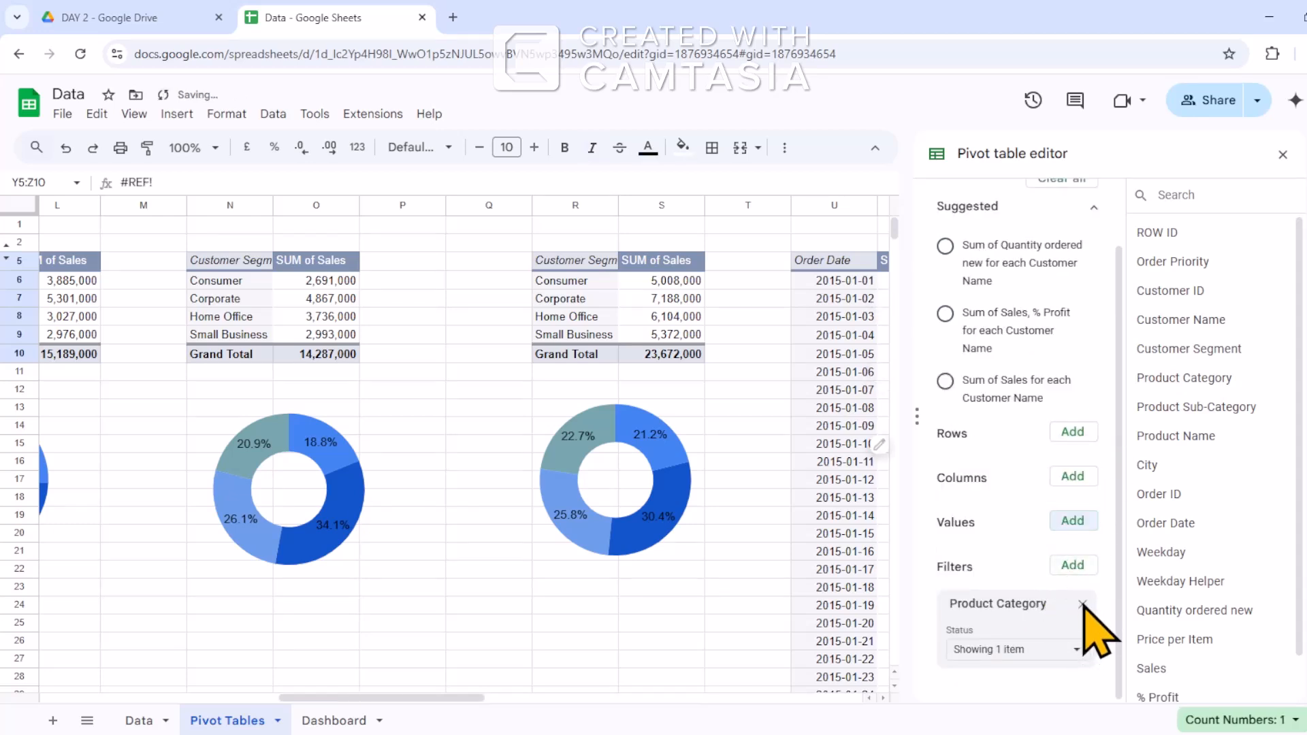
{"action": "left_click", "coordinate": [1082, 604]}
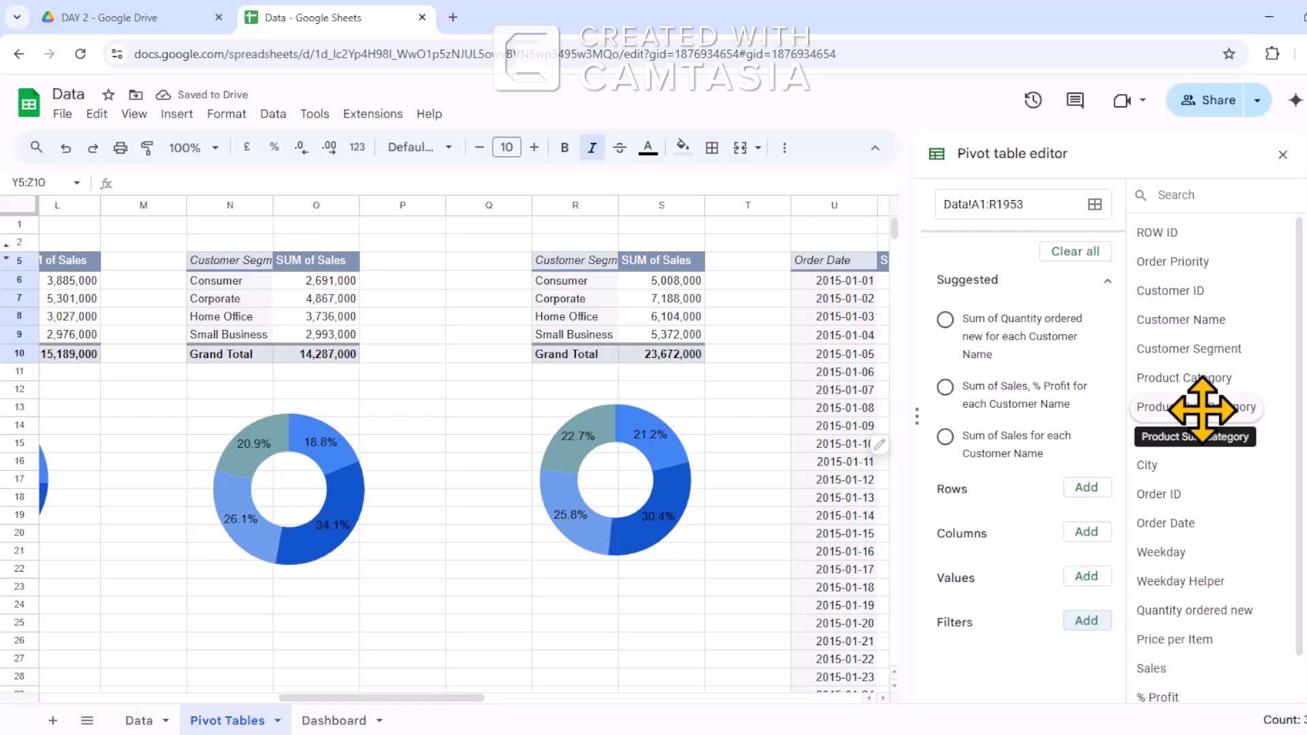
Set the cleared pivot table to show Product Sub-Category as rows and Profit as summed values.
{"action": "left_click_drag", "start_coordinate": [1202, 410], "coordinate": [996, 501]}
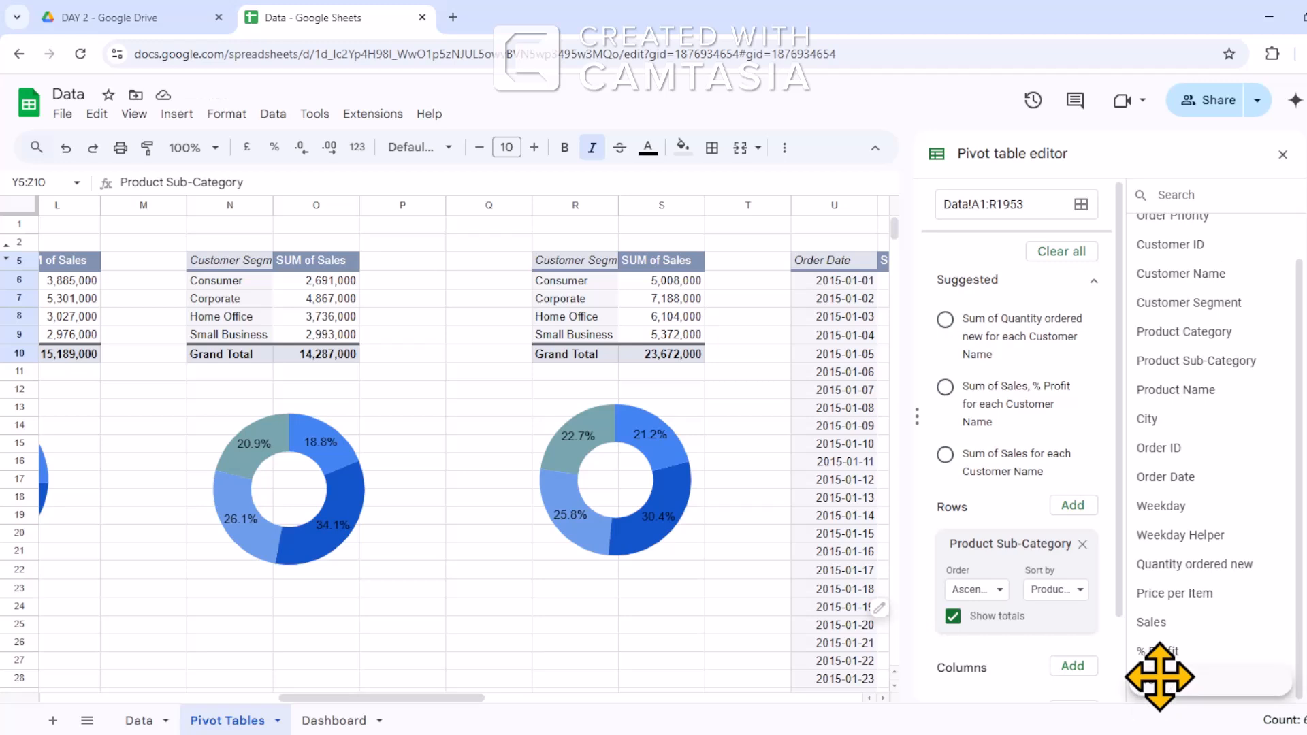
{"action": "left_click_drag", "start_coordinate": [1160, 677], "coordinate": [987, 697]}
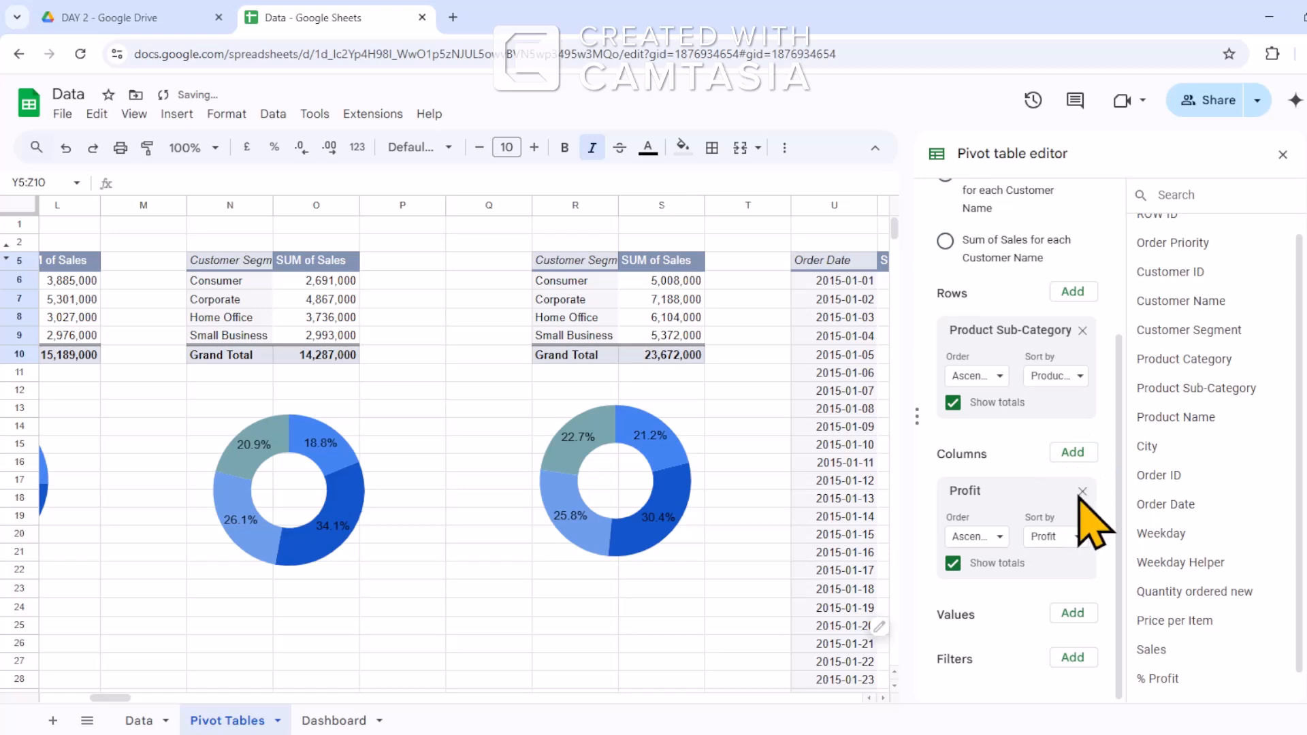
{"action": "left_click", "coordinate": [1082, 492]}
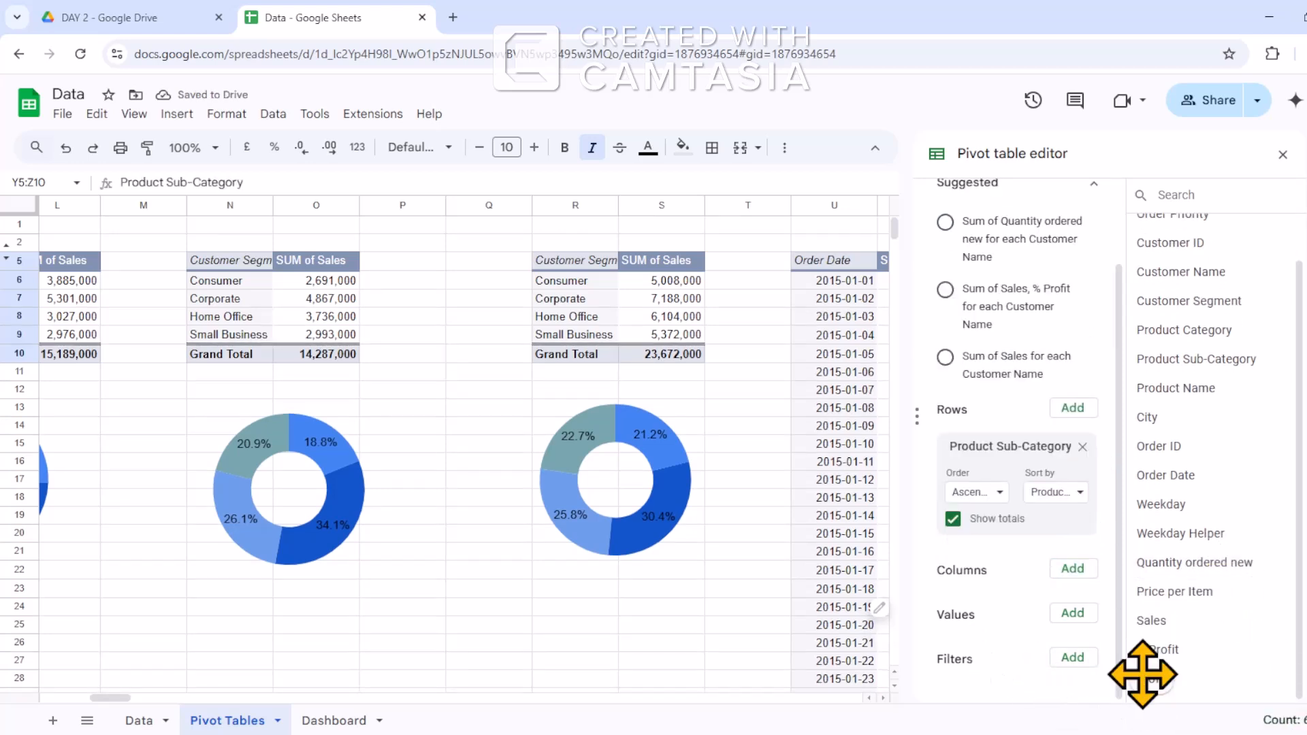
{"action": "left_click_drag", "start_coordinate": [1154, 679], "coordinate": [966, 624]}
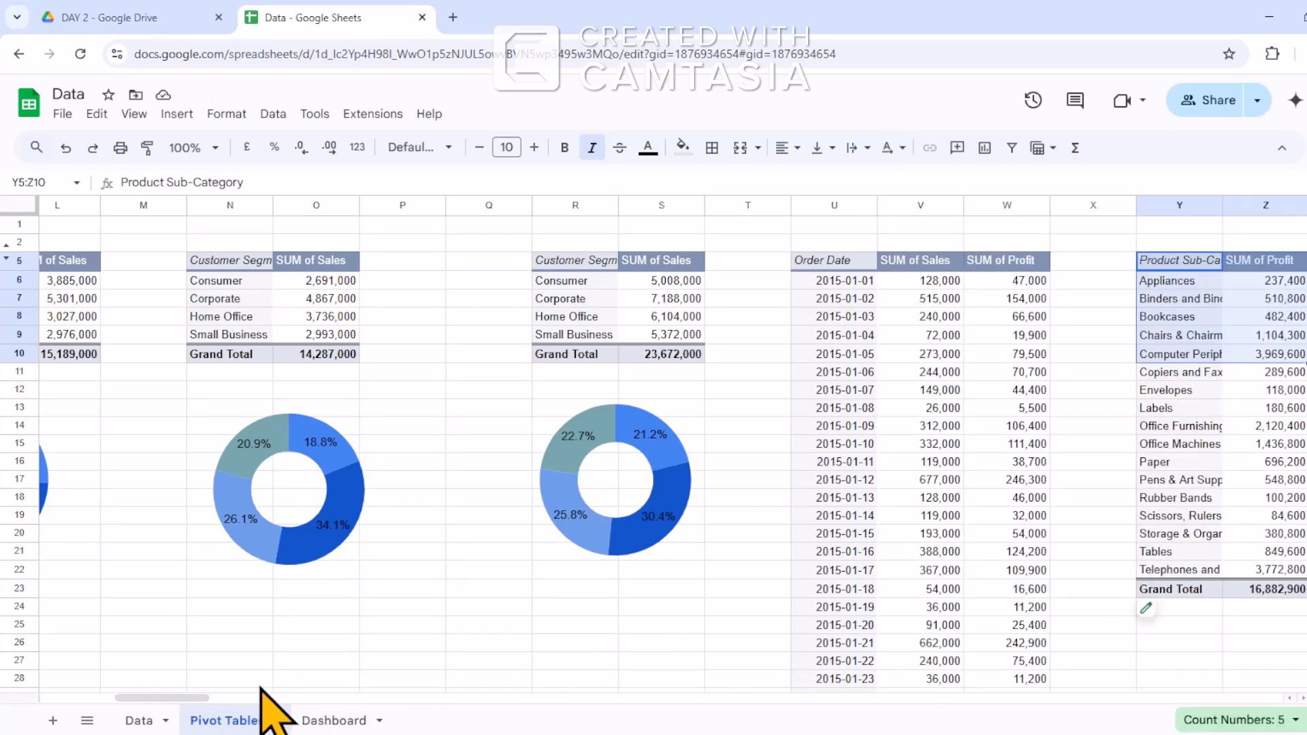
Widen column Y so the product sub-category names are easier to read.
{"action": "left_click_drag", "start_coordinate": [195, 697], "coordinate": [233, 719]}
{"action": "left_click", "coordinate": [790, 463]}
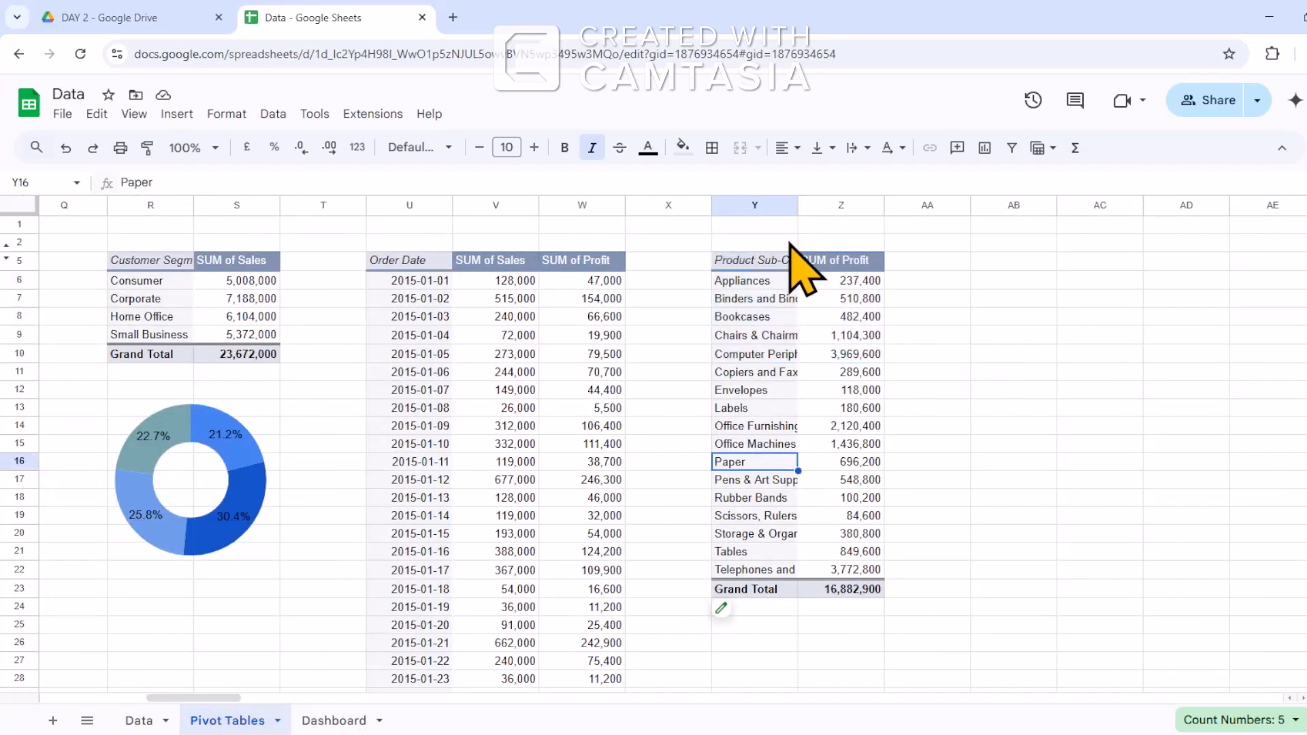
{"action": "left_click_drag", "start_coordinate": [795, 211], "coordinate": [847, 206]}
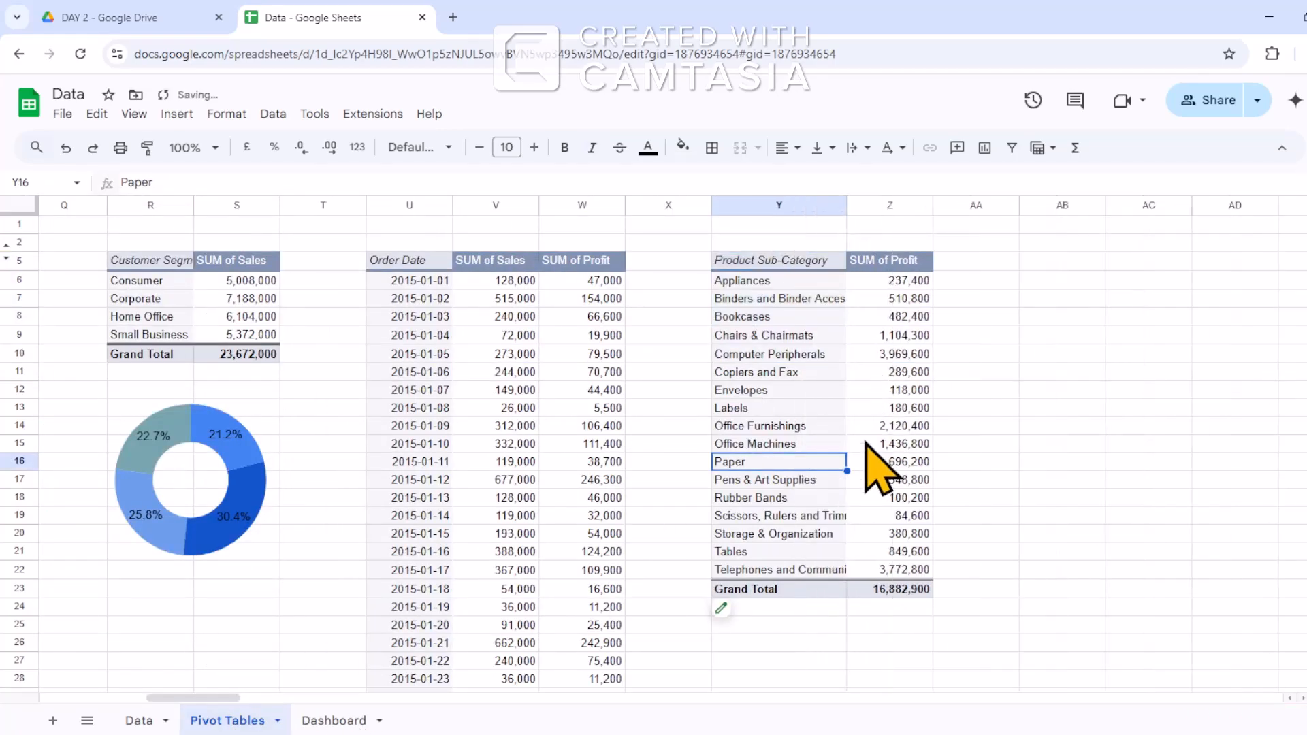
{"action": "left_click", "coordinate": [766, 299]}
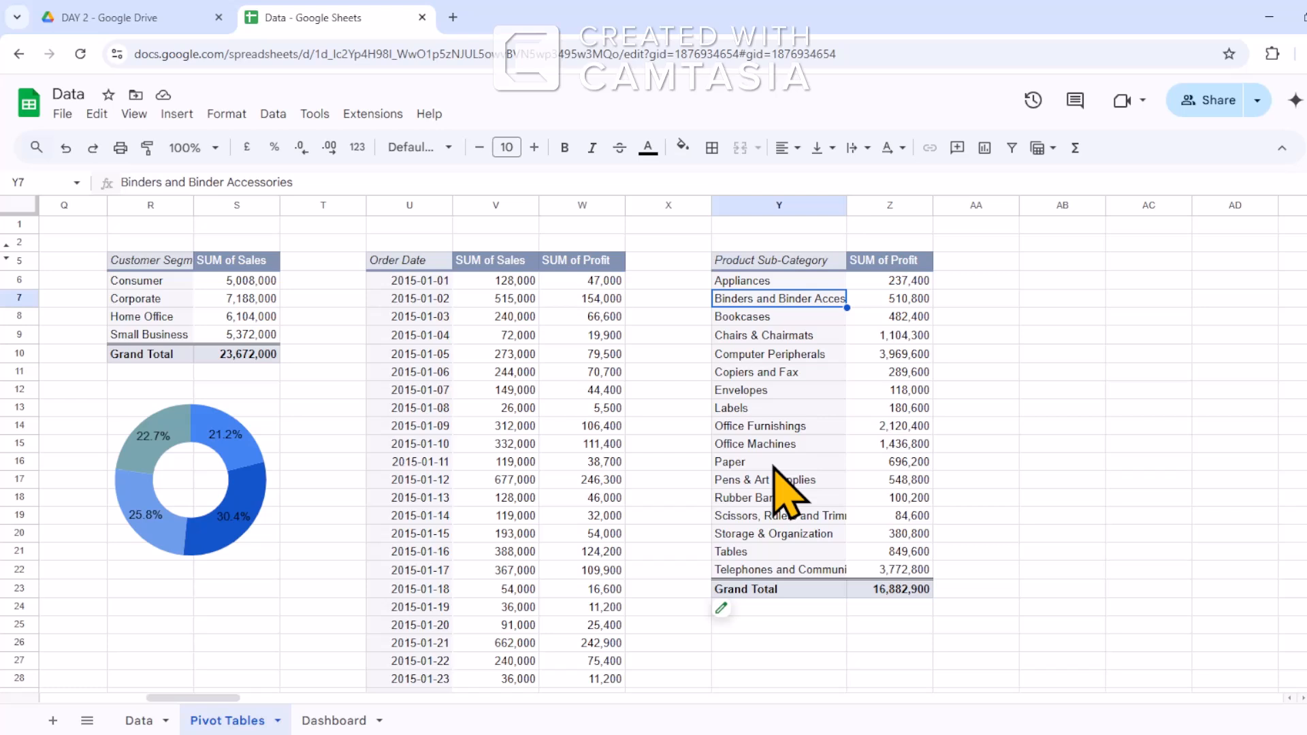
{"action": "left_click", "coordinate": [908, 285]}
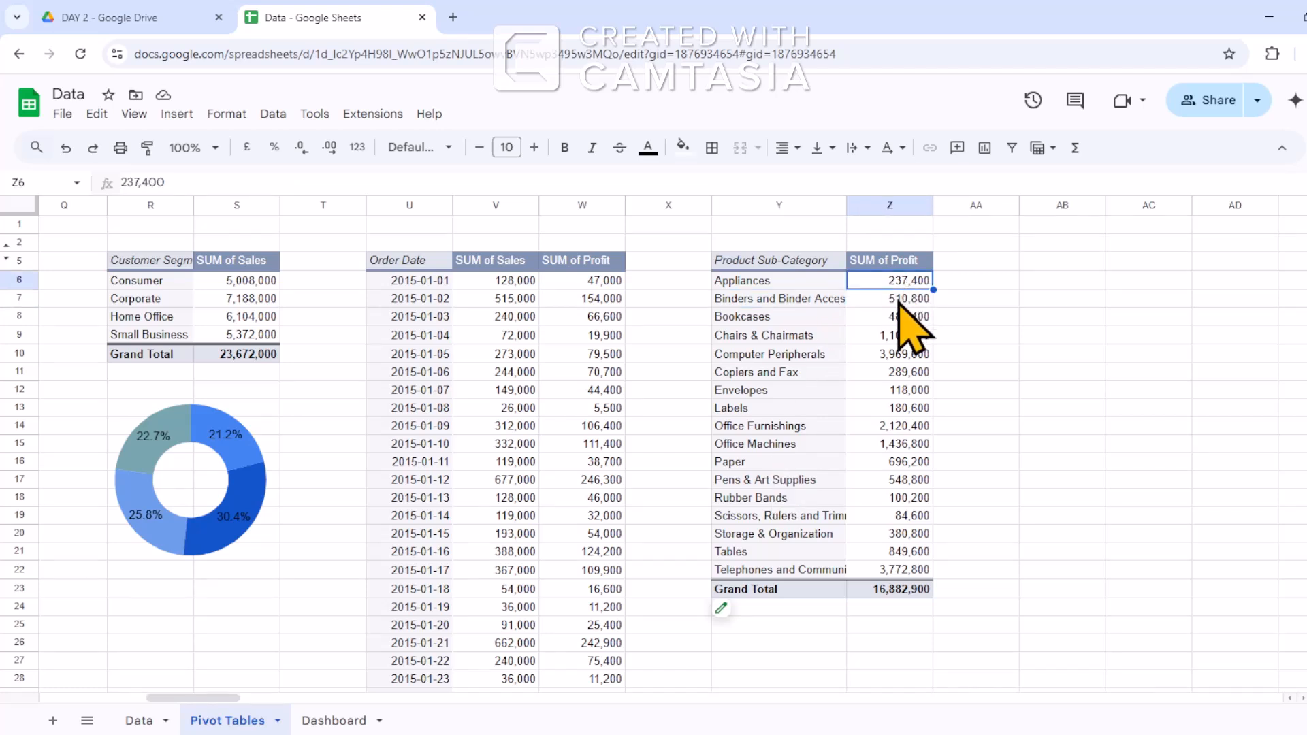
{"action": "left_click", "coordinate": [899, 300]}
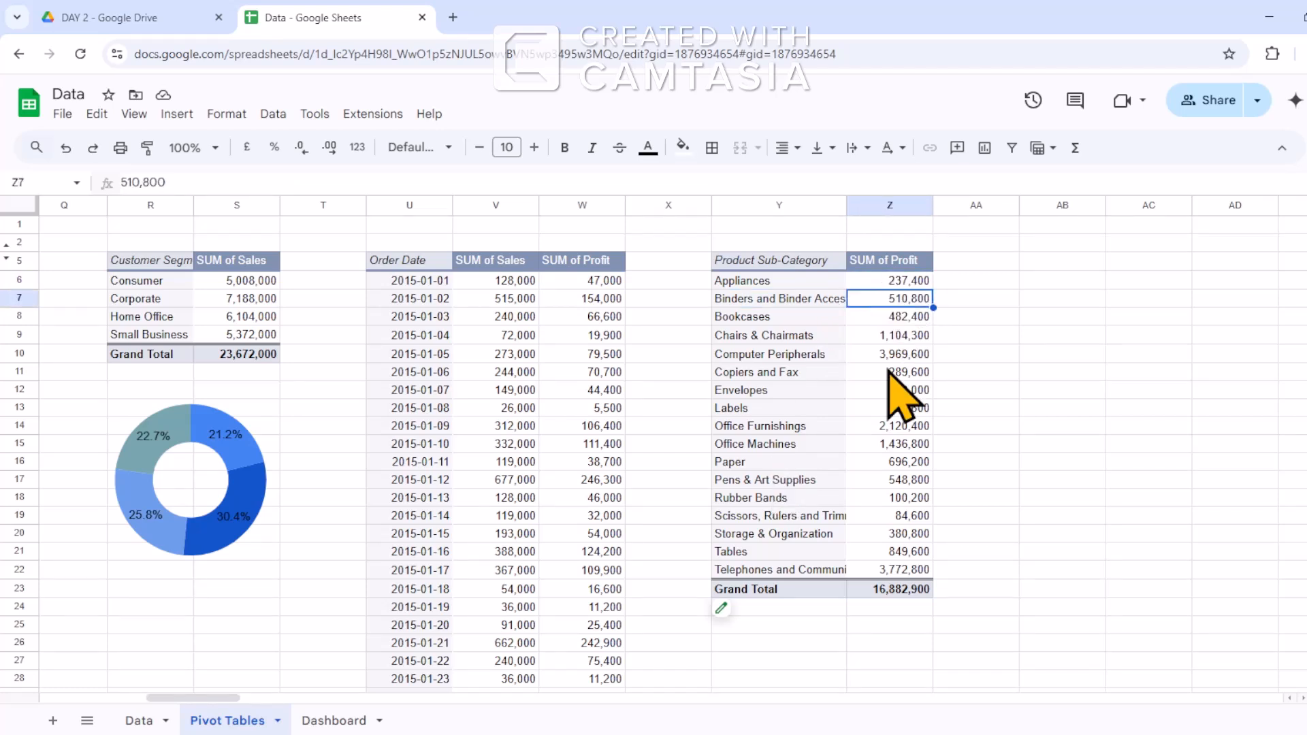
Try descending order for the Product Sub-Category rows of the profit pivot table and return them to ascending.
{"action": "left_click", "coordinate": [749, 614]}
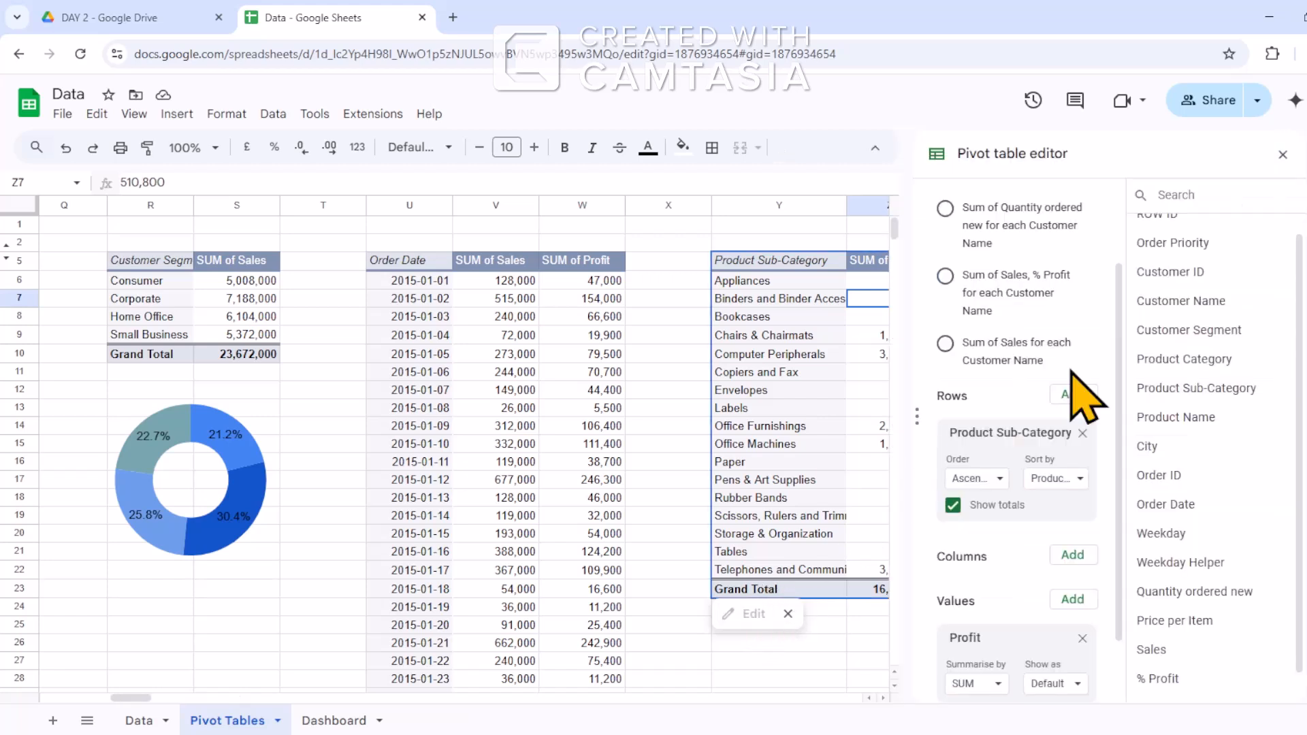
{"action": "left_click", "coordinate": [1001, 479]}
{"action": "left_click", "coordinate": [991, 536]}
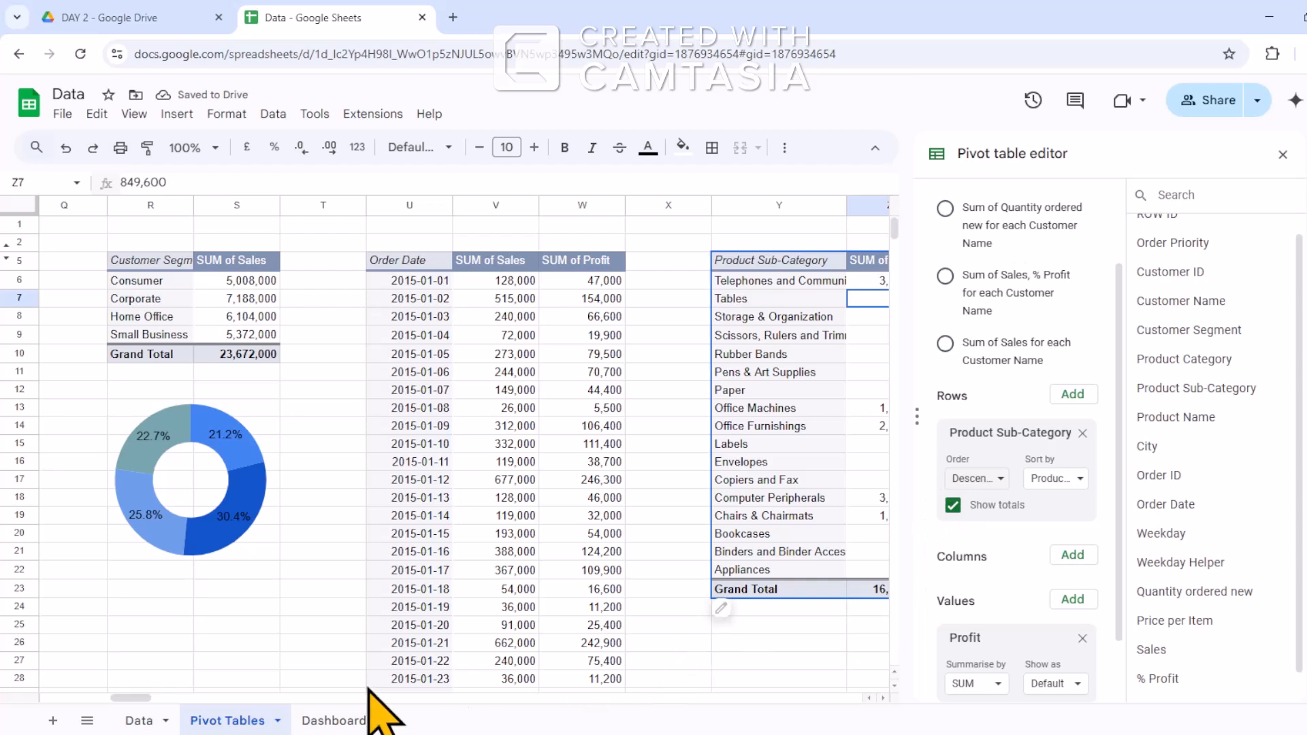
{"action": "left_click_drag", "start_coordinate": [146, 693], "coordinate": [252, 709]}
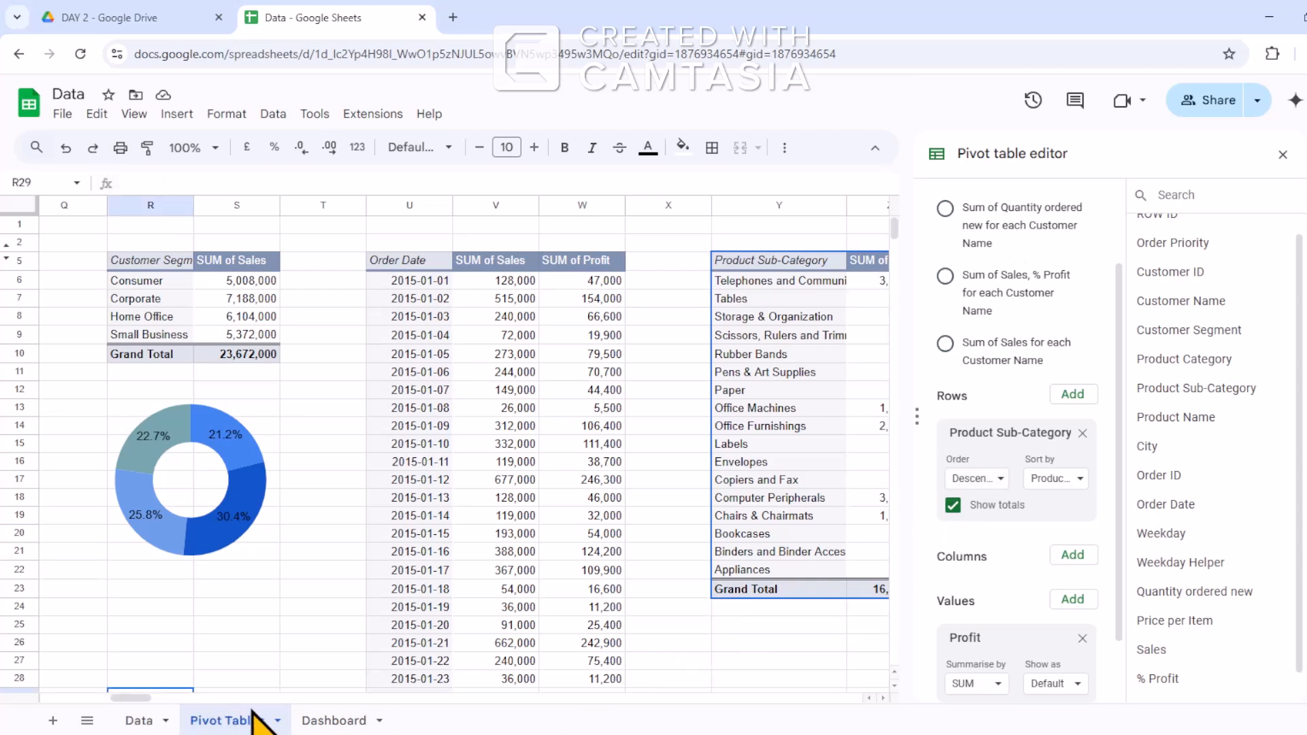
{"action": "left_click", "coordinate": [1001, 479]}
{"action": "left_click", "coordinate": [973, 508]}
Sort the pivot table's Product Sub-Category rows by SUM of Profit in descending order.
{"action": "scroll", "coordinate": [998, 647], "scroll_direction": "down", "scroll_amount": 2}
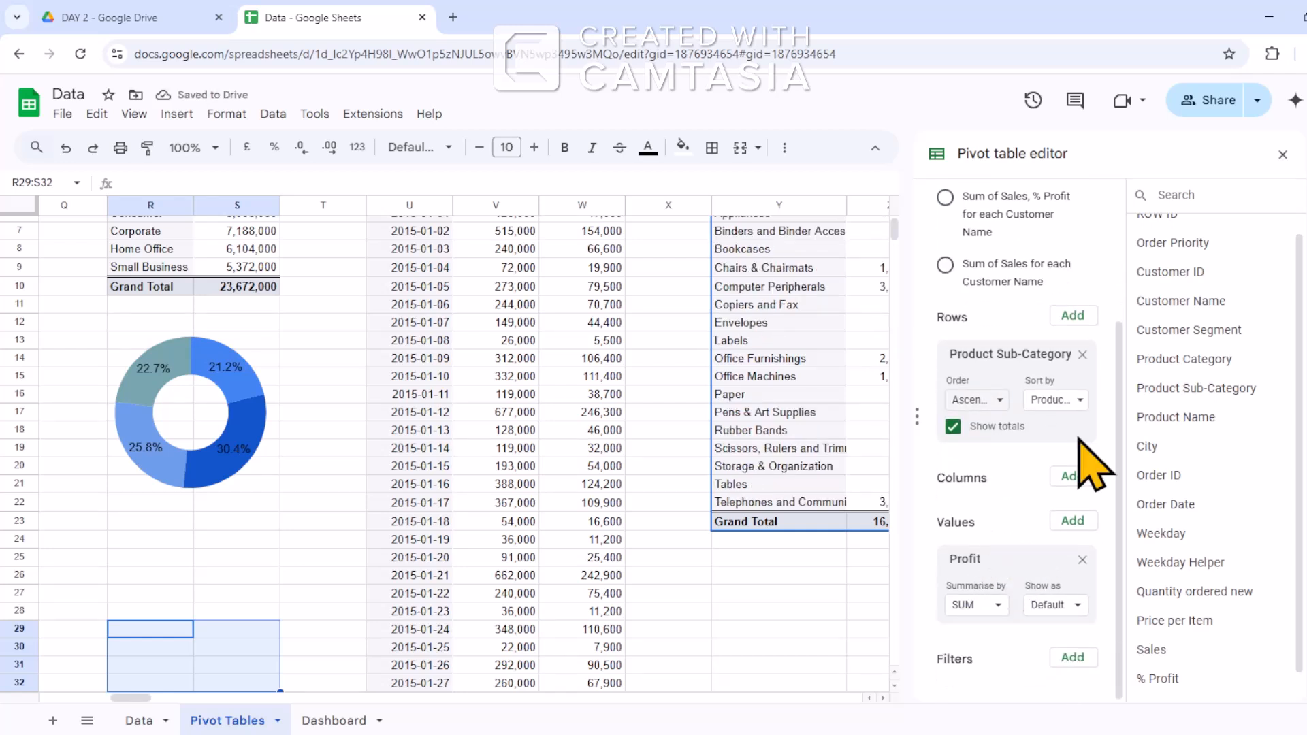
{"action": "left_click", "coordinate": [1086, 402]}
{"action": "left_click", "coordinate": [1065, 458]}
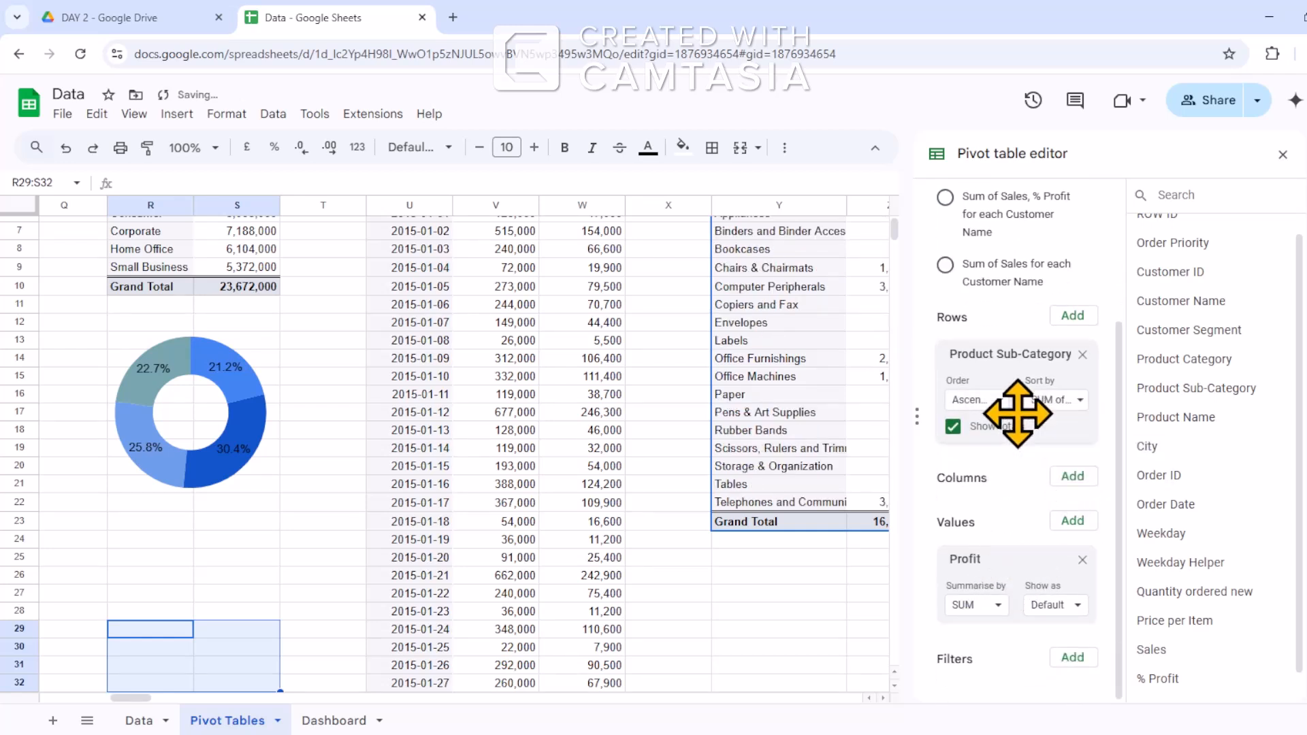
{"action": "left_click", "coordinate": [1001, 402]}
{"action": "left_click", "coordinate": [980, 458]}
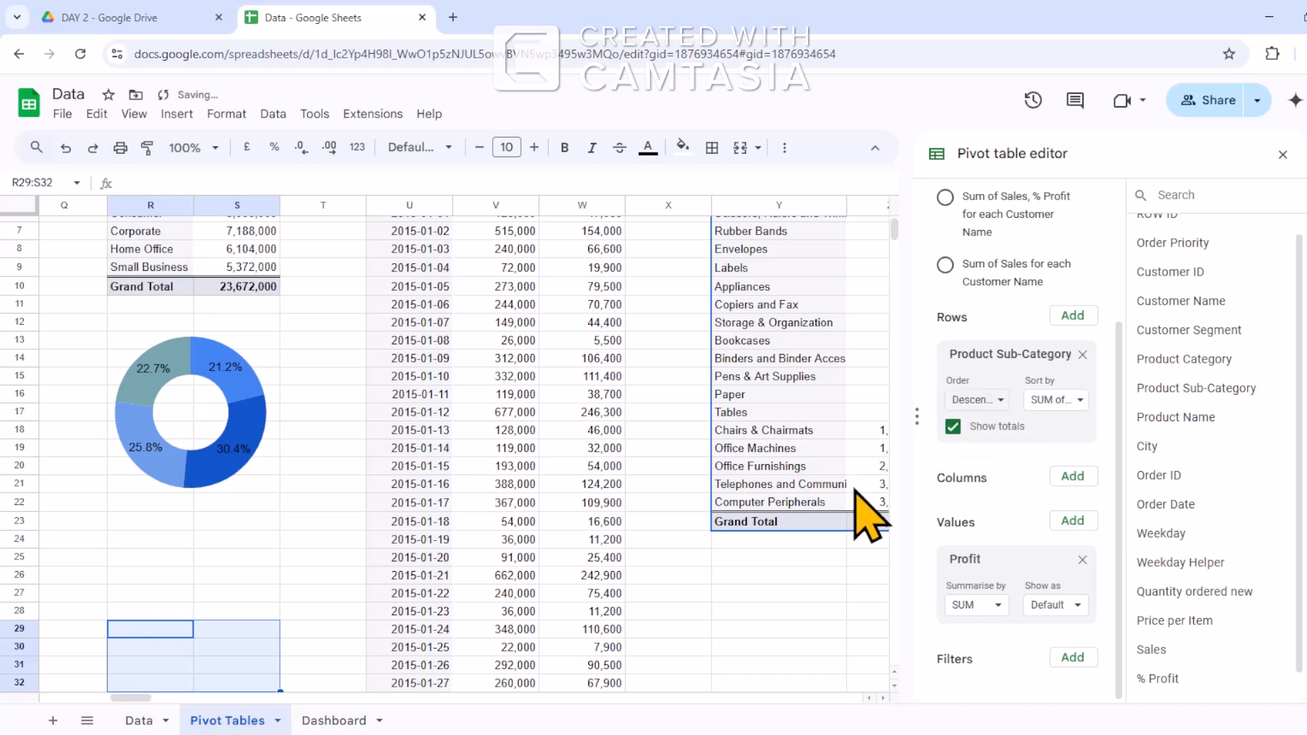
Insert a chart from the product sub-category and profit data in Y6:Z22, leaving out the Grand Total row.
{"action": "left_click_drag", "start_coordinate": [122, 699], "coordinate": [143, 699]}
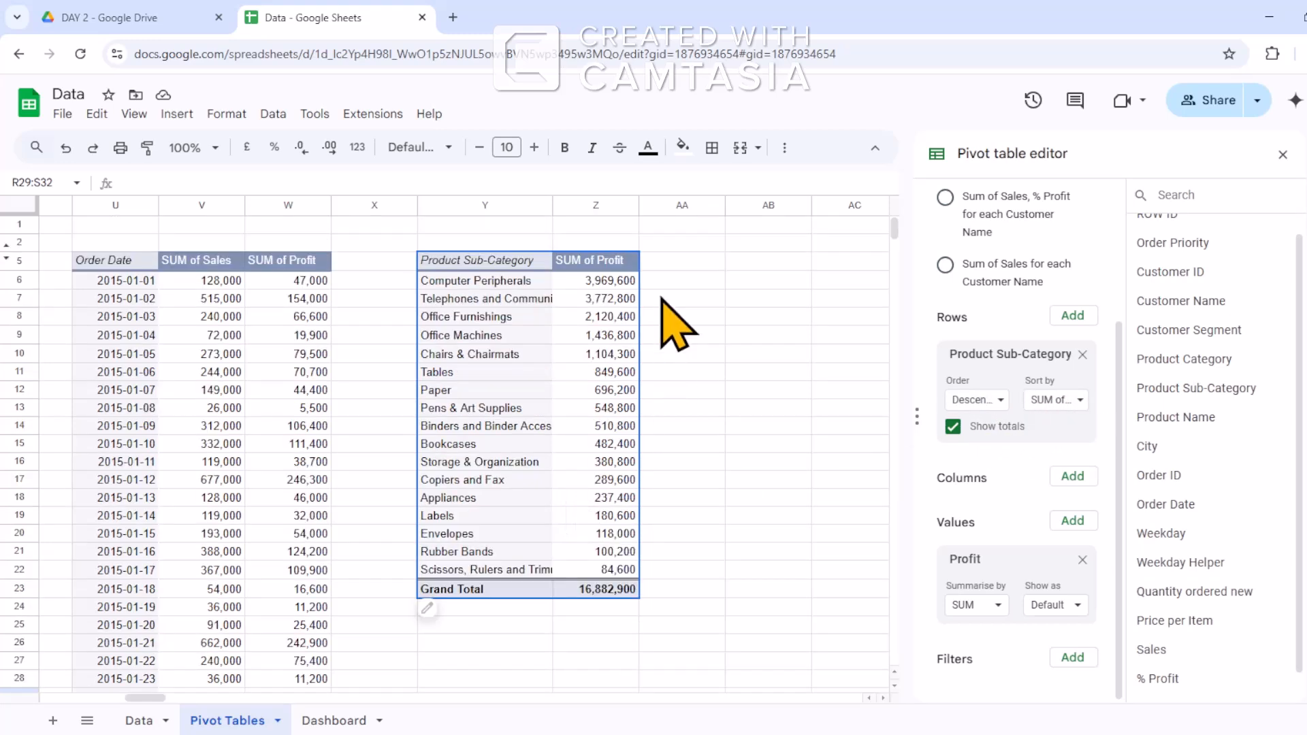
{"action": "left_click", "coordinate": [520, 285]}
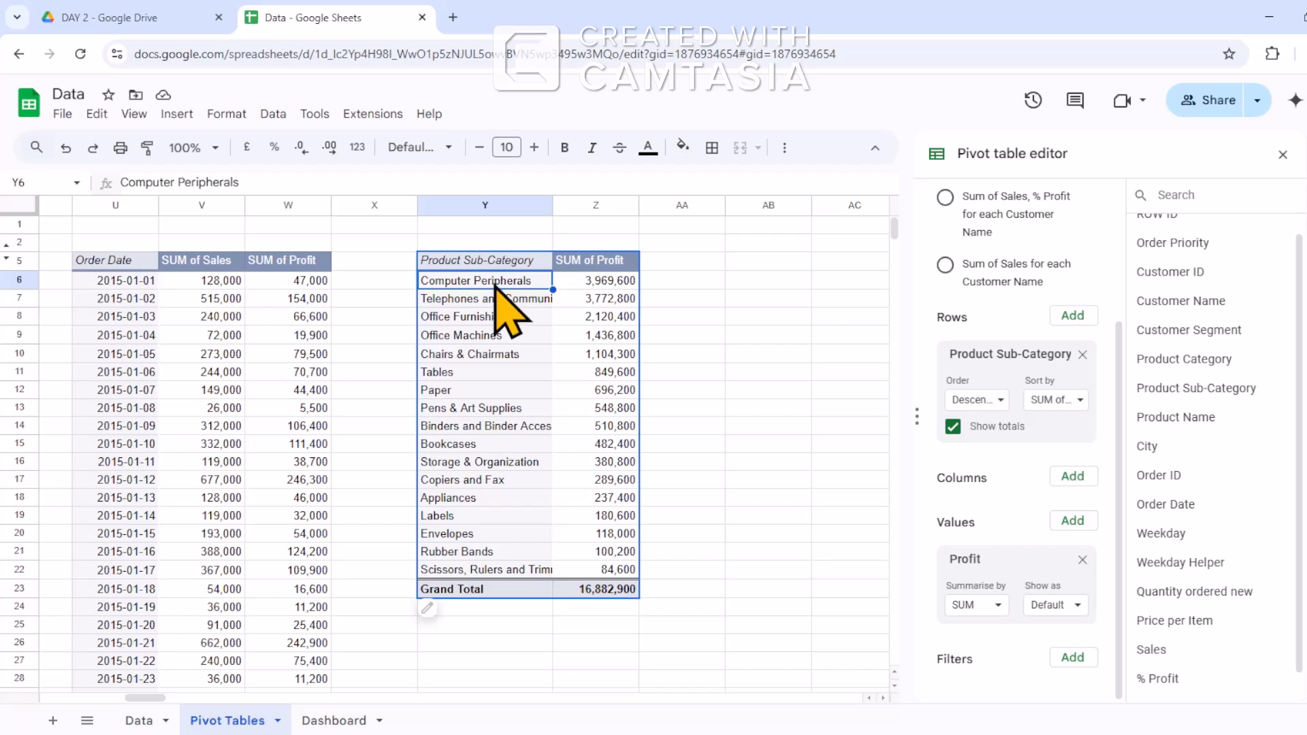
{"action": "left_click_drag", "start_coordinate": [504, 287], "coordinate": [608, 573]}
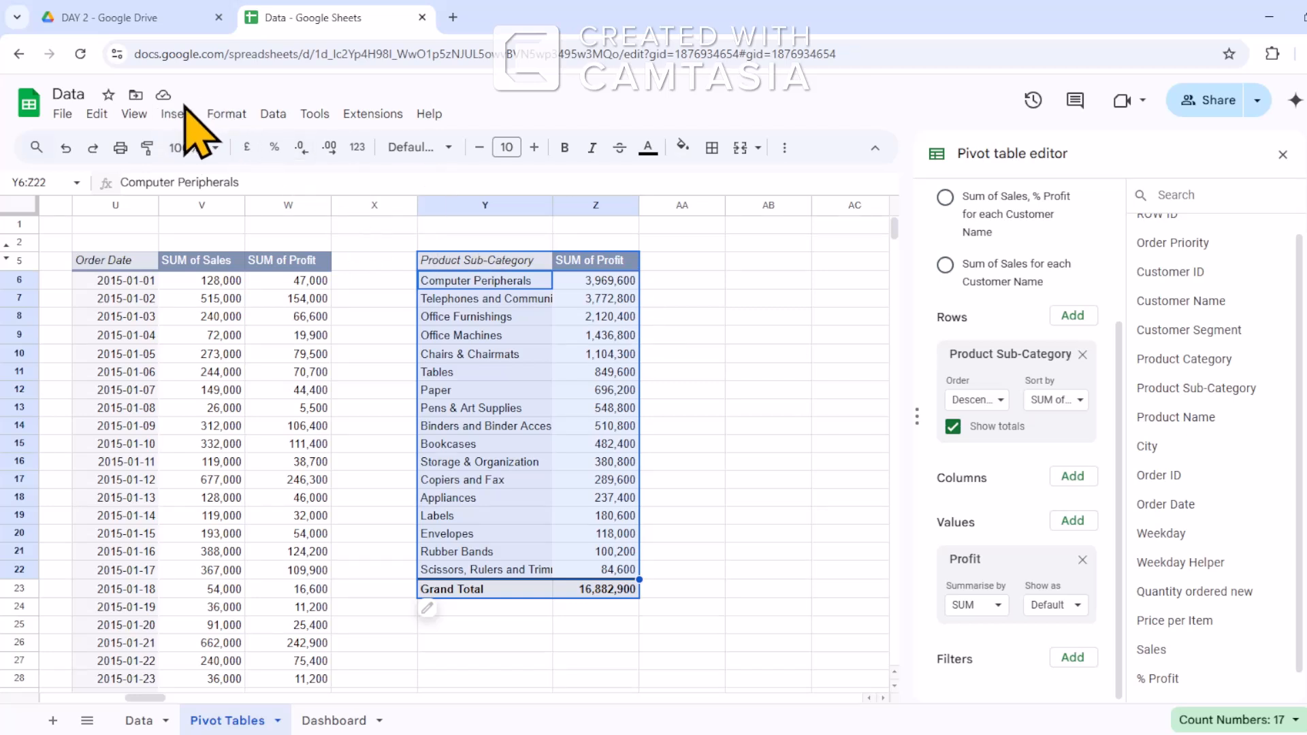
{"action": "left_click", "coordinate": [178, 116]}
{"action": "key", "text": "Escape"}
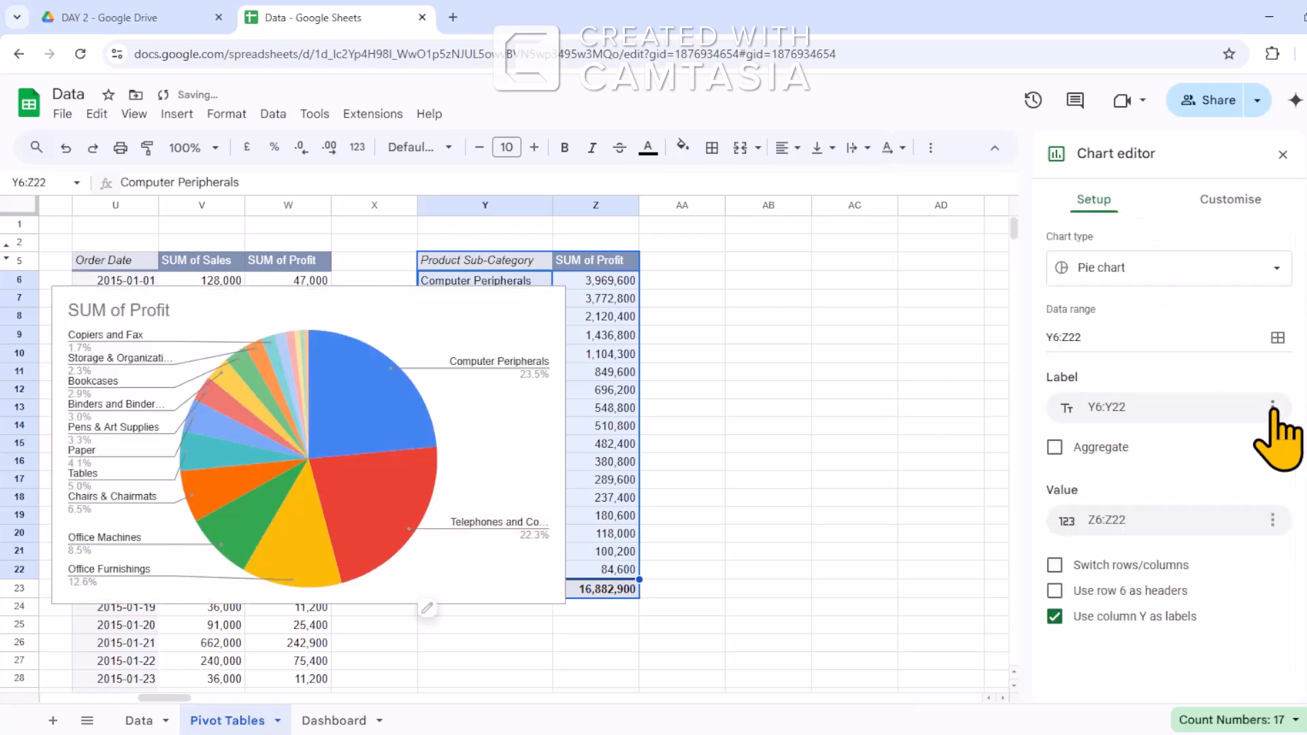
Change the new profit chart to a bar chart and make it taller, reaching down to row 28.
{"action": "left_click", "coordinate": [1209, 267]}
{"action": "scroll", "coordinate": [1177, 524], "scroll_direction": "down", "scroll_amount": 10}
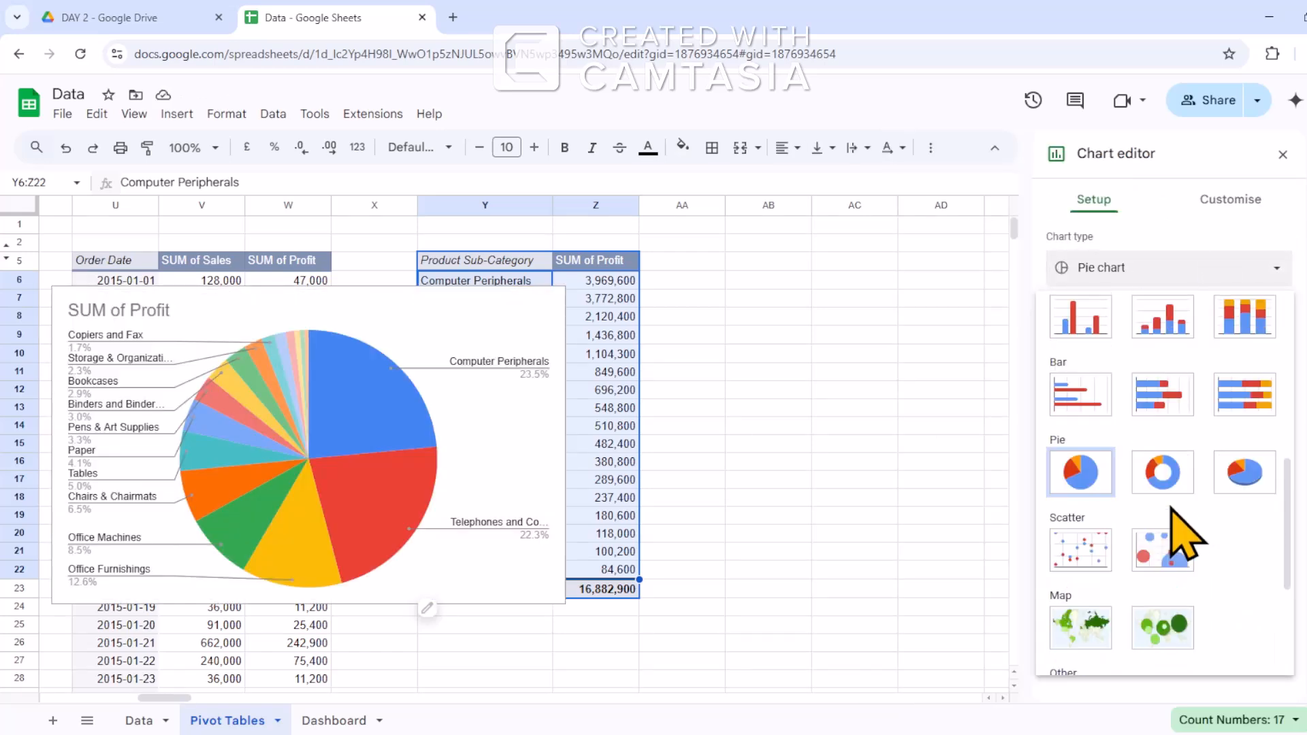
{"action": "left_click", "coordinate": [1082, 395]}
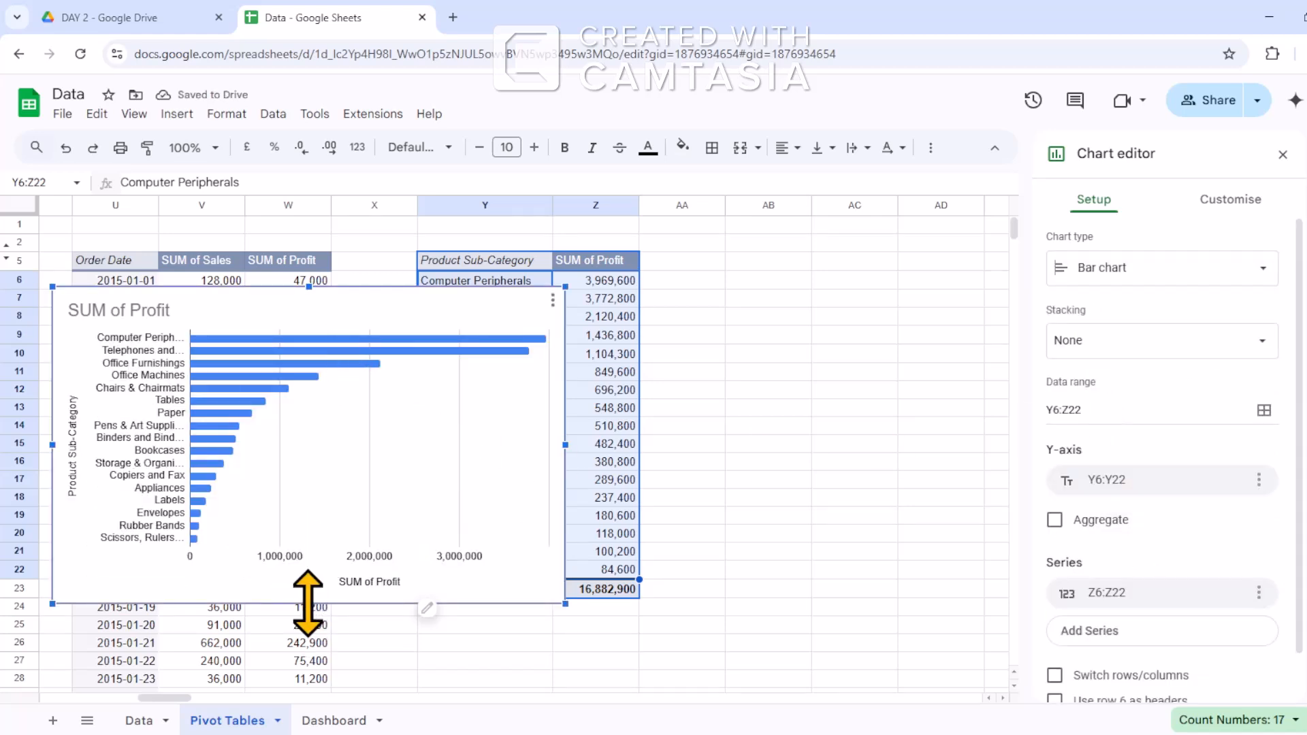
{"action": "left_click_drag", "start_coordinate": [308, 603], "coordinate": [316, 689]}
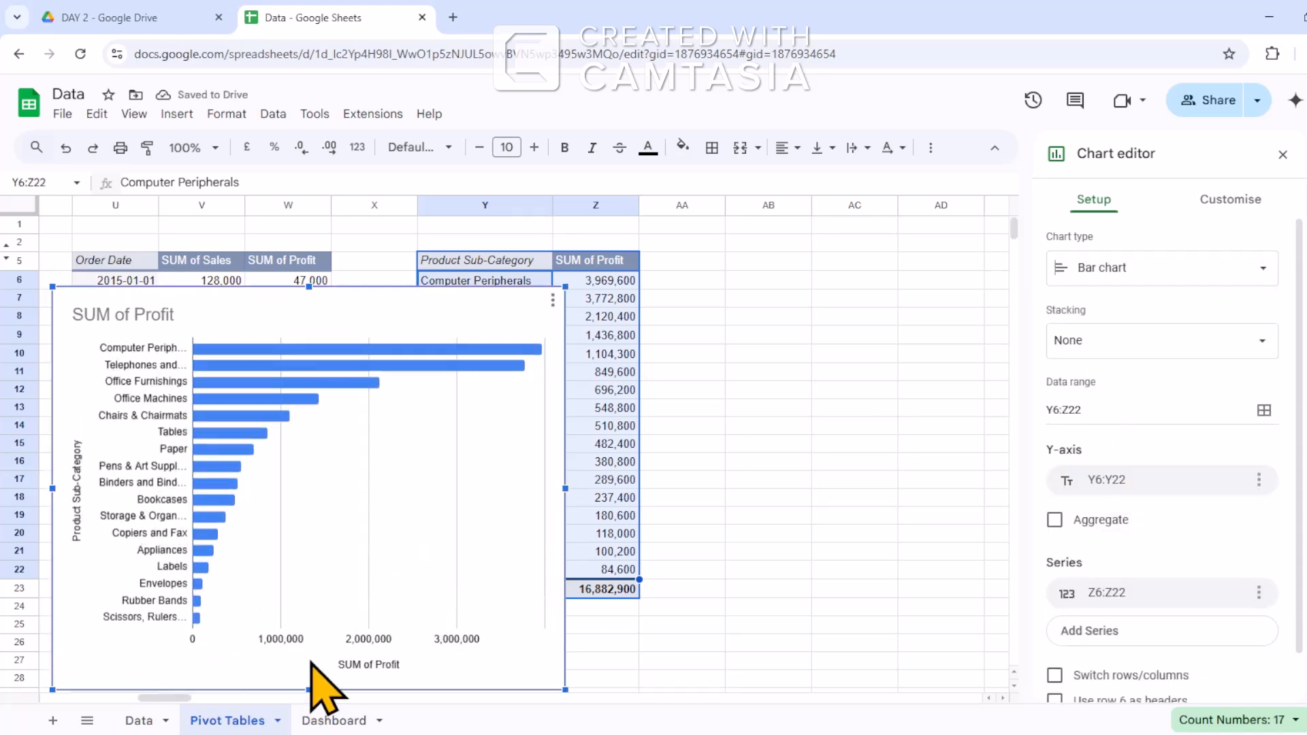
Make the bar chart's background transparent and set its border colour to None.
{"action": "left_click", "coordinate": [1253, 201]}
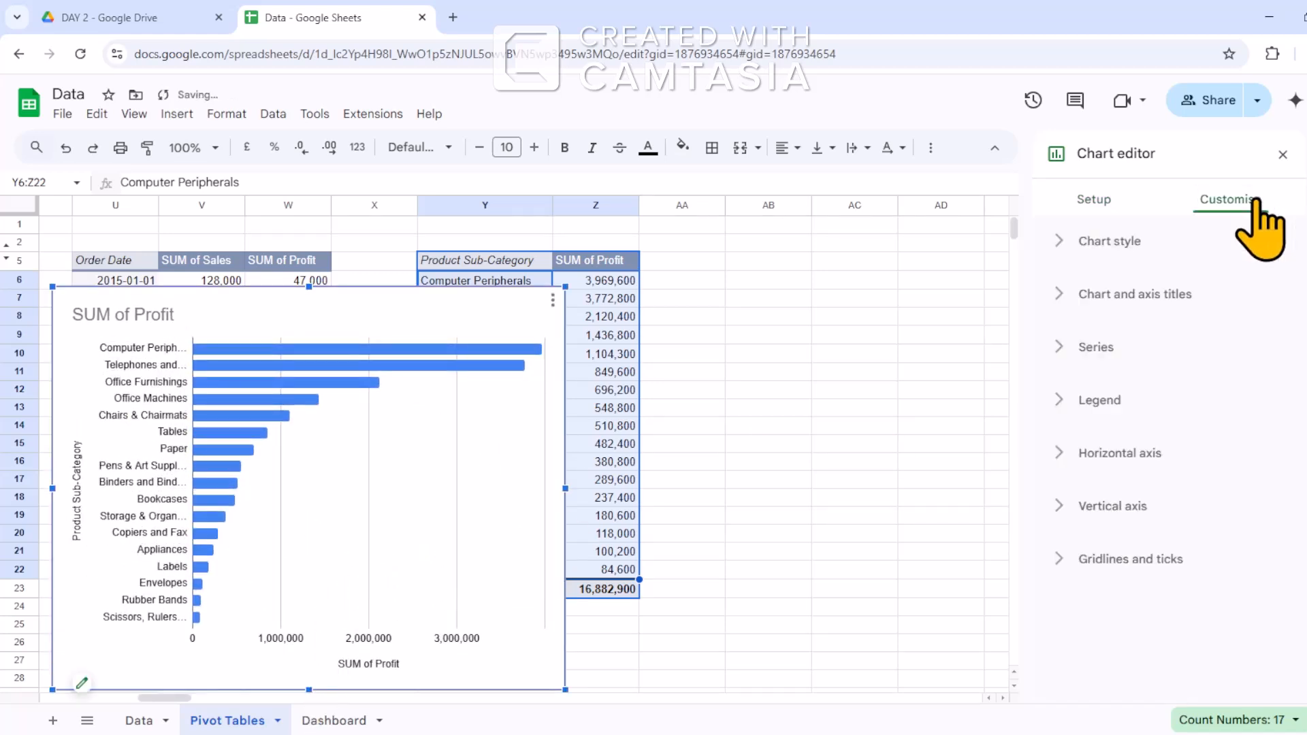
{"action": "left_click", "coordinate": [1063, 241]}
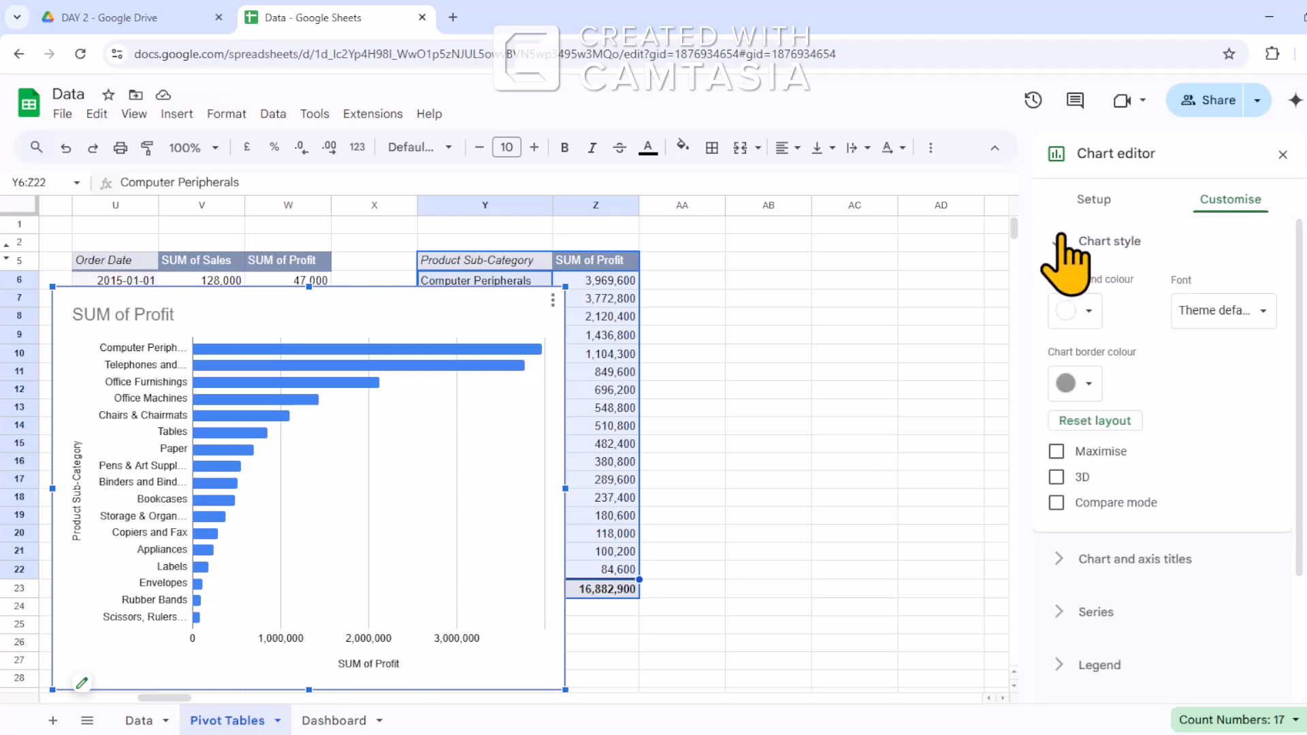
{"action": "left_click", "coordinate": [1091, 311]}
{"action": "left_click", "coordinate": [1105, 377]}
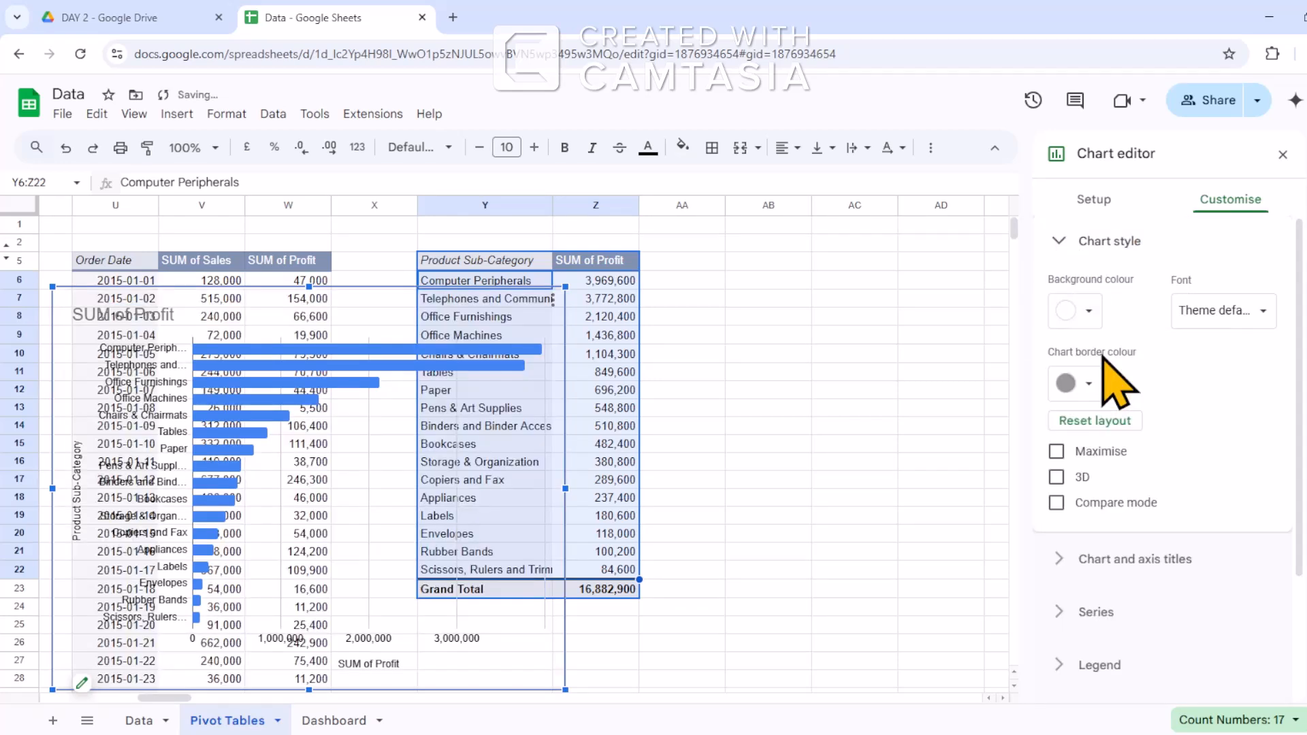
{"action": "left_click", "coordinate": [1090, 384]}
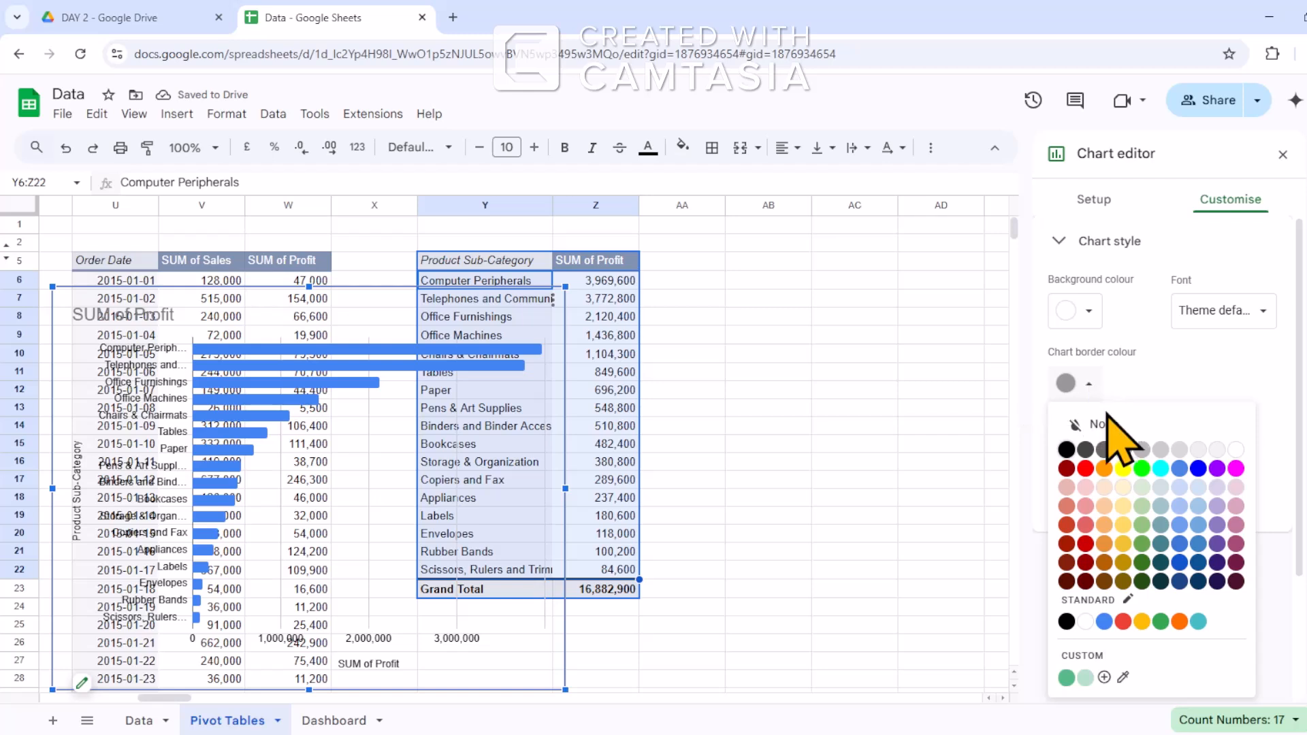
{"action": "left_click", "coordinate": [1105, 422]}
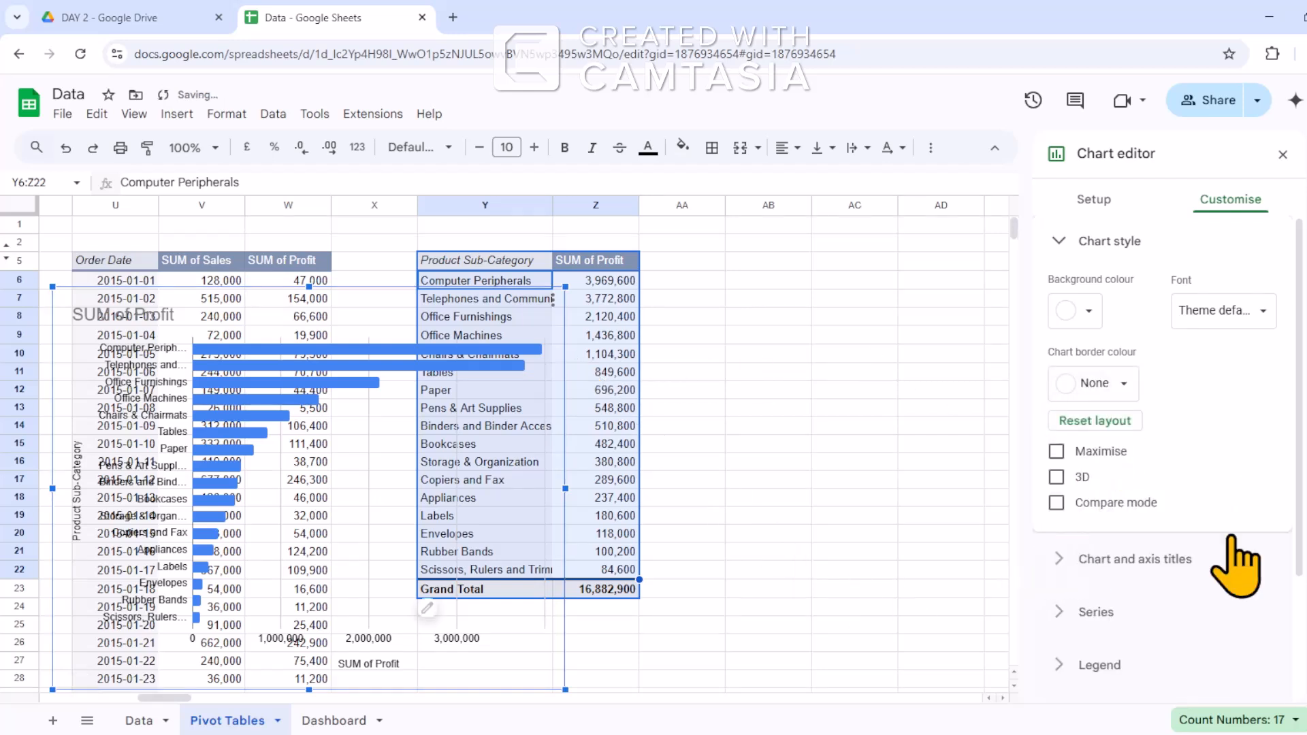
{"action": "left_click", "coordinate": [1263, 320]}
{"action": "left_click", "coordinate": [1271, 300]}
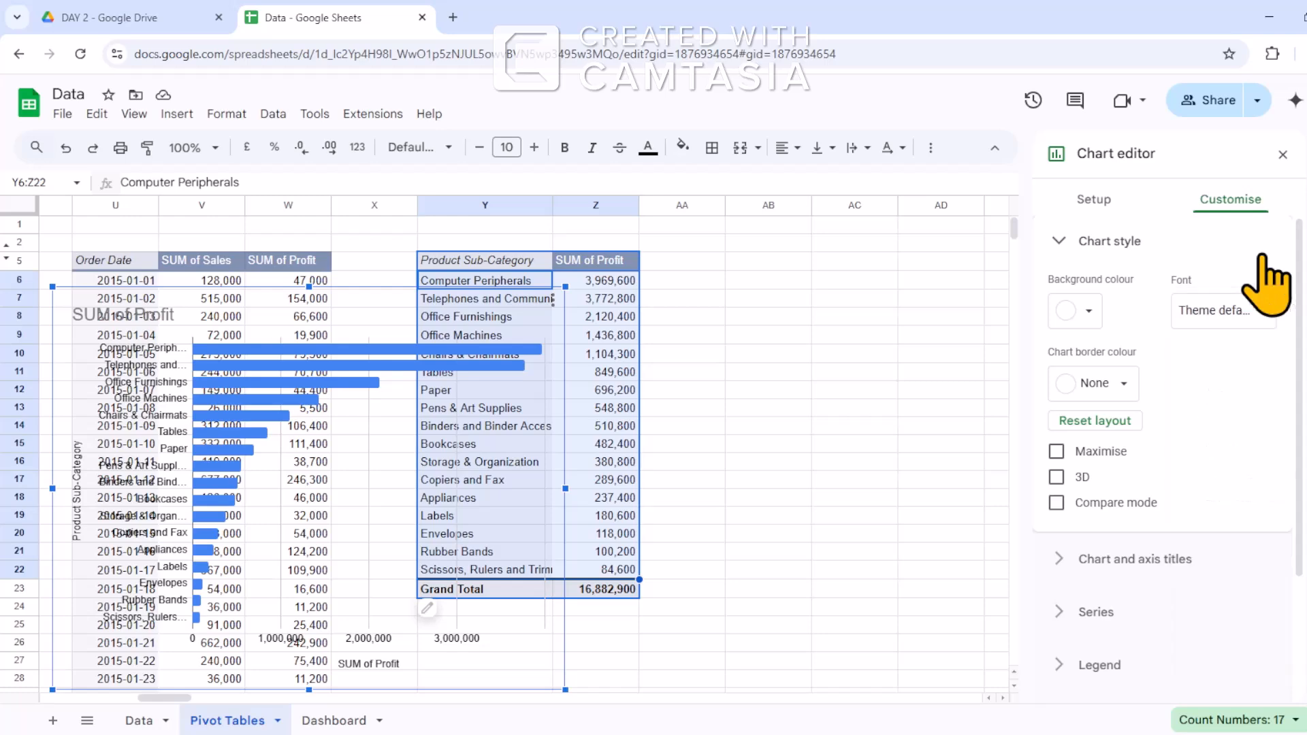
Move the bar chart beside the product sub-category pivot table, starting at column AA.
{"action": "left_click", "coordinate": [1065, 559]}
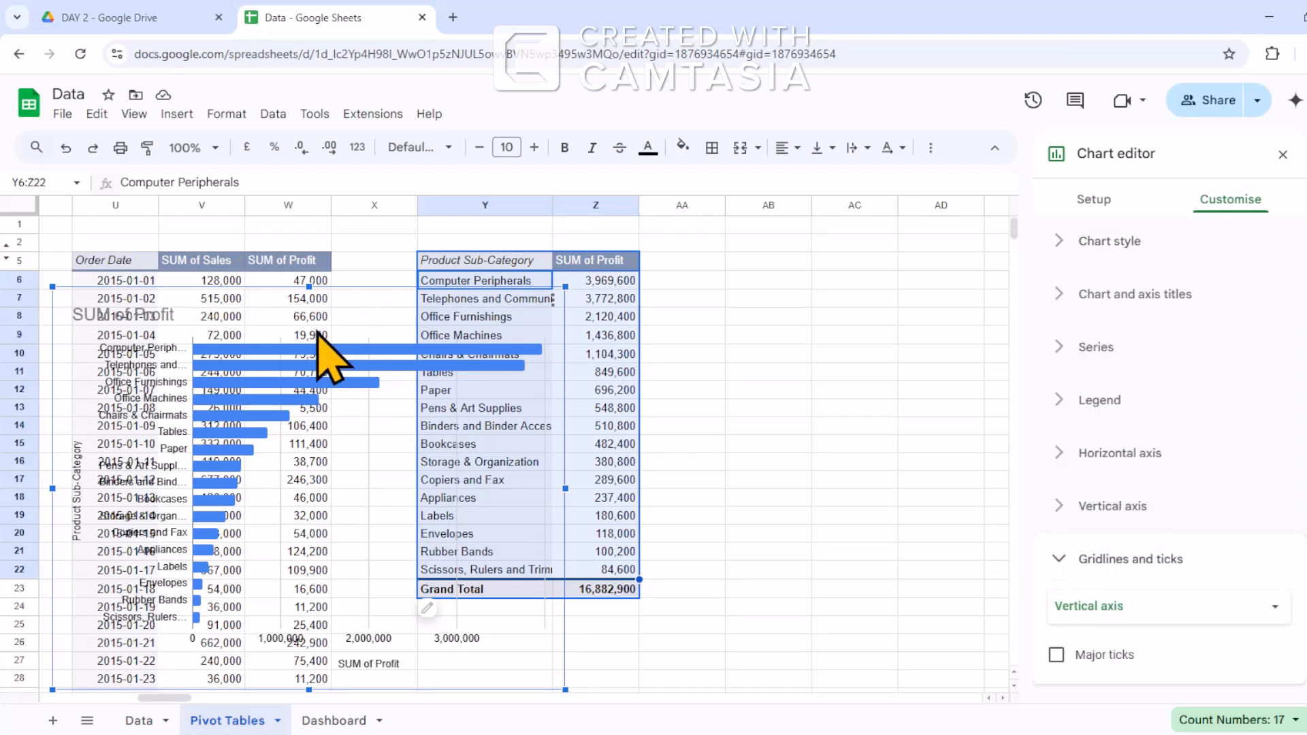
{"action": "left_click_drag", "start_coordinate": [326, 327], "coordinate": [906, 260]}
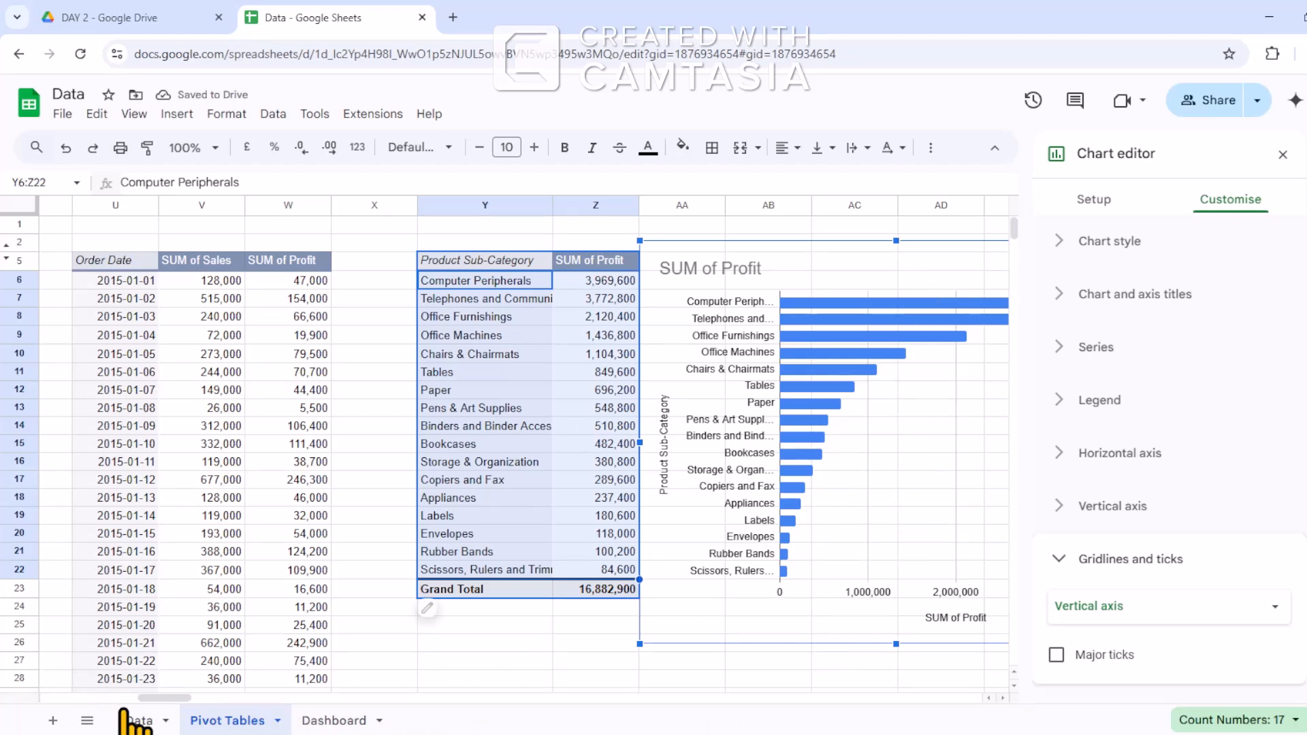
{"action": "mouse_move", "coordinate": [158, 697]}
{"action": "left_mouse_down"}
{"action": "mouse_move", "coordinate": [200, 704]}
{"action": "mouse_move", "coordinate": [184, 699]}
{"action": "left_mouse_up"}
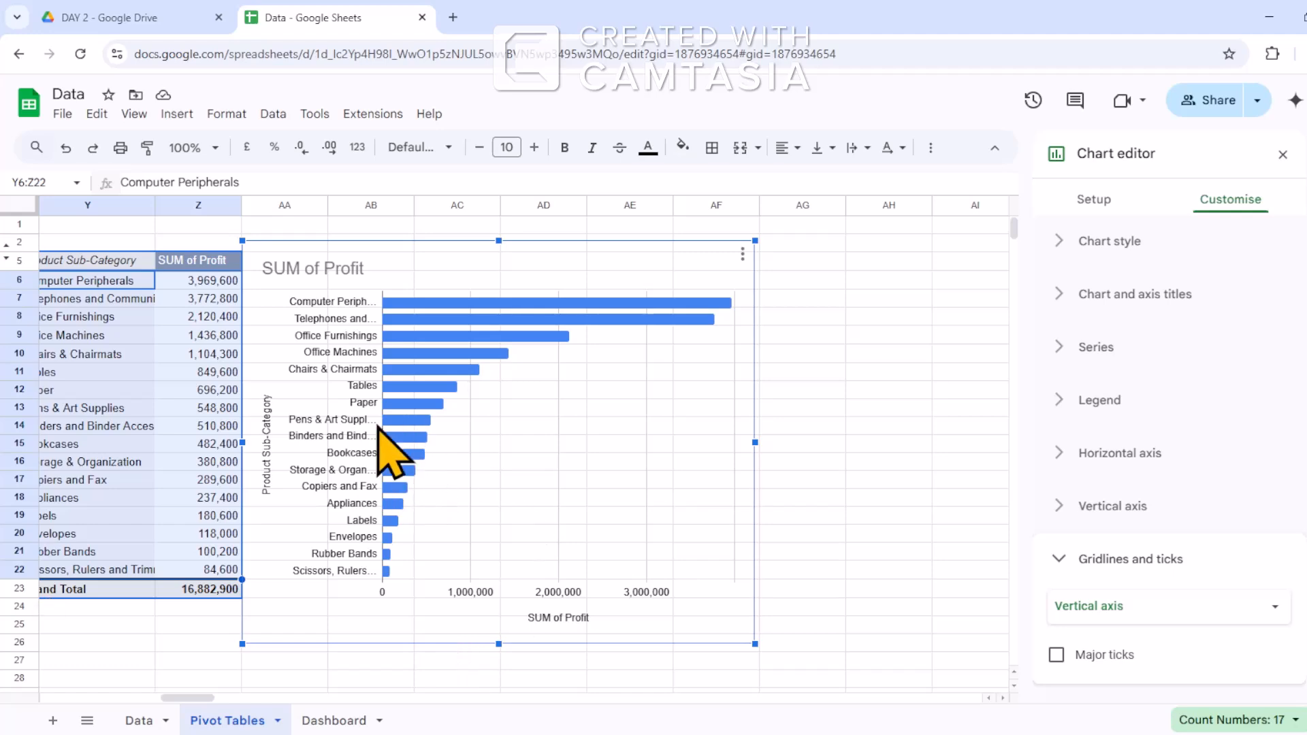
Examine the Dashboard sheet's layout of the city table, doughnut charts and line chart.
{"action": "left_click", "coordinate": [305, 720]}
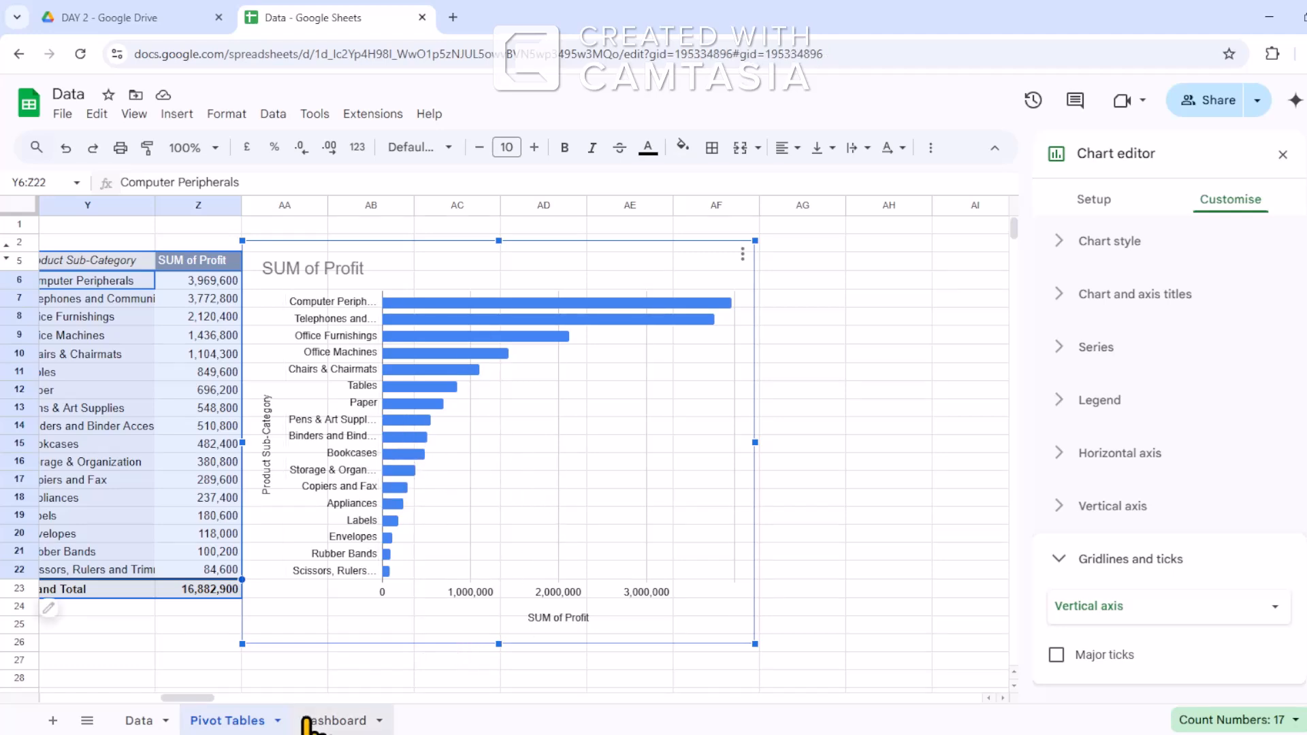
{"action": "scroll", "coordinate": [950, 371], "scroll_direction": "up", "scroll_amount": 6}
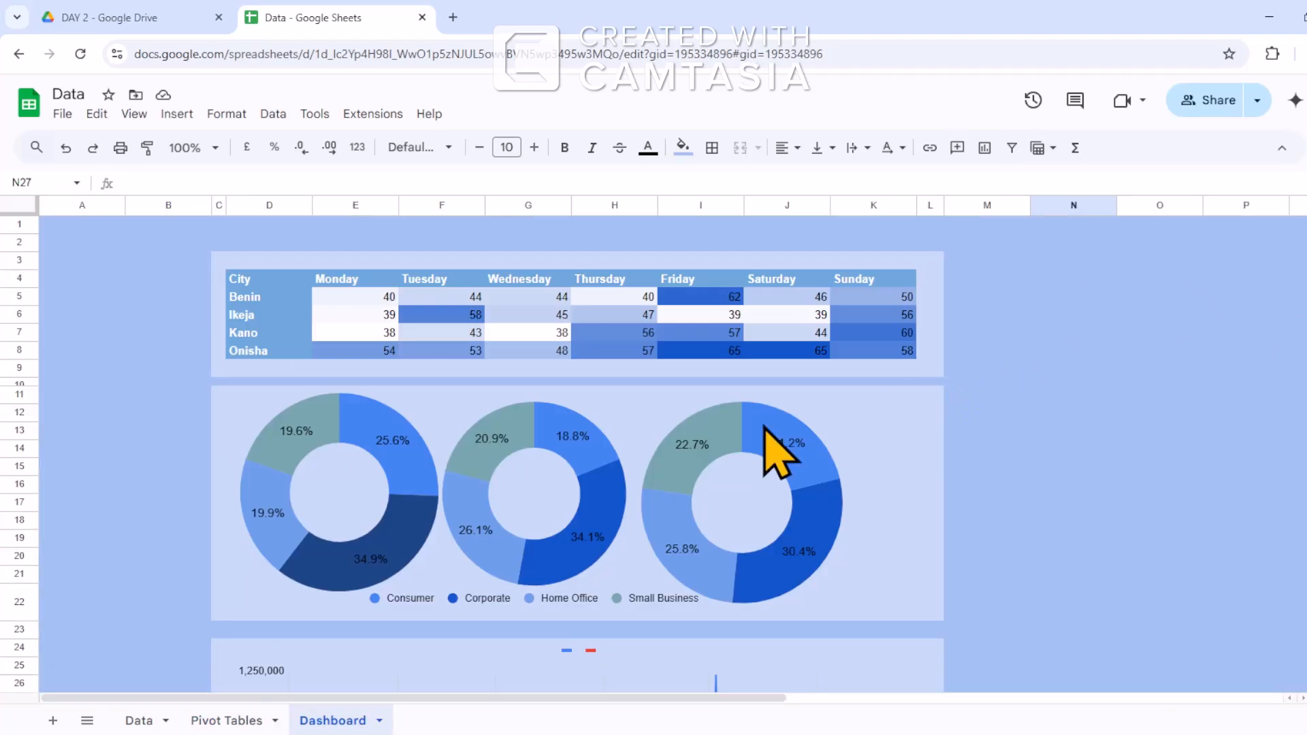
{"action": "scroll", "coordinate": [554, 539], "scroll_direction": "down", "scroll_amount": 3}
{"action": "scroll", "coordinate": [391, 351], "scroll_direction": "up", "scroll_amount": 3}
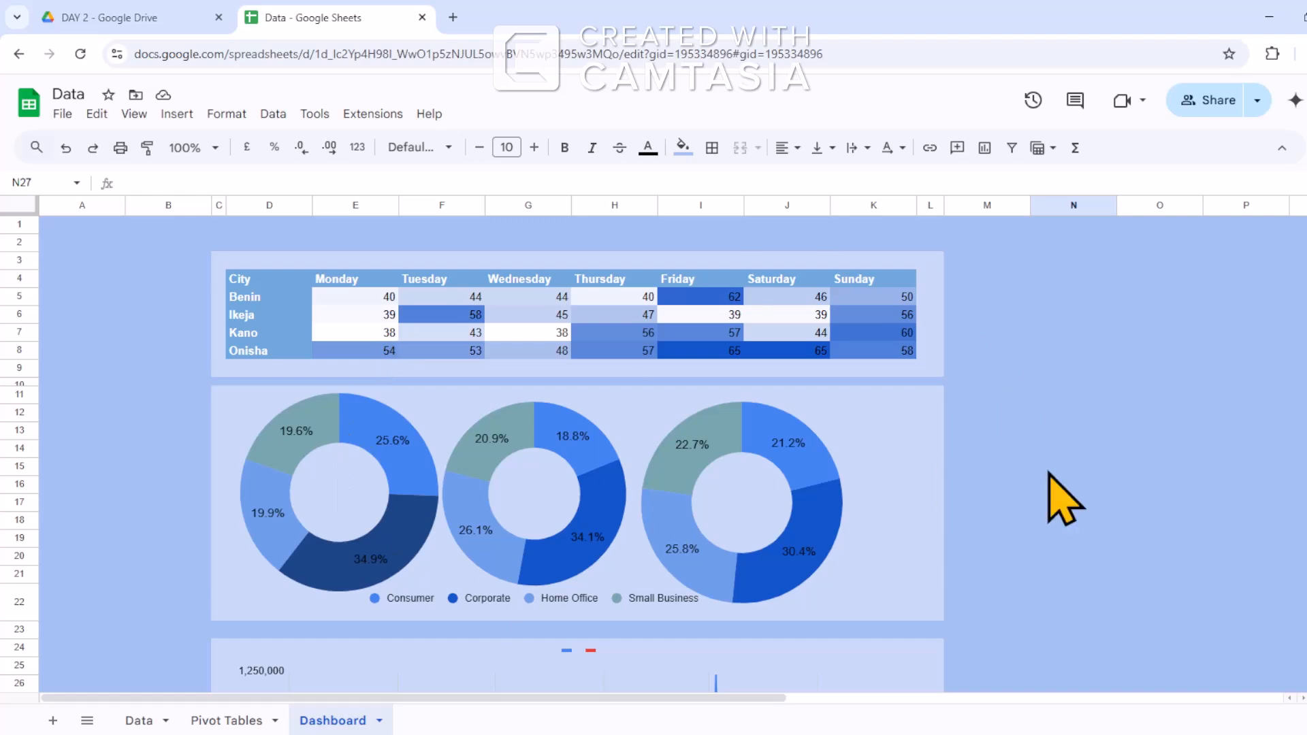
{"action": "scroll", "coordinate": [667, 480], "scroll_direction": "down", "scroll_amount": 3}
{"action": "scroll", "coordinate": [800, 501], "scroll_direction": "up", "scroll_amount": 3}
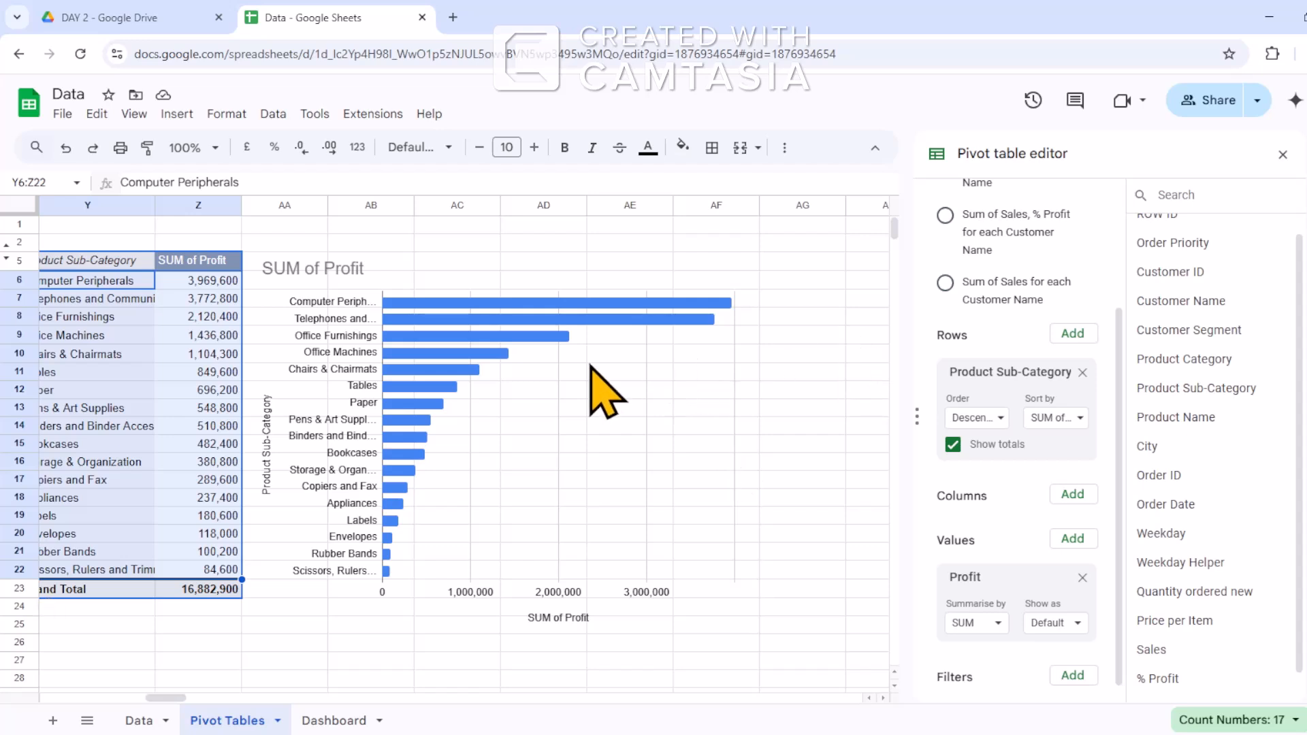
On the Pivot Tables sheet, remove the SUM of Profit title from the bar chart.
{"action": "left_click", "coordinate": [463, 342]}
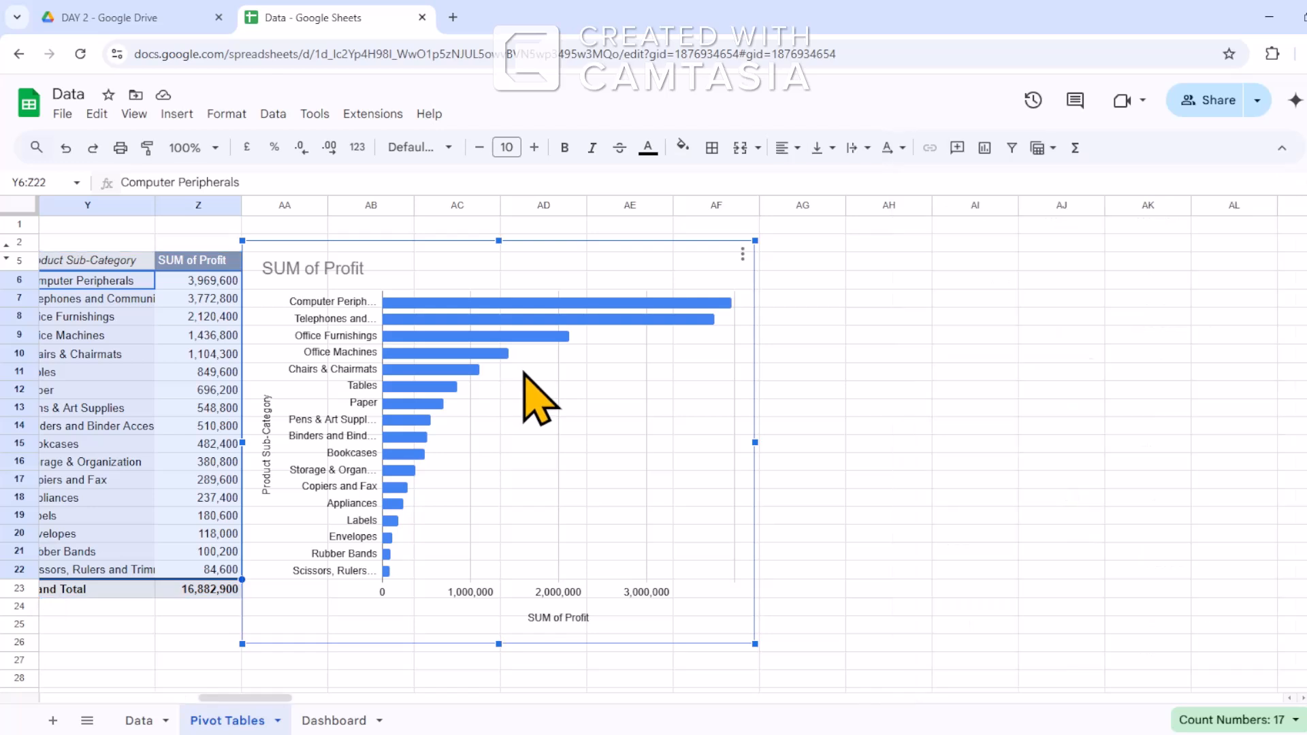
{"action": "double_click", "coordinate": [605, 386]}
{"action": "left_click", "coordinate": [615, 386]}
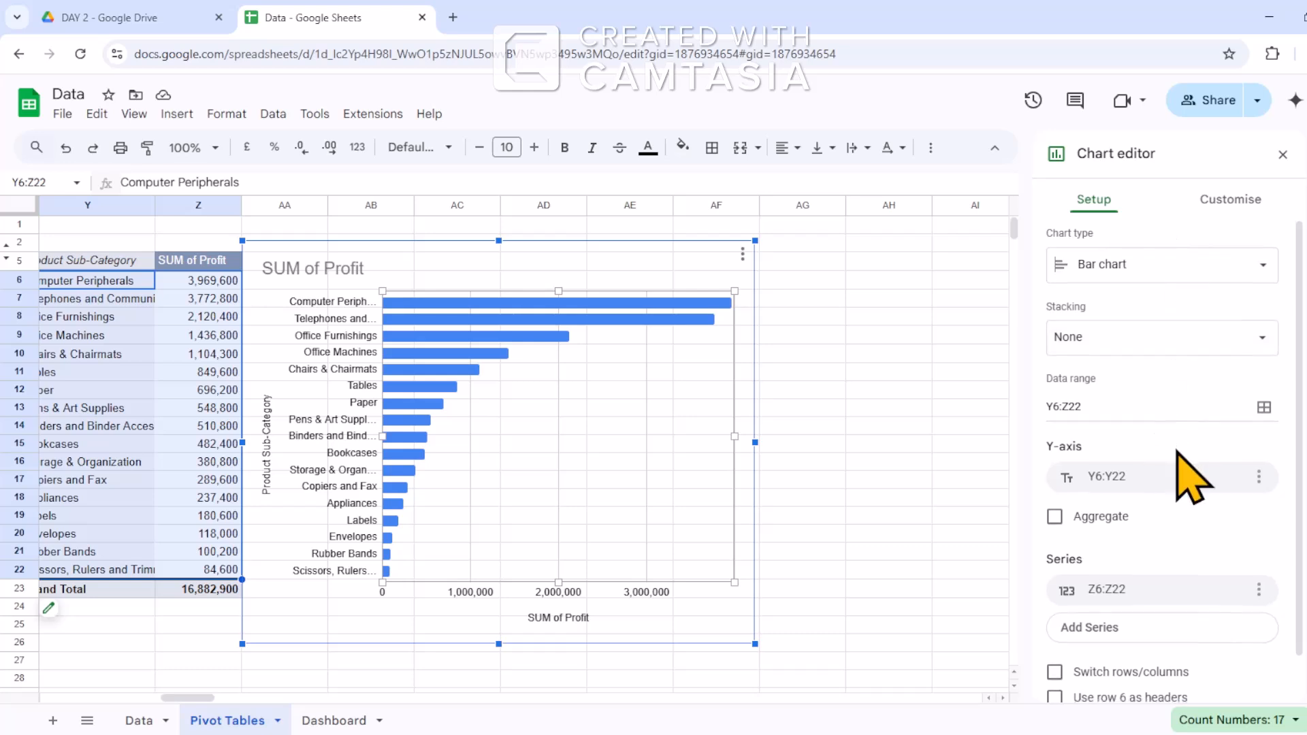
{"action": "scroll", "coordinate": [1188, 470], "scroll_direction": "down", "scroll_amount": 1}
{"action": "scroll", "coordinate": [1192, 473], "scroll_direction": "up", "scroll_amount": 1}
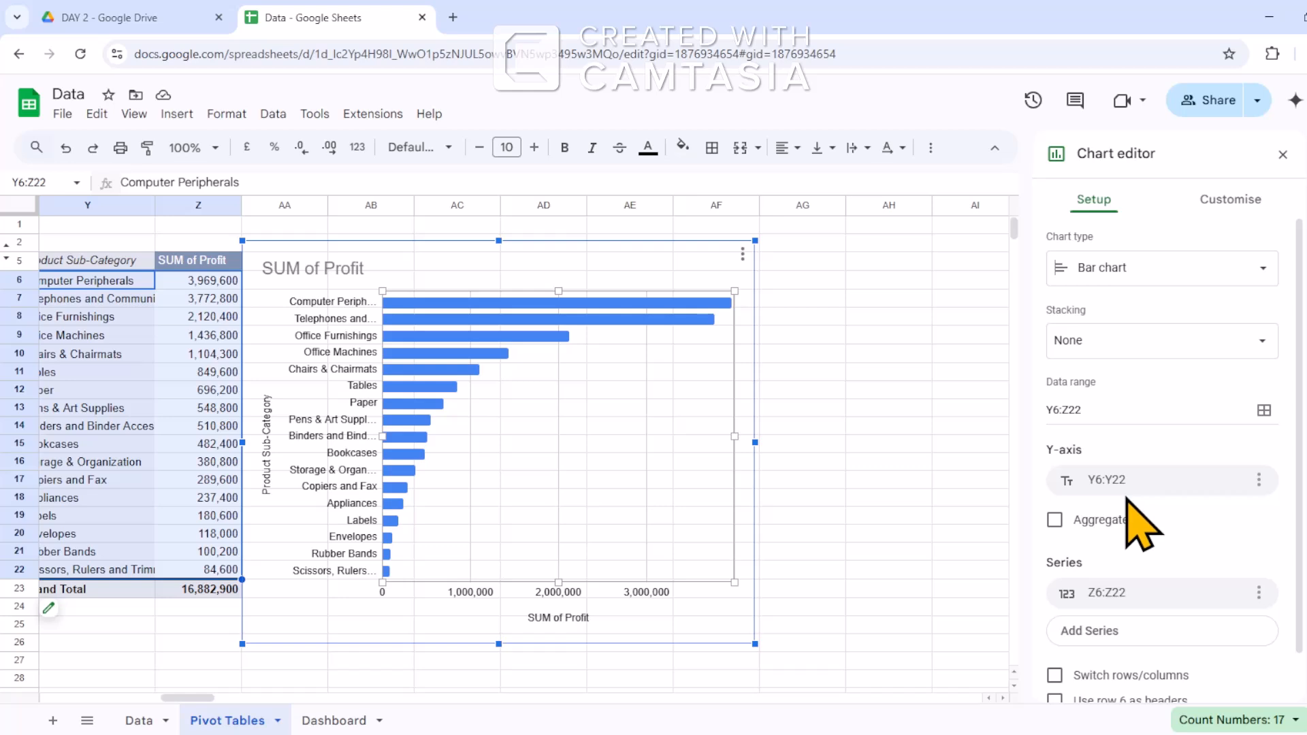
{"action": "left_click", "coordinate": [1227, 205]}
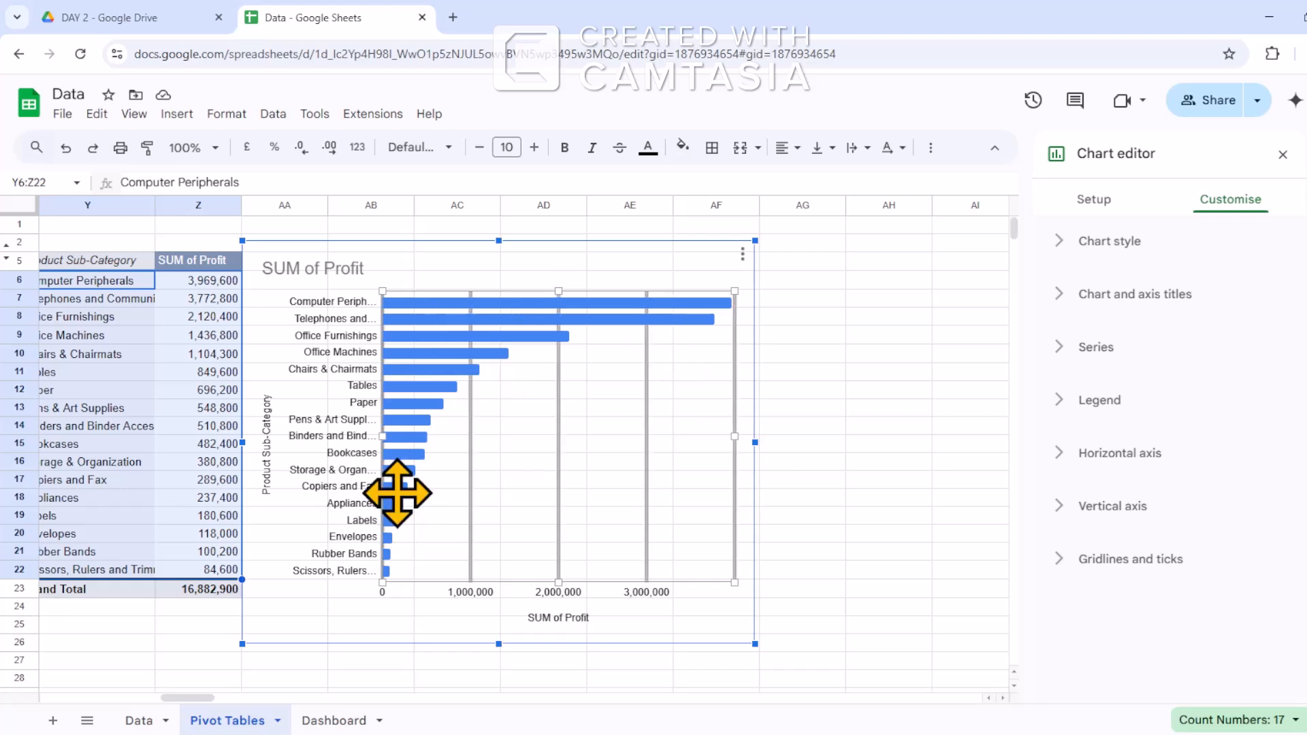
{"action": "left_click", "coordinate": [1061, 245]}
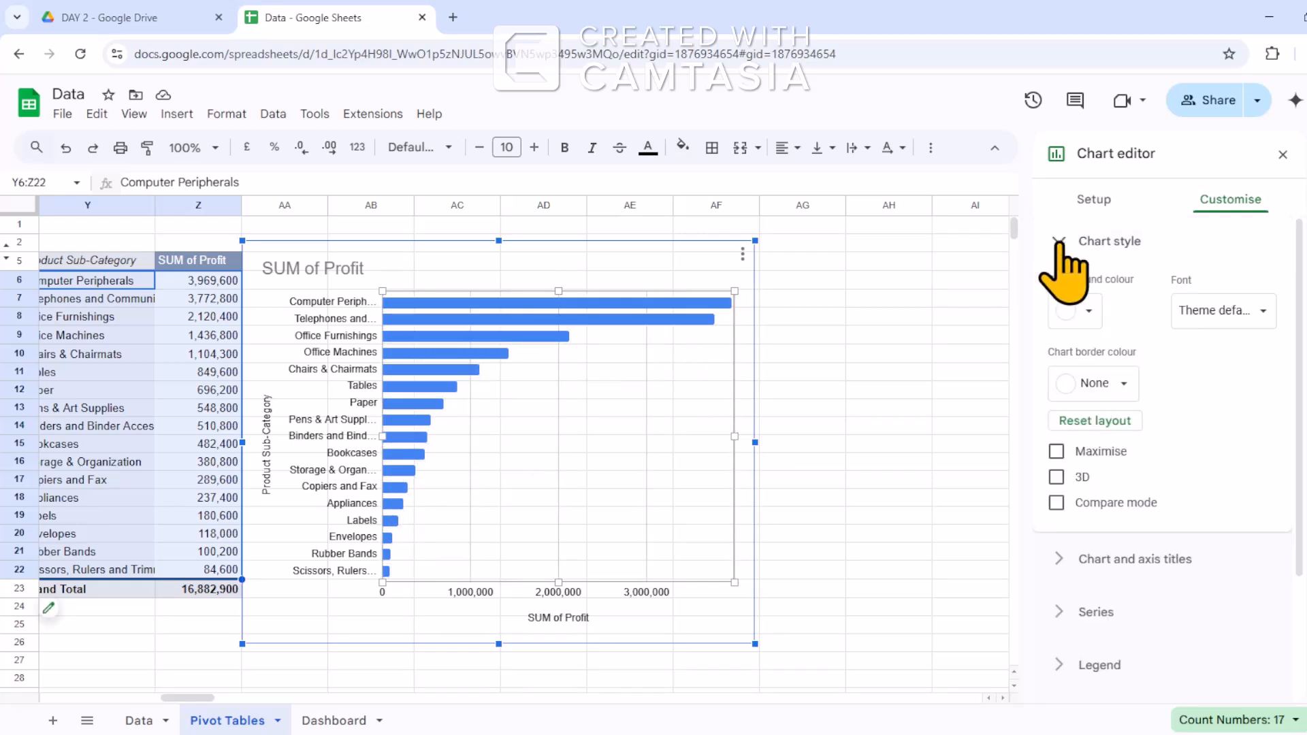
{"action": "left_click", "coordinate": [1060, 244]}
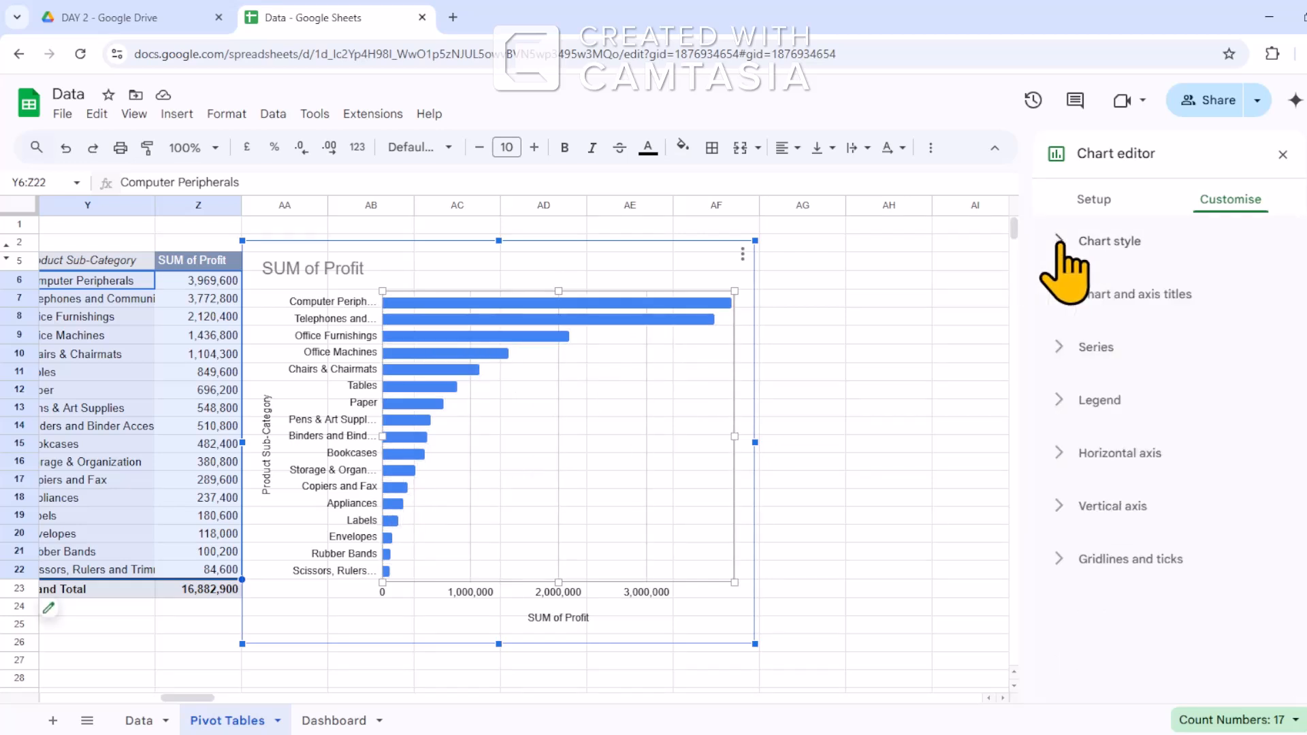
{"action": "left_click", "coordinate": [1060, 294]}
{"action": "left_click", "coordinate": [1241, 426]}
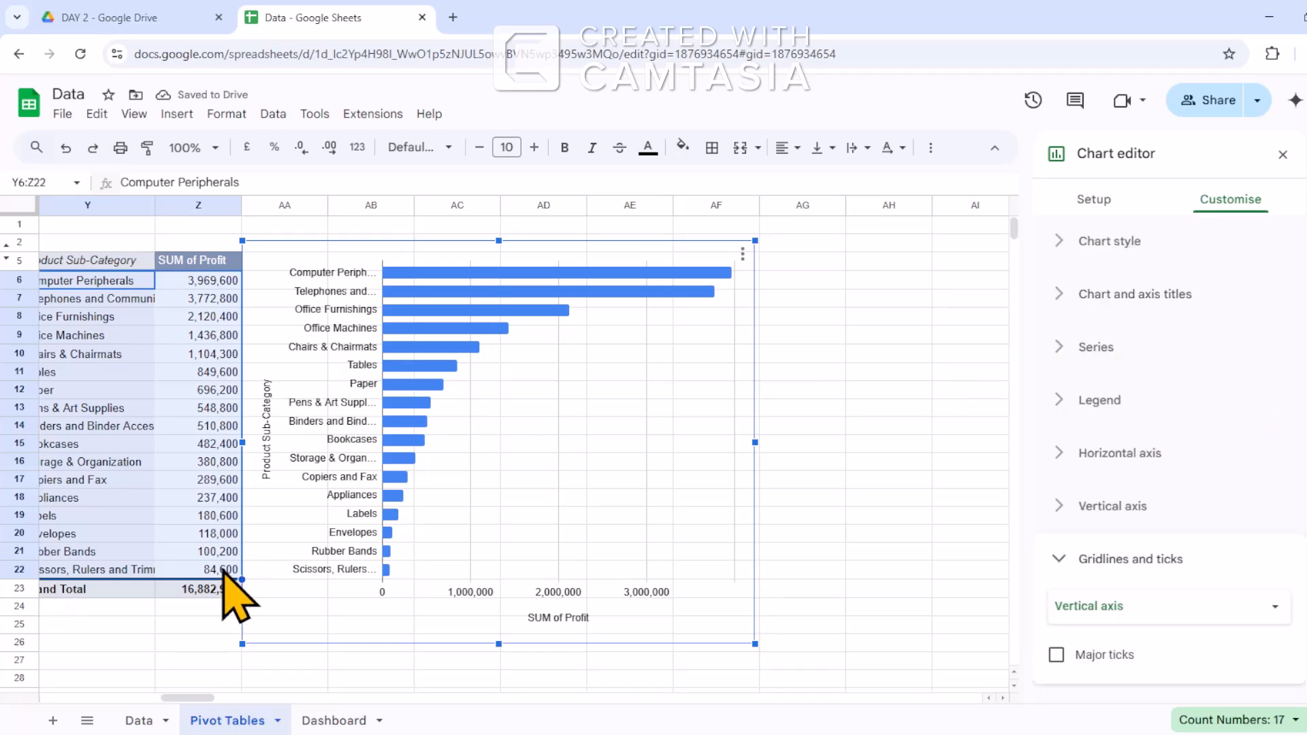
{"action": "left_click", "coordinate": [1193, 611]}
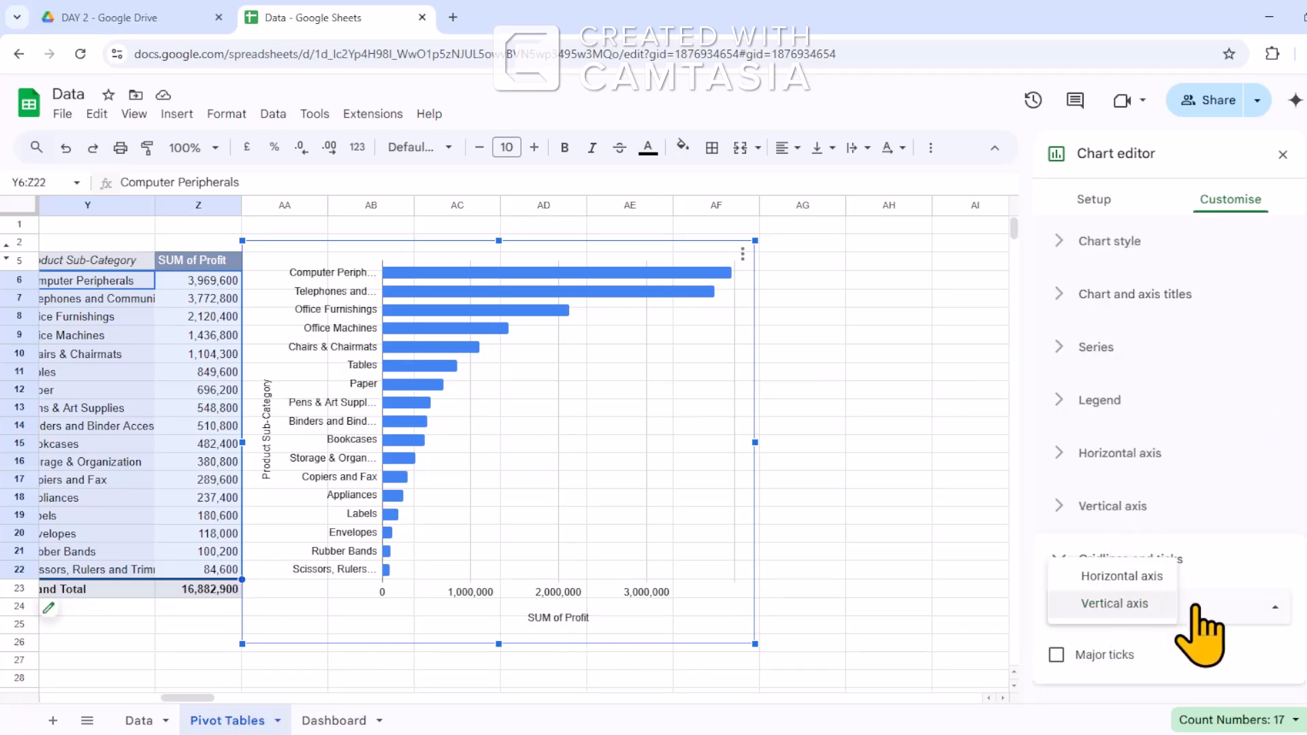
{"action": "left_click", "coordinate": [1120, 578]}
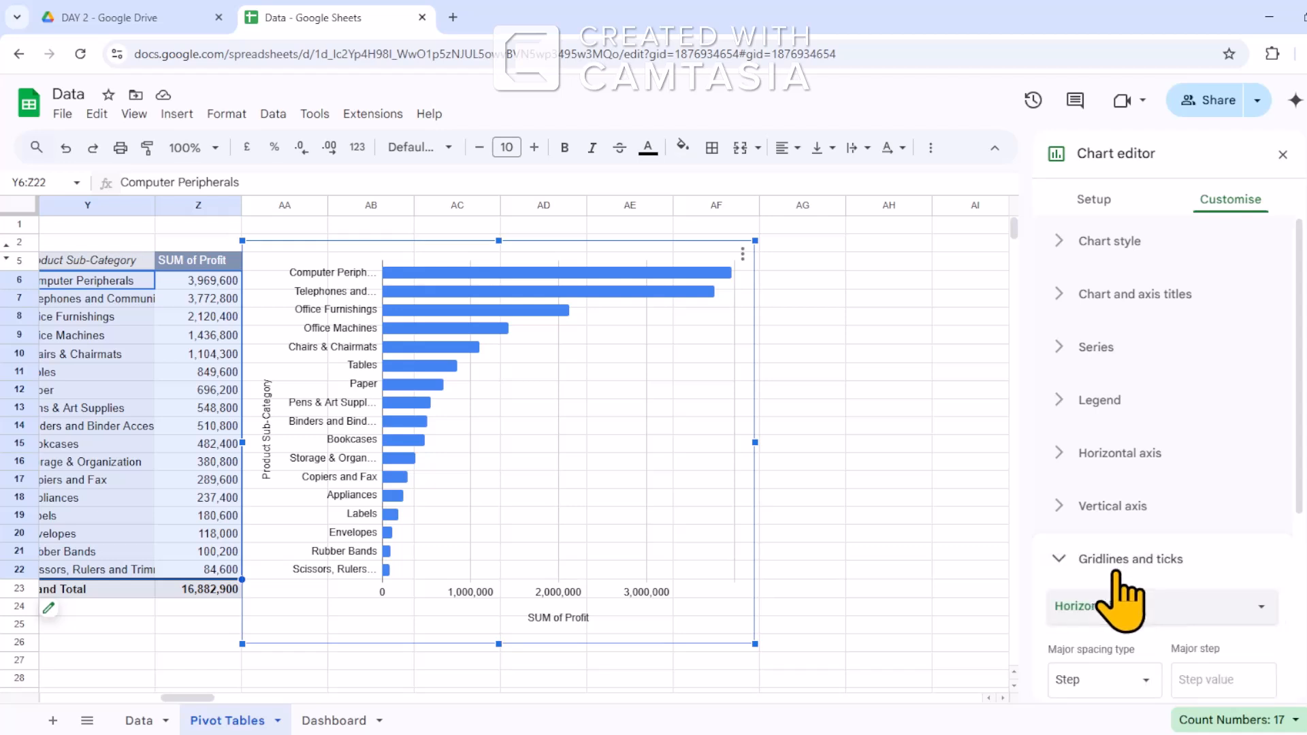
{"action": "left_click", "coordinate": [1078, 558]}
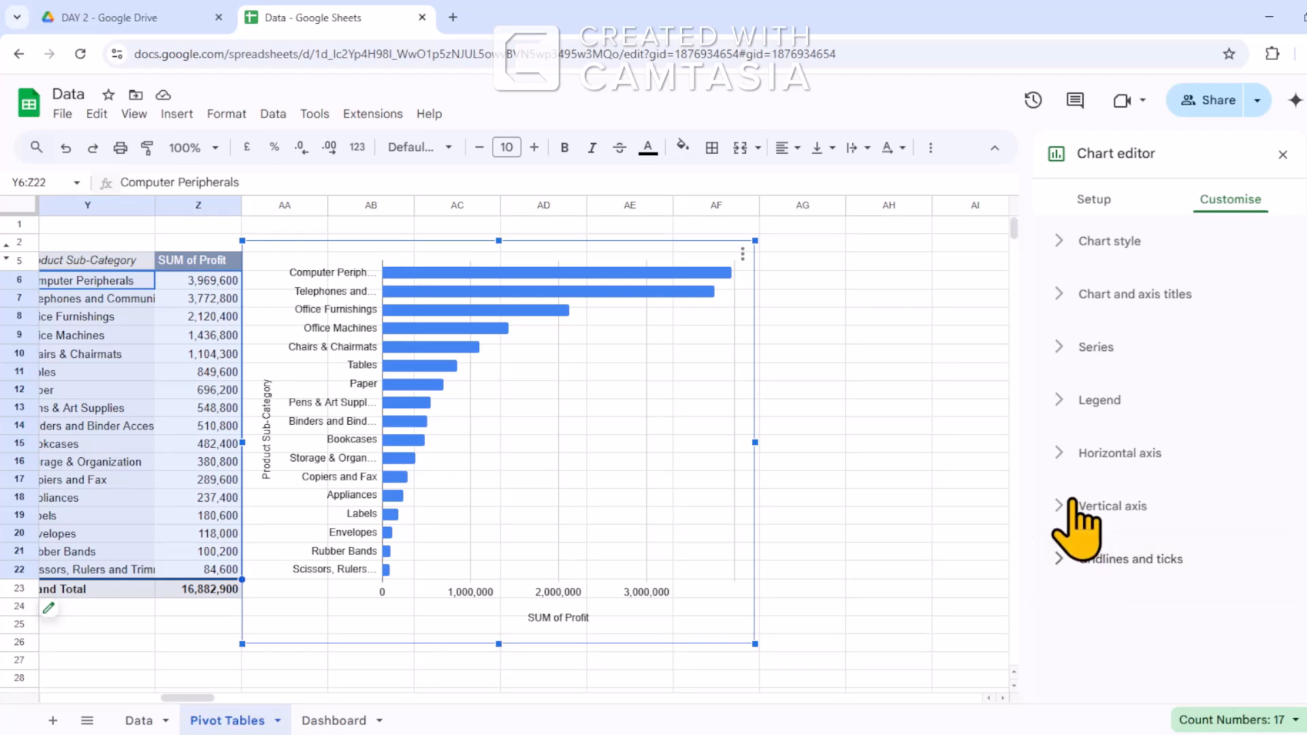
Set the bar chart's legend position to None and deselect the chart.
{"action": "left_click", "coordinate": [1058, 398]}
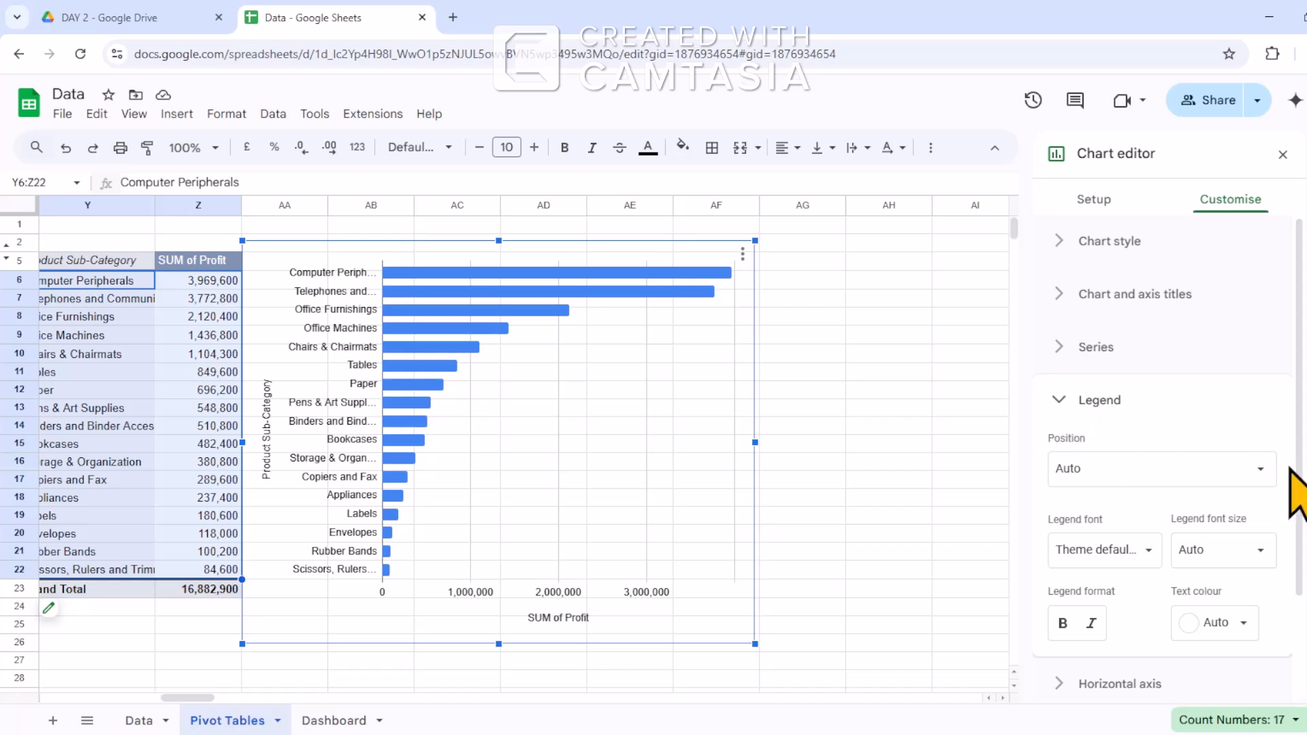
{"action": "left_click", "coordinate": [1263, 470]}
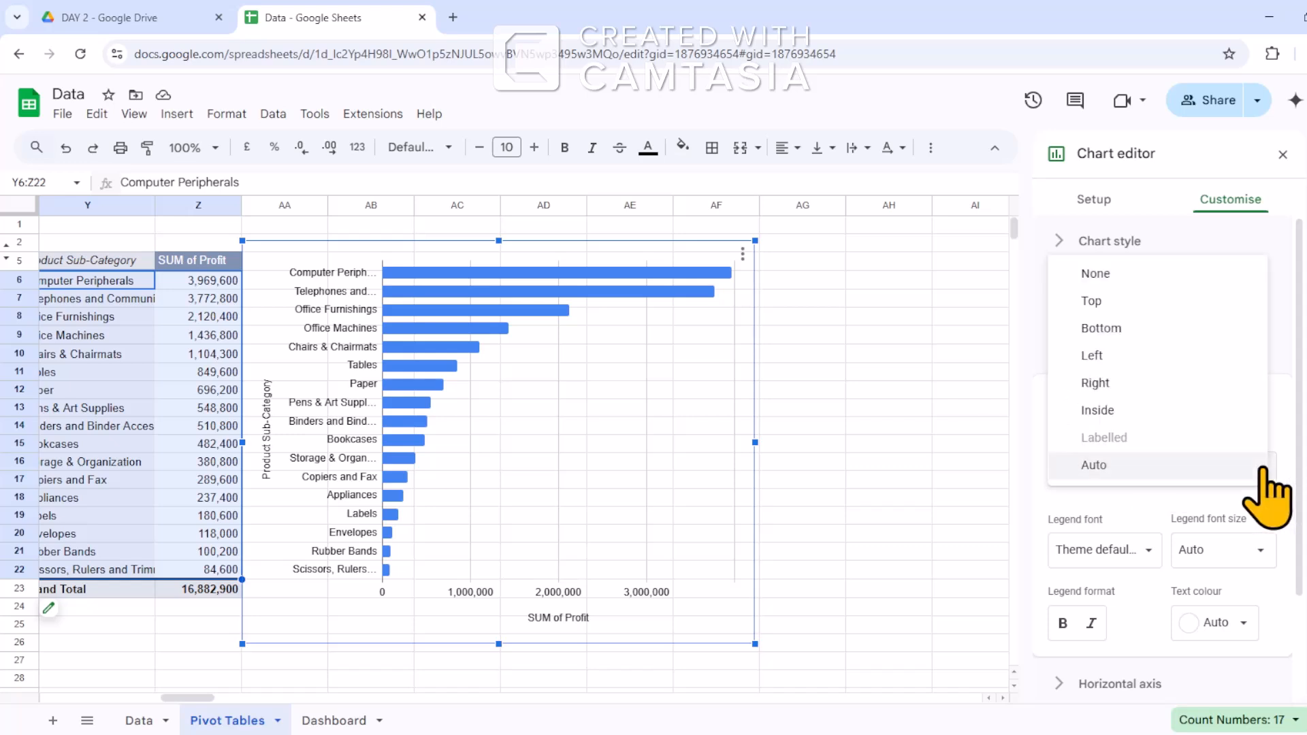
{"action": "left_click", "coordinate": [1132, 278]}
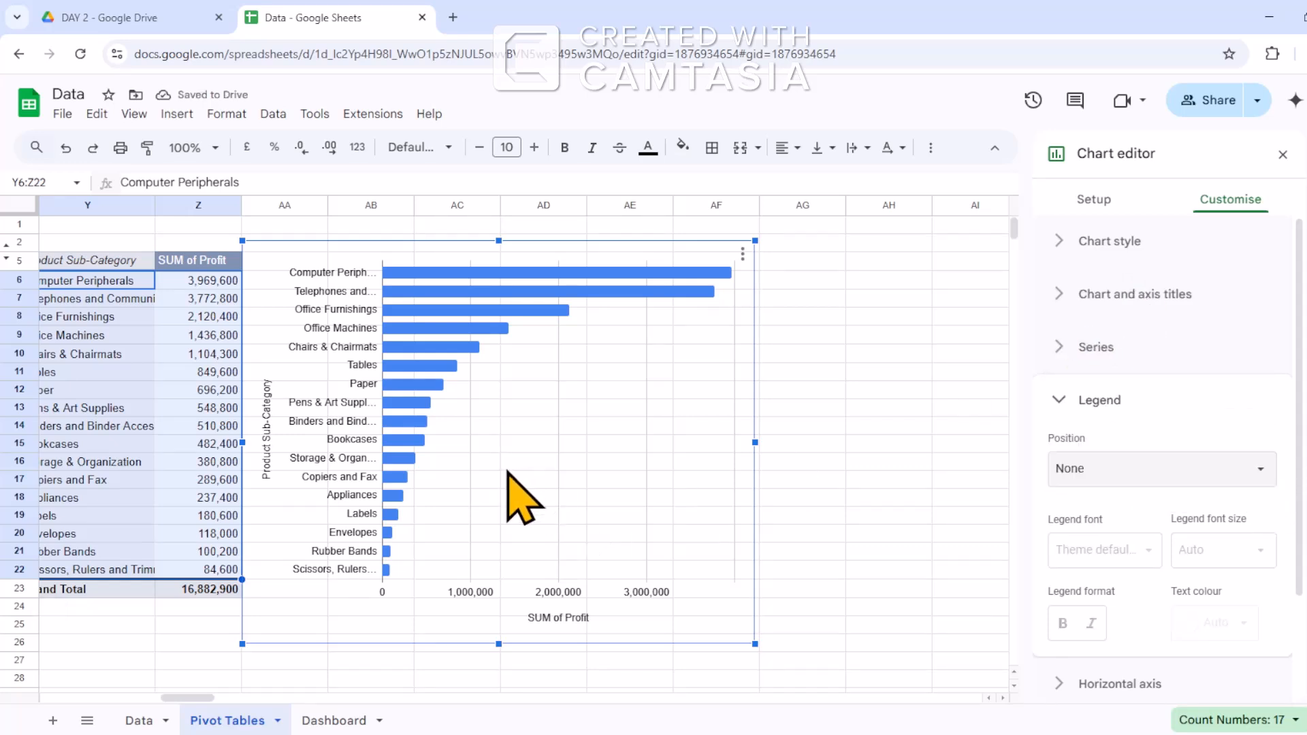
{"action": "left_click", "coordinate": [570, 420]}
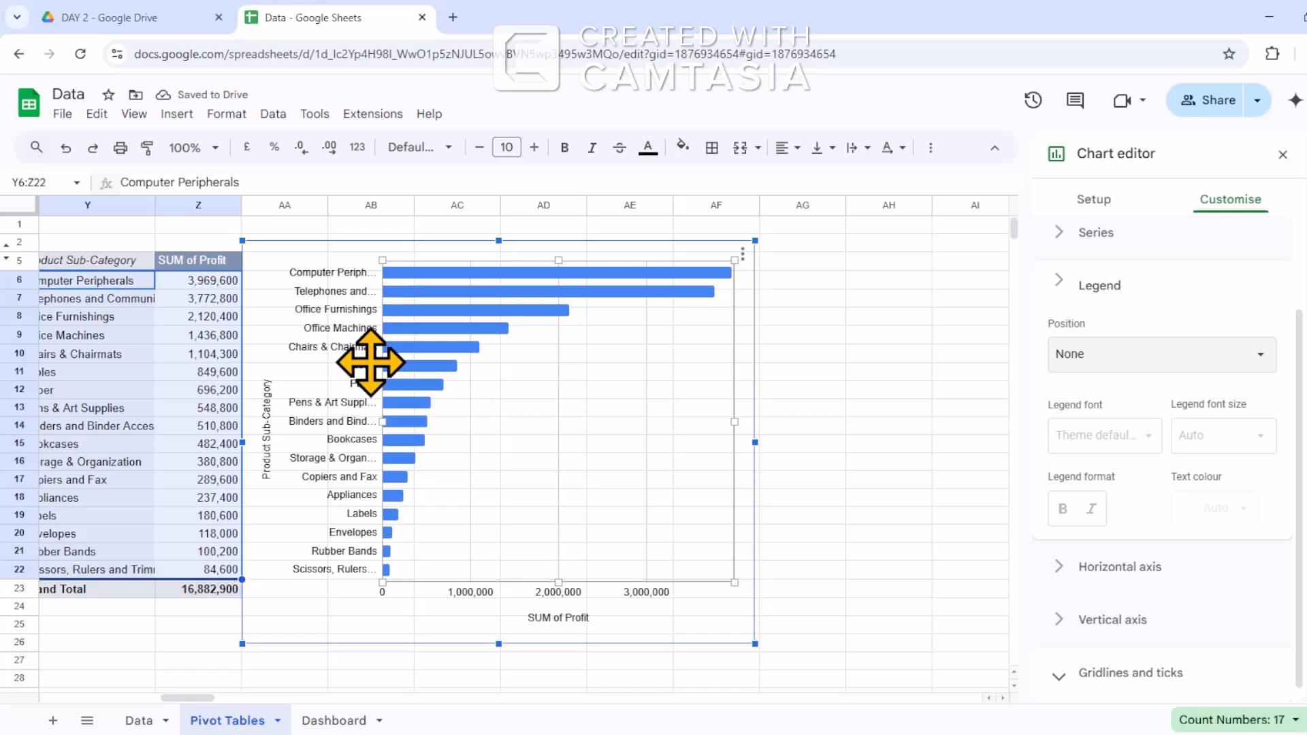
{"action": "left_click", "coordinate": [288, 298]}
{"action": "left_click", "coordinate": [811, 552]}
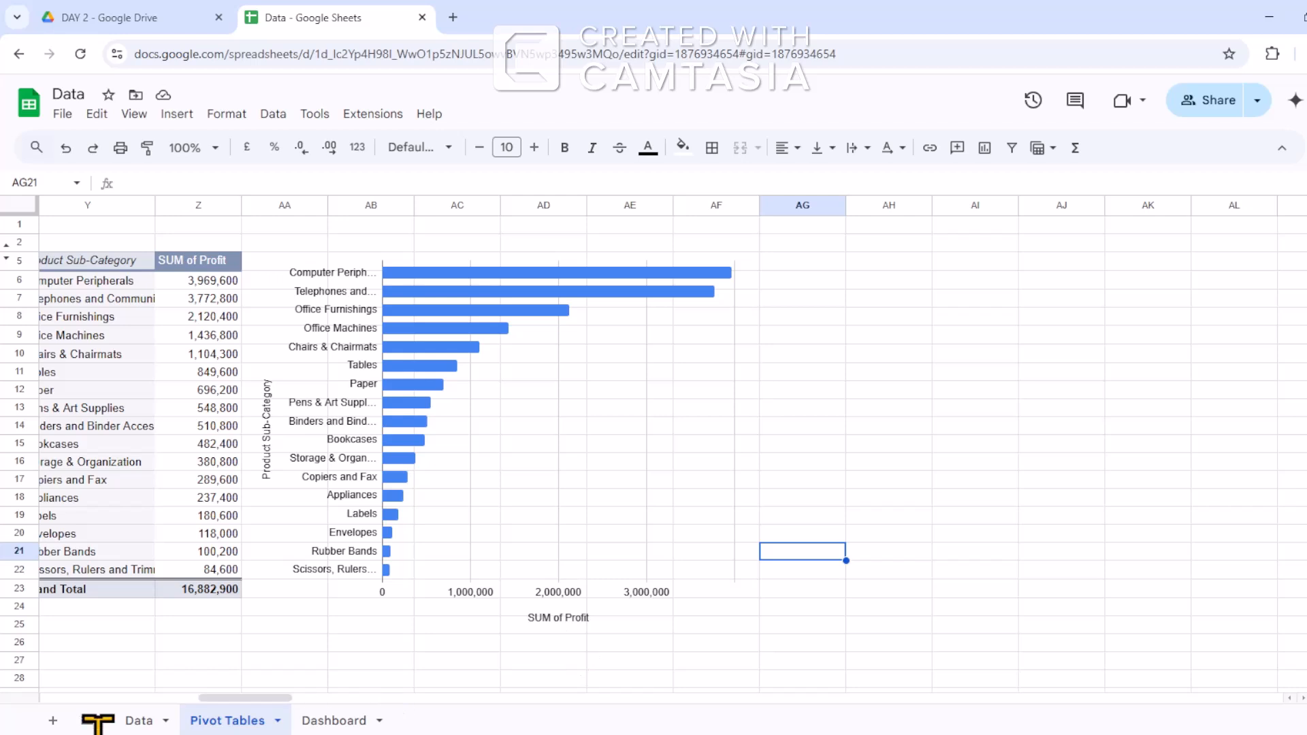
Copy the product sub-category bar chart from the Pivot Tables sheet and paste it beside the existing panels on the Dashboard sheet.
{"action": "left_click", "coordinate": [310, 720]}
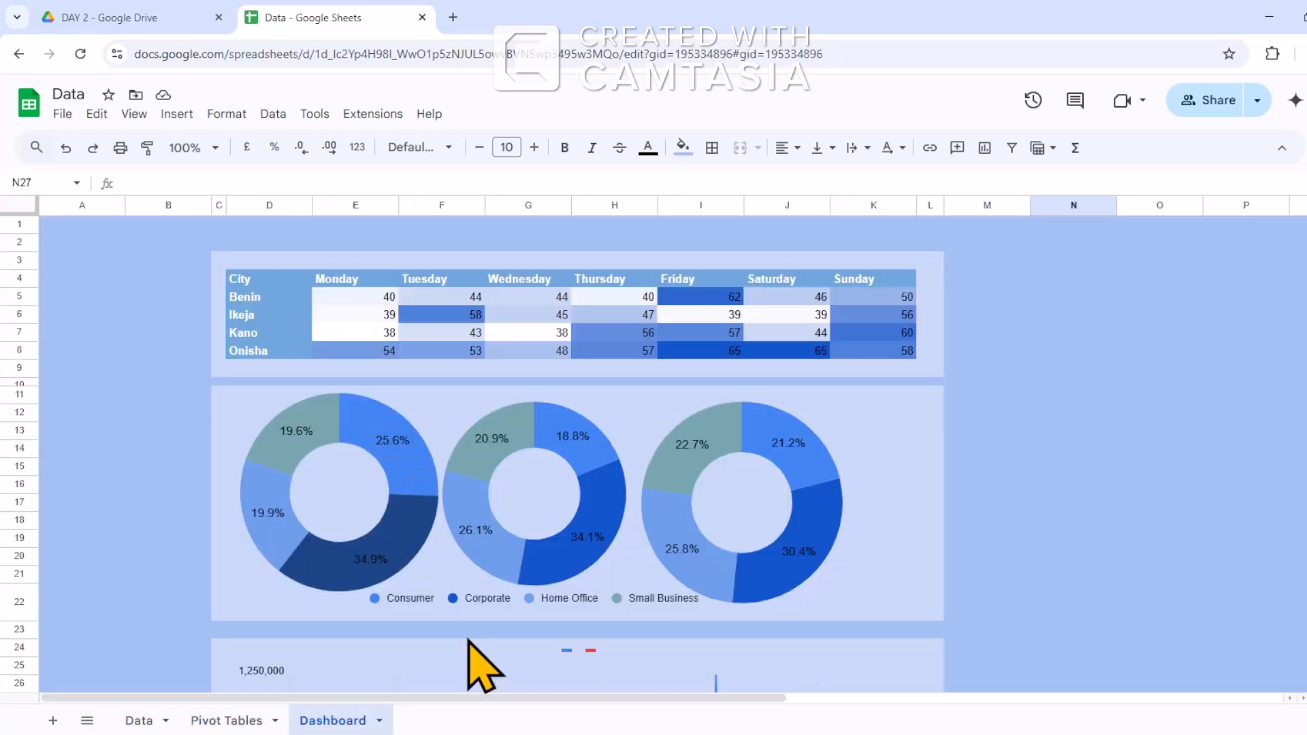
{"action": "left_click_drag", "start_coordinate": [701, 699], "coordinate": [888, 646]}
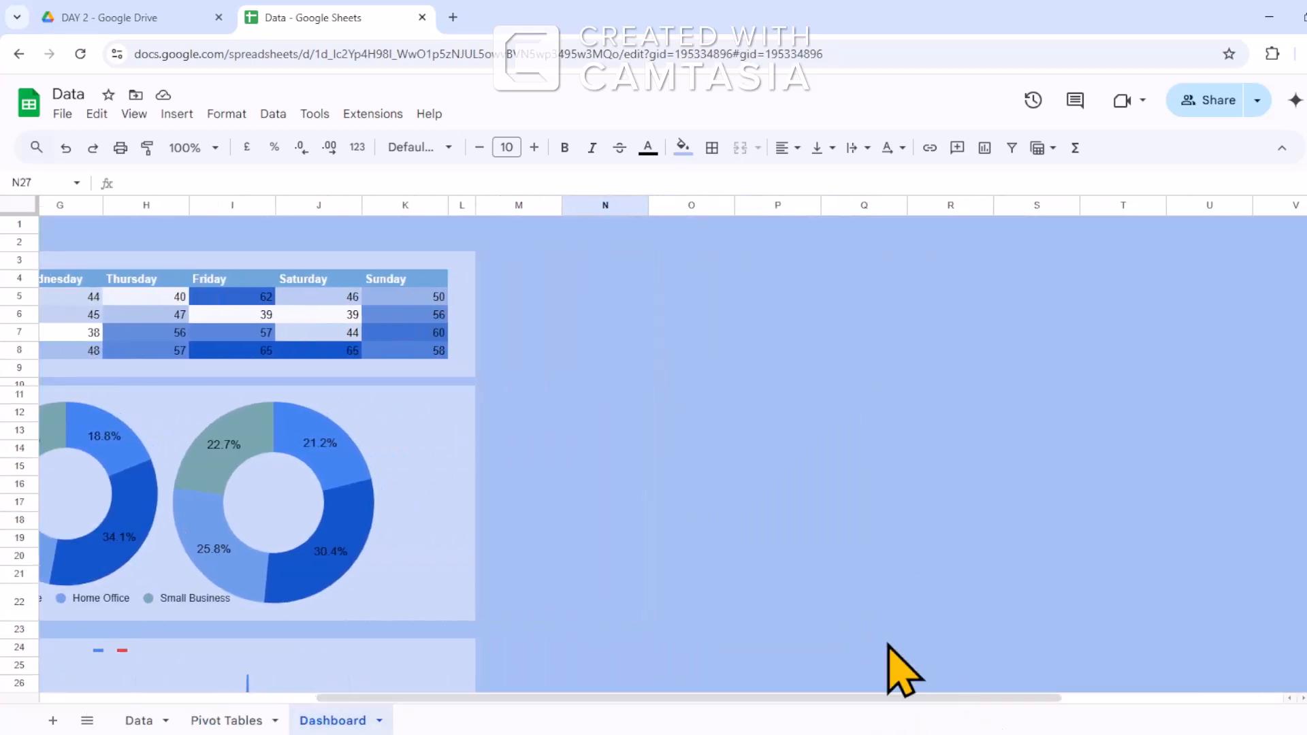
{"action": "left_click", "coordinate": [525, 264]}
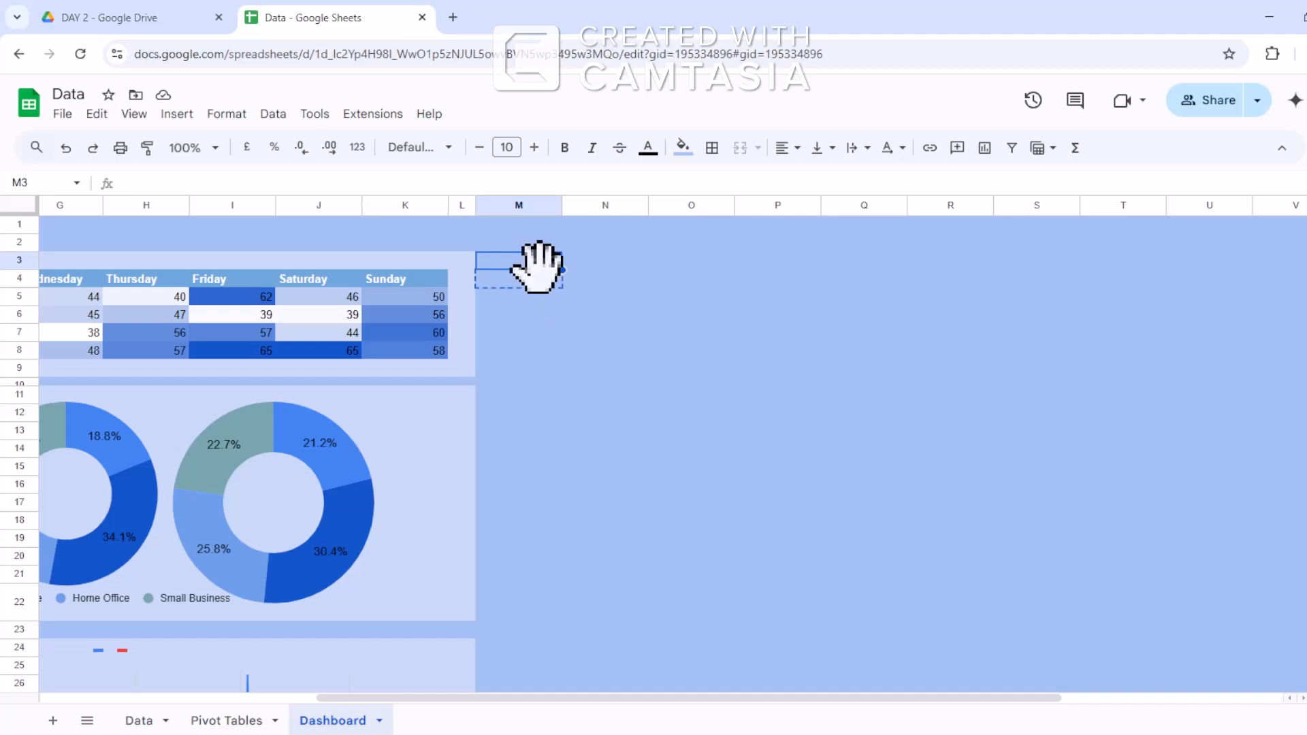
{"action": "left_click_drag", "start_coordinate": [538, 267], "coordinate": [541, 274]}
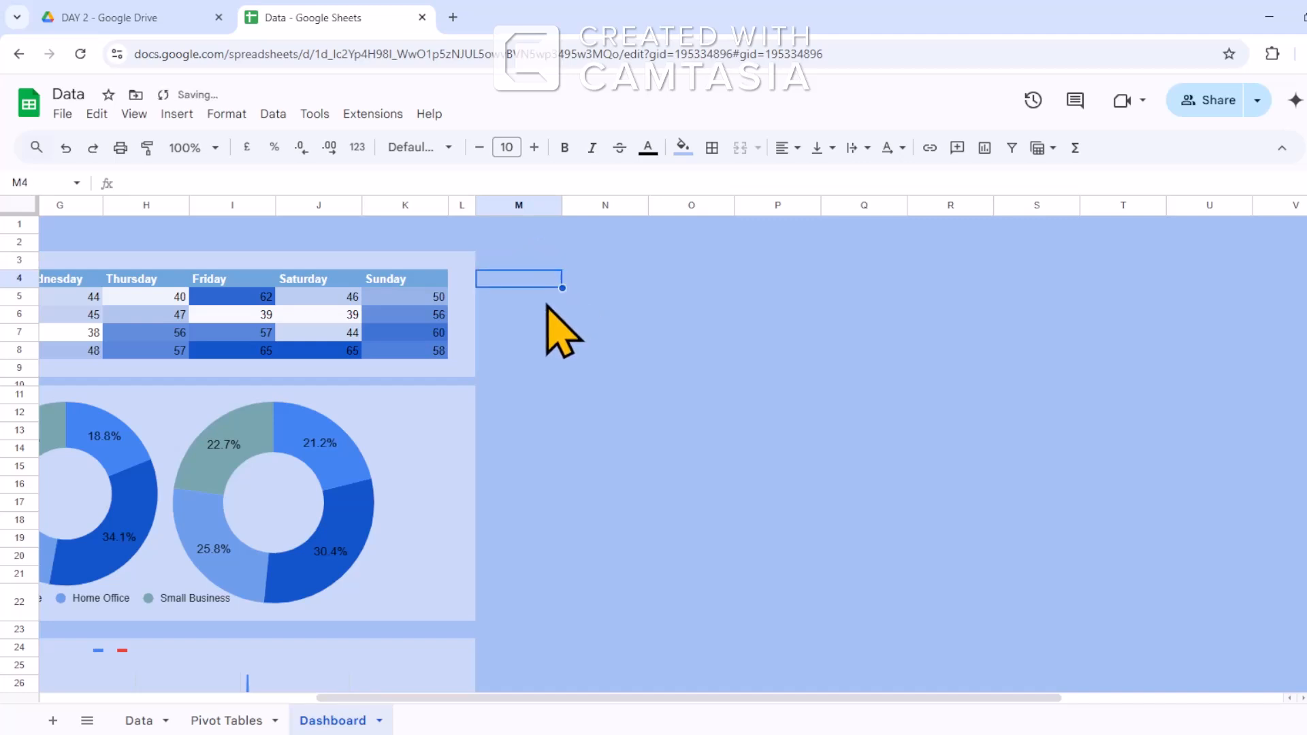
{"action": "left_click", "coordinate": [247, 726]}
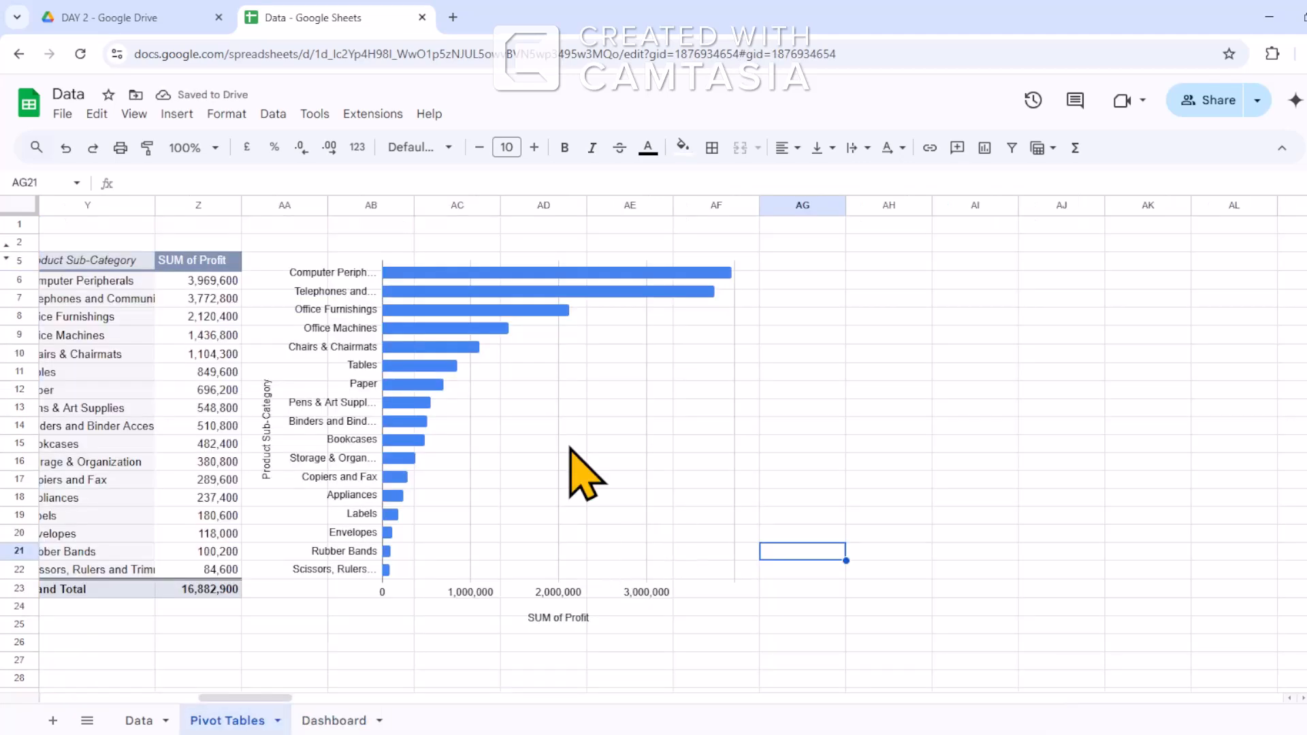
{"action": "left_click", "coordinate": [355, 720]}
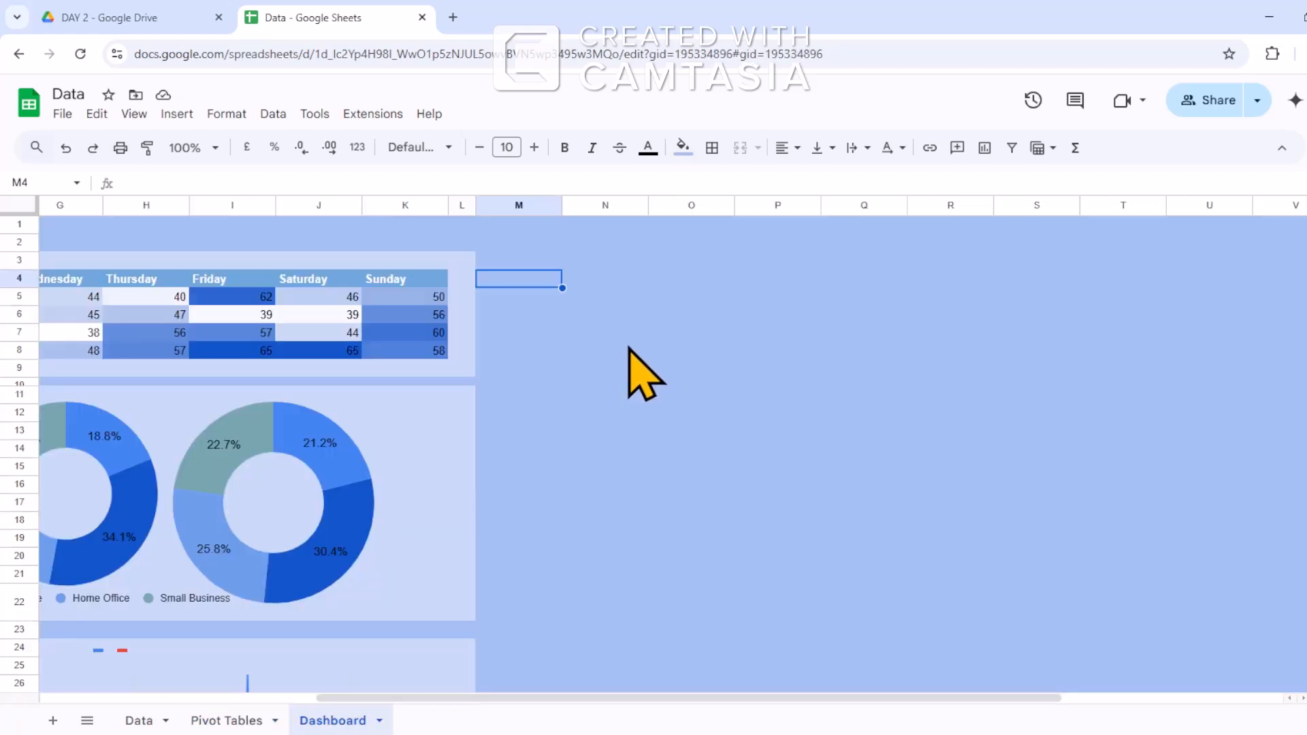
{"action": "left_click", "coordinate": [599, 297]}
{"action": "key", "text": "ctrl+v"}
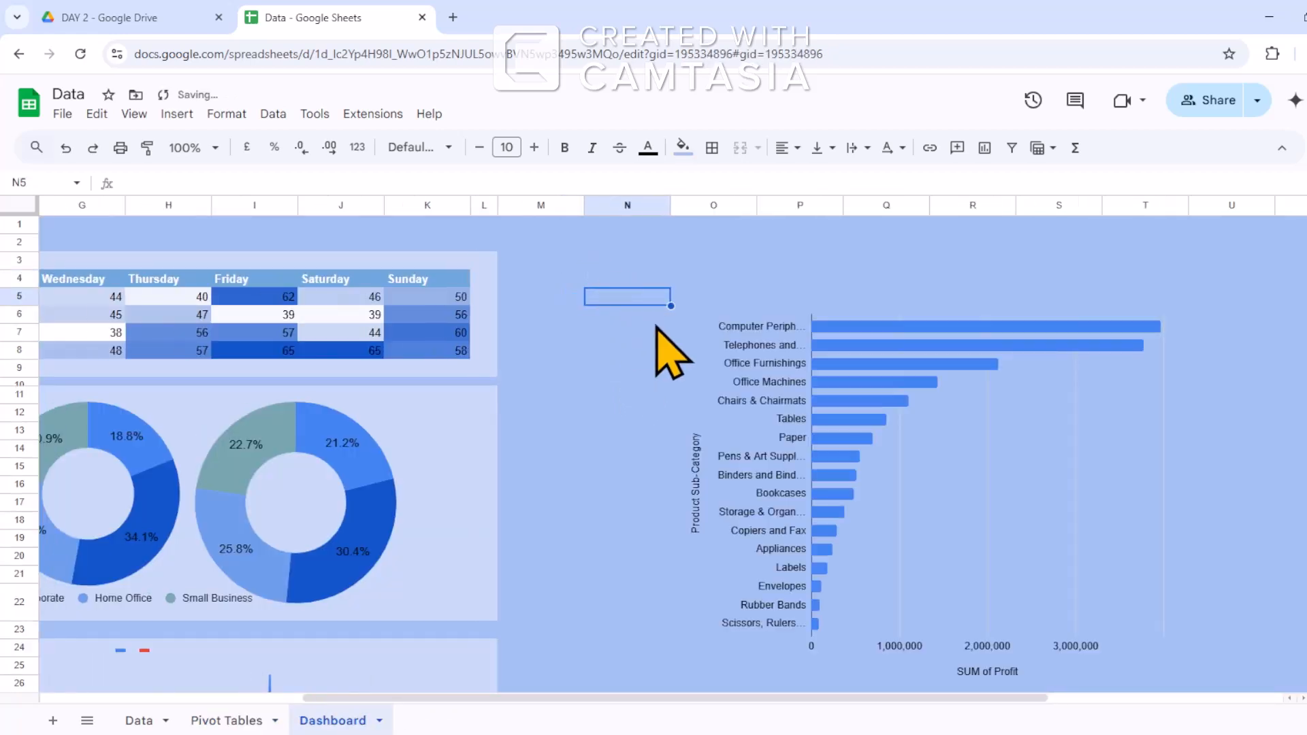
Narrow column M into a spacer and fill N3:R40 with the light blue of the other dashboard panels.
{"action": "left_click", "coordinate": [518, 260]}
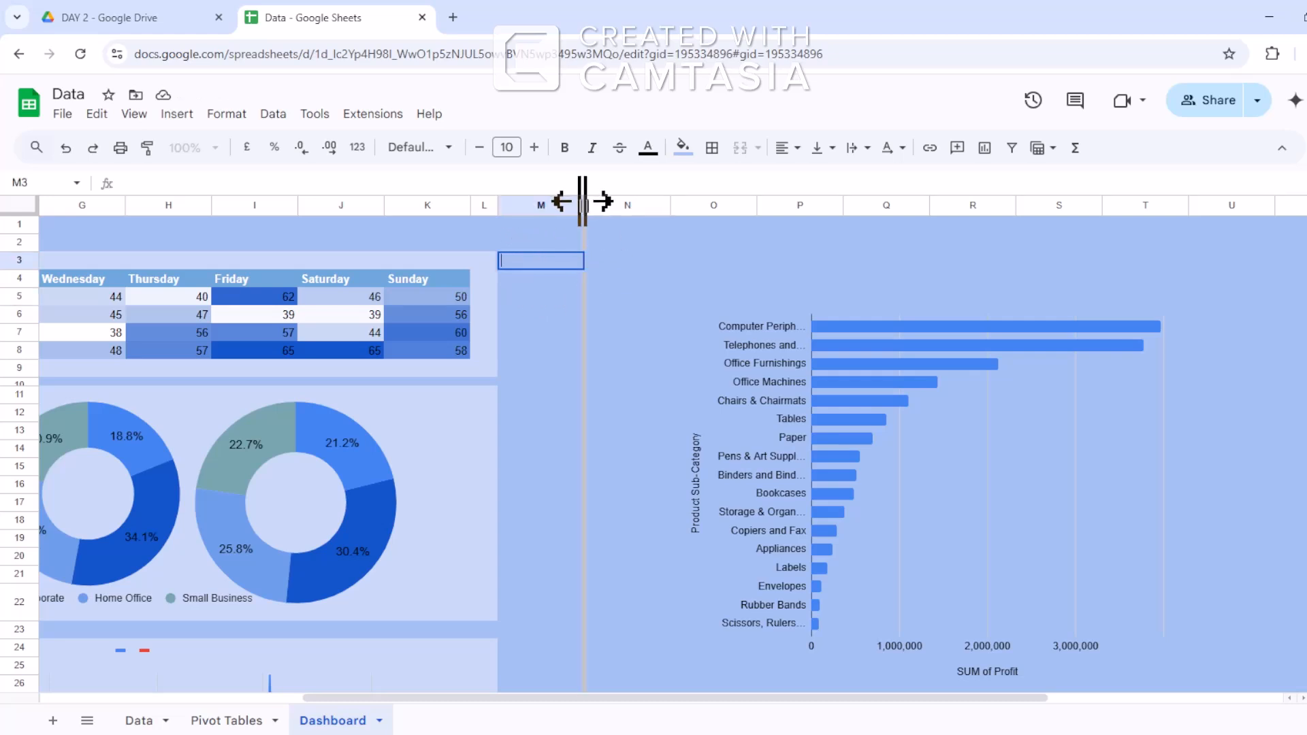
{"action": "left_click_drag", "start_coordinate": [582, 201], "coordinate": [529, 208]}
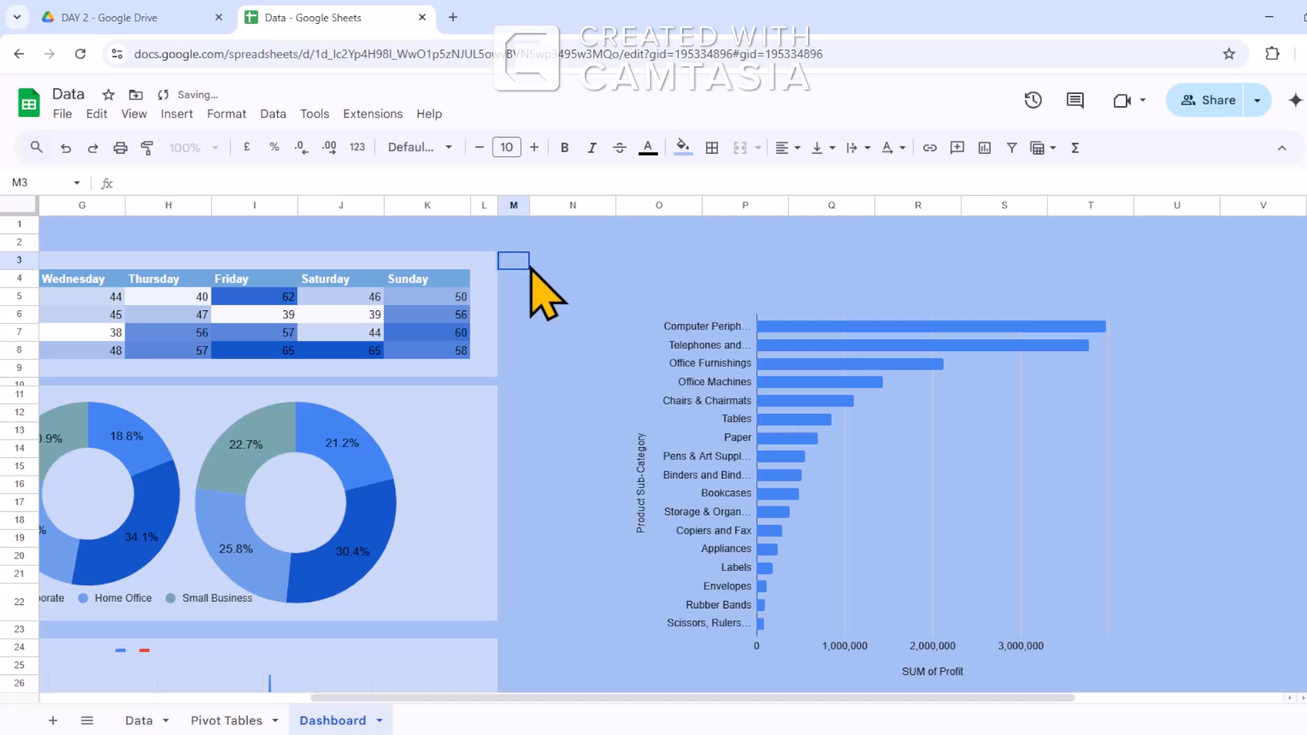
{"action": "mouse_move", "coordinate": [572, 260]}
{"action": "left_mouse_down"}
{"action": "mouse_move", "coordinate": [714, 432]}
{"action": "mouse_move", "coordinate": [742, 705]}
{"action": "mouse_move", "coordinate": [757, 693]}
{"action": "mouse_move", "coordinate": [753, 671]}
{"action": "mouse_move", "coordinate": [761, 724]}
{"action": "mouse_move", "coordinate": [768, 671]}
{"action": "mouse_move", "coordinate": [746, 681]}
{"action": "mouse_move", "coordinate": [744, 663]}
{"action": "mouse_move", "coordinate": [926, 677]}
{"action": "left_mouse_up"}
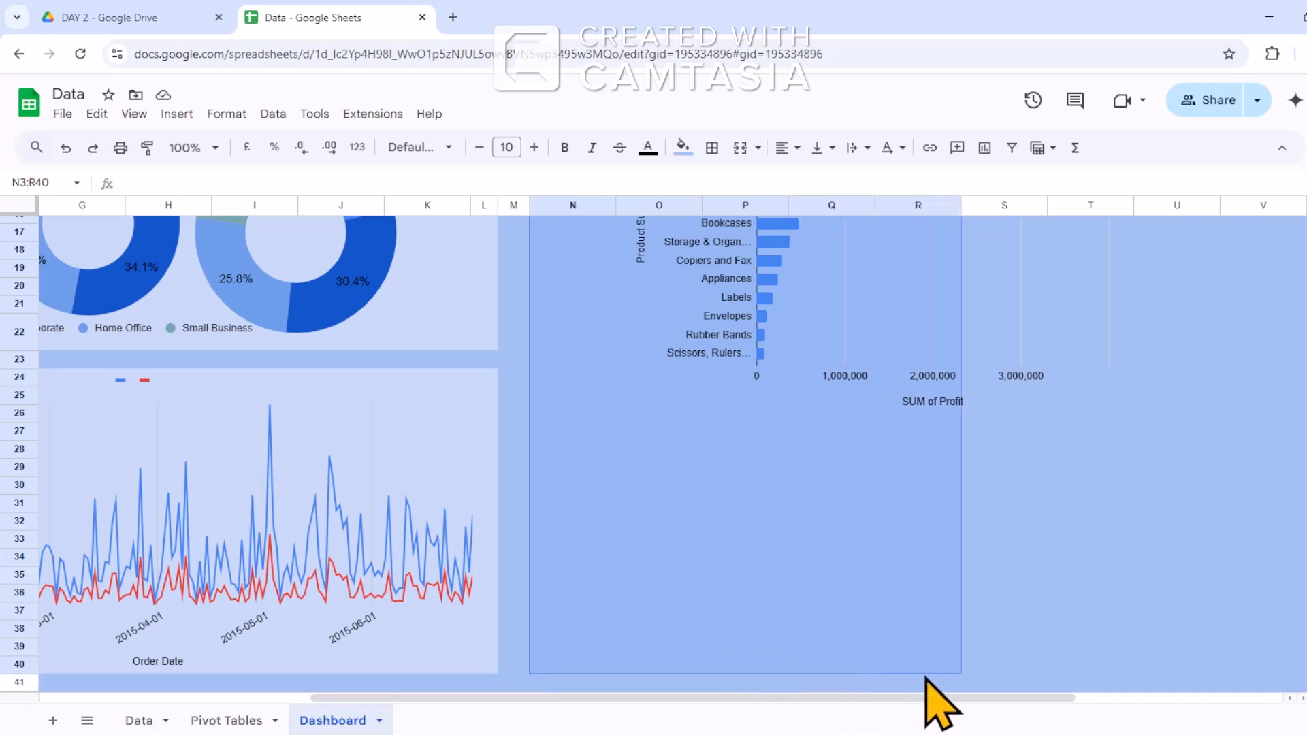
{"action": "scroll", "coordinate": [617, 524], "scroll_direction": "up", "scroll_amount": 4}
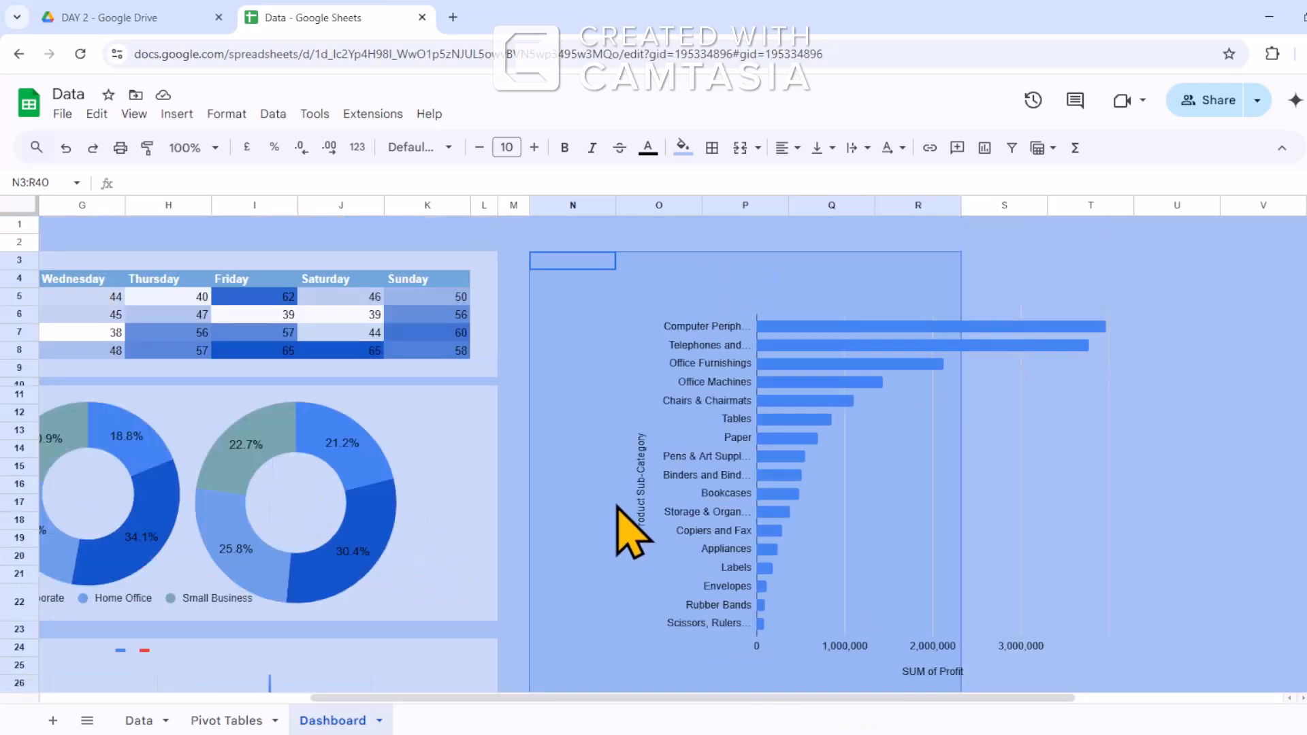
{"action": "left_click", "coordinate": [683, 147]}
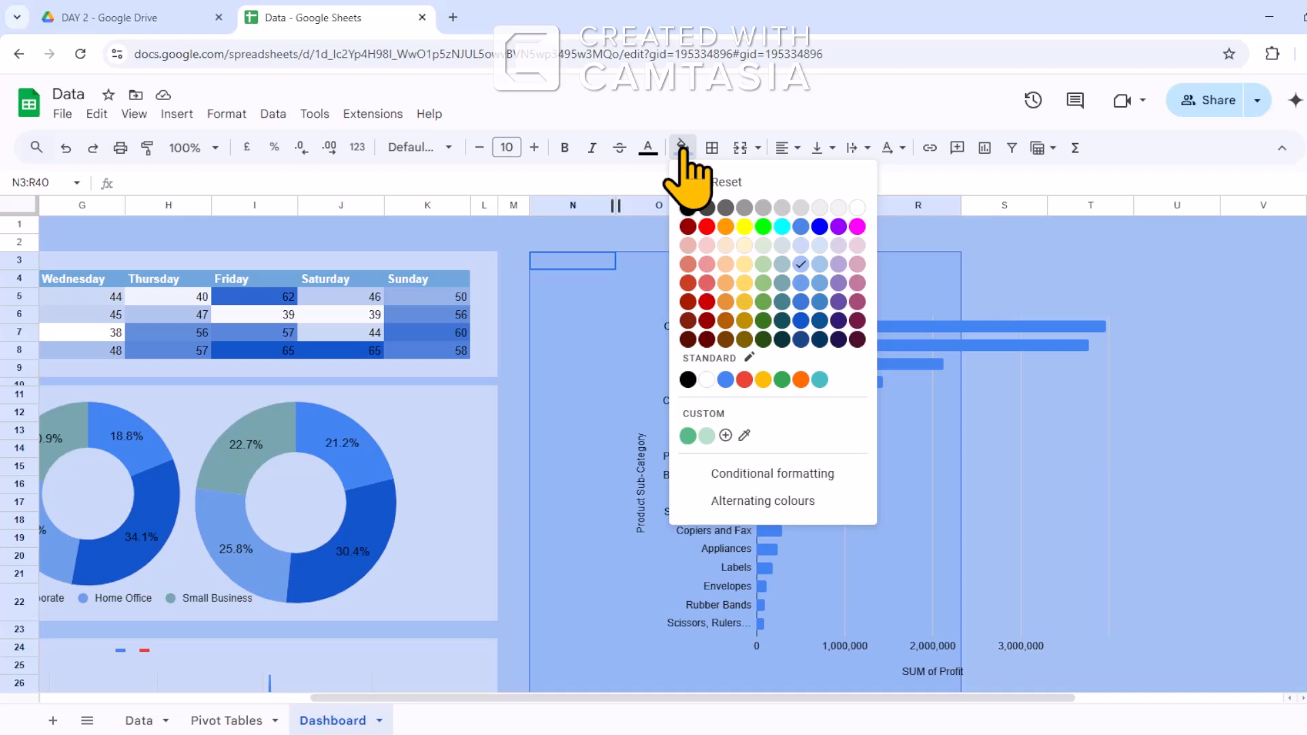
{"action": "left_click", "coordinate": [805, 262]}
Move the bar chart left over the new light blue panel starting at column N.
{"action": "left_click", "coordinate": [821, 409]}
{"action": "scroll", "coordinate": [821, 409], "scroll_direction": "left", "scroll_amount": 1}
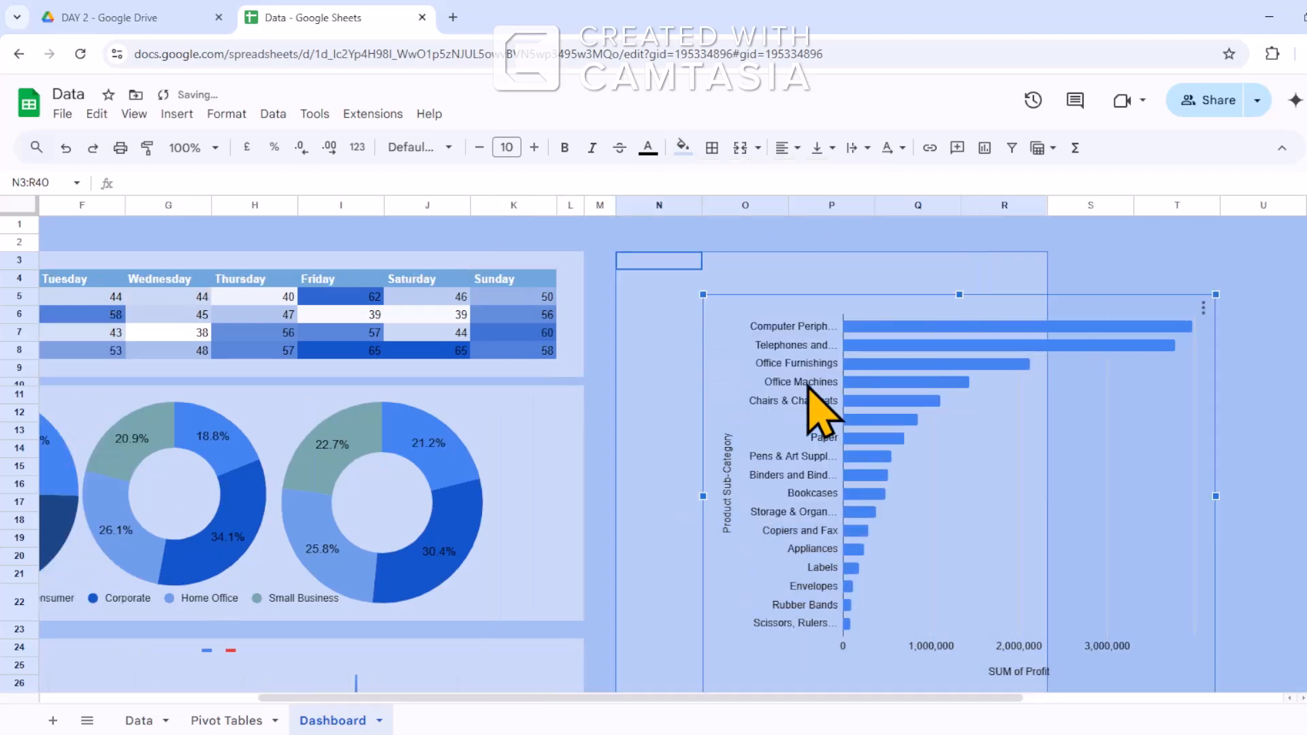
{"action": "left_click_drag", "start_coordinate": [1005, 463], "coordinate": [874, 439]}
{"action": "scroll", "coordinate": [1042, 262], "scroll_direction": "left", "scroll_amount": 1}
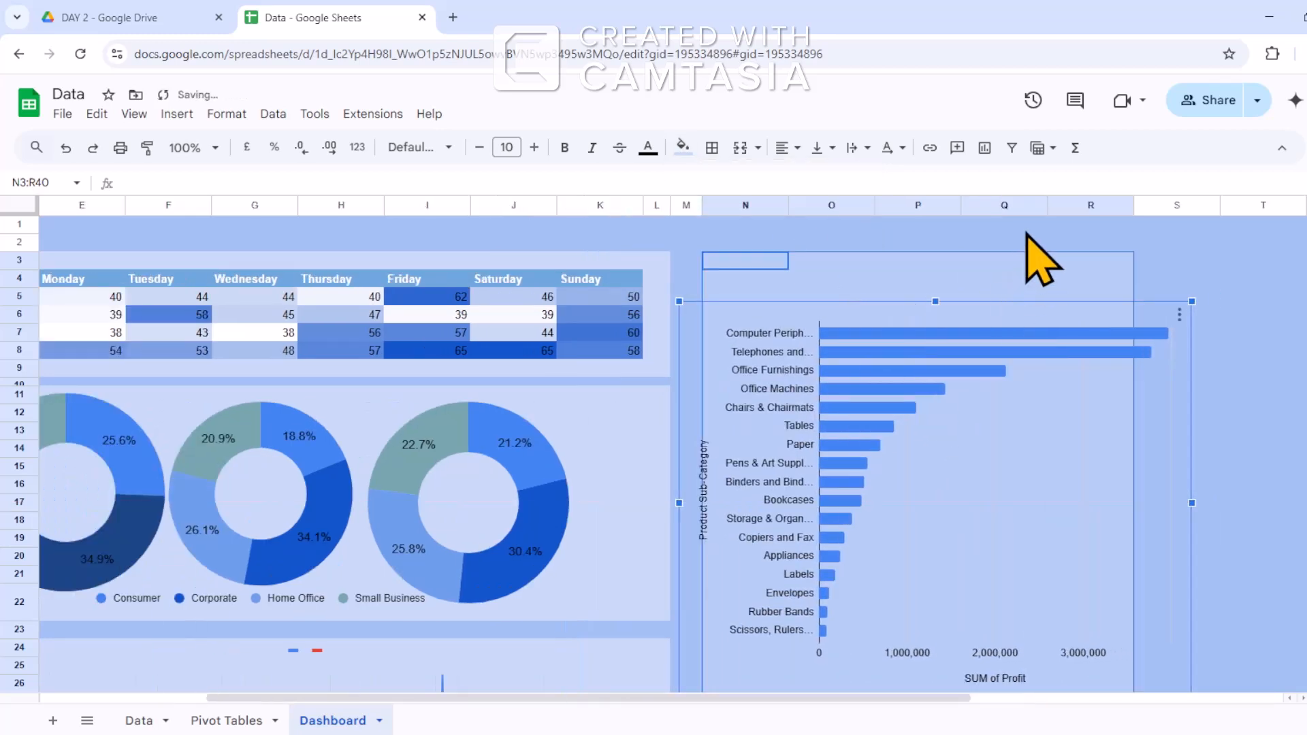
Widen the chart's background panel by filling S3:S40 with the same light blue.
{"action": "left_click", "coordinate": [1153, 261]}
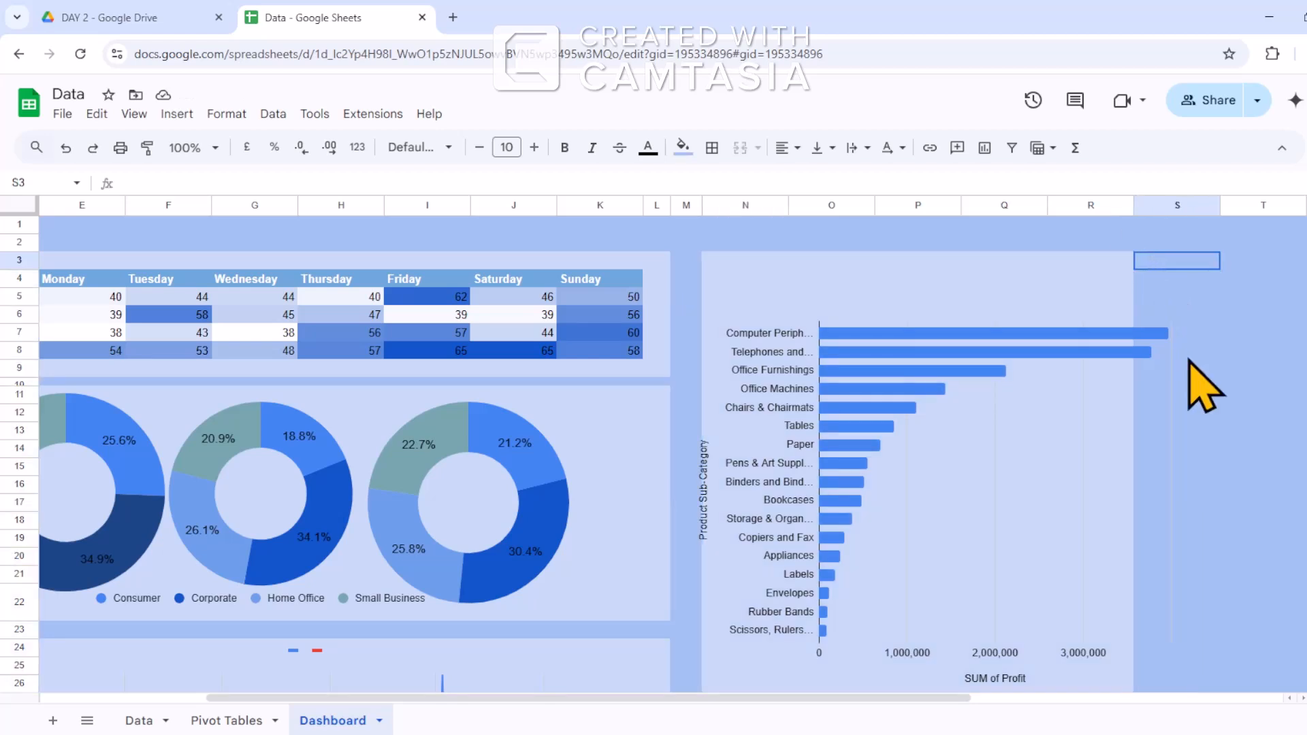
{"action": "left_click_drag", "start_coordinate": [1189, 362], "coordinate": [1219, 636]}
{"action": "left_click", "coordinate": [681, 147]}
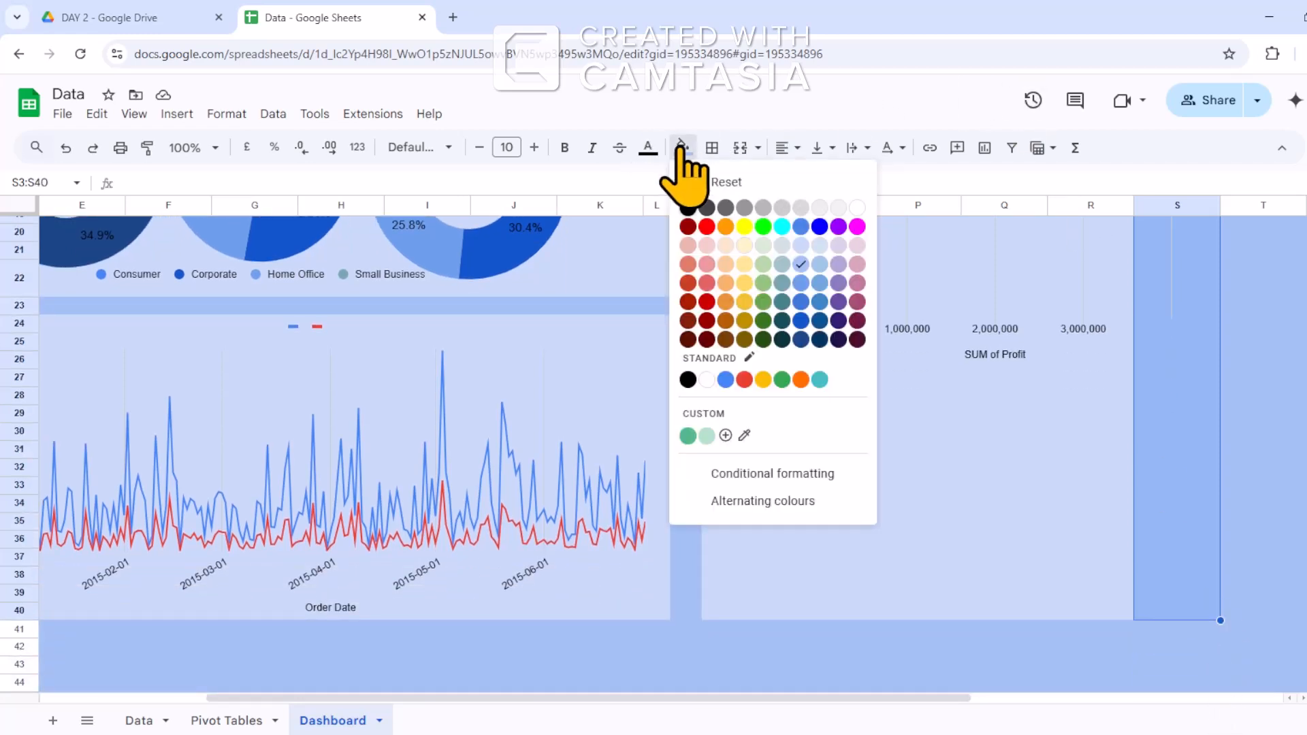
{"action": "left_click", "coordinate": [801, 245]}
{"action": "scroll", "coordinate": [960, 395], "scroll_direction": "up", "scroll_amount": 5}
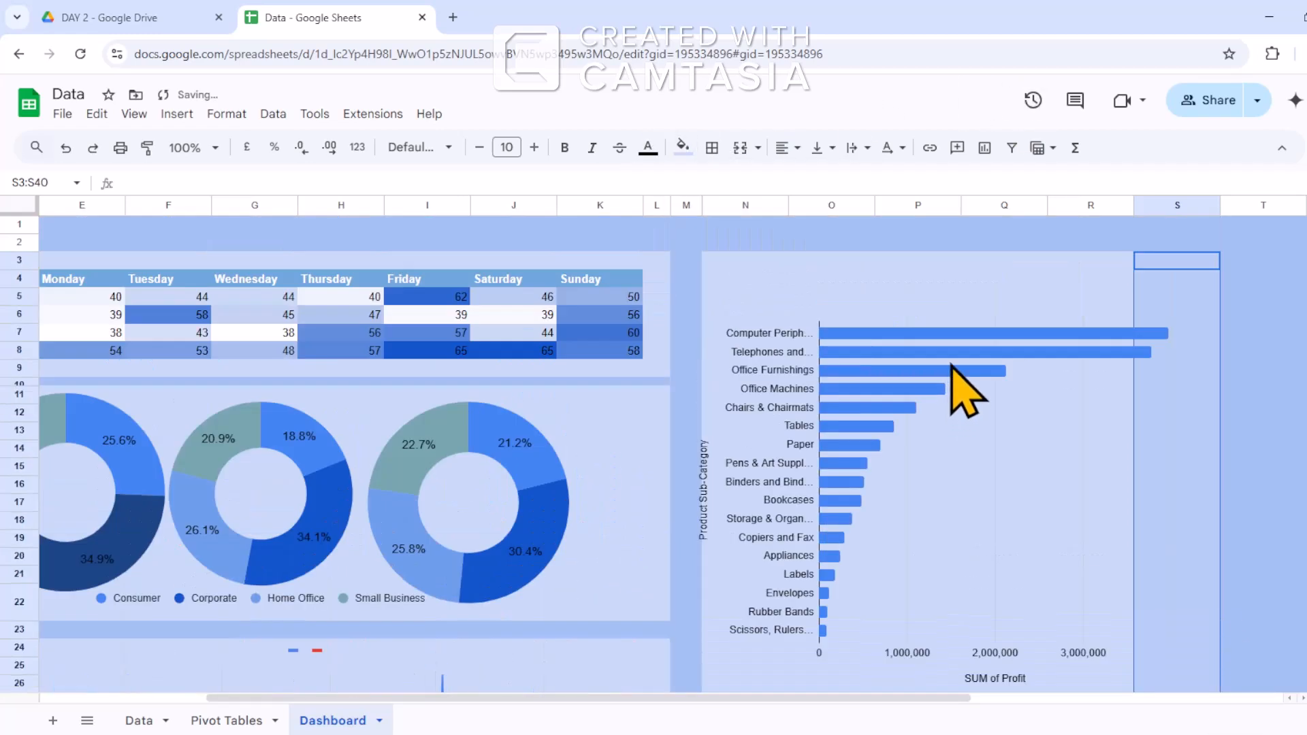
Shift the bar chart right so its left edge sits just inside column N of the panel.
{"action": "scroll", "coordinate": [926, 398], "scroll_direction": "left", "scroll_amount": 1}
{"action": "left_click", "coordinate": [927, 388]}
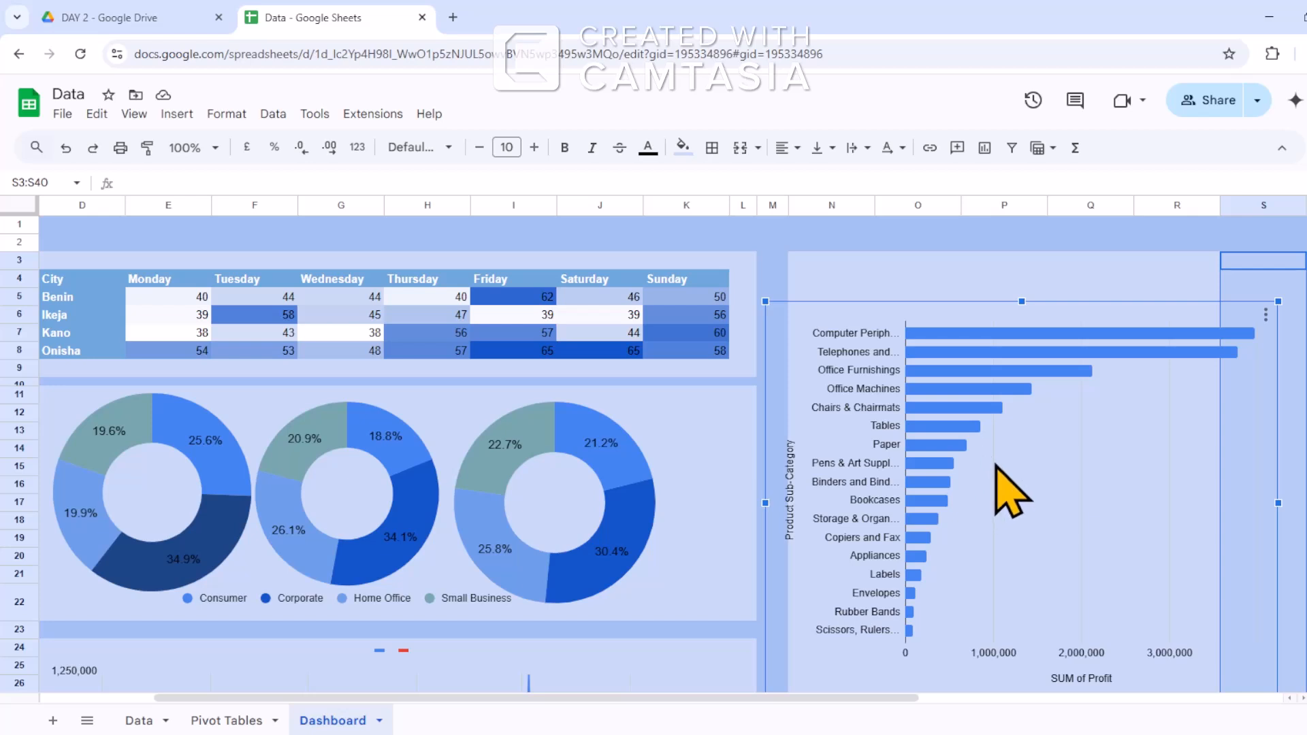
{"action": "left_click", "coordinate": [1038, 271]}
{"action": "scroll", "coordinate": [1027, 395], "scroll_direction": "left", "scroll_amount": 1}
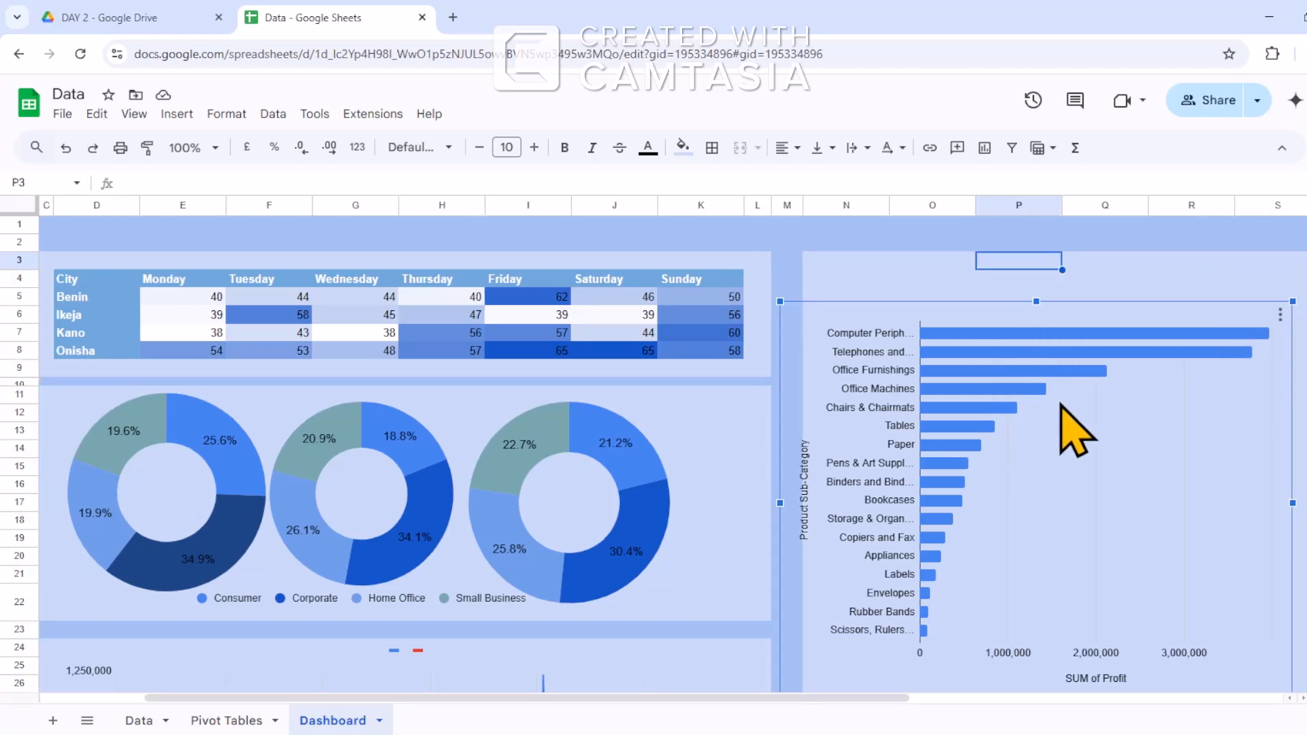
{"action": "left_click_drag", "start_coordinate": [1064, 429], "coordinate": [1103, 411]}
{"action": "scroll", "coordinate": [1103, 410], "scroll_direction": "left", "scroll_amount": 1}
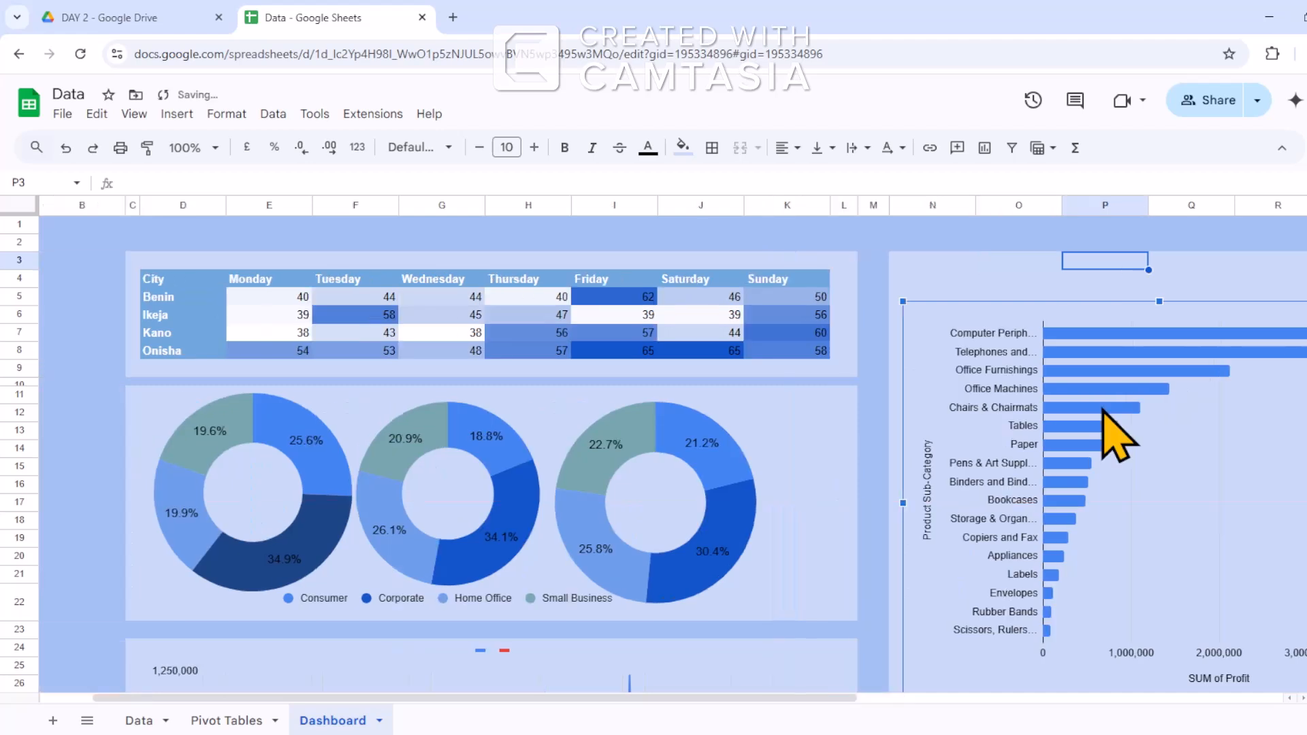
Stretch the bar chart down to about row 39 and nudge it left to fit the panel's width.
{"action": "scroll", "coordinate": [1104, 401], "scroll_direction": "down", "scroll_amount": 5}
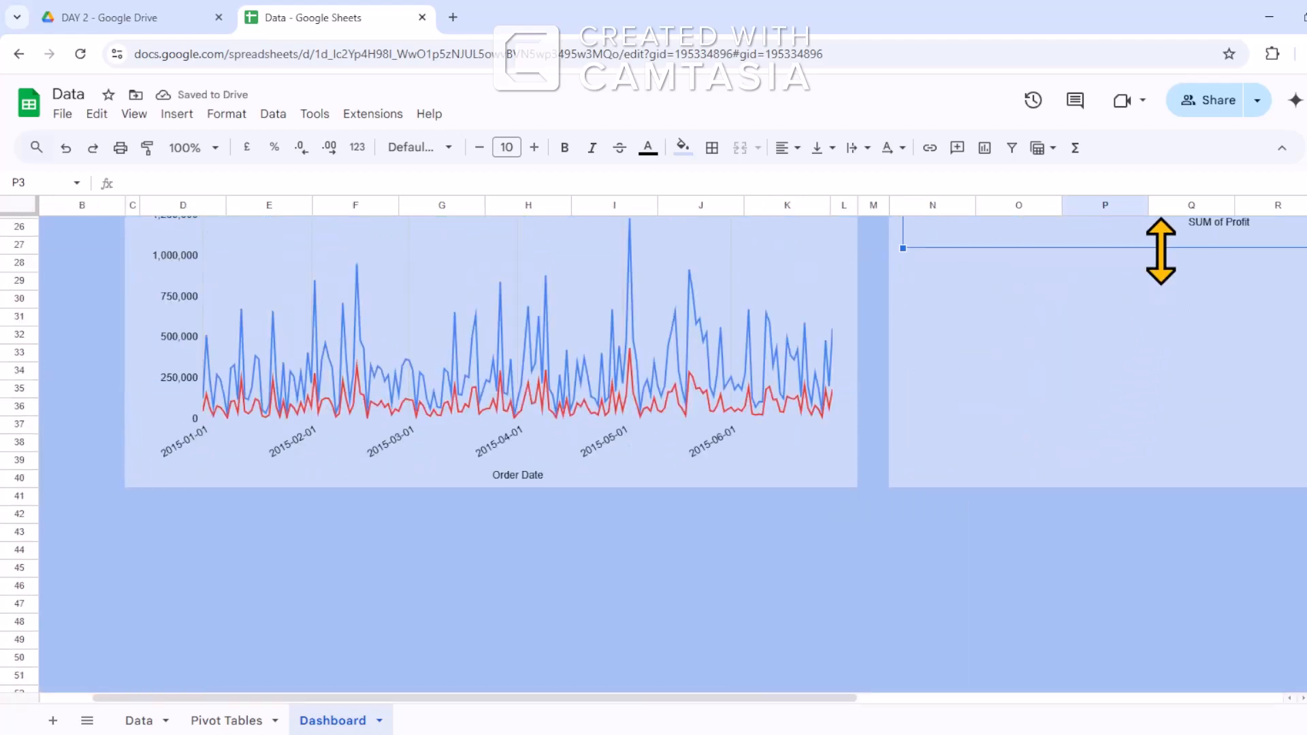
{"action": "left_click_drag", "start_coordinate": [1160, 251], "coordinate": [1170, 458]}
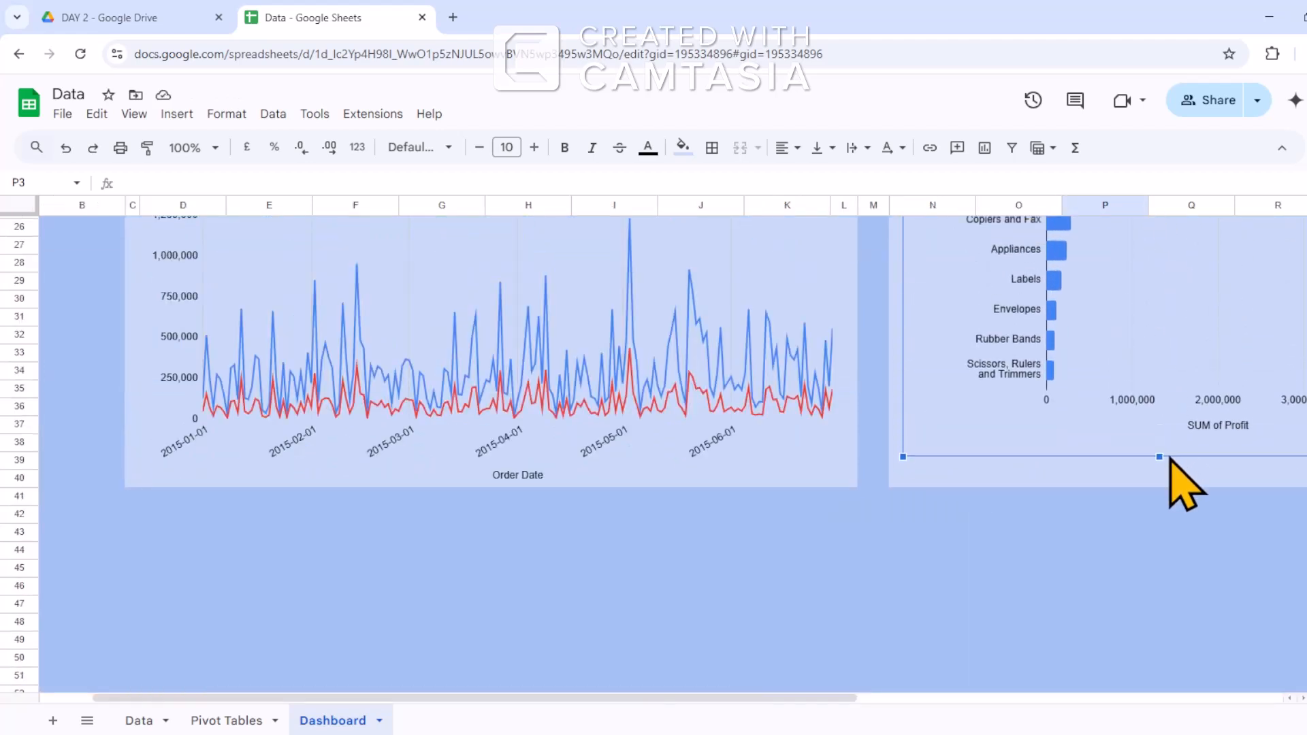
{"action": "left_click_drag", "start_coordinate": [692, 697], "coordinate": [821, 708]}
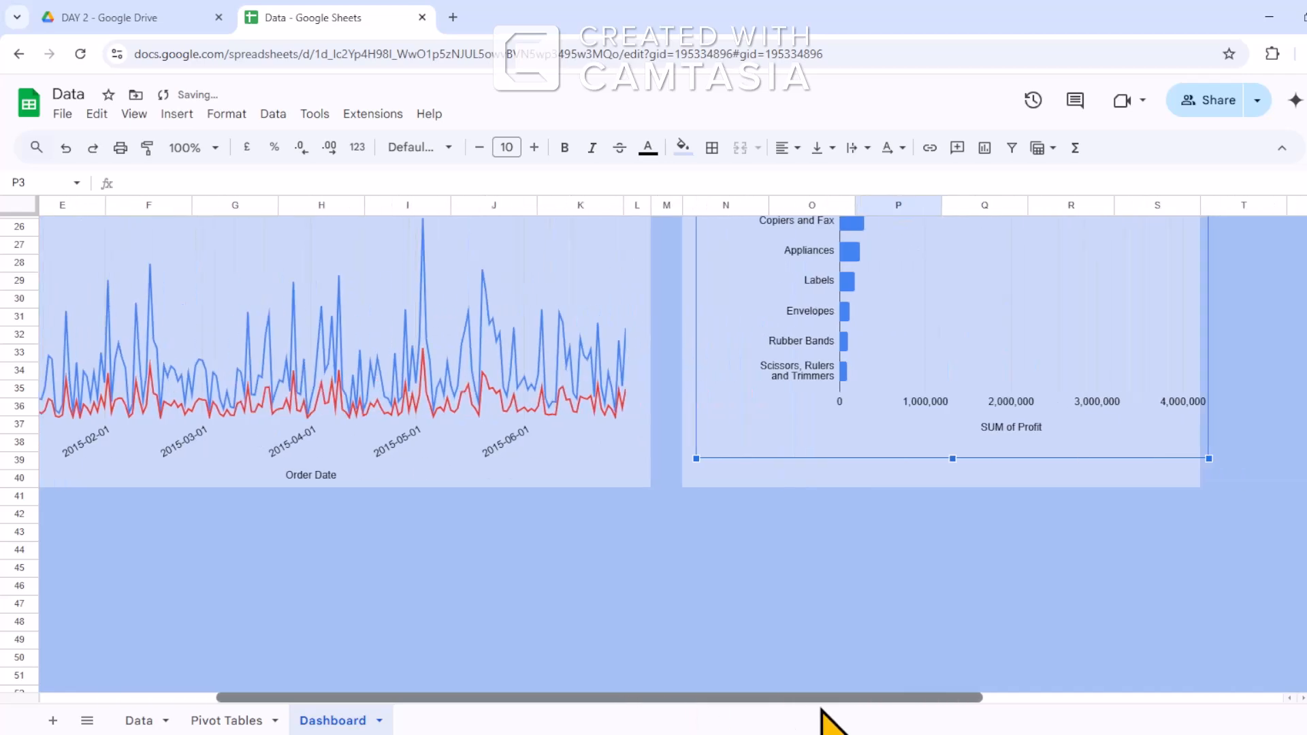
{"action": "scroll", "coordinate": [826, 589], "scroll_direction": "up", "scroll_amount": 3}
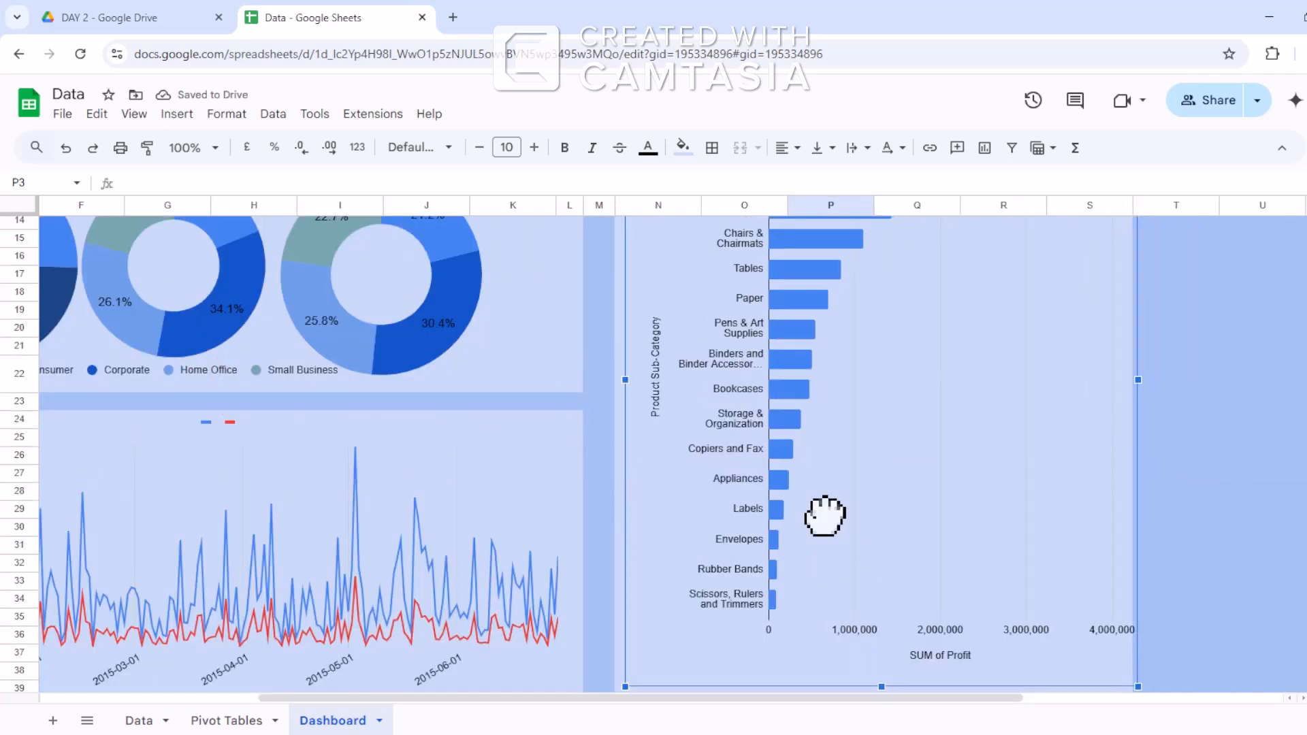
{"action": "left_click_drag", "start_coordinate": [826, 516], "coordinate": [816, 519]}
{"action": "scroll", "coordinate": [853, 538], "scroll_direction": "up", "scroll_amount": 5}
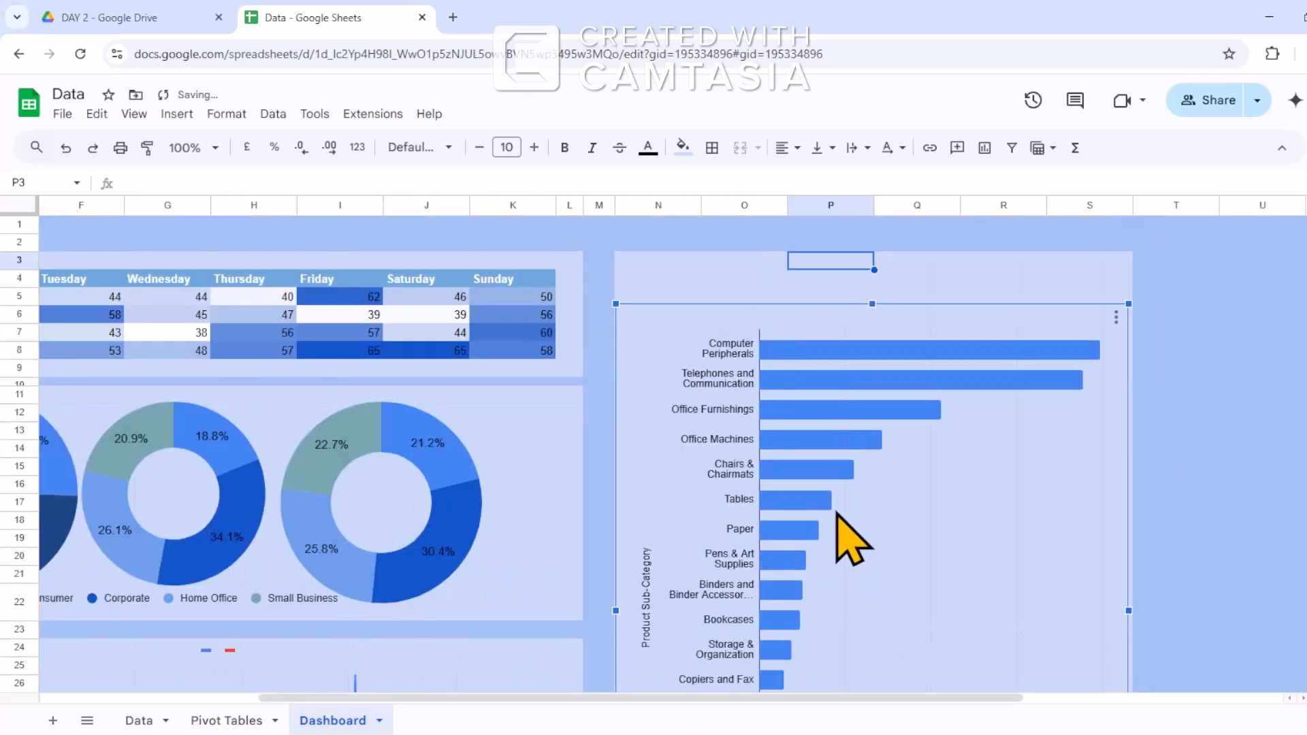
Zoom out the browser page and deselect the chart to check the lower part of the dashboard.
{"action": "scroll", "coordinate": [592, 617], "scroll_direction": "down", "scroll_amount": 5}
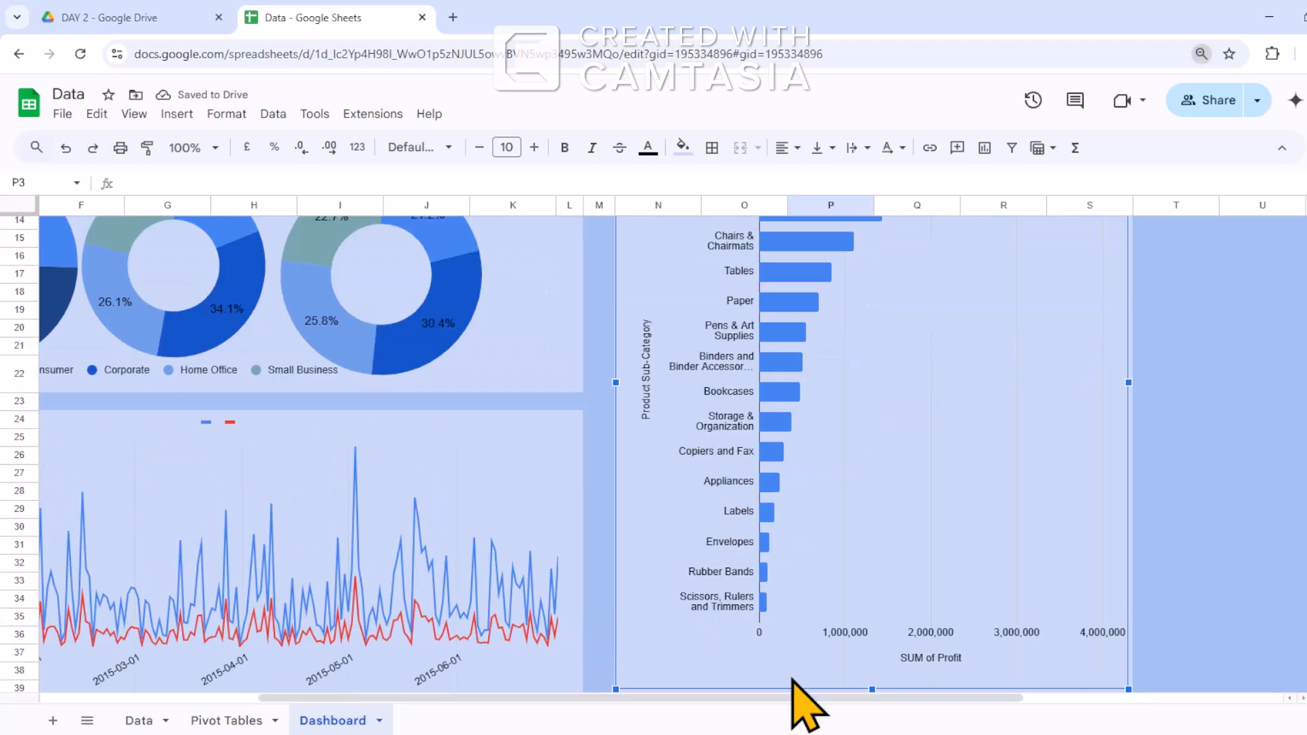
{"action": "key", "text": "ctrl+minus"}
{"action": "left_click_drag", "start_coordinate": [803, 693], "coordinate": [458, 614]}
{"action": "left_click", "coordinate": [305, 607]}
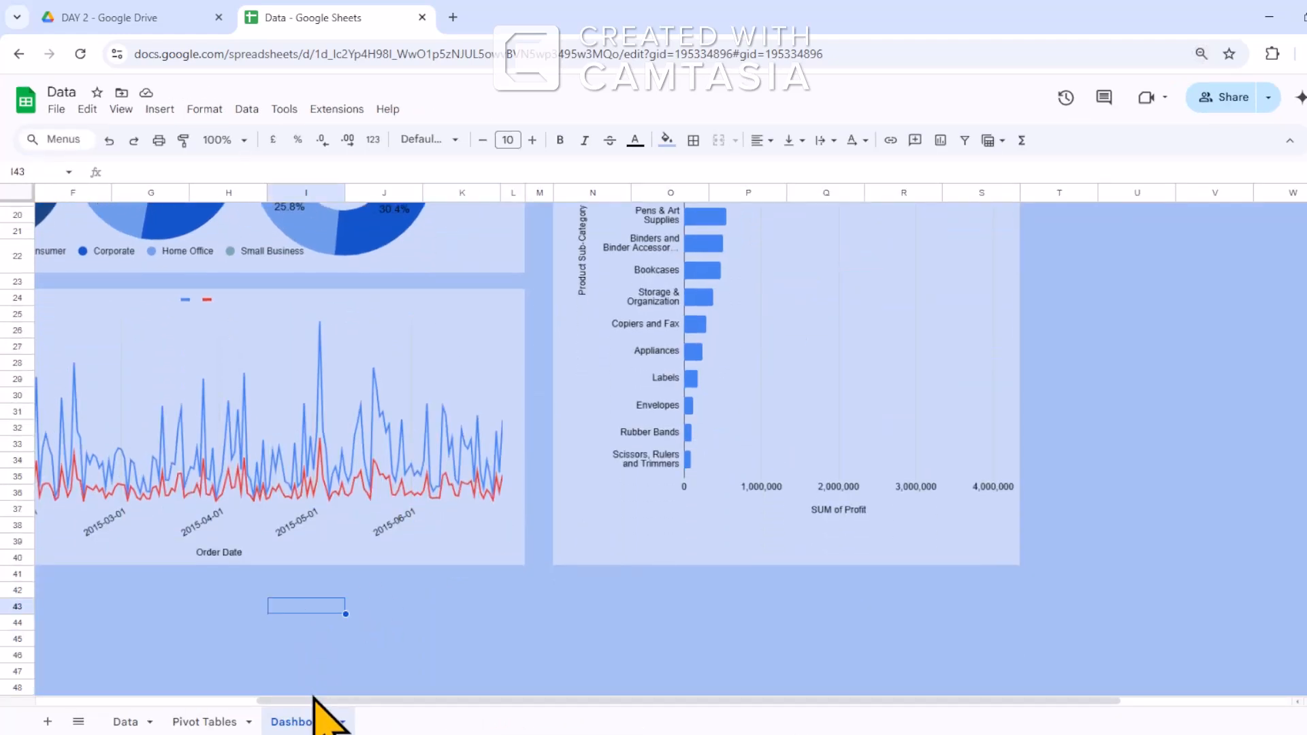
Narrow the spacer column M between the doughnut chart panel and the bar chart panel.
{"action": "left_click_drag", "start_coordinate": [314, 698], "coordinate": [181, 705]}
{"action": "scroll", "coordinate": [334, 626], "scroll_direction": "up", "scroll_amount": 5}
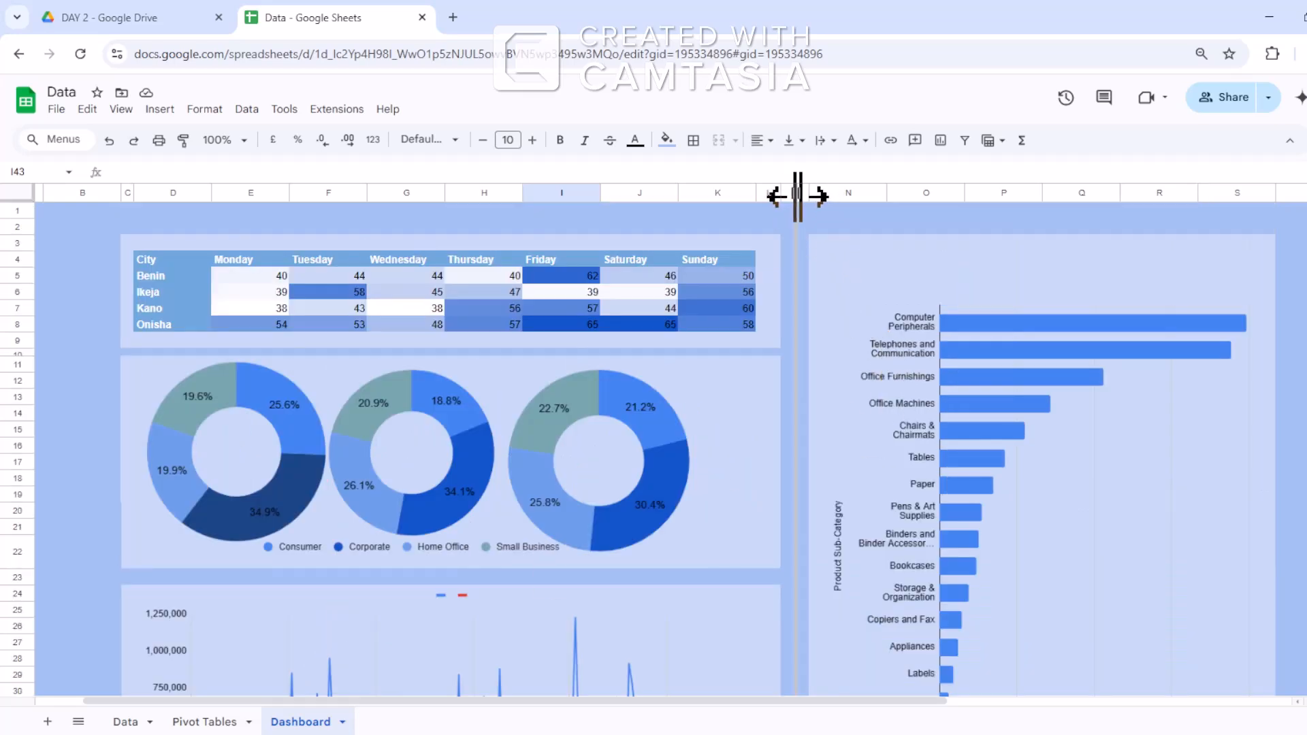
{"action": "left_click_drag", "start_coordinate": [798, 197], "coordinate": [784, 197]}
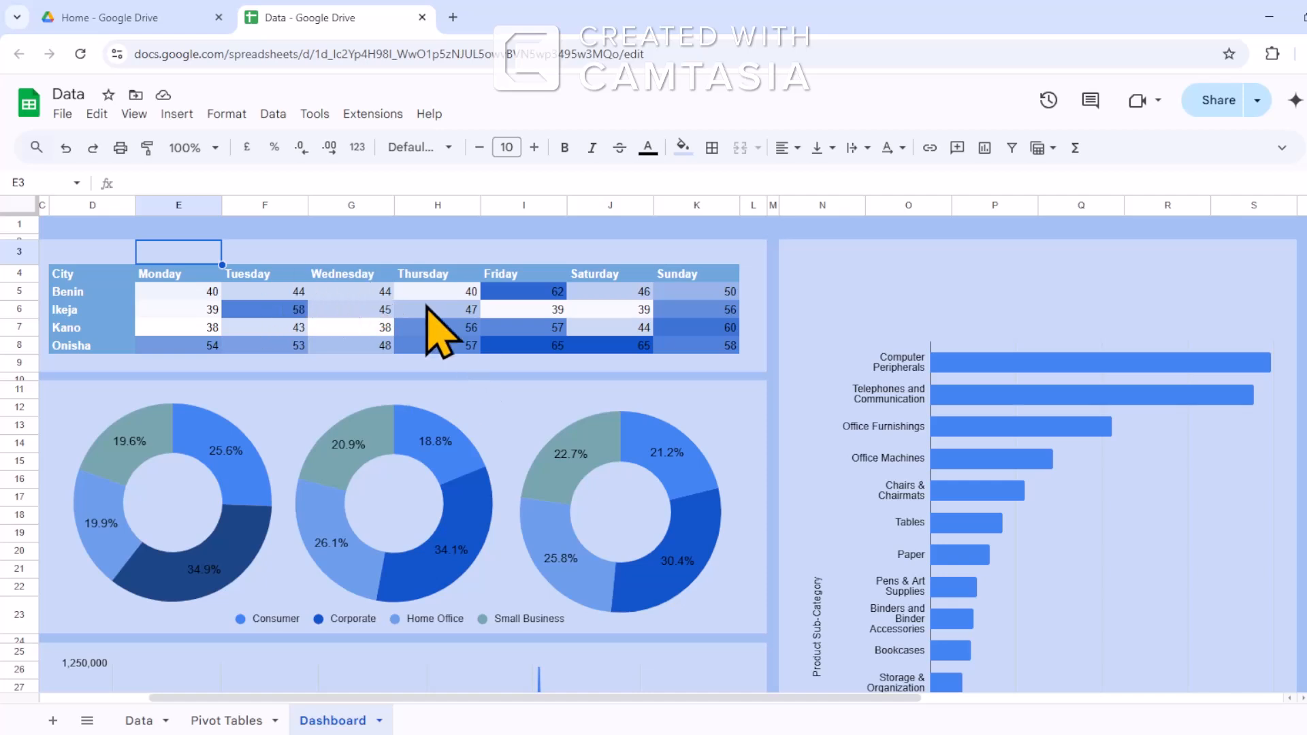
Insert a drawing and draw a single-line text box about 9.4 ruler units wide for the heatmap title.
{"action": "left_click", "coordinate": [176, 114]}
{"action": "left_click", "coordinate": [225, 391]}
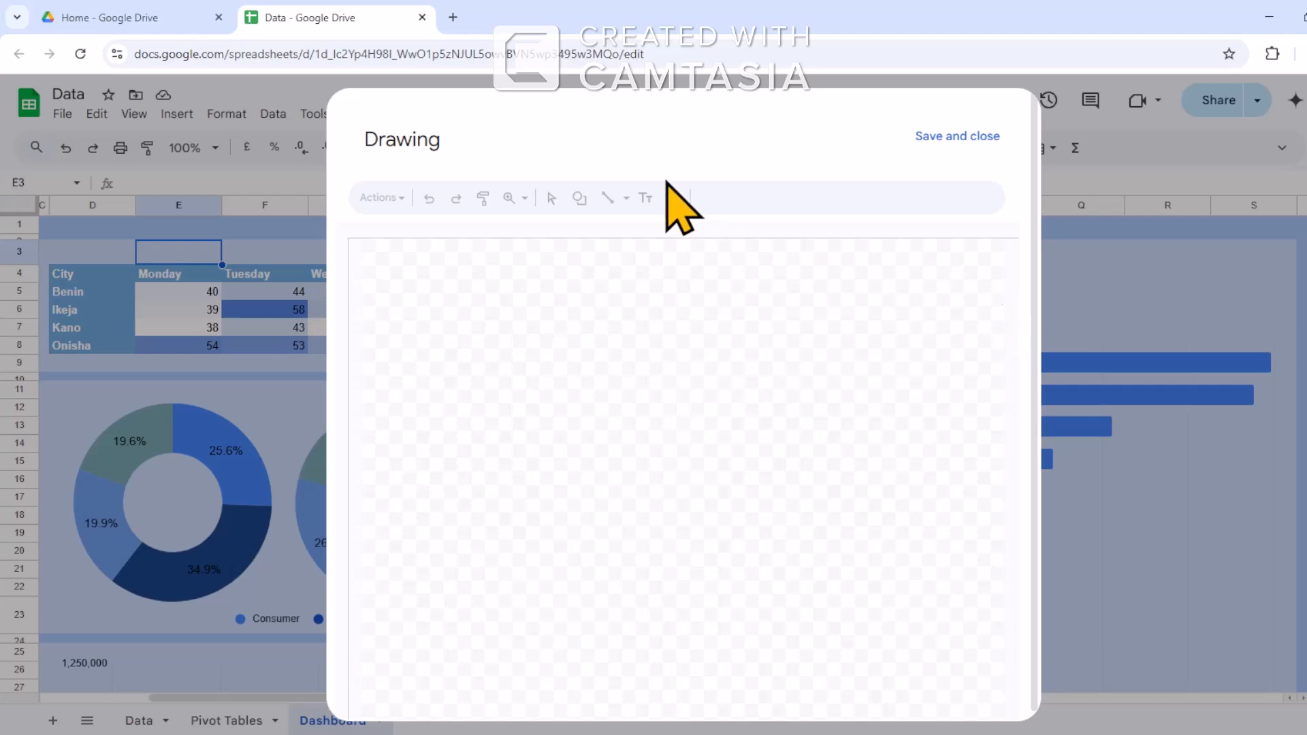
{"action": "left_click", "coordinate": [648, 199]}
{"action": "left_click_drag", "start_coordinate": [454, 288], "coordinate": [740, 323]}
Format the heatmap title's text box as bold, dark blue, 18-point Verdana.
{"action": "left_click", "coordinate": [879, 198]}
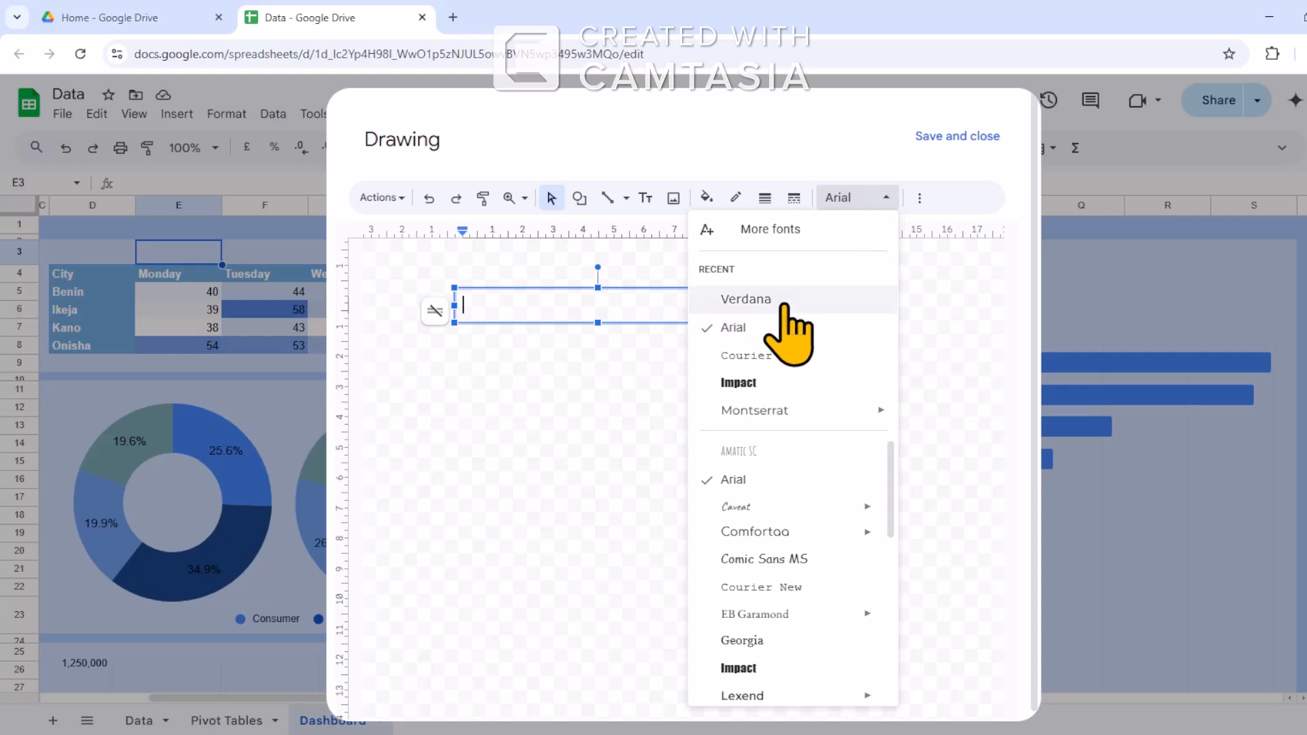
{"action": "left_click", "coordinate": [784, 303]}
{"action": "left_click", "coordinate": [919, 198]}
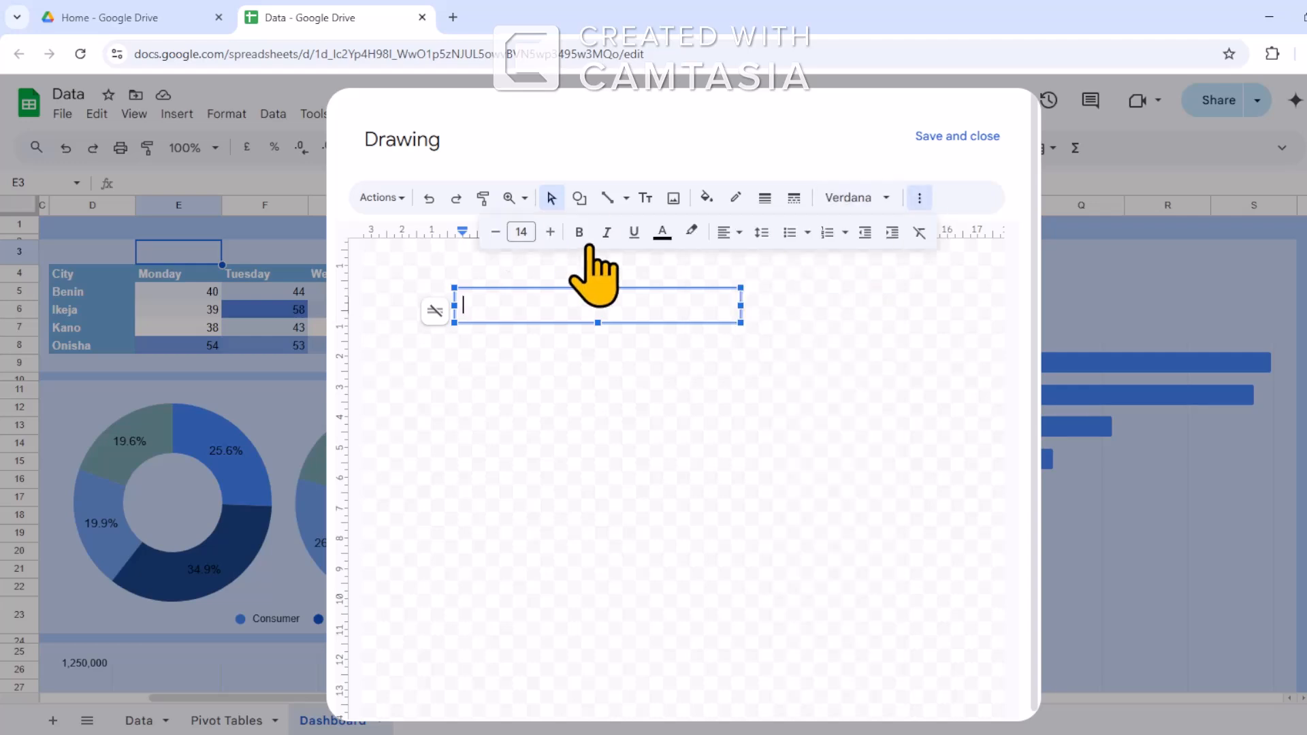
{"action": "left_click", "coordinate": [549, 232]}
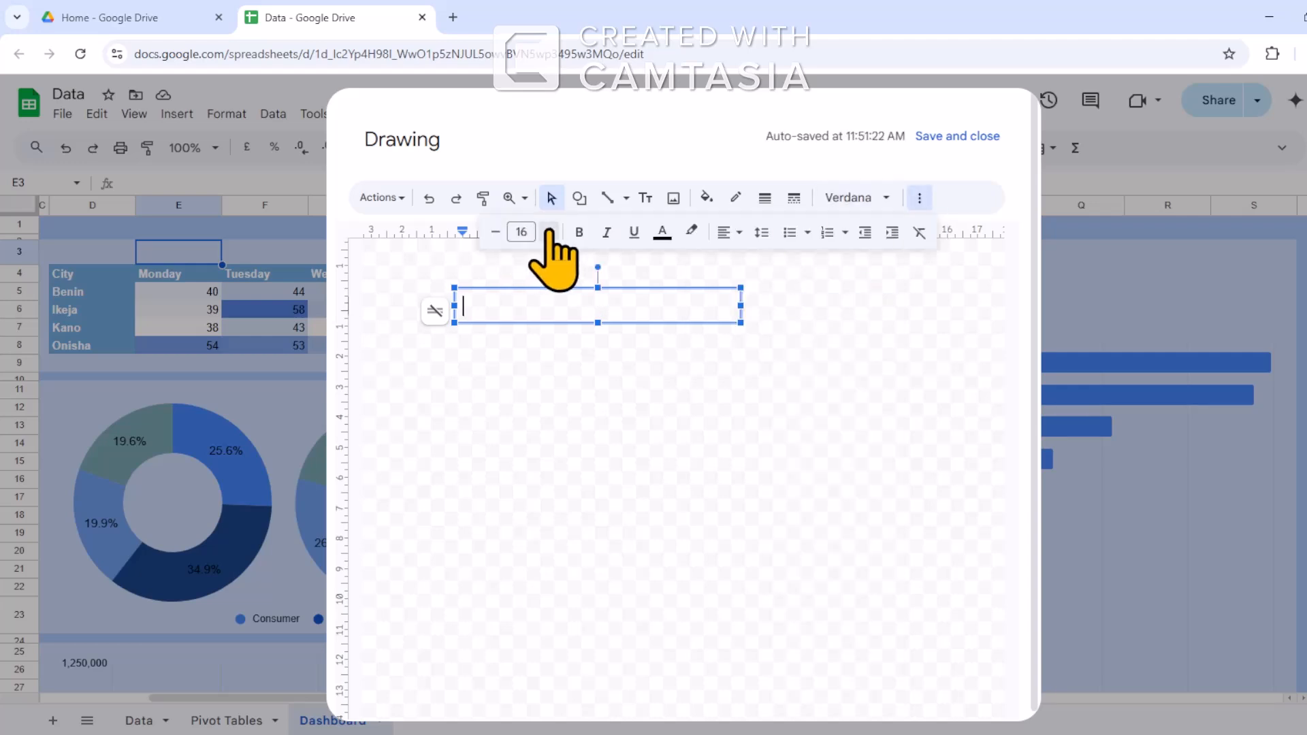
{"action": "left_click", "coordinate": [661, 232]}
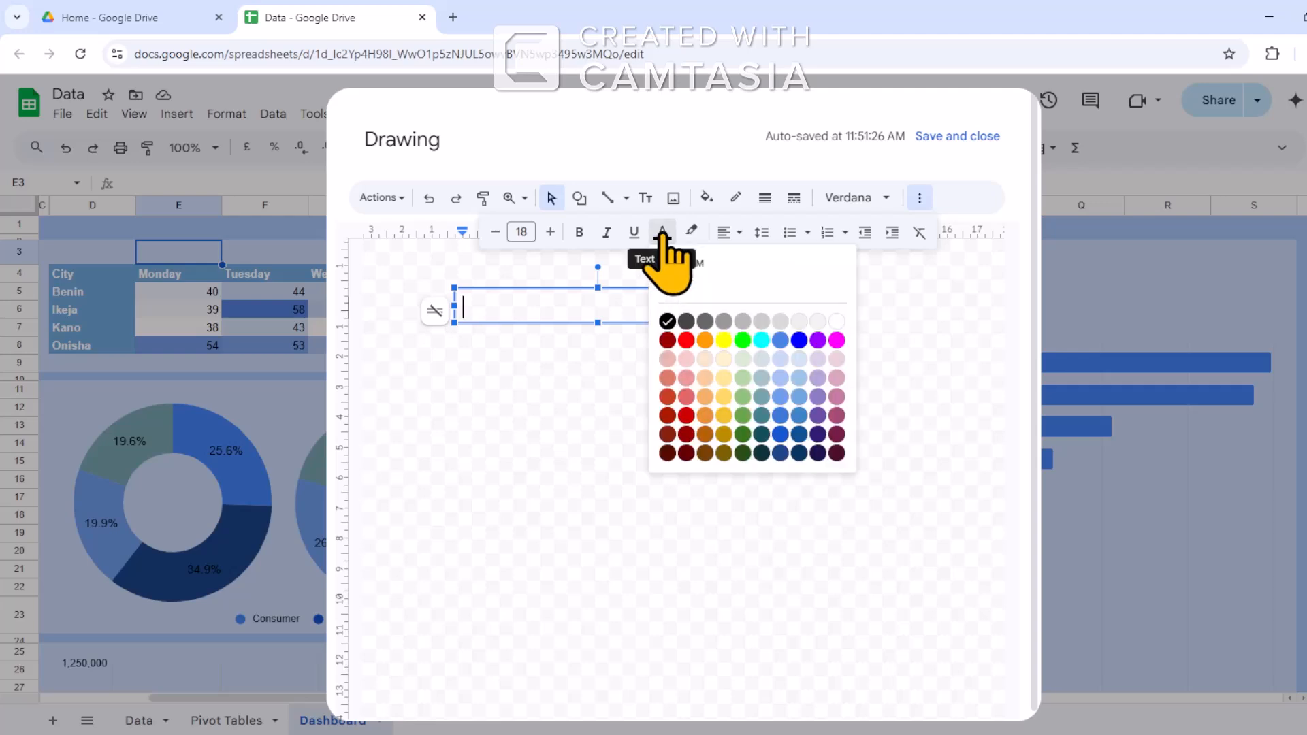
{"action": "left_click", "coordinate": [798, 453]}
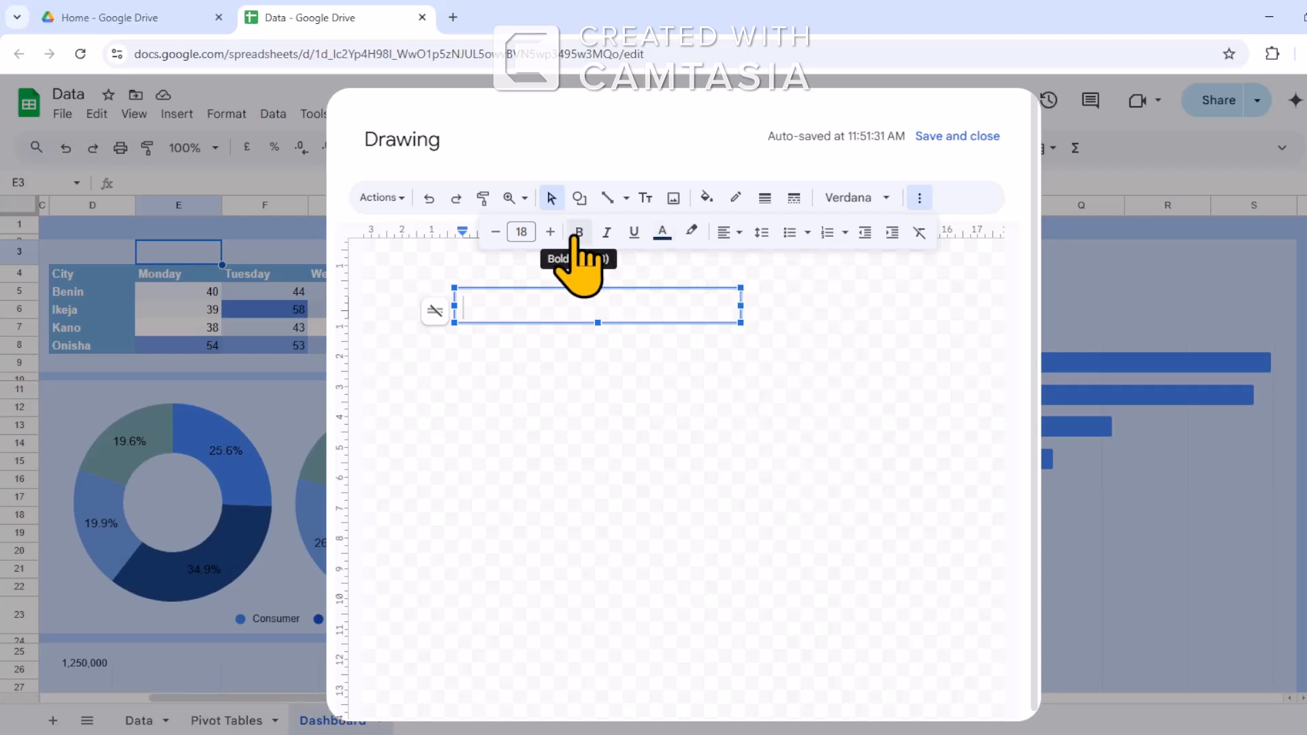
{"action": "left_click", "coordinate": [579, 232]}
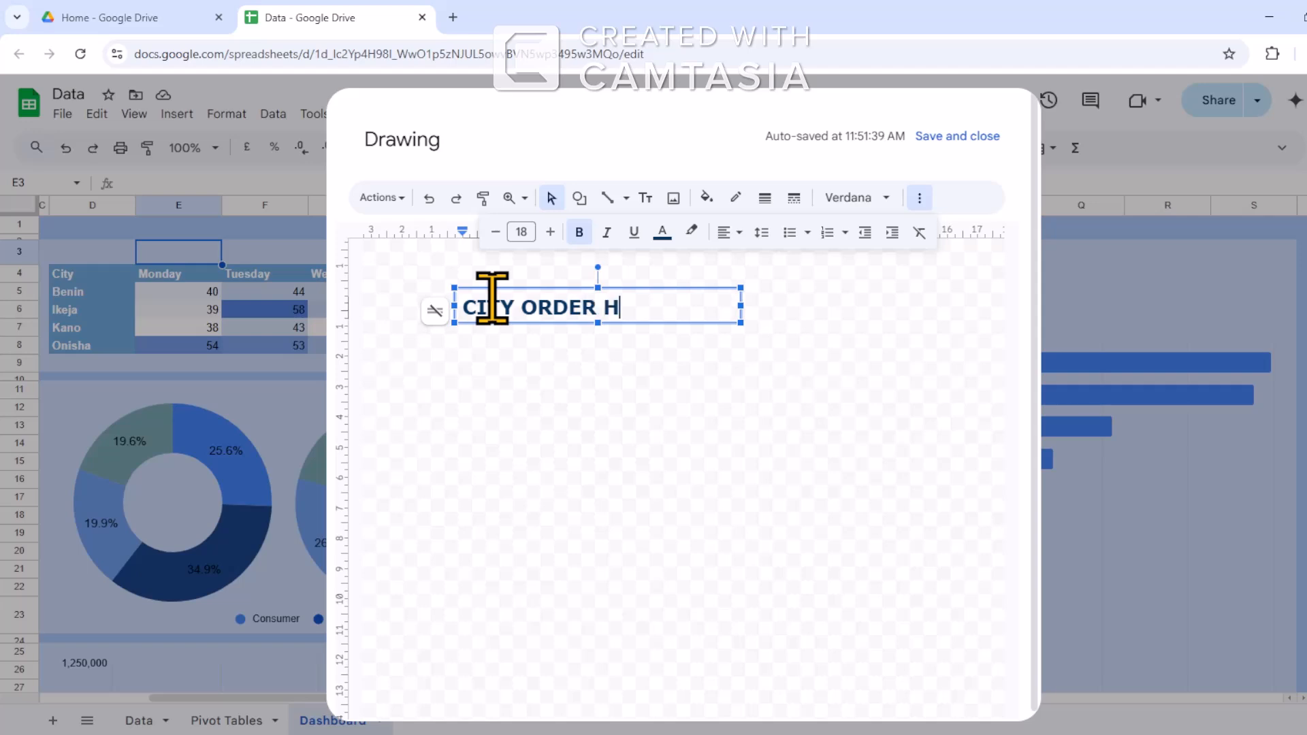
Save the drawing with the title CITY ORDER HEATMAP and place it in row 3 above the heatmap table.
{"action": "left_click", "coordinate": [957, 136]}
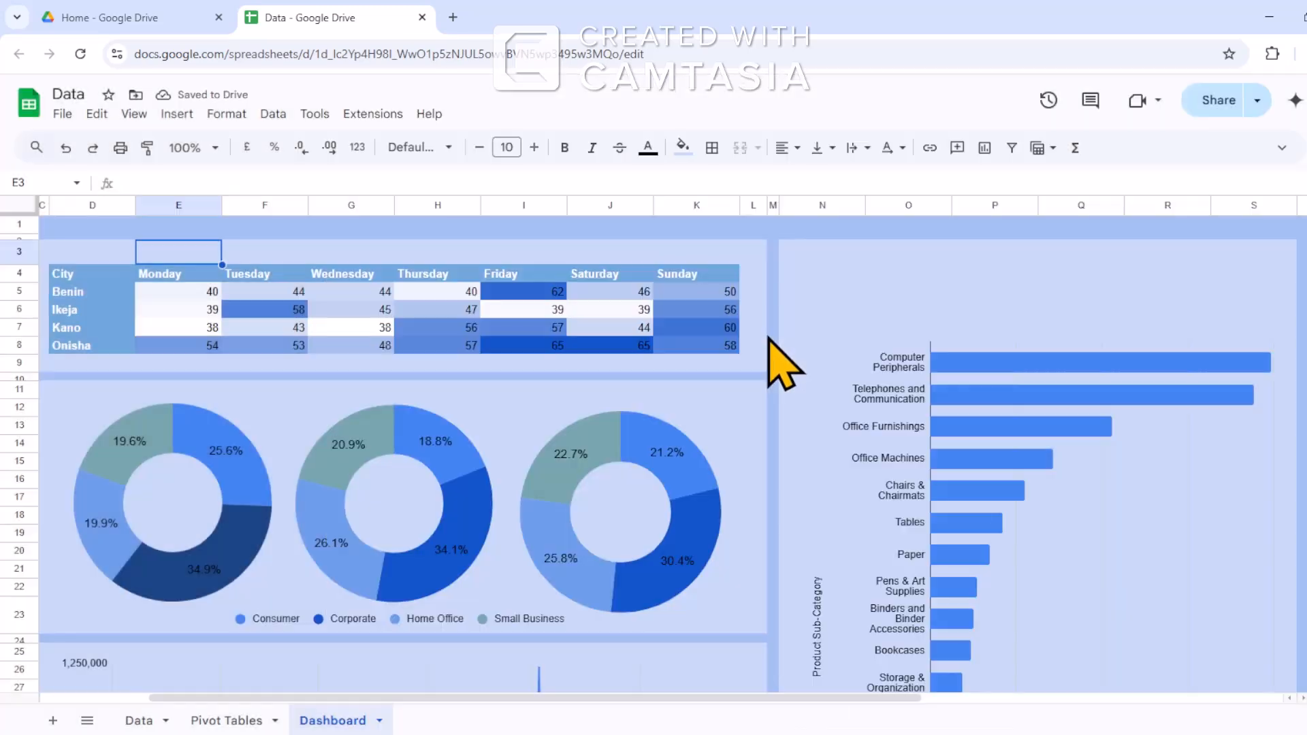
{"action": "mouse_move", "coordinate": [257, 283]}
{"action": "left_mouse_down"}
{"action": "mouse_move", "coordinate": [294, 244]}
{"action": "mouse_move", "coordinate": [352, 248]}
{"action": "left_mouse_up"}
{"action": "left_click", "coordinate": [275, 390]}
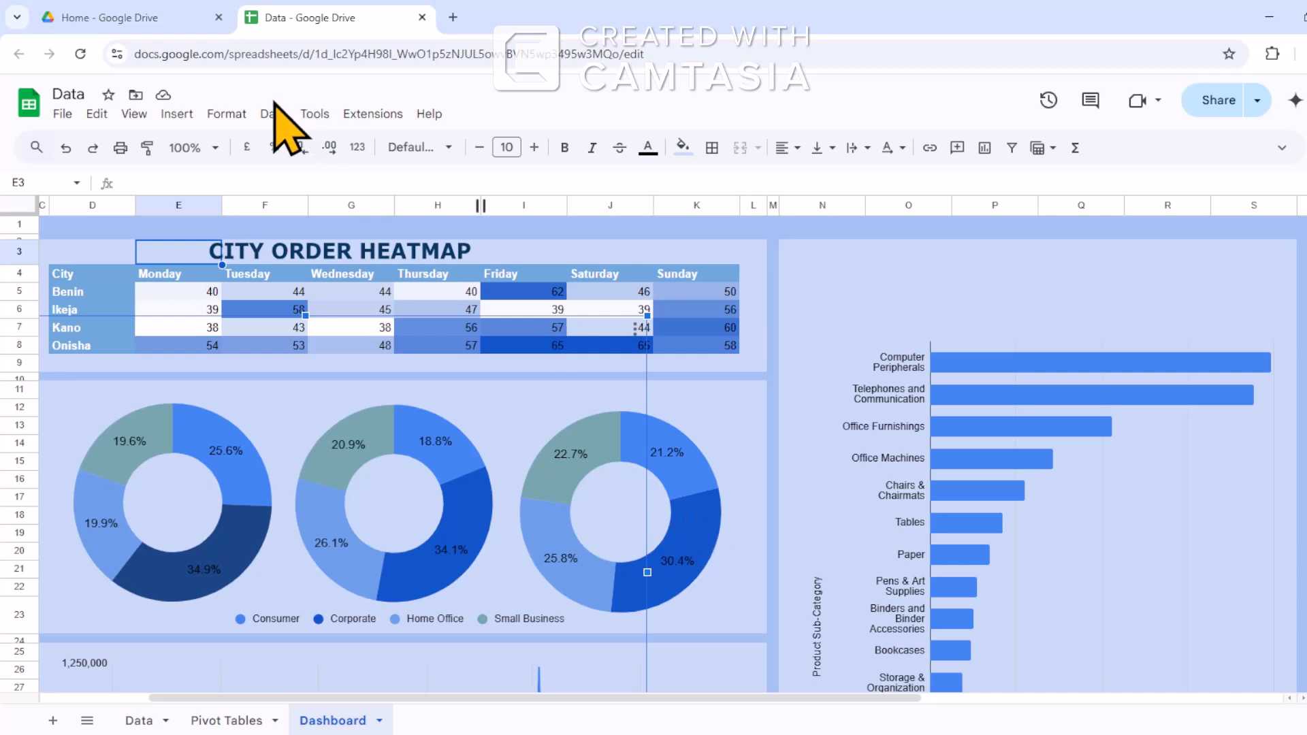
{"action": "left_click", "coordinate": [177, 114]}
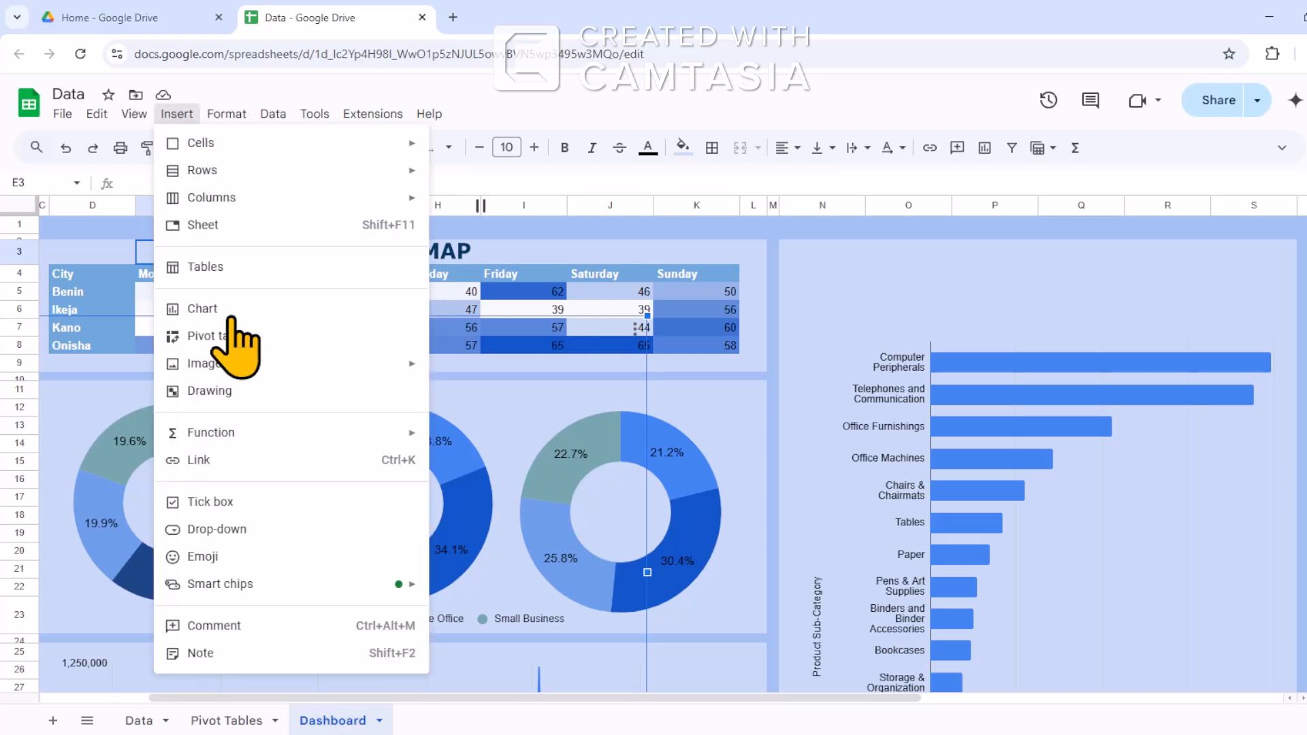
{"action": "left_click", "coordinate": [220, 393]}
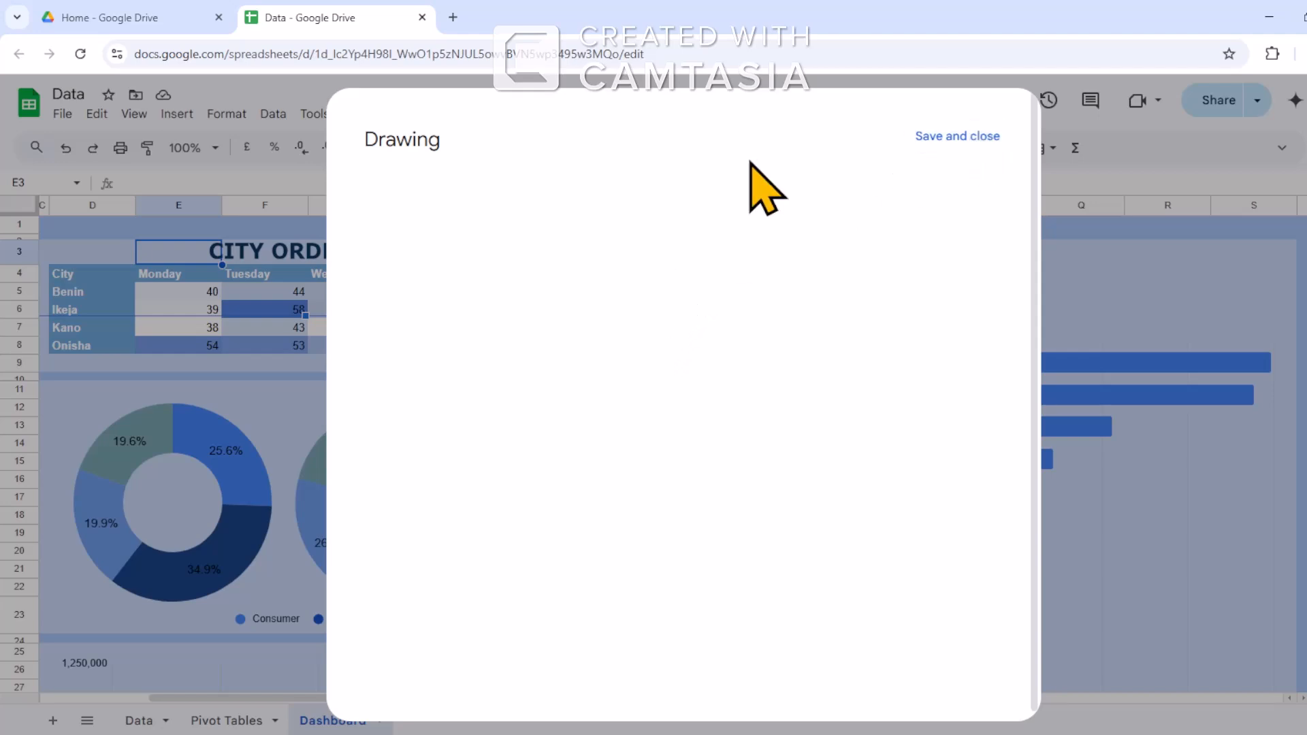
{"action": "left_click", "coordinate": [960, 140]}
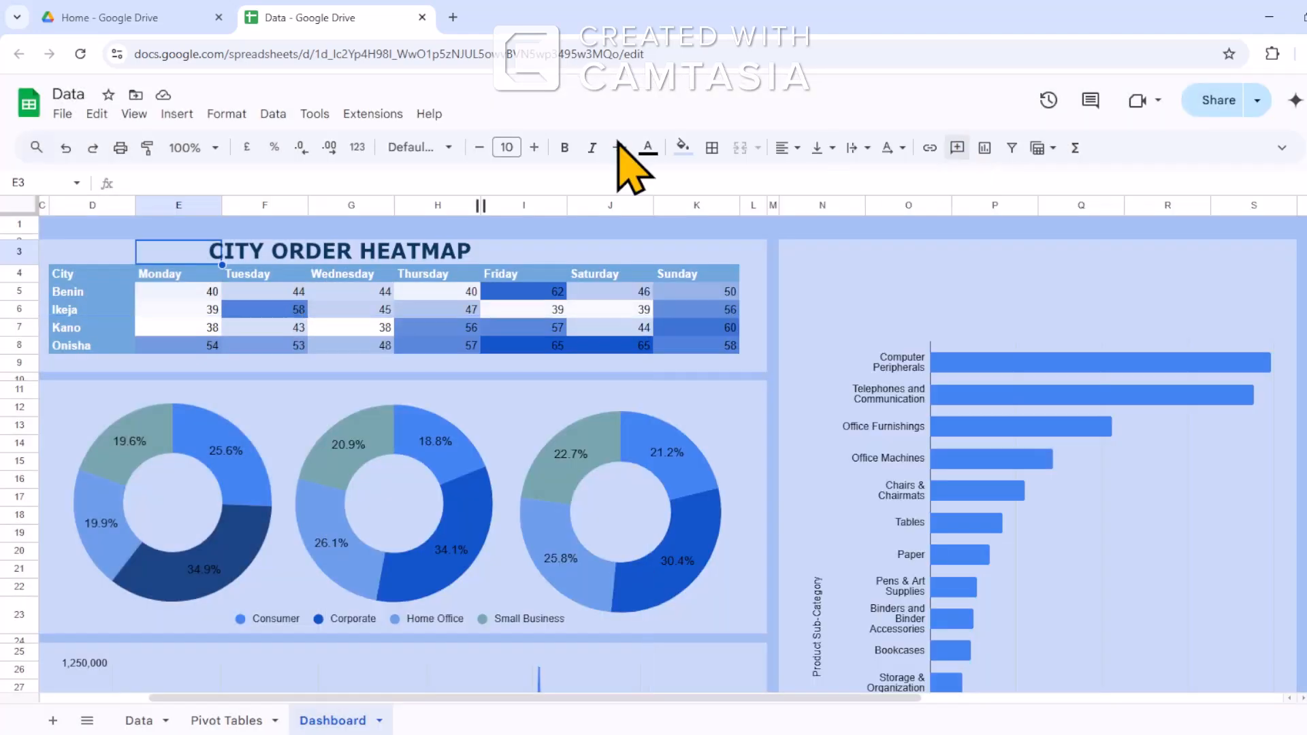
Insert a new drawing and draw a text box about 11 ruler units wide for the first doughnut's label.
{"action": "left_click", "coordinate": [176, 116]}
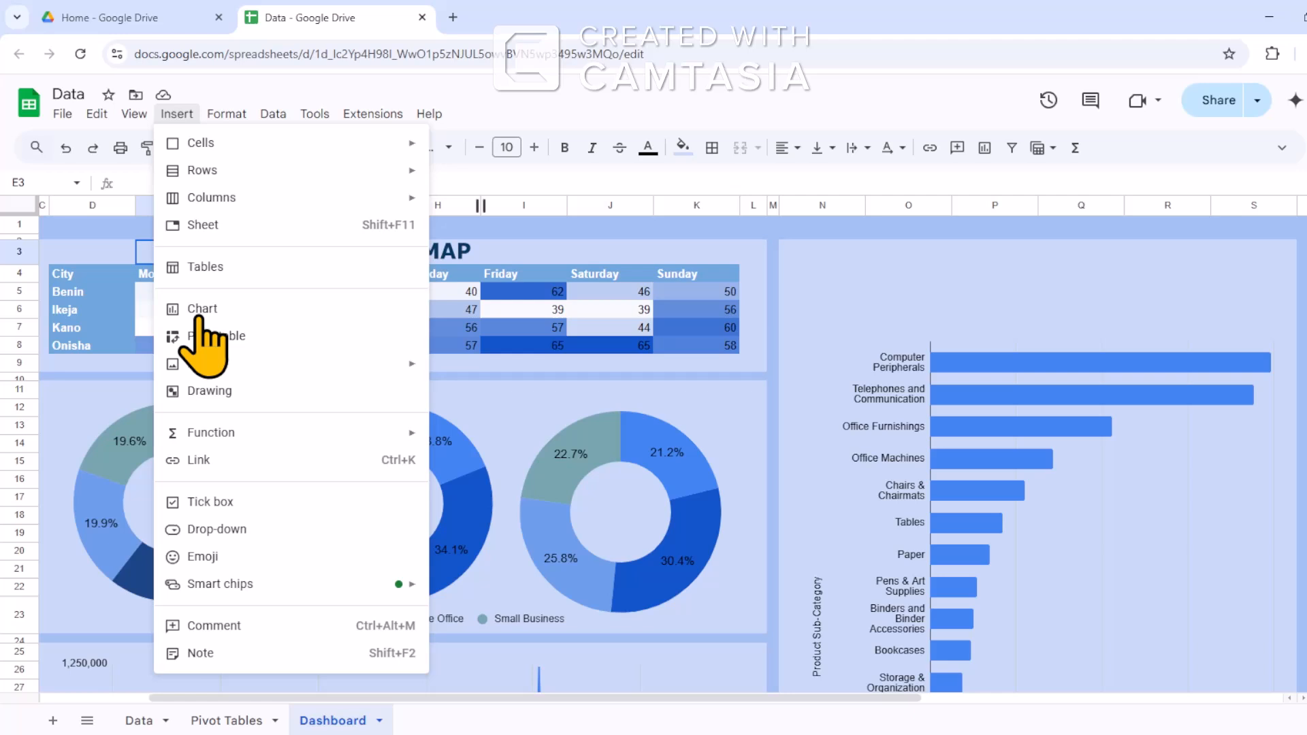
{"action": "left_click", "coordinate": [225, 389]}
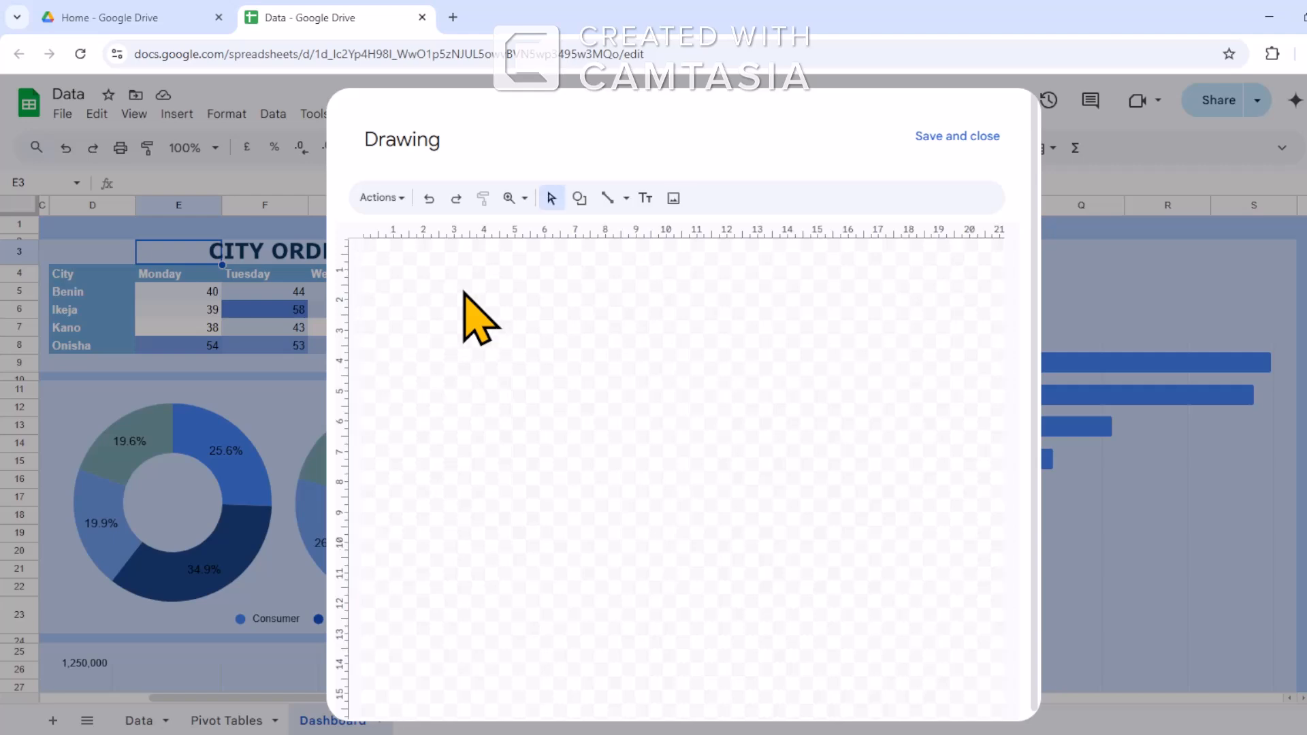
{"action": "left_click", "coordinate": [643, 198]}
{"action": "left_click_drag", "start_coordinate": [409, 276], "coordinate": [742, 314]}
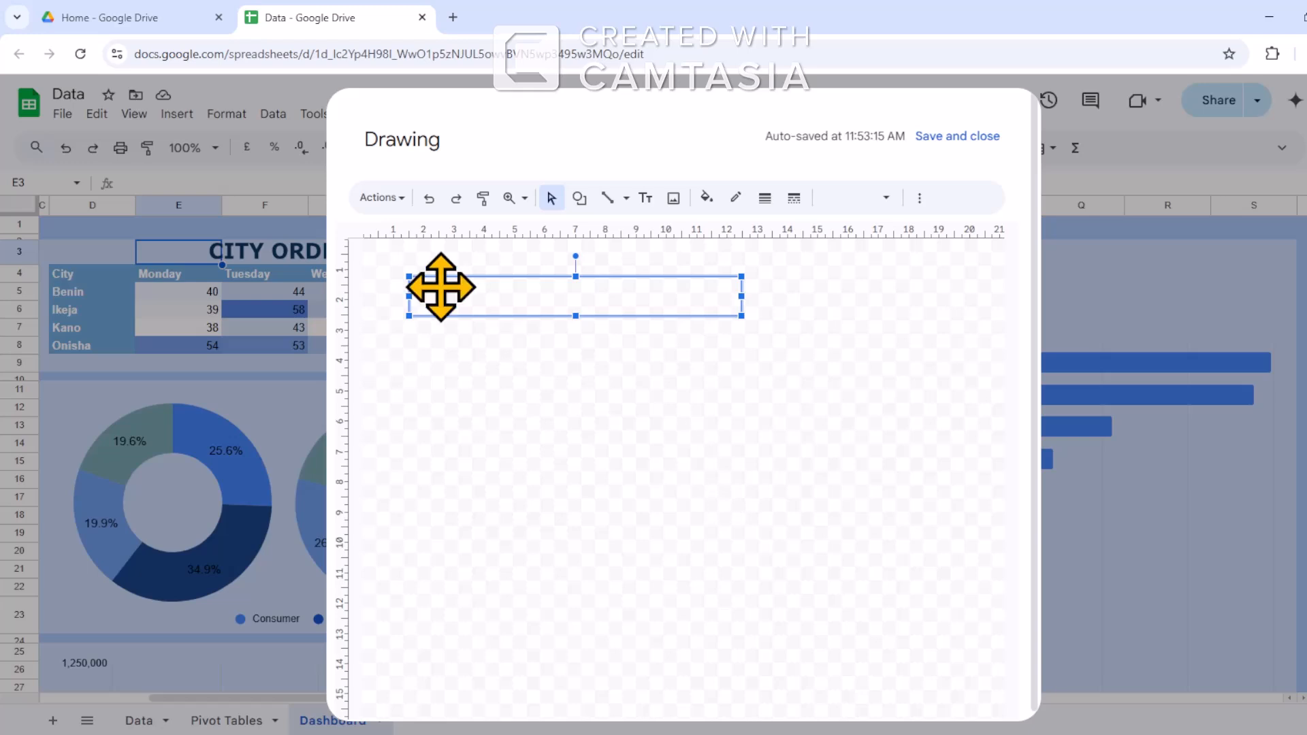
Format the doughnut label's text box as bold, dark blue, 18-point Verdana.
{"action": "left_click", "coordinate": [878, 198]}
{"action": "left_click", "coordinate": [749, 298]}
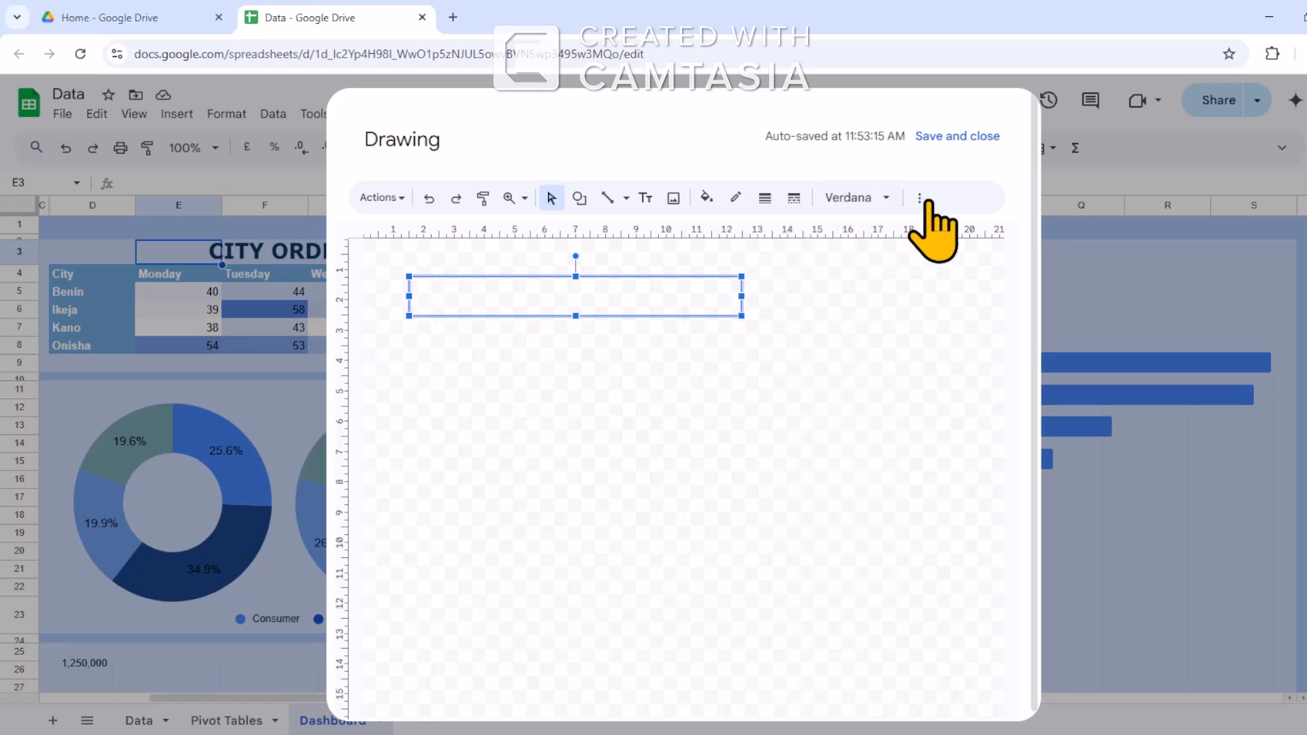
{"action": "left_click", "coordinate": [920, 199]}
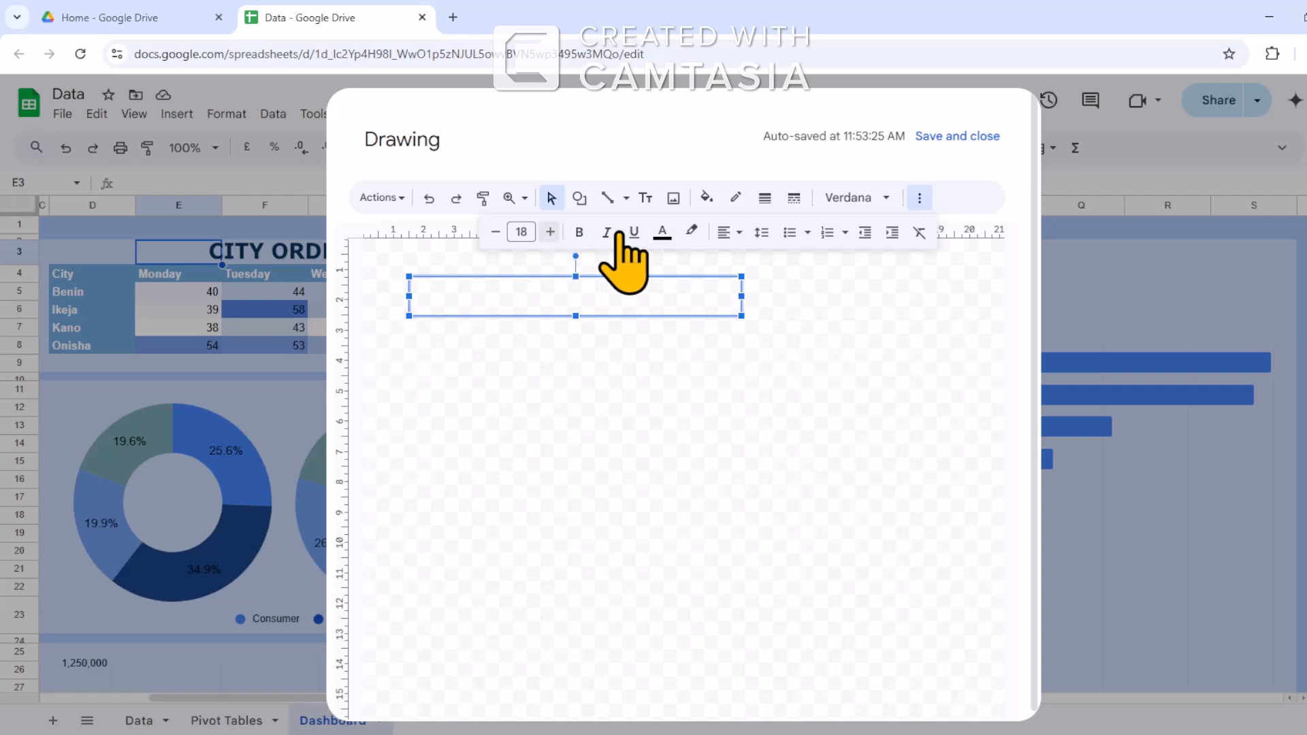
{"action": "left_click", "coordinate": [579, 232]}
{"action": "left_click", "coordinate": [663, 232]}
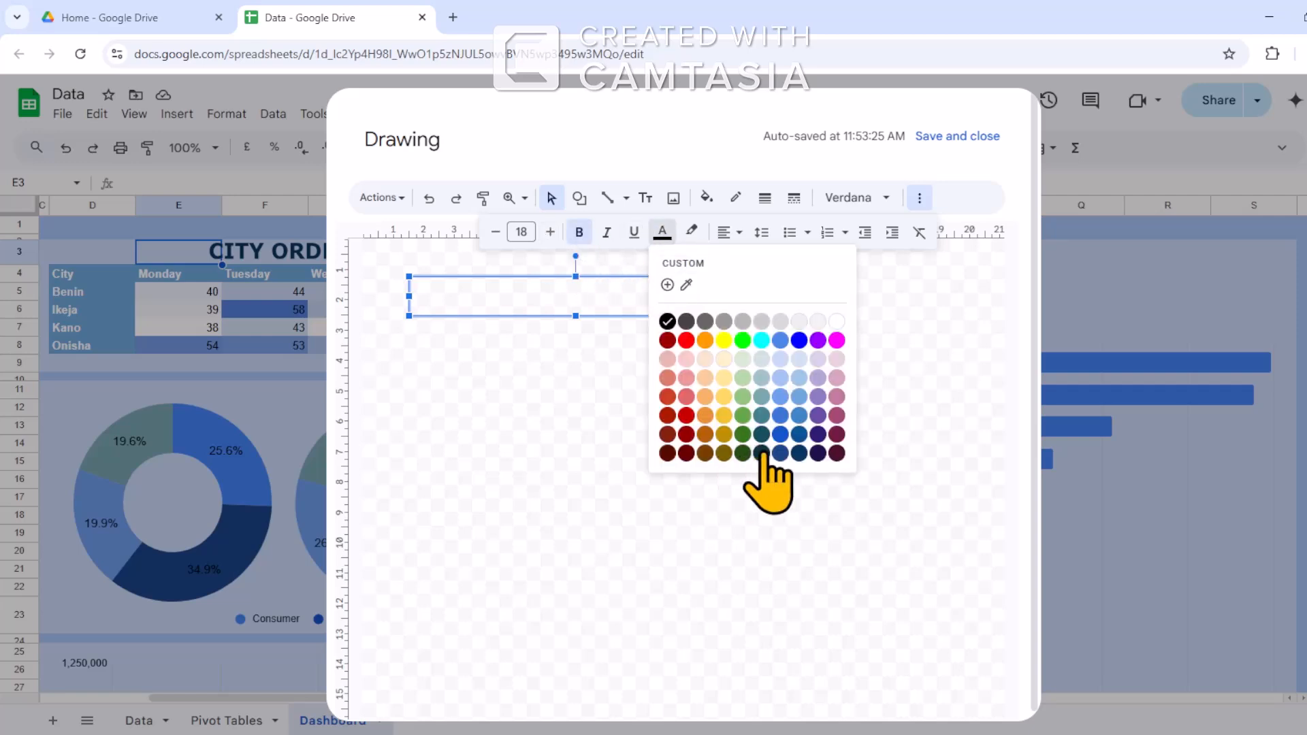
{"action": "left_click", "coordinate": [783, 436]}
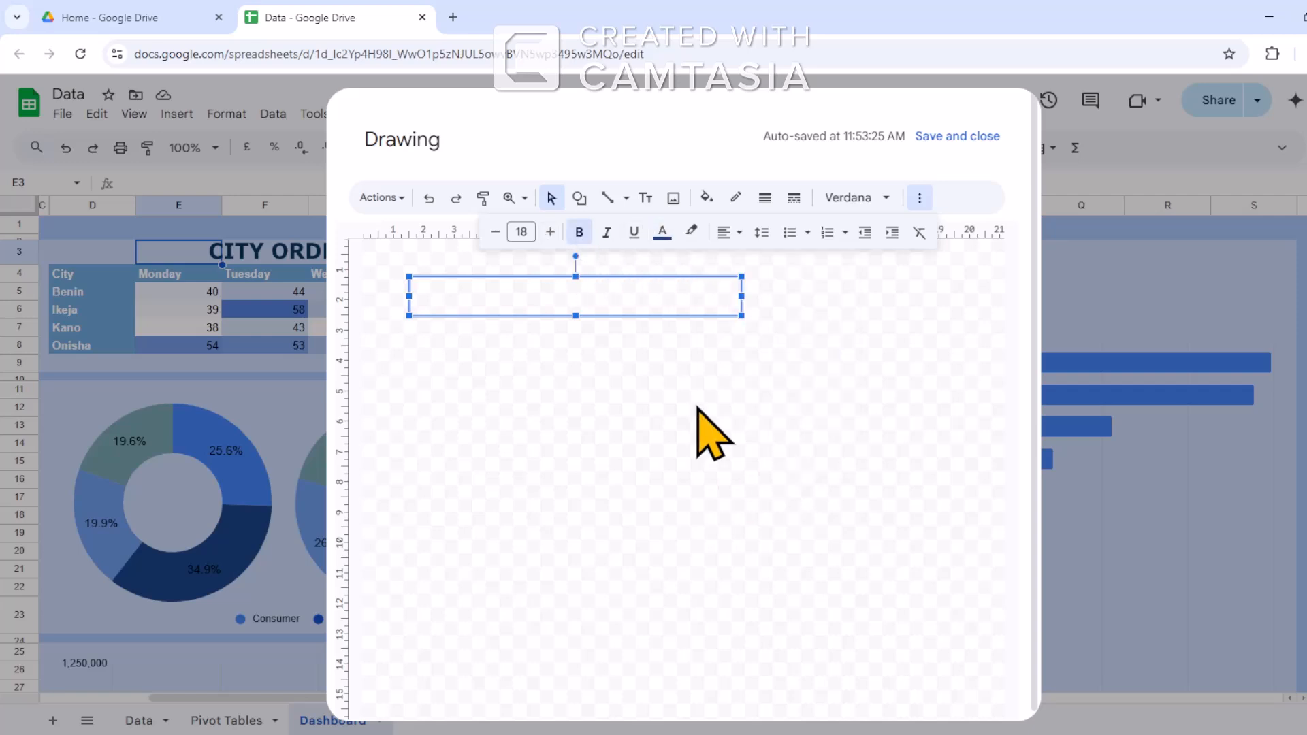
Enter FUNITURE in the text box and reduce its font size to 14.
{"action": "left_click", "coordinate": [446, 294]}
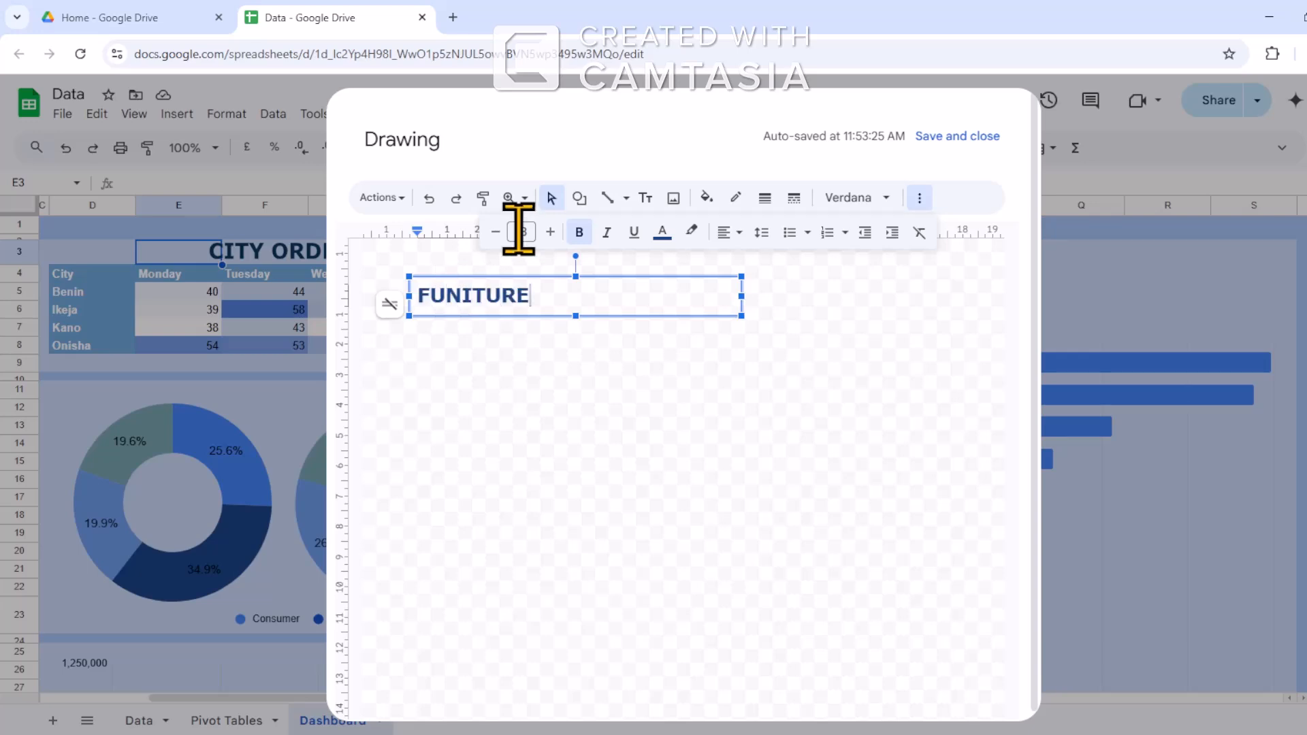
{"action": "left_click", "coordinate": [496, 232]}
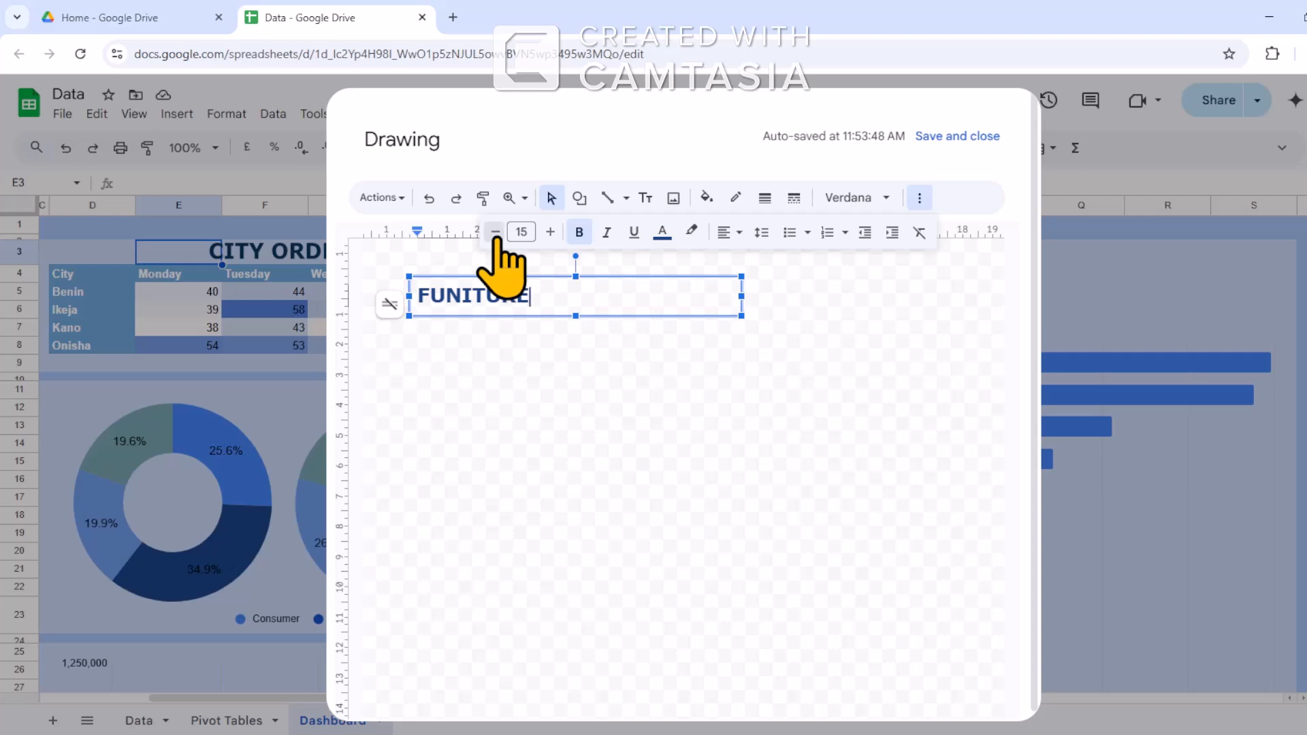
{"action": "double_click", "coordinate": [395, 293]}
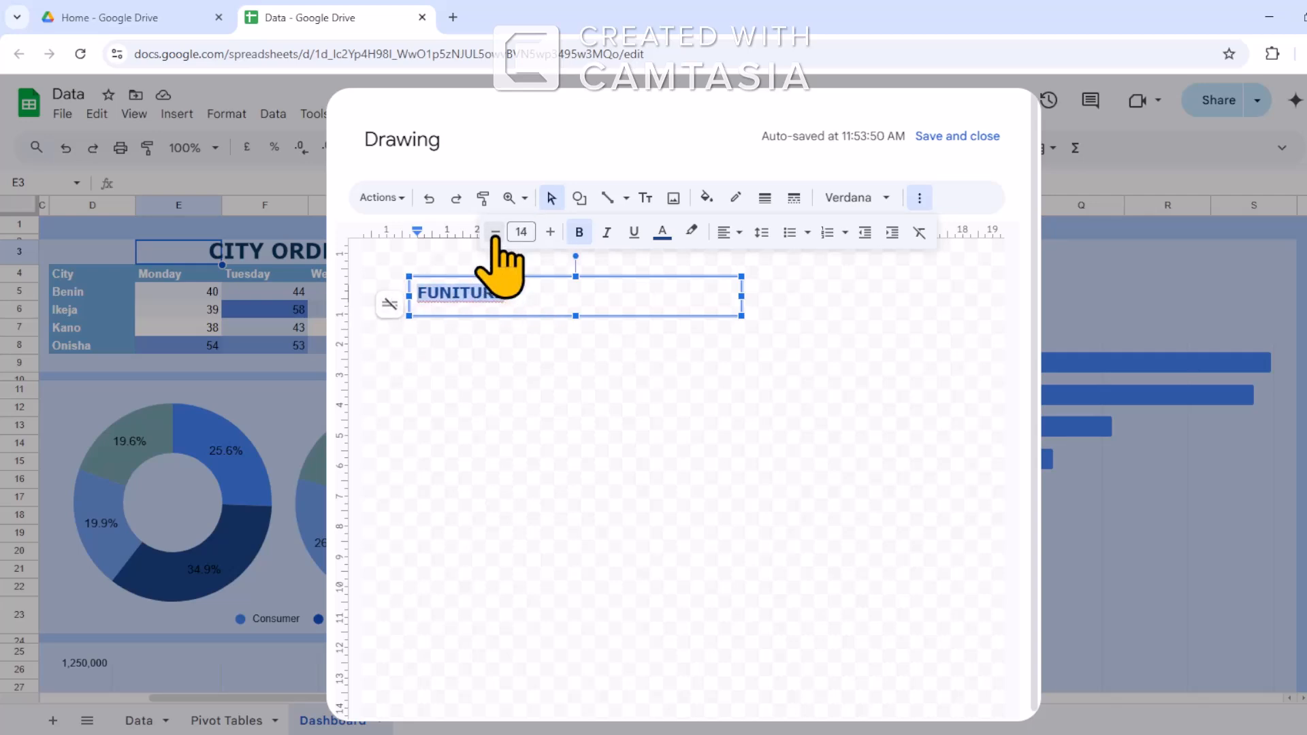
Save the FUNITURE drawing and move the label into the hole of the first doughnut chart.
{"action": "left_click", "coordinate": [960, 146]}
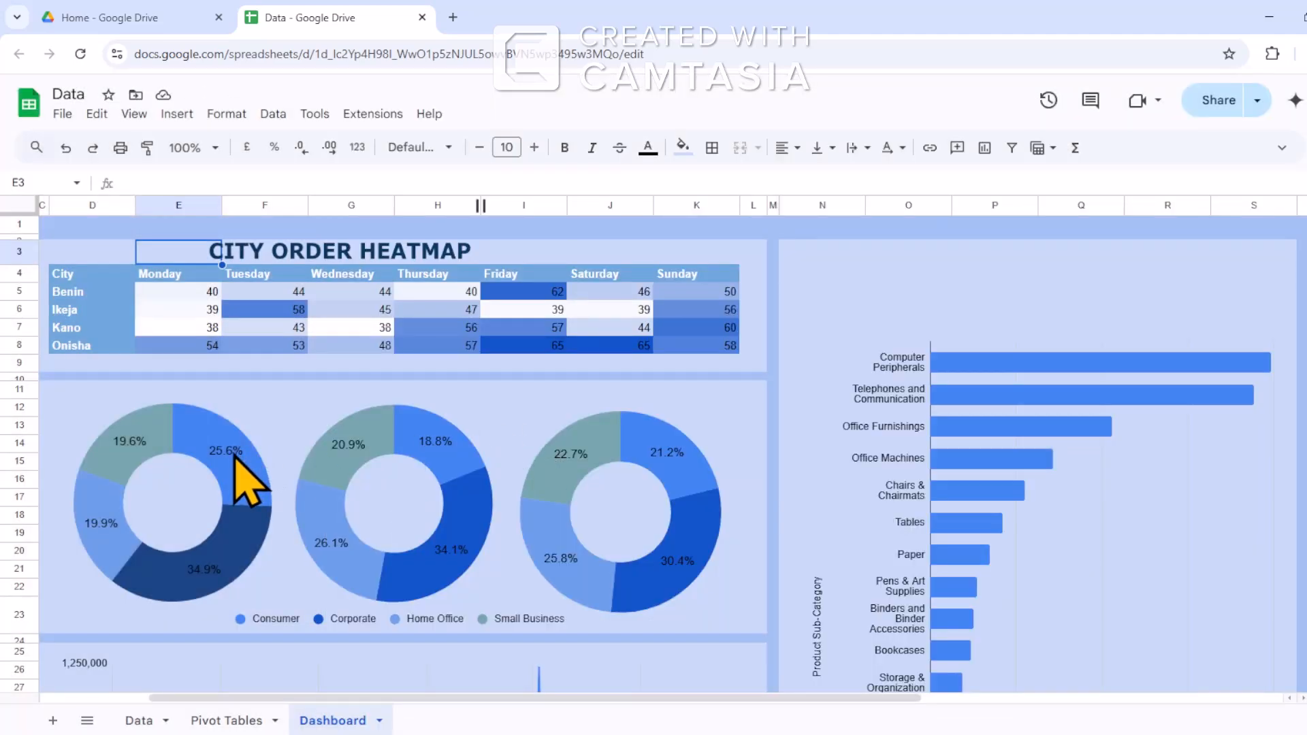
{"action": "left_click_drag", "start_coordinate": [604, 698], "coordinate": [436, 697]}
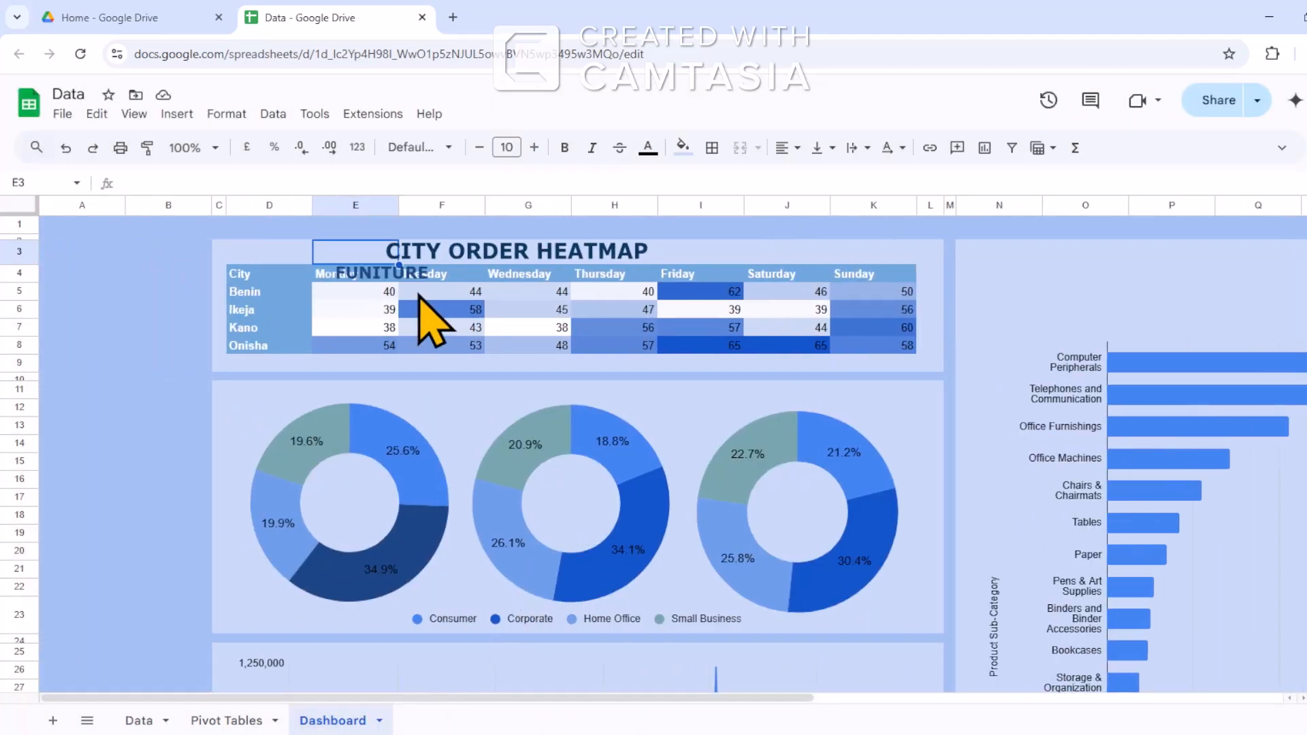
{"action": "mouse_move", "coordinate": [373, 263]}
{"action": "left_mouse_down"}
{"action": "mouse_move", "coordinate": [371, 510]}
{"action": "mouse_move", "coordinate": [343, 510]}
{"action": "left_mouse_up"}
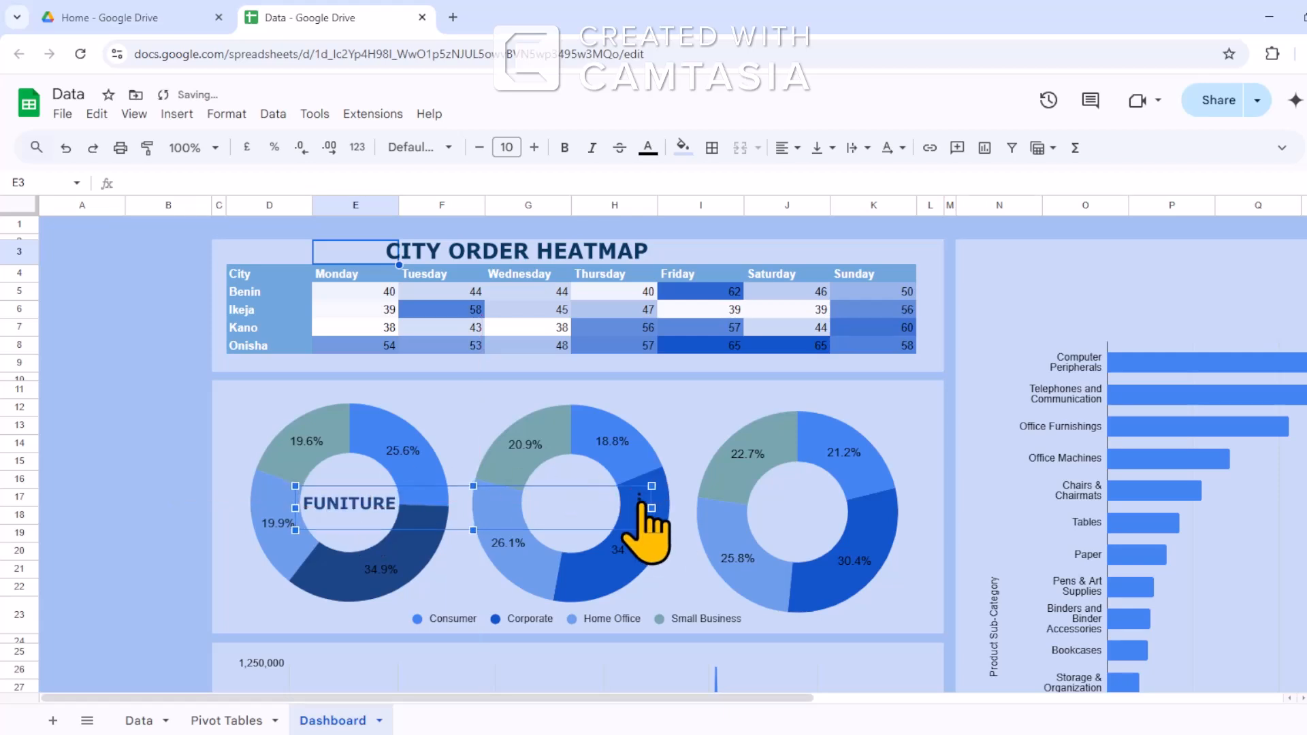
Narrow the FUNITURE text box to fit its word, save it, and centre the label in the first doughnut.
{"action": "double_click", "coordinate": [643, 503]}
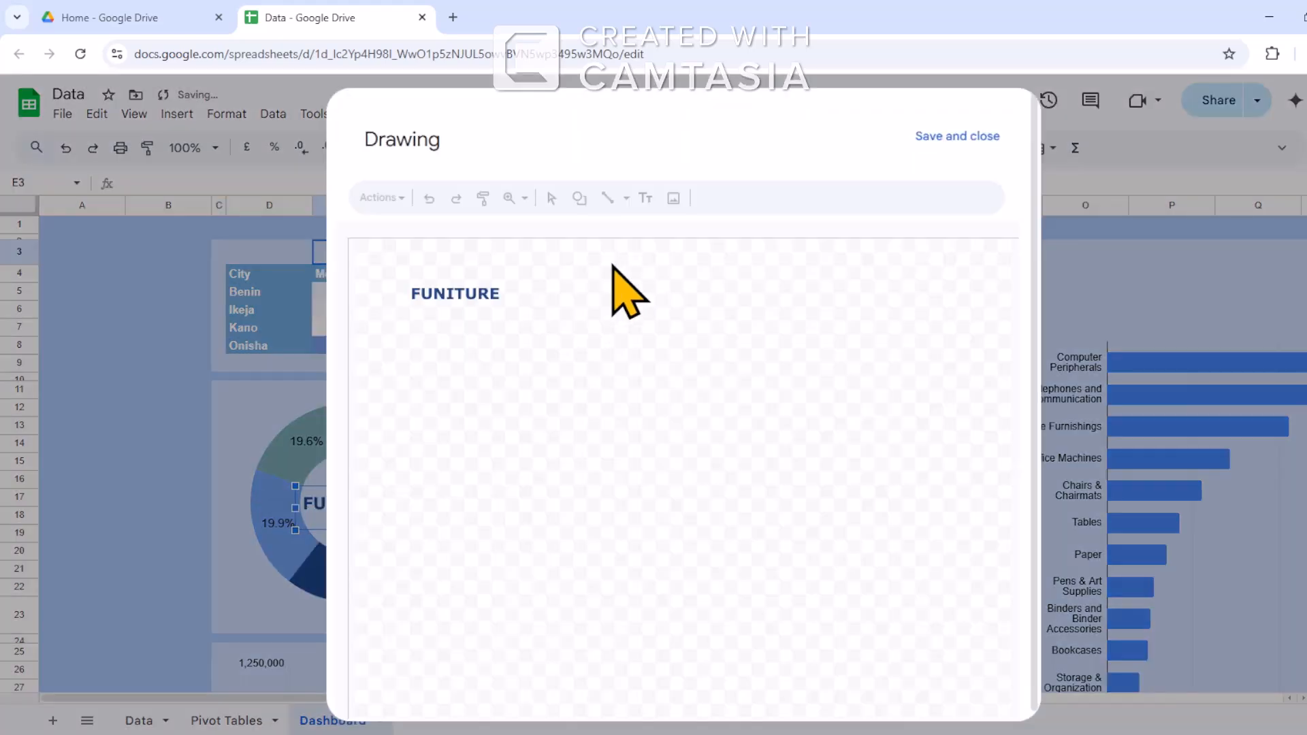
{"action": "left_click", "coordinate": [488, 292]}
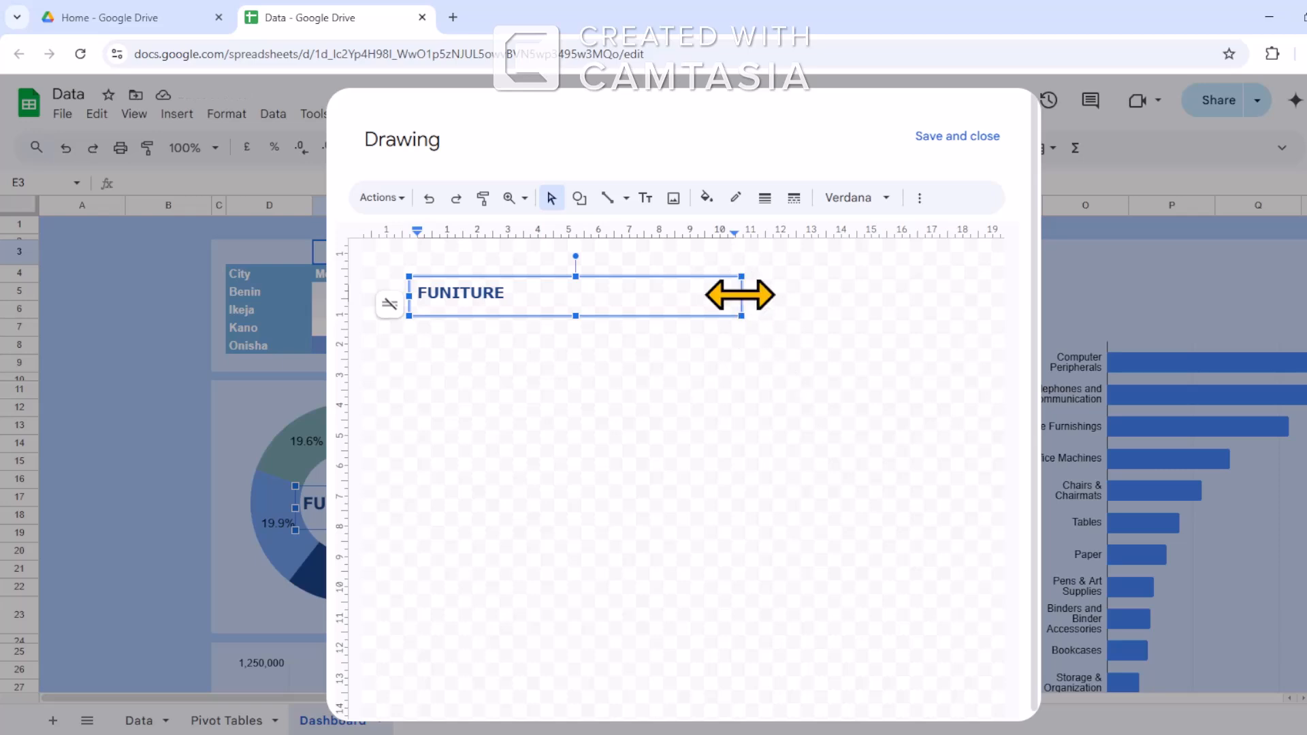
{"action": "left_click_drag", "start_coordinate": [741, 295], "coordinate": [516, 297]}
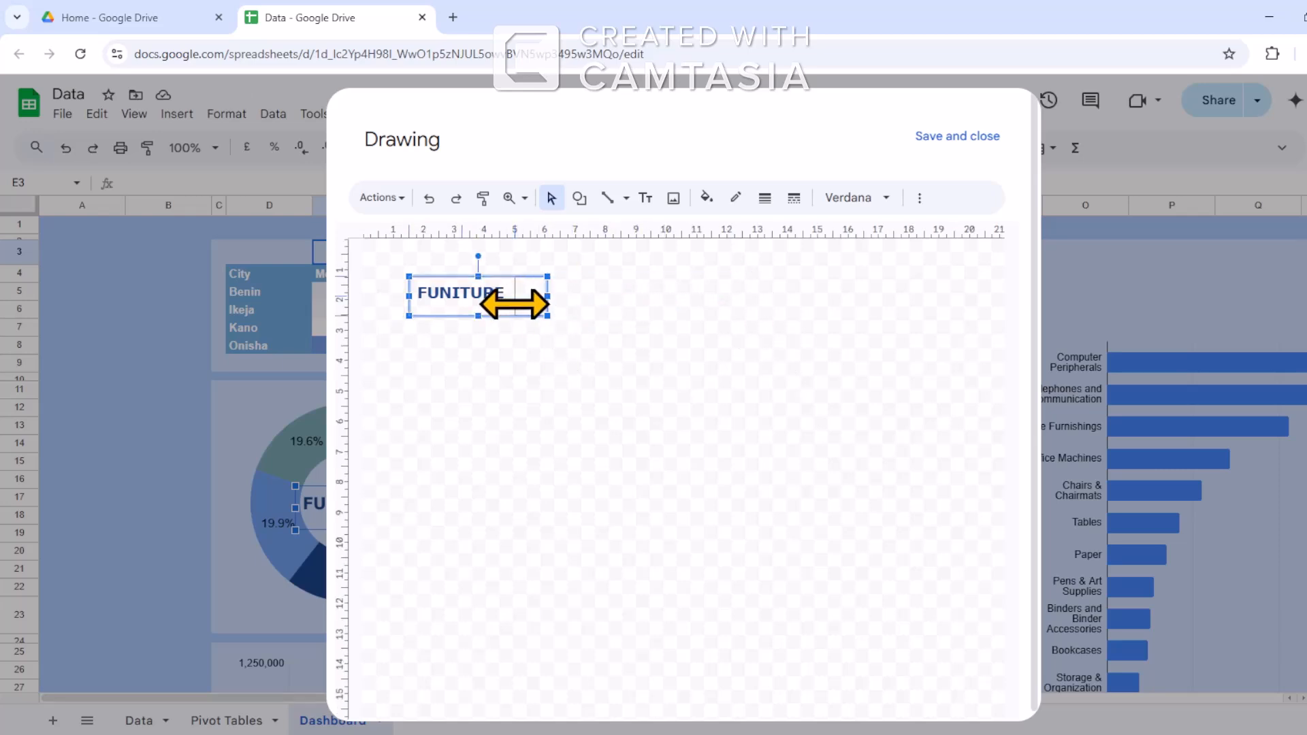
{"action": "left_click", "coordinate": [941, 137]}
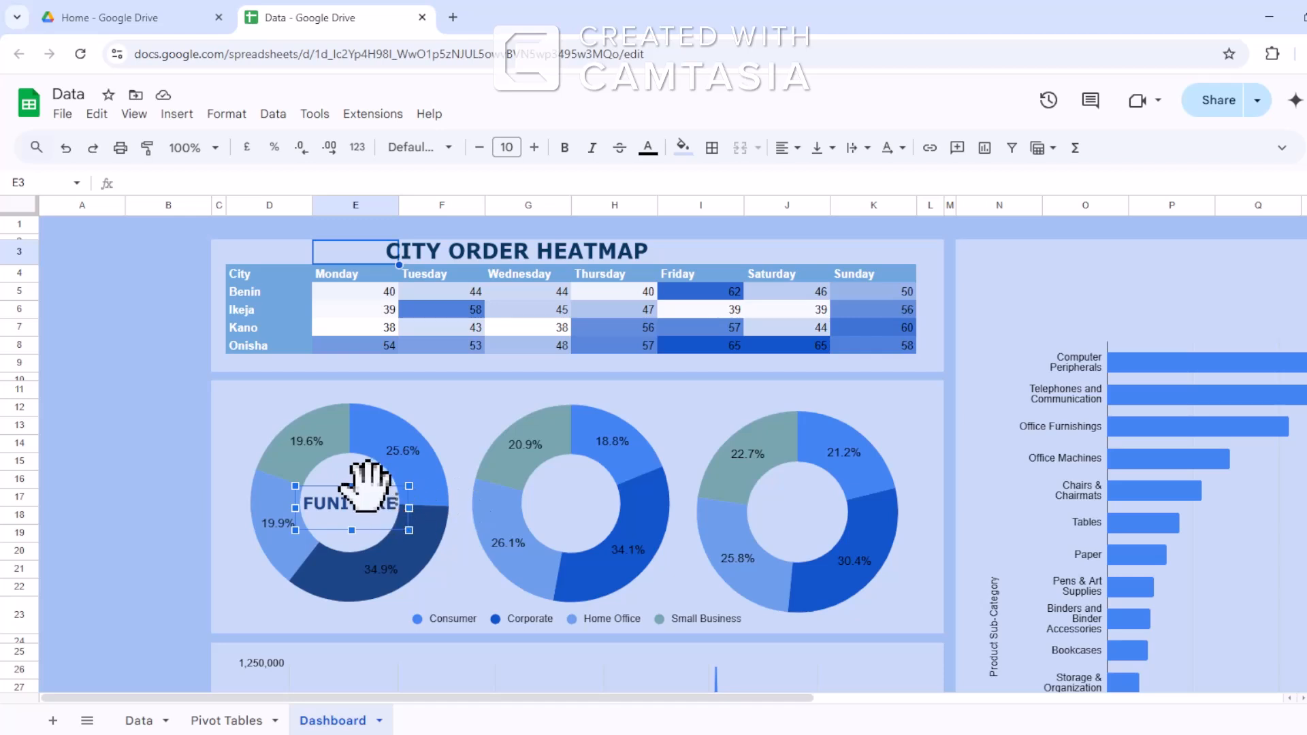
{"action": "left_click_drag", "start_coordinate": [365, 487], "coordinate": [362, 486]}
{"action": "left_click", "coordinate": [183, 455]}
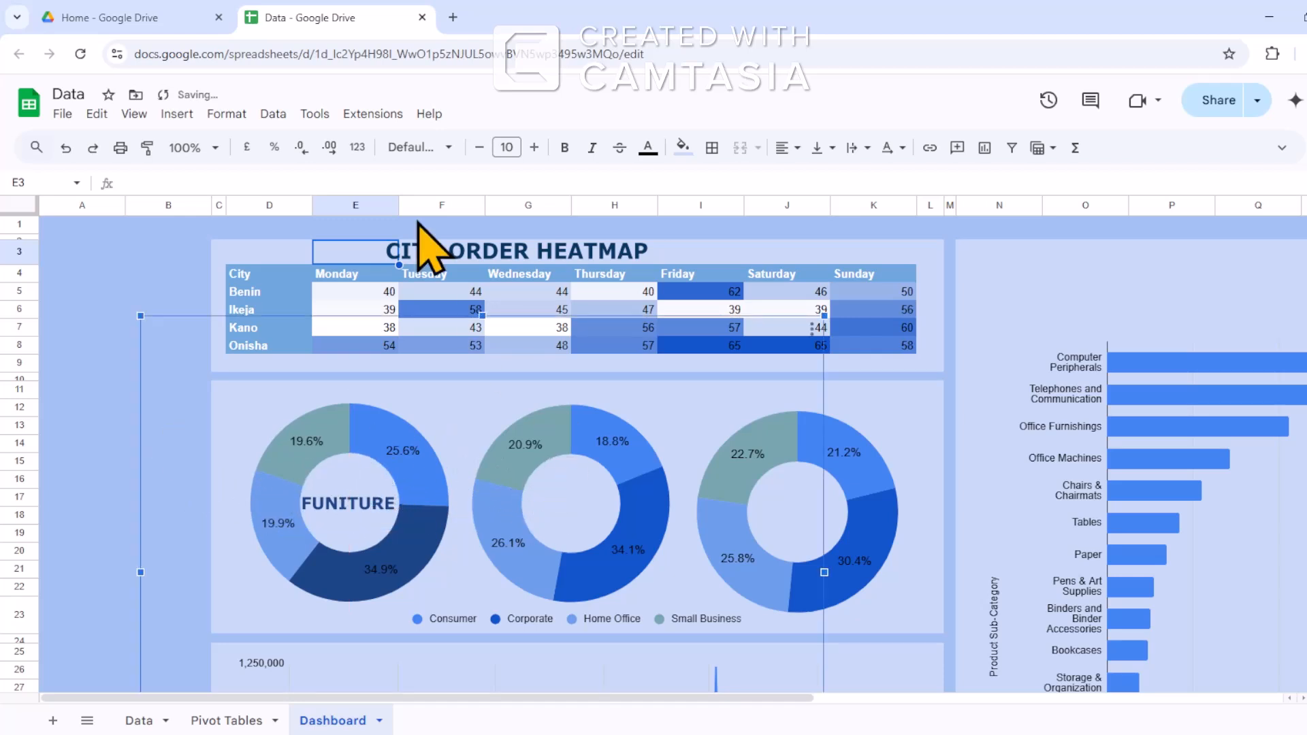
Insert a new drawing and add a small text box for the second doughnut chart's label.
{"action": "left_click", "coordinate": [176, 114]}
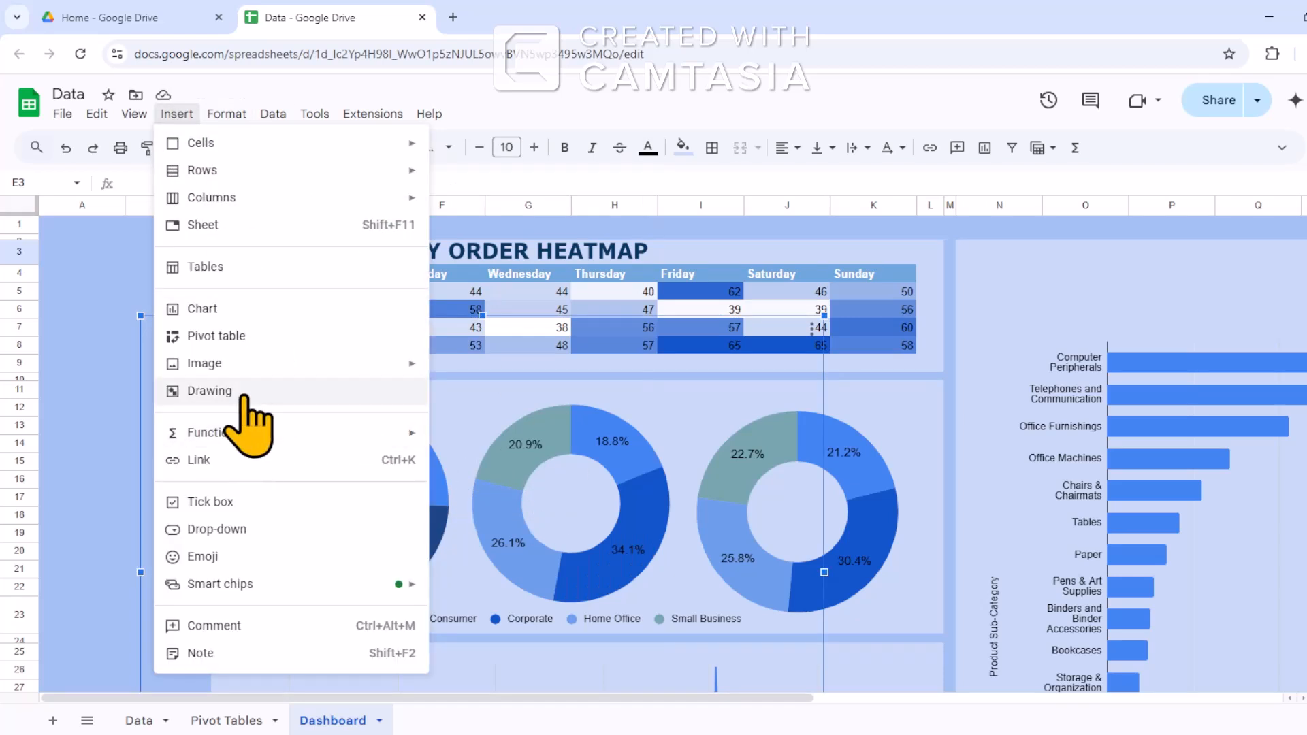
{"action": "left_click", "coordinate": [245, 391]}
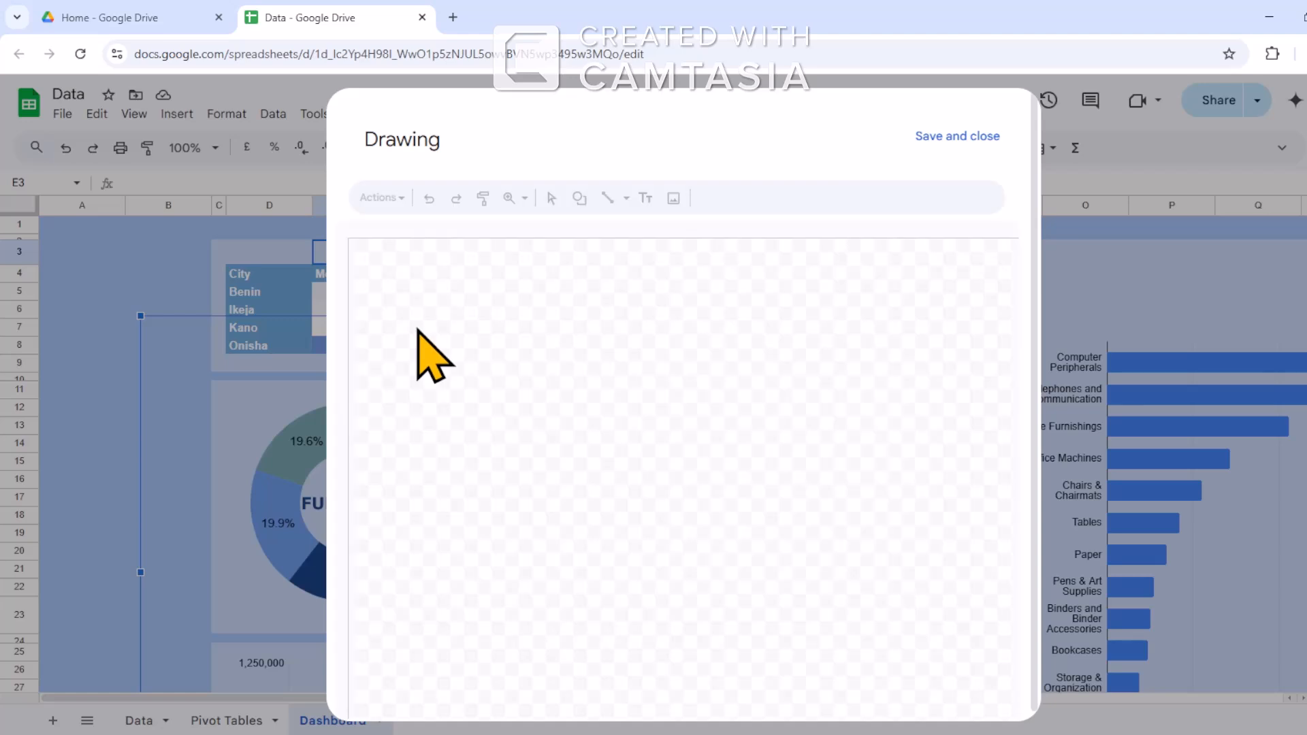
{"action": "left_click", "coordinate": [645, 198]}
{"action": "left_click_drag", "start_coordinate": [435, 291], "coordinate": [567, 354]}
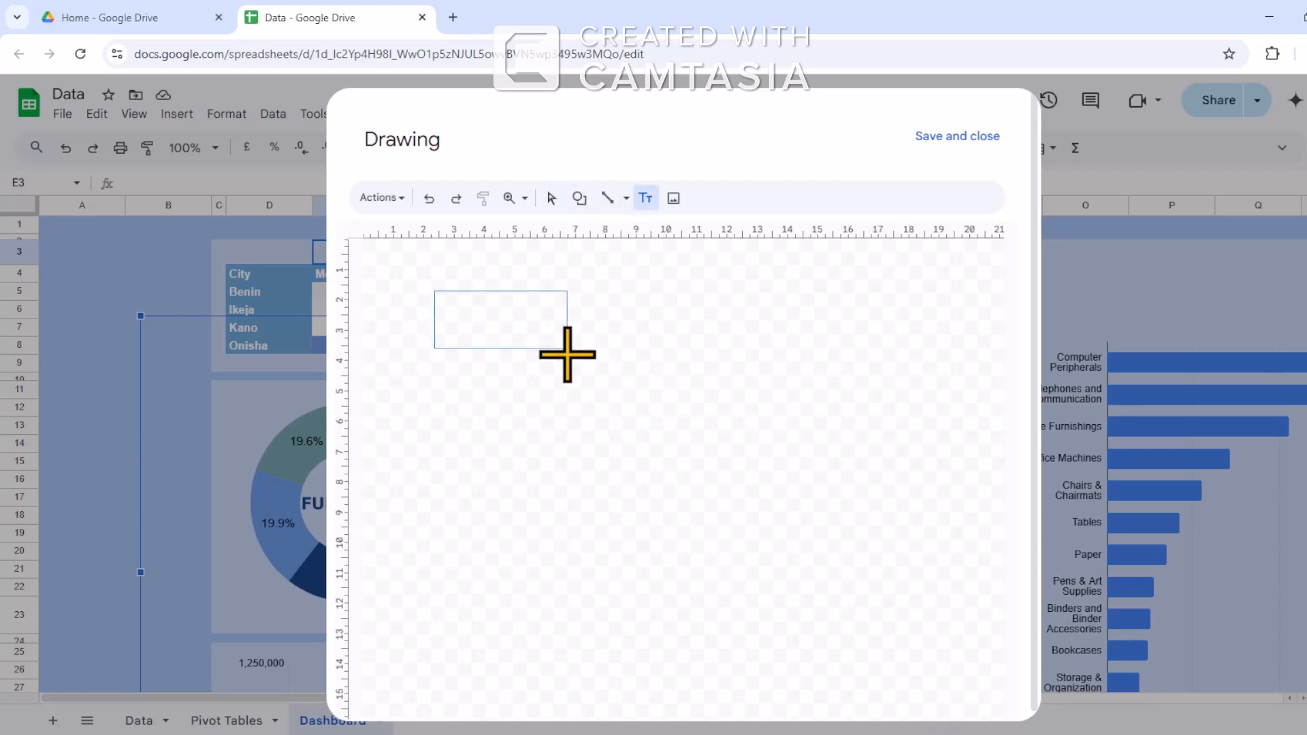
Format the text box as bold, dark blue Verdana and enter OFFICE SUPPLIES.
{"action": "left_click", "coordinate": [846, 199]}
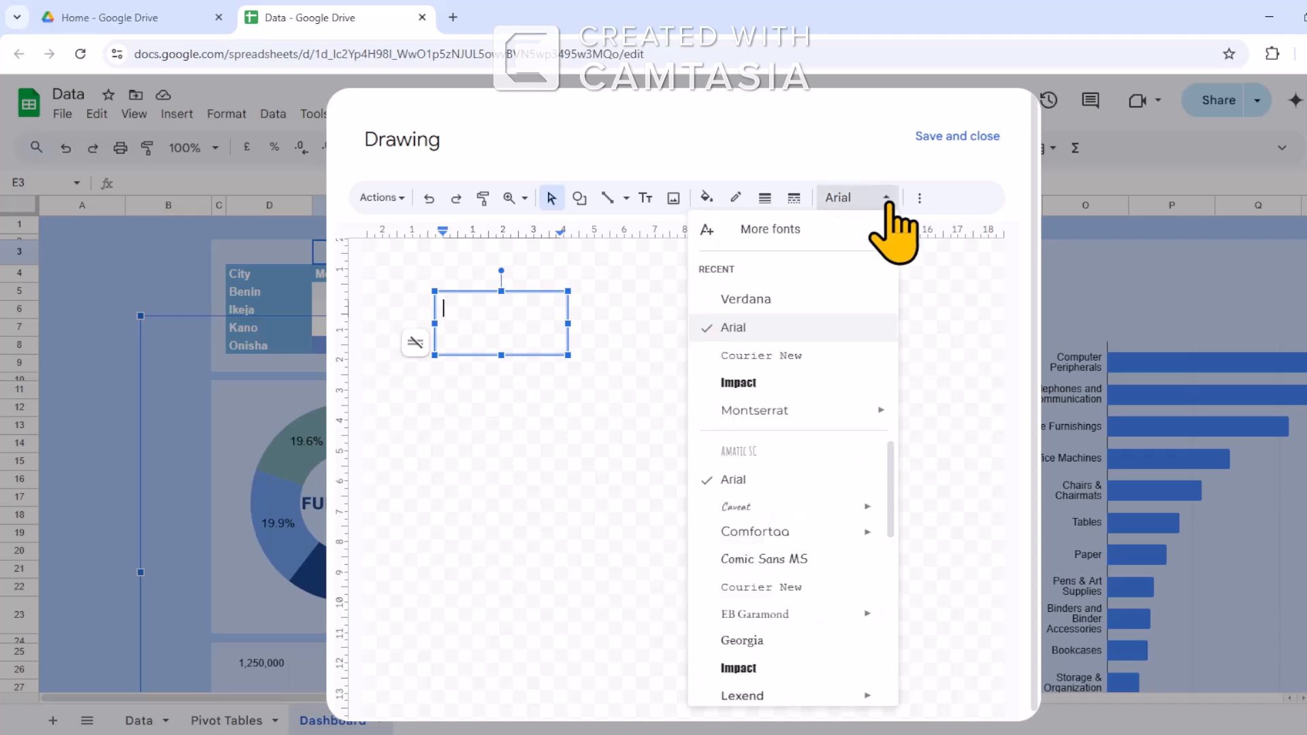
{"action": "left_click", "coordinate": [820, 301]}
{"action": "left_click", "coordinate": [919, 198]}
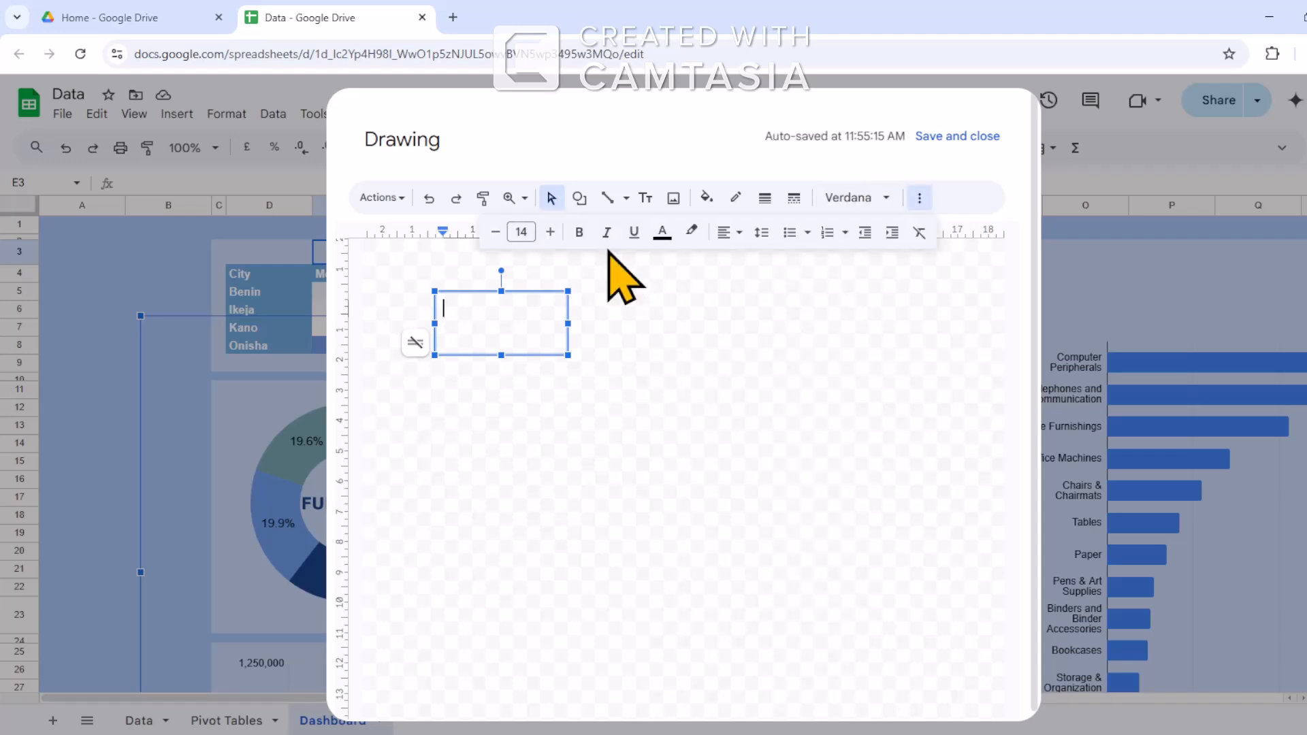
{"action": "left_click", "coordinate": [579, 232]}
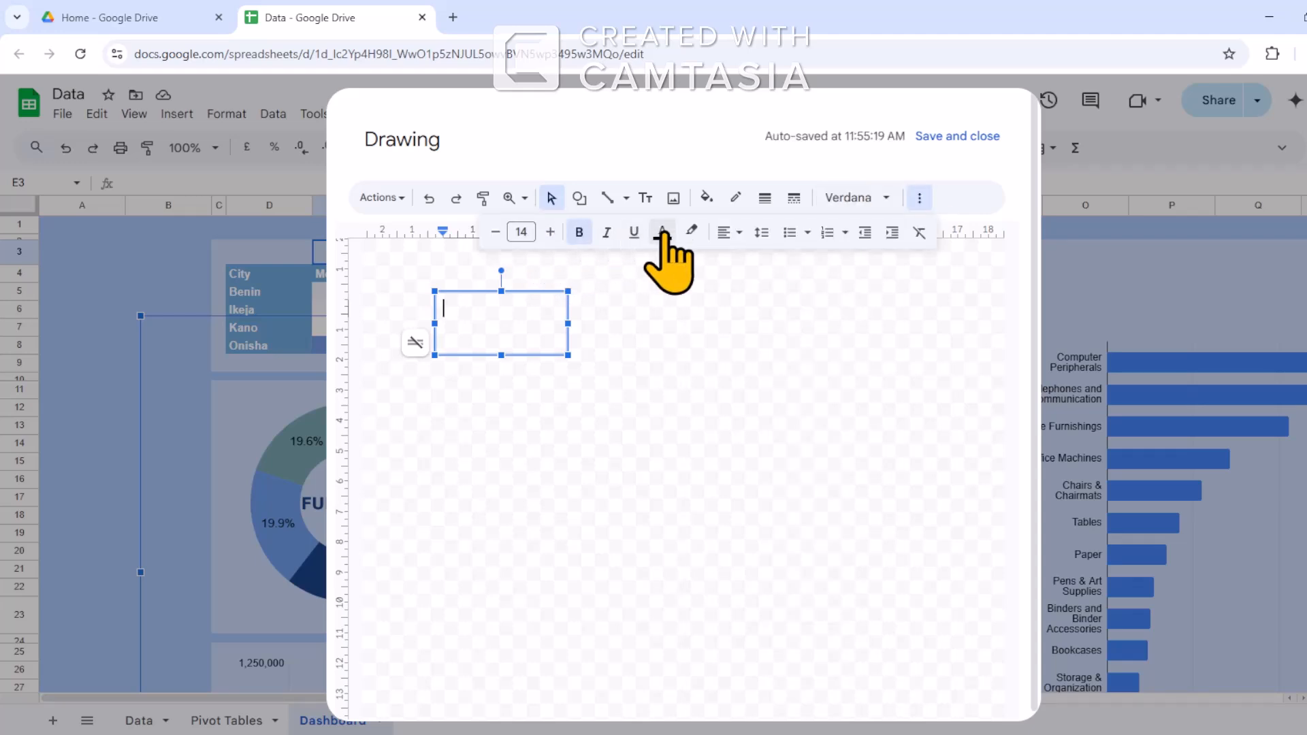
{"action": "left_click", "coordinate": [663, 232]}
{"action": "left_click", "coordinate": [799, 453]}
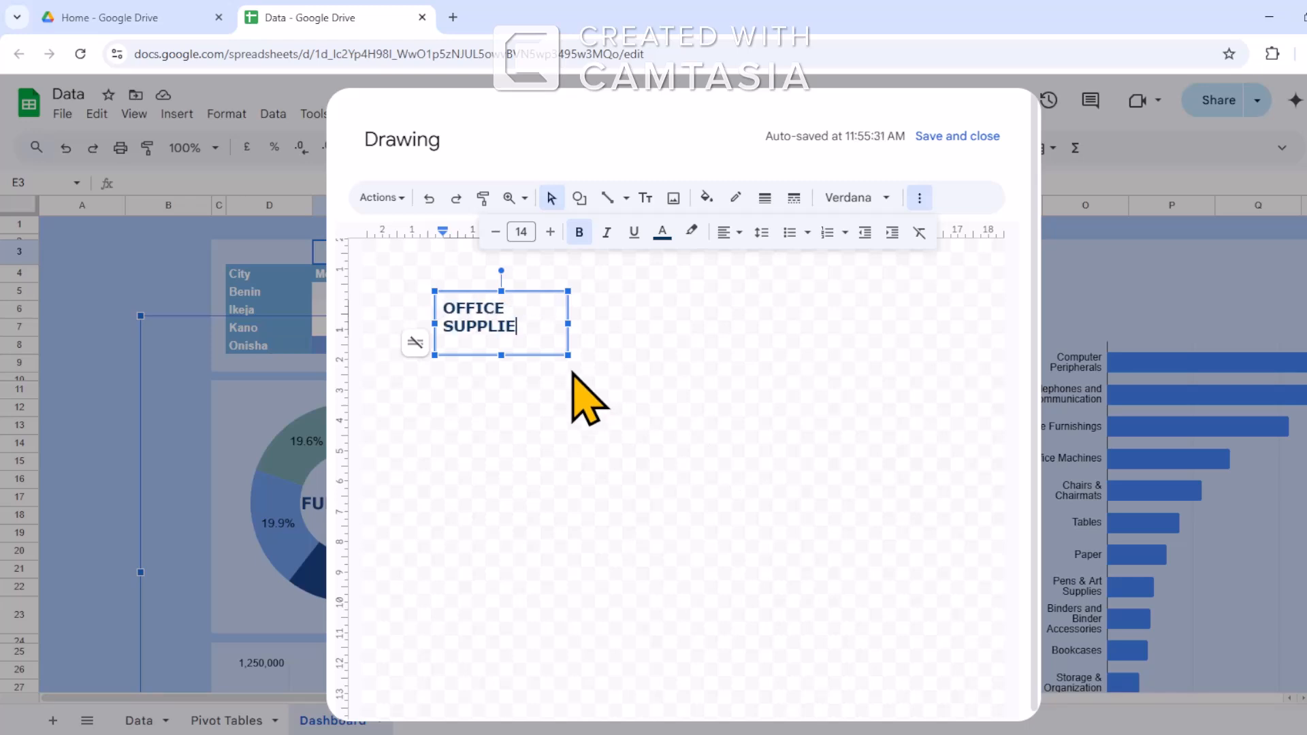
Save the drawing and move the OFFICE SUPPLIES label into the hole of the second doughnut chart.
{"action": "left_click", "coordinate": [953, 140]}
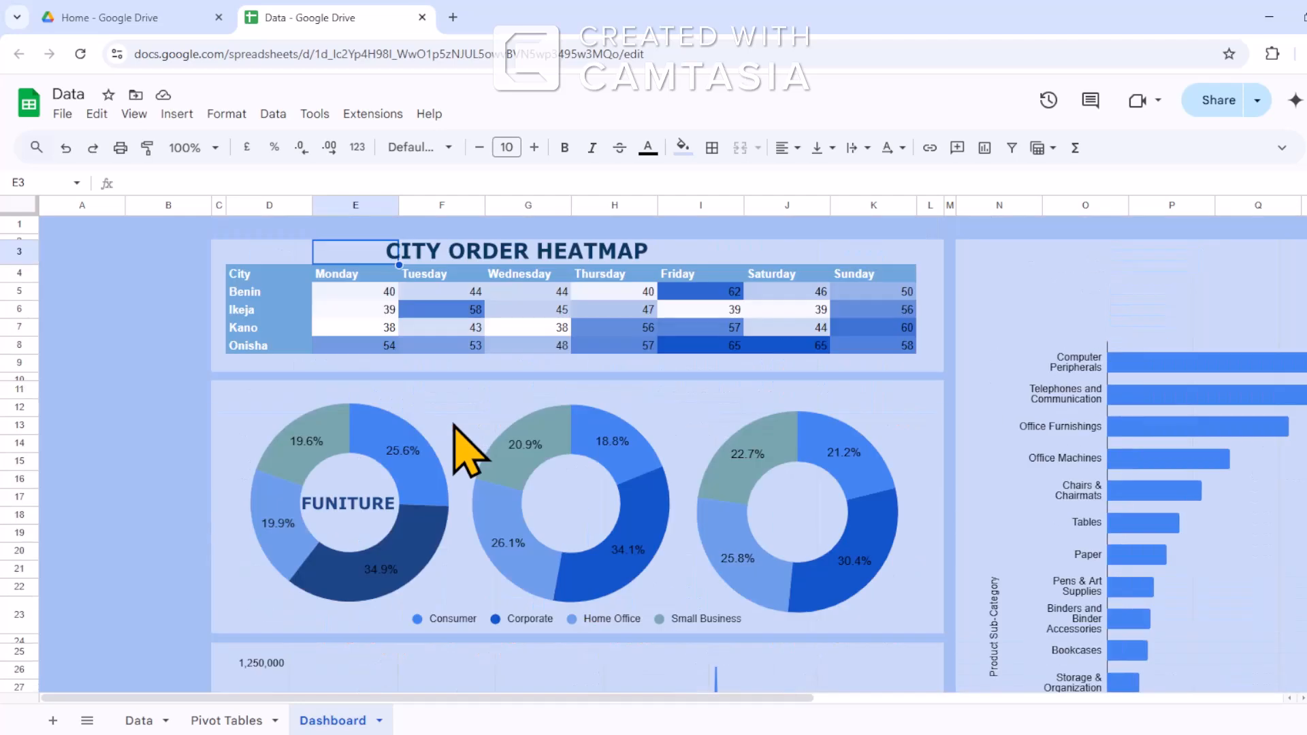
{"action": "mouse_move", "coordinate": [381, 294]}
{"action": "left_mouse_down"}
{"action": "mouse_move", "coordinate": [514, 475]}
{"action": "mouse_move", "coordinate": [574, 515]}
{"action": "left_mouse_up"}
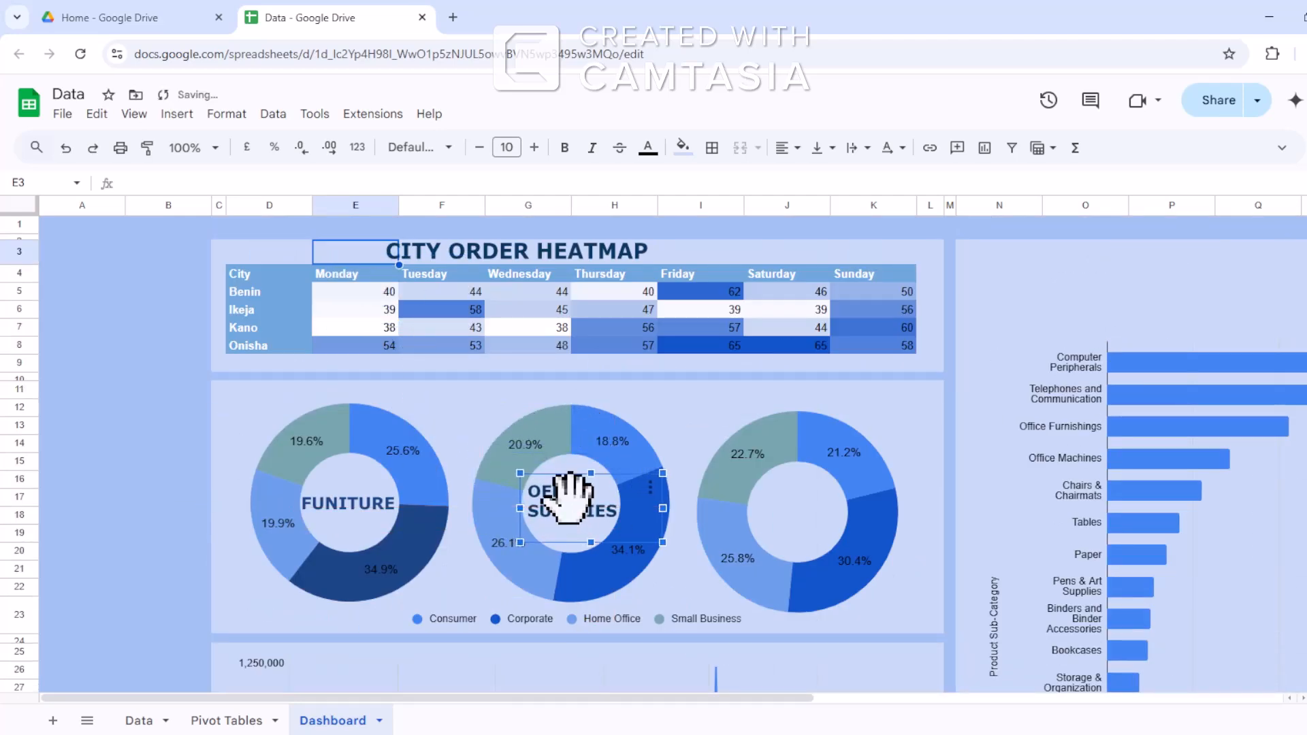
Insert another drawing and add a text box for the third doughnut chart's label.
{"action": "left_click", "coordinate": [181, 115]}
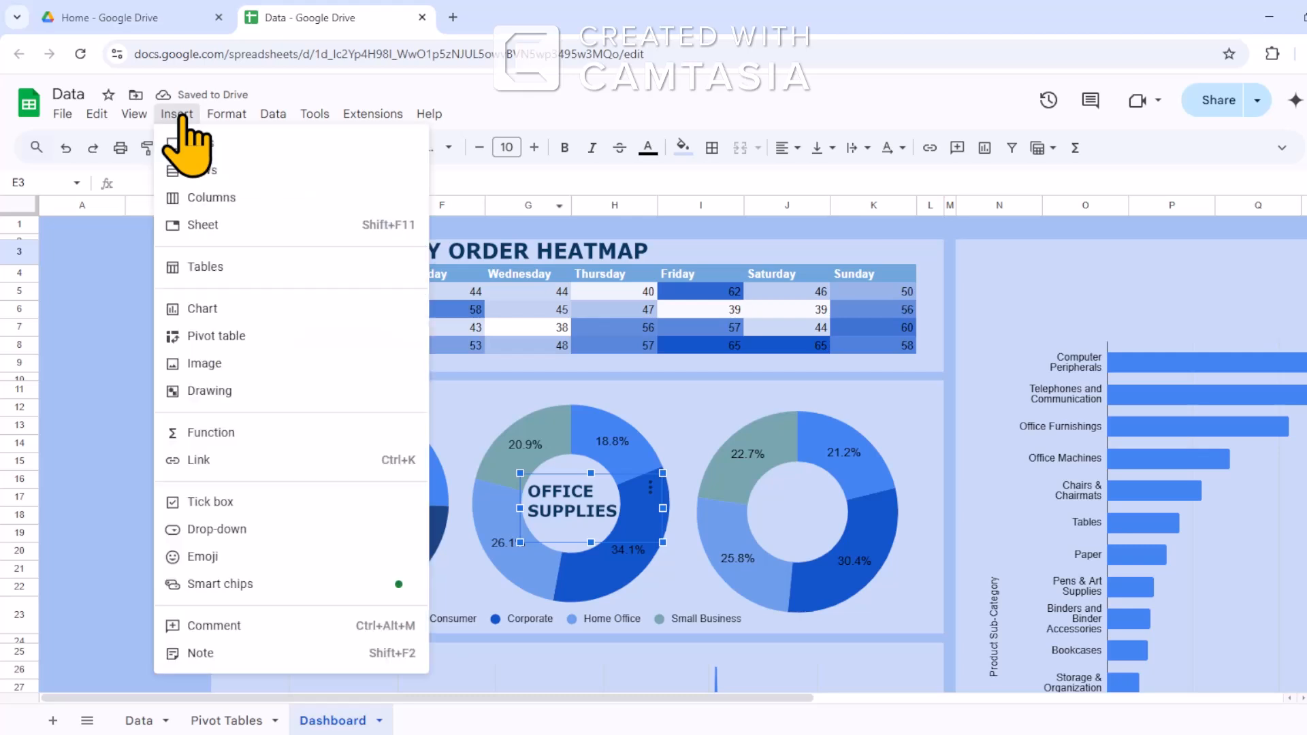
{"action": "left_click", "coordinate": [235, 389]}
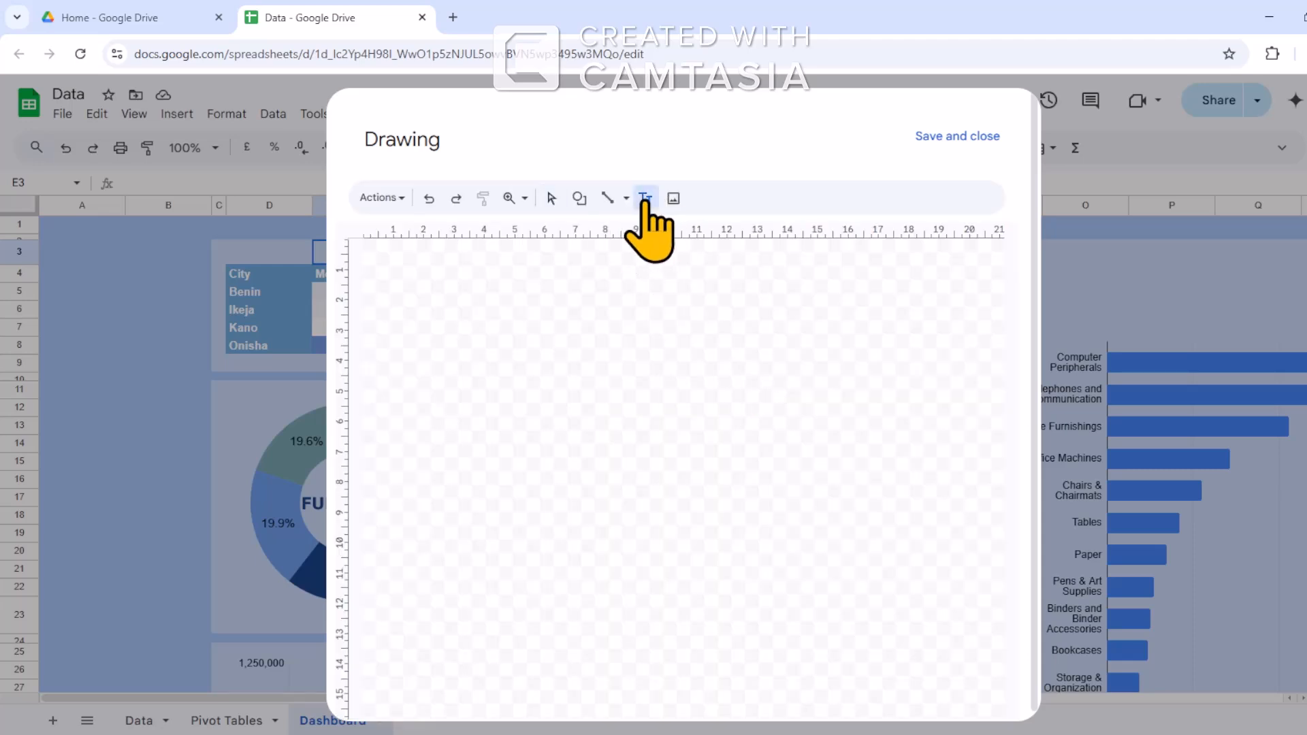
{"action": "left_click", "coordinate": [645, 198]}
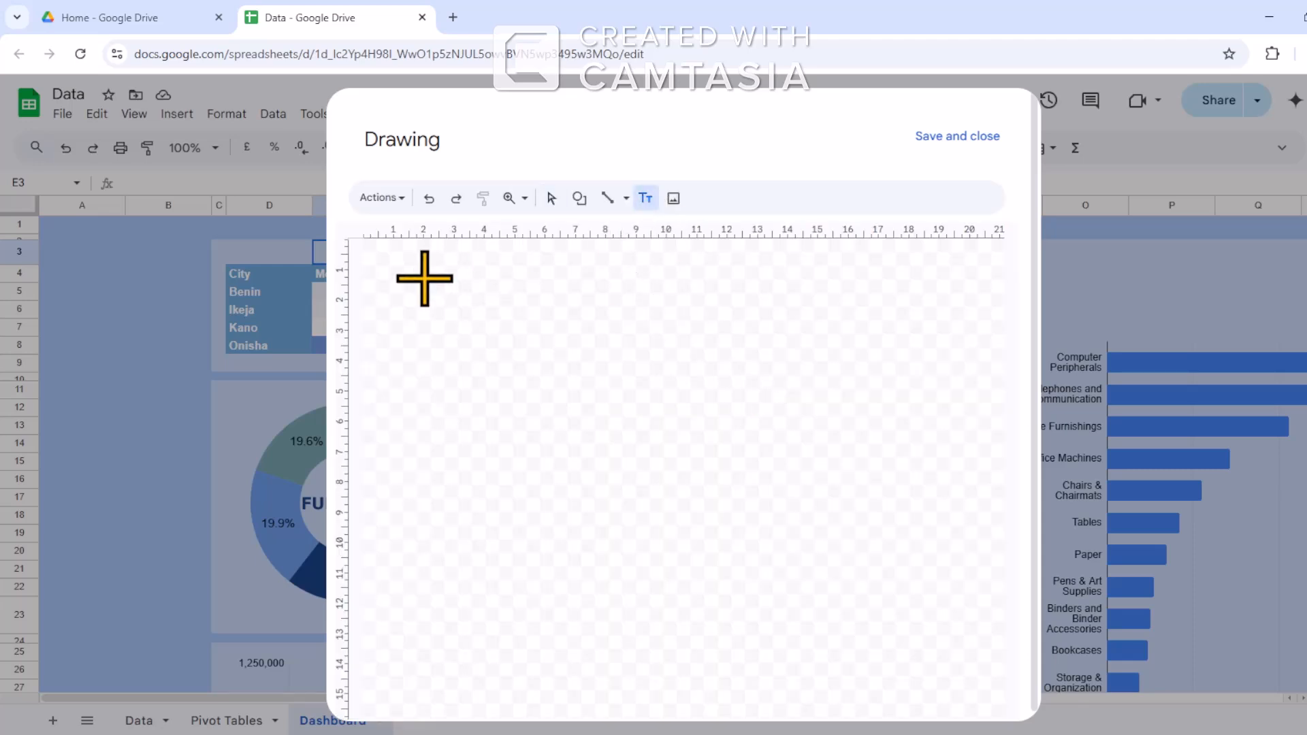
{"action": "left_click_drag", "start_coordinate": [482, 277], "coordinate": [654, 323]}
Set the new text box to bold, dark blue Verdana and enter TECHNOLOGY.
{"action": "left_click", "coordinate": [872, 199]}
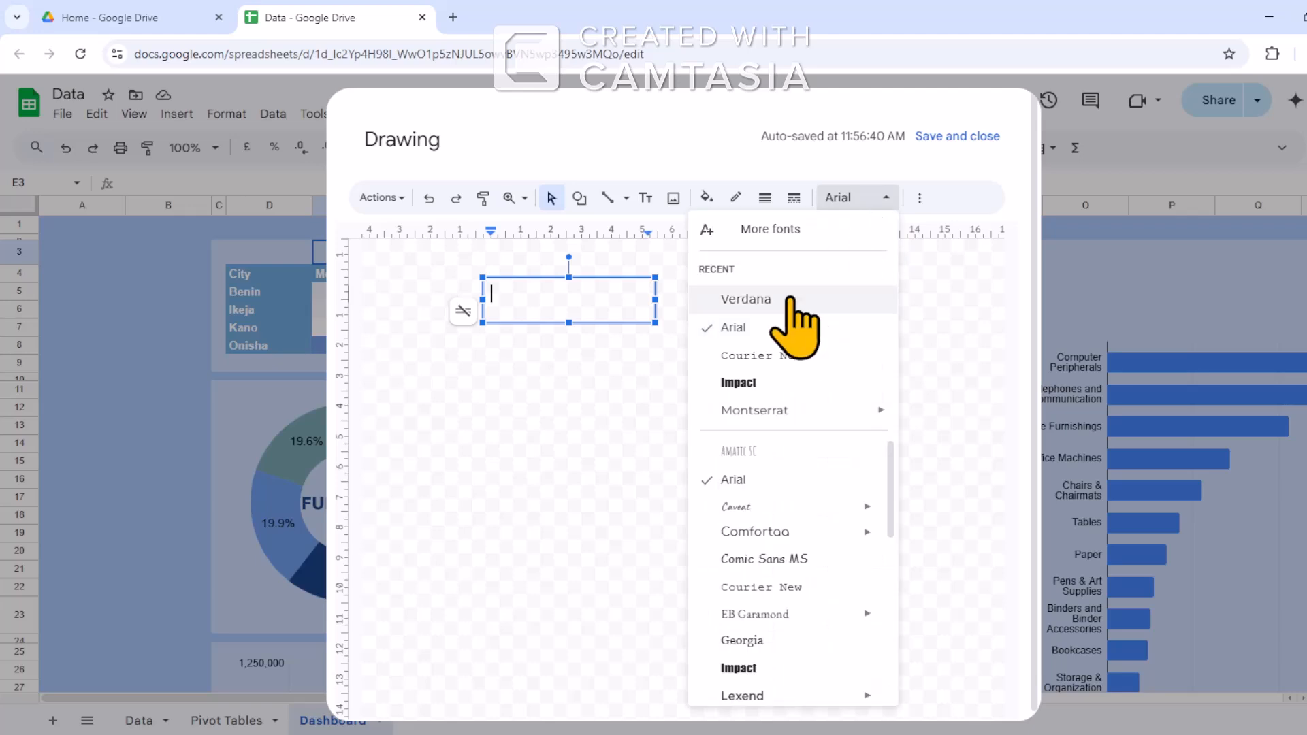
{"action": "left_click", "coordinate": [746, 300]}
{"action": "left_click", "coordinate": [919, 198]}
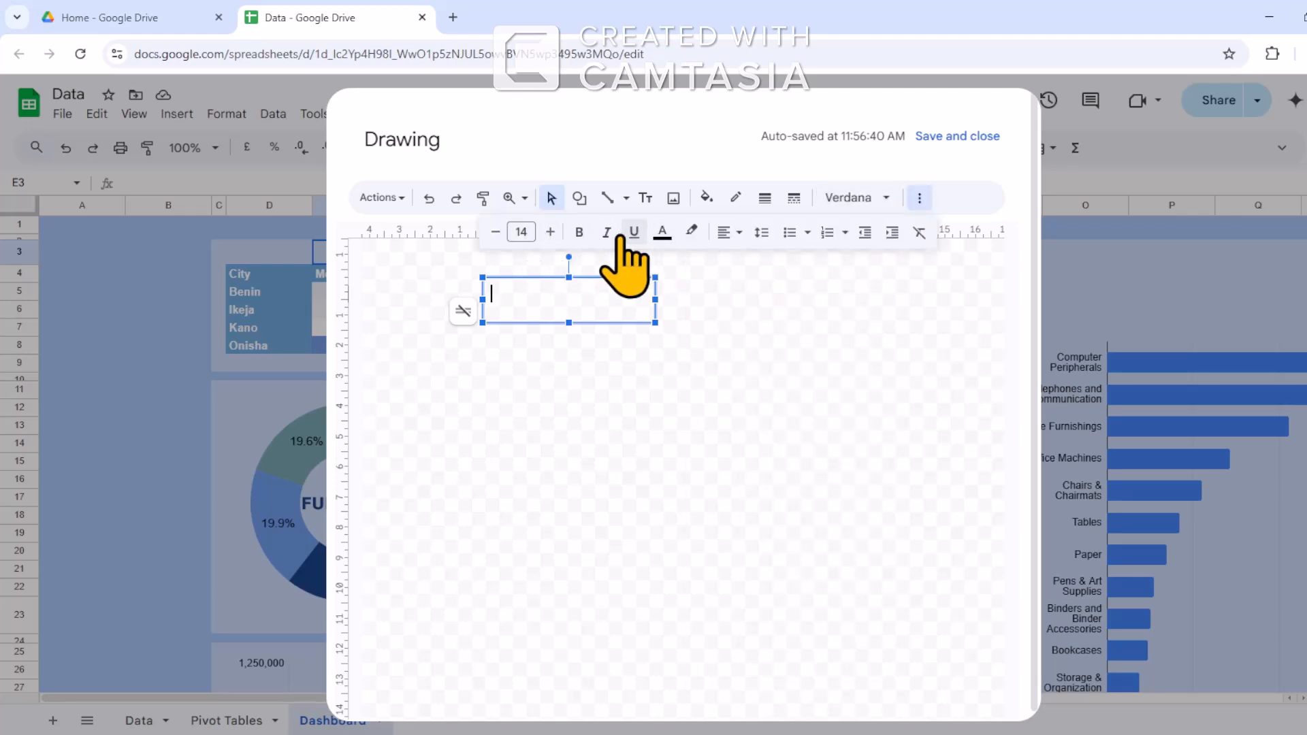
{"action": "left_click", "coordinate": [580, 231]}
{"action": "left_click", "coordinate": [662, 232]}
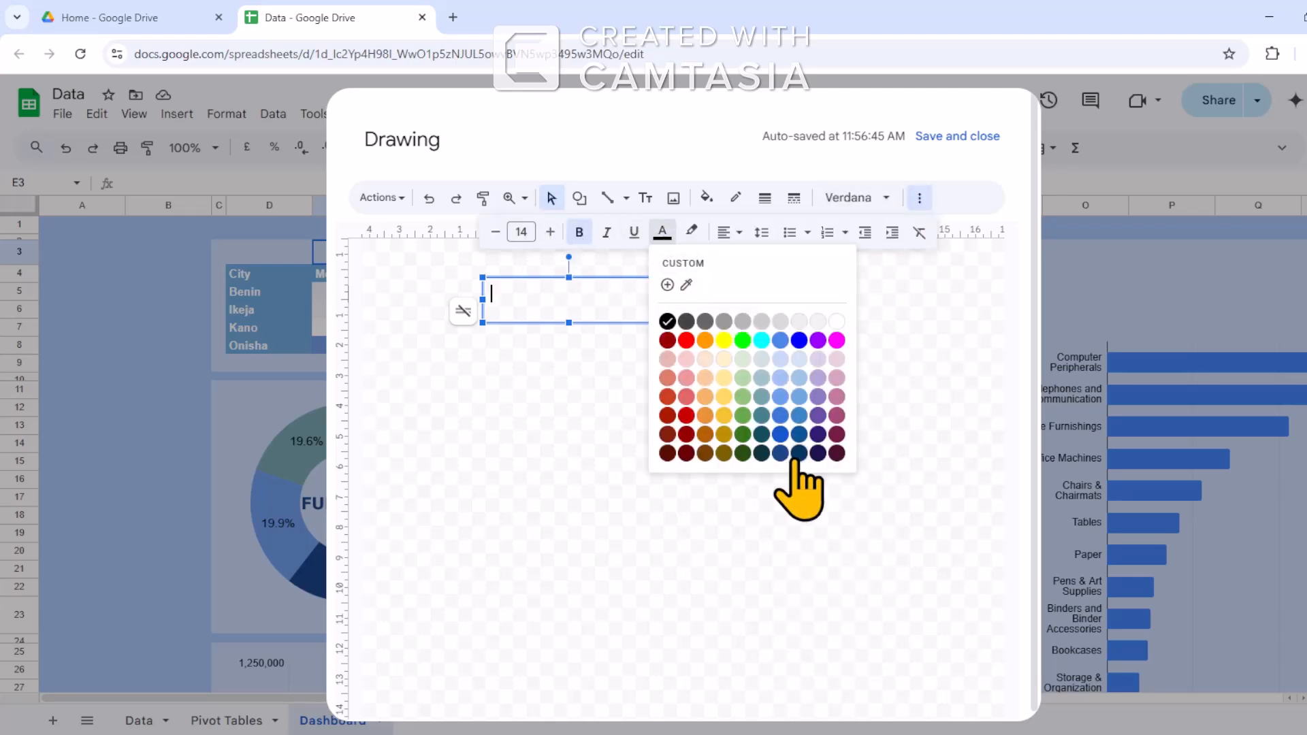
{"action": "left_click", "coordinate": [686, 415]}
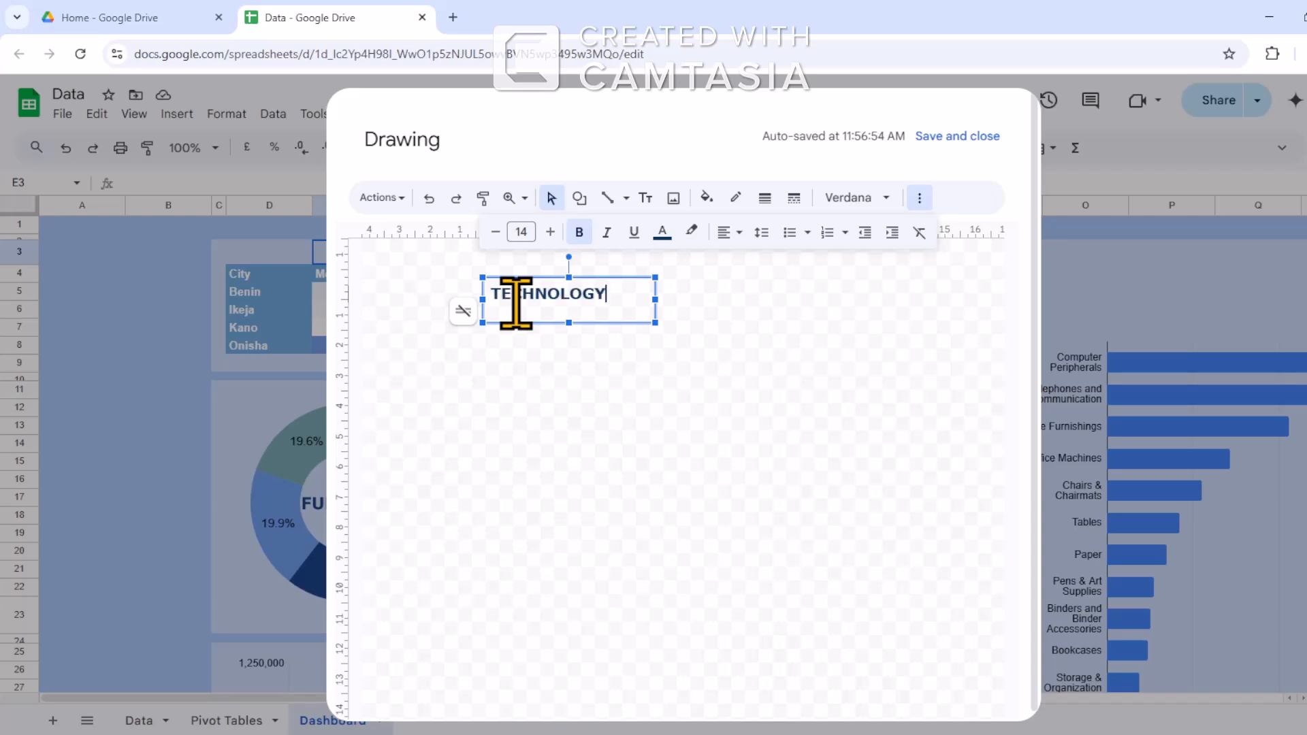
Save the drawing and move the TECHNOLOGY label into the hole of the third doughnut chart.
{"action": "left_click", "coordinate": [948, 137]}
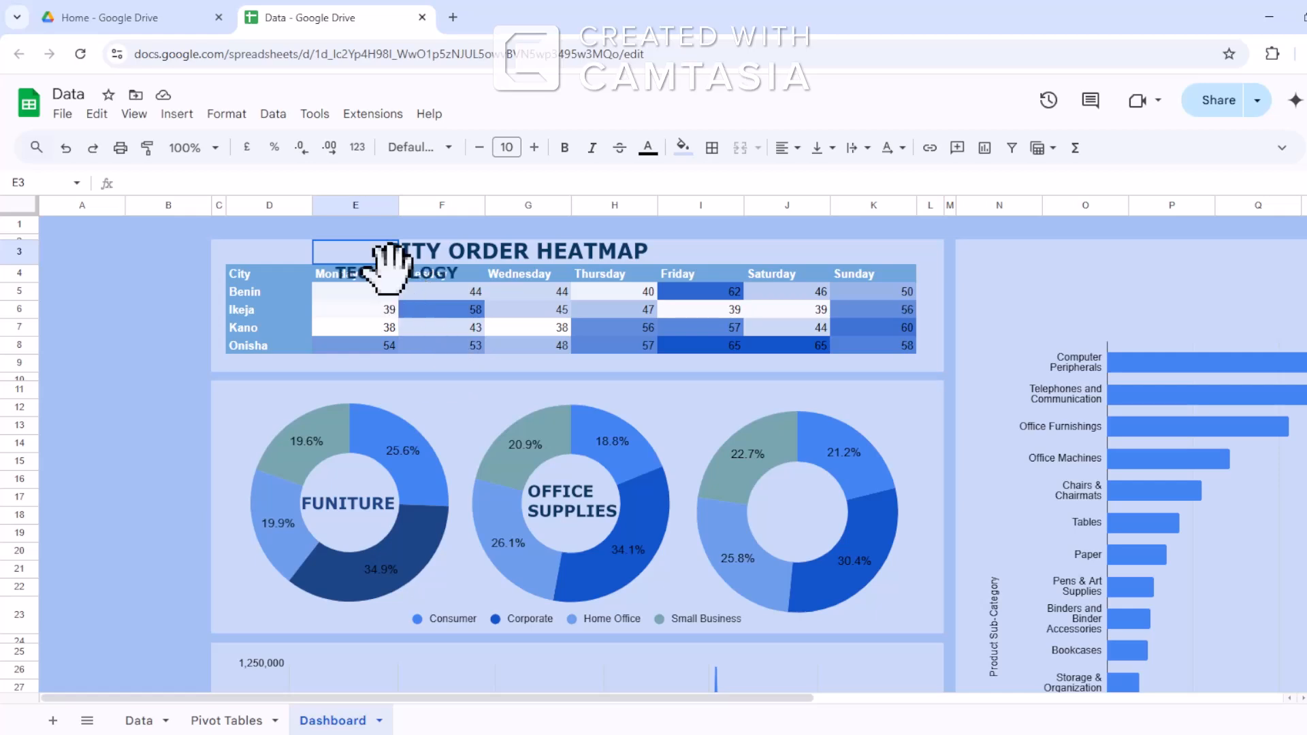
{"action": "mouse_move", "coordinate": [388, 268]}
{"action": "left_mouse_down"}
{"action": "mouse_move", "coordinate": [636, 423]}
{"action": "mouse_move", "coordinate": [787, 538]}
{"action": "mouse_move", "coordinate": [823, 533]}
{"action": "left_mouse_up"}
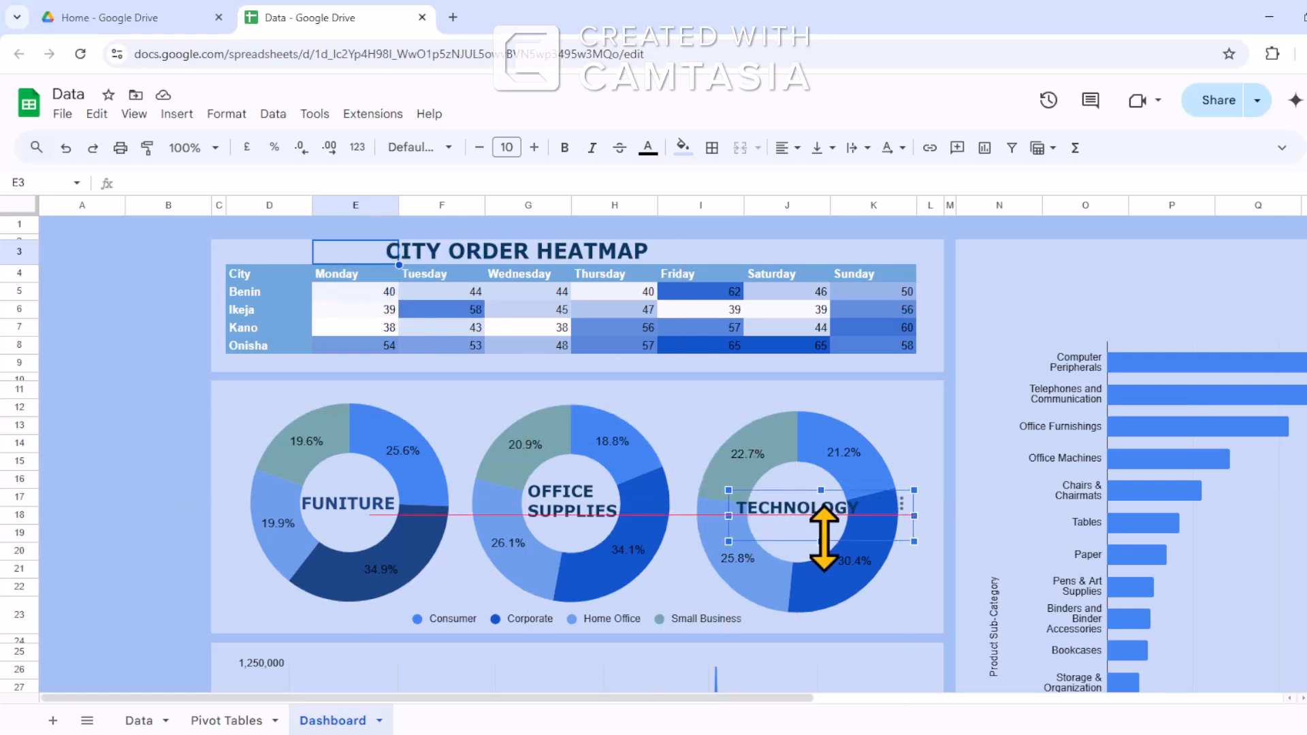
Edit the TECHNOLOGY drawing, slightly reduce the font size of its text, and save it.
{"action": "left_click", "coordinate": [902, 504]}
{"action": "left_click", "coordinate": [909, 527]}
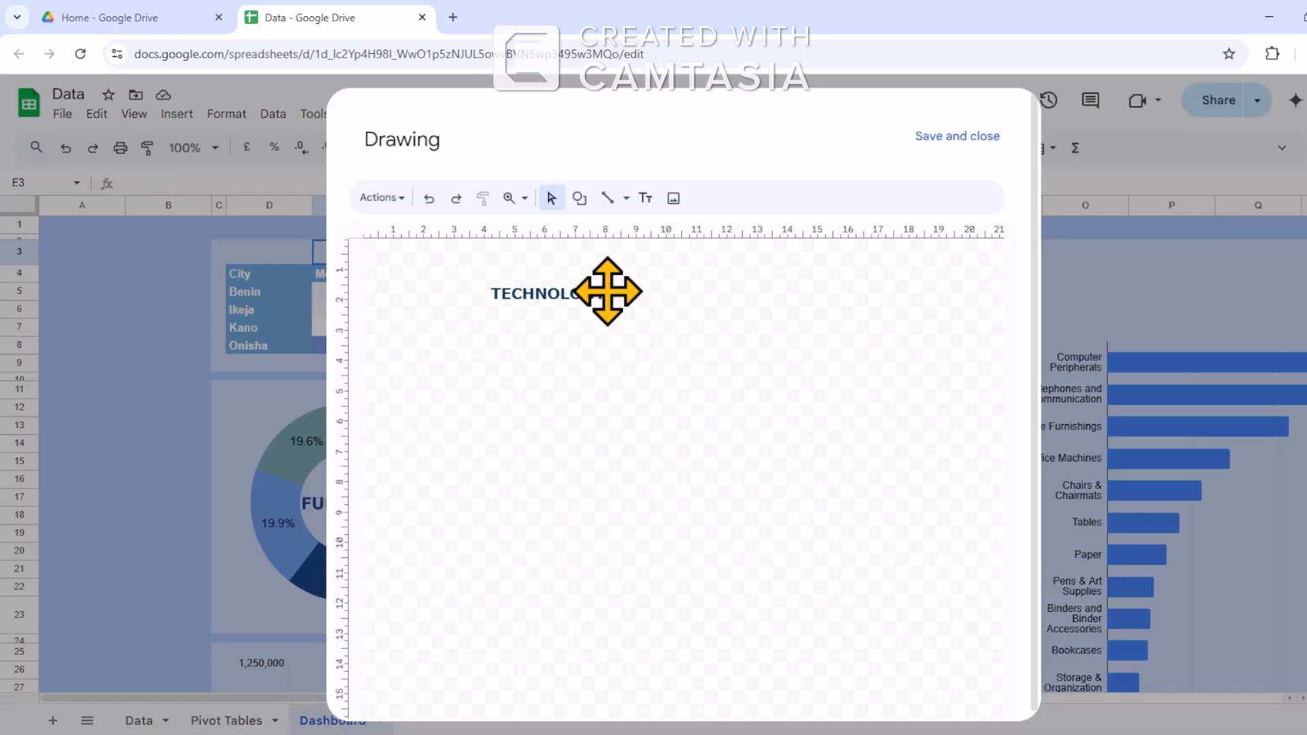
{"action": "left_click", "coordinate": [604, 288]}
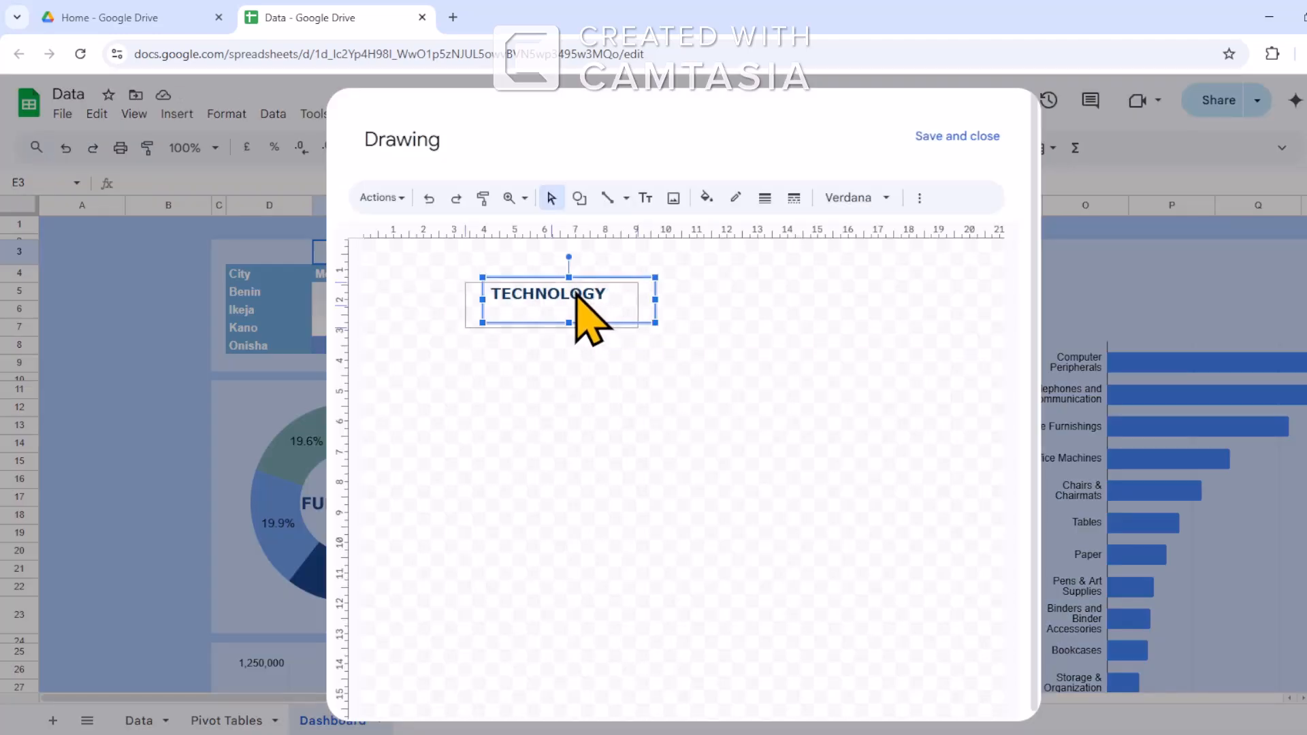
{"action": "double_click", "coordinate": [583, 293]}
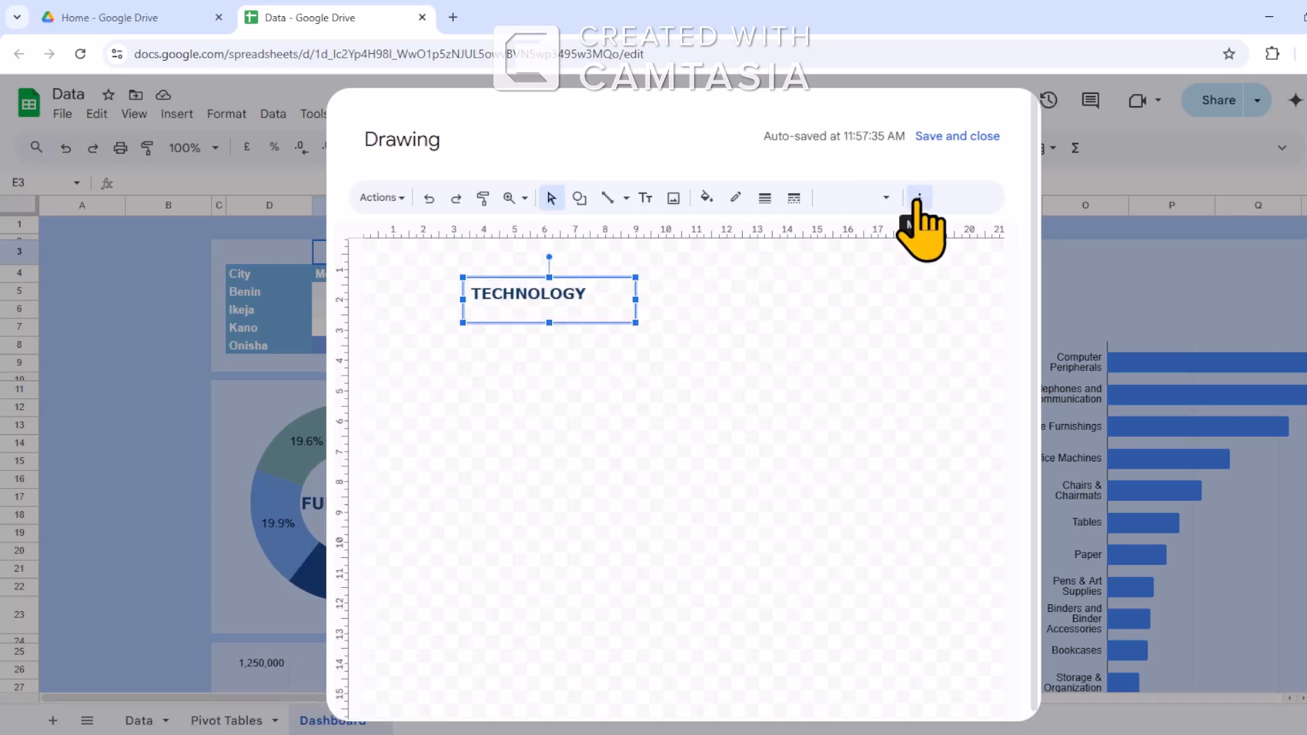
{"action": "left_click", "coordinate": [919, 198]}
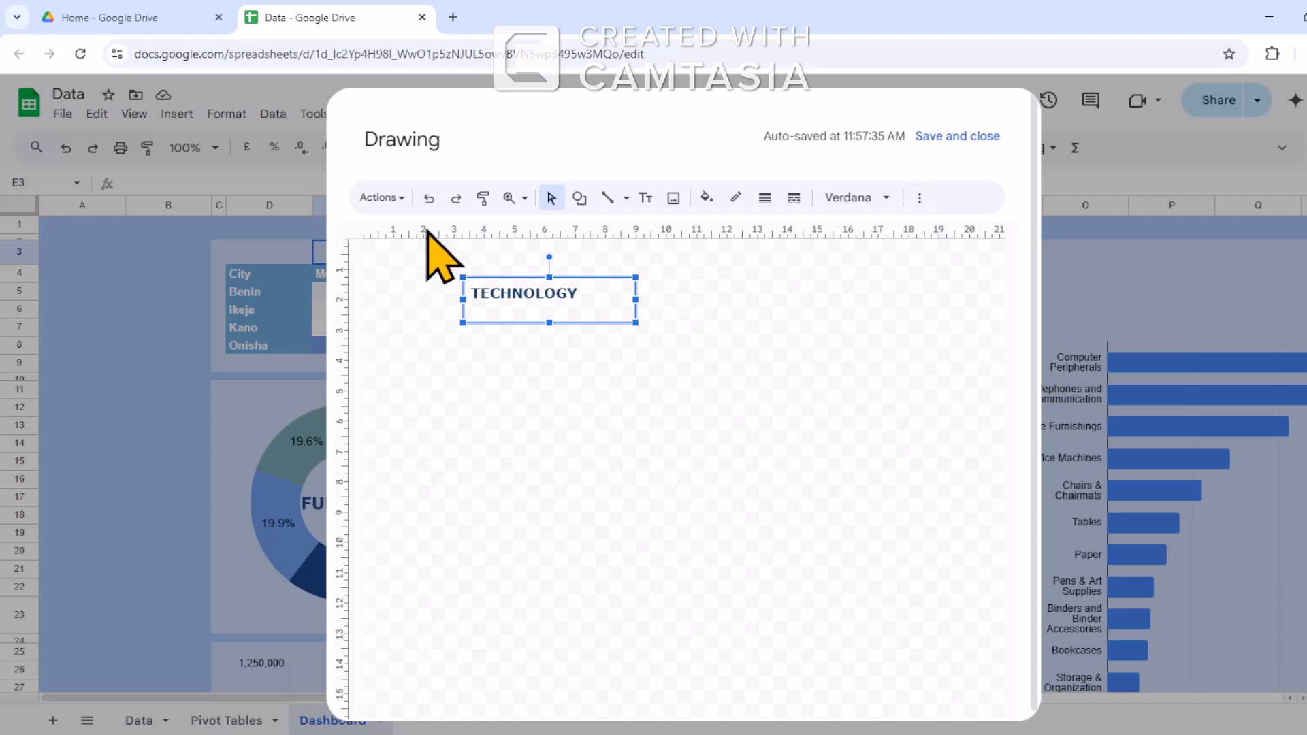
{"action": "left_click", "coordinate": [965, 136]}
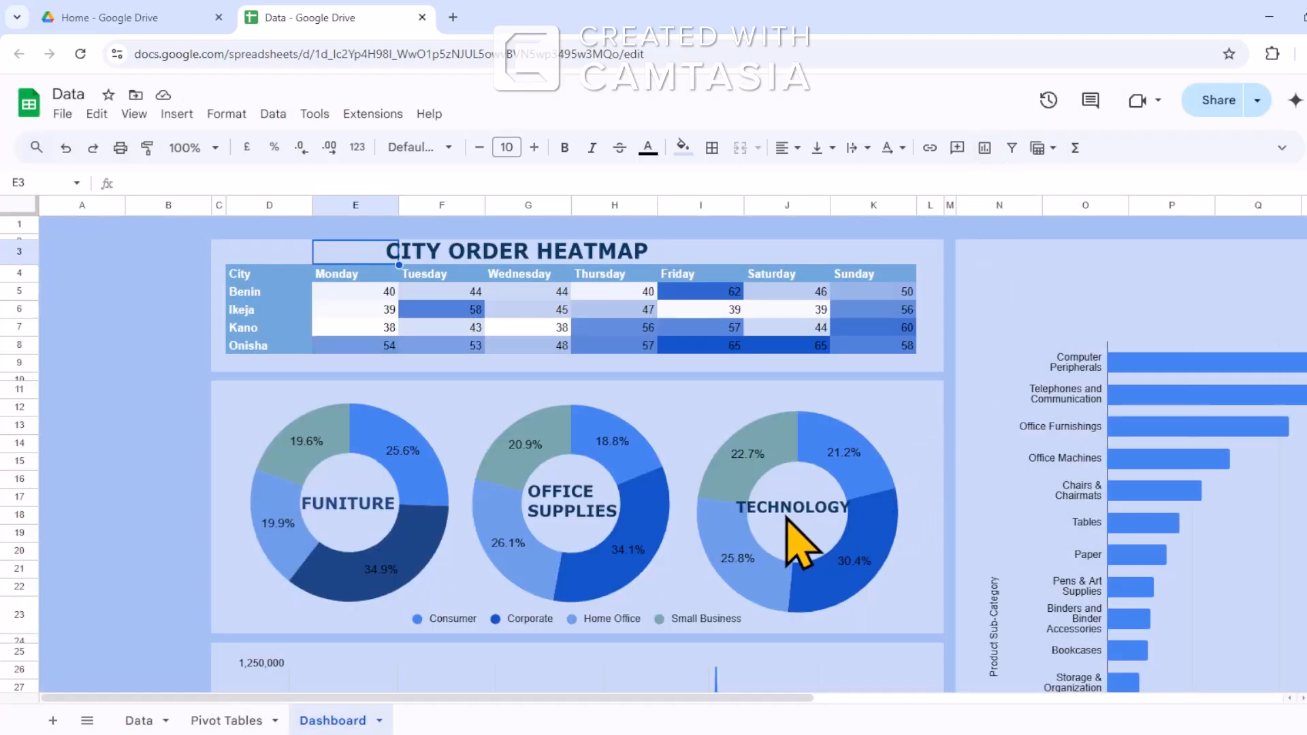
Reopen the TECHNOLOGY drawing and set the font size of its text to 12.
{"action": "left_click", "coordinate": [798, 512]}
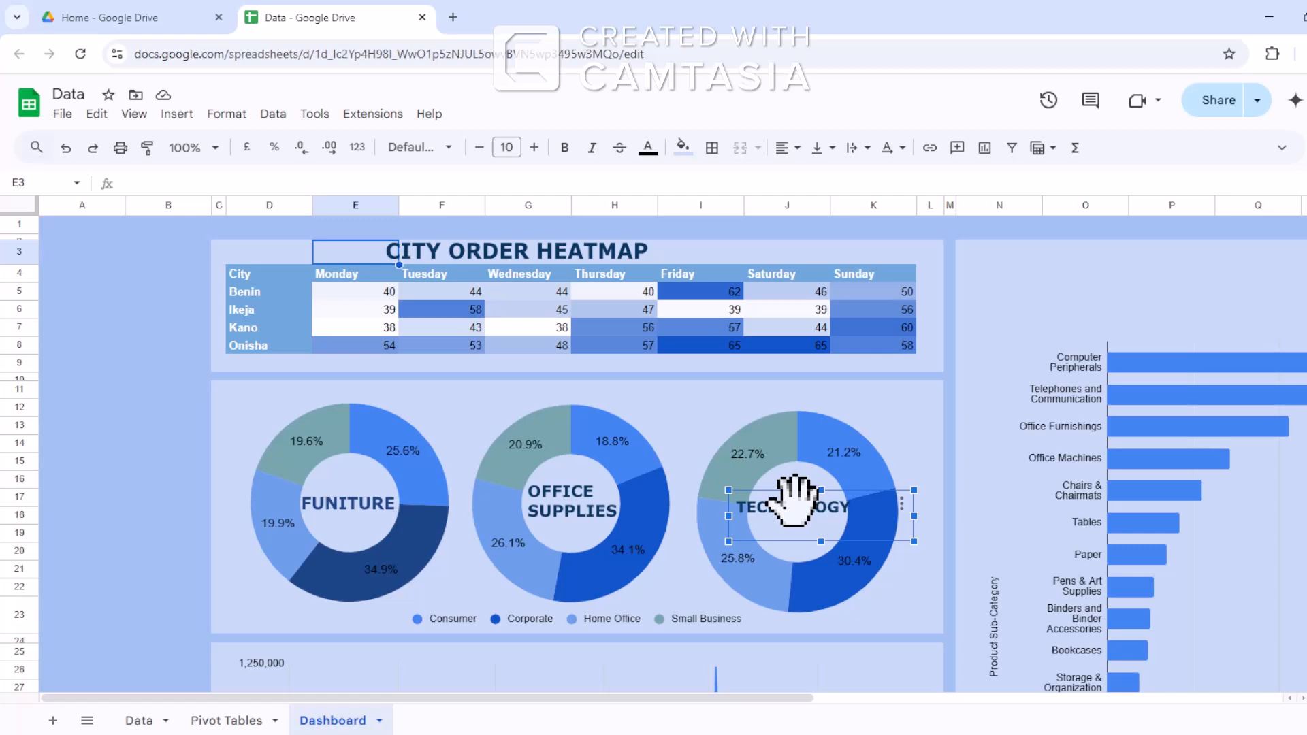
{"action": "left_click", "coordinate": [901, 506]}
{"action": "left_click", "coordinate": [908, 527]}
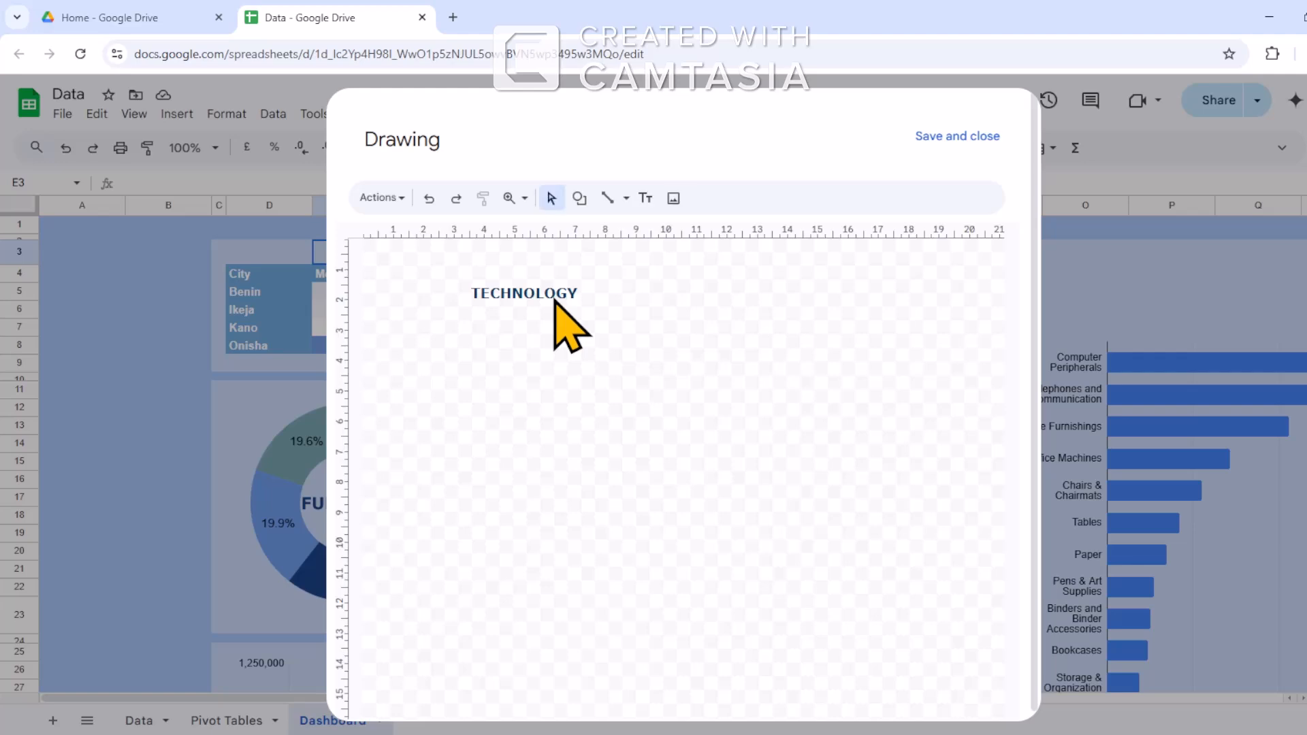
{"action": "left_click", "coordinate": [553, 297]}
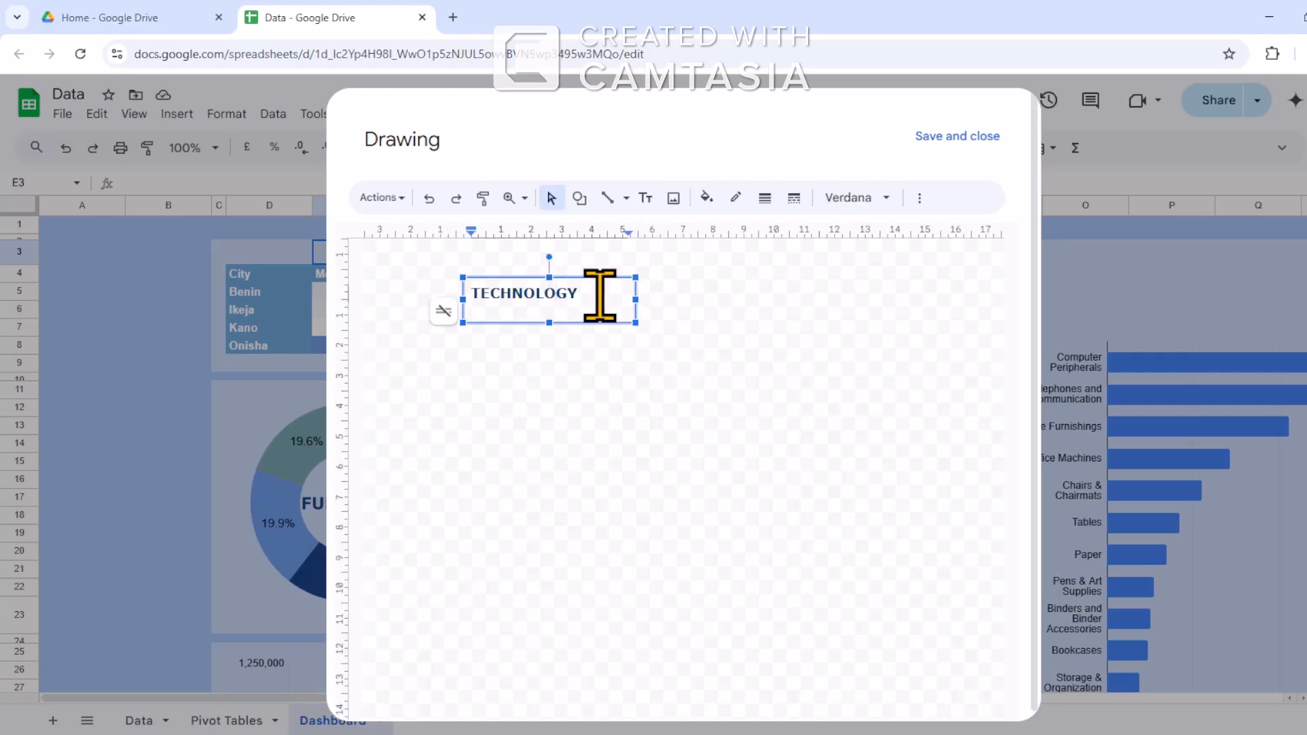
{"action": "left_click_drag", "start_coordinate": [598, 294], "coordinate": [467, 297]}
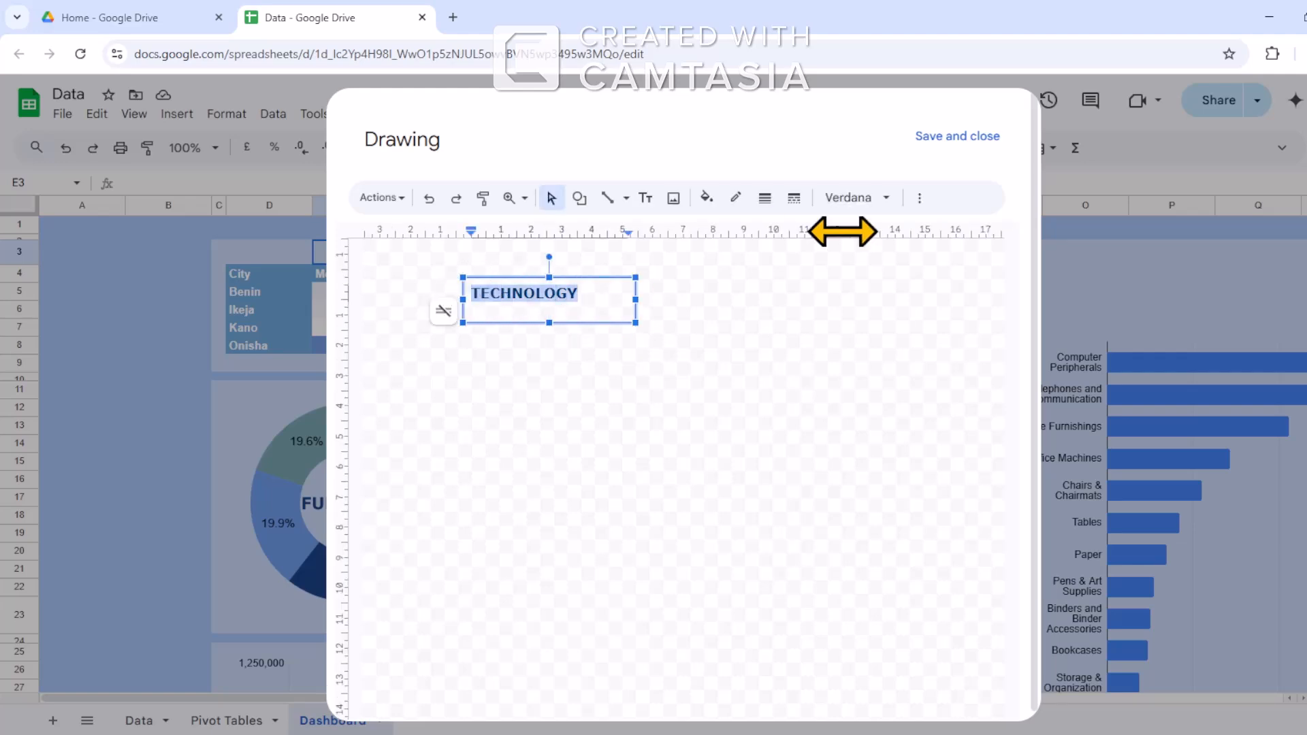
{"action": "left_click", "coordinate": [920, 198]}
{"action": "left_click", "coordinate": [499, 236]}
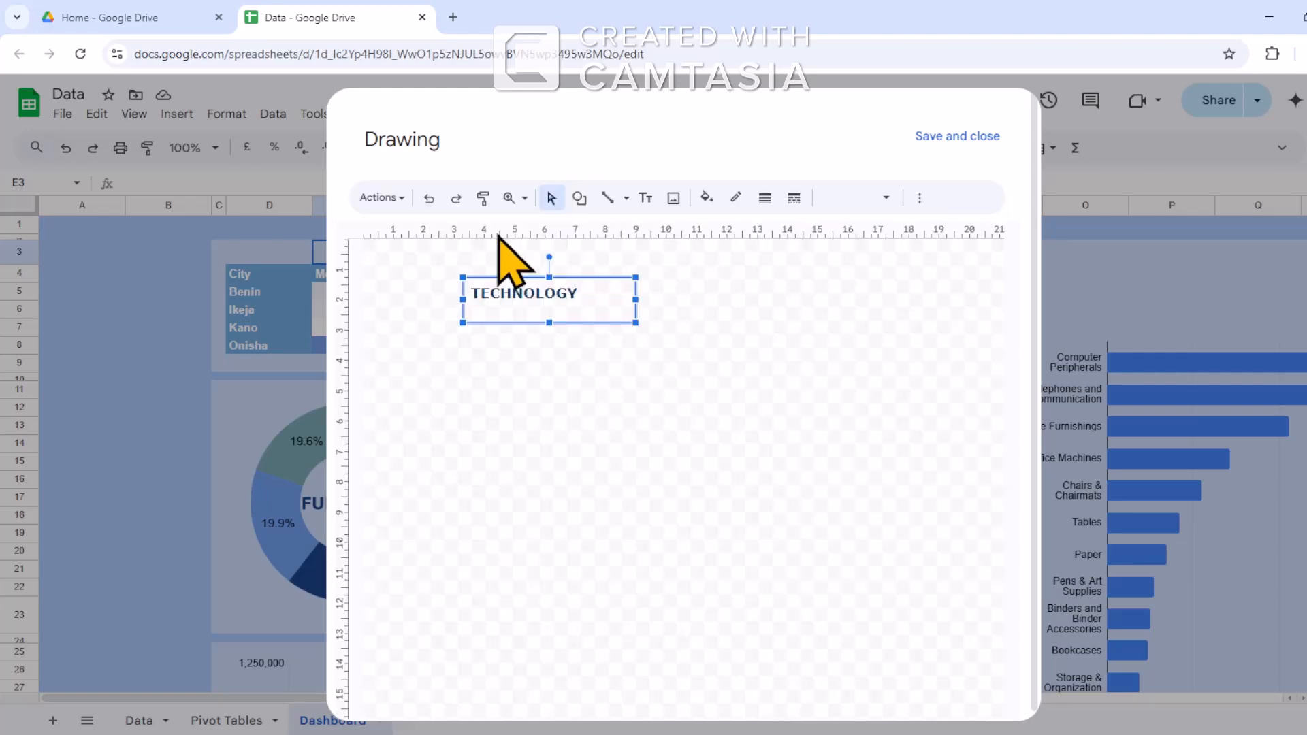
{"action": "left_click", "coordinate": [569, 289]}
{"action": "double_click", "coordinate": [570, 289]}
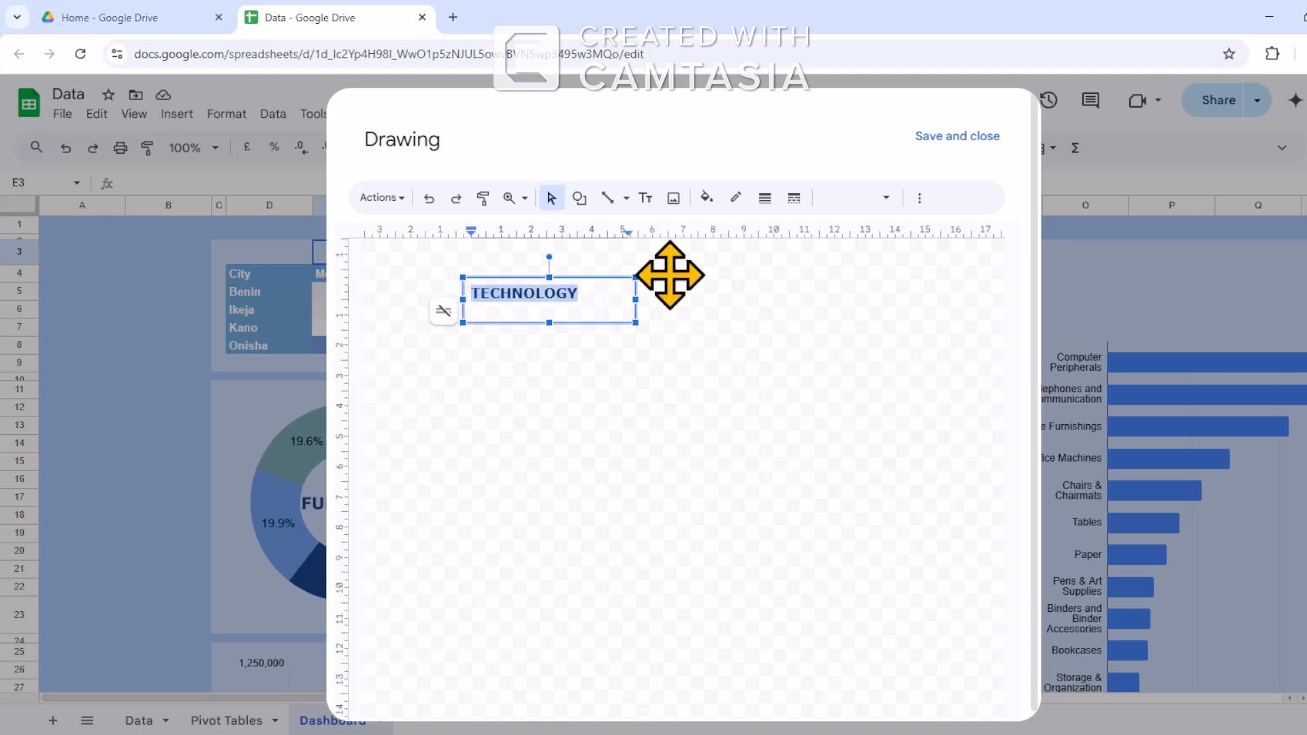
{"action": "left_click", "coordinate": [919, 198]}
{"action": "left_click", "coordinate": [496, 231]}
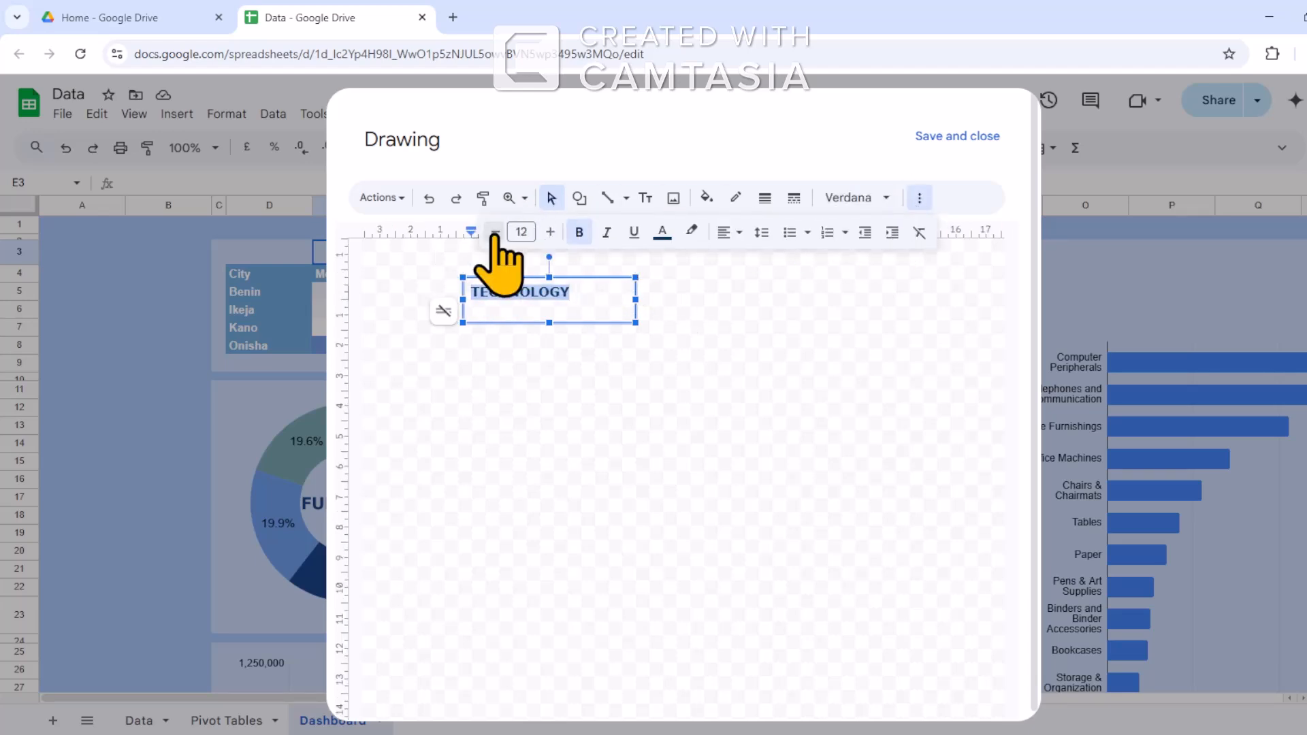
Save the resized TECHNOLOGY label and centre it in the third doughnut's hole.
{"action": "left_click", "coordinate": [981, 137]}
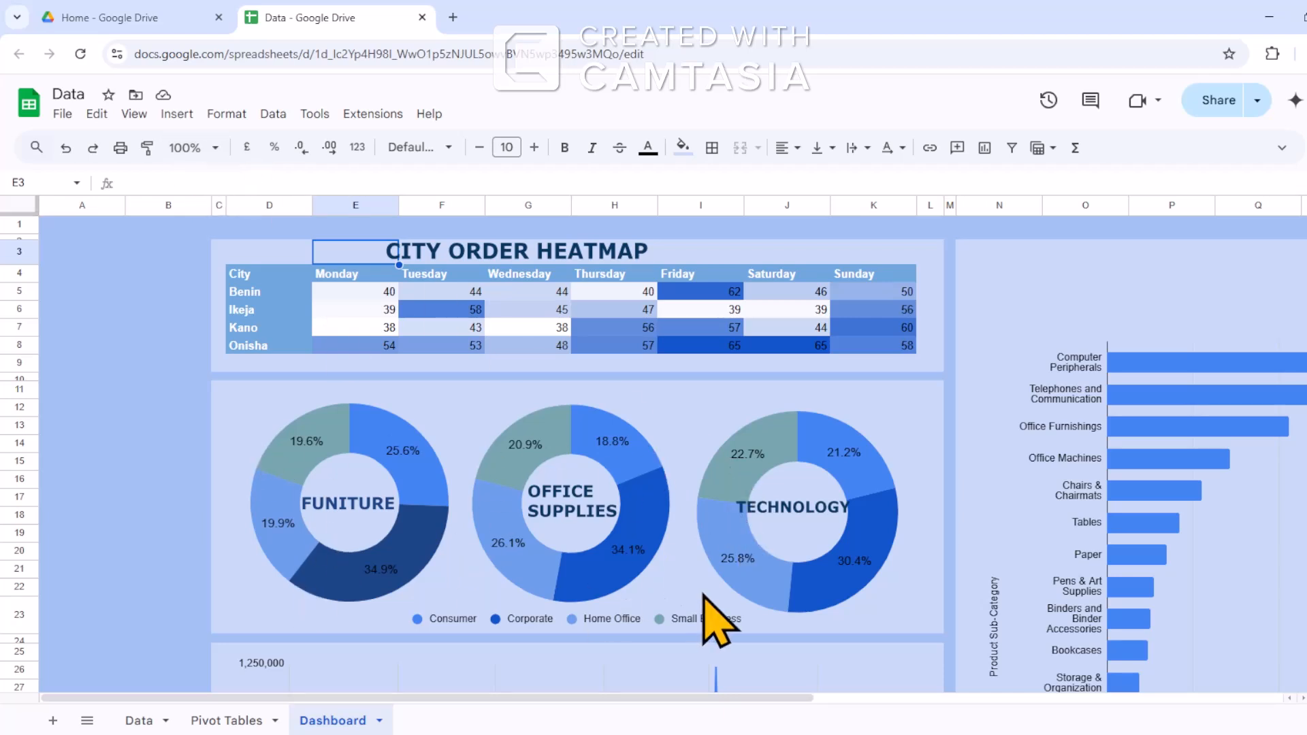
{"action": "left_click_drag", "start_coordinate": [793, 523], "coordinate": [794, 509]}
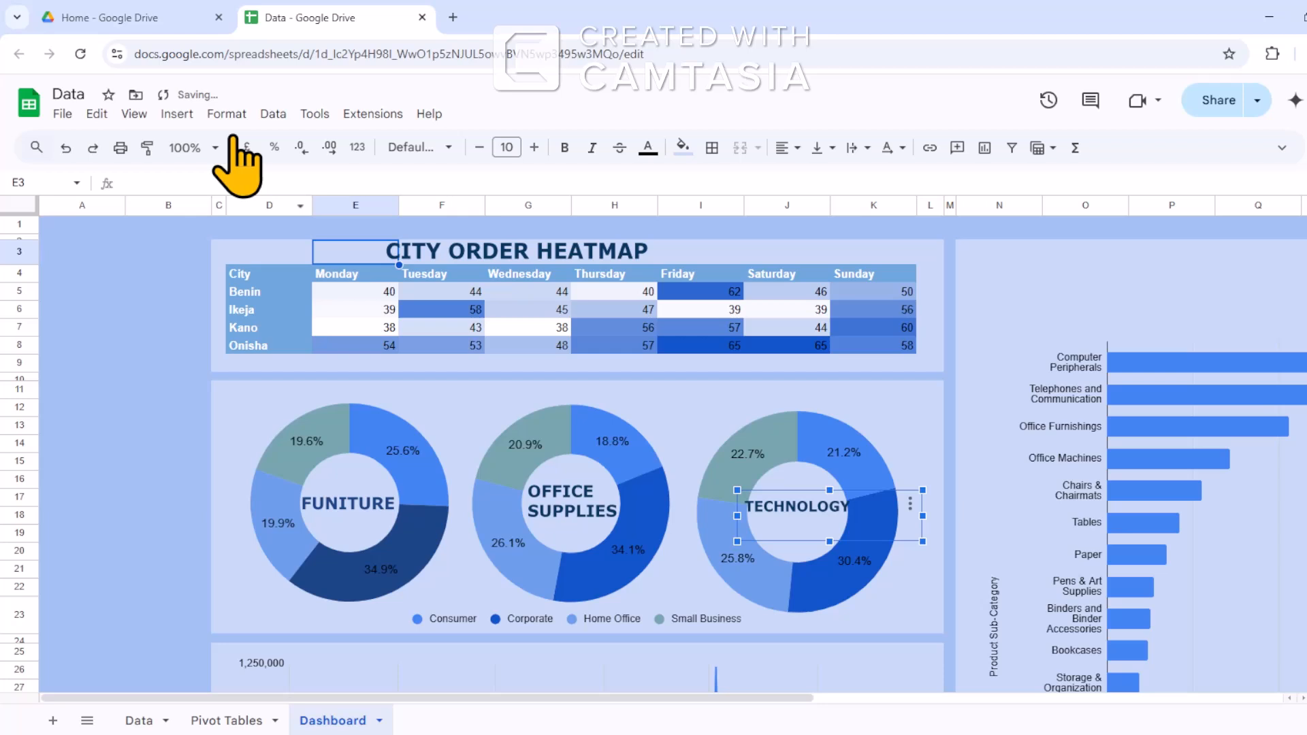
Insert a new drawing and add a wide, single-line text box for another dashboard text.
{"action": "left_click", "coordinate": [176, 114]}
{"action": "left_click", "coordinate": [204, 391]}
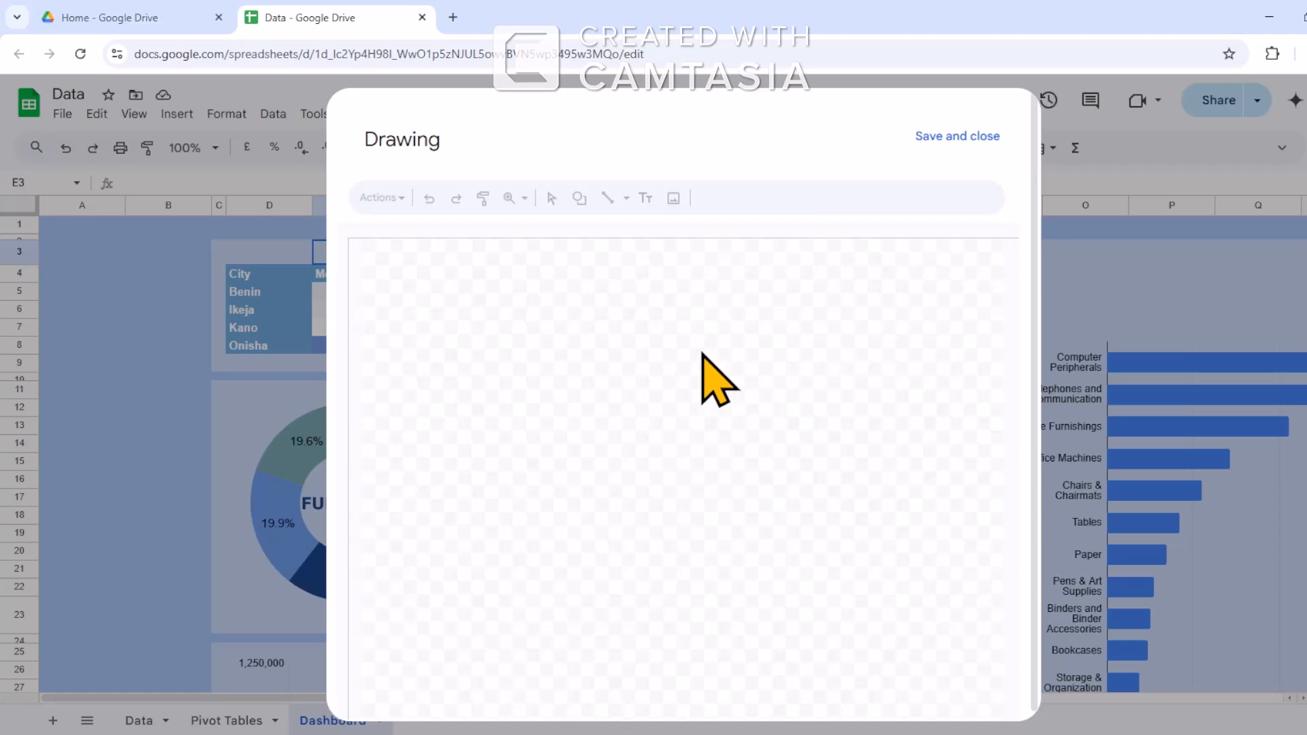
{"action": "left_click", "coordinate": [645, 198]}
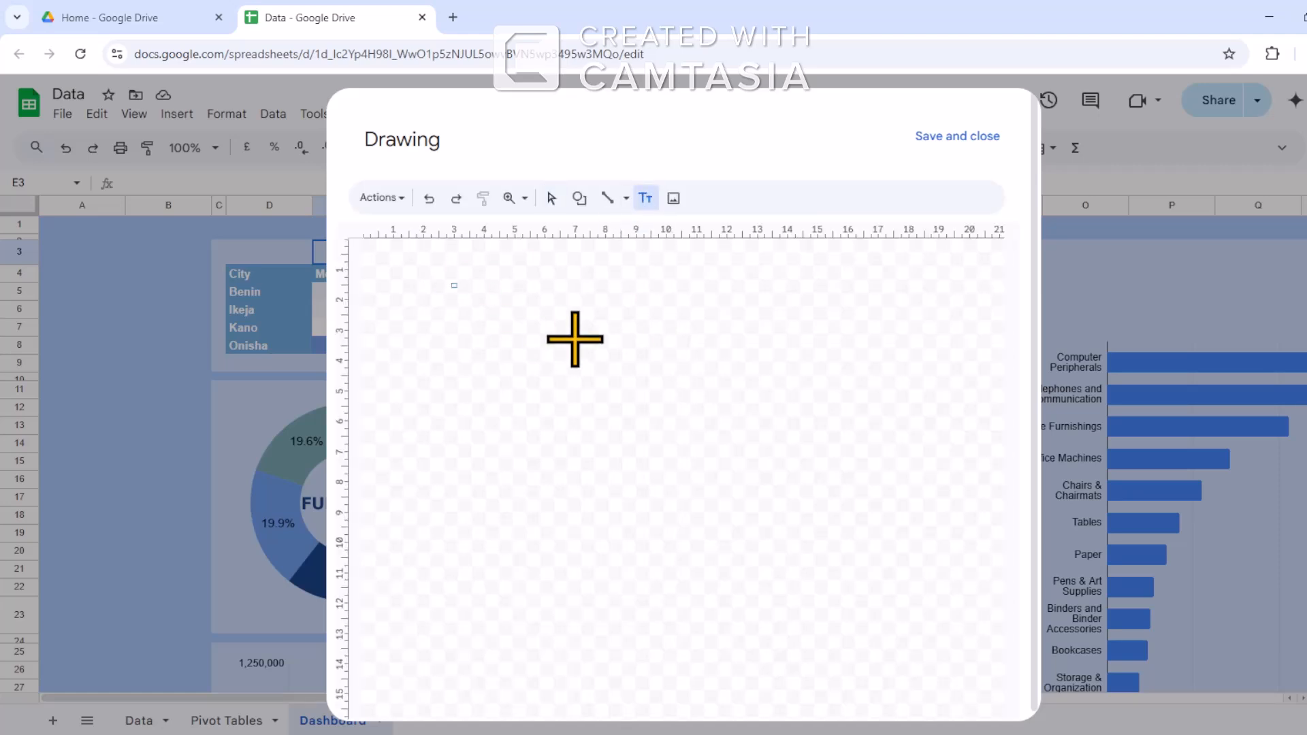
{"action": "left_click_drag", "start_coordinate": [454, 285], "coordinate": [769, 326]}
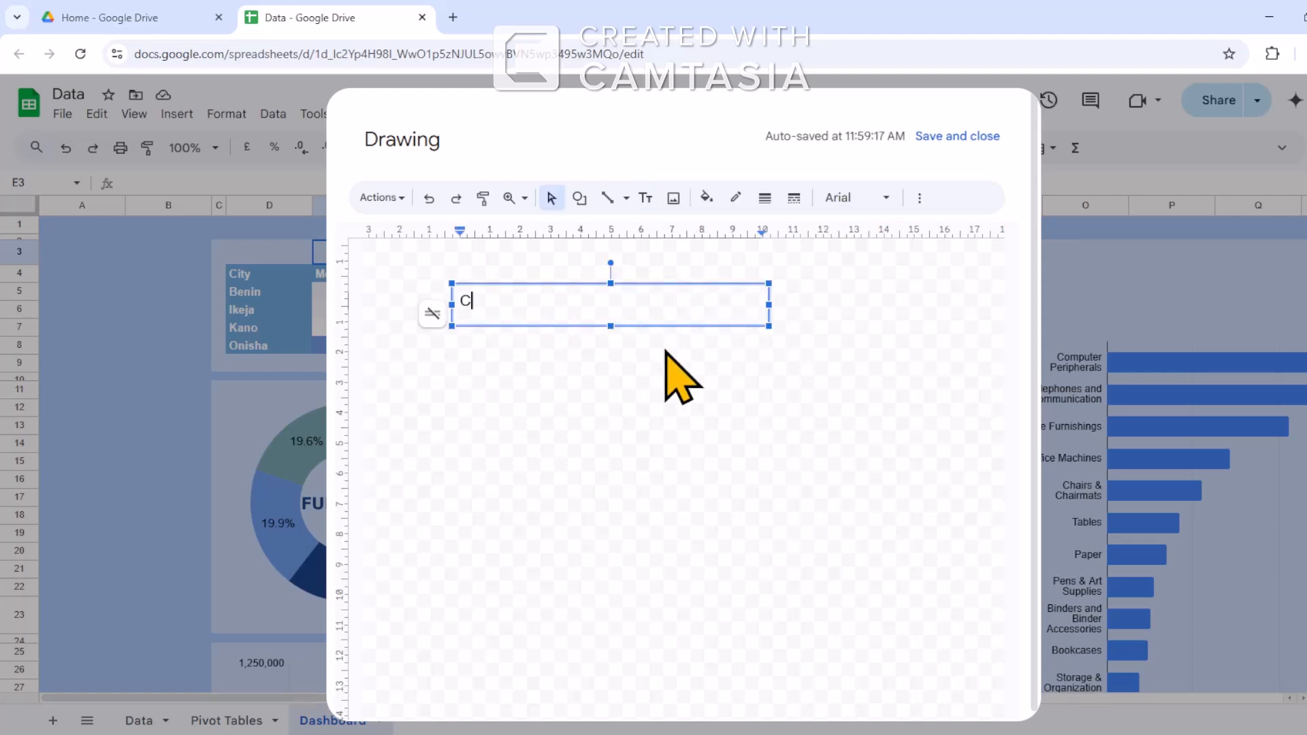
Clear the stray letter from the new text box and set its text to Verdana, size 18, dark blue and bold.
{"action": "key", "text": "BackSpace"}
{"action": "left_click", "coordinate": [873, 198]}
{"action": "left_click", "coordinate": [762, 300]}
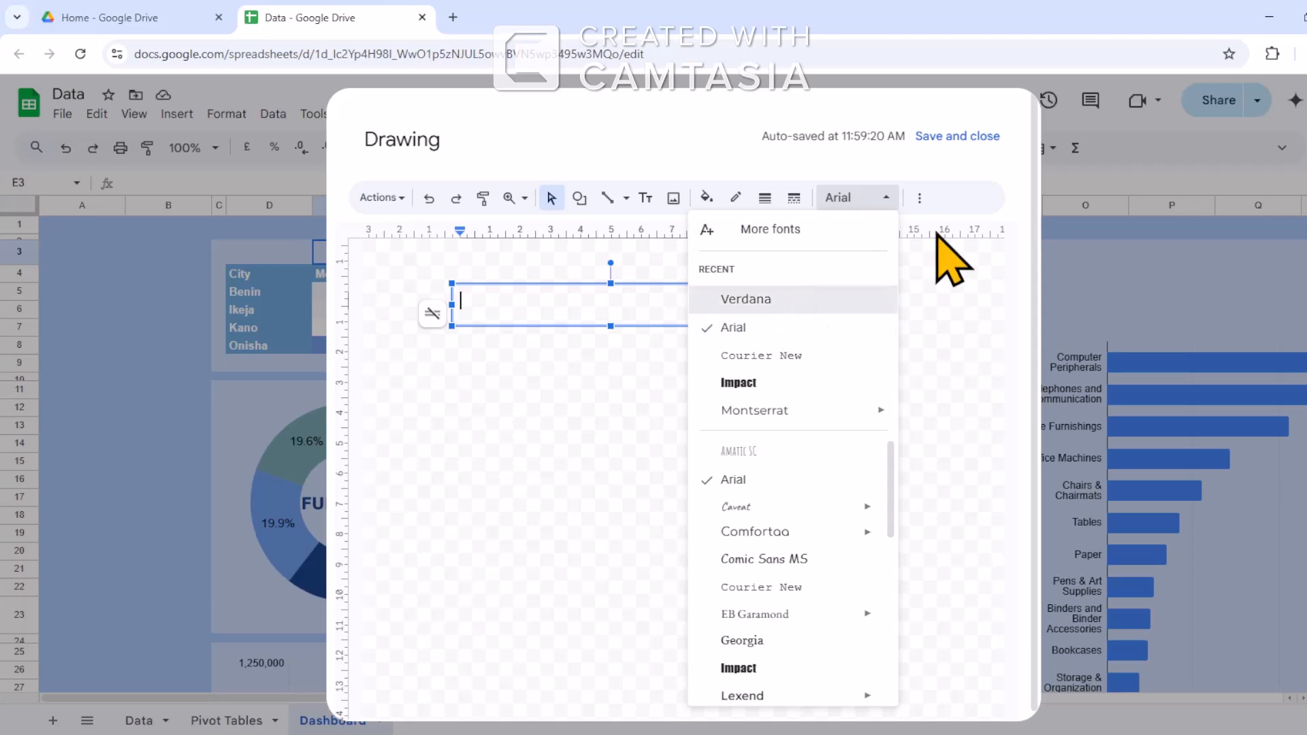
{"action": "left_click", "coordinate": [919, 199]}
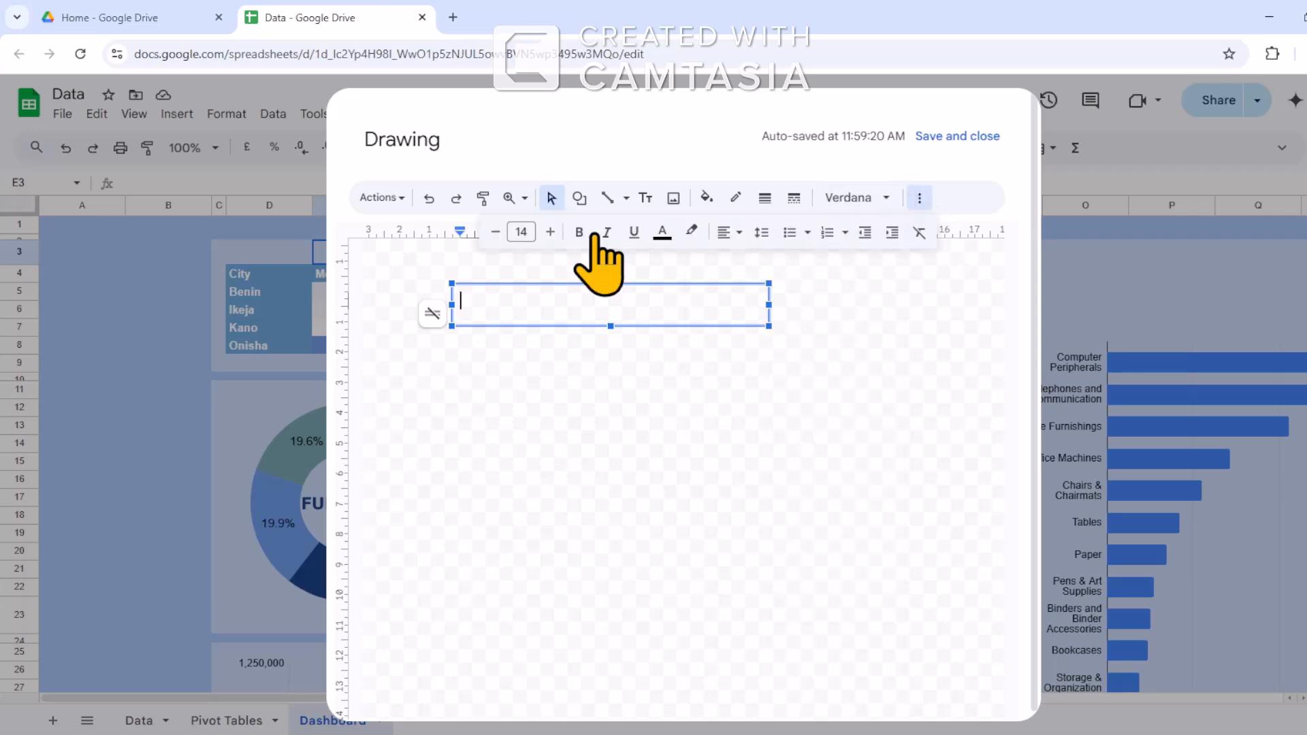
{"action": "left_click", "coordinate": [549, 231]}
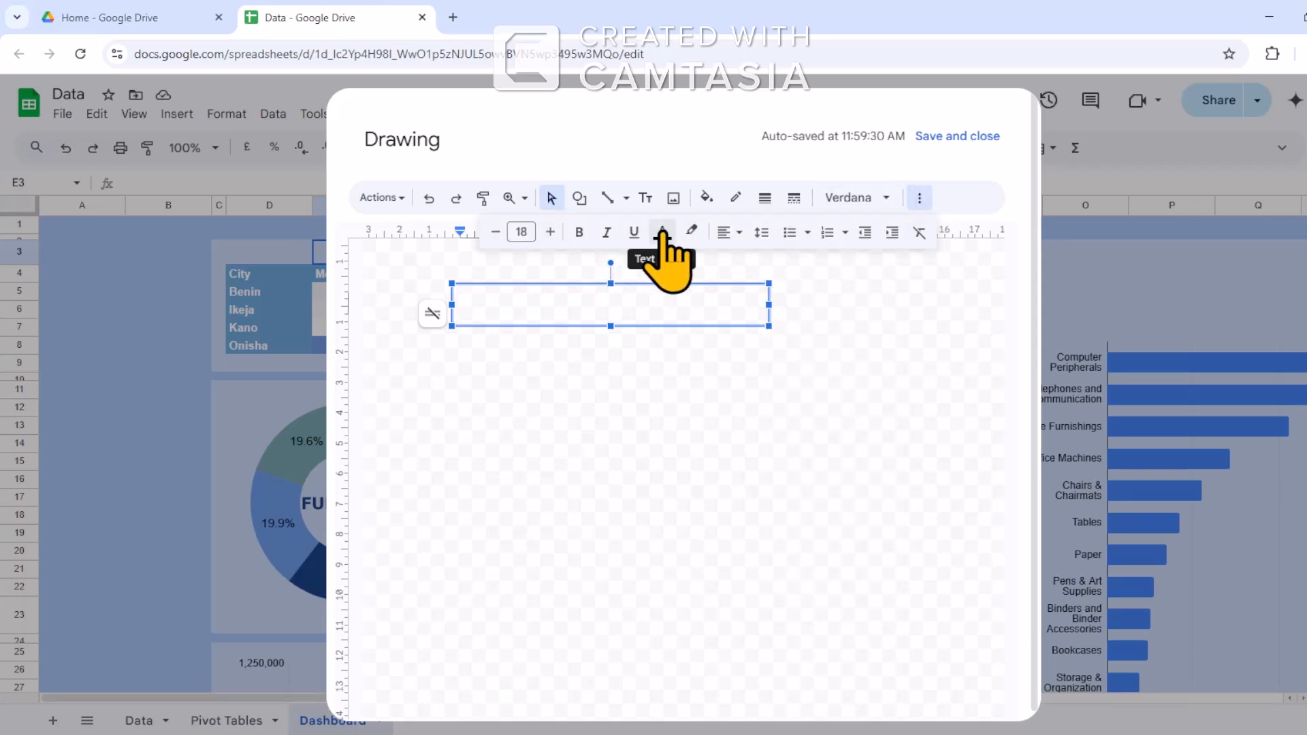
{"action": "left_click", "coordinate": [662, 231]}
{"action": "left_click", "coordinate": [798, 452]}
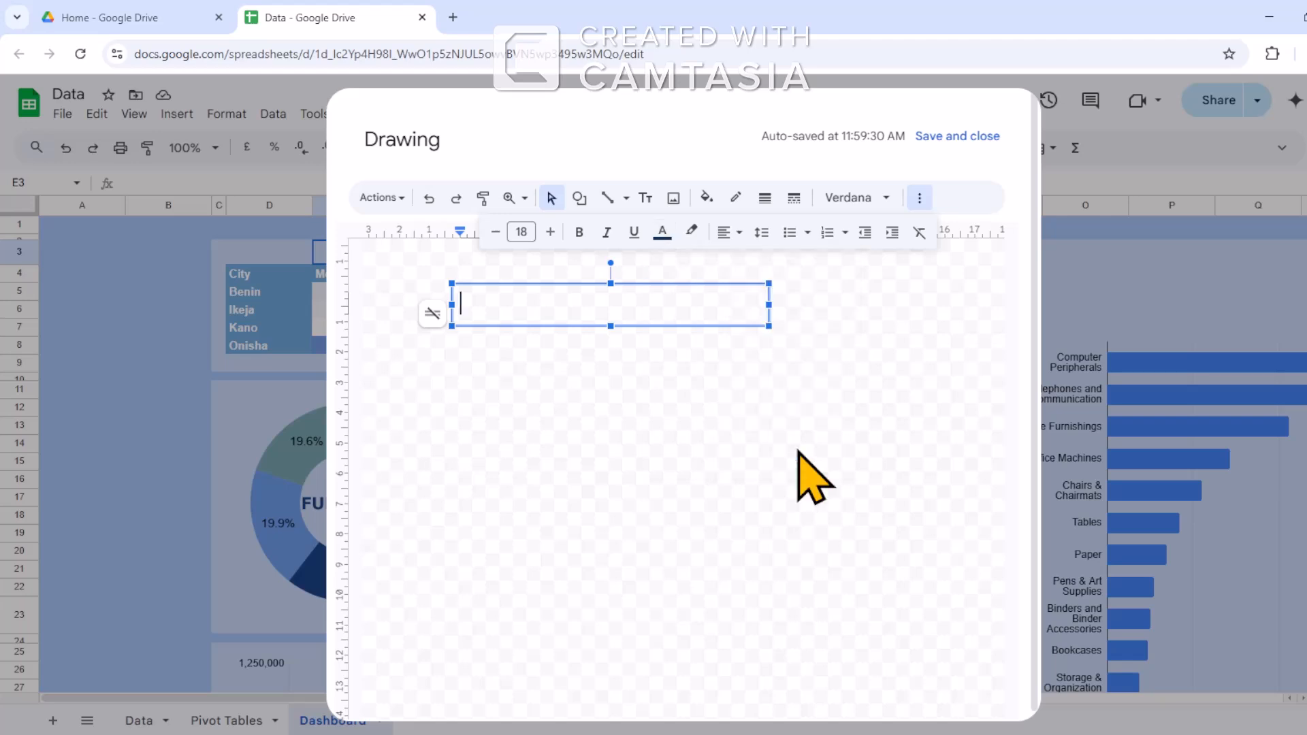
{"action": "left_click", "coordinate": [580, 232]}
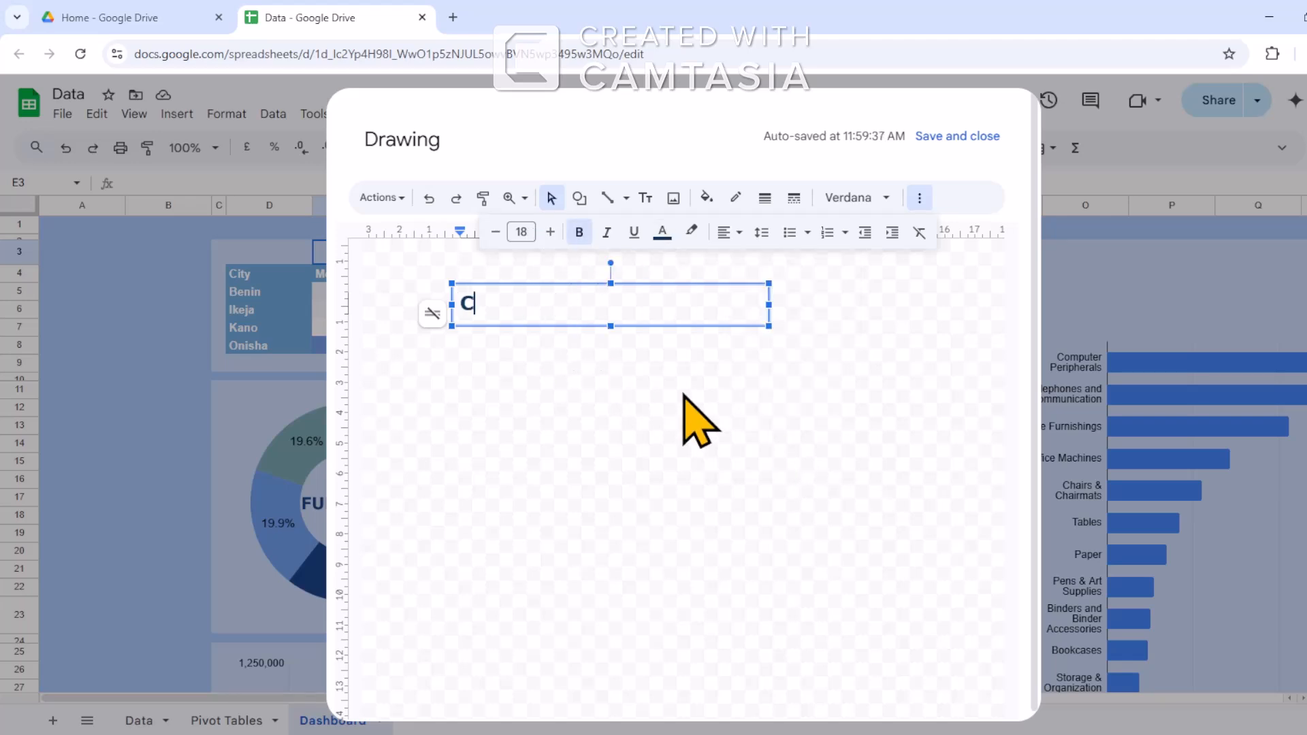
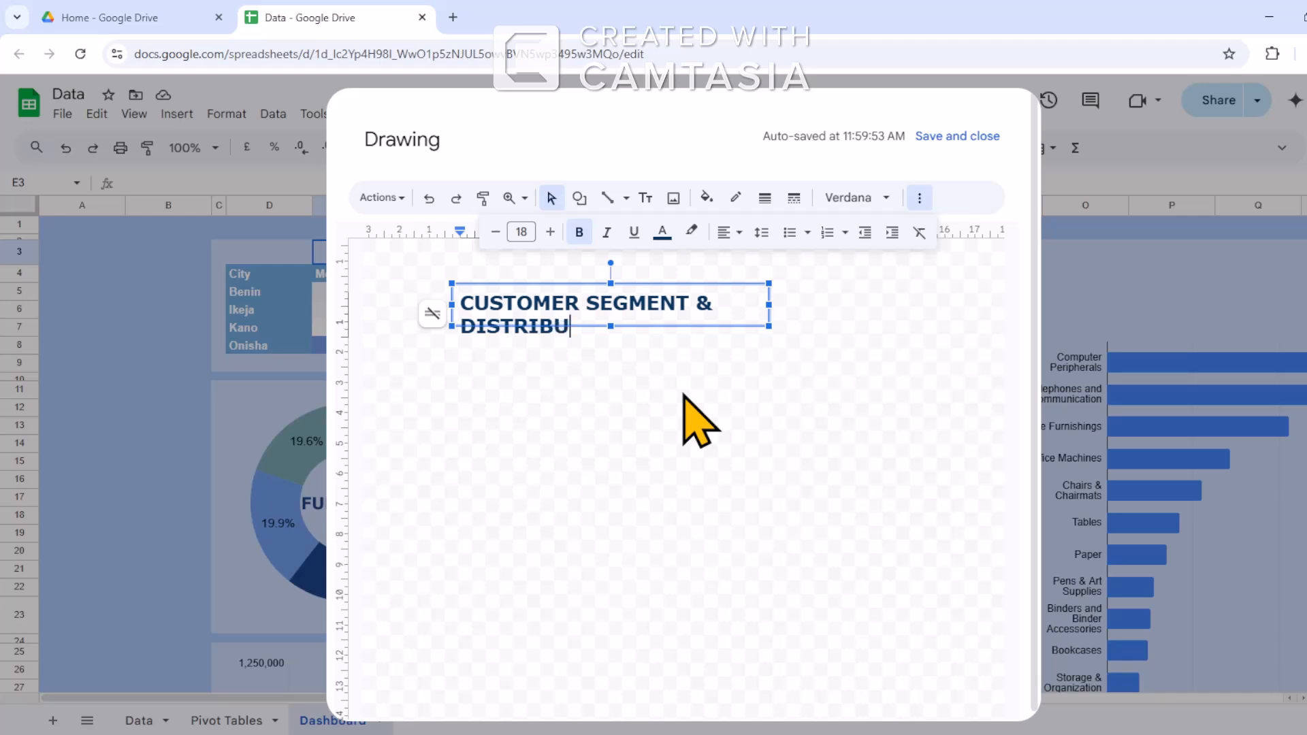
Enter the title CUSTOMER SEGMENT & DISTRIBUTION in a box widened to one line, and place the saved drawing above the doughnut charts.
{"action": "left_click_drag", "start_coordinate": [769, 304], "coordinate": [914, 308]}
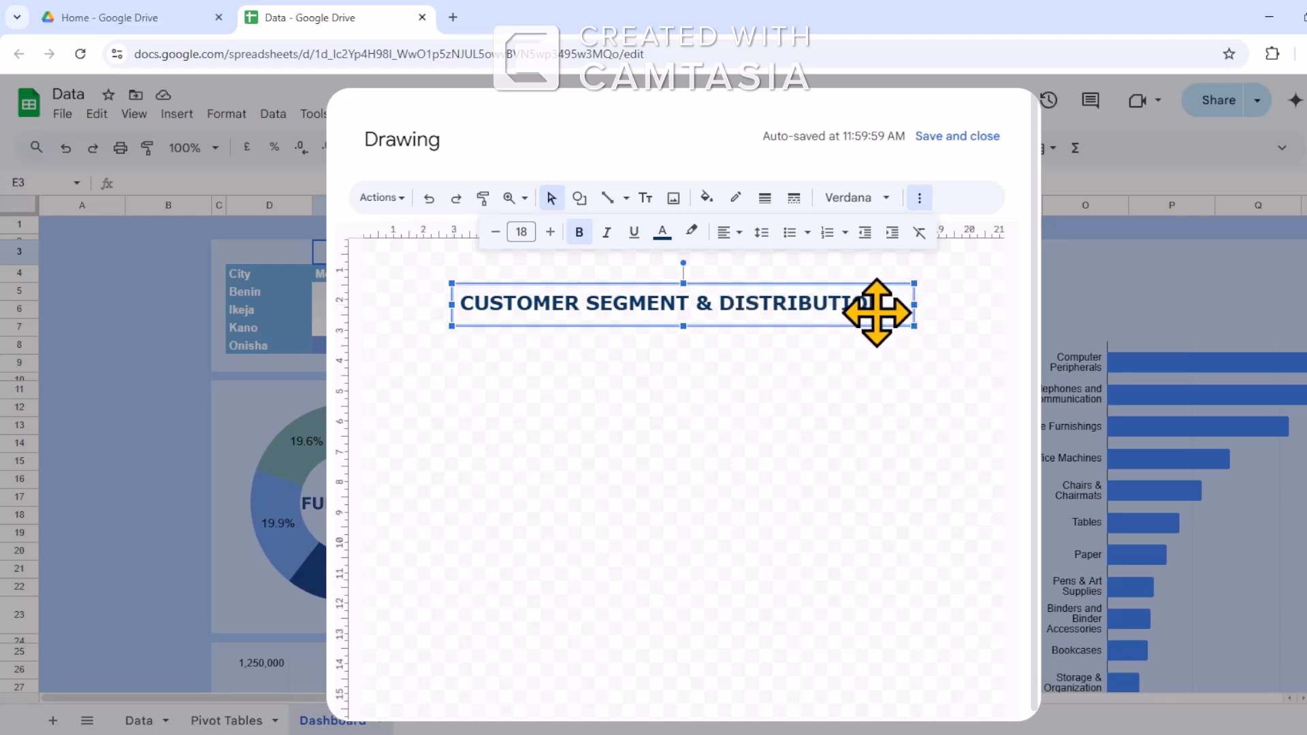
{"action": "left_click", "coordinate": [953, 143]}
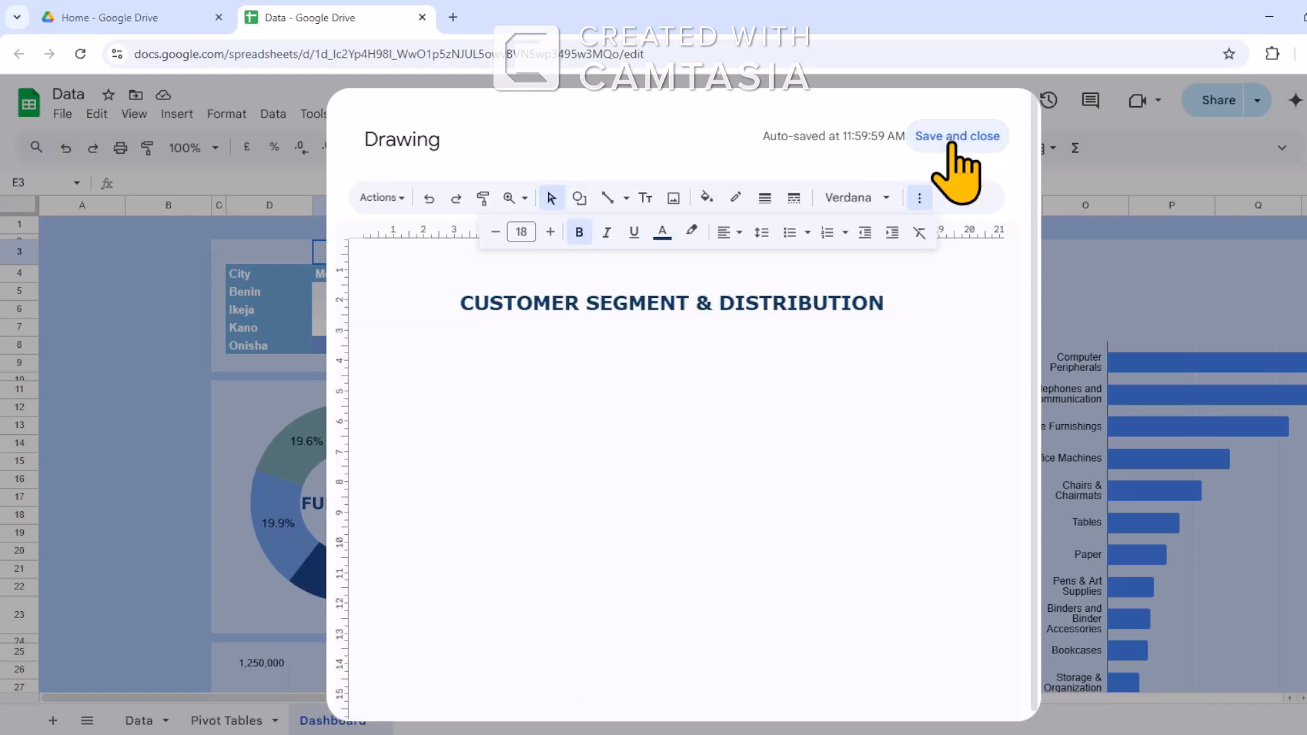
{"action": "left_click", "coordinate": [951, 144]}
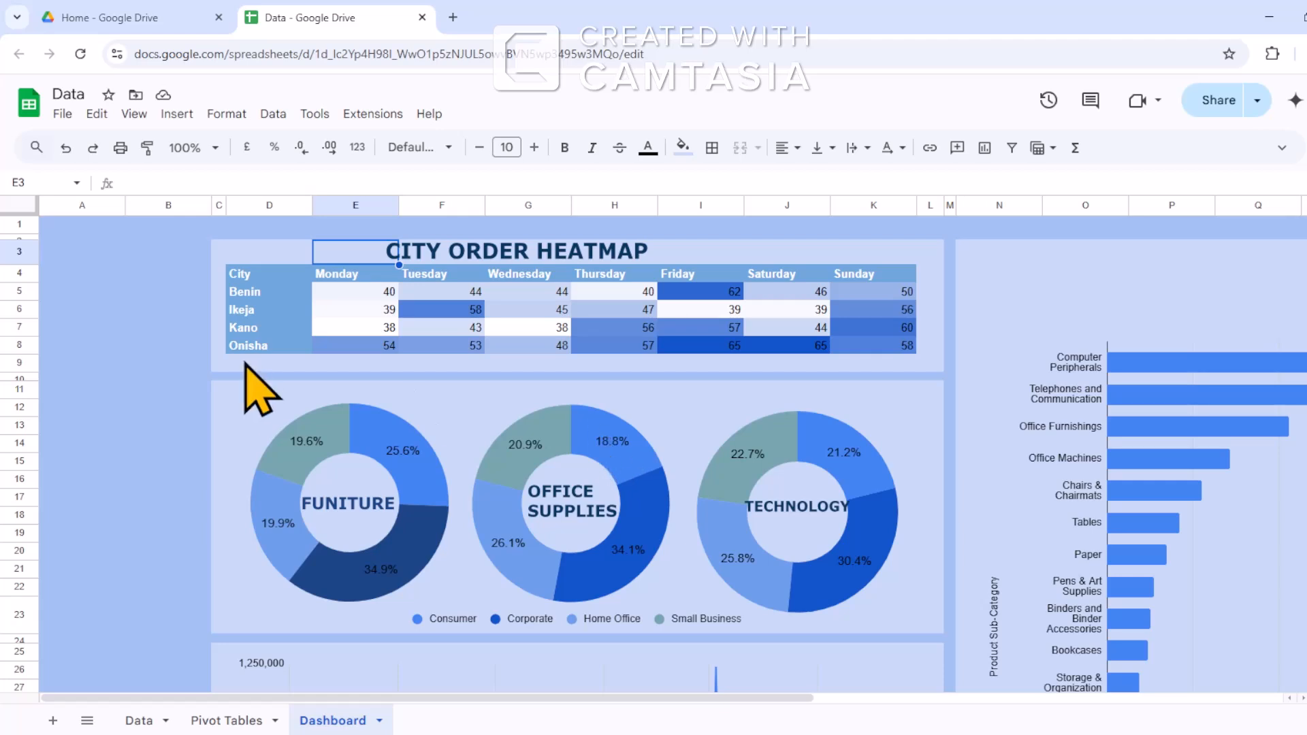
{"action": "left_click_drag", "start_coordinate": [453, 260], "coordinate": [488, 400]}
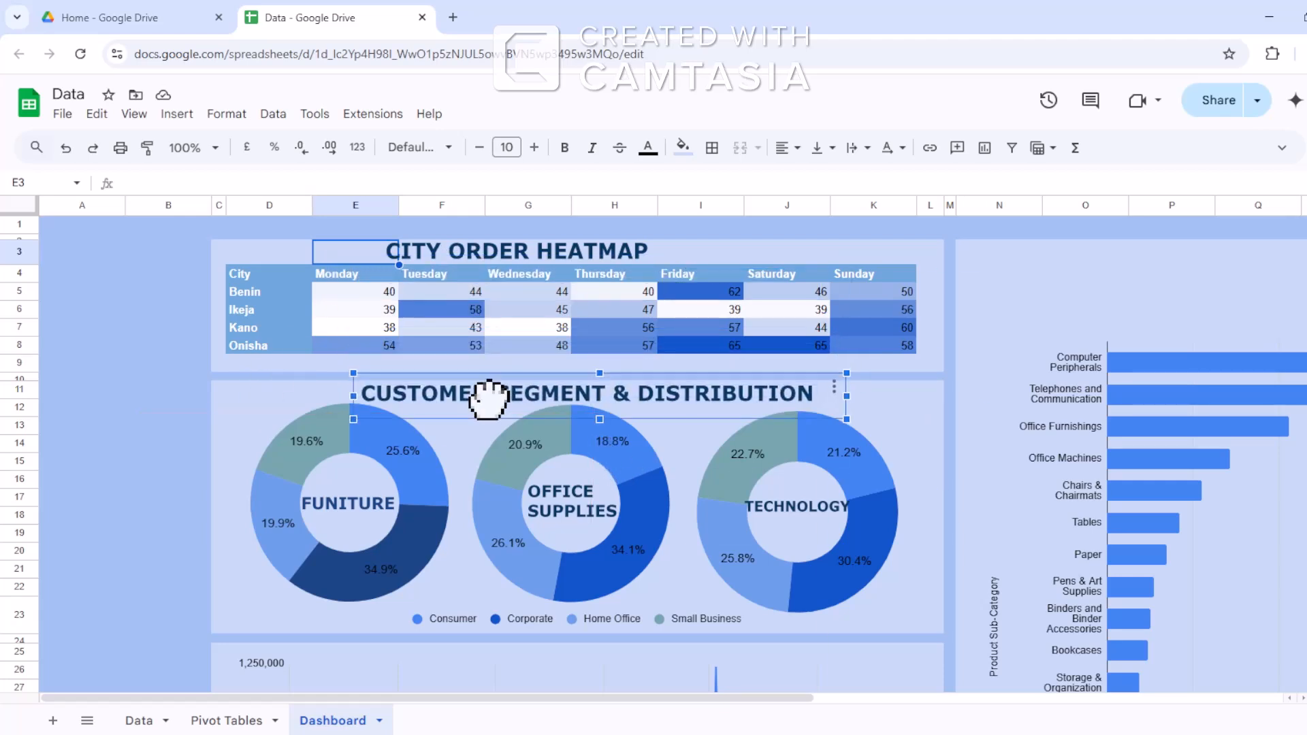
{"action": "left_click", "coordinate": [184, 416]}
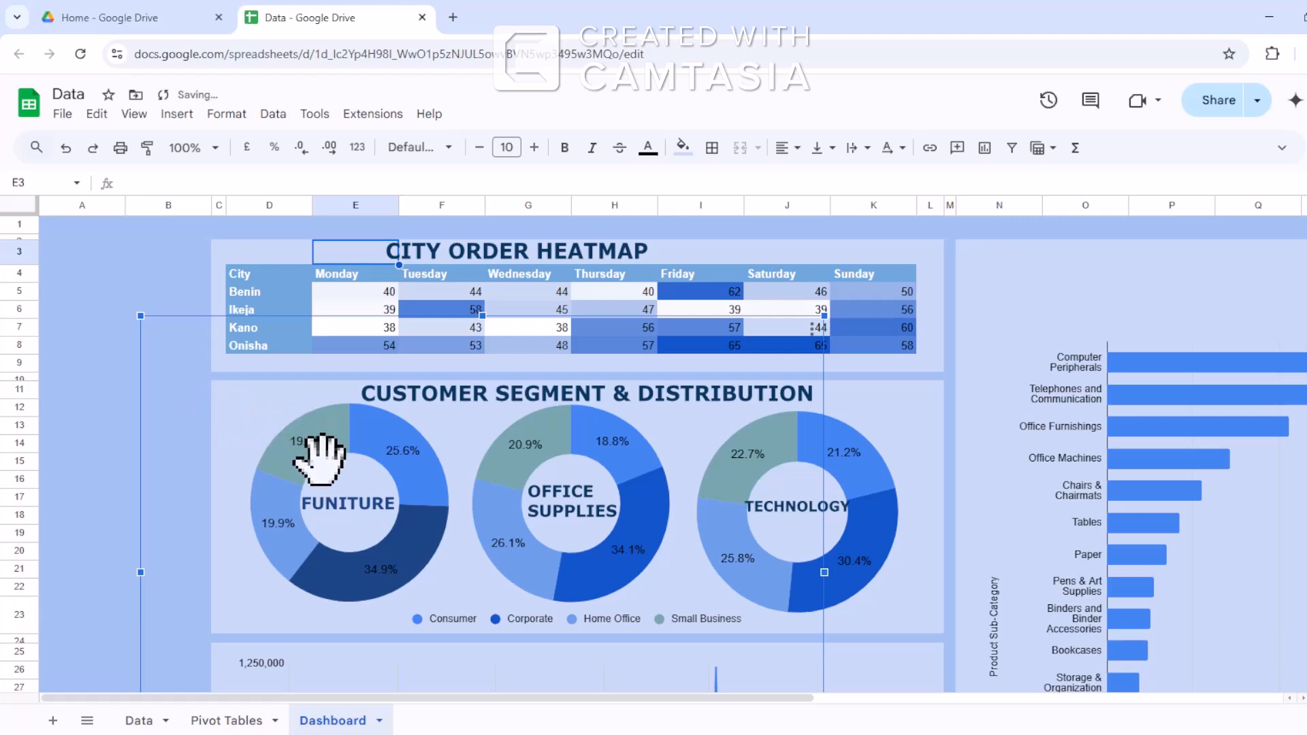
Insert a new drawing with a wide text box for the title SALES/PROFIT TIMELINE.
{"action": "scroll", "coordinate": [477, 482], "scroll_direction": "down", "scroll_amount": 4}
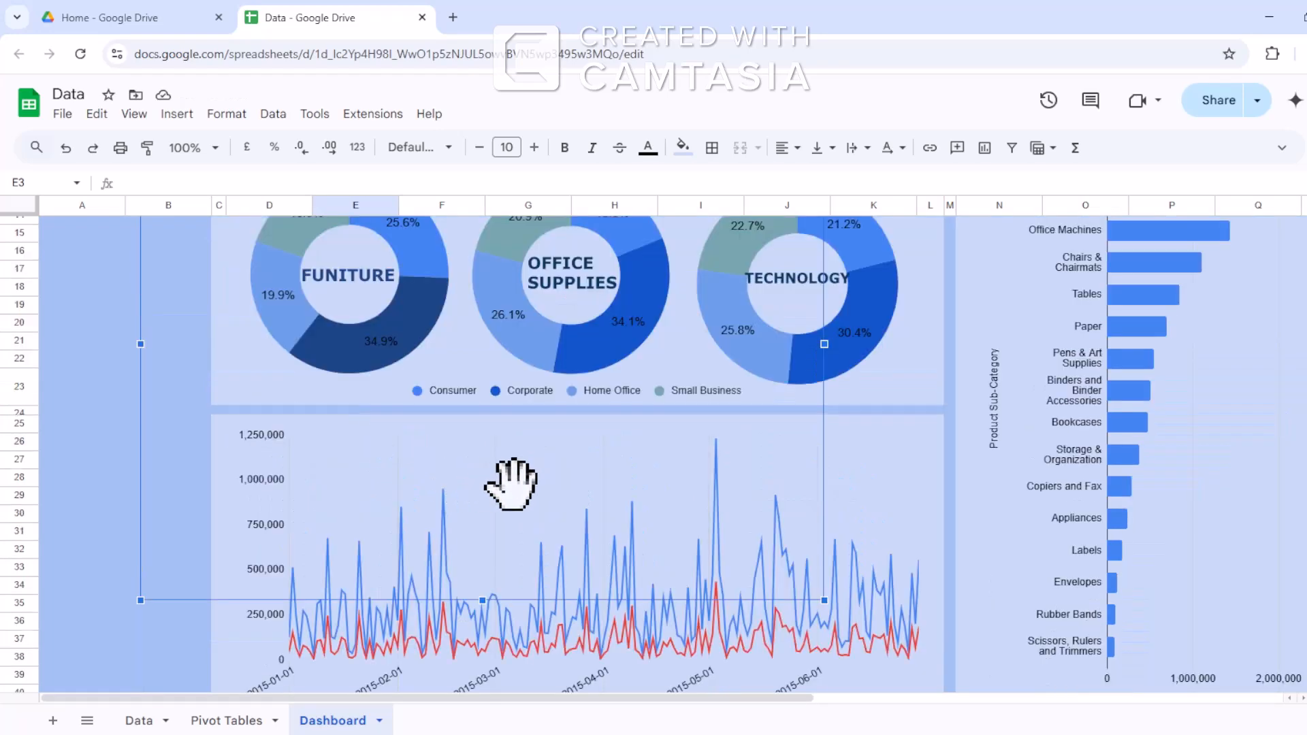
{"action": "scroll", "coordinate": [862, 511], "scroll_direction": "down", "scroll_amount": 1}
{"action": "left_click", "coordinate": [863, 510]}
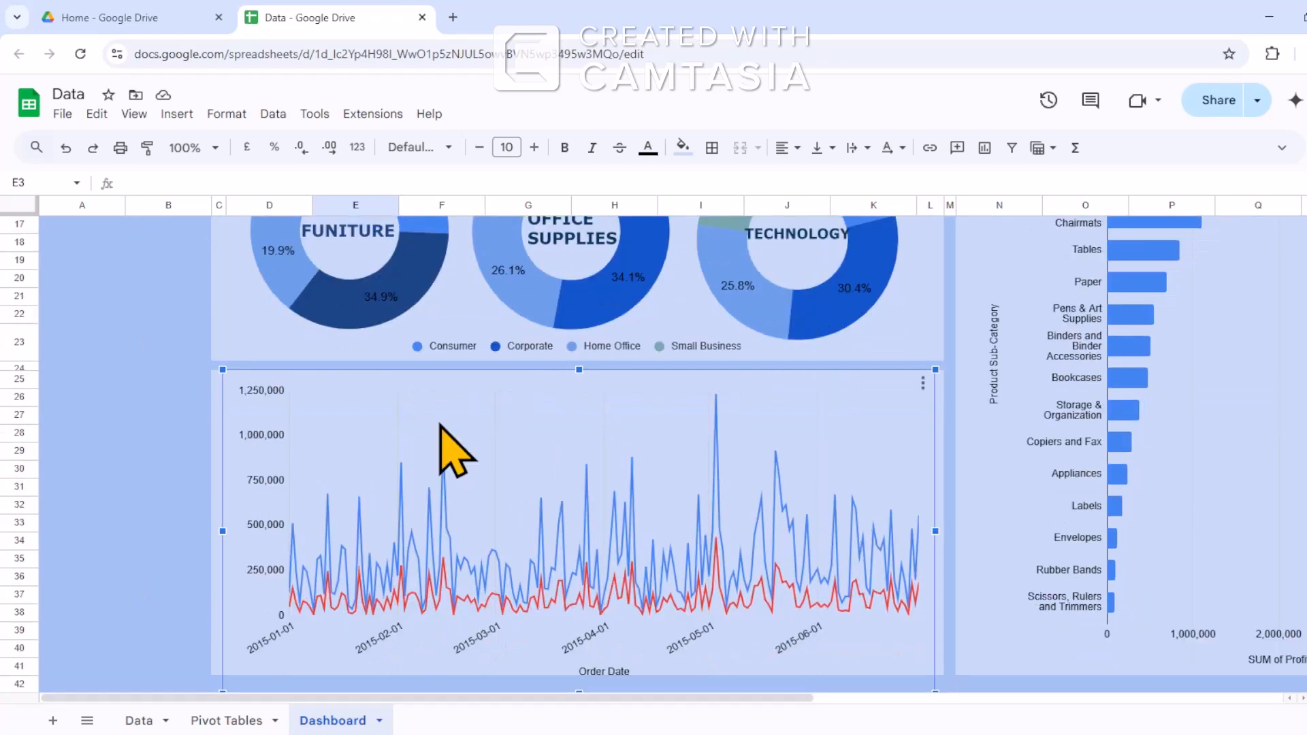
{"action": "left_click", "coordinate": [179, 115]}
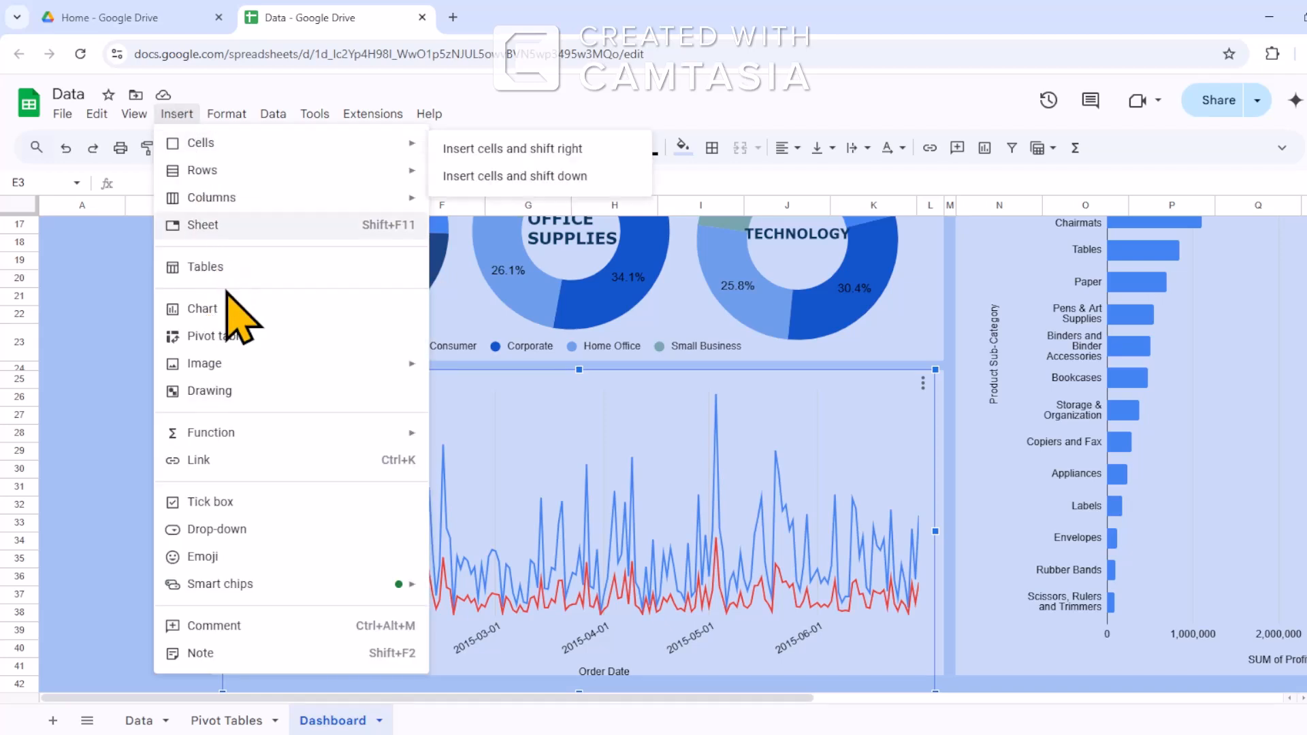
{"action": "left_click", "coordinate": [234, 392]}
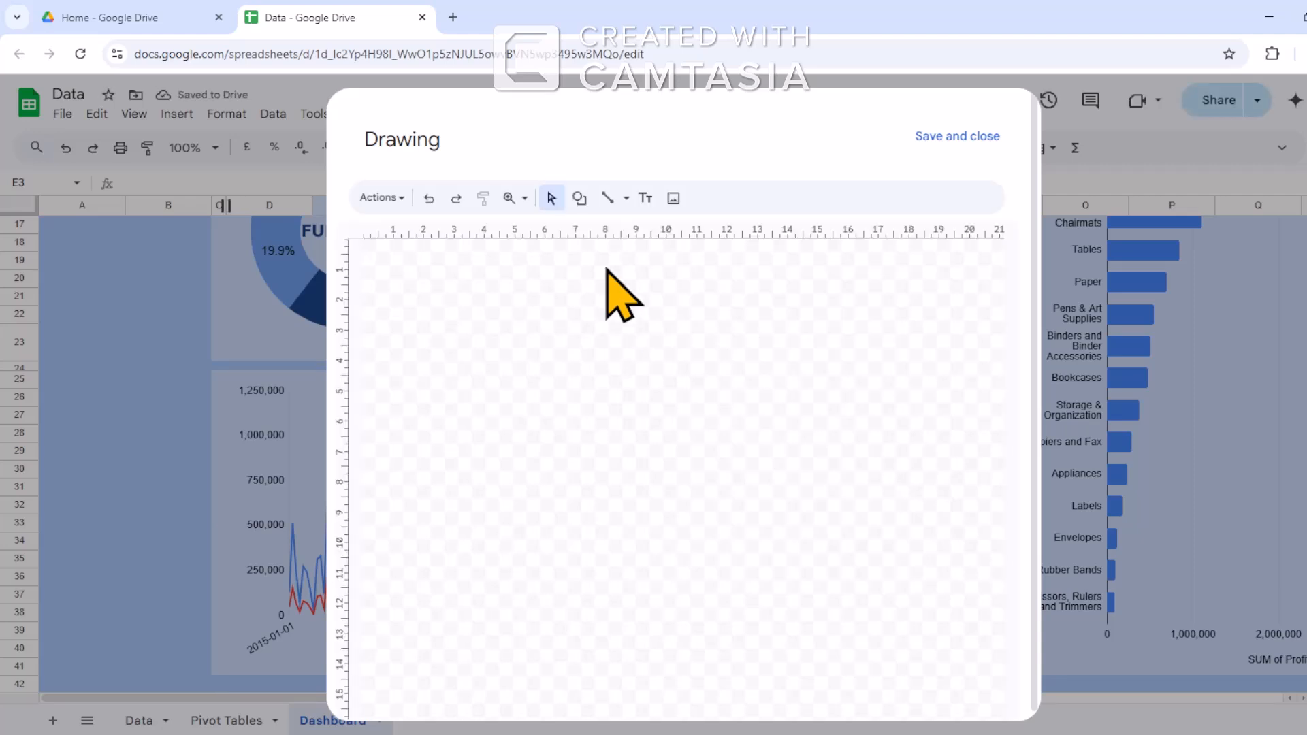
{"action": "left_click", "coordinate": [645, 198]}
{"action": "mouse_move", "coordinate": [485, 284]}
{"action": "left_mouse_down"}
{"action": "mouse_move", "coordinate": [687, 340]}
{"action": "mouse_move", "coordinate": [807, 327]}
{"action": "left_mouse_up"}
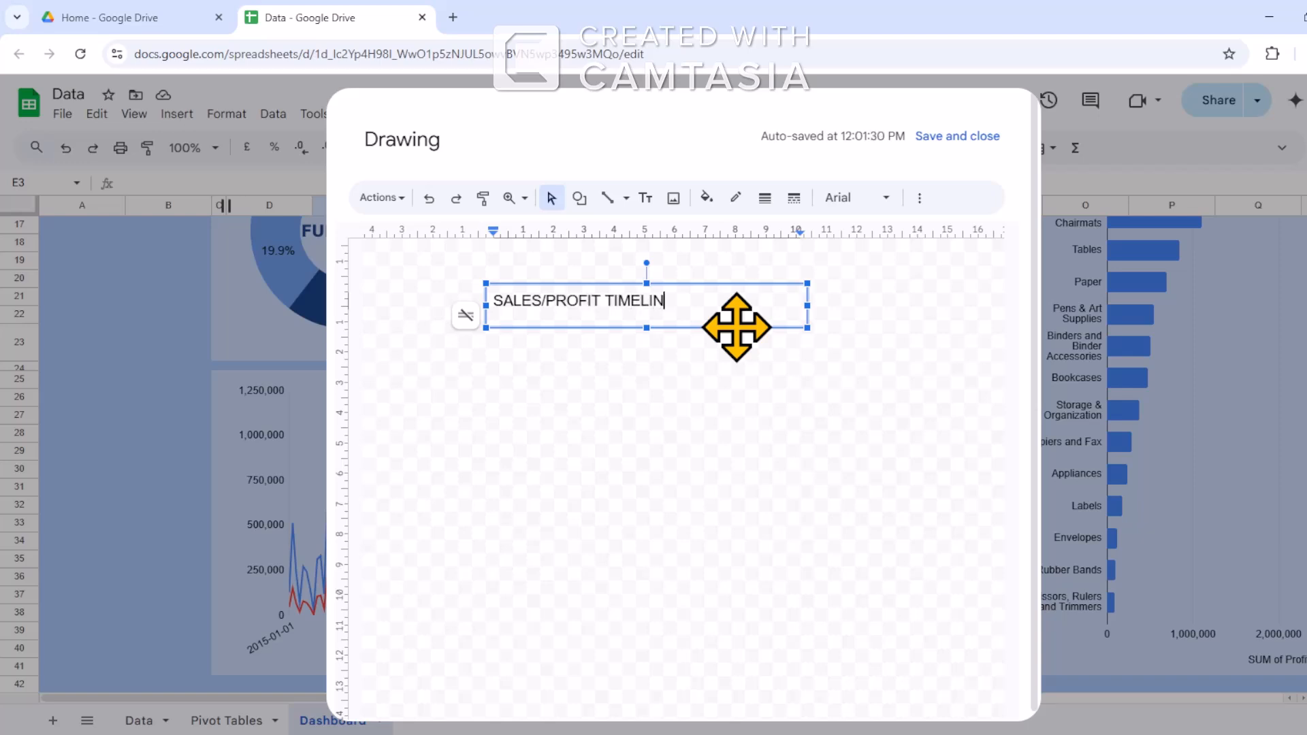
Set the font of the SALES/PROFIT TIMELINE text to Verdana.
{"action": "left_click_drag", "start_coordinate": [677, 300], "coordinate": [488, 314]}
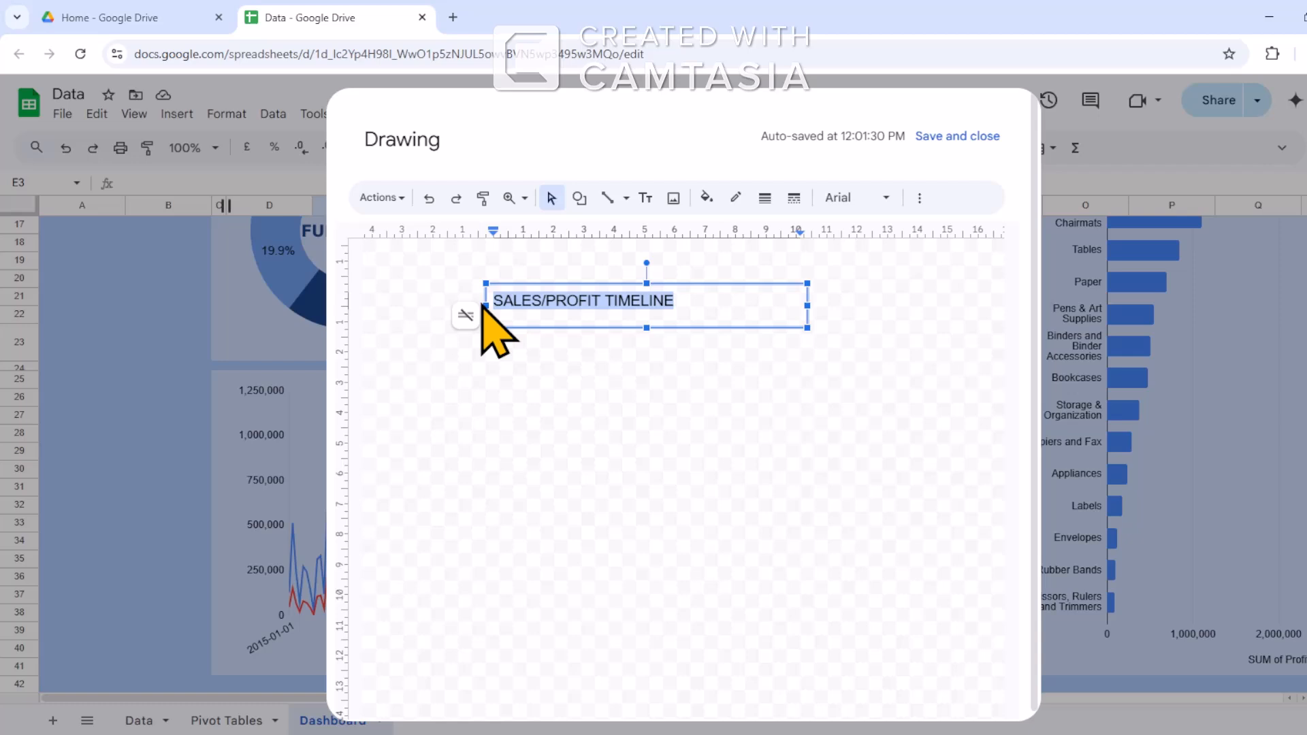
{"action": "left_click", "coordinate": [842, 202]}
{"action": "left_click", "coordinate": [748, 299]}
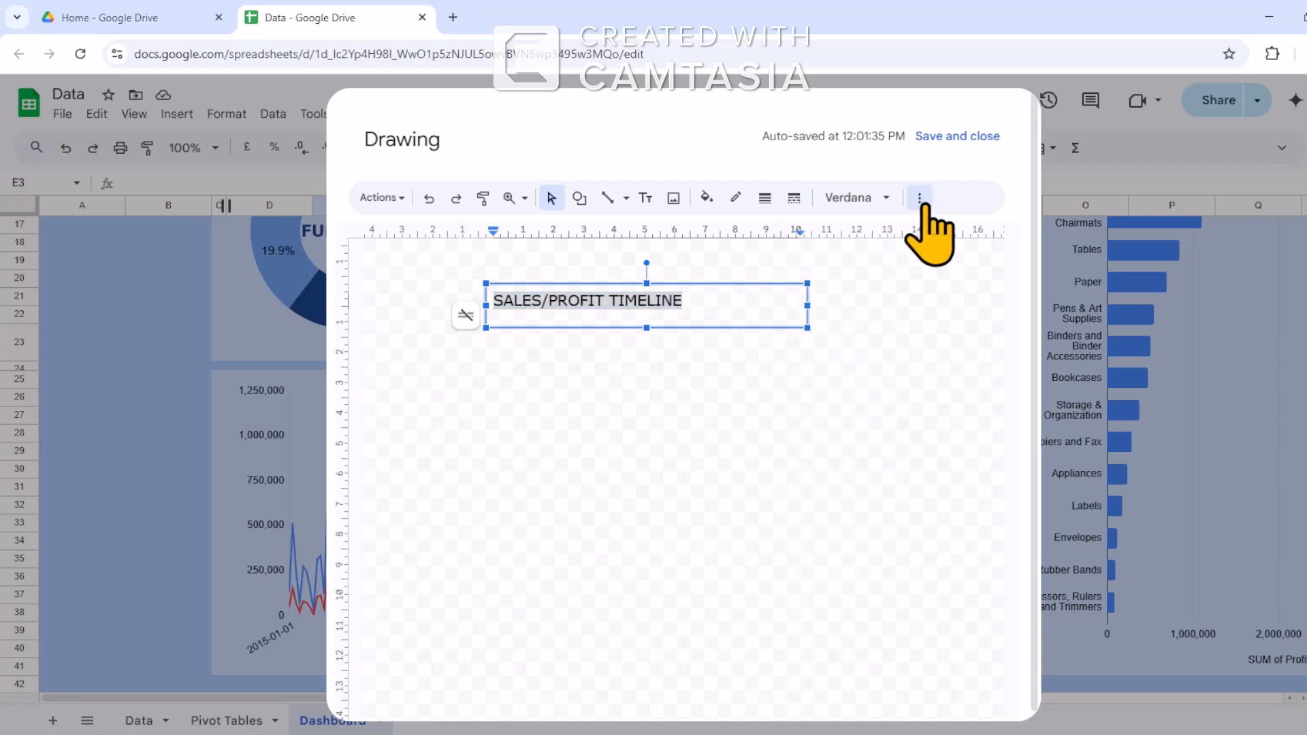
Format the SALES/PROFIT TIMELINE text as size 18, bold and dark blue.
{"action": "left_click", "coordinate": [919, 198]}
{"action": "left_click", "coordinate": [550, 231]}
{"action": "left_click", "coordinate": [550, 232]}
{"action": "left_click", "coordinate": [550, 232]}
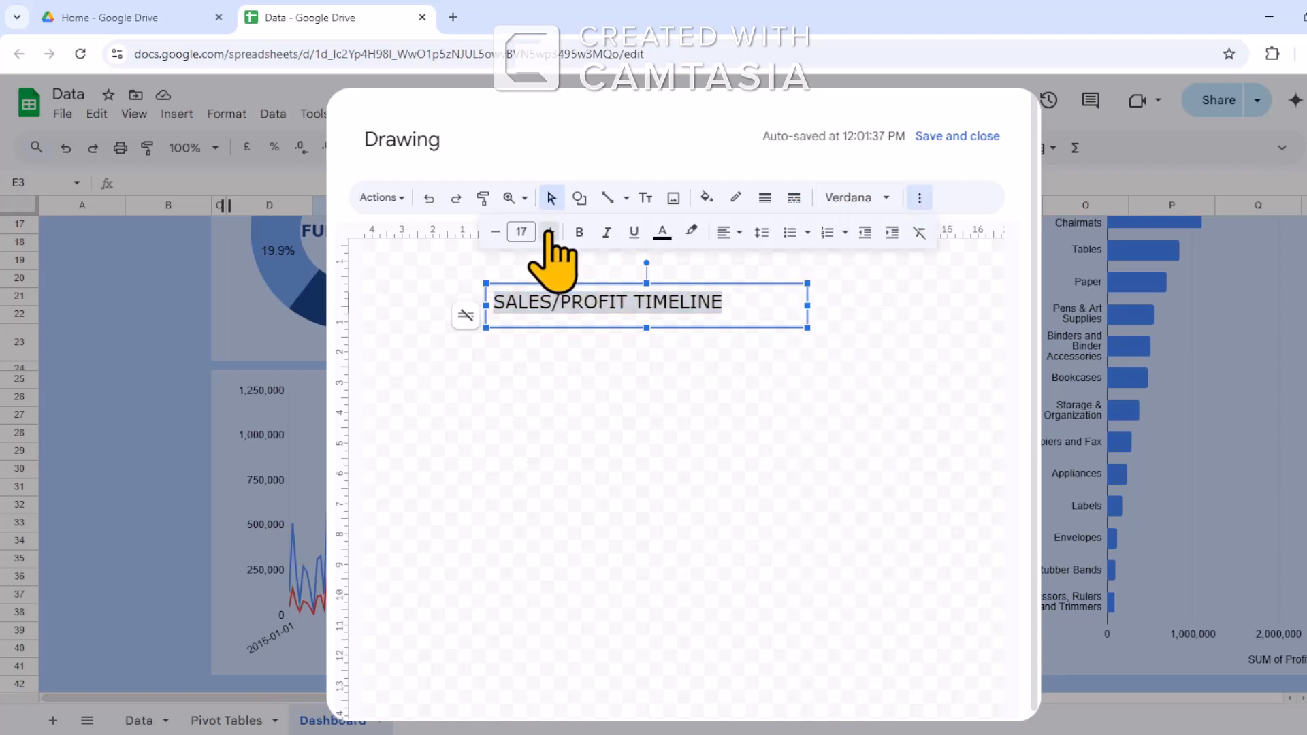
{"action": "left_click", "coordinate": [550, 231]}
{"action": "left_click", "coordinate": [579, 232]}
{"action": "left_click", "coordinate": [662, 232]}
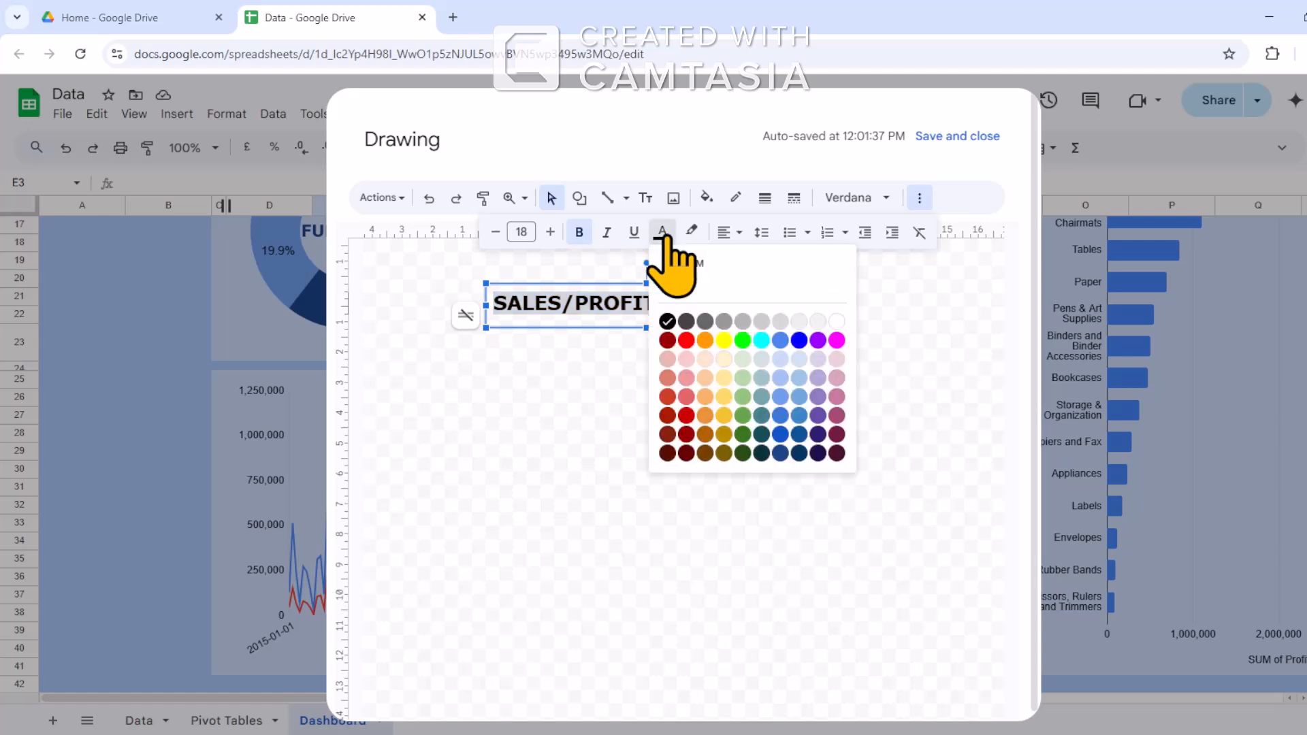
{"action": "left_click", "coordinate": [799, 453]}
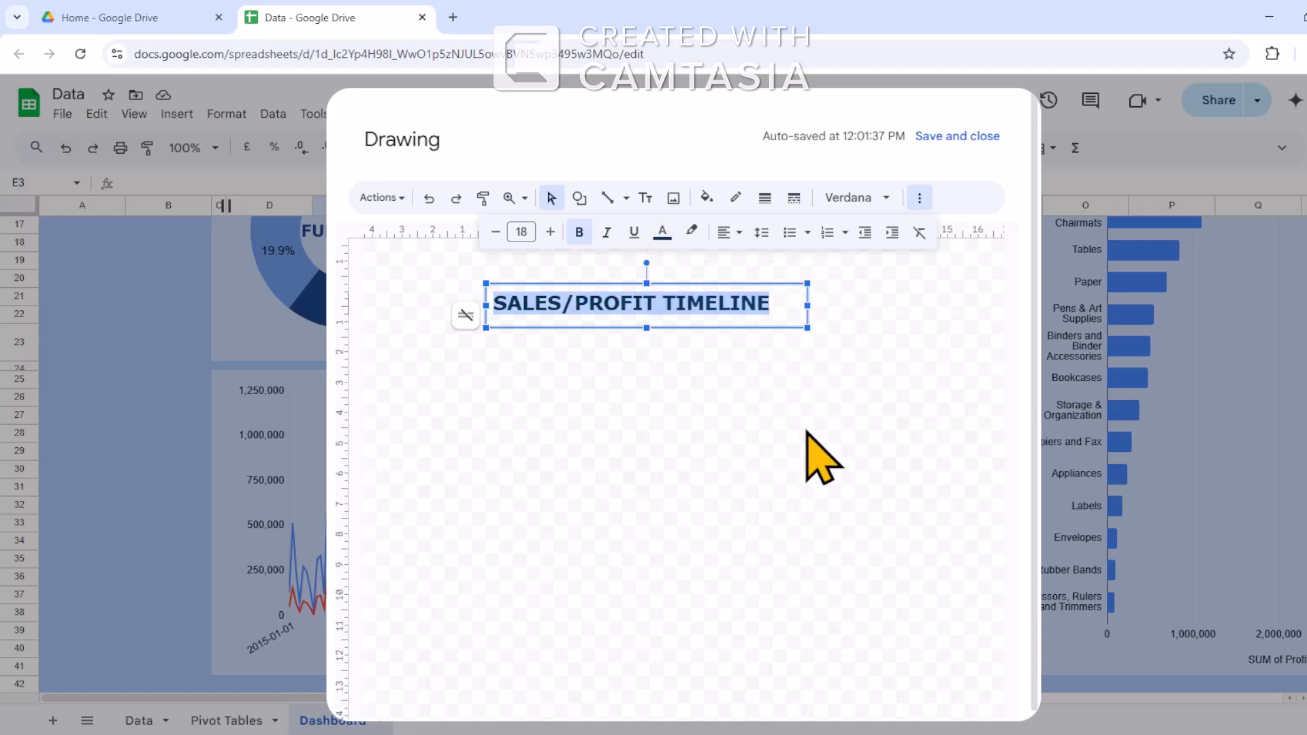
Save and close the SALES/PROFIT TIMELINE drawing and position the title across the top of the sales and profit line chart.
{"action": "left_click", "coordinate": [978, 139]}
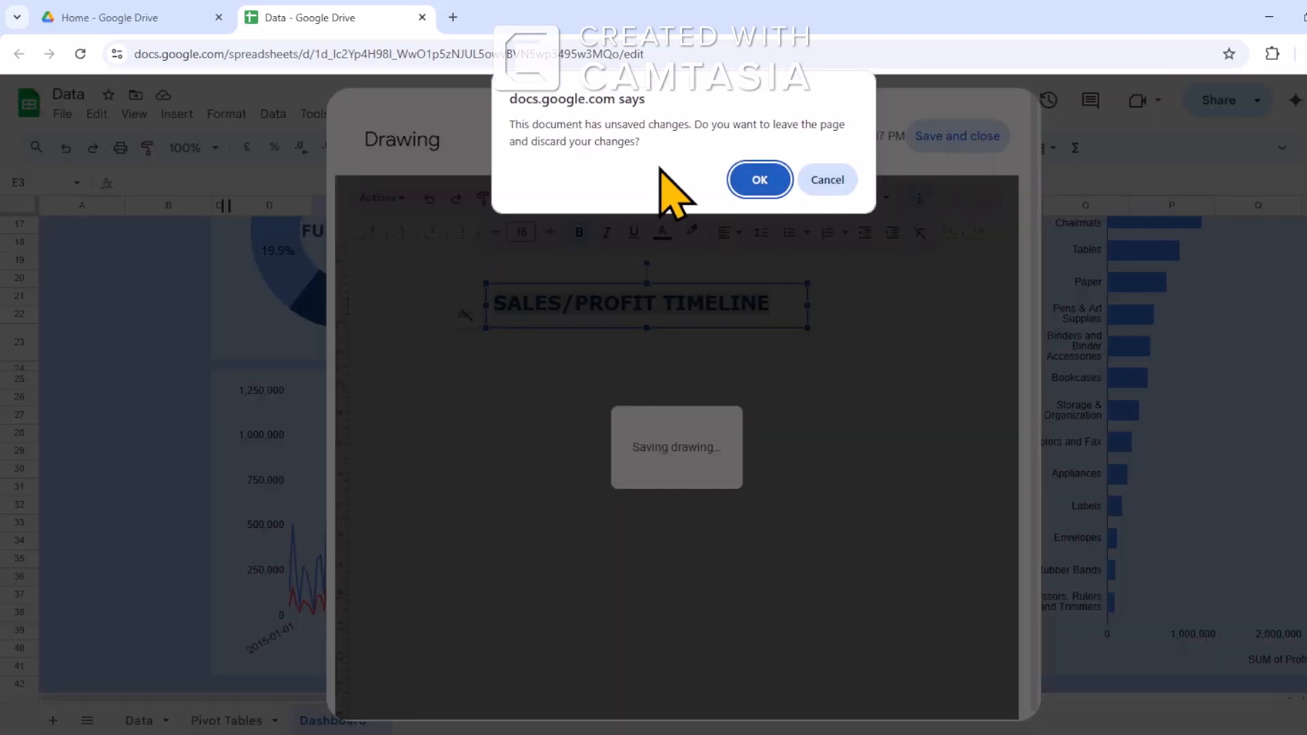
{"action": "left_click", "coordinate": [762, 181]}
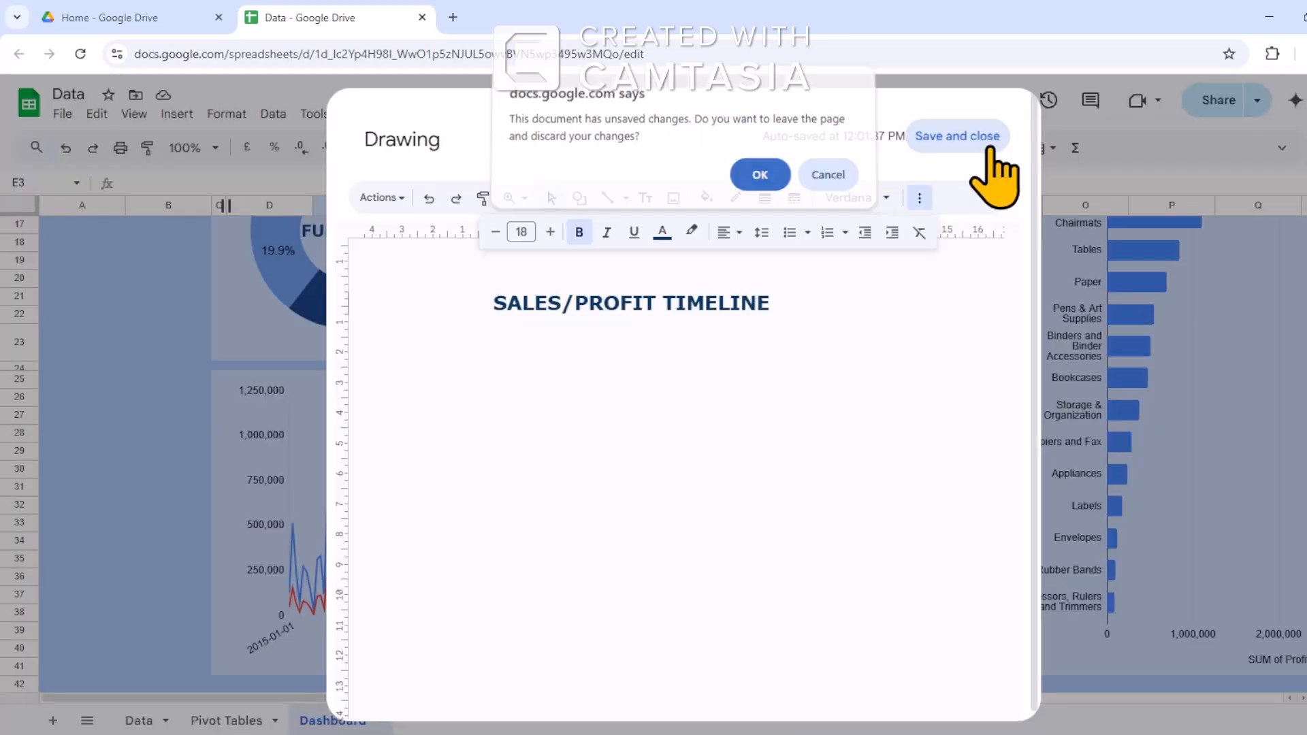
{"action": "left_click", "coordinate": [760, 175]}
{"action": "scroll", "coordinate": [599, 401], "scroll_direction": "up", "scroll_amount": 4}
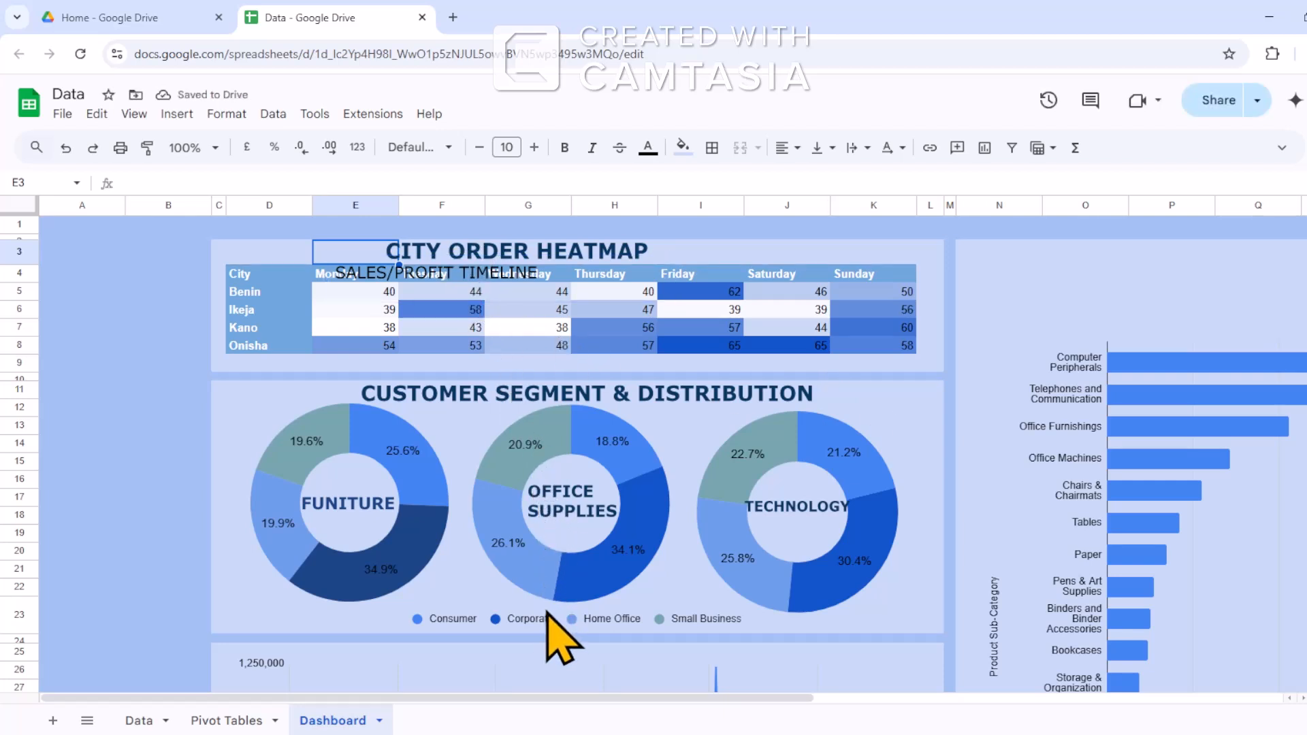
{"action": "left_click_drag", "start_coordinate": [448, 278], "coordinate": [531, 686]}
{"action": "scroll", "coordinate": [593, 558], "scroll_direction": "down", "scroll_amount": 5}
{"action": "scroll", "coordinate": [565, 476], "scroll_direction": "up", "scroll_amount": 3}
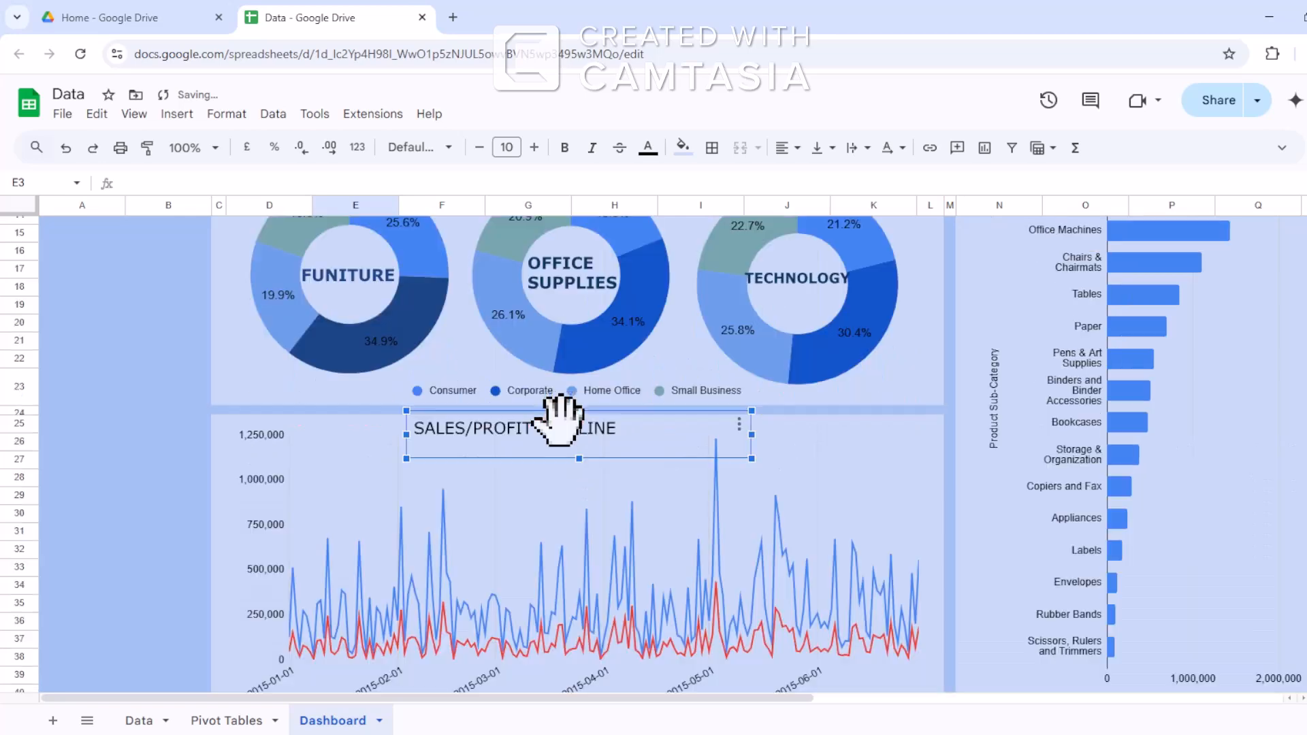
{"action": "left_click_drag", "start_coordinate": [583, 431], "coordinate": [583, 452]}
Reopen the SALES/PROFIT TIMELINE drawing for editing and set its text to size 18.
{"action": "right_click", "coordinate": [739, 453]}
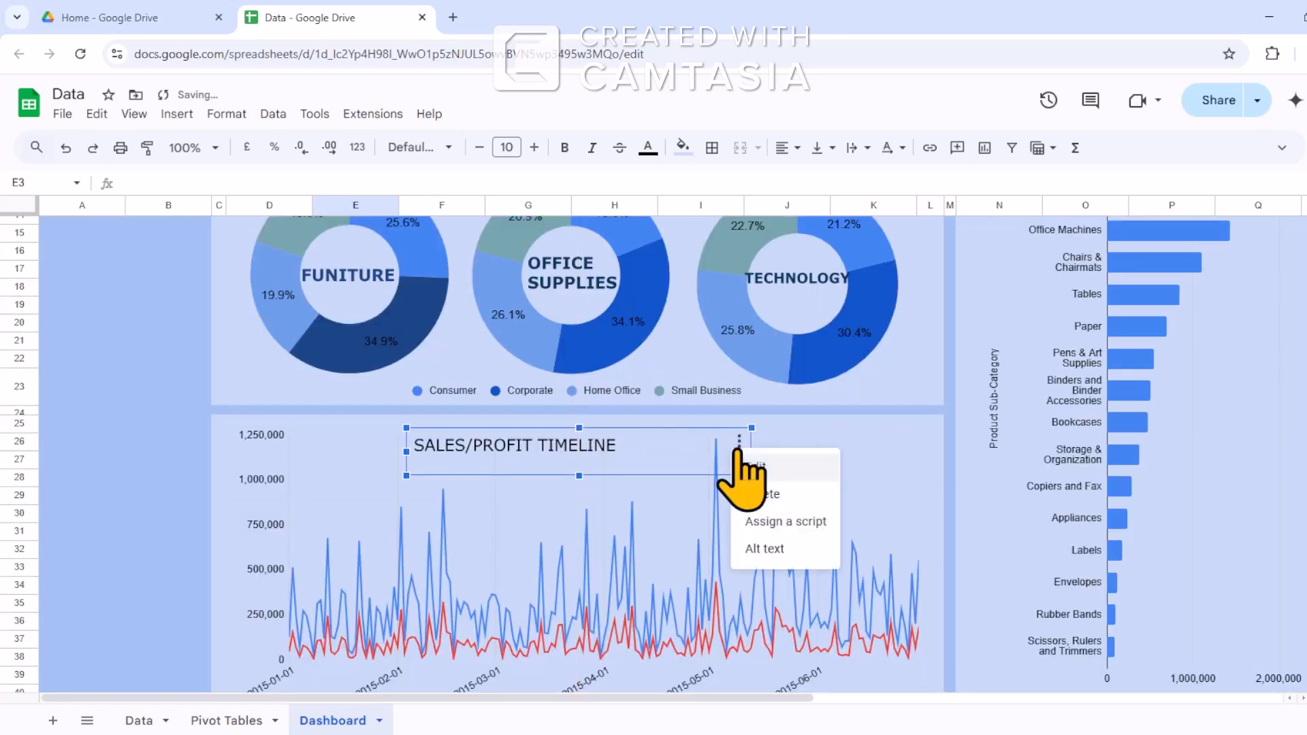
{"action": "left_click", "coordinate": [757, 470]}
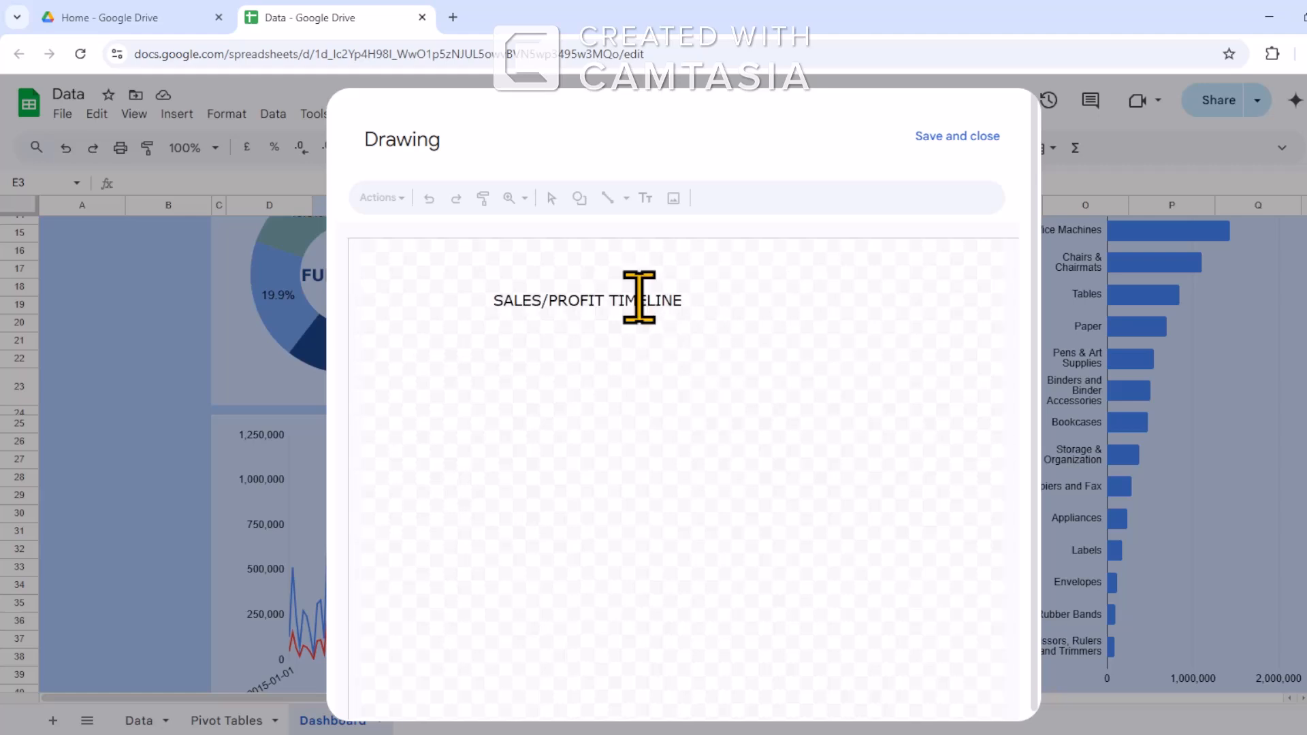
{"action": "left_click", "coordinate": [638, 298]}
{"action": "left_click_drag", "start_coordinate": [708, 298], "coordinate": [489, 300]}
{"action": "left_click", "coordinate": [851, 198]}
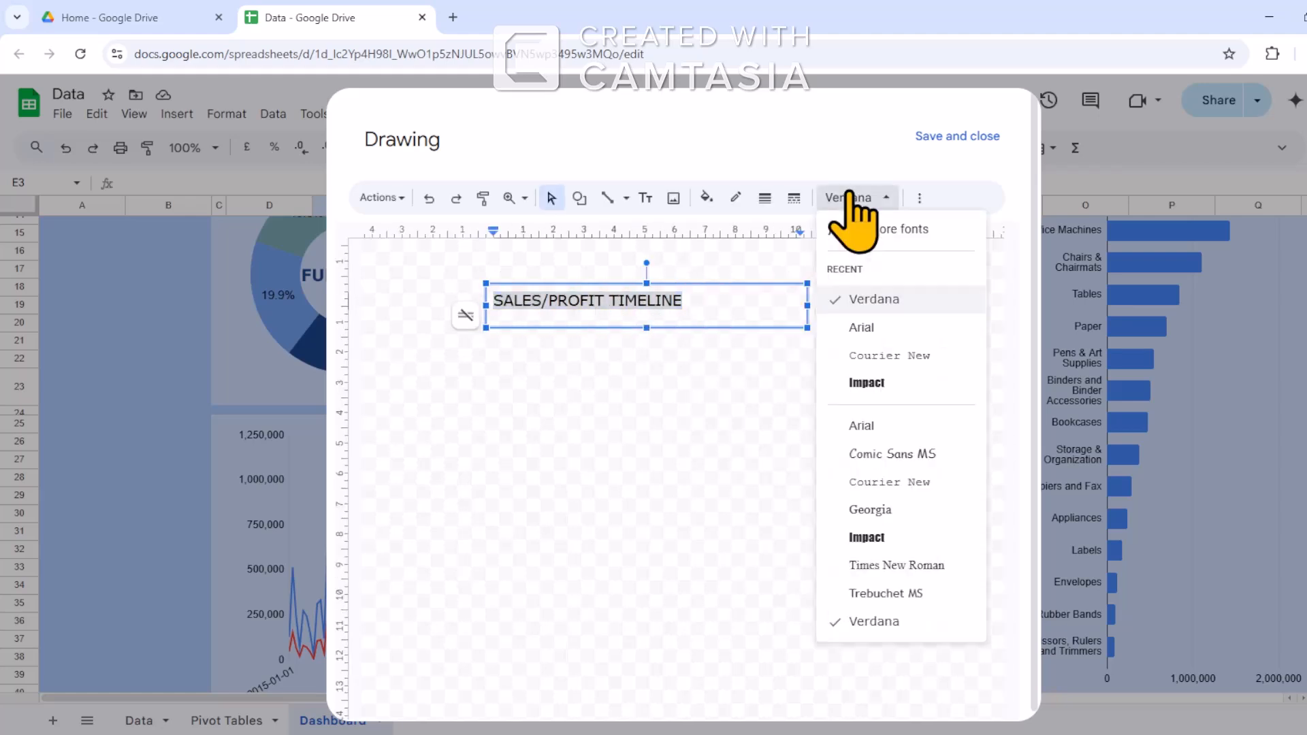
{"action": "left_click", "coordinate": [919, 197]}
{"action": "left_click", "coordinate": [919, 198]}
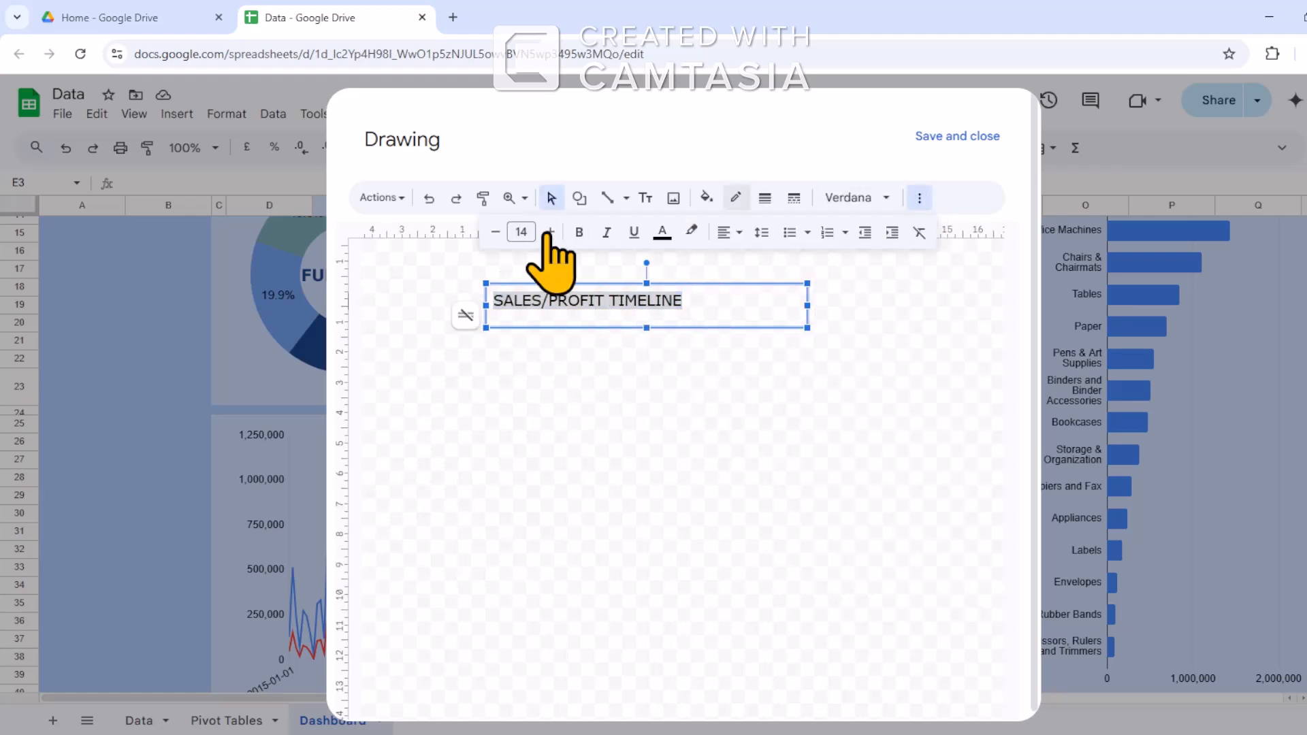
{"action": "left_click", "coordinate": [550, 232]}
{"action": "left_click", "coordinate": [550, 232]}
{"action": "left_click", "coordinate": [550, 232]}
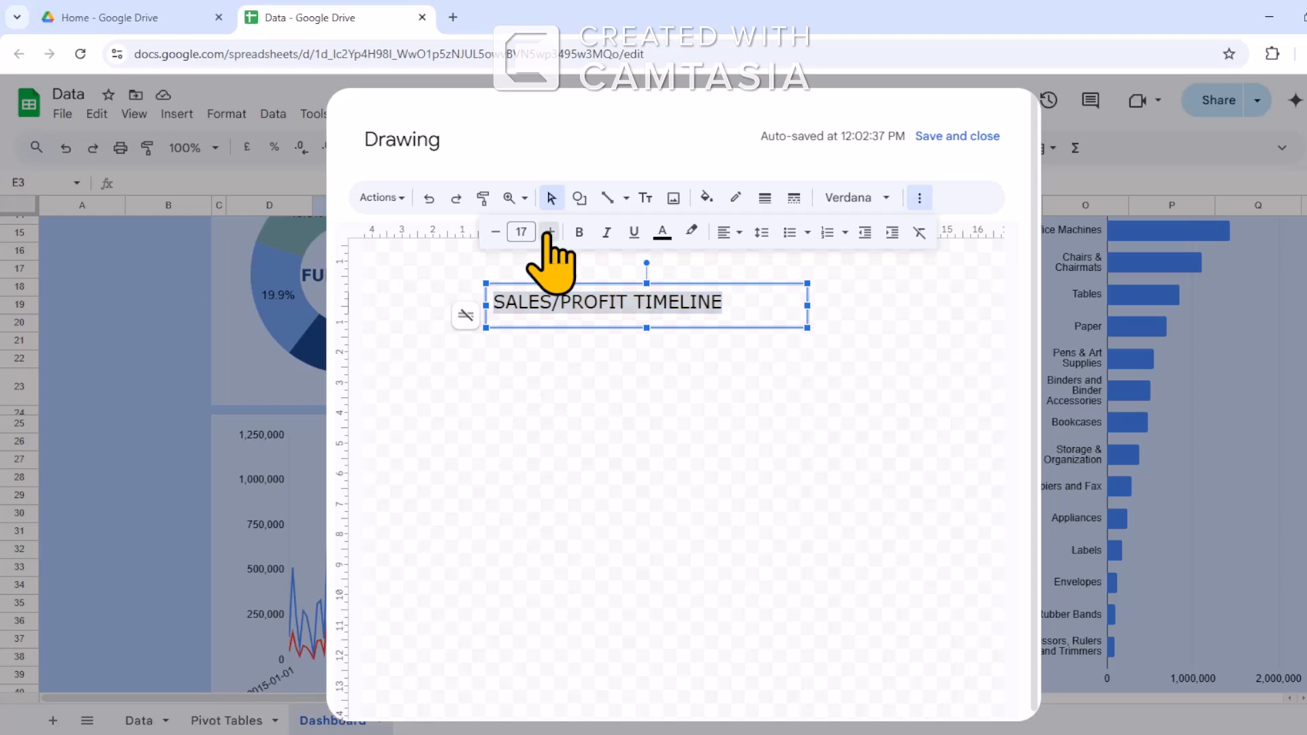
{"action": "left_click", "coordinate": [550, 232]}
Make the SALES/PROFIT TIMELINE text dark blue and bold, and save the drawing to the dashboard.
{"action": "left_click", "coordinate": [662, 235]}
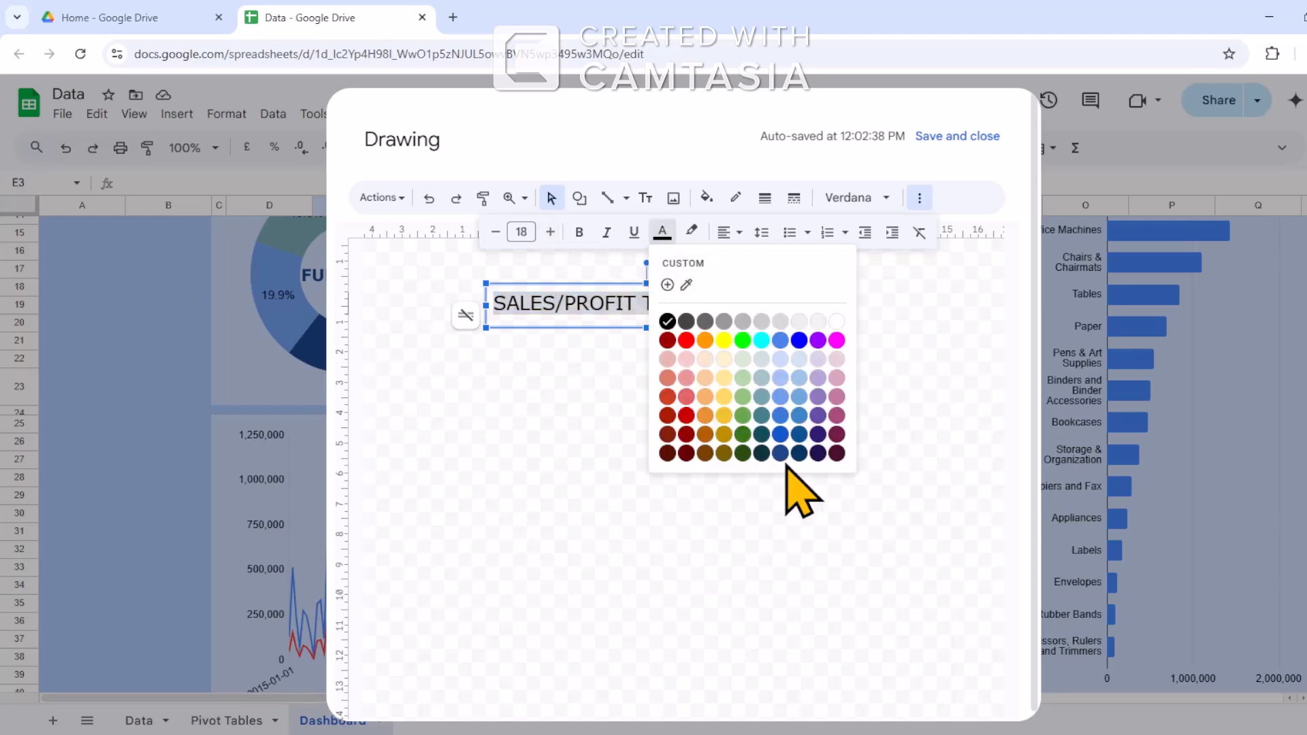
{"action": "left_click", "coordinate": [799, 452]}
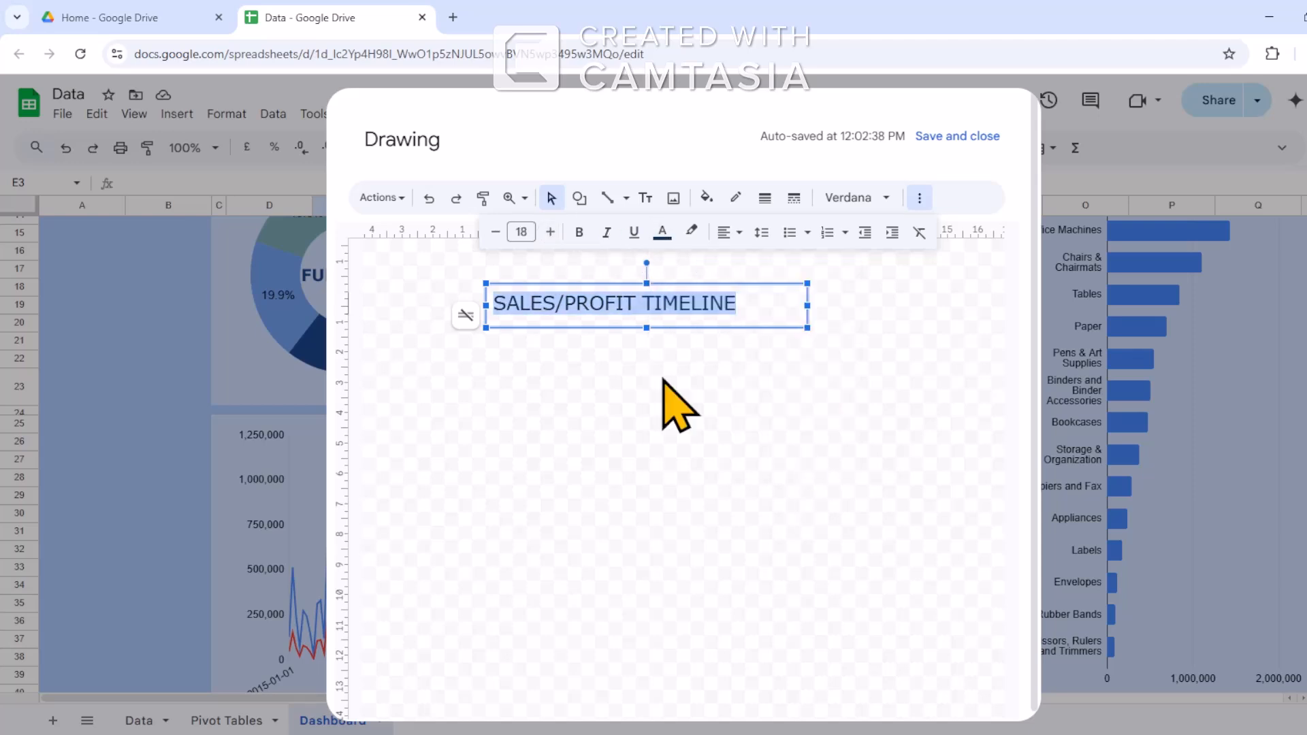
{"action": "left_click", "coordinate": [578, 235]}
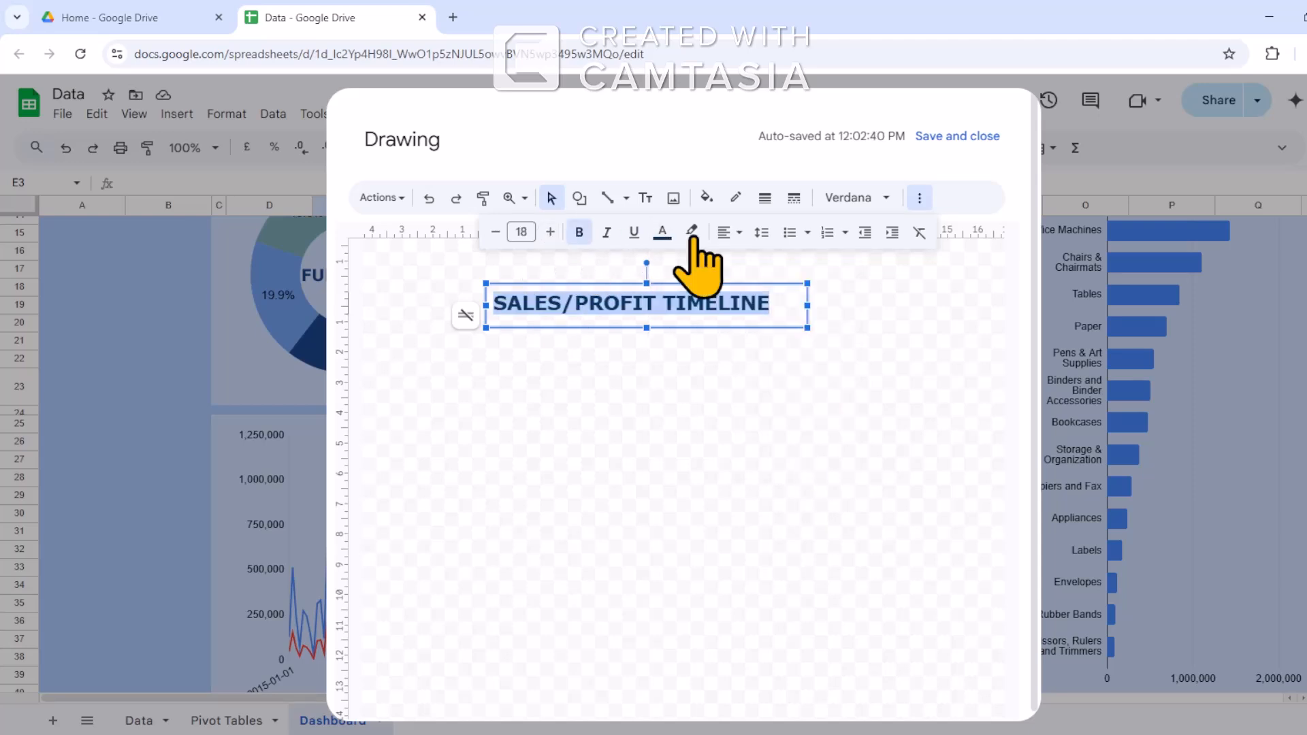
{"action": "left_click", "coordinate": [953, 138]}
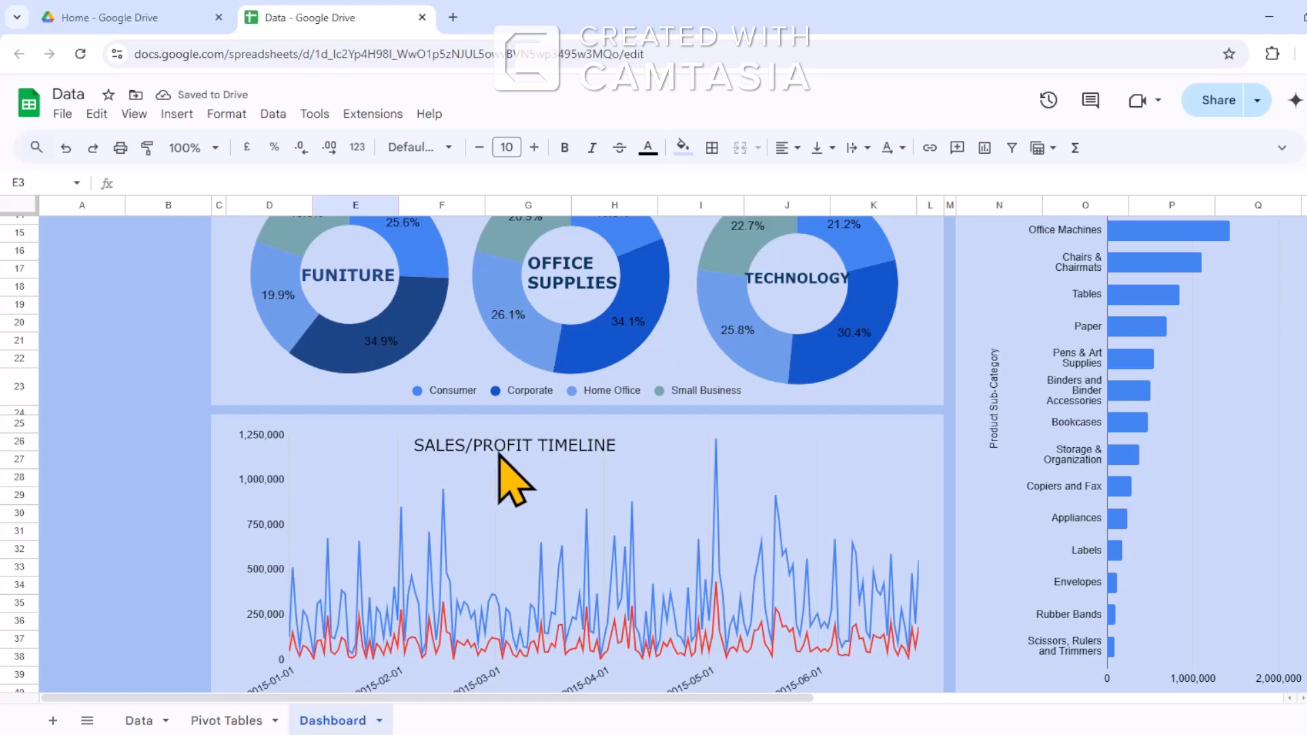
{"action": "scroll", "coordinate": [817, 490], "scroll_direction": "up", "scroll_amount": 3}
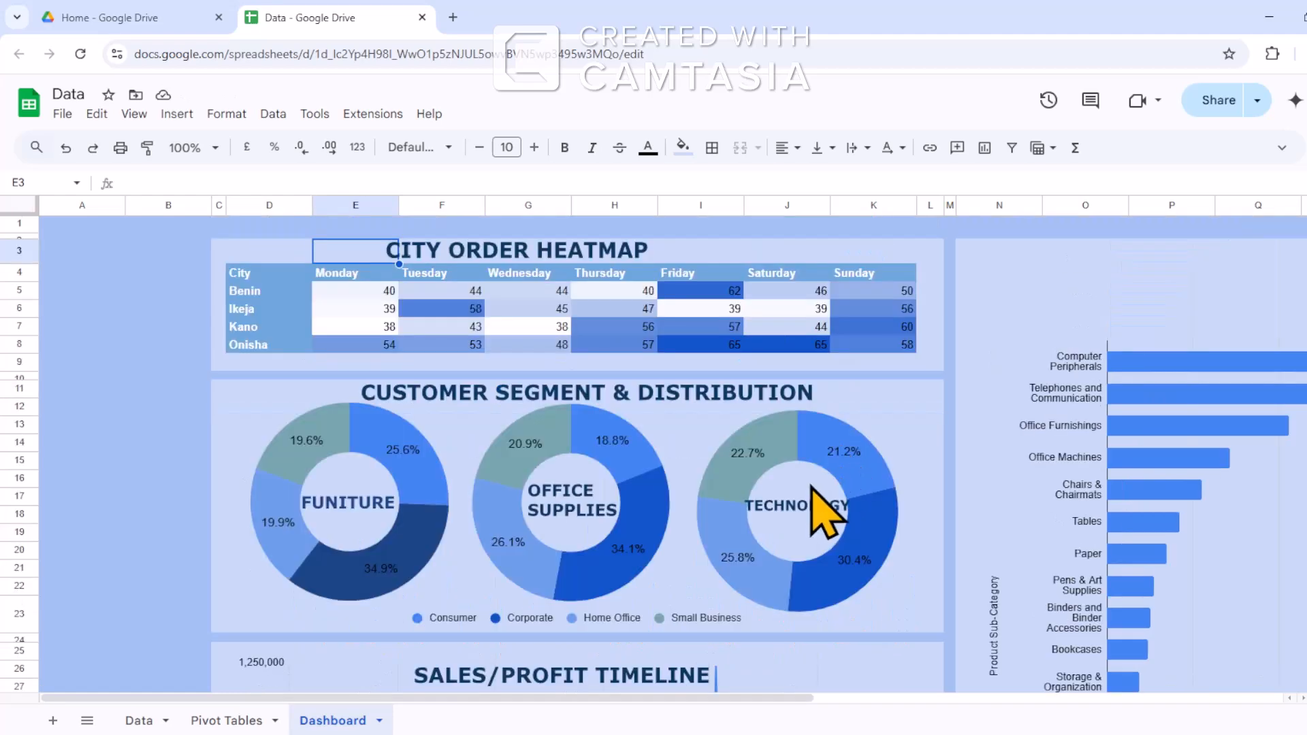
Move the product sub-category bar chart leftward, off columns R and S of the dashboard panel.
{"action": "left_click_drag", "start_coordinate": [642, 698], "coordinate": [883, 698]}
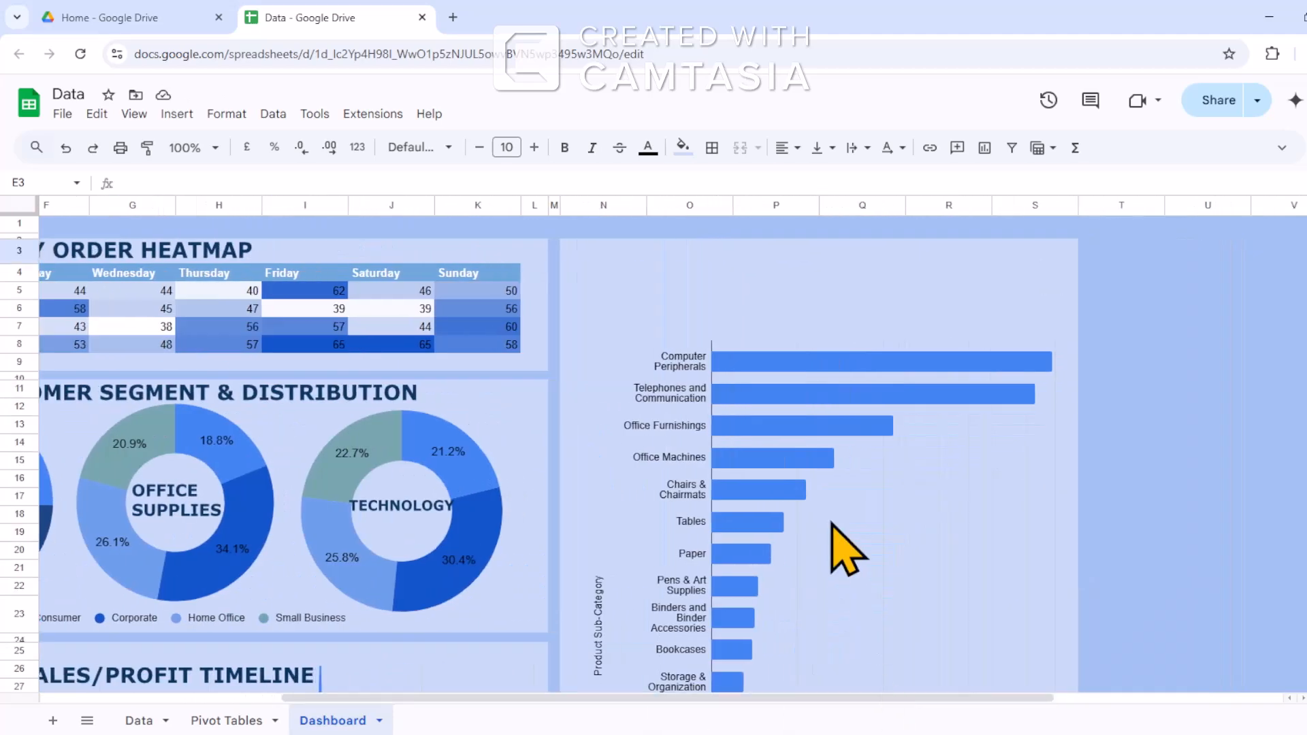
{"action": "left_click", "coordinate": [839, 483]}
{"action": "left_click_drag", "start_coordinate": [949, 471], "coordinate": [687, 461]}
{"action": "scroll", "coordinate": [912, 463], "scroll_direction": "left", "scroll_amount": 1}
Merge cells R17:S18 on the dashboard and enter the label TOTAL SALES: in the merged cell.
{"action": "left_click", "coordinate": [1055, 417]}
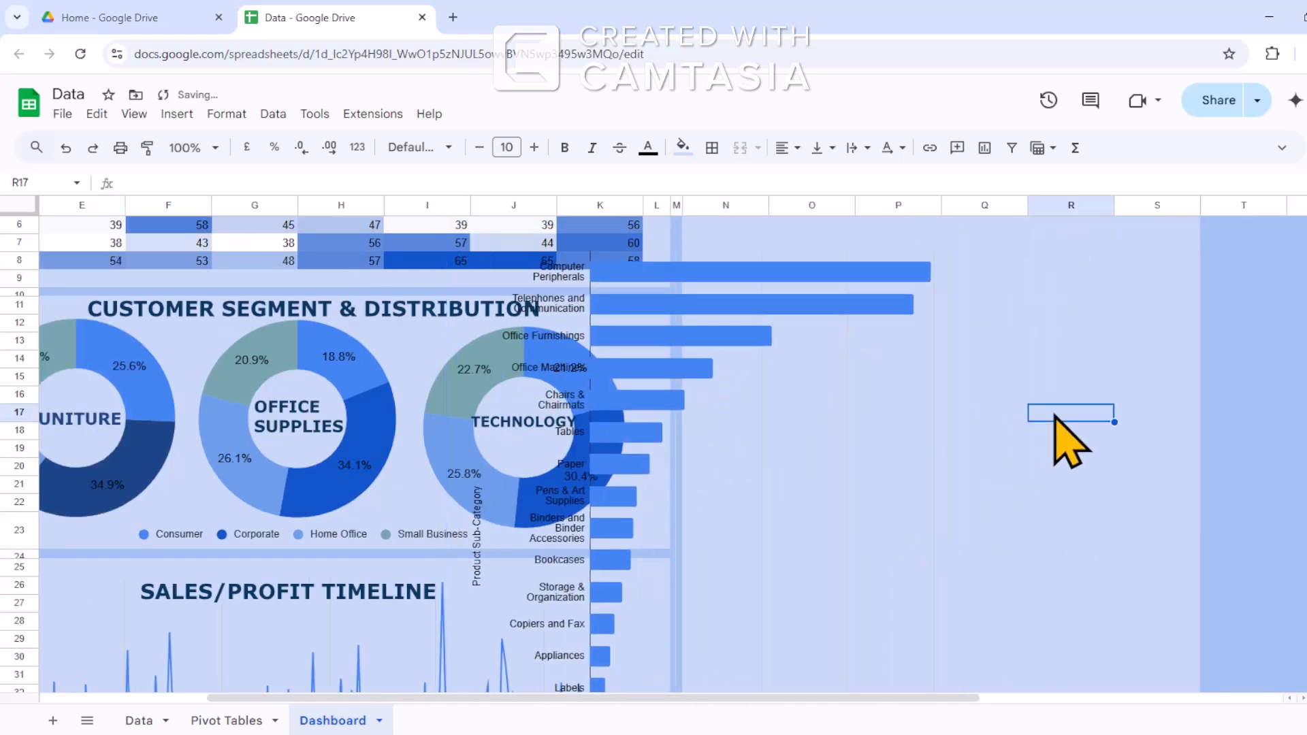
{"action": "left_click_drag", "start_coordinate": [1055, 417], "coordinate": [1141, 430]}
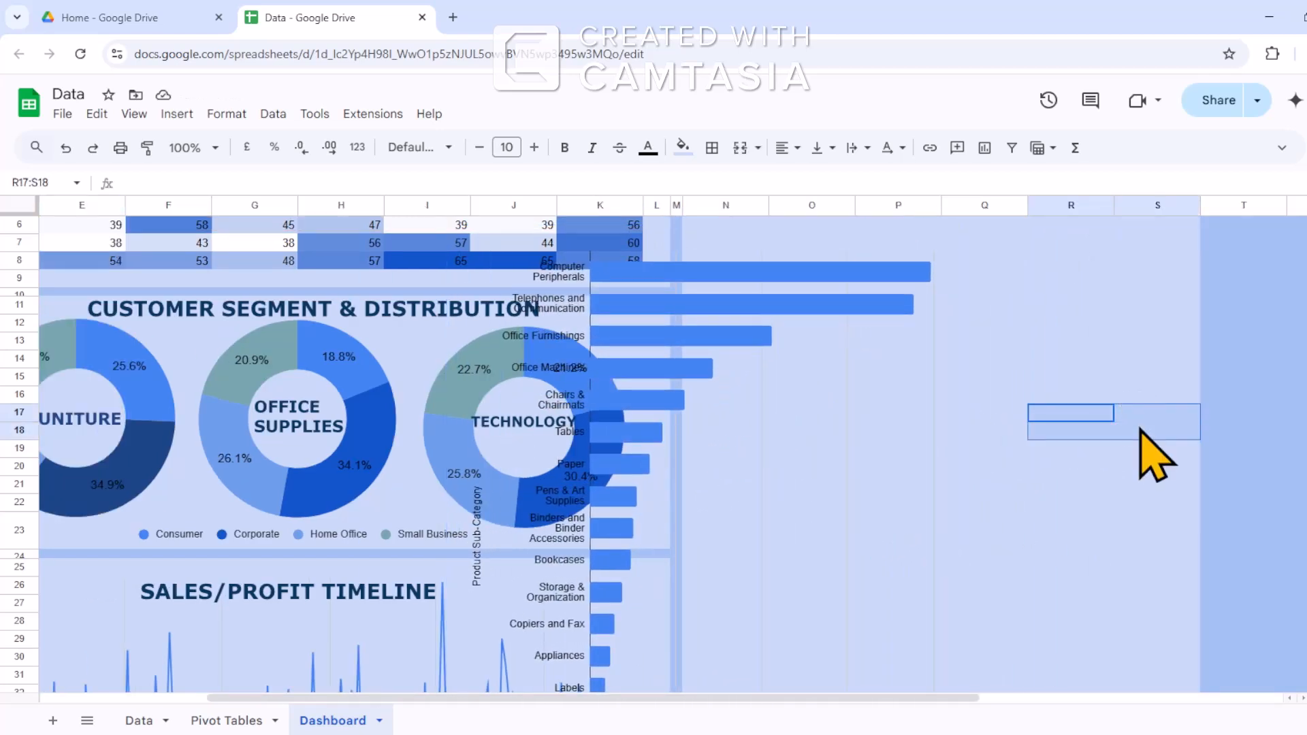
{"action": "left_click", "coordinate": [740, 147]}
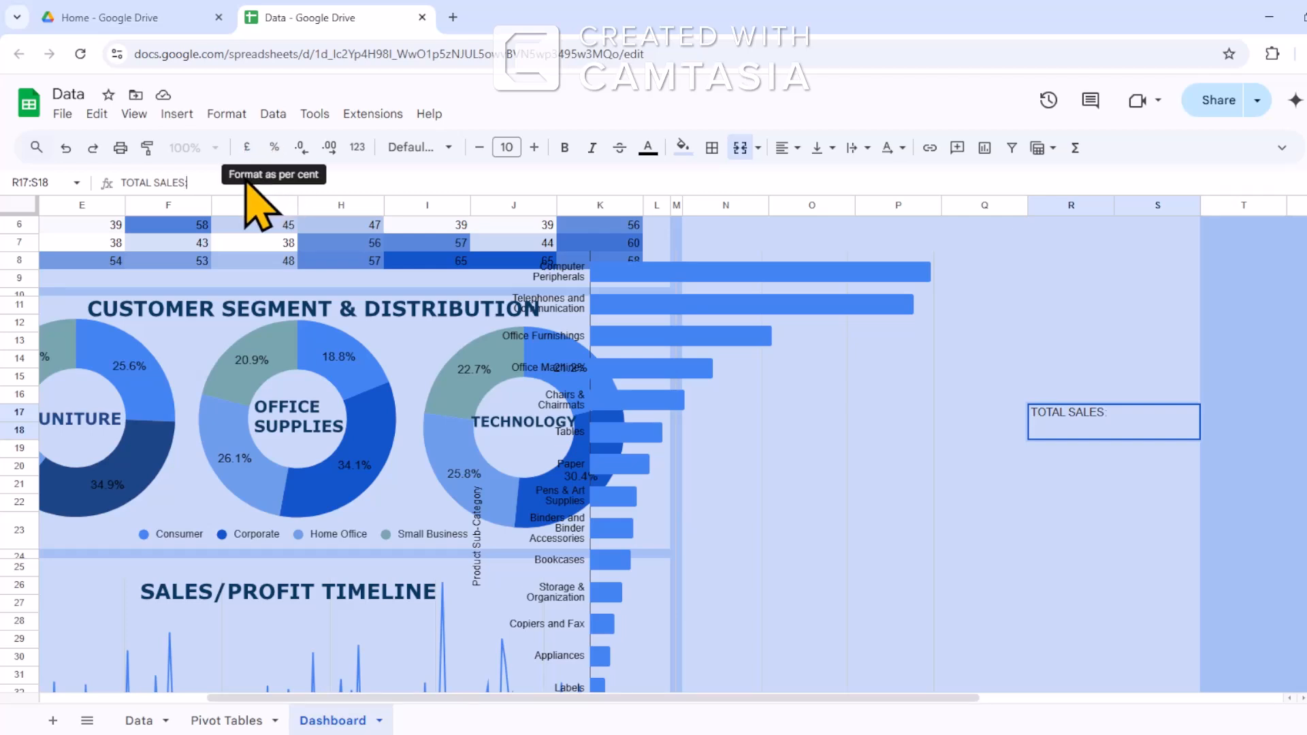
Format the TOTAL SALES: label as dark blue, size 16 and bold.
{"action": "left_click_drag", "start_coordinate": [188, 183], "coordinate": [120, 178]}
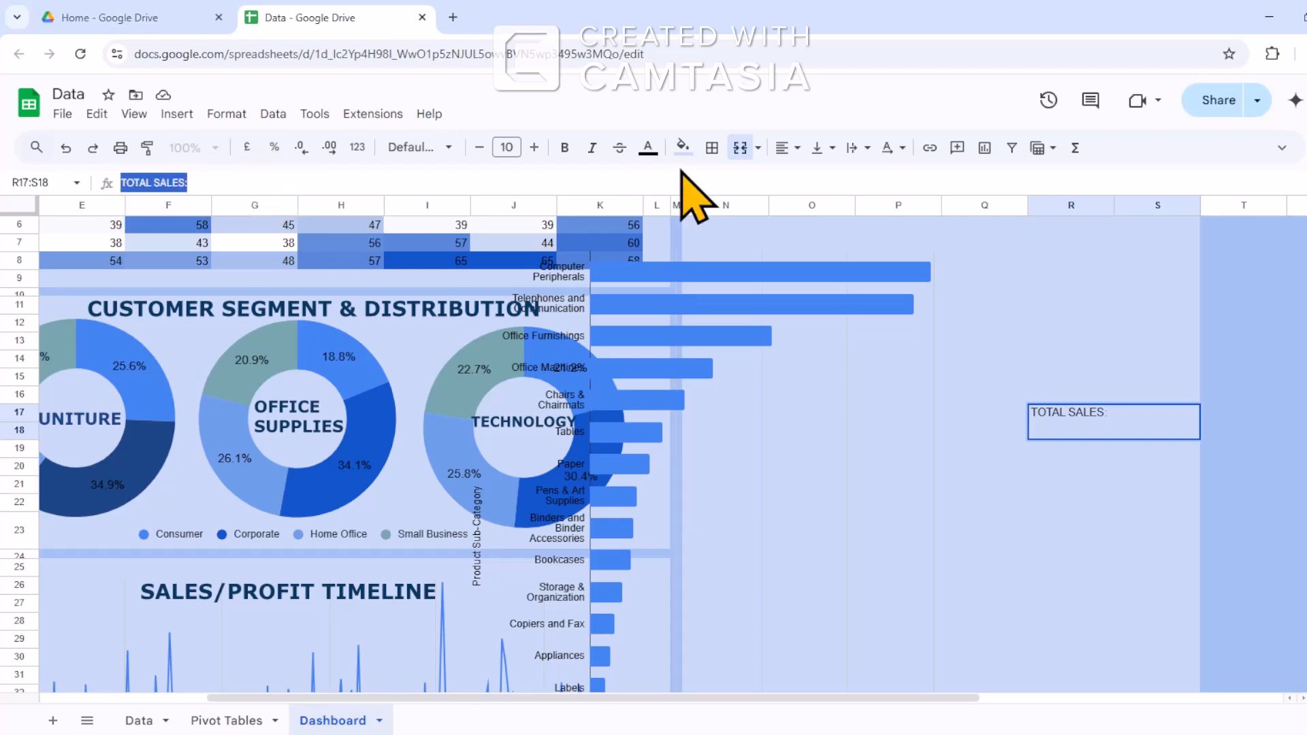
{"action": "left_click", "coordinate": [649, 150]}
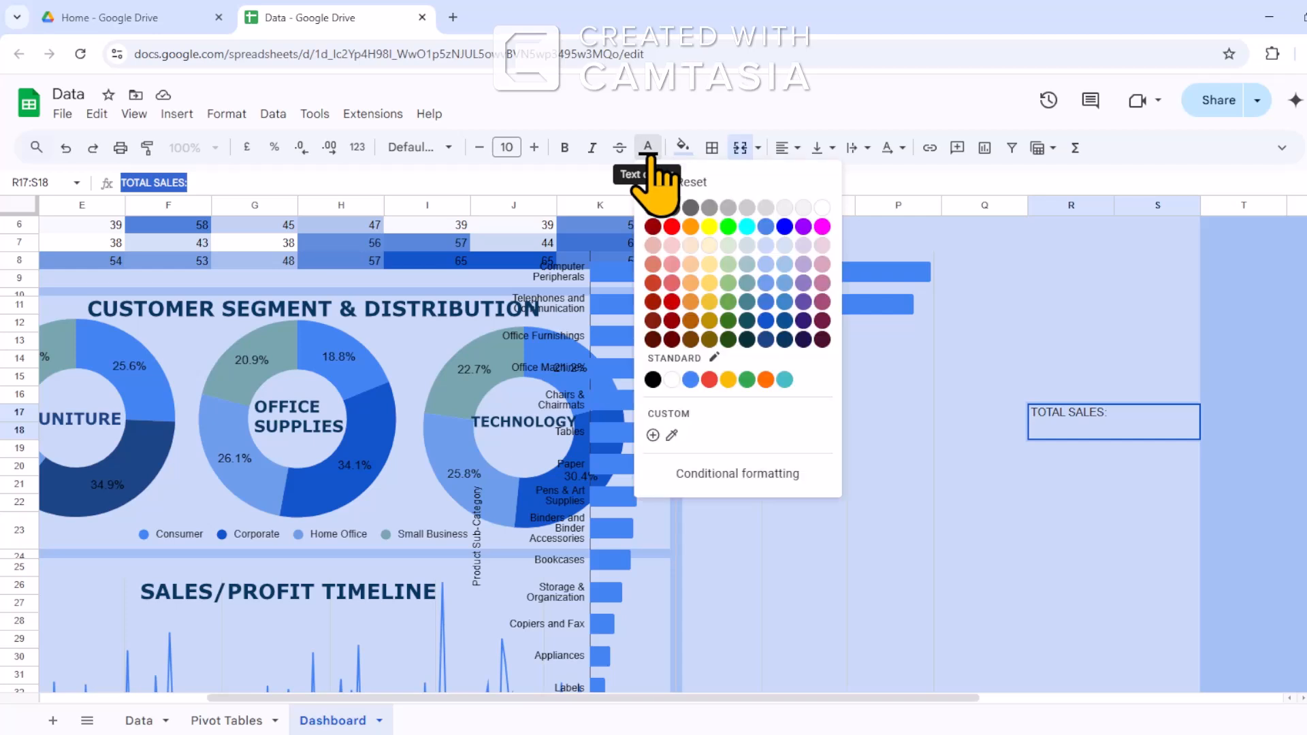
{"action": "left_click", "coordinate": [785, 338]}
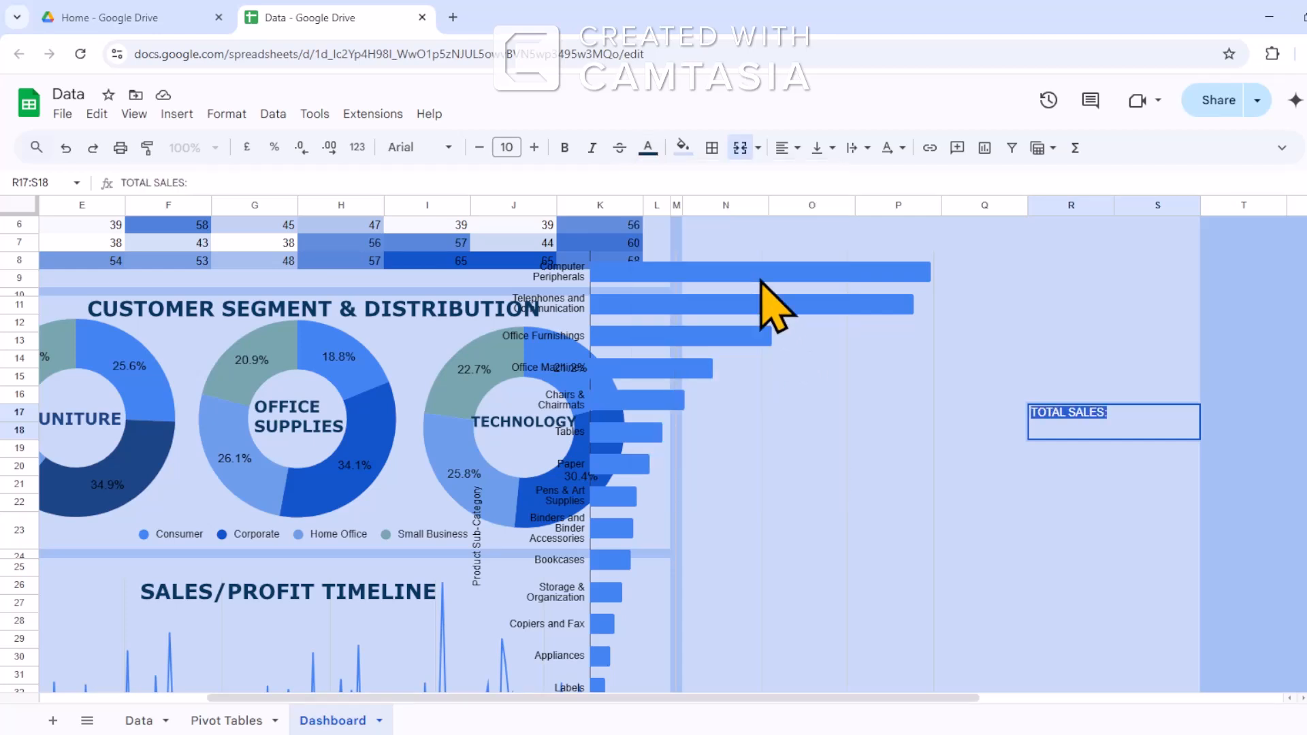
{"action": "left_click", "coordinate": [994, 436]}
{"action": "left_click", "coordinate": [1093, 432]}
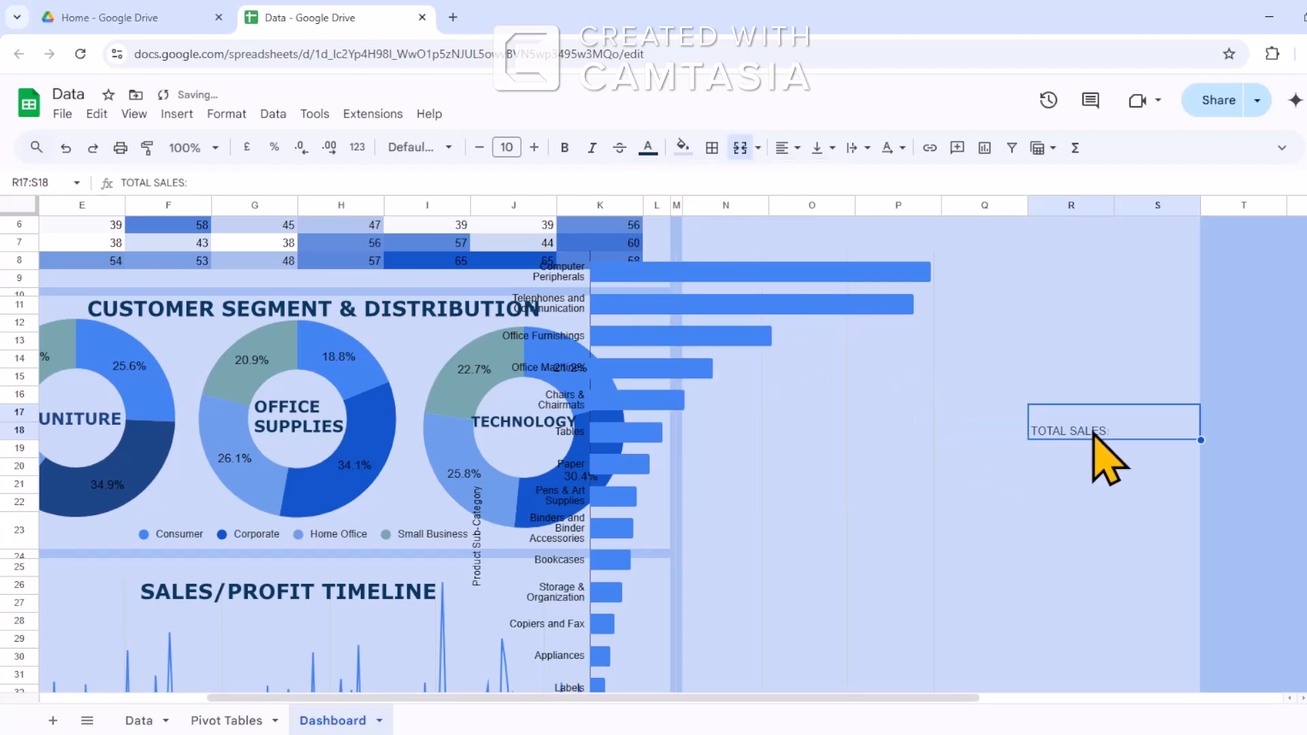
{"action": "left_click", "coordinate": [534, 147]}
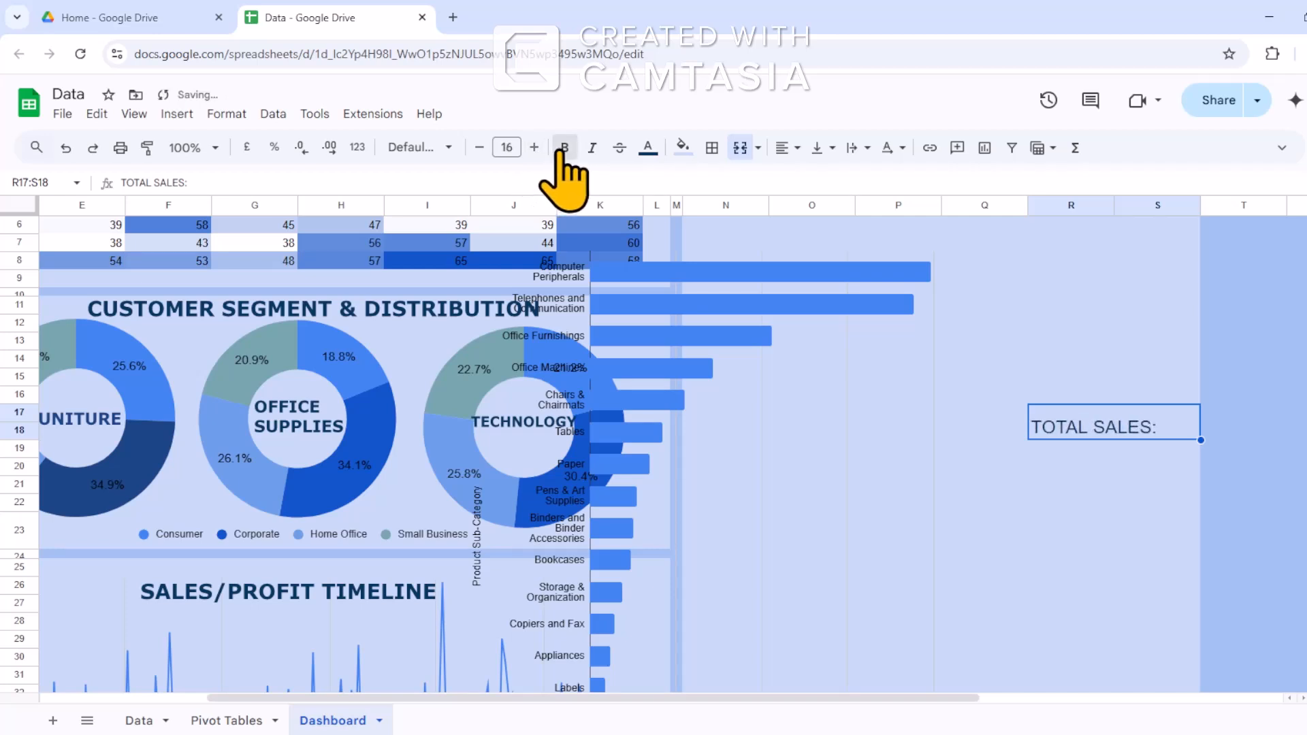
Merge cells R19:S20 directly below the TOTAL SALES: label.
{"action": "left_click", "coordinate": [1073, 455]}
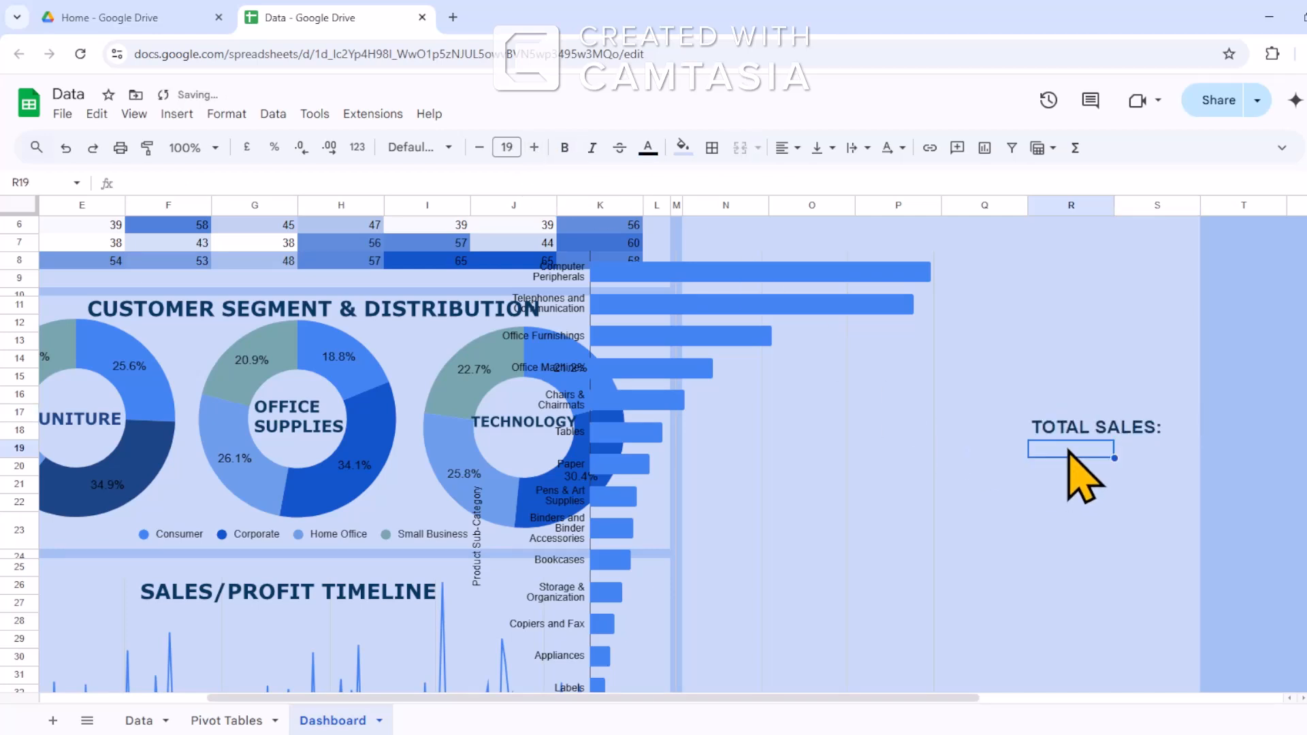
{"action": "left_click_drag", "start_coordinate": [1069, 452], "coordinate": [1131, 467]}
{"action": "left_click", "coordinate": [1087, 455]}
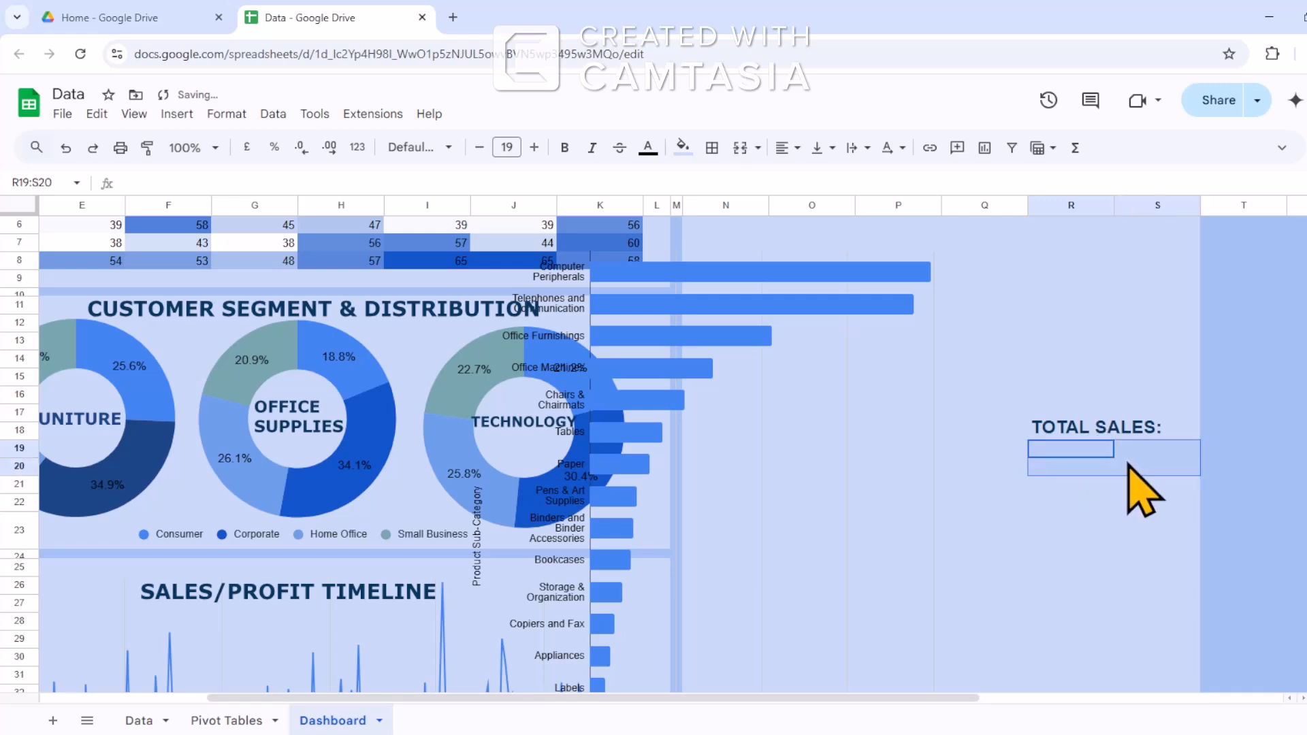
{"action": "left_click", "coordinate": [740, 148]}
Enter =SUM('Pivot Tables'!V6:V184) below the TOTAL SALES: label to total the SUM of Sales column of the order date pivot table.
{"action": "type", "text": "="}
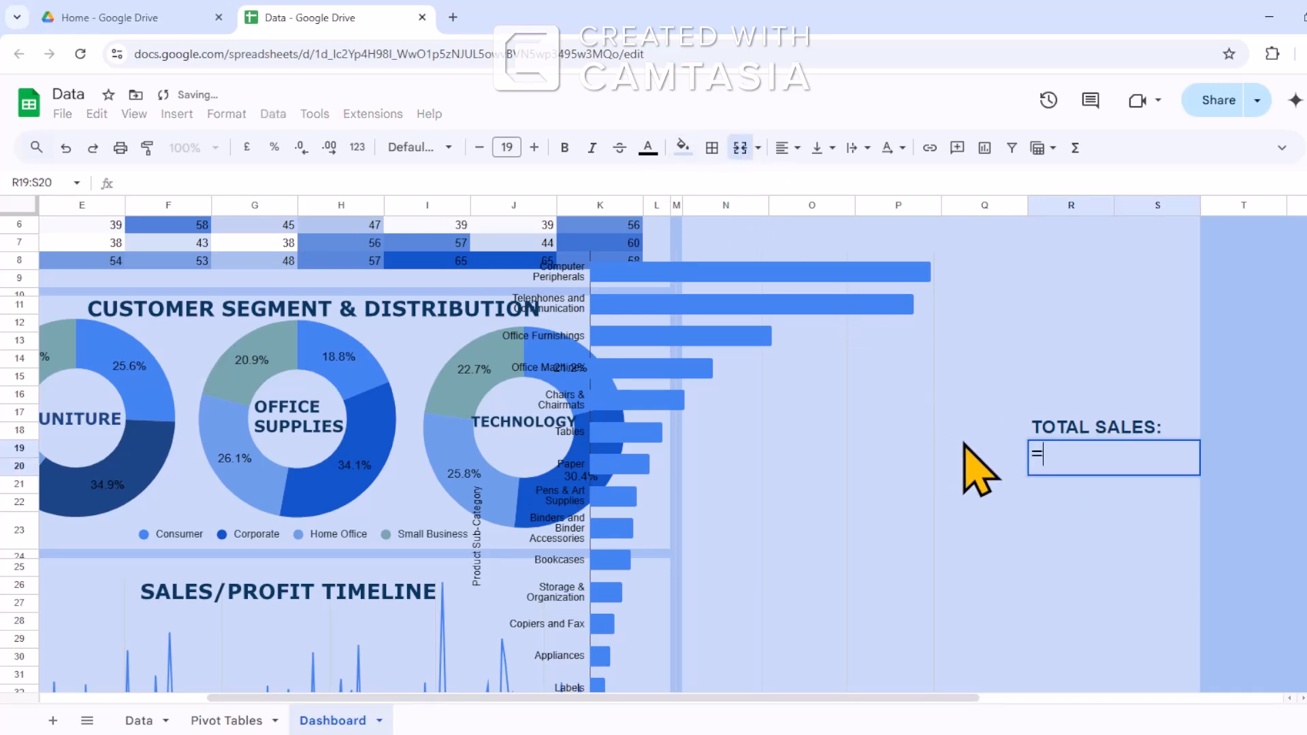
{"action": "type", "text": "SUM"}
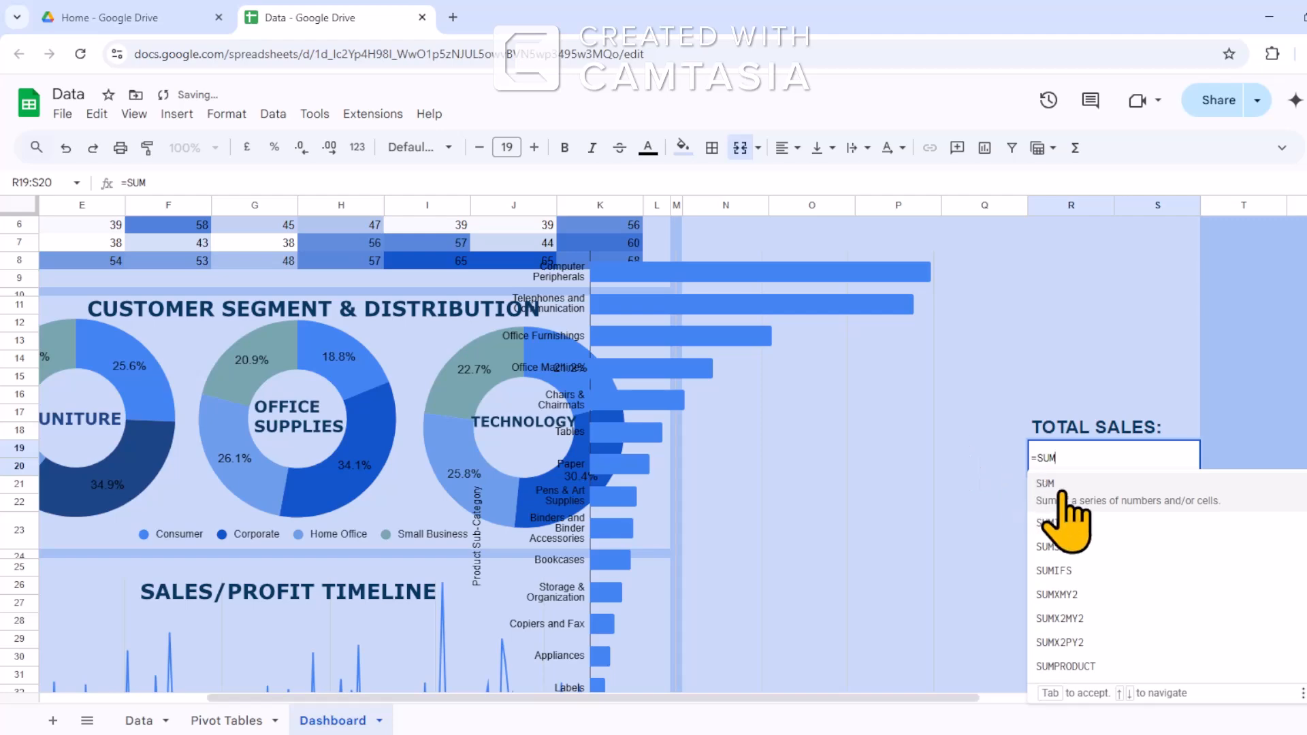
{"action": "left_click", "coordinate": [1062, 492]}
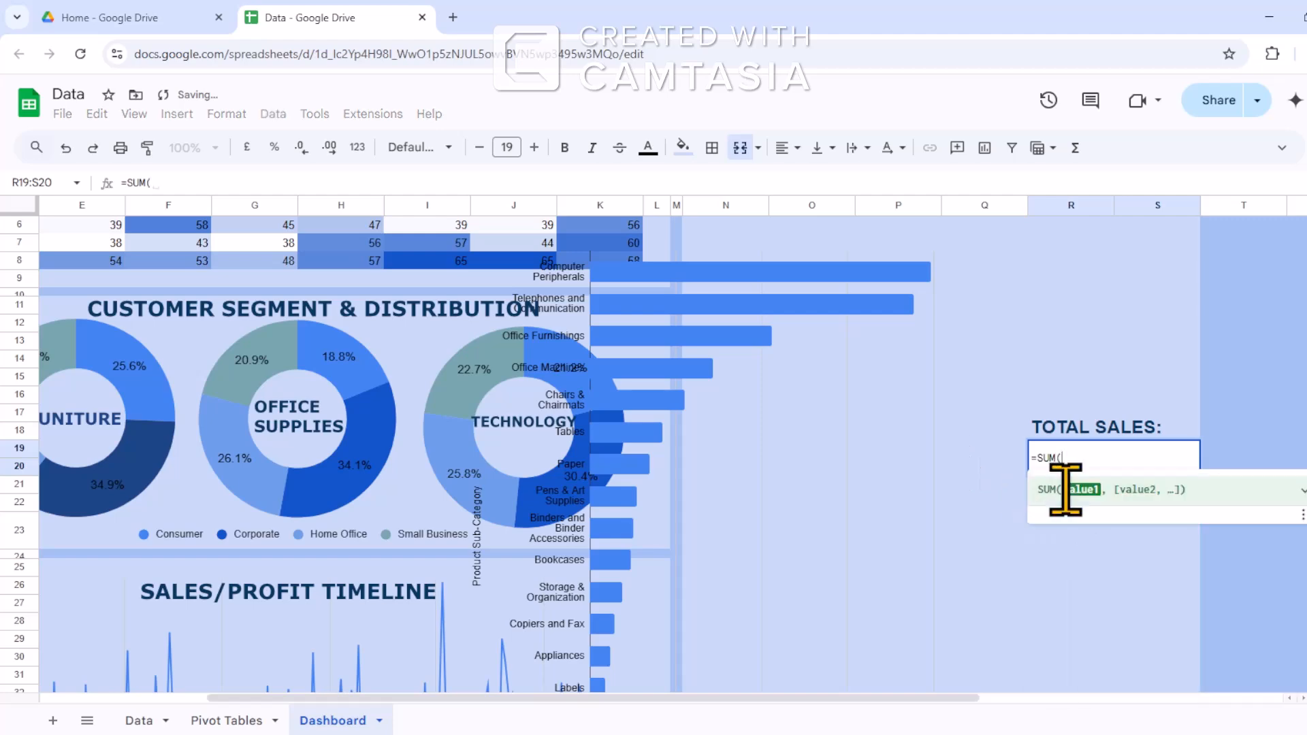
{"action": "left_click", "coordinate": [225, 720]}
{"action": "left_click_drag", "start_coordinate": [113, 698], "coordinate": [243, 700]}
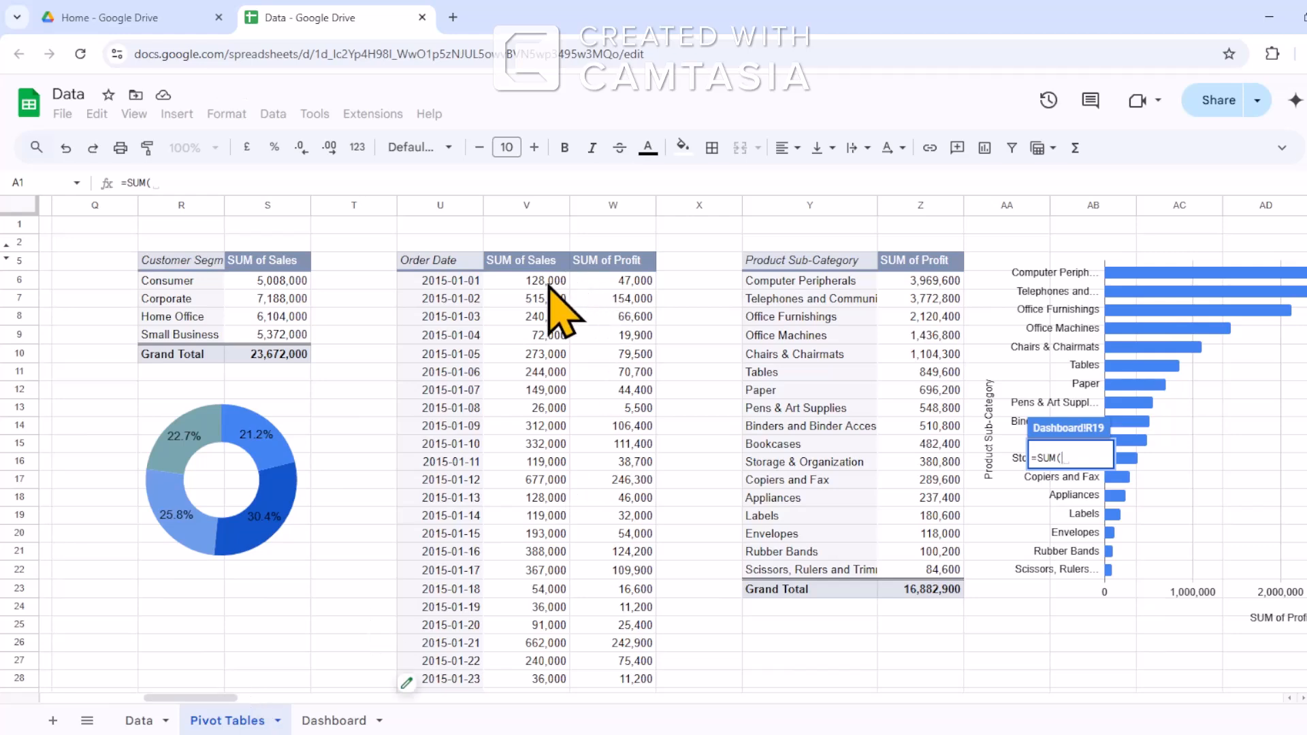
{"action": "left_click_drag", "start_coordinate": [545, 280], "coordinate": [556, 459]}
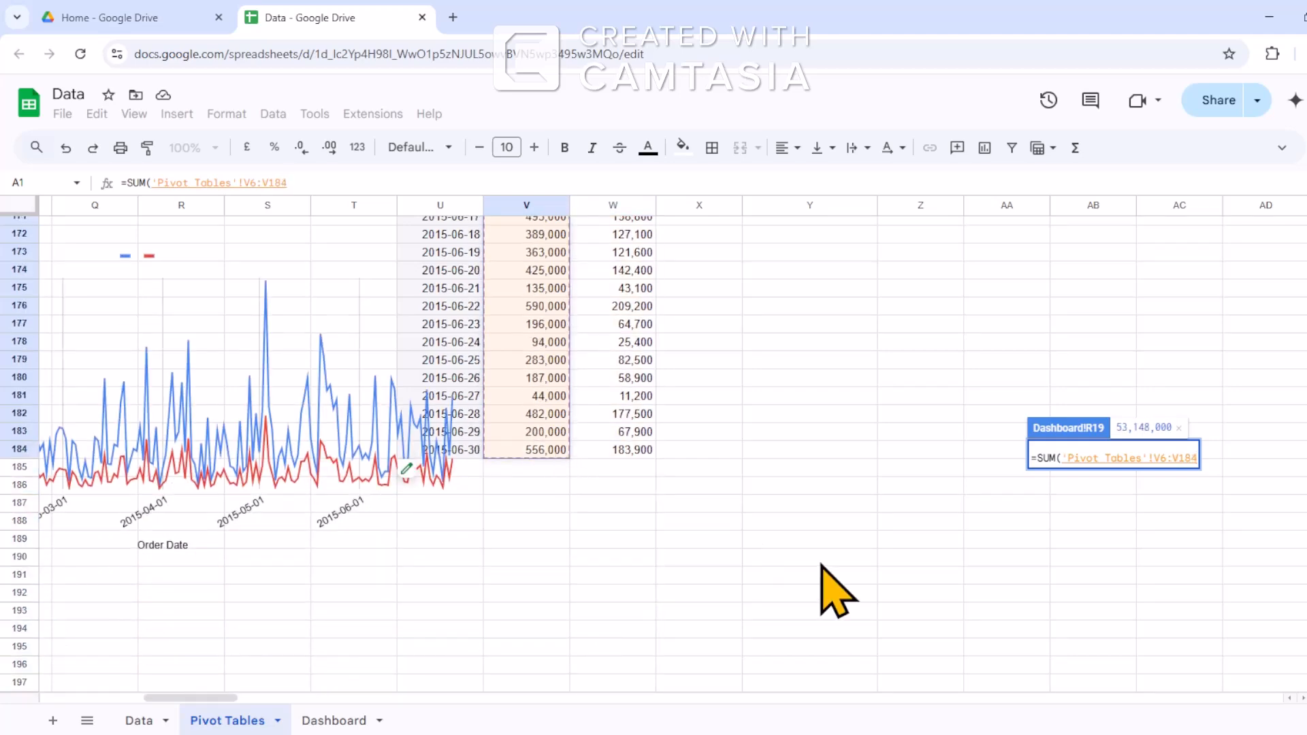
{"action": "key", "text": "Return"}
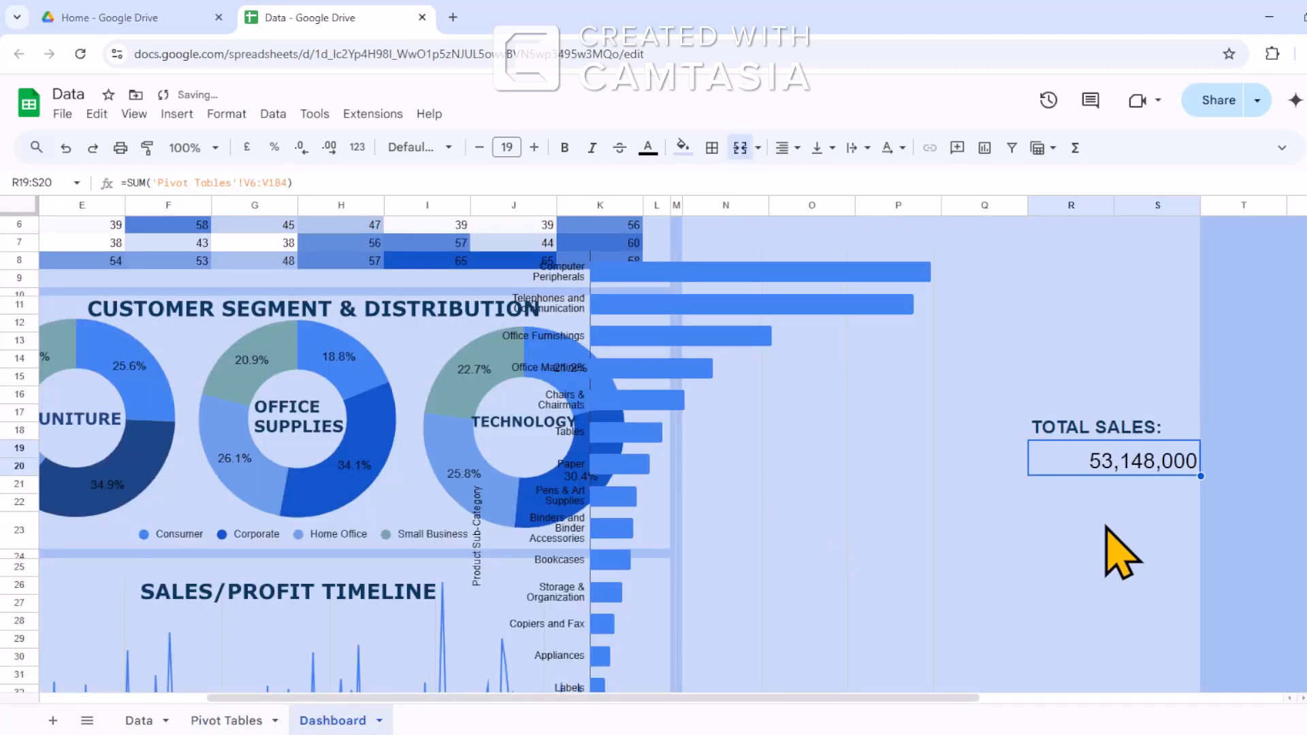
Merge cells R25:S26 below the total sales figure and set the merged cell's text to dark blue and bold.
{"action": "left_click", "coordinate": [1055, 527]}
{"action": "left_click", "coordinate": [1068, 434]}
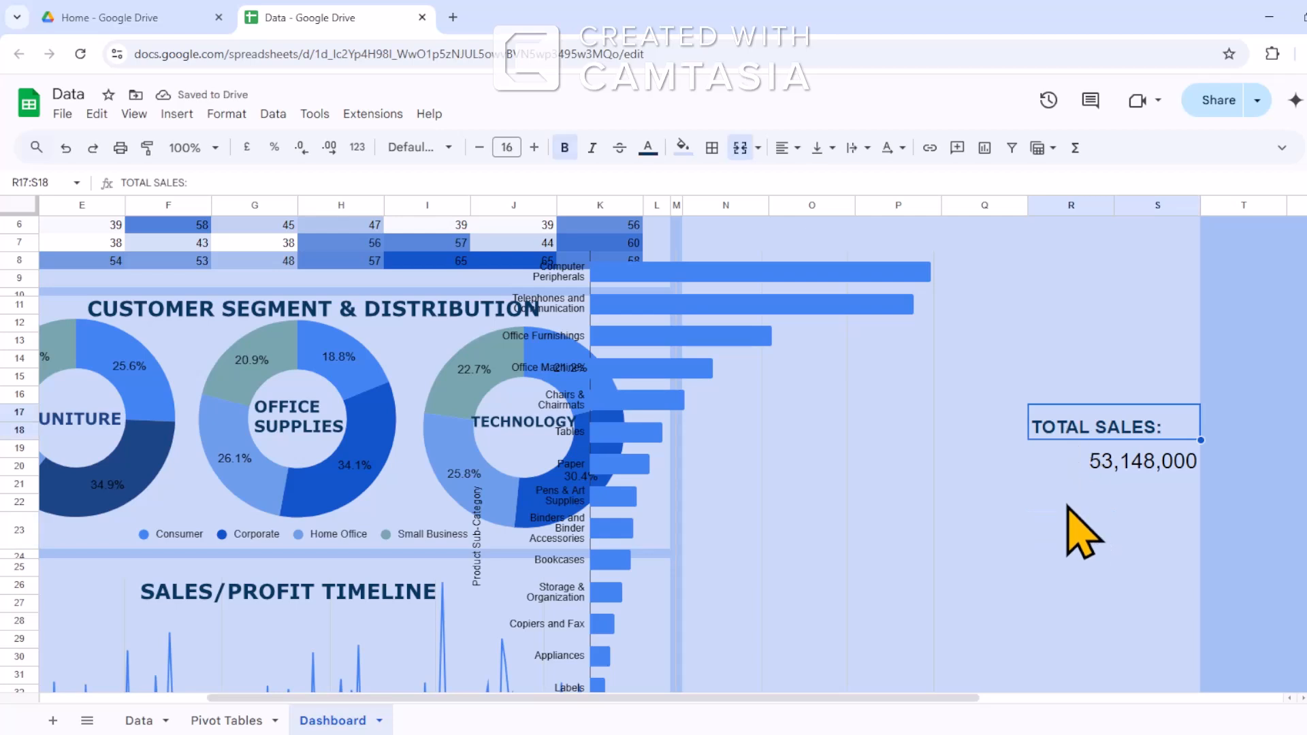
{"action": "left_click", "coordinate": [1068, 525]}
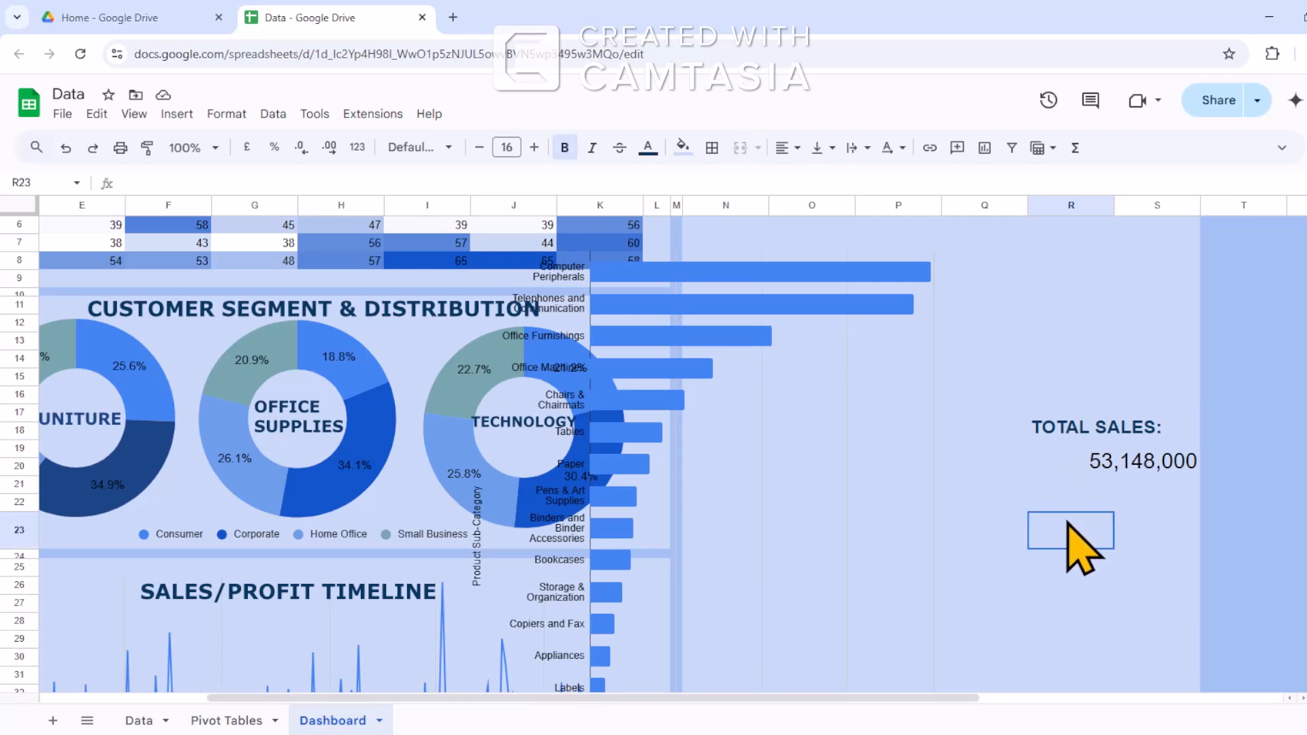
{"action": "left_click_drag", "start_coordinate": [1085, 568], "coordinate": [1135, 580]}
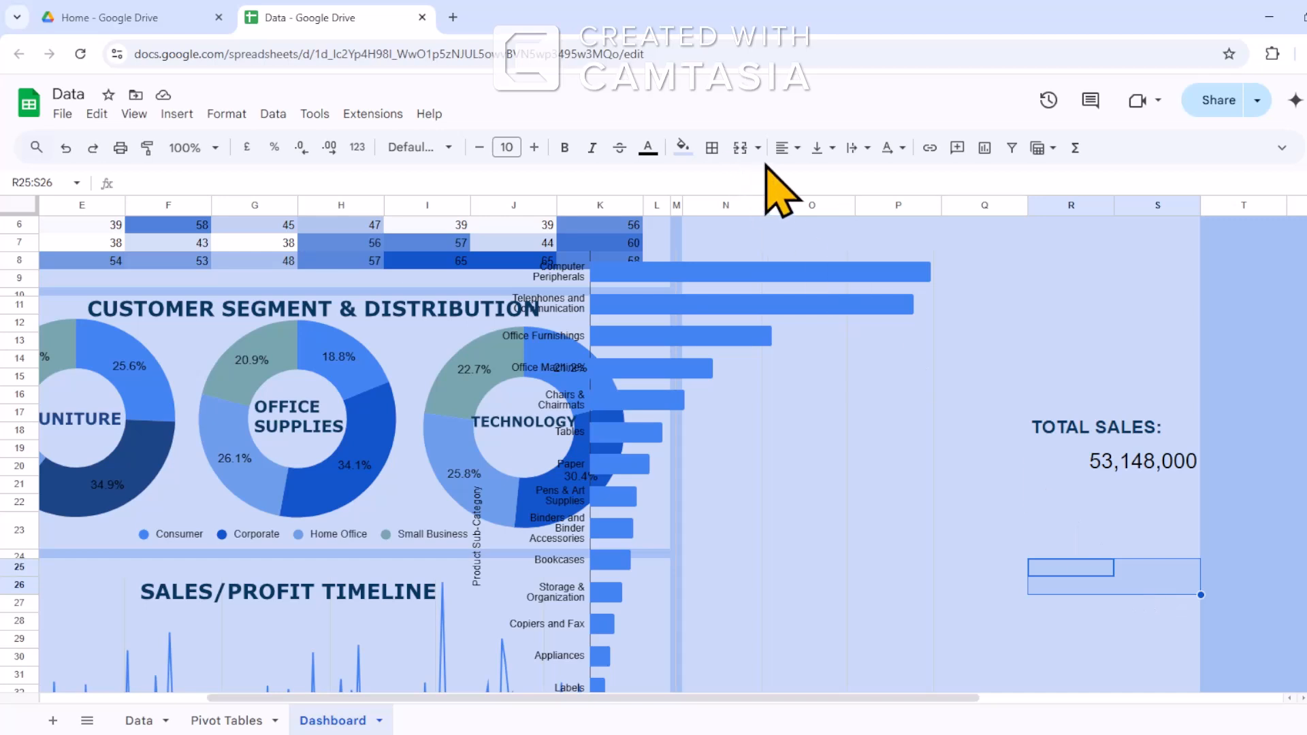
{"action": "left_click", "coordinate": [740, 147]}
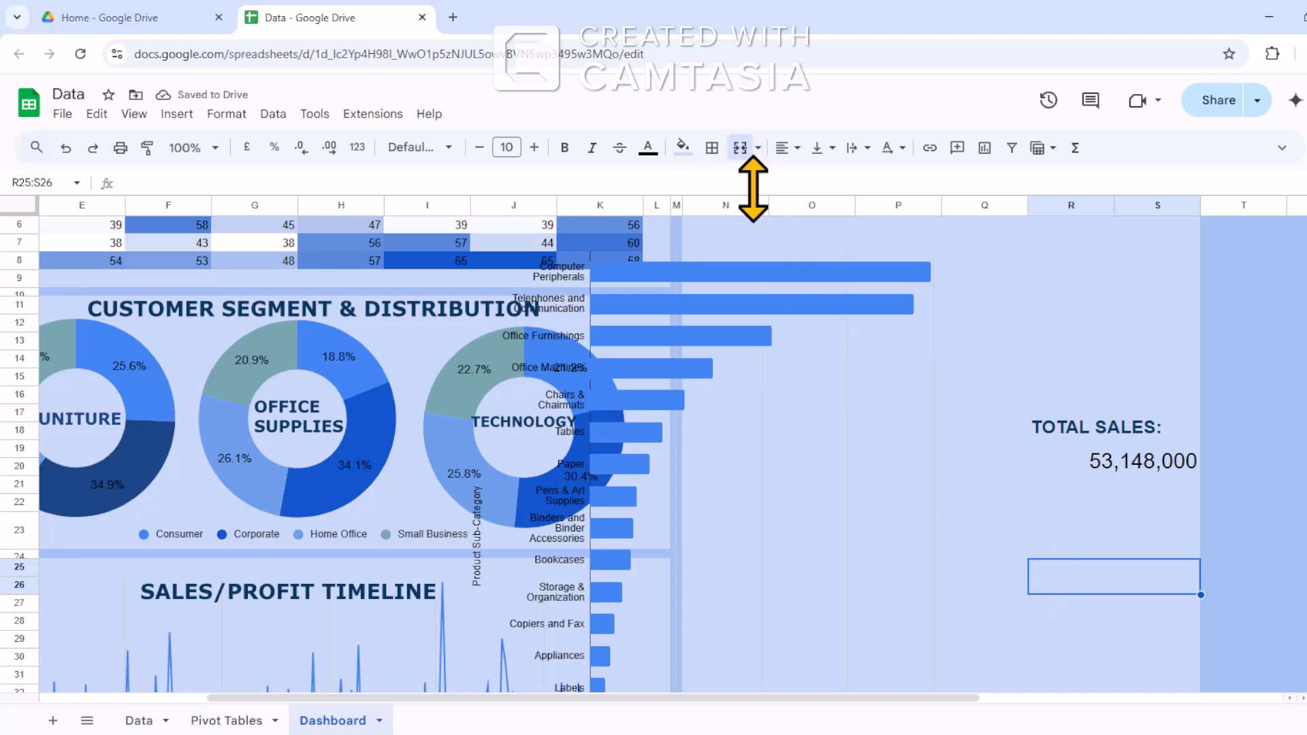
{"action": "left_click", "coordinate": [648, 147]}
{"action": "left_click", "coordinate": [784, 339]}
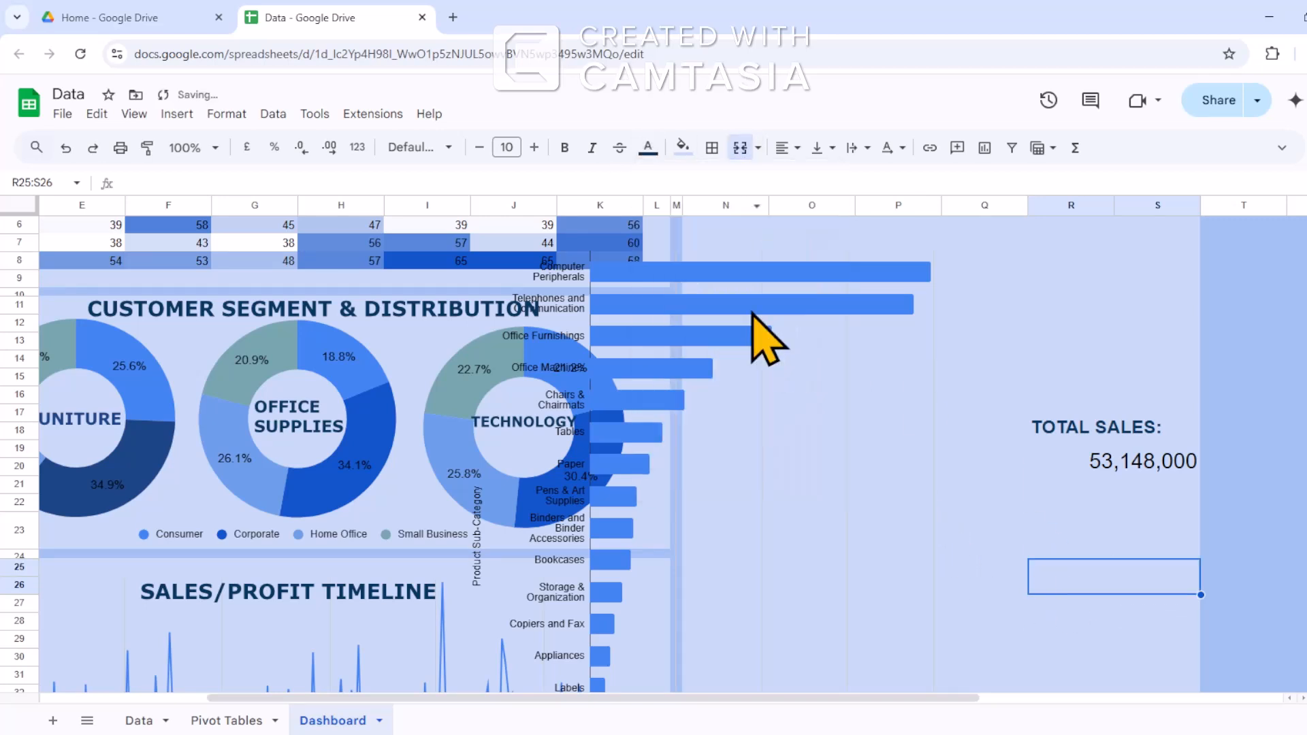
{"action": "left_click", "coordinate": [564, 147]}
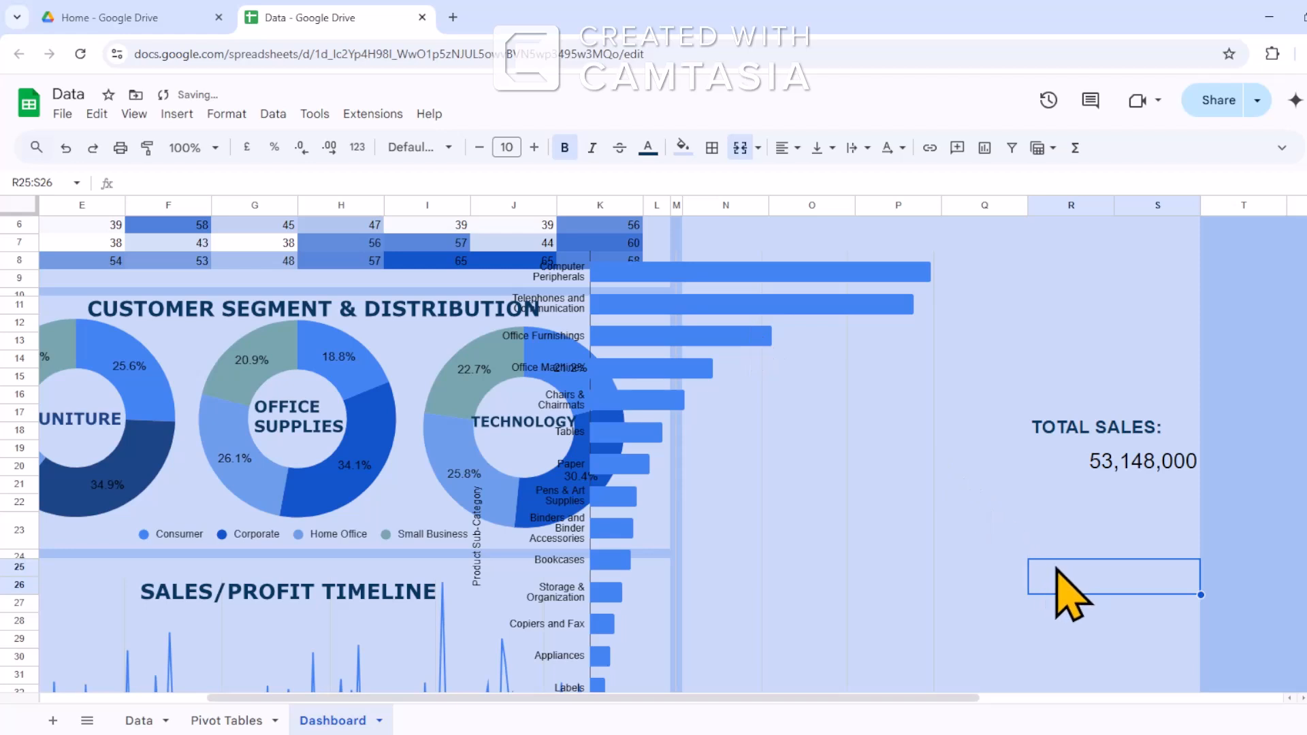
Enter the label TOTAL PROFIT: in merged cell R25:S26 and set its font size to 16.
{"action": "type", "text": "TOTAL PROFIT"}
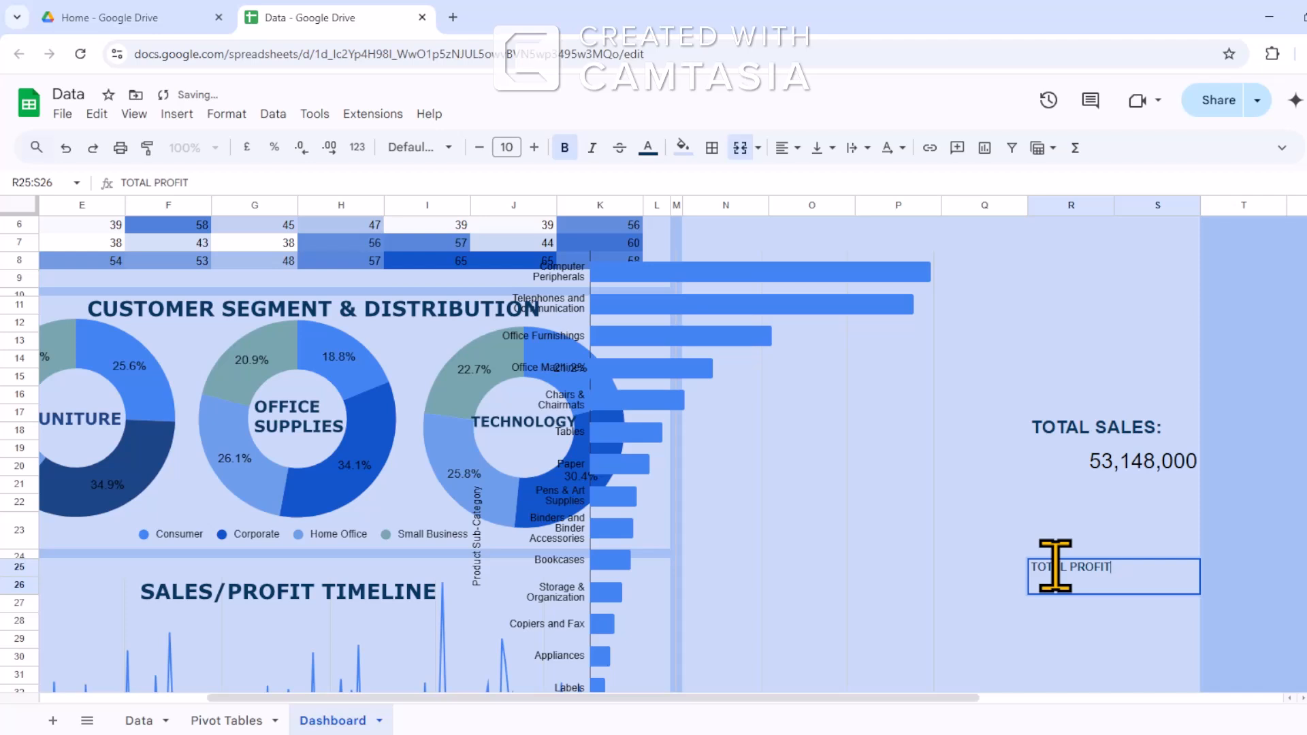
{"action": "left_click", "coordinate": [1095, 506]}
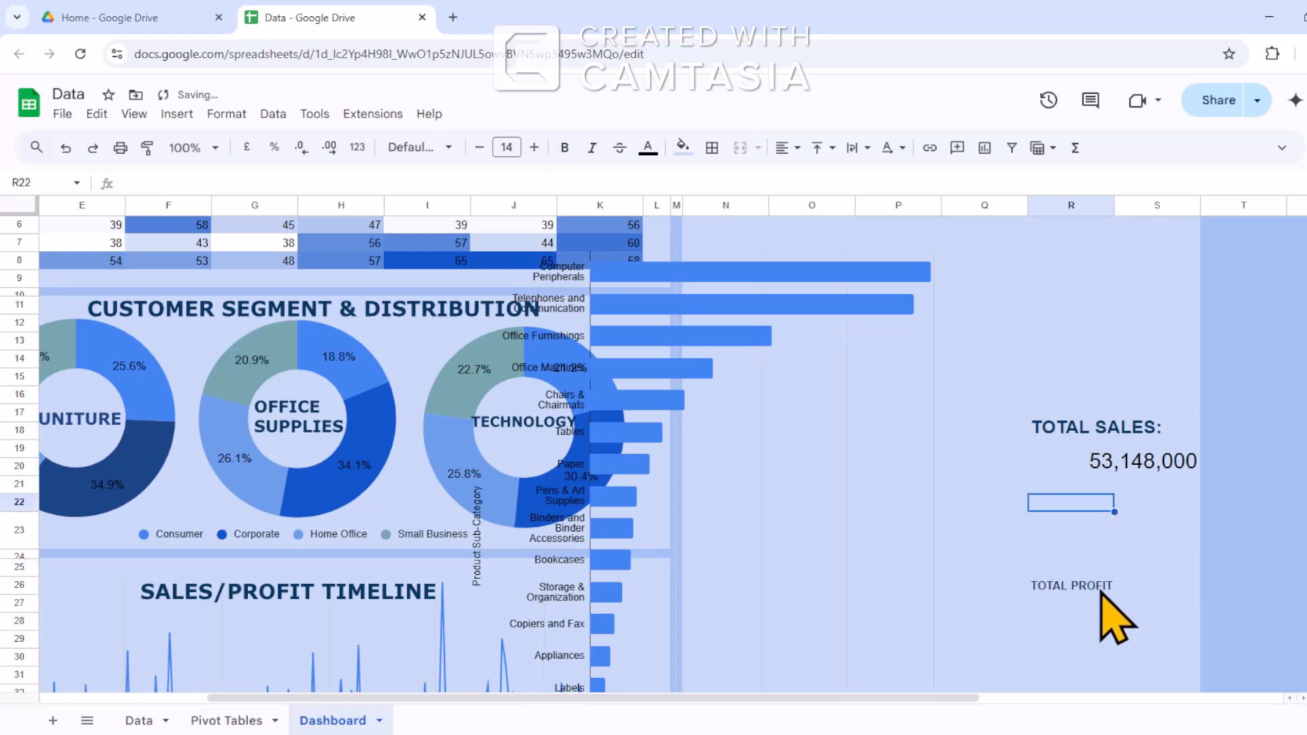
{"action": "left_click", "coordinate": [1101, 589]}
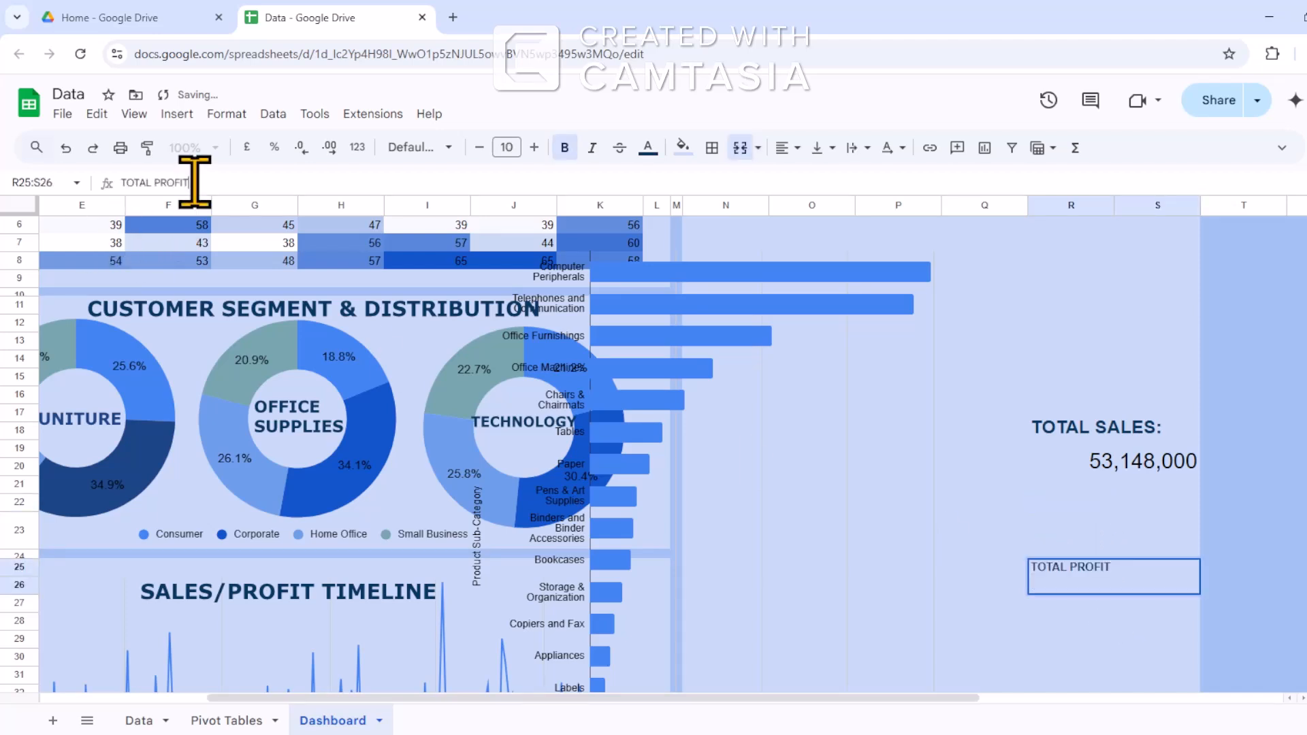
{"action": "left_click", "coordinate": [1052, 604]}
{"action": "left_click", "coordinate": [1084, 589]}
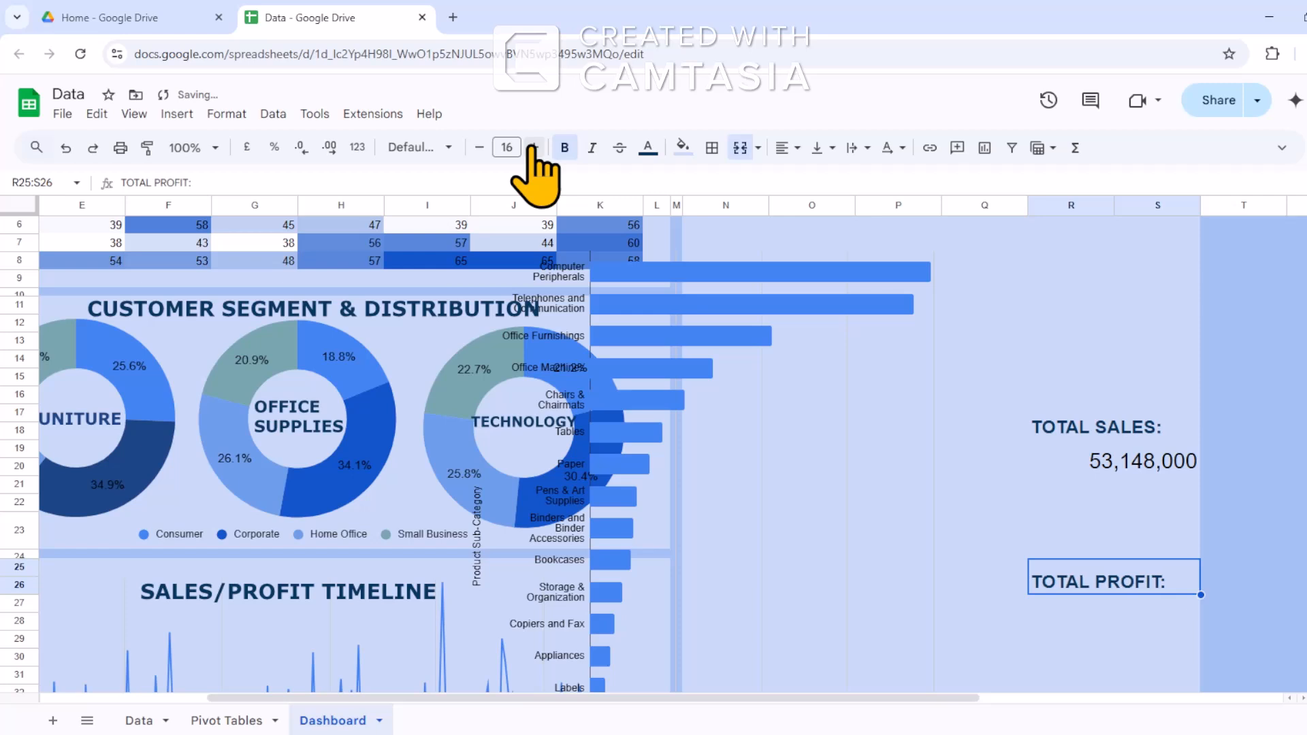
Merge cells R27:S28 directly below the TOTAL PROFIT: label.
{"action": "left_click", "coordinate": [1066, 621]}
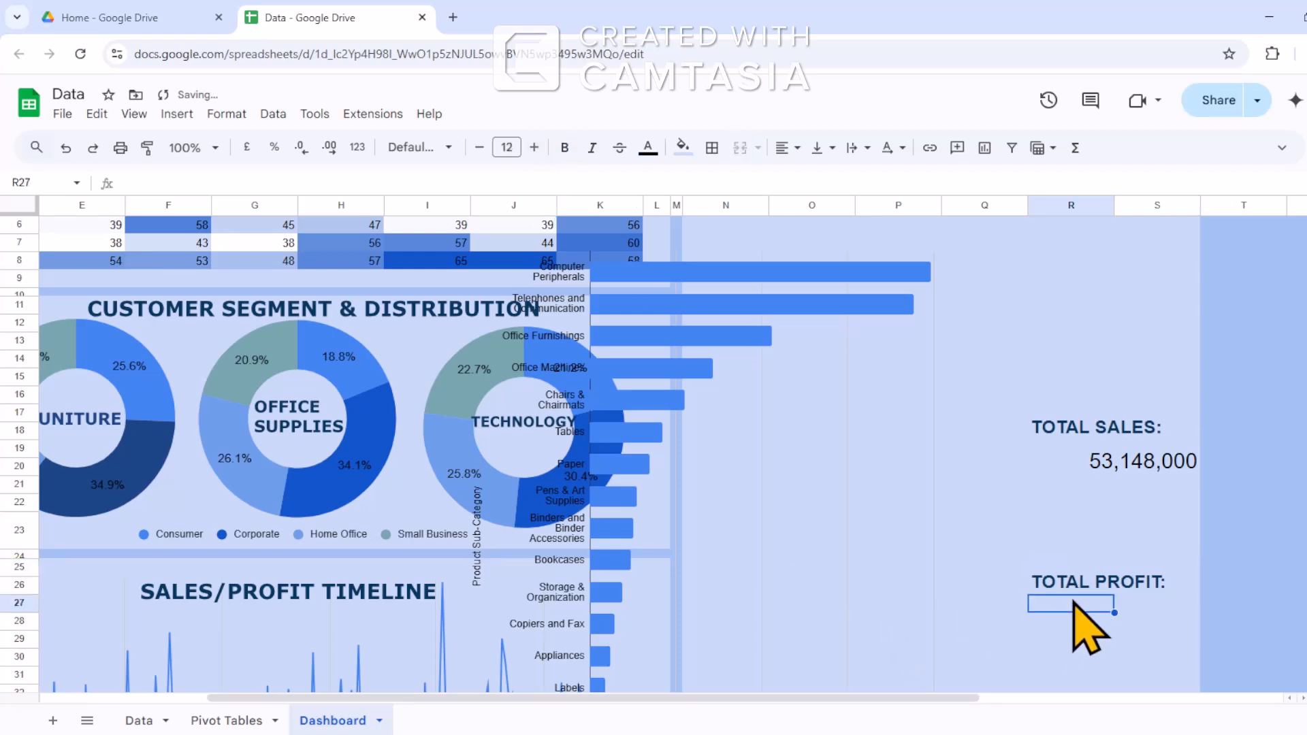
{"action": "left_click_drag", "start_coordinate": [1087, 610], "coordinate": [1129, 622]}
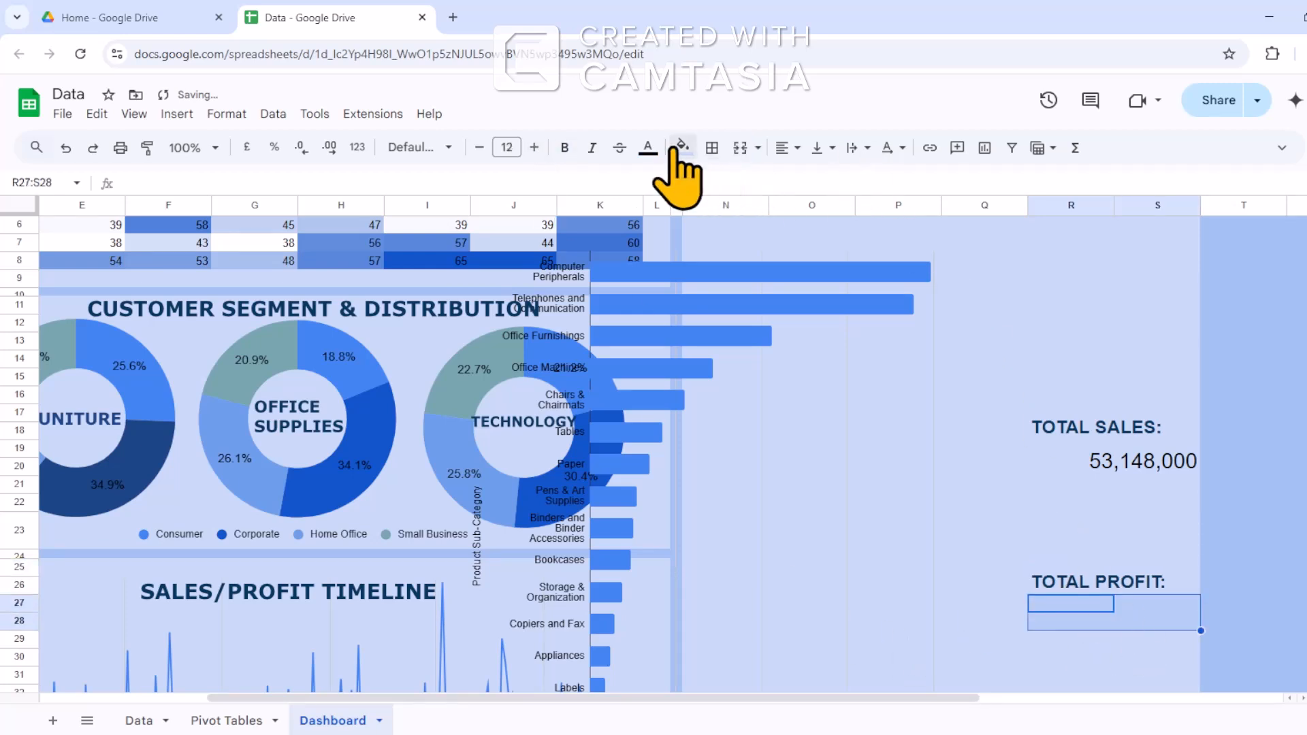
{"action": "left_click", "coordinate": [740, 148]}
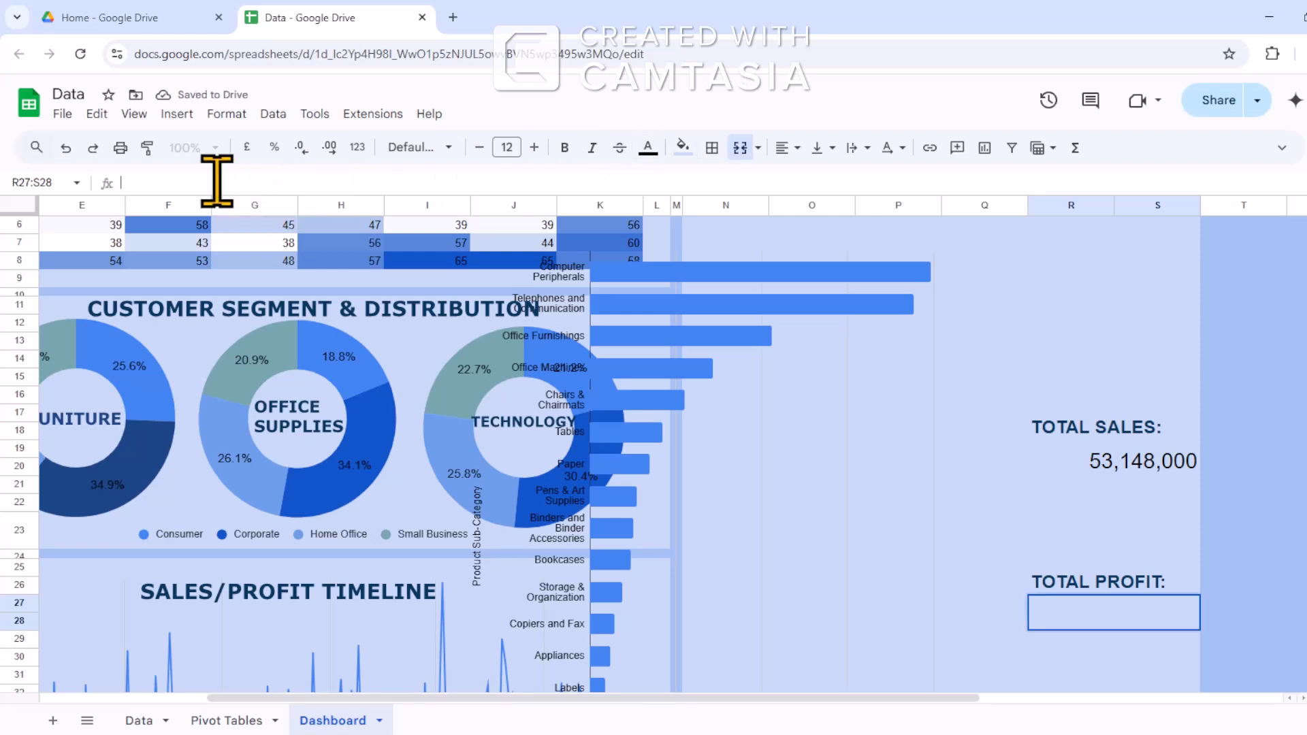
Enter =SUM('Pivot Tables'!W6:W184) below the TOTAL PROFIT: label to total the SUM of Profit column of the order date pivot table.
{"action": "type", "text": "=SUM"}
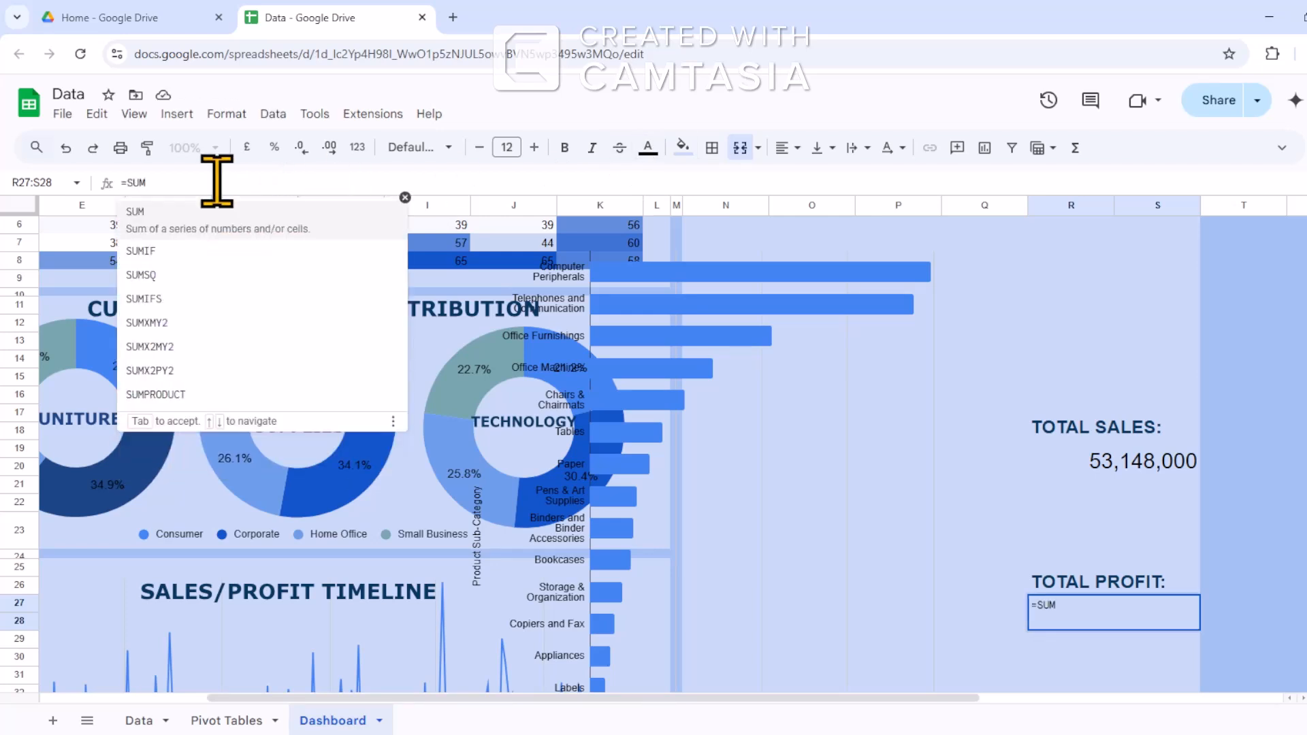
{"action": "left_click", "coordinate": [215, 226]}
{"action": "left_click", "coordinate": [241, 722]}
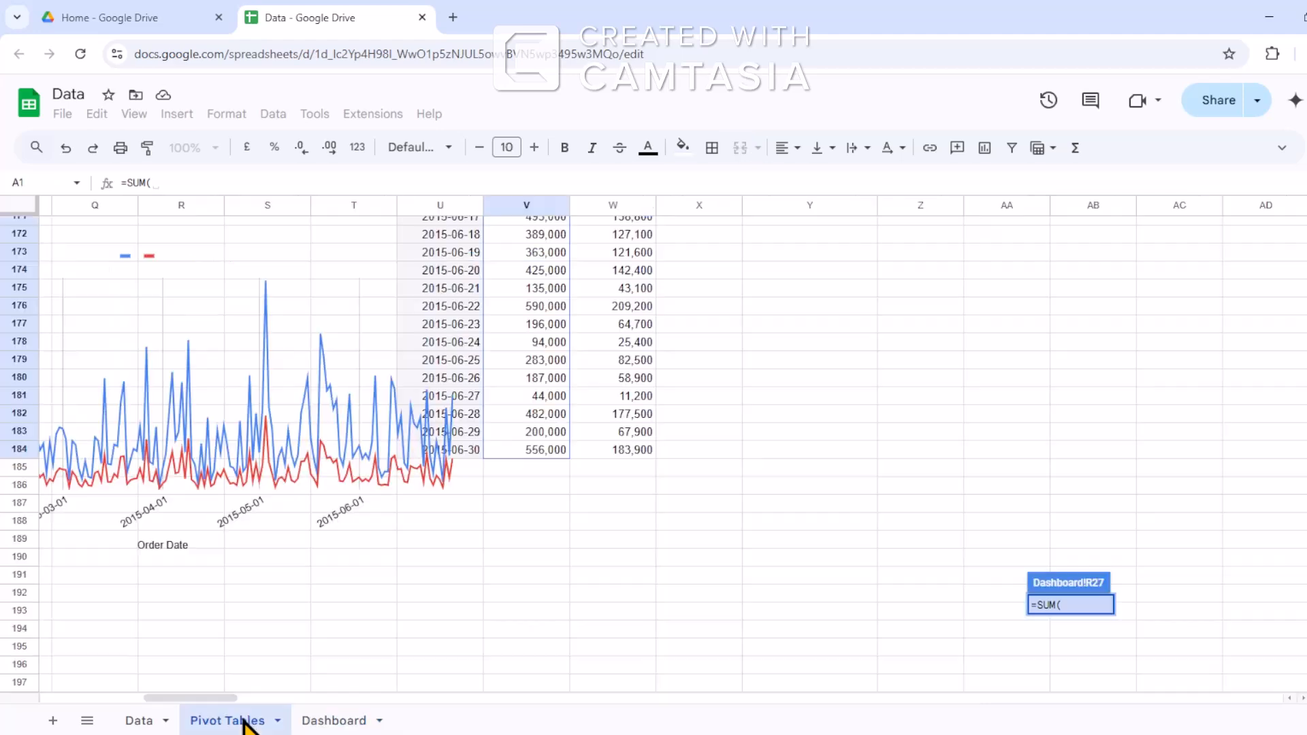
{"action": "left_click", "coordinate": [166, 178]}
{"action": "scroll", "coordinate": [654, 417], "scroll_direction": "up", "scroll_amount": 20}
{"action": "scroll", "coordinate": [650, 416], "scroll_direction": "up", "scroll_amount": 6}
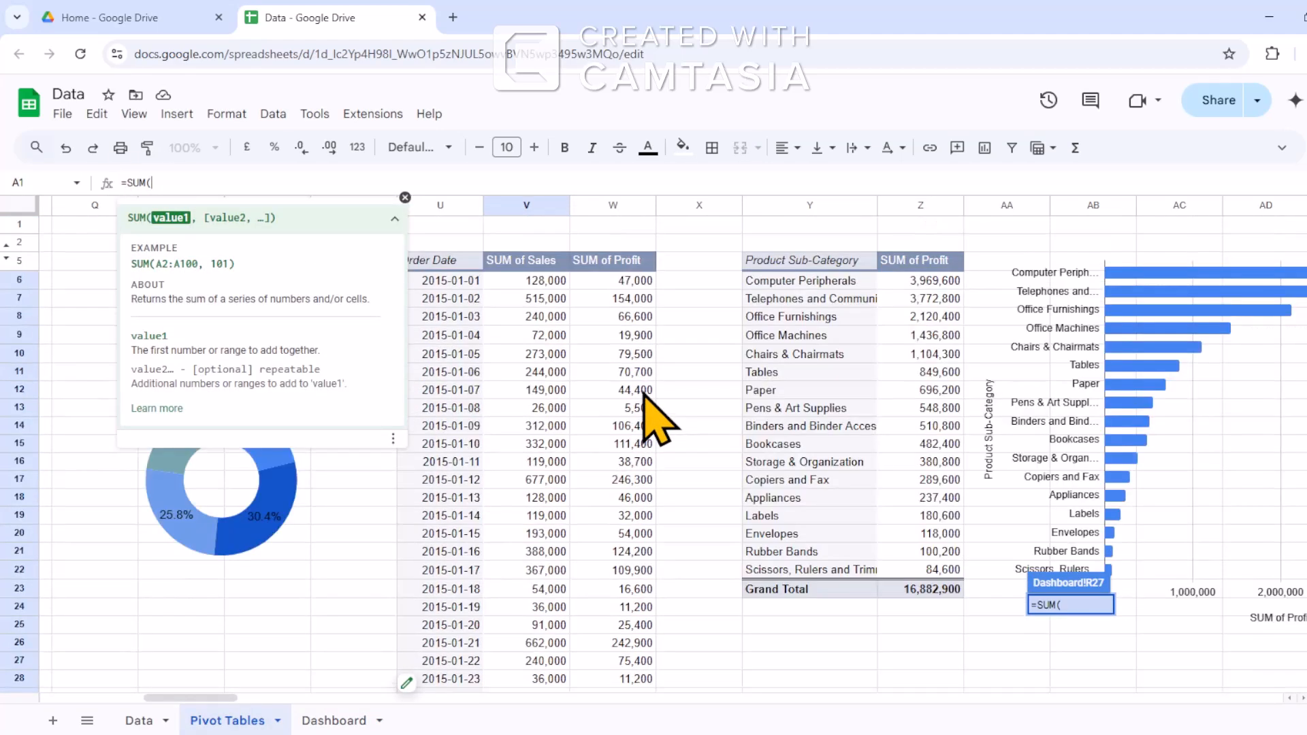
{"action": "left_click_drag", "start_coordinate": [625, 283], "coordinate": [625, 462]}
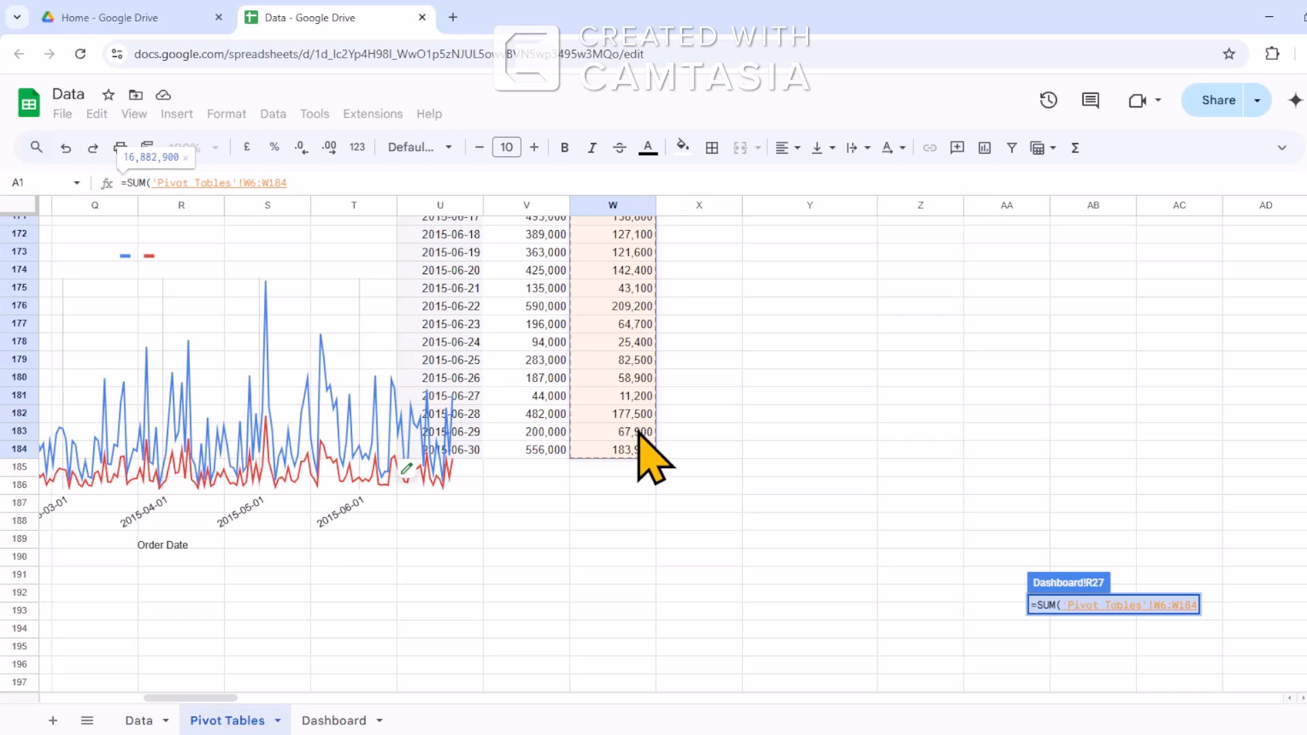
{"action": "key", "text": "Return"}
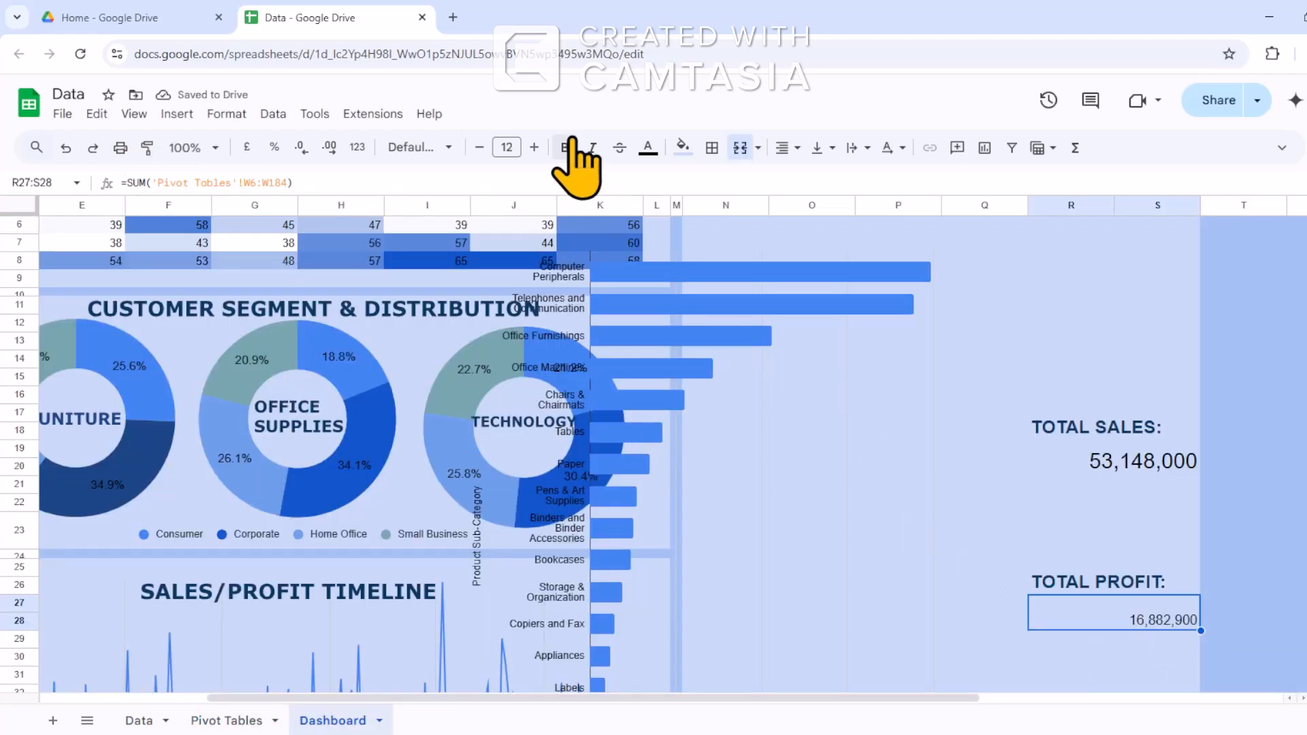
Increase the font size of the figure below TOTAL PROFIT: to 21.
{"action": "left_click", "coordinate": [534, 147]}
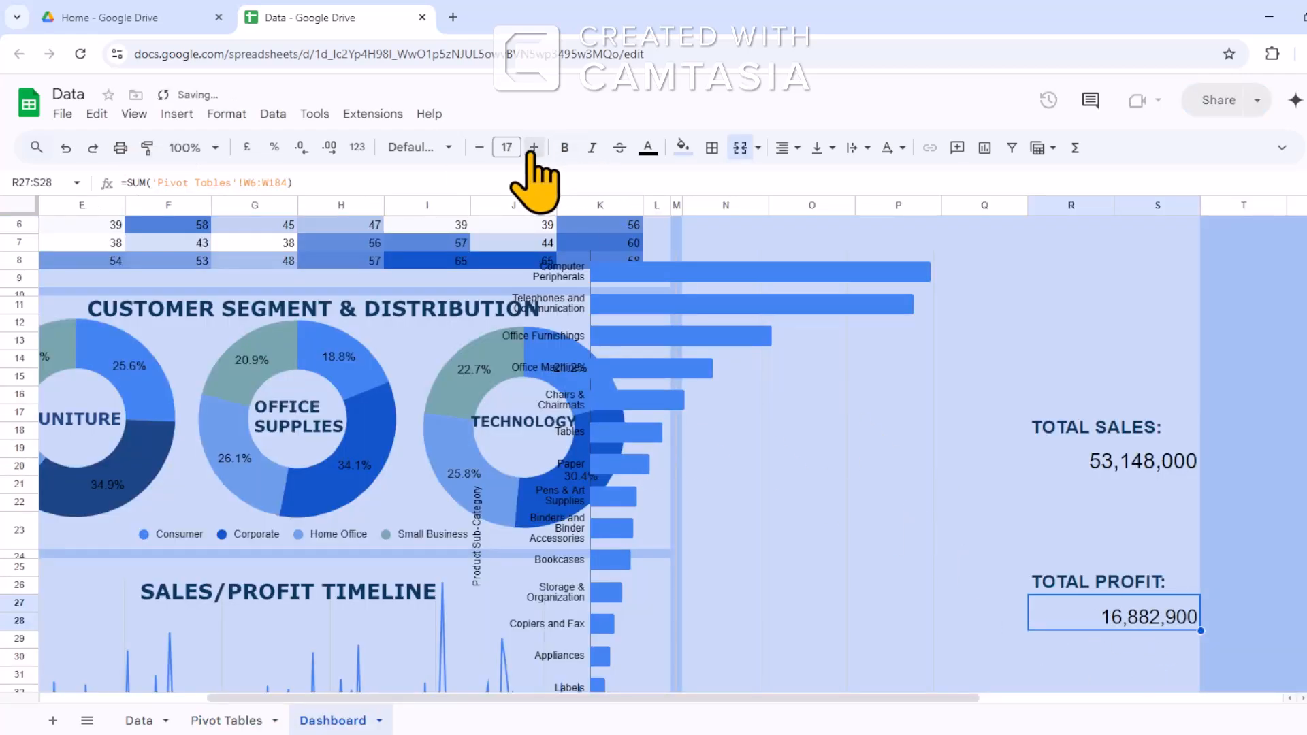
{"action": "left_click", "coordinate": [534, 147]}
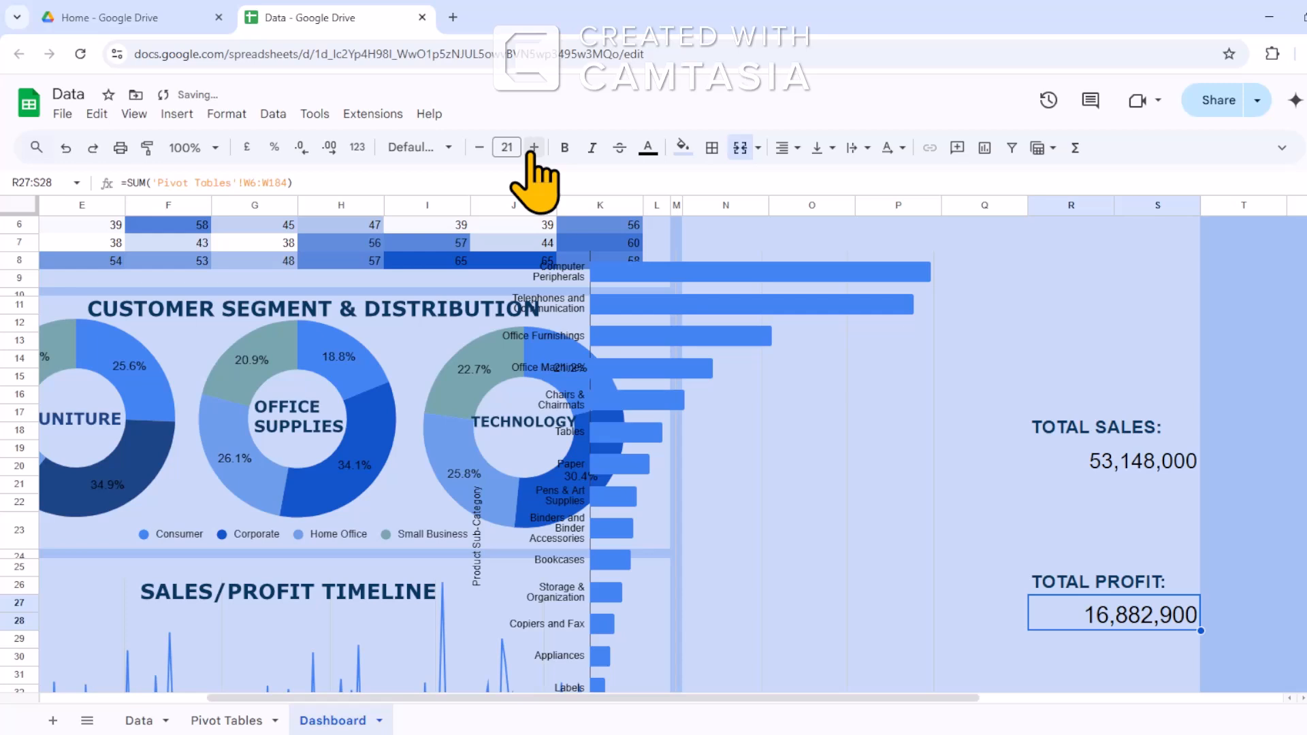
Stretch the product sub-category bar chart's upper edge upward to about row 5, leaving room above it for a title.
{"action": "left_click", "coordinate": [706, 365]}
{"action": "left_click_drag", "start_coordinate": [832, 423], "coordinate": [1077, 427]}
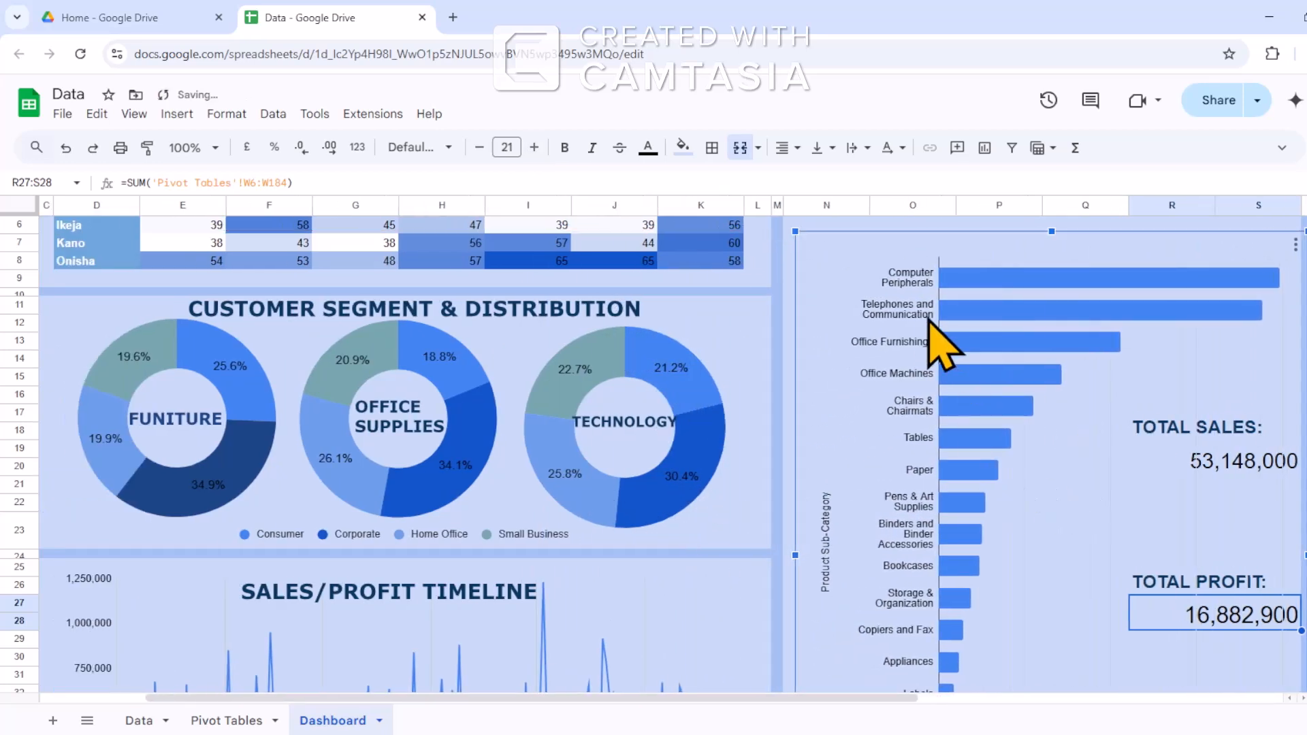
{"action": "scroll", "coordinate": [946, 327], "scroll_direction": "up", "scroll_amount": 3}
{"action": "left_click_drag", "start_coordinate": [1053, 316], "coordinate": [1055, 303]}
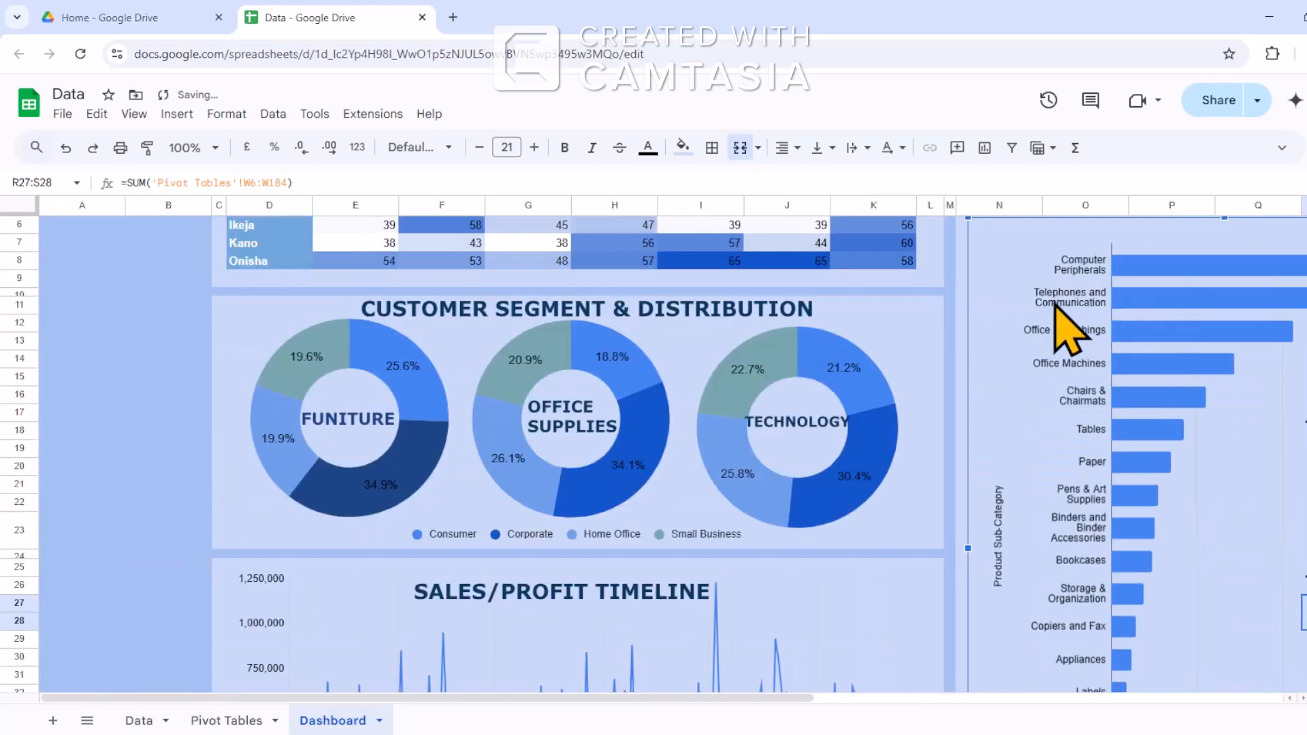
{"action": "scroll", "coordinate": [1079, 382], "scroll_direction": "up", "scroll_amount": 2}
{"action": "left_click", "coordinate": [1114, 262]}
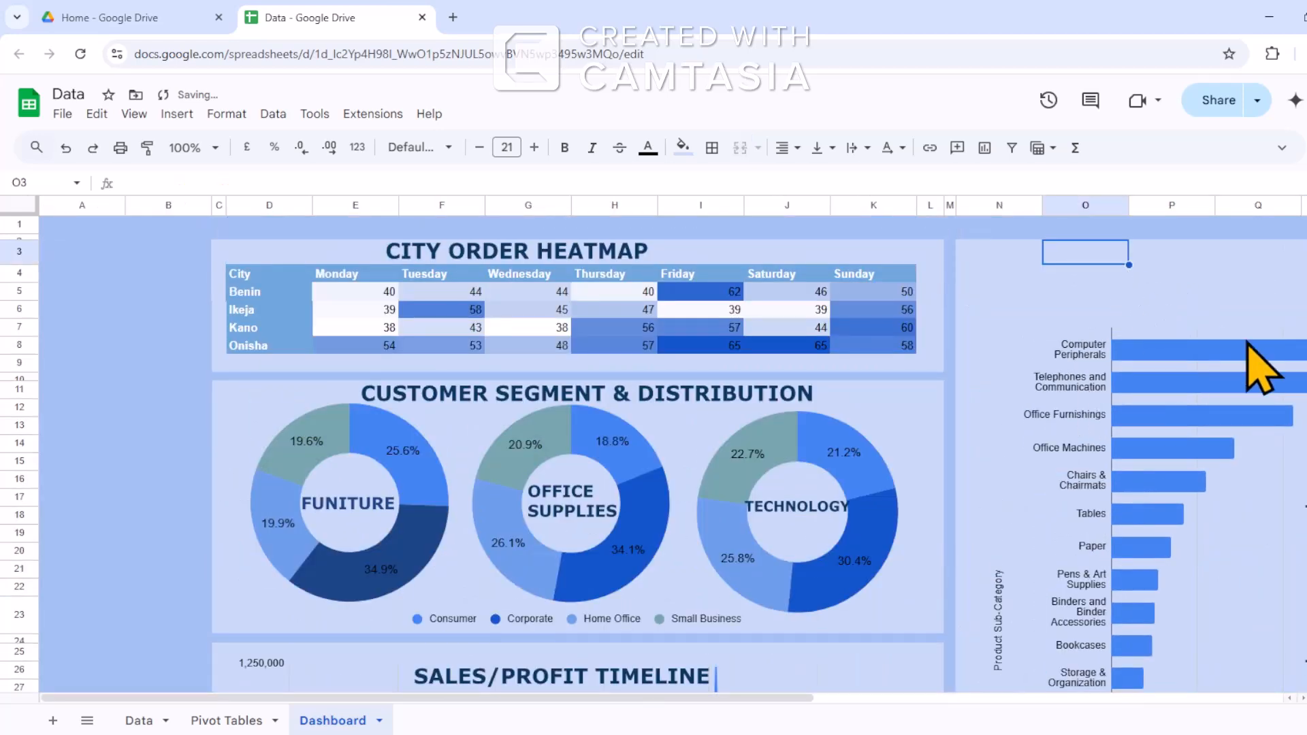
{"action": "left_click", "coordinate": [1224, 505]}
{"action": "scroll", "coordinate": [1200, 368], "scroll_direction": "up", "scroll_amount": 2}
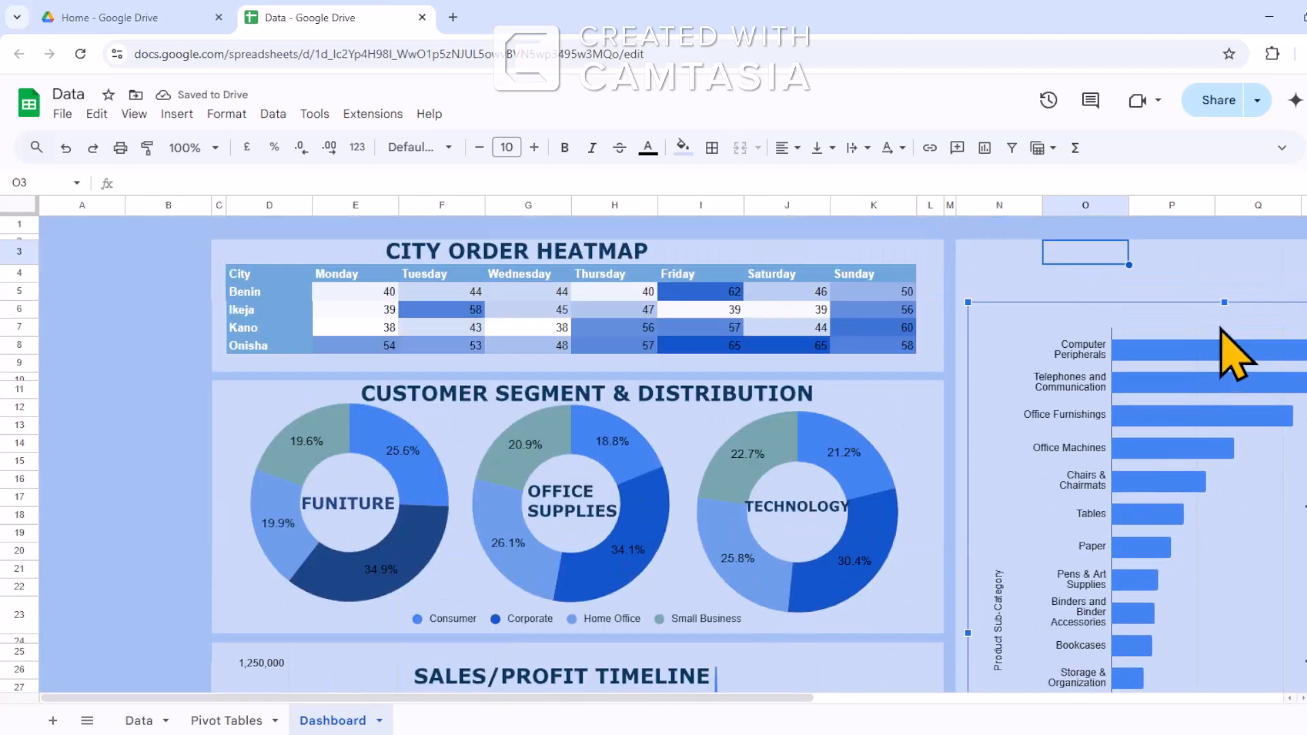
{"action": "left_click_drag", "start_coordinate": [1224, 304], "coordinate": [1224, 291]}
{"action": "scroll", "coordinate": [1171, 341], "scroll_direction": "up", "scroll_amount": 2}
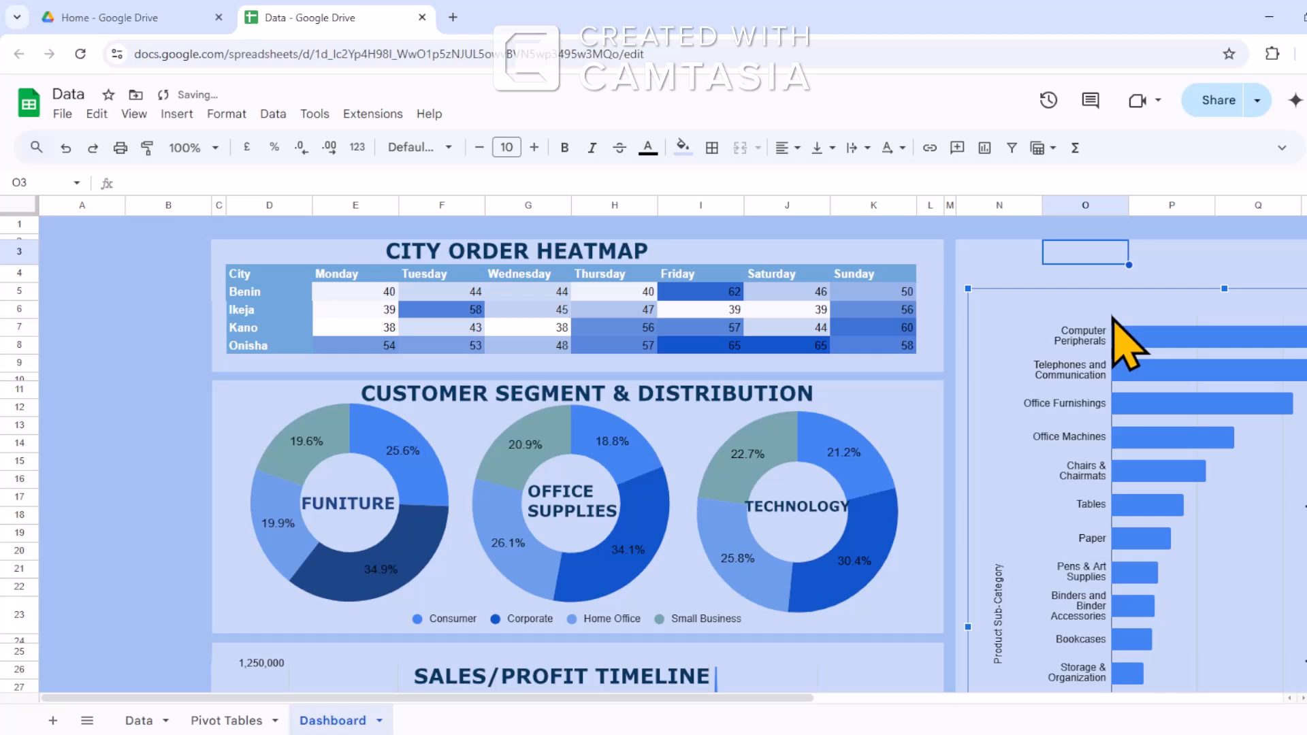
Insert a drawing and add a text box about 10 ruler units wide near the top of its canvas.
{"action": "left_click", "coordinate": [178, 115]}
{"action": "left_click", "coordinate": [235, 390]}
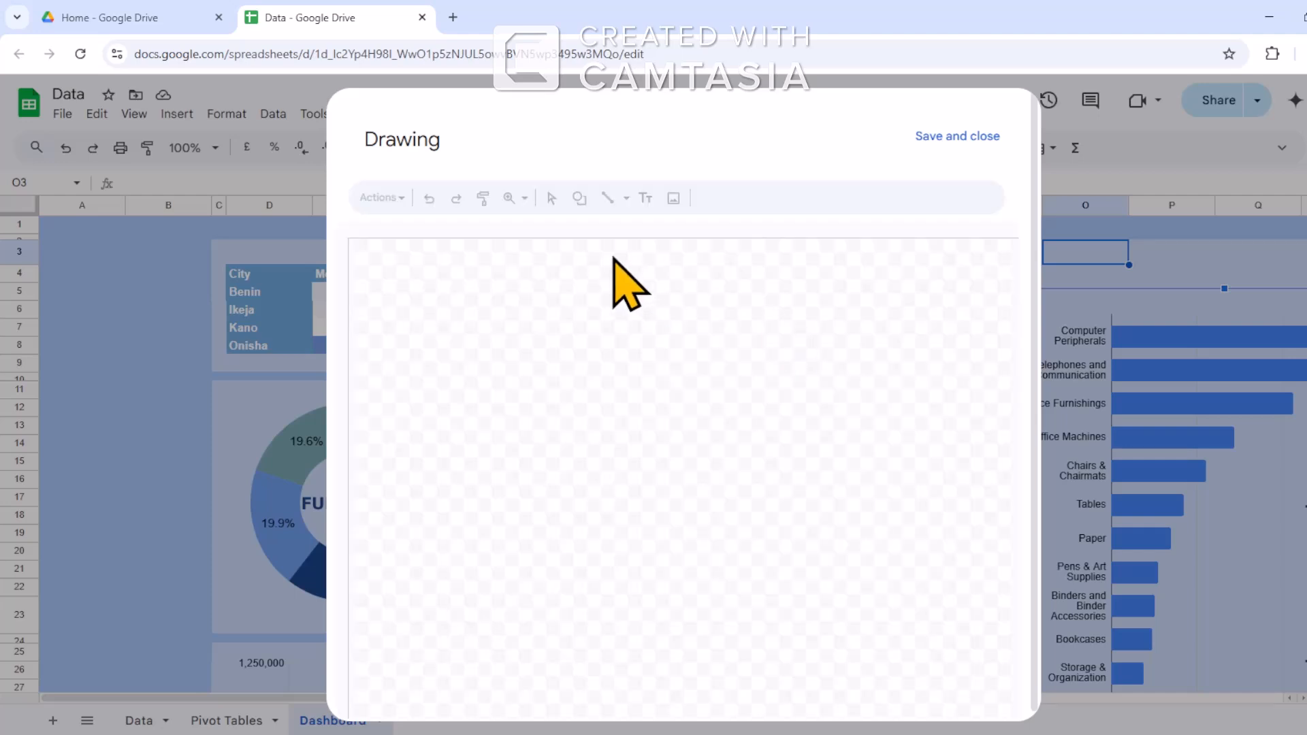
{"action": "left_click", "coordinate": [645, 198]}
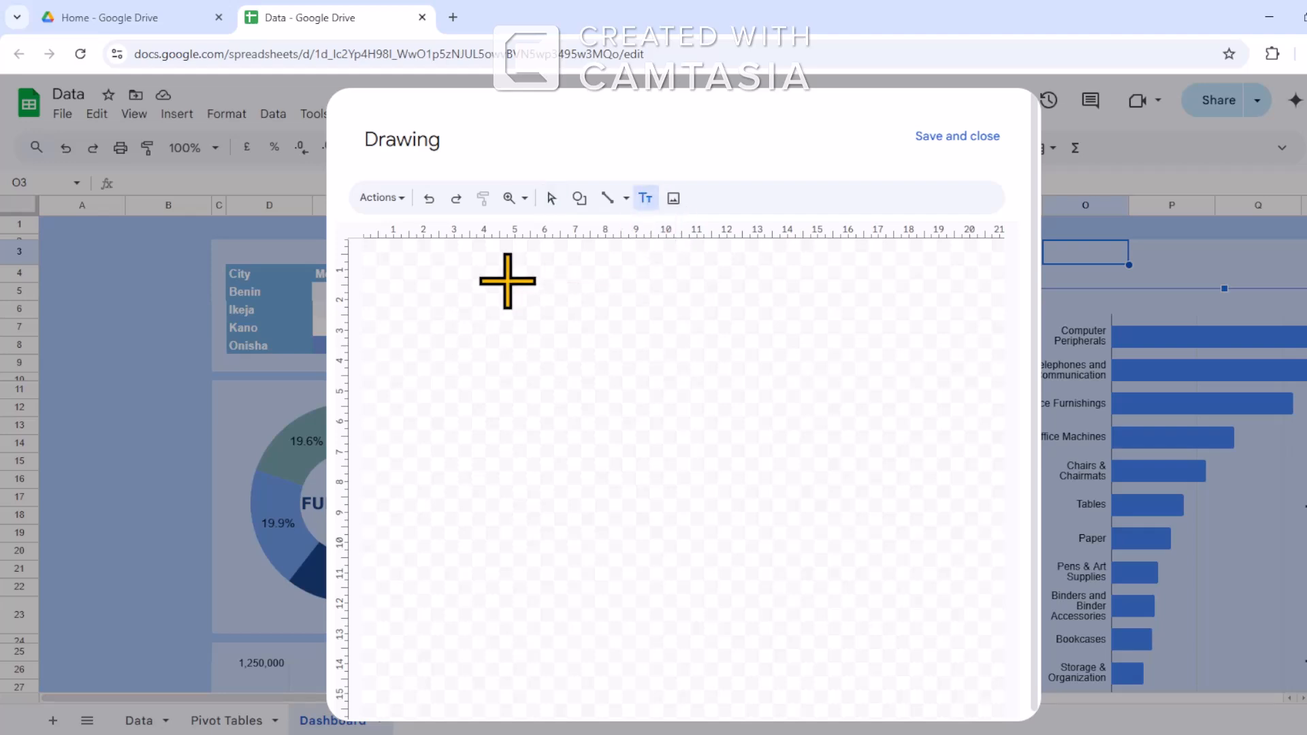
{"action": "left_click_drag", "start_coordinate": [452, 275], "coordinate": [754, 325]}
Enter the title PRODUCT PROFIT in the text box in bold dark blue Verdana and save the drawing to the dashboard.
{"action": "left_click", "coordinate": [885, 198]}
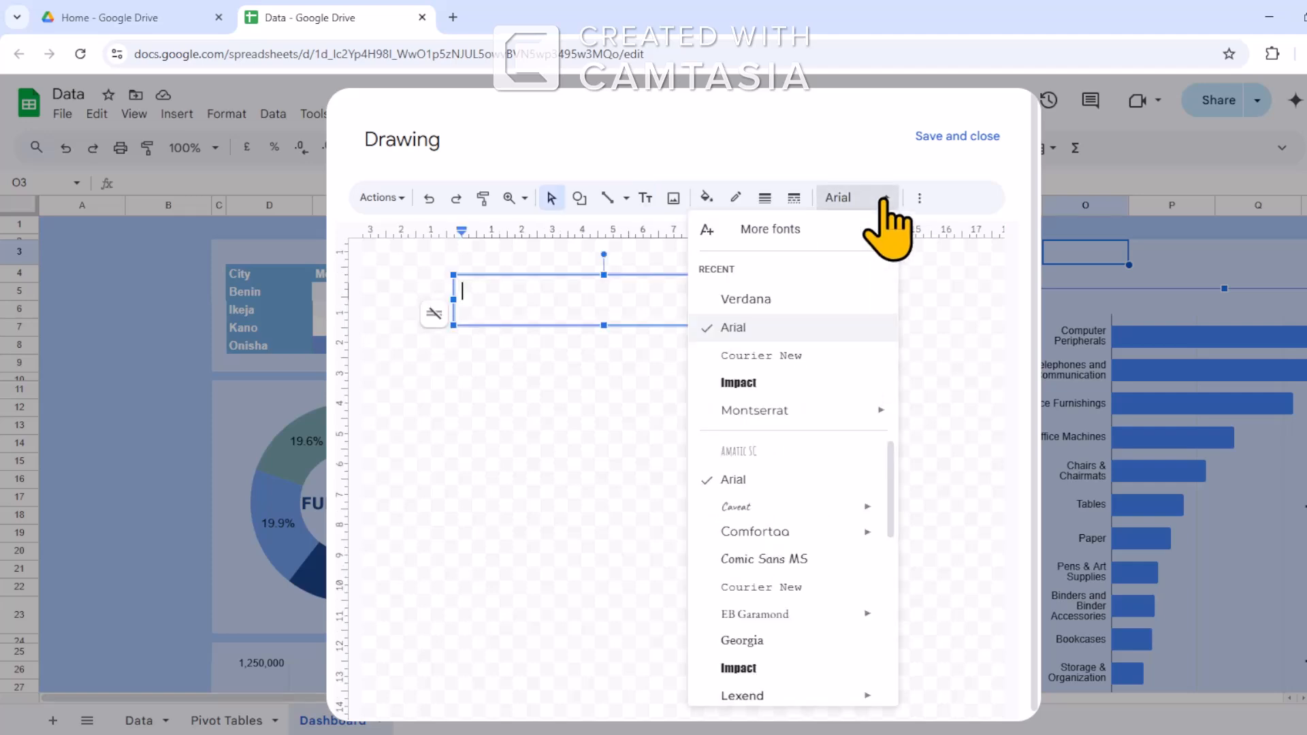
{"action": "left_click", "coordinate": [836, 298]}
{"action": "left_click", "coordinate": [919, 198]}
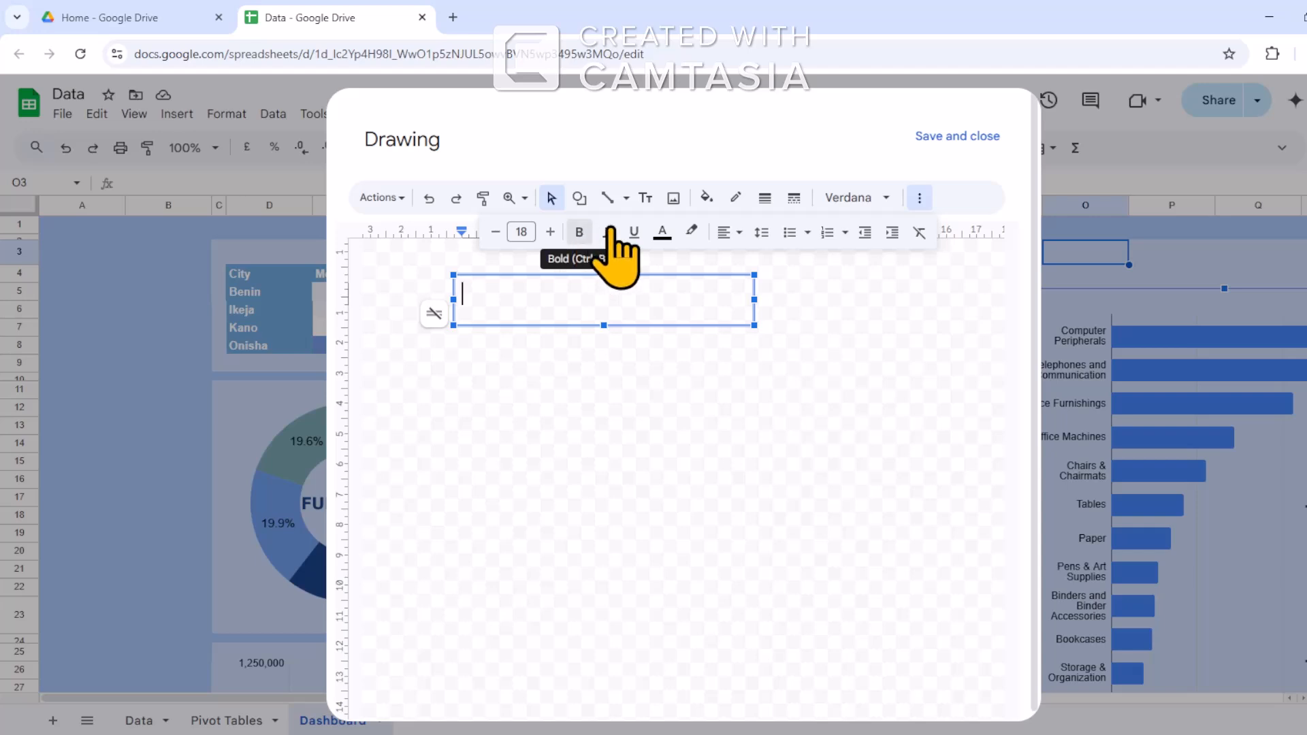
{"action": "left_click", "coordinate": [579, 232]}
{"action": "left_click", "coordinate": [661, 233]}
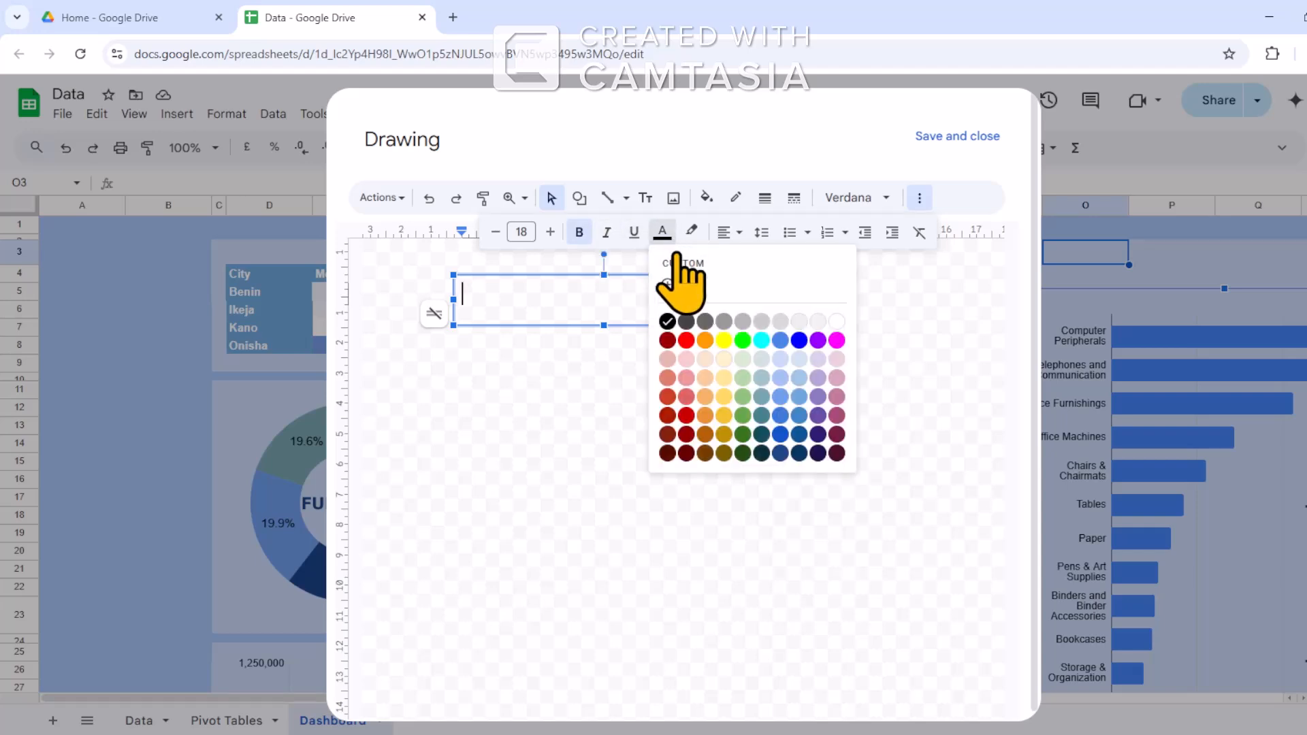
{"action": "left_click", "coordinate": [800, 454]}
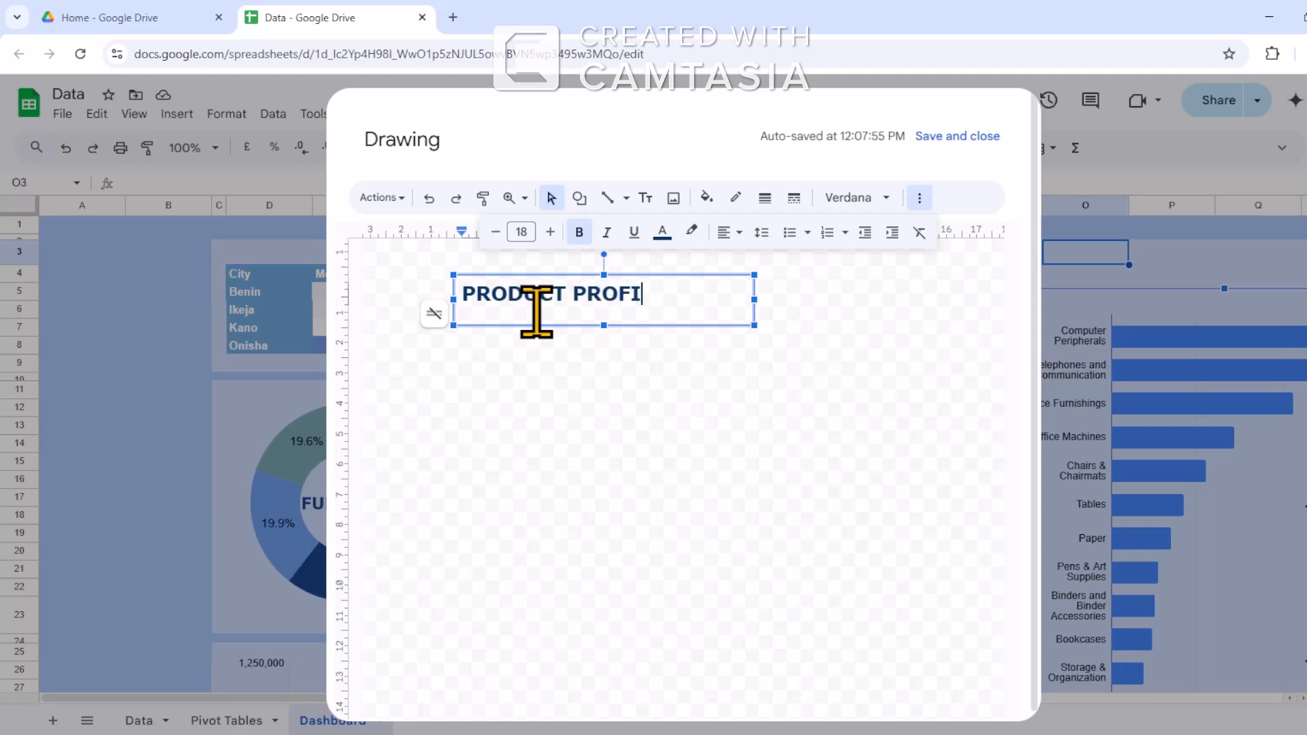
{"action": "type", "text": "T"}
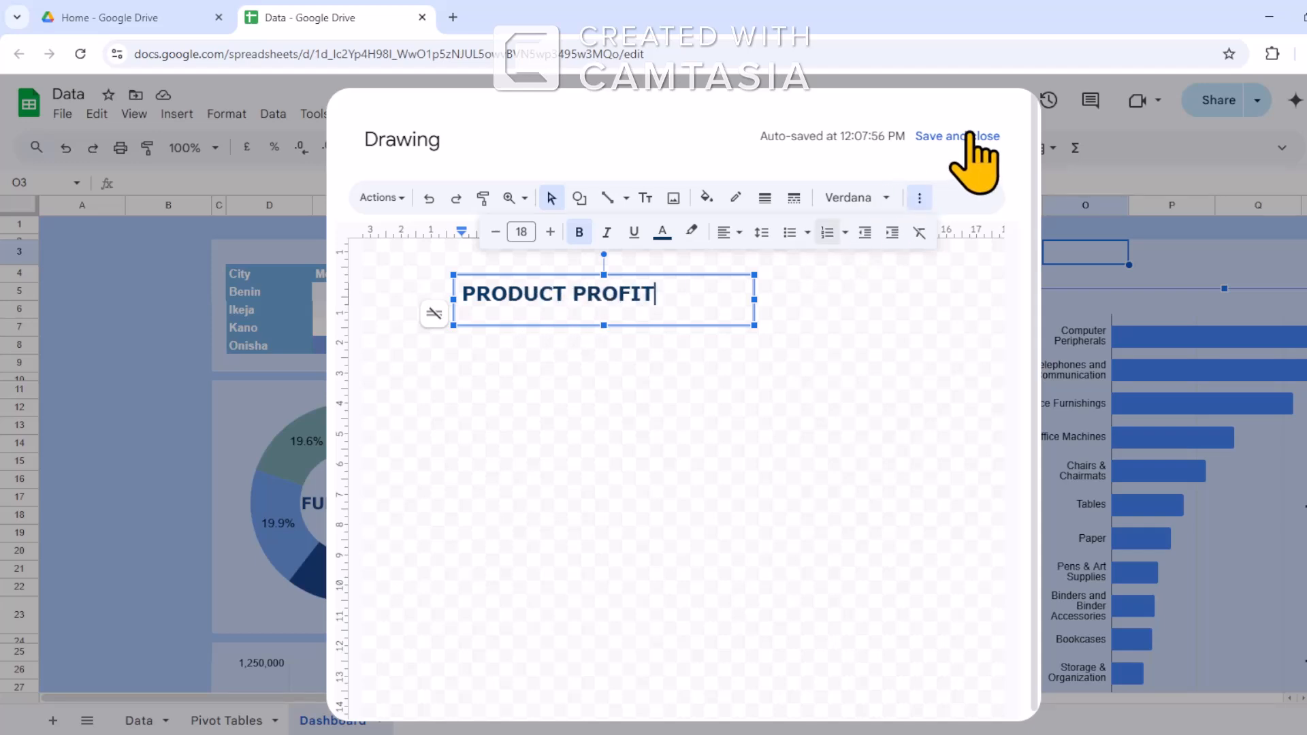
{"action": "left_click", "coordinate": [972, 135]}
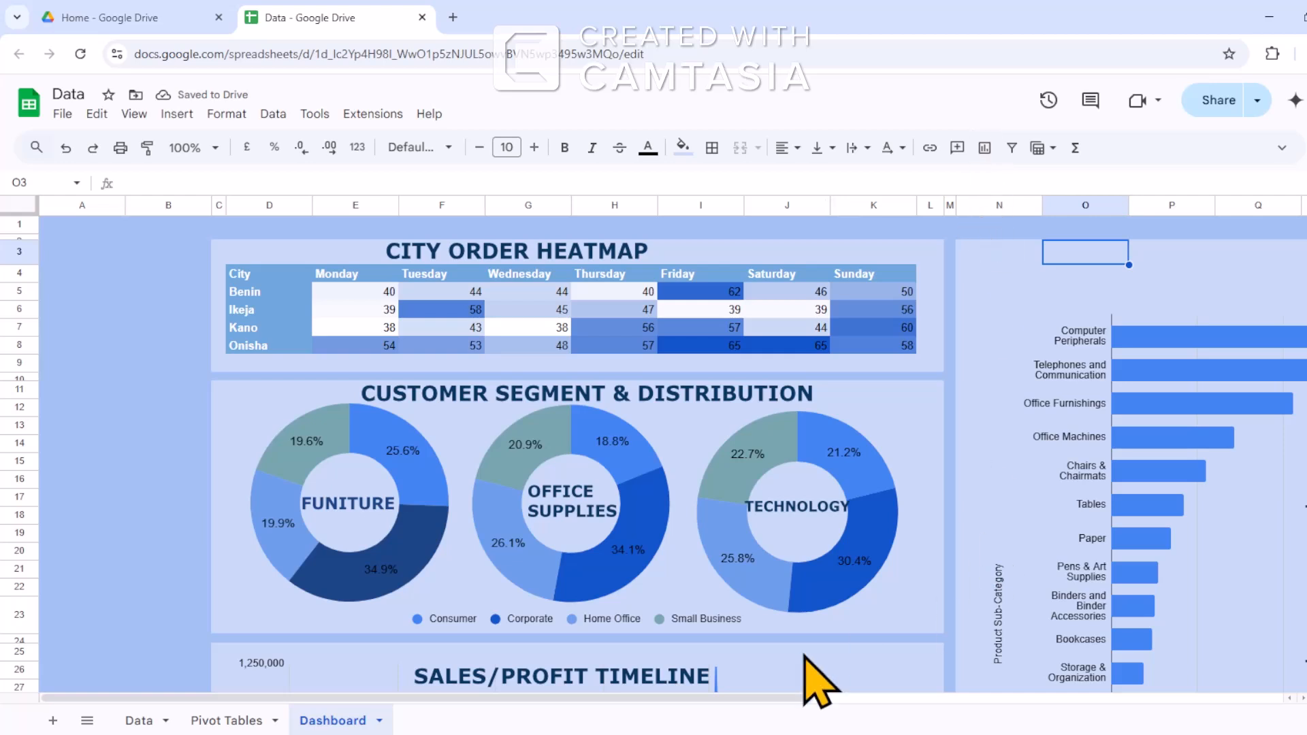
Edit the title drawing above the bar chart to read PRODUCT PROFITS and save it.
{"action": "mouse_move", "coordinate": [724, 694]}
{"action": "left_mouse_down"}
{"action": "mouse_move", "coordinate": [845, 659]}
{"action": "mouse_move", "coordinate": [898, 686]}
{"action": "left_mouse_up"}
{"action": "left_click", "coordinate": [921, 263]}
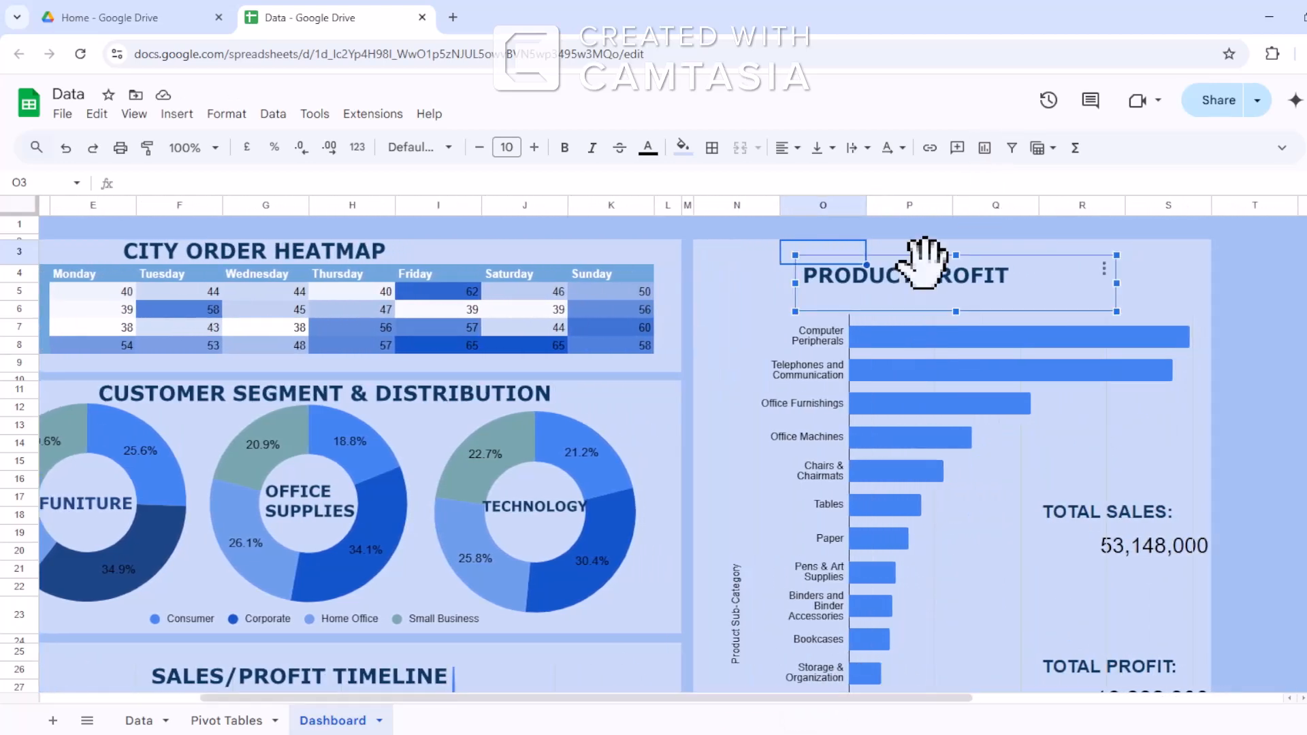
{"action": "left_click", "coordinate": [1106, 273]}
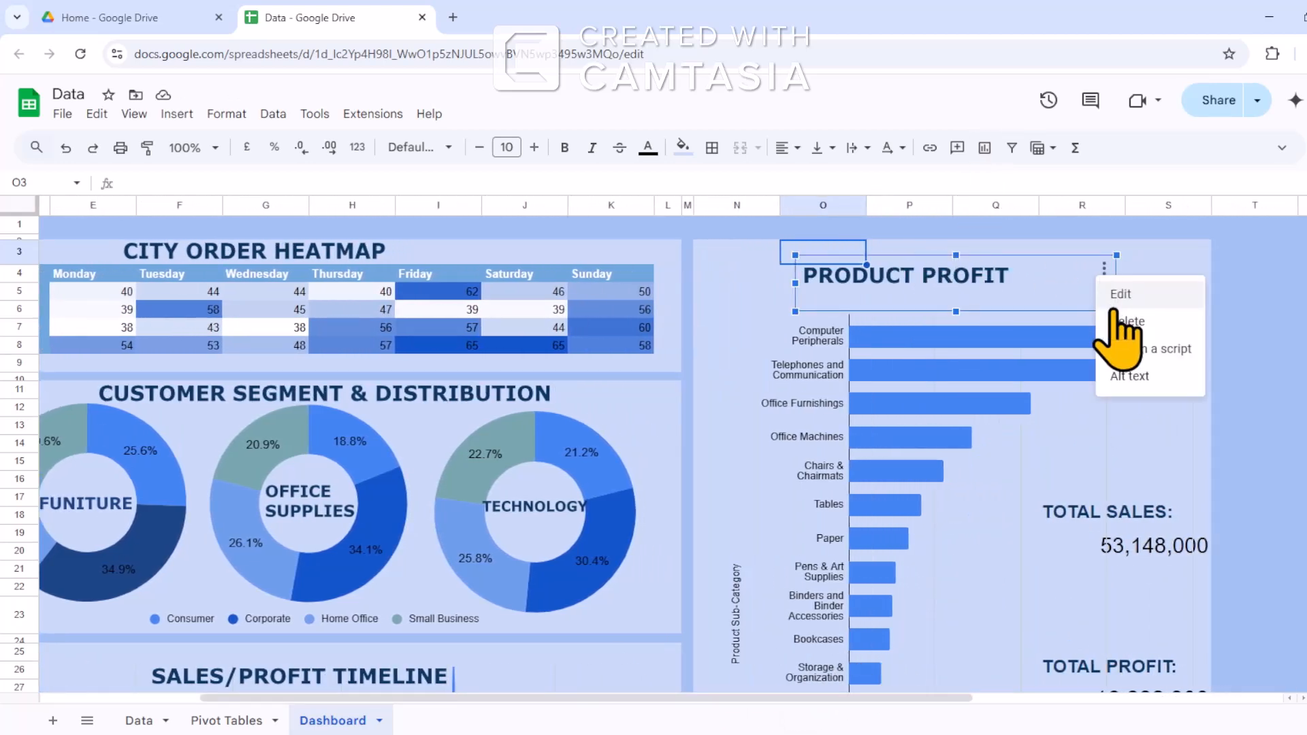
{"action": "left_click", "coordinate": [1115, 299]}
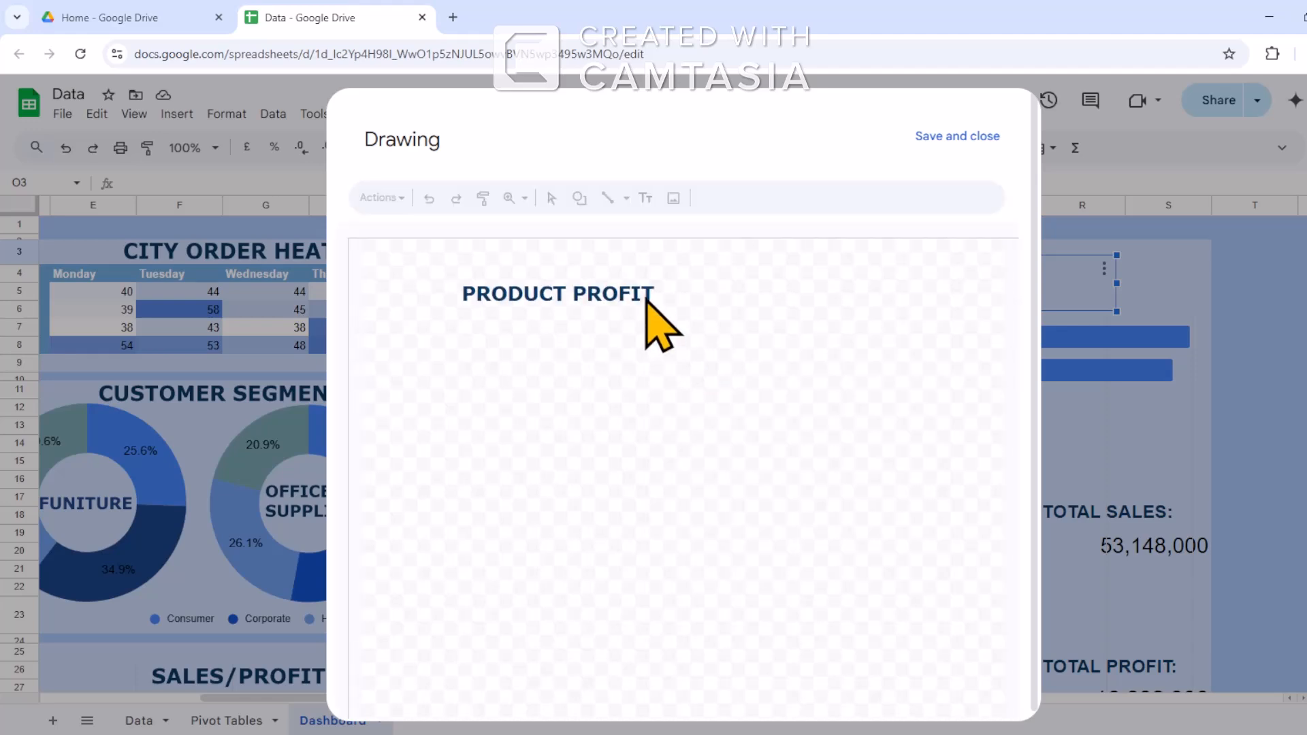
{"action": "left_click", "coordinate": [645, 298]}
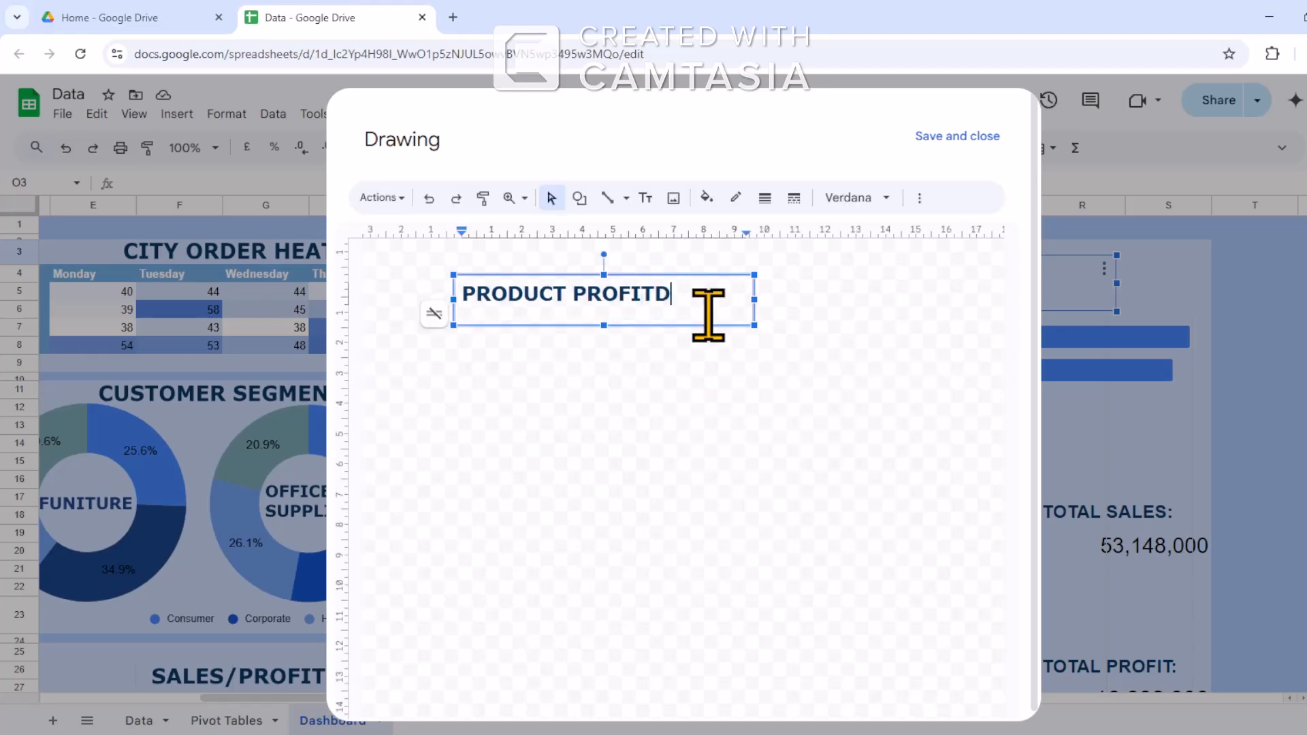
{"action": "left_click", "coordinate": [939, 138]}
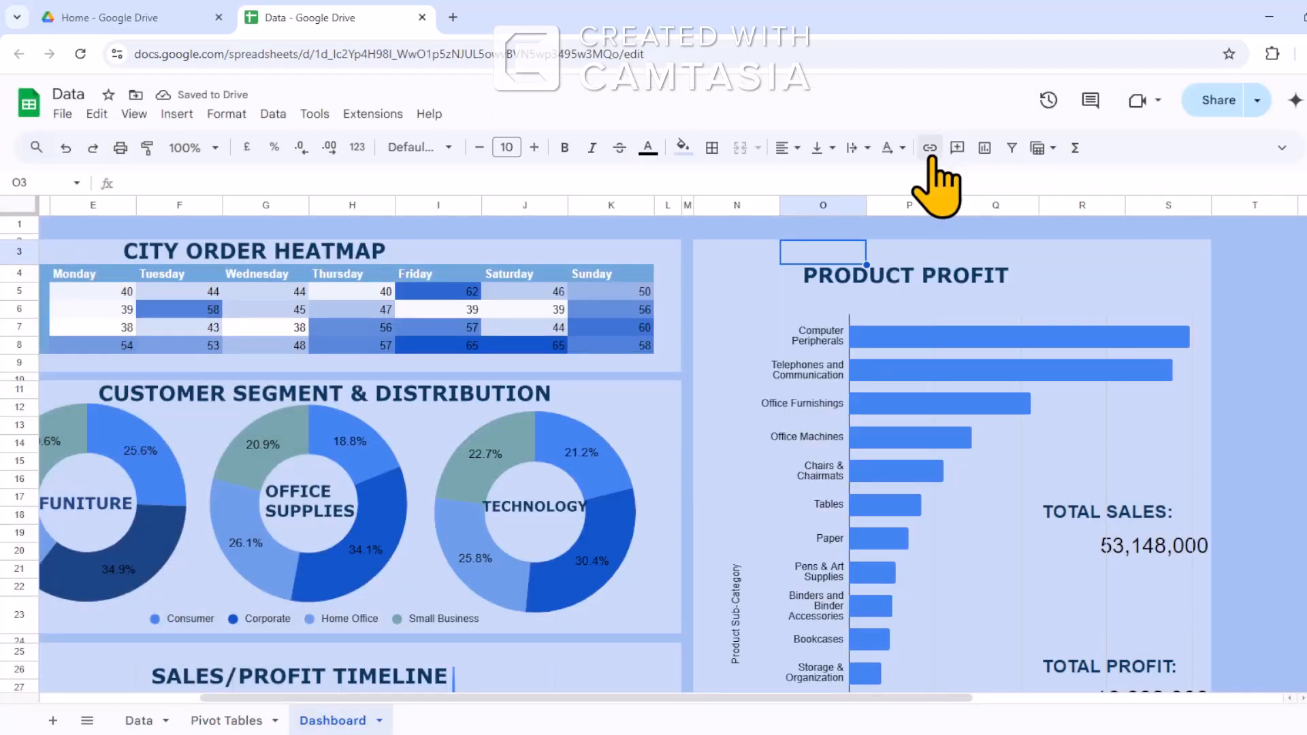
Move the PRODUCT PROFITS title slightly up and stretch the bar chart's upper edge to just below it.
{"action": "left_click", "coordinate": [931, 271]}
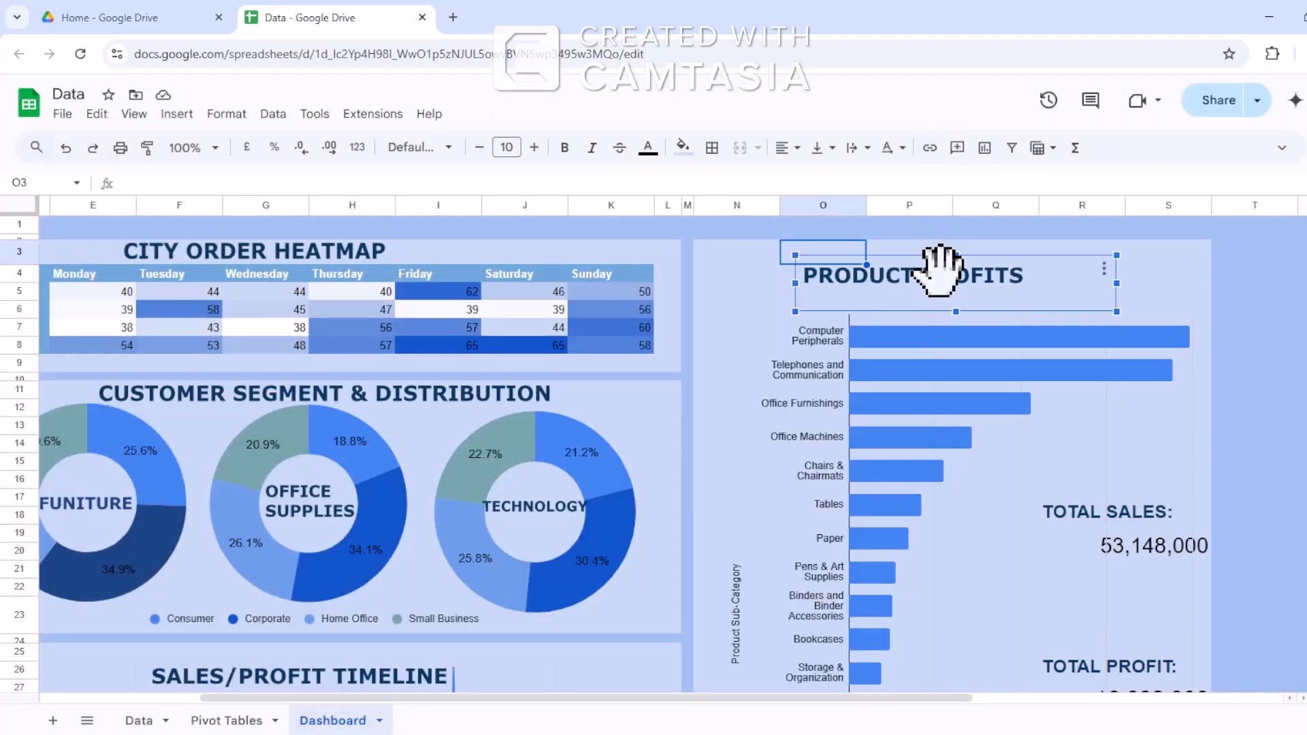
{"action": "left_click_drag", "start_coordinate": [939, 272], "coordinate": [945, 258]}
{"action": "left_click", "coordinate": [942, 349]}
{"action": "scroll", "coordinate": [1035, 296], "scroll_direction": "up", "scroll_amount": 1}
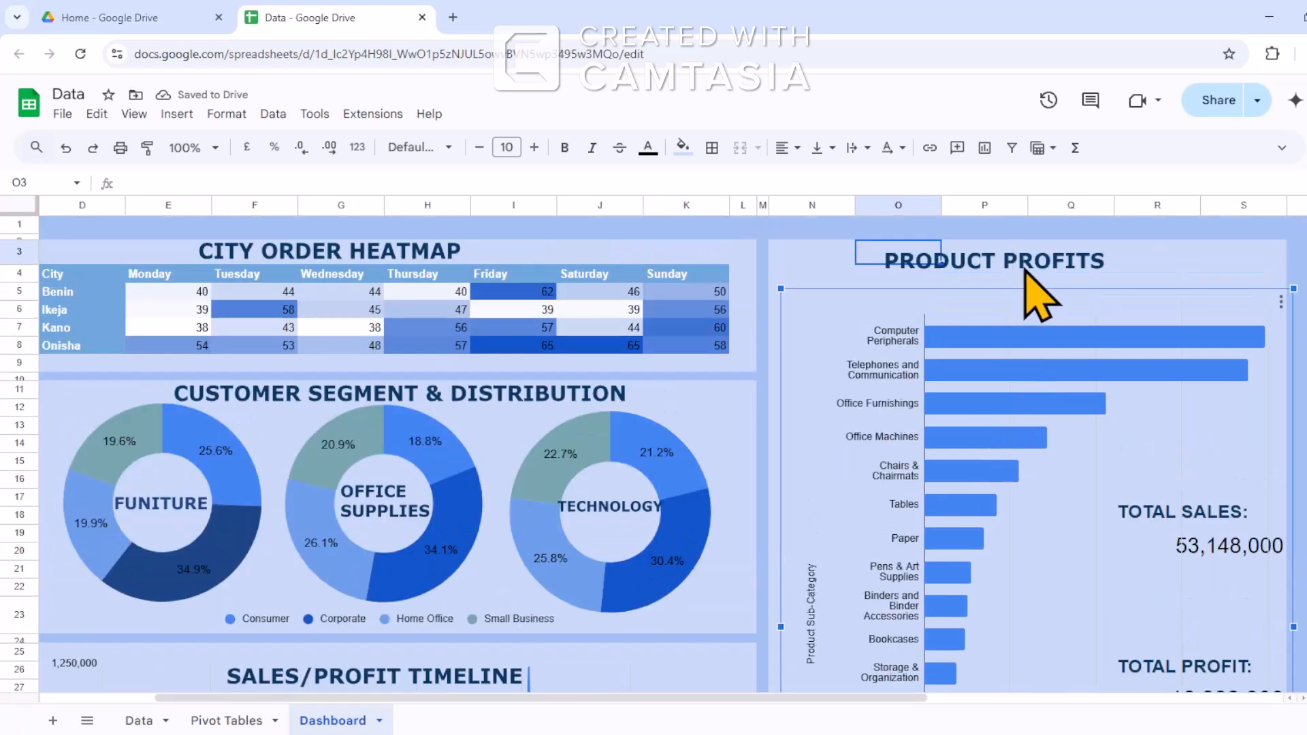
{"action": "left_click_drag", "start_coordinate": [1040, 284], "coordinate": [1035, 275]}
{"action": "scroll", "coordinate": [1035, 327], "scroll_direction": "up", "scroll_amount": 1}
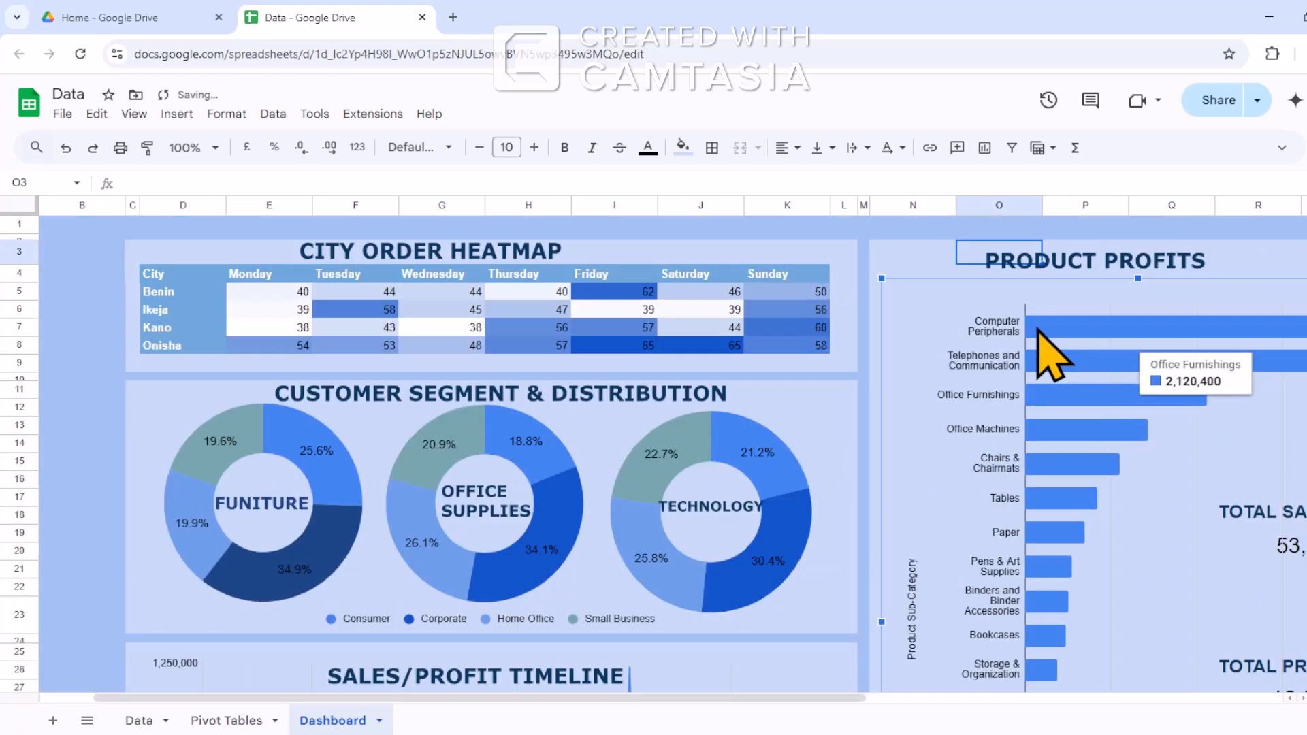
{"action": "left_click", "coordinate": [1137, 275]}
{"action": "scroll", "coordinate": [1032, 386], "scroll_direction": "up", "scroll_amount": 1}
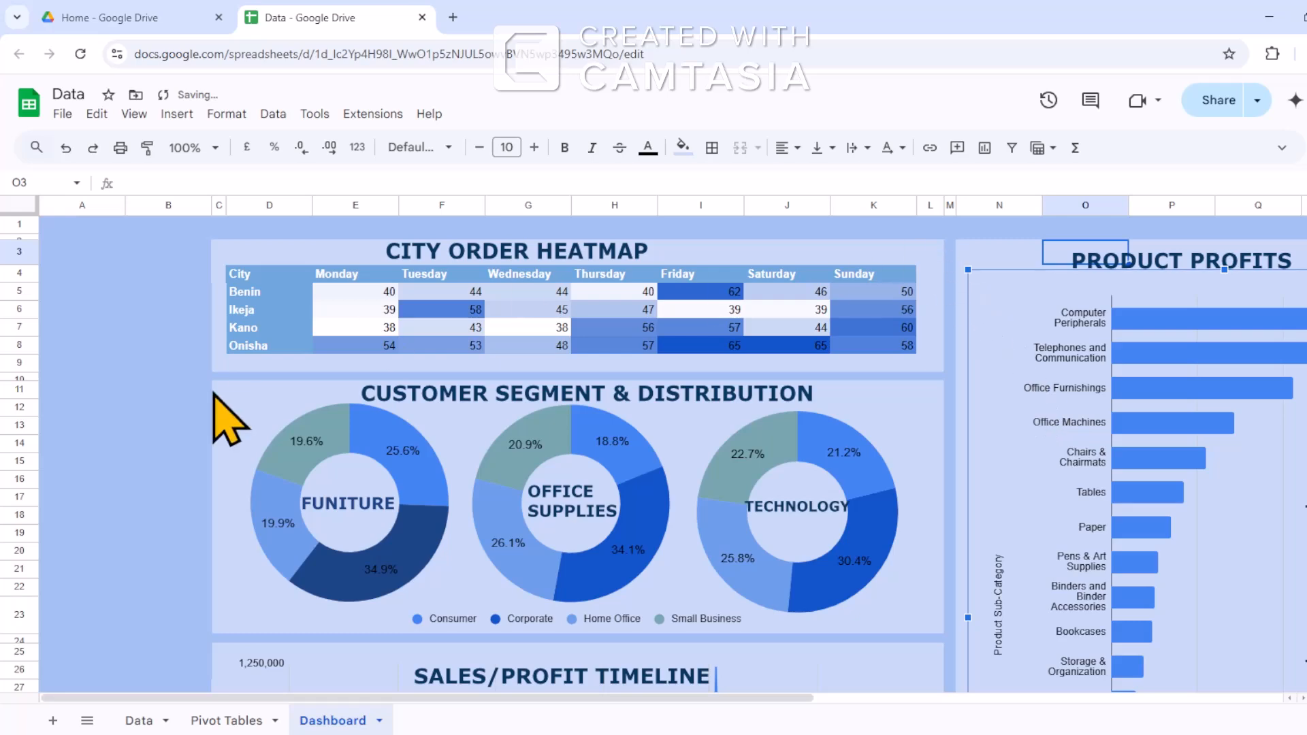
{"action": "left_click", "coordinate": [111, 446]}
Review the layout of the dashboard's heatmap, donut charts, timeline, product profit chart and total figures.
{"action": "left_click_drag", "start_coordinate": [488, 708], "coordinate": [619, 709]}
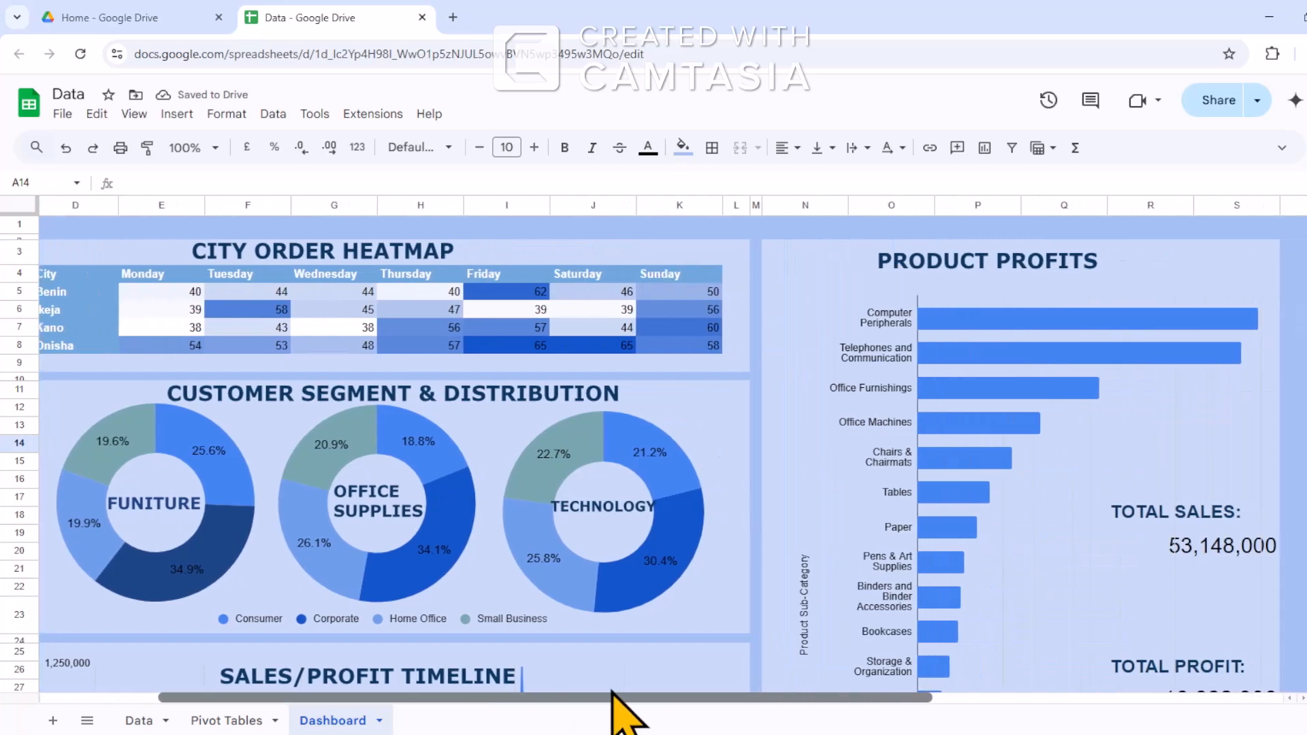
{"action": "scroll", "coordinate": [730, 525], "scroll_direction": "down", "scroll_amount": 6}
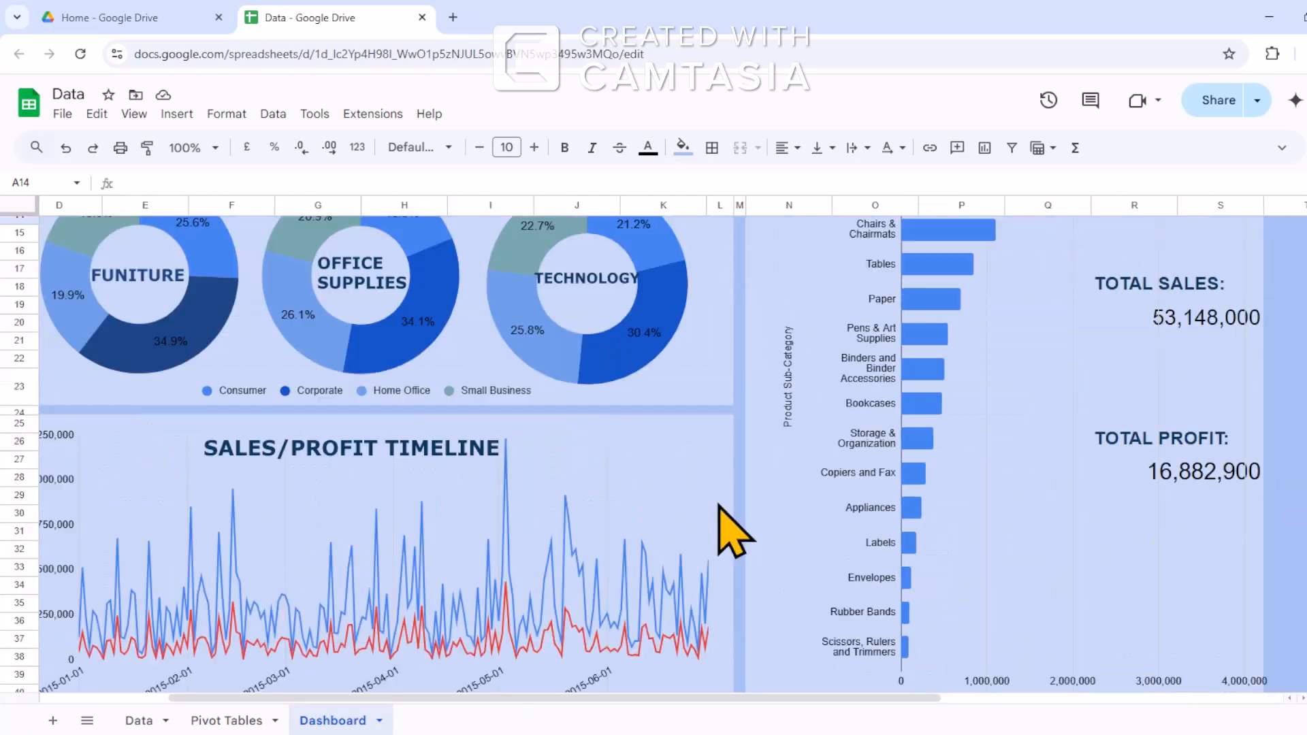
{"action": "scroll", "coordinate": [725, 528], "scroll_direction": "up", "scroll_amount": 3}
{"action": "scroll", "coordinate": [729, 528], "scroll_direction": "up", "scroll_amount": 3}
{"action": "mouse_move", "coordinate": [659, 705]}
{"action": "left_mouse_down"}
{"action": "mouse_move", "coordinate": [573, 704]}
{"action": "mouse_move", "coordinate": [580, 730]}
{"action": "mouse_move", "coordinate": [623, 711]}
{"action": "mouse_move", "coordinate": [665, 715]}
{"action": "left_mouse_up"}
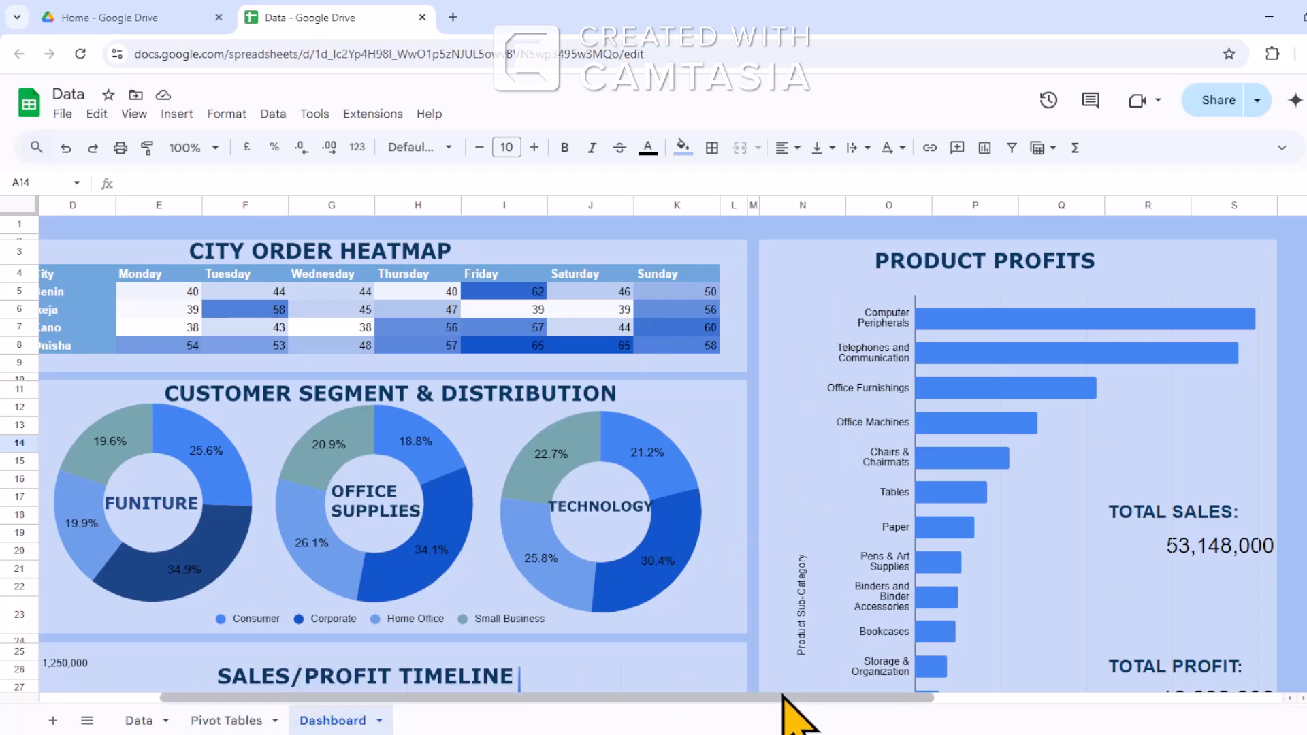
{"action": "left_click_drag", "start_coordinate": [779, 698], "coordinate": [798, 700]}
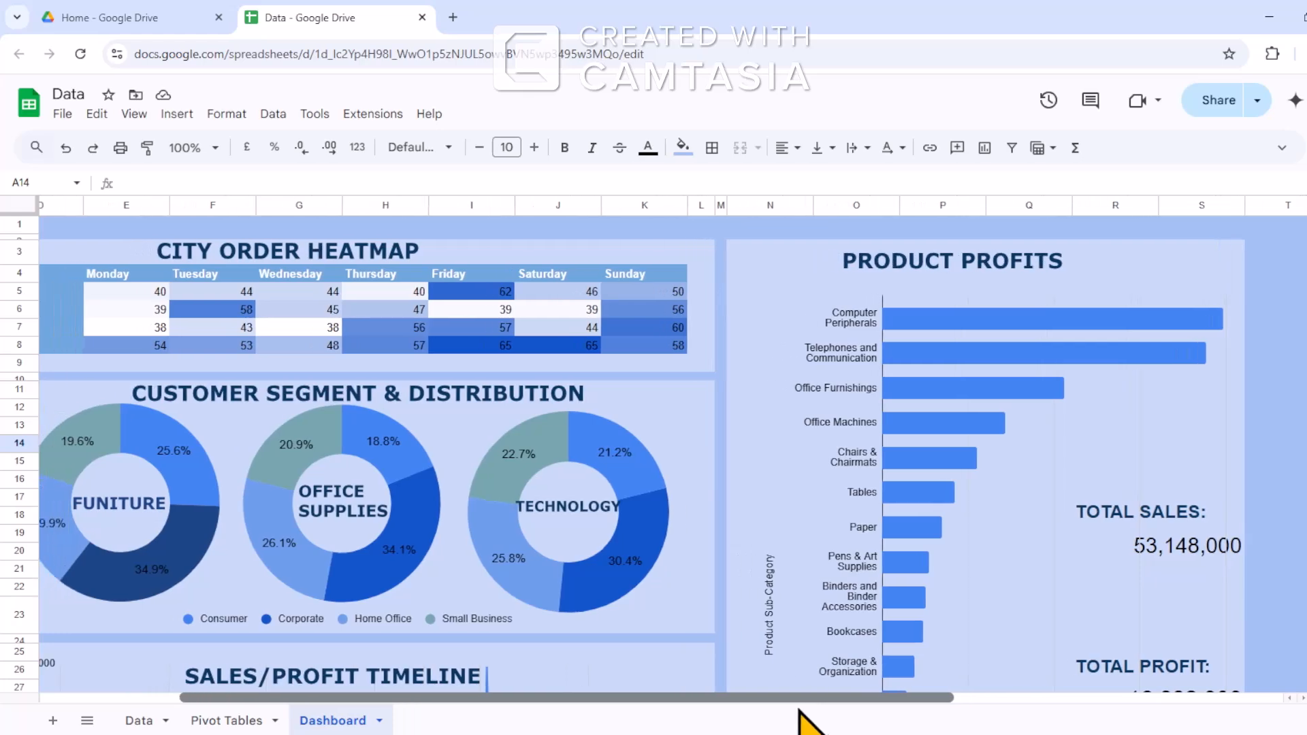